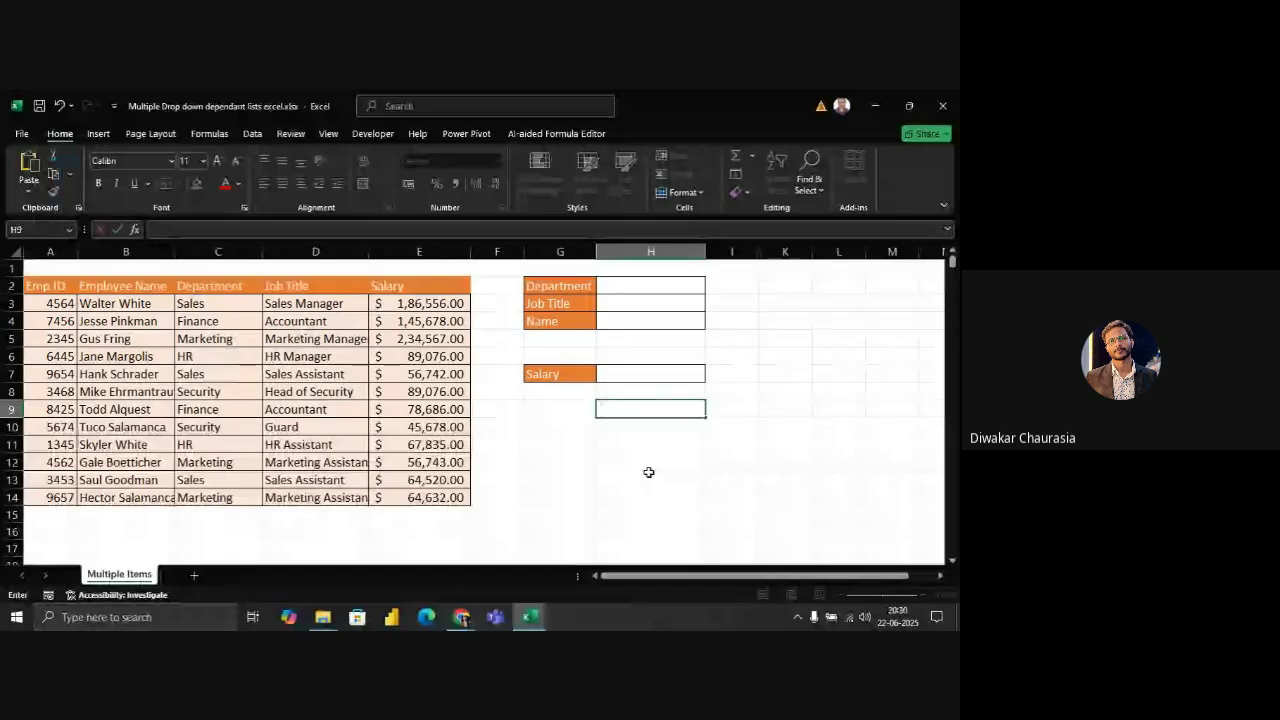
{"action": "key", "text": "XF86AudioRaiseVolume"}
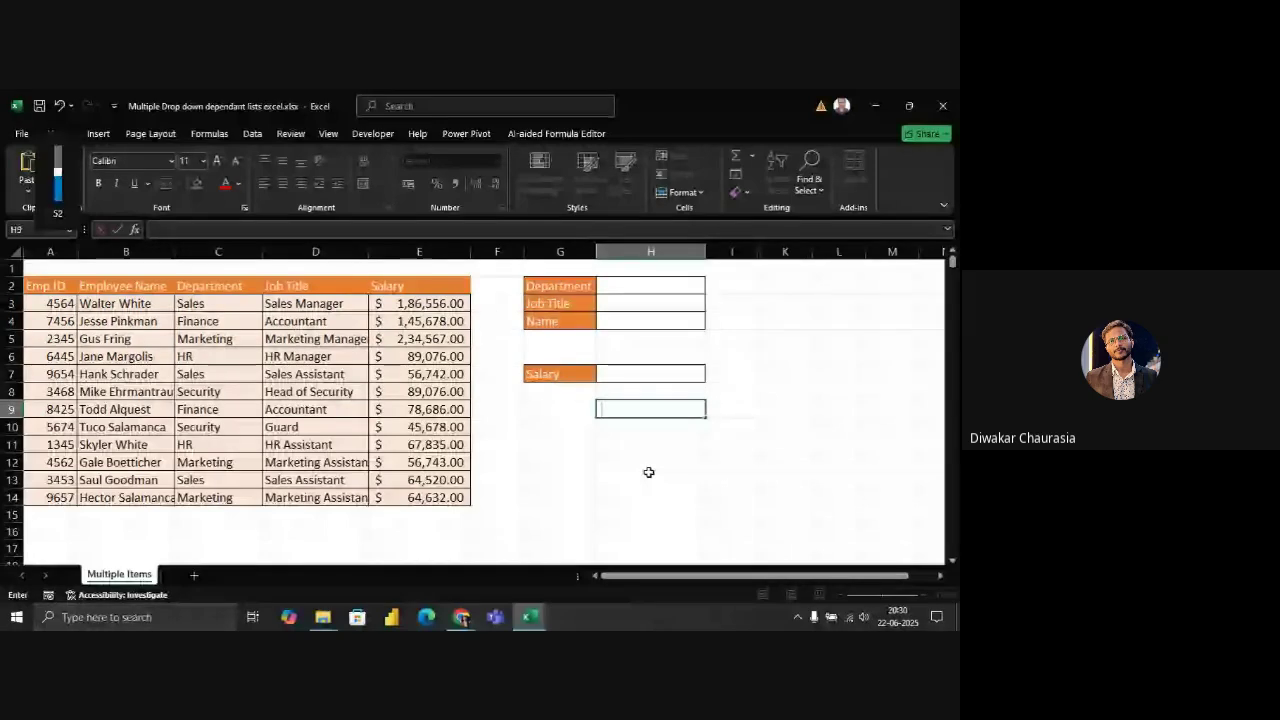
{"action": "key", "text": "XF86AudioLowerVolume"}
{"action": "key", "text": "XF86AudioLowerVolume"}
{"action": "key", "text": "XF86AudioLowerVolume"}
{"action": "key", "text": "XF86AudioLowerVolume"}
{"action": "key", "text": "XF86AudioLowerVolume"}
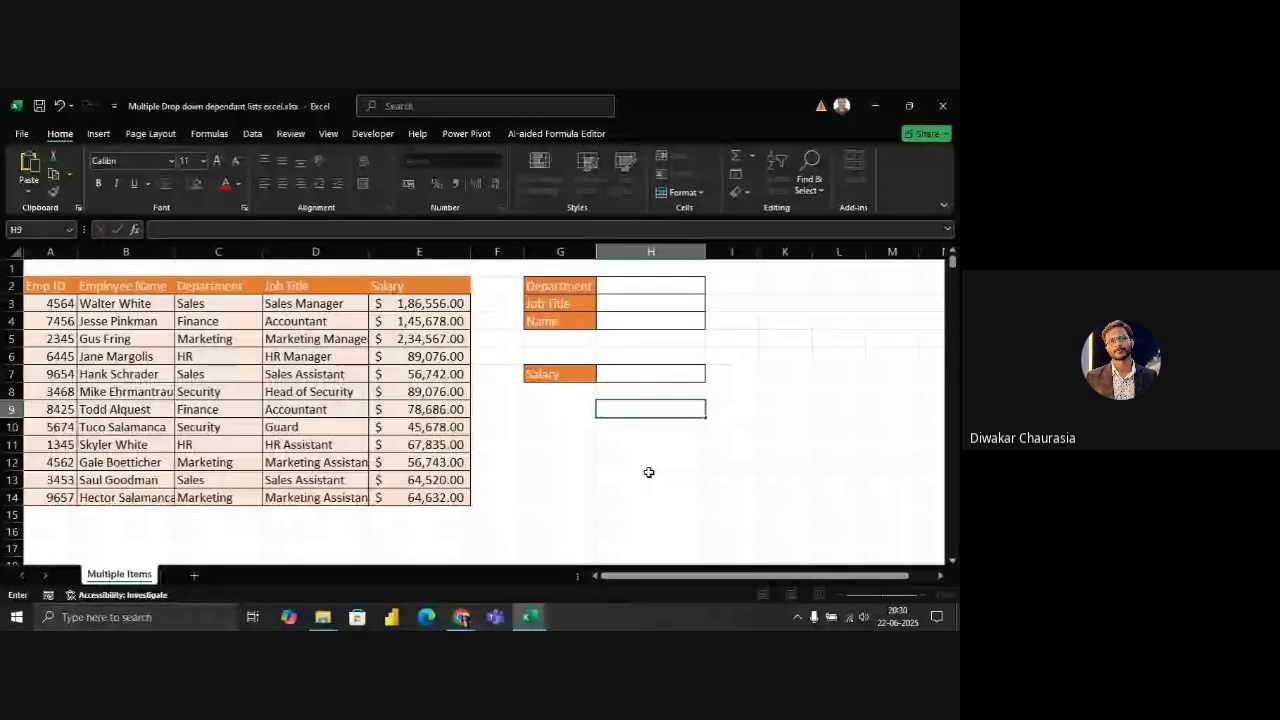
Examine the empty Department, Job Title, Name and Salary cells in column H and the Department entries in column C
{"action": "left_click", "coordinate": [661, 286]}
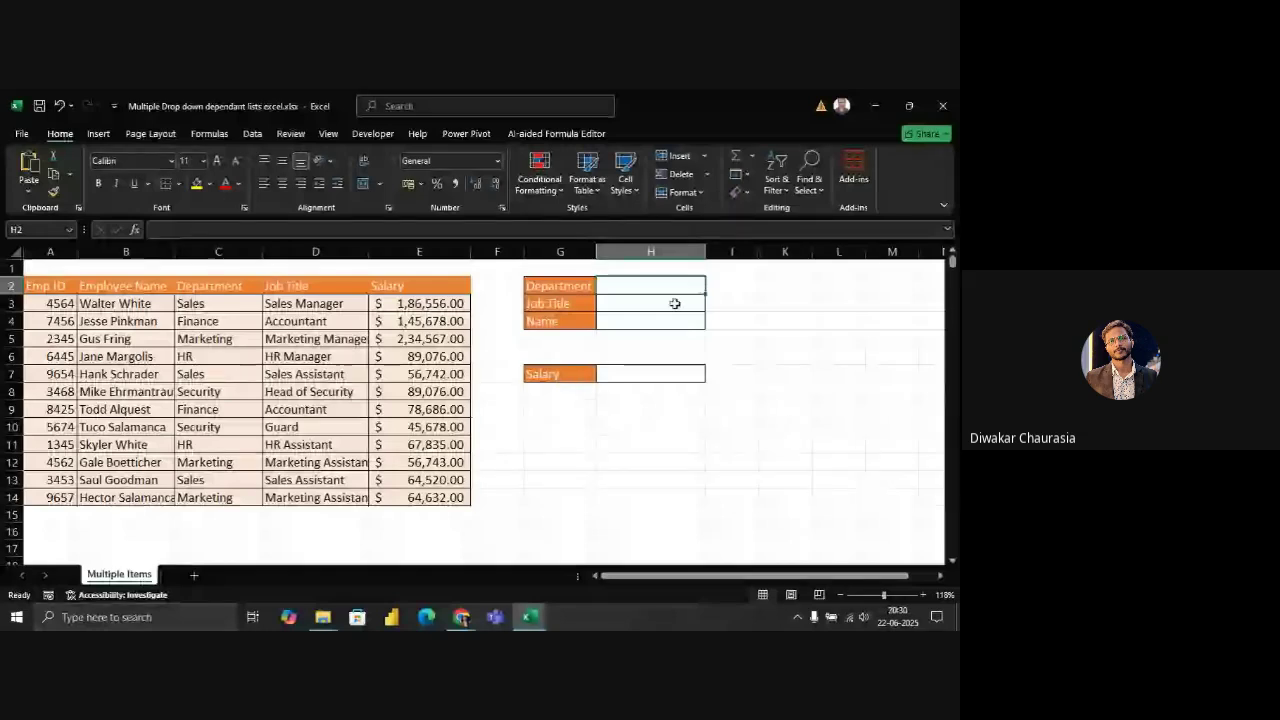
{"action": "left_click", "coordinate": [674, 304]}
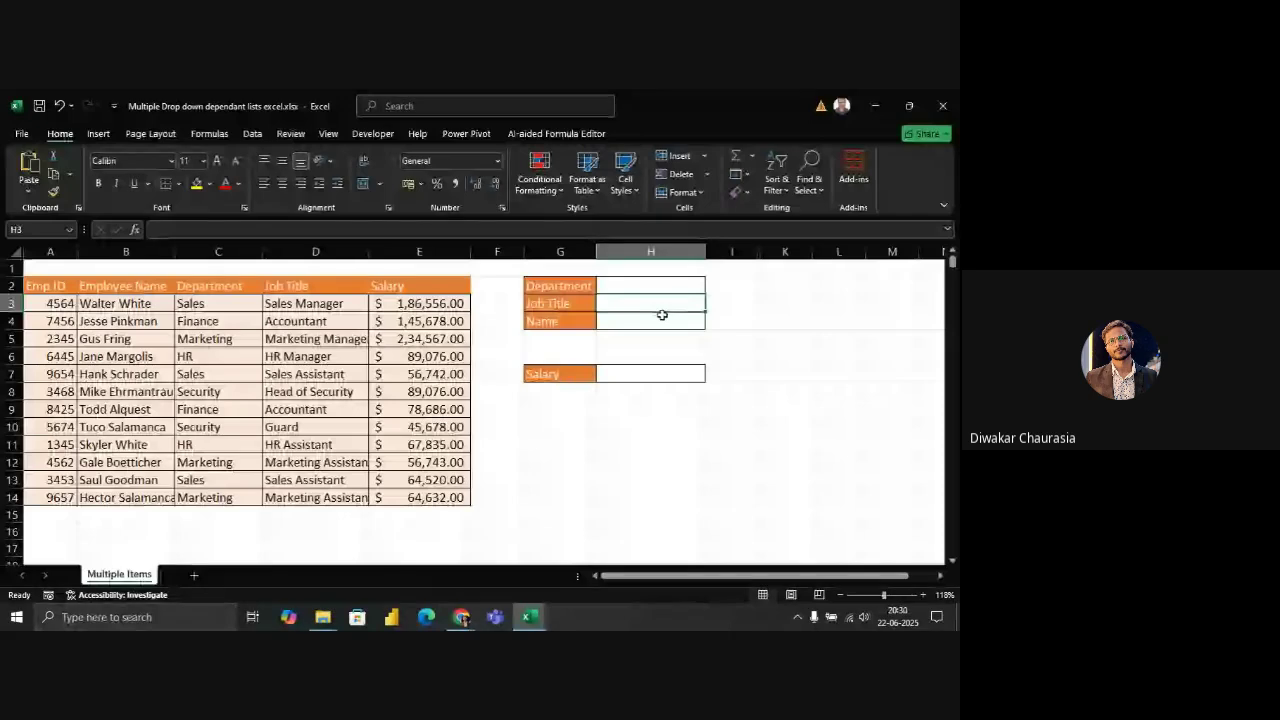
{"action": "left_click", "coordinate": [685, 320]}
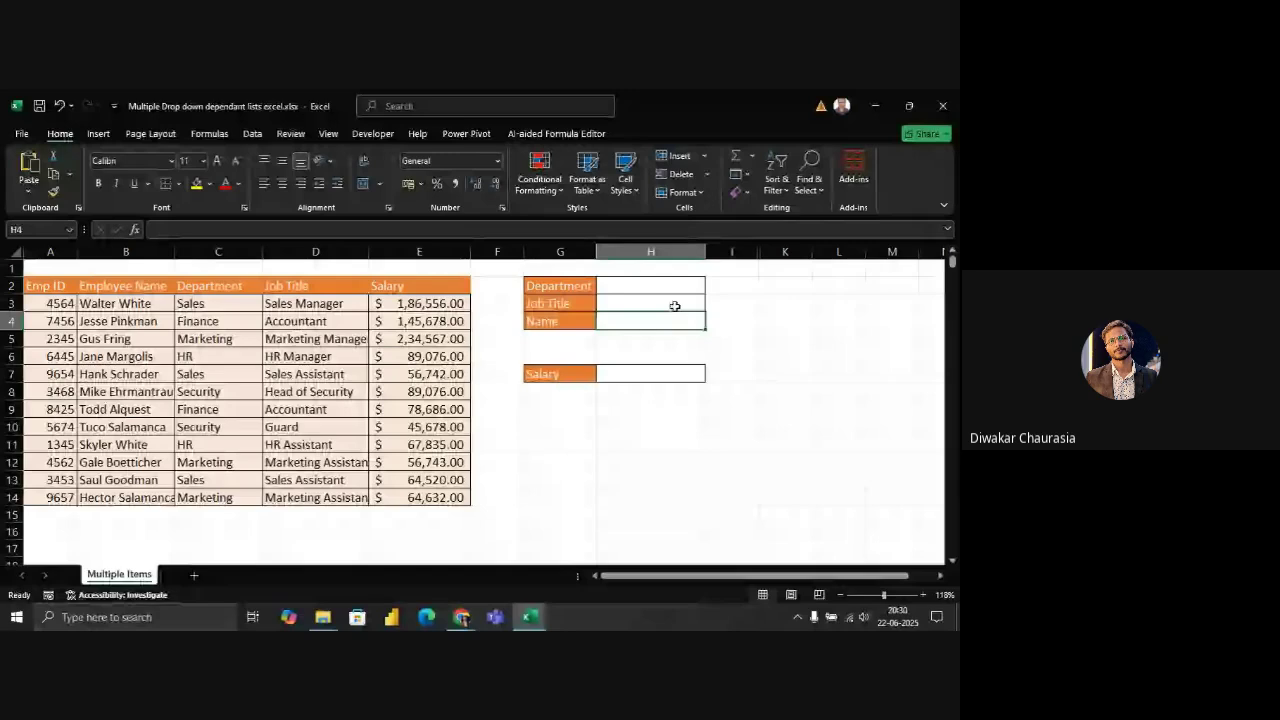
{"action": "left_click", "coordinate": [668, 374]}
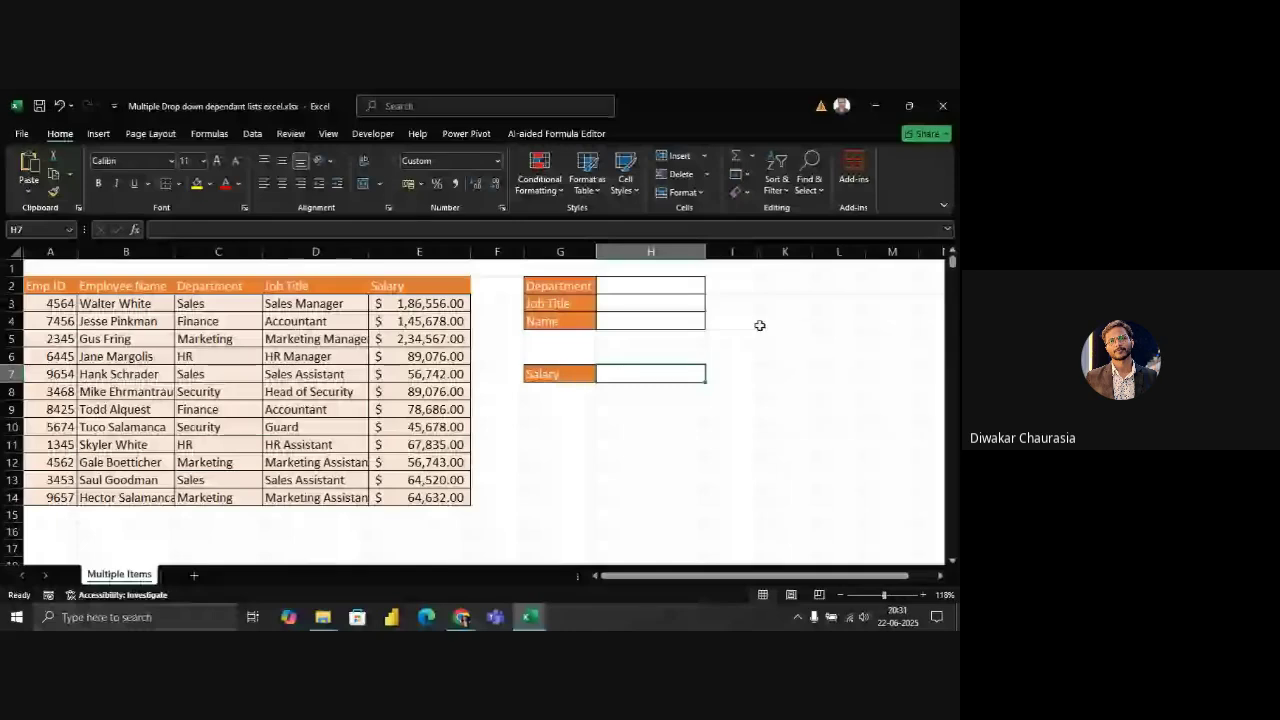
{"action": "left_click", "coordinate": [779, 286]}
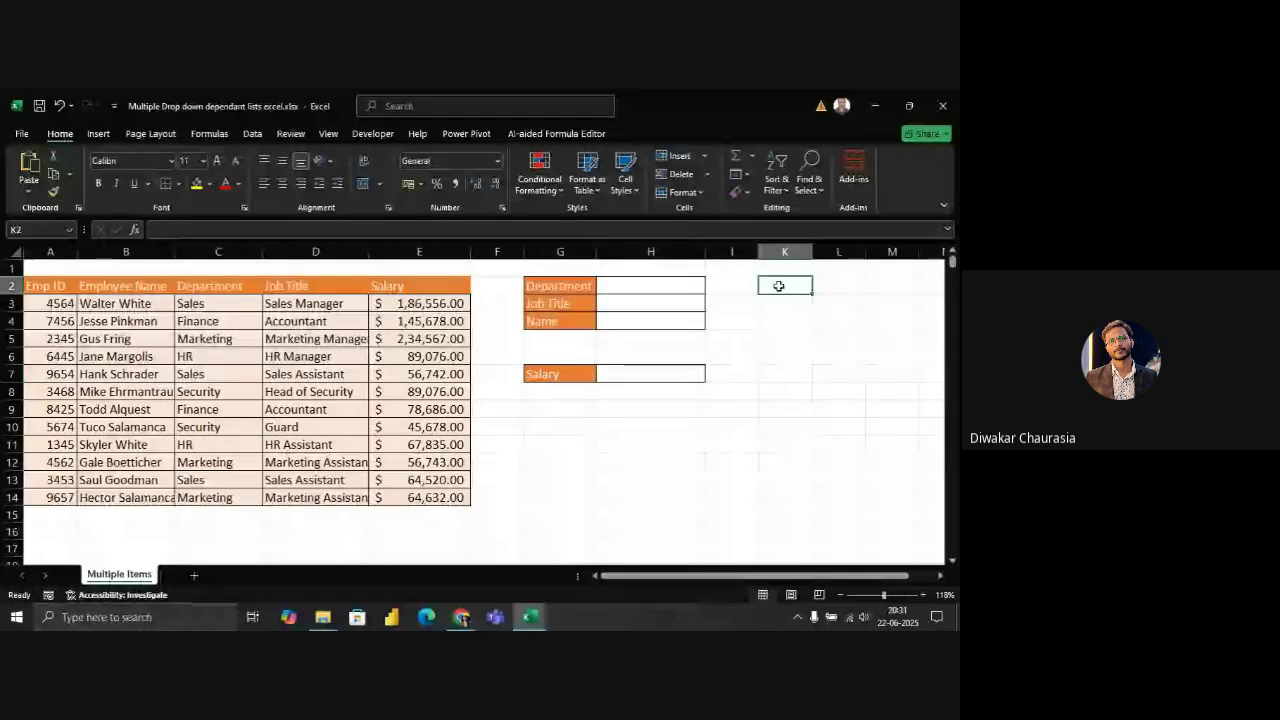
{"action": "key", "text": "Left"}
{"action": "key", "text": "Left"}
{"action": "key", "text": "Left"}
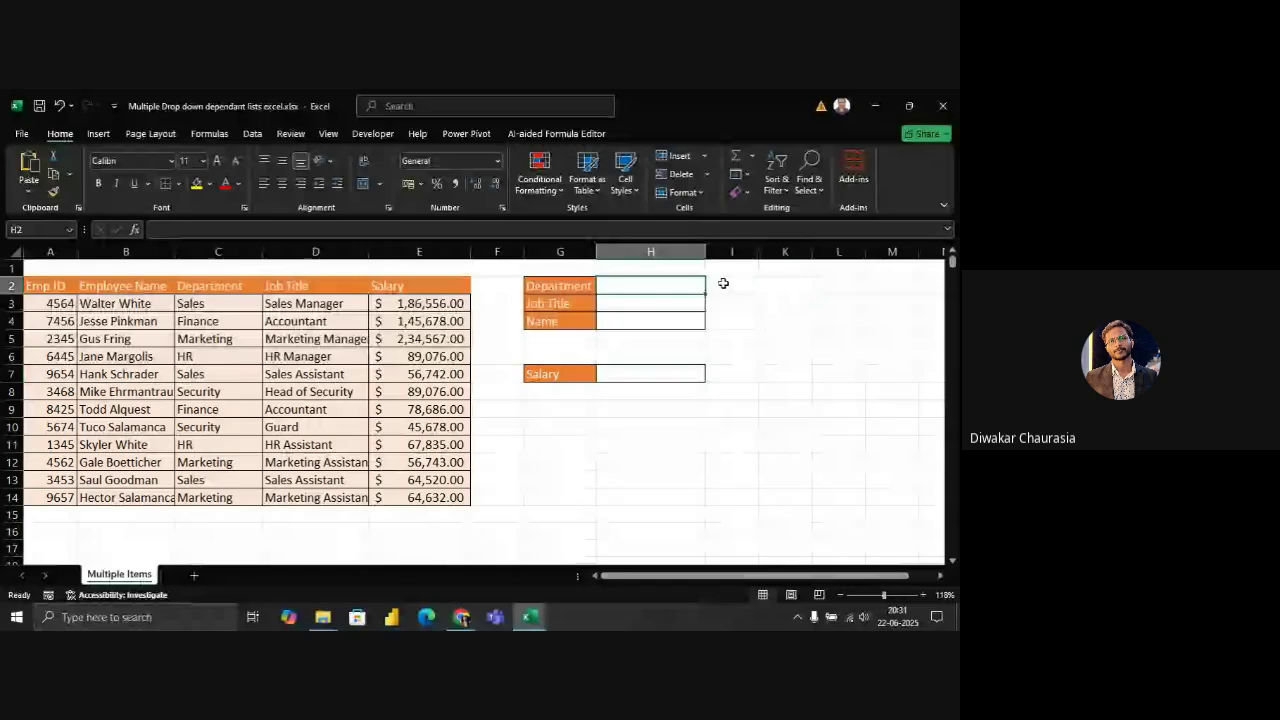
{"action": "left_click", "coordinate": [766, 285]}
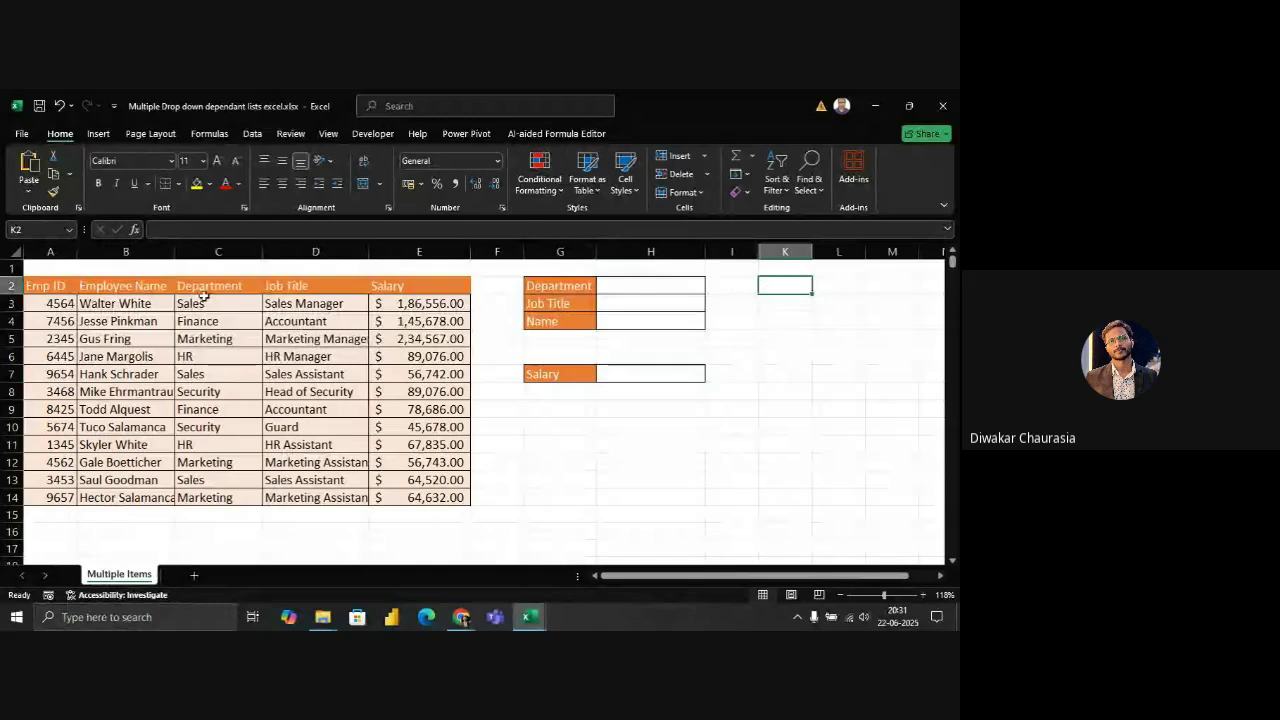
{"action": "left_click", "coordinate": [204, 300]}
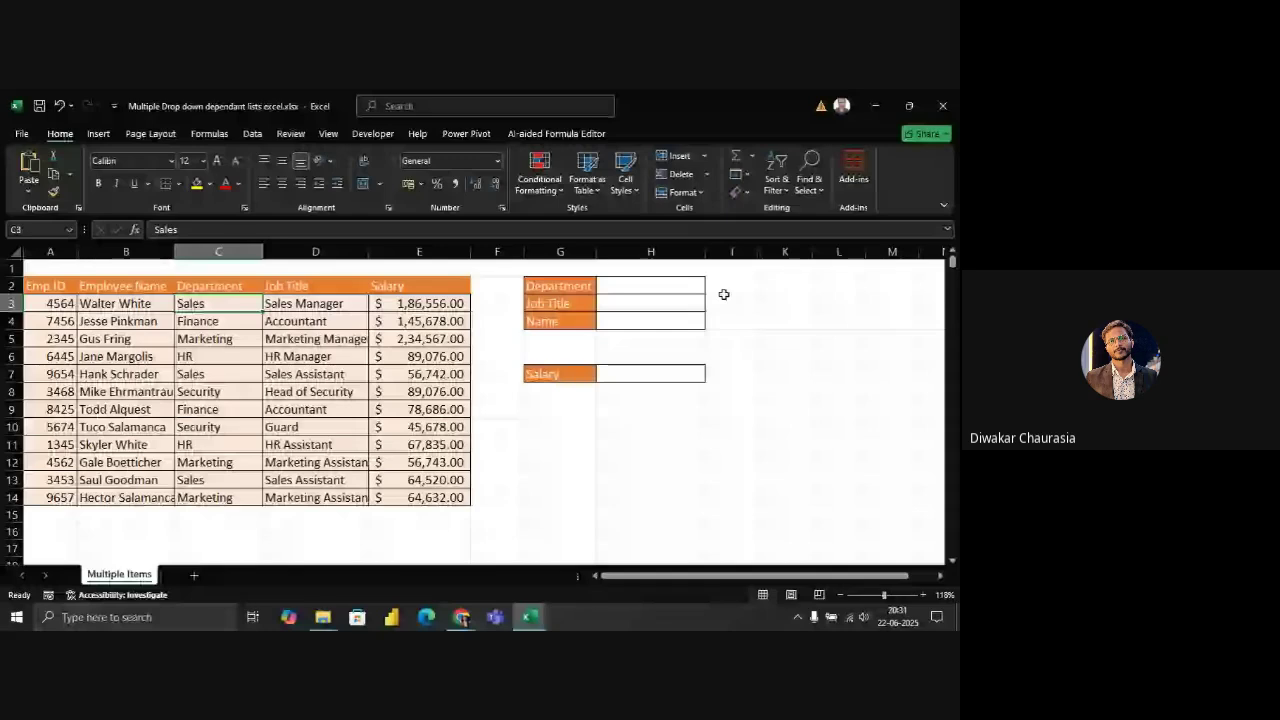
{"action": "left_click", "coordinate": [656, 288]}
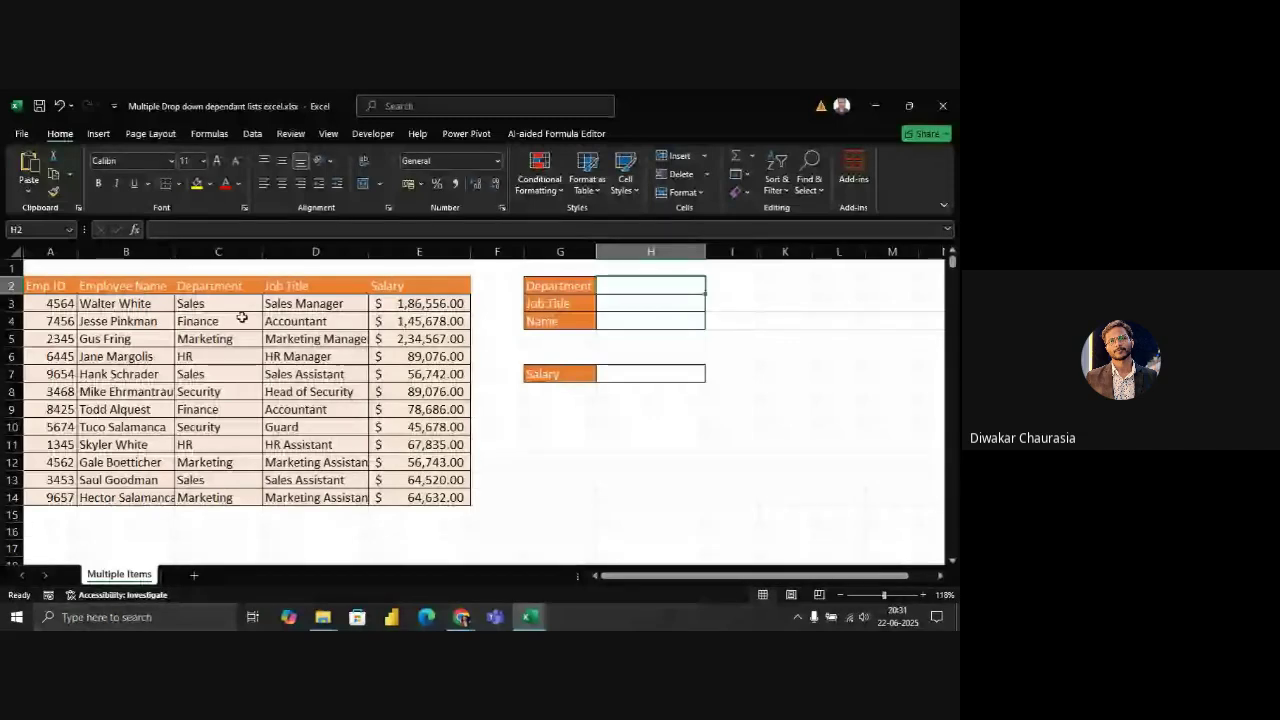
{"action": "left_click_drag", "start_coordinate": [228, 304], "coordinate": [216, 461]}
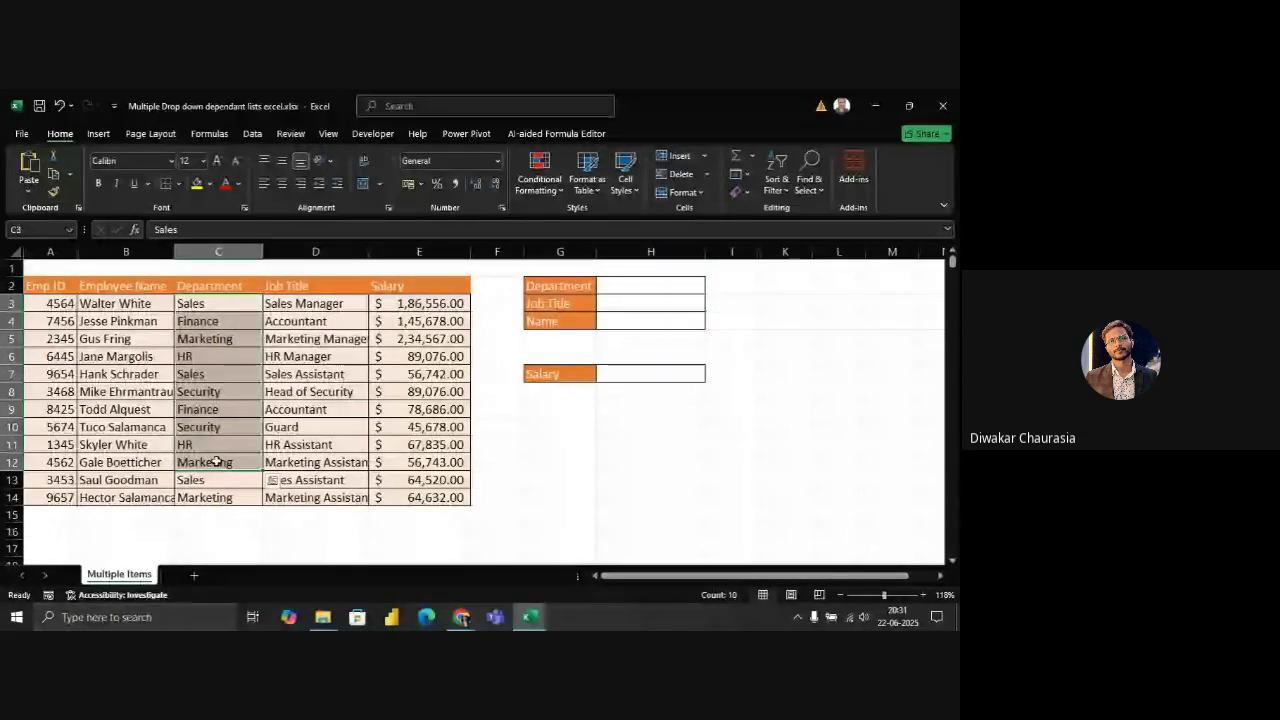
{"action": "left_click", "coordinate": [216, 372]}
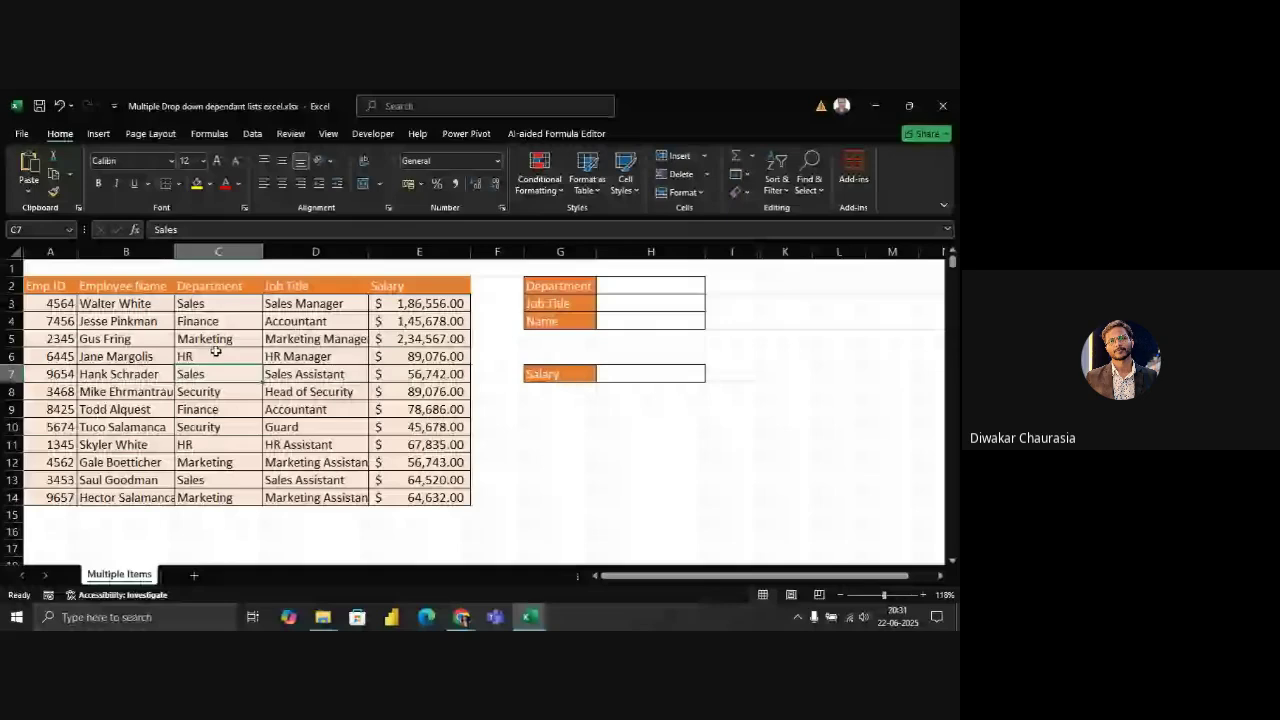
{"action": "key", "text": "Down"}
{"action": "key", "text": "Down"}
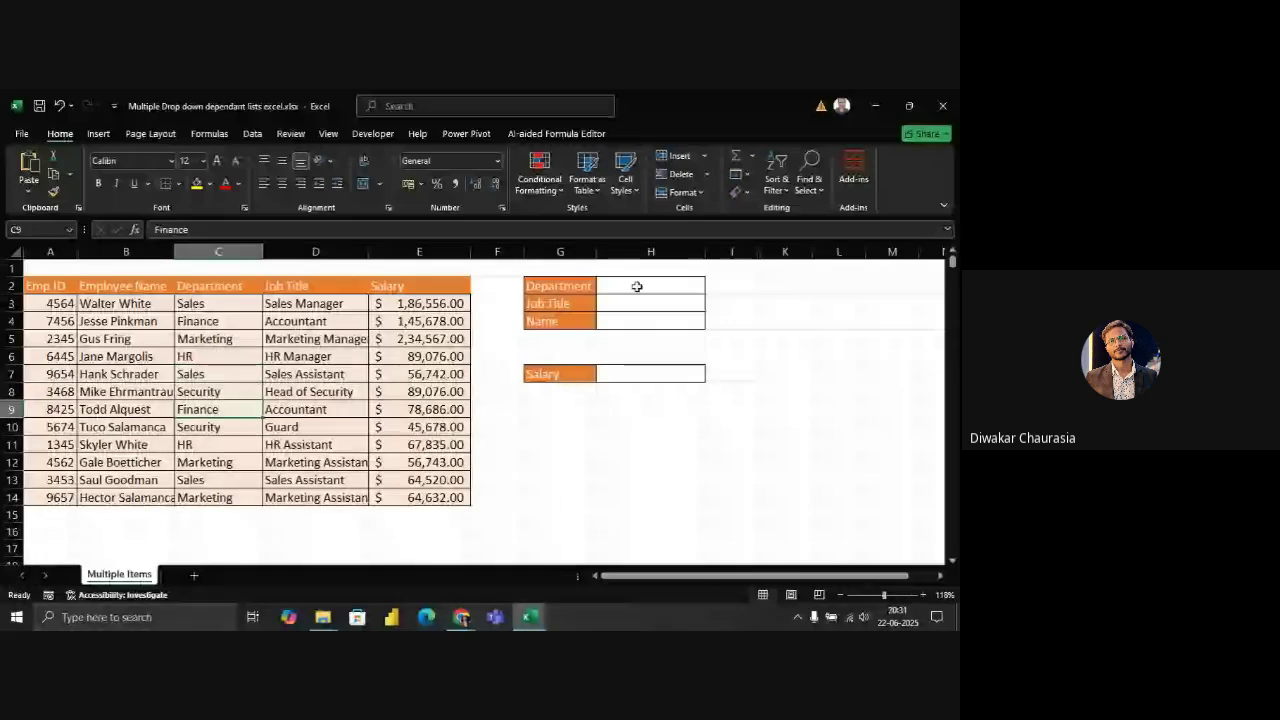
Enter the formula =UNIQUE(C3:C14) in cell K2 to list each department once
{"action": "left_click", "coordinate": [783, 285]}
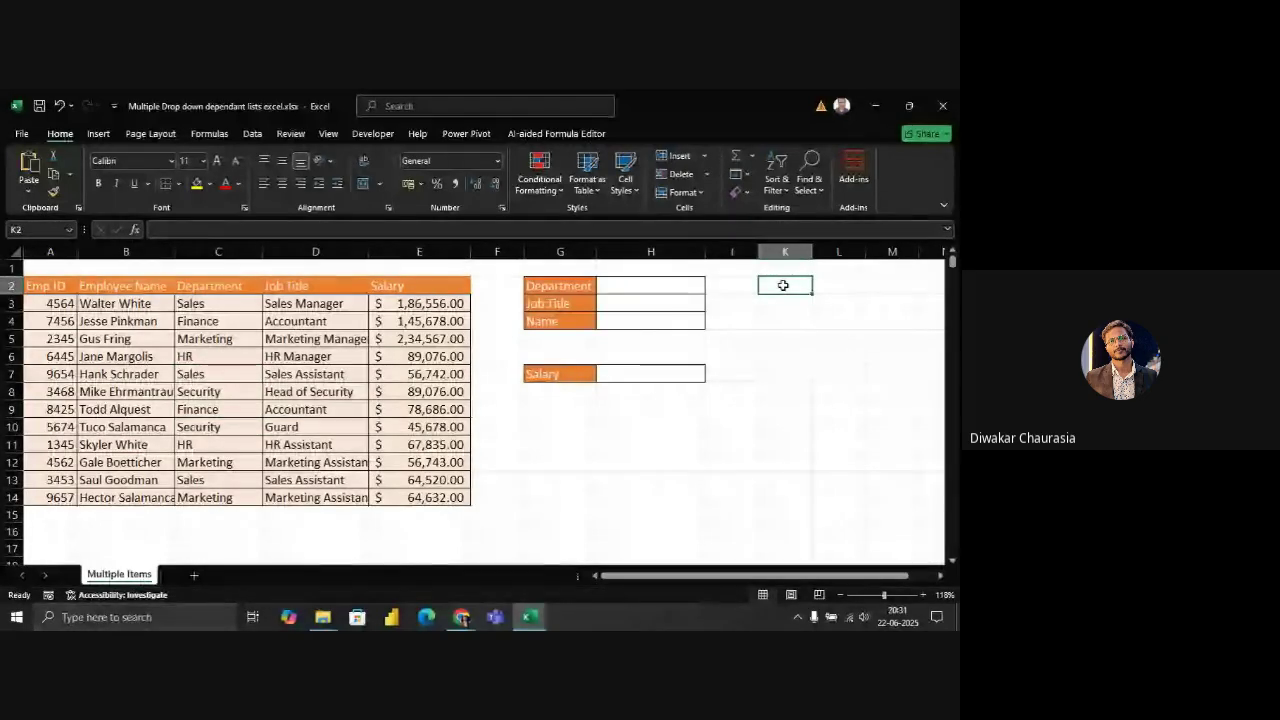
{"action": "type", "text": "="}
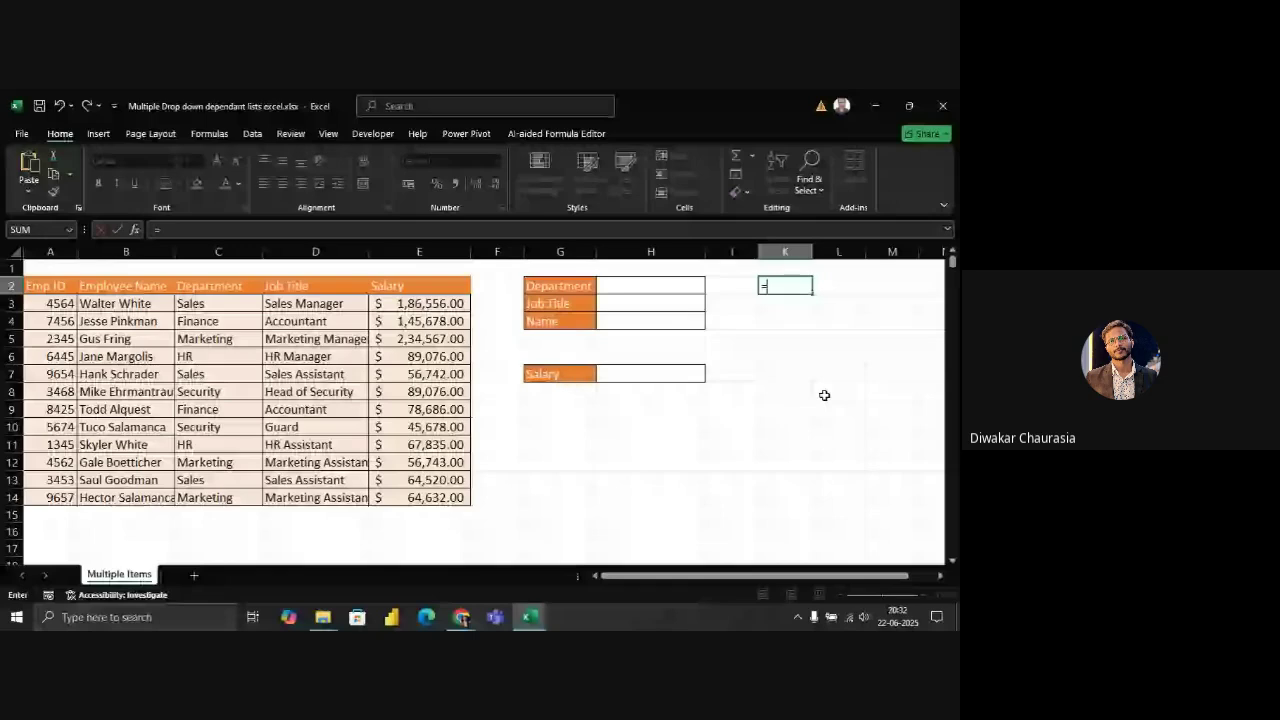
{"action": "type", "text": "un"}
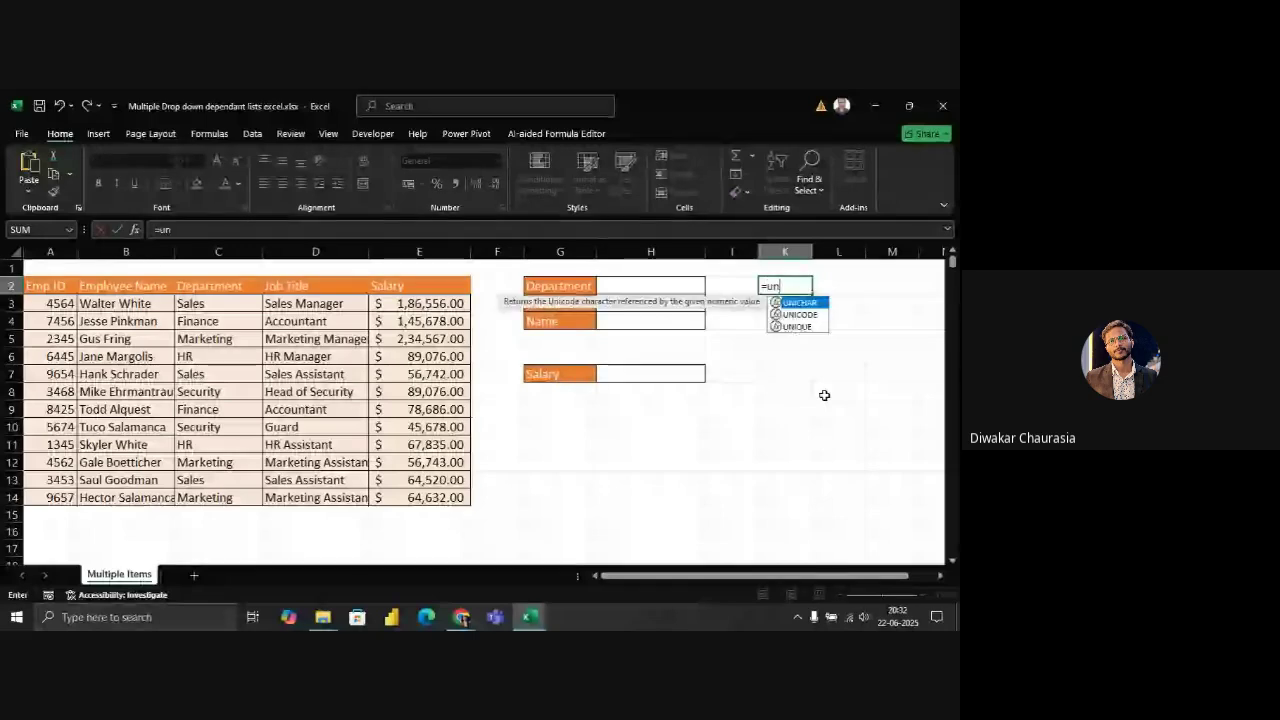
{"action": "key", "text": "Down"}
{"action": "key", "text": "Down"}
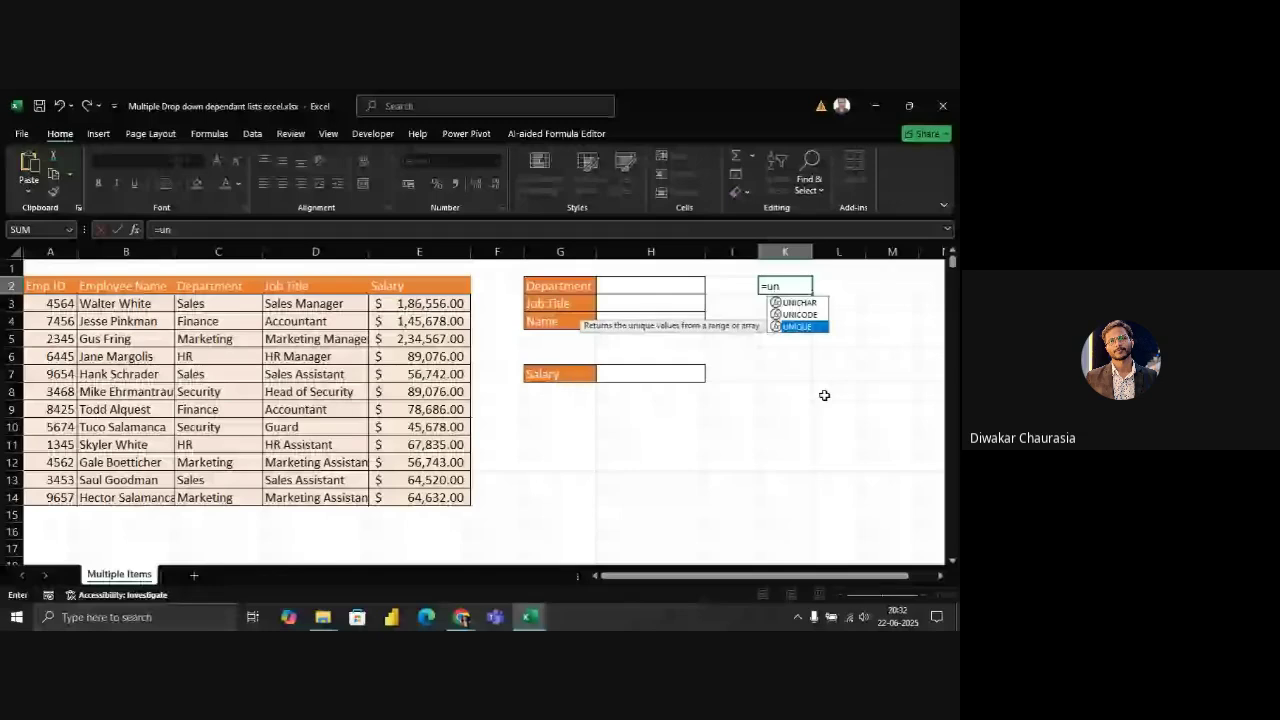
{"action": "key", "text": "Tab"}
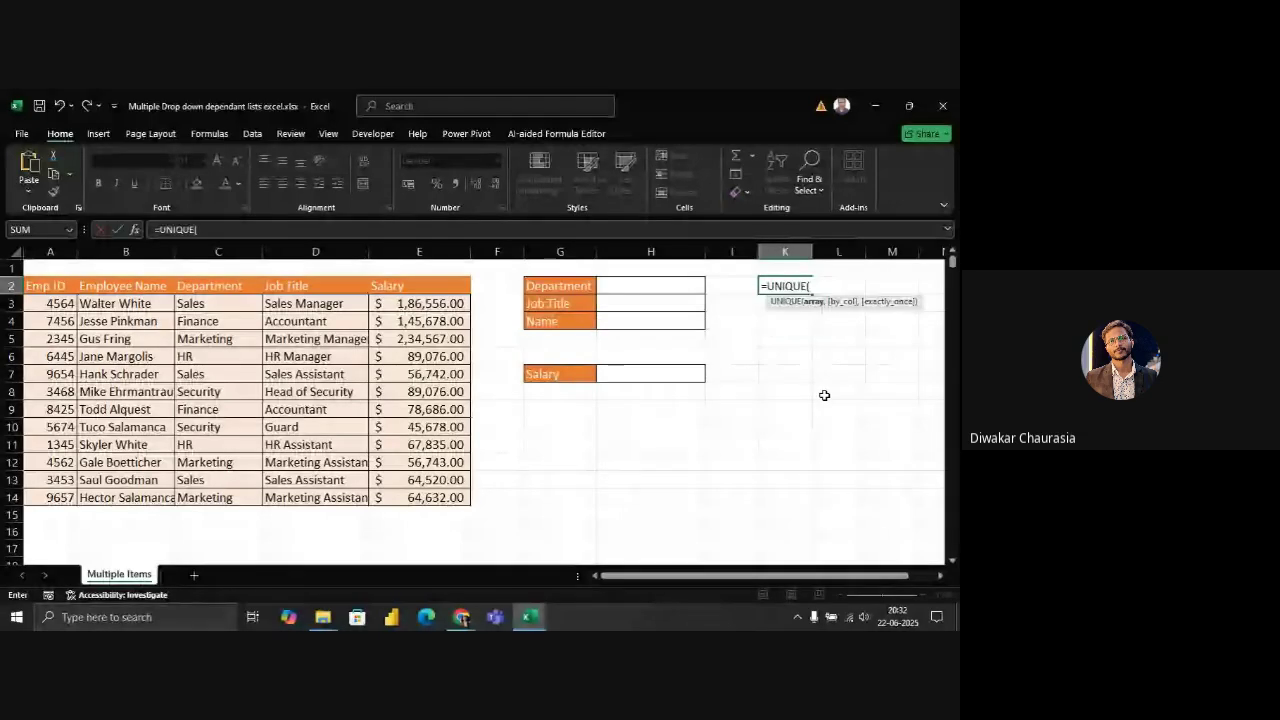
{"action": "left_click_drag", "start_coordinate": [200, 303], "coordinate": [220, 497]}
{"action": "type", "text": ")"}
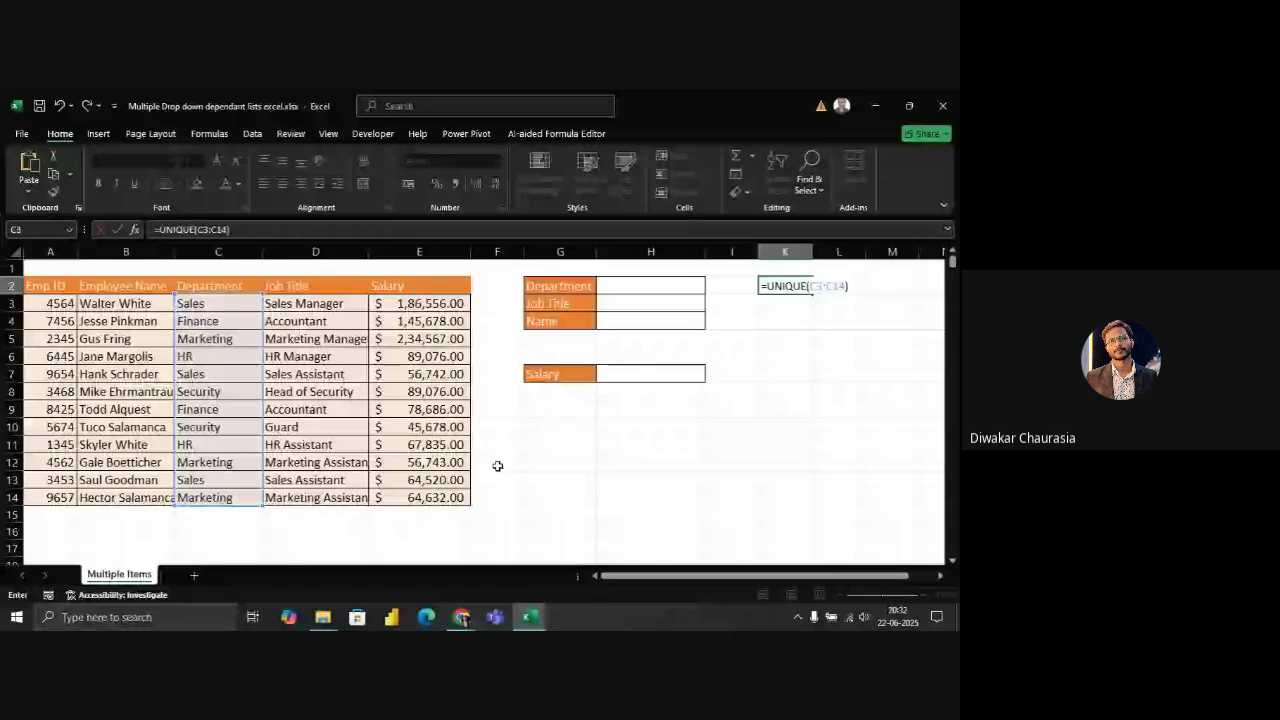
{"action": "key", "text": "Return"}
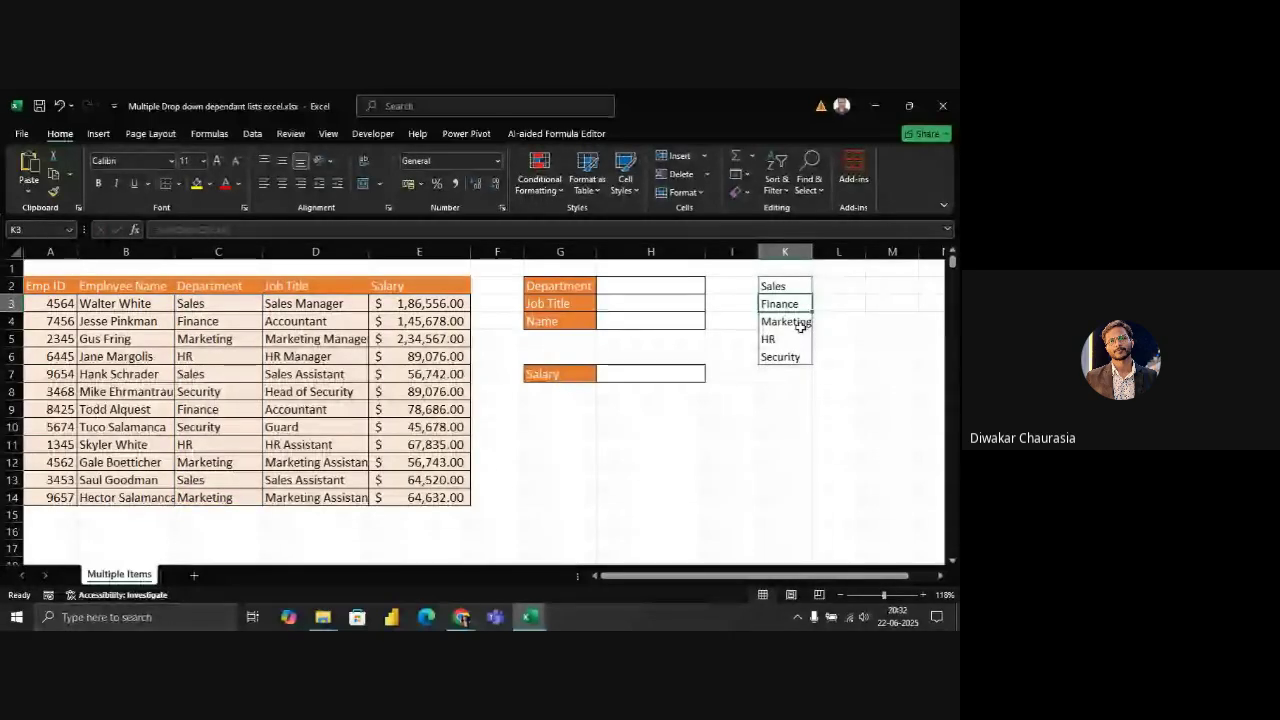
Review the department list in column K and inspect the array argument of the UNIQUE formula in K2
{"action": "left_click_drag", "start_coordinate": [785, 287], "coordinate": [768, 378]}
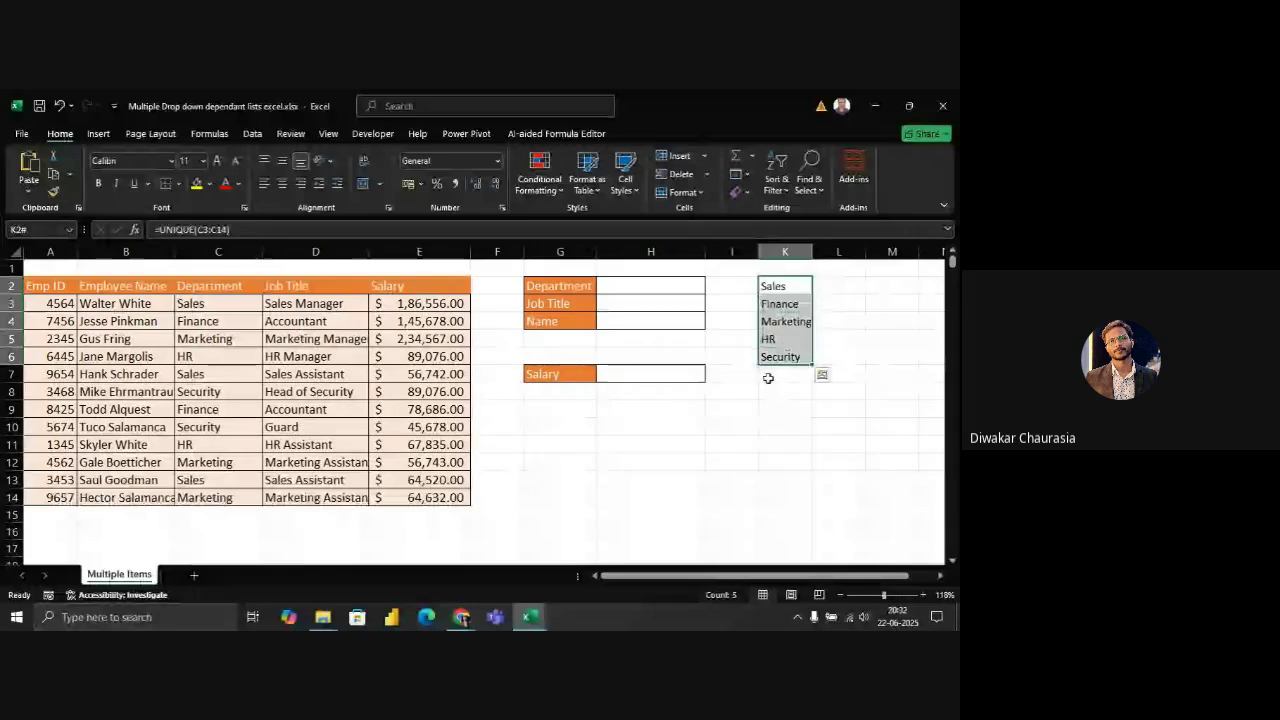
{"action": "left_click", "coordinate": [650, 286]}
{"action": "left_click", "coordinate": [252, 133]}
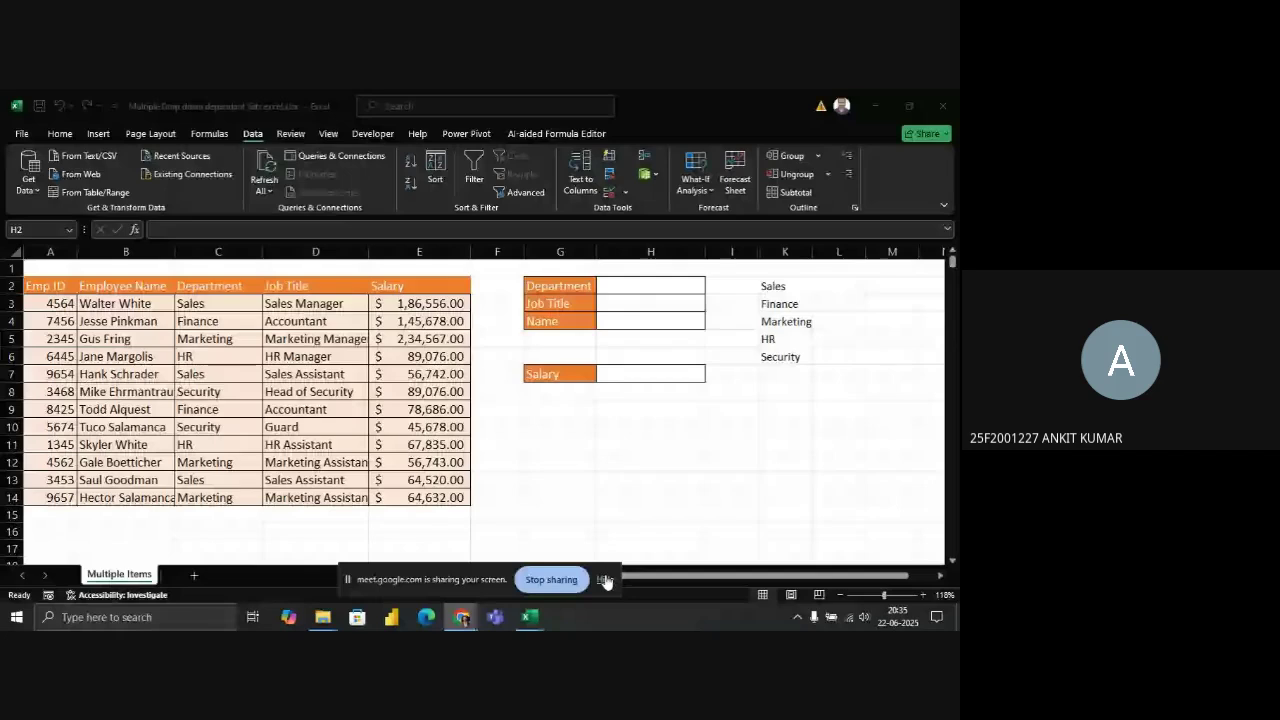
{"action": "left_click", "coordinate": [605, 580]}
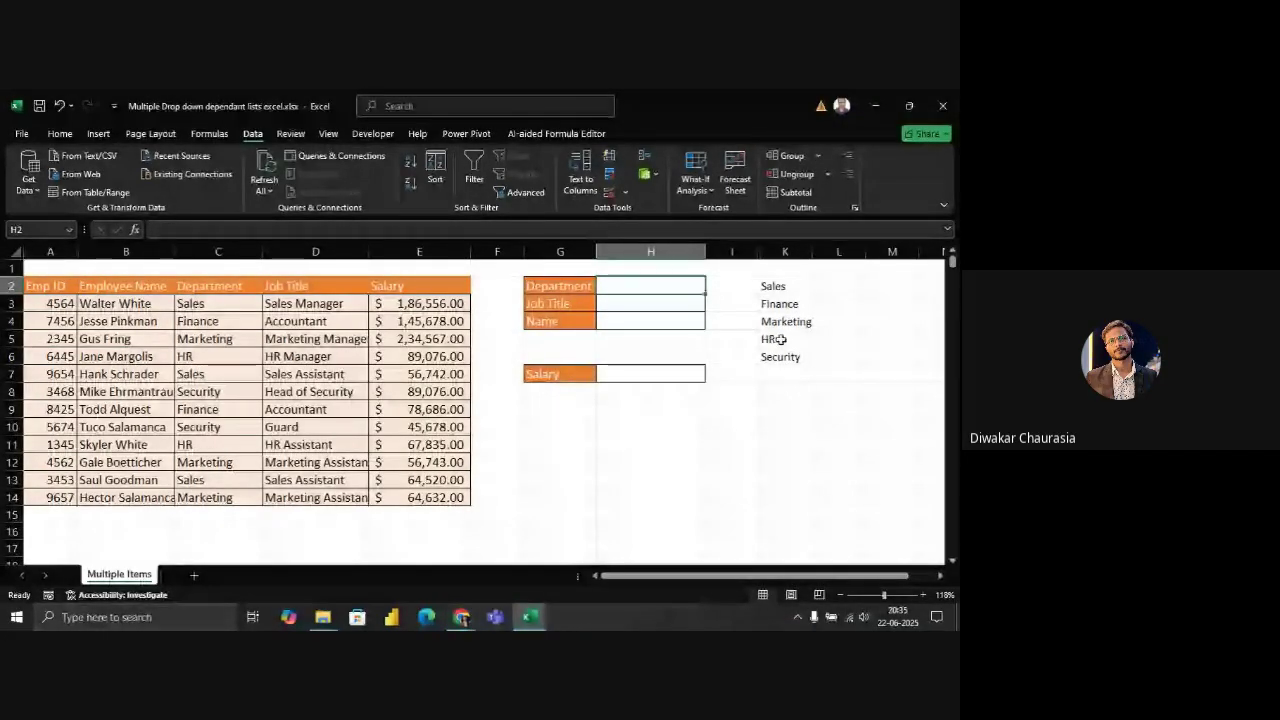
{"action": "left_click", "coordinate": [782, 288]}
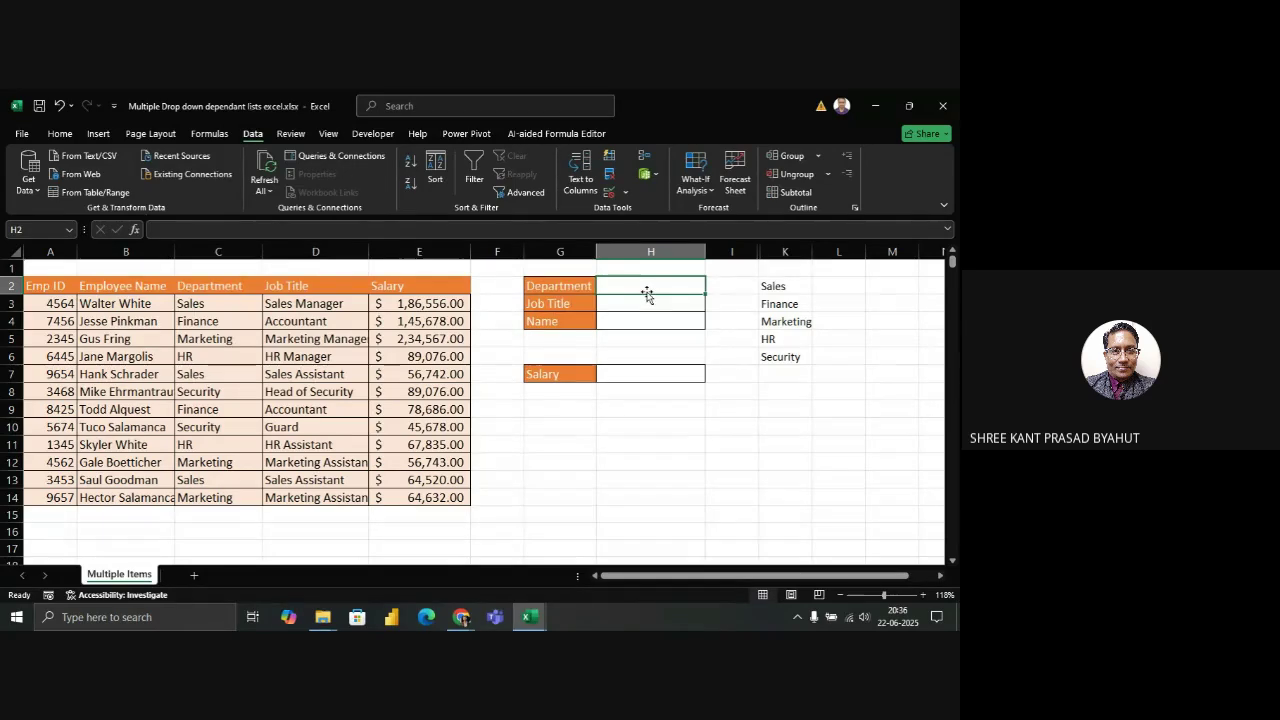
{"action": "left_click", "coordinate": [768, 288]}
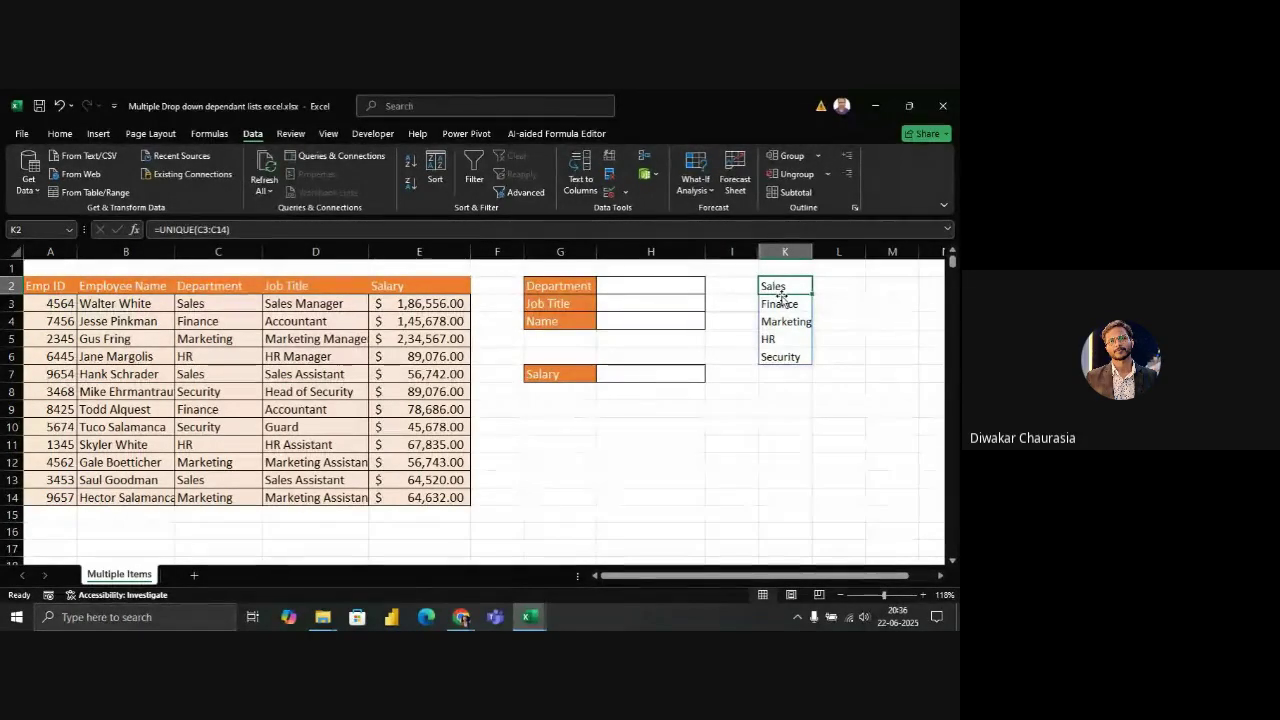
{"action": "double_click", "coordinate": [805, 285]}
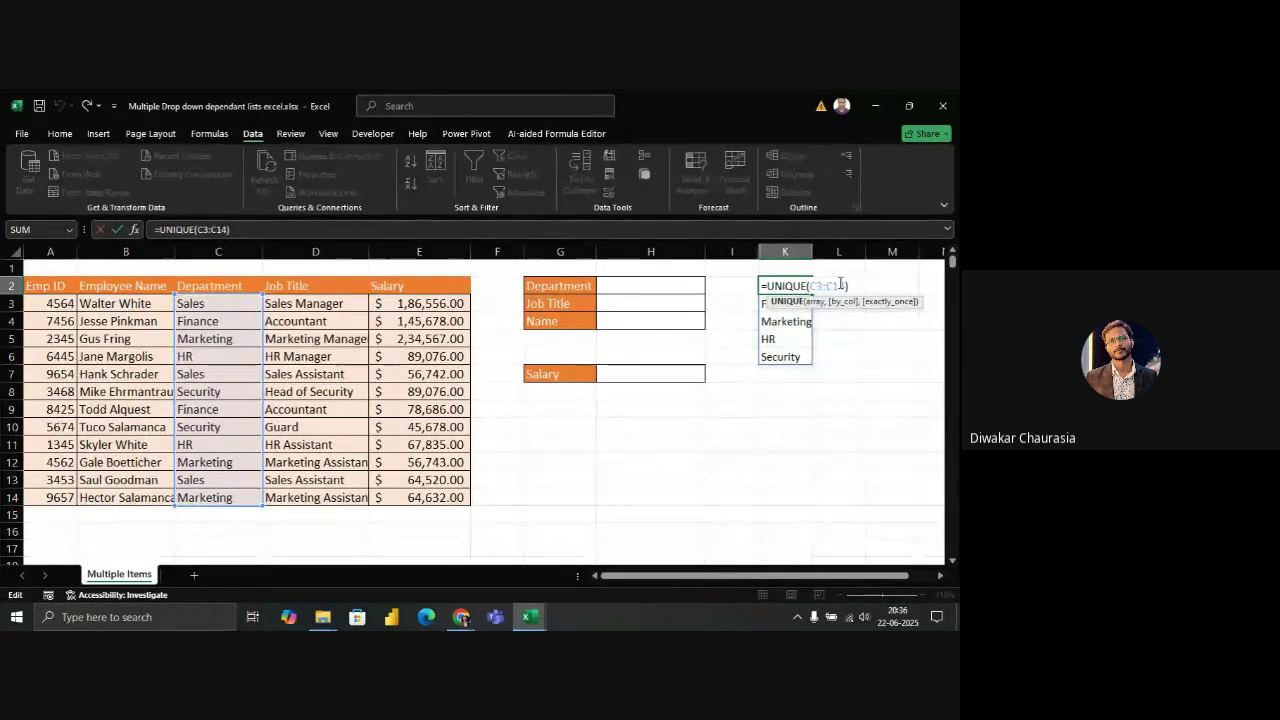
{"action": "left_click", "coordinate": [803, 287]}
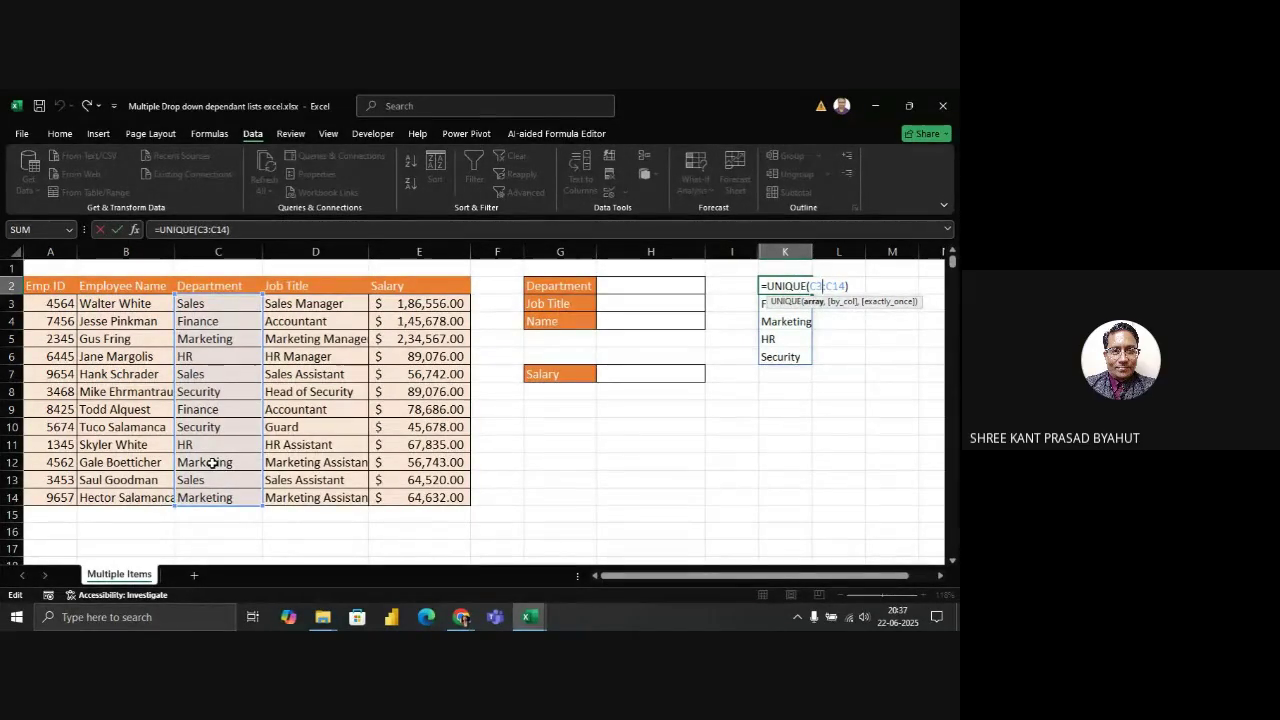
{"action": "key", "text": "Return"}
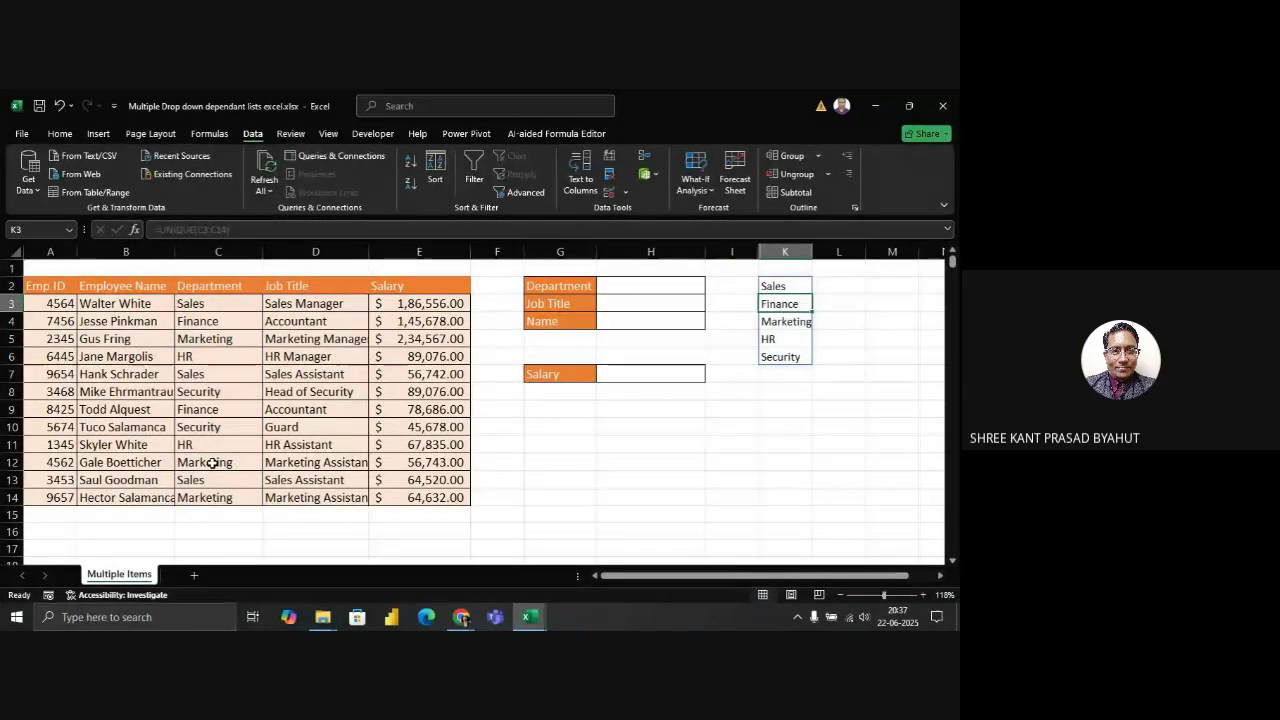
Add list data validation with source =$K$2 to the Department cell H2 and check the options its drop-down offers
{"action": "left_click", "coordinate": [655, 288]}
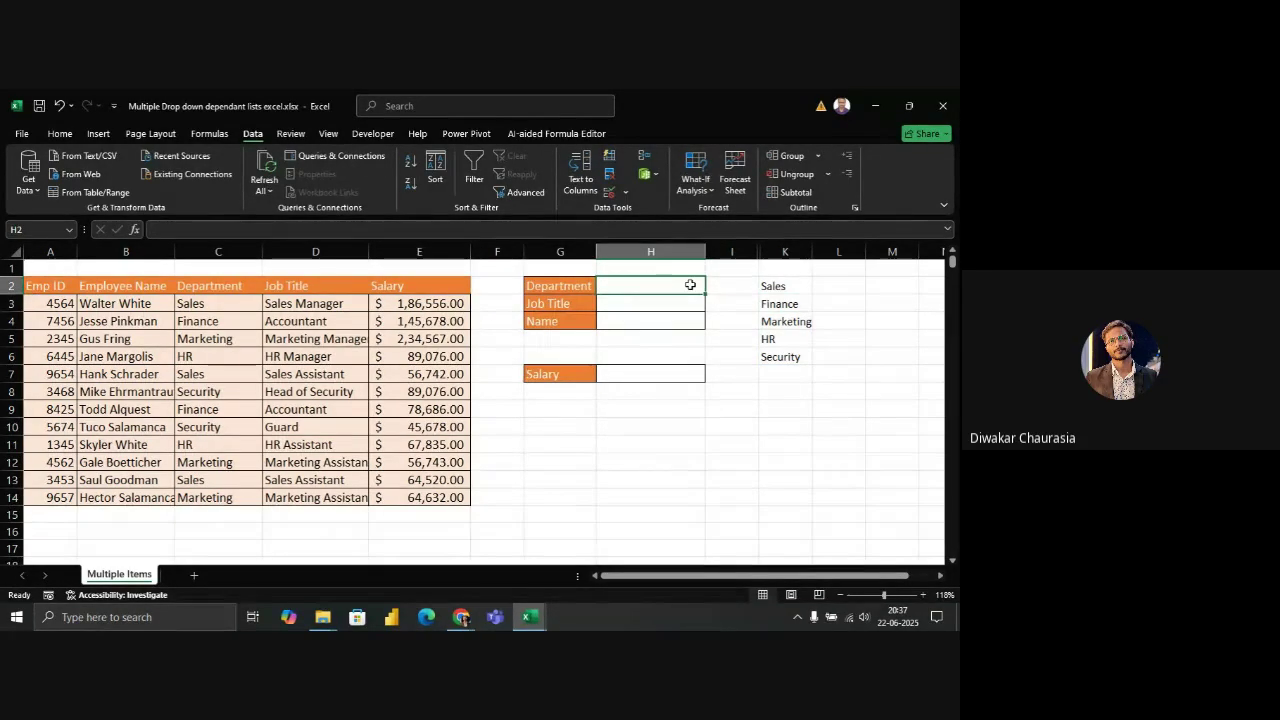
{"action": "left_click", "coordinate": [608, 195]}
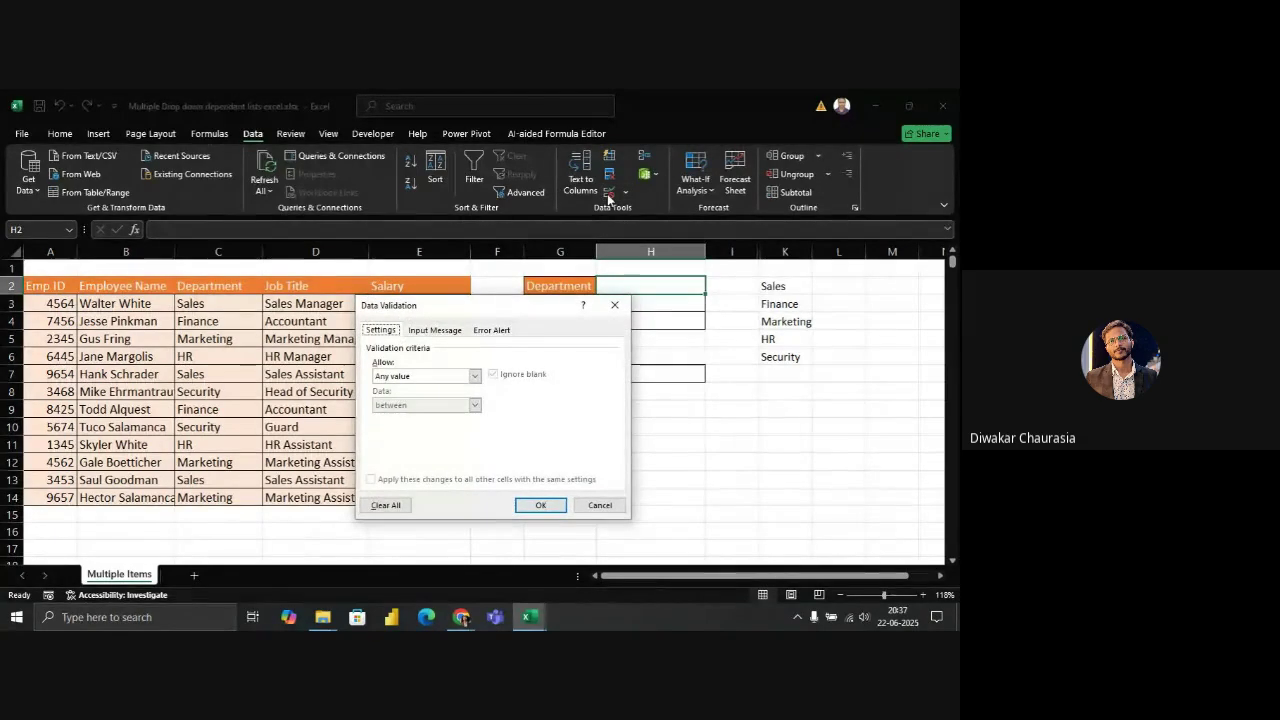
{"action": "left_click", "coordinate": [476, 378]}
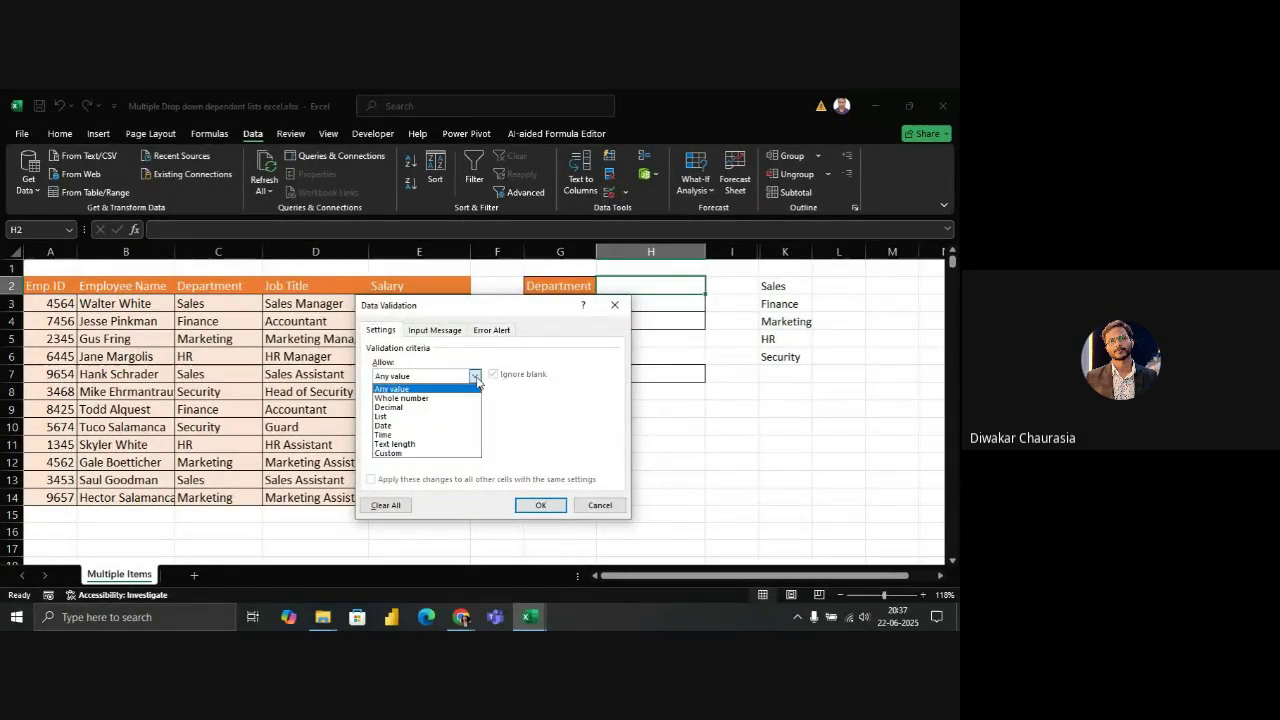
{"action": "left_click", "coordinate": [402, 416]}
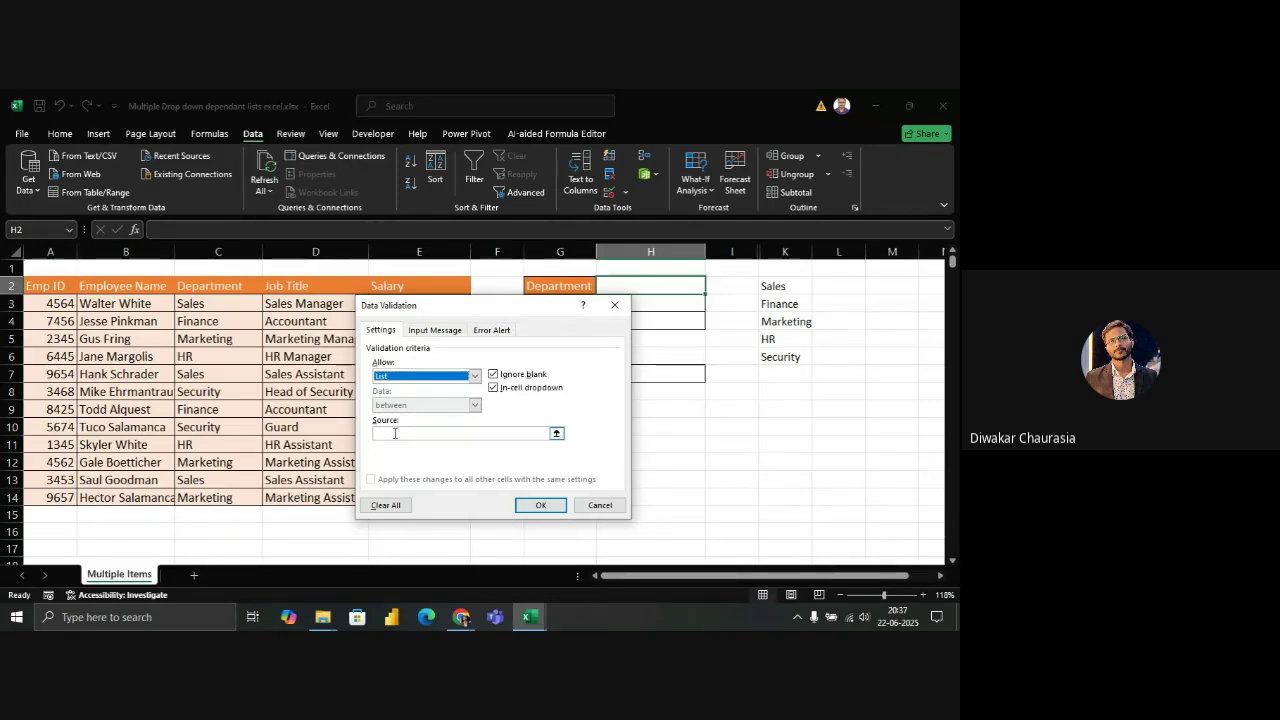
{"action": "left_click", "coordinate": [394, 433]}
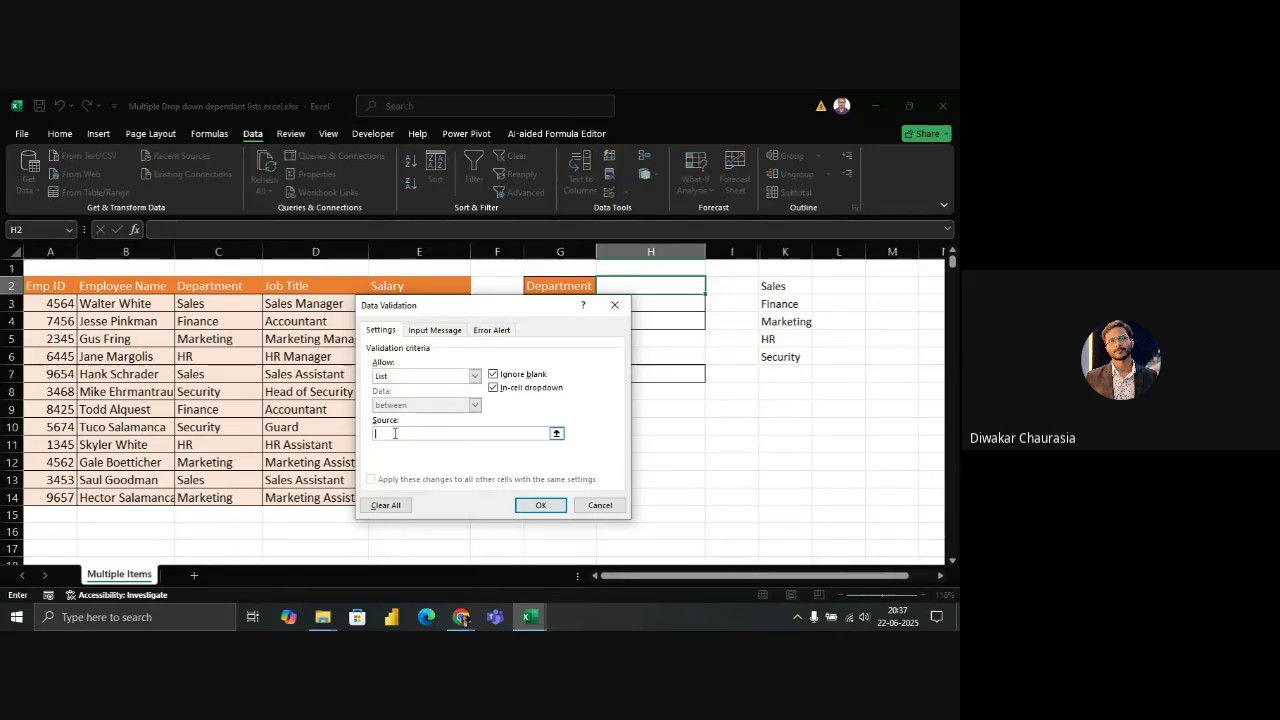
{"action": "left_click", "coordinate": [776, 287]}
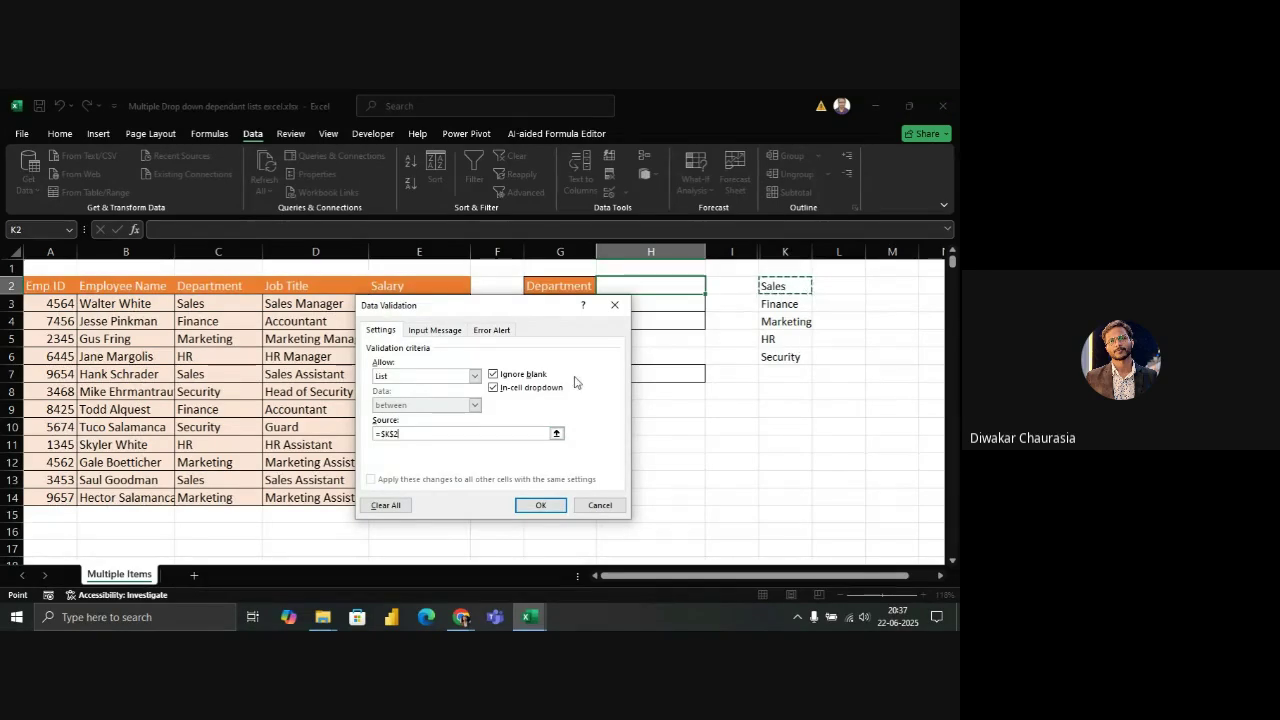
{"action": "left_click", "coordinate": [420, 434]}
{"action": "type", "text": "#"}
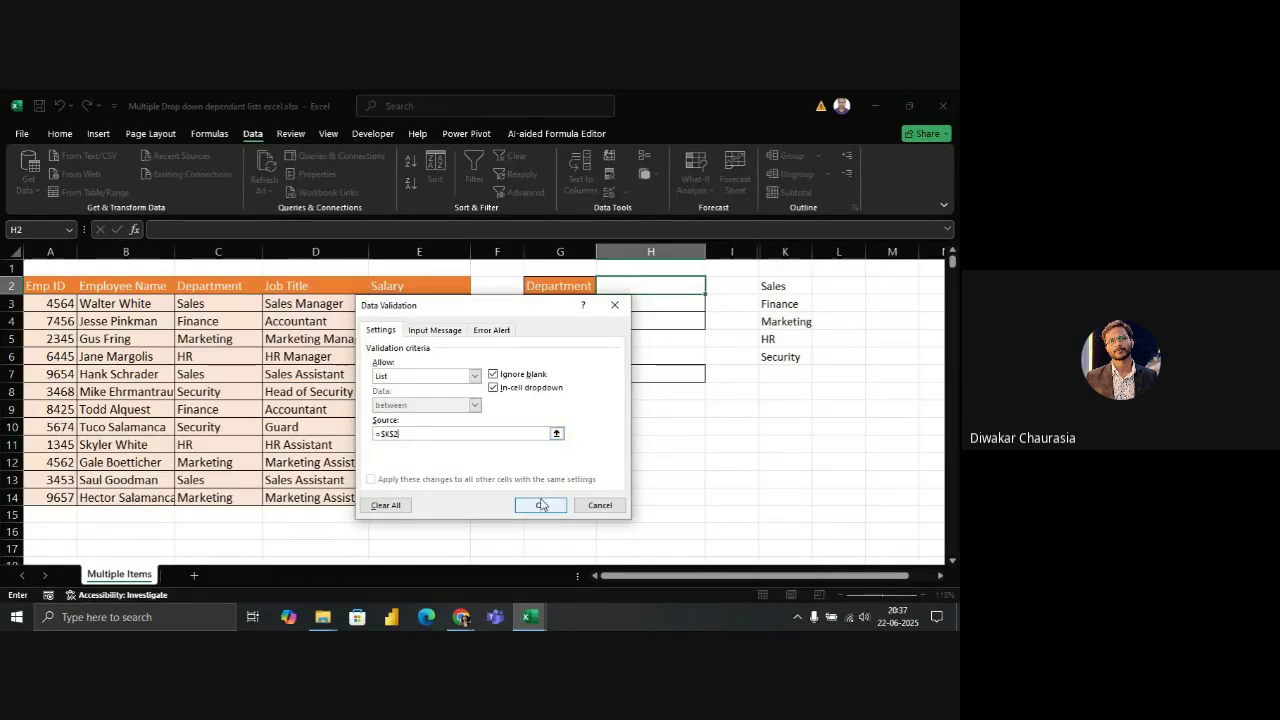
{"action": "left_click", "coordinate": [540, 505]}
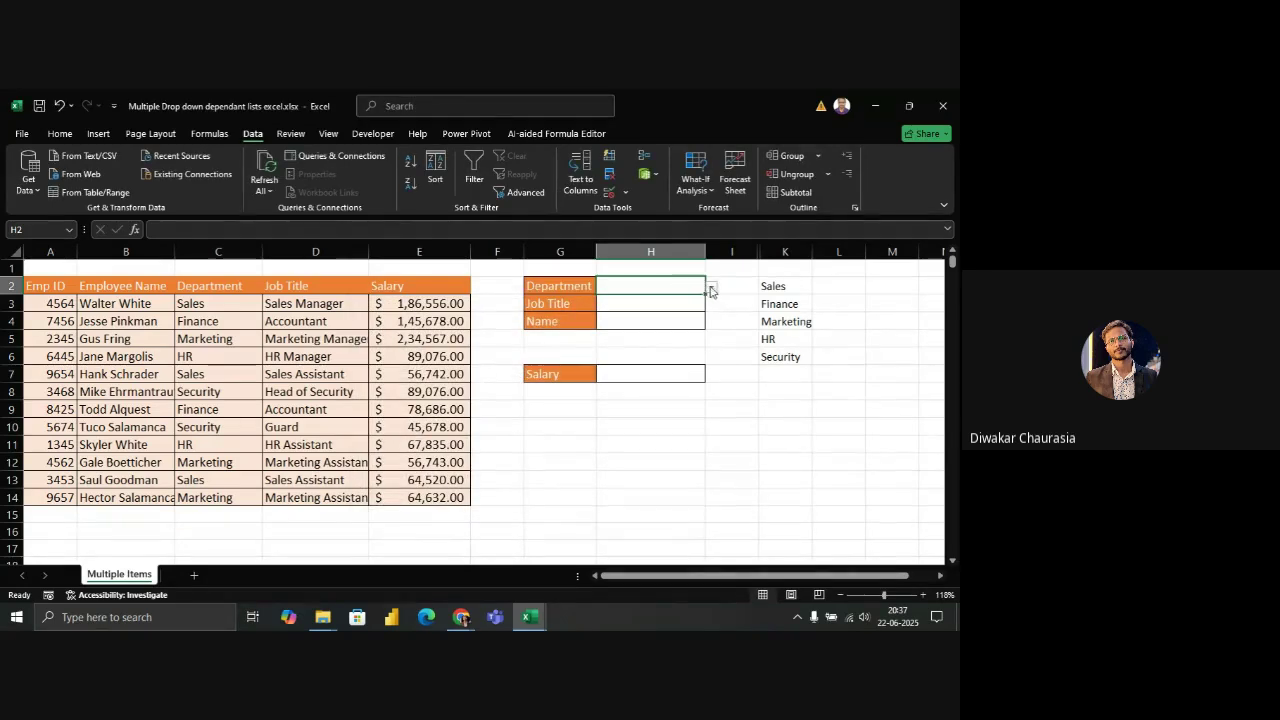
{"action": "left_click", "coordinate": [710, 287]}
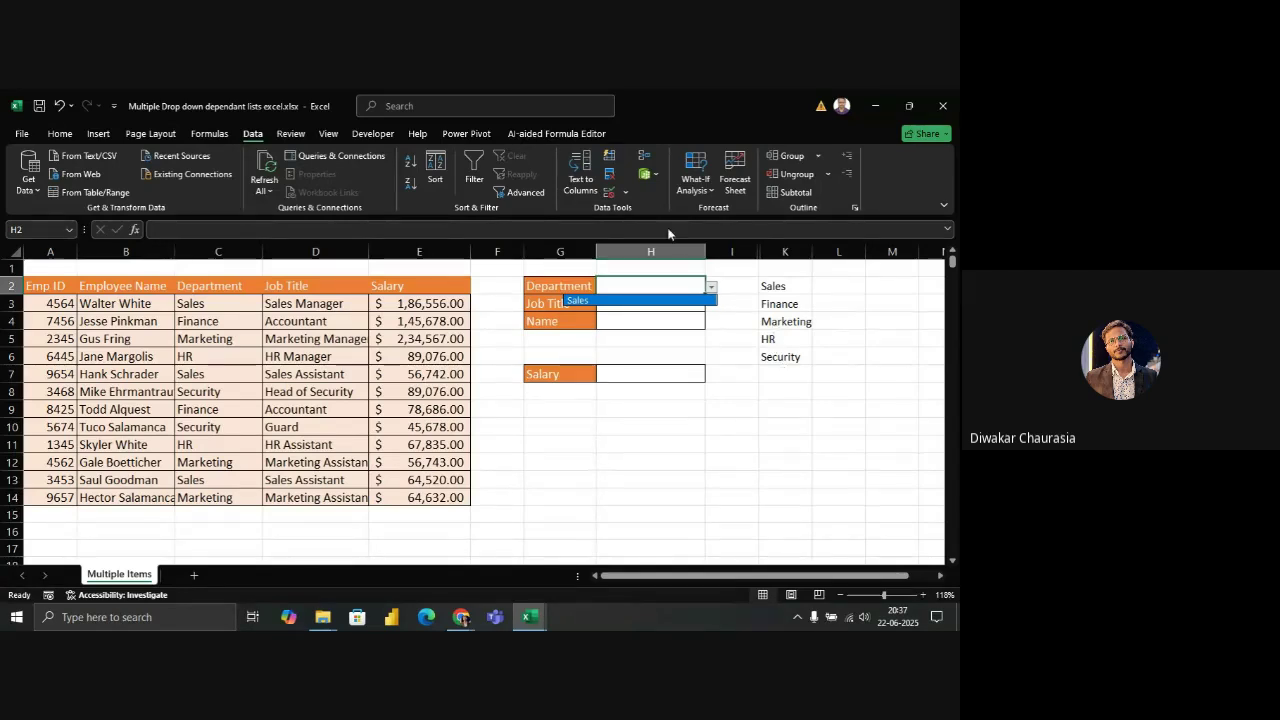
Review the validation settings of Department cell H2, close them unchanged and undo the list validation
{"action": "left_click", "coordinate": [593, 191]}
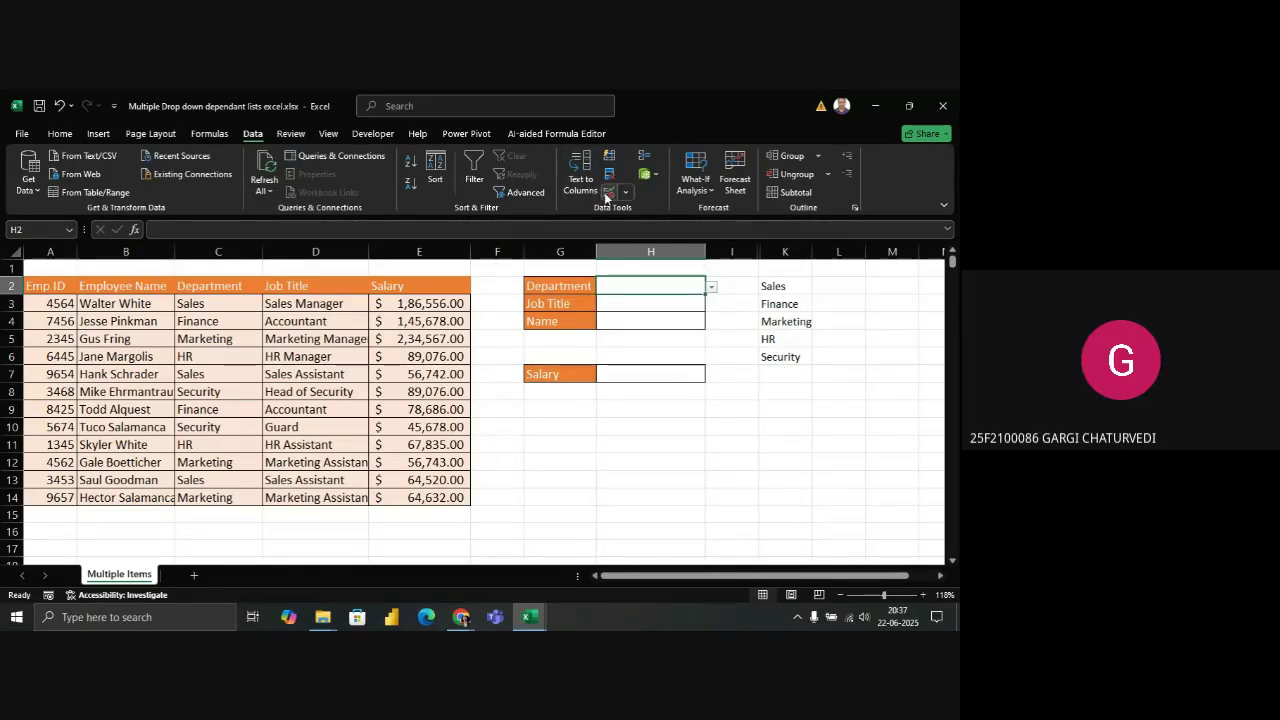
{"action": "left_click", "coordinate": [606, 193]}
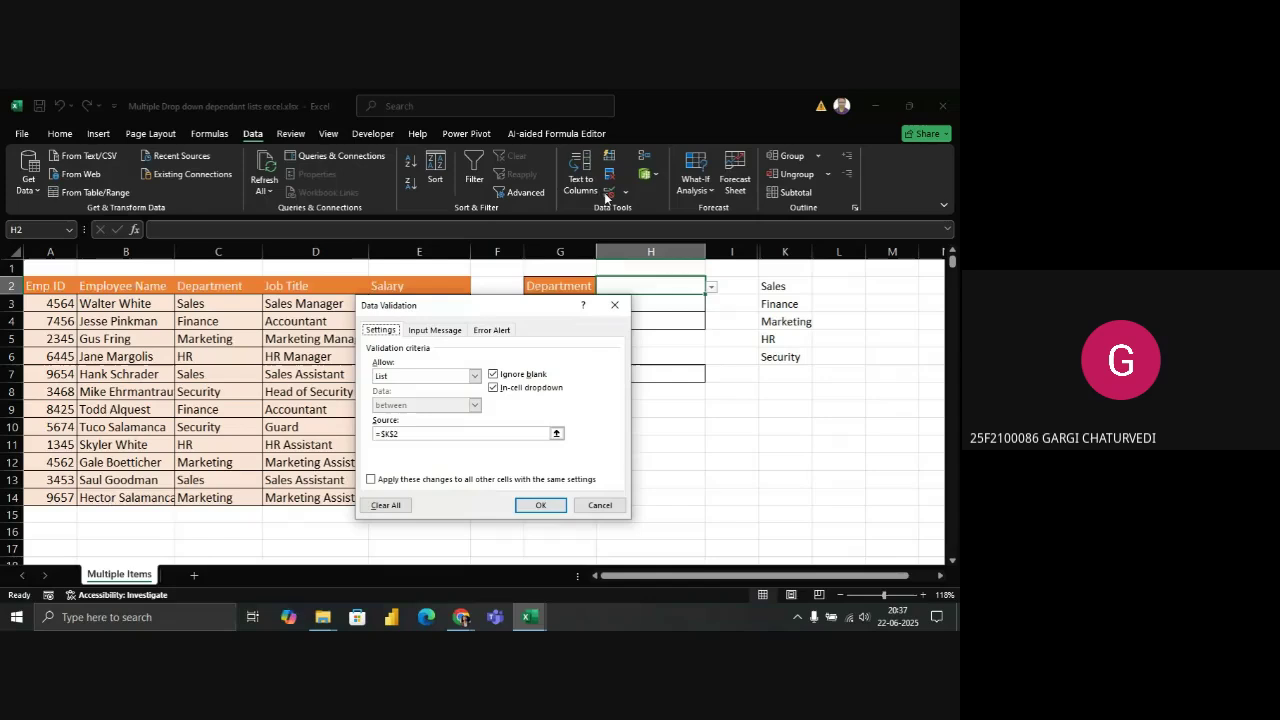
{"action": "left_click", "coordinate": [614, 307]}
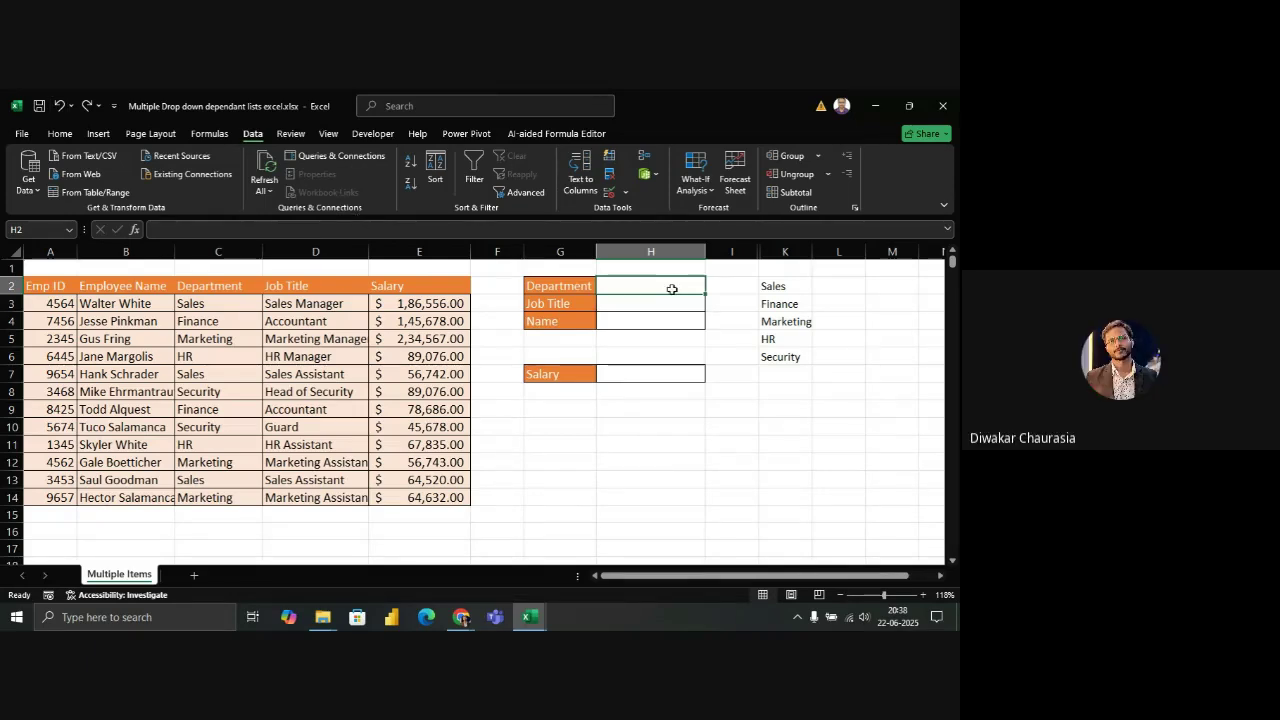
Set the validation of Department cell H2 to a list with source =$K$2 and check its drop-down options
{"action": "left_click", "coordinate": [609, 193]}
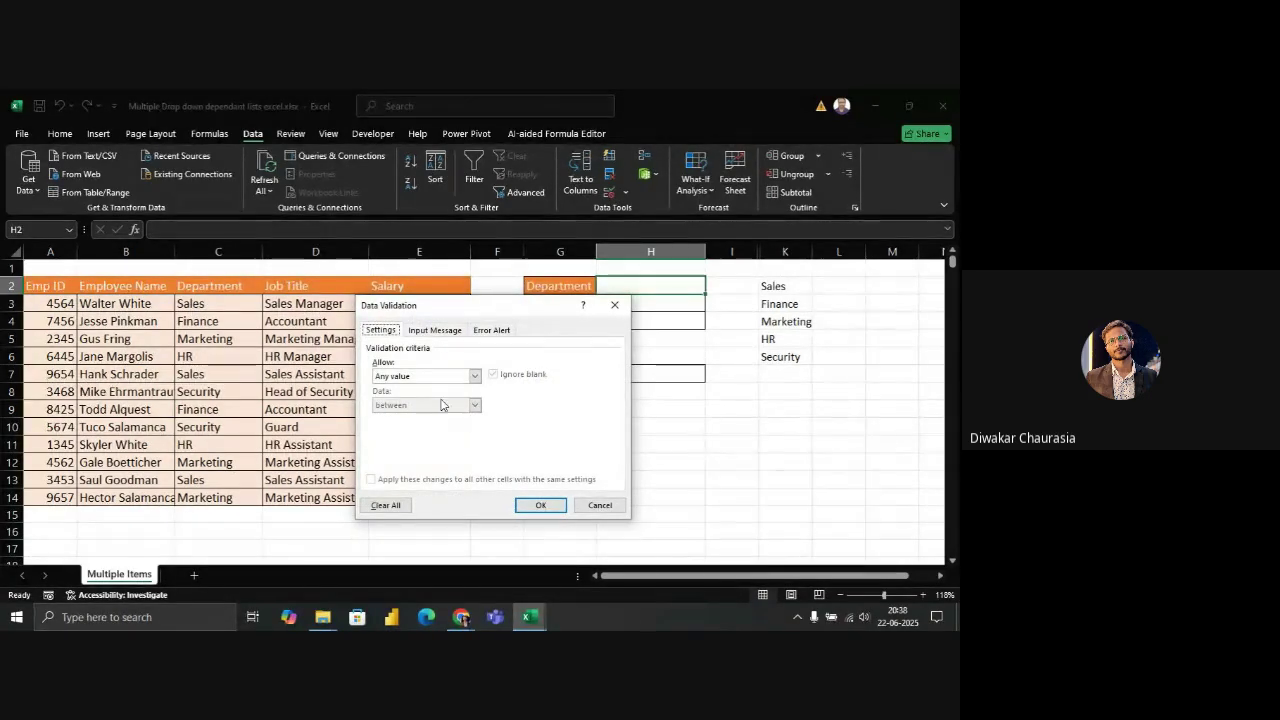
{"action": "left_click", "coordinate": [474, 377]}
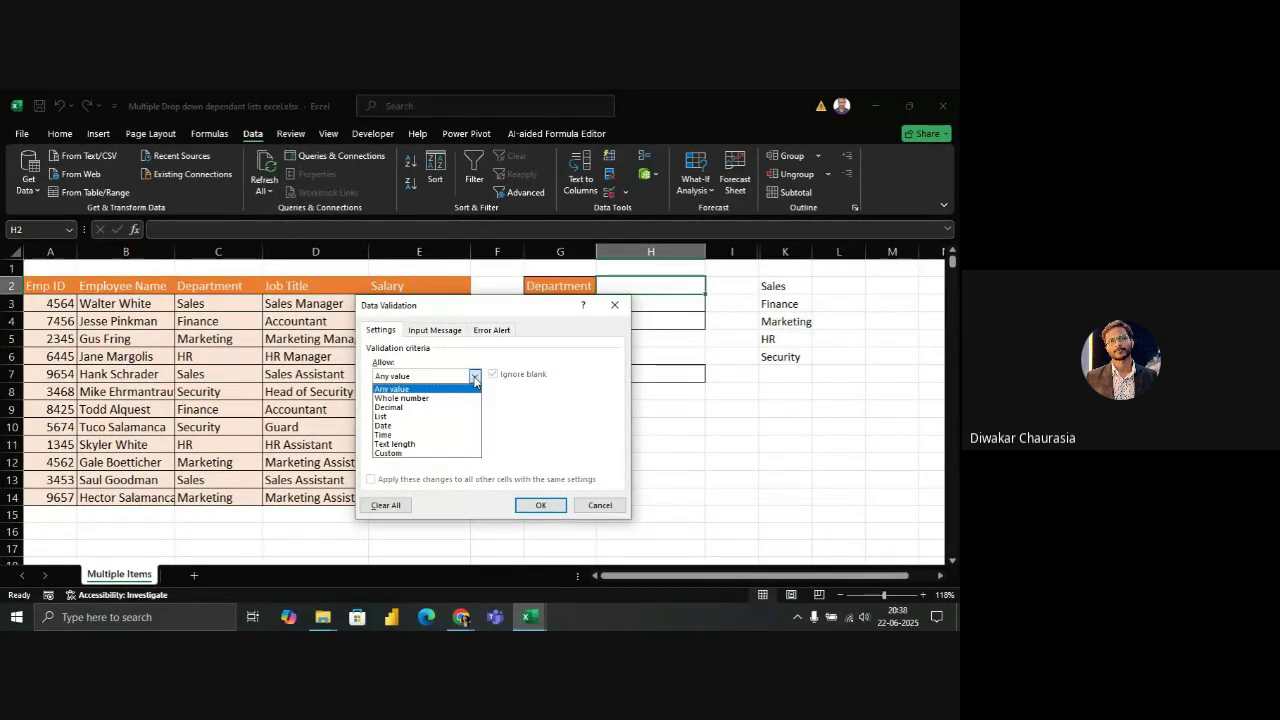
{"action": "left_click", "coordinate": [384, 416]}
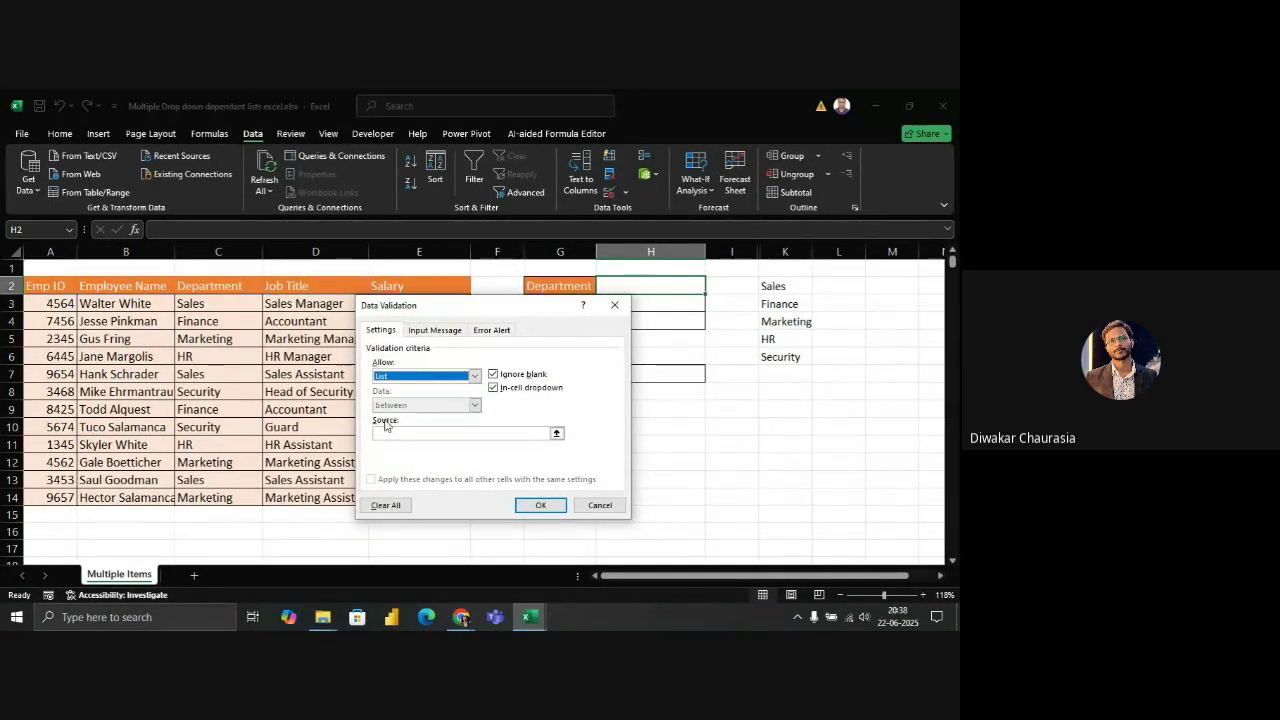
{"action": "left_click", "coordinate": [399, 433]}
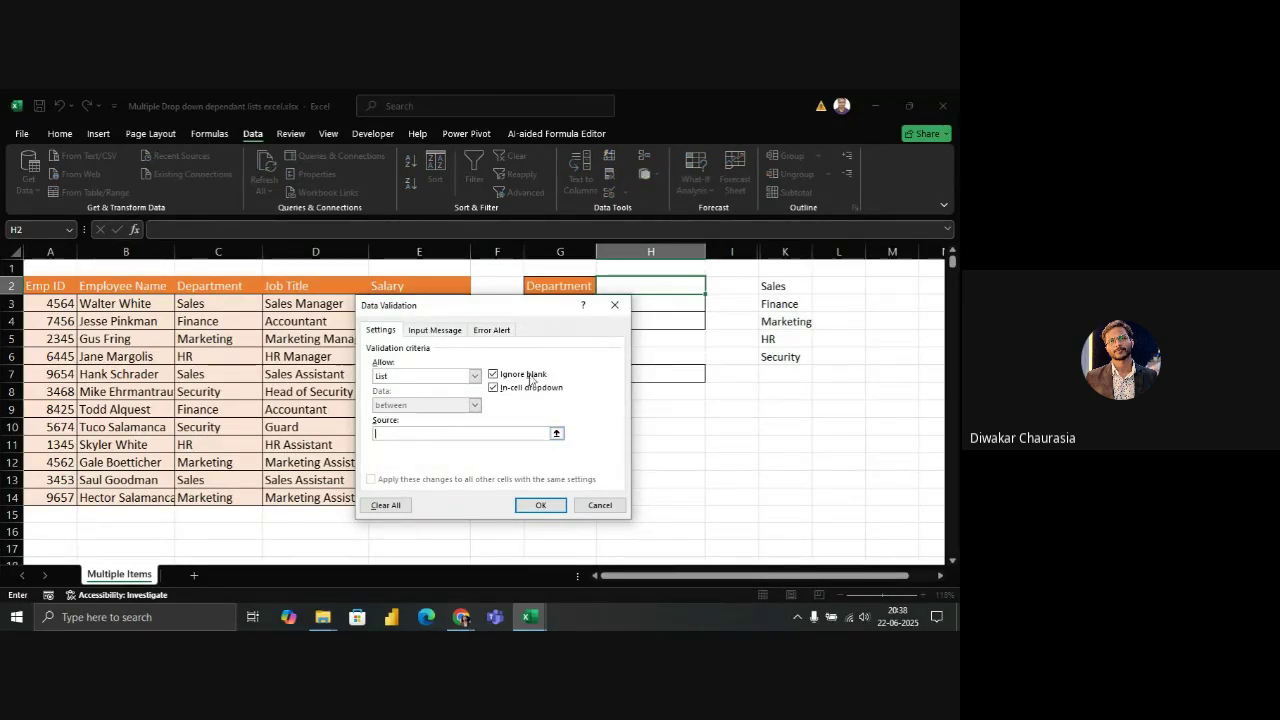
{"action": "left_click", "coordinate": [780, 287]}
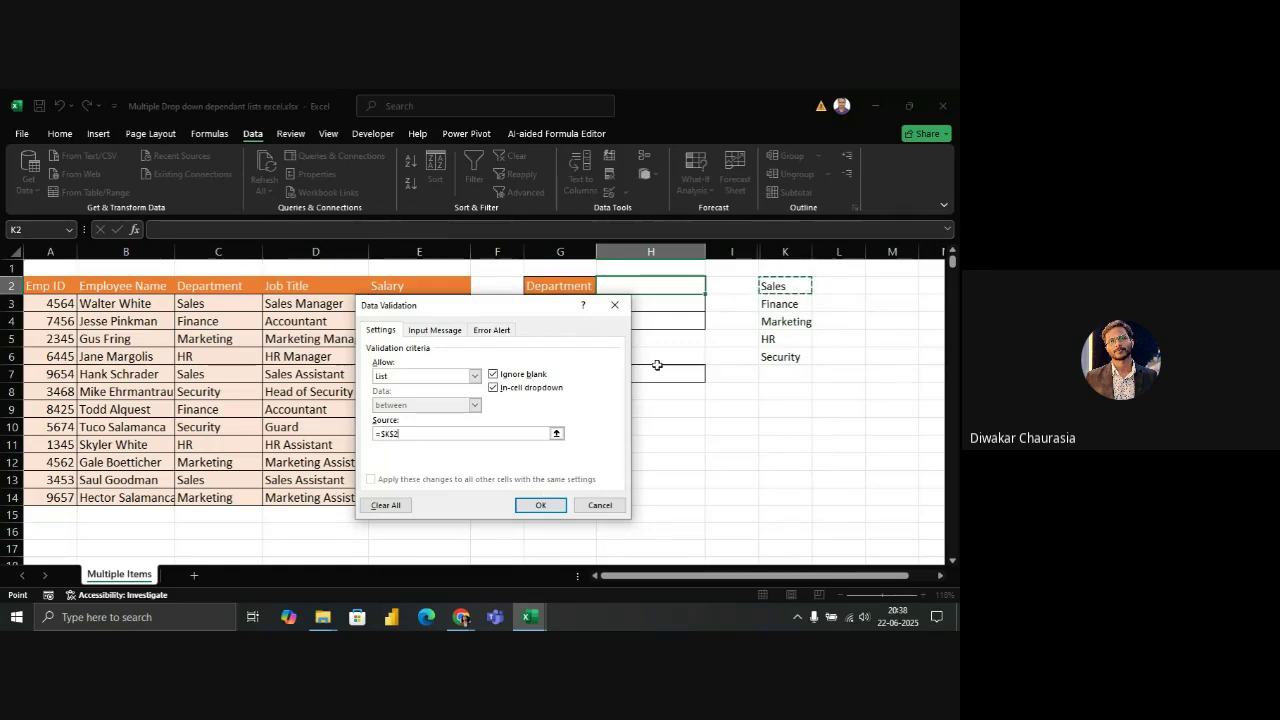
{"action": "left_click", "coordinate": [541, 506]}
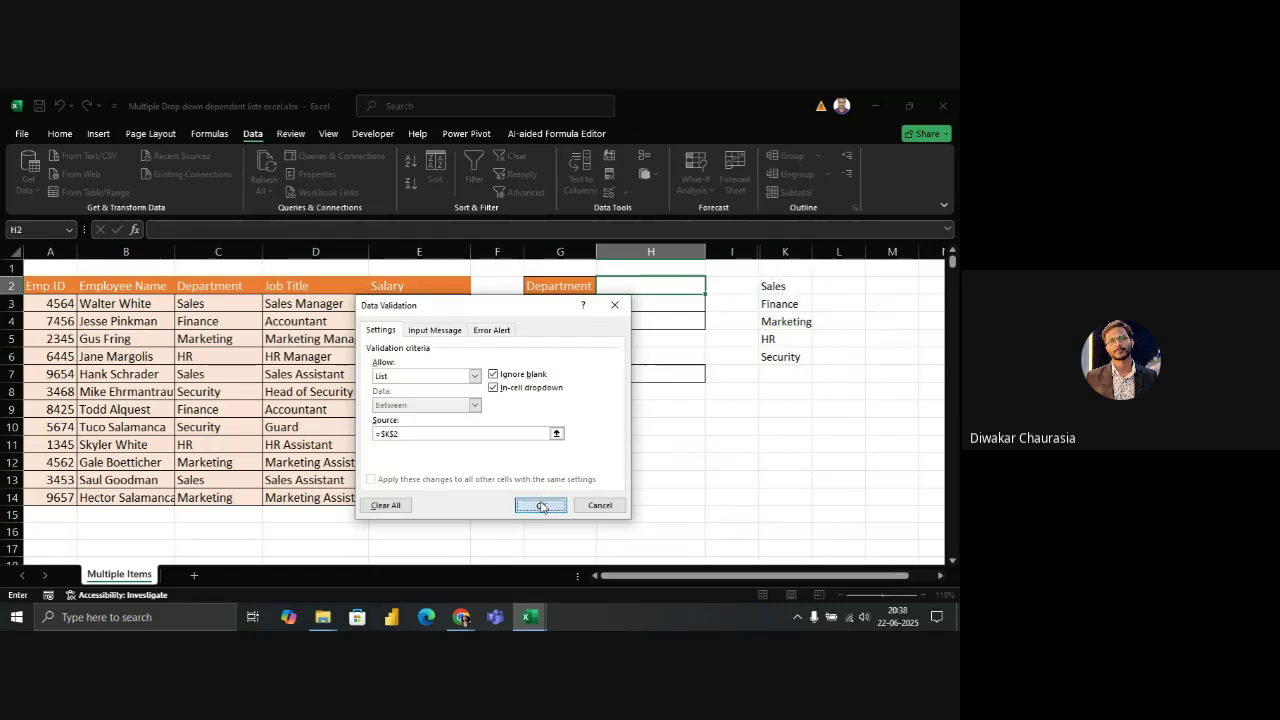
{"action": "left_click", "coordinate": [714, 286]}
{"action": "left_click", "coordinate": [689, 289]}
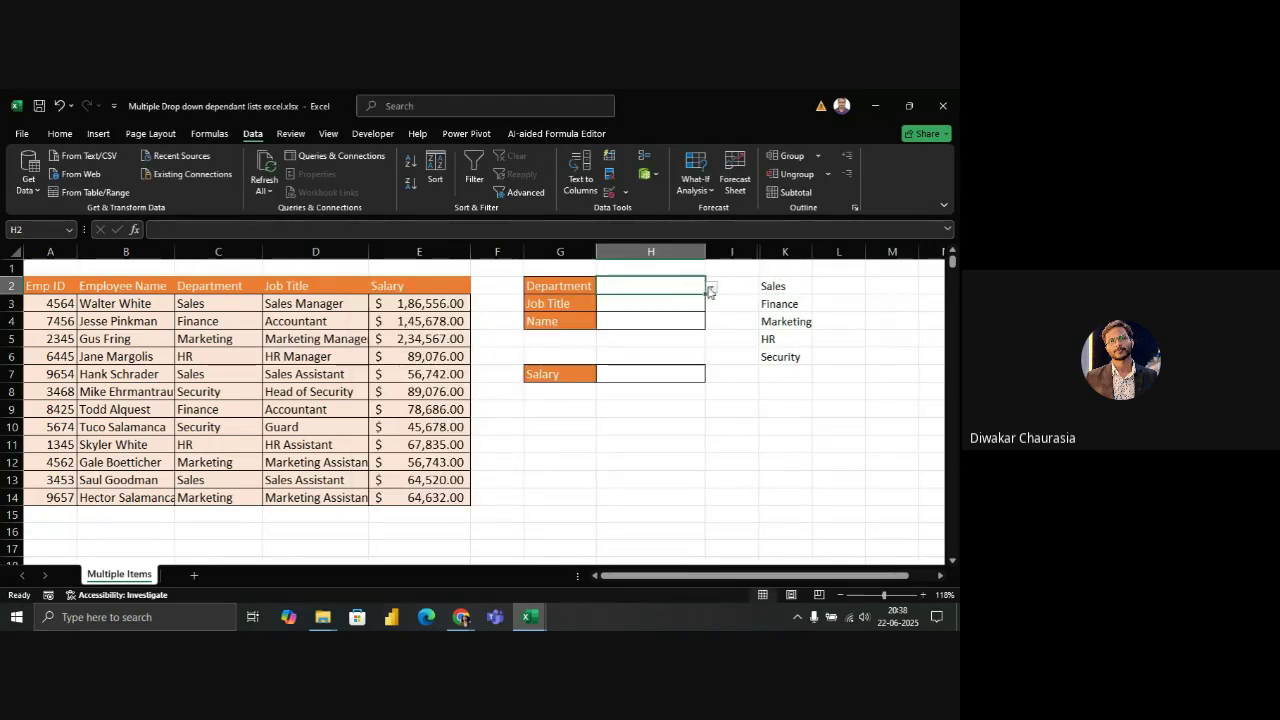
{"action": "left_click", "coordinate": [710, 287]}
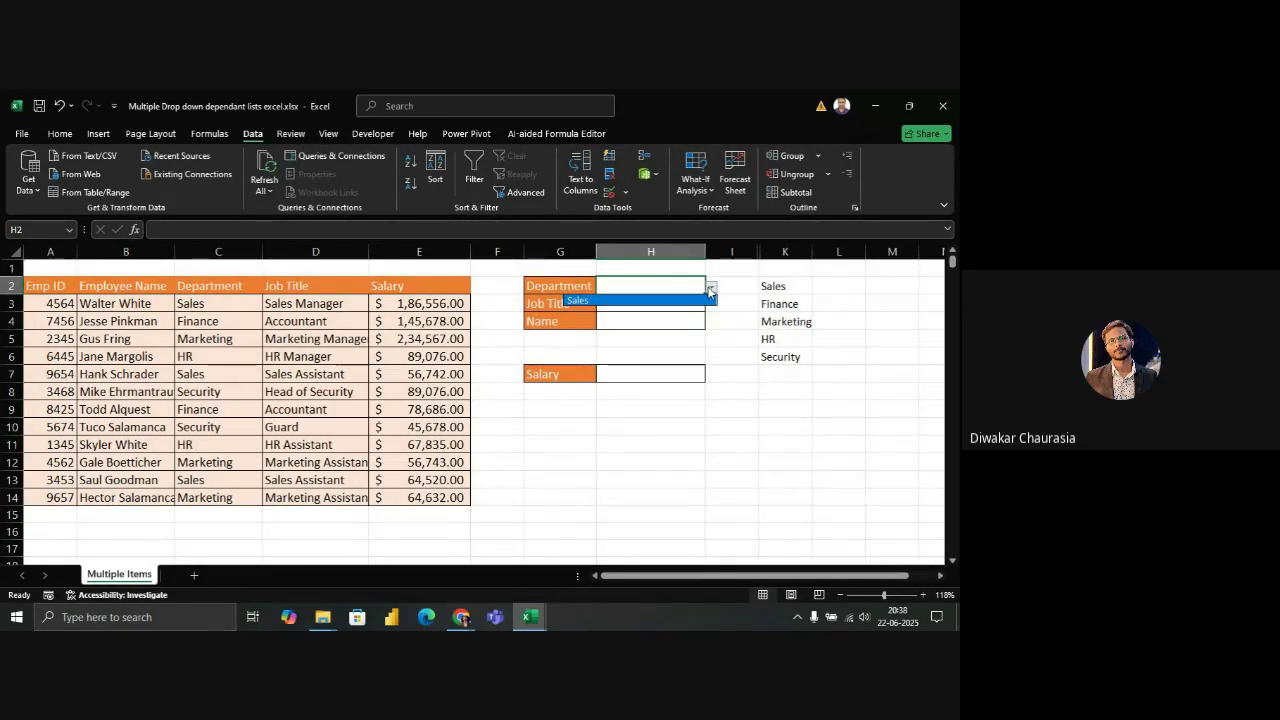
Change the list source of cell H2's validation to the spill range =$K$2#
{"action": "left_click", "coordinate": [611, 194]}
{"action": "left_click", "coordinate": [611, 194]}
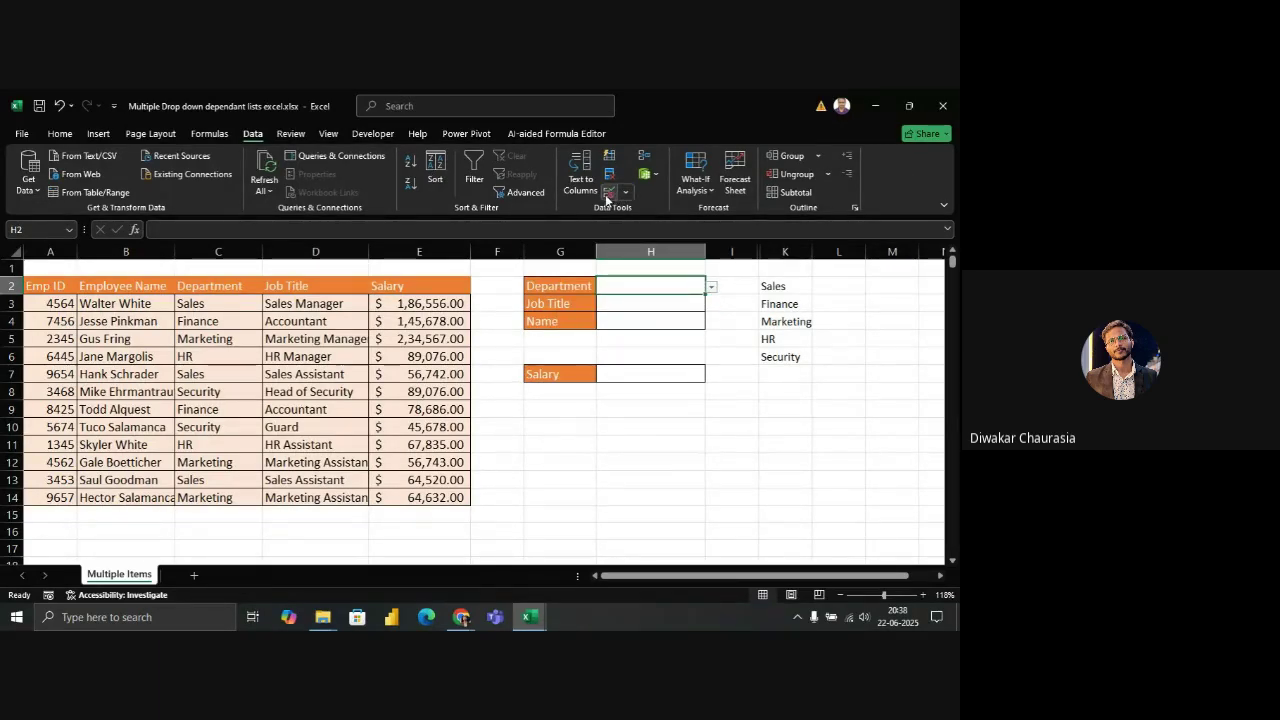
{"action": "left_click", "coordinate": [424, 436]}
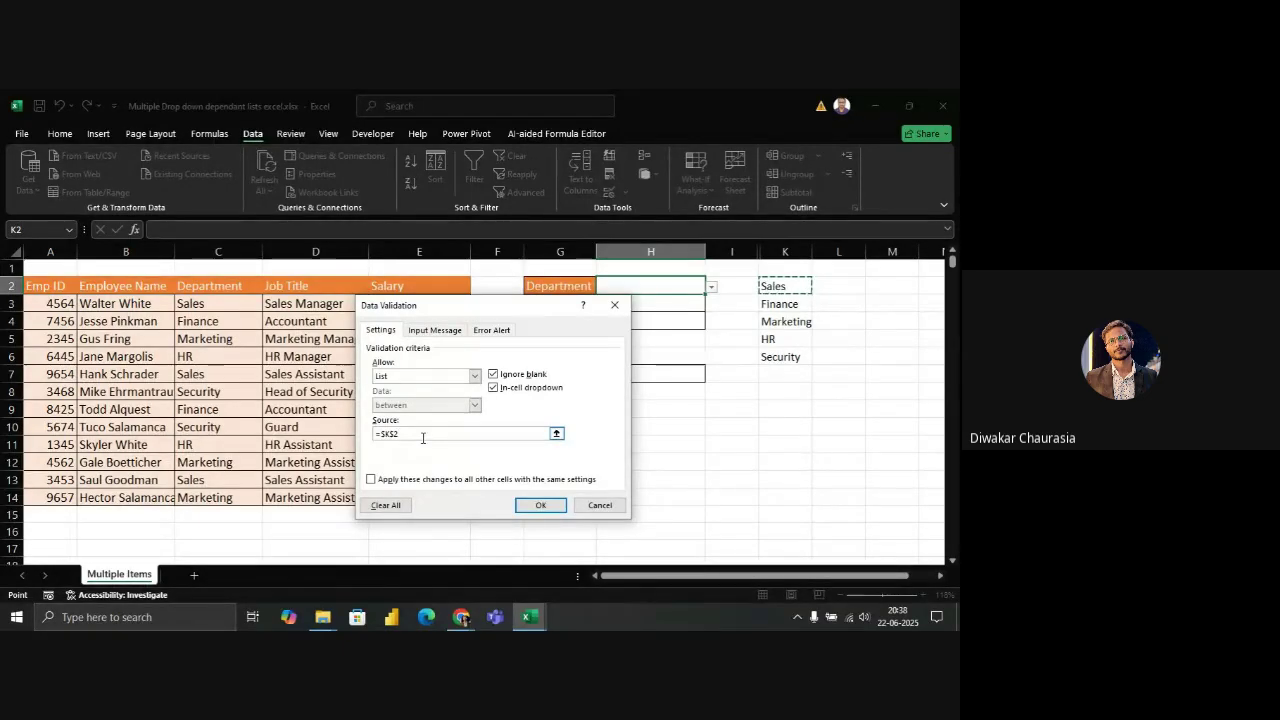
{"action": "type", "text": "#"}
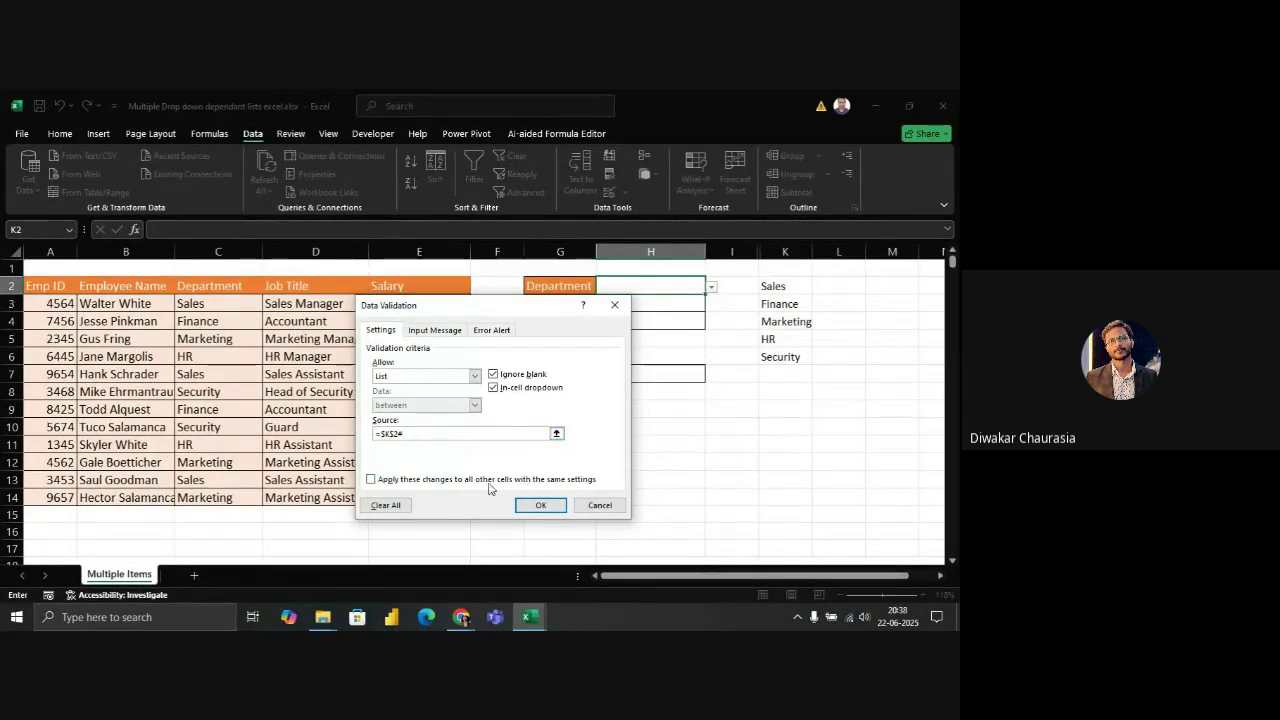
{"action": "left_click", "coordinate": [540, 505]}
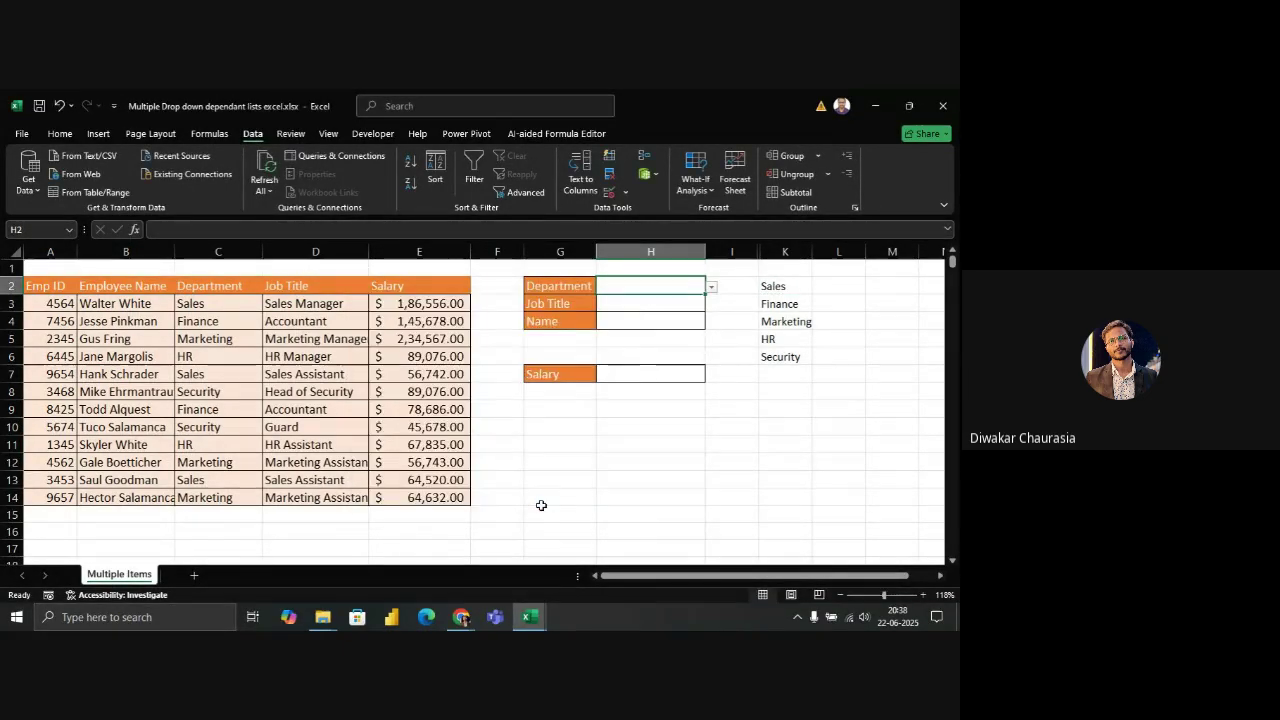
Choose Sales from the Department drop-down in cell H2
{"action": "left_click", "coordinate": [711, 287]}
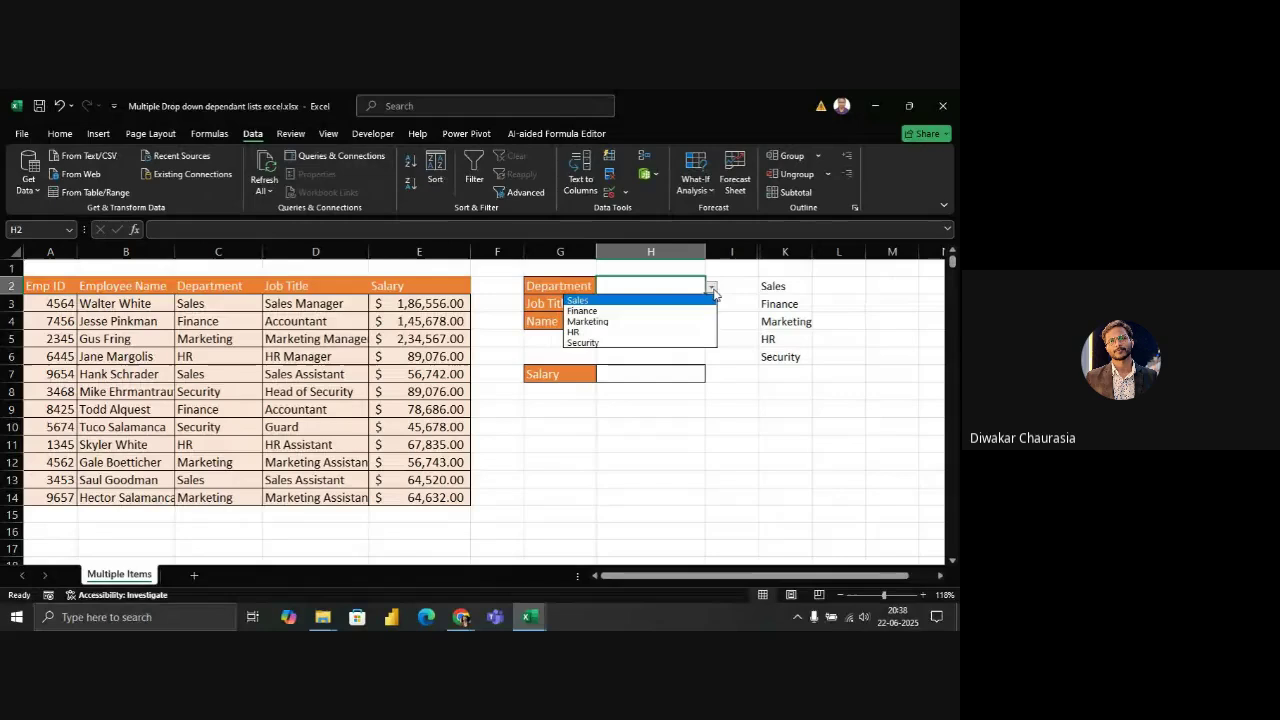
{"action": "left_click", "coordinate": [620, 300]}
{"action": "left_click", "coordinate": [623, 307]}
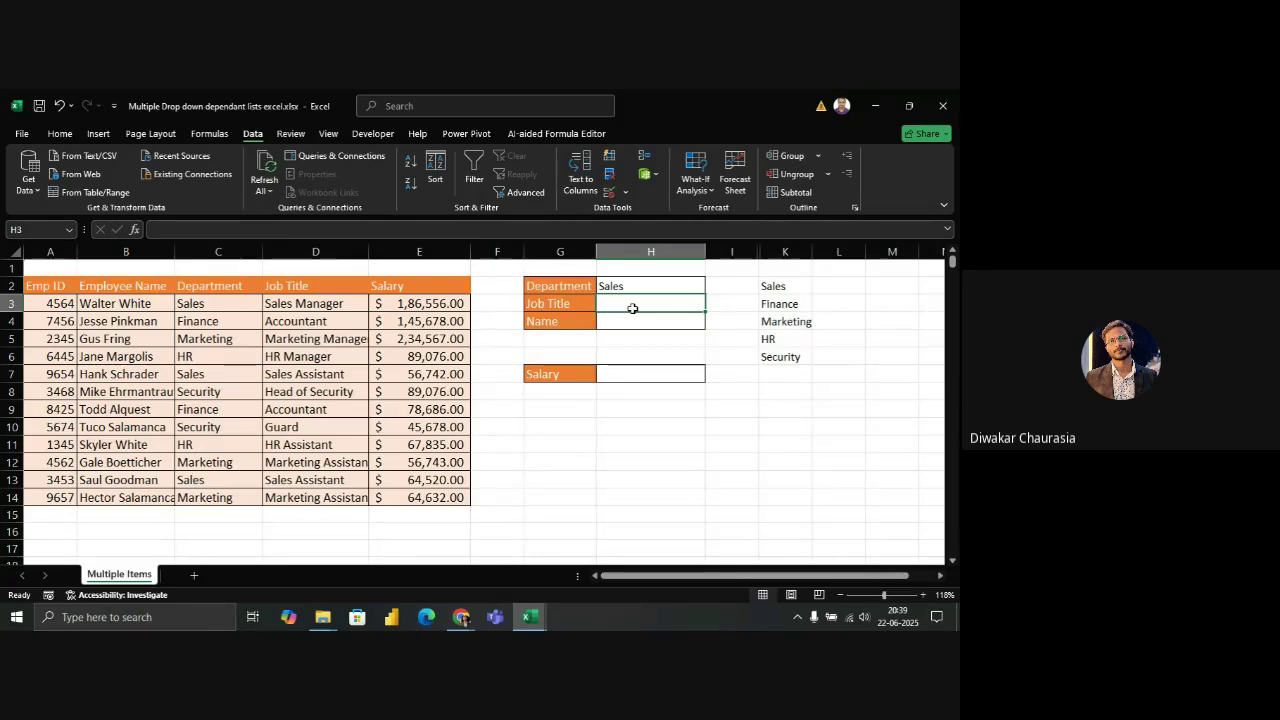
Begin a formula in cell K8 with UNIQUE and a nested FILTER, using job titles D3:D14 as the array
{"action": "left_click", "coordinate": [772, 394]}
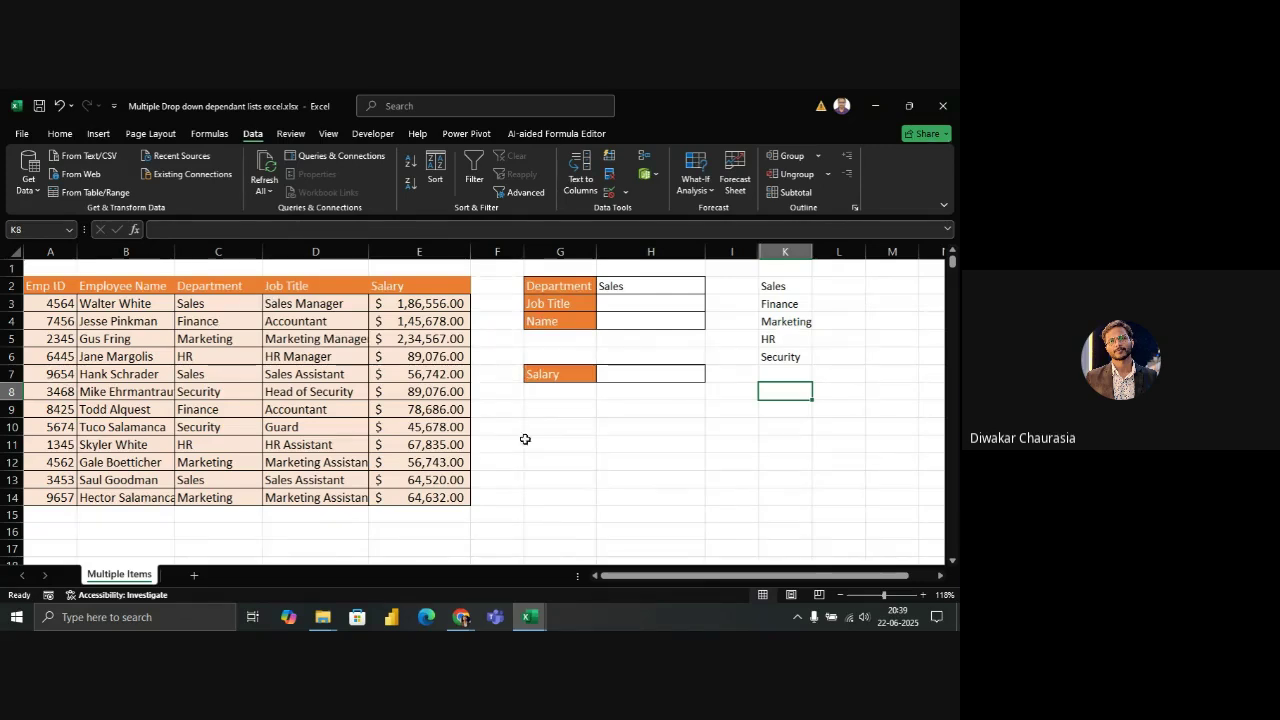
{"action": "type", "text": "="}
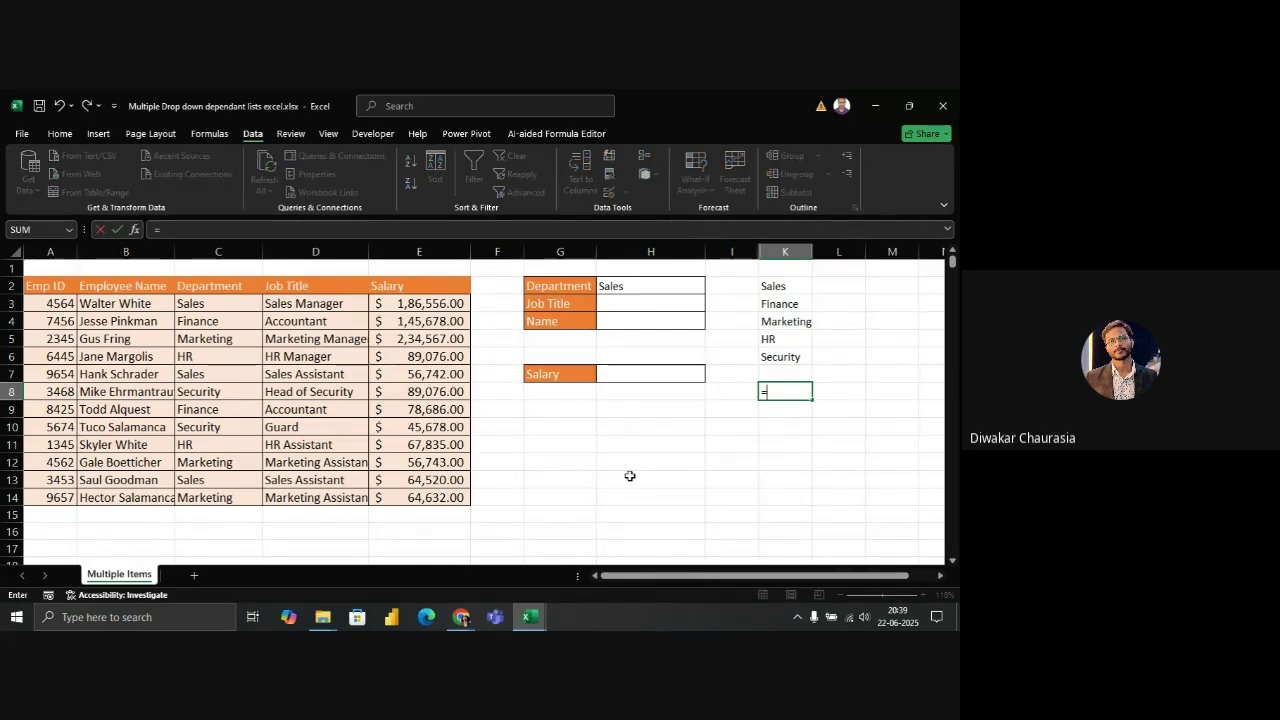
{"action": "type", "text": "un"}
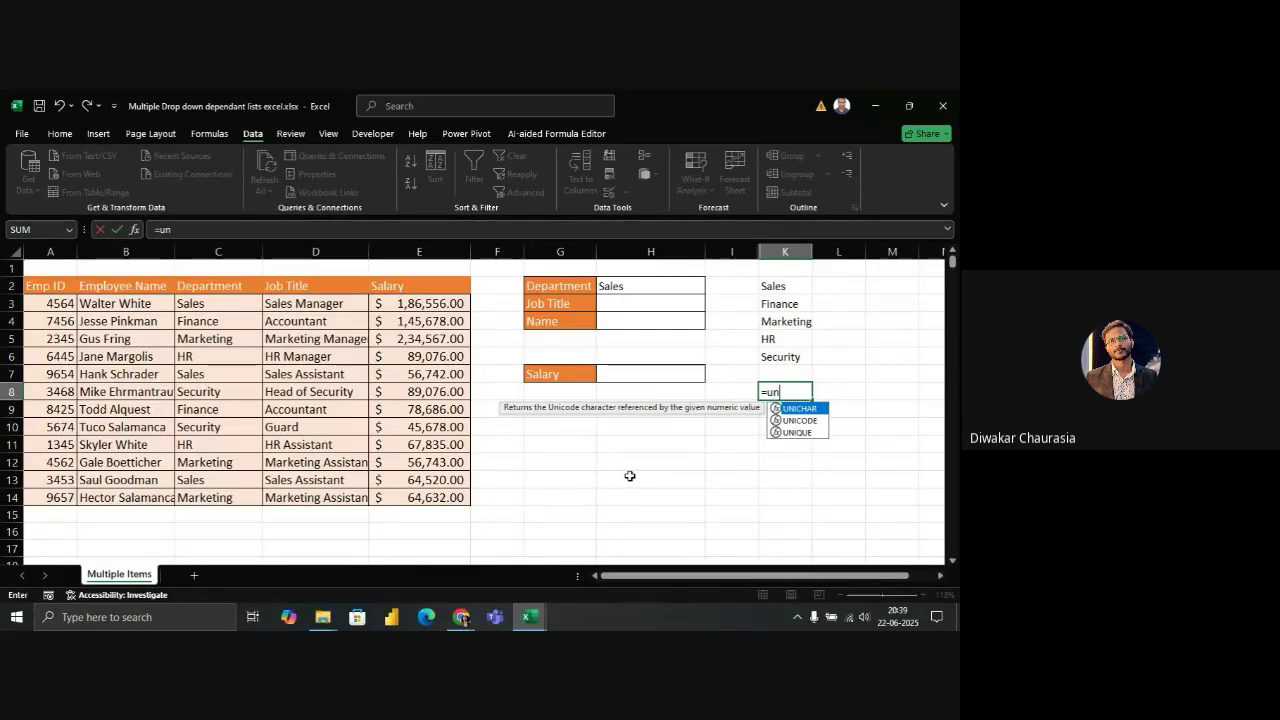
{"action": "key", "text": "Down"}
{"action": "key", "text": "Down"}
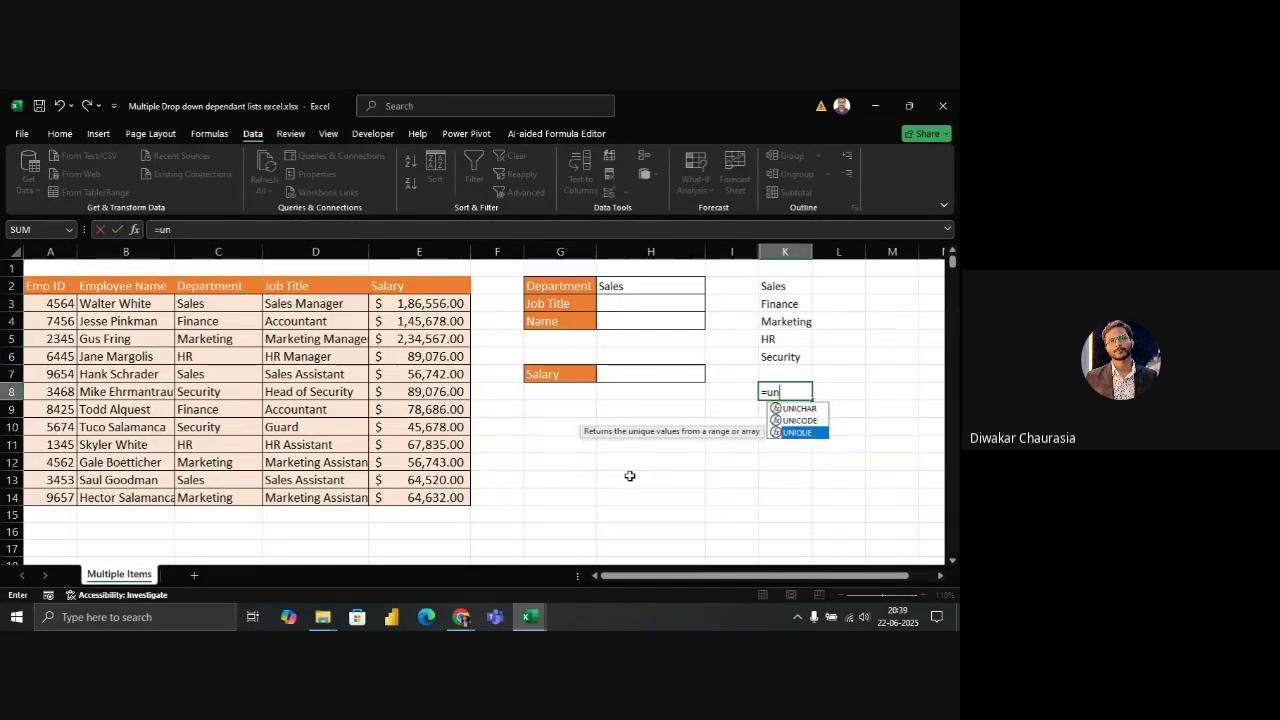
{"action": "key", "text": "Tab"}
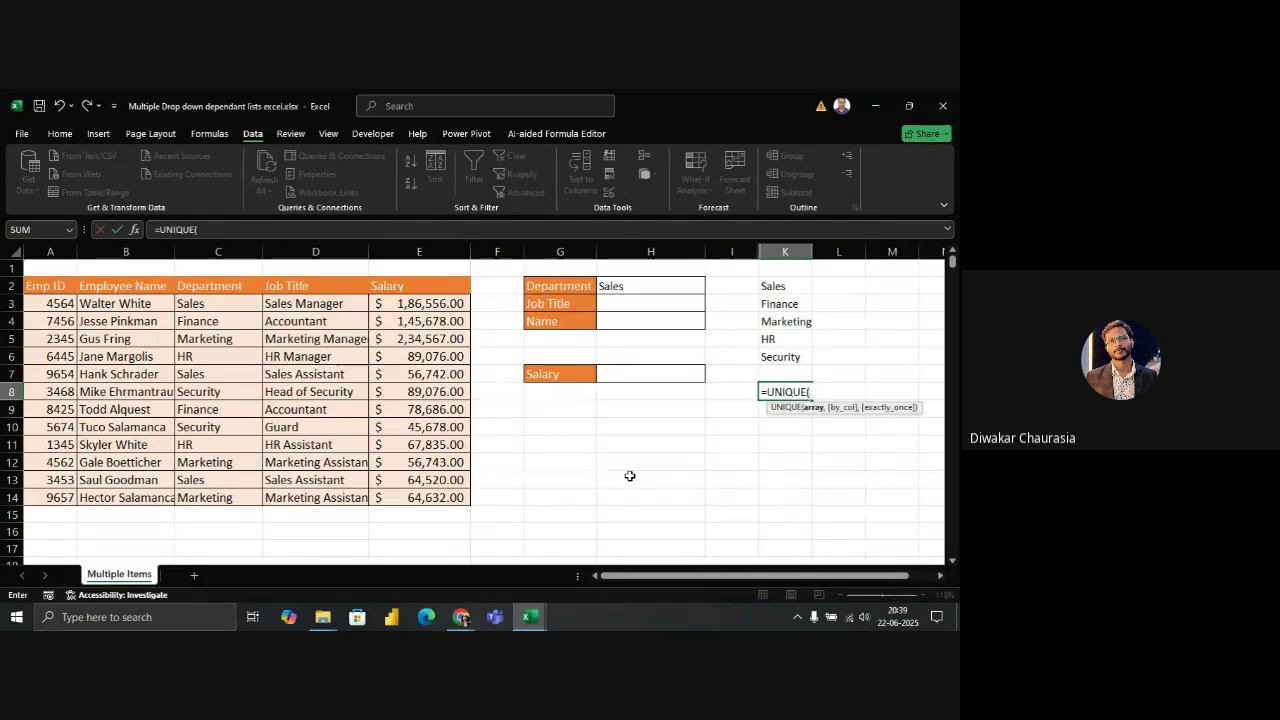
{"action": "type", "text": "F"}
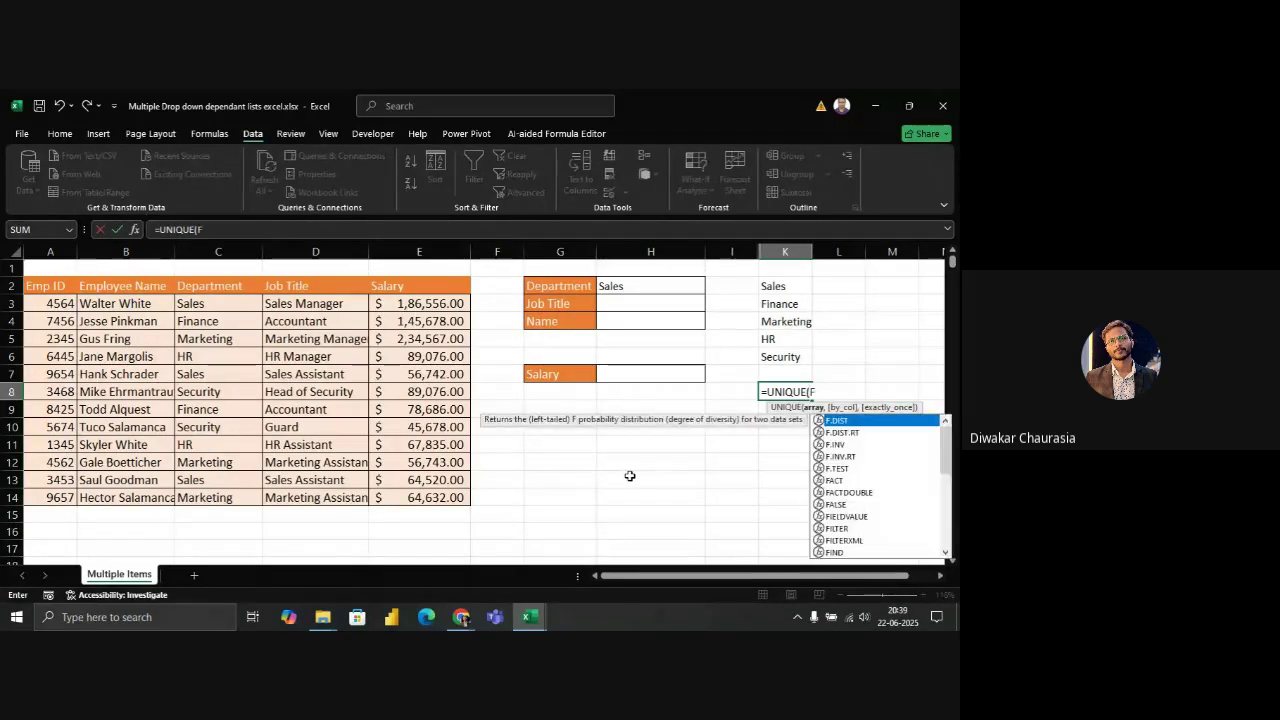
{"action": "type", "text": "ILTER"}
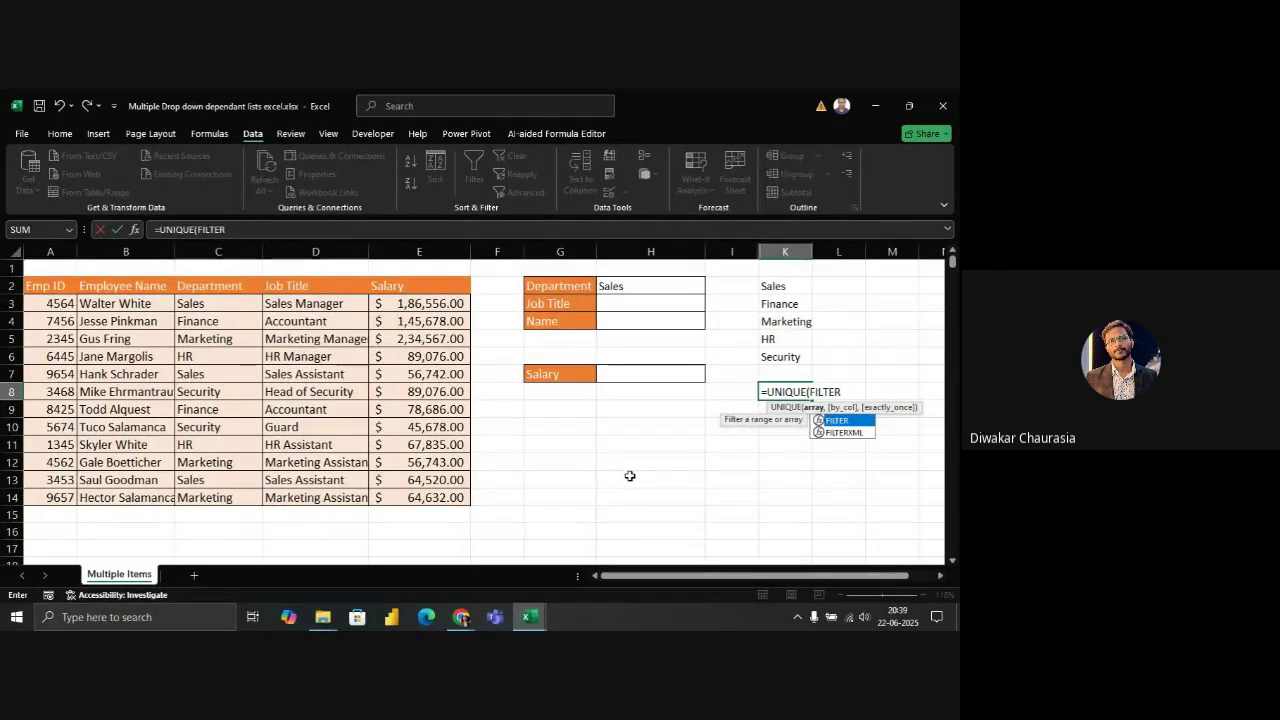
{"action": "key", "text": "Tab"}
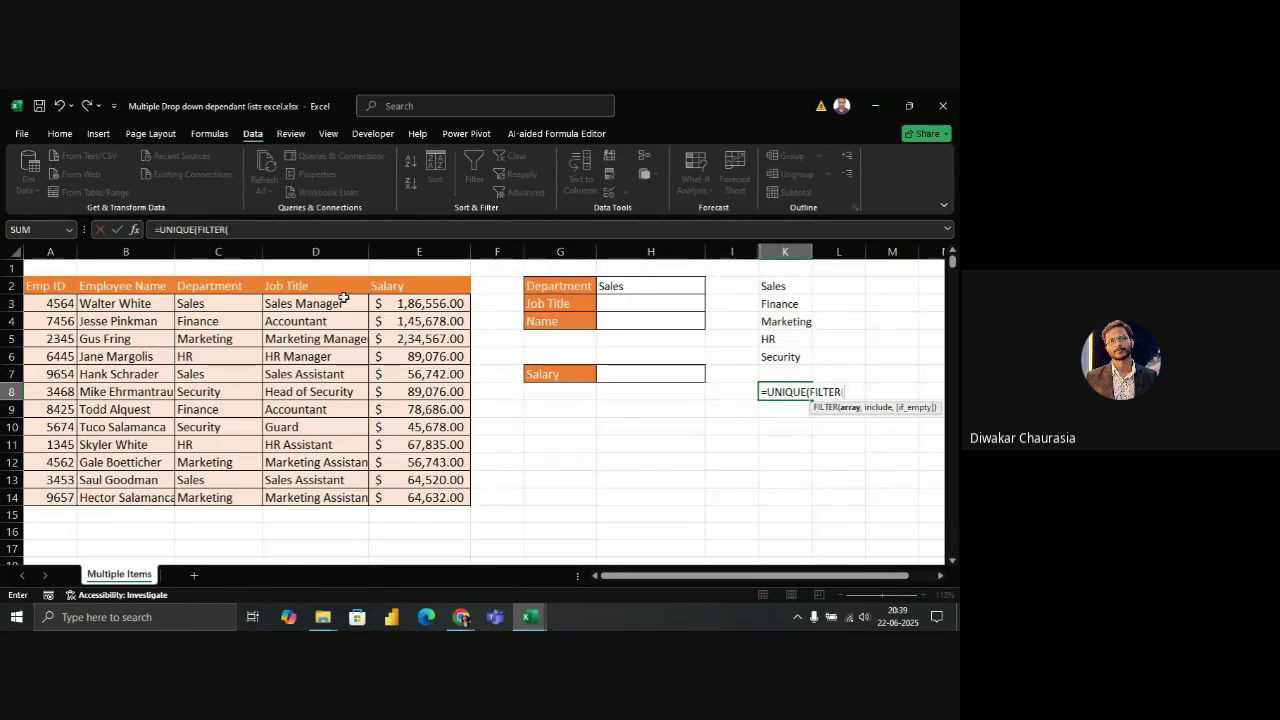
{"action": "left_click_drag", "start_coordinate": [323, 300], "coordinate": [316, 487]}
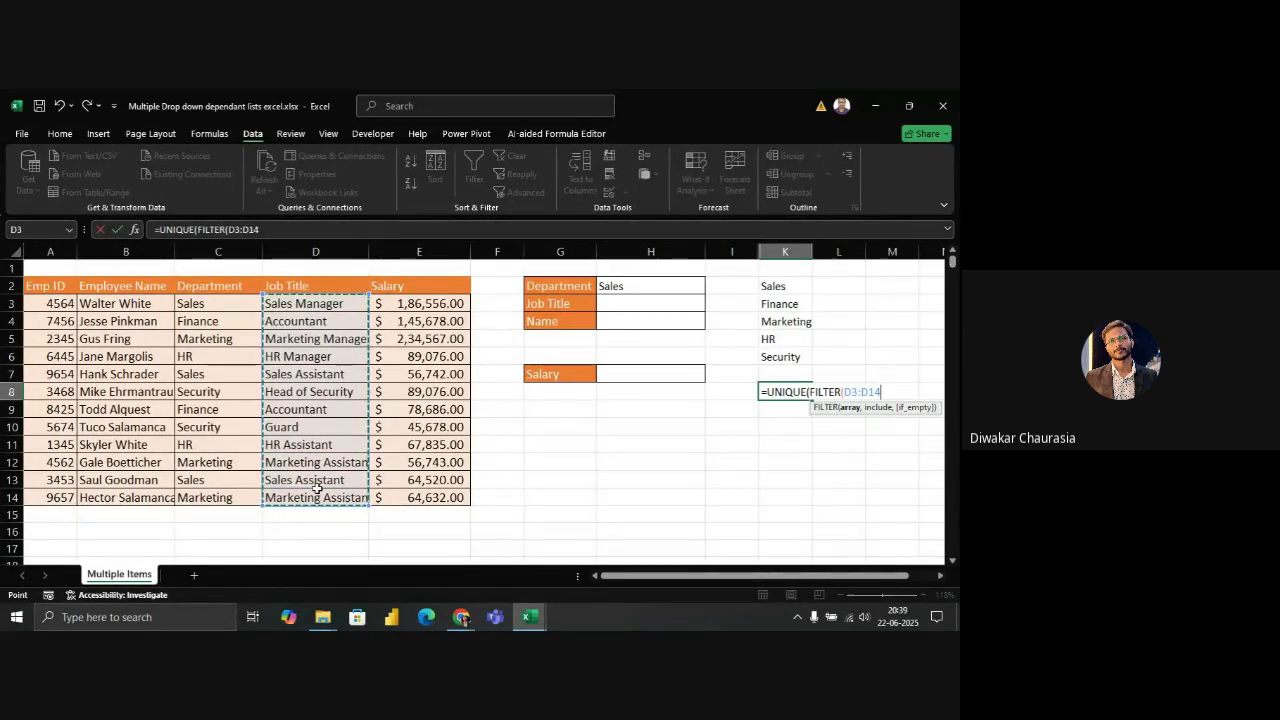
{"action": "type", "text": ","}
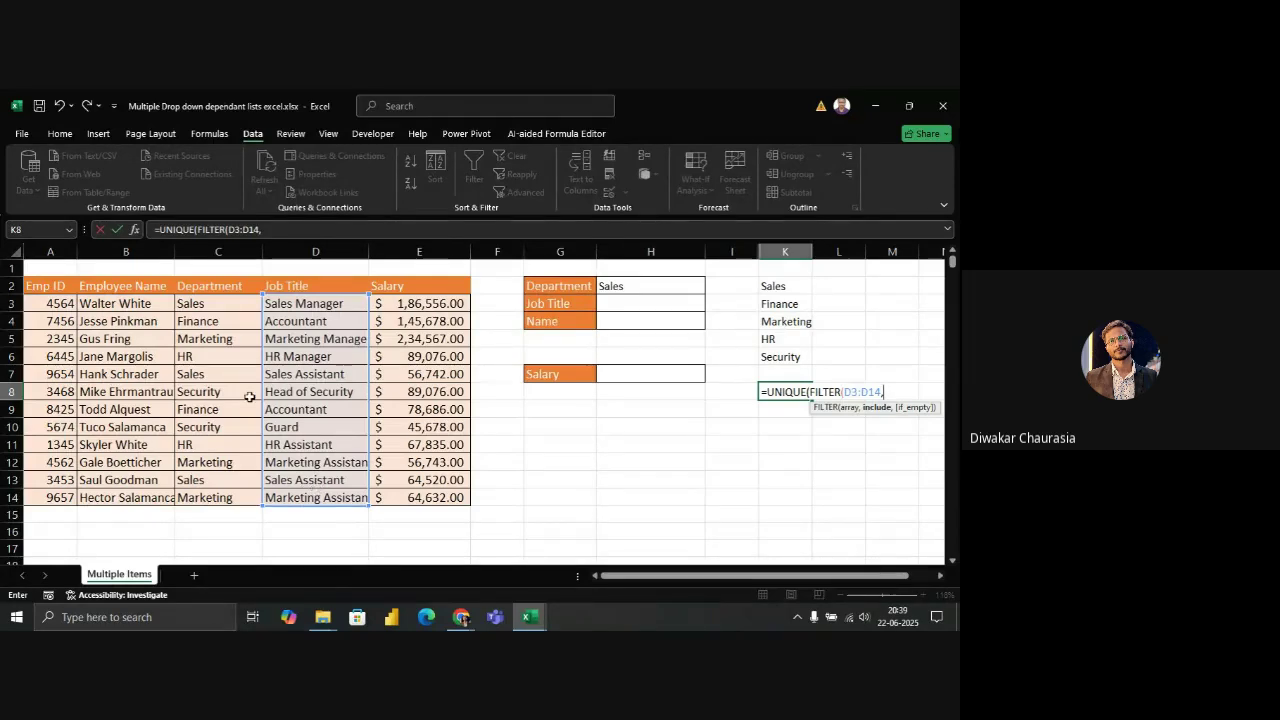
Complete the formula in K8 with the condition C3:C14=H2, giving =UNIQUE(FILTER(D3:D14,C3:C14=H2))
{"action": "left_click", "coordinate": [231, 306]}
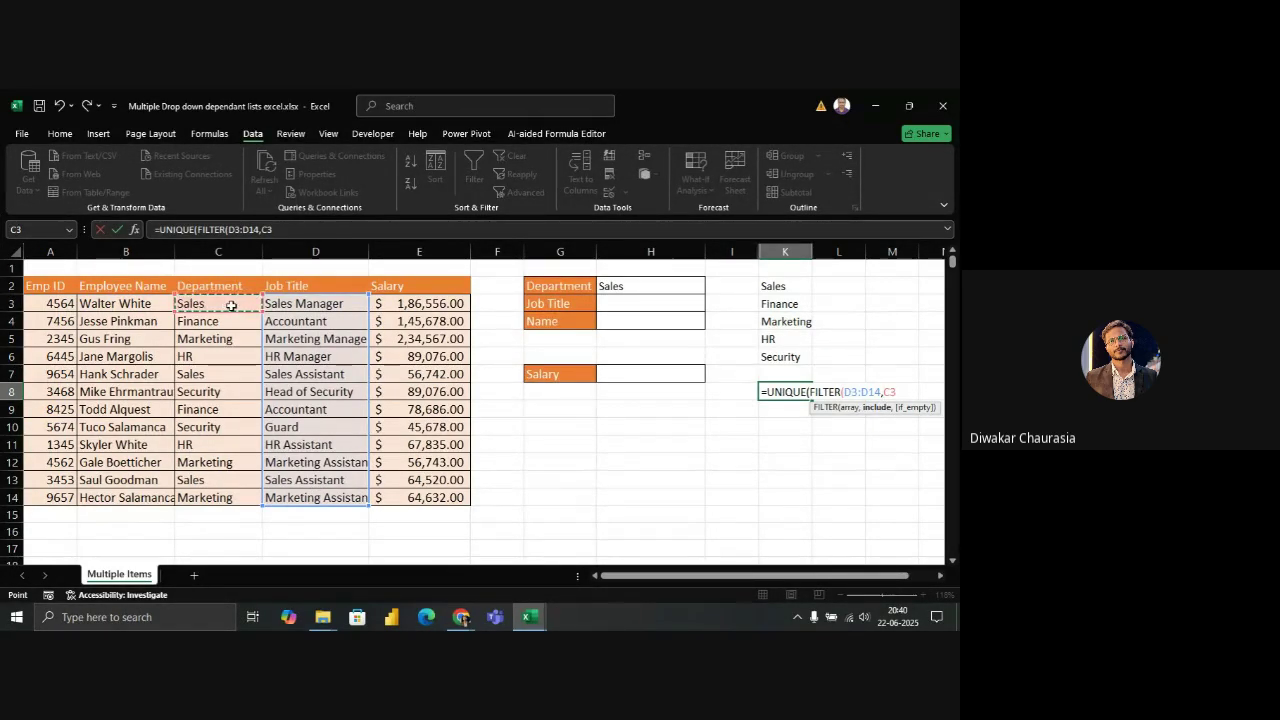
{"action": "key", "text": "shift+Down"}
{"action": "key", "text": "shift+Down"}
{"action": "key", "text": "shift+Down"}
{"action": "key", "text": "shift+Down"}
{"action": "key", "text": "shift+Down"}
{"action": "key", "text": "shift+Down"}
{"action": "key", "text": "shift+Down"}
{"action": "key", "text": "shift+Down"}
{"action": "key", "text": "shift+Down"}
{"action": "key", "text": "shift+Down"}
{"action": "key", "text": "shift+Down"}
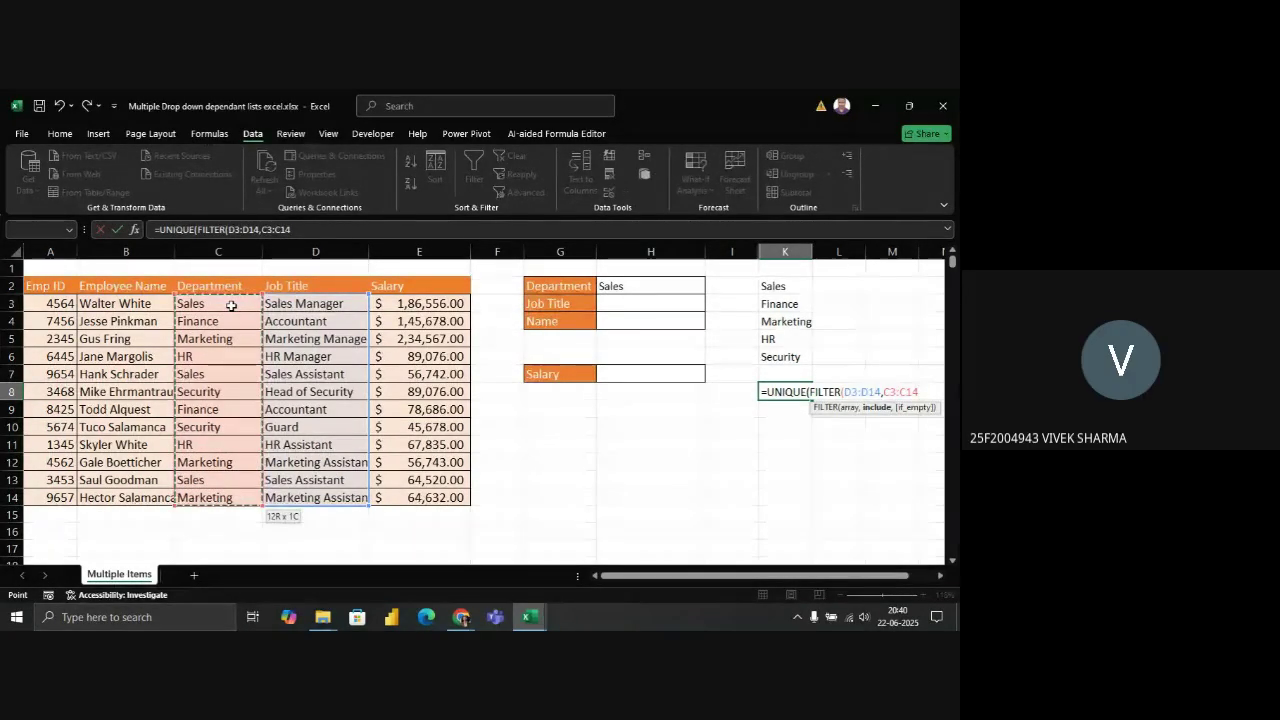
{"action": "type", "text": "="}
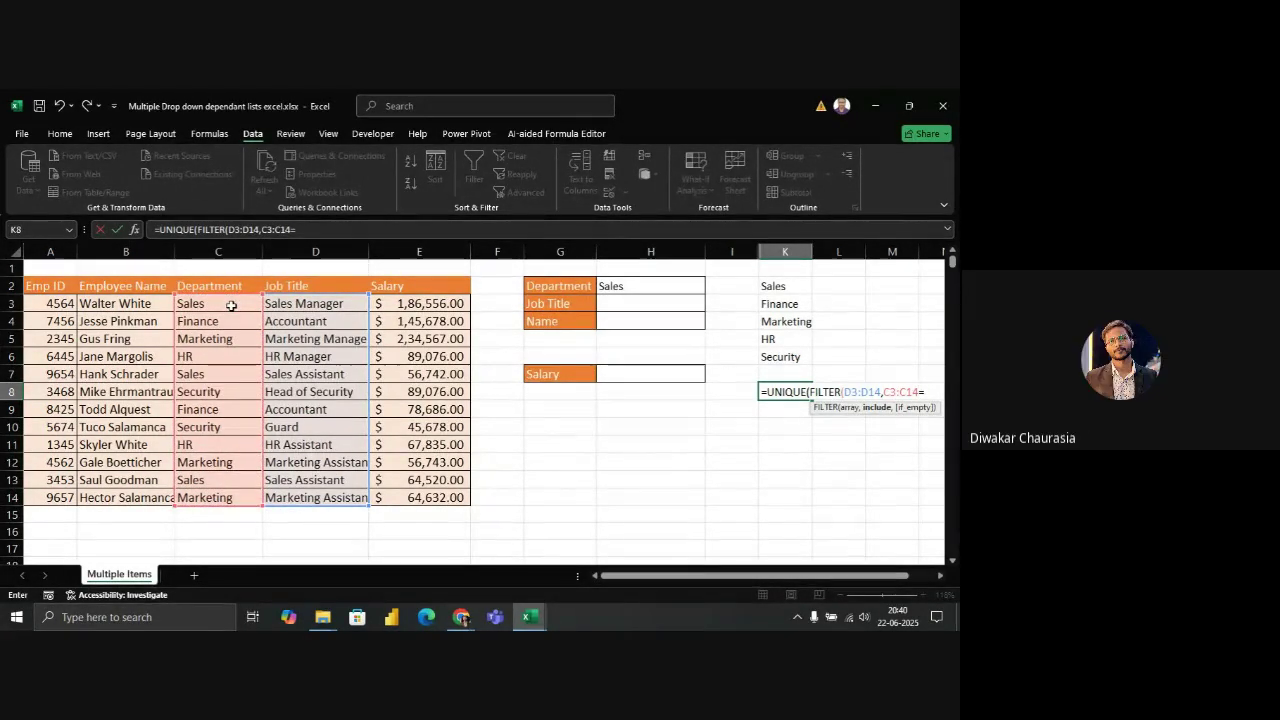
{"action": "left_click", "coordinate": [630, 286]}
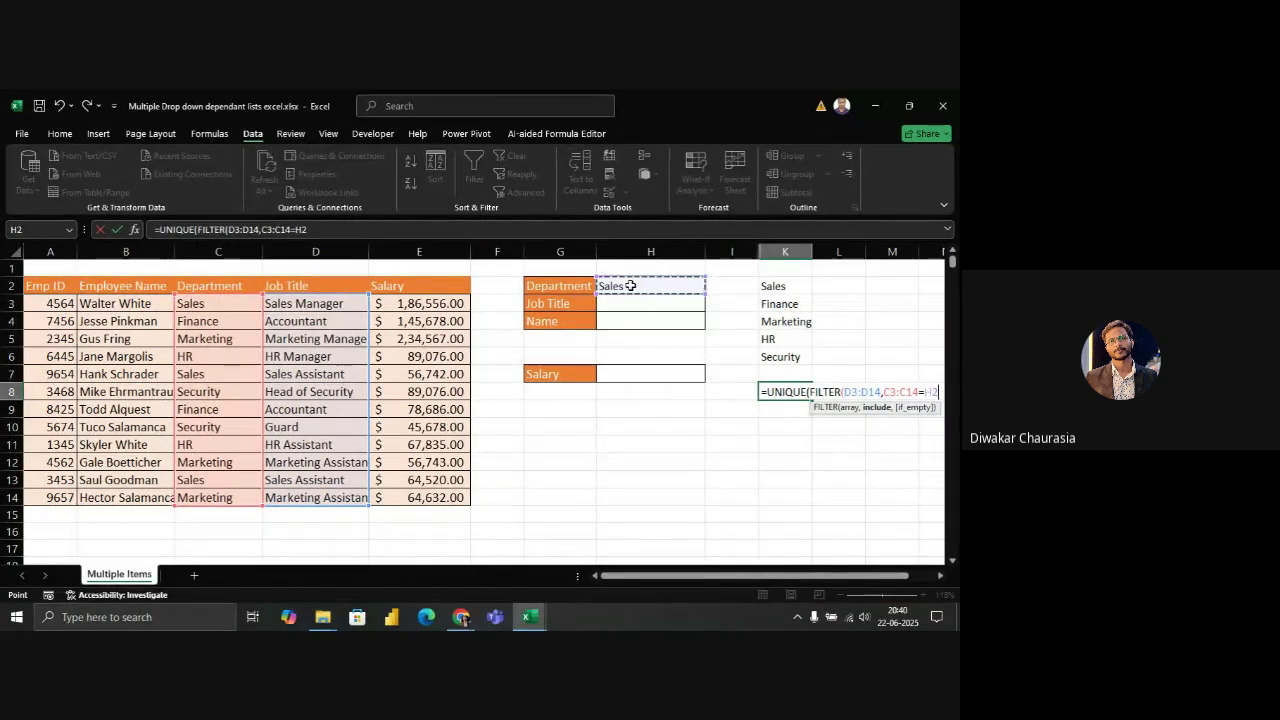
{"action": "type", "text": "))"}
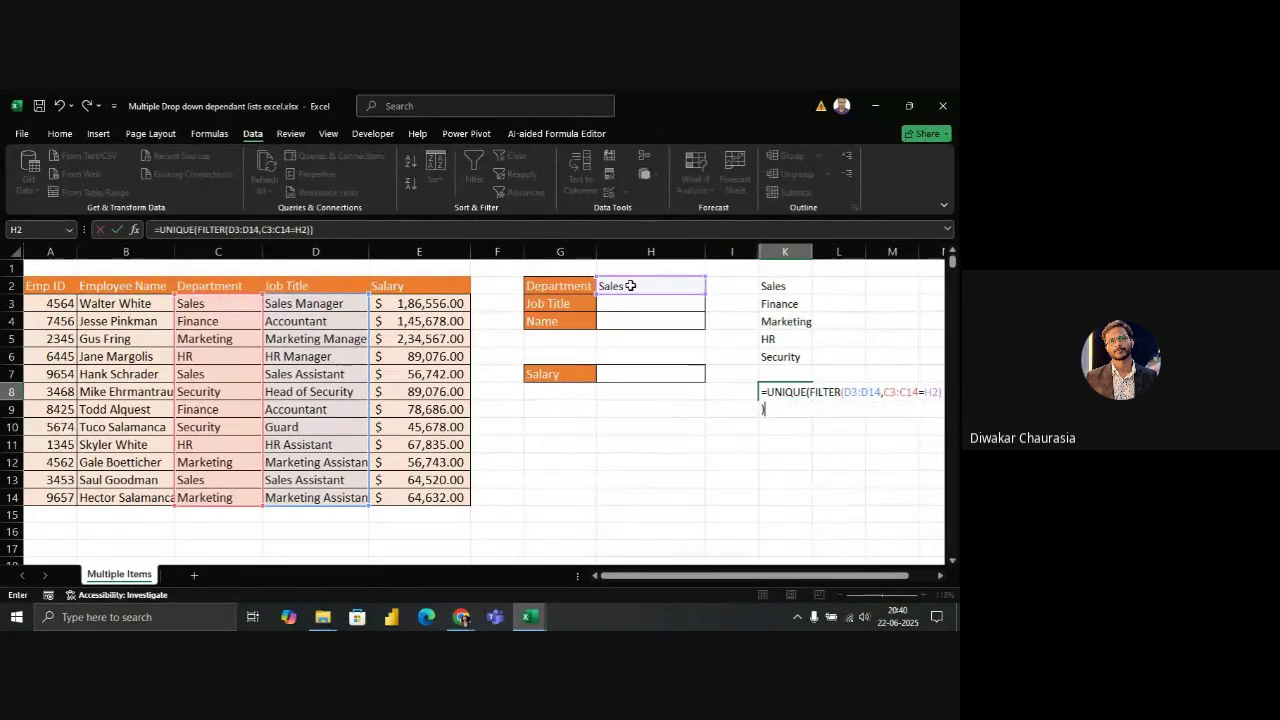
{"action": "key", "text": "Return"}
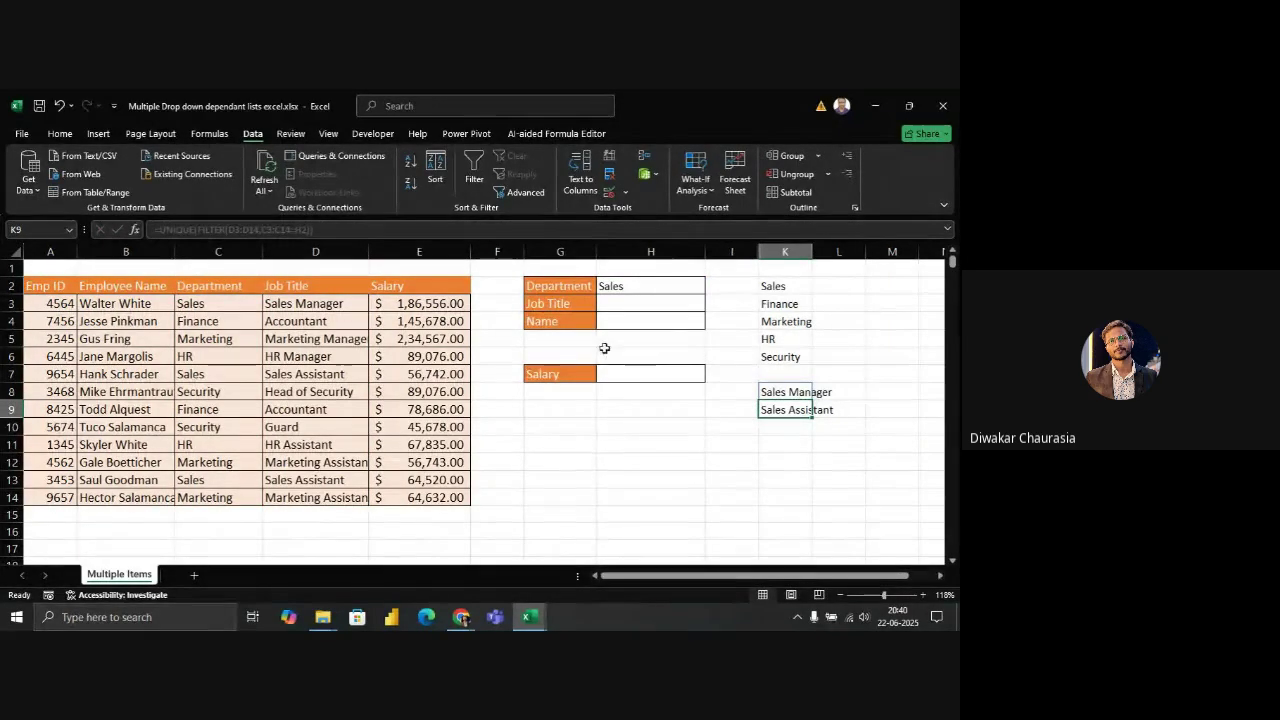
Choose Finance from the Department drop-down in H2 and check the job title list starting at K8
{"action": "left_click", "coordinate": [672, 281]}
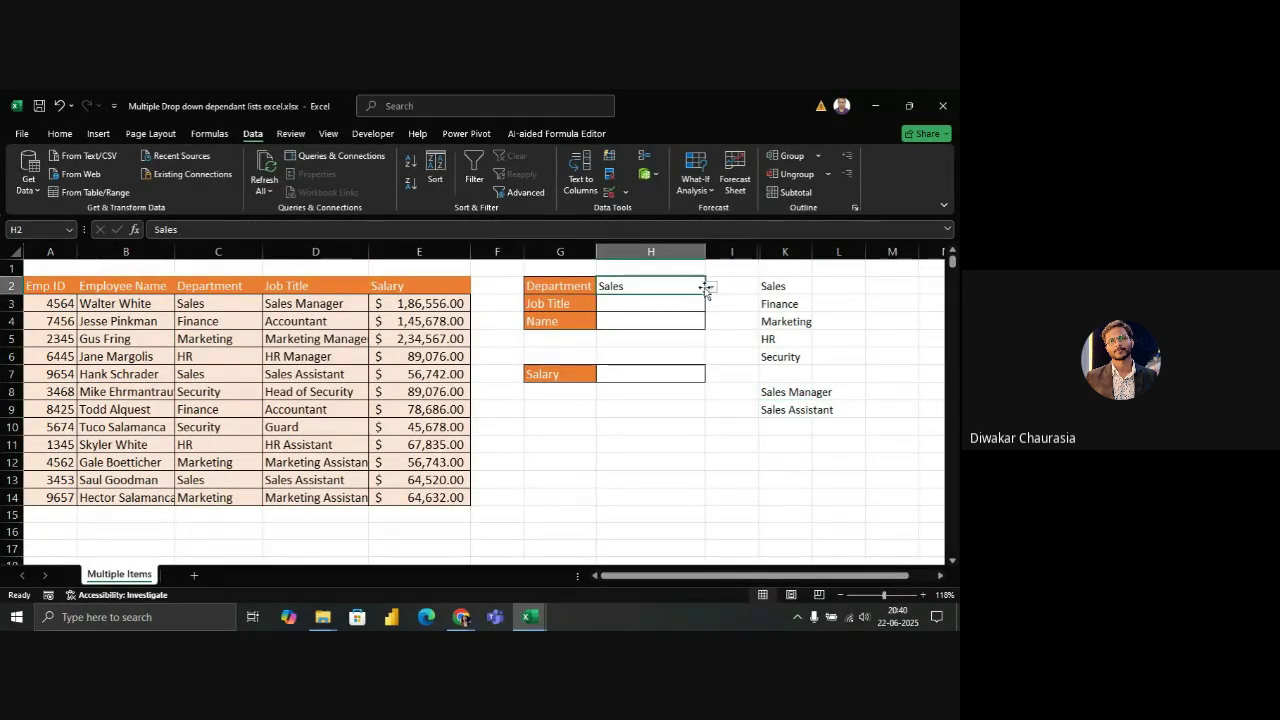
{"action": "left_click", "coordinate": [709, 288]}
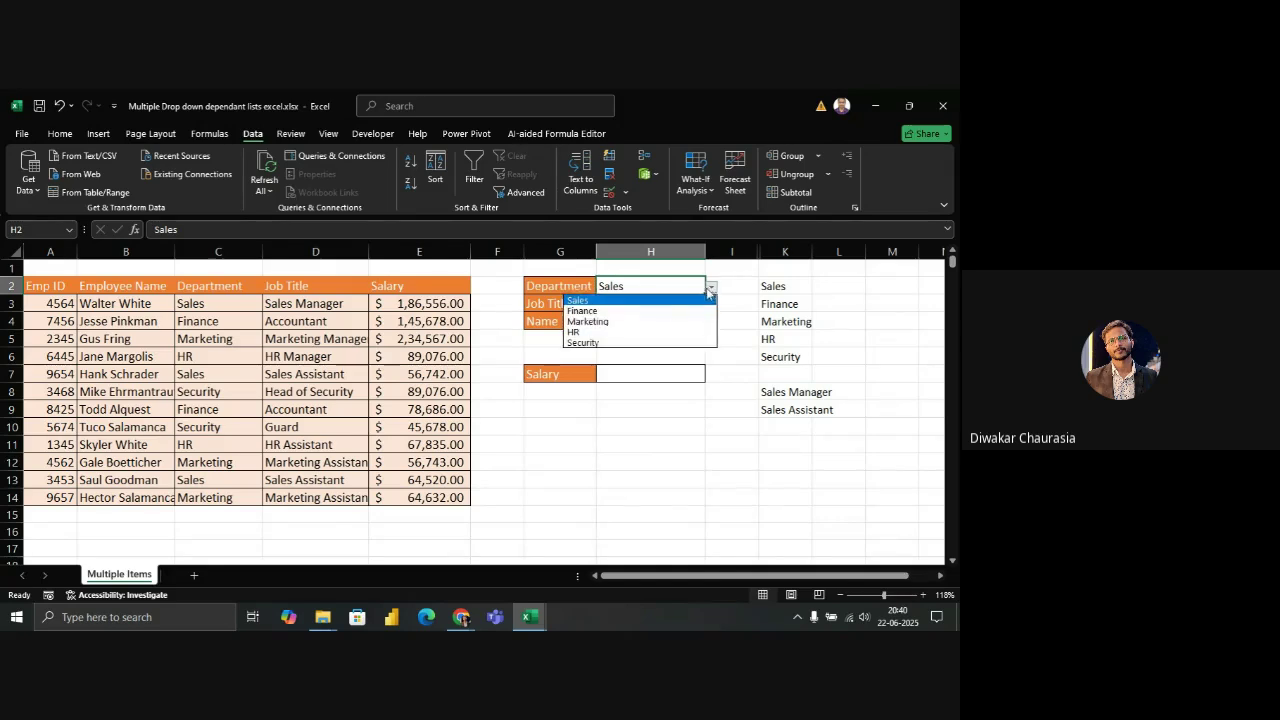
{"action": "left_click", "coordinate": [642, 315]}
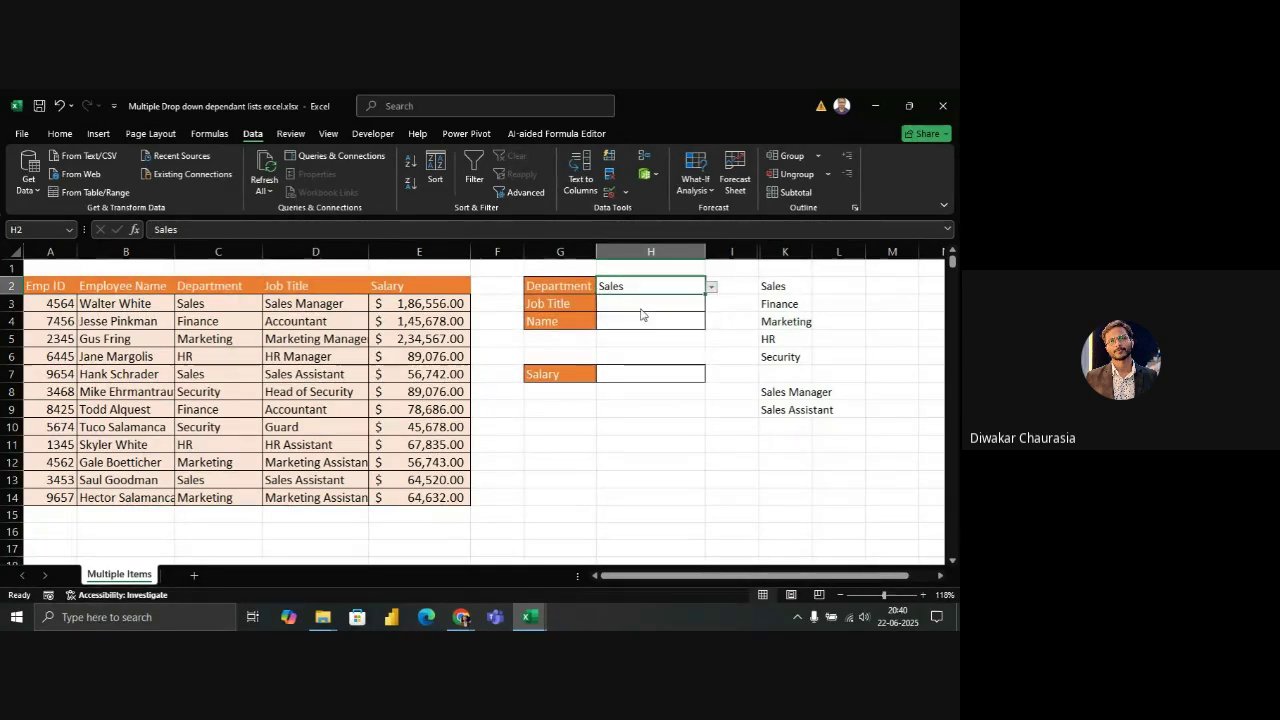
{"action": "left_click", "coordinate": [781, 392]}
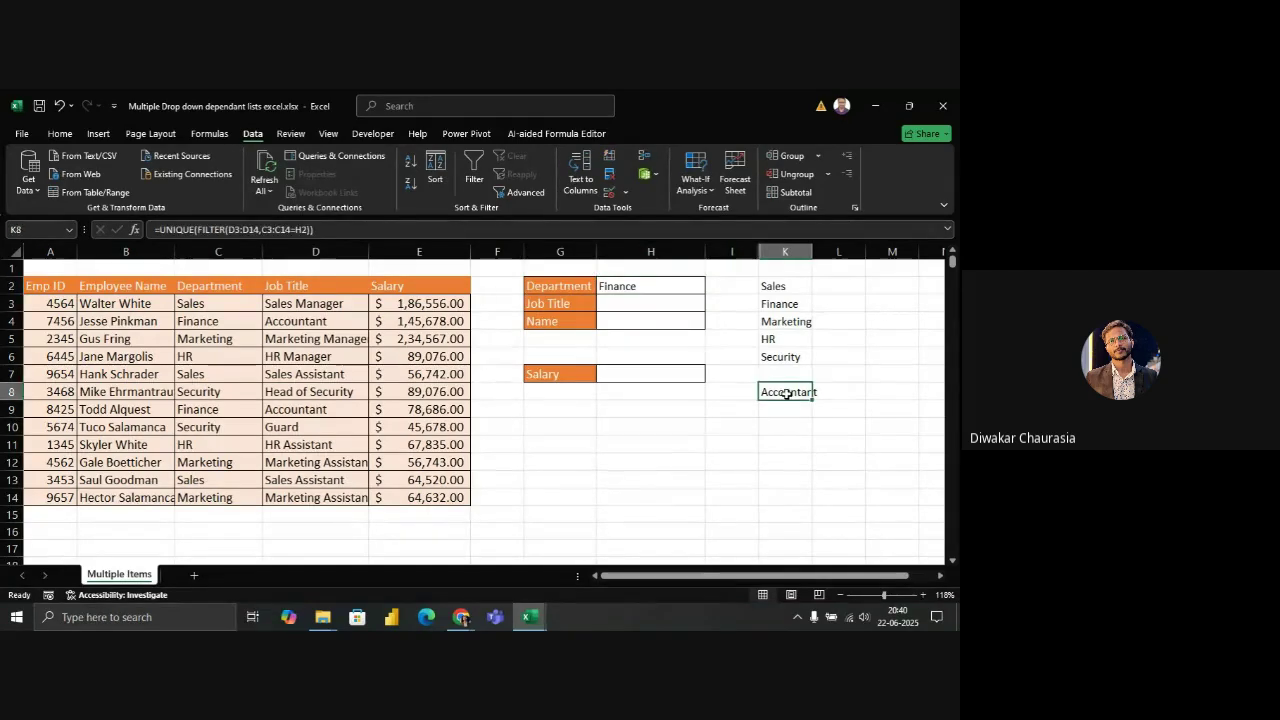
Test the job title list by setting the Department in H2 to Marketing, HR, Security and back to Finance
{"action": "left_click", "coordinate": [654, 283]}
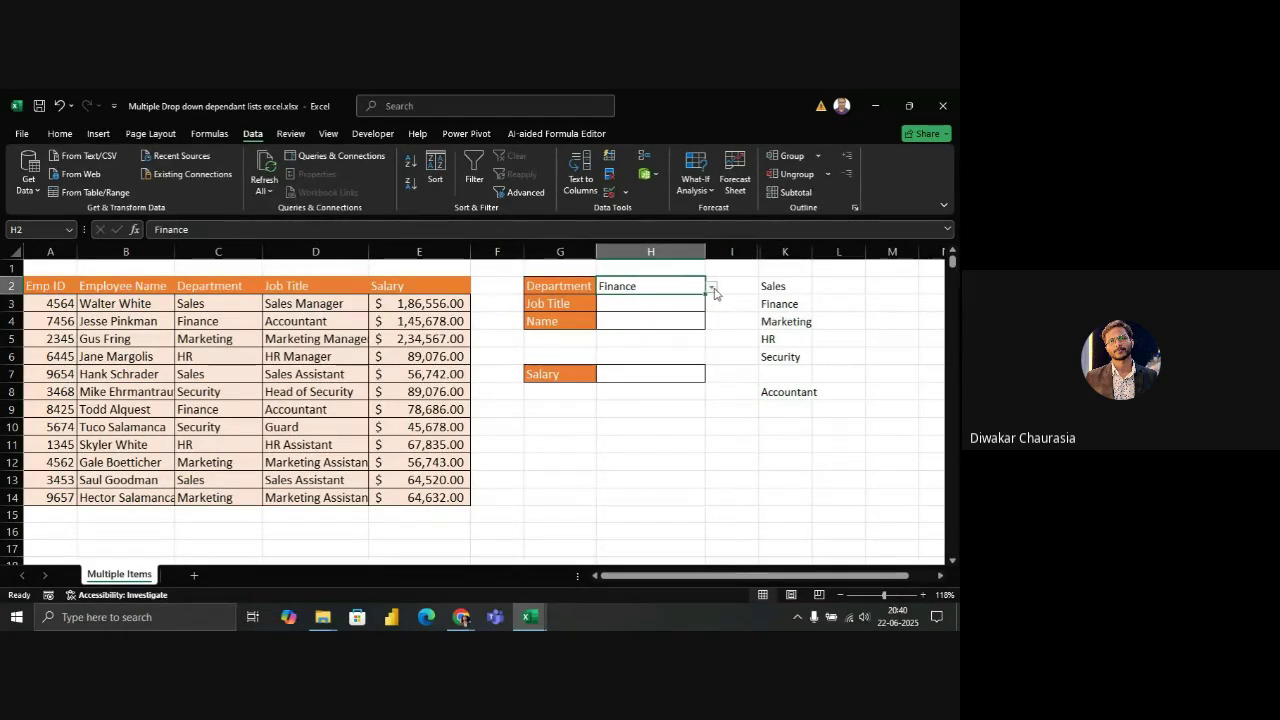
{"action": "left_click", "coordinate": [711, 287]}
{"action": "left_click", "coordinate": [631, 322]}
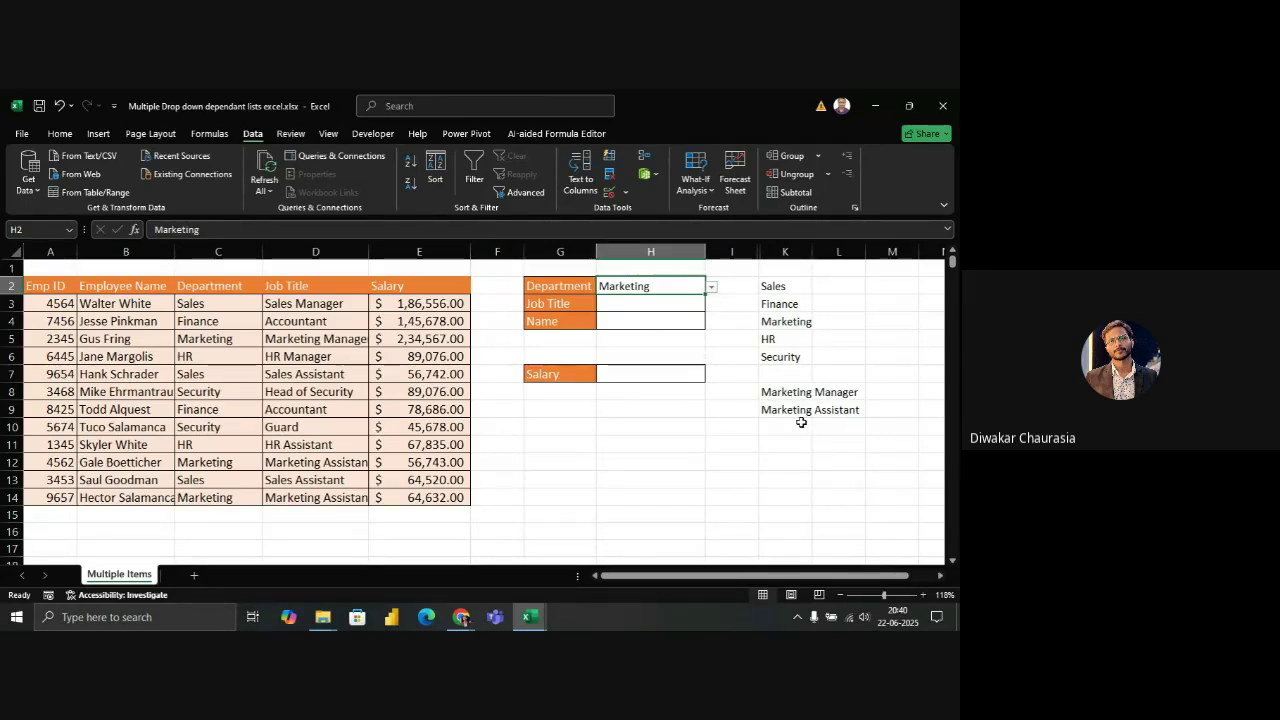
{"action": "left_click", "coordinate": [711, 287]}
{"action": "left_click", "coordinate": [635, 334]}
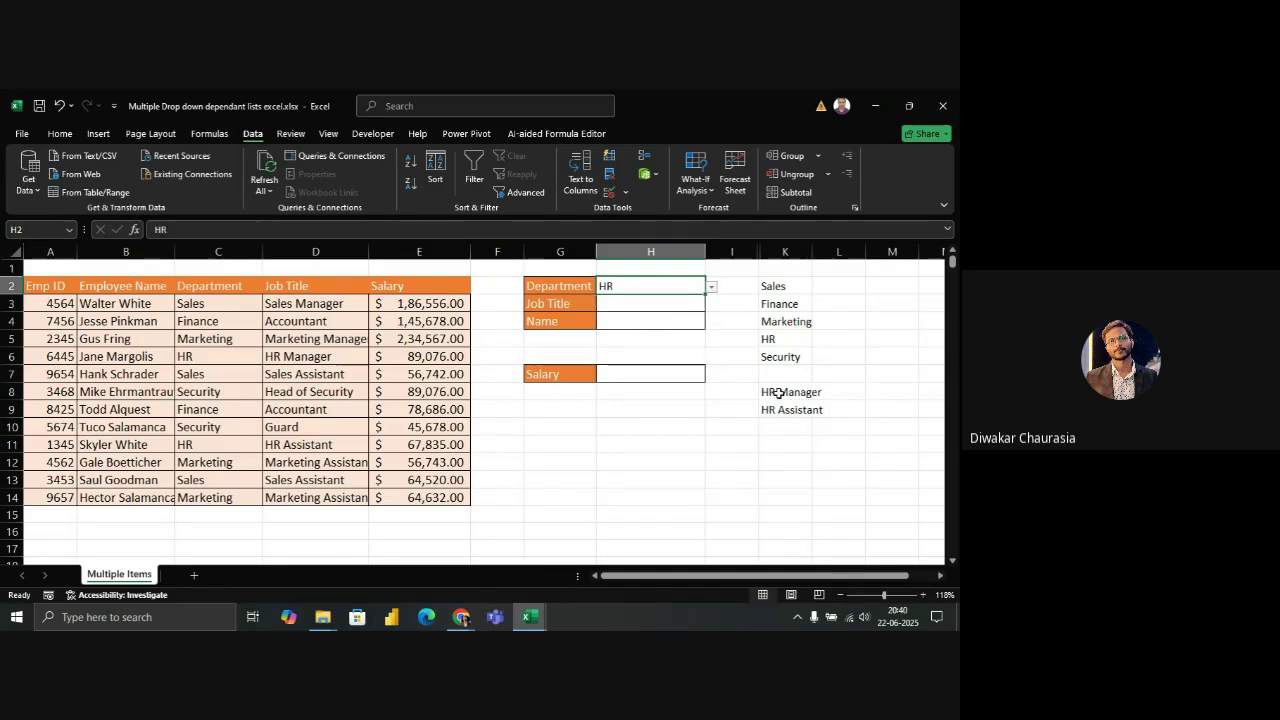
{"action": "left_click", "coordinate": [711, 287]}
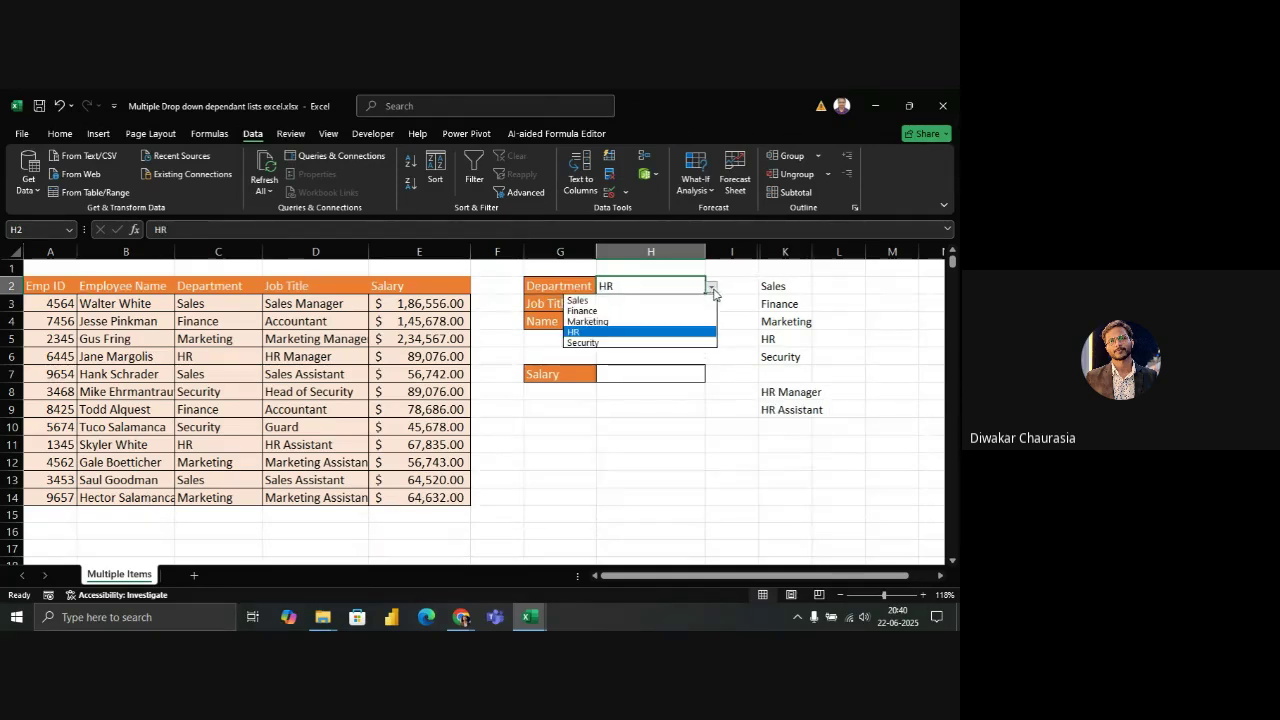
{"action": "left_click", "coordinate": [615, 343]}
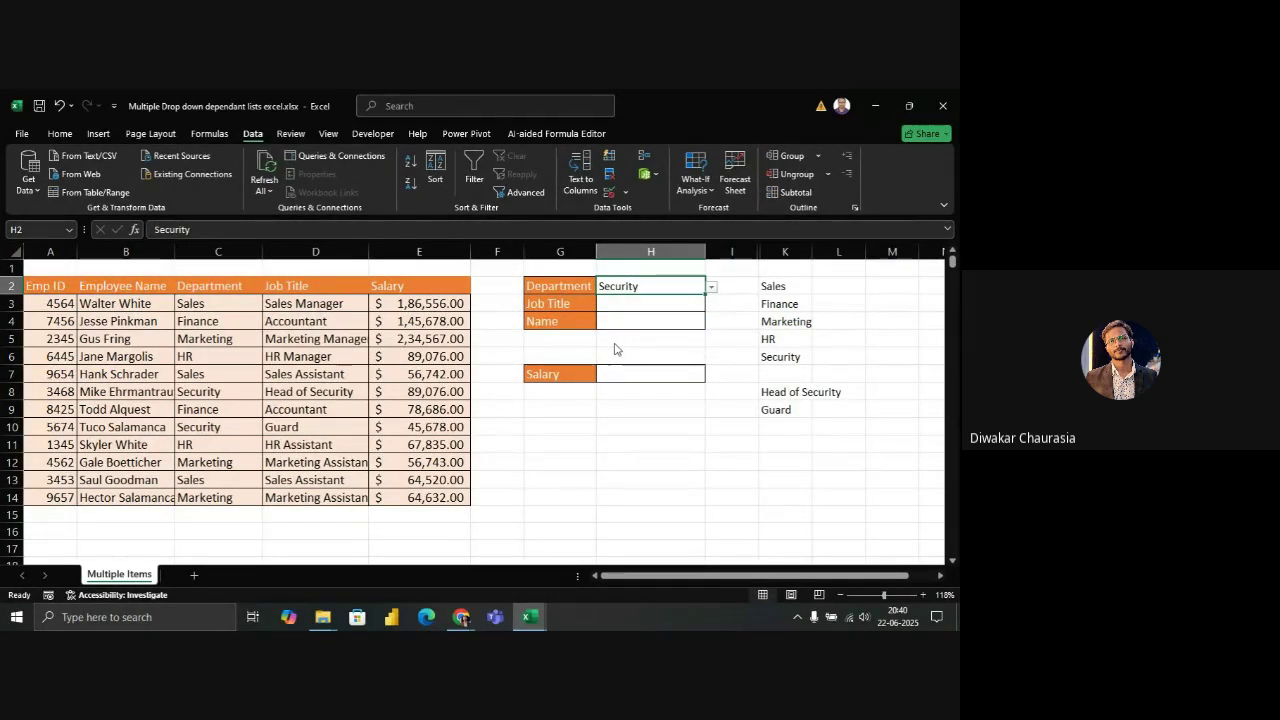
{"action": "left_click", "coordinate": [709, 288]}
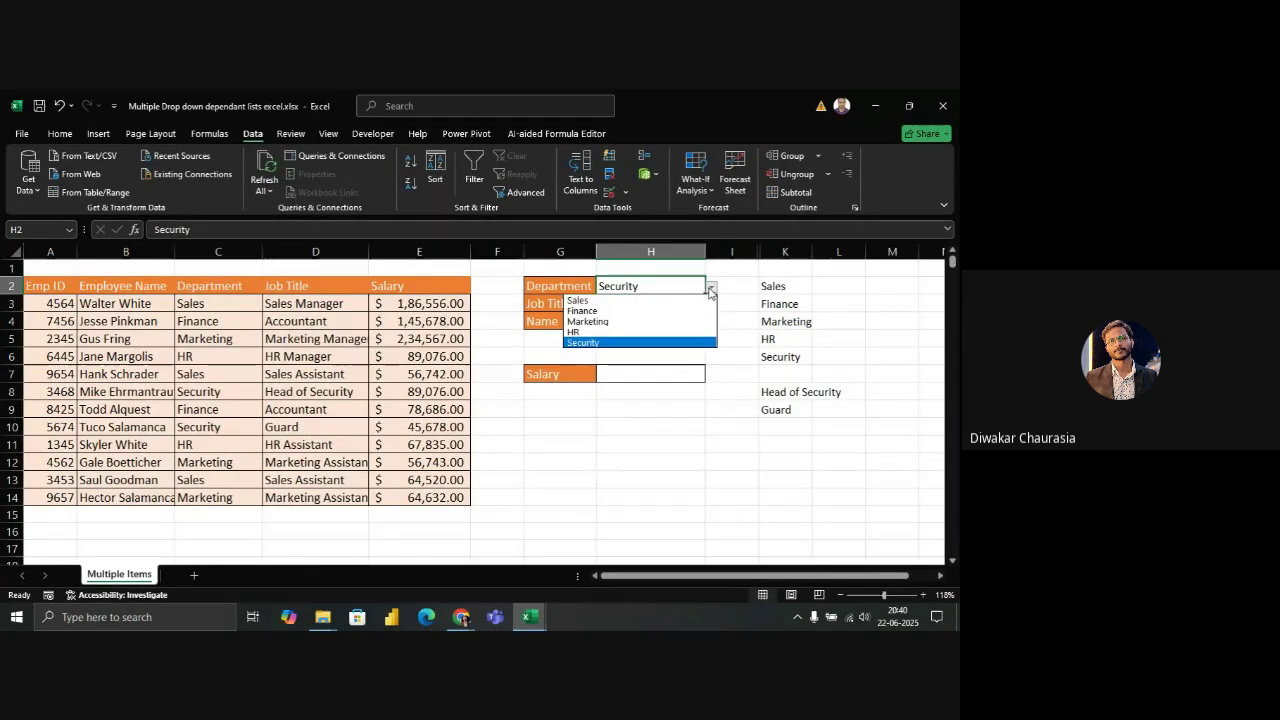
{"action": "left_click", "coordinate": [628, 311]}
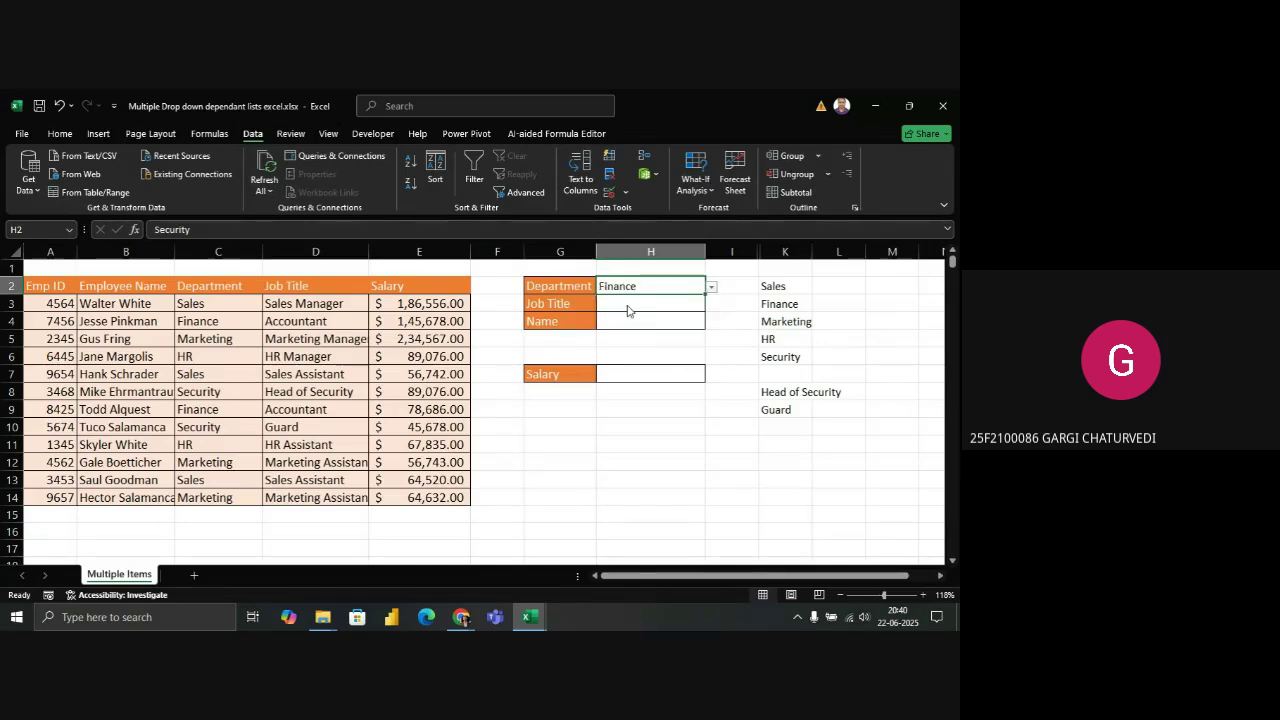
Review the formula in K8 against the Department cell, and set the Department in H2 to Marketing
{"action": "left_click", "coordinate": [788, 394]}
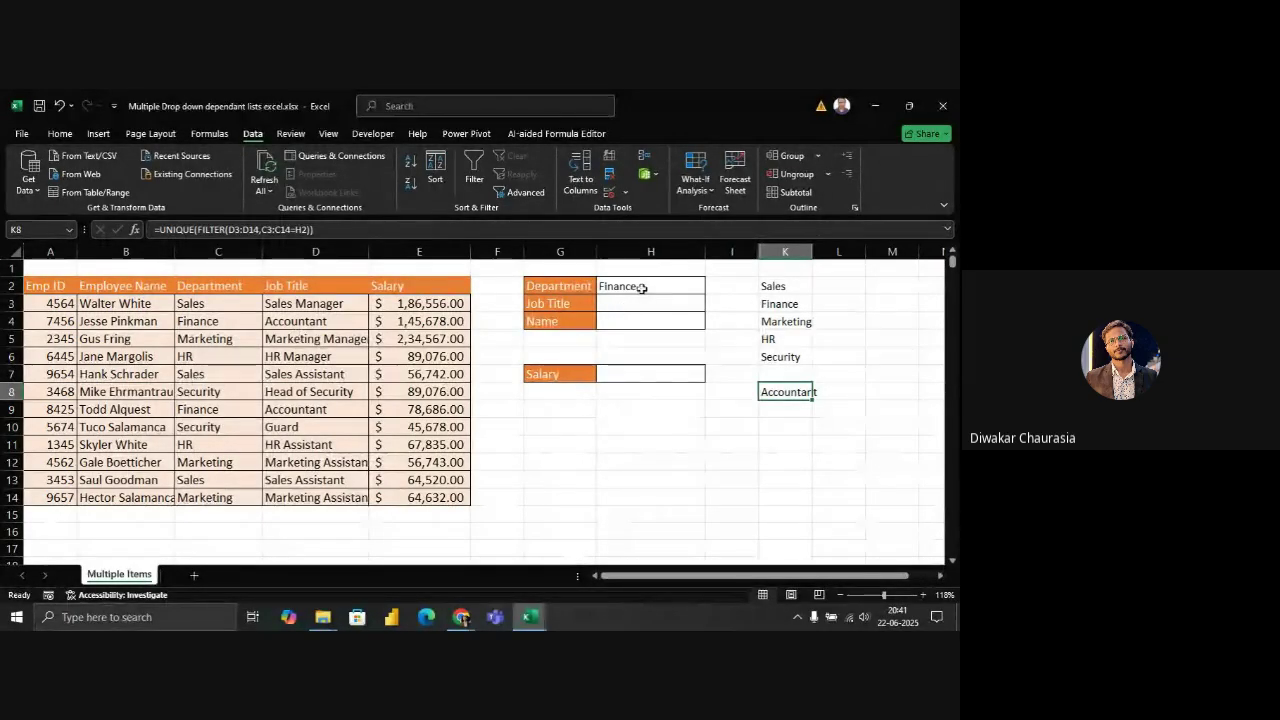
{"action": "left_click", "coordinate": [645, 290]}
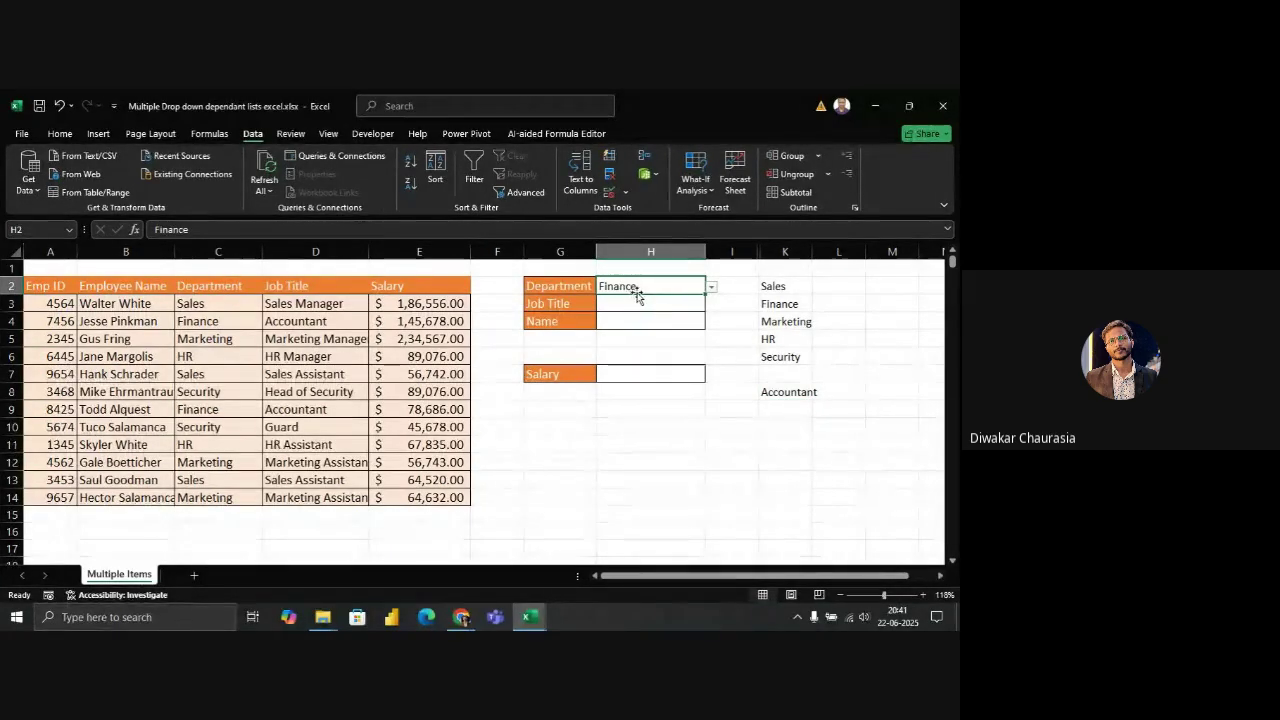
{"action": "left_click", "coordinate": [790, 393]}
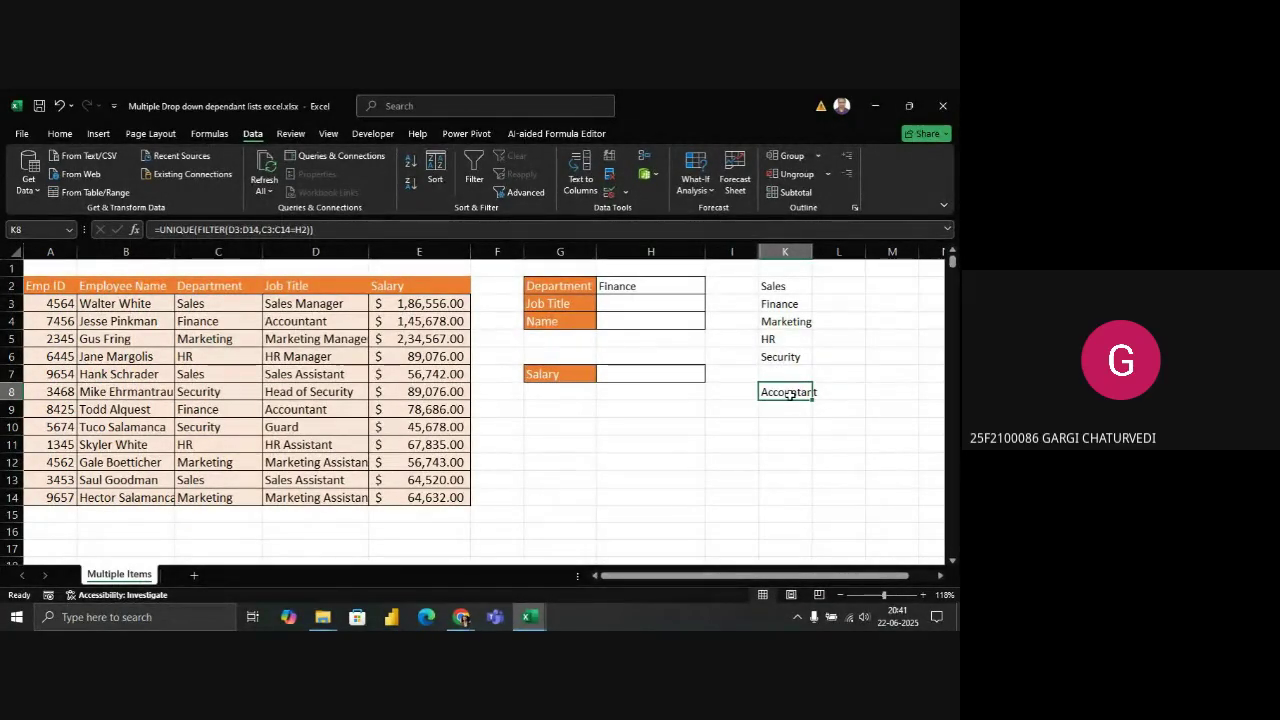
{"action": "left_click", "coordinate": [653, 305]}
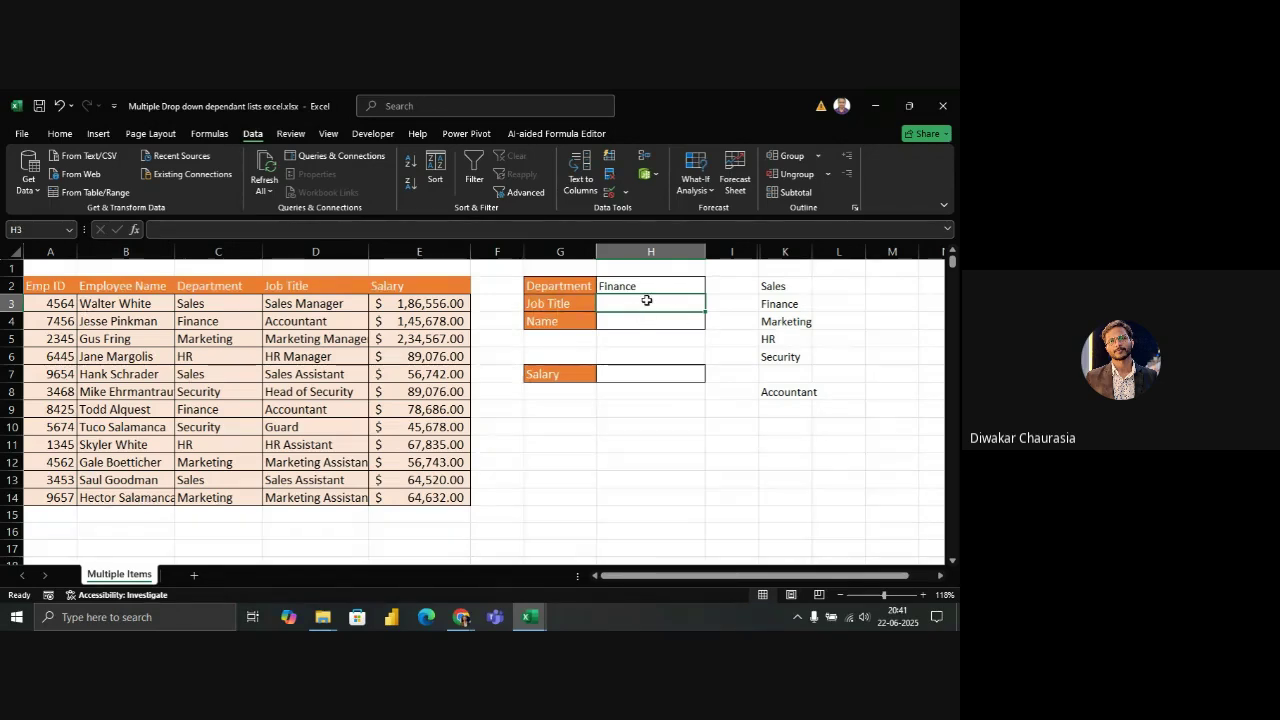
{"action": "left_click", "coordinate": [607, 288]}
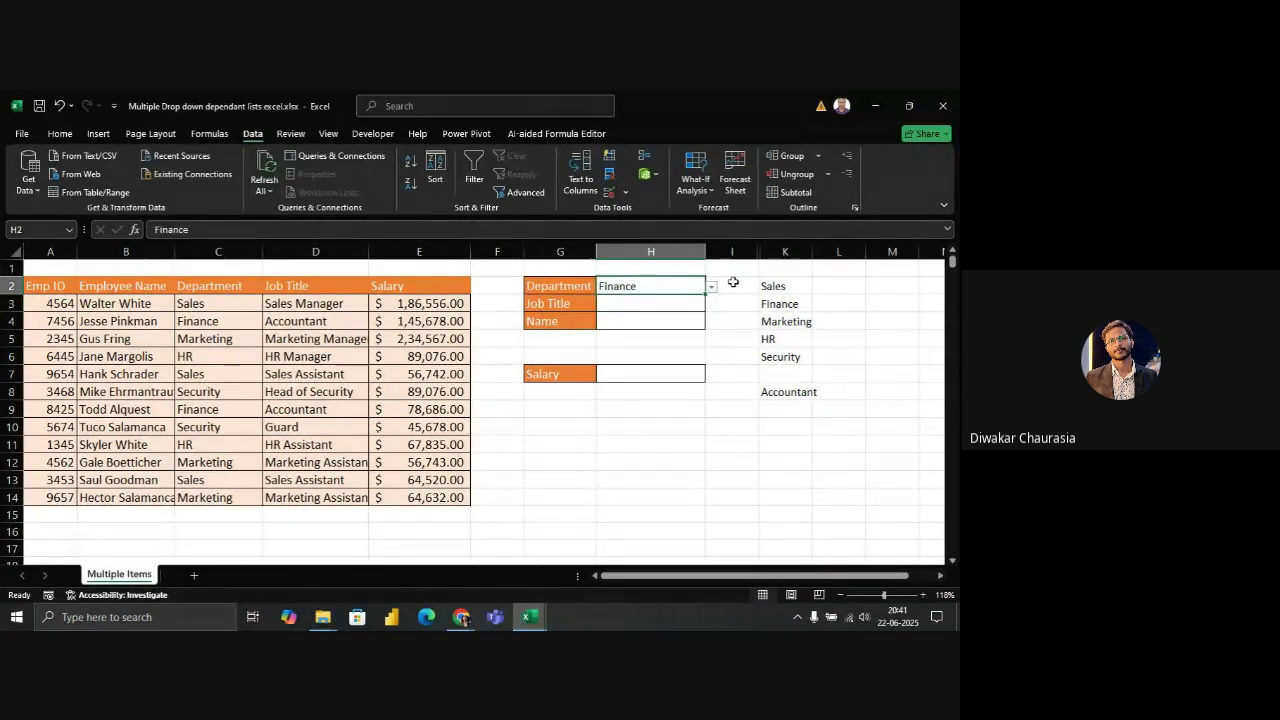
{"action": "left_click", "coordinate": [711, 288]}
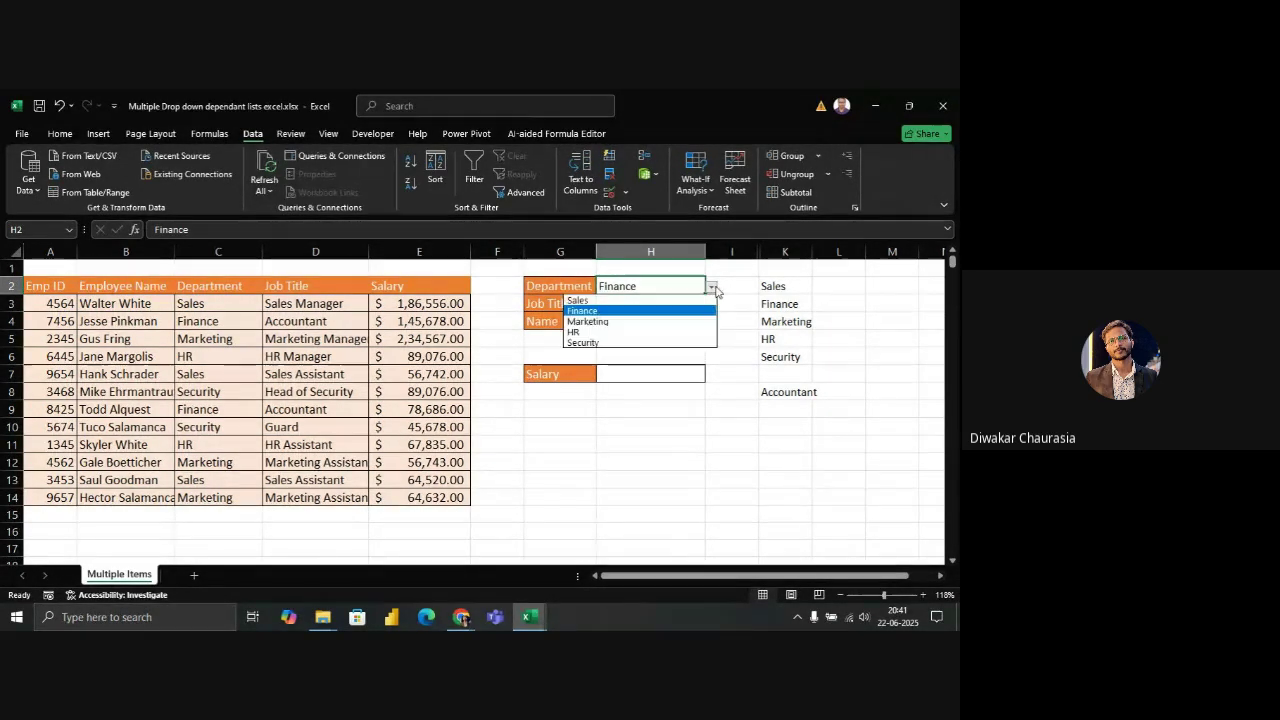
{"action": "left_click", "coordinate": [651, 322]}
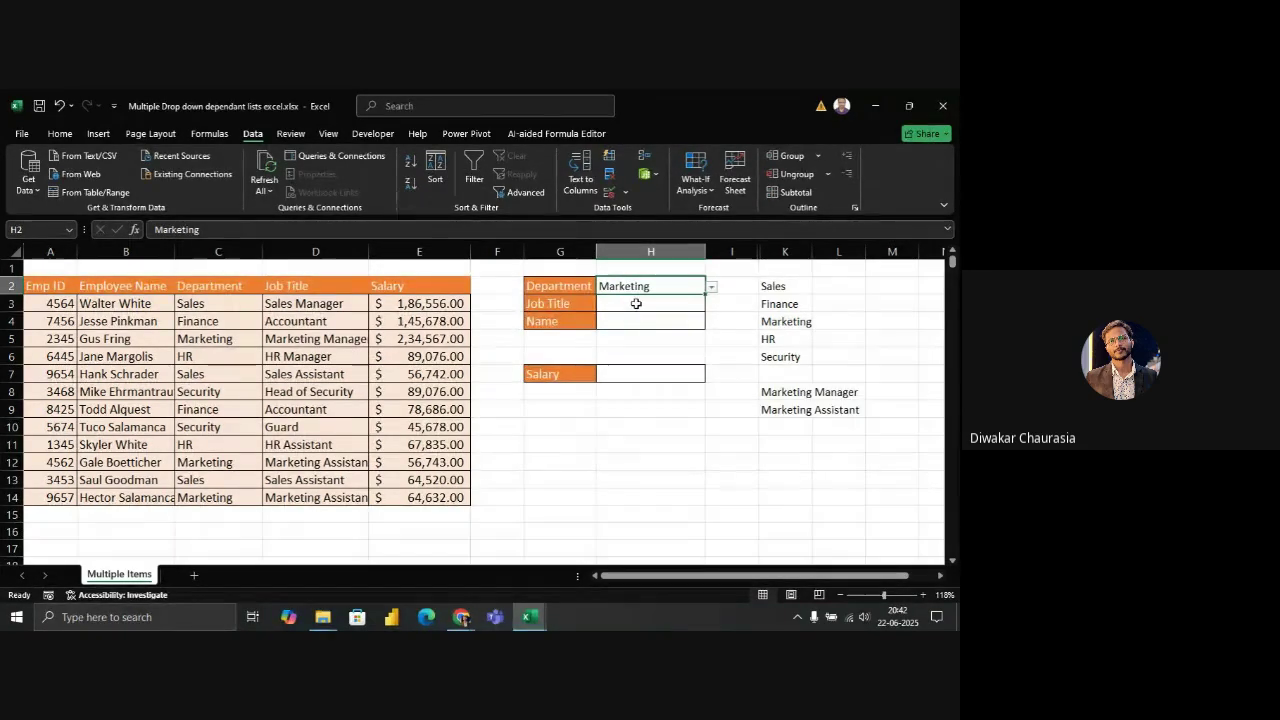
Add a list data validation to the Job Title cell H3 with the source =$K$8#
{"action": "left_click", "coordinate": [636, 303]}
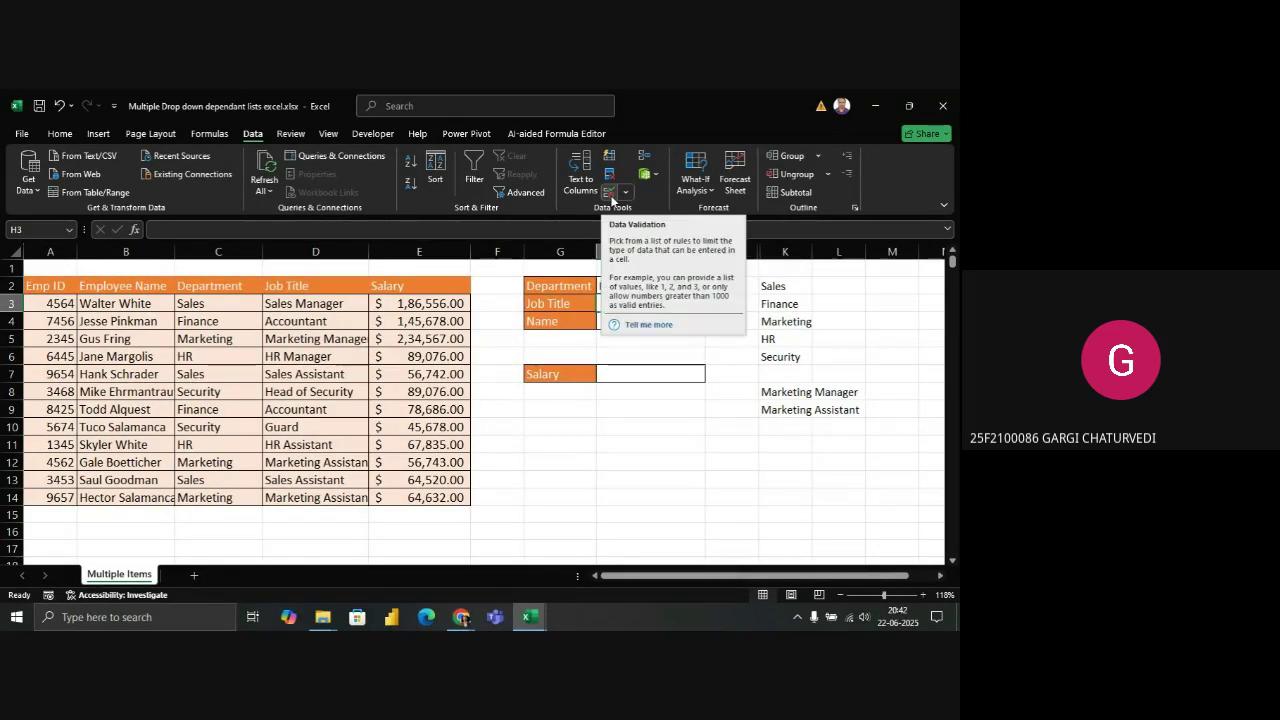
{"action": "left_click", "coordinate": [609, 192]}
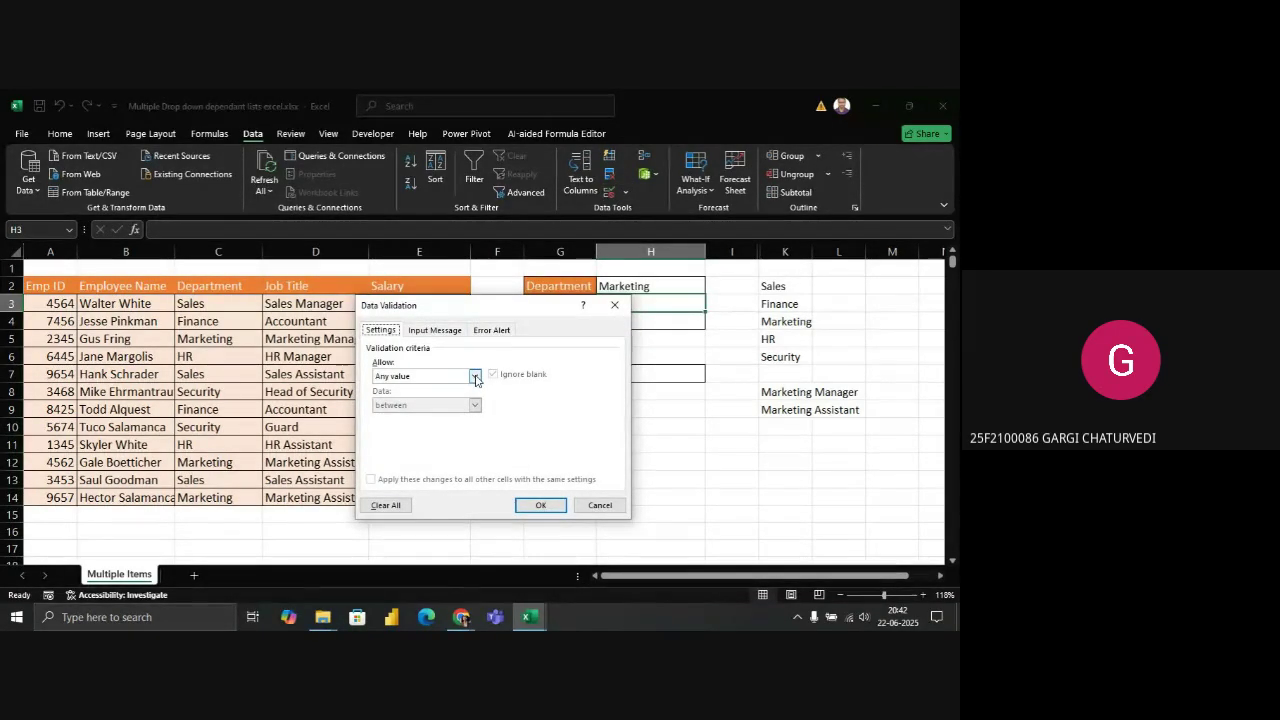
{"action": "left_click", "coordinate": [476, 377]}
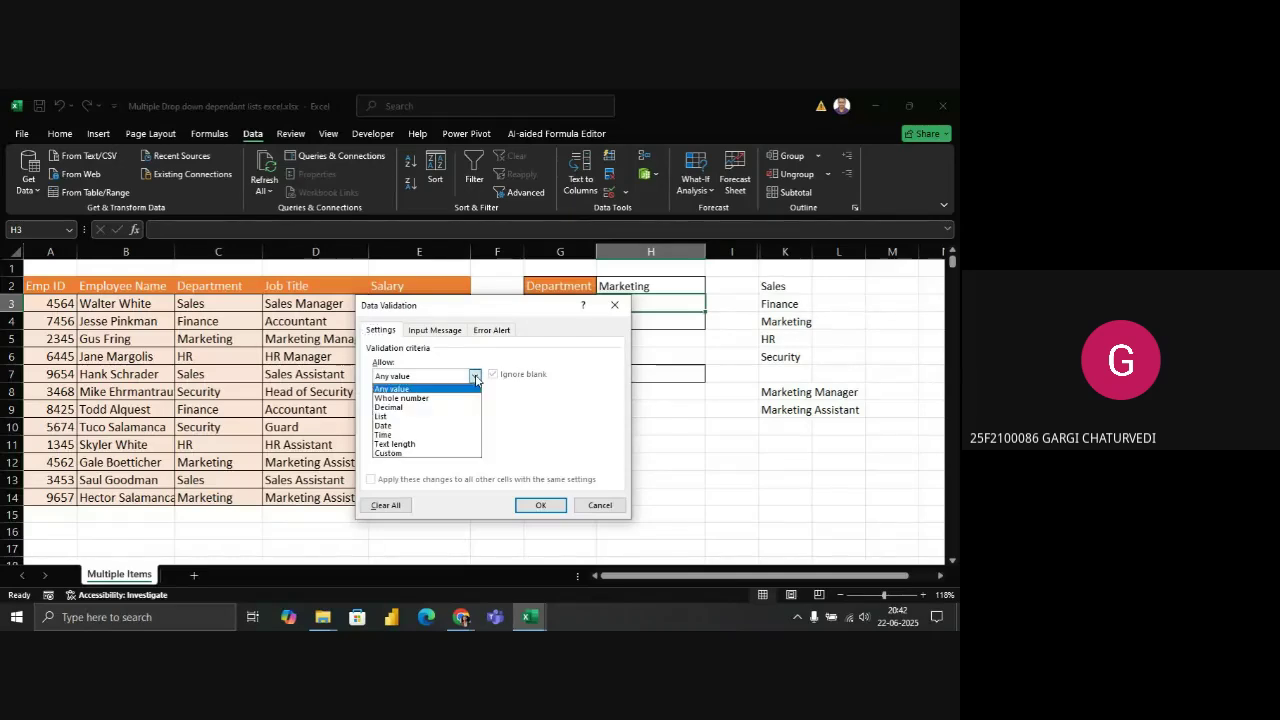
{"action": "left_click", "coordinate": [385, 416]}
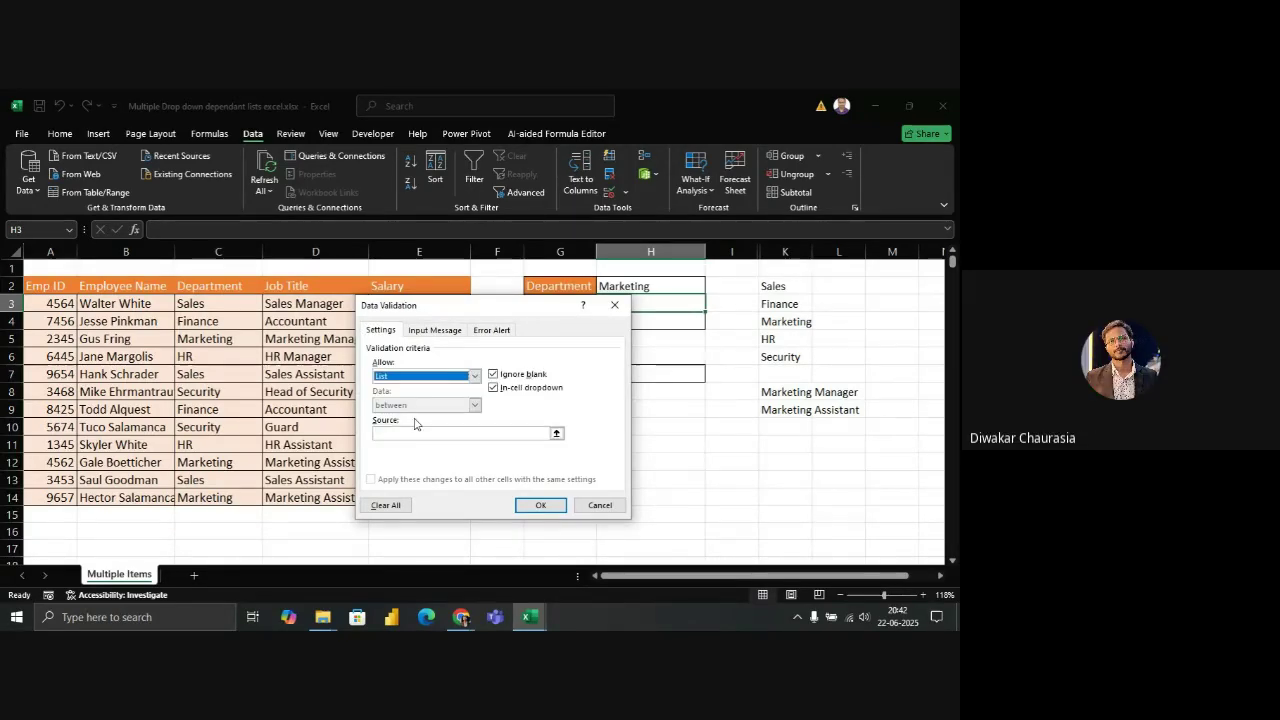
{"action": "left_click", "coordinate": [529, 435]}
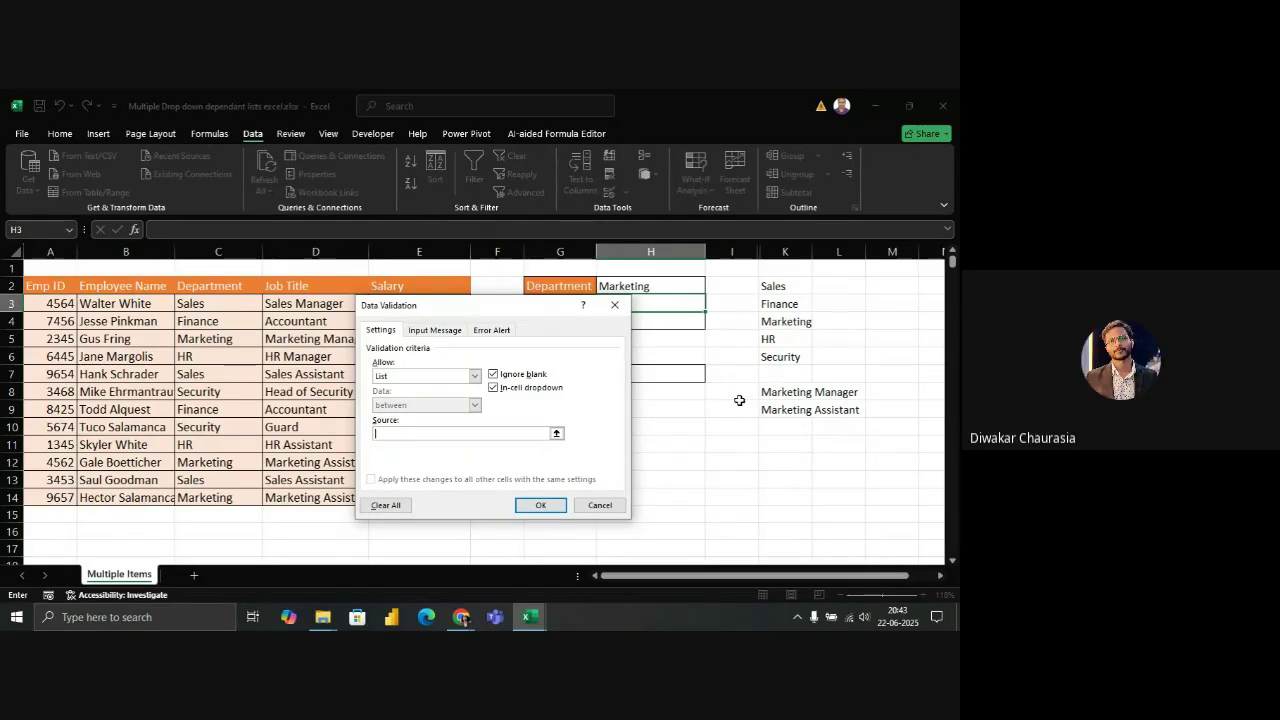
{"action": "left_click", "coordinate": [787, 394]}
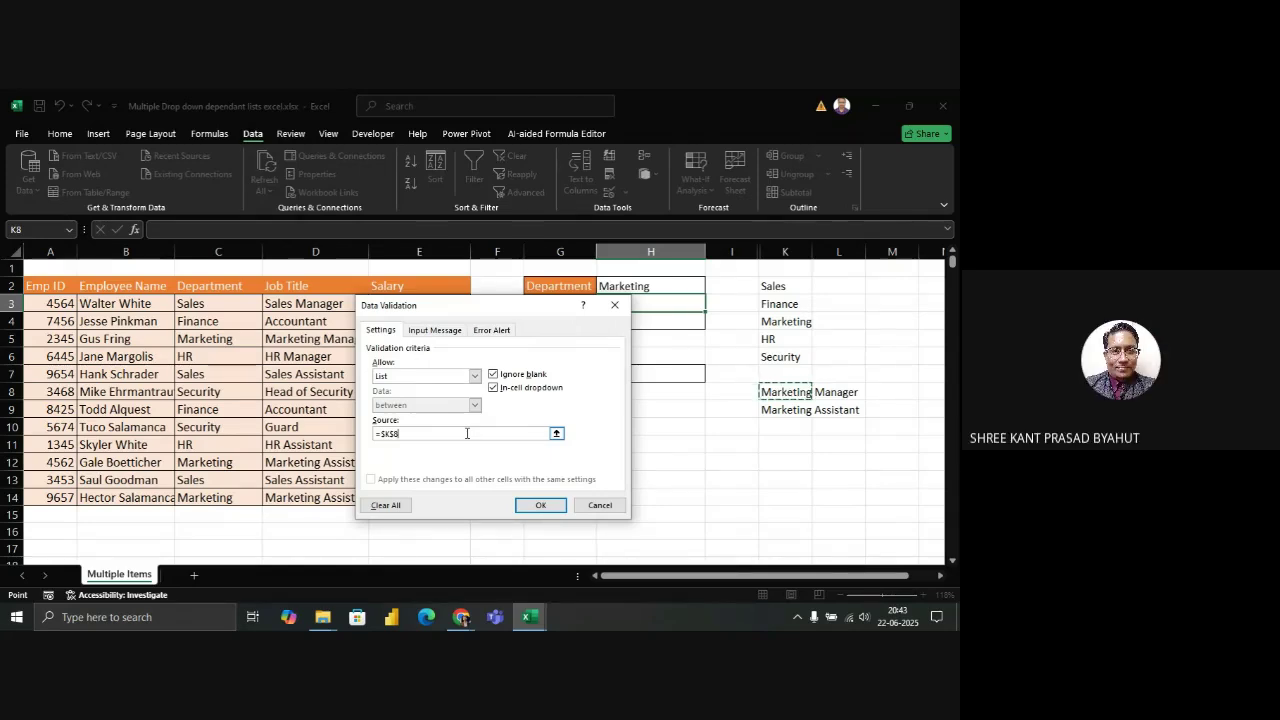
{"action": "type", "text": "#"}
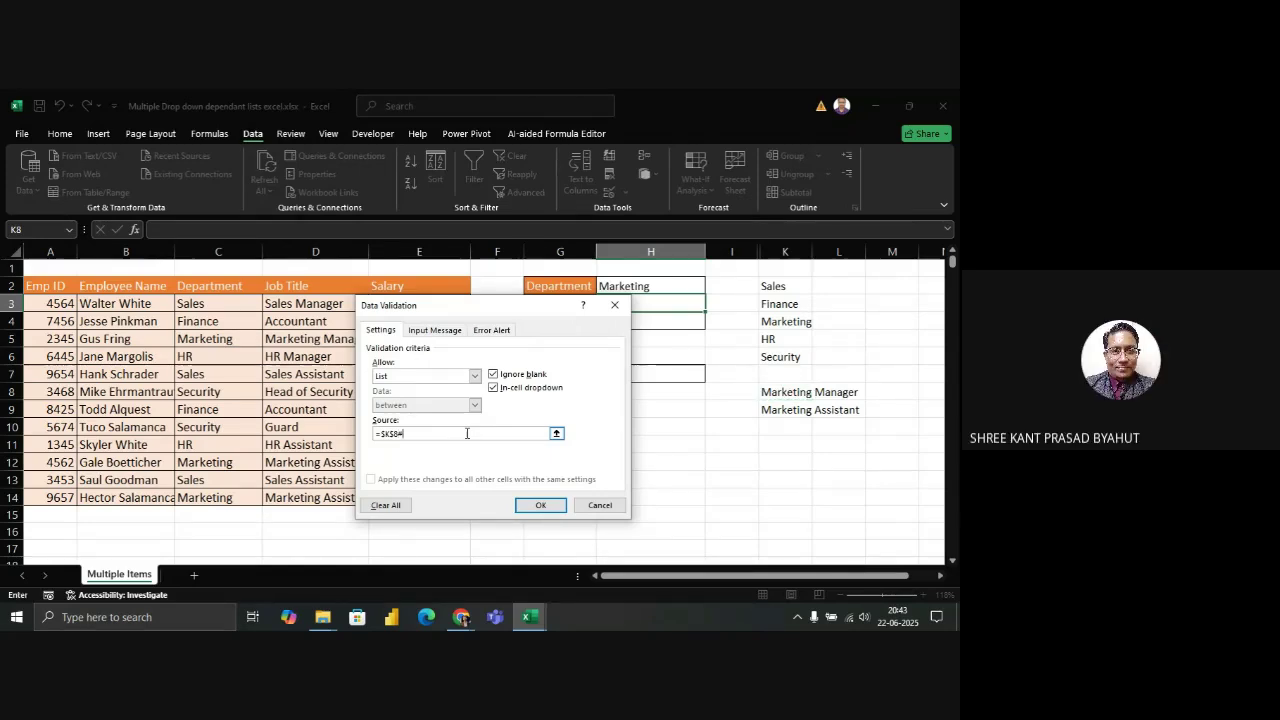
{"action": "left_click", "coordinate": [540, 505]}
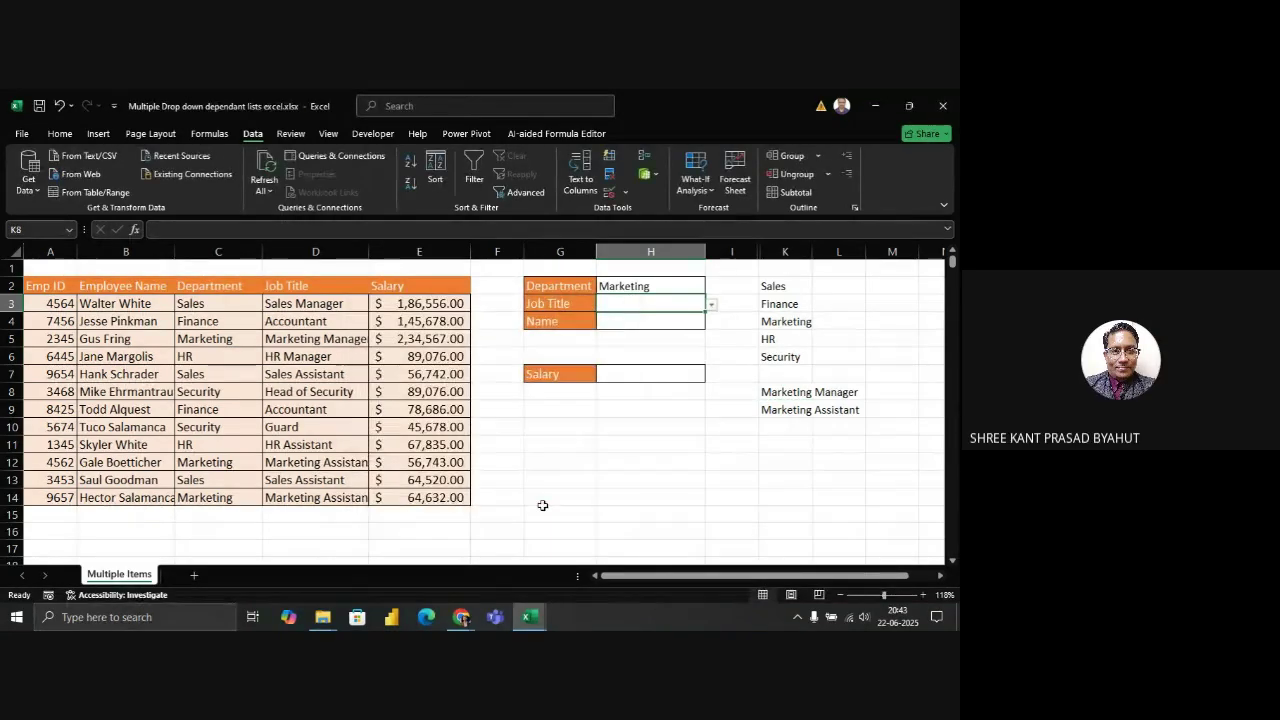
Choose Marketing Assistant from the Job Title drop-down in H3 and view the Department options in H2 without changing them
{"action": "left_click", "coordinate": [711, 304]}
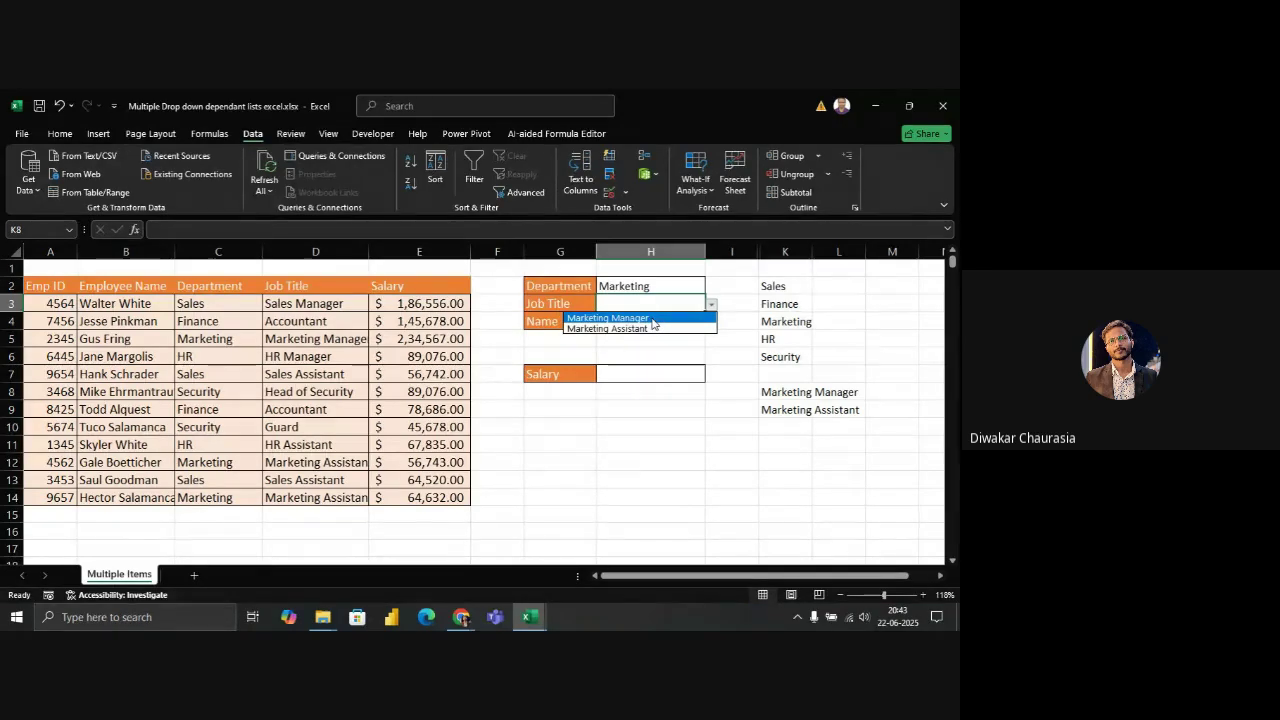
{"action": "left_click", "coordinate": [652, 329]}
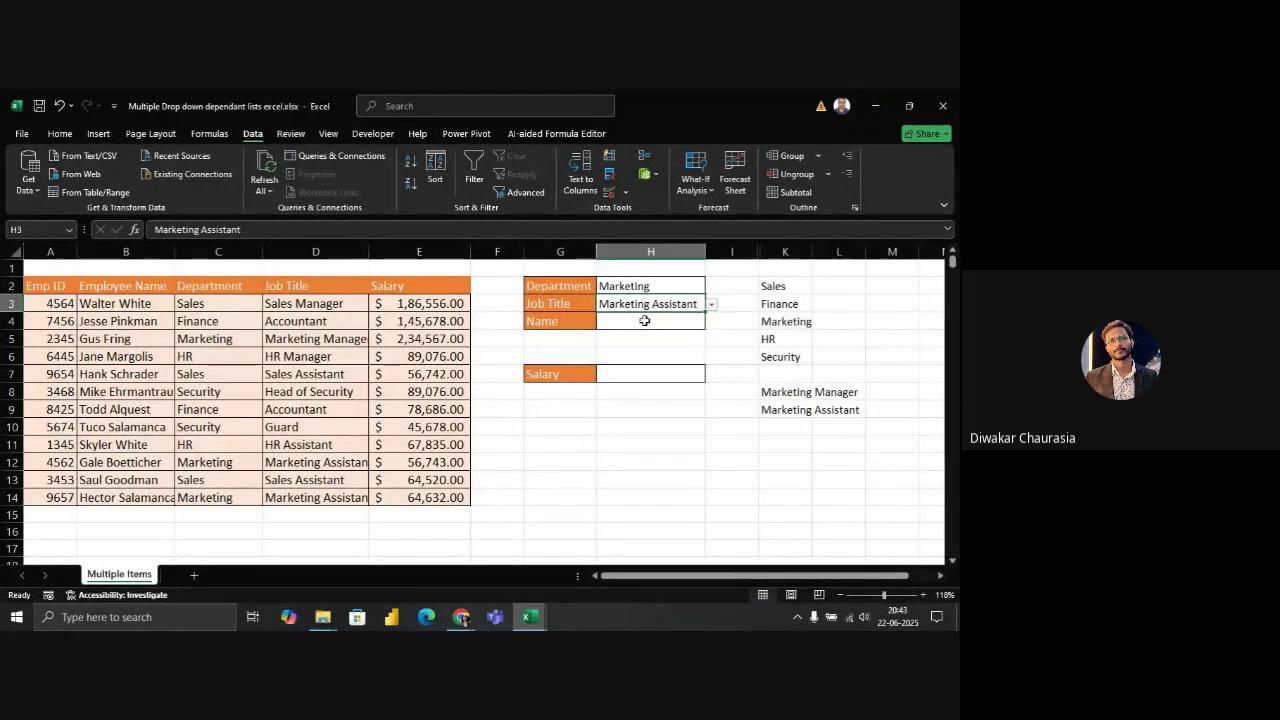
{"action": "left_click", "coordinate": [665, 288]}
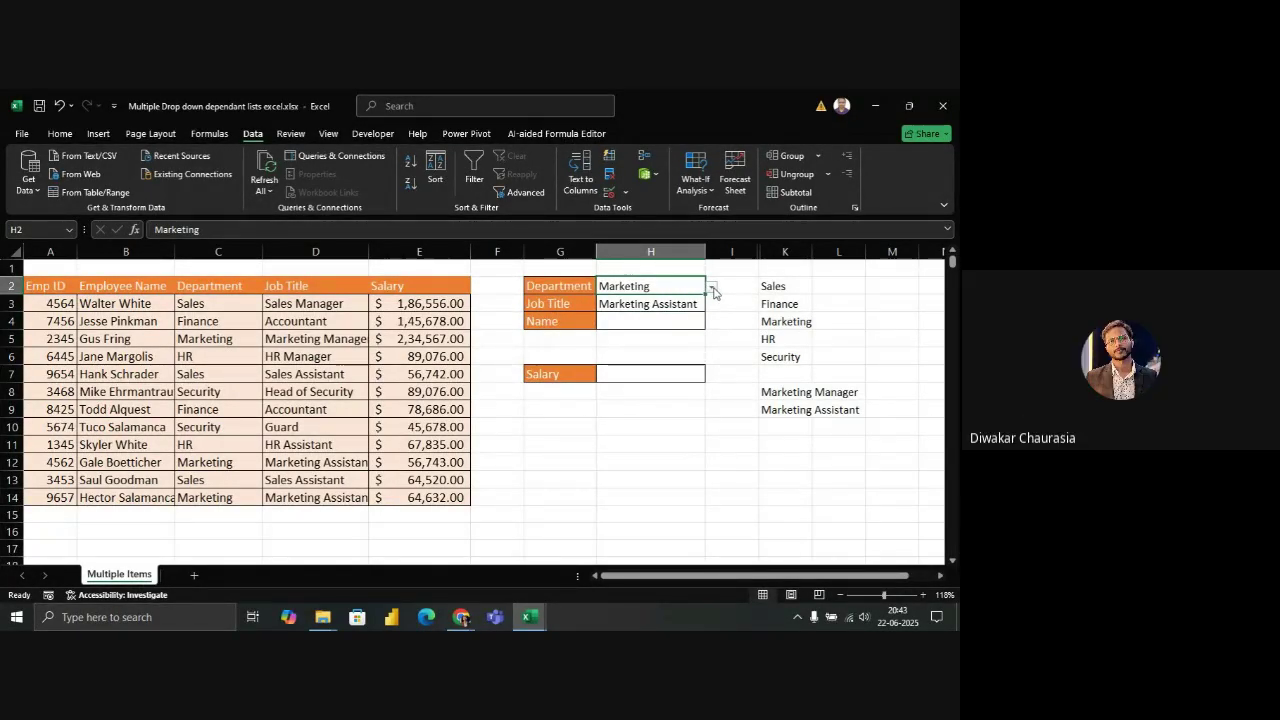
{"action": "left_click", "coordinate": [711, 288]}
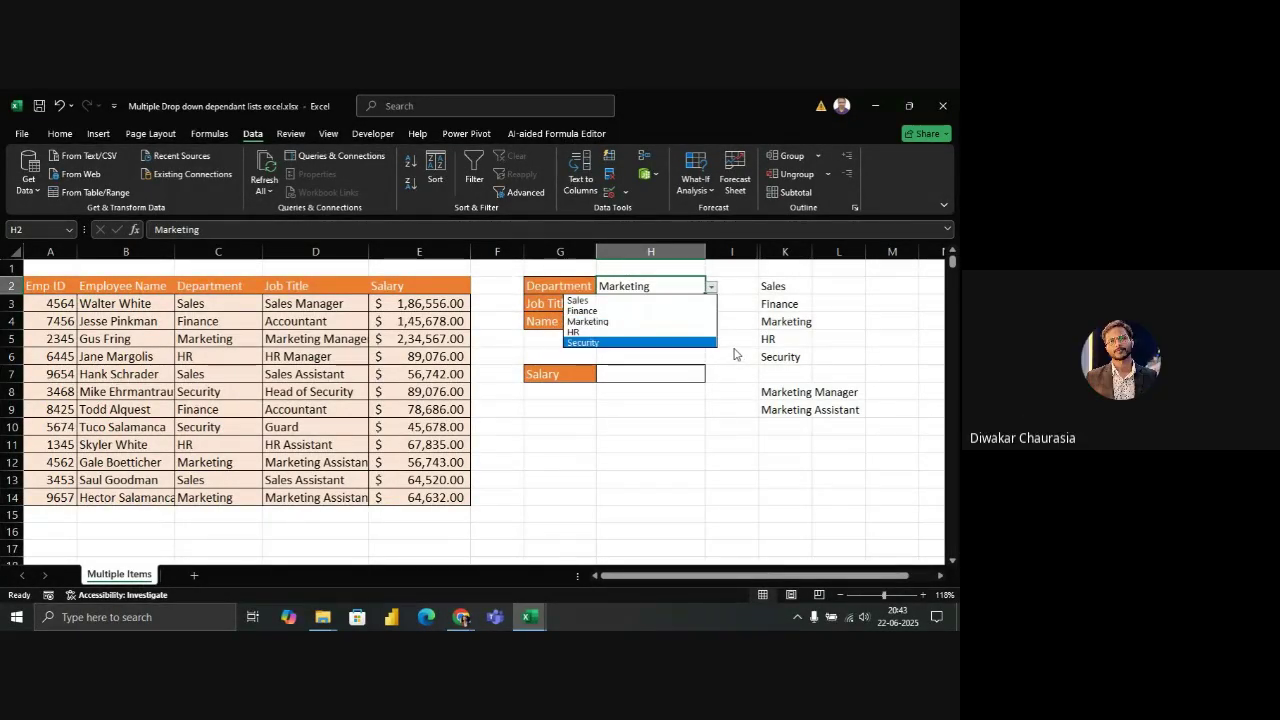
{"action": "key", "text": "Escape"}
Examine the job title spill range starting at K8, comparing its first cell, second cell and the whole range
{"action": "left_click", "coordinate": [650, 325]}
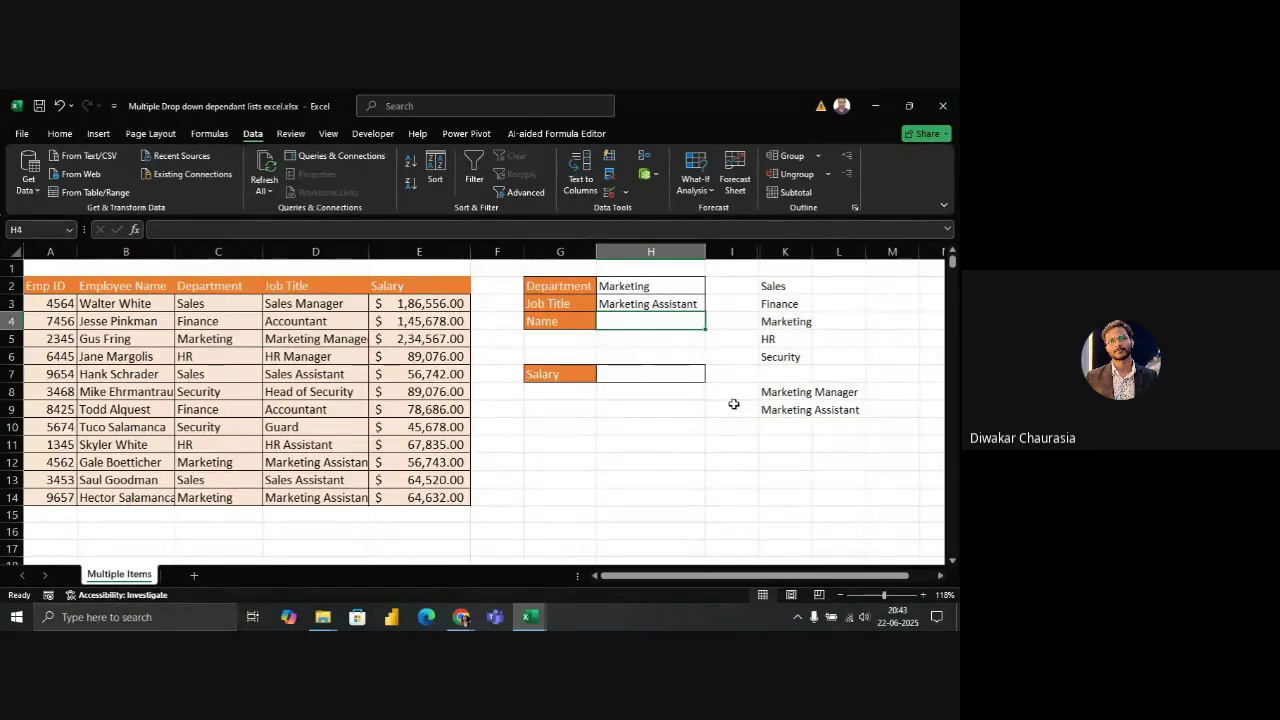
{"action": "left_click", "coordinate": [780, 392]}
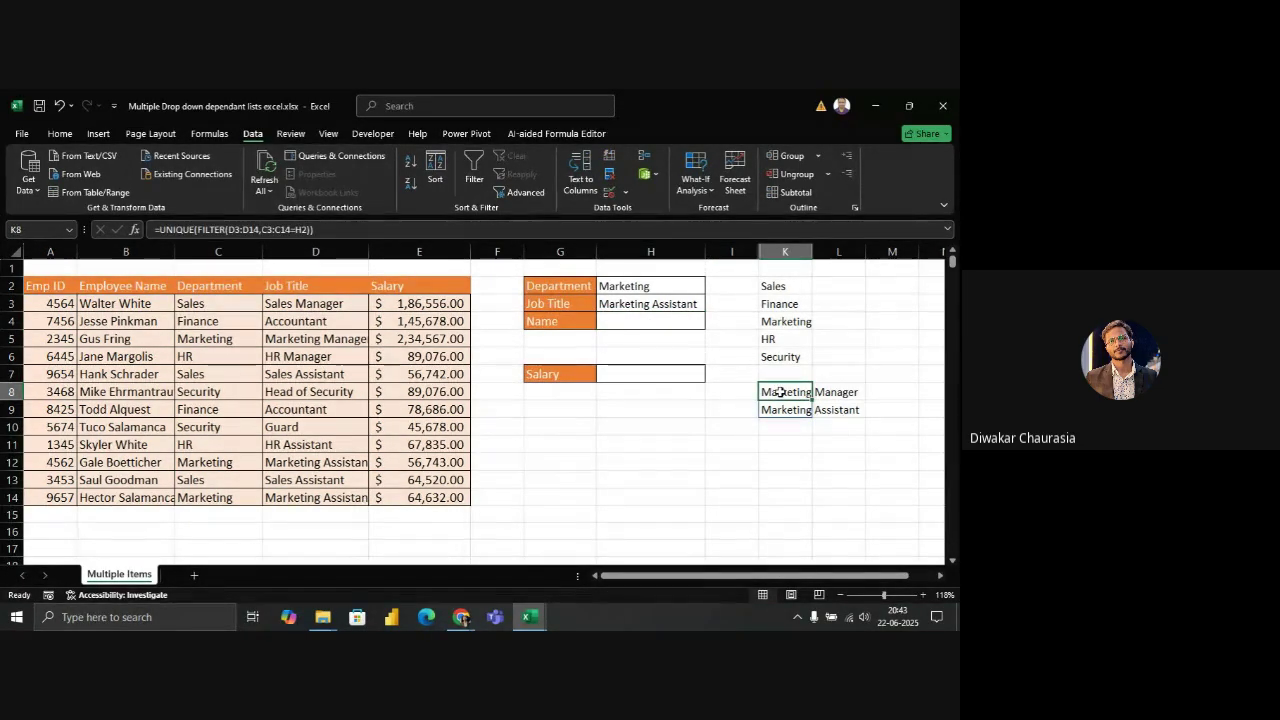
{"action": "key", "text": "ctrl+a"}
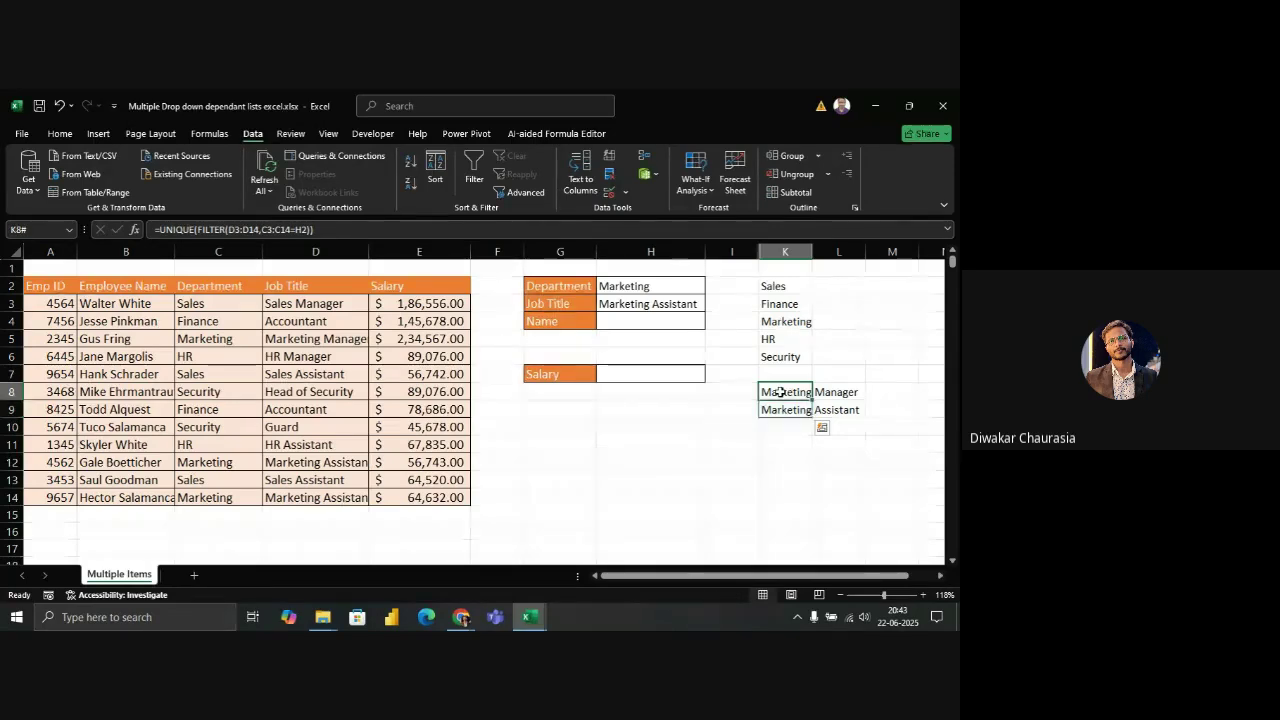
{"action": "left_click", "coordinate": [755, 430]}
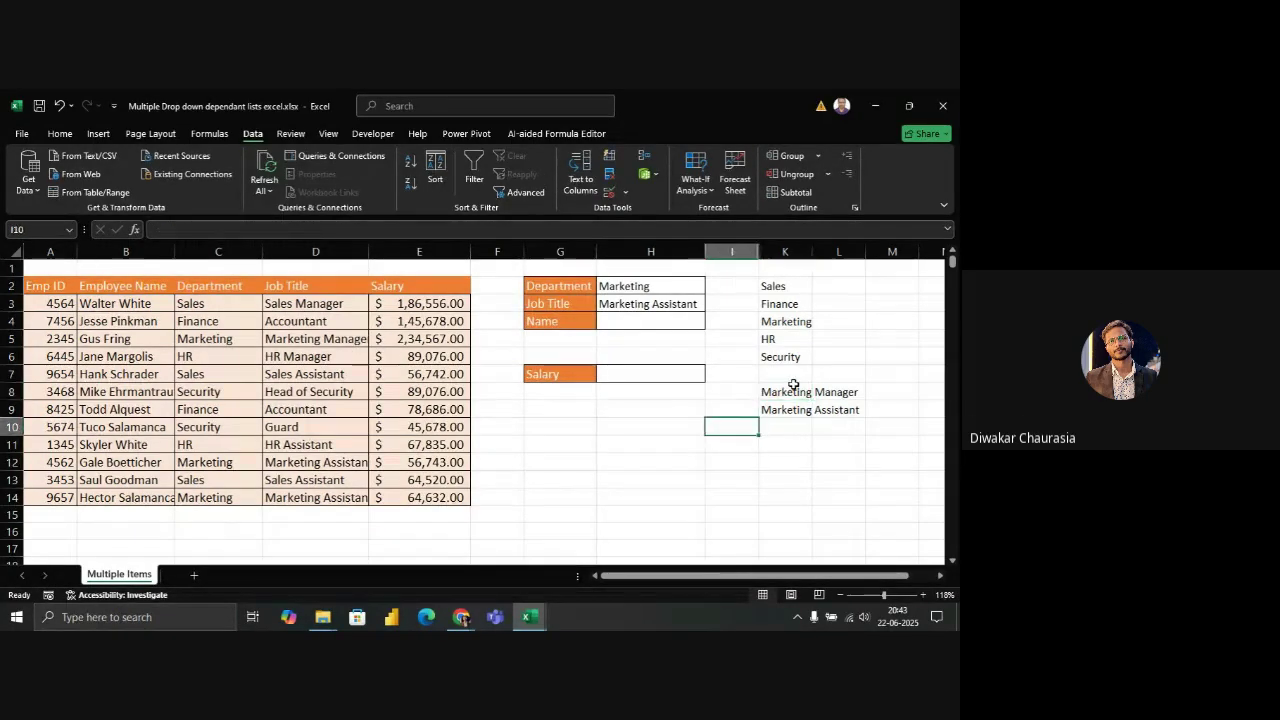
{"action": "left_click", "coordinate": [793, 392]}
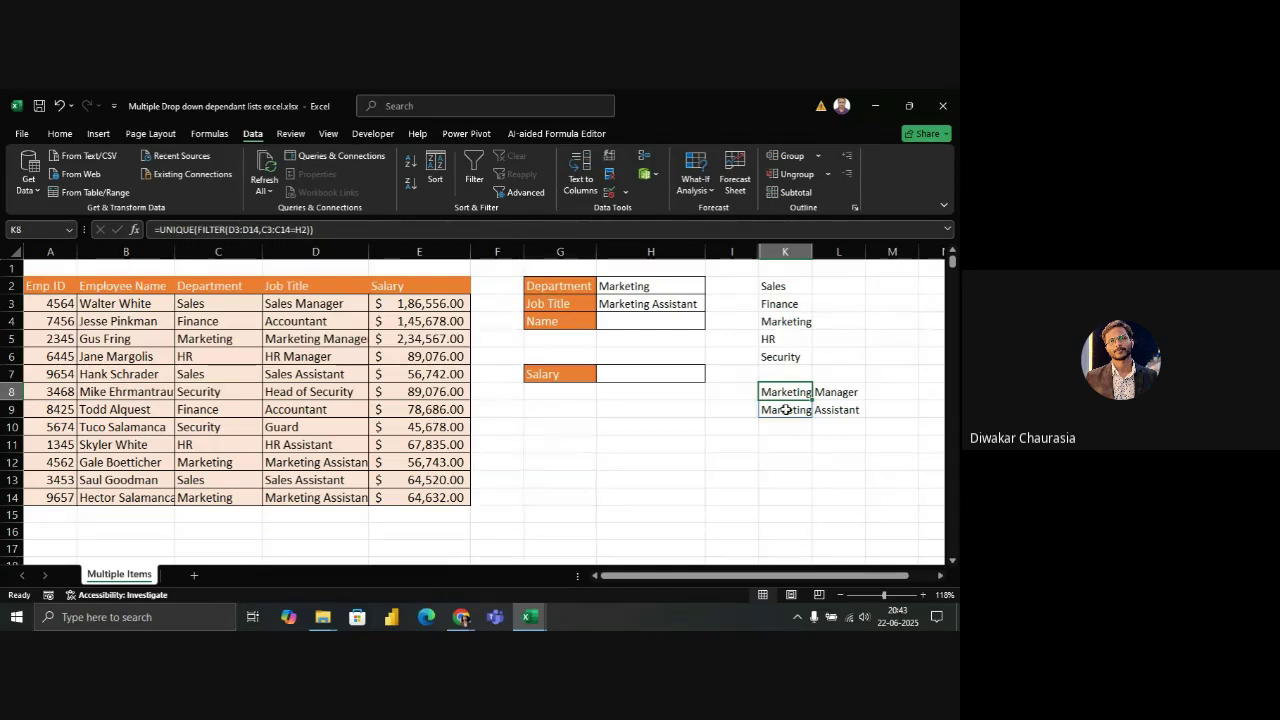
{"action": "left_click", "coordinate": [786, 410]}
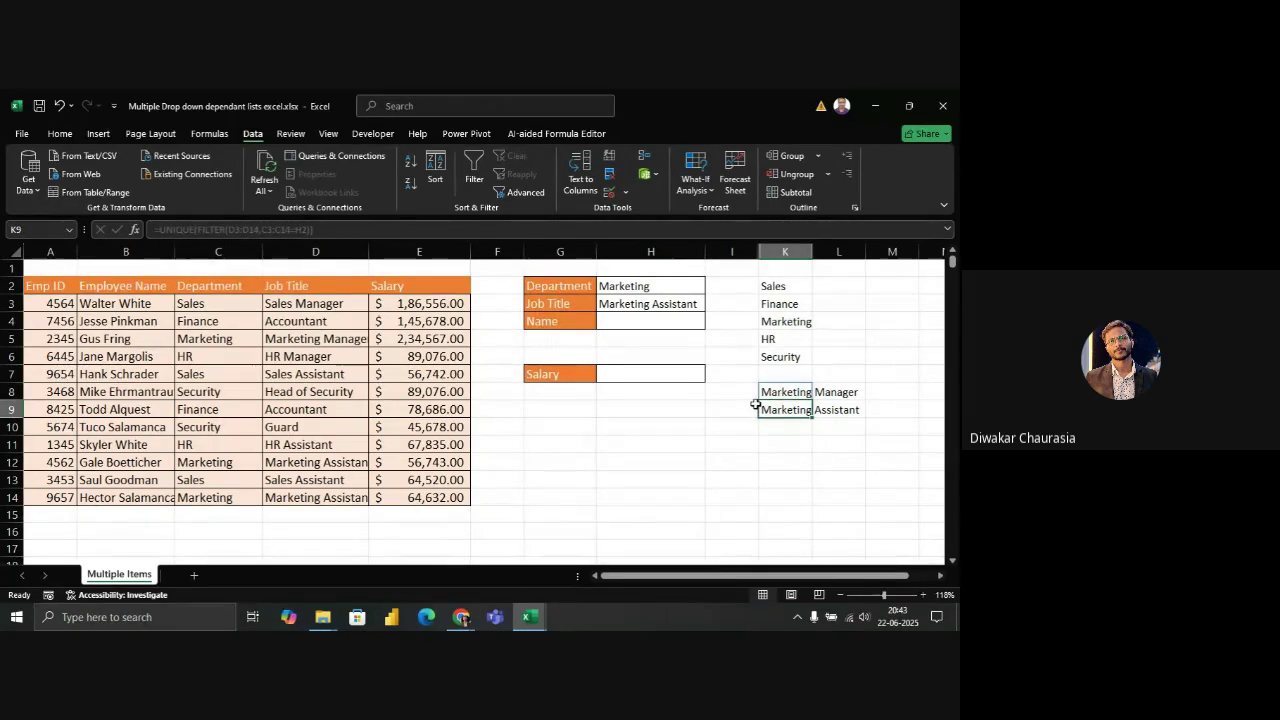
{"action": "left_click", "coordinate": [754, 405]}
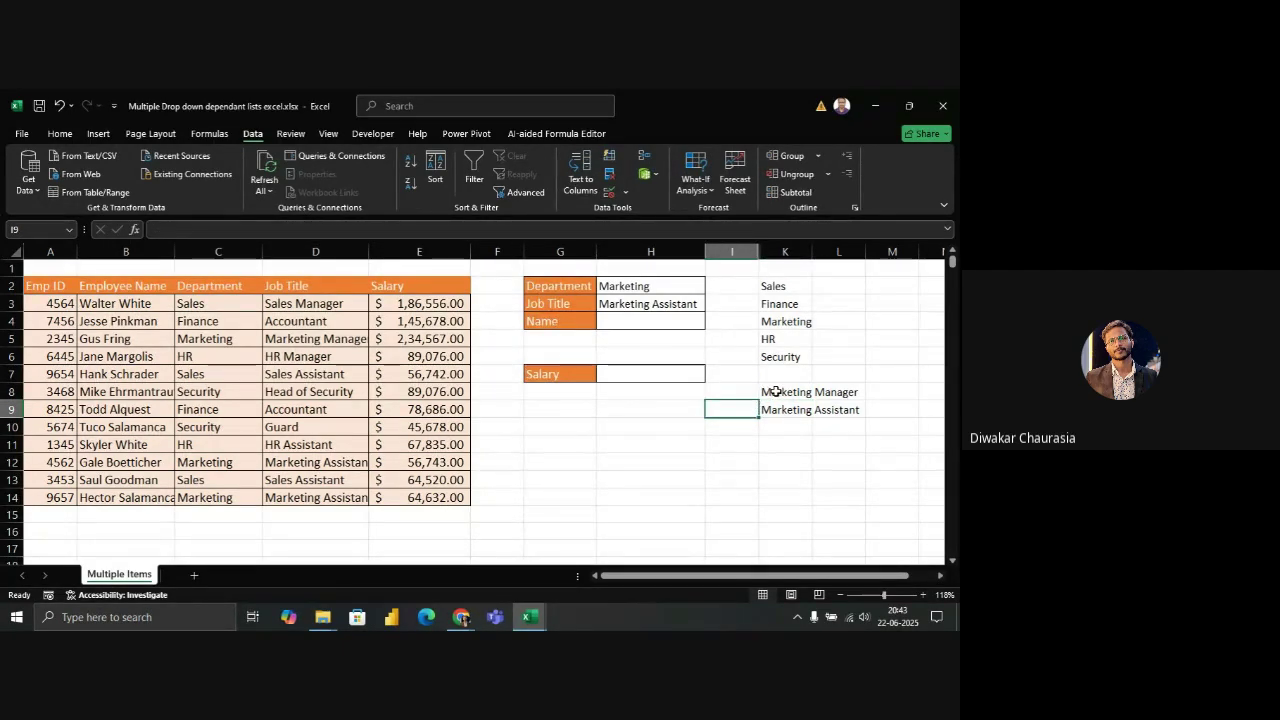
{"action": "left_click_drag", "start_coordinate": [771, 390], "coordinate": [778, 469]}
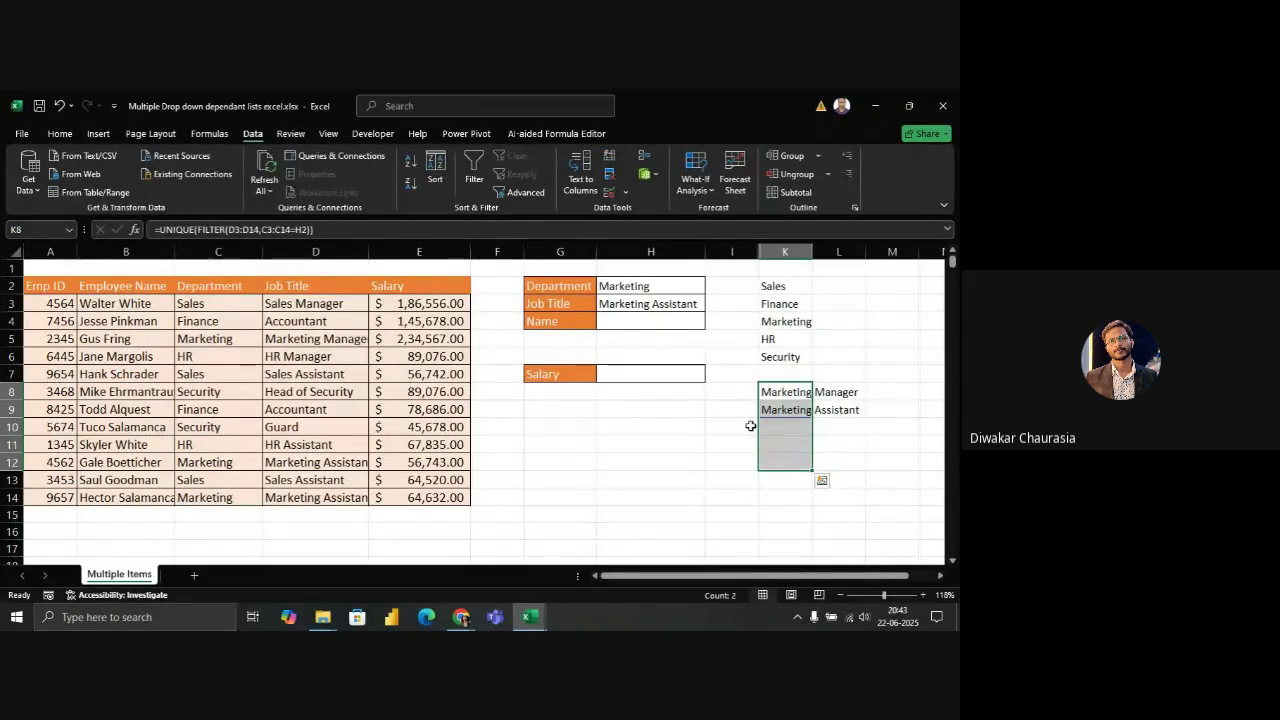
{"action": "left_click", "coordinate": [750, 426]}
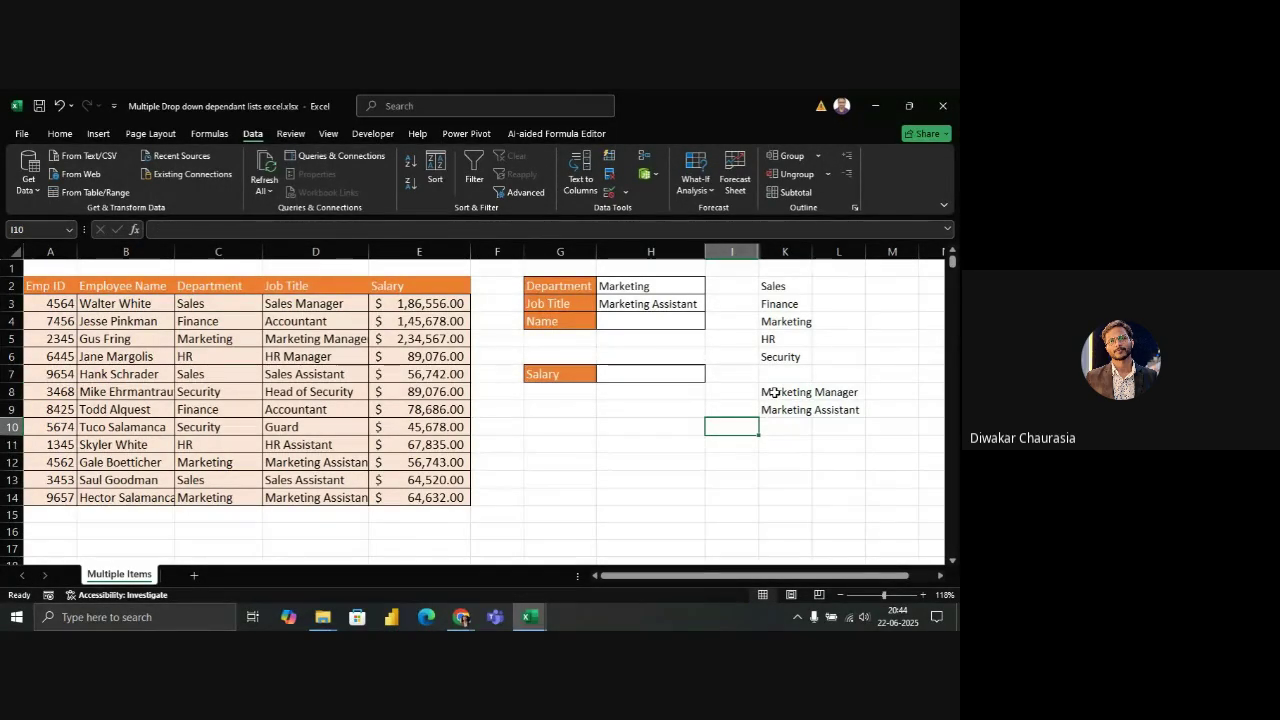
{"action": "left_click", "coordinate": [775, 393]}
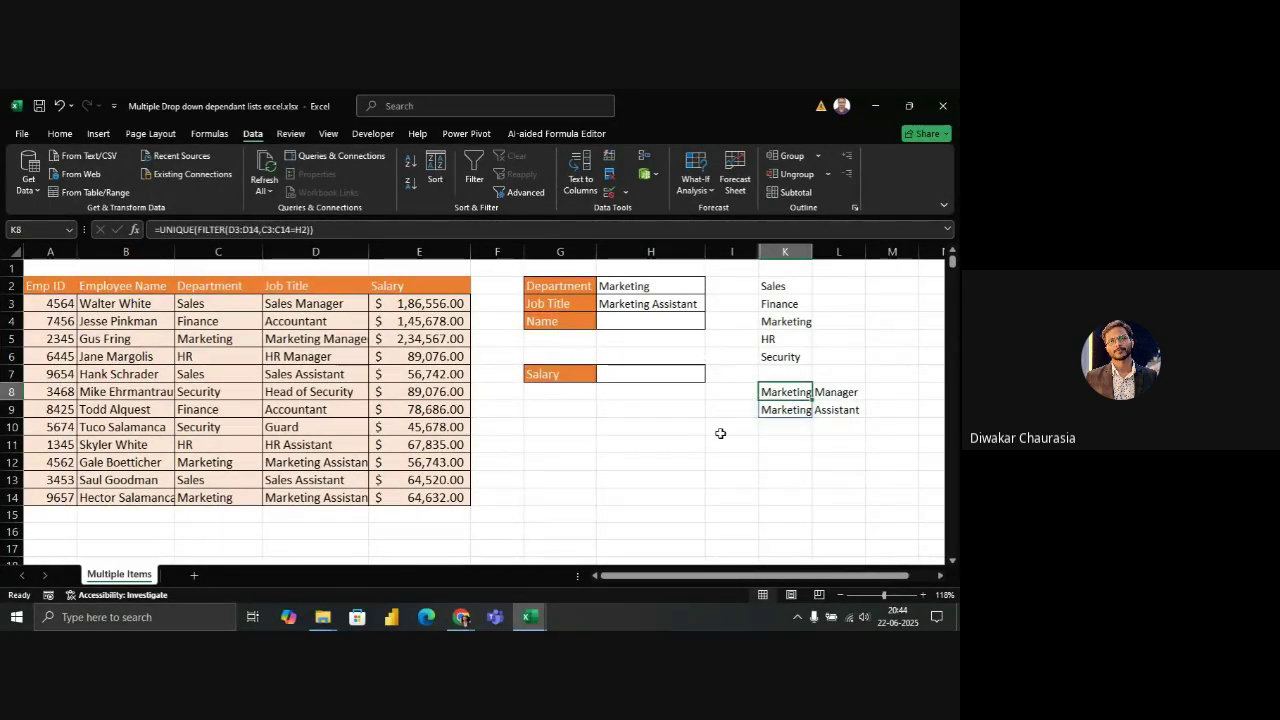
{"action": "key", "text": "shift+Down"}
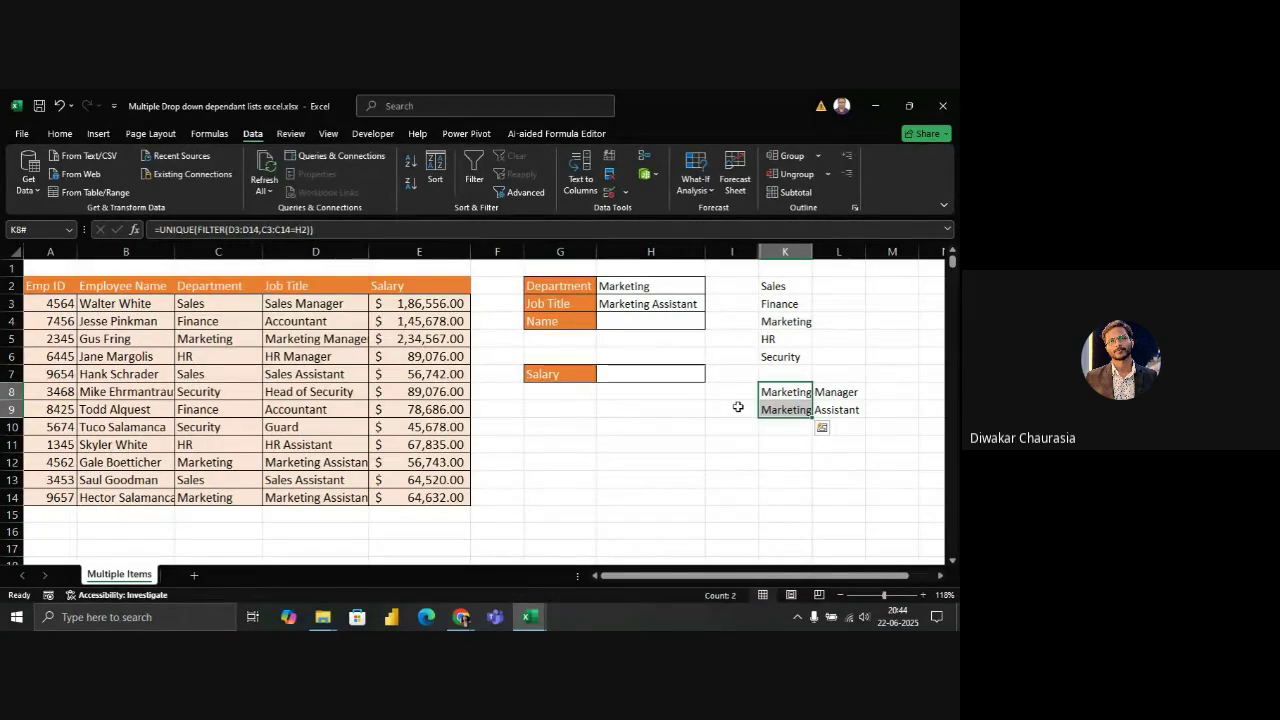
{"action": "left_click", "coordinate": [738, 407]}
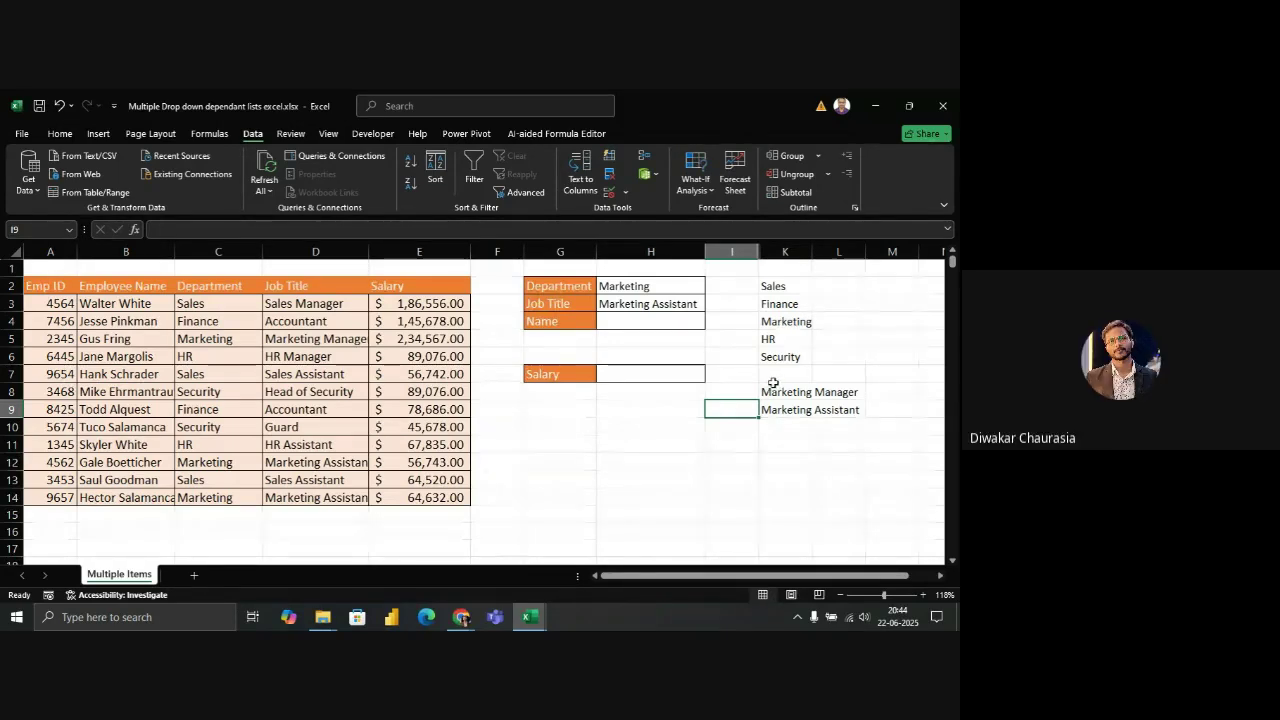
Start a FILTER formula in K11 for the Name list, with the employee names B3:B14 as the array
{"action": "left_click", "coordinate": [634, 319]}
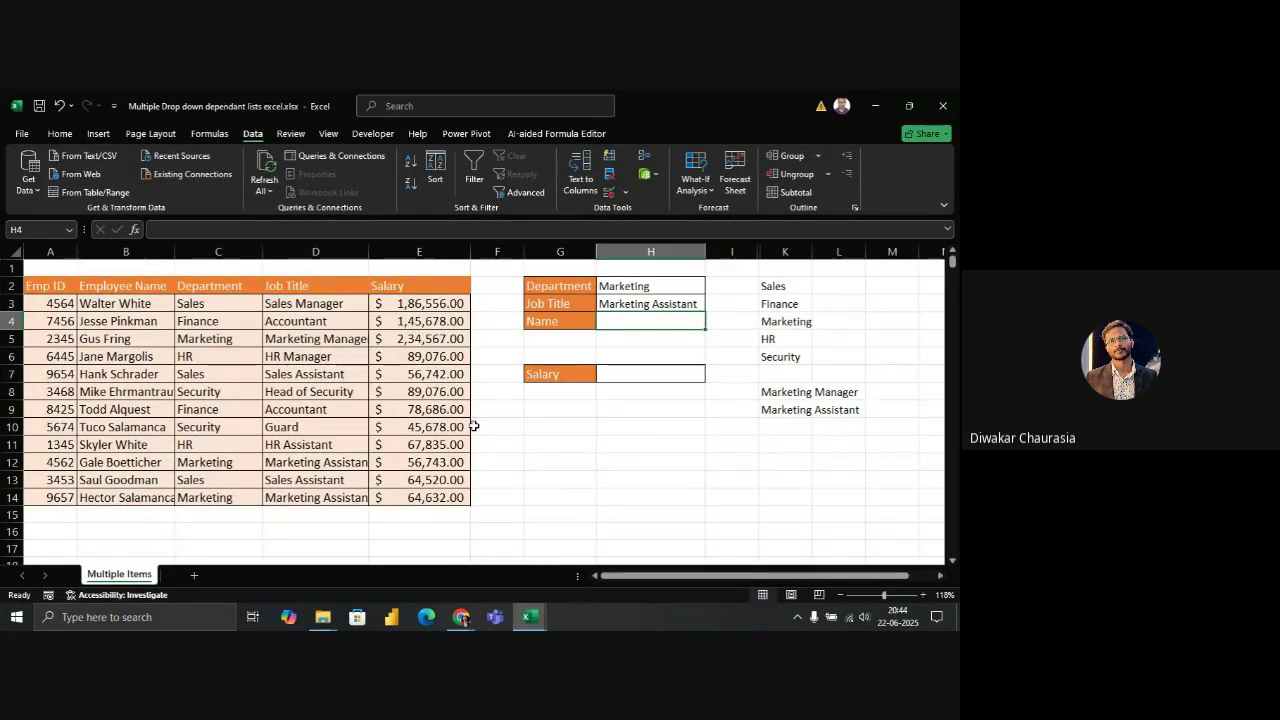
{"action": "left_click_drag", "start_coordinate": [137, 302], "coordinate": [128, 446]}
{"action": "left_click", "coordinate": [122, 480]}
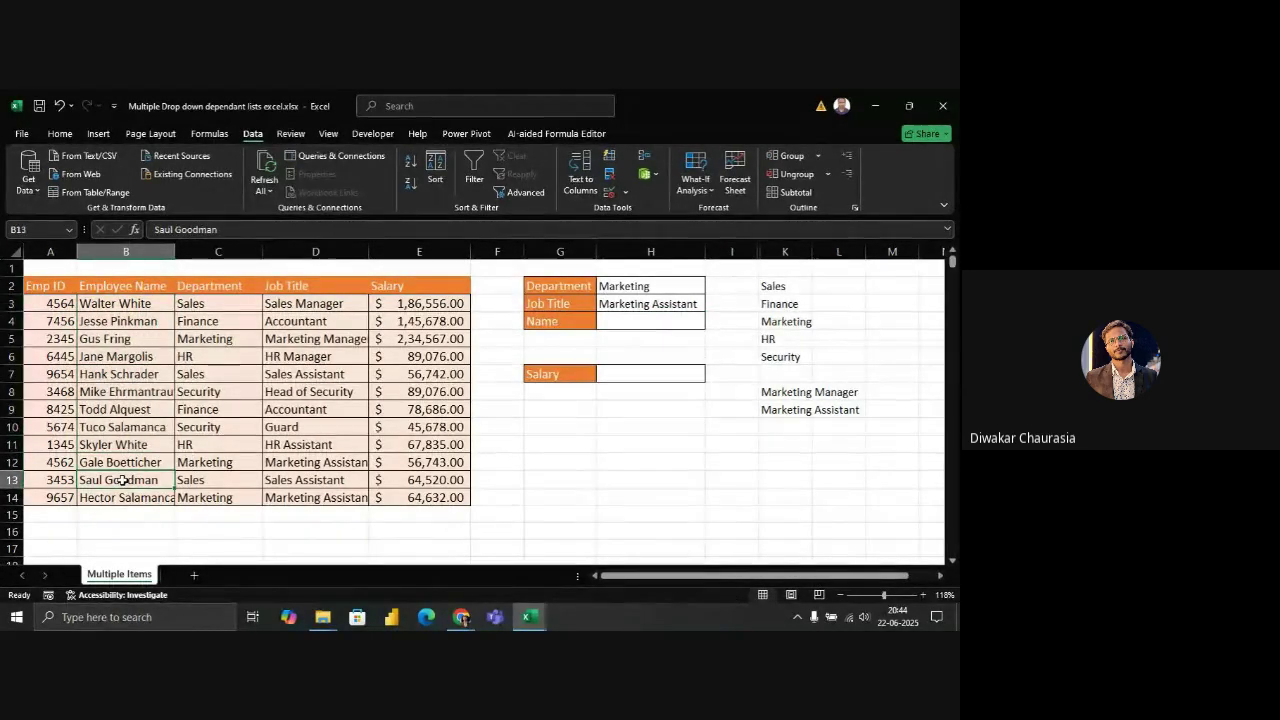
{"action": "left_click", "coordinate": [785, 441]}
{"action": "type", "text": "="}
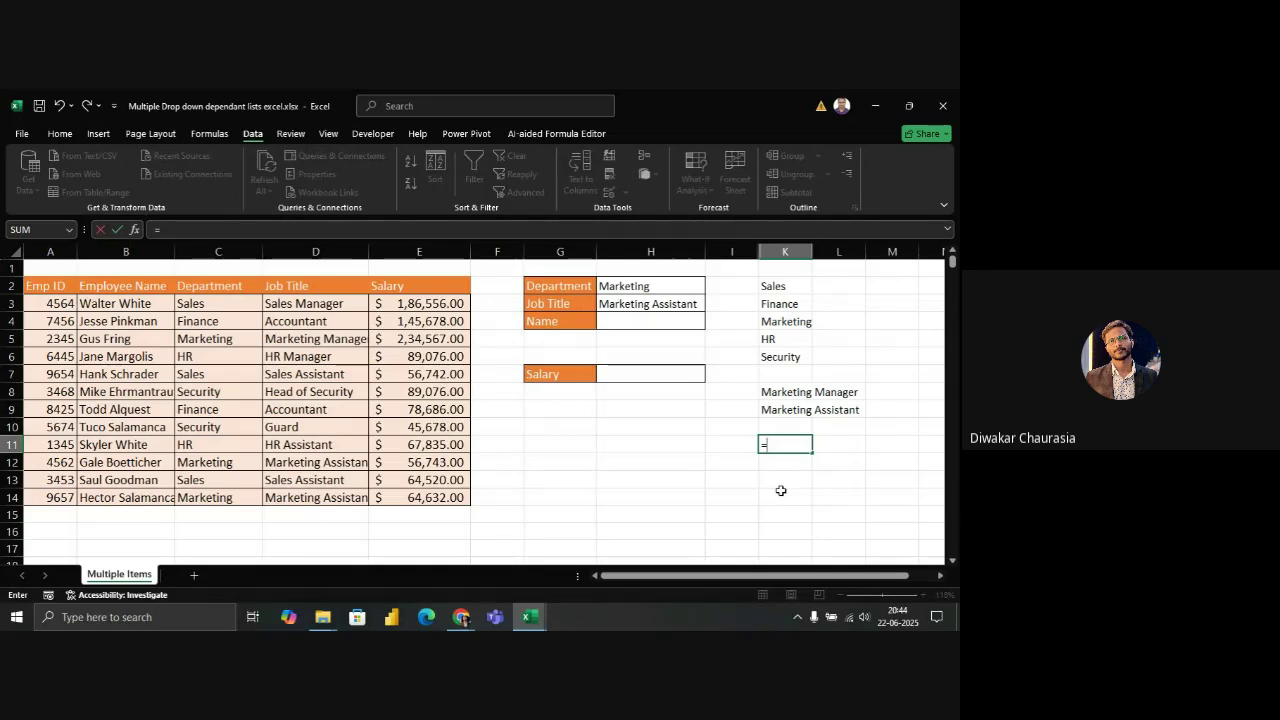
{"action": "type", "text": "FIL"}
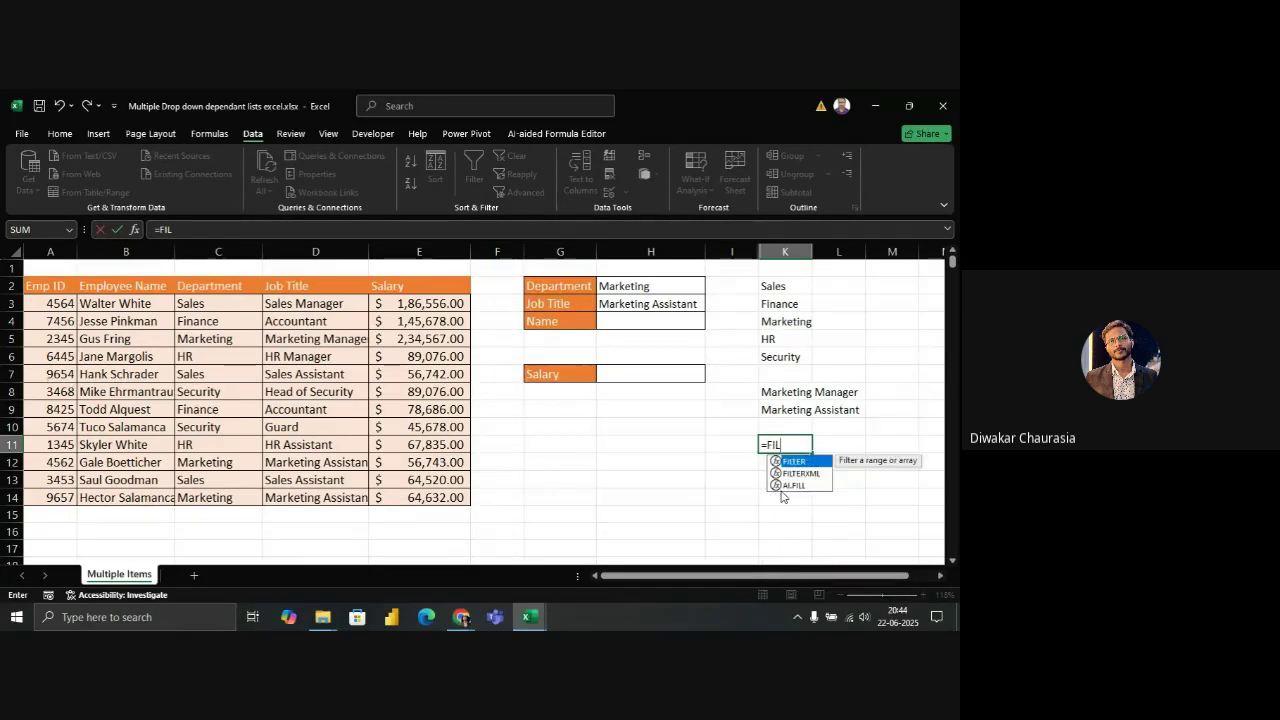
{"action": "type", "text": "TER("}
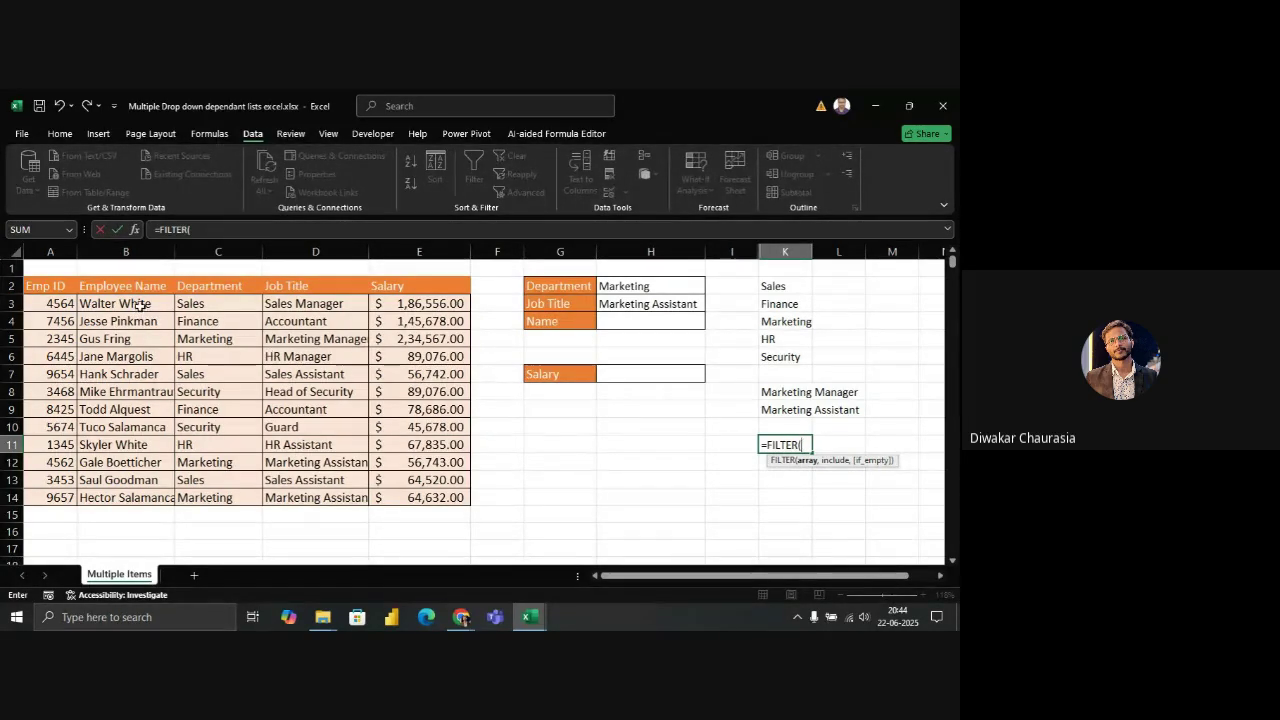
{"action": "left_click_drag", "start_coordinate": [138, 304], "coordinate": [131, 486]}
{"action": "type", "text": ","}
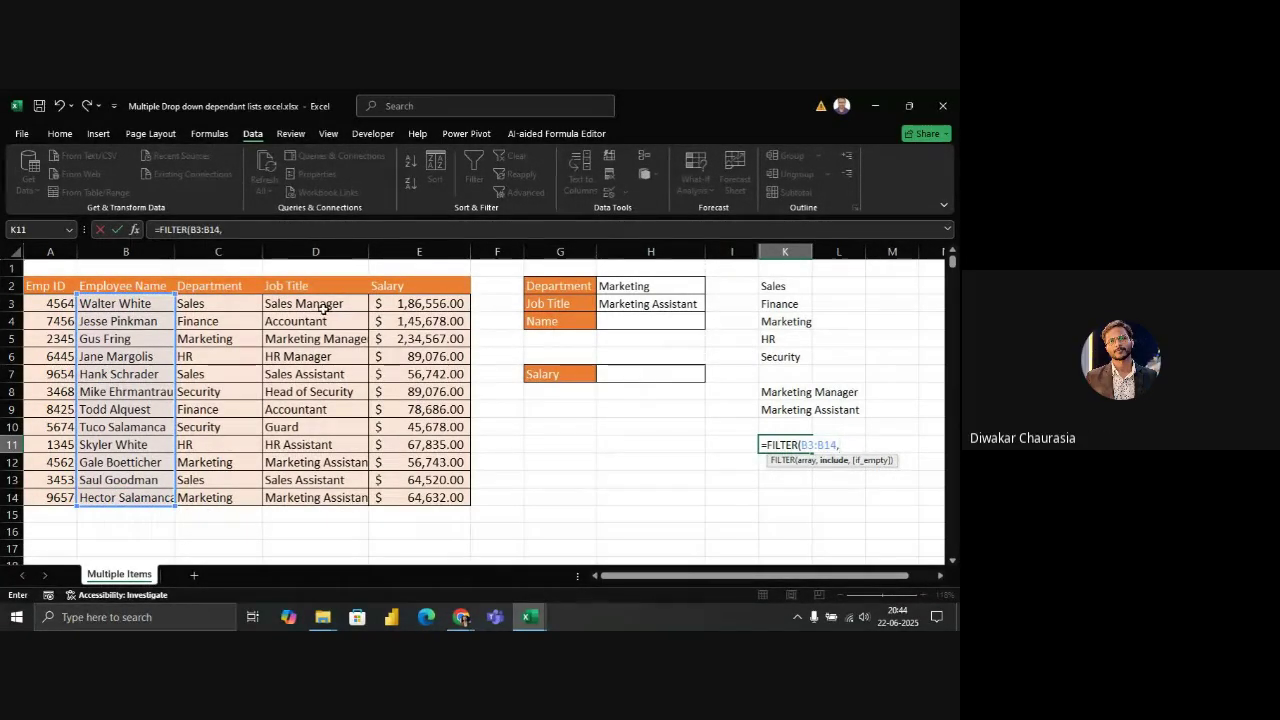
Complete the K11 formula as =FILTER(B3:B14,D3:D14=H3) and check its results against the employee names in B12 and B14
{"action": "left_click_drag", "start_coordinate": [318, 304], "coordinate": [319, 490]}
{"action": "type", "text": "="}
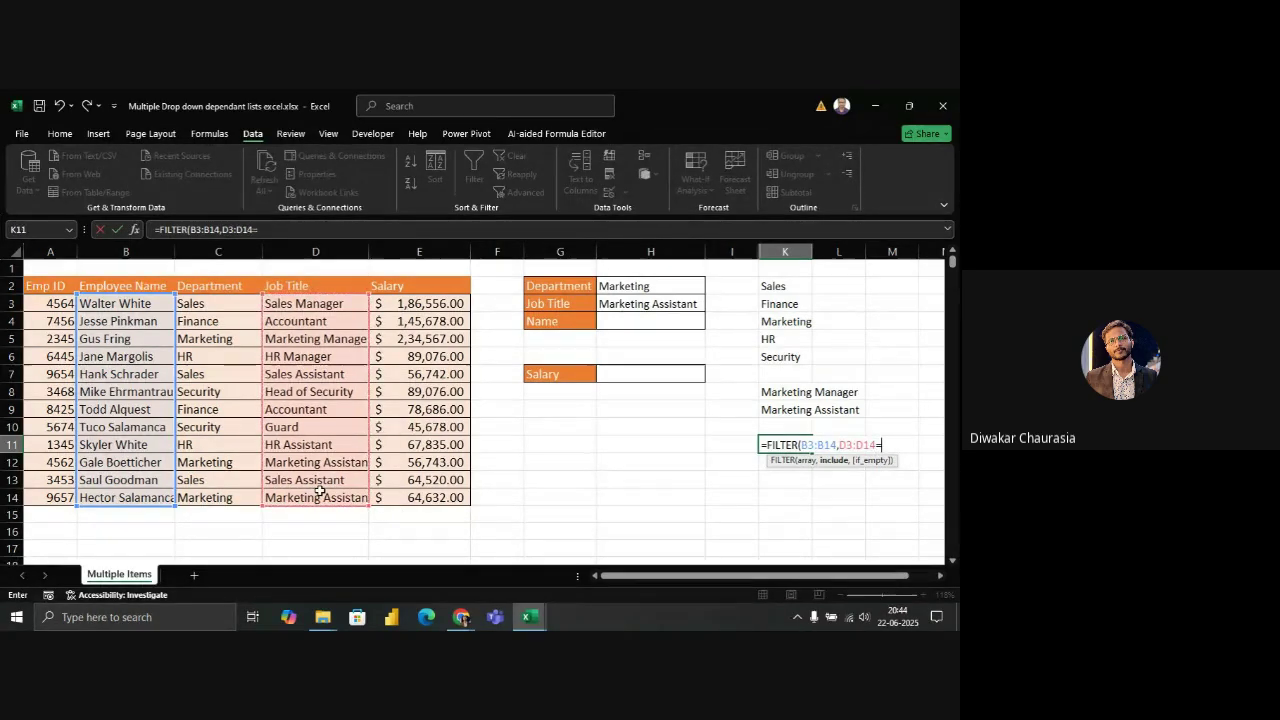
{"action": "left_click", "coordinate": [657, 305]}
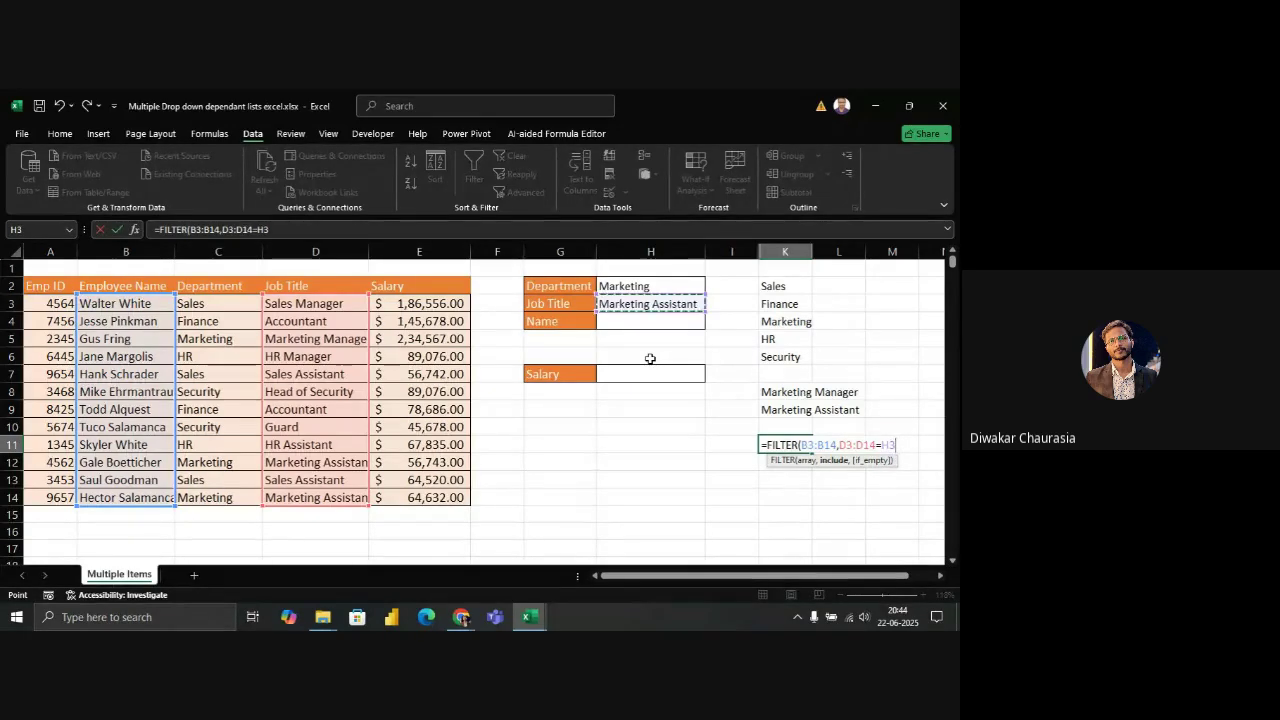
{"action": "type", "text": ")"}
{"action": "key", "text": "Return"}
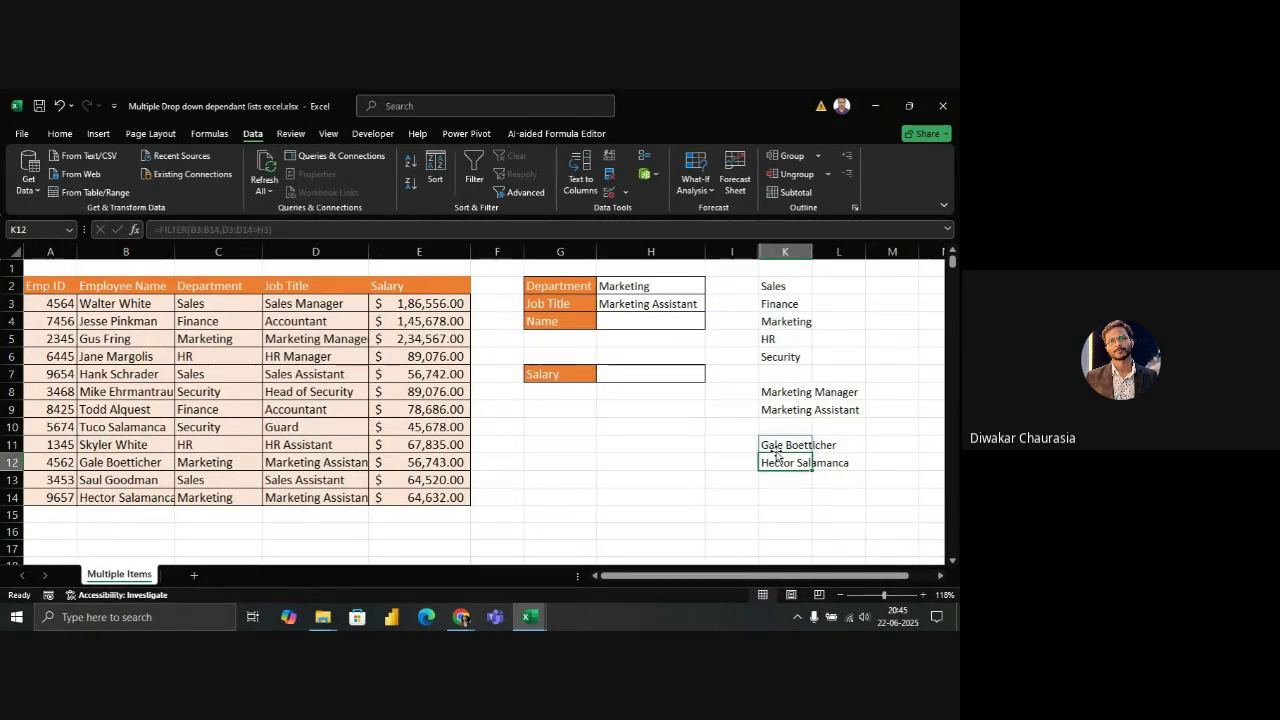
{"action": "left_click", "coordinate": [153, 460]}
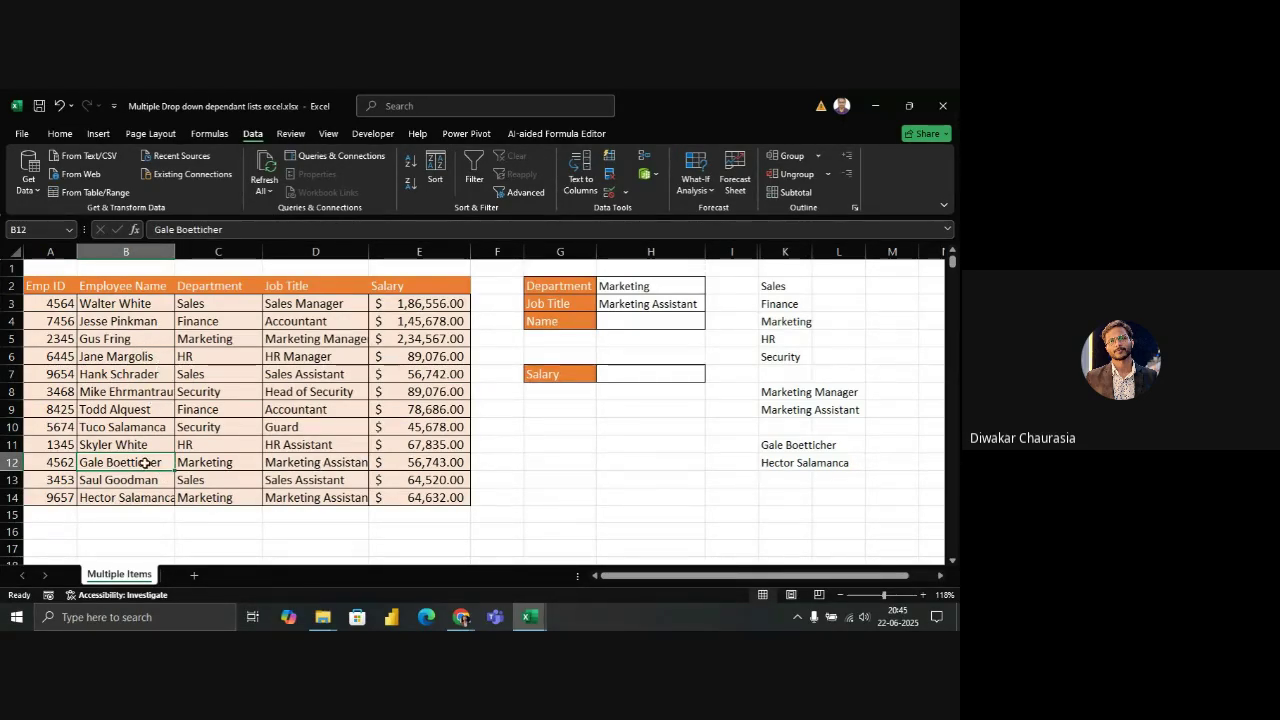
{"action": "left_click", "coordinate": [135, 498]}
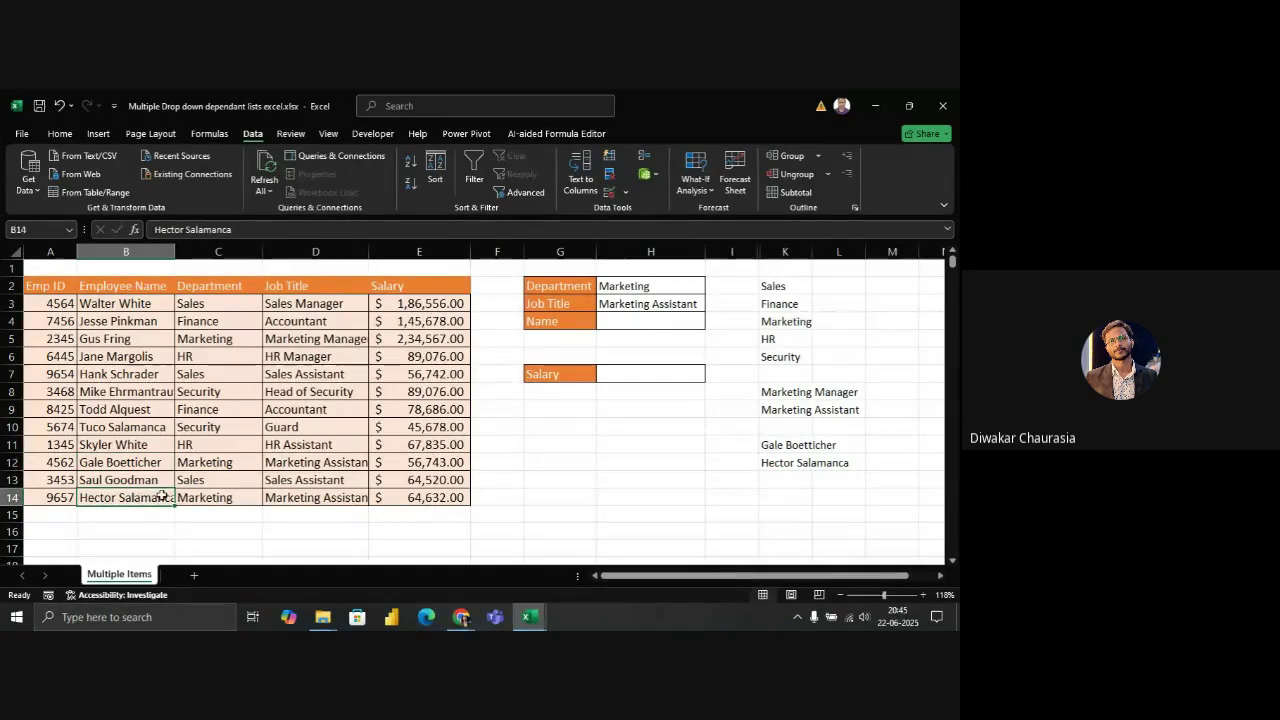
Add a List data validation to the Name cell H4 with the spill range =$K$11# as its source
{"action": "left_click", "coordinate": [354, 497]}
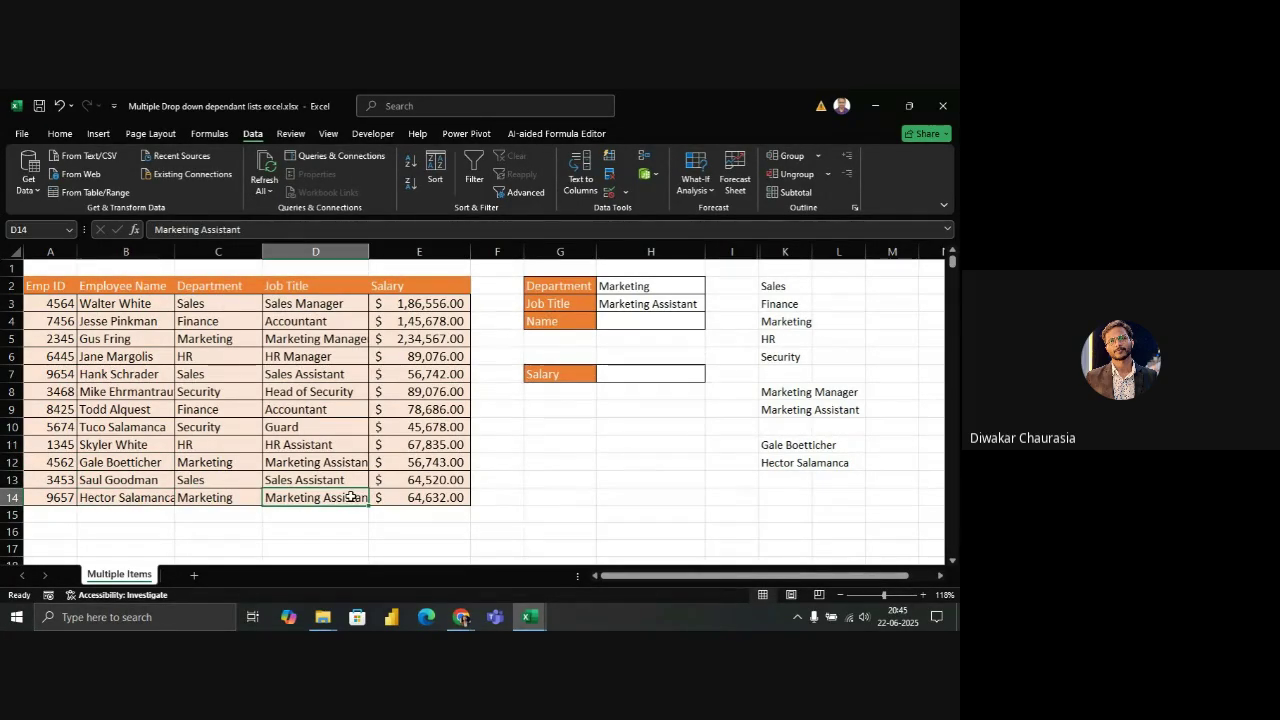
{"action": "left_click", "coordinate": [638, 320]}
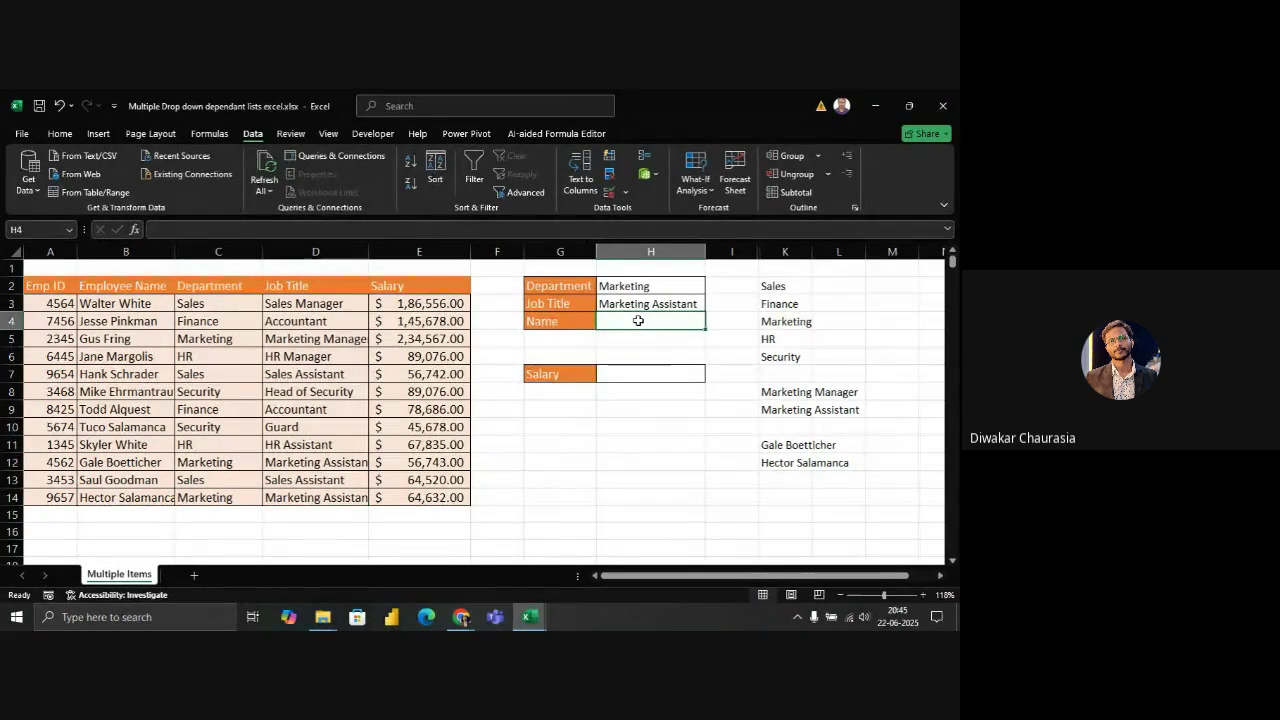
{"action": "left_click", "coordinate": [607, 196]}
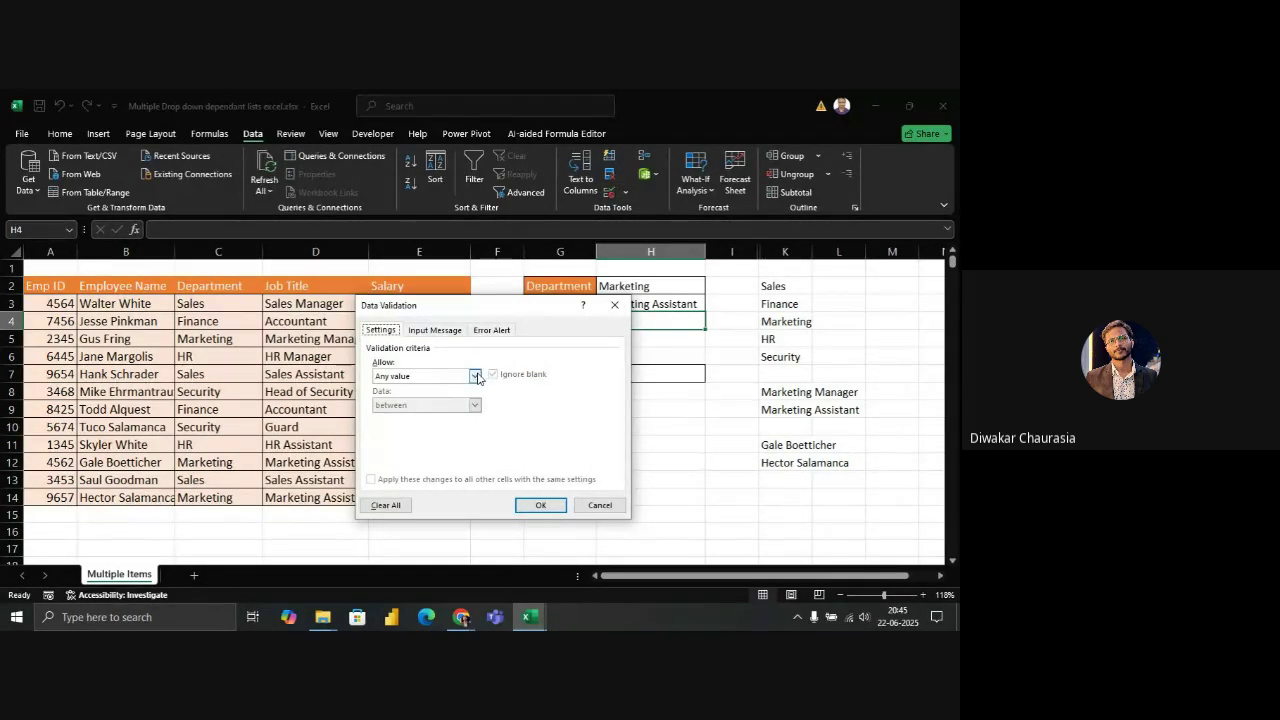
{"action": "left_click", "coordinate": [477, 377]}
{"action": "left_click", "coordinate": [398, 417]}
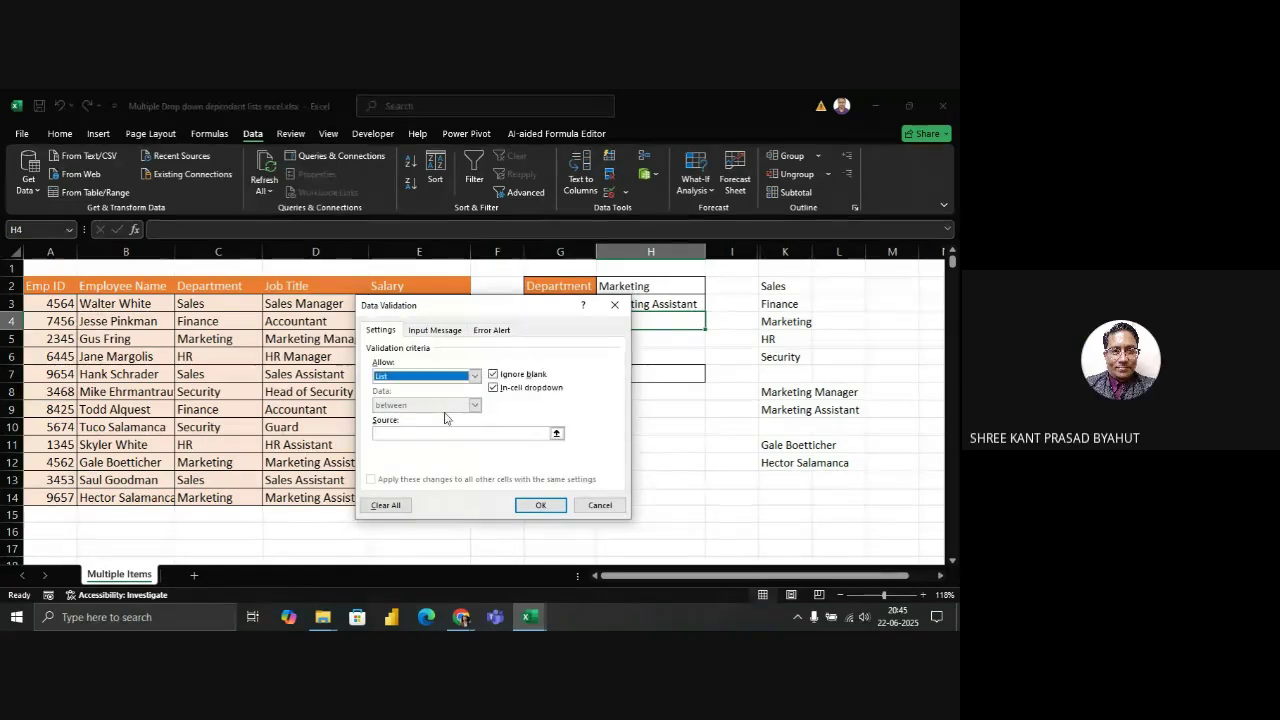
{"action": "left_click", "coordinate": [546, 433]}
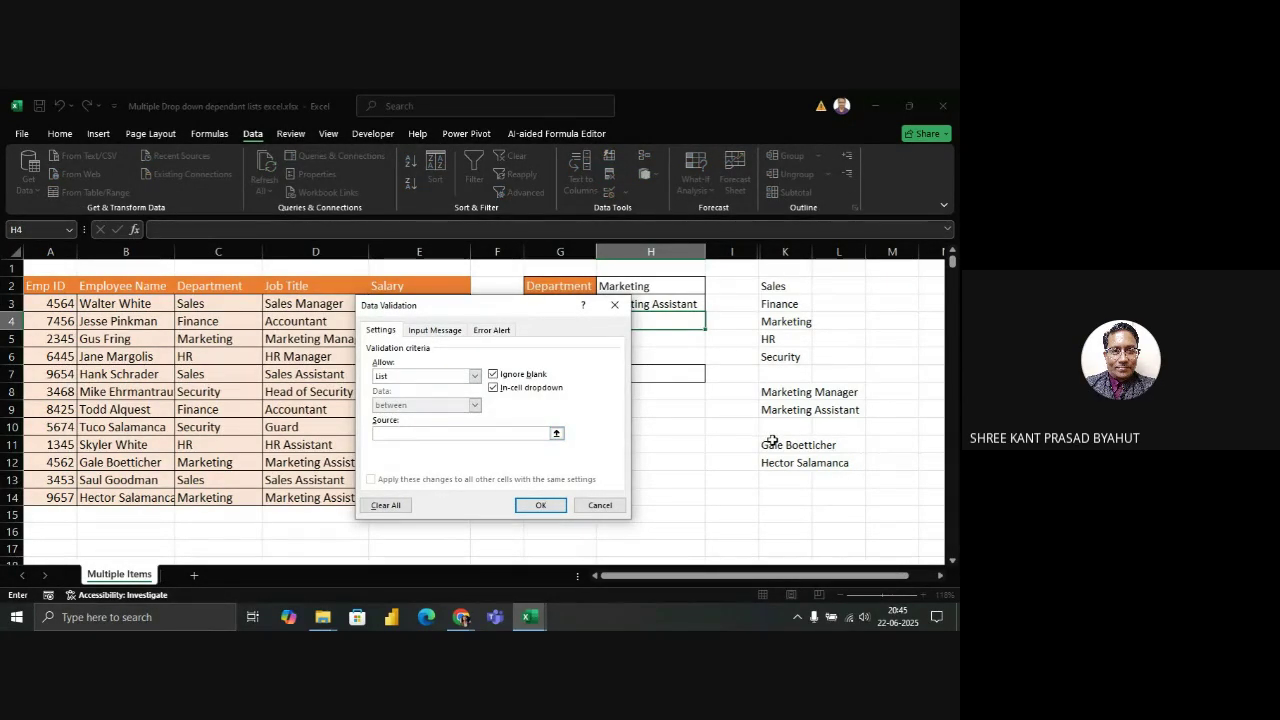
{"action": "left_click", "coordinate": [772, 441]}
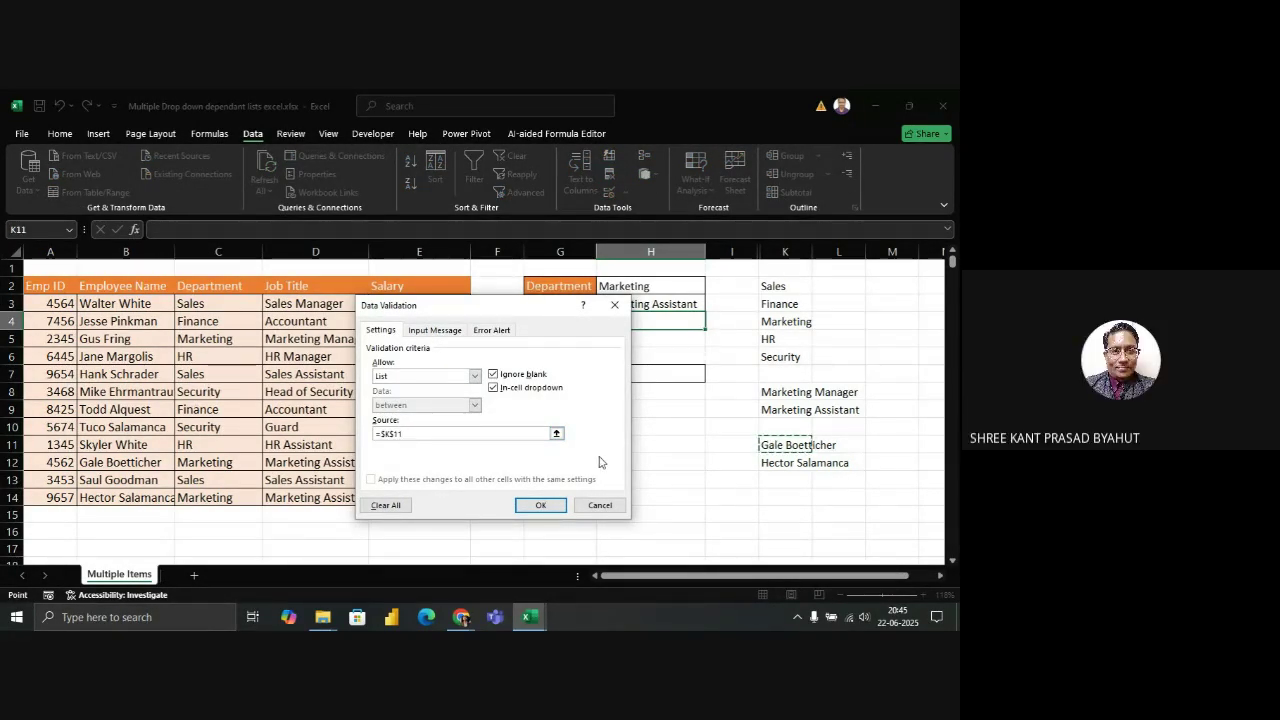
{"action": "type", "text": ":"}
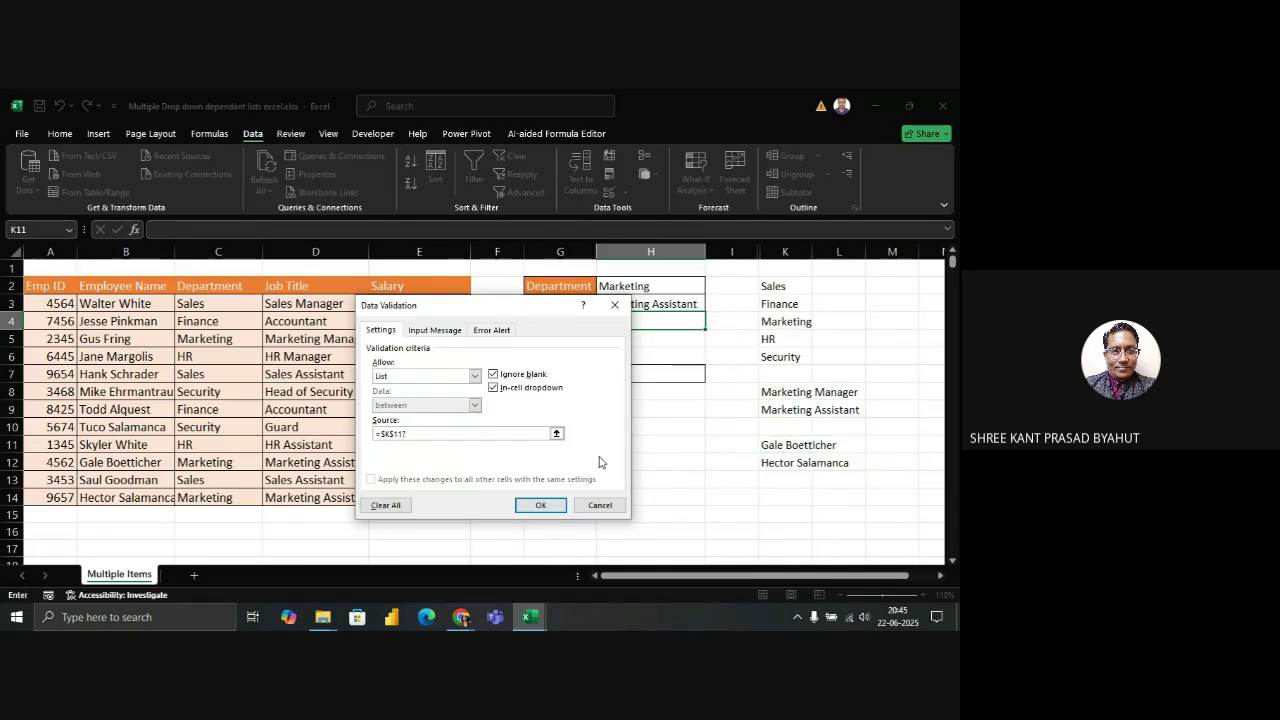
{"action": "key", "text": "BackSpace"}
{"action": "left_click", "coordinate": [538, 505]}
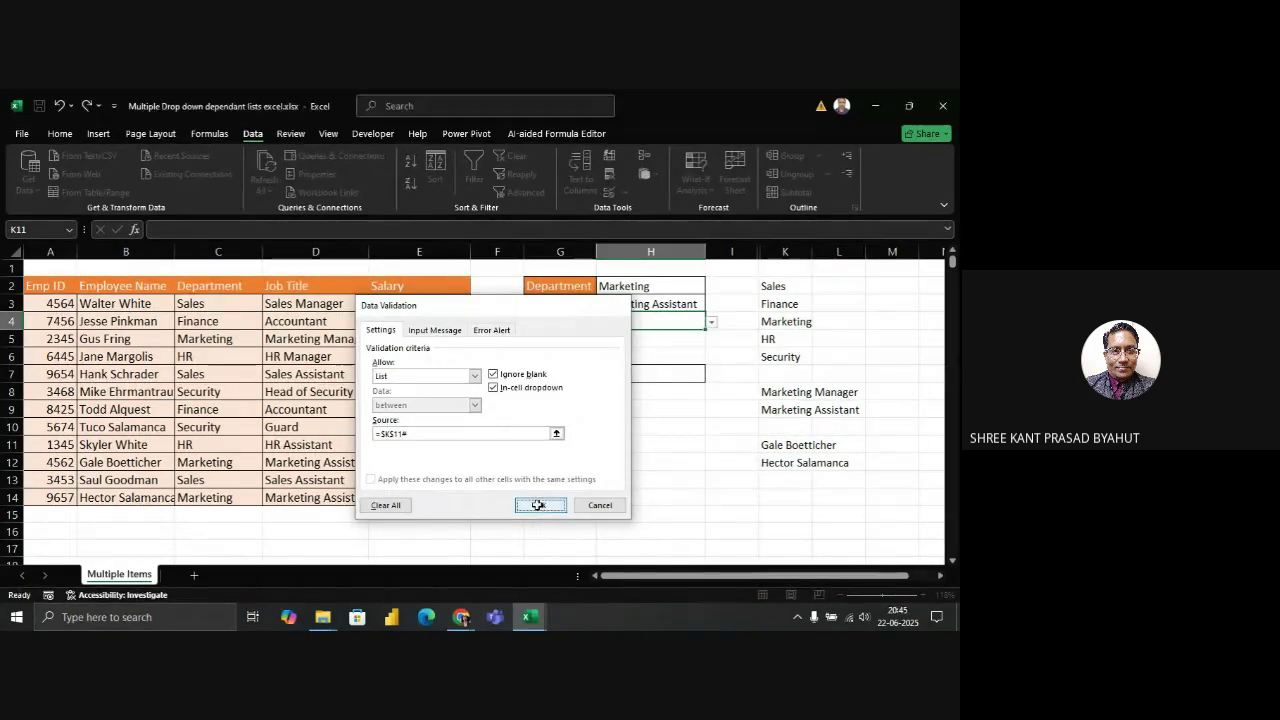
Choose the first Marketing Assistant's name from the Name drop-down in H4
{"action": "left_click", "coordinate": [711, 322]}
{"action": "left_click", "coordinate": [636, 337]}
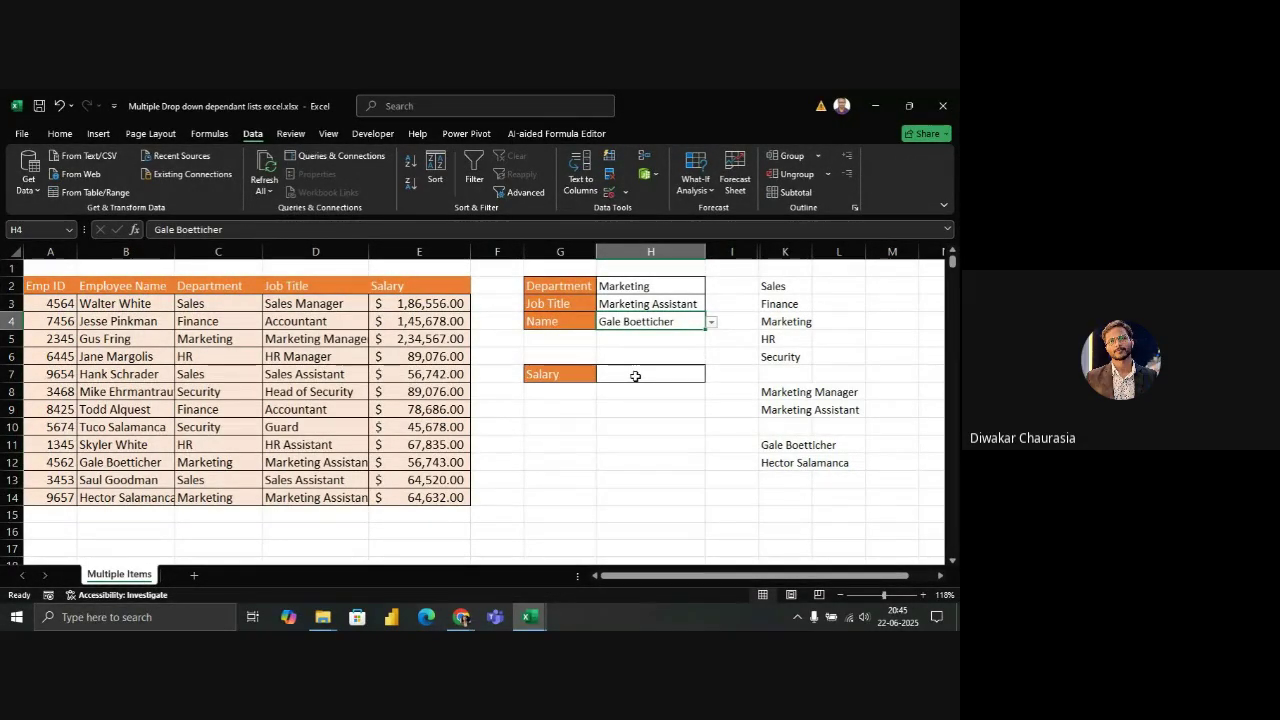
{"action": "left_click", "coordinate": [739, 444]}
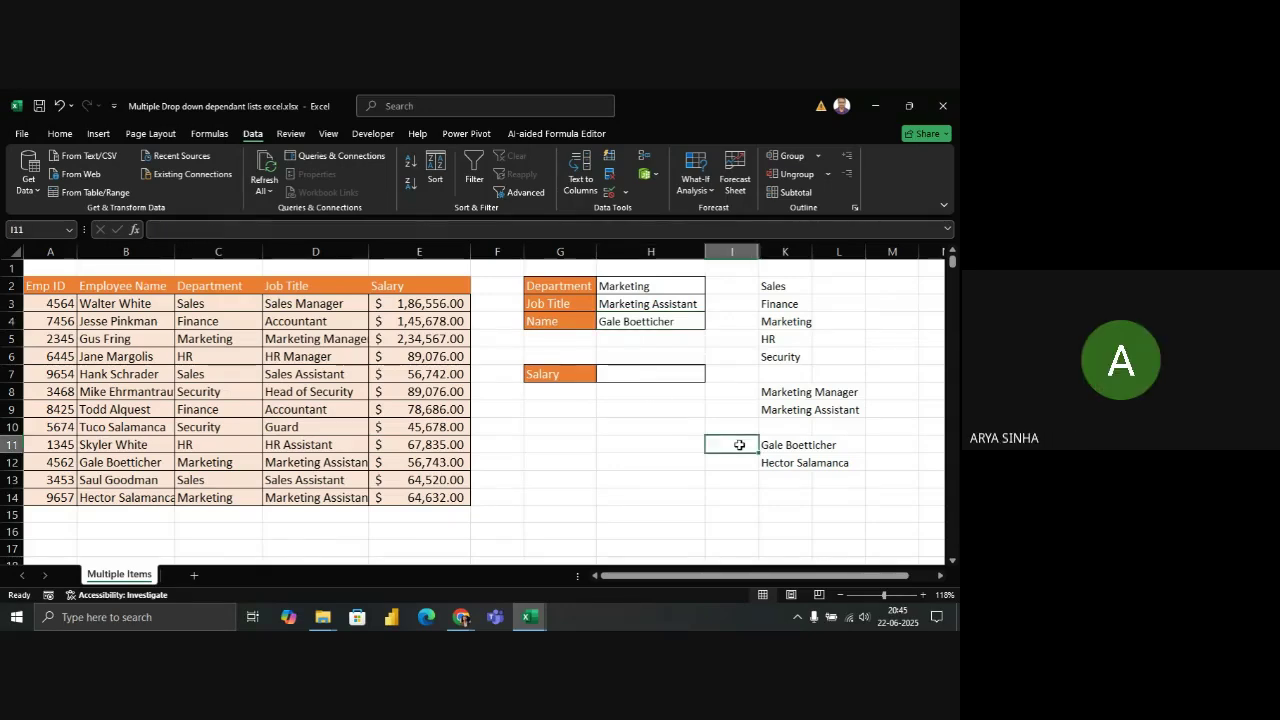
{"action": "left_click", "coordinate": [618, 374]}
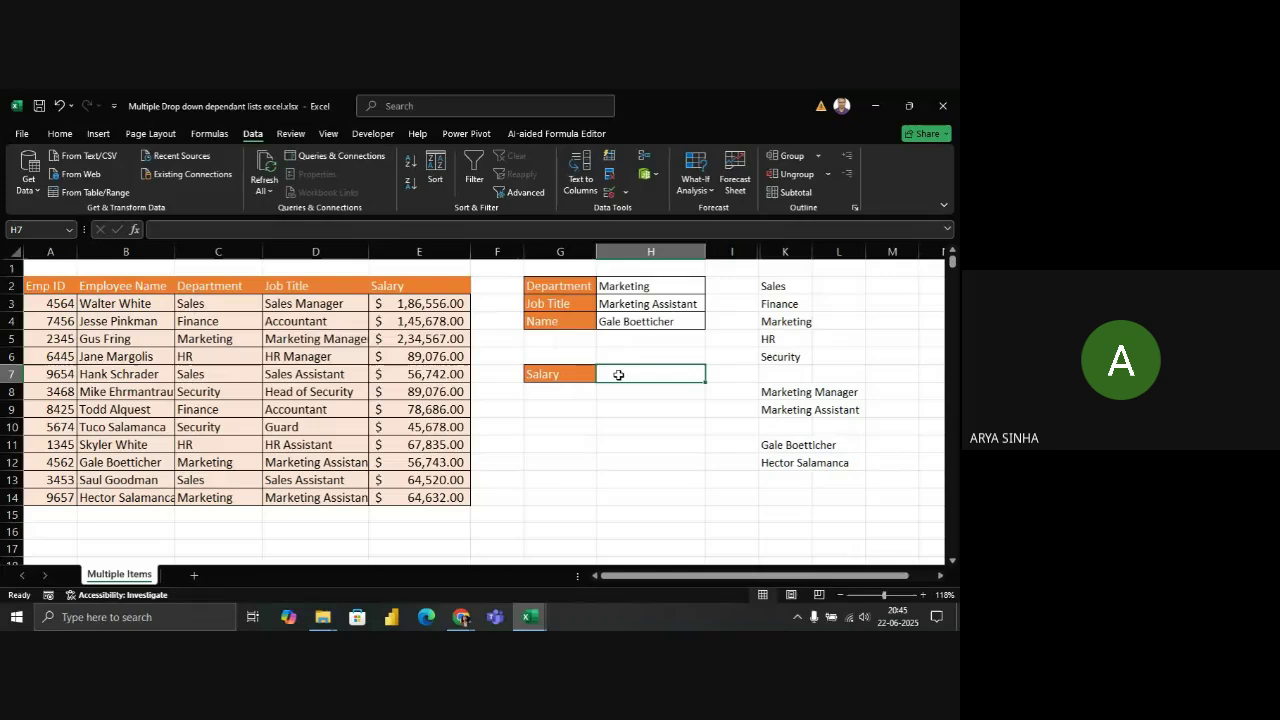
Set the Department in H2 to Sales and the Job Title in H3 to Sales Assistant using their drop-downs
{"action": "left_click", "coordinate": [657, 304]}
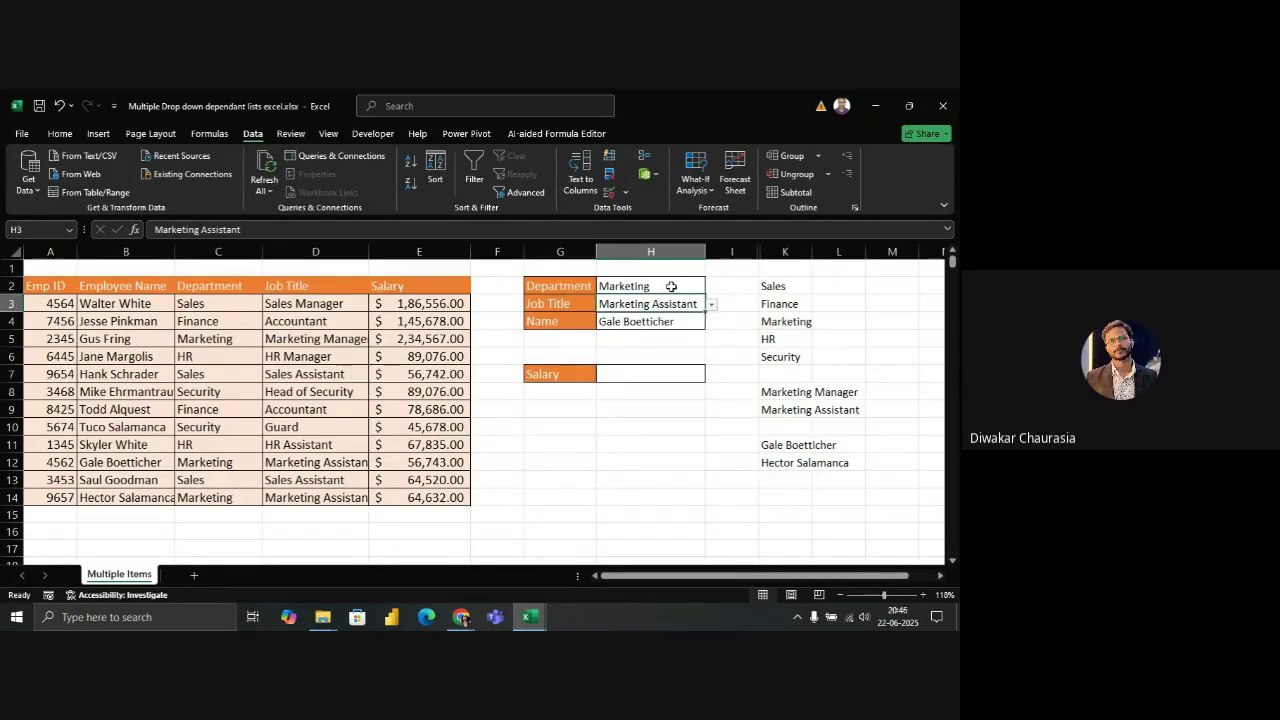
{"action": "left_click", "coordinate": [660, 287]}
{"action": "left_click", "coordinate": [712, 288]}
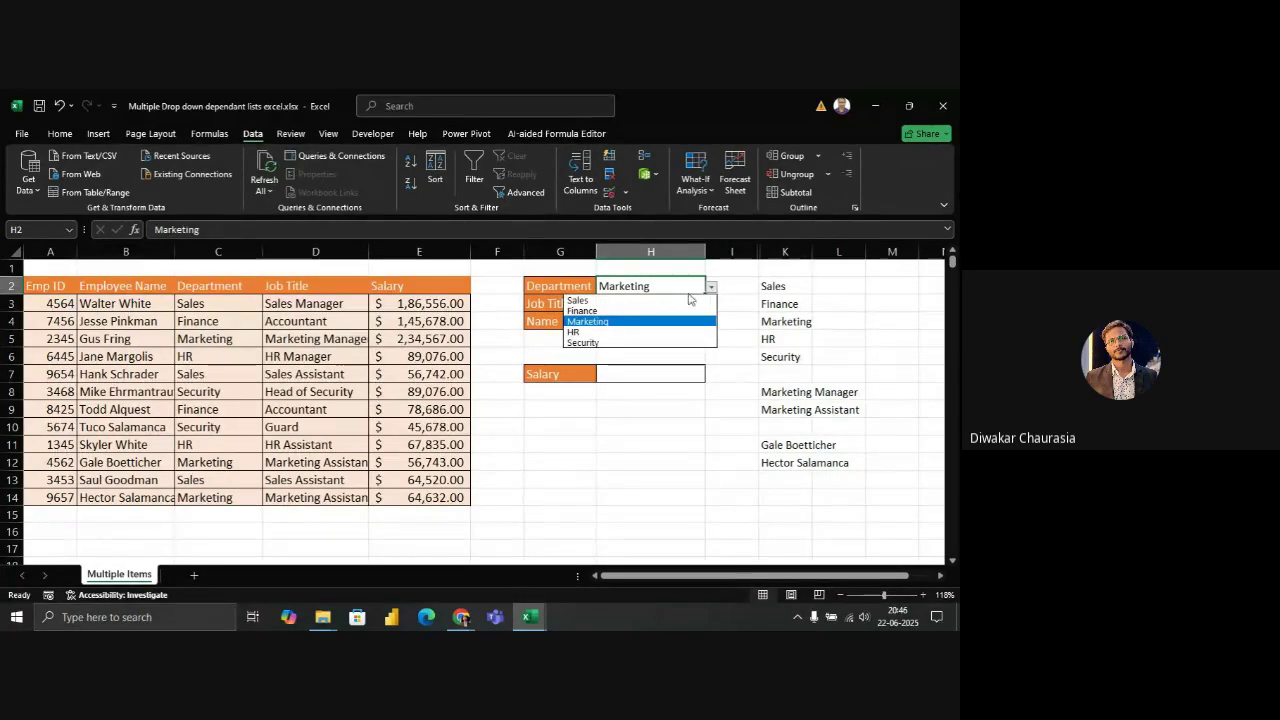
{"action": "left_click", "coordinate": [665, 301]}
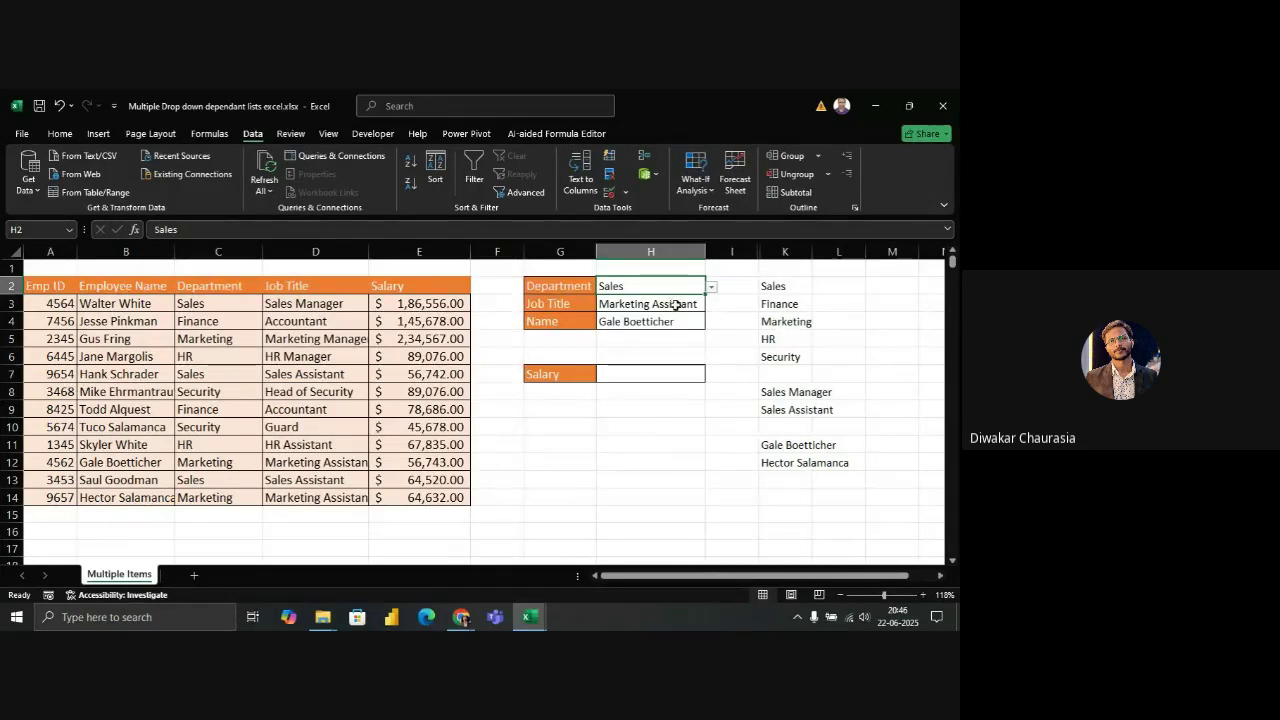
{"action": "left_click", "coordinate": [679, 304]}
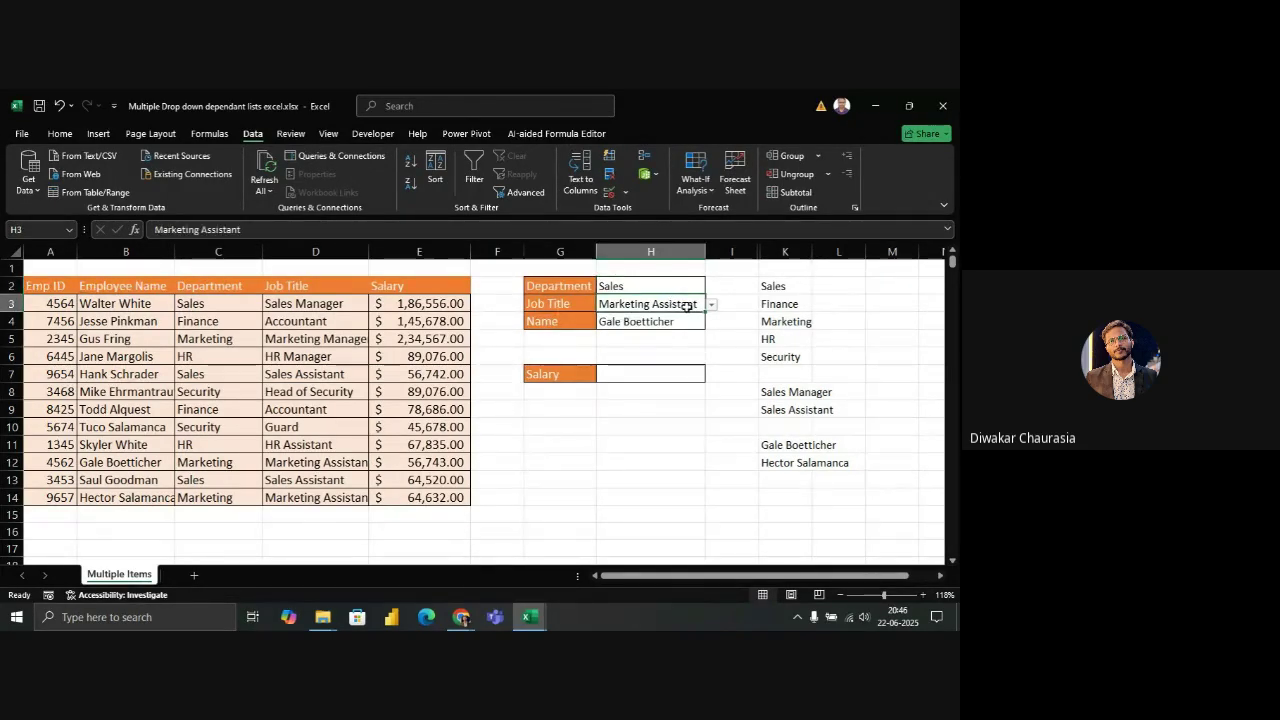
{"action": "left_click", "coordinate": [711, 306]}
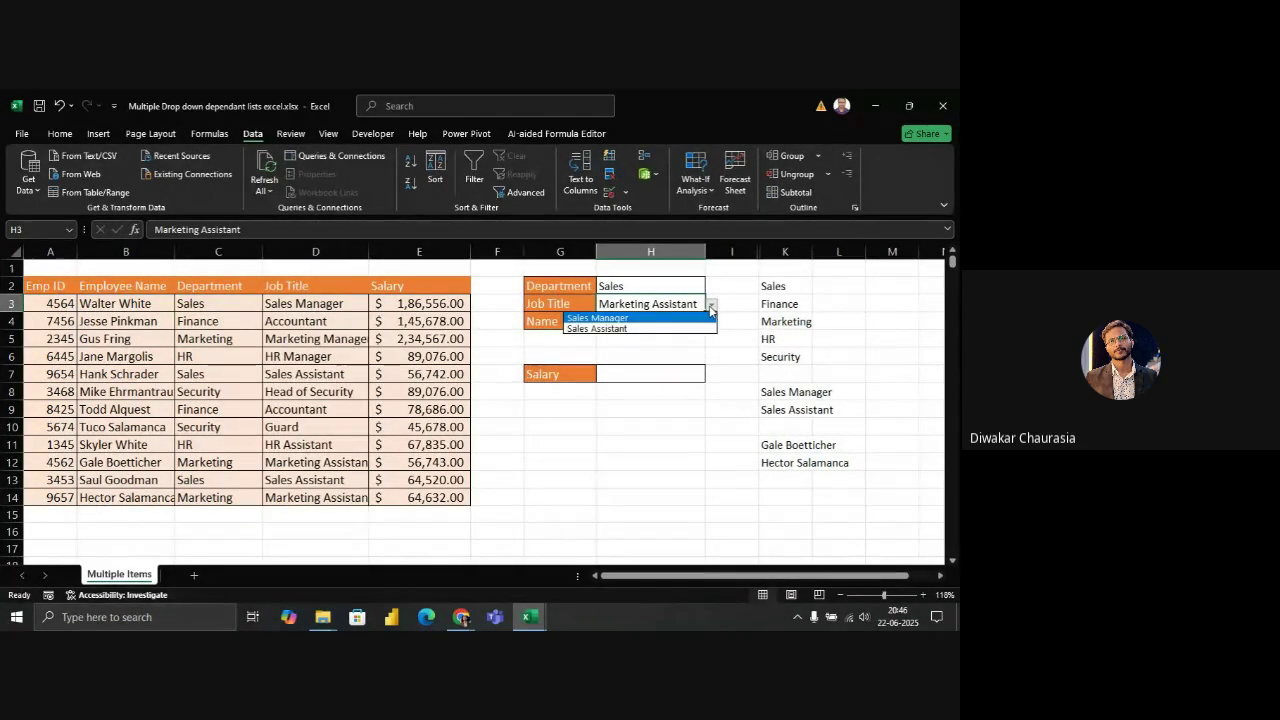
{"action": "left_click", "coordinate": [645, 329]}
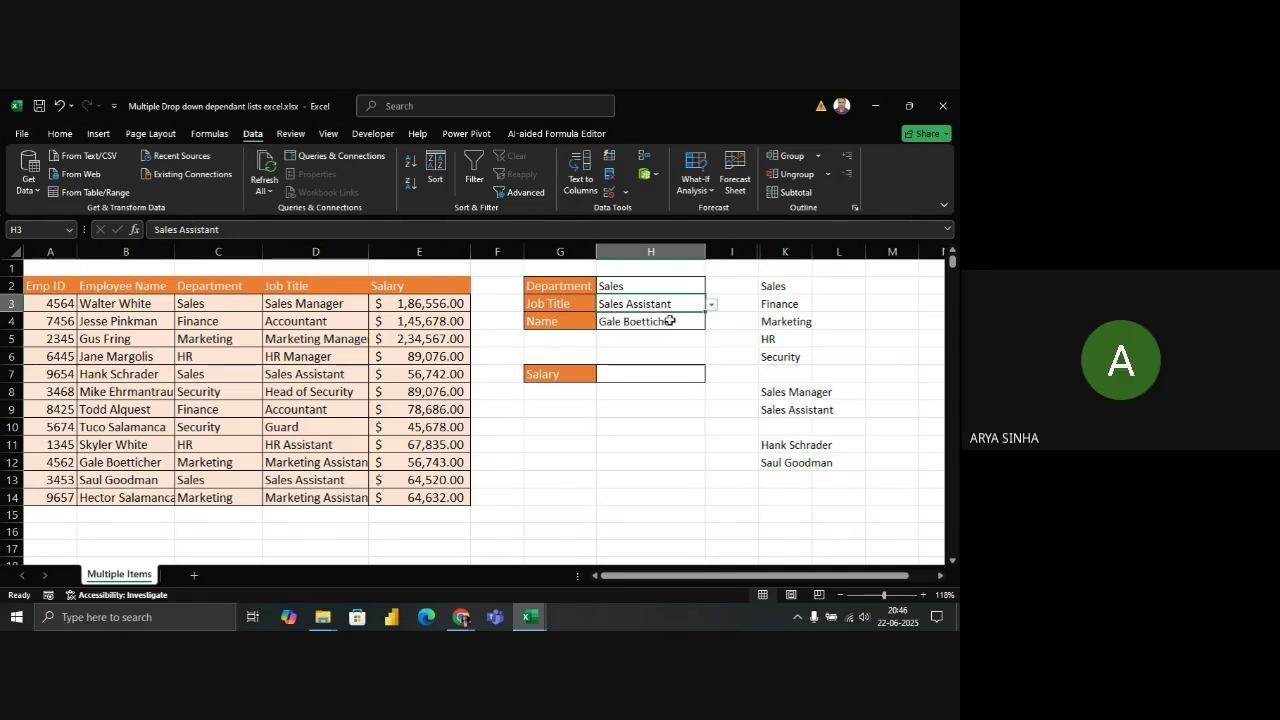
{"action": "left_click", "coordinate": [679, 324]}
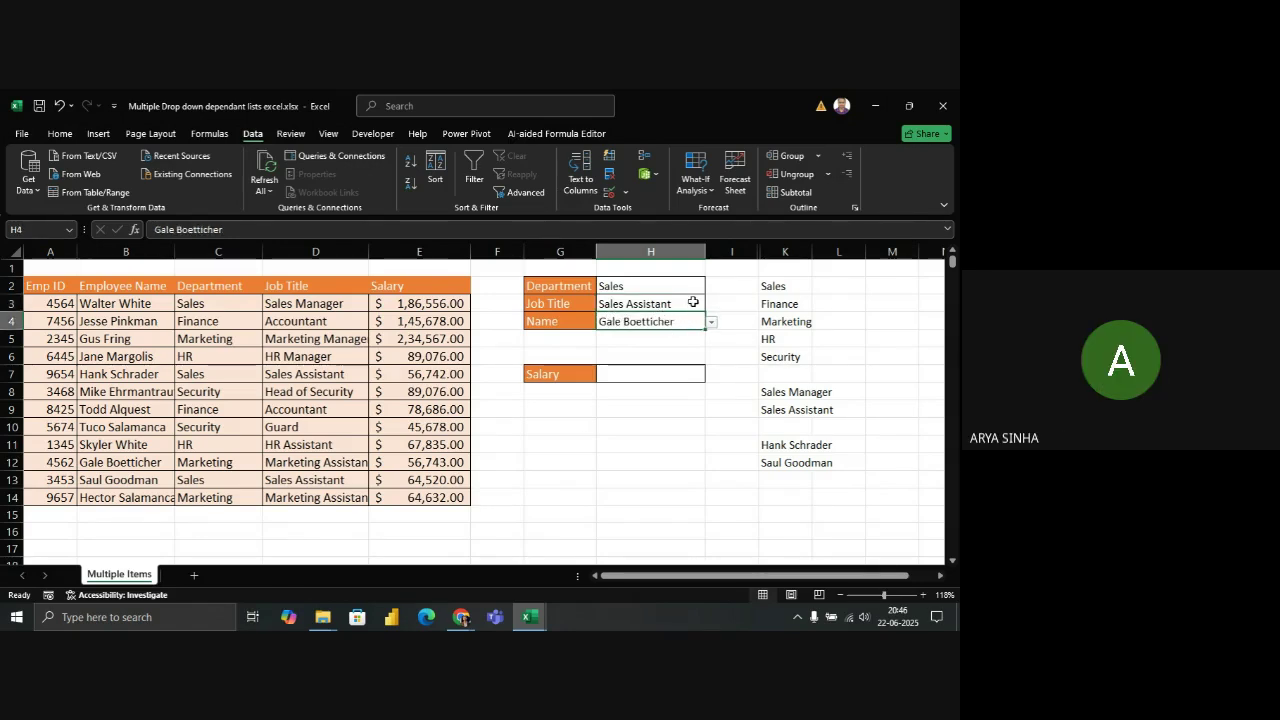
{"action": "left_click", "coordinate": [693, 305]}
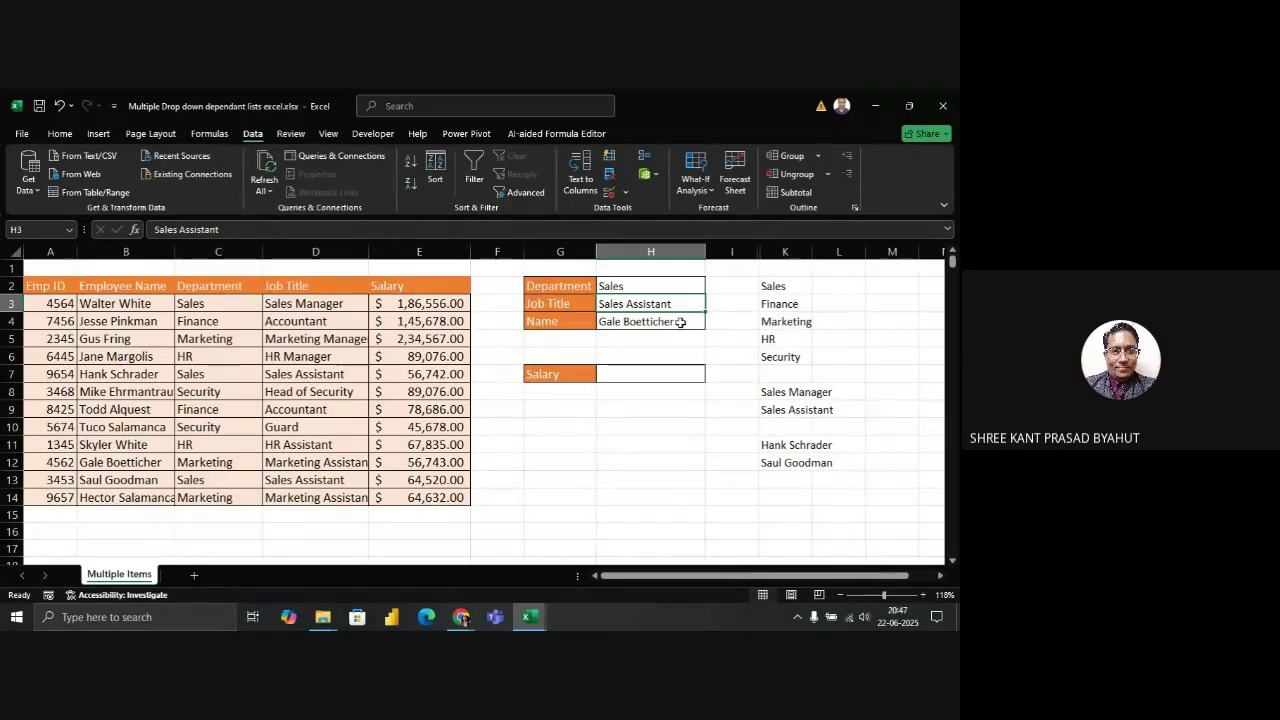
{"action": "left_click", "coordinate": [689, 318]}
{"action": "left_click", "coordinate": [698, 301]}
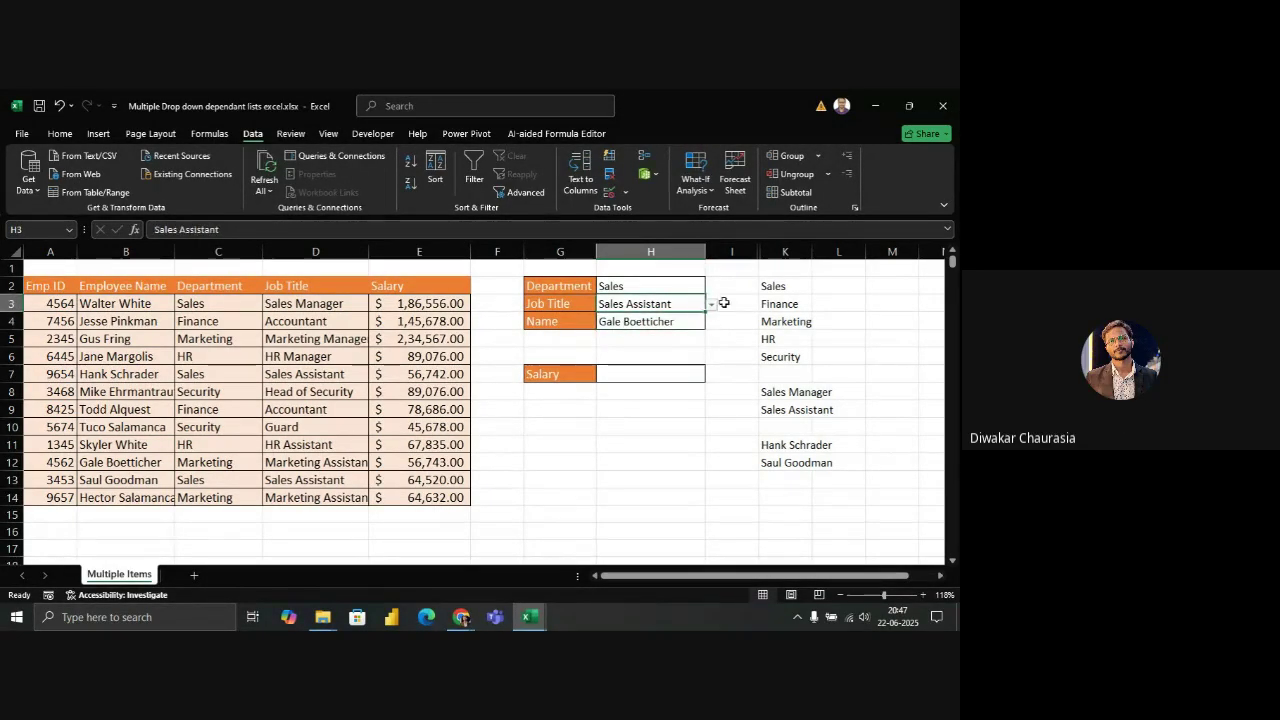
{"action": "left_click", "coordinate": [726, 302]}
{"action": "left_click", "coordinate": [657, 321]}
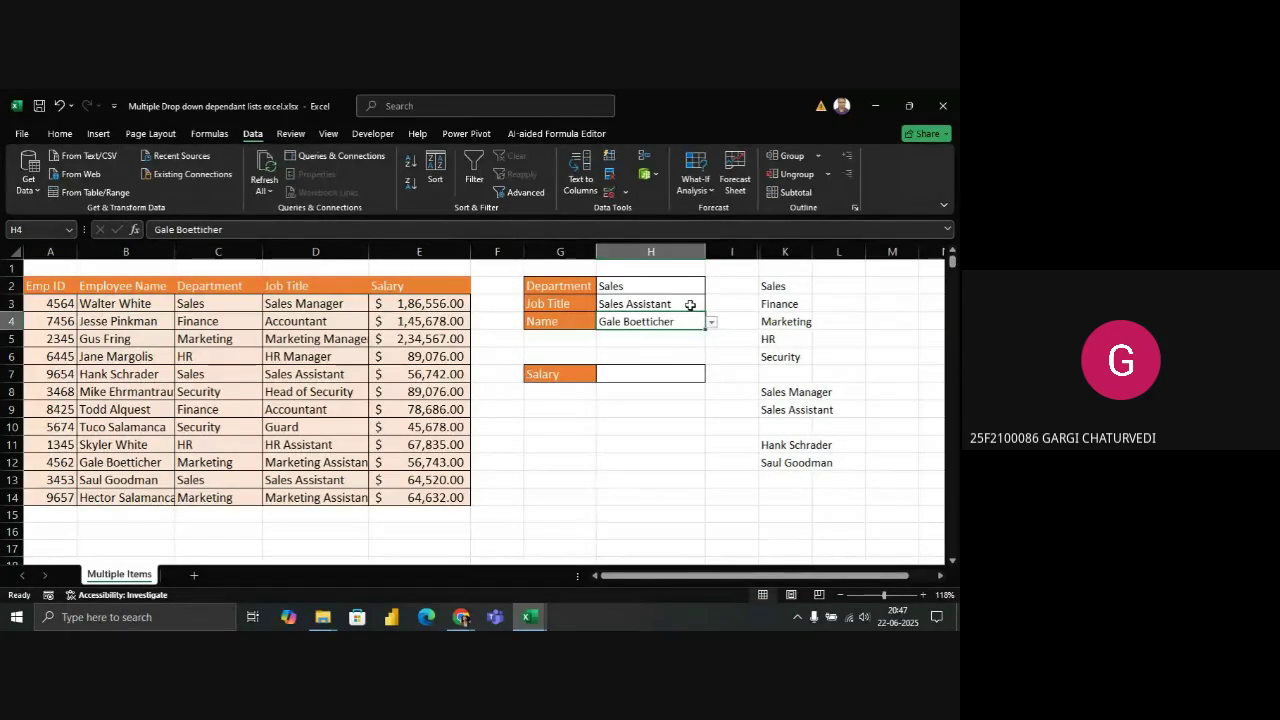
{"action": "left_click", "coordinate": [690, 304]}
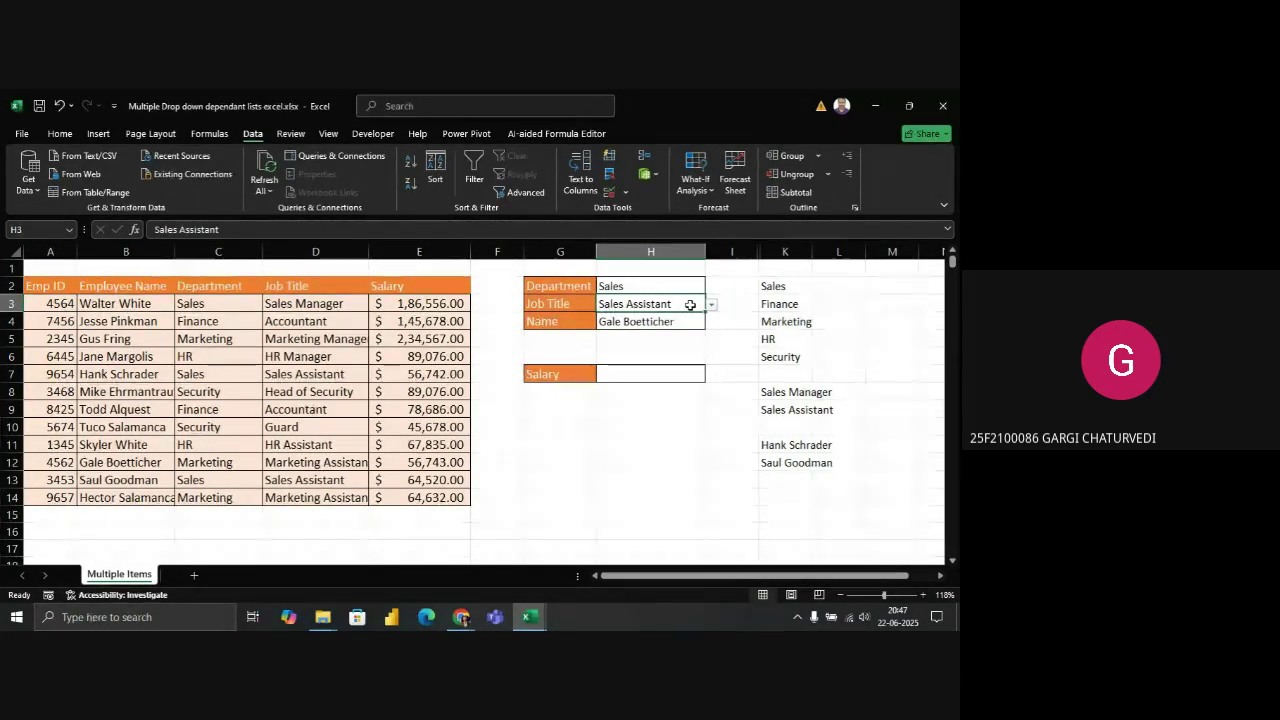
Choose the first Sales Assistant's name from the Name drop-down in H4
{"action": "left_click", "coordinate": [690, 318]}
{"action": "left_click", "coordinate": [711, 321]}
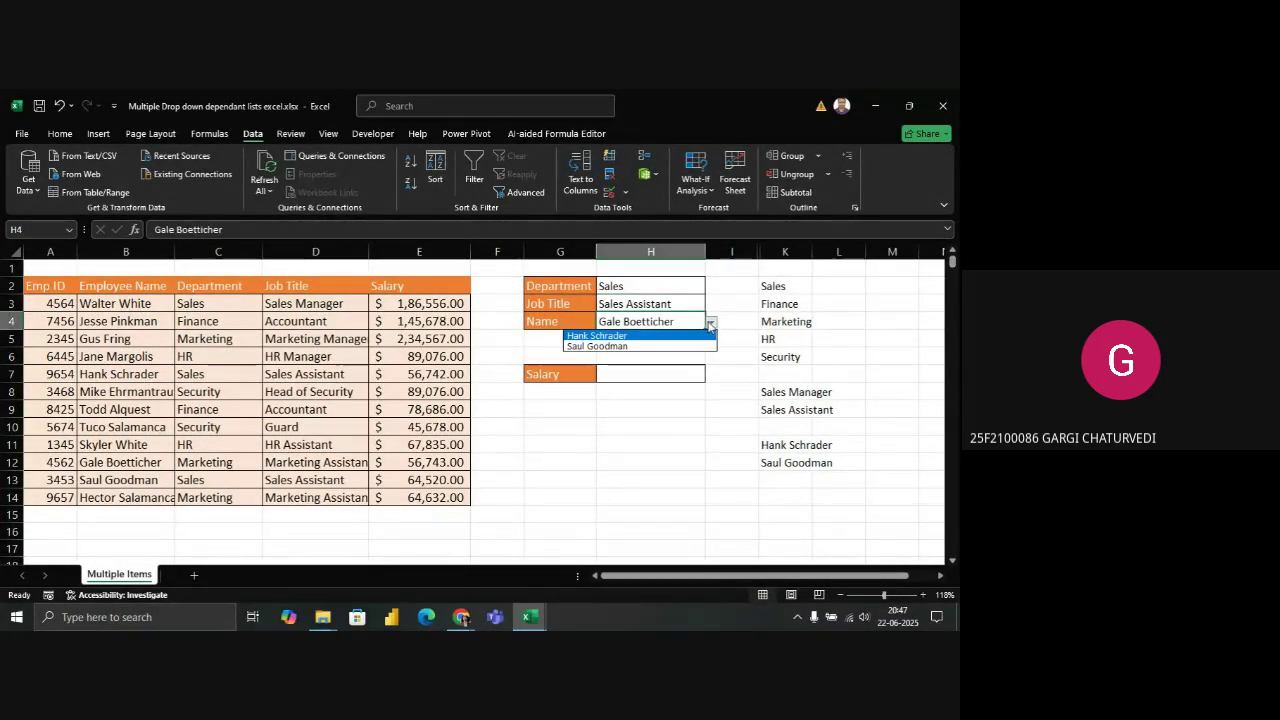
{"action": "left_click", "coordinate": [685, 336]}
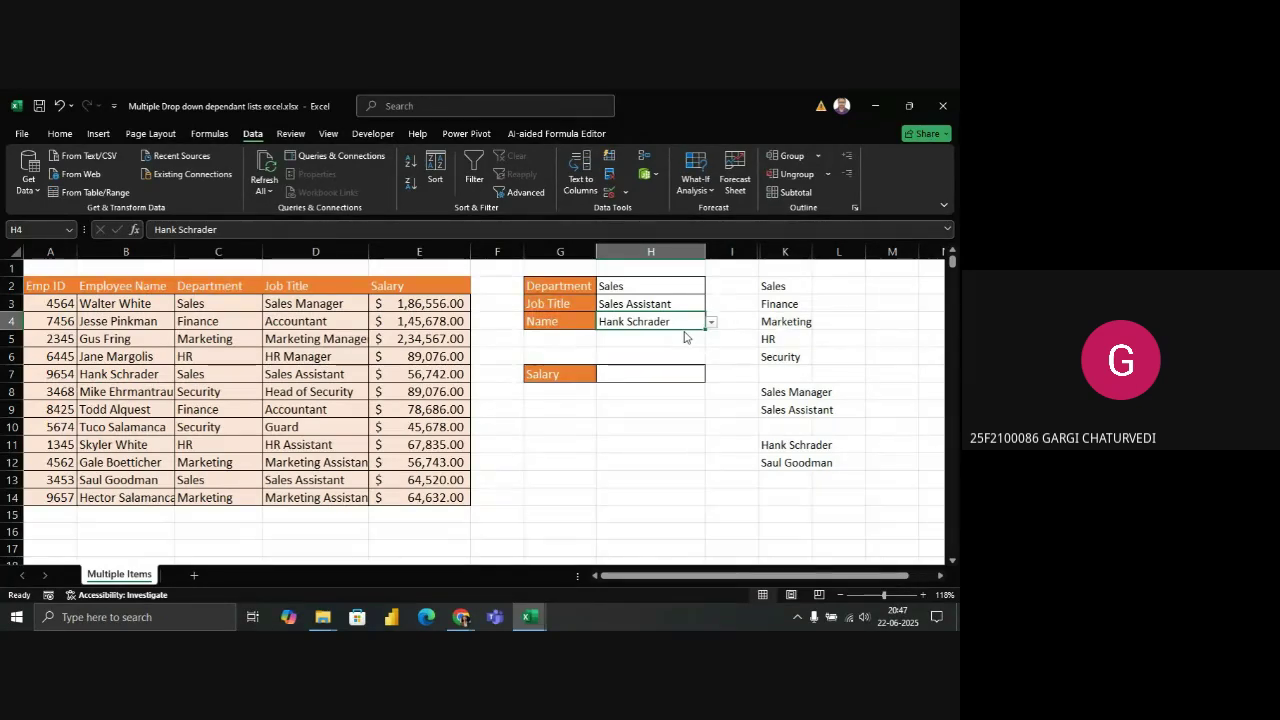
{"action": "left_click", "coordinate": [733, 286]}
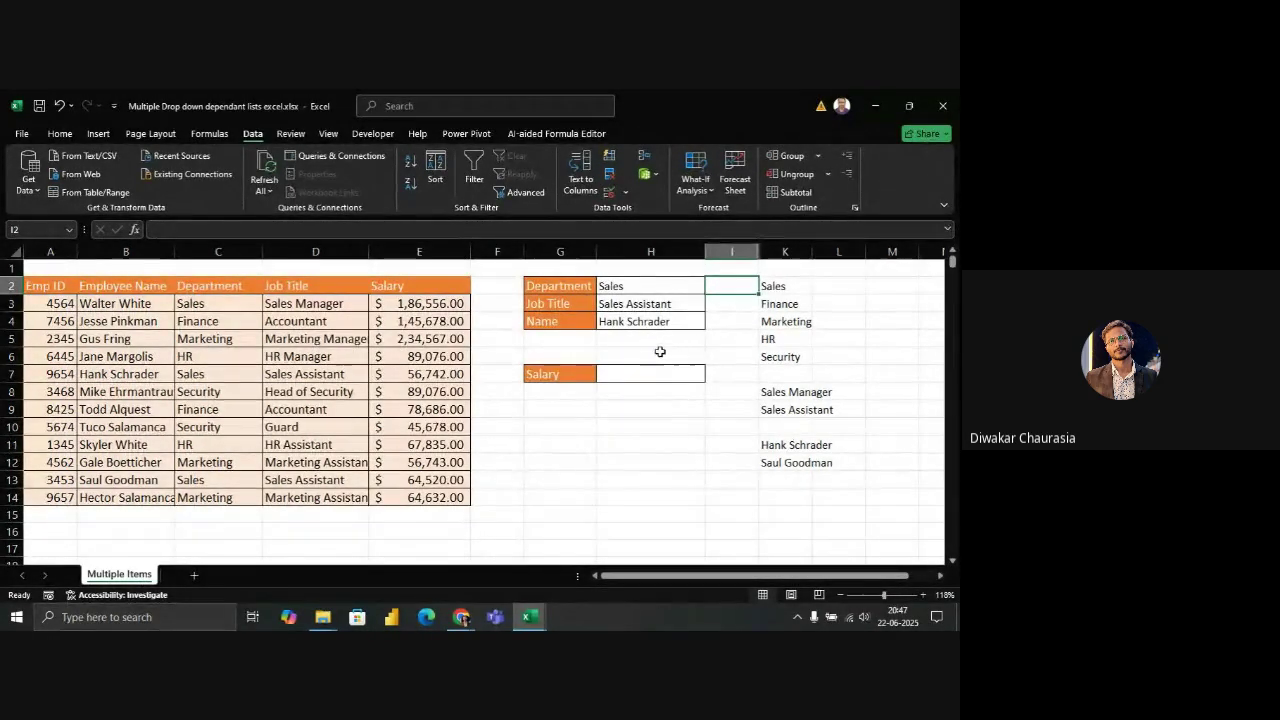
{"action": "left_click", "coordinate": [640, 326]}
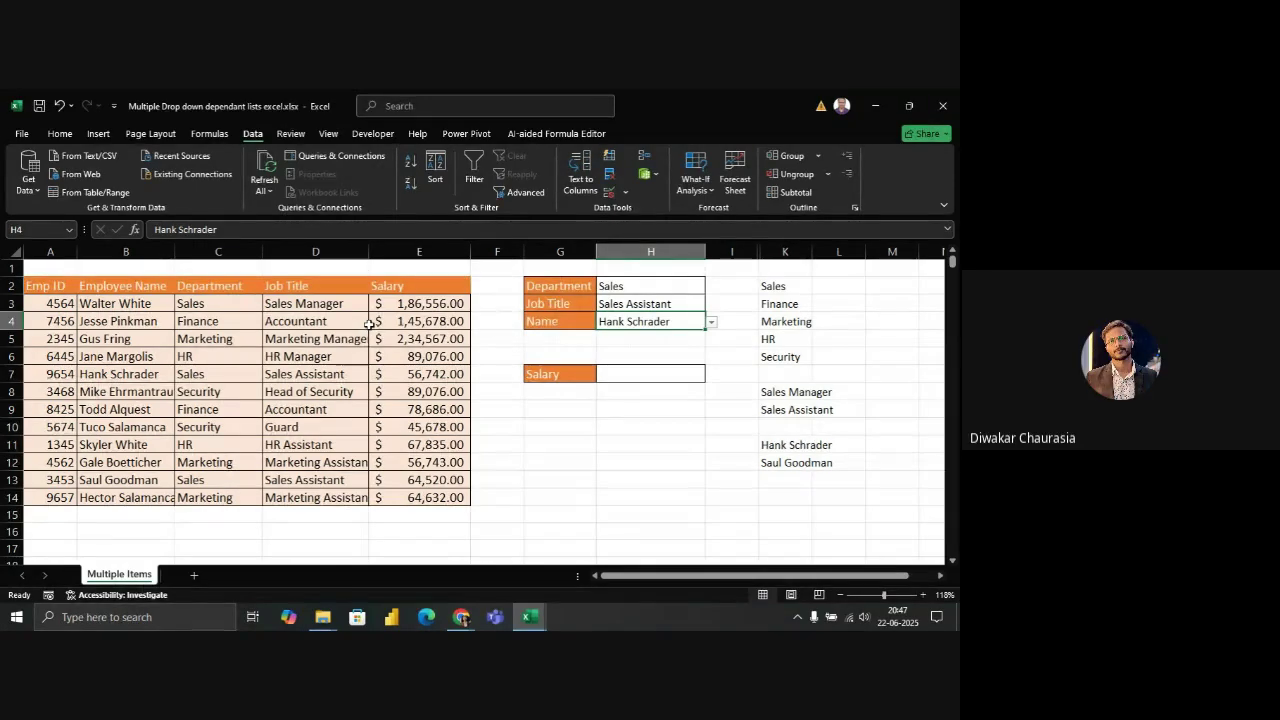
{"action": "left_click", "coordinate": [676, 300]}
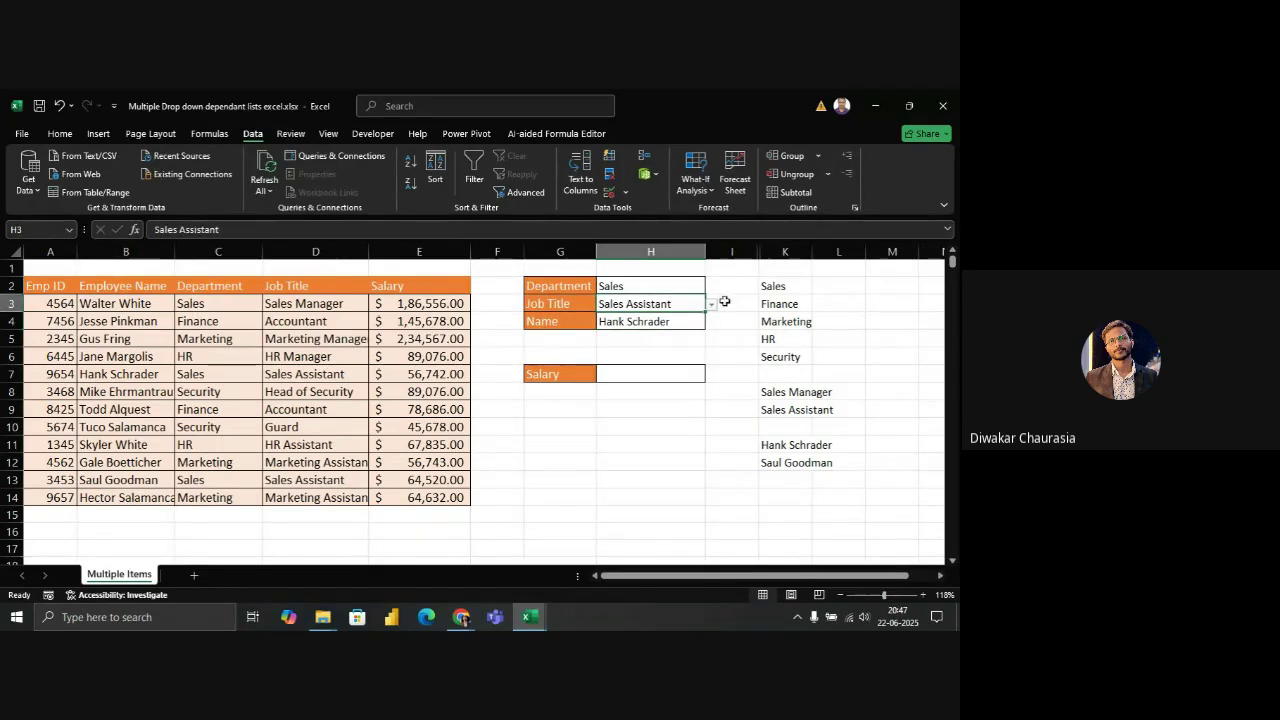
{"action": "left_click", "coordinate": [731, 303]}
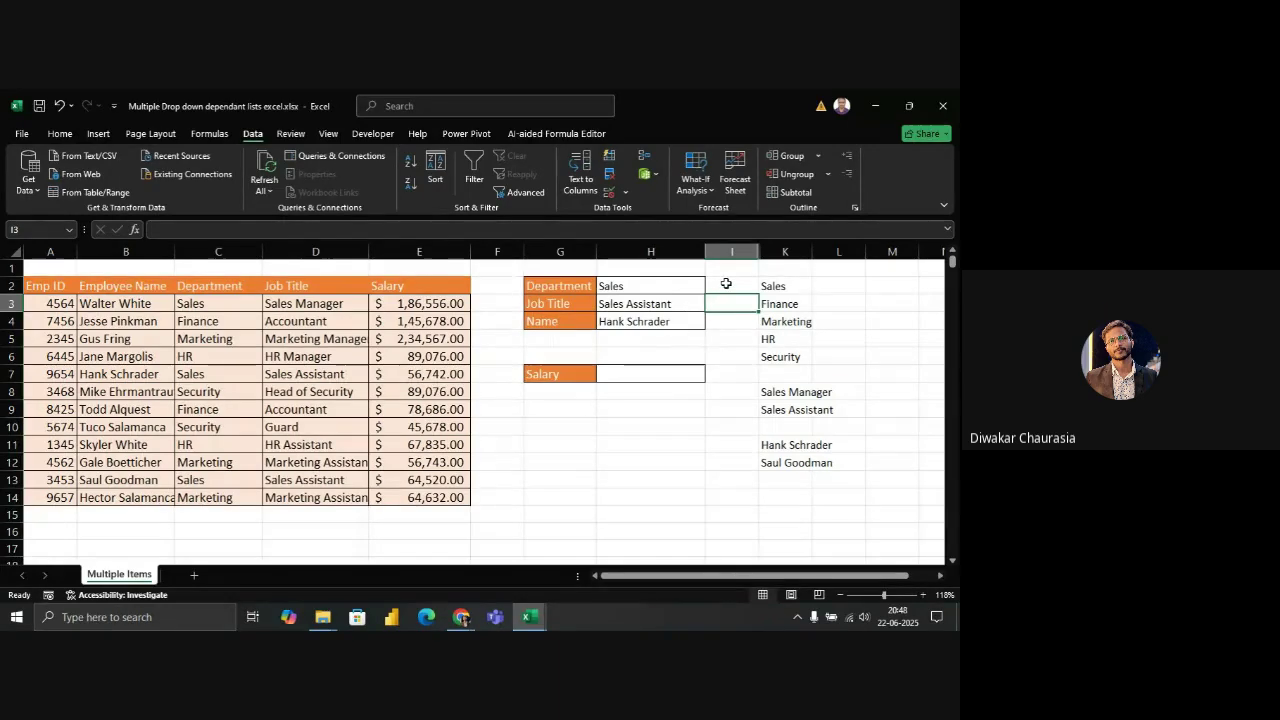
{"action": "left_click_drag", "start_coordinate": [726, 284], "coordinate": [790, 321]}
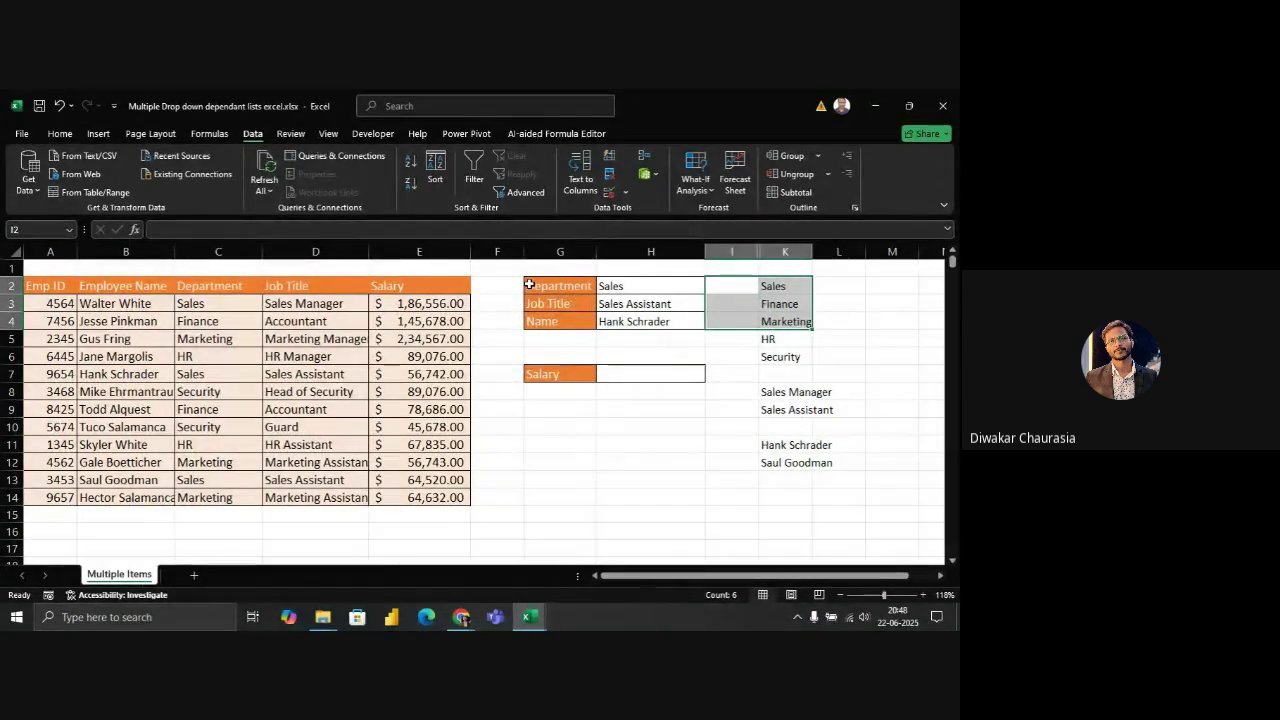
{"action": "left_click_drag", "start_coordinate": [545, 285], "coordinate": [695, 317]}
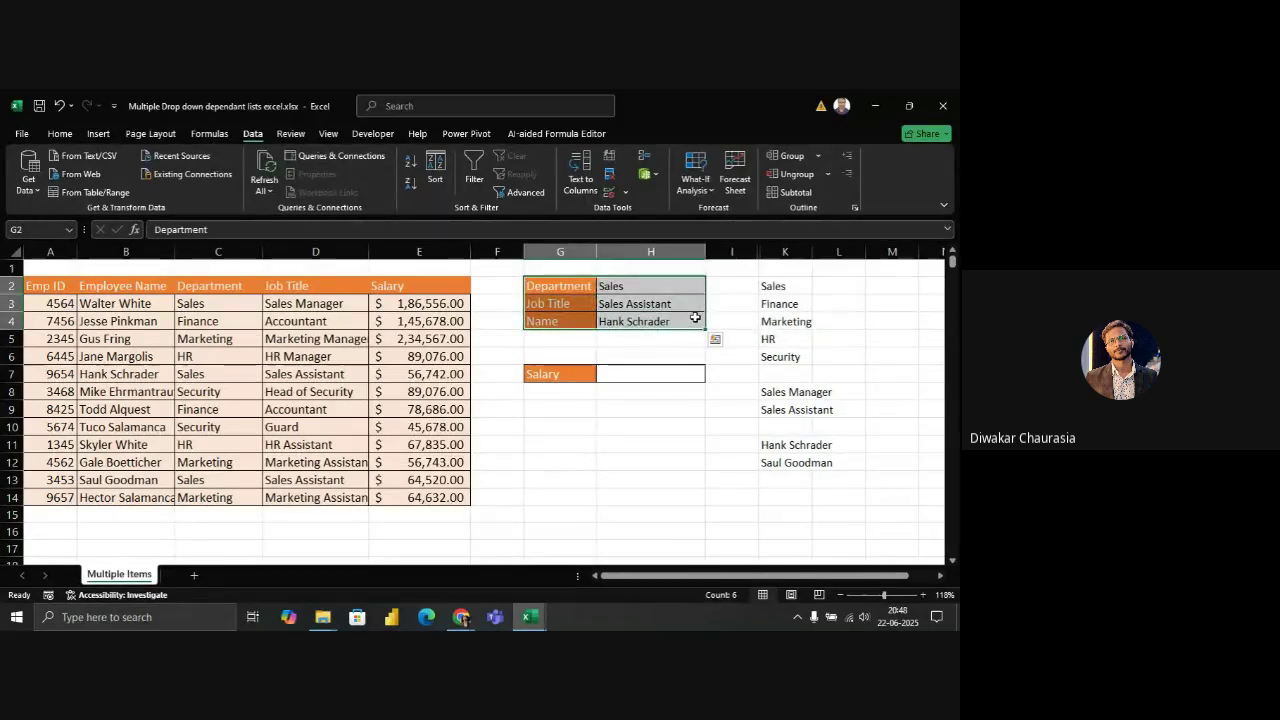
{"action": "left_click", "coordinate": [737, 285]}
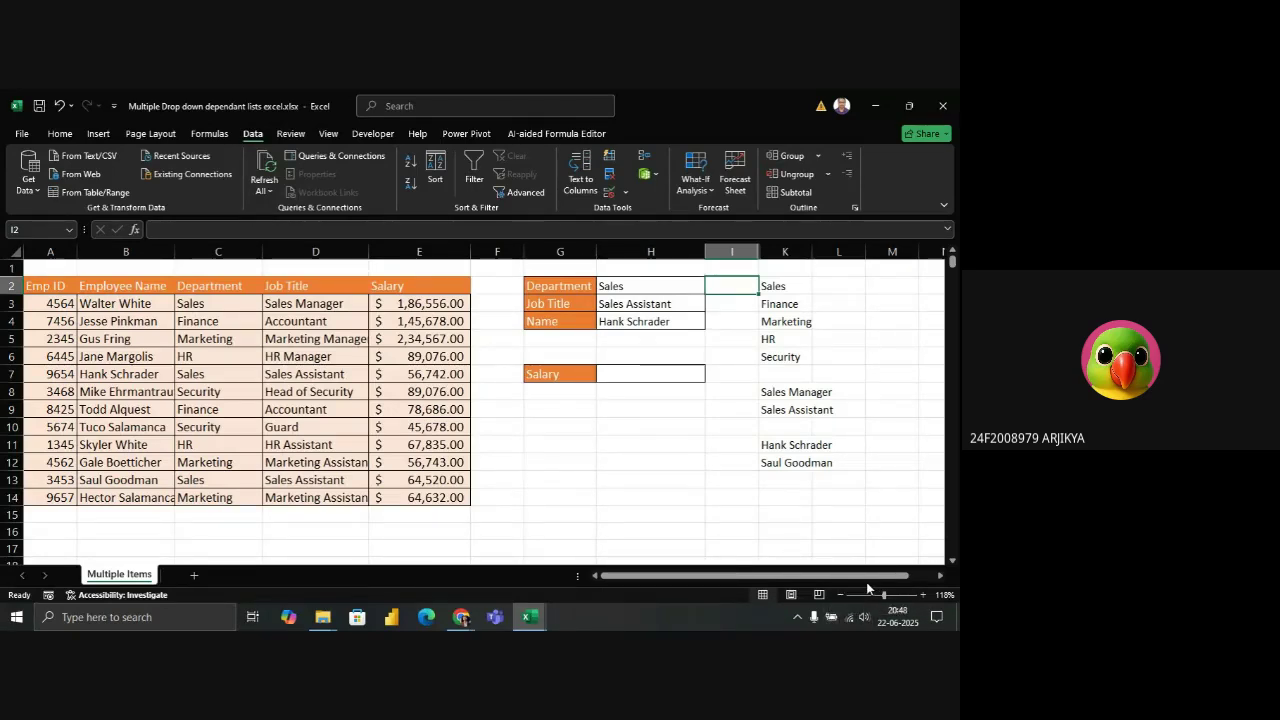
{"action": "left_click", "coordinate": [812, 619]}
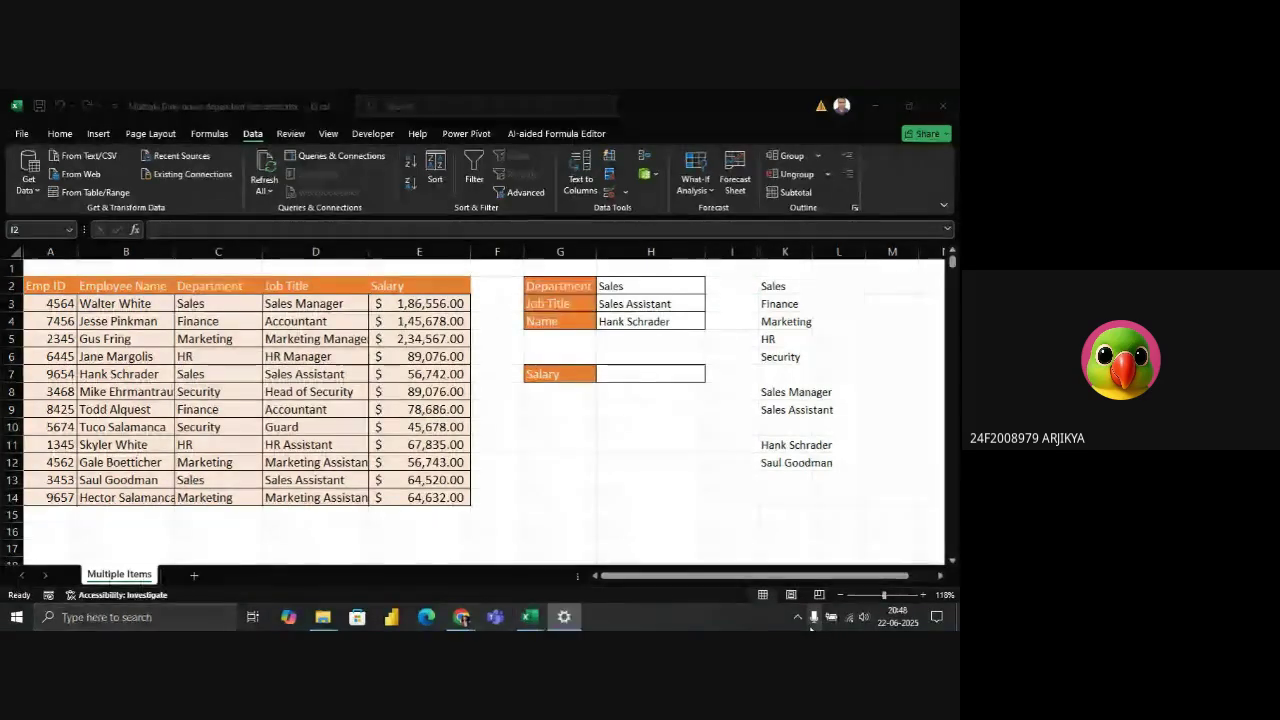
{"action": "left_click", "coordinate": [638, 459]}
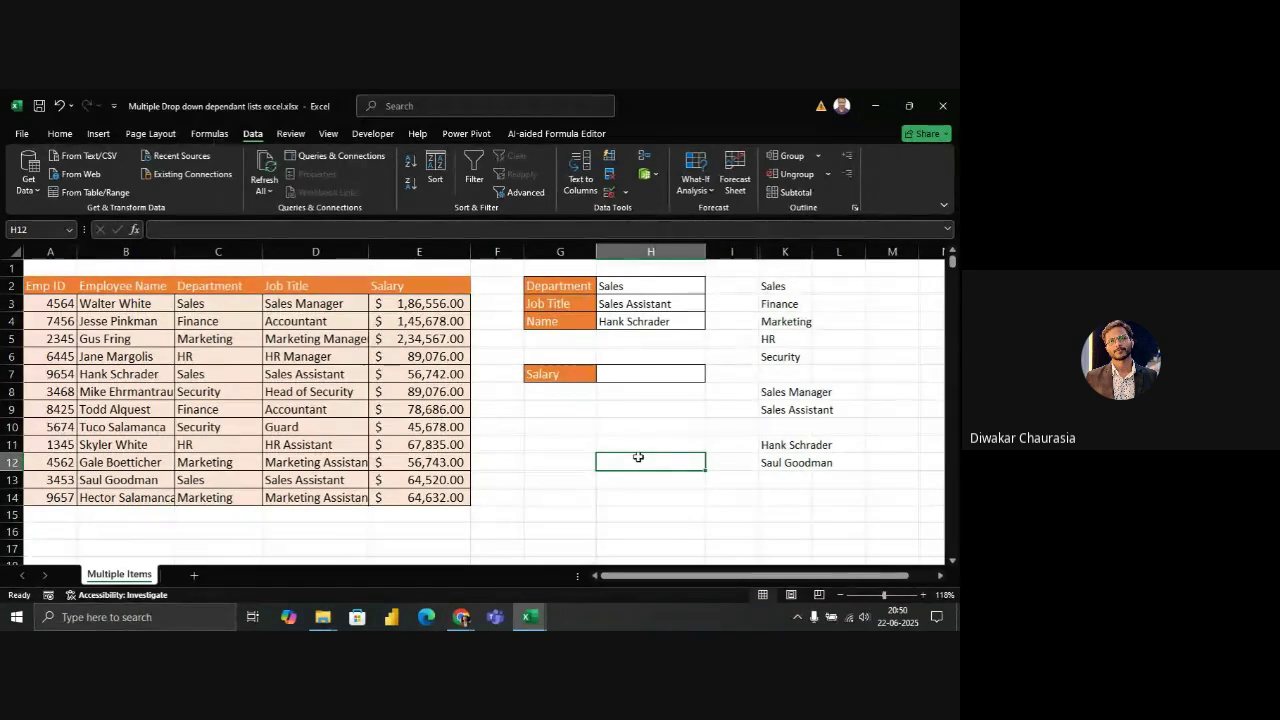
{"action": "left_click", "coordinate": [688, 378]}
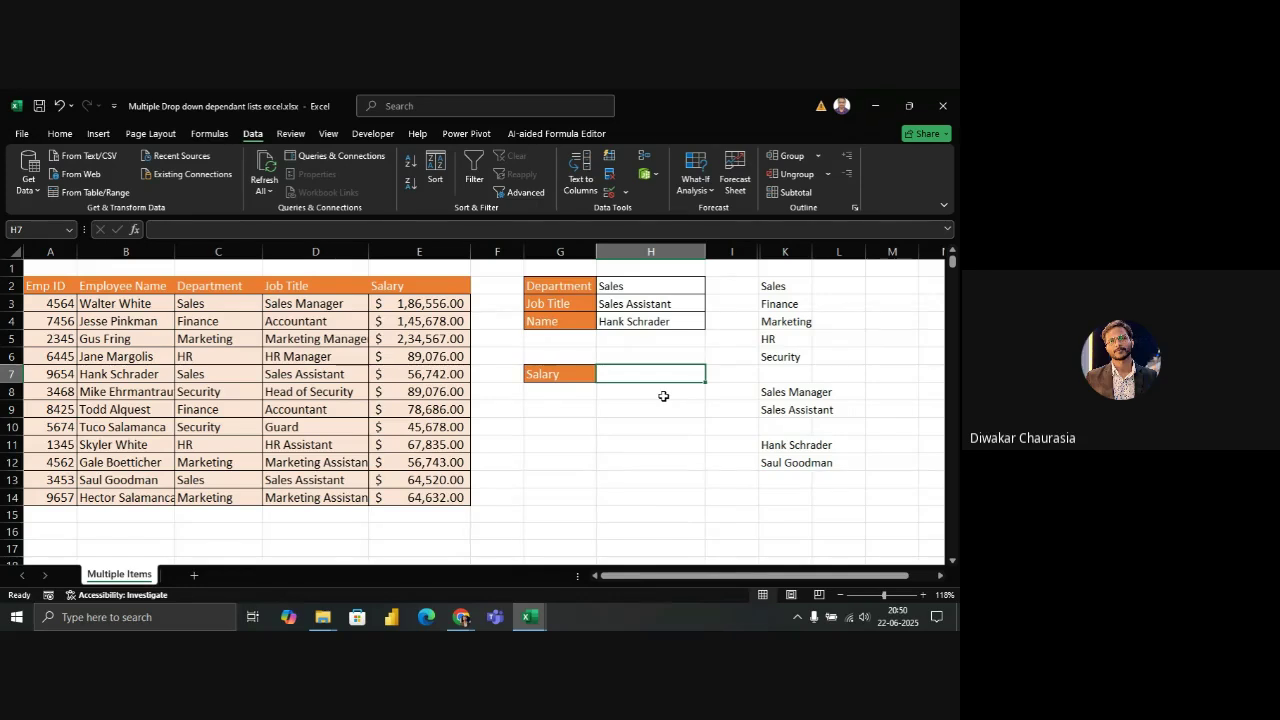
{"action": "left_click", "coordinate": [651, 287]}
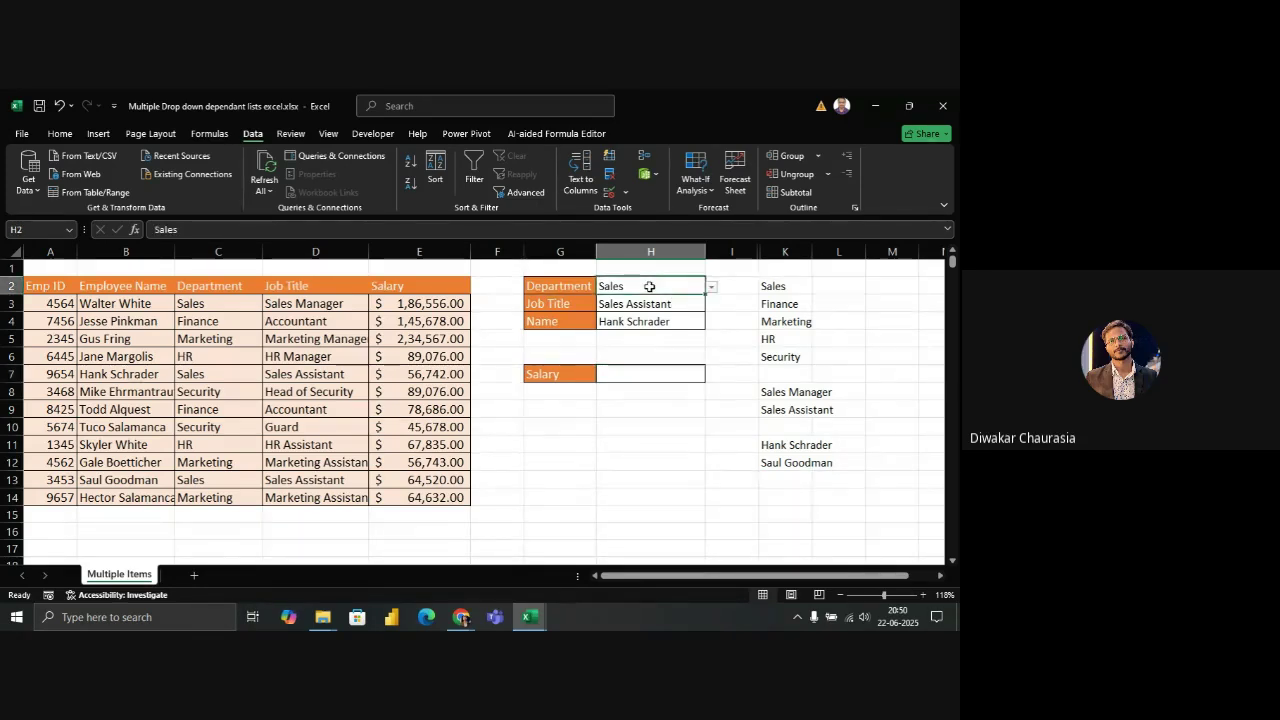
Set the Department in H2 to Marketing and check the options in the Job Title drop-down in H3
{"action": "left_click", "coordinate": [712, 288]}
{"action": "left_click", "coordinate": [620, 300]}
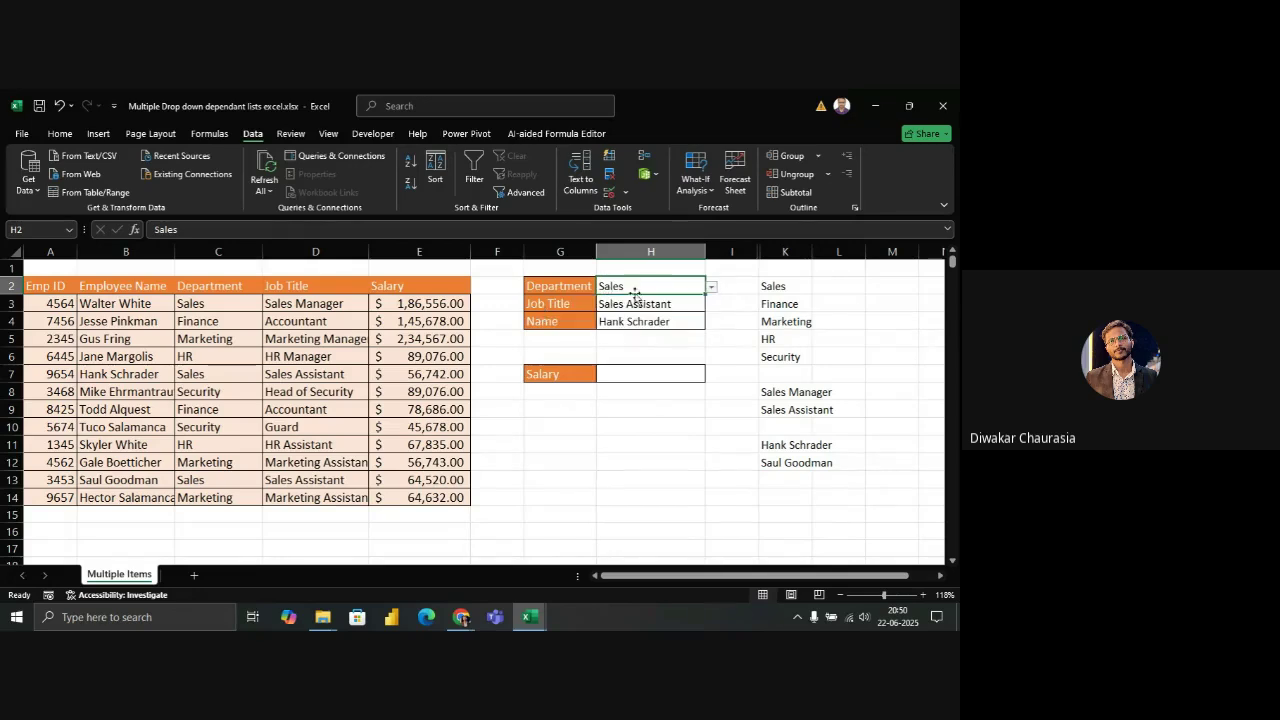
{"action": "left_click", "coordinate": [713, 288]}
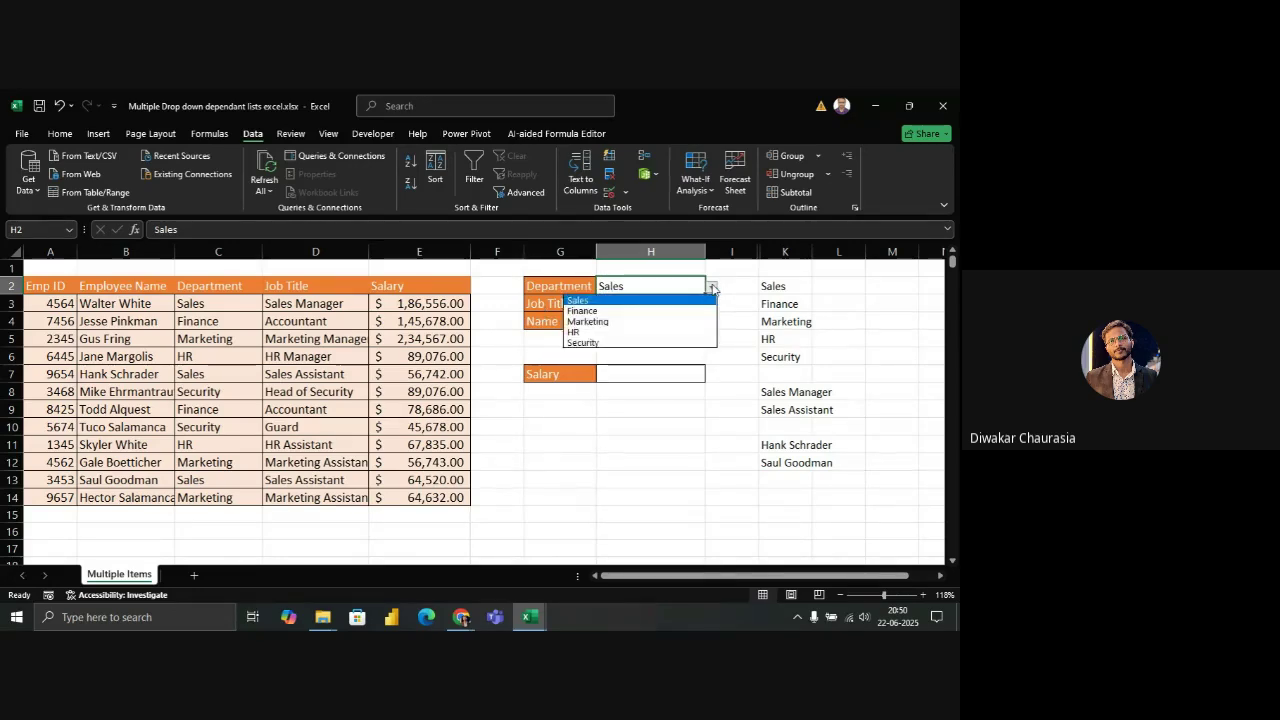
{"action": "left_click", "coordinate": [655, 321]}
{"action": "left_click", "coordinate": [677, 308]}
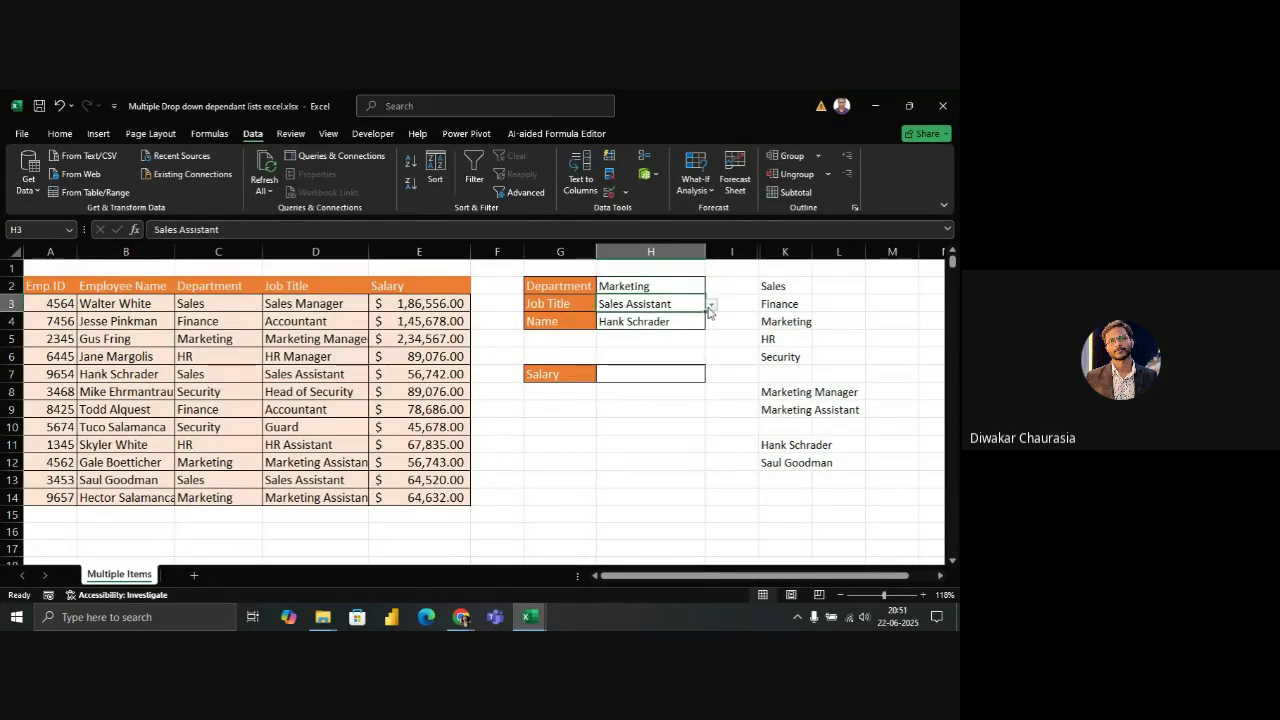
{"action": "left_click", "coordinate": [710, 305]}
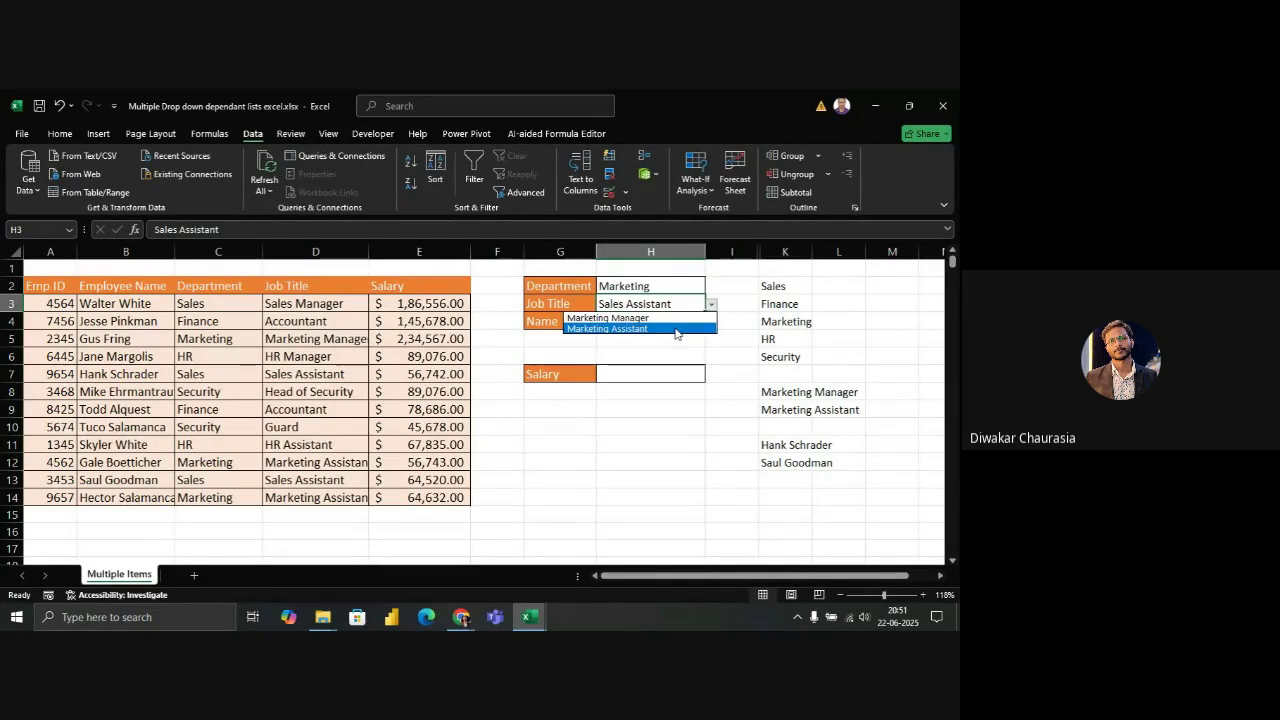
{"action": "left_click", "coordinate": [684, 281]}
Switch the Department in H2 first to Finance and finally to HR using its drop-down
{"action": "left_click", "coordinate": [684, 281]}
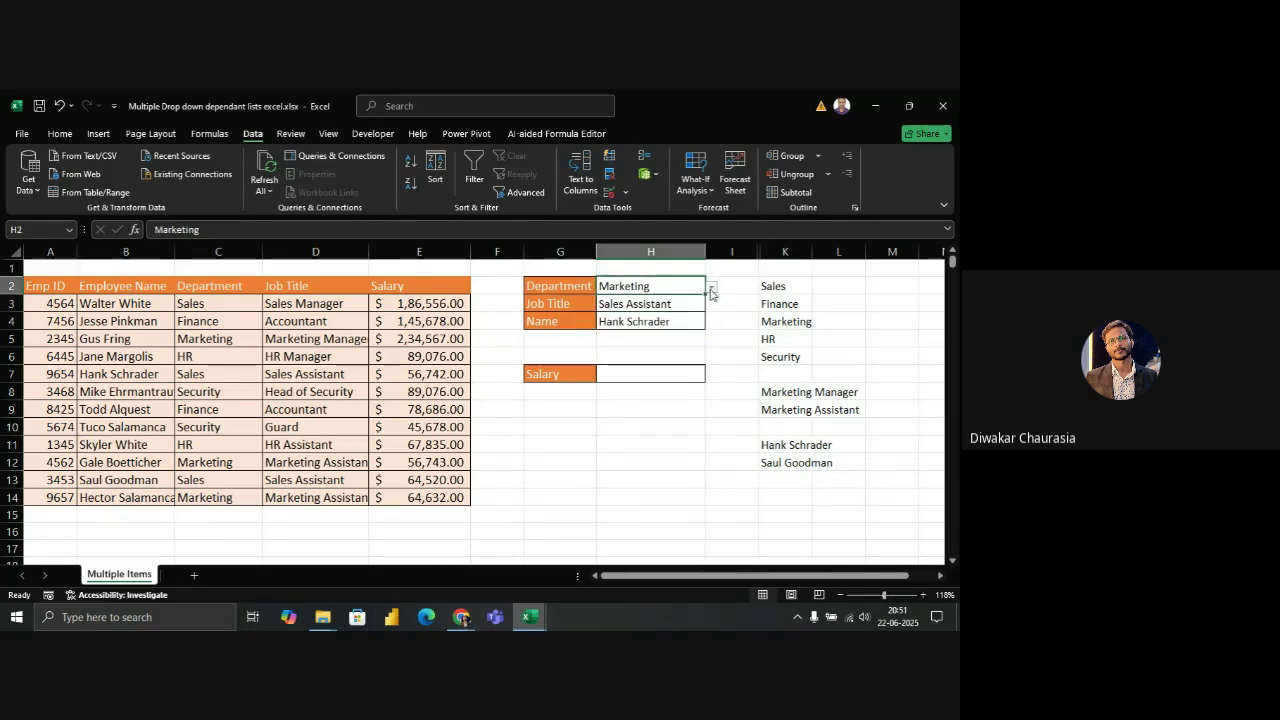
{"action": "left_click", "coordinate": [711, 289]}
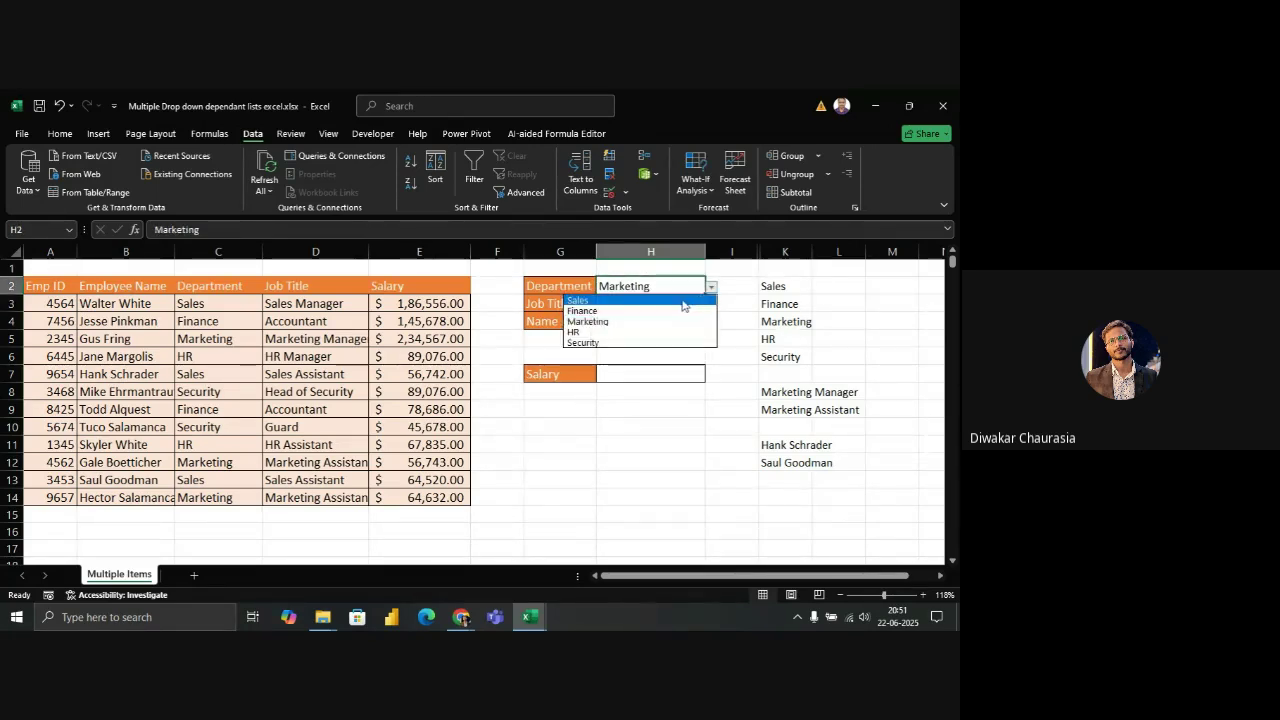
{"action": "left_click", "coordinate": [671, 312]}
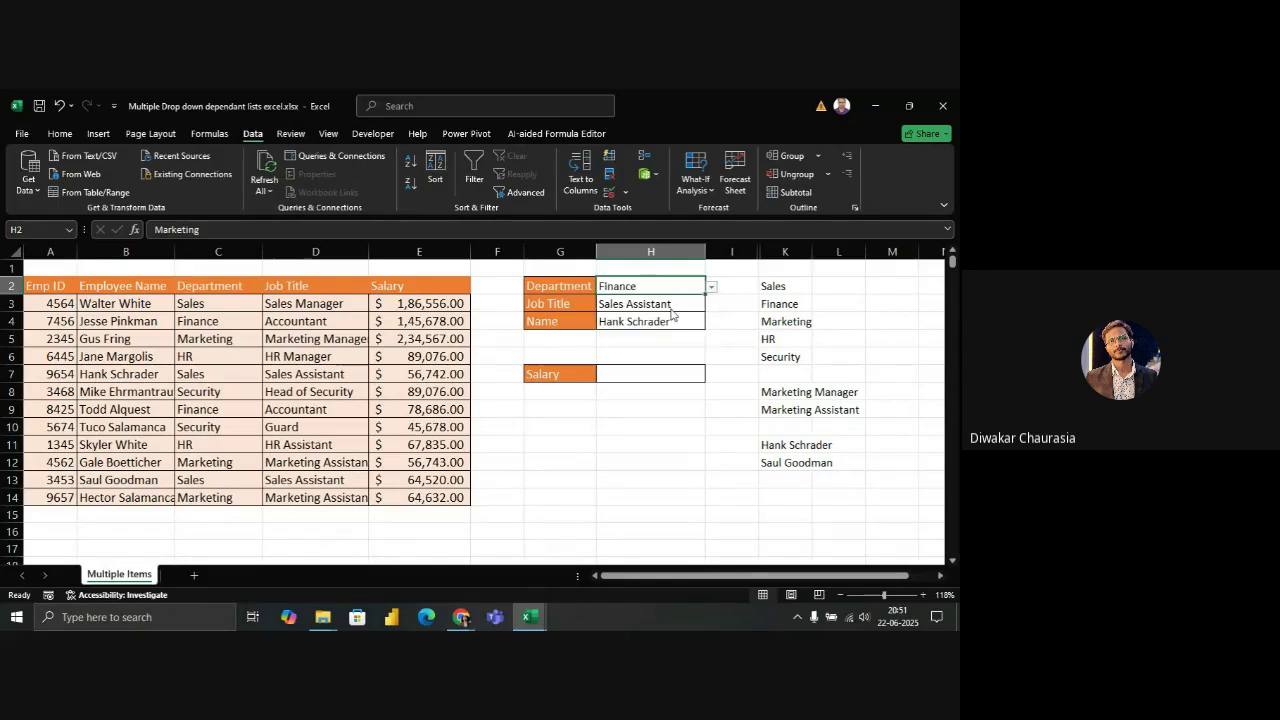
{"action": "left_click", "coordinate": [711, 287]}
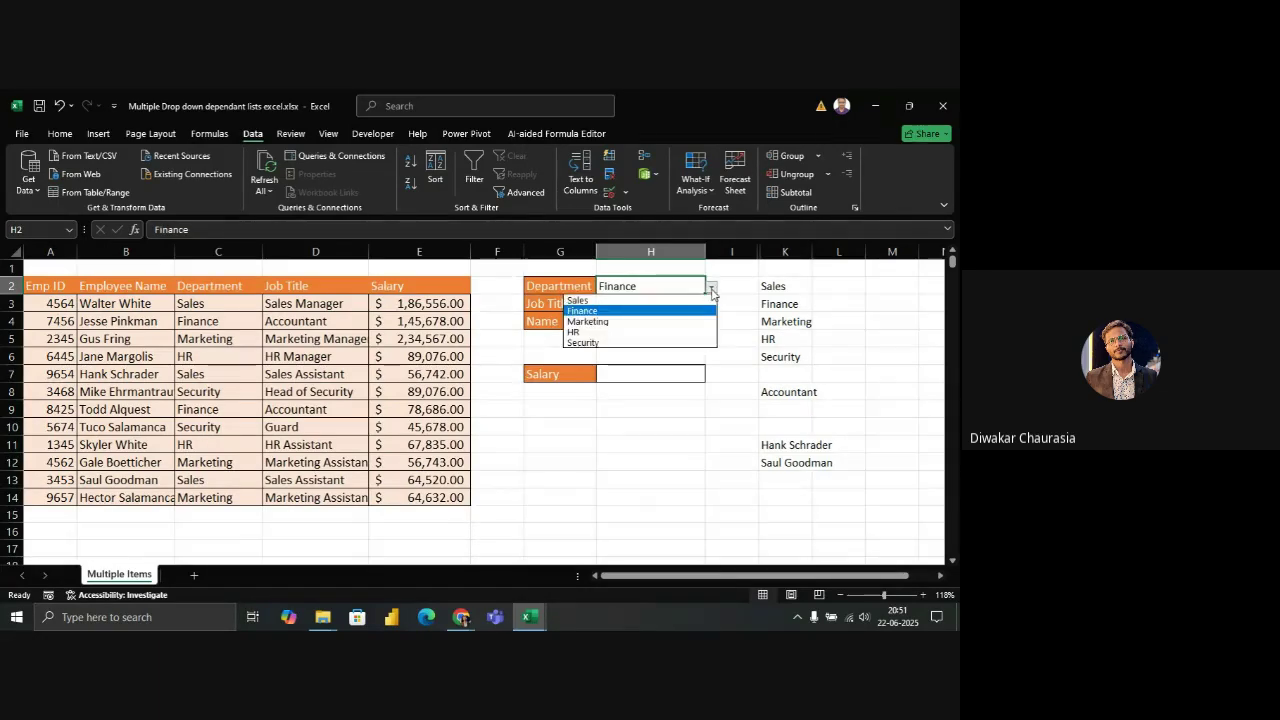
{"action": "left_click", "coordinate": [647, 332]}
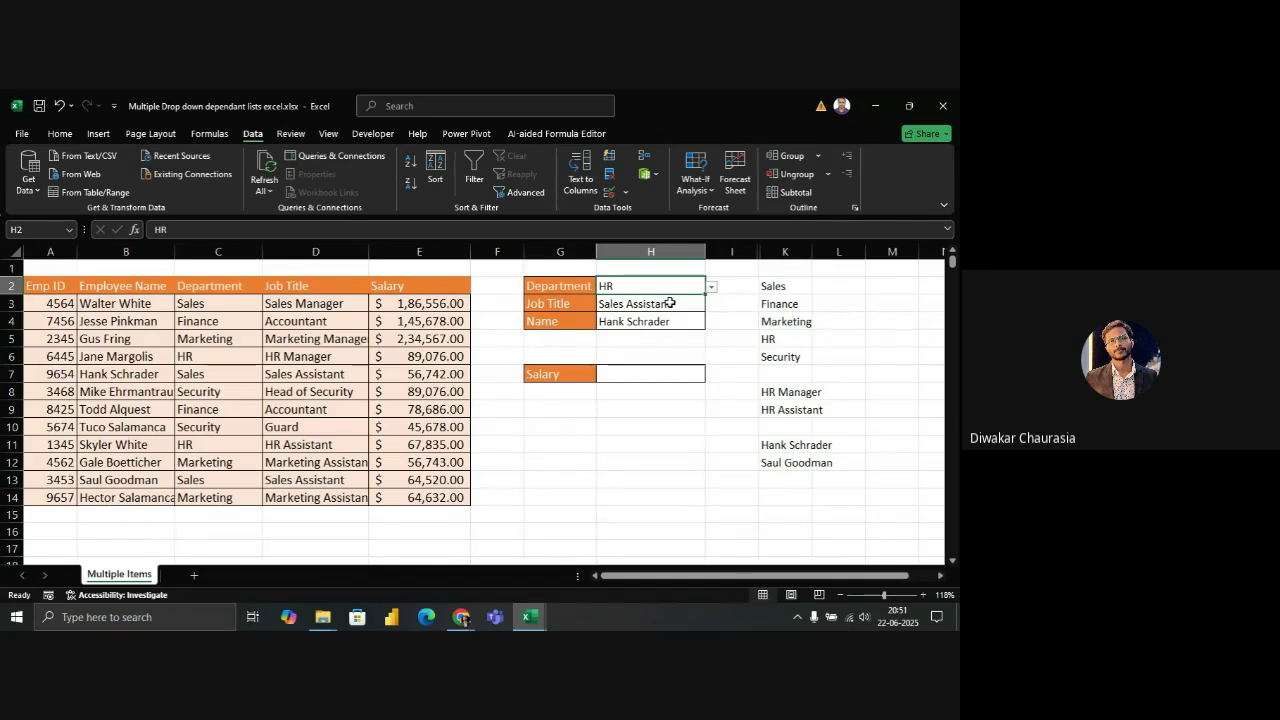
Set the Job Title in H3 to HR Assistant and check the options in the Name drop-down in H4
{"action": "left_click", "coordinate": [669, 303]}
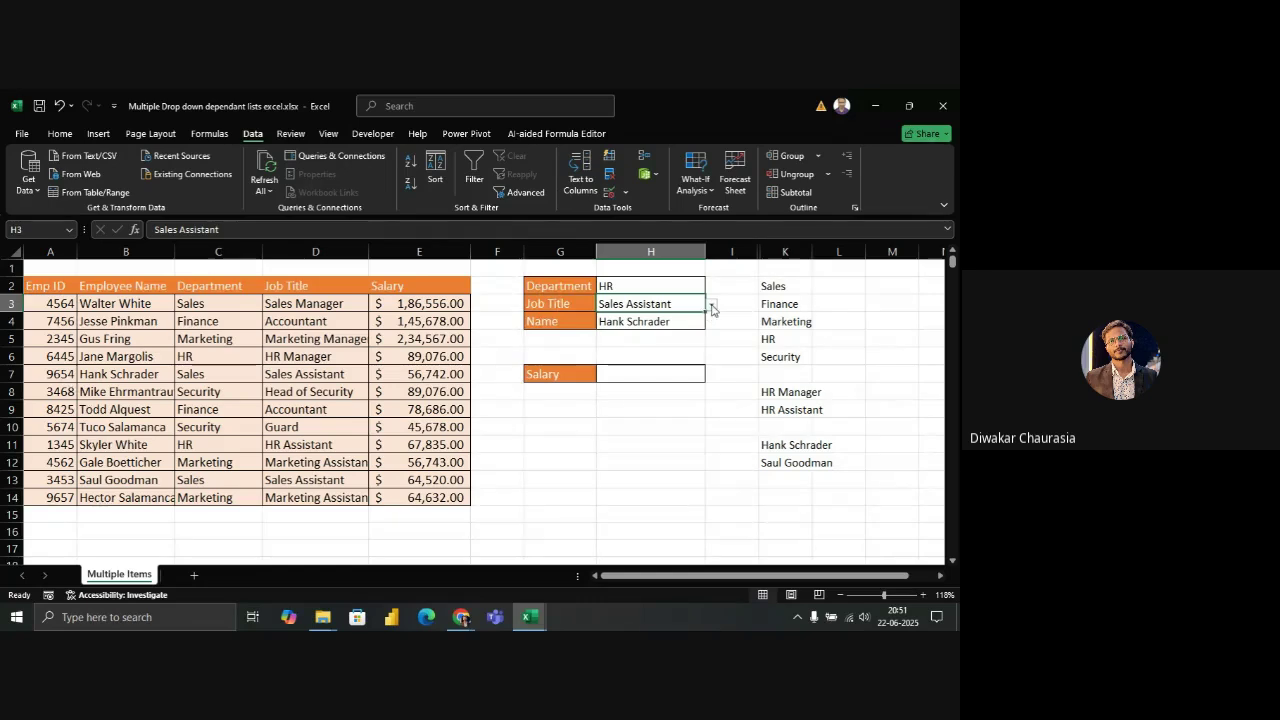
{"action": "left_click", "coordinate": [712, 309]}
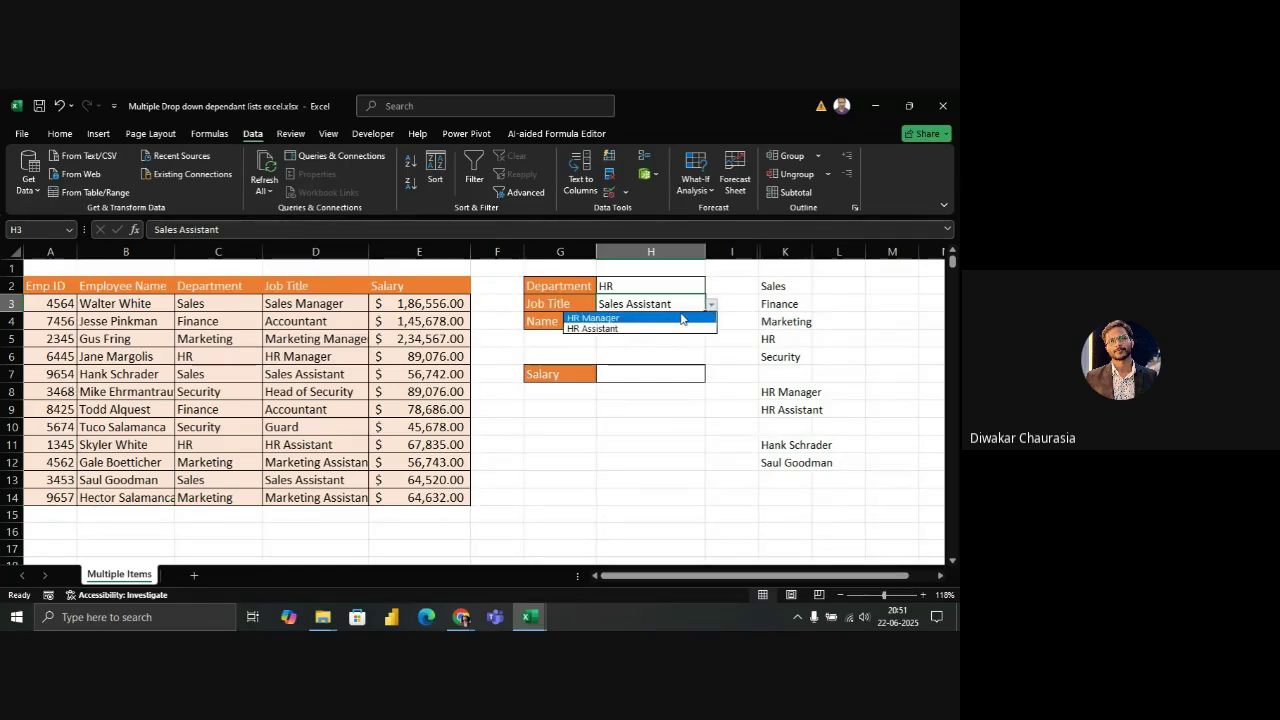
{"action": "left_click", "coordinate": [661, 329]}
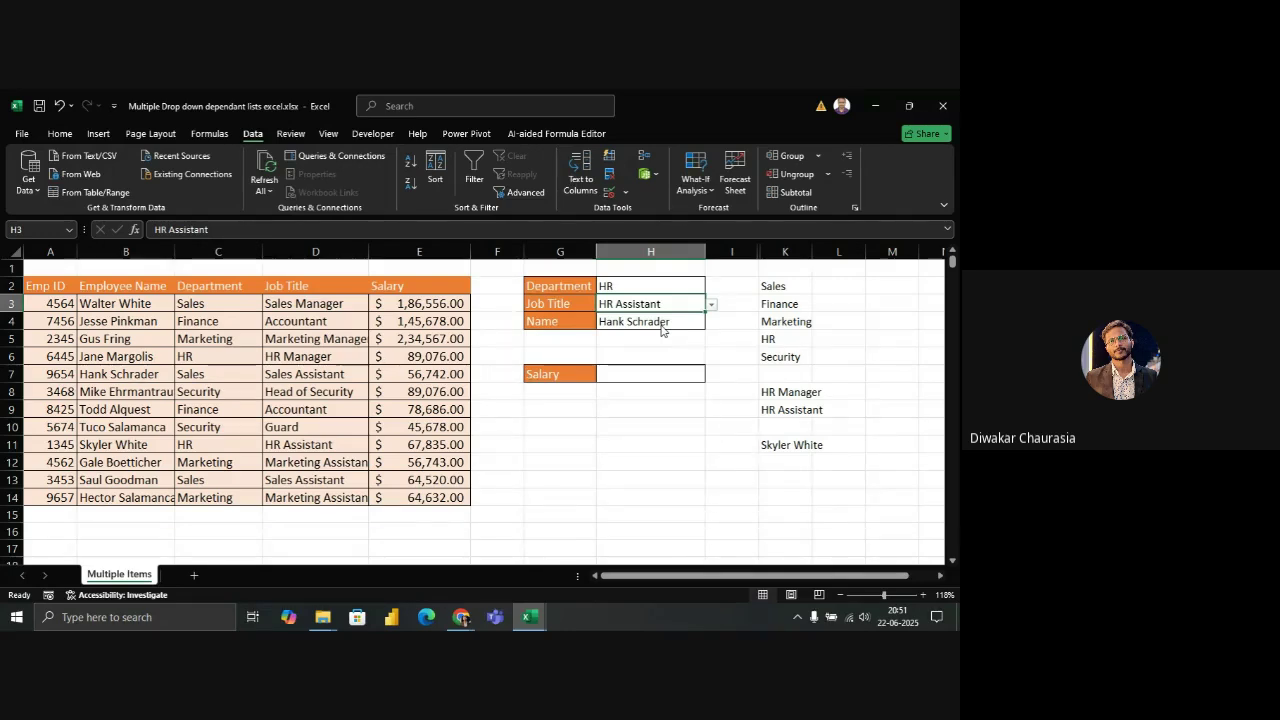
{"action": "left_click", "coordinate": [668, 322]}
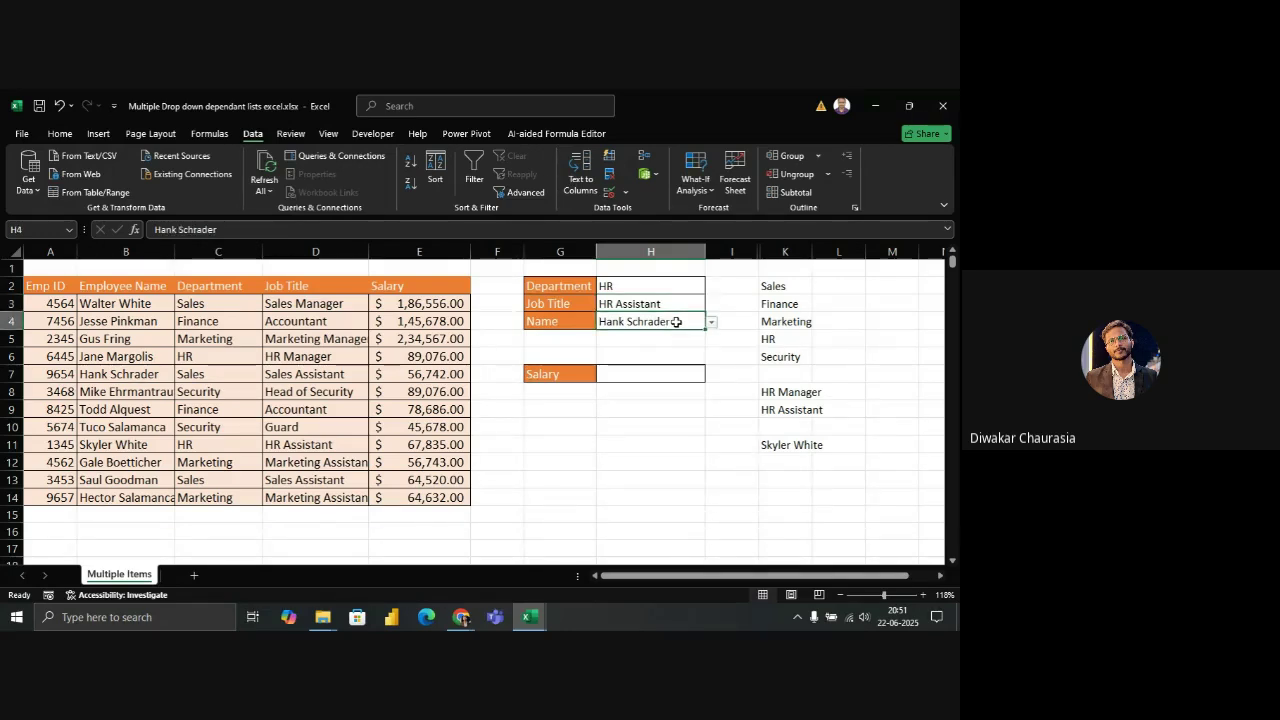
{"action": "left_click", "coordinate": [712, 323]}
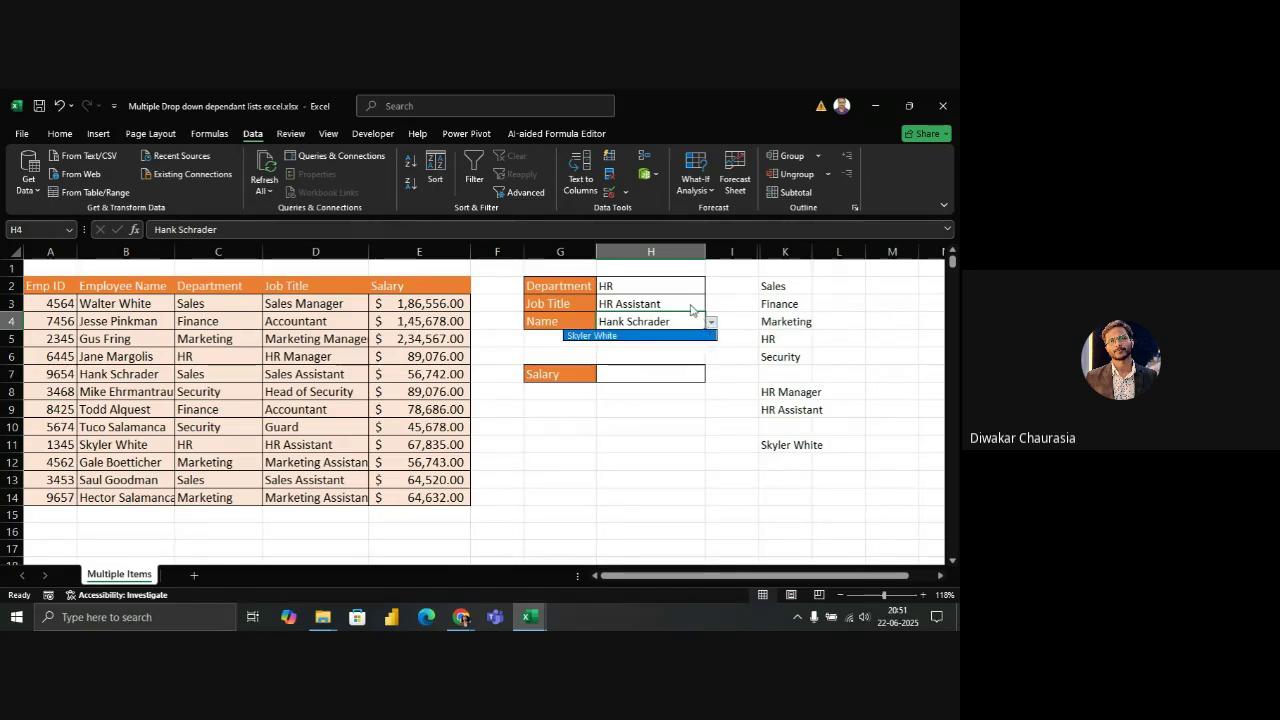
Set the Job Title in H3 to HR Manager using its drop-down
{"action": "left_click", "coordinate": [695, 304]}
{"action": "left_click", "coordinate": [692, 300]}
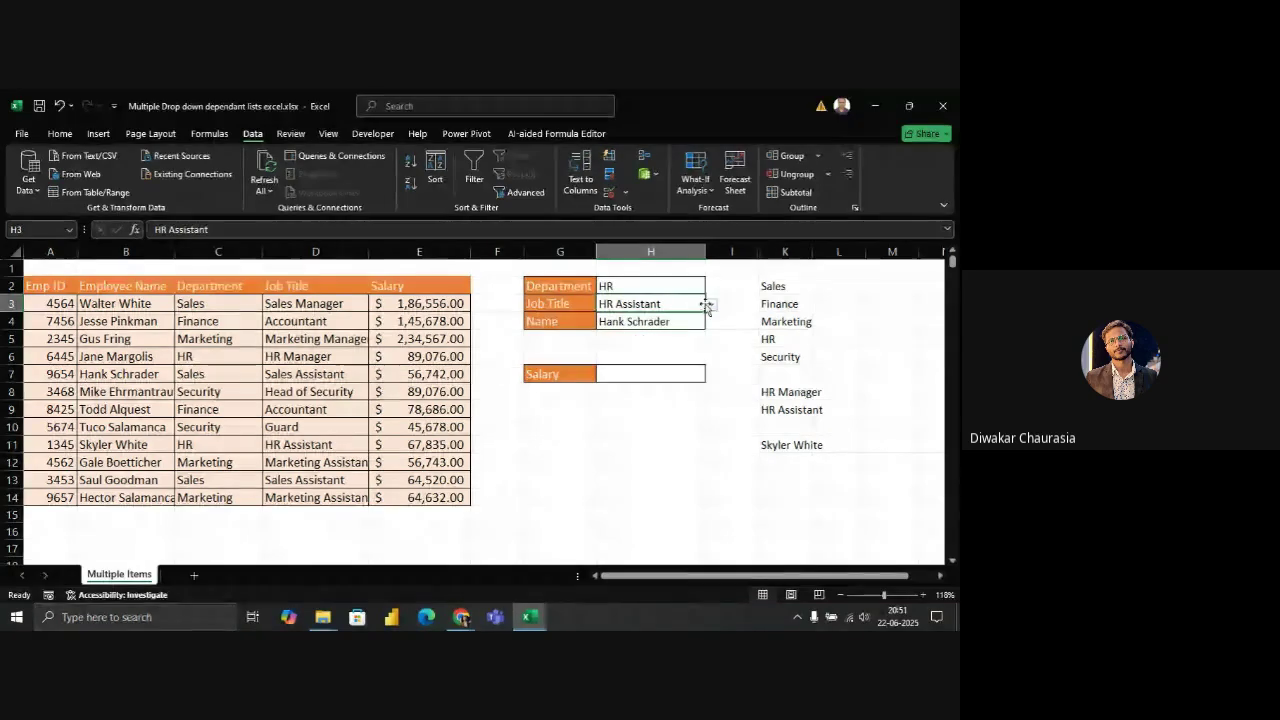
{"action": "left_click", "coordinate": [711, 306]}
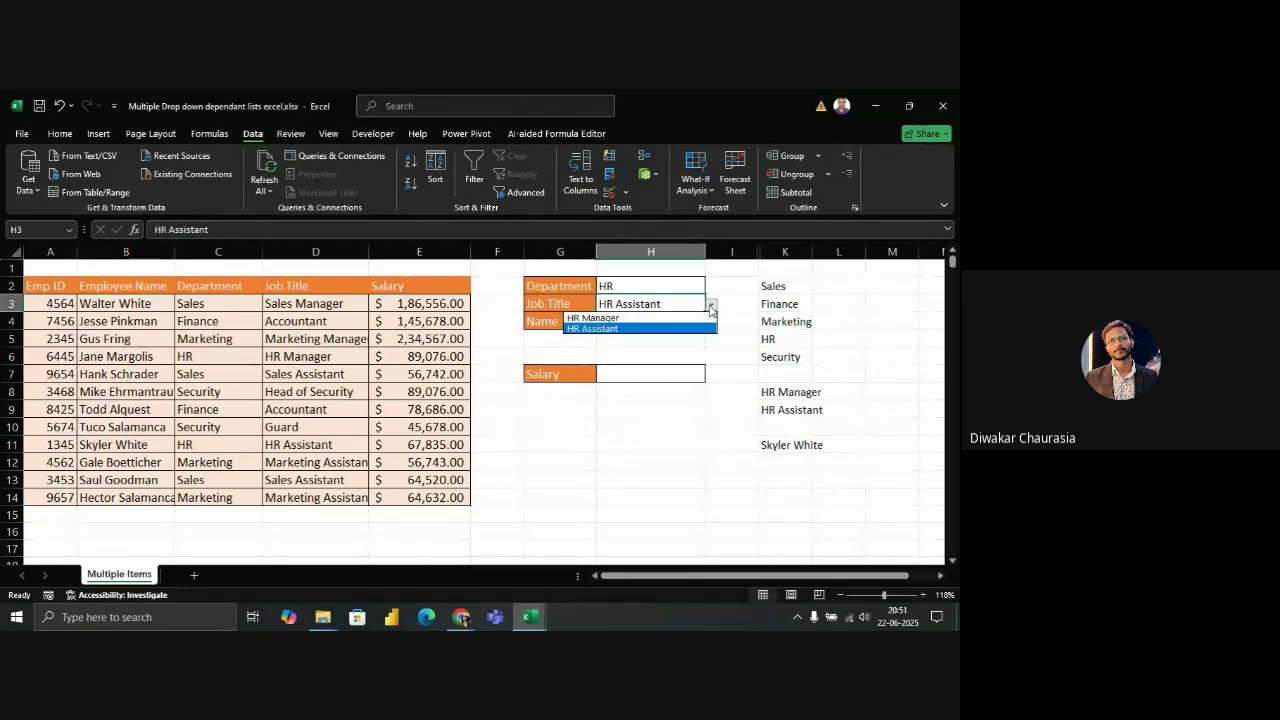
{"action": "left_click", "coordinate": [665, 318]}
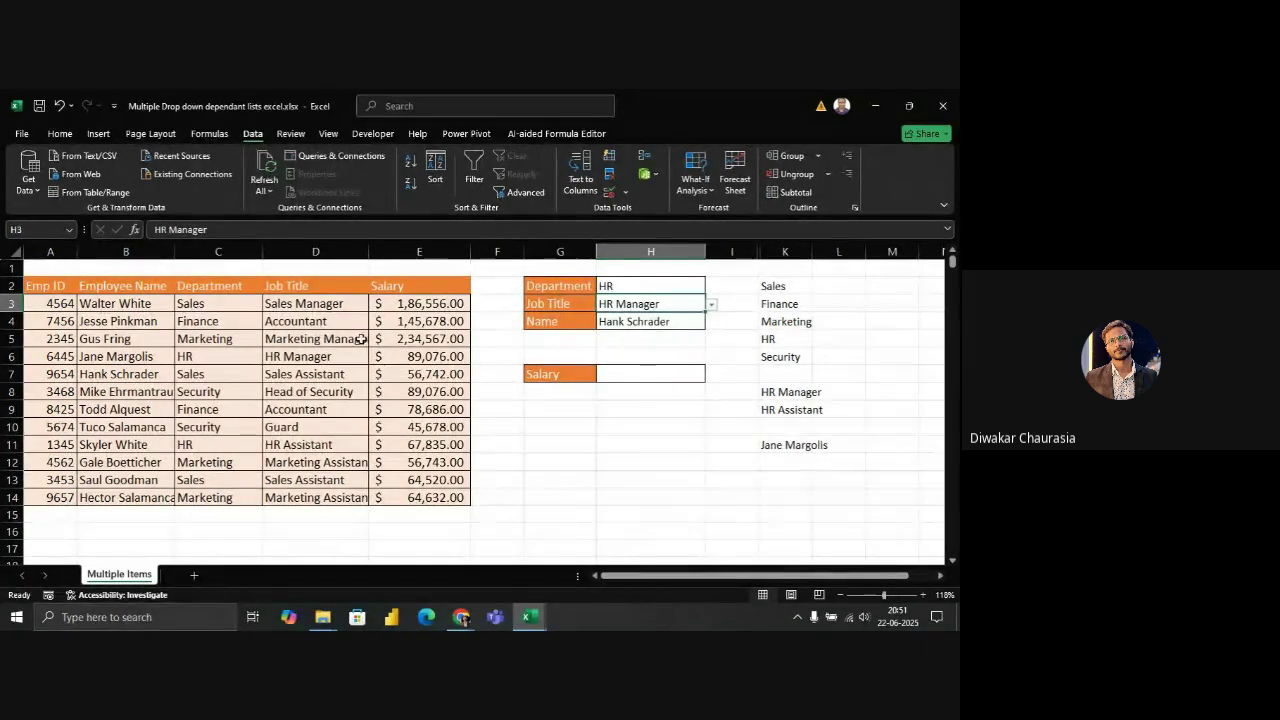
{"action": "left_click", "coordinate": [149, 322]}
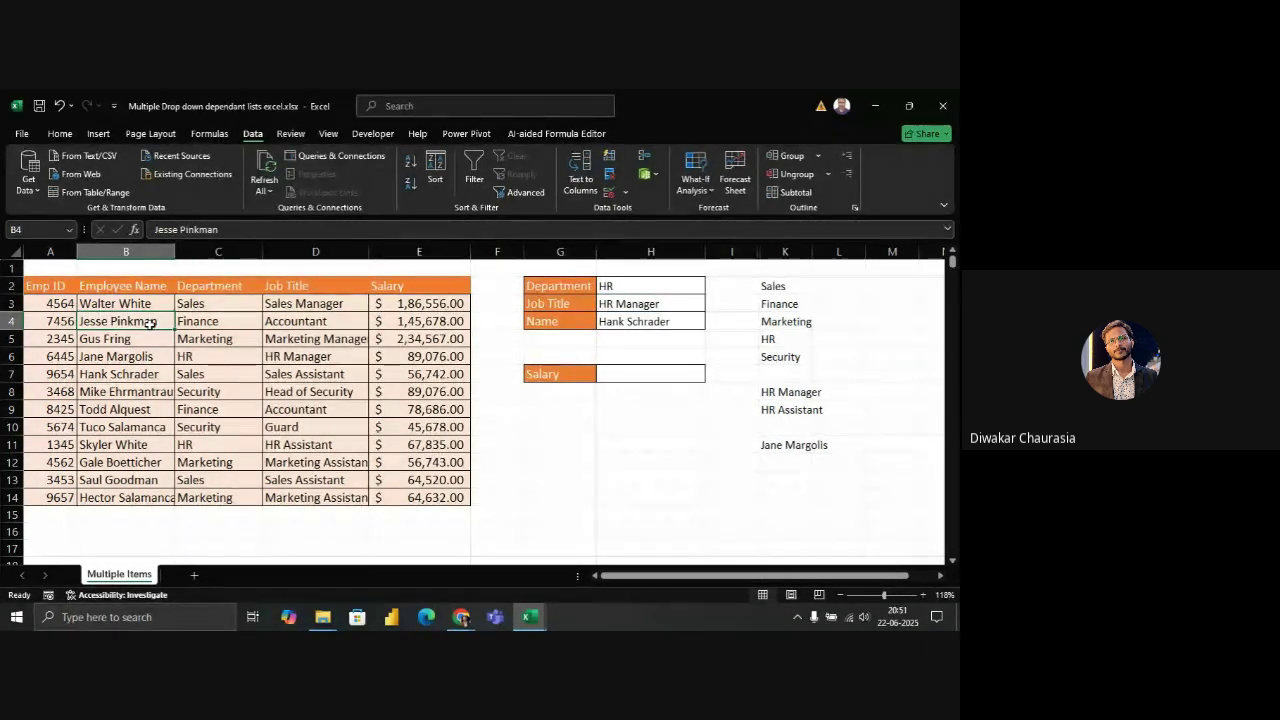
{"action": "left_click", "coordinate": [675, 304]}
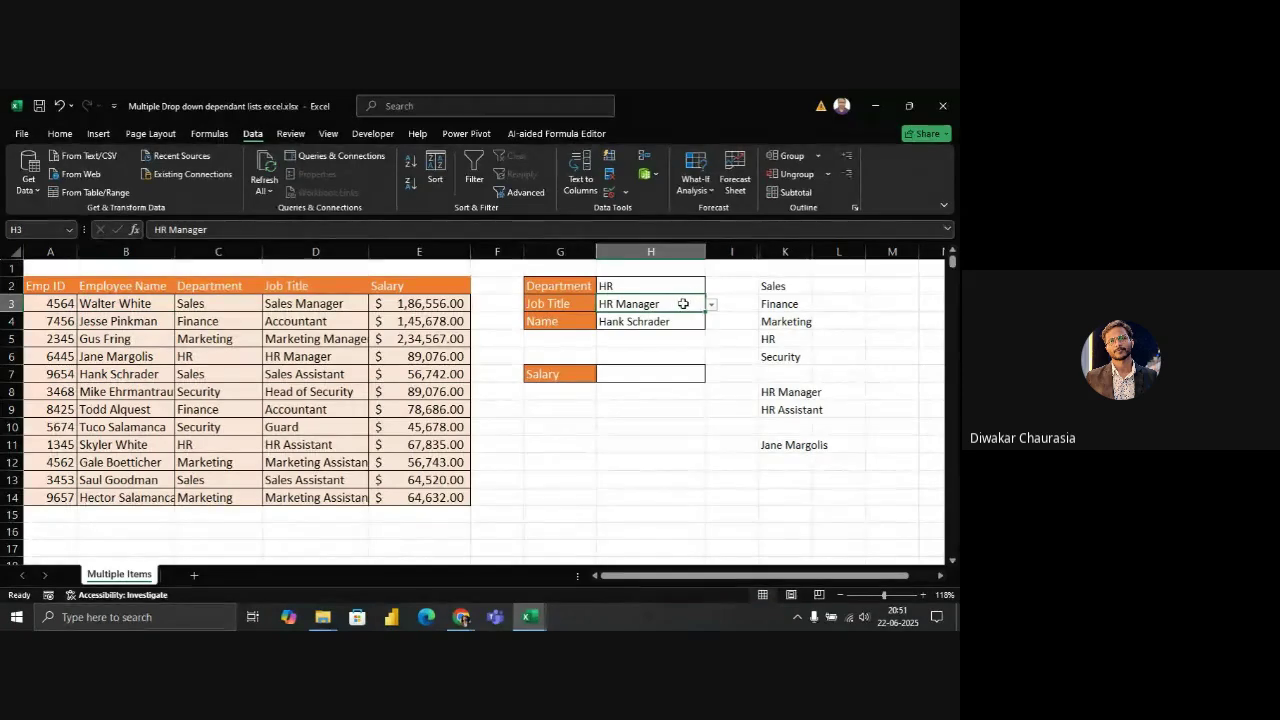
{"action": "left_click", "coordinate": [717, 304]}
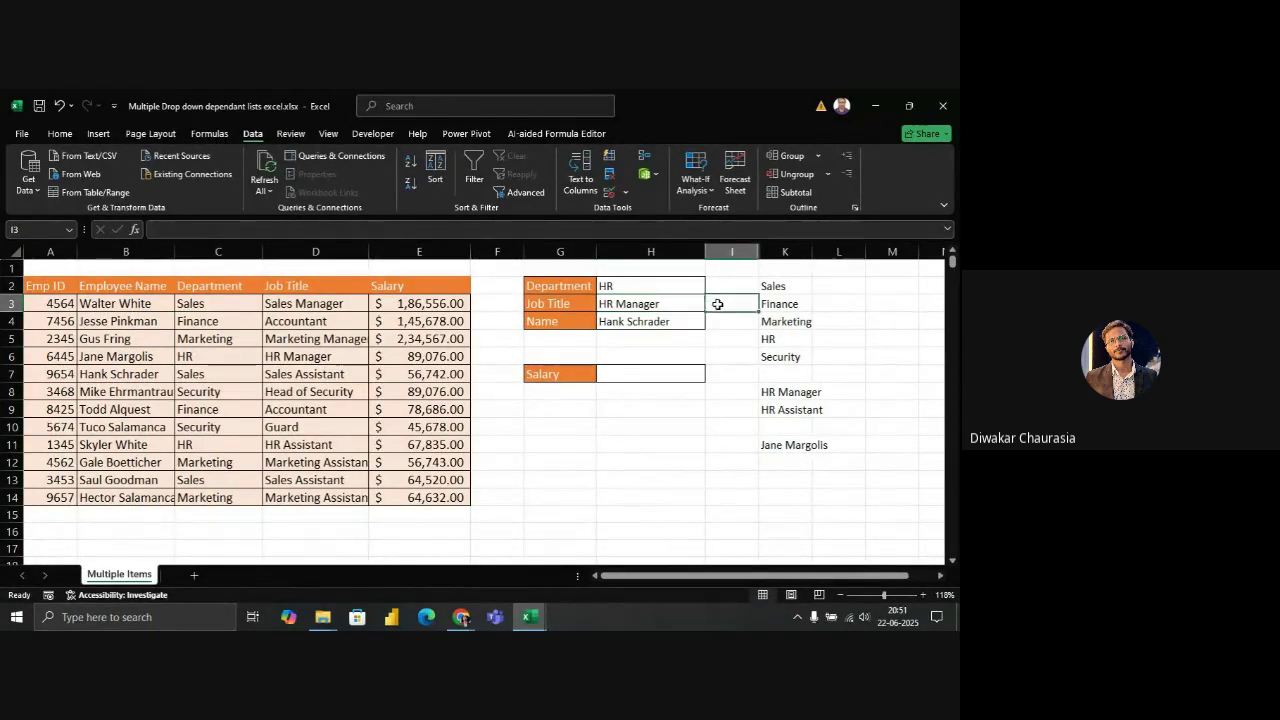
Start a VLOOKUP formula in the Salary cell H7 with the Name cell H4 as the lookup value
{"action": "left_click", "coordinate": [624, 379]}
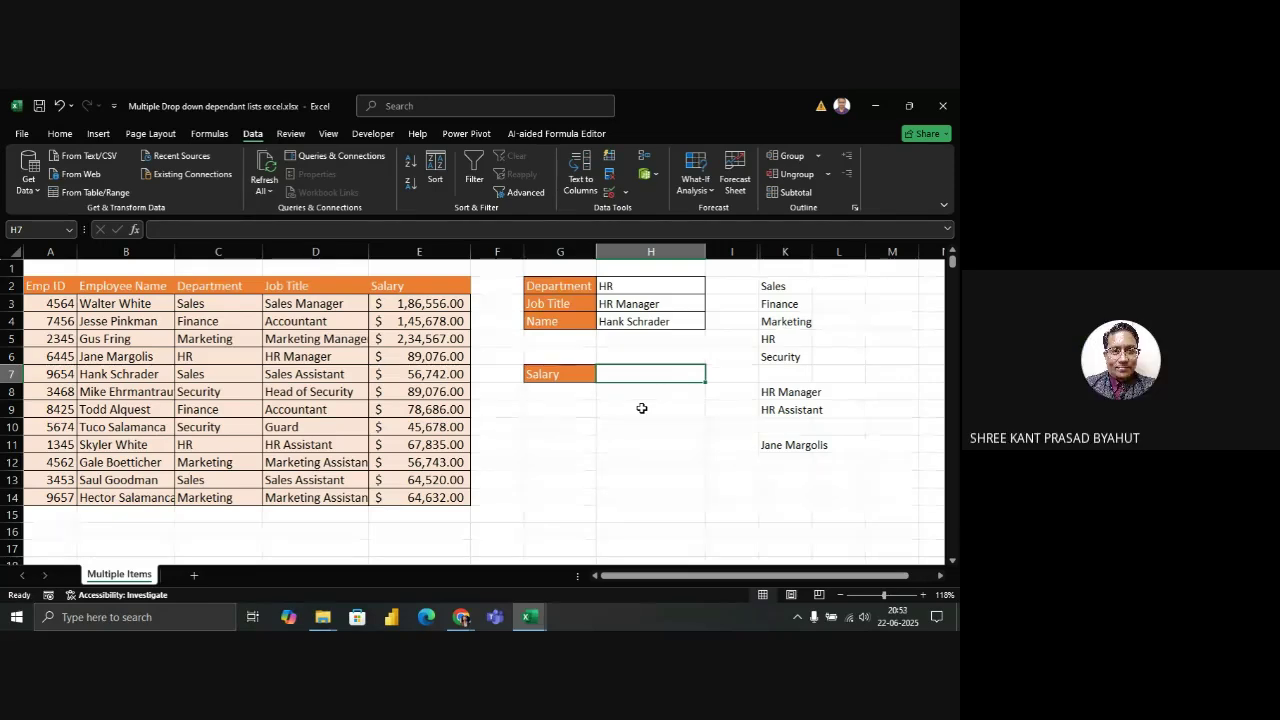
{"action": "type", "text": "="}
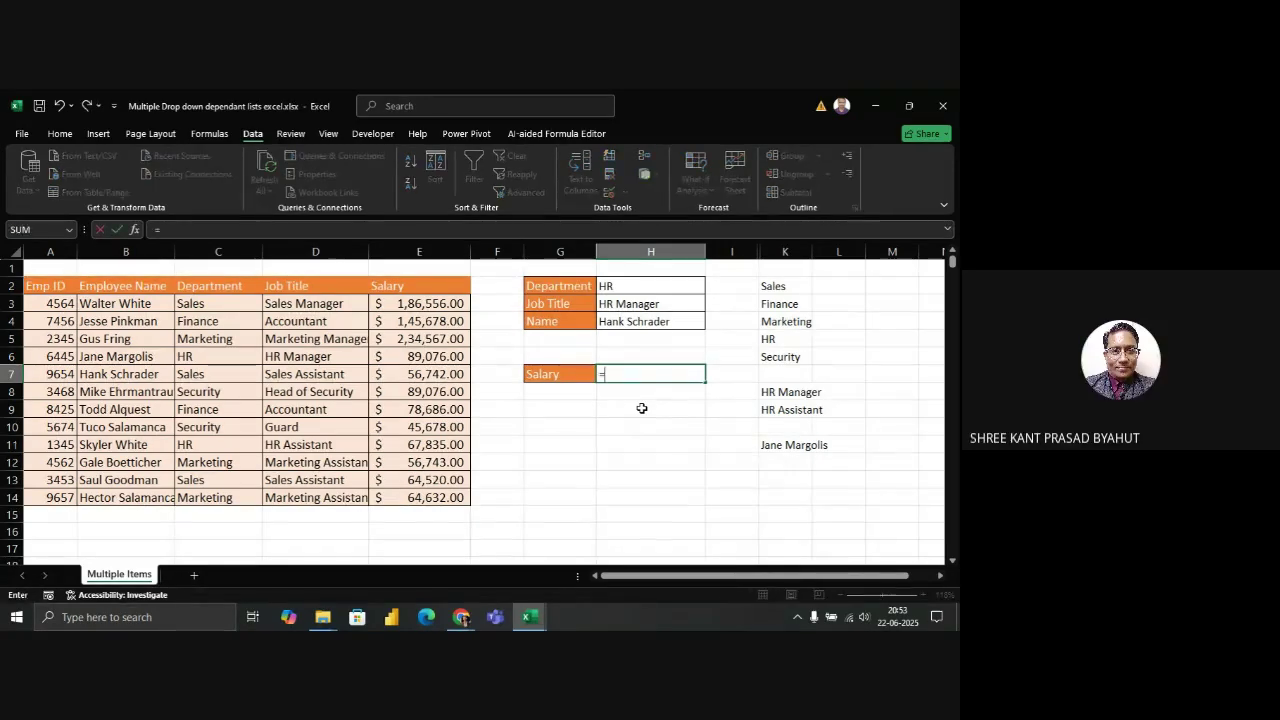
{"action": "type", "text": "VL"}
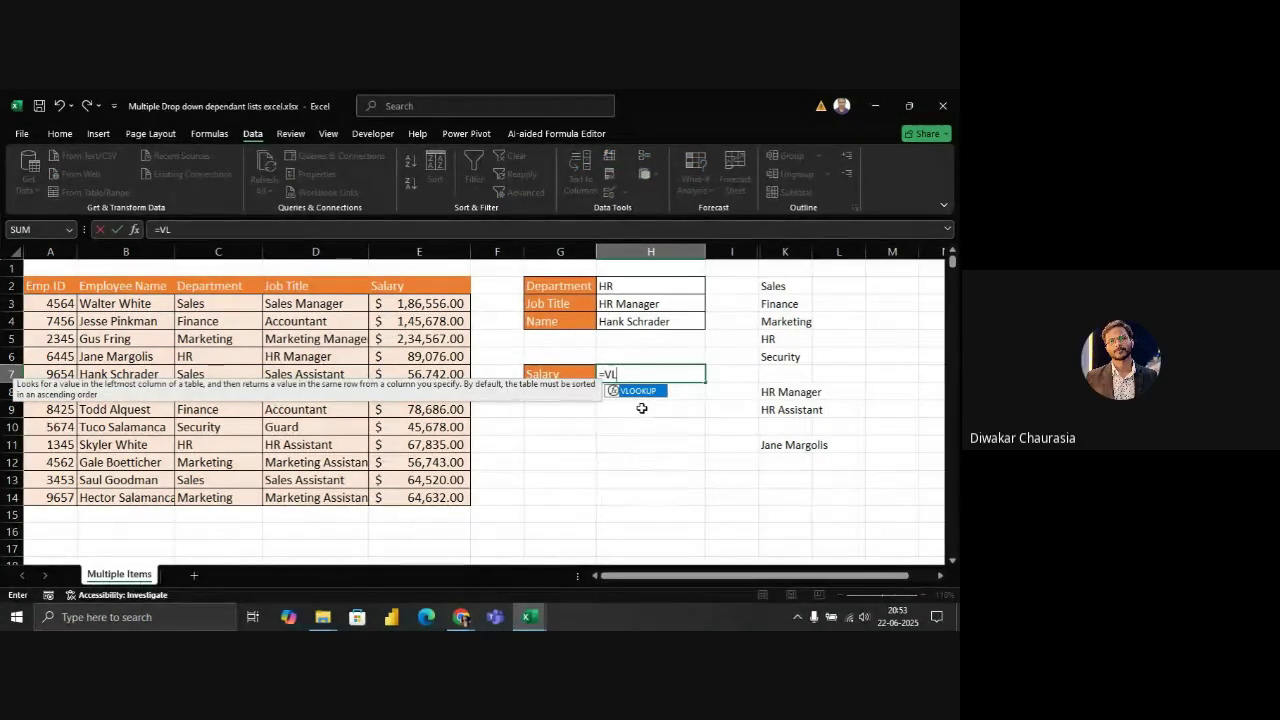
{"action": "type", "text": "OOK"}
{"action": "key", "text": "Tab"}
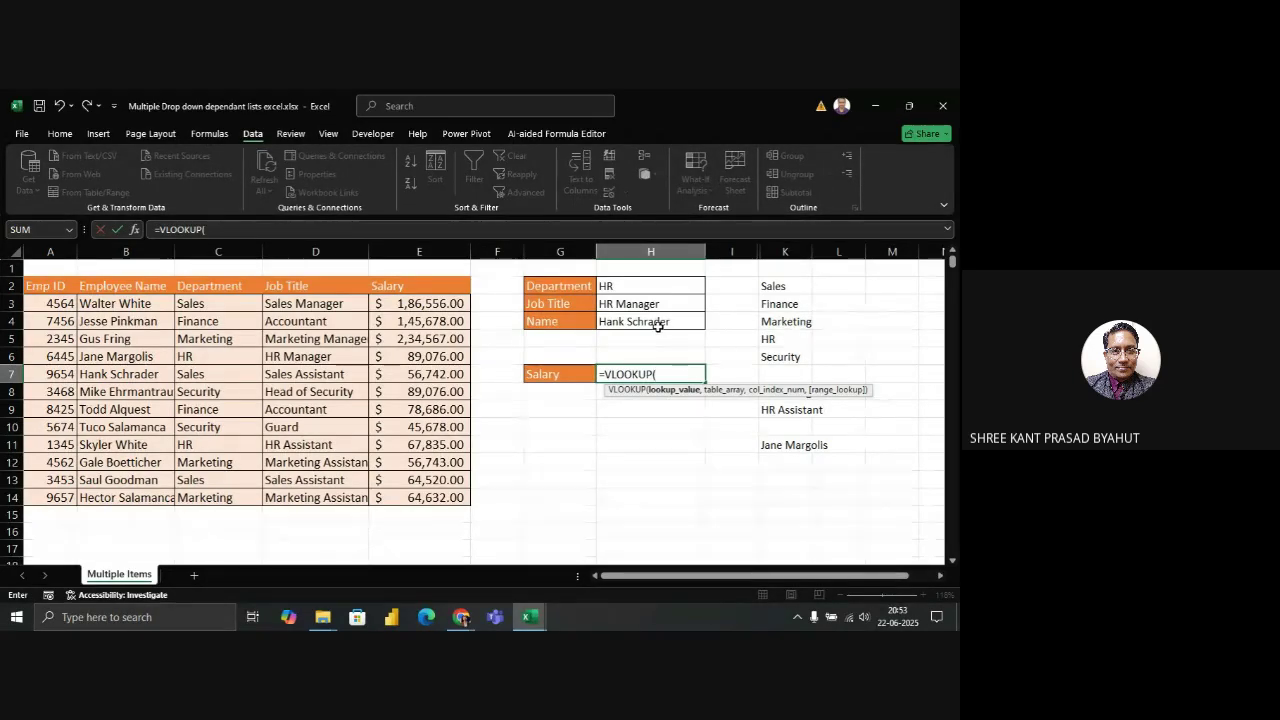
{"action": "left_click", "coordinate": [659, 330]}
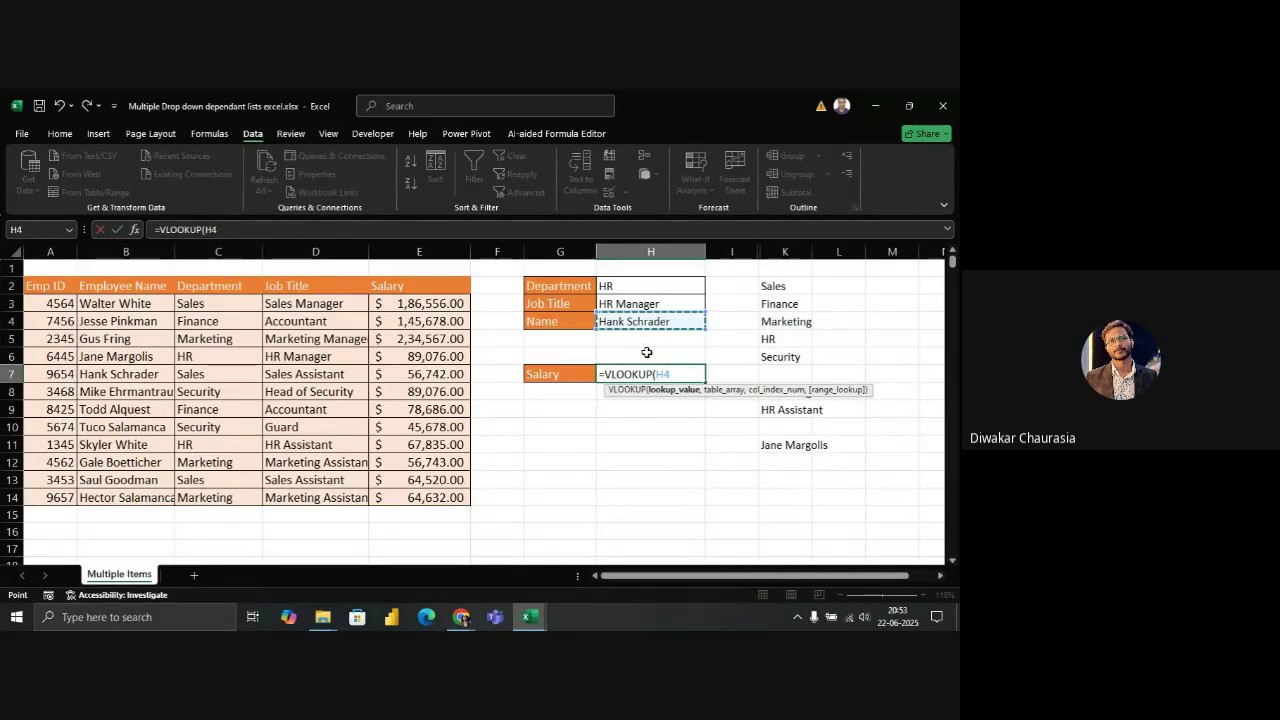
{"action": "type", "text": ","}
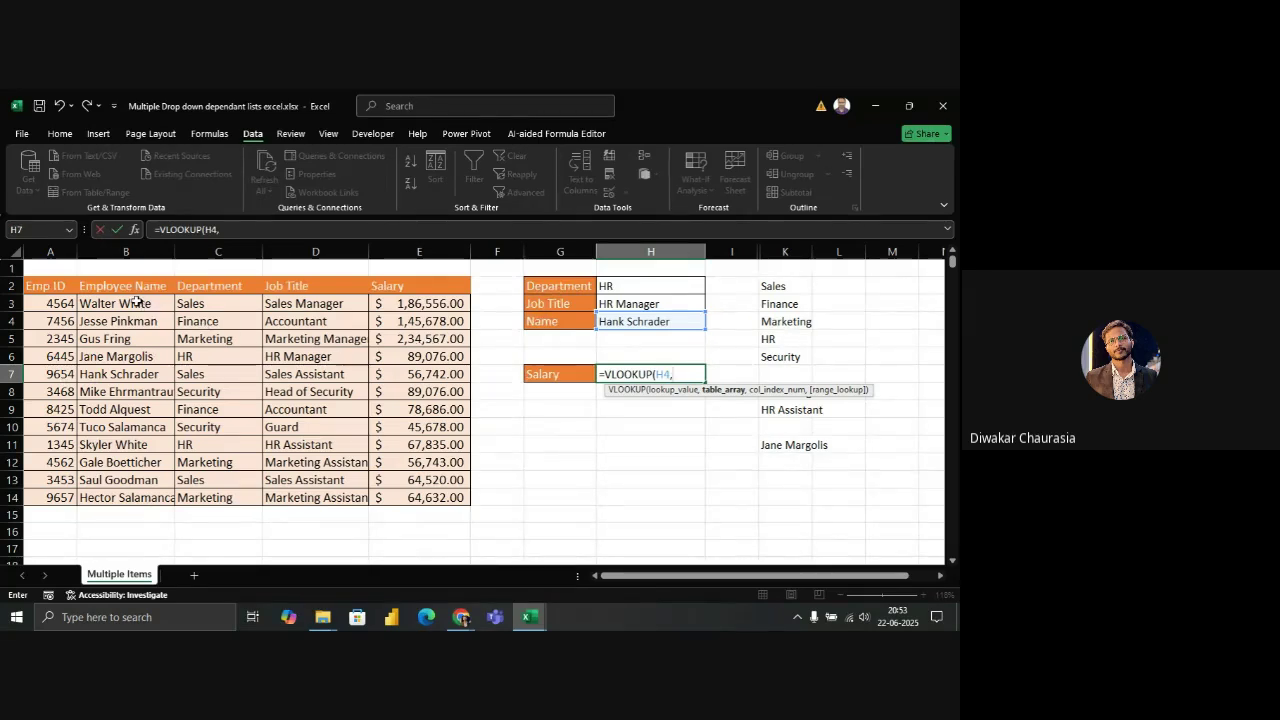
Specify B3:E14, from the employee names through the salaries, as the VLOOKUP table array
{"action": "left_click", "coordinate": [137, 302]}
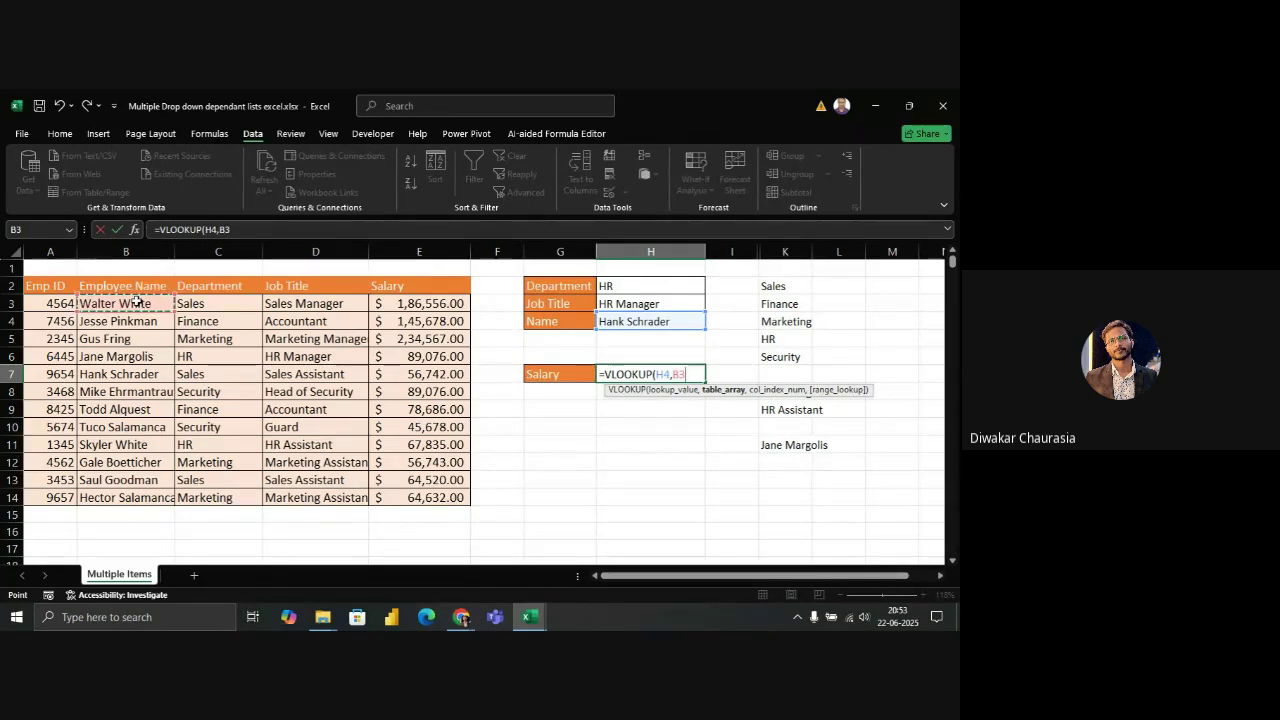
{"action": "left_click_drag", "start_coordinate": [137, 302], "coordinate": [250, 304]}
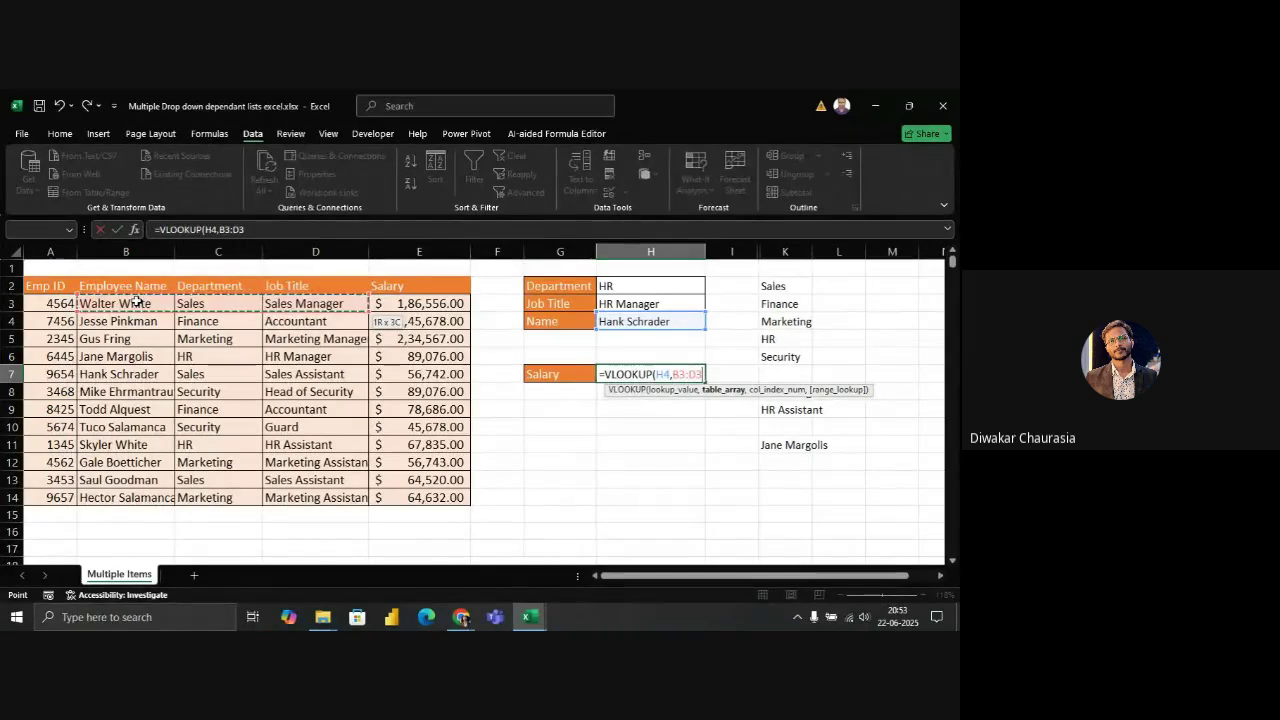
{"action": "key", "text": "shift+Right"}
{"action": "key", "text": "shift+Down"}
{"action": "key", "text": "shift+Down"}
{"action": "key", "text": "shift+Down"}
{"action": "key", "text": "shift+Down"}
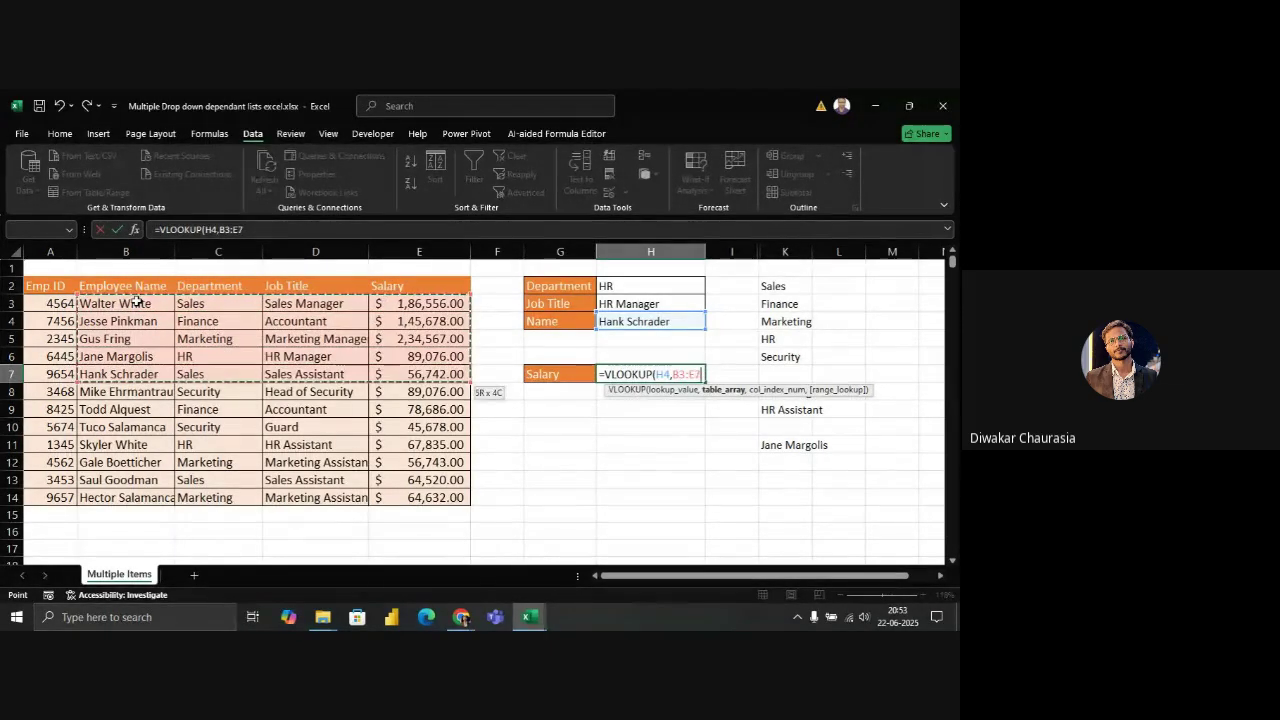
{"action": "key", "text": "shift+Down"}
{"action": "key", "text": "shift+Down"}
{"action": "key", "text": "shift+Down"}
{"action": "key", "text": "shift+Down"}
{"action": "key", "text": "shift+Down"}
{"action": "key", "text": "shift+Down"}
{"action": "key", "text": "shift+Down"}
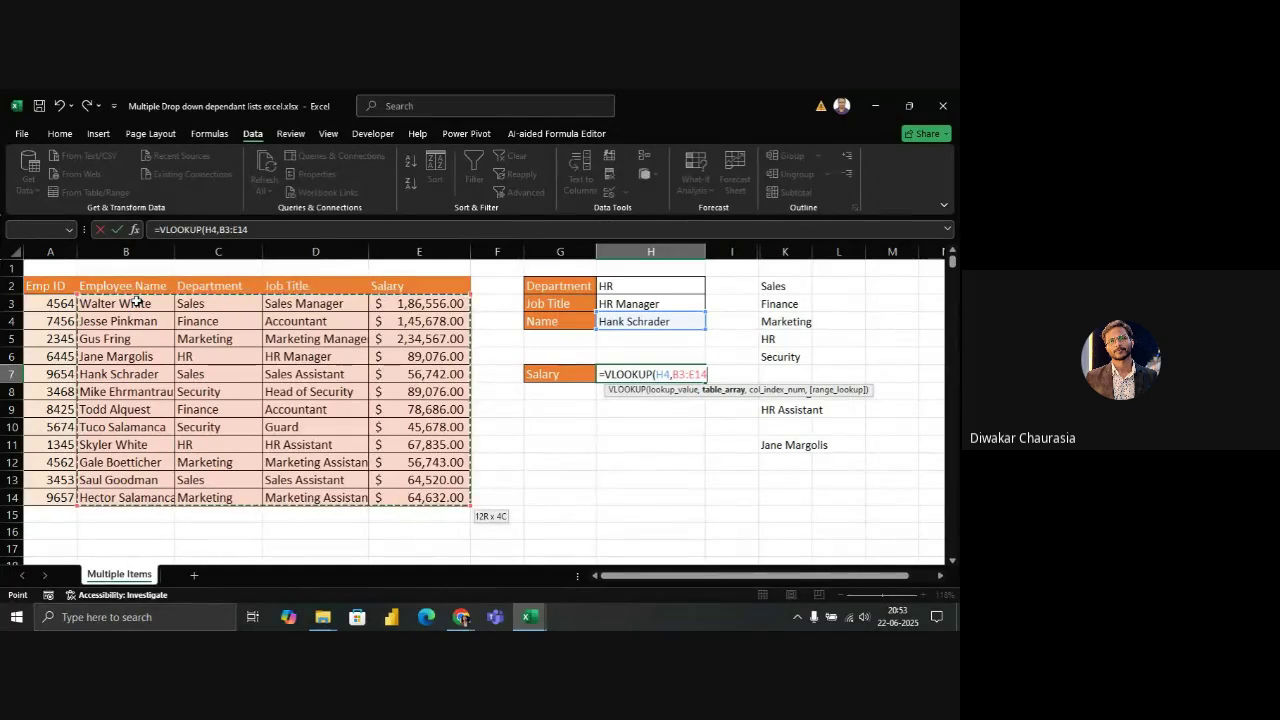
Complete the VLOOKUP formula in H7 with column index 4 and FALSE for an exact match
{"action": "type", "text": ",4"}
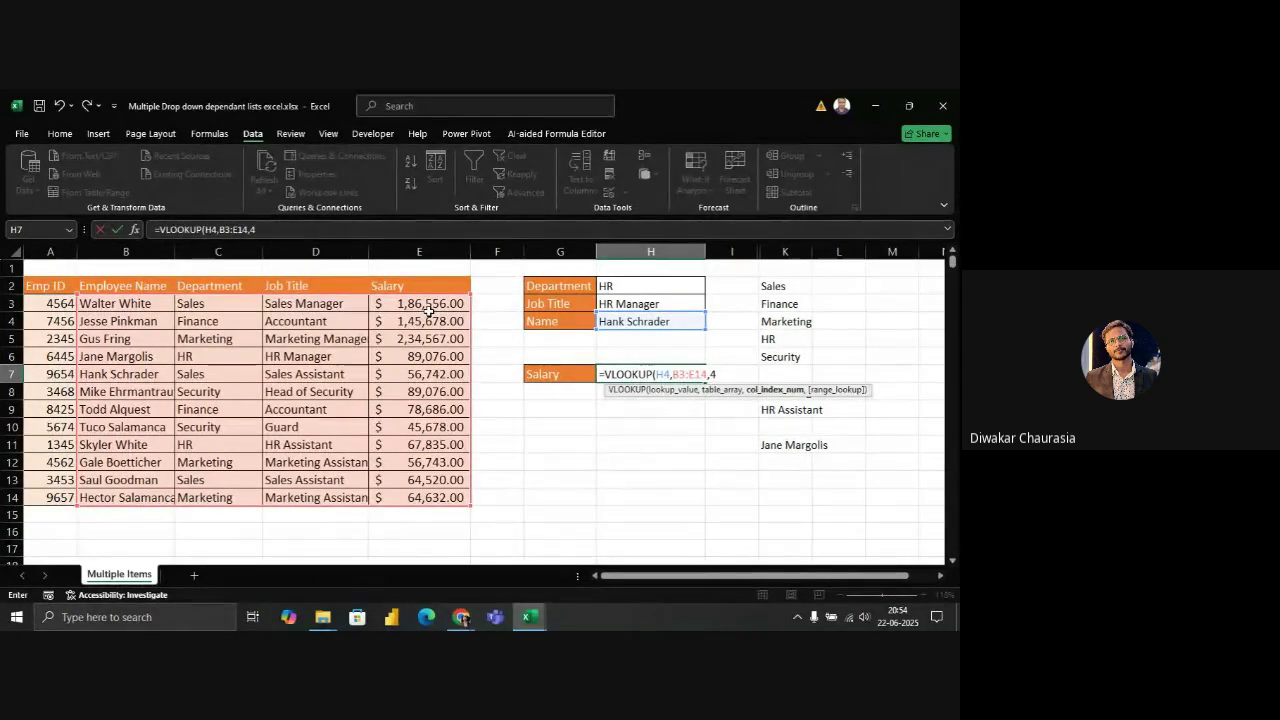
{"action": "type", "text": ","}
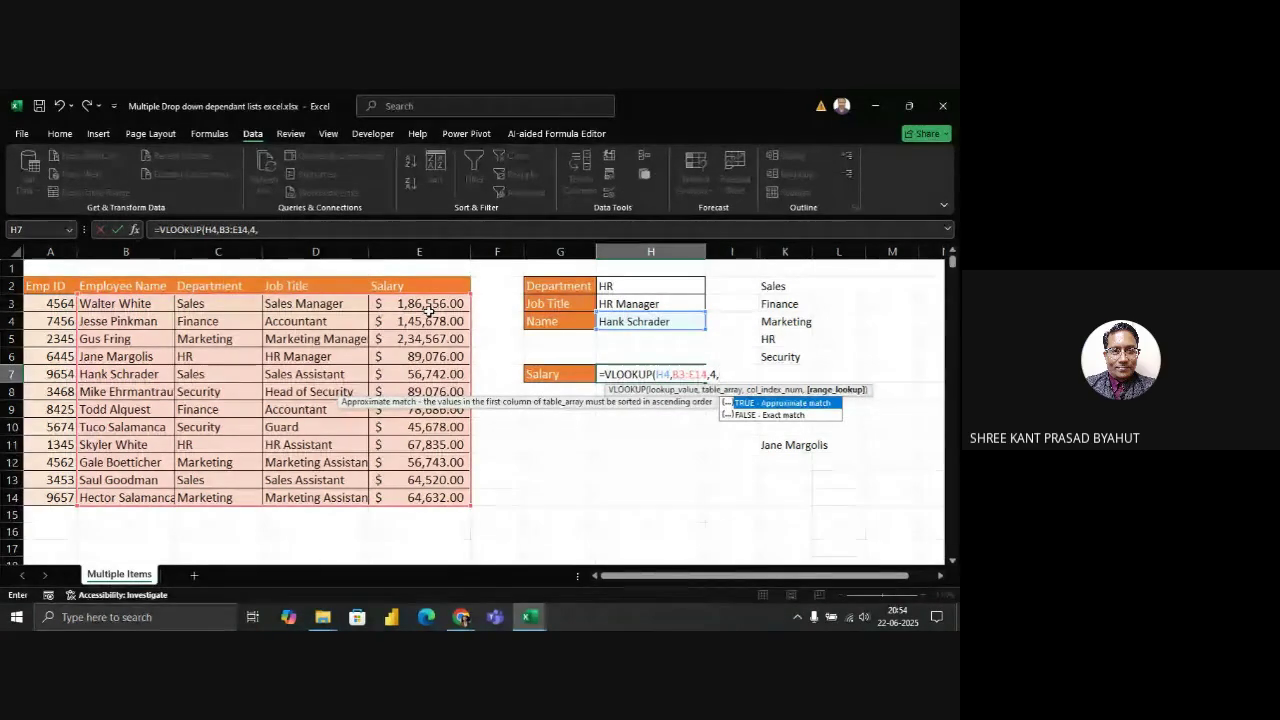
{"action": "key", "text": "Down"}
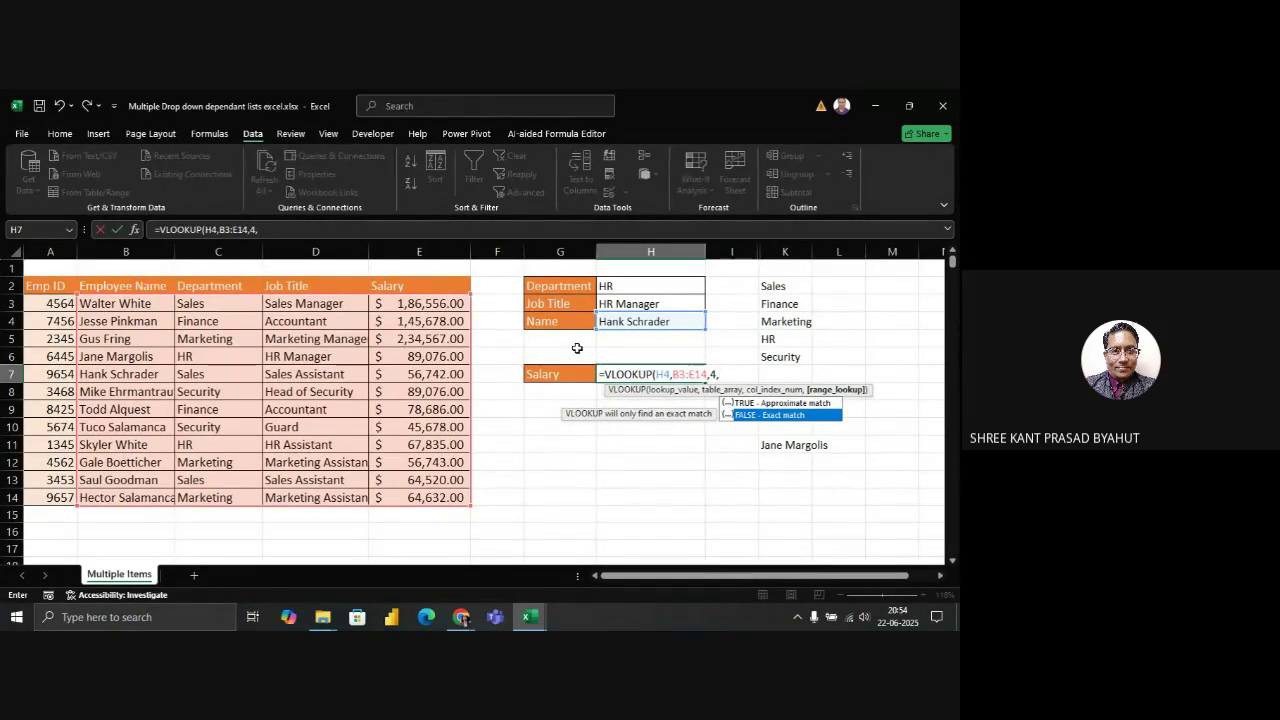
{"action": "type", "text": "f"}
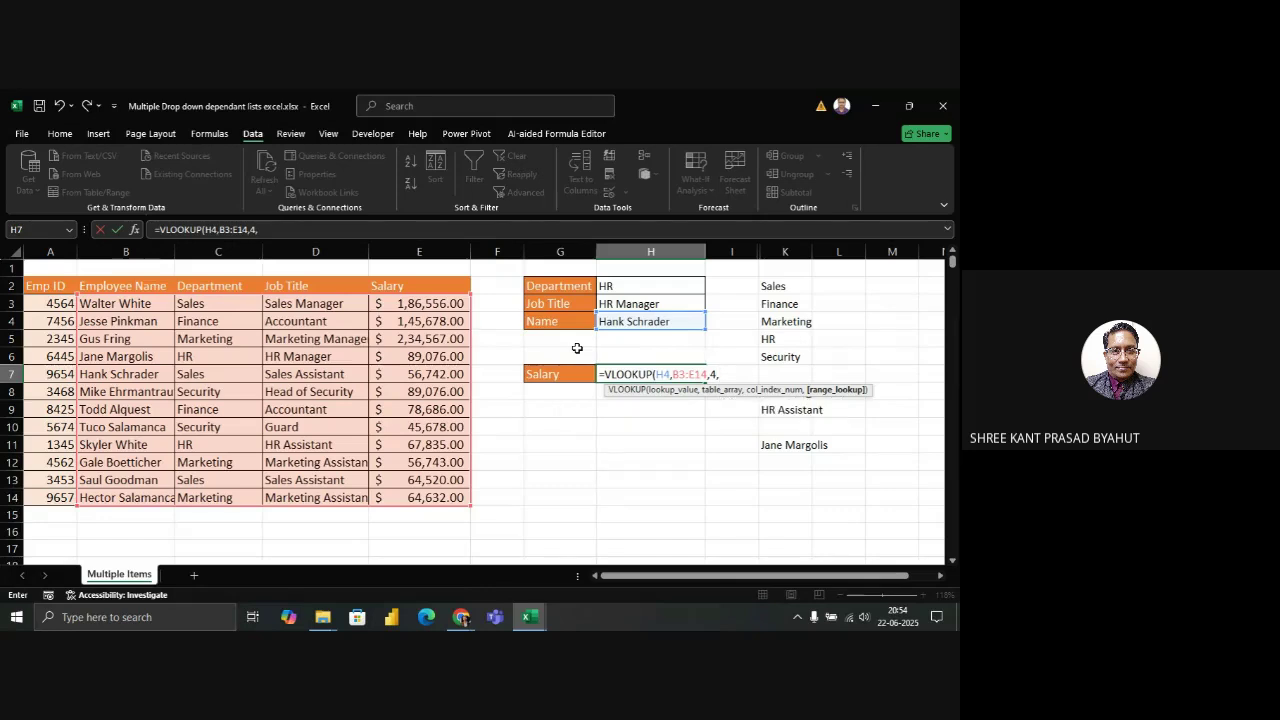
{"action": "type", "text": "al"}
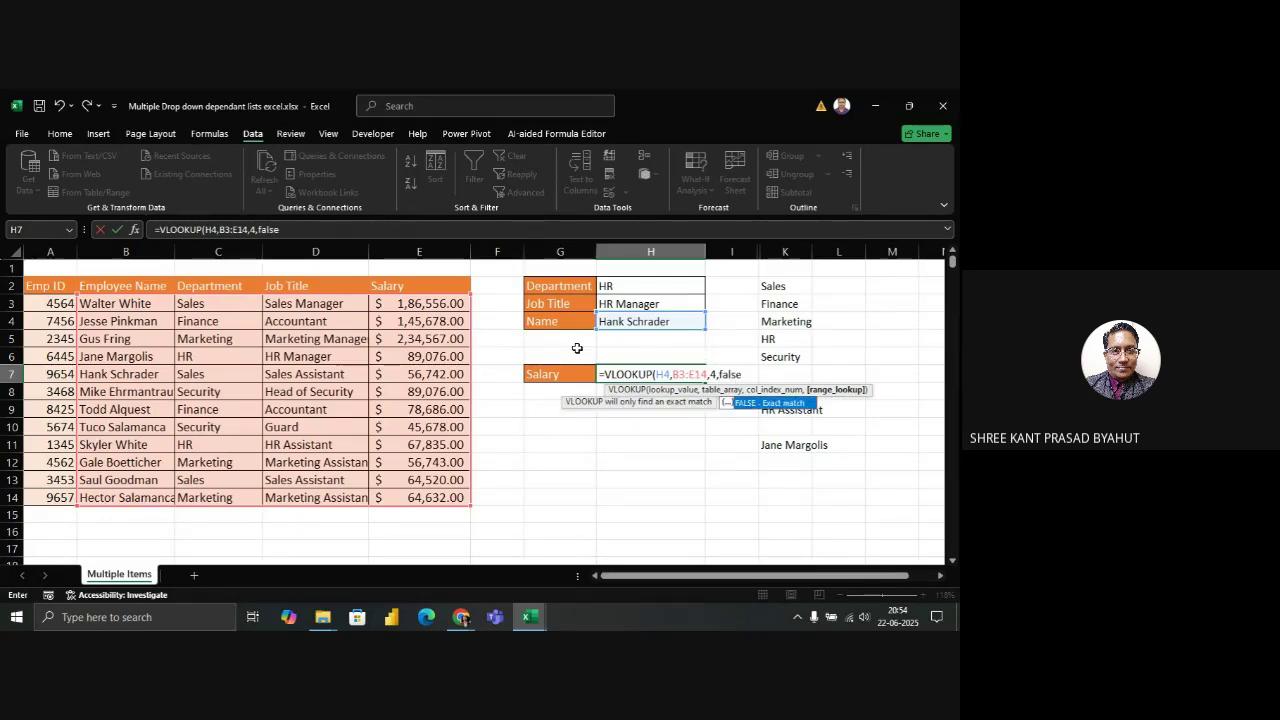
{"action": "type", "text": "se)"}
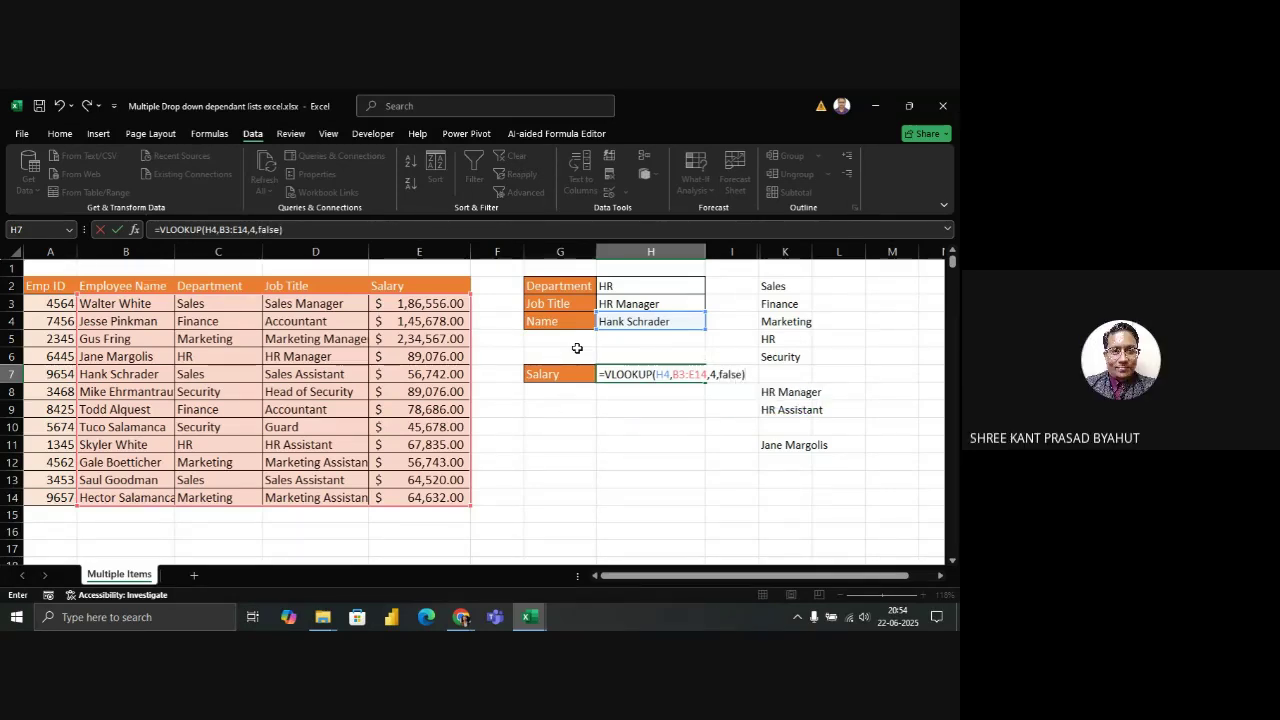
{"action": "key", "text": "Return"}
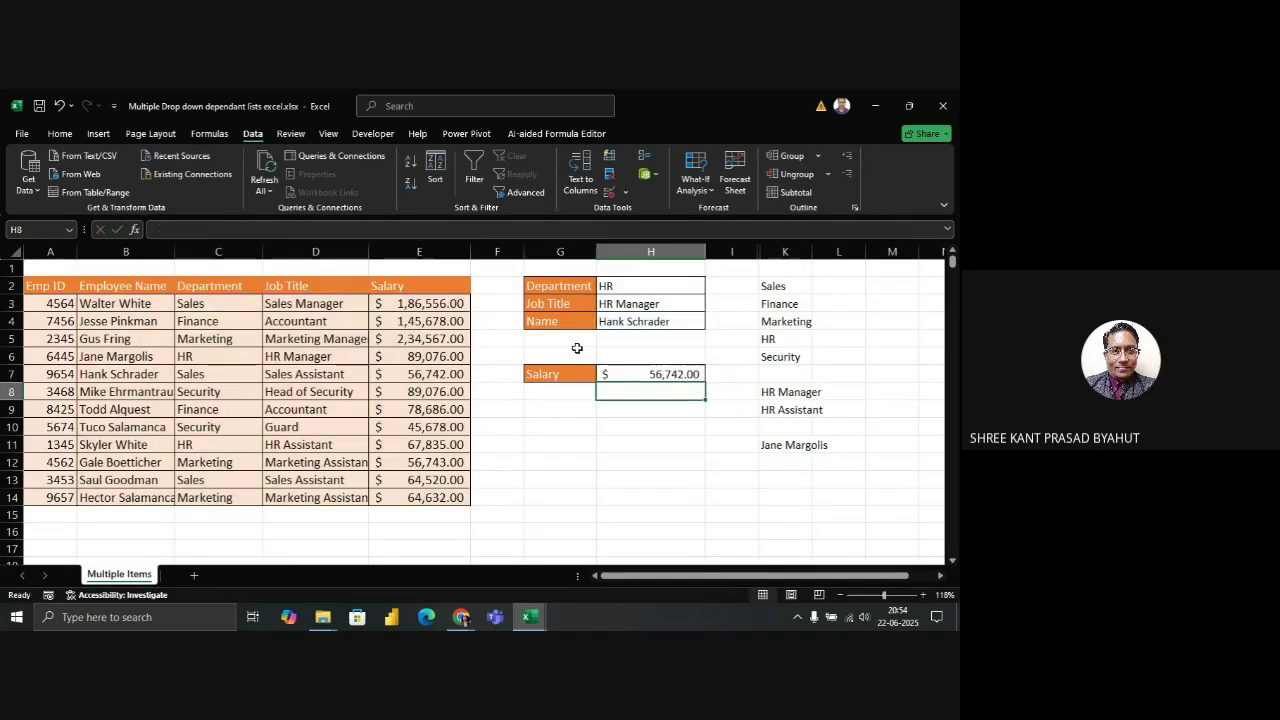
{"action": "left_click", "coordinate": [680, 374]}
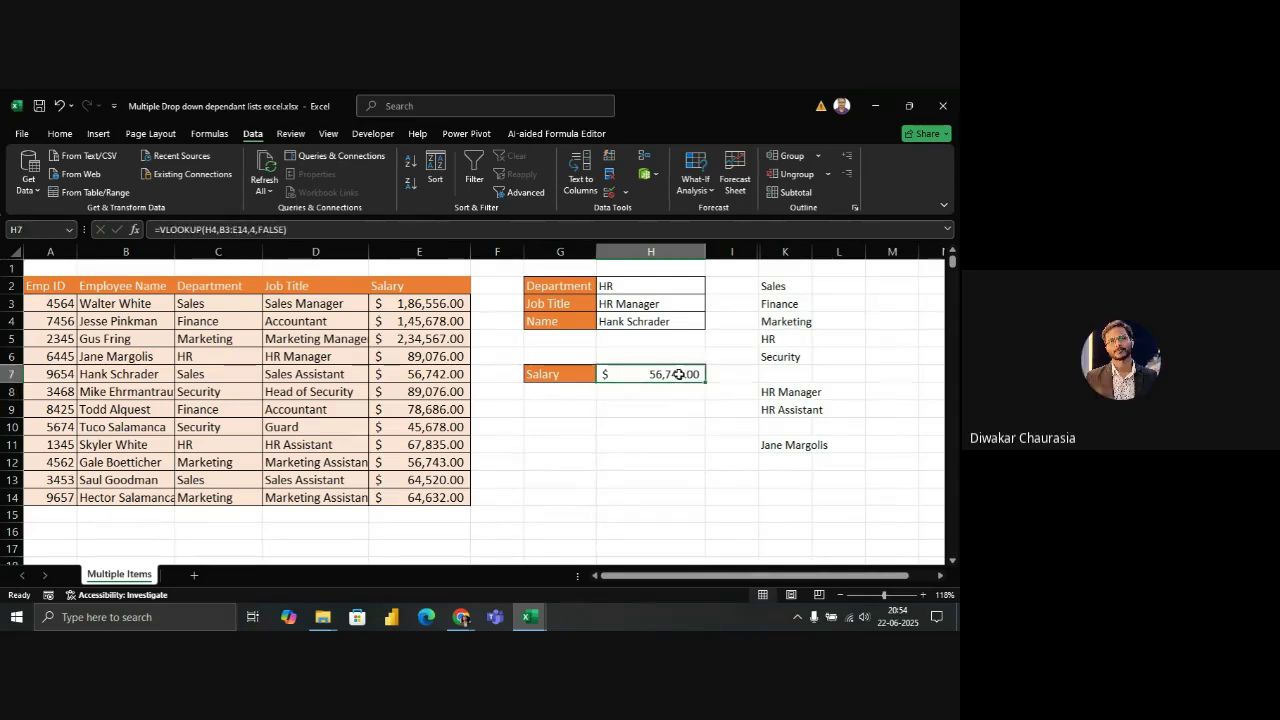
Check the options in the Name drop-down in H4 and set the Department in H2 to Marketing
{"action": "left_click", "coordinate": [664, 320]}
{"action": "left_click", "coordinate": [711, 325]}
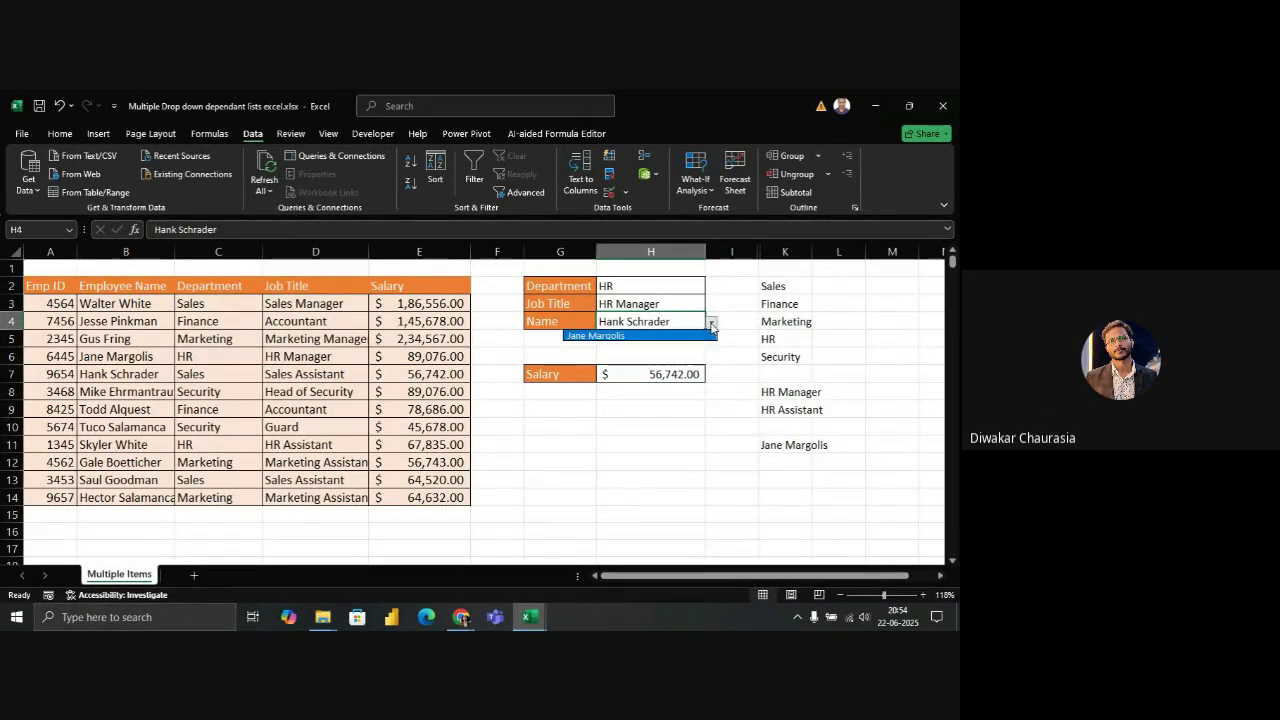
{"action": "left_click", "coordinate": [681, 302]}
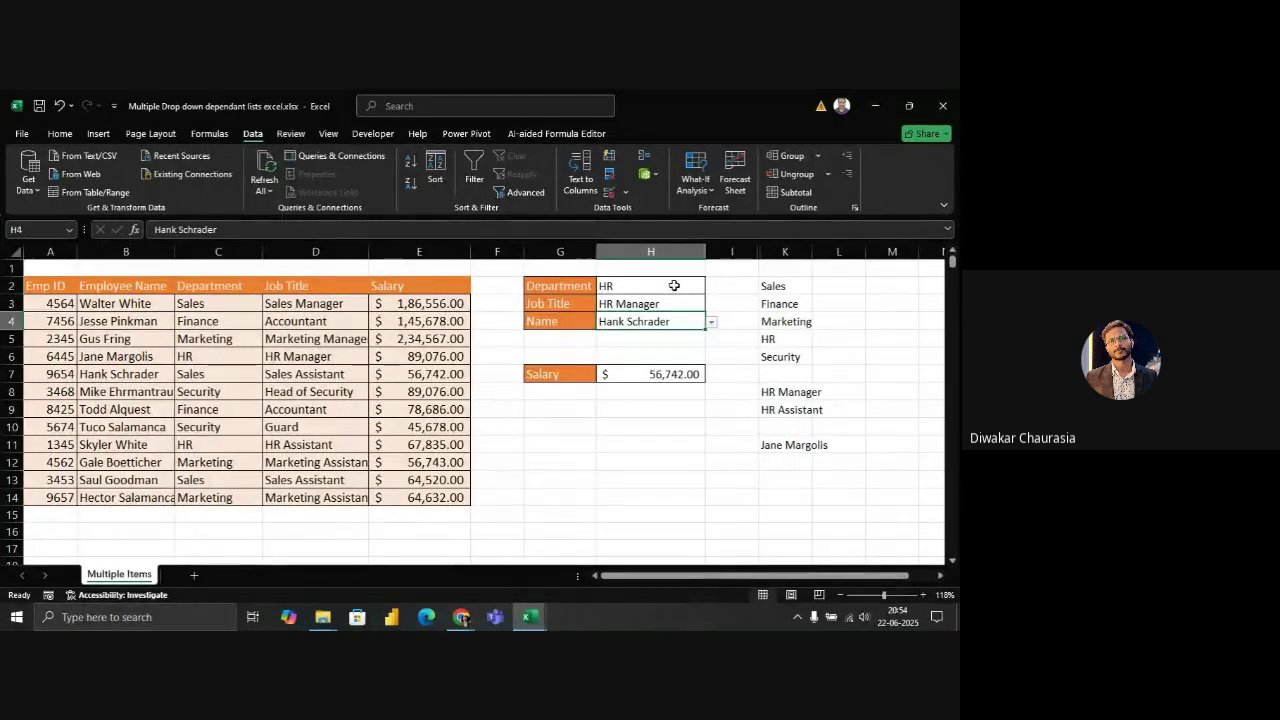
{"action": "left_click", "coordinate": [676, 287]}
{"action": "left_click", "coordinate": [712, 288]}
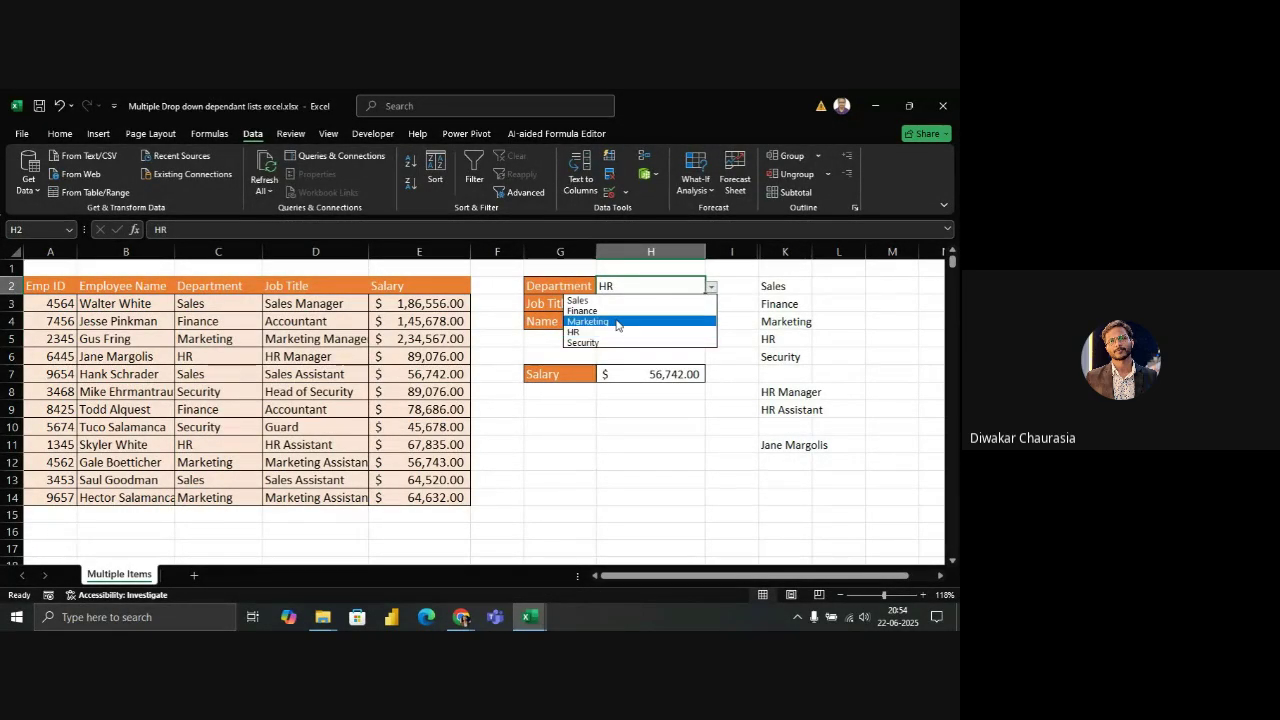
{"action": "left_click", "coordinate": [624, 320]}
{"action": "left_click", "coordinate": [674, 300]}
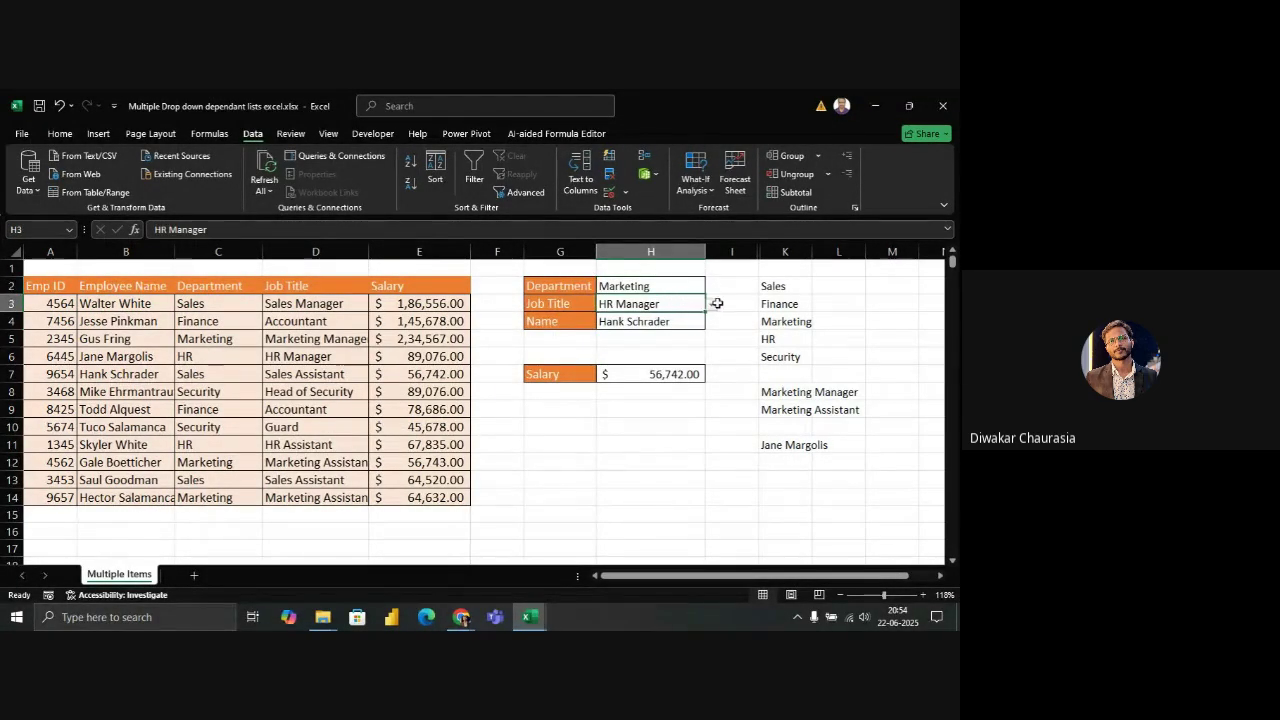
Hide the helper column K that holds the drop-down source lists
{"action": "left_click", "coordinate": [779, 248]}
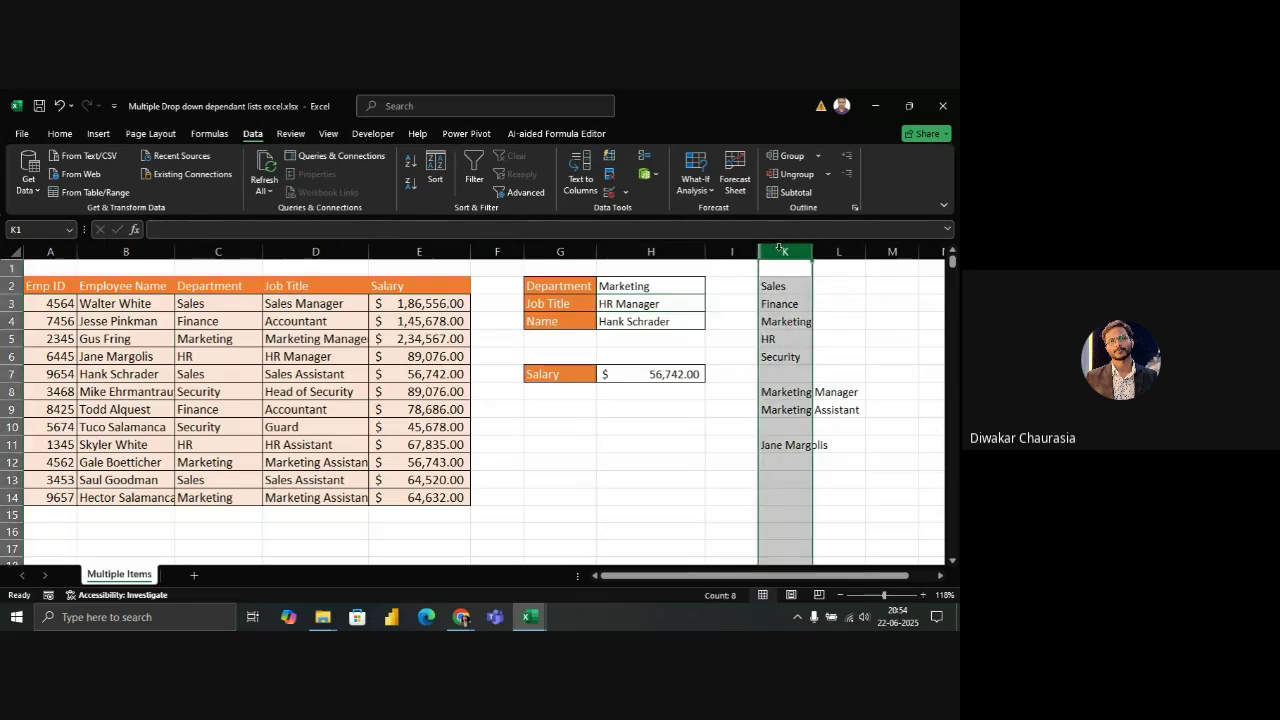
{"action": "right_click", "coordinate": [780, 253]}
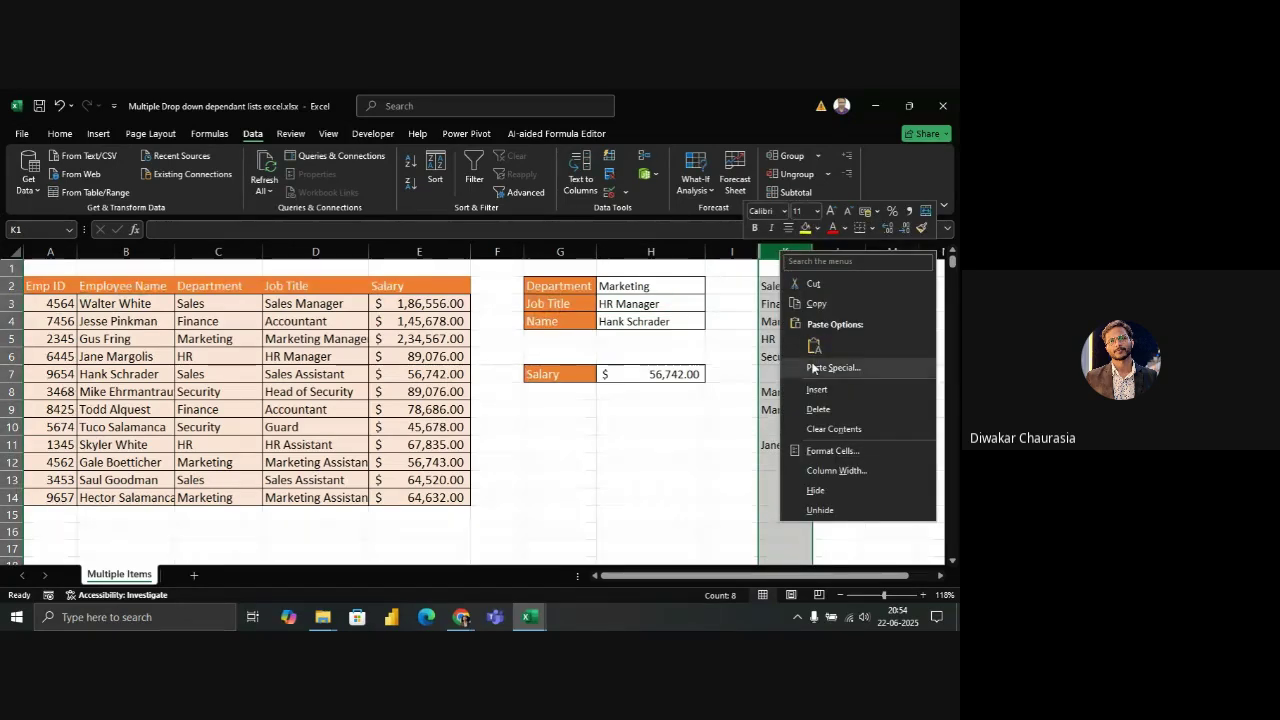
{"action": "left_click", "coordinate": [818, 490]}
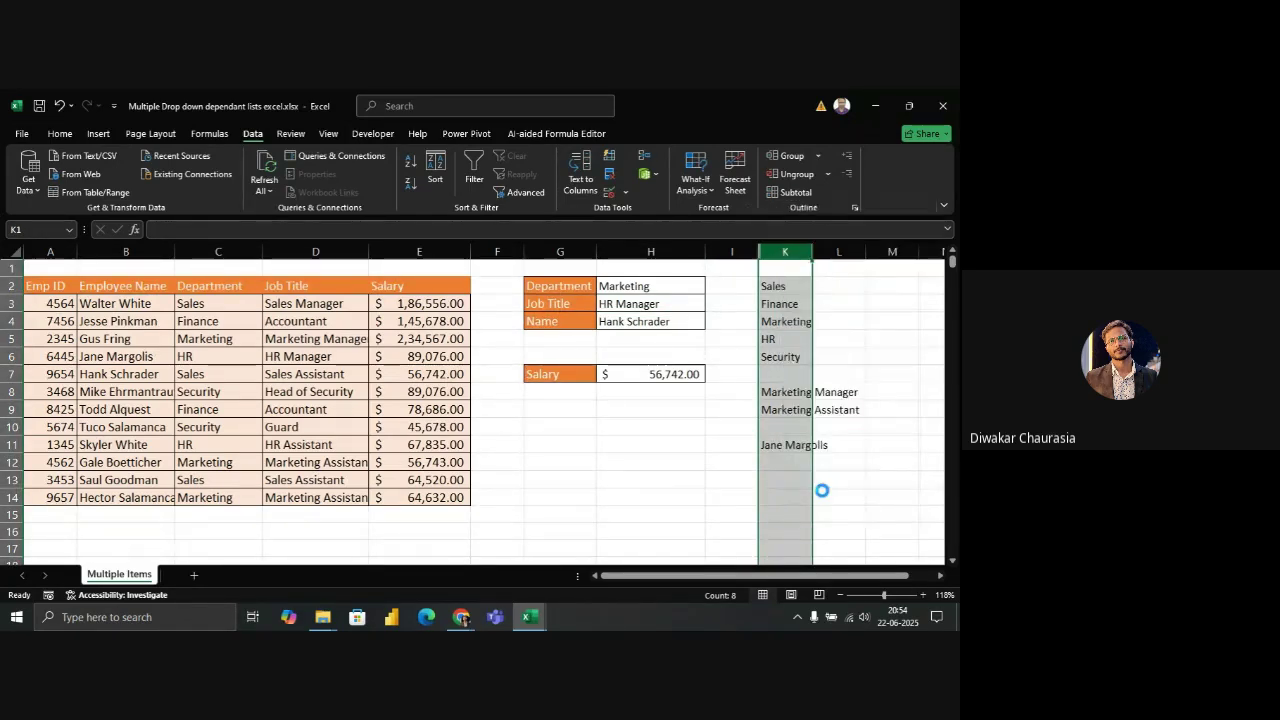
{"action": "left_click", "coordinate": [629, 304]}
{"action": "left_click", "coordinate": [640, 323]}
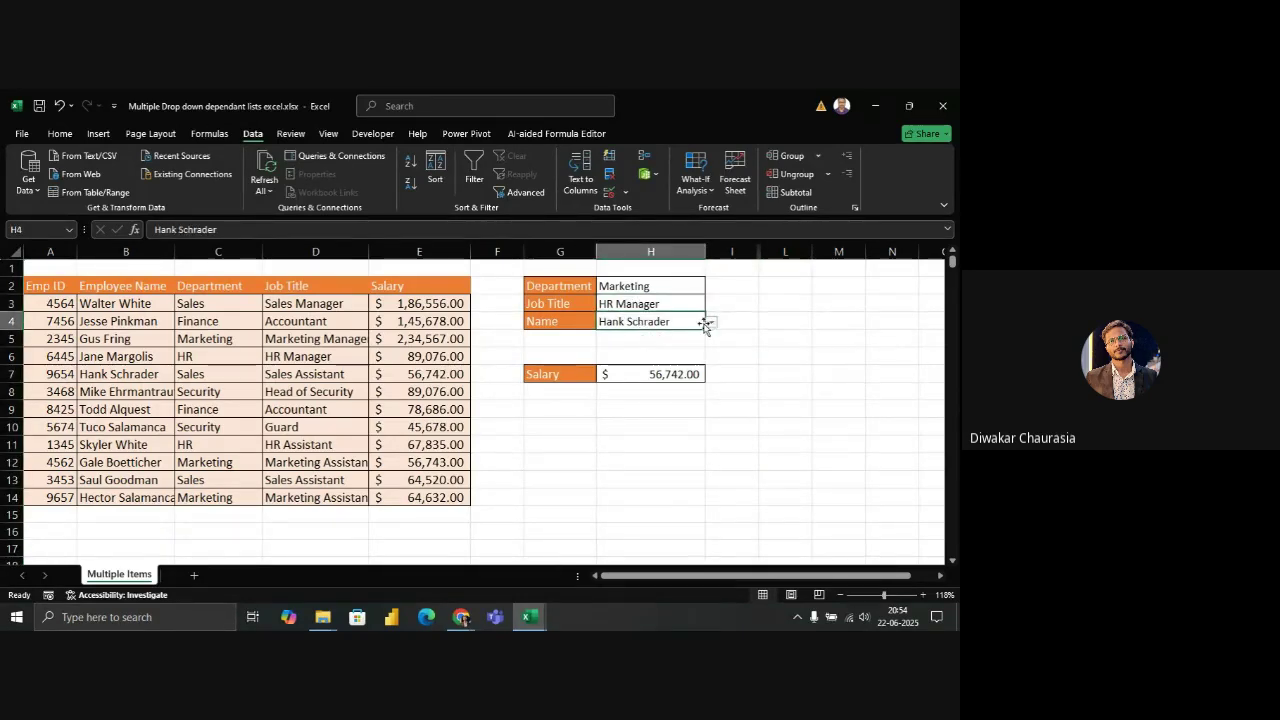
{"action": "left_click", "coordinate": [711, 325]}
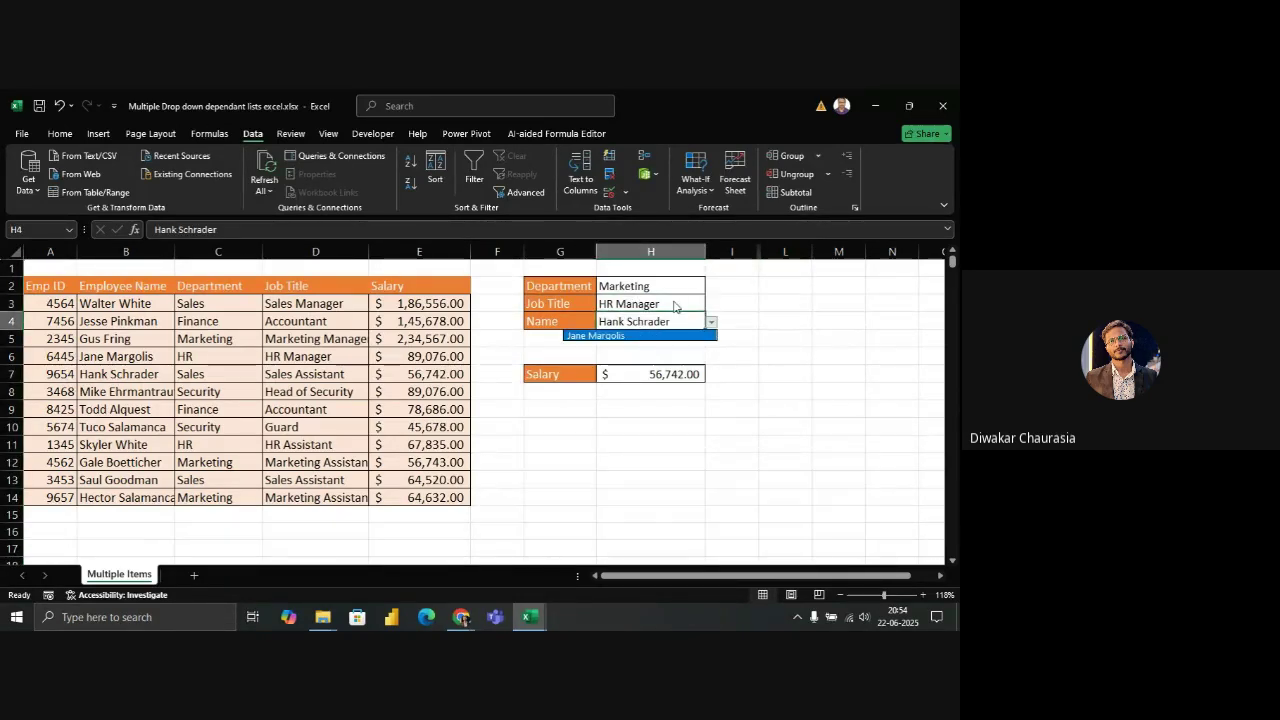
{"action": "left_click", "coordinate": [675, 306]}
{"action": "double_click", "coordinate": [675, 305]}
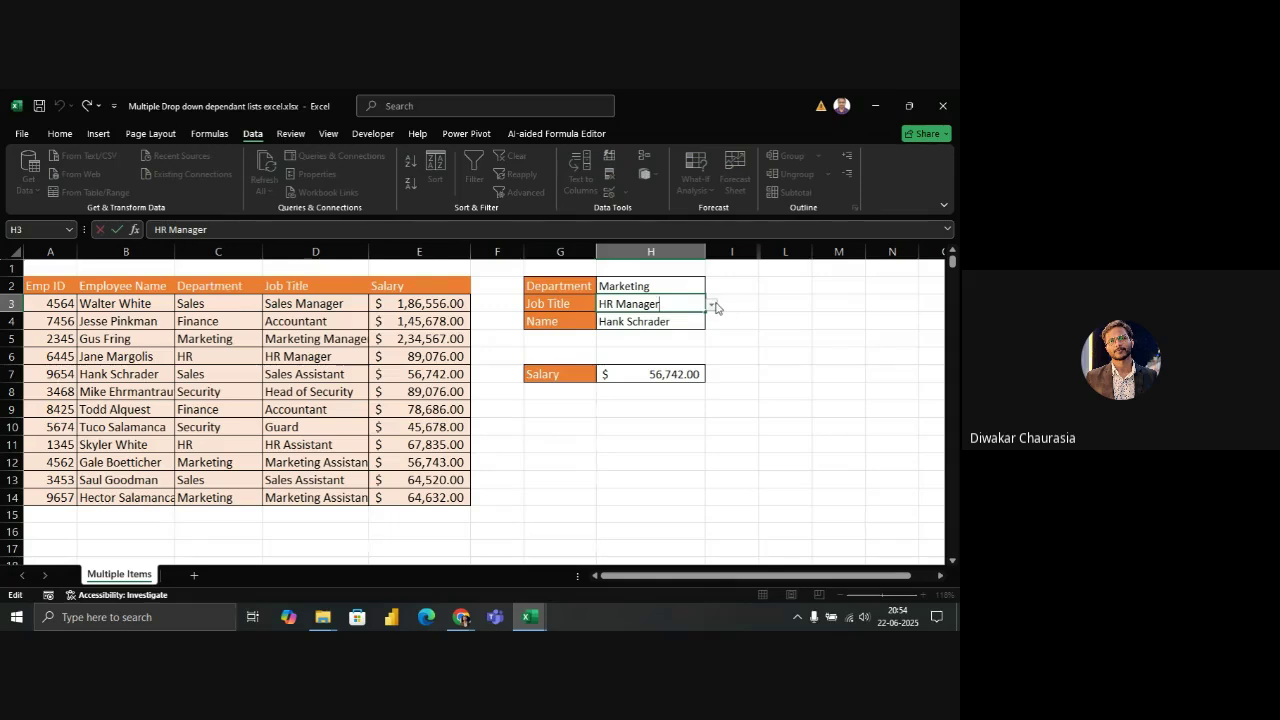
{"action": "left_click", "coordinate": [714, 306]}
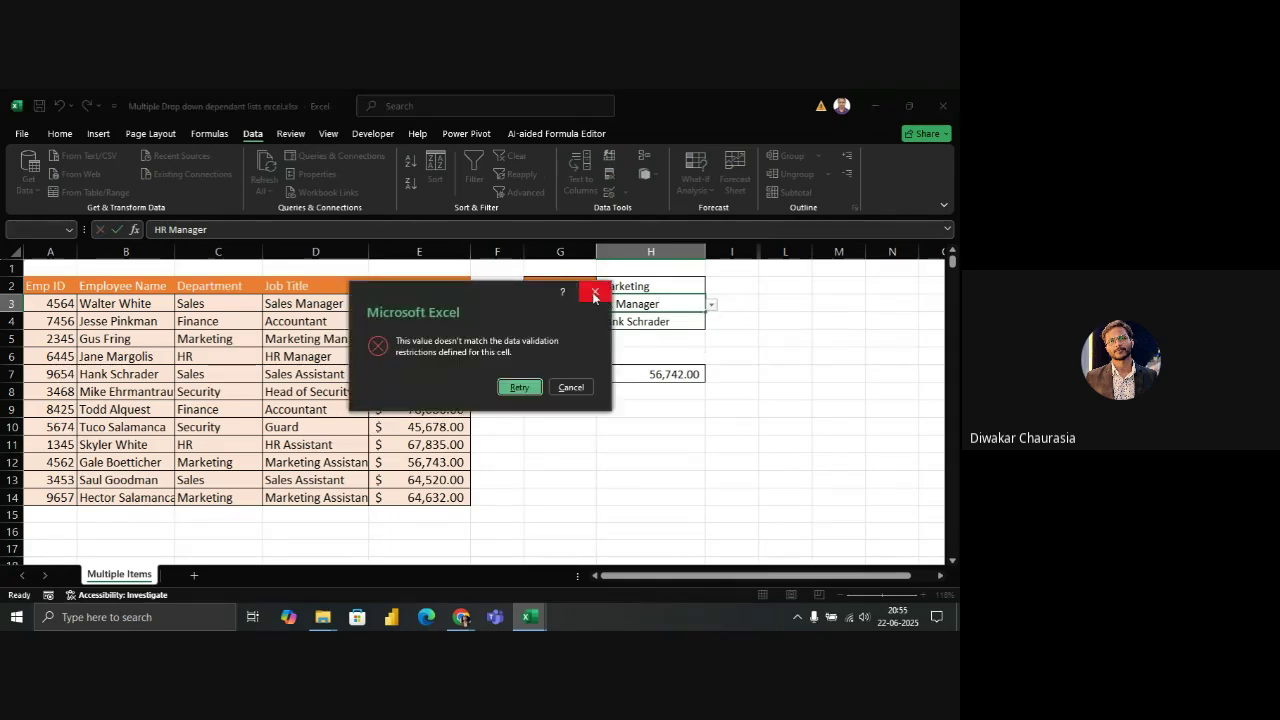
{"action": "left_click", "coordinate": [595, 297]}
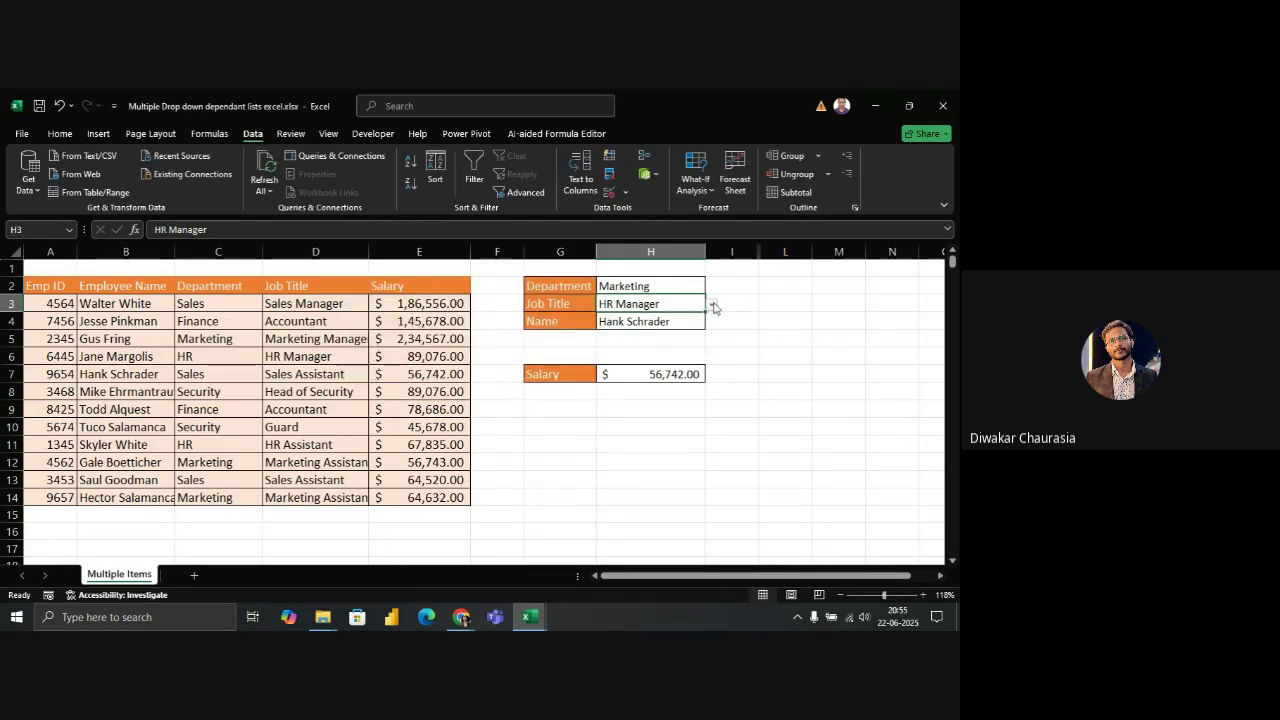
Set the Job Title in H3 to Marketing Manager and choose the listed employee for the Name in H4
{"action": "left_click", "coordinate": [713, 305]}
{"action": "left_click", "coordinate": [677, 320]}
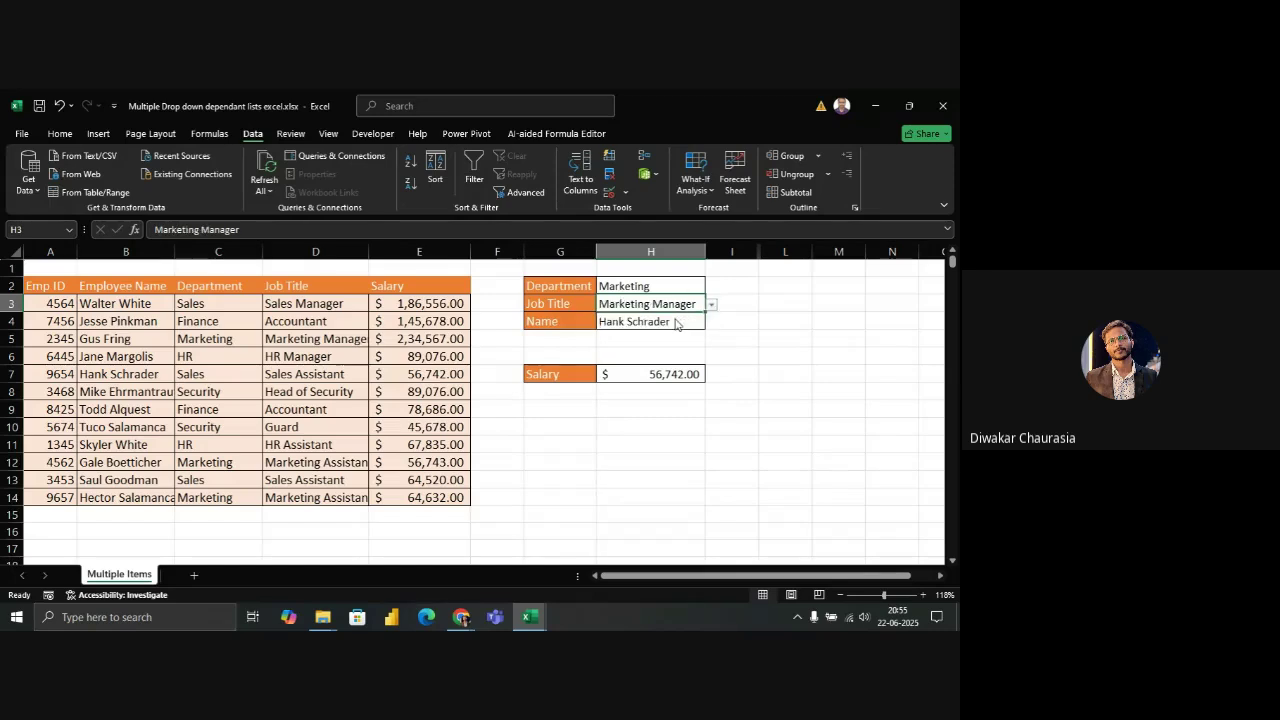
{"action": "left_click", "coordinate": [687, 321]}
{"action": "left_click", "coordinate": [711, 322]}
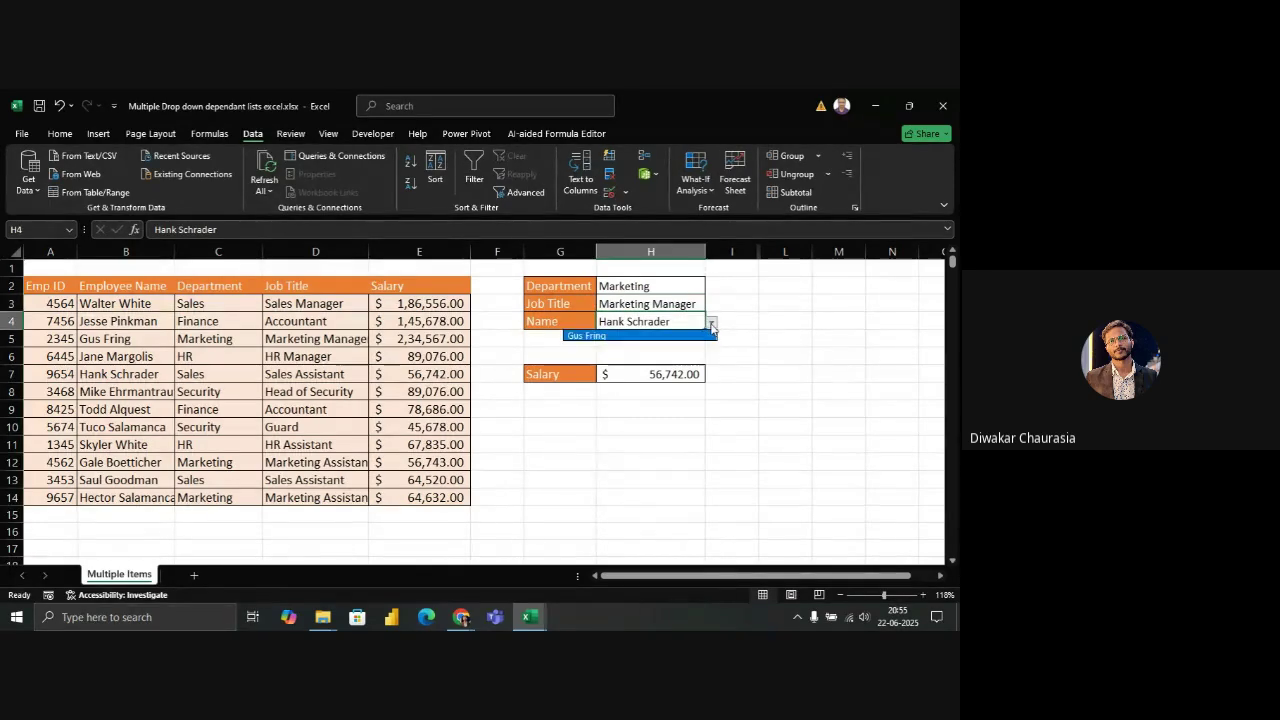
{"action": "left_click", "coordinate": [651, 338]}
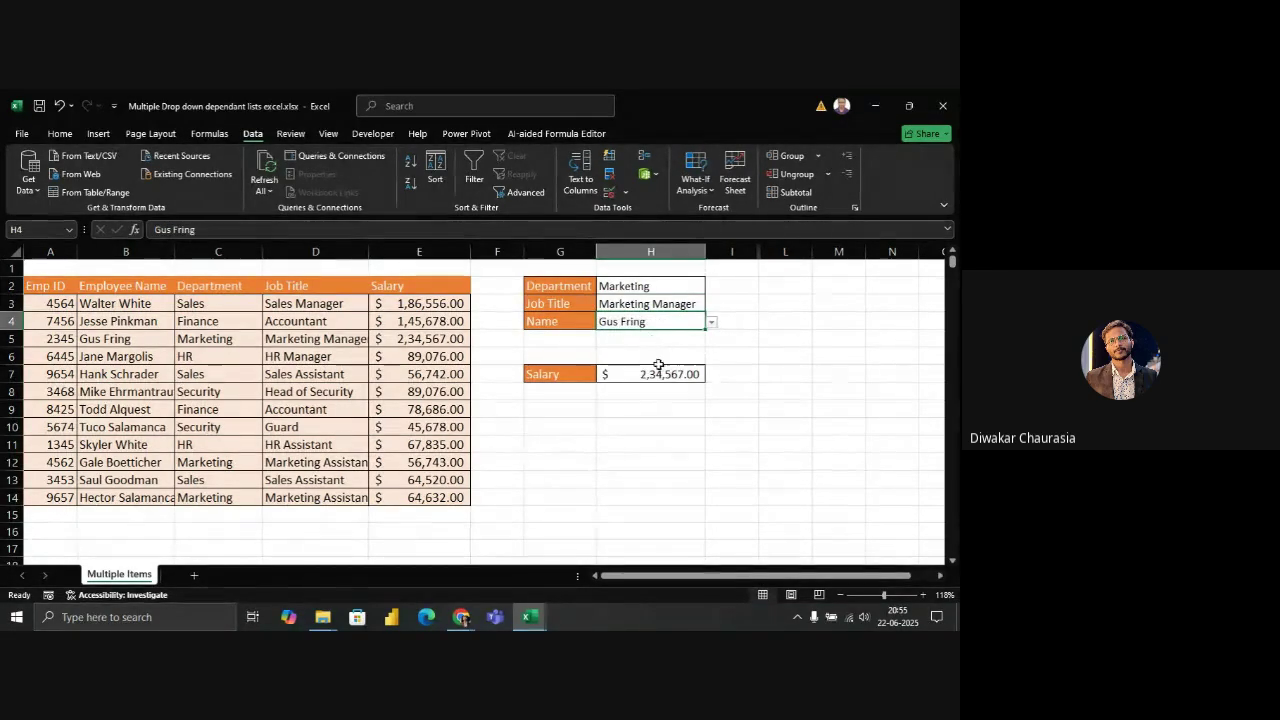
{"action": "left_click", "coordinate": [653, 373]}
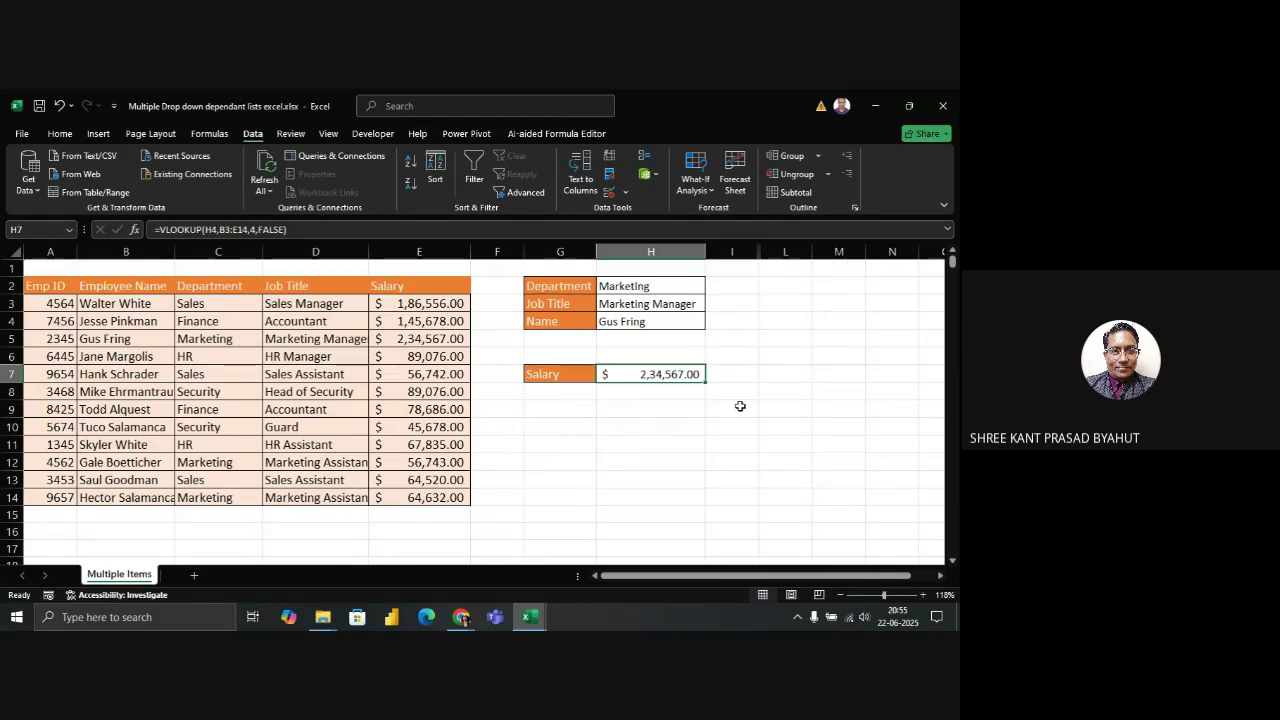
Review the Data Validation settings of the Department cell H2, including the allowed types and the list source
{"action": "left_click", "coordinate": [620, 299]}
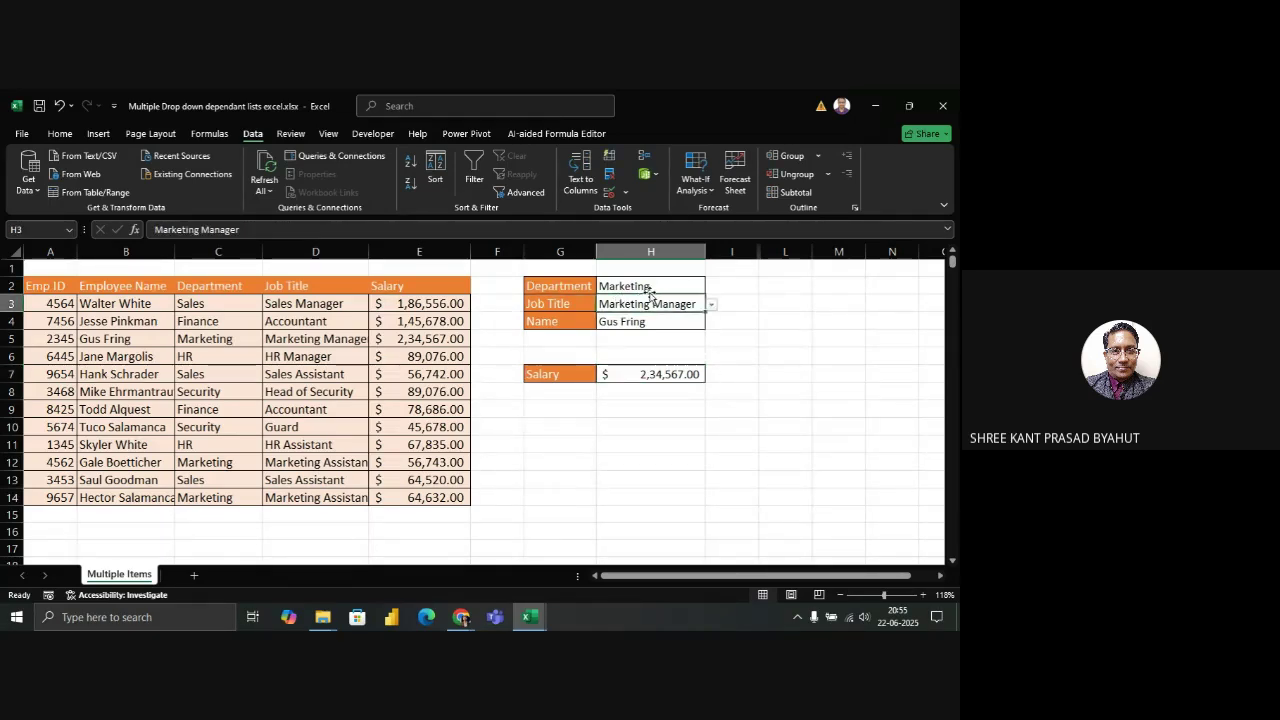
{"action": "left_click", "coordinate": [653, 288]}
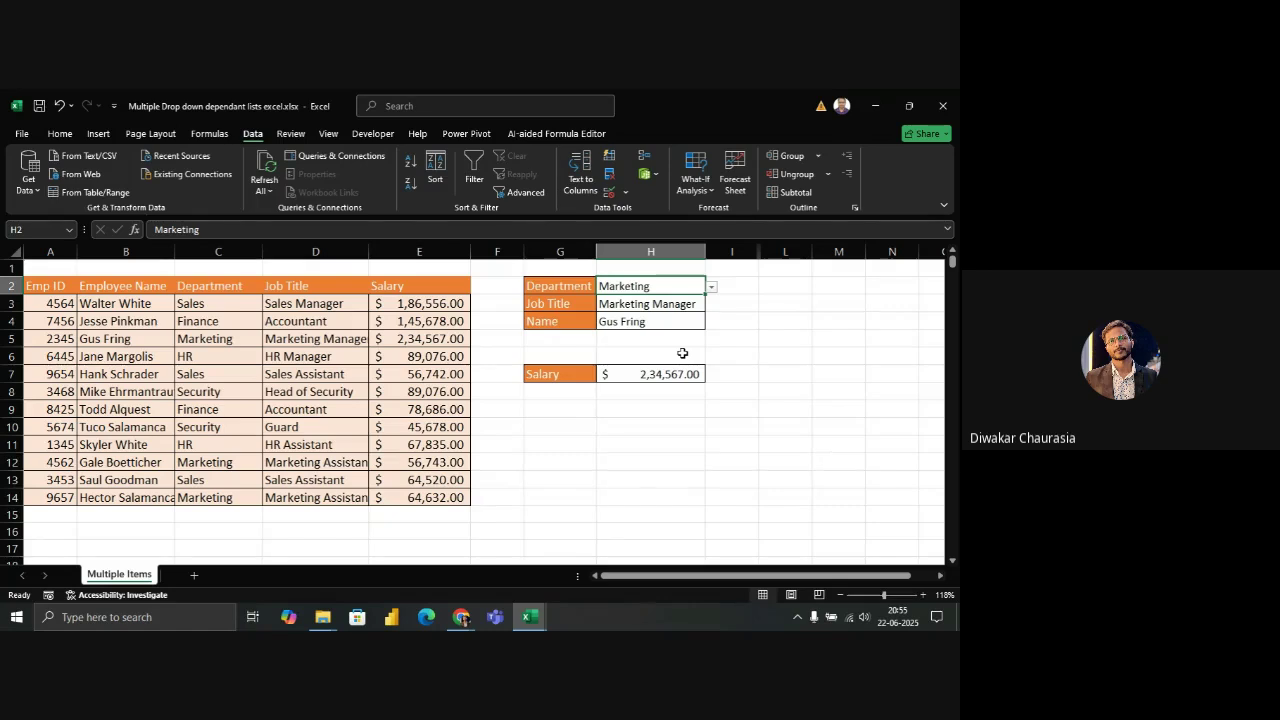
{"action": "left_click", "coordinate": [610, 195]}
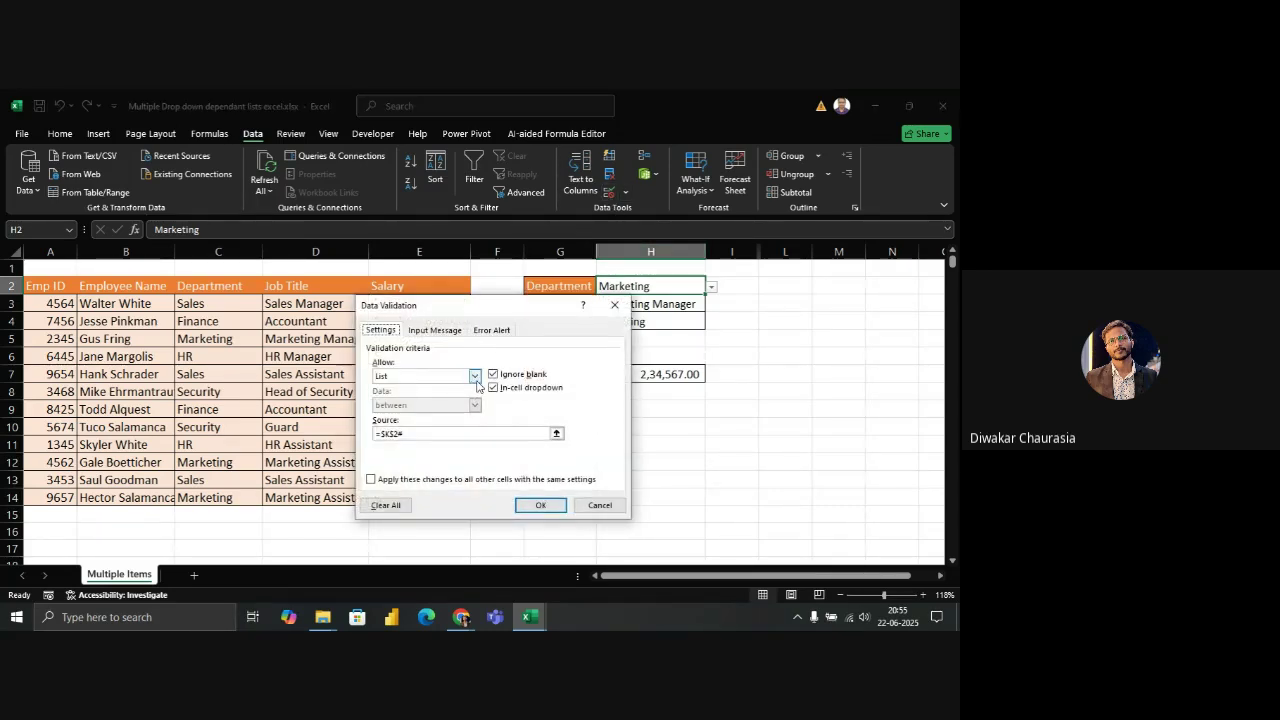
{"action": "left_click", "coordinate": [475, 376]}
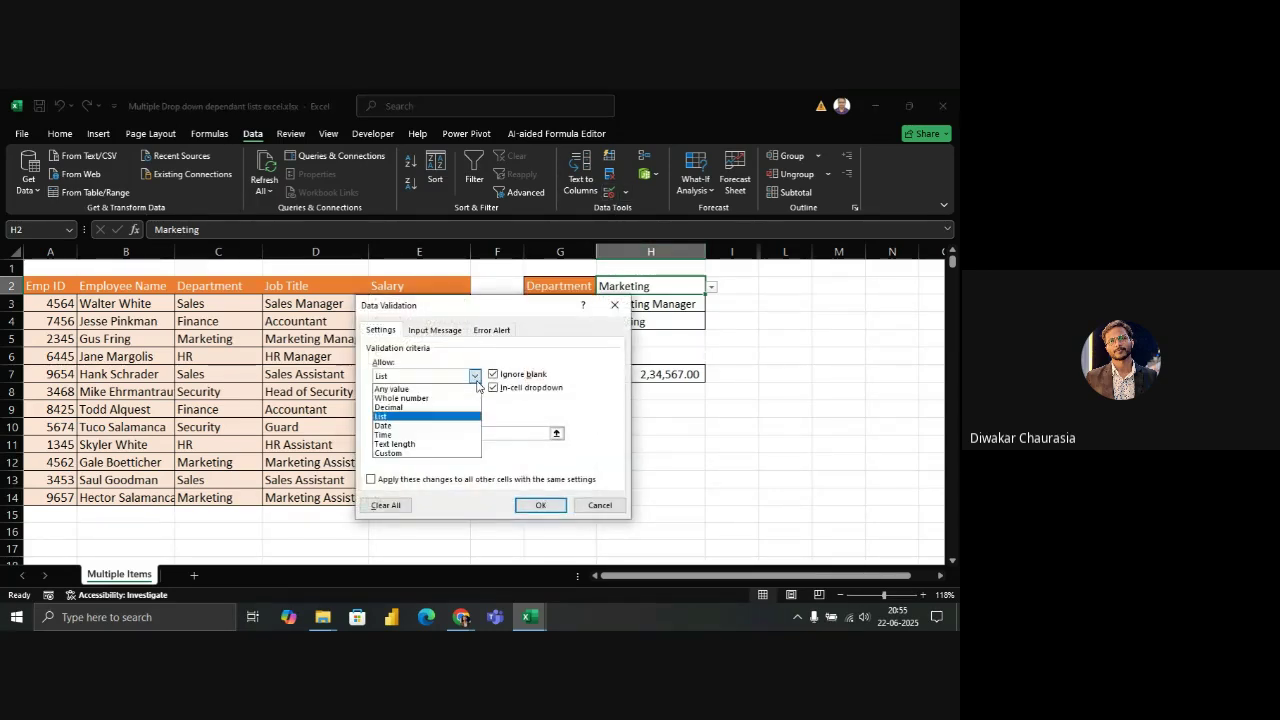
{"action": "left_click", "coordinate": [527, 414]}
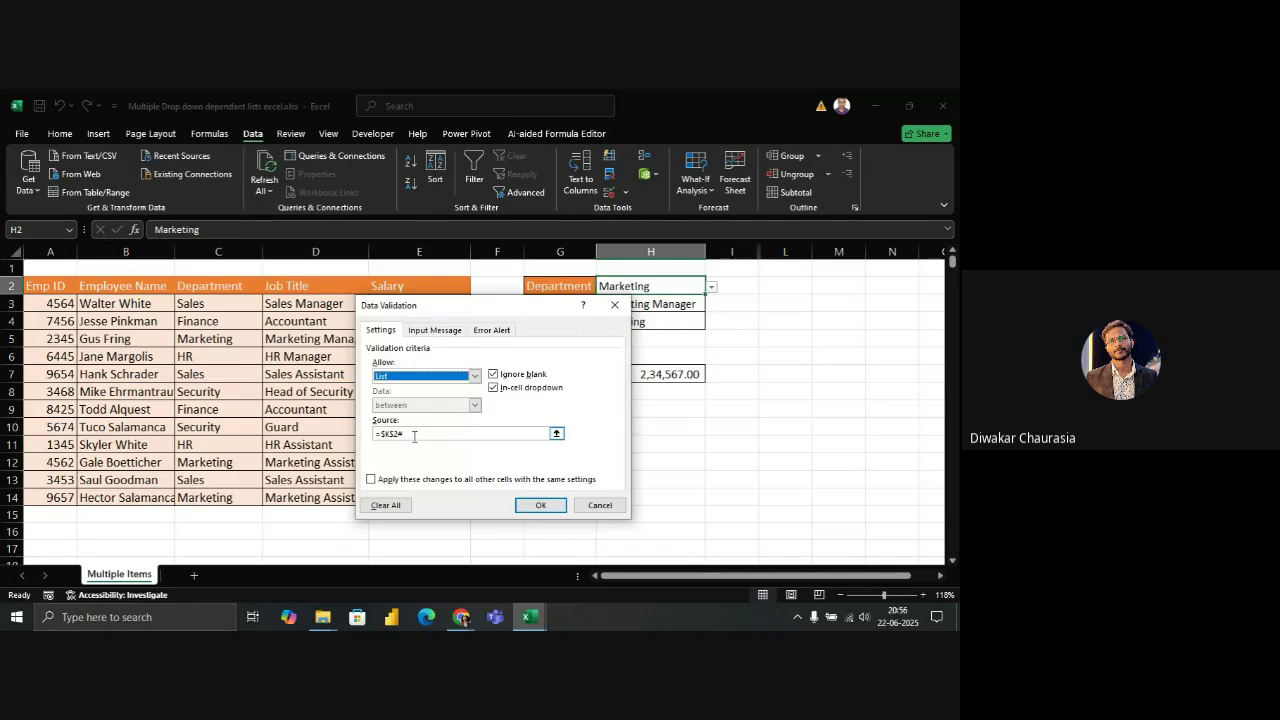
{"action": "left_click", "coordinate": [600, 505]}
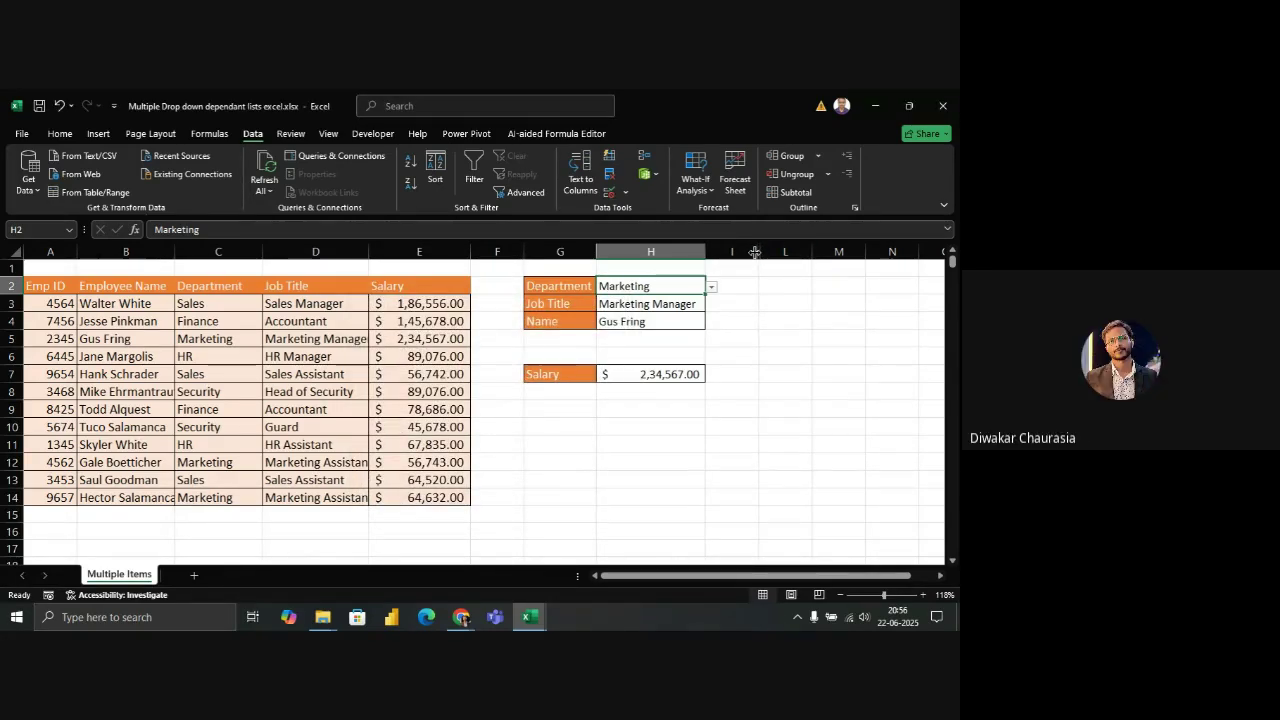
Unhide the helper columns J and K between columns I and L
{"action": "left_click_drag", "start_coordinate": [740, 252], "coordinate": [772, 254]}
{"action": "right_click", "coordinate": [774, 255]}
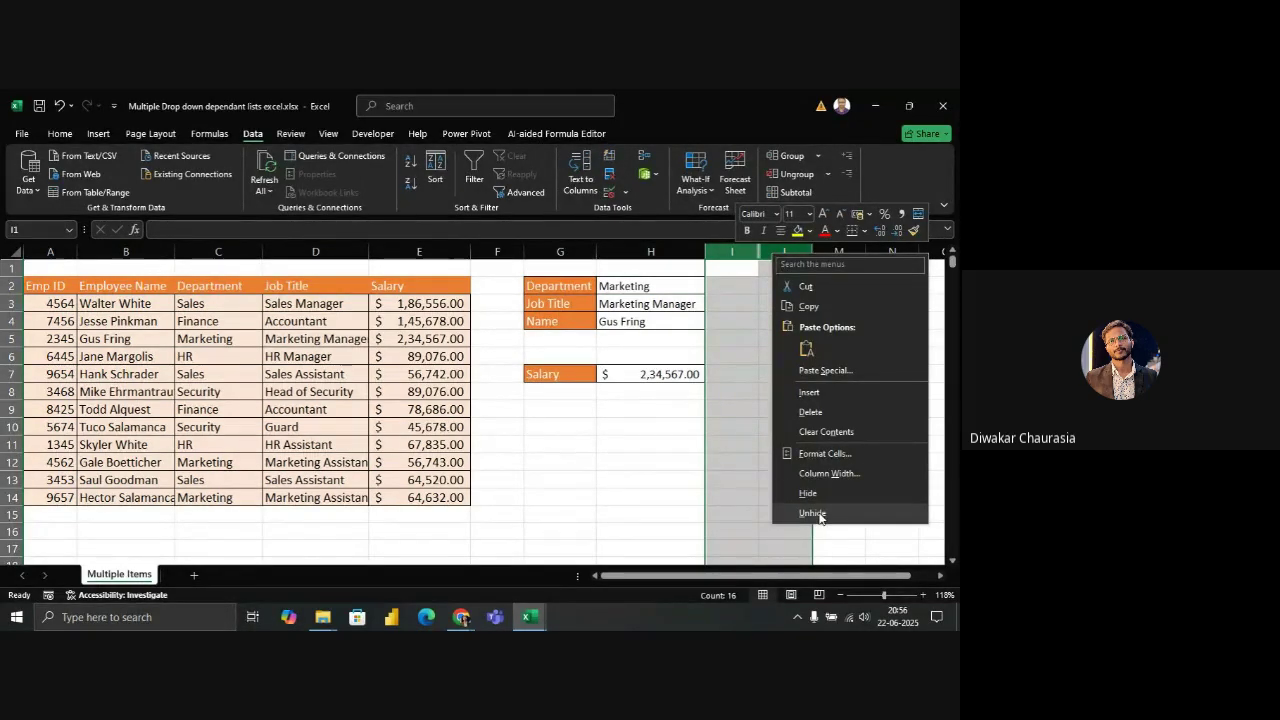
{"action": "left_click", "coordinate": [812, 513]}
{"action": "scroll", "coordinate": [861, 332], "scroll_direction": "right", "scroll_amount": 3}
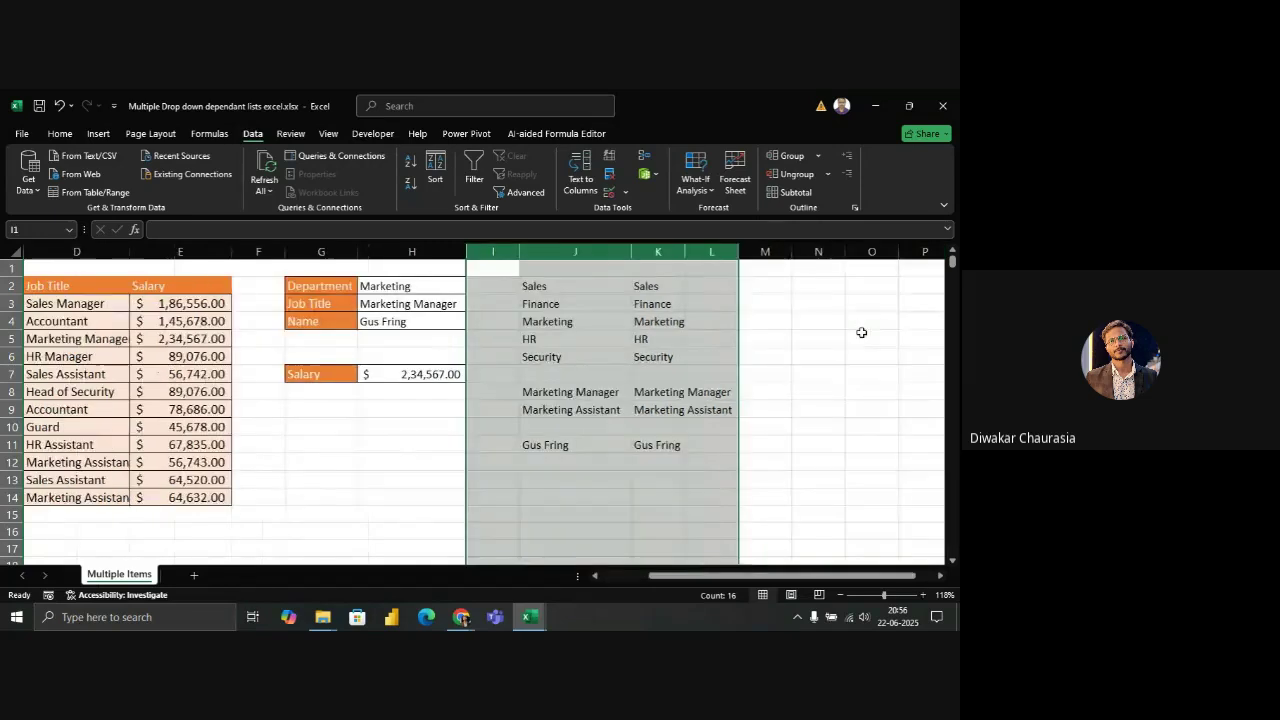
{"action": "scroll", "coordinate": [861, 332], "scroll_direction": "right", "scroll_amount": 1}
{"action": "scroll", "coordinate": [608, 266], "scroll_direction": "left", "scroll_amount": 4}
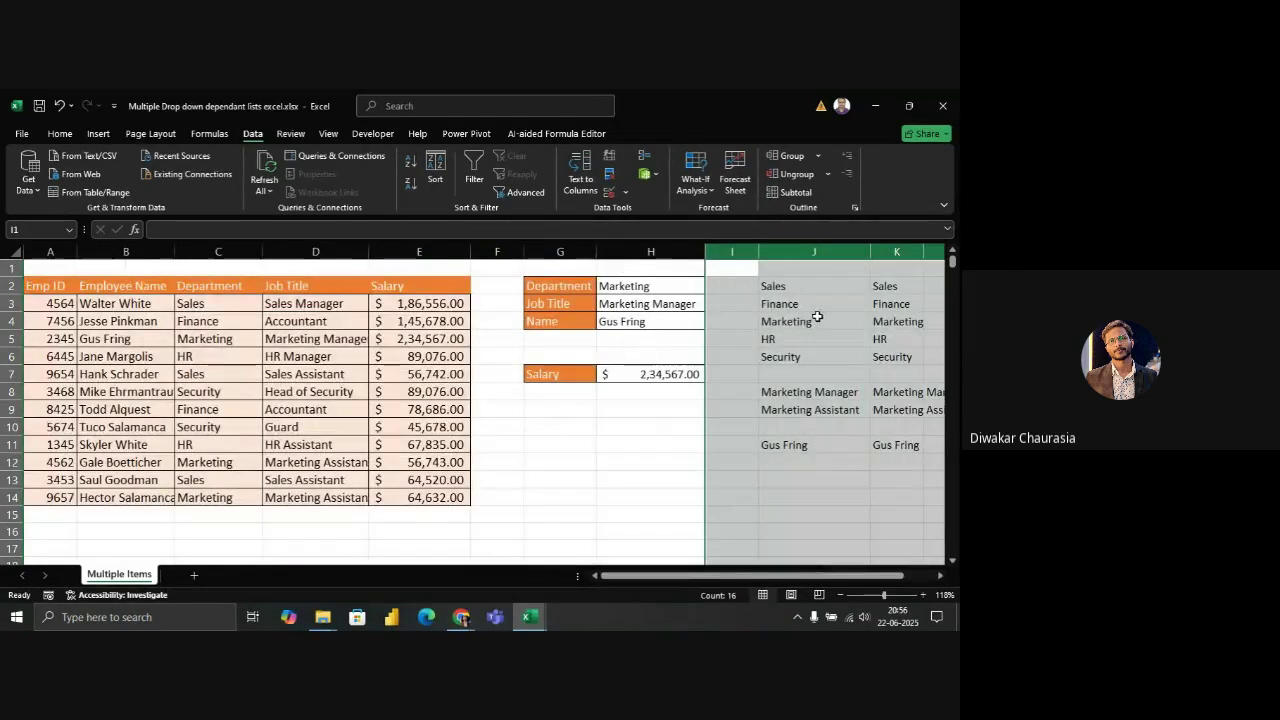
{"action": "left_click", "coordinate": [893, 303]}
Hide column J and check the remaining drop-down source lists in column K
{"action": "left_click", "coordinate": [810, 252]}
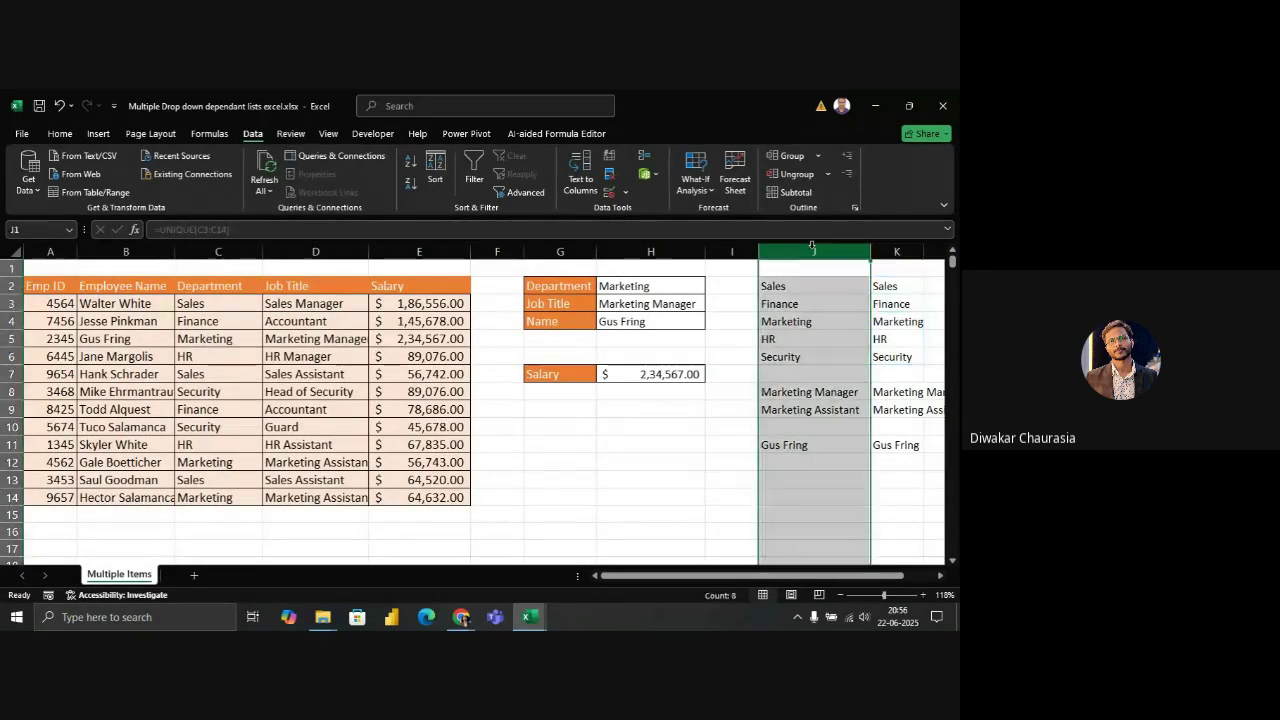
{"action": "right_click", "coordinate": [818, 252]}
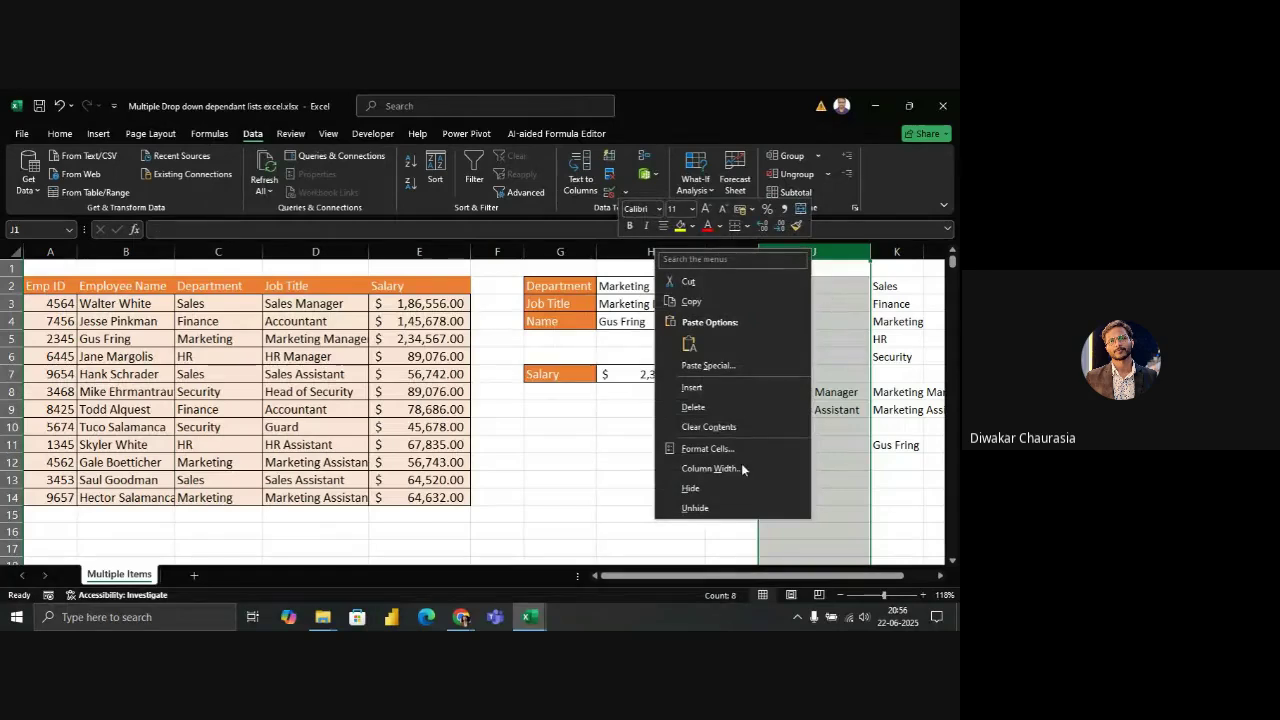
{"action": "left_click", "coordinate": [724, 488]}
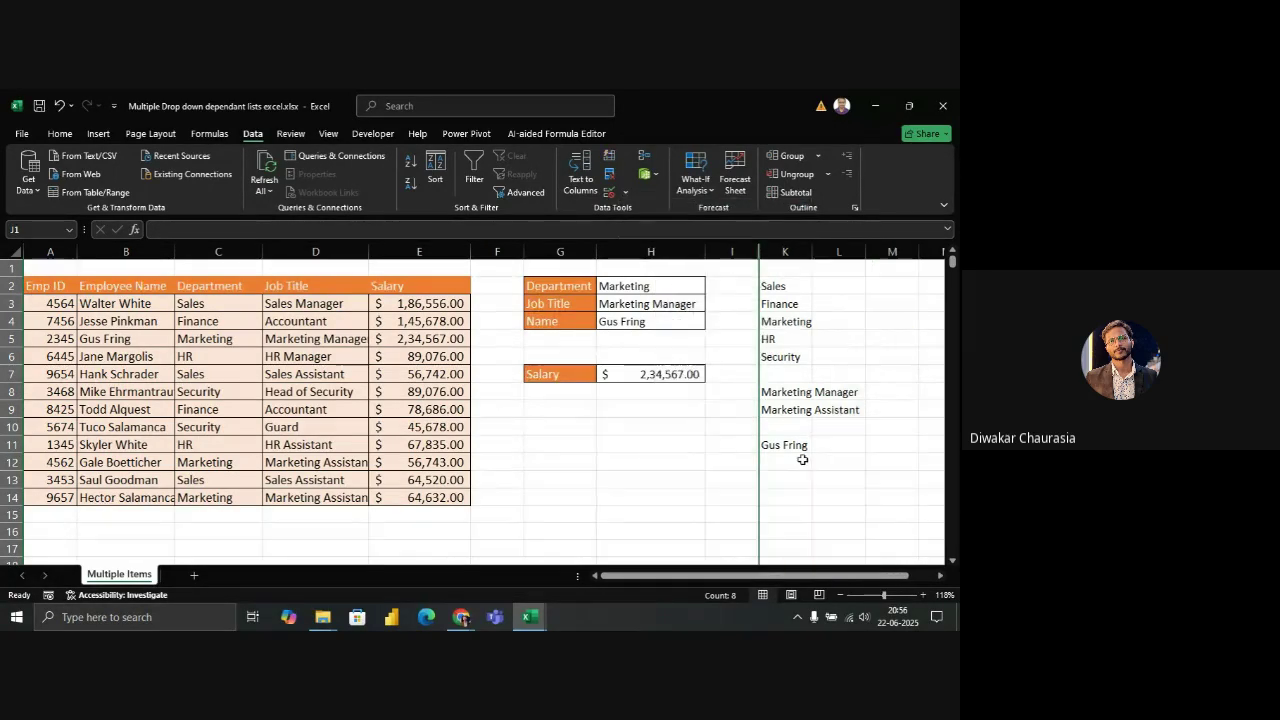
{"action": "scroll", "coordinate": [780, 440], "scroll_direction": "right", "scroll_amount": 3}
{"action": "left_click", "coordinate": [552, 324]}
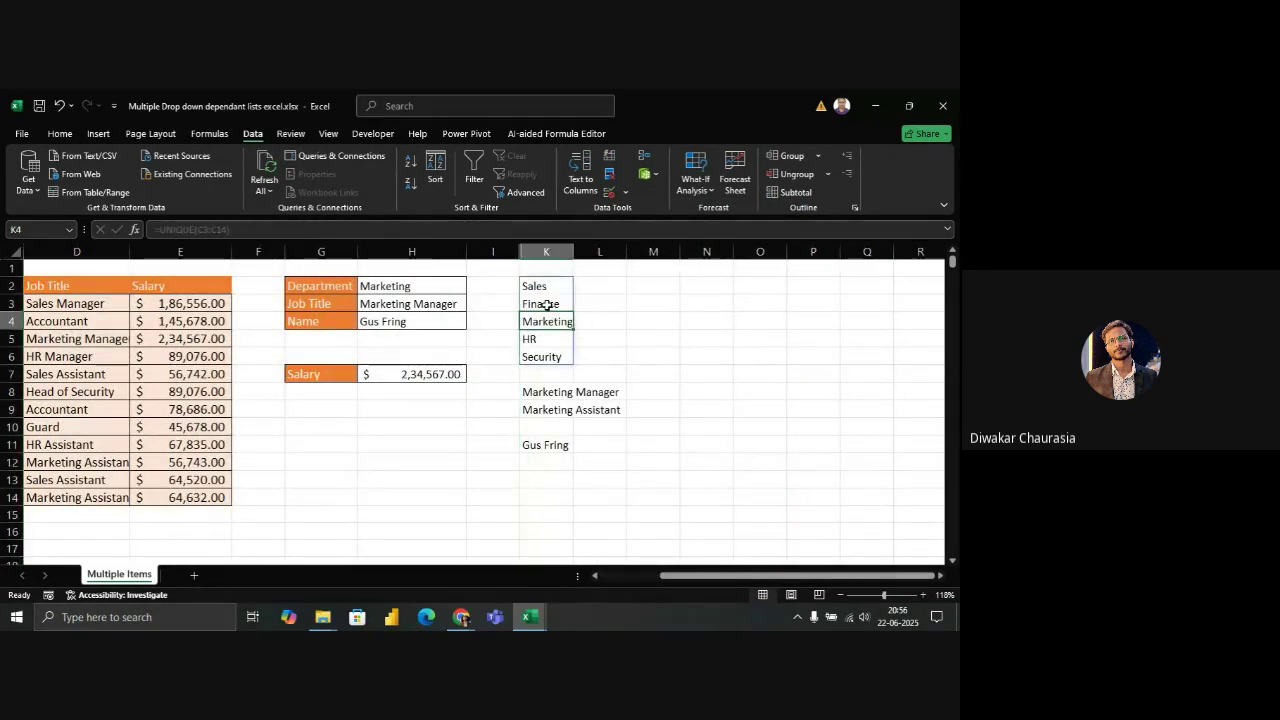
{"action": "left_click", "coordinate": [545, 304]}
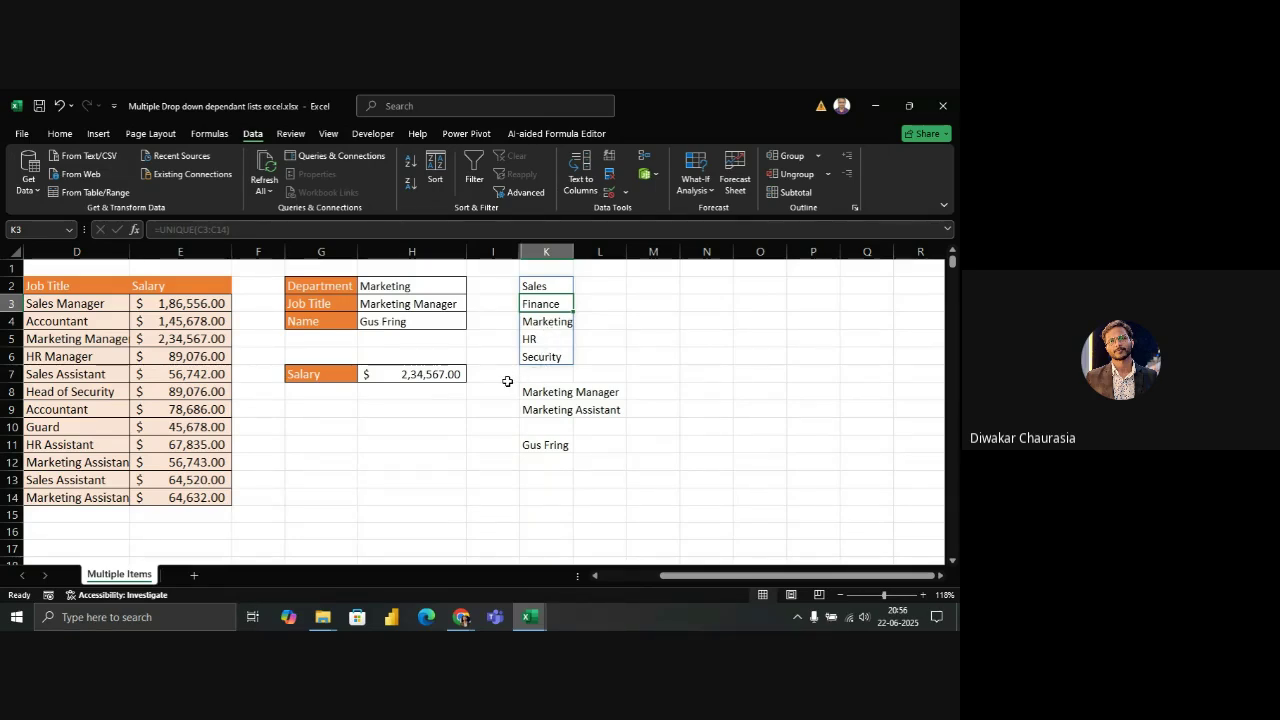
{"action": "scroll", "coordinate": [507, 381], "scroll_direction": "left", "scroll_amount": 3}
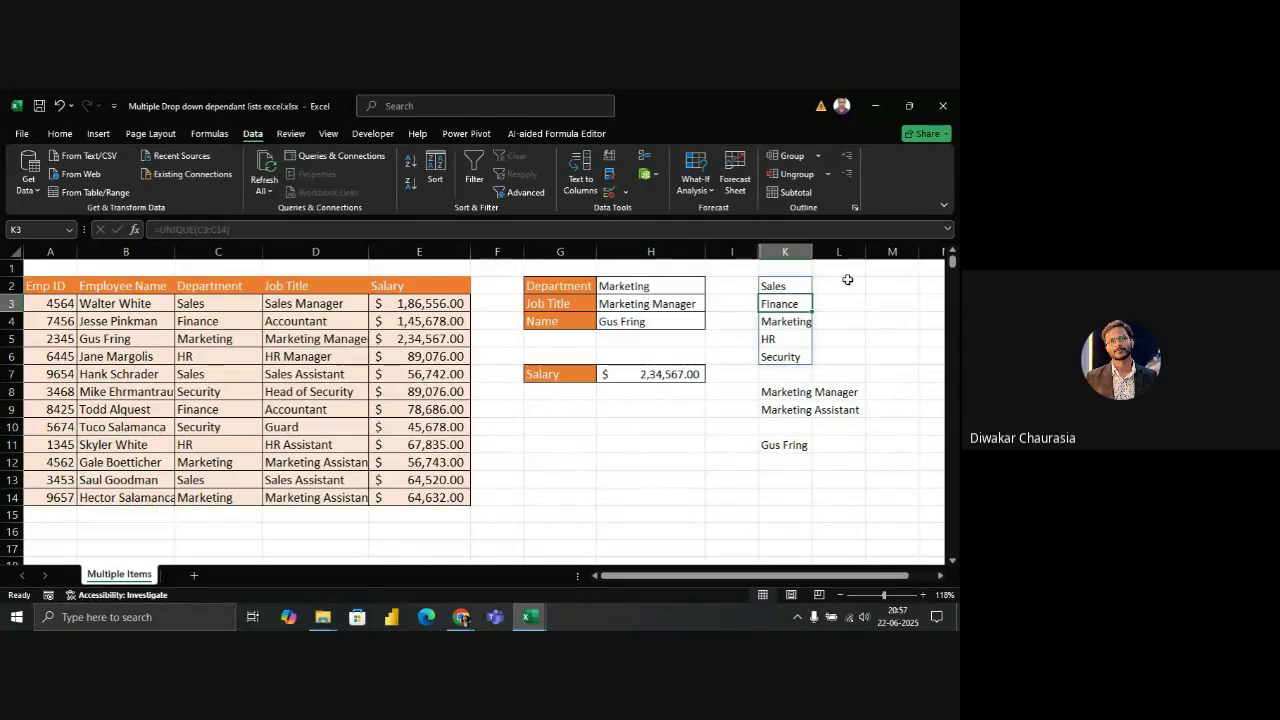
{"action": "left_click", "coordinate": [609, 190]}
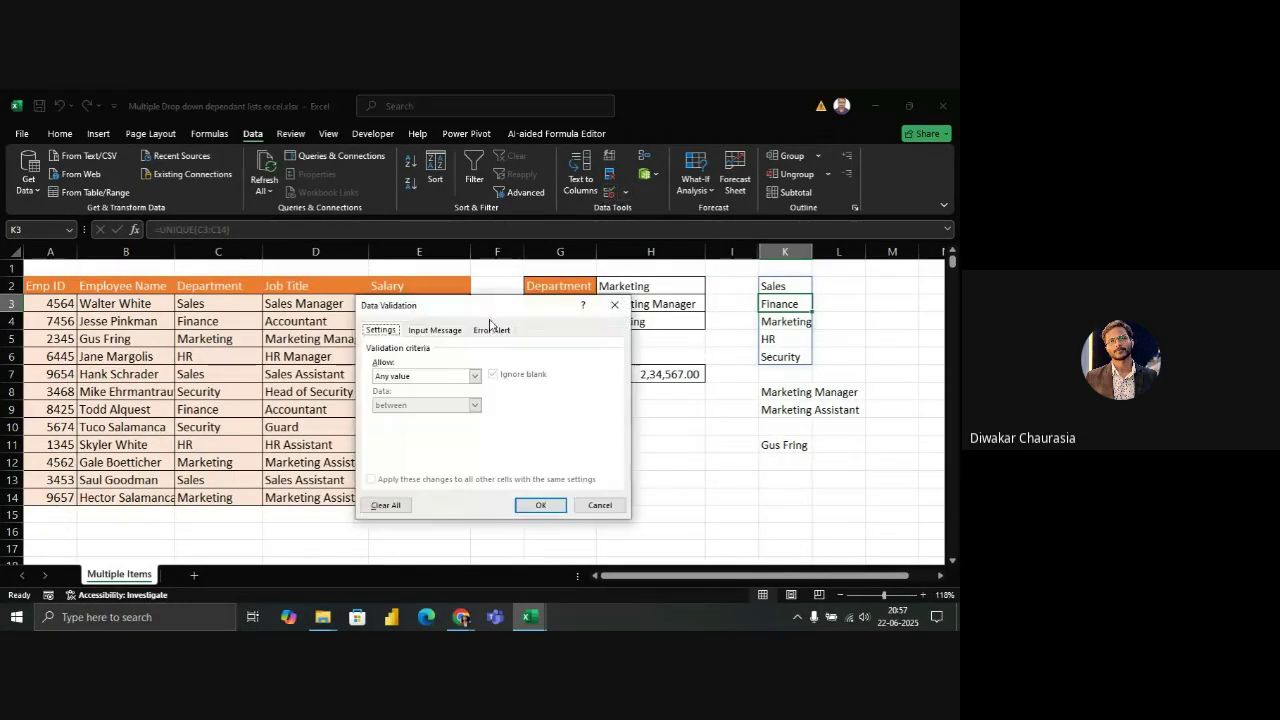
{"action": "left_click", "coordinate": [473, 377]}
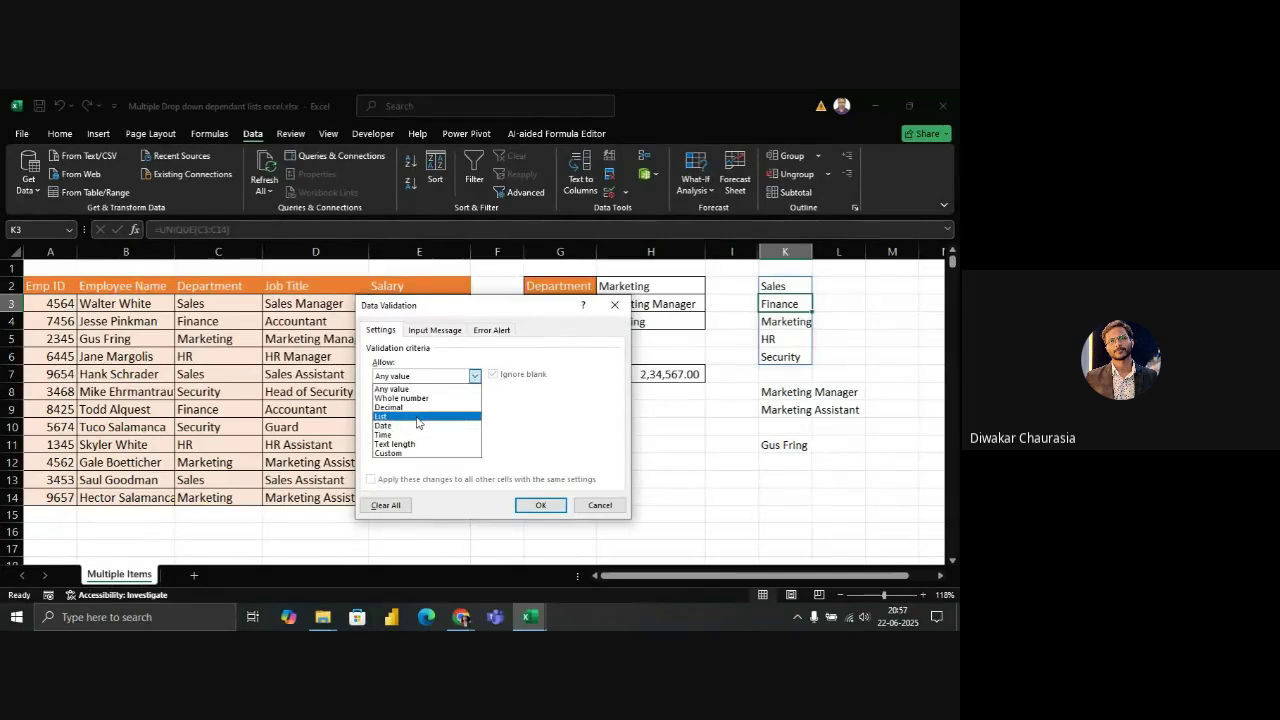
{"action": "left_click", "coordinate": [445, 416]}
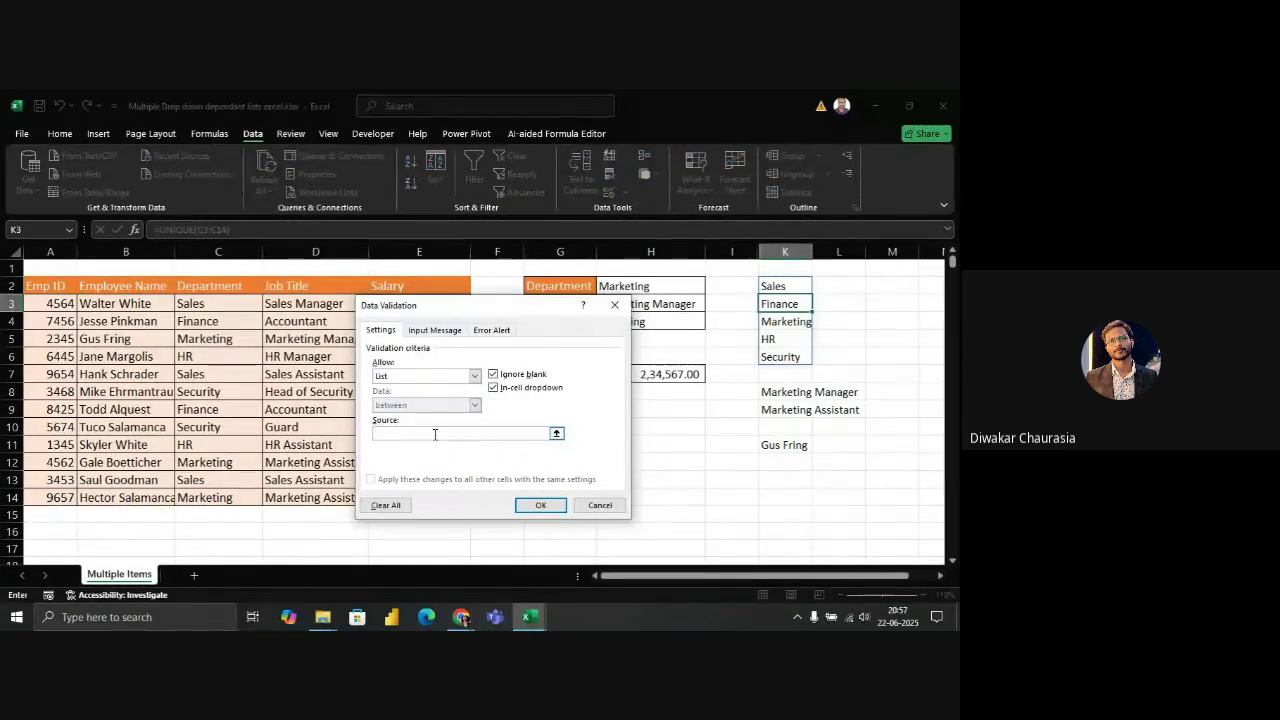
{"action": "left_click", "coordinate": [600, 505]}
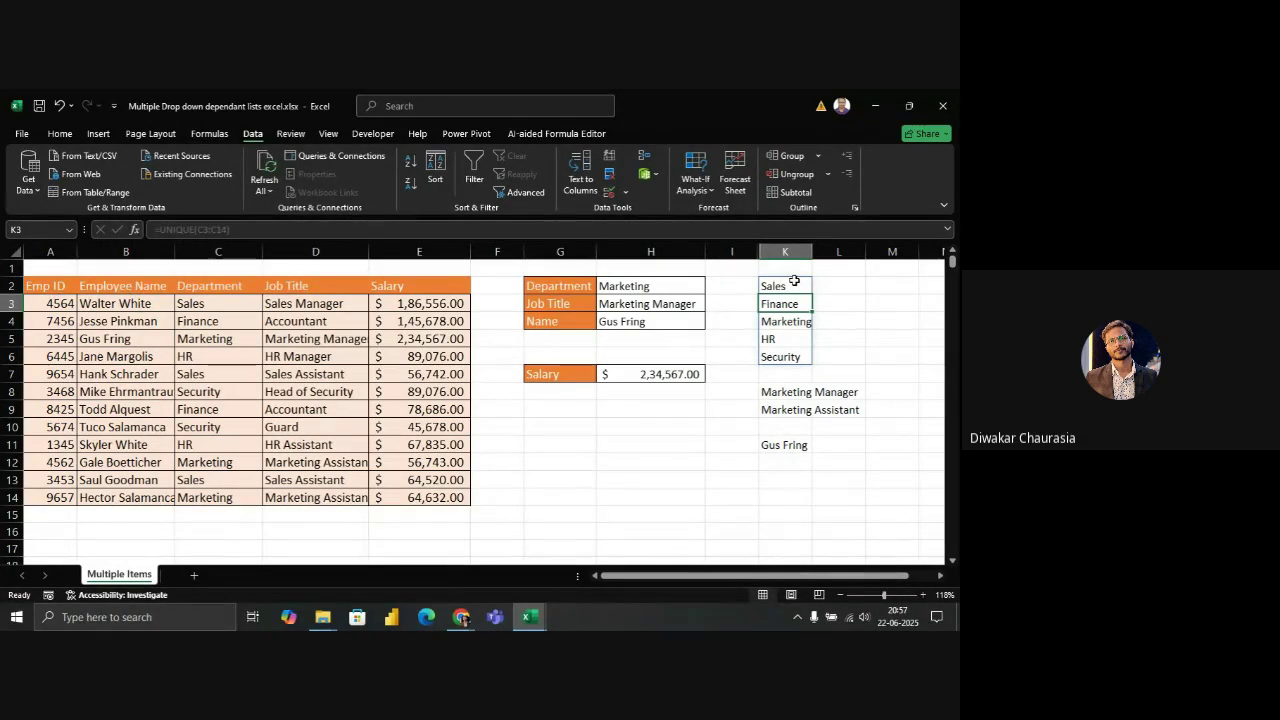
Review the VLOOKUP formula in Salary cell H7, including its lookup value, table array, column index and range lookup arguments
{"action": "left_click", "coordinate": [633, 285]}
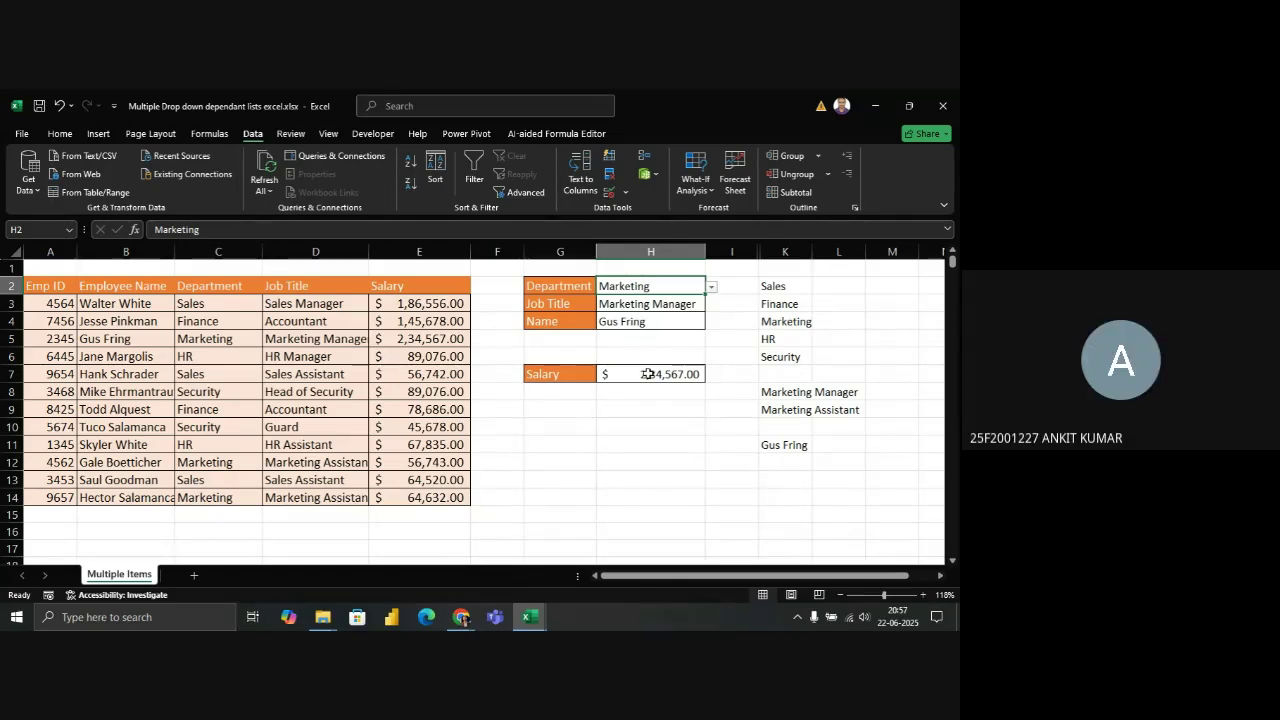
{"action": "left_click", "coordinate": [648, 374]}
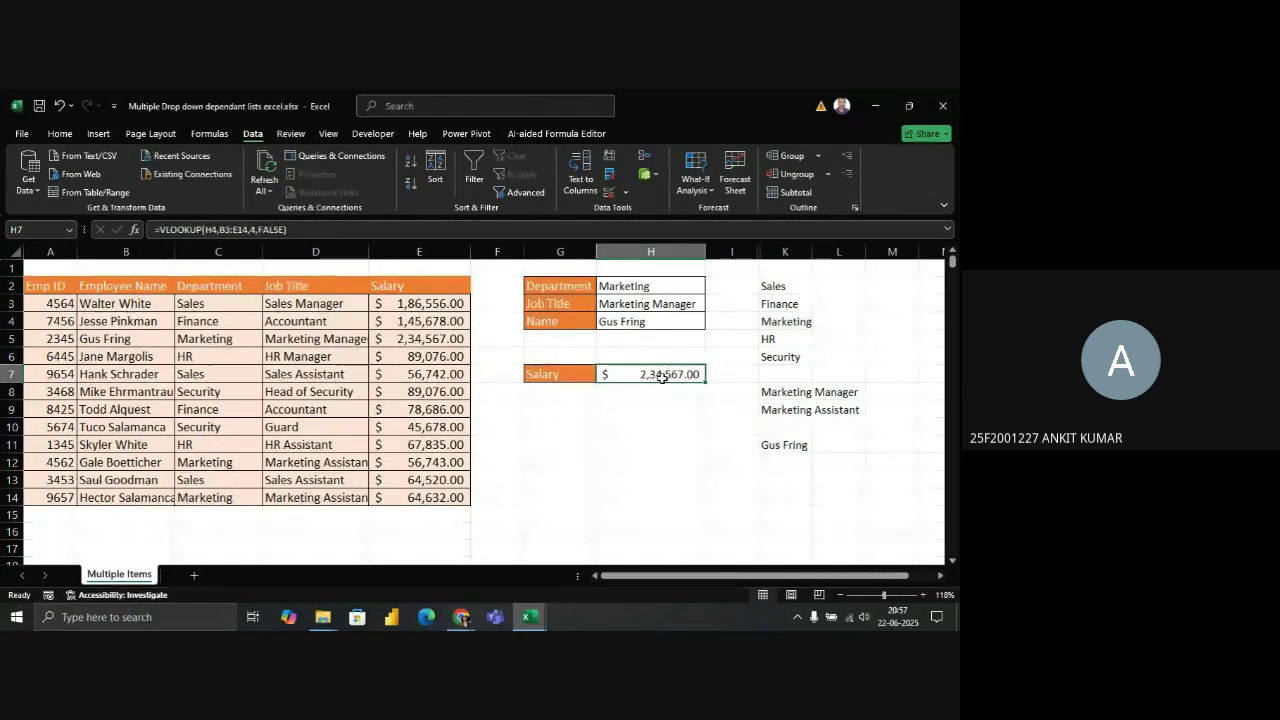
{"action": "double_click", "coordinate": [662, 377]}
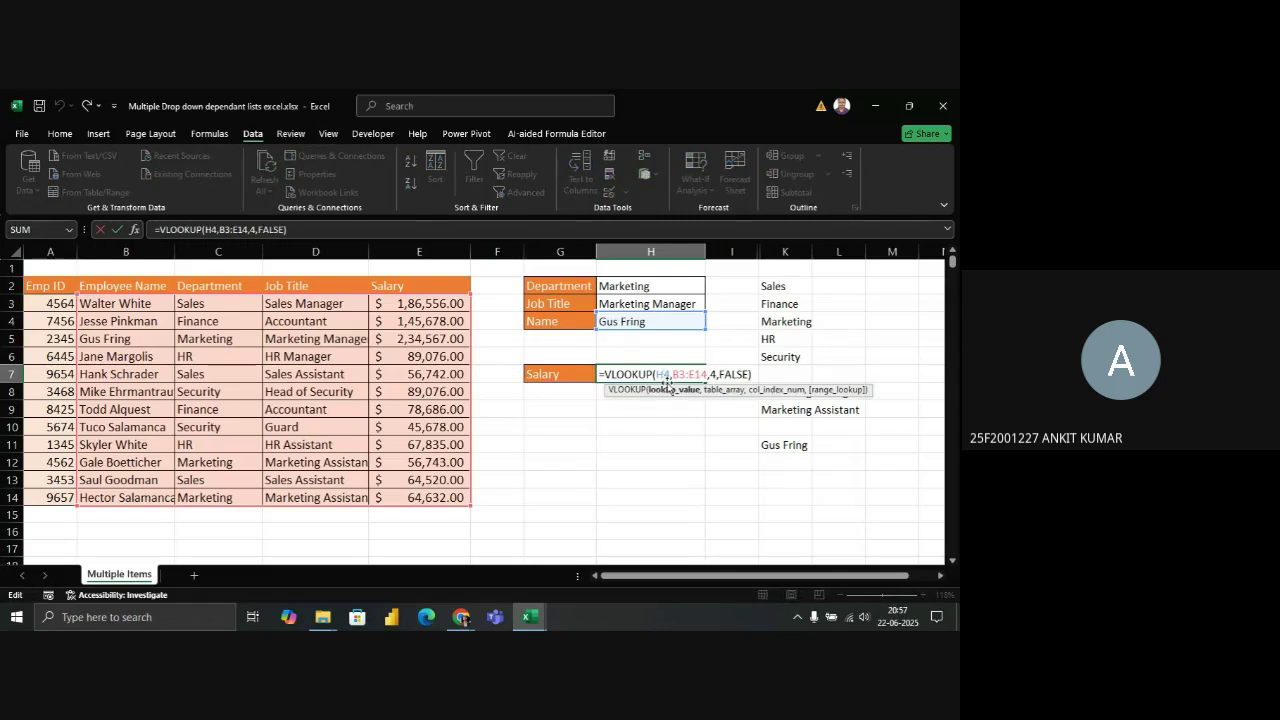
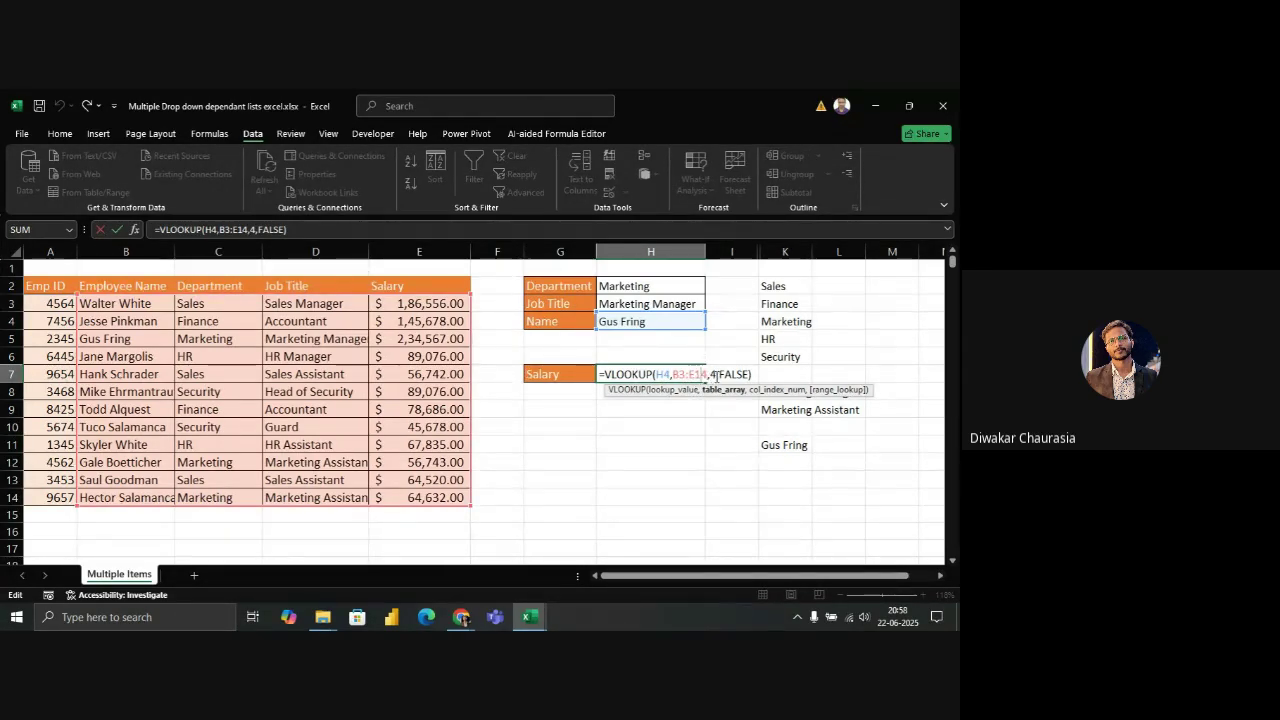
{"action": "left_click", "coordinate": [717, 374]}
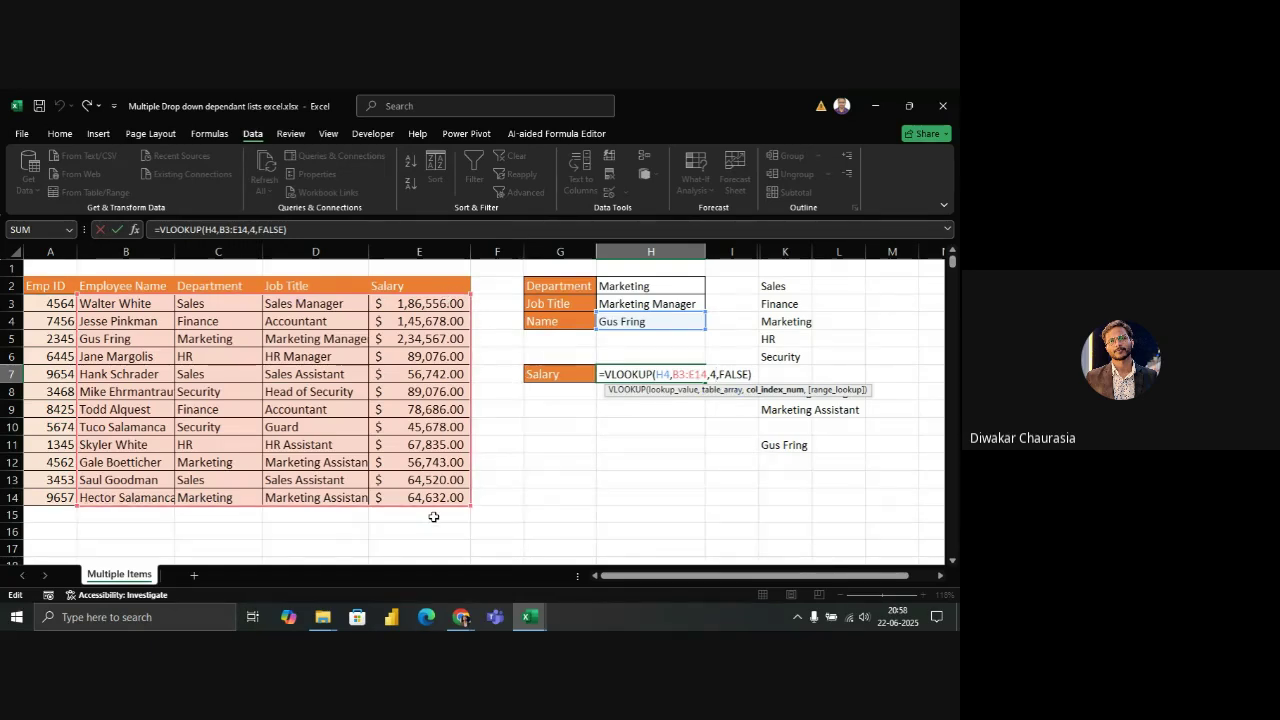
{"action": "left_click", "coordinate": [745, 374]}
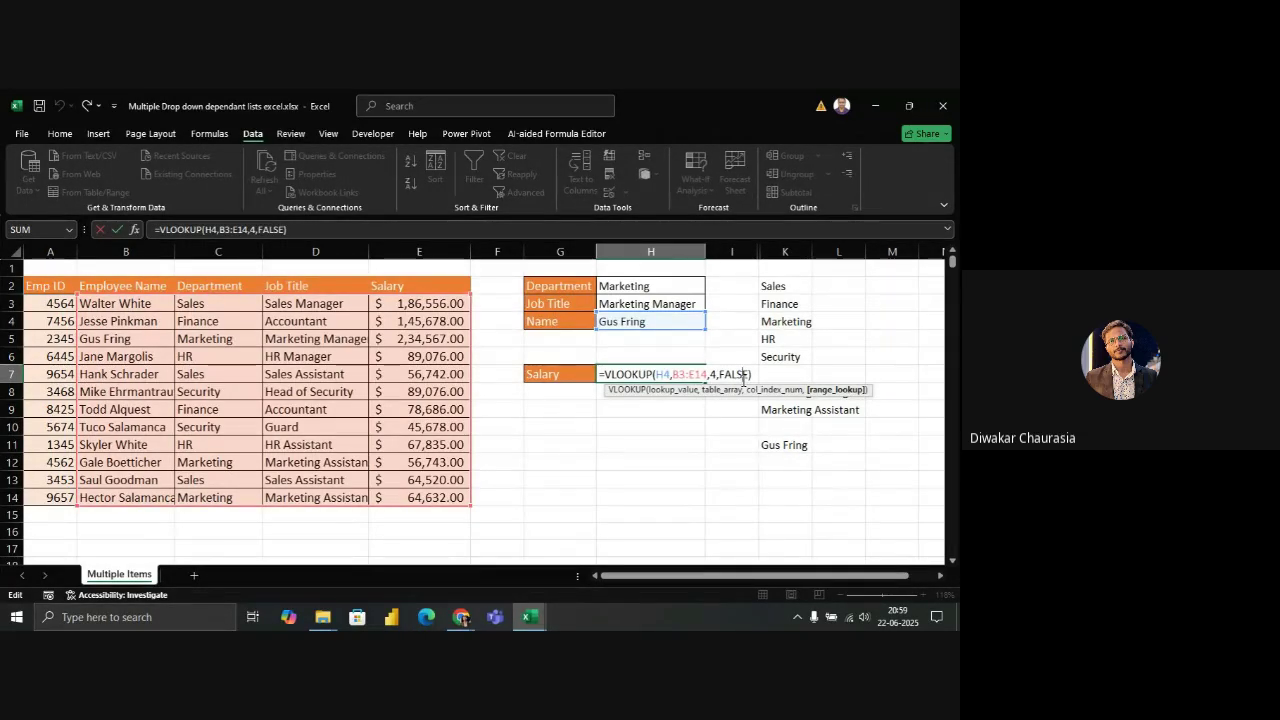
{"action": "key", "text": "Return"}
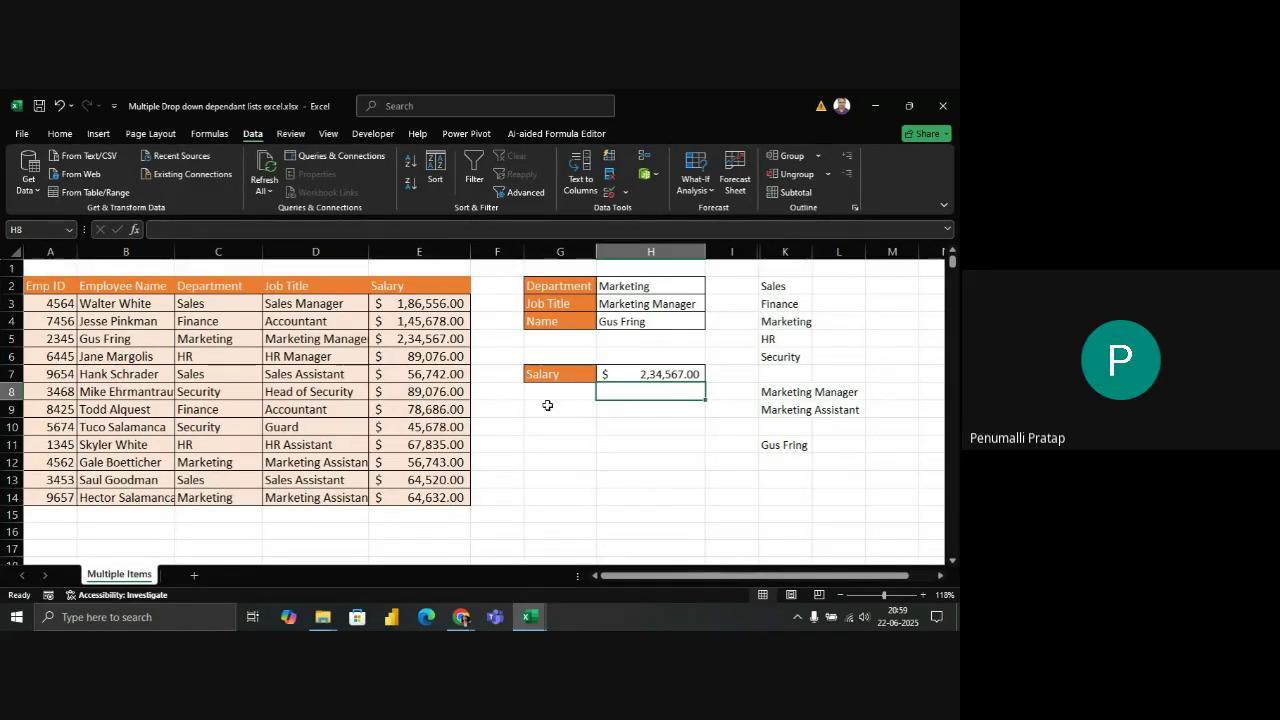
{"action": "left_click", "coordinate": [526, 473]}
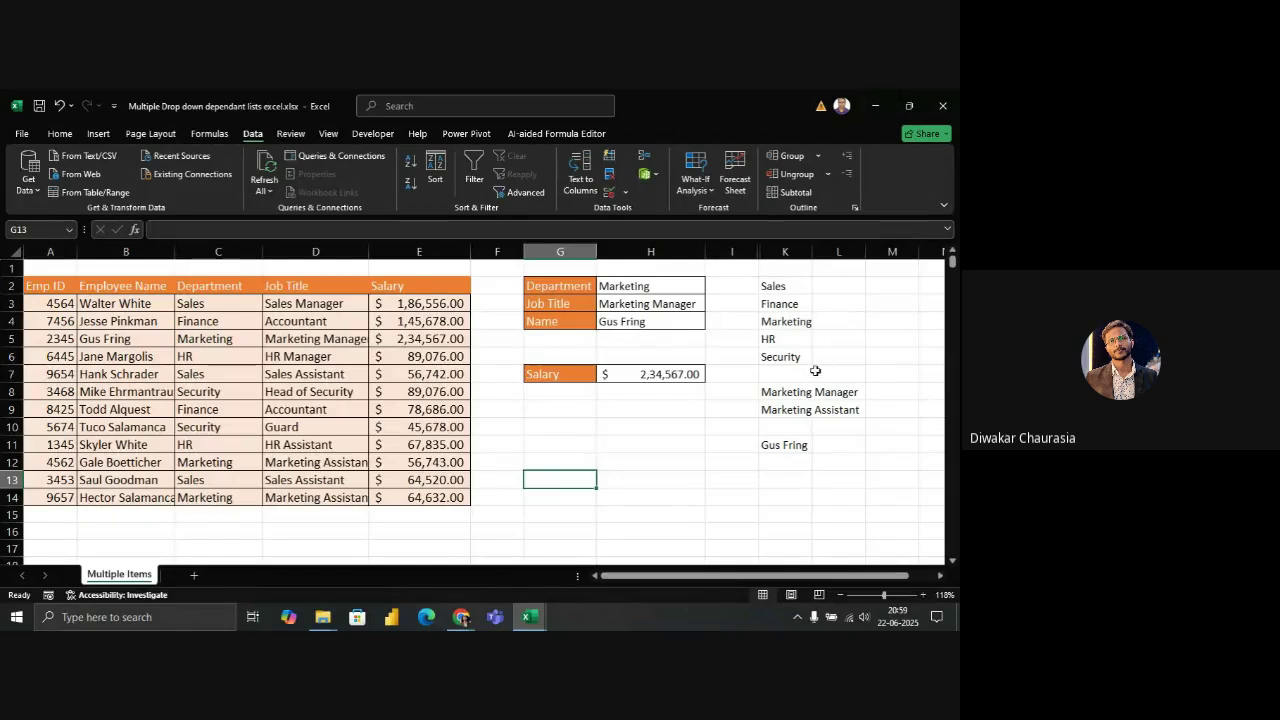
Switch to the Power Pivot Data.xlsx workbook and return to the first rows of the Sales sheet
{"action": "left_click", "coordinate": [873, 109]}
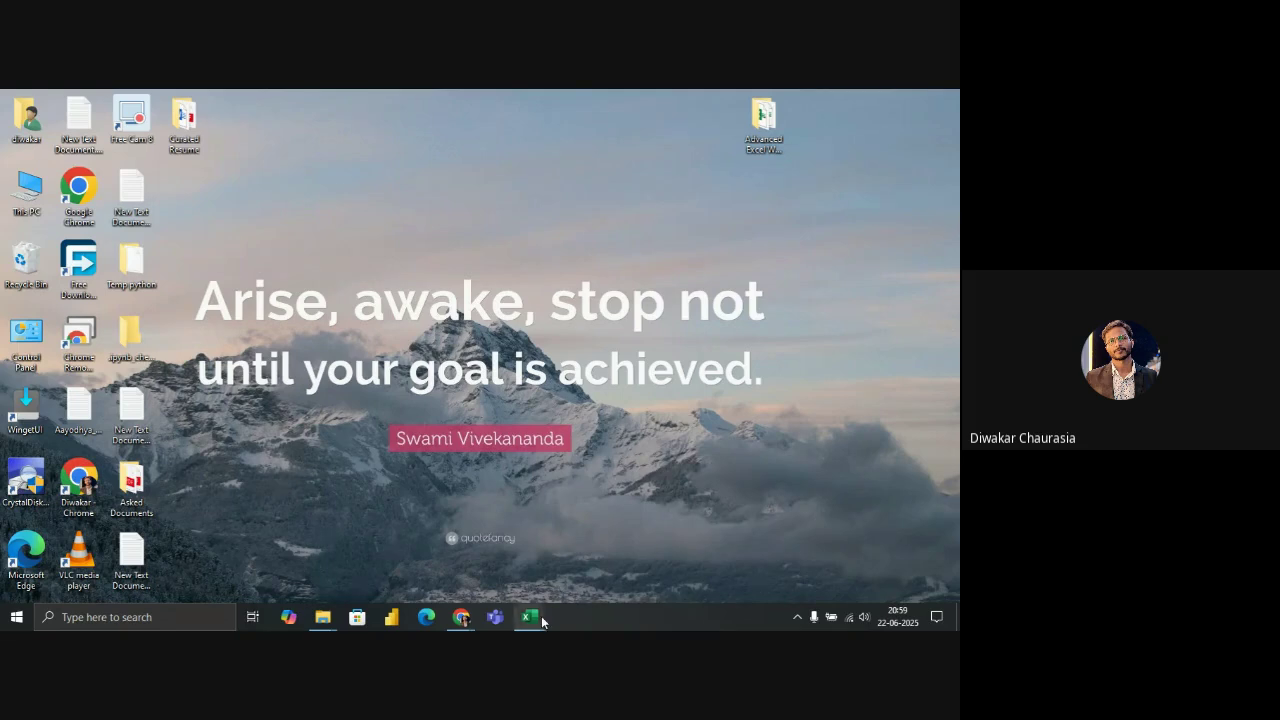
{"action": "mouse_move", "coordinate": [529, 615]}
{"action": "left_click", "coordinate": [547, 568]}
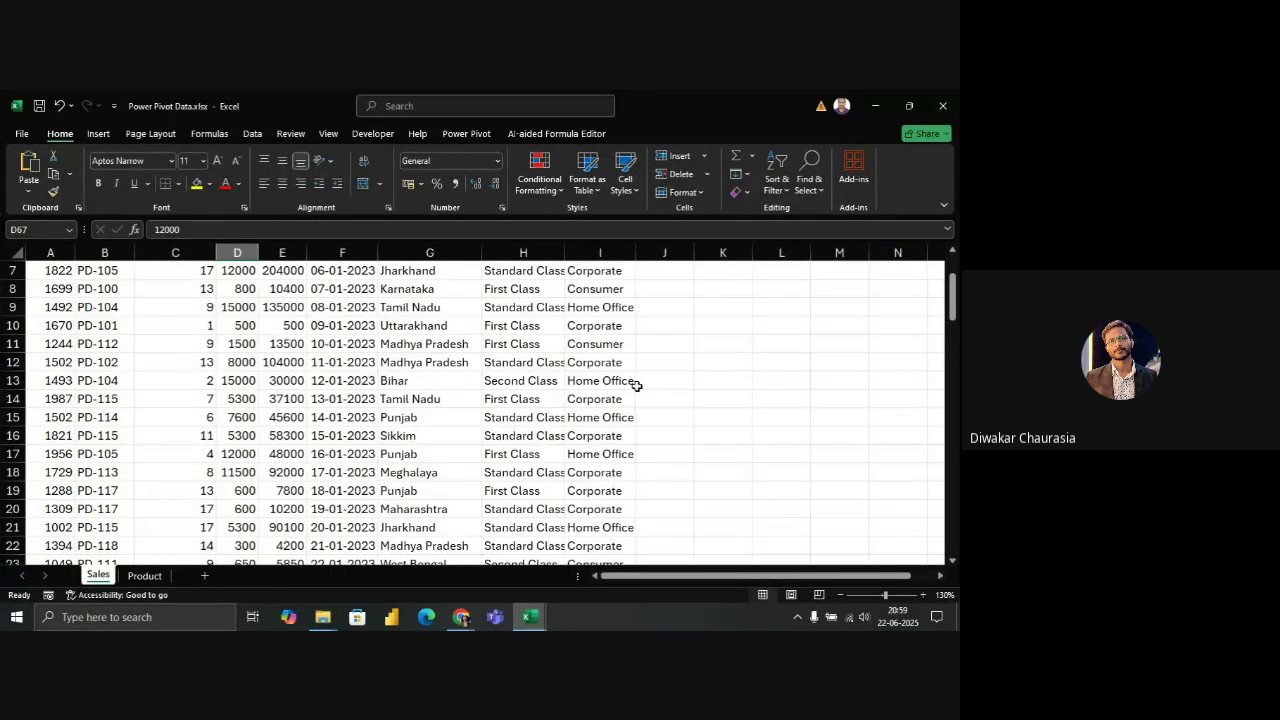
{"action": "scroll", "coordinate": [636, 385], "scroll_direction": "up", "scroll_amount": 2}
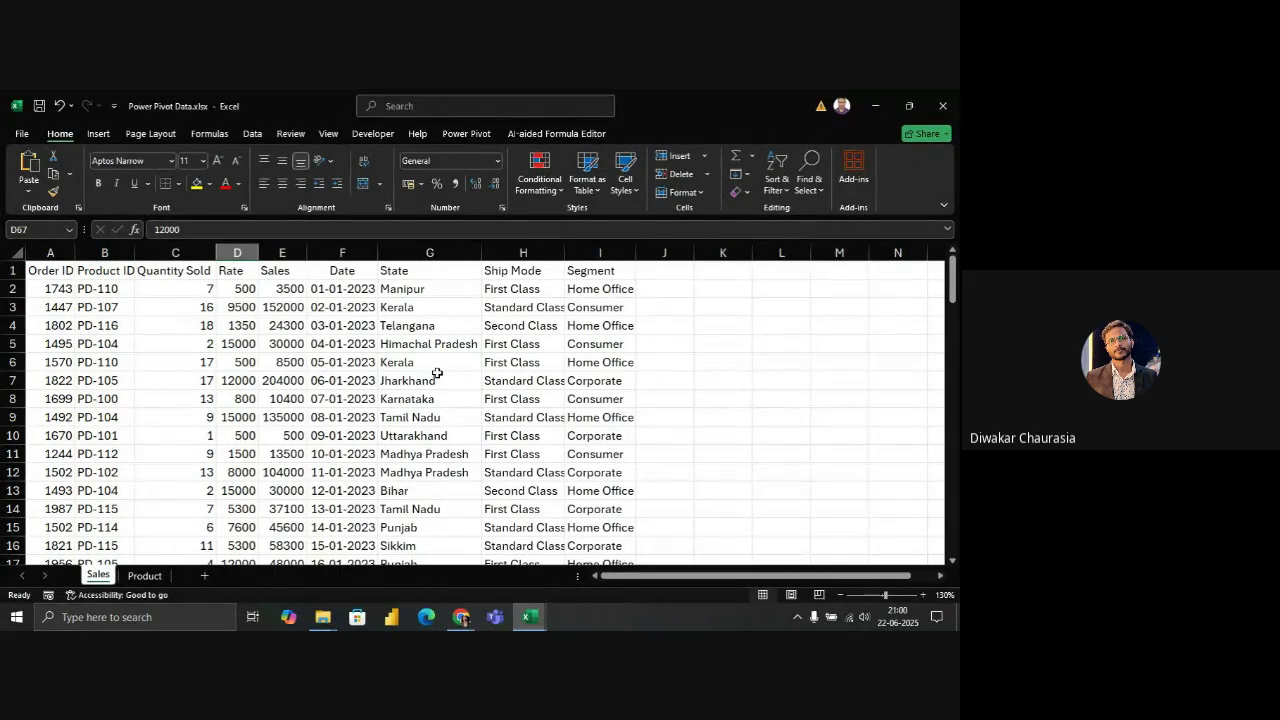
Examine the Sales sheet's order, quantity, rate and sales columns, and compare them with the Product sheet's ID, name and category columns
{"action": "left_click", "coordinate": [243, 358]}
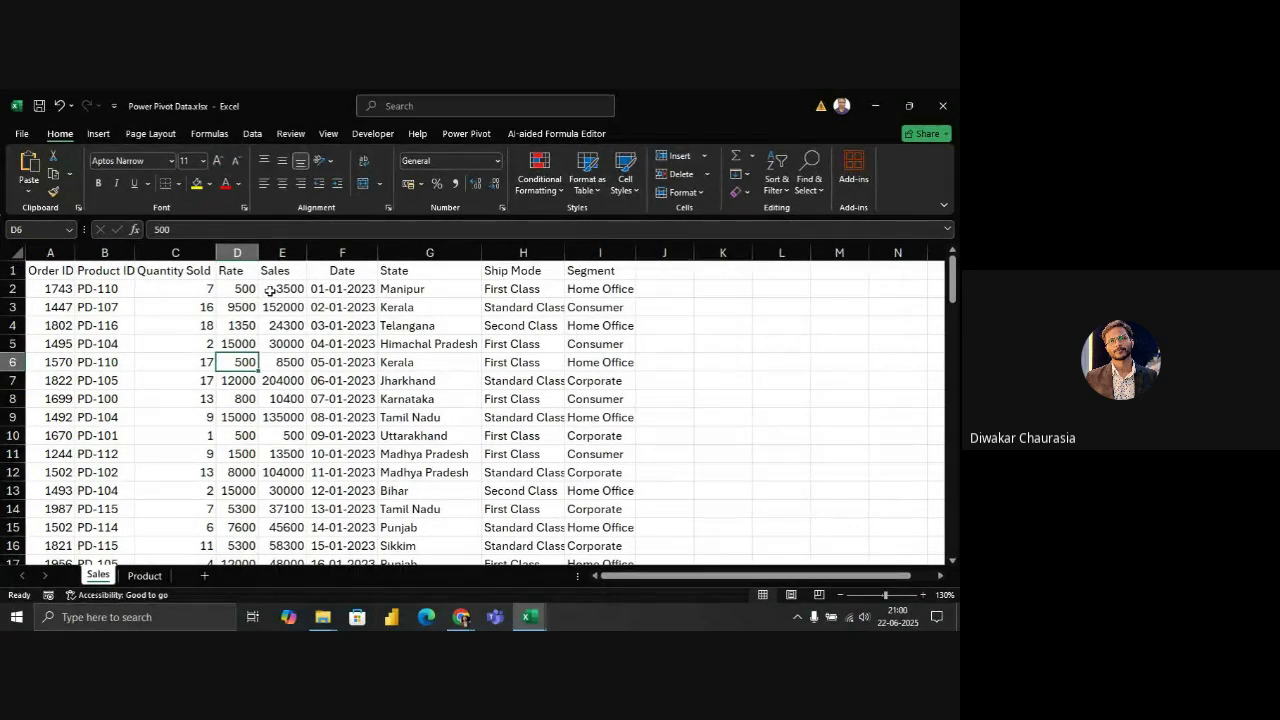
{"action": "left_click_drag", "start_coordinate": [266, 292], "coordinate": [269, 313]}
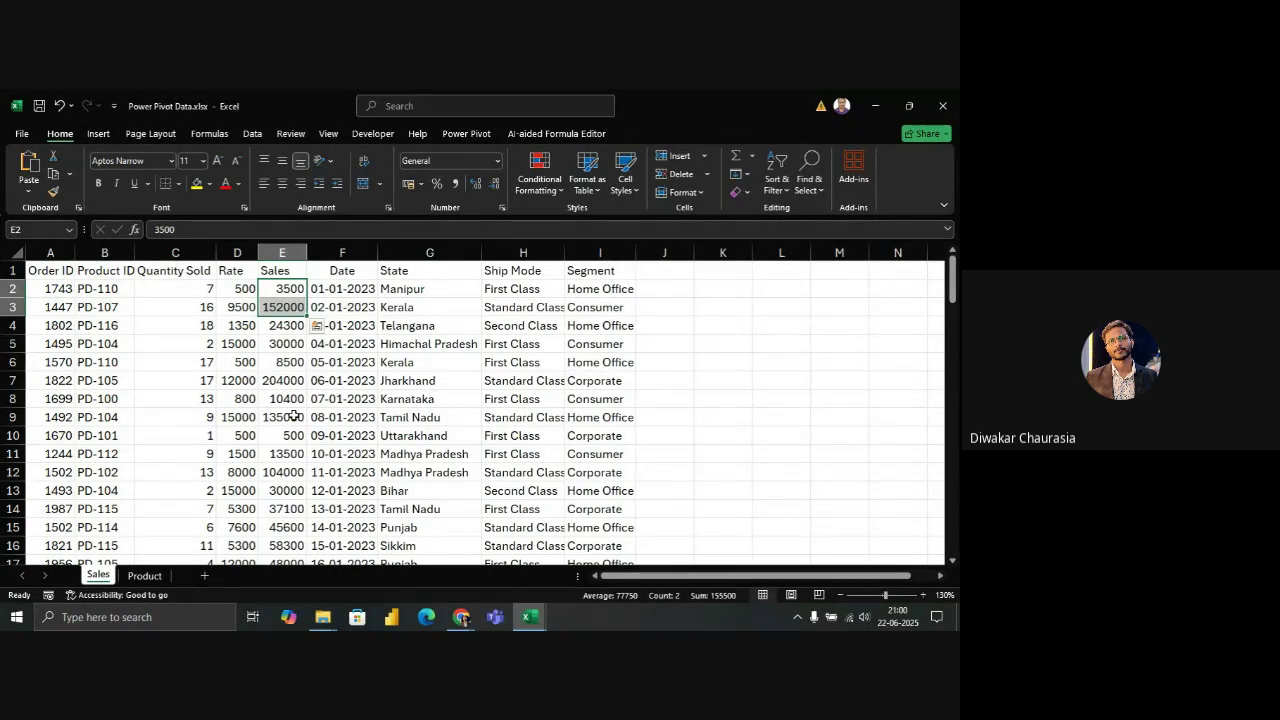
{"action": "left_click", "coordinate": [172, 356]}
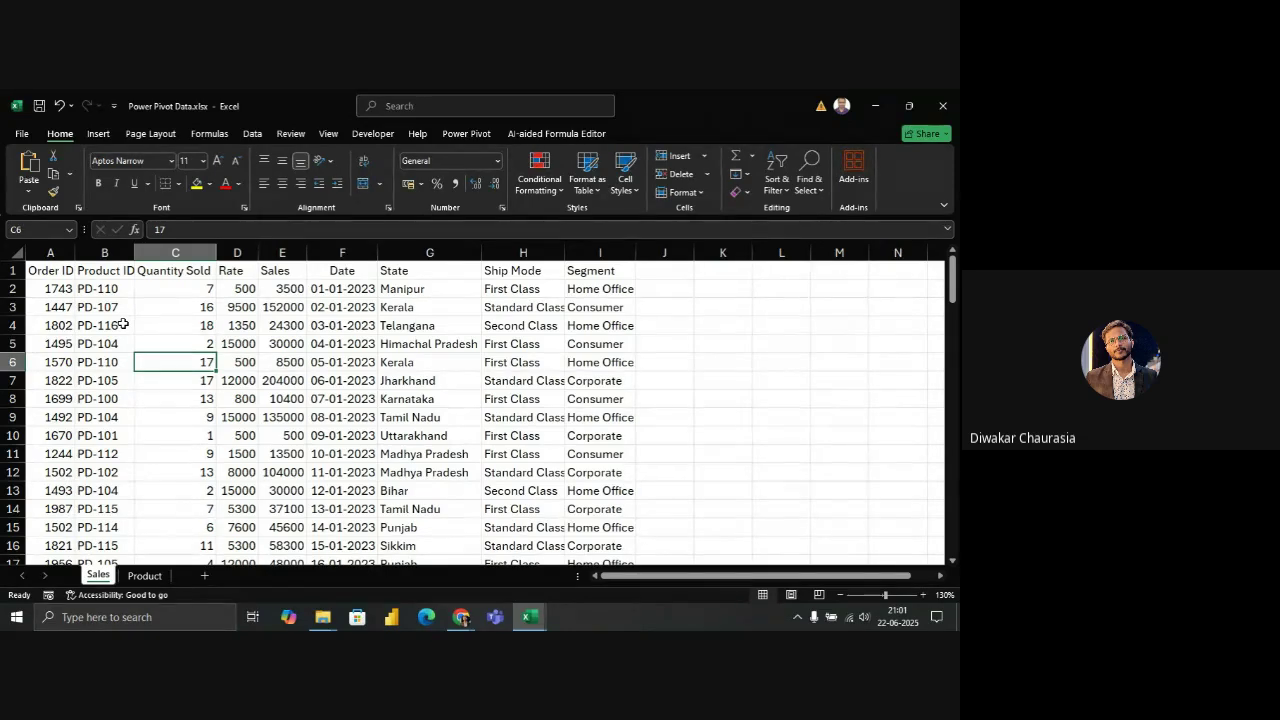
{"action": "left_click", "coordinate": [47, 271]}
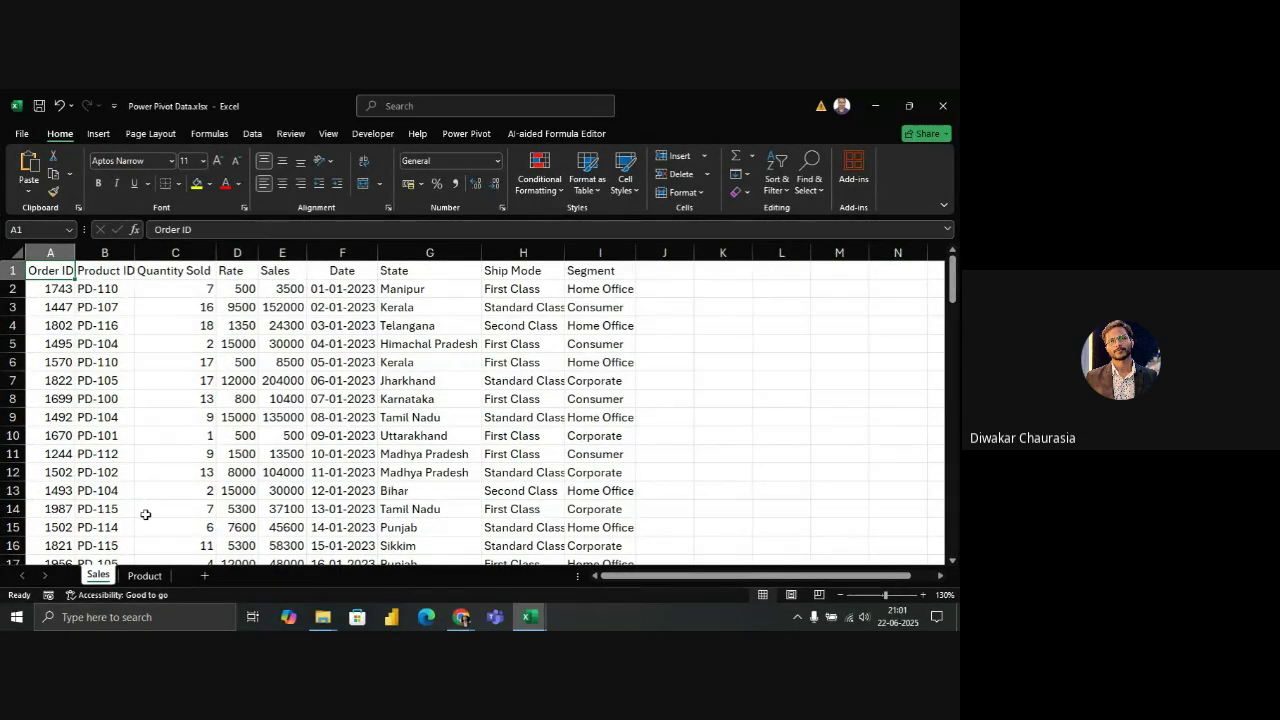
{"action": "left_click", "coordinate": [145, 576]}
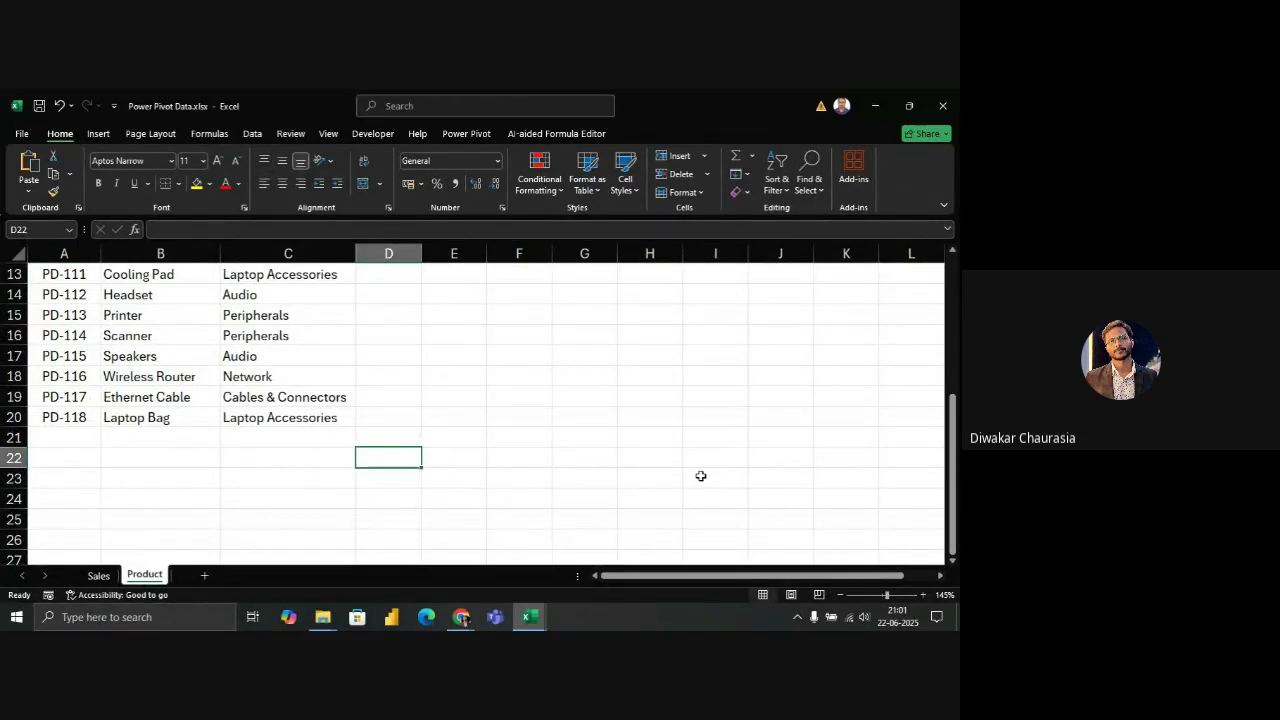
{"action": "left_click_drag", "start_coordinate": [955, 438], "coordinate": [955, 280]}
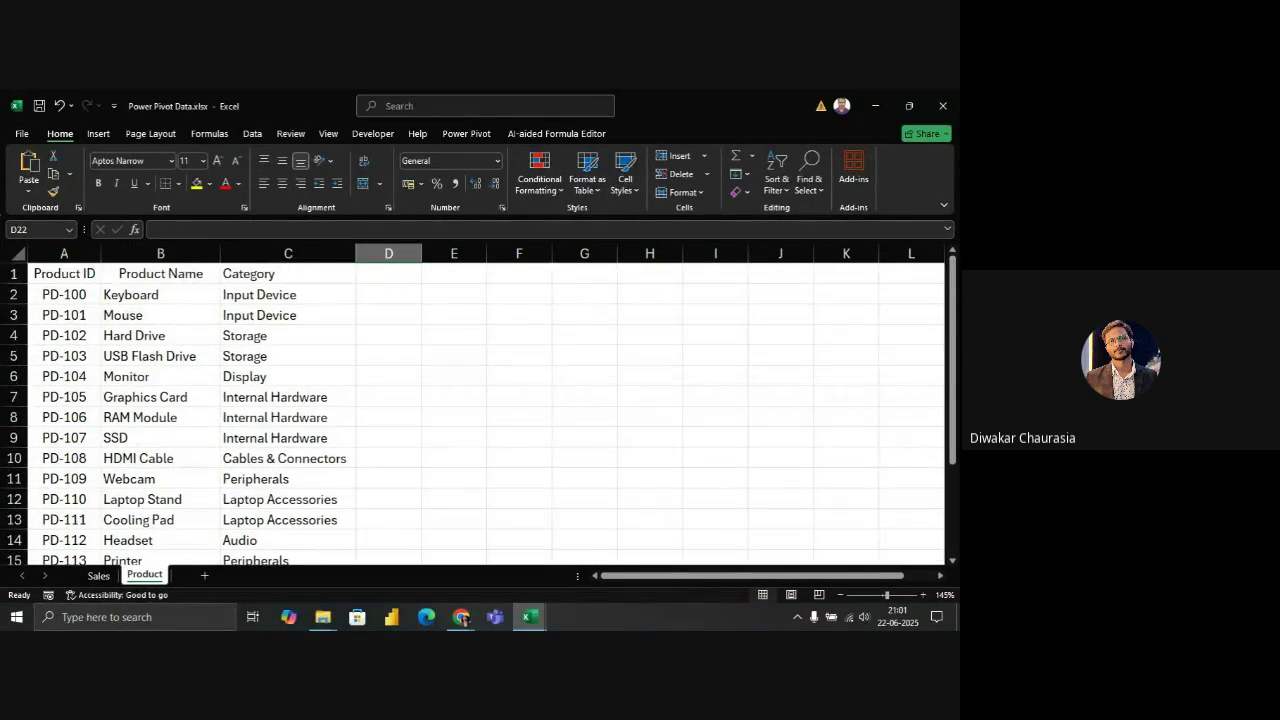
{"action": "left_click", "coordinate": [92, 579]}
{"action": "left_click", "coordinate": [278, 291]}
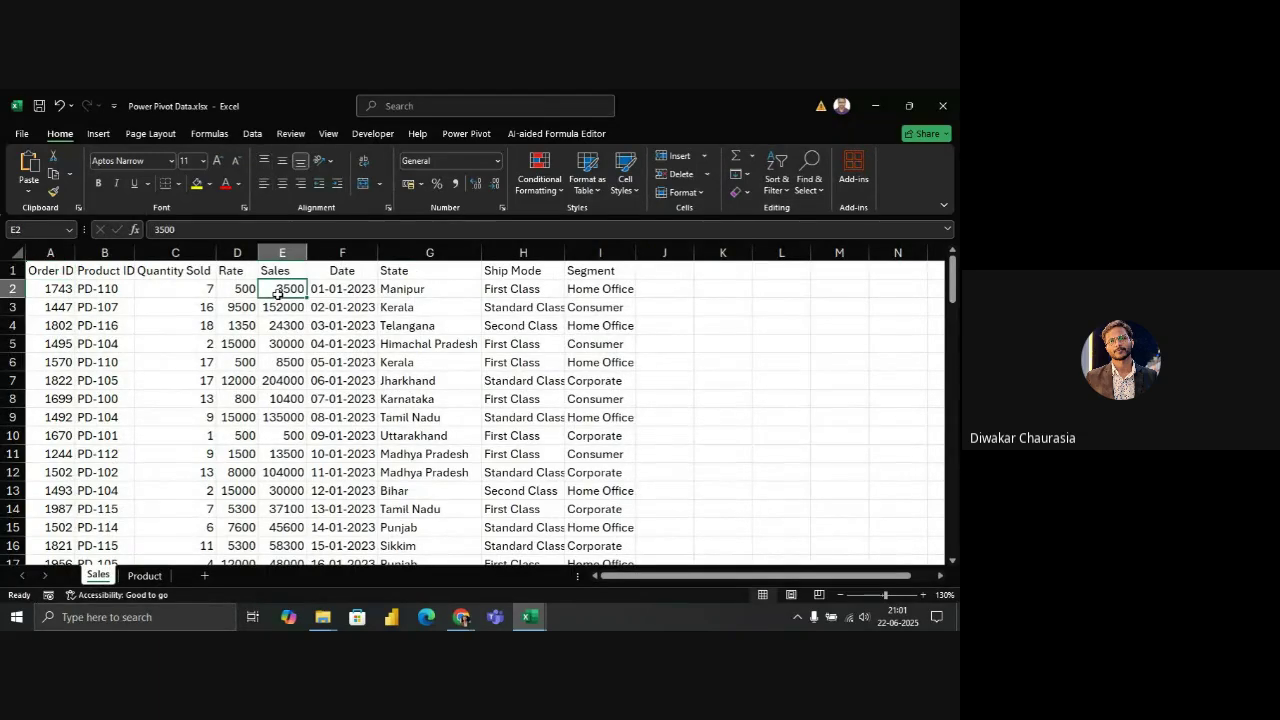
{"action": "left_click", "coordinate": [144, 576]}
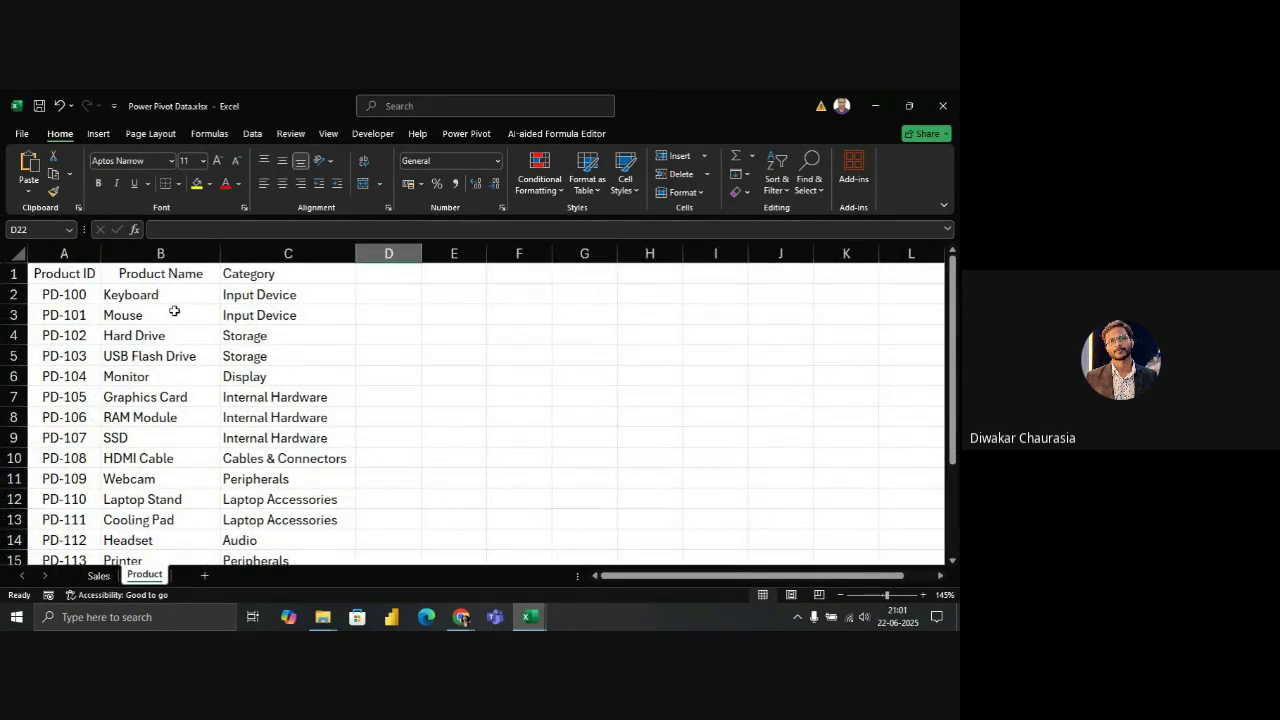
{"action": "left_click", "coordinate": [95, 576]}
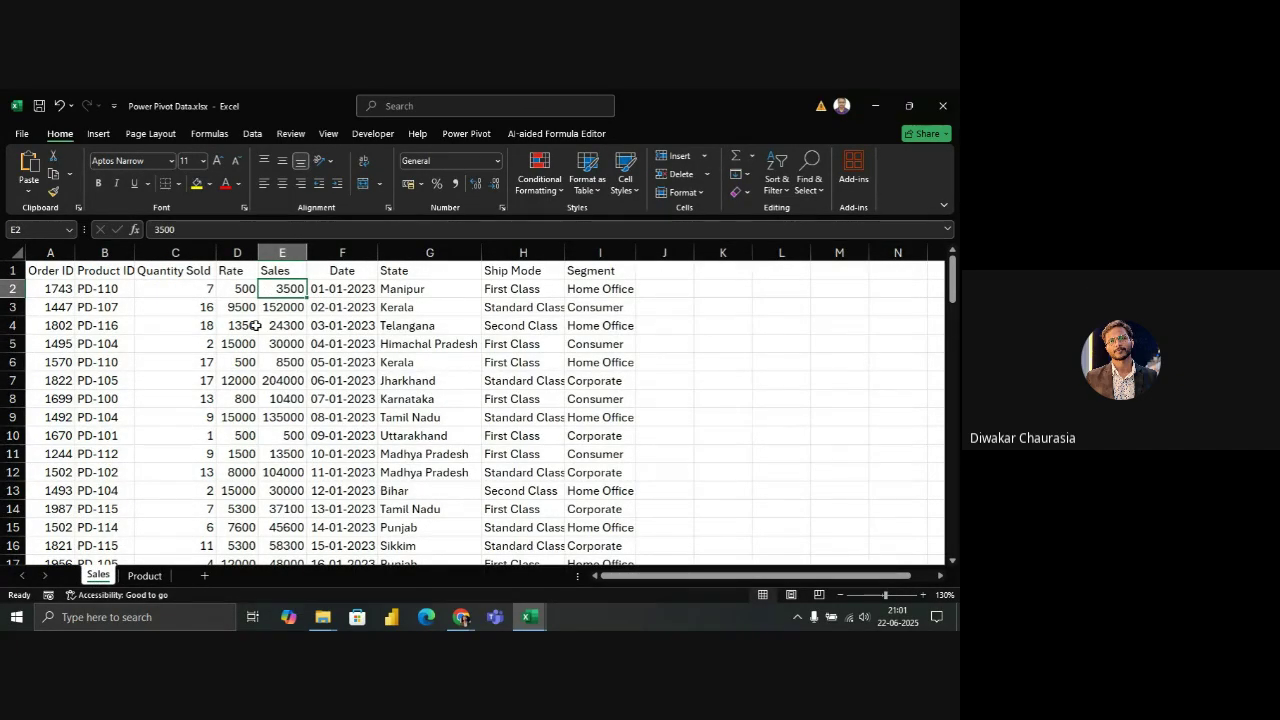
{"action": "left_click", "coordinate": [146, 575]}
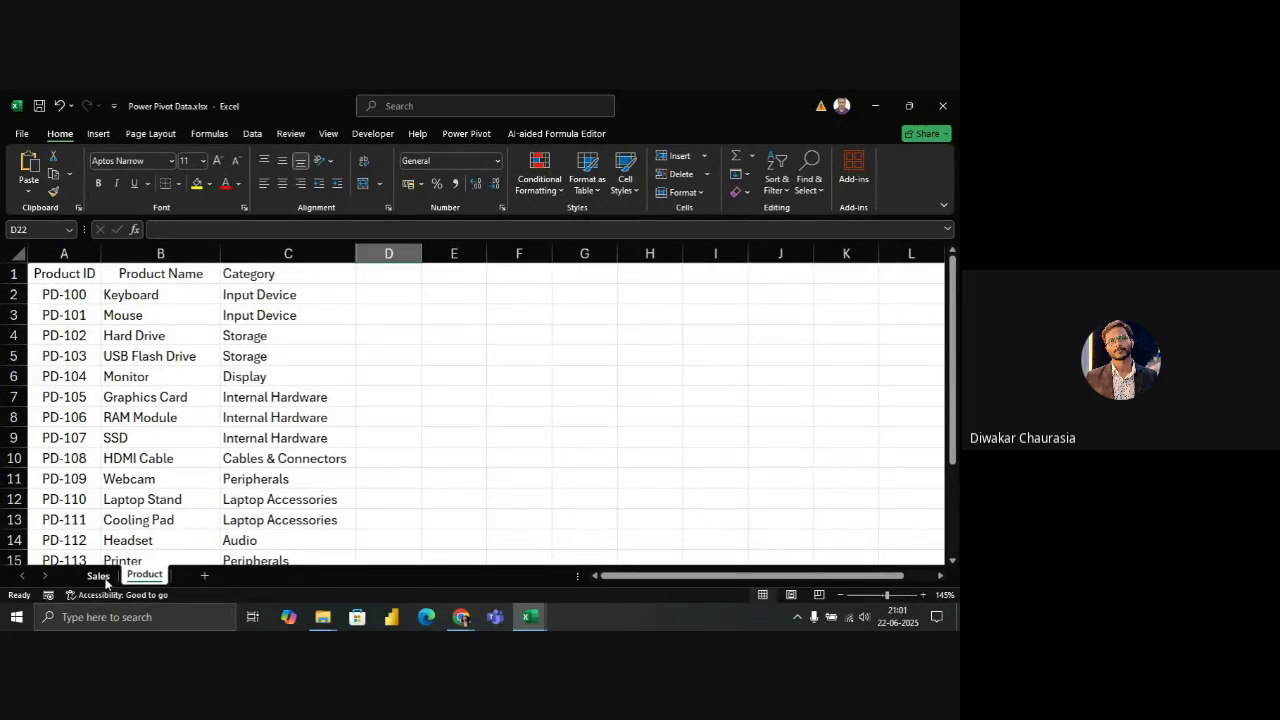
{"action": "left_click", "coordinate": [98, 575]}
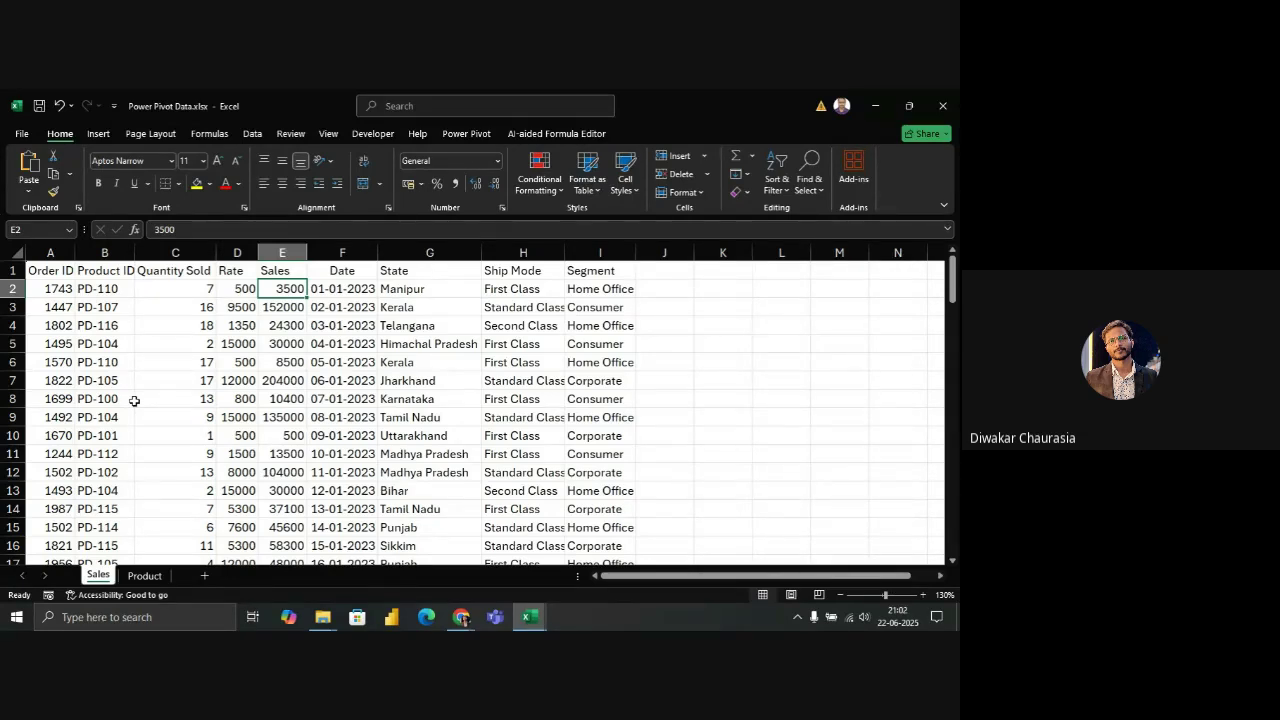
{"action": "left_click", "coordinate": [58, 271]}
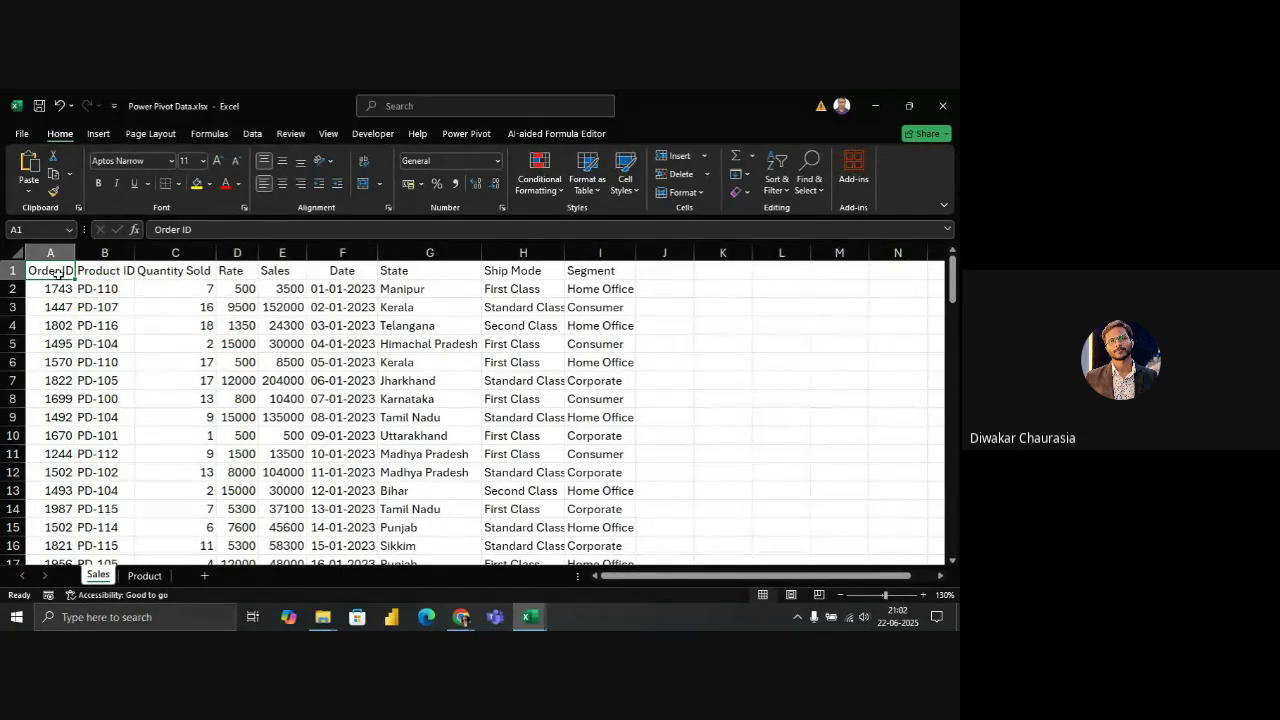
{"action": "key", "text": "ctrl+shift+End"}
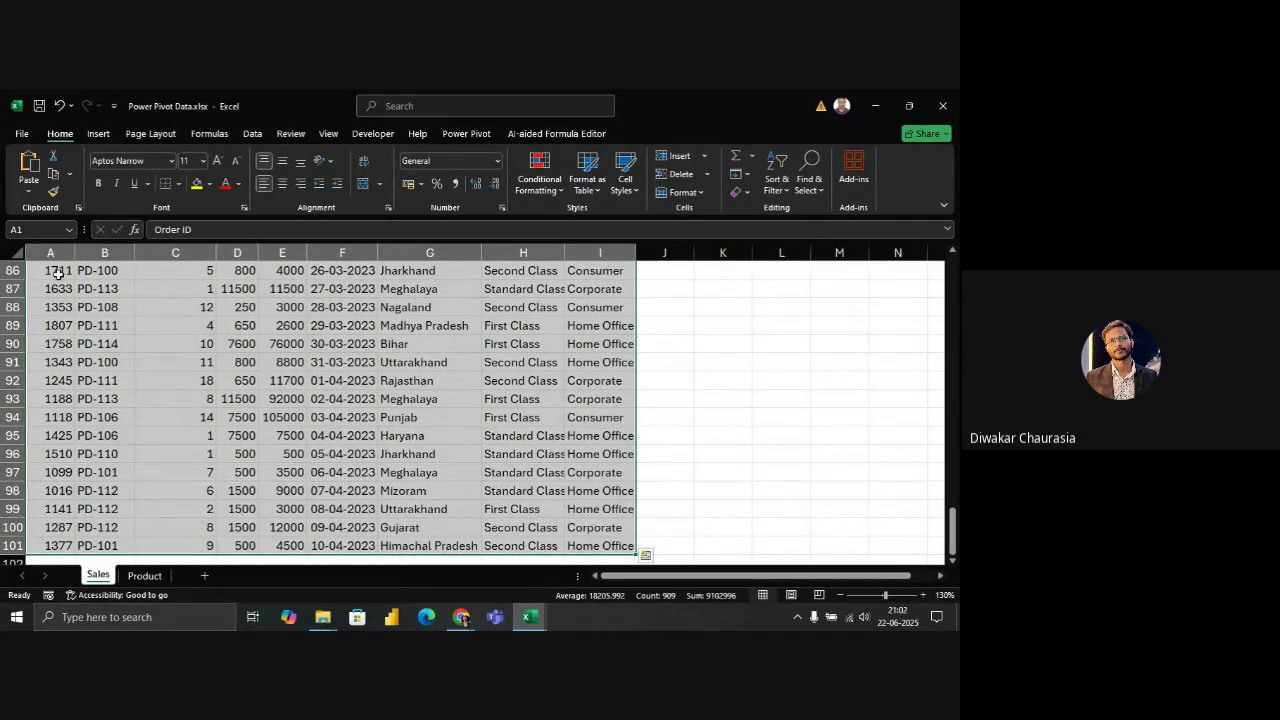
{"action": "key", "text": "ctrl+t"}
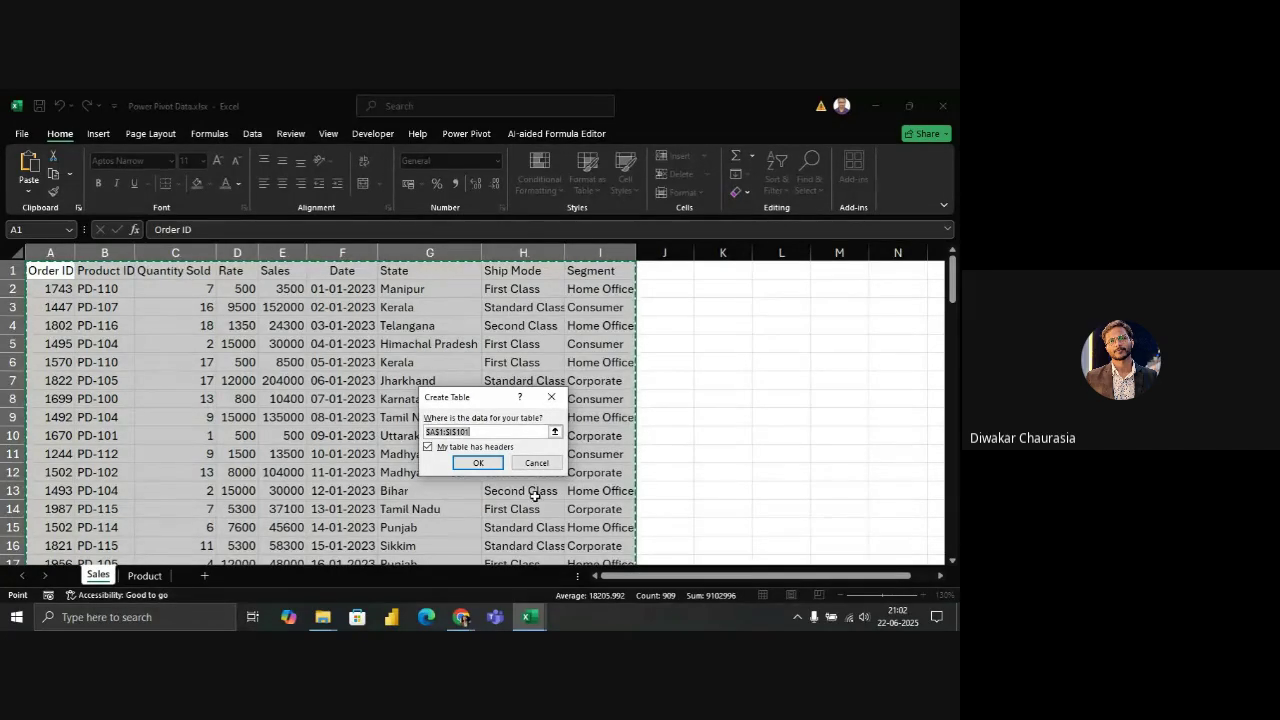
{"action": "left_click", "coordinate": [536, 463]}
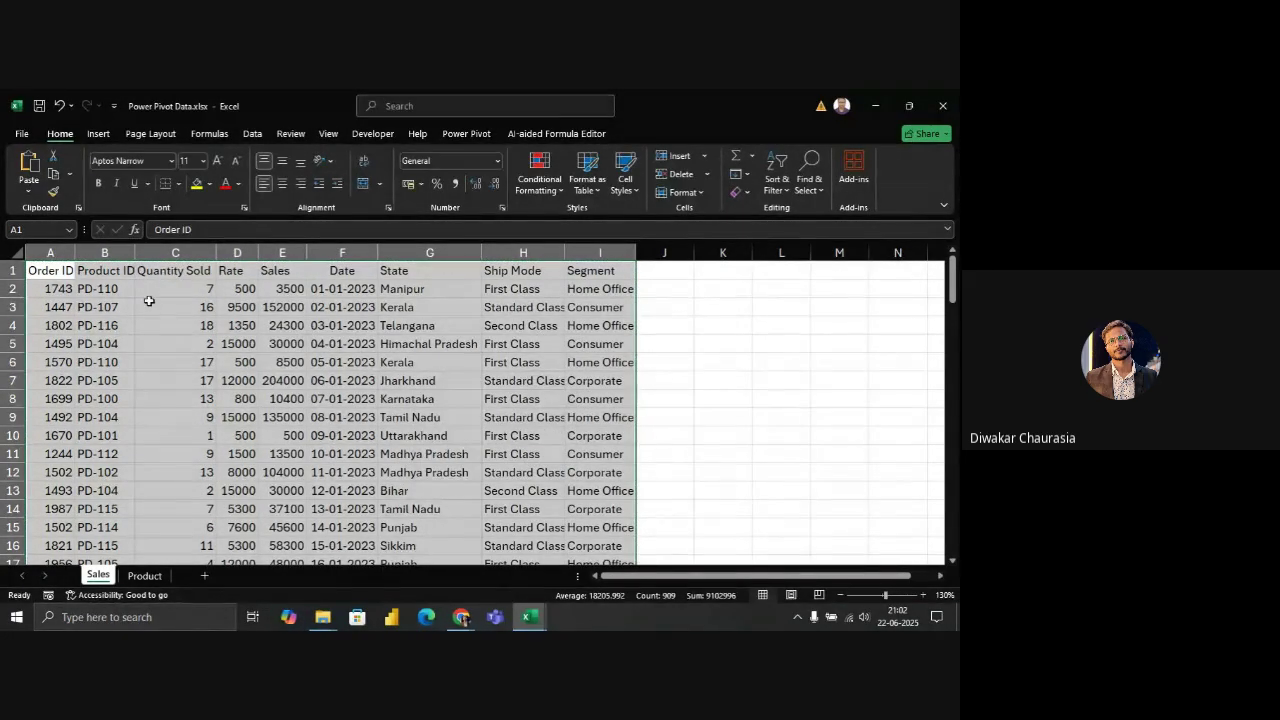
{"action": "left_click", "coordinate": [42, 268]}
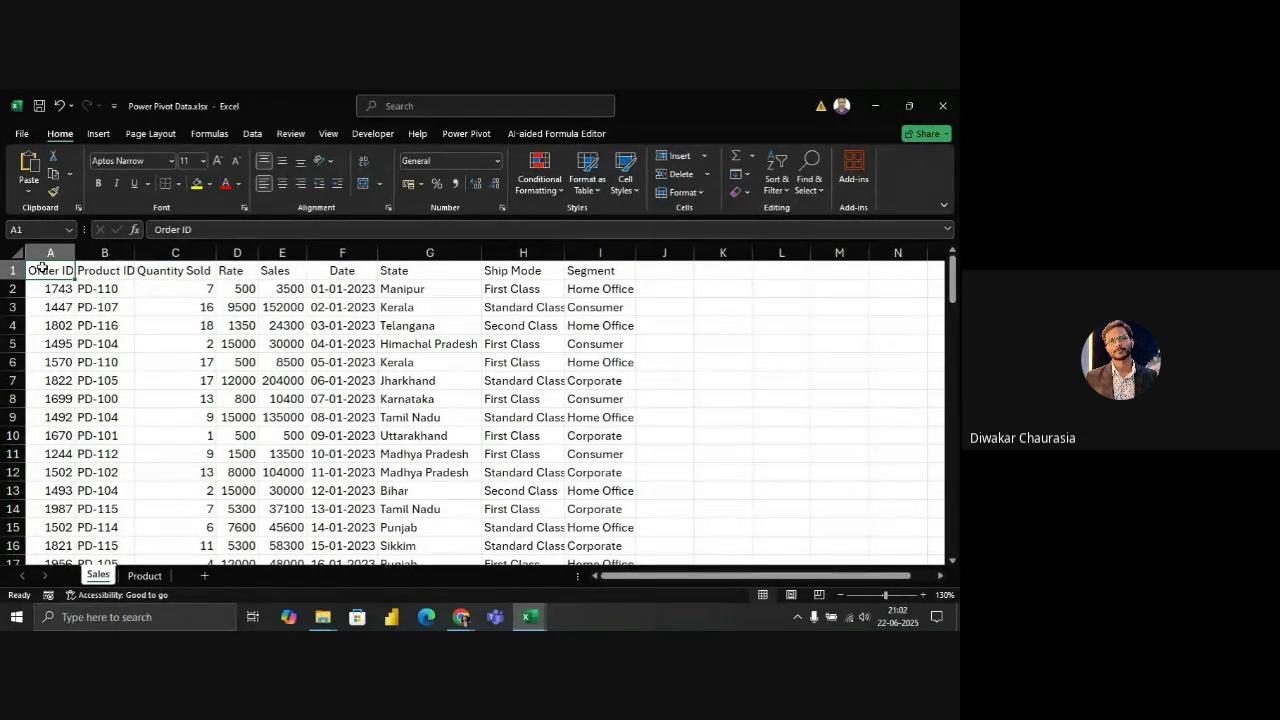
{"action": "key", "text": "ctrl+shift+Right"}
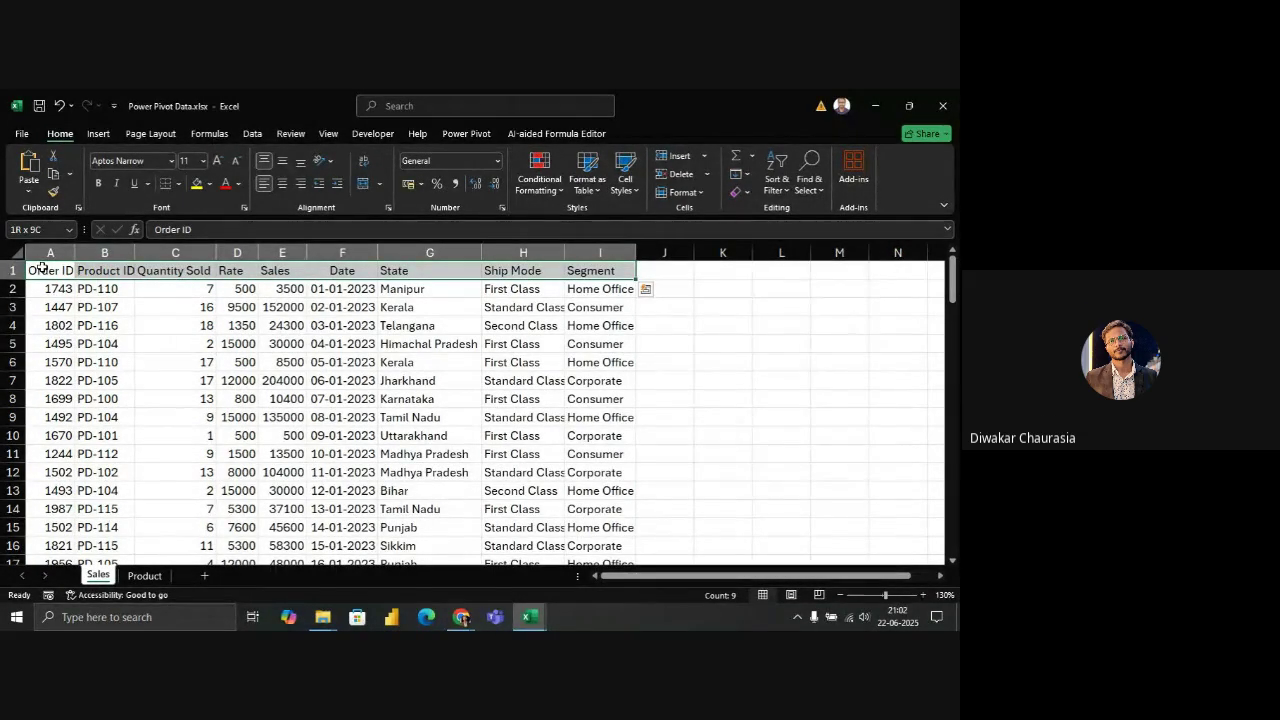
{"action": "key", "text": "ctrl+shift+Down"}
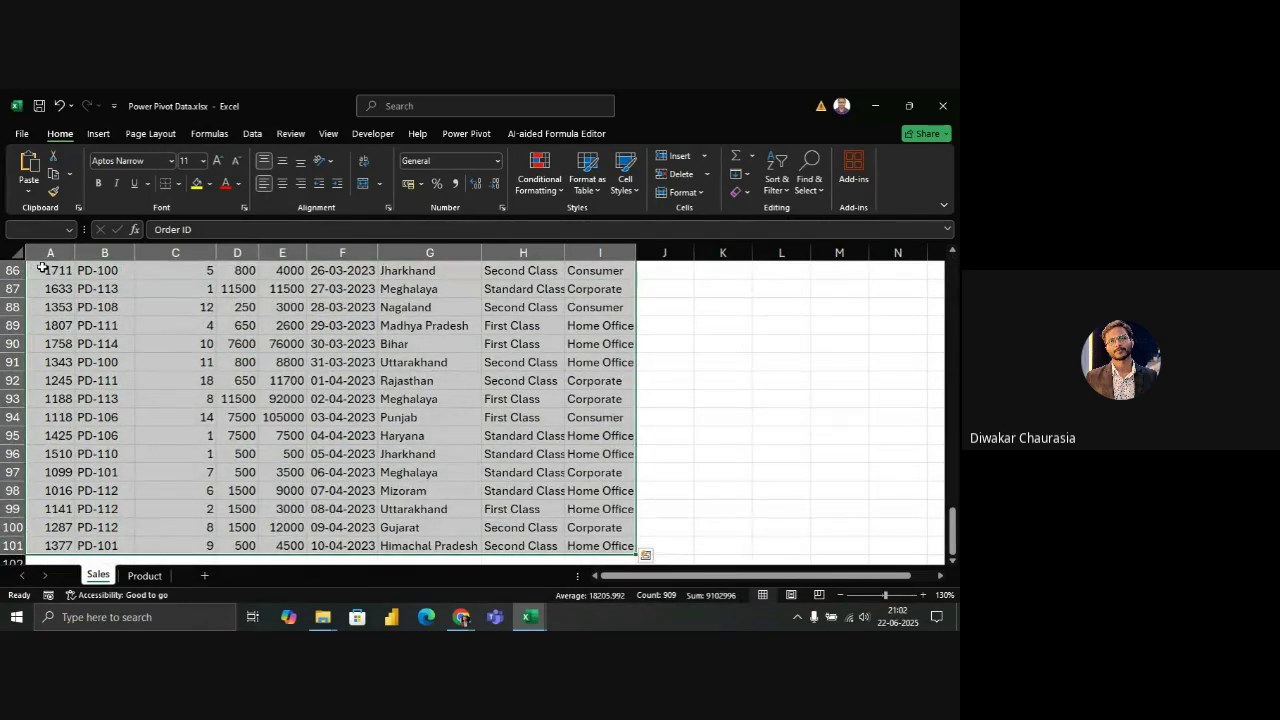
{"action": "scroll", "coordinate": [243, 343], "scroll_direction": "up", "scroll_amount": 10}
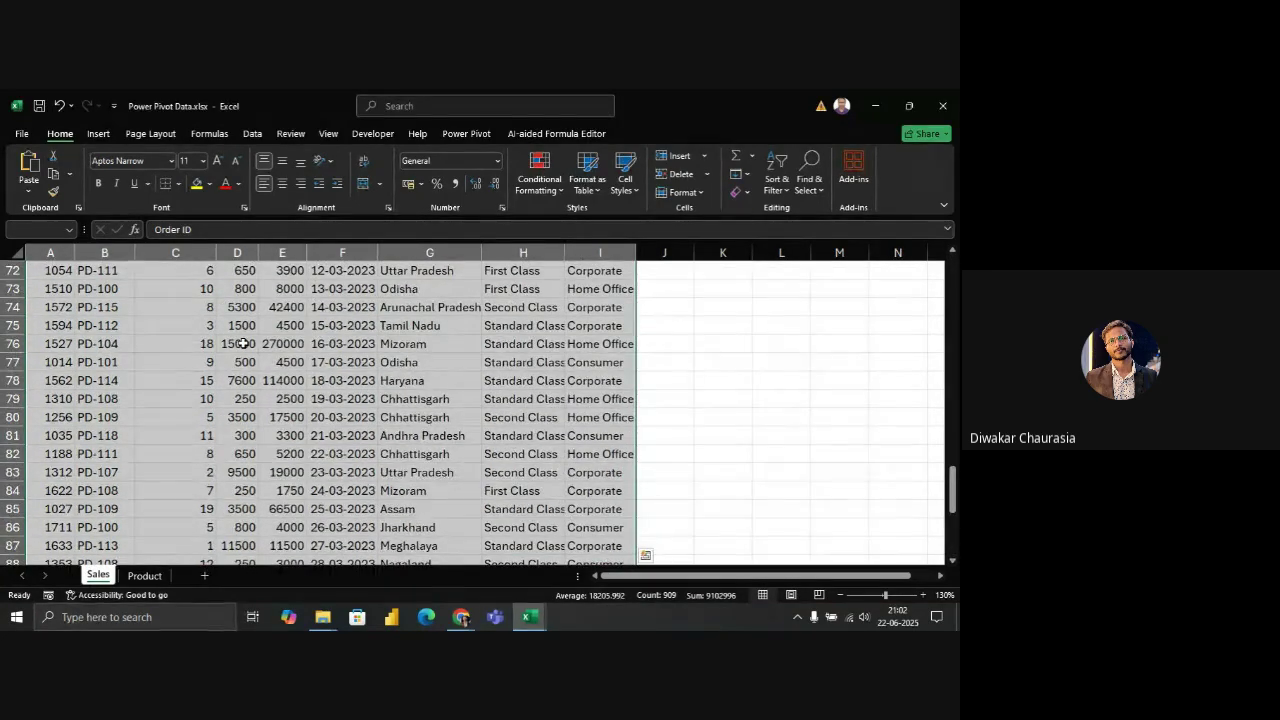
{"action": "scroll", "coordinate": [243, 343], "scroll_direction": "up", "scroll_amount": 19}
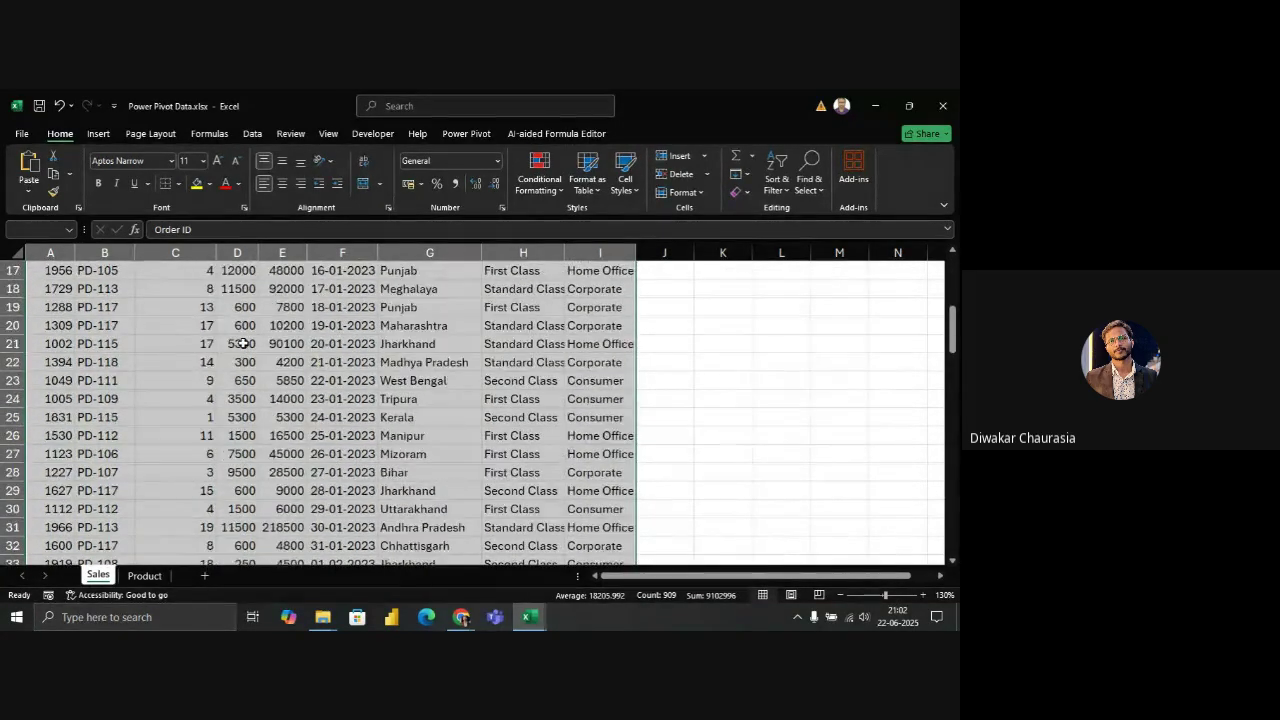
{"action": "left_click", "coordinate": [97, 134]}
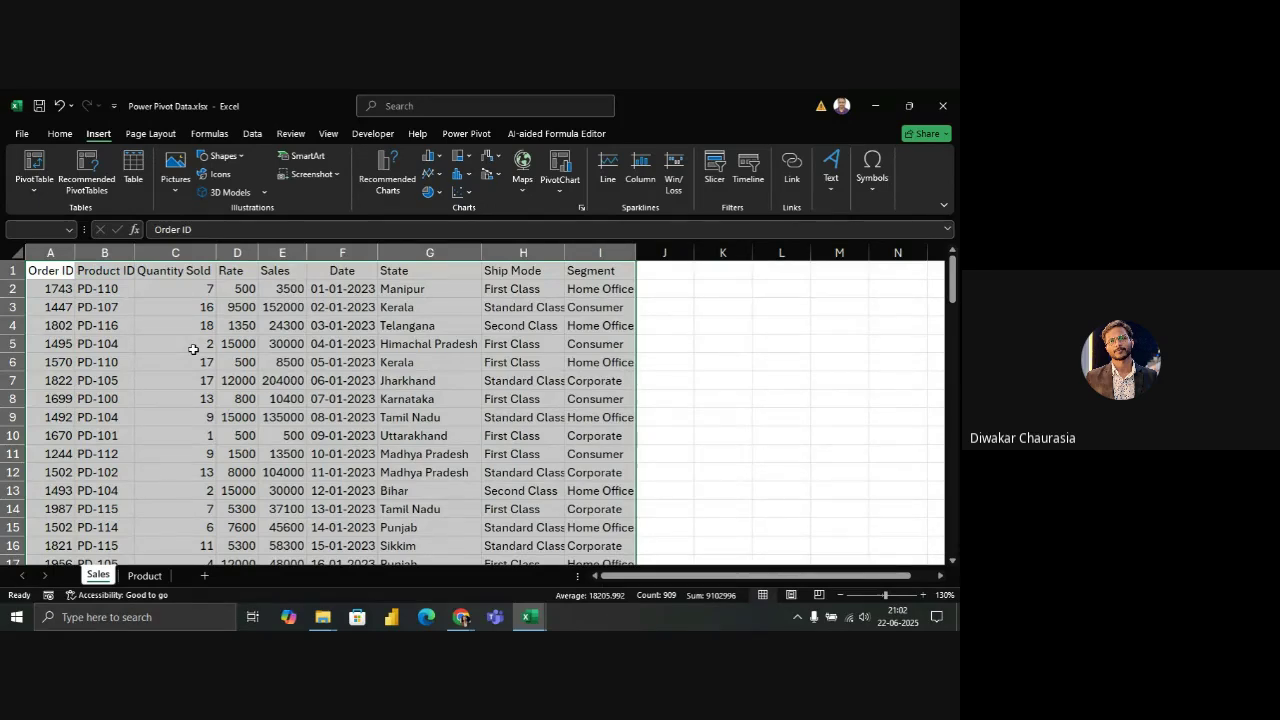
{"action": "key", "text": "ctrl+q"}
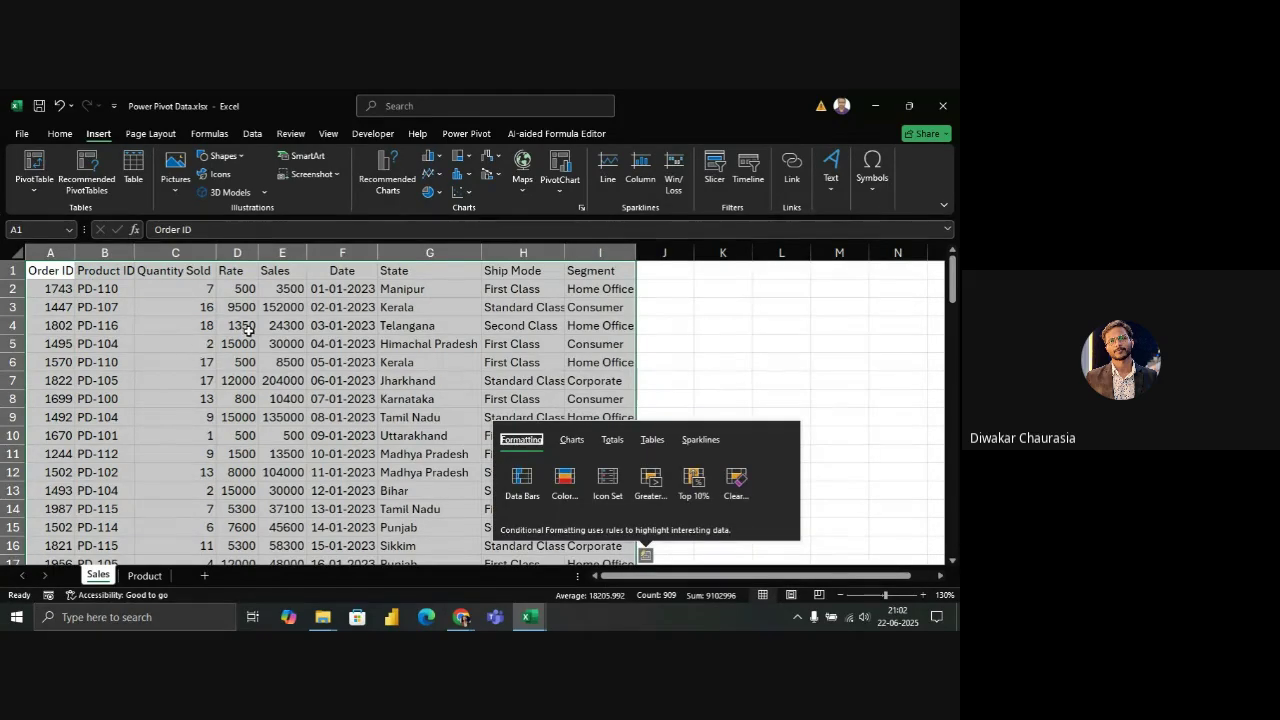
{"action": "left_click", "coordinate": [248, 330]}
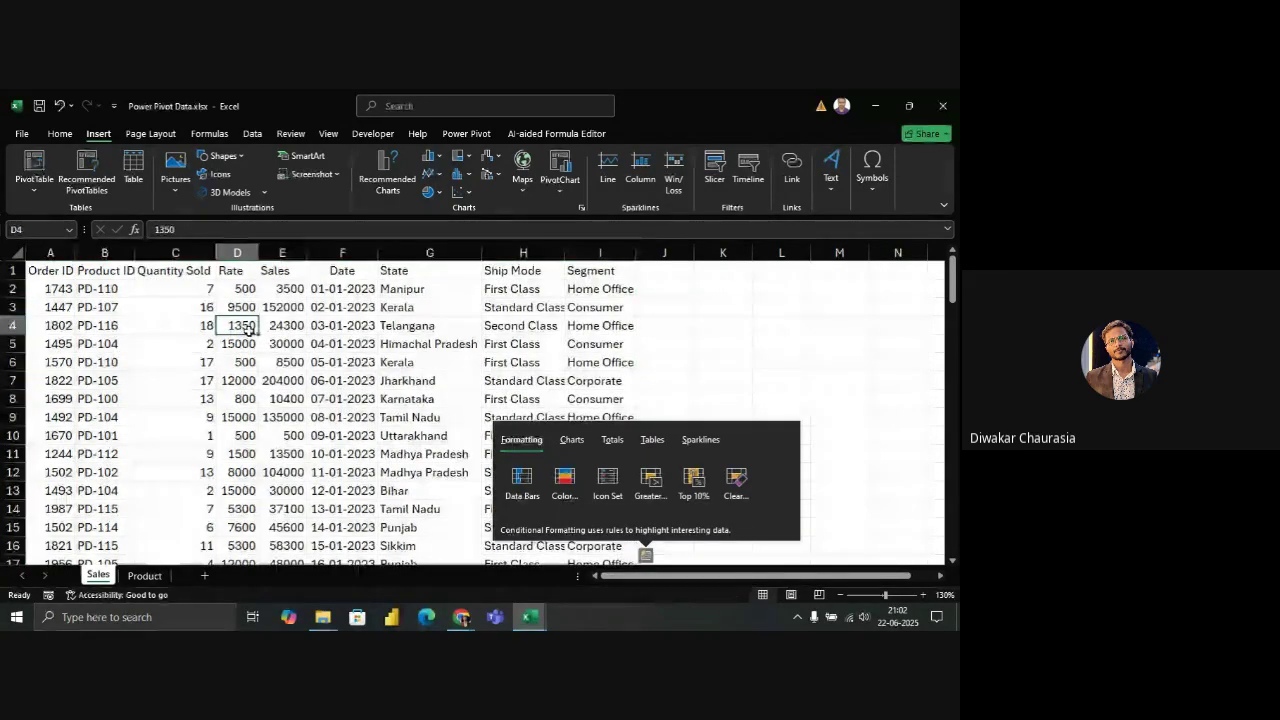
Convert the Sales sheet's data range A1:I101 into a table with headers
{"action": "left_click", "coordinate": [40, 270]}
{"action": "key", "text": "ctrl+shift+Right"}
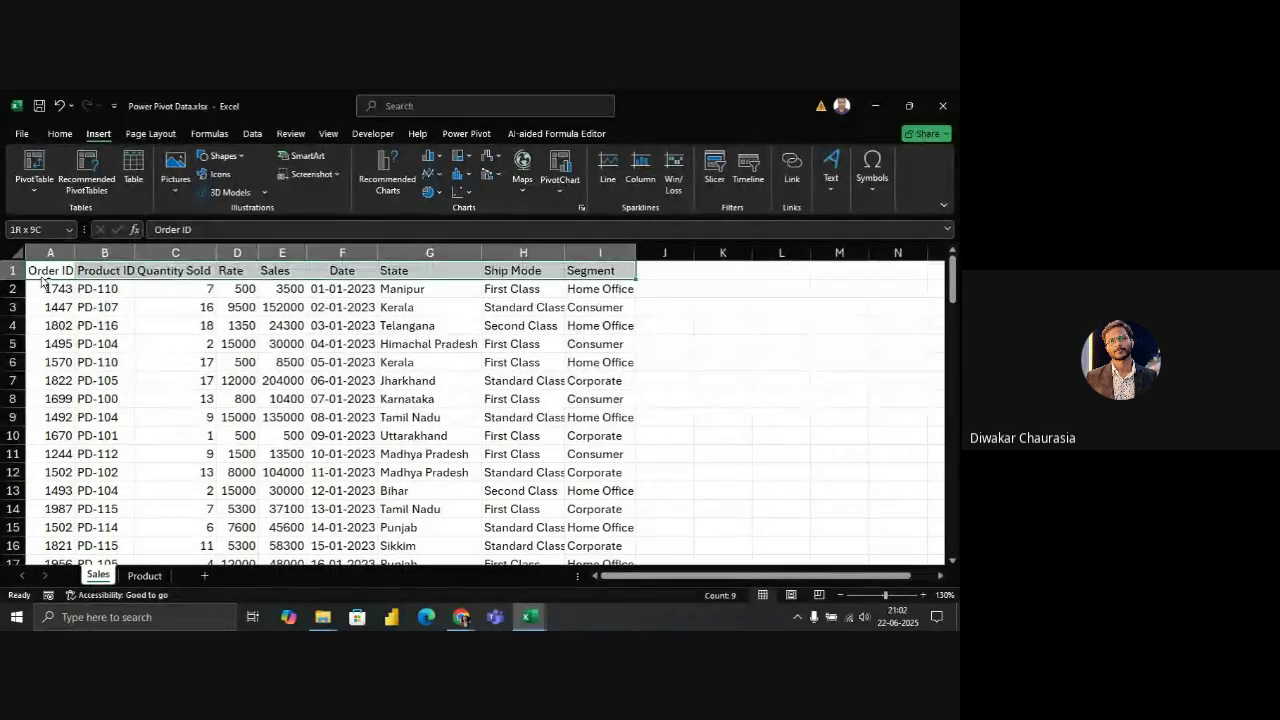
{"action": "key", "text": "ctrl+shift+Down"}
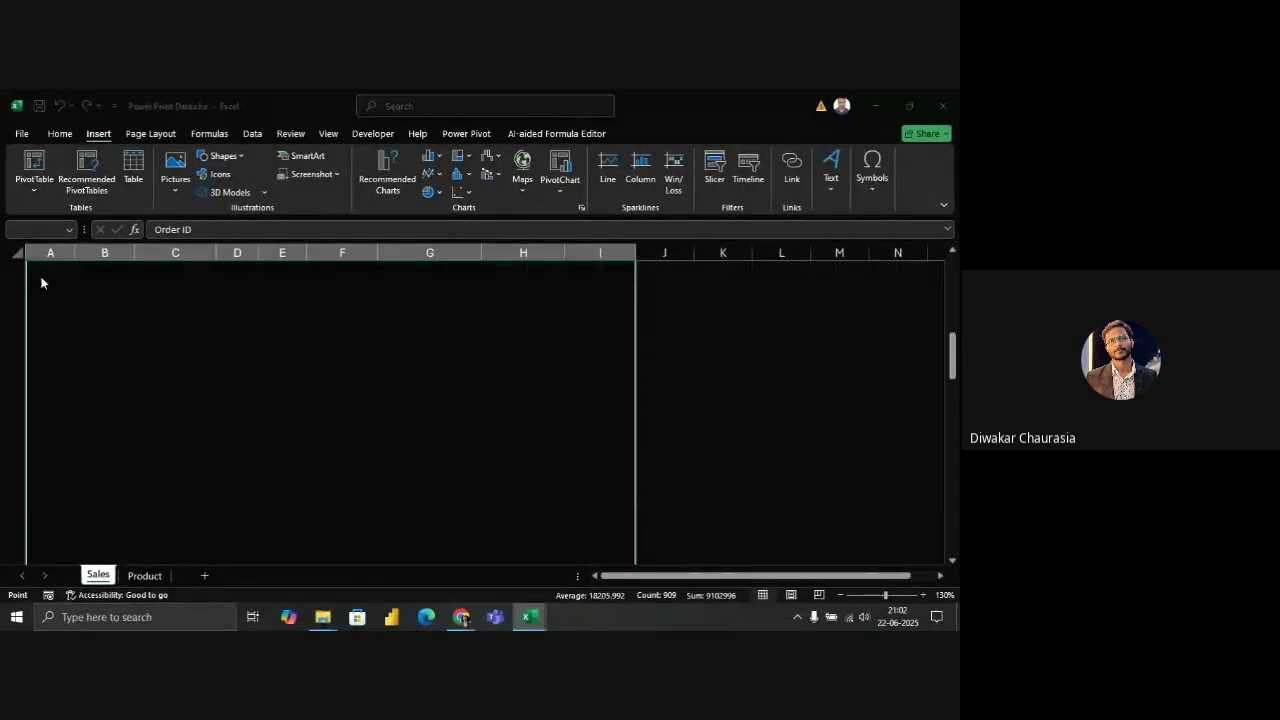
{"action": "key", "text": "ctrl+t"}
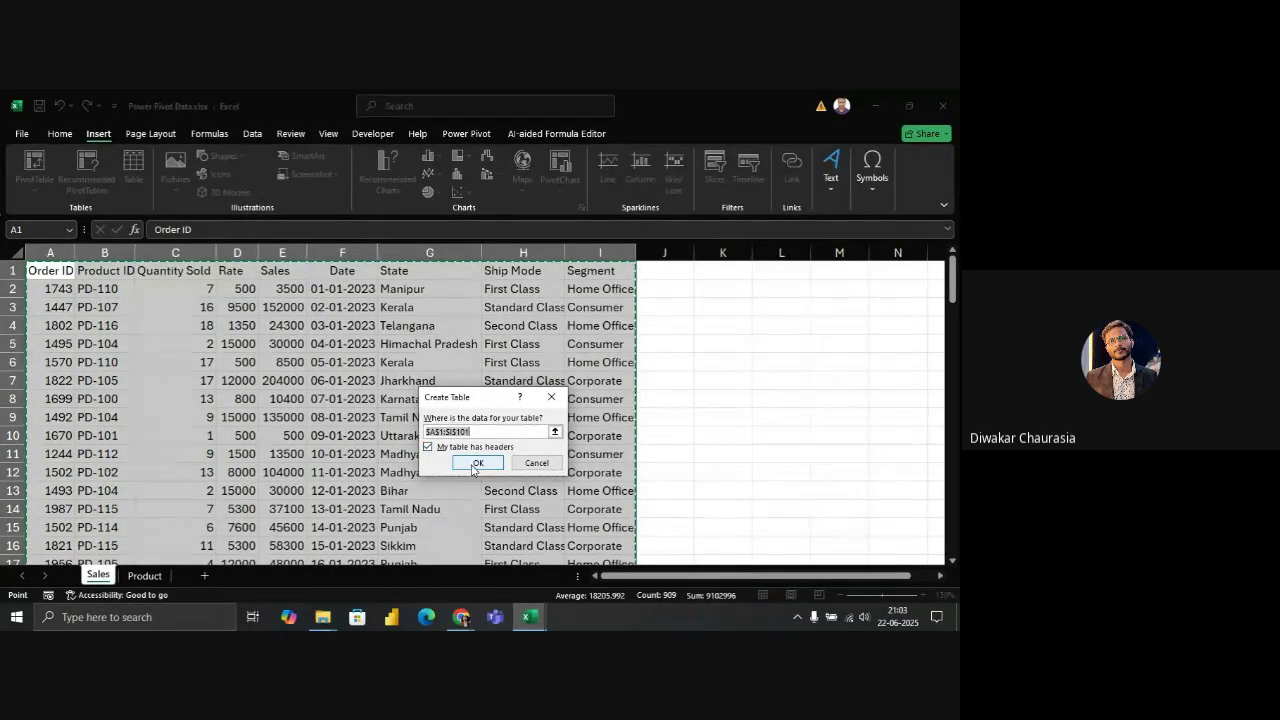
{"action": "left_click", "coordinate": [476, 463]}
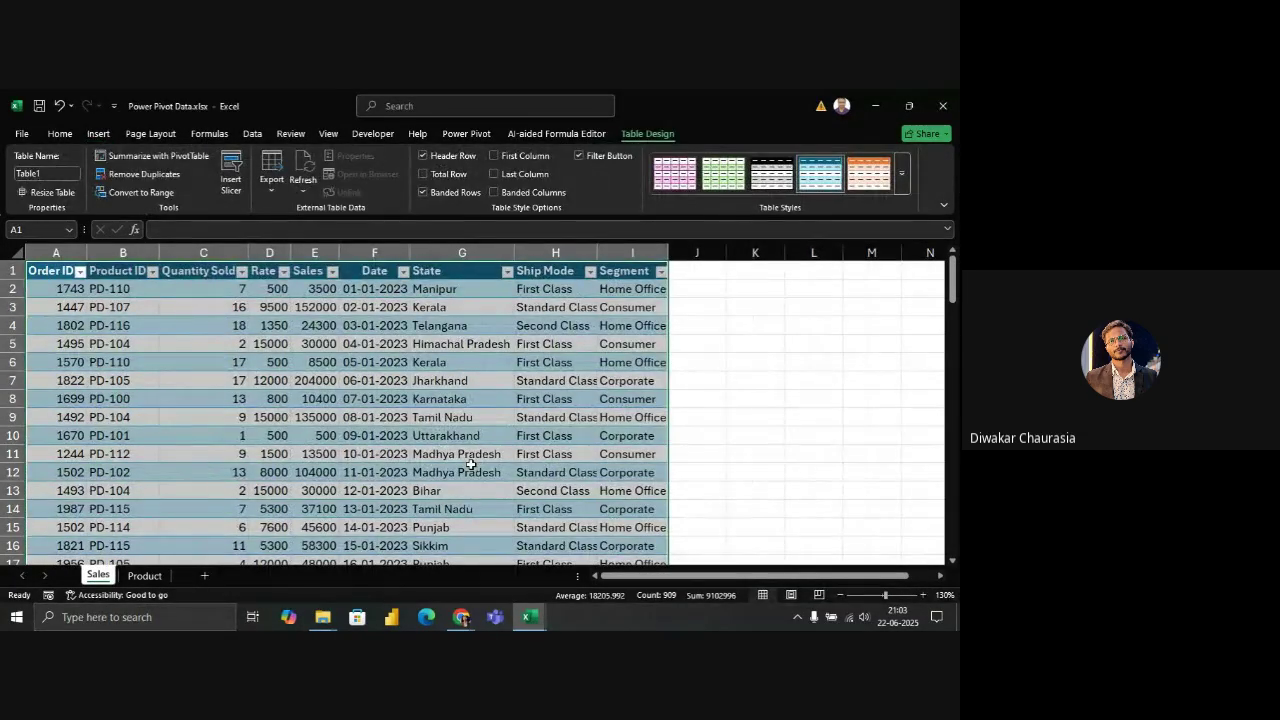
Name the Sales sheet's new table Sales
{"action": "left_click", "coordinate": [51, 174]}
{"action": "key", "text": "BackSpace"}
{"action": "type", "text": "Sales"}
{"action": "left_click", "coordinate": [300, 358]}
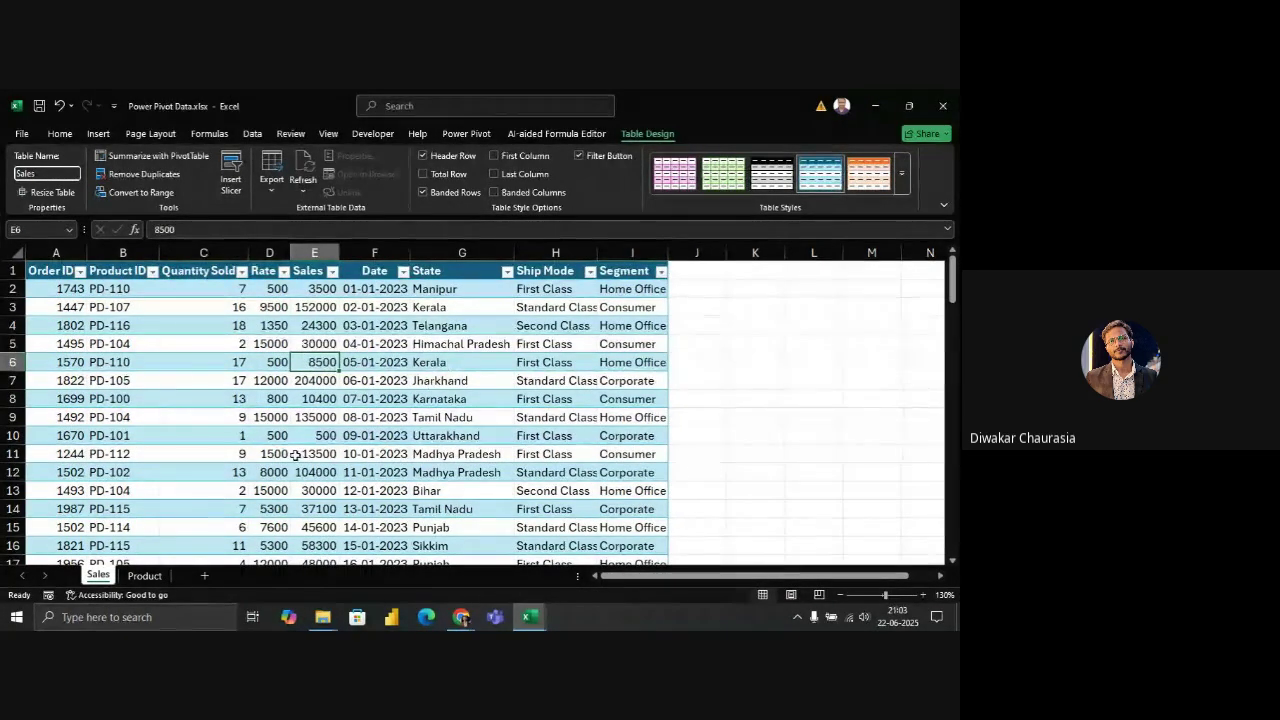
Convert the Product sheet's data range A1:C20 into a table with headers
{"action": "left_click", "coordinate": [140, 575]}
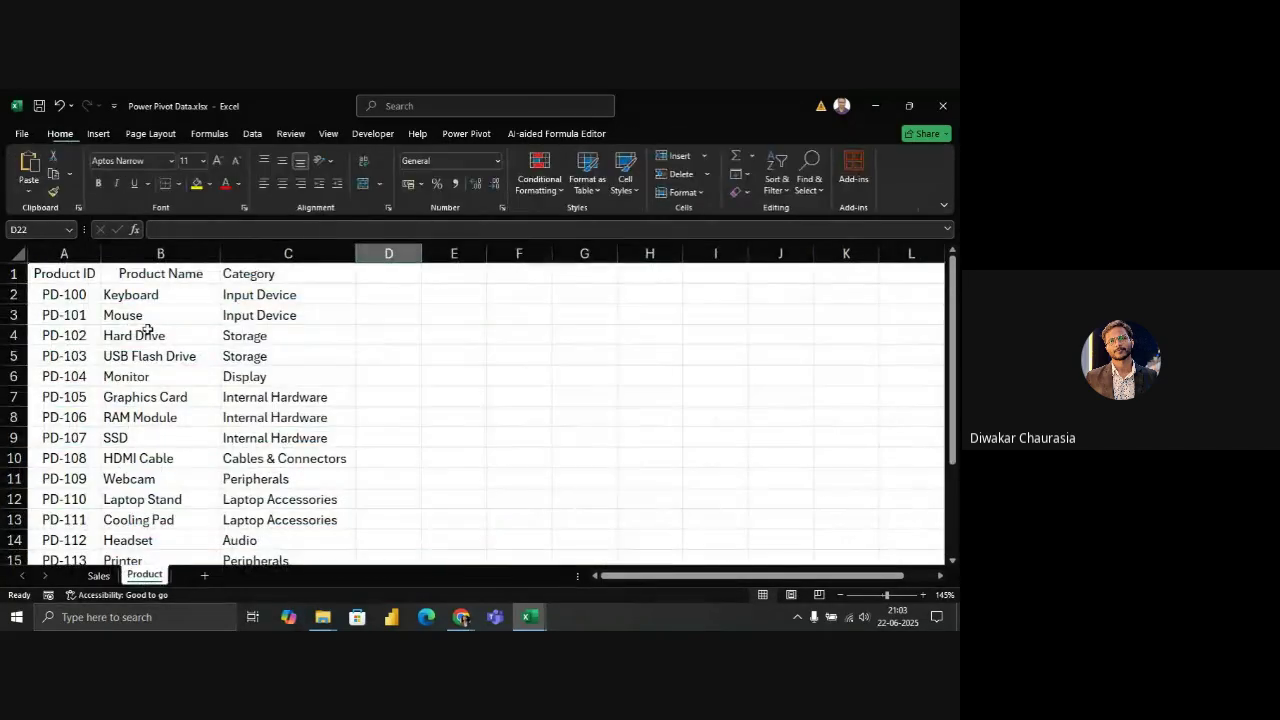
{"action": "left_click", "coordinate": [78, 273]}
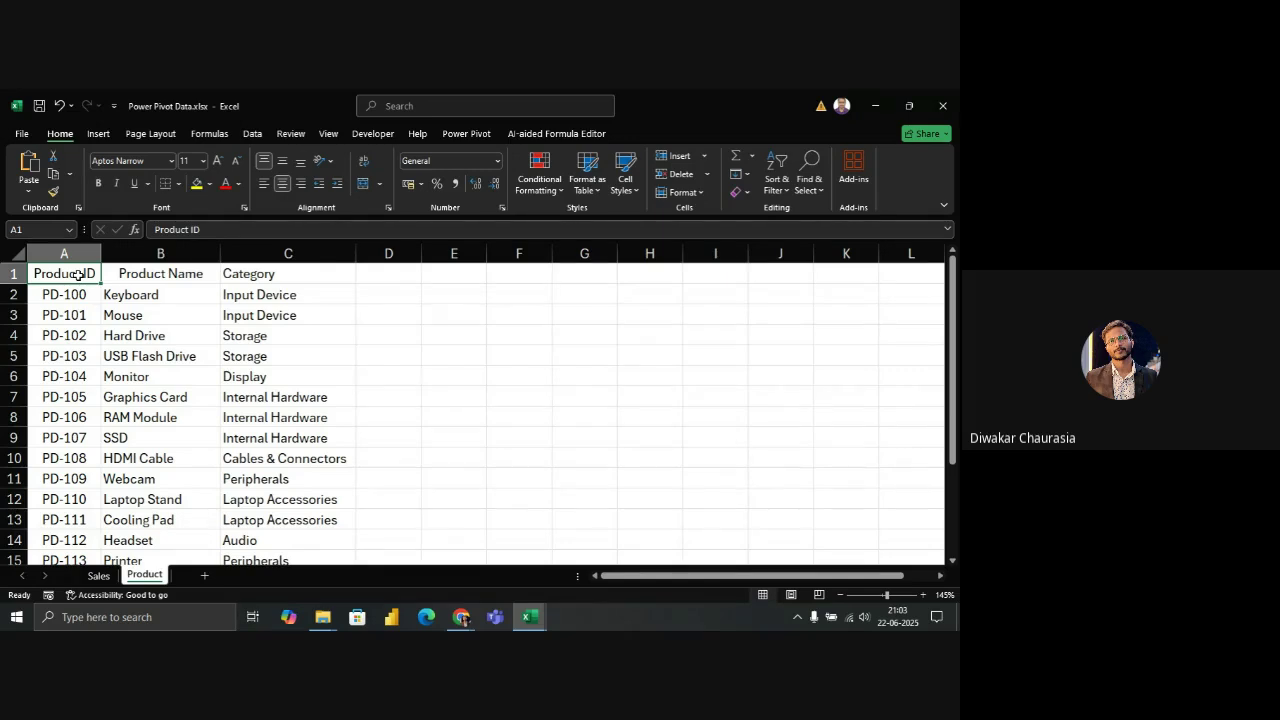
{"action": "key", "text": "ctrl+shift+Right"}
{"action": "key", "text": "ctrl+shift+Down"}
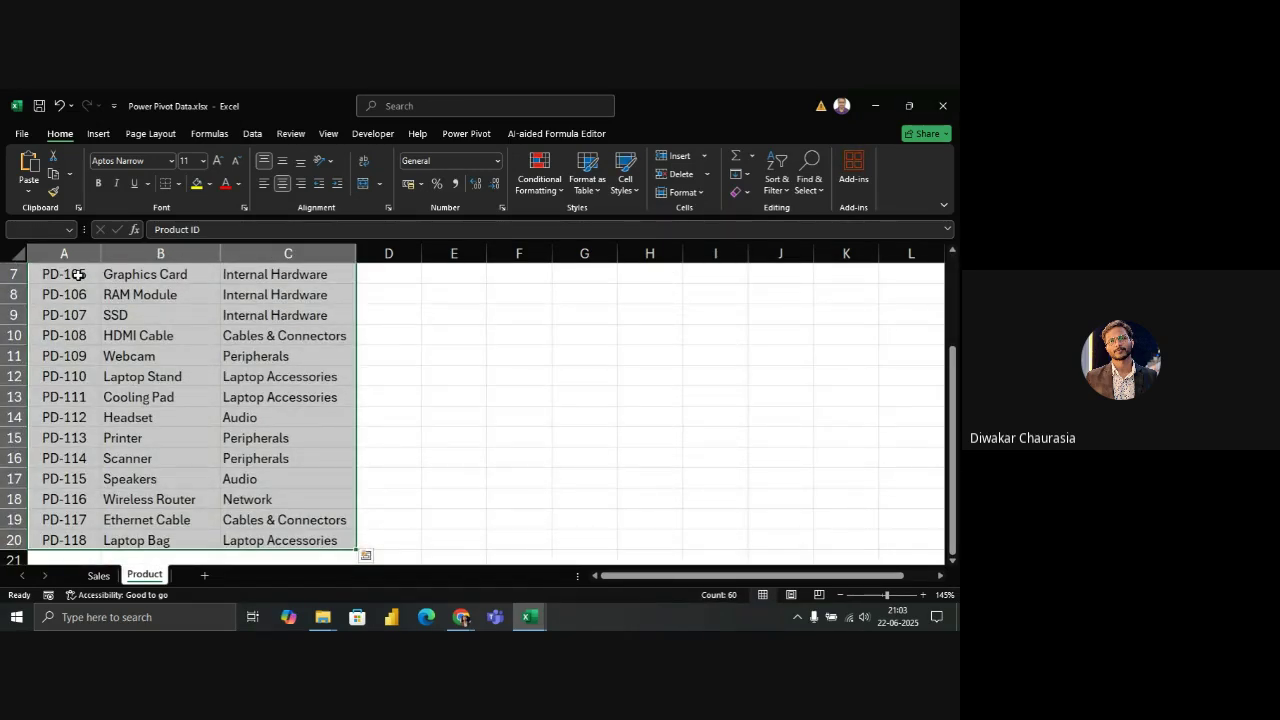
{"action": "key", "text": "ctrl+t"}
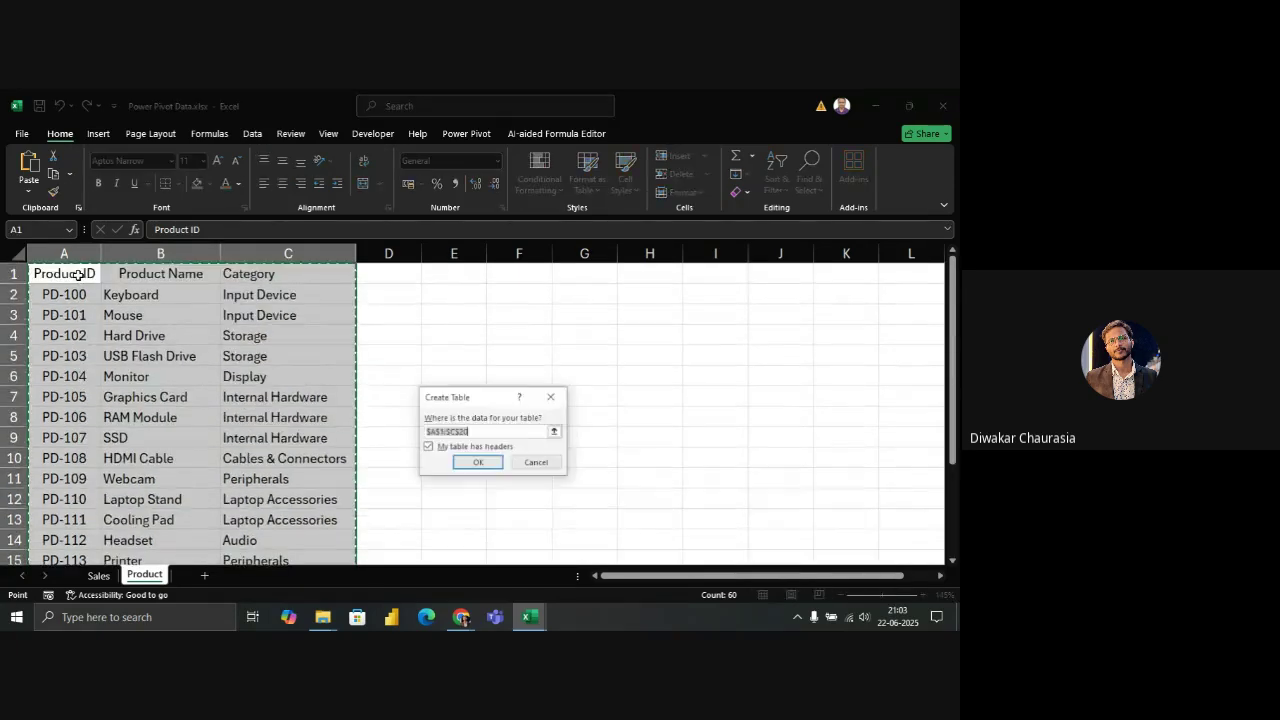
{"action": "left_click", "coordinate": [476, 462]}
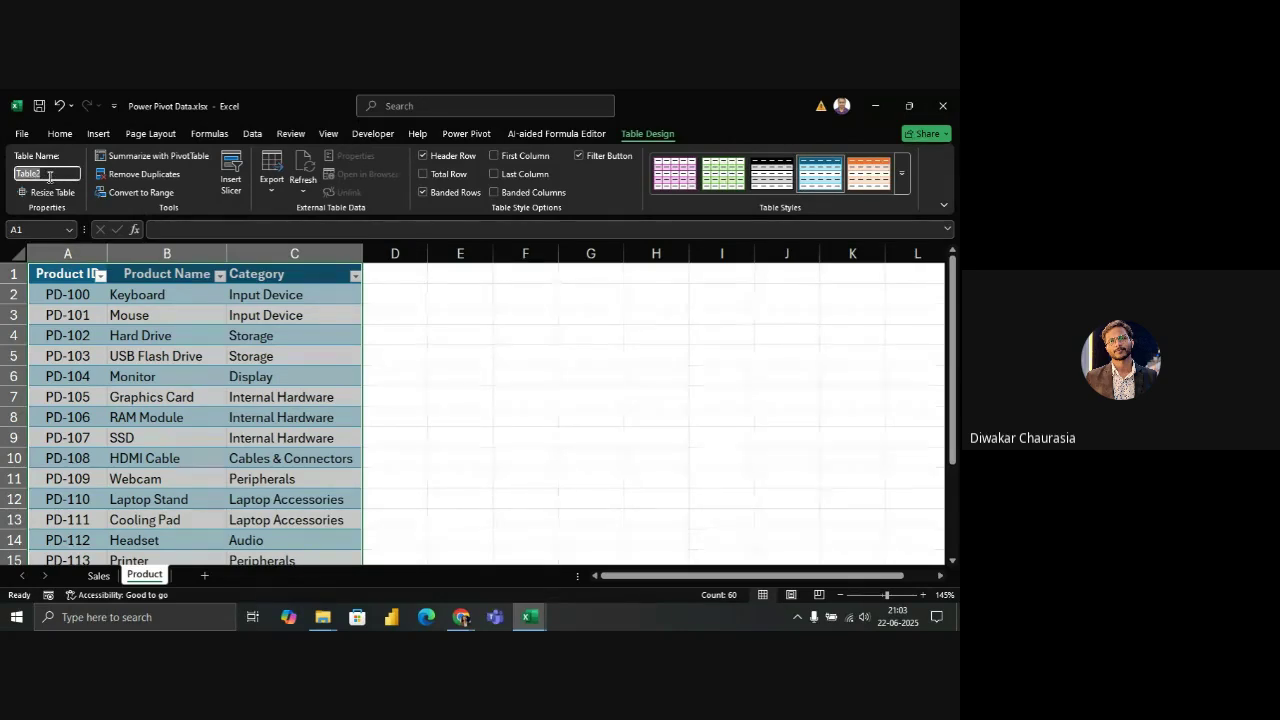
Name the Product sheet's new table Product
{"action": "left_click", "coordinate": [49, 176]}
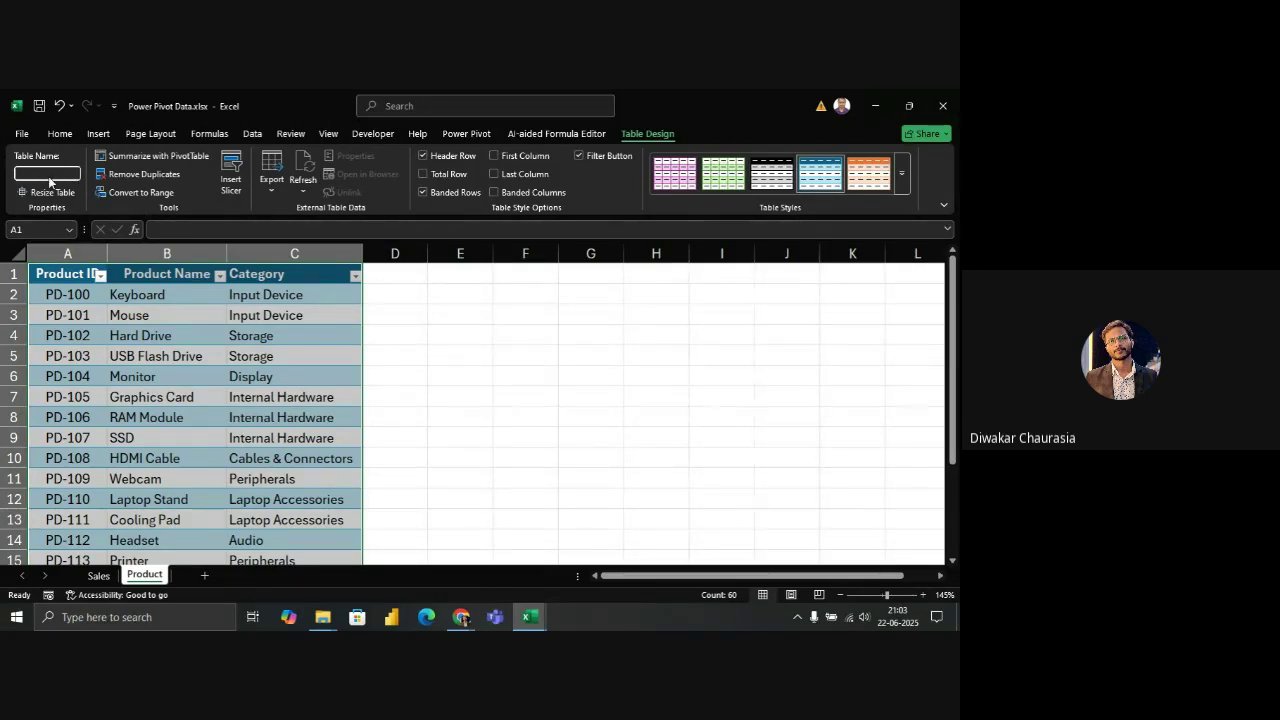
{"action": "type", "text": "Produ"}
{"action": "type", "text": "c"}
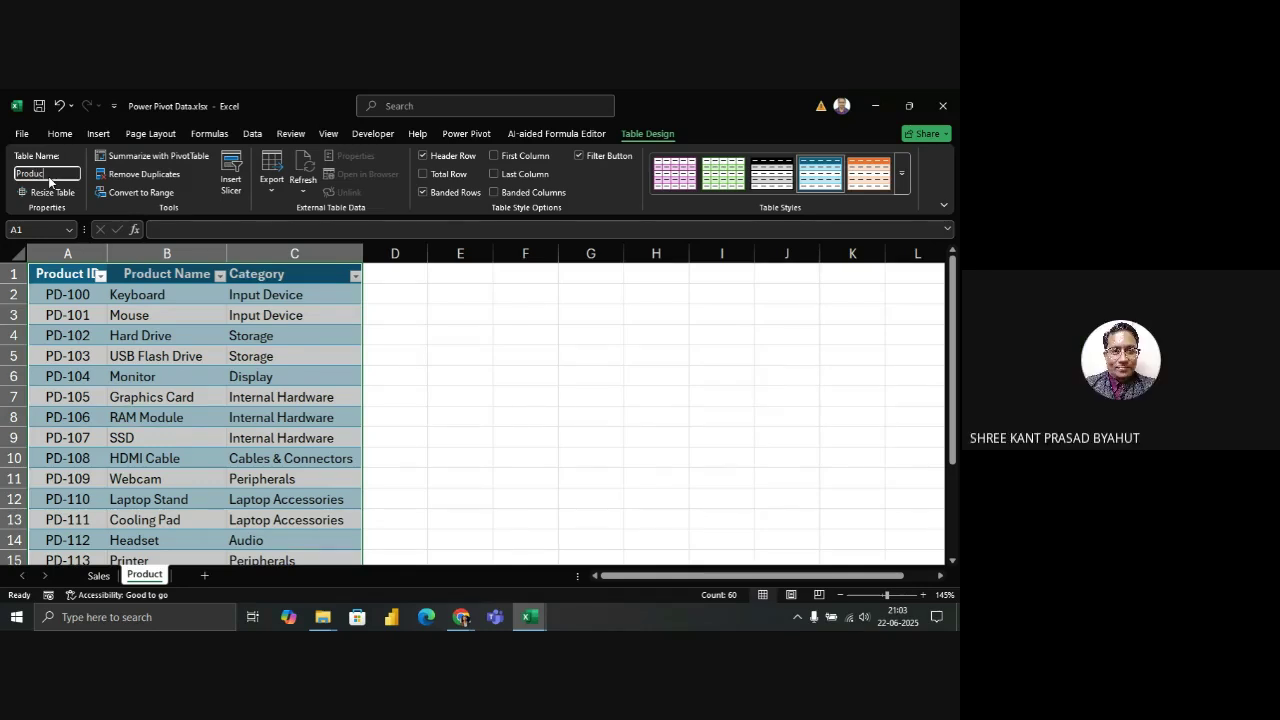
{"action": "type", "text": "t"}
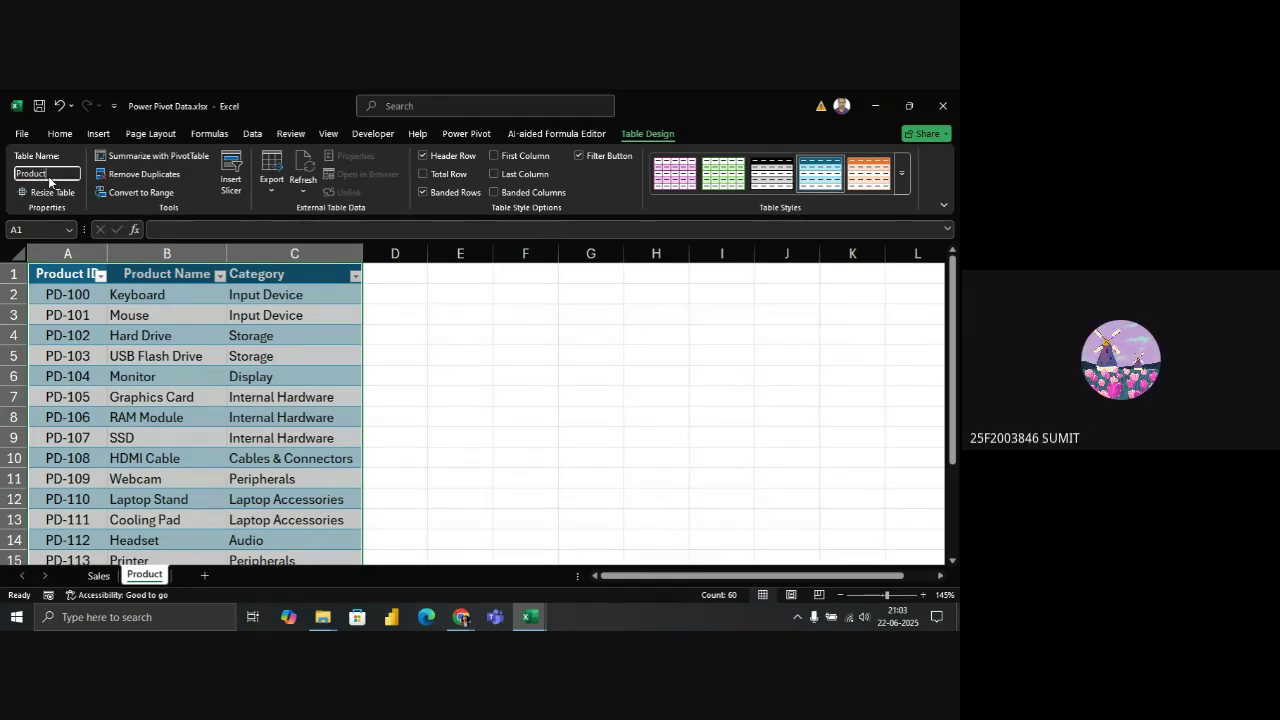
{"action": "key", "text": "Return"}
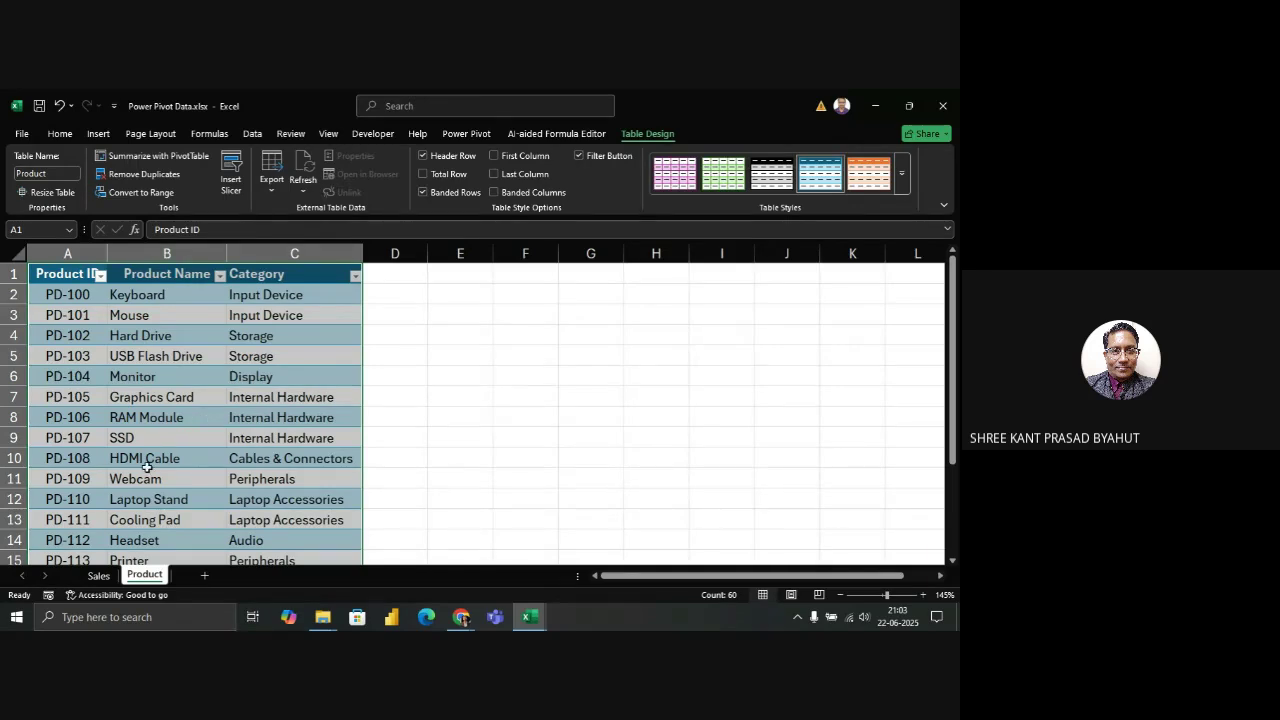
{"action": "left_click", "coordinate": [229, 392]}
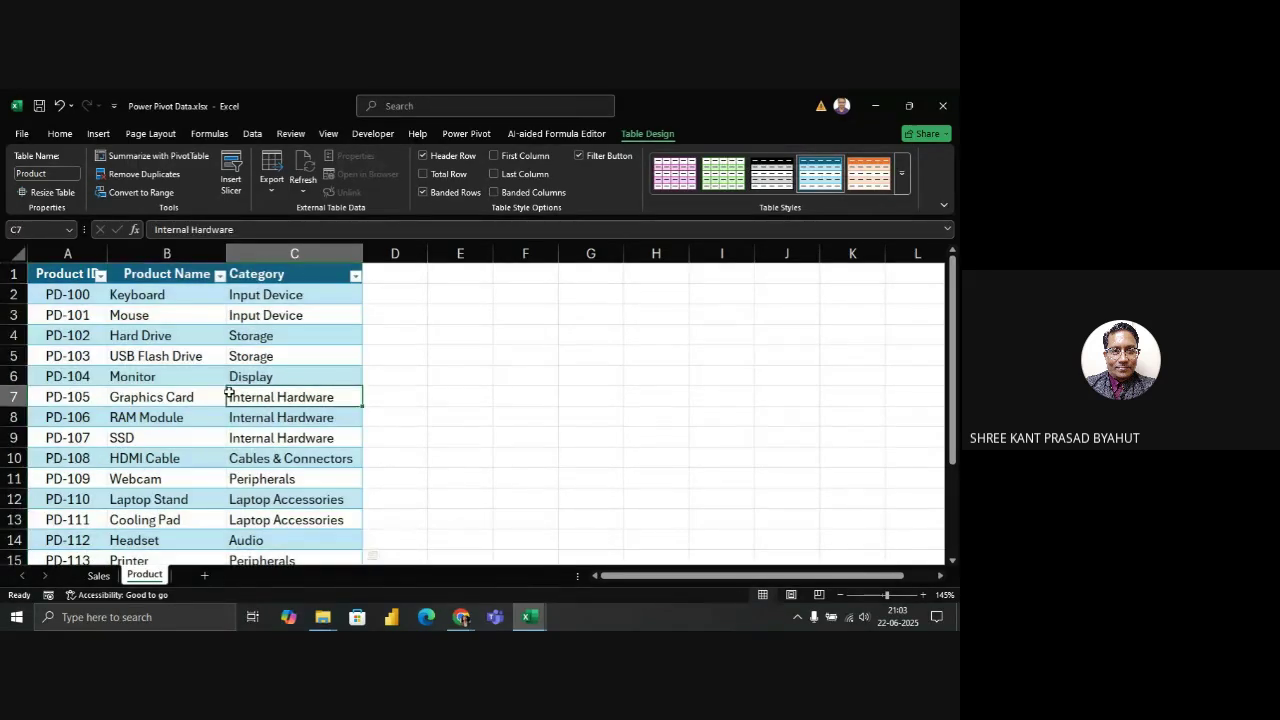
Create a PivotTable from the Sales table on a new worksheet, adding the data to the Data Model
{"action": "left_click", "coordinate": [98, 575]}
{"action": "left_click", "coordinate": [202, 341]}
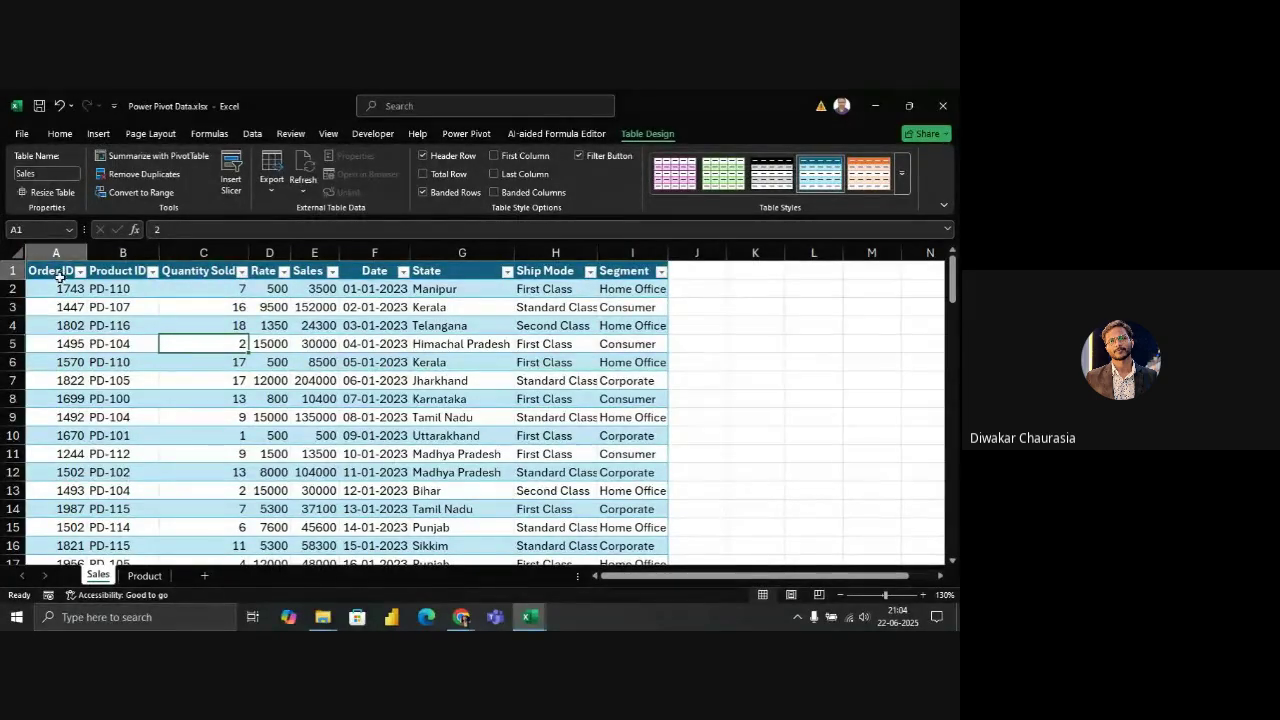
{"action": "key", "text": "ctrl+Home"}
{"action": "left_click", "coordinate": [98, 133]}
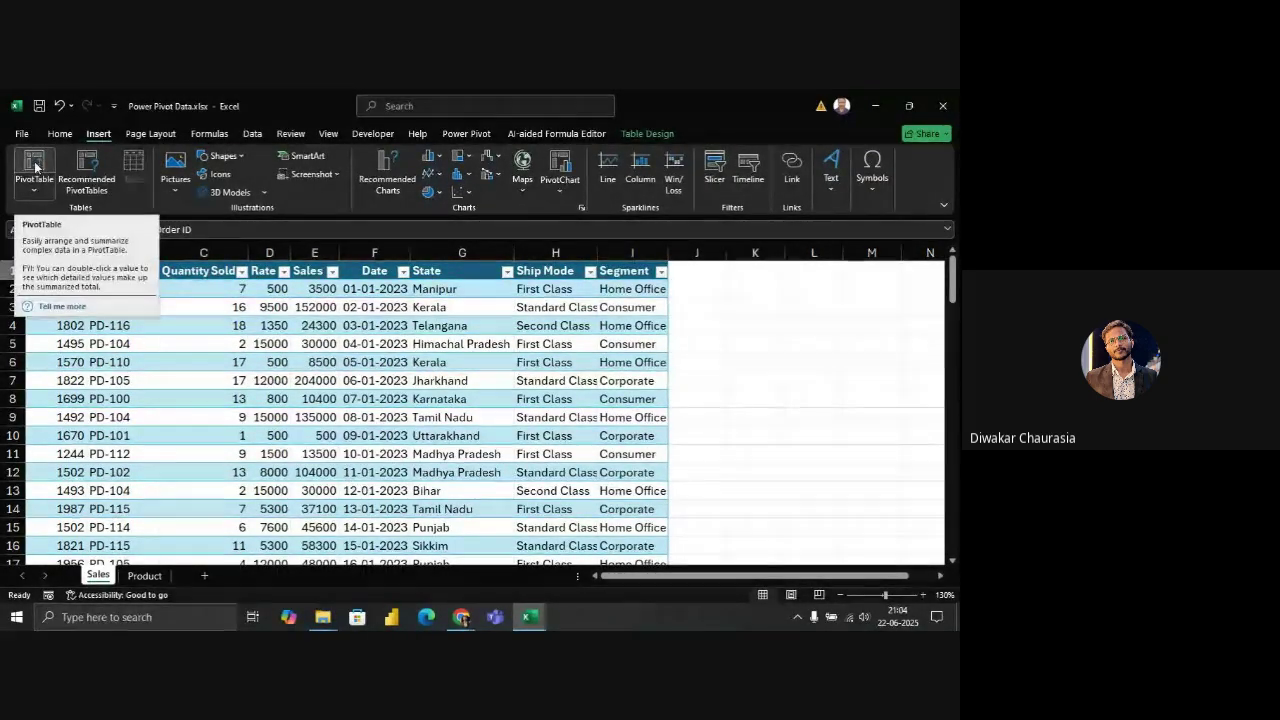
{"action": "left_click", "coordinate": [35, 166]}
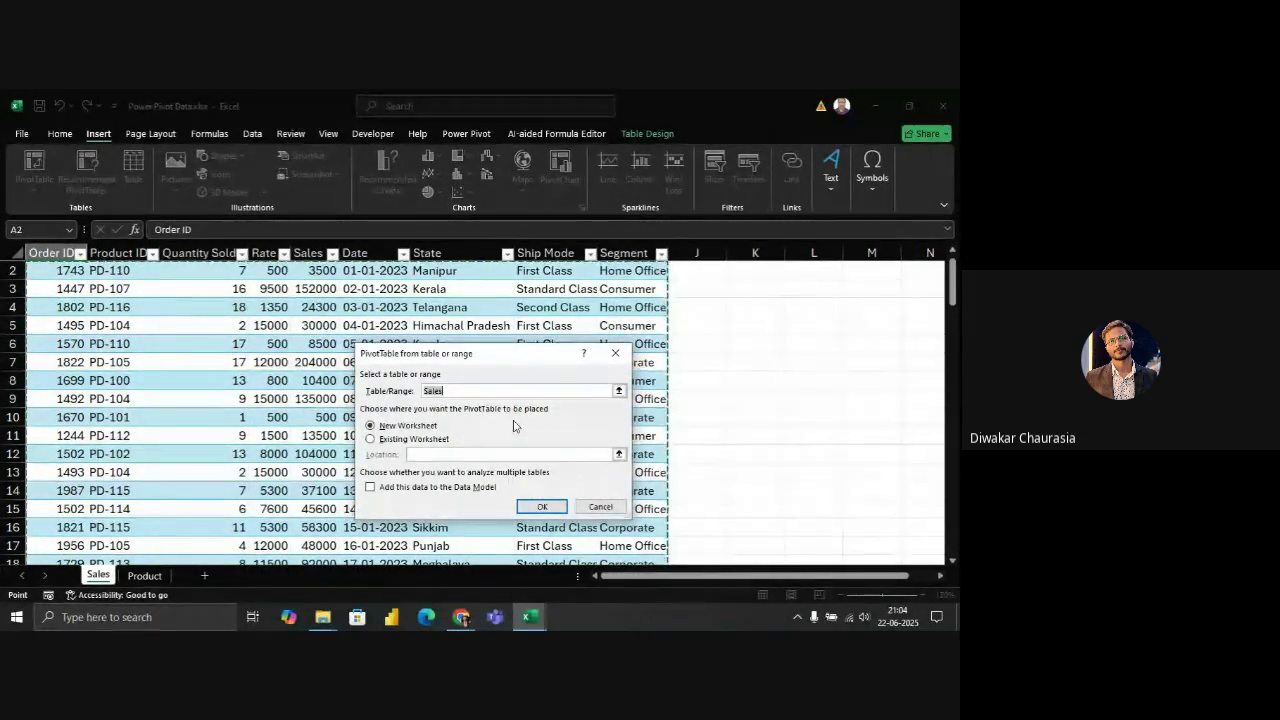
{"action": "left_click", "coordinate": [370, 488]}
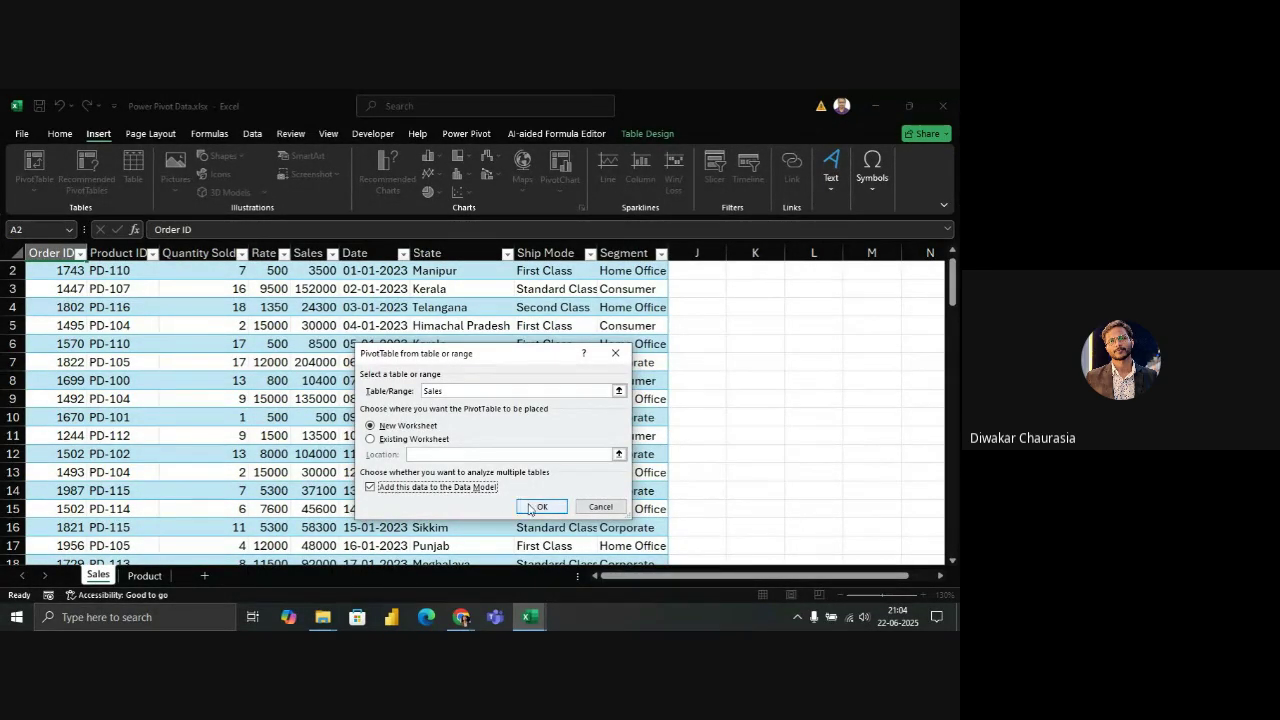
{"action": "left_click", "coordinate": [535, 508]}
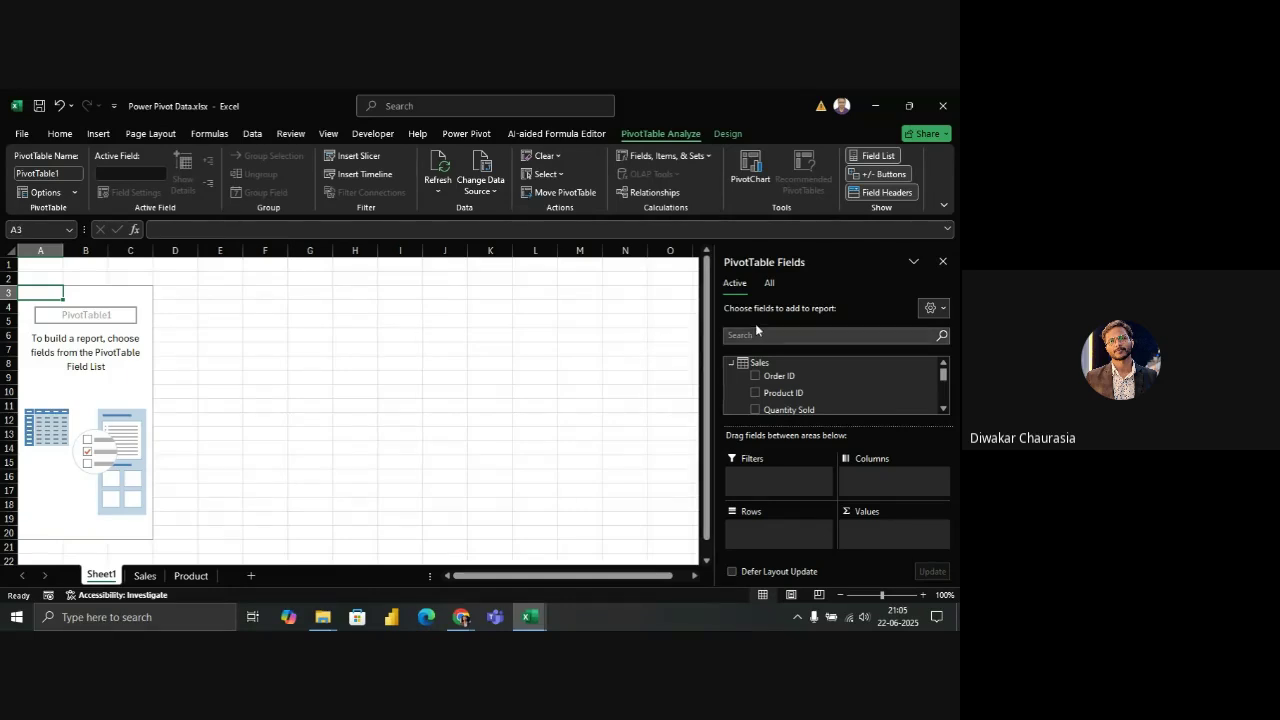
Show all tables in the PivotTable field list and look through the fields of the Product and Sales tables
{"action": "left_click", "coordinate": [771, 283]}
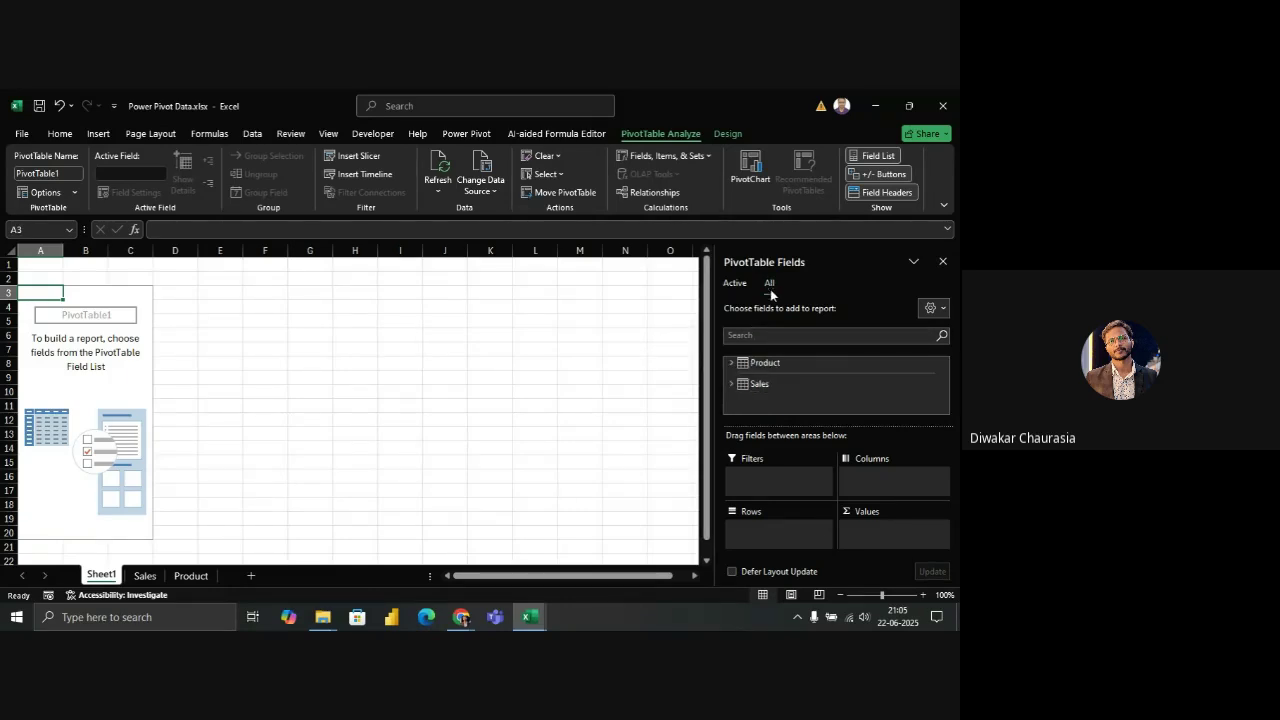
{"action": "left_click", "coordinate": [731, 364]}
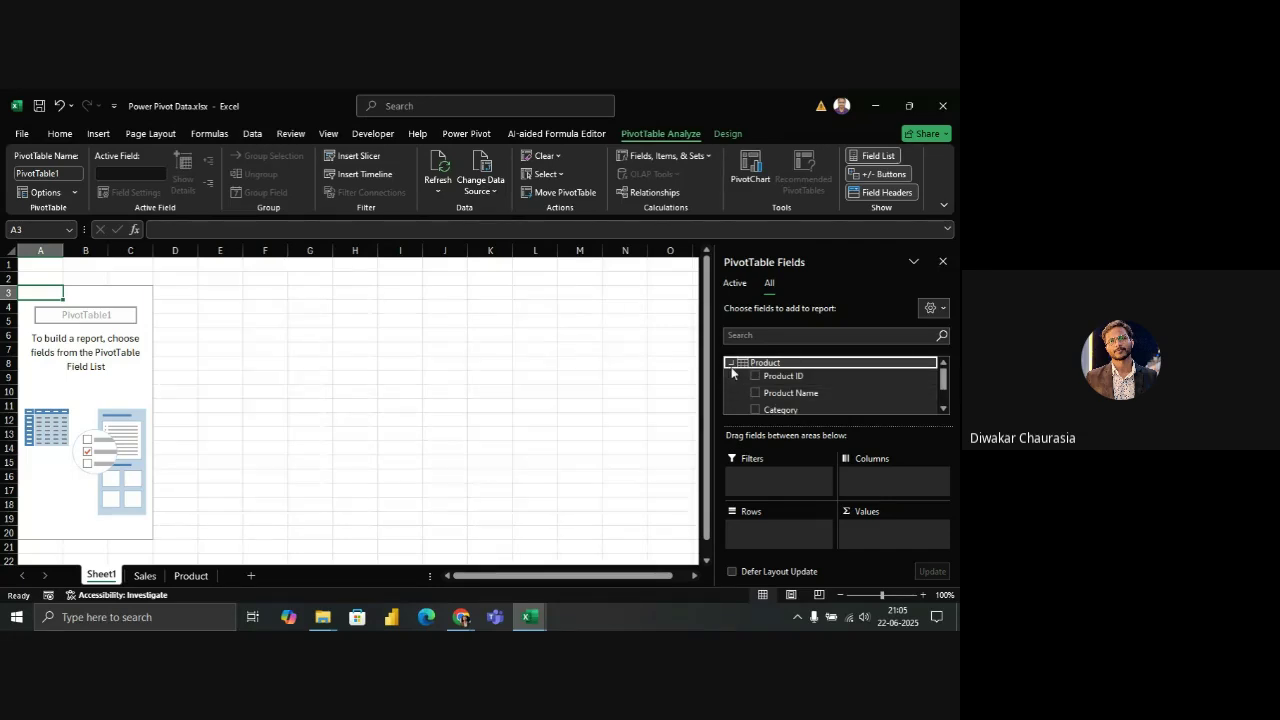
{"action": "left_click", "coordinate": [730, 364]}
{"action": "left_click", "coordinate": [731, 385]}
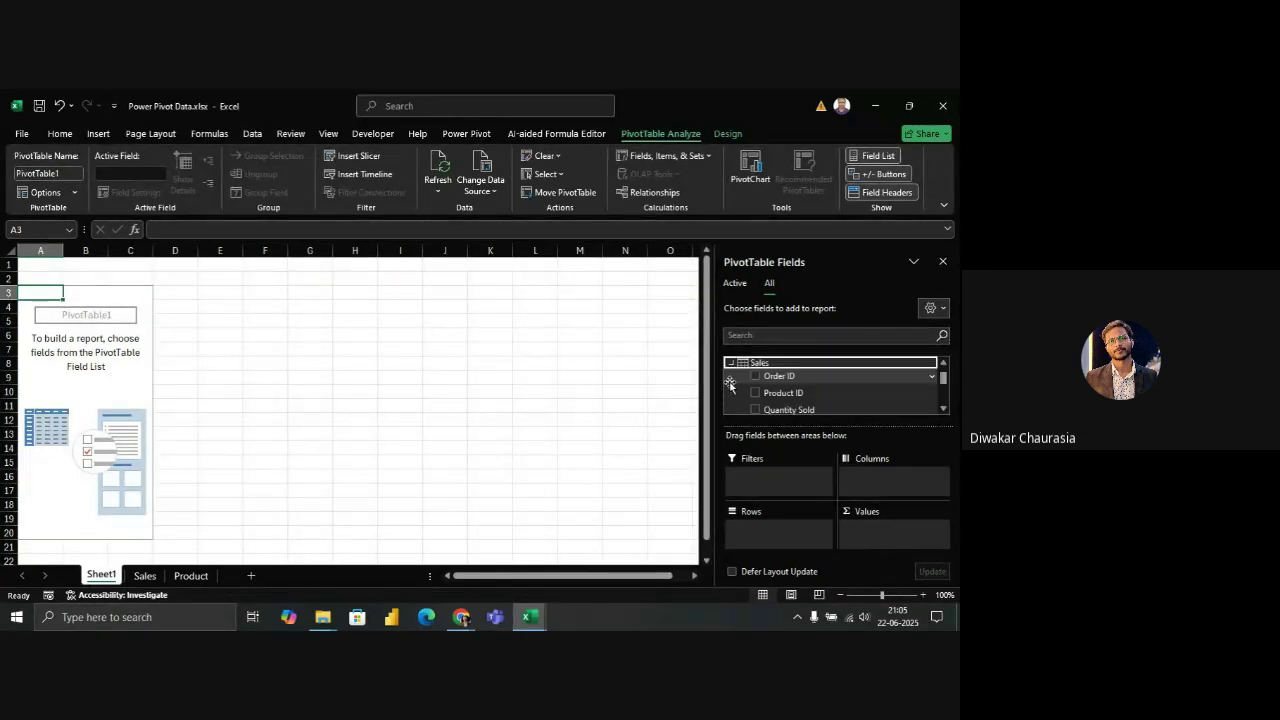
Add the Sales field from the Sales table to the PivotTable's Values area
{"action": "left_click", "coordinate": [730, 365]}
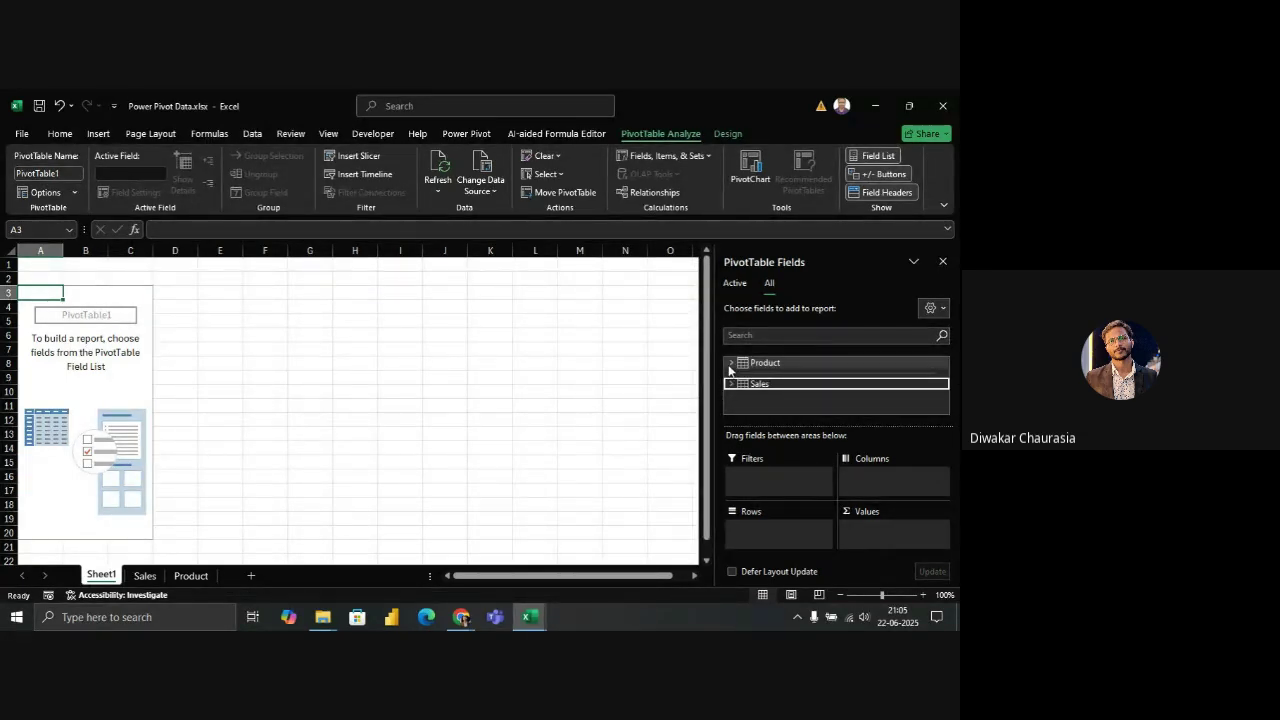
{"action": "left_click", "coordinate": [730, 366]}
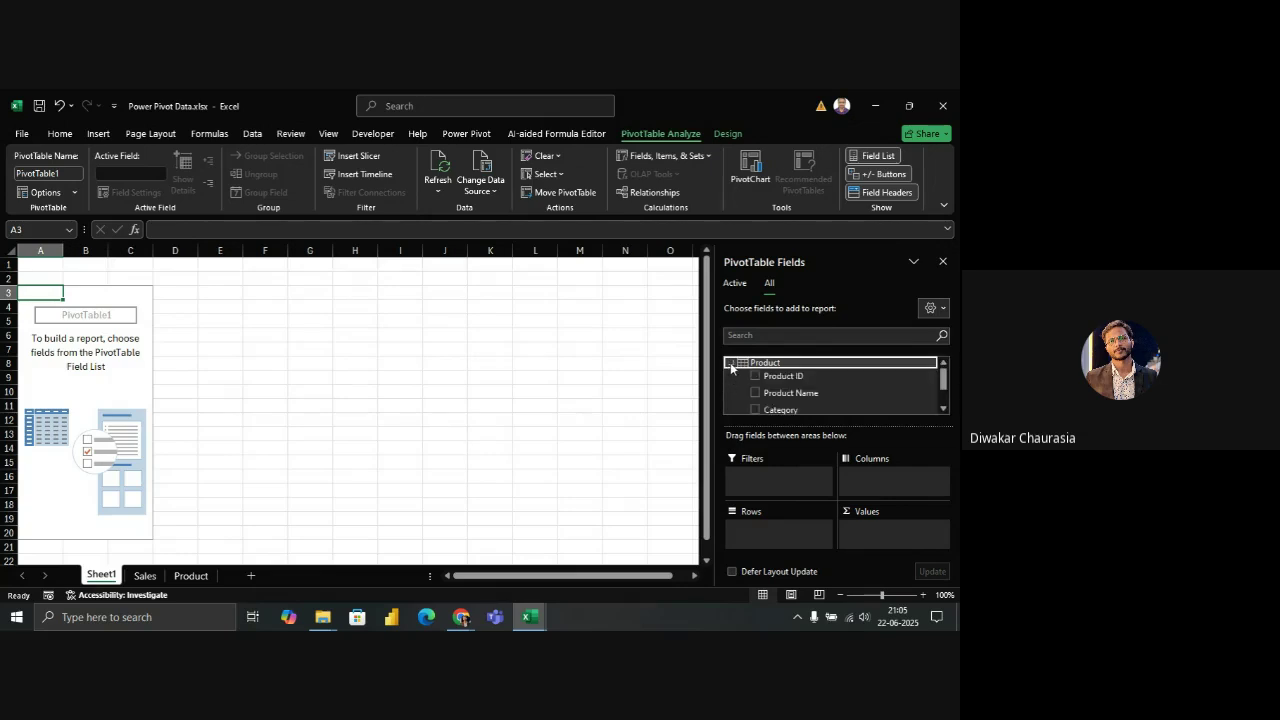
{"action": "left_click", "coordinate": [730, 364]}
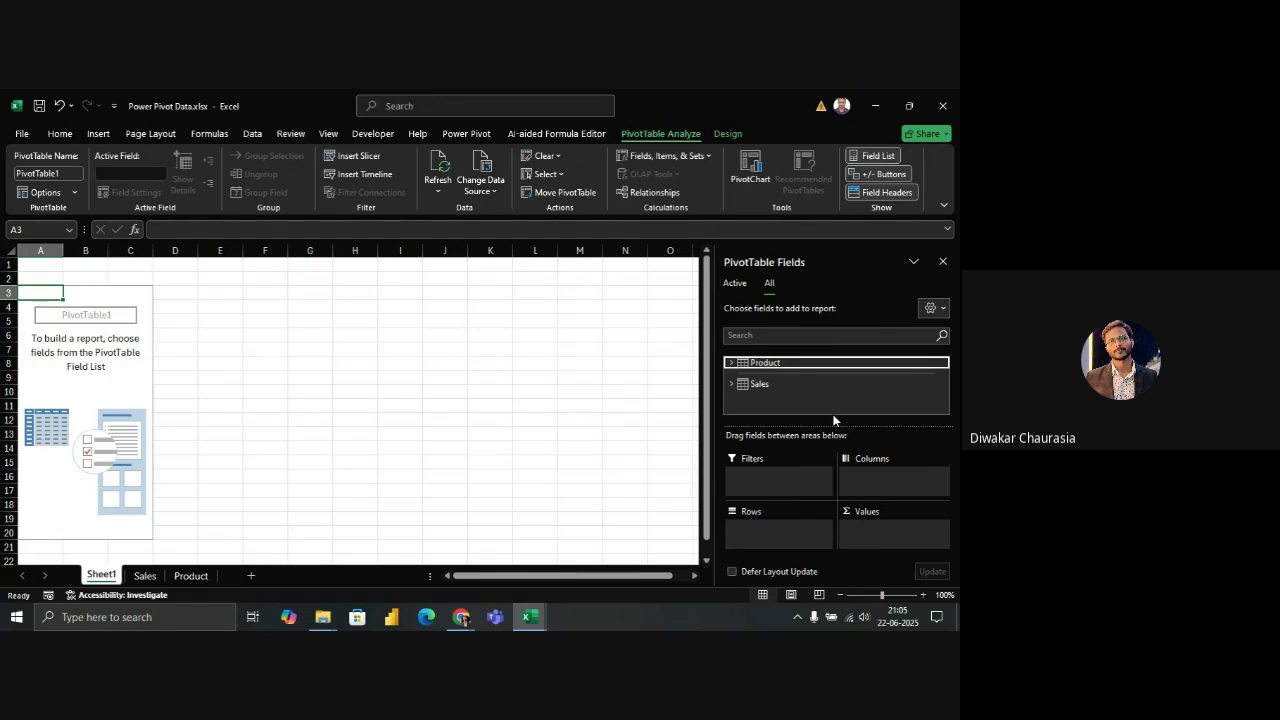
{"action": "left_click", "coordinate": [732, 386]}
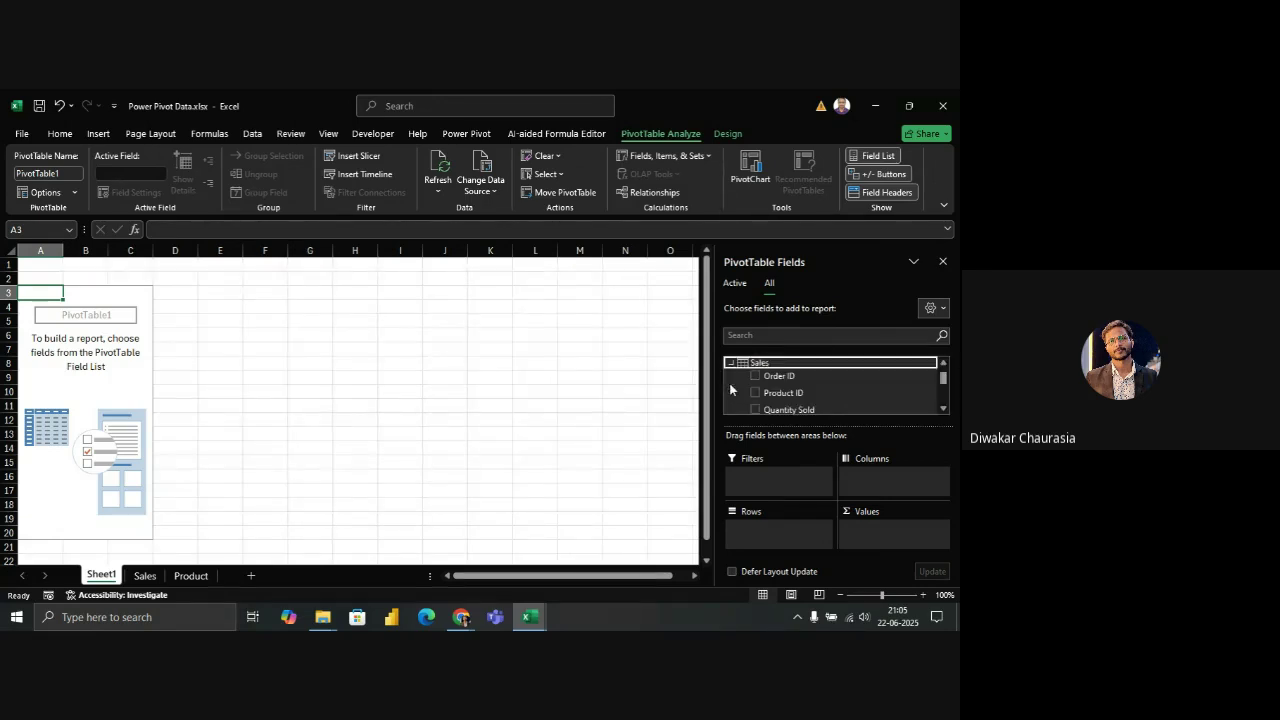
{"action": "scroll", "coordinate": [825, 388], "scroll_direction": "down", "scroll_amount": 1}
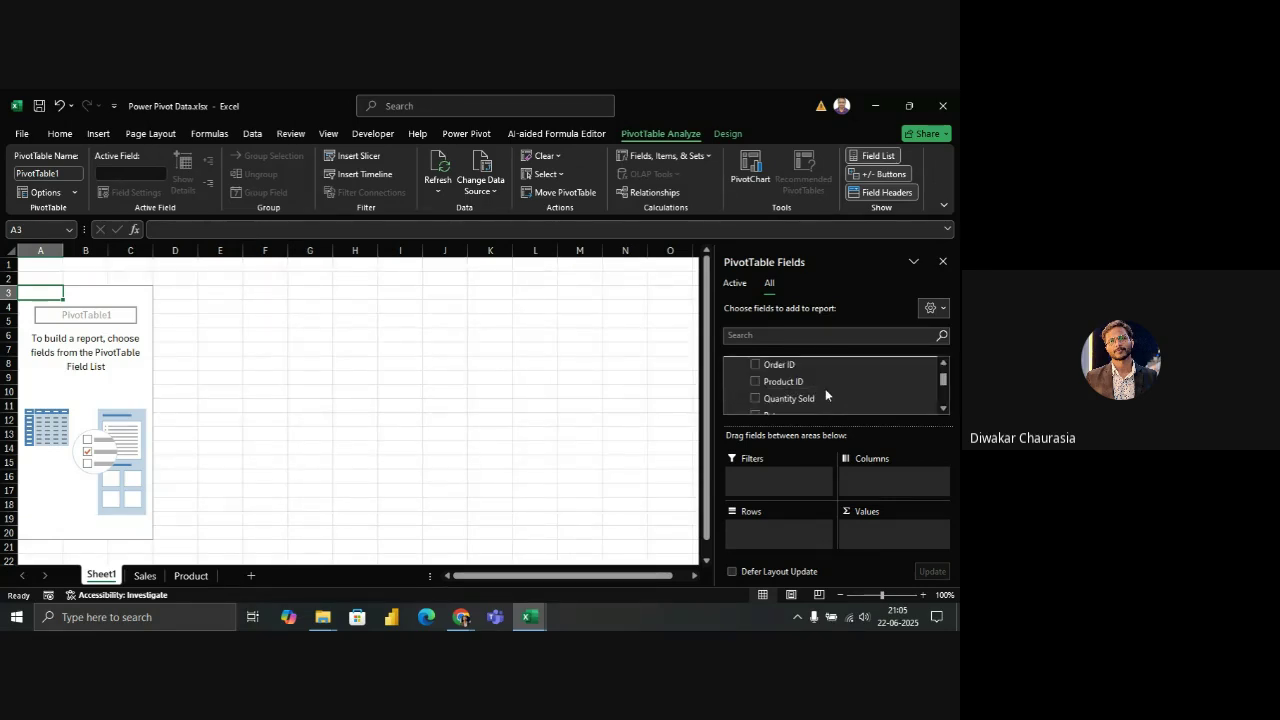
{"action": "left_click", "coordinate": [943, 408]}
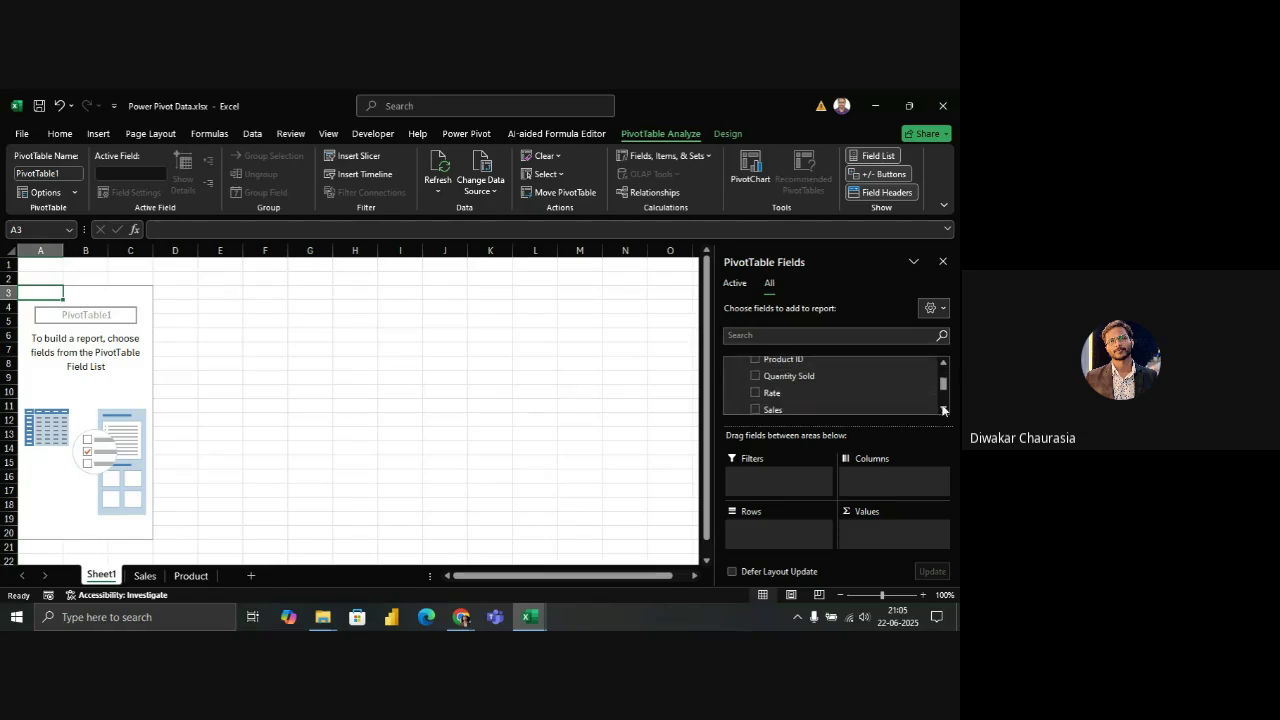
{"action": "left_click", "coordinate": [943, 408]}
{"action": "left_click_drag", "start_coordinate": [788, 400], "coordinate": [894, 540]}
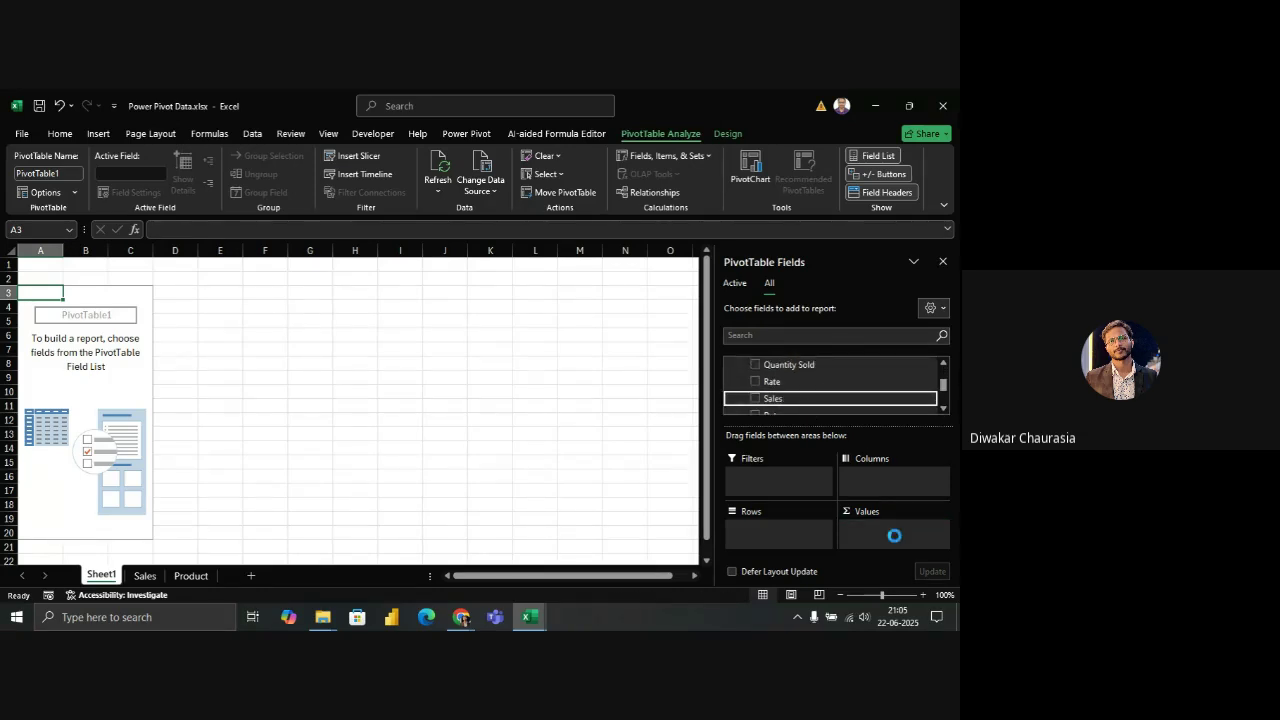
Add the Category field from the Product table to the PivotTable's Rows area
{"action": "left_click", "coordinate": [943, 366]}
{"action": "left_click", "coordinate": [943, 366]}
{"action": "left_click", "coordinate": [943, 366]}
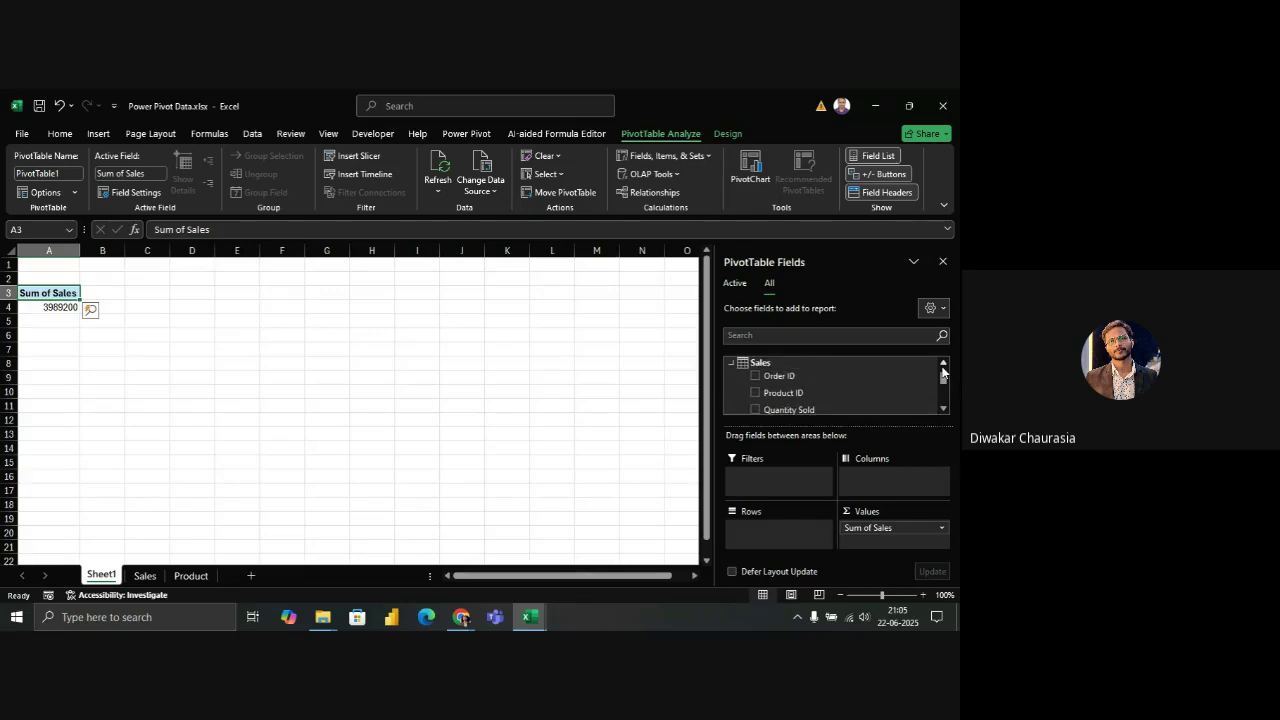
{"action": "left_click", "coordinate": [731, 363]}
{"action": "left_click", "coordinate": [733, 364]}
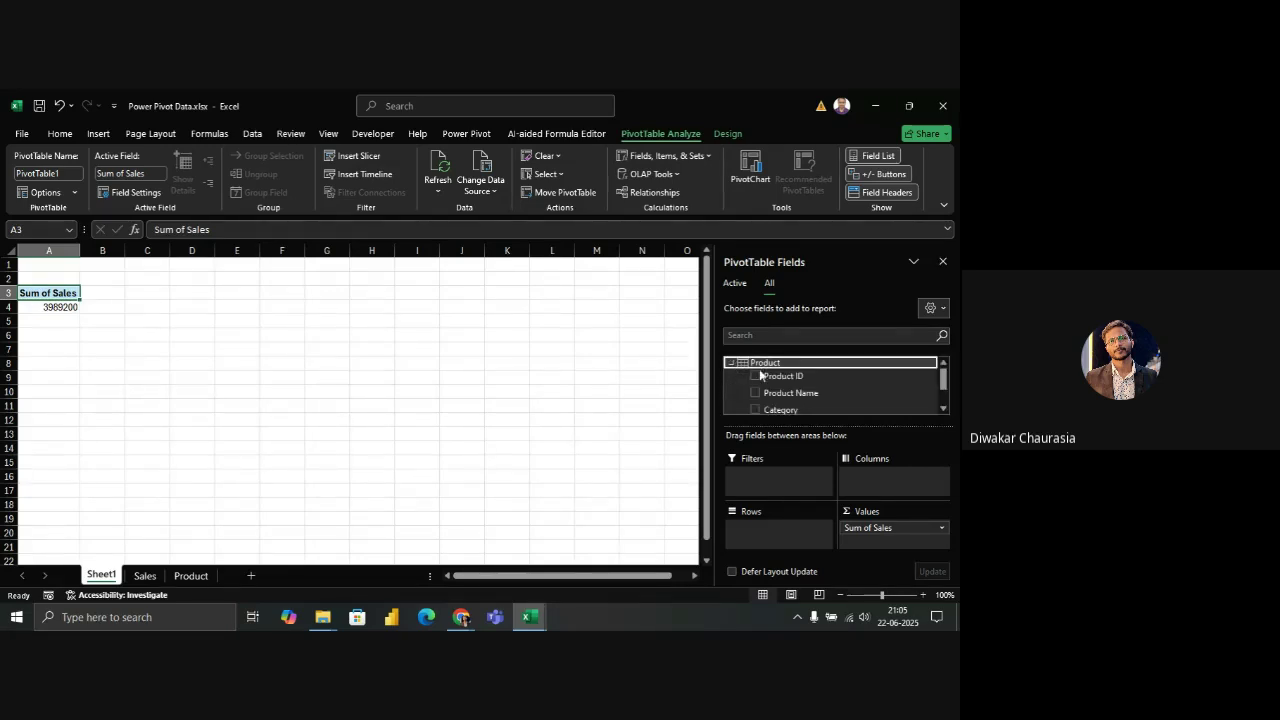
{"action": "left_click", "coordinate": [943, 408]}
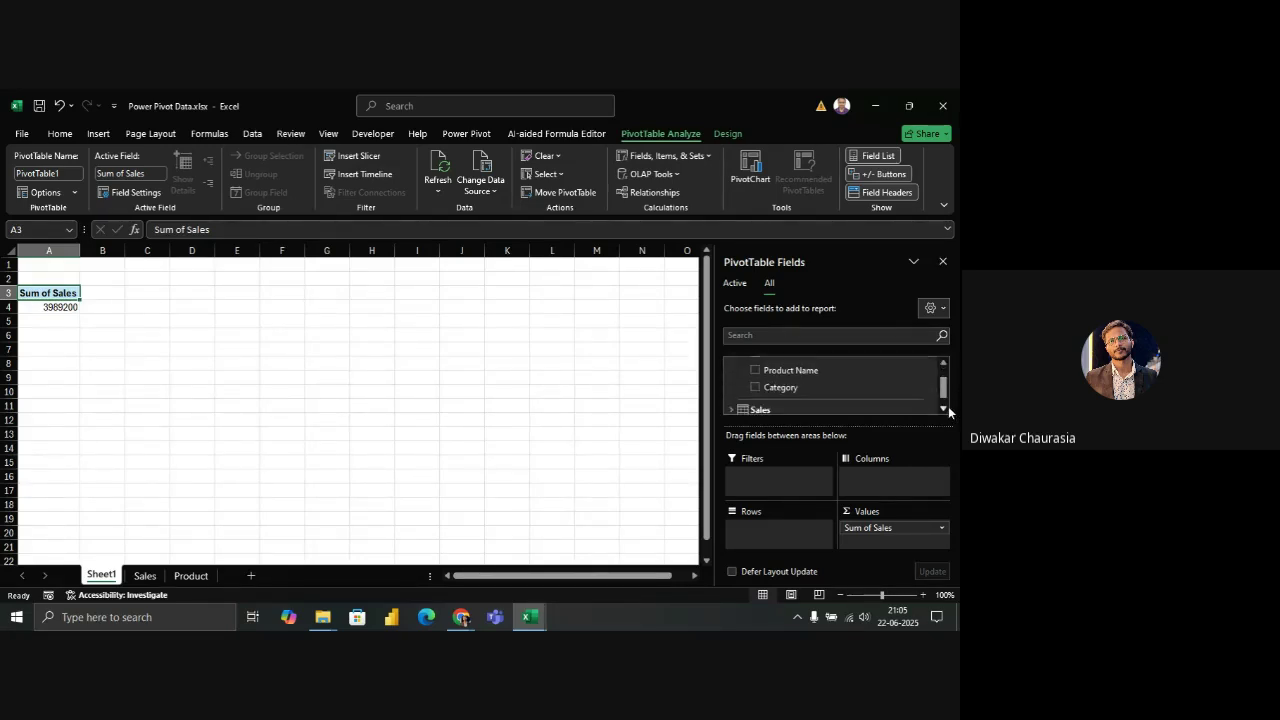
{"action": "left_click_drag", "start_coordinate": [789, 396], "coordinate": [780, 534]}
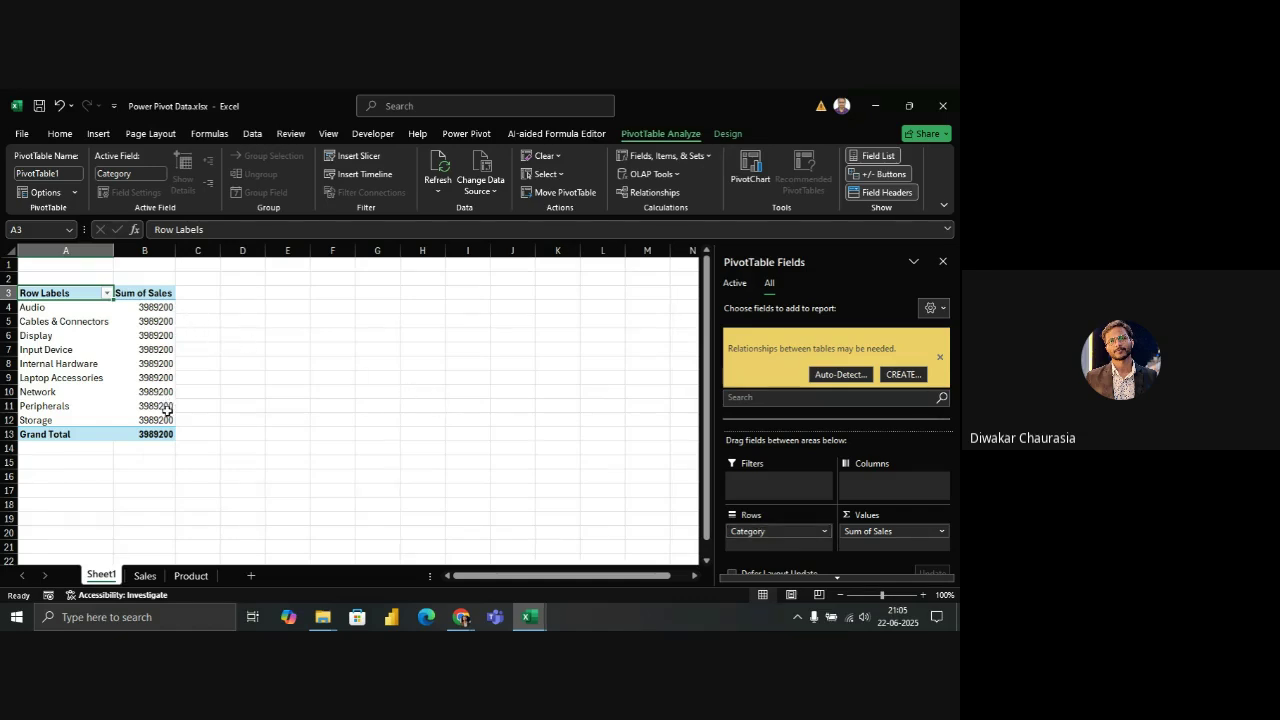
{"action": "mouse_move", "coordinate": [167, 409]}
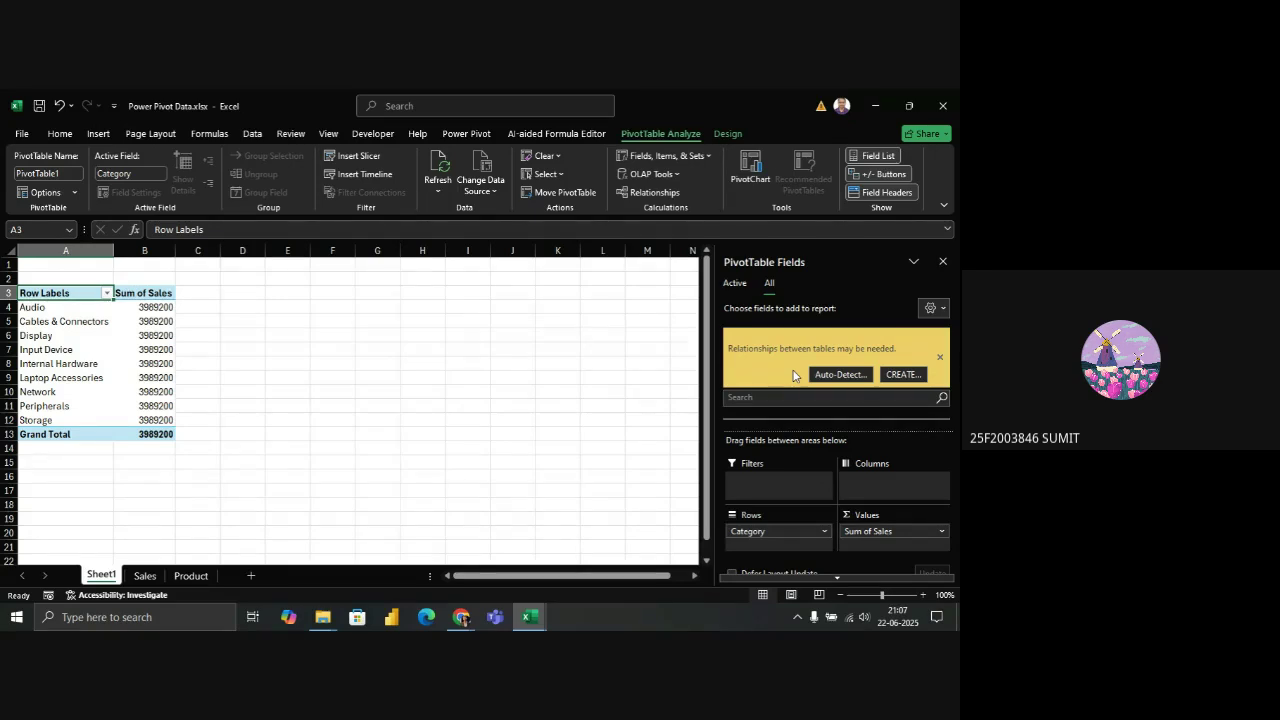
Create a relationship from the Product table to the related Sales table, using Product ID as both the foreign and primary column
{"action": "left_click", "coordinate": [900, 375]}
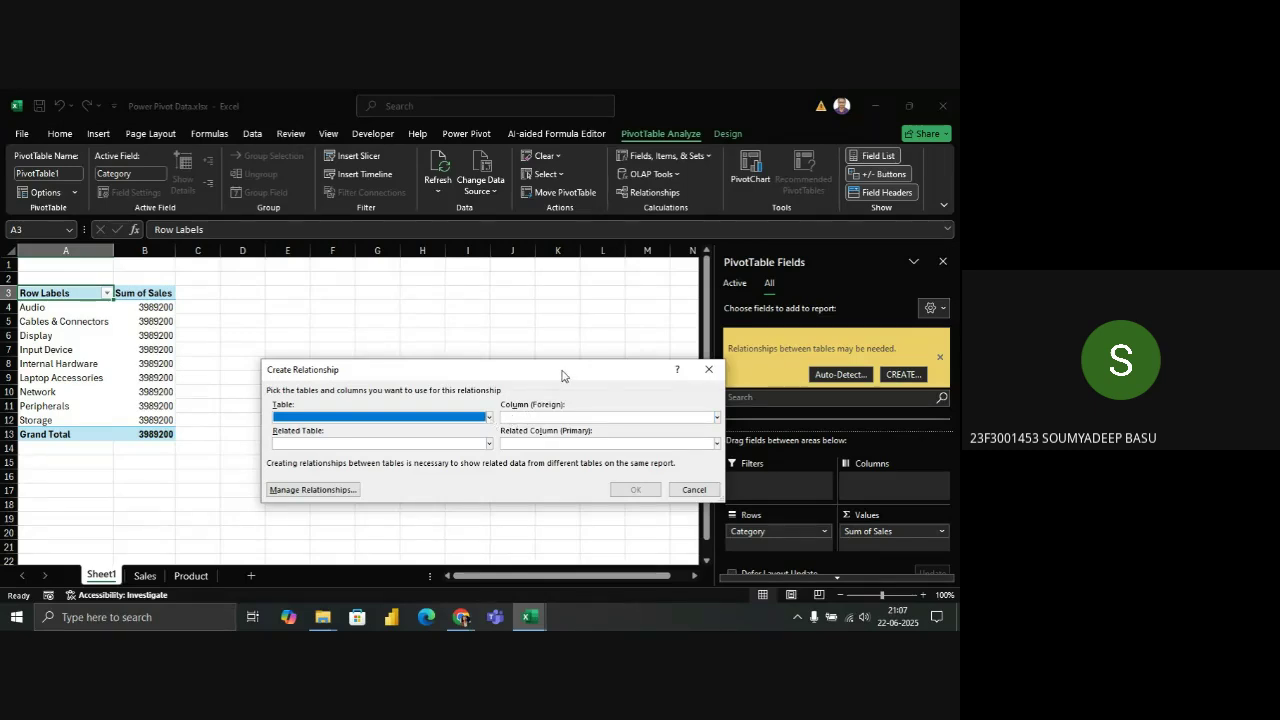
{"action": "left_click_drag", "start_coordinate": [562, 374], "coordinate": [532, 338]}
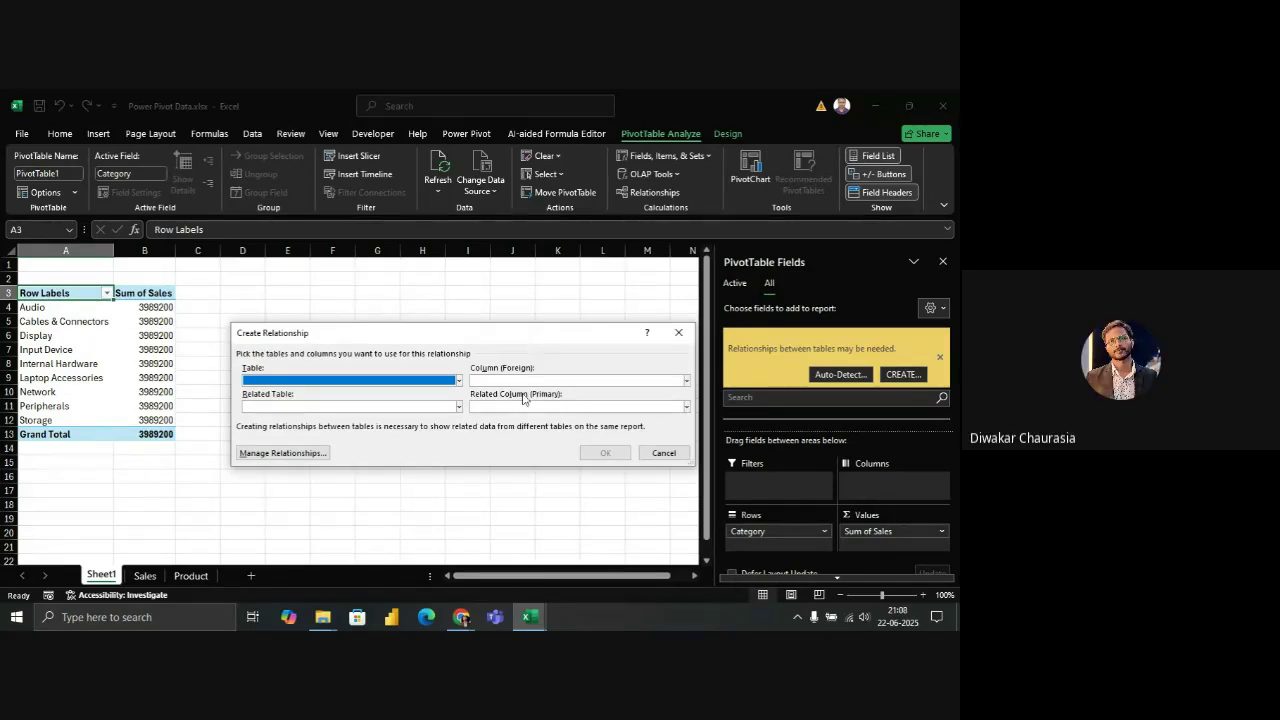
{"action": "left_click", "coordinate": [459, 381]}
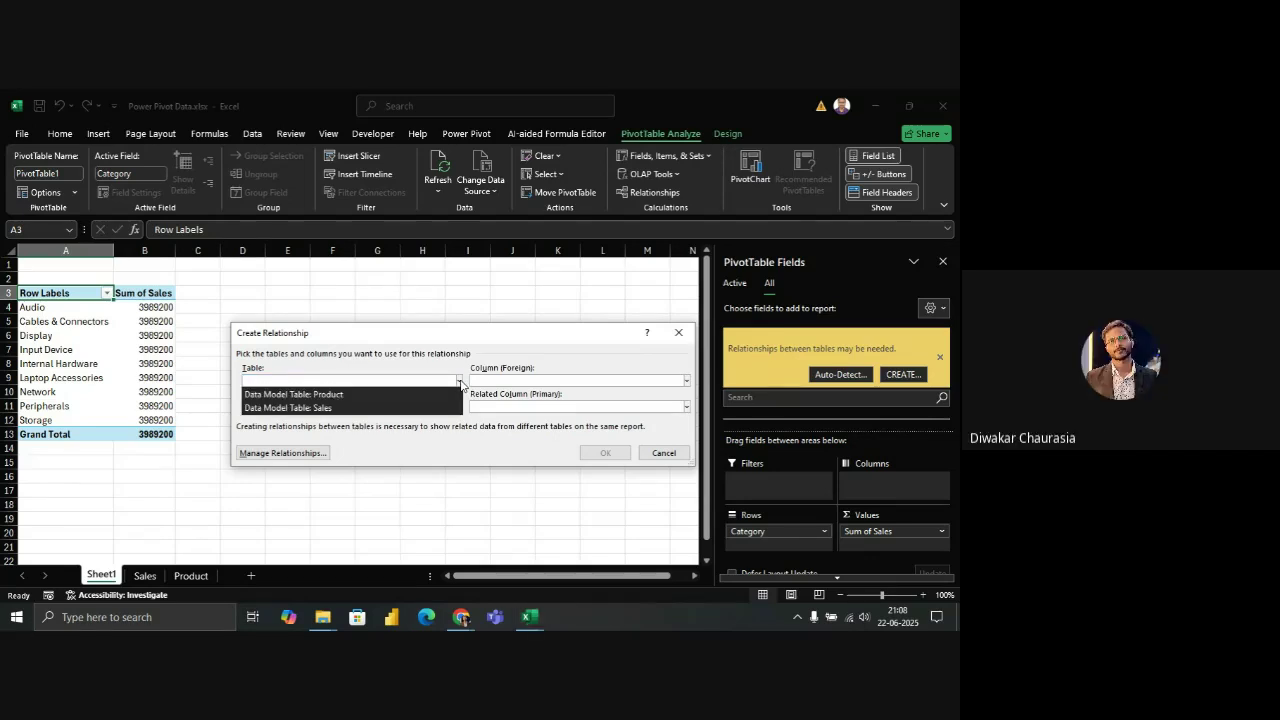
{"action": "left_click", "coordinate": [424, 395]}
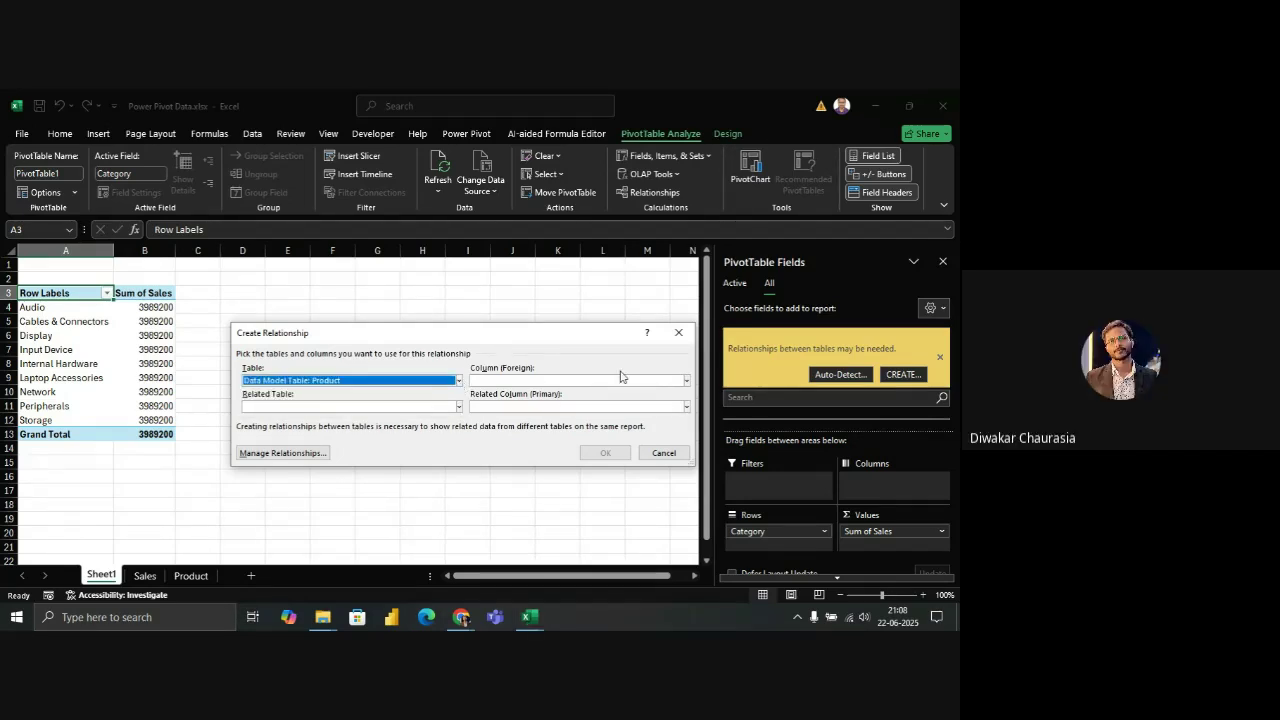
{"action": "left_click", "coordinate": [686, 381]}
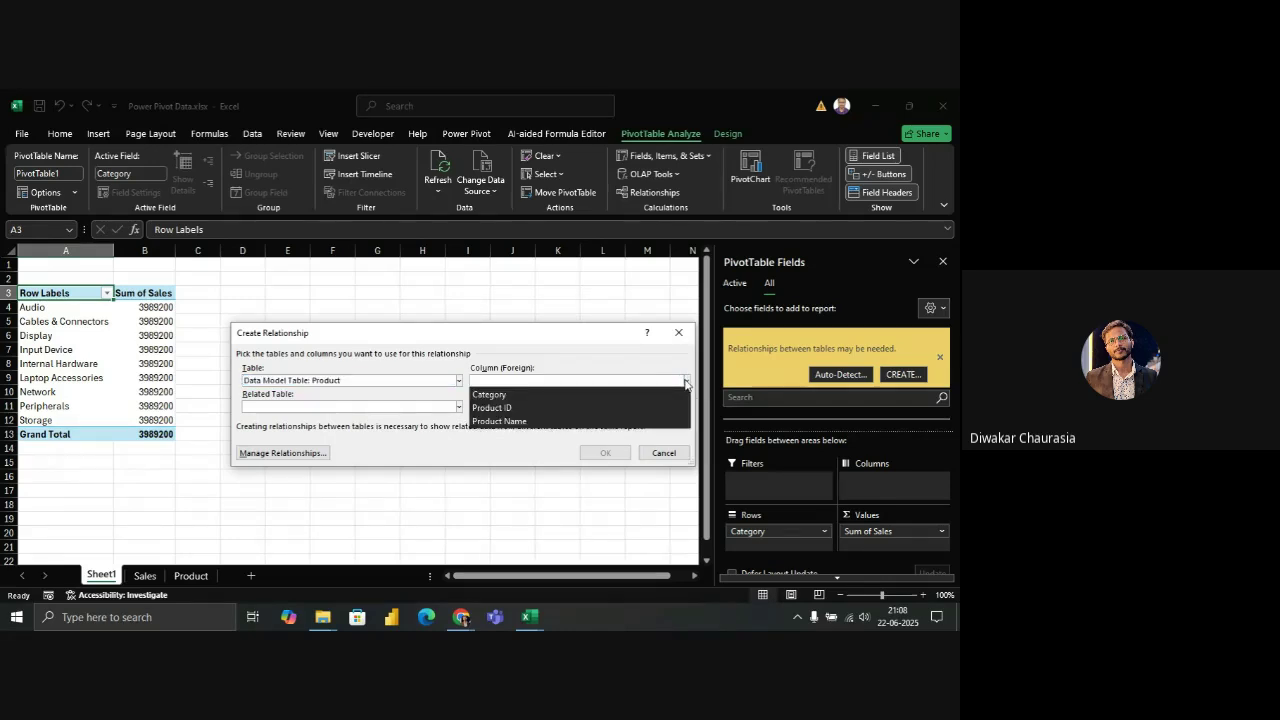
{"action": "left_click", "coordinate": [606, 408]}
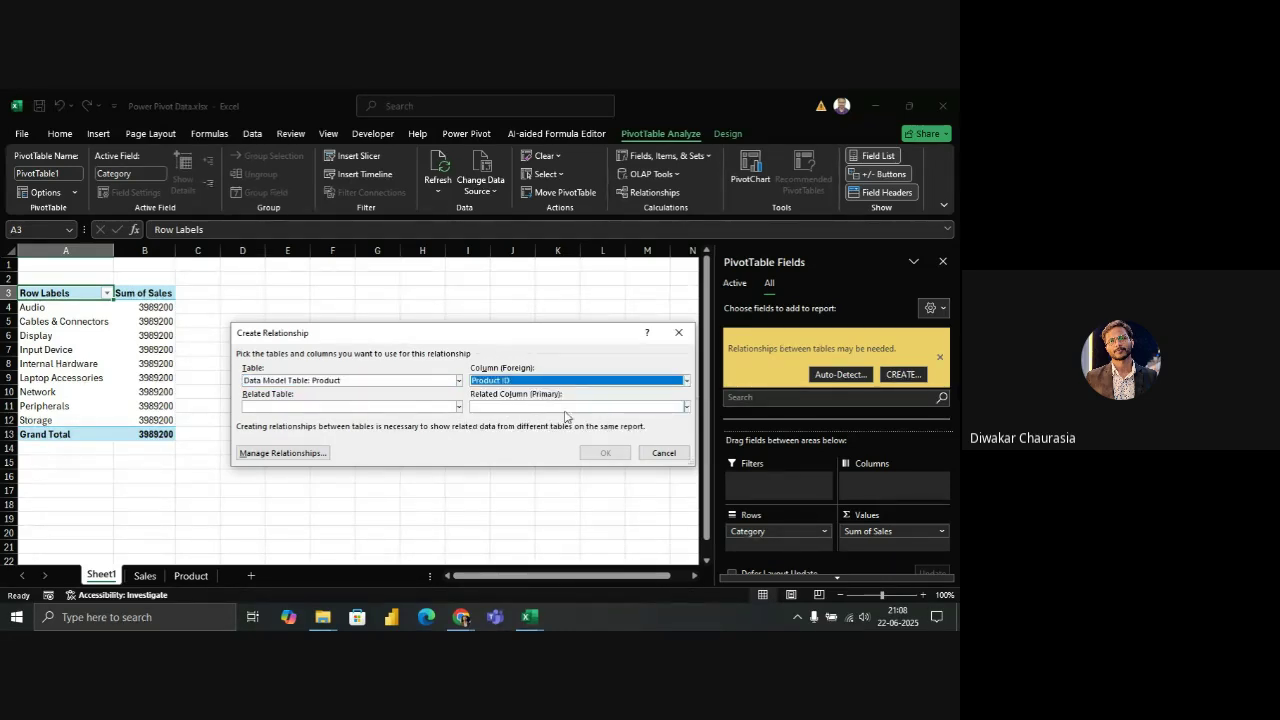
{"action": "left_click", "coordinate": [459, 408]}
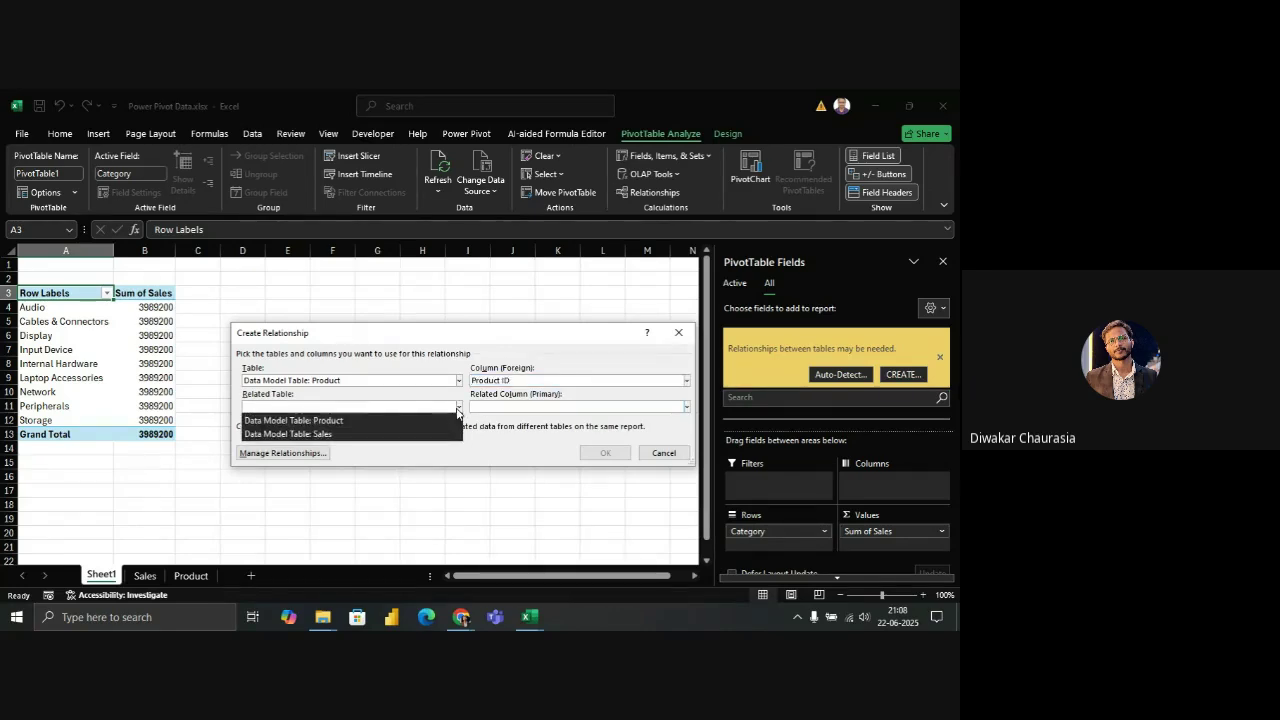
{"action": "left_click", "coordinate": [416, 439]}
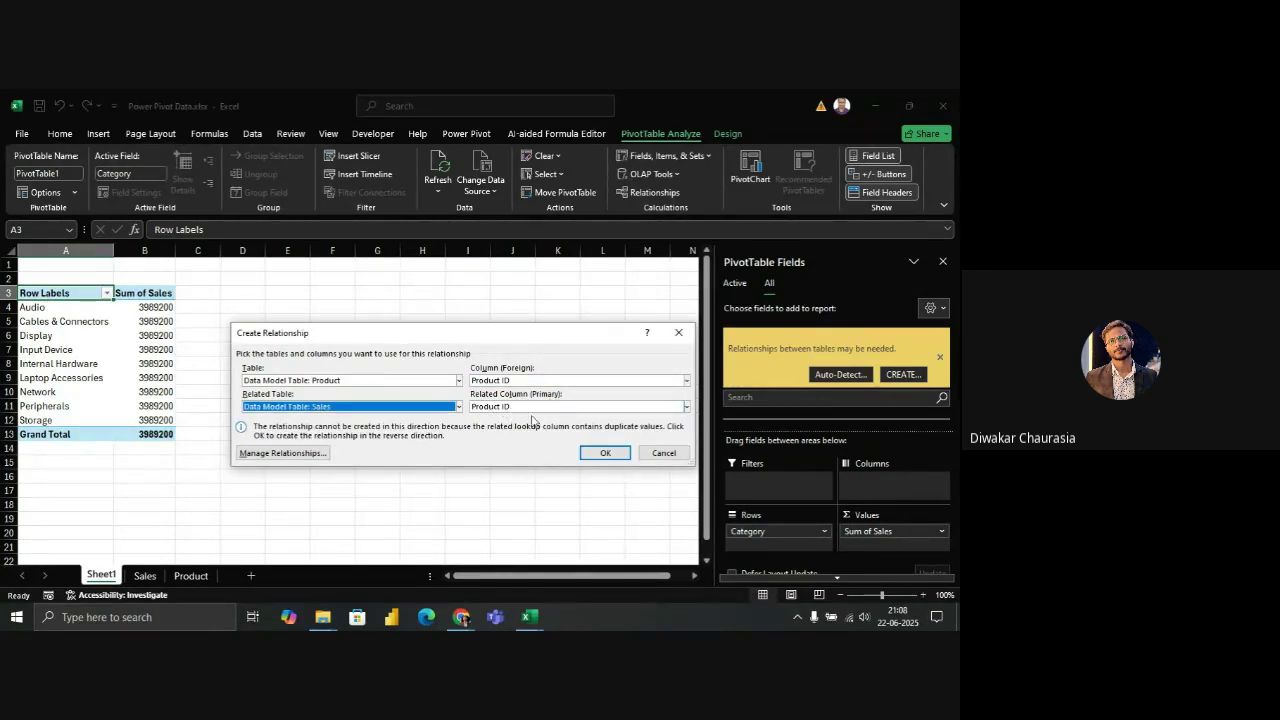
{"action": "left_click", "coordinate": [604, 454]}
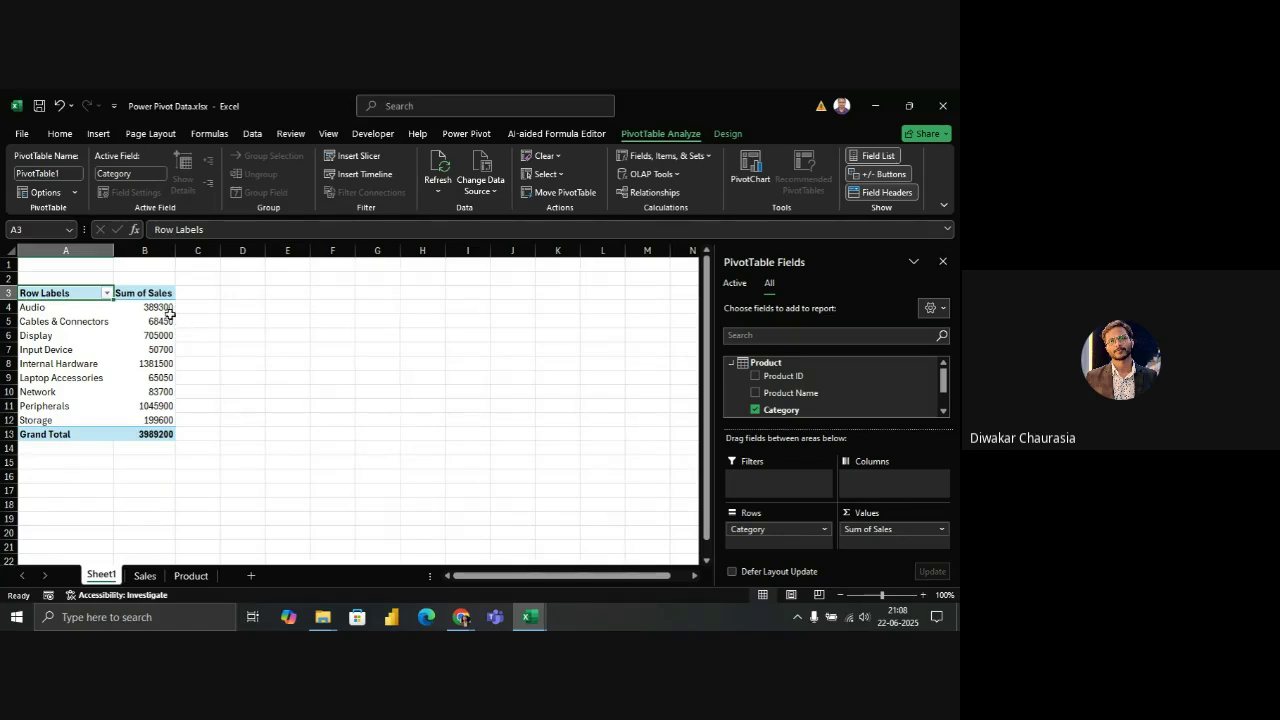
Undo the relationship just created between the Product and Sales tables
{"action": "mouse_move", "coordinate": [160, 421]}
{"action": "left_click", "coordinate": [62, 110]}
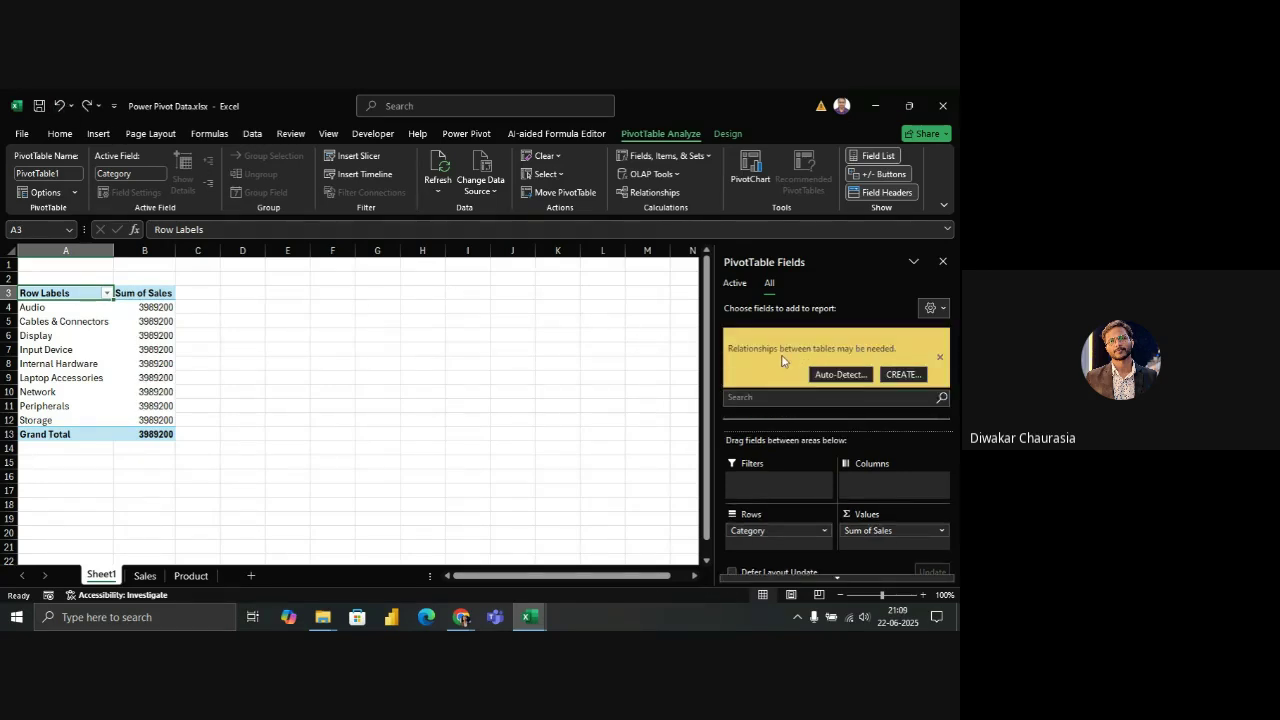
Recreate the table relationship with Product as the table, Sales as the related table and Product ID as the column for both
{"action": "left_click", "coordinate": [891, 379]}
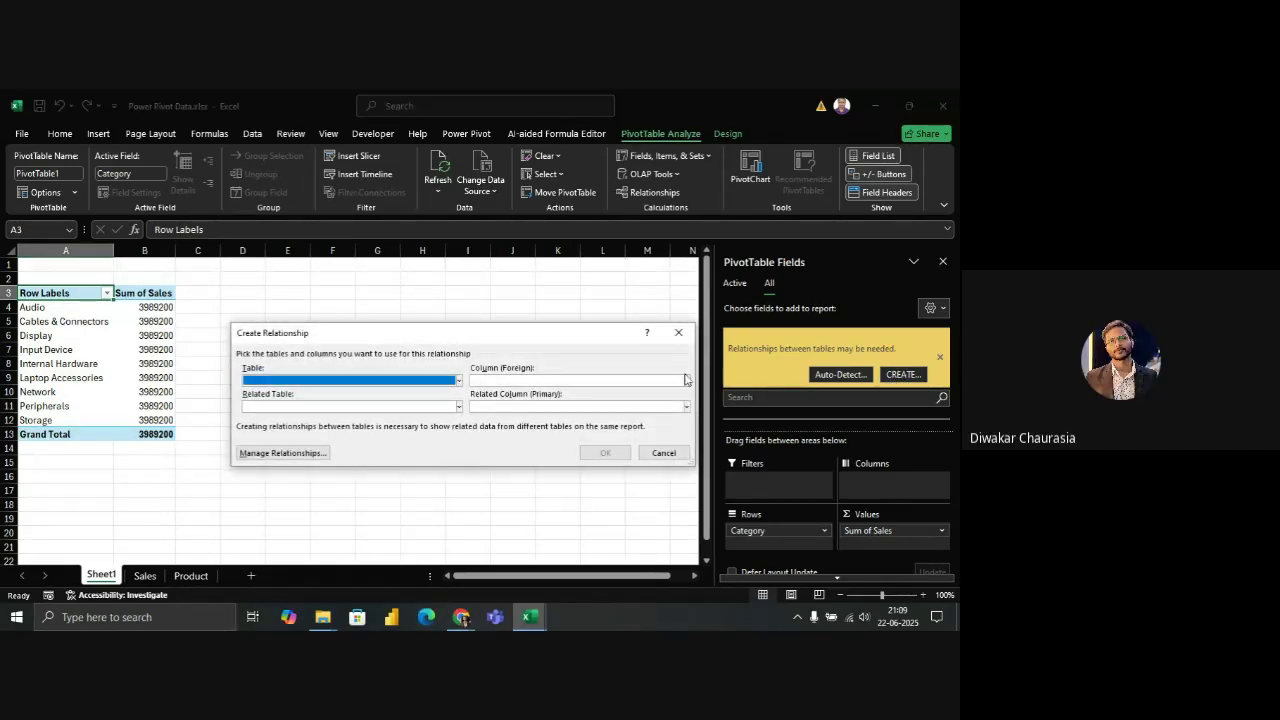
{"action": "left_click", "coordinate": [460, 381]}
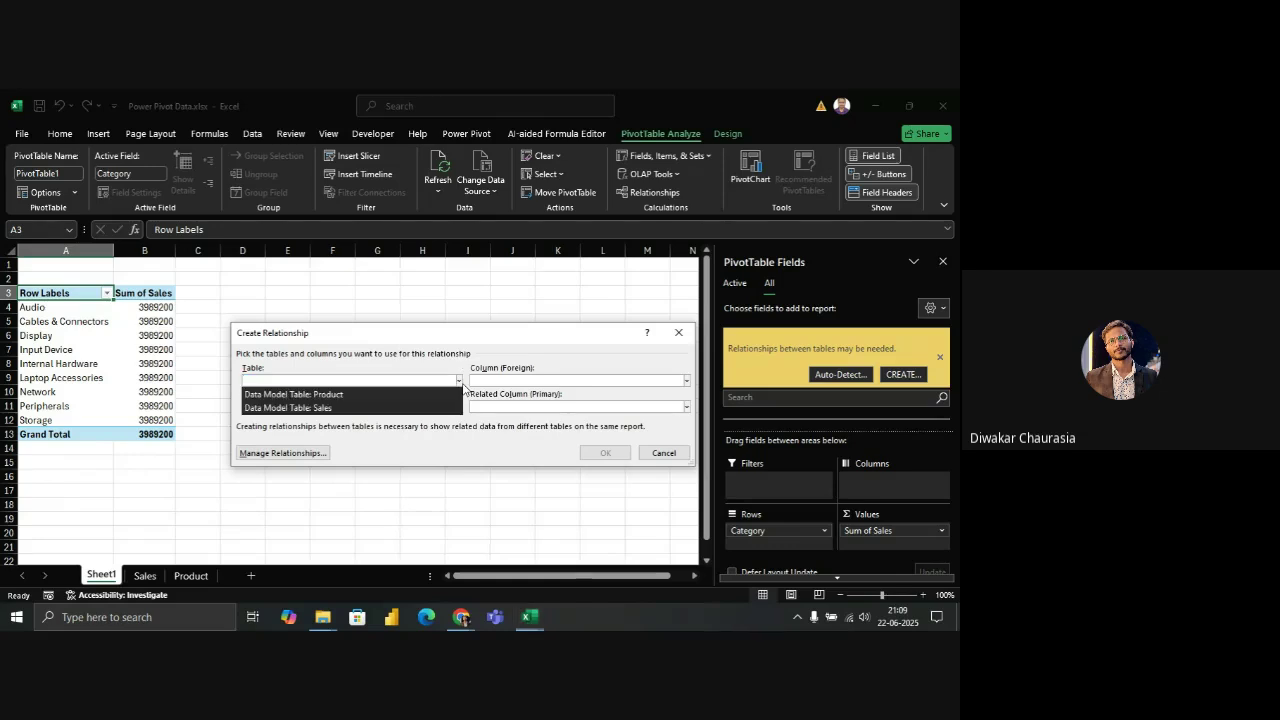
{"action": "left_click", "coordinate": [414, 395]}
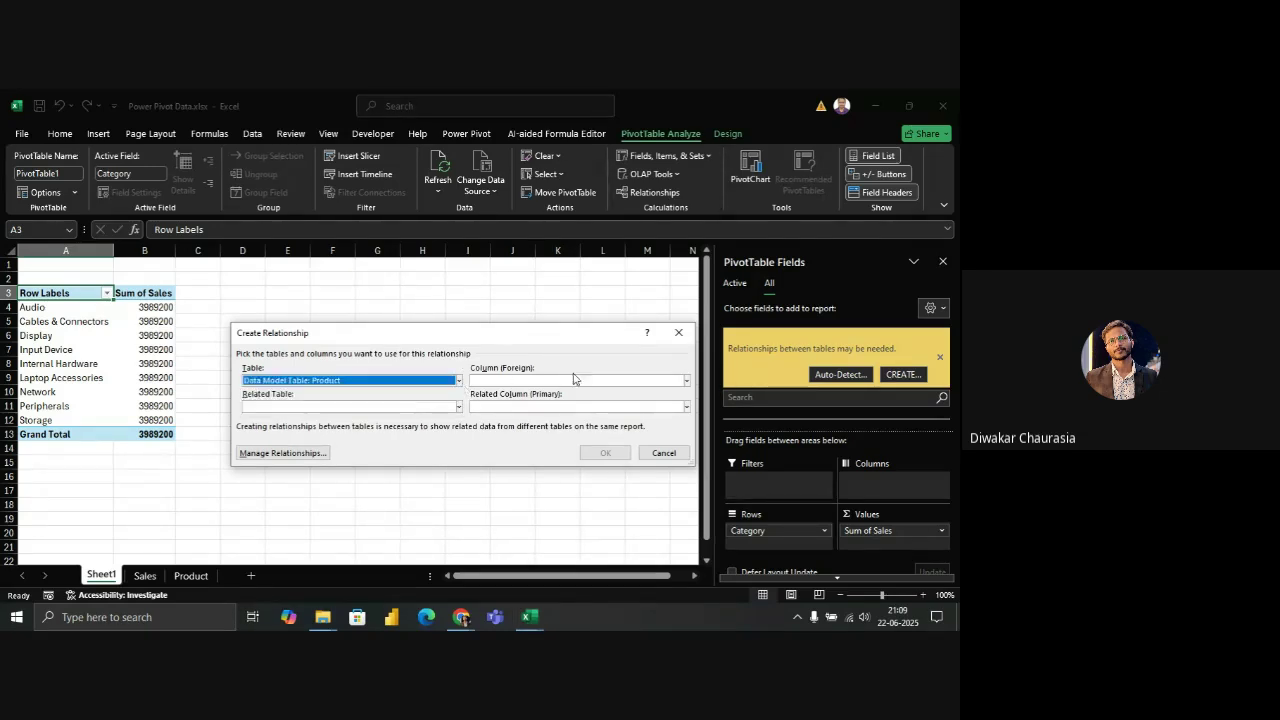
{"action": "left_click", "coordinate": [686, 381]}
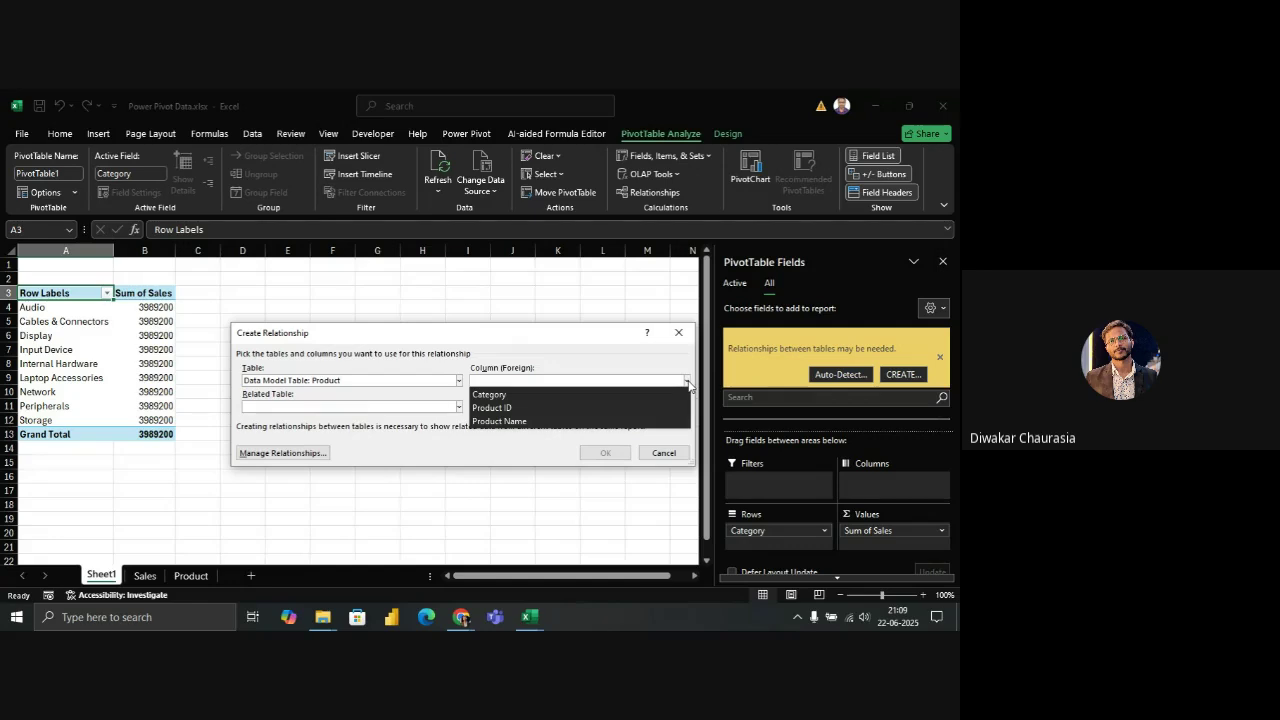
{"action": "left_click", "coordinate": [589, 409]}
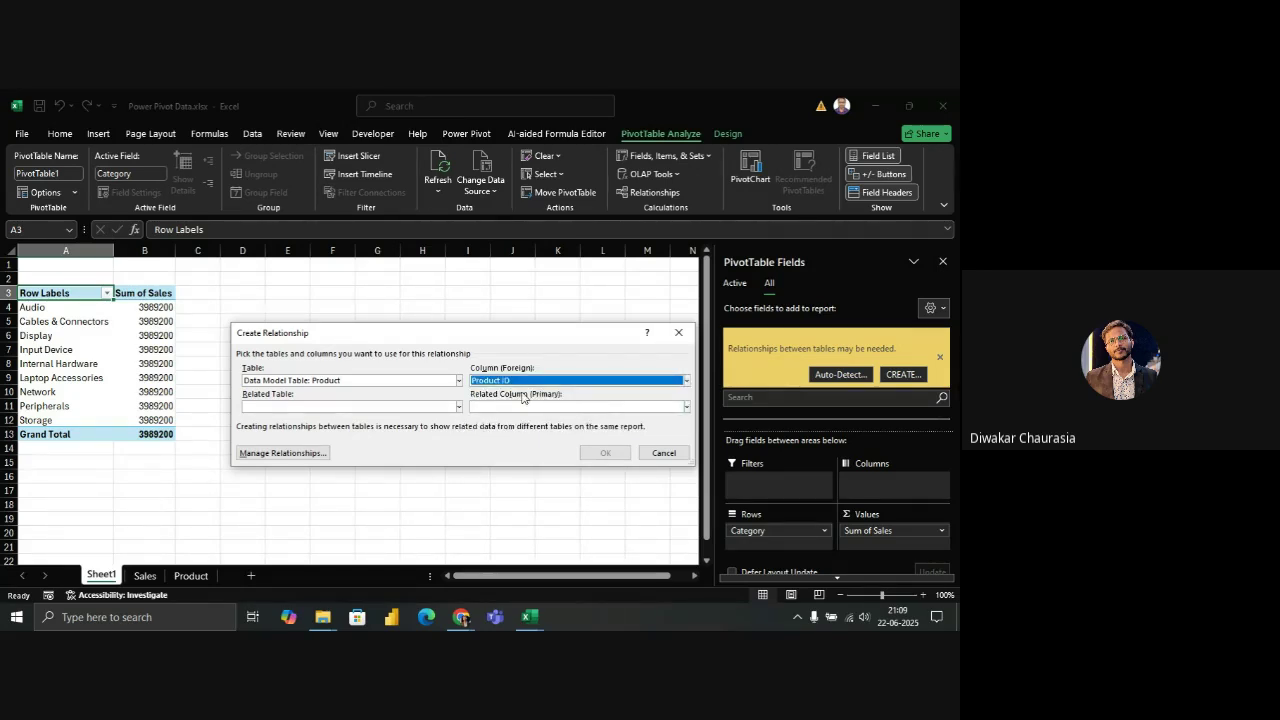
{"action": "left_click", "coordinate": [458, 406]}
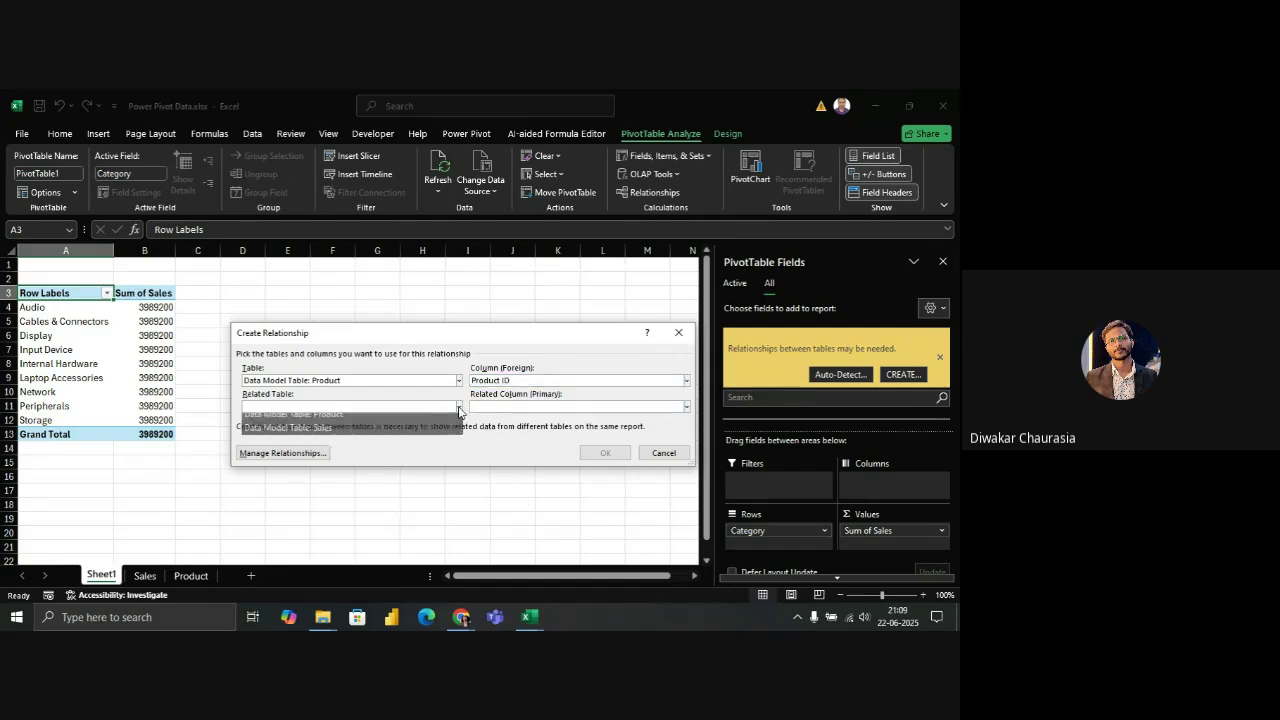
{"action": "left_click", "coordinate": [381, 435]}
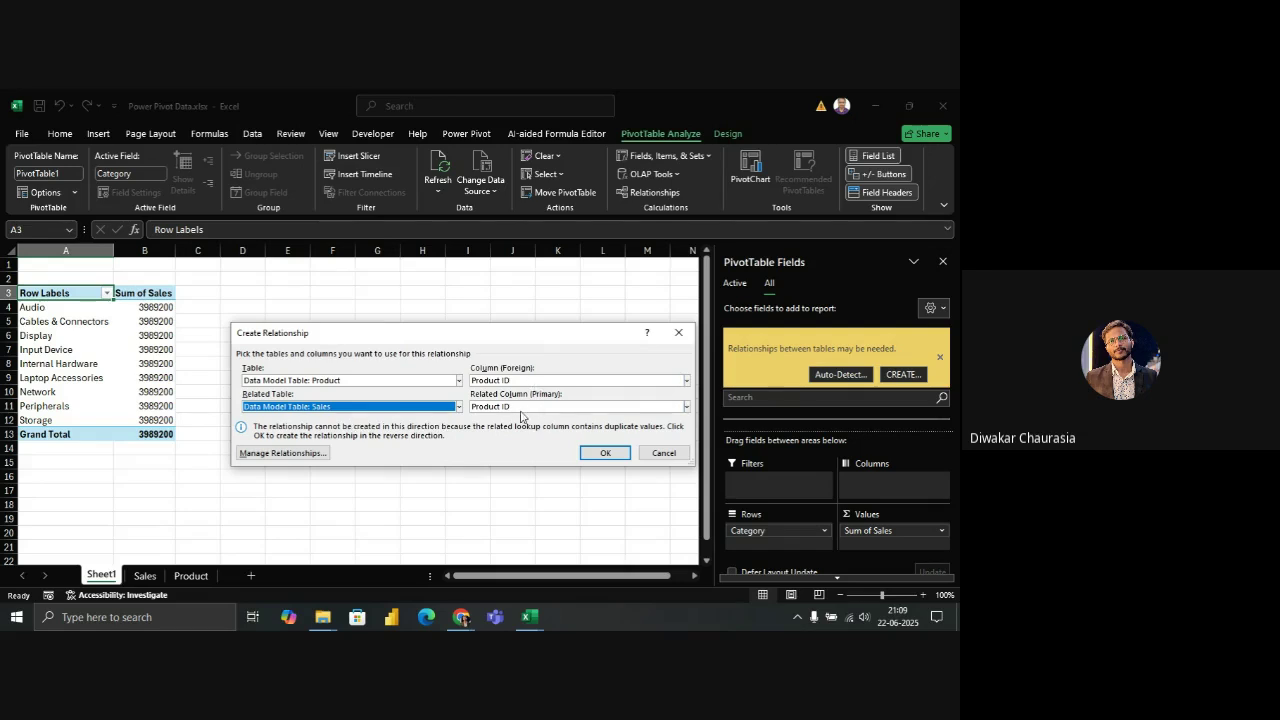
{"action": "left_click", "coordinate": [603, 455]}
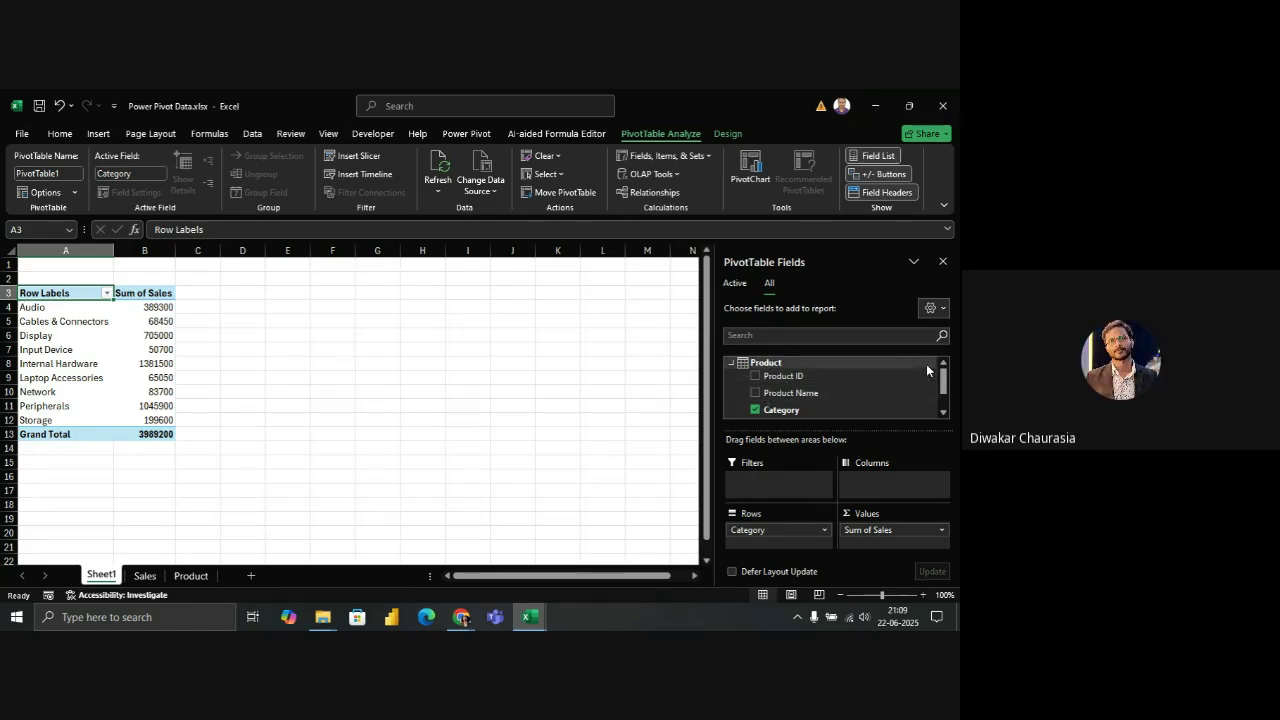
{"action": "left_click_drag", "start_coordinate": [943, 383], "coordinate": [940, 410]}
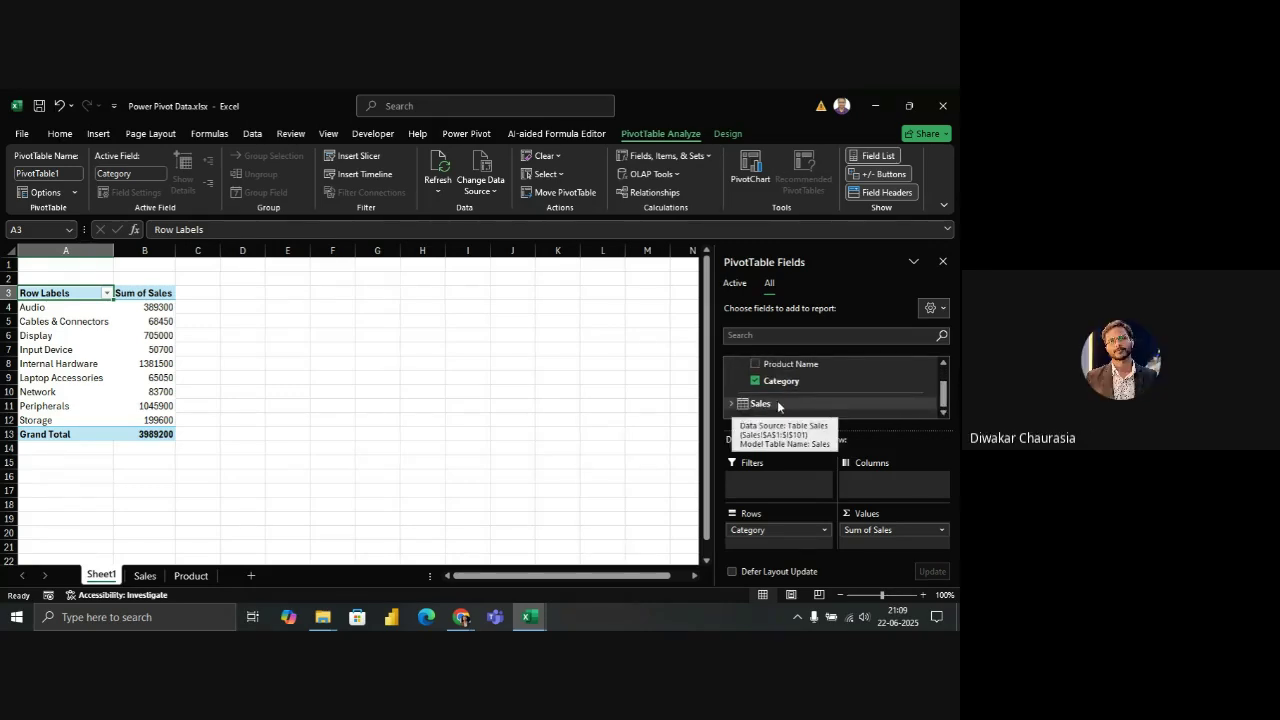
{"action": "left_click_drag", "start_coordinate": [943, 395], "coordinate": [943, 385]}
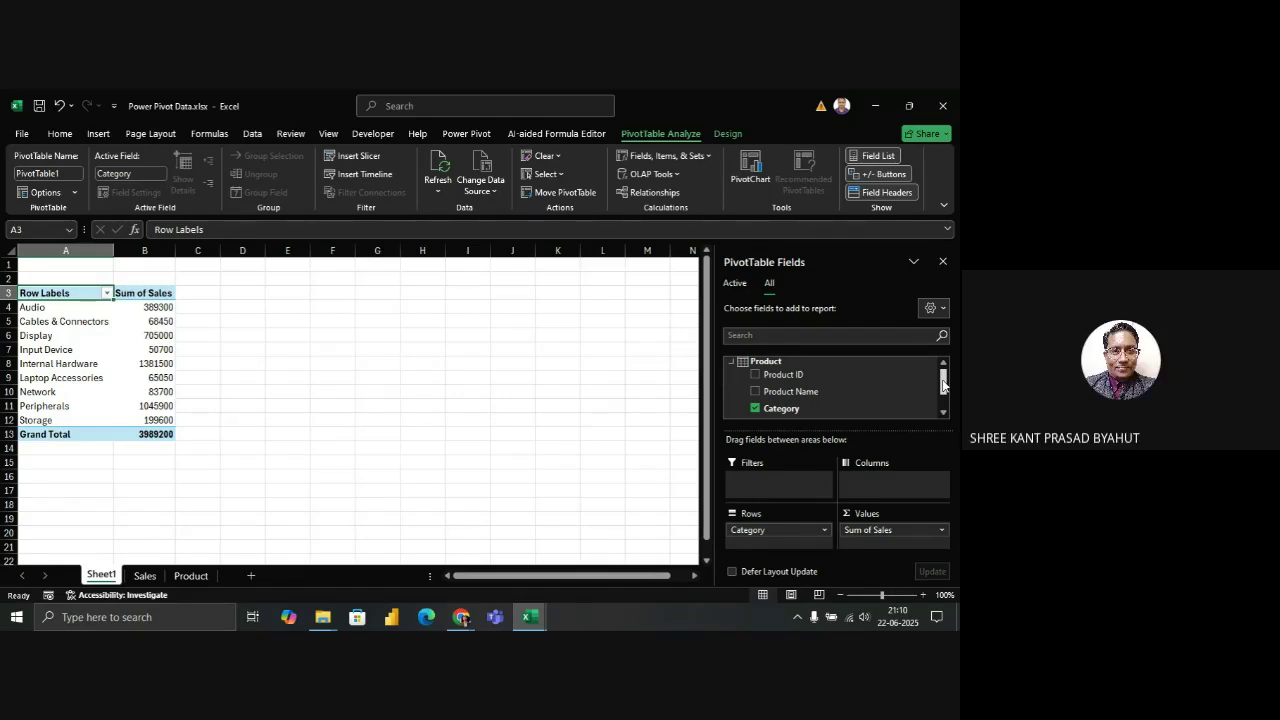
{"action": "scroll", "coordinate": [943, 385], "scroll_direction": "down", "scroll_amount": 2}
{"action": "scroll", "coordinate": [943, 385], "scroll_direction": "up", "scroll_amount": 2}
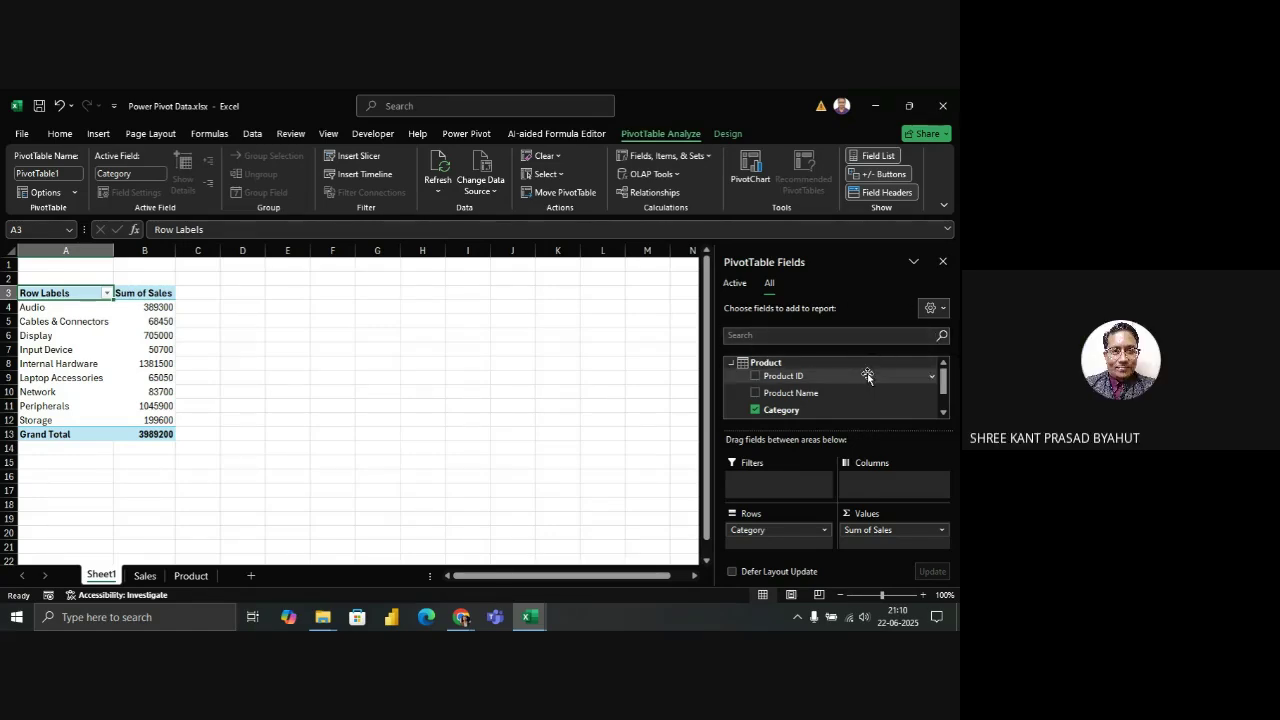
{"action": "left_click_drag", "start_coordinate": [945, 375], "coordinate": [945, 396]}
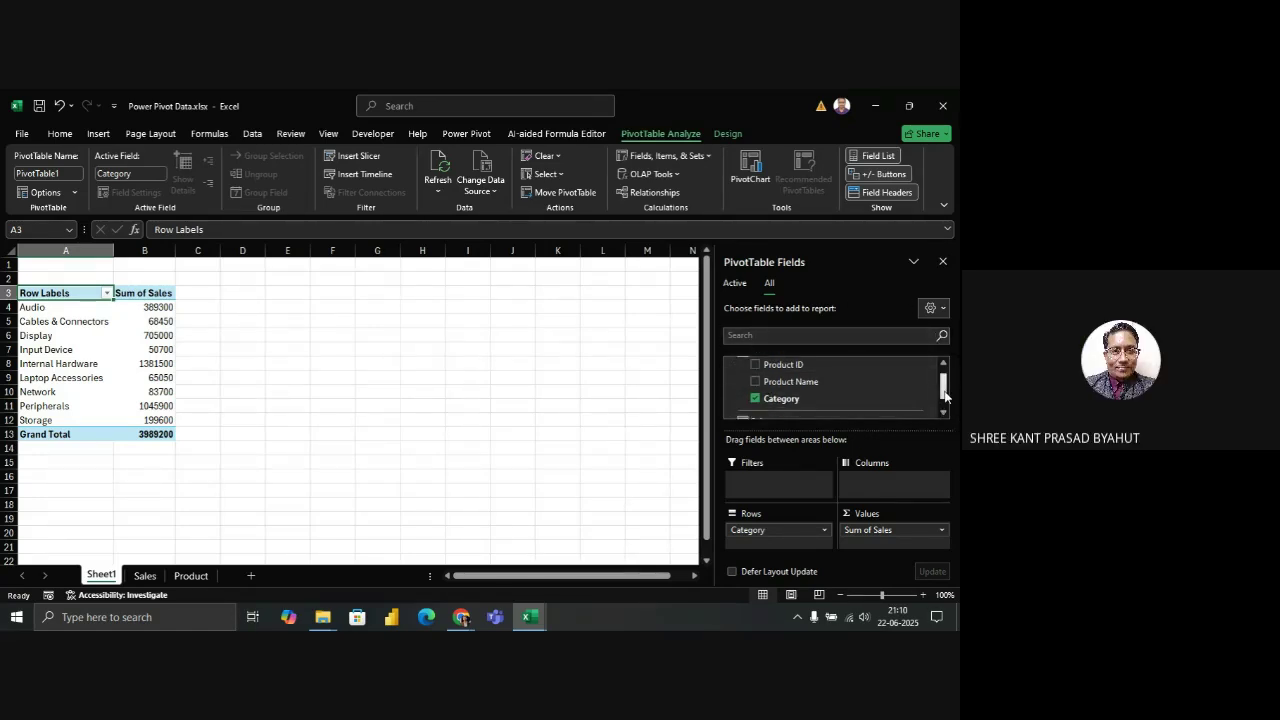
{"action": "scroll", "coordinate": [945, 396], "scroll_direction": "down", "scroll_amount": 1}
{"action": "scroll", "coordinate": [945, 396], "scroll_direction": "up", "scroll_amount": 2}
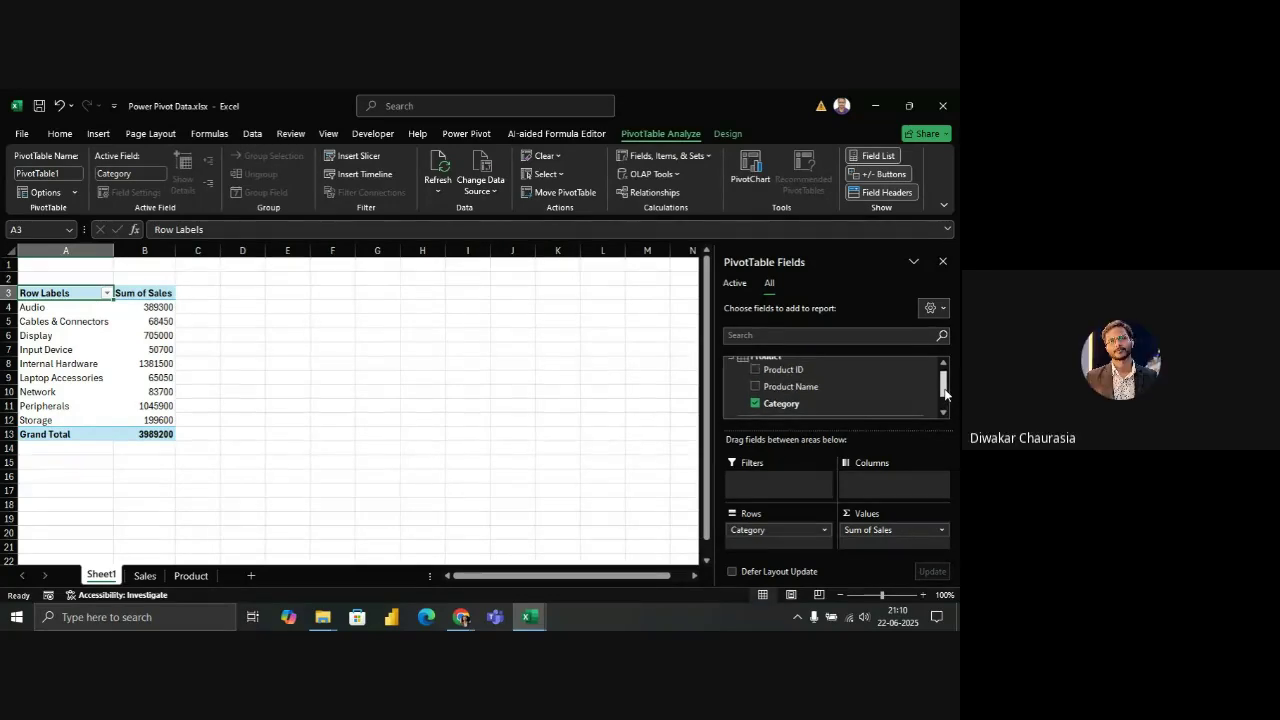
Add the Quantity Sold field from the Sales table to the PivotTable's Values area
{"action": "left_click_drag", "start_coordinate": [945, 395], "coordinate": [943, 397]}
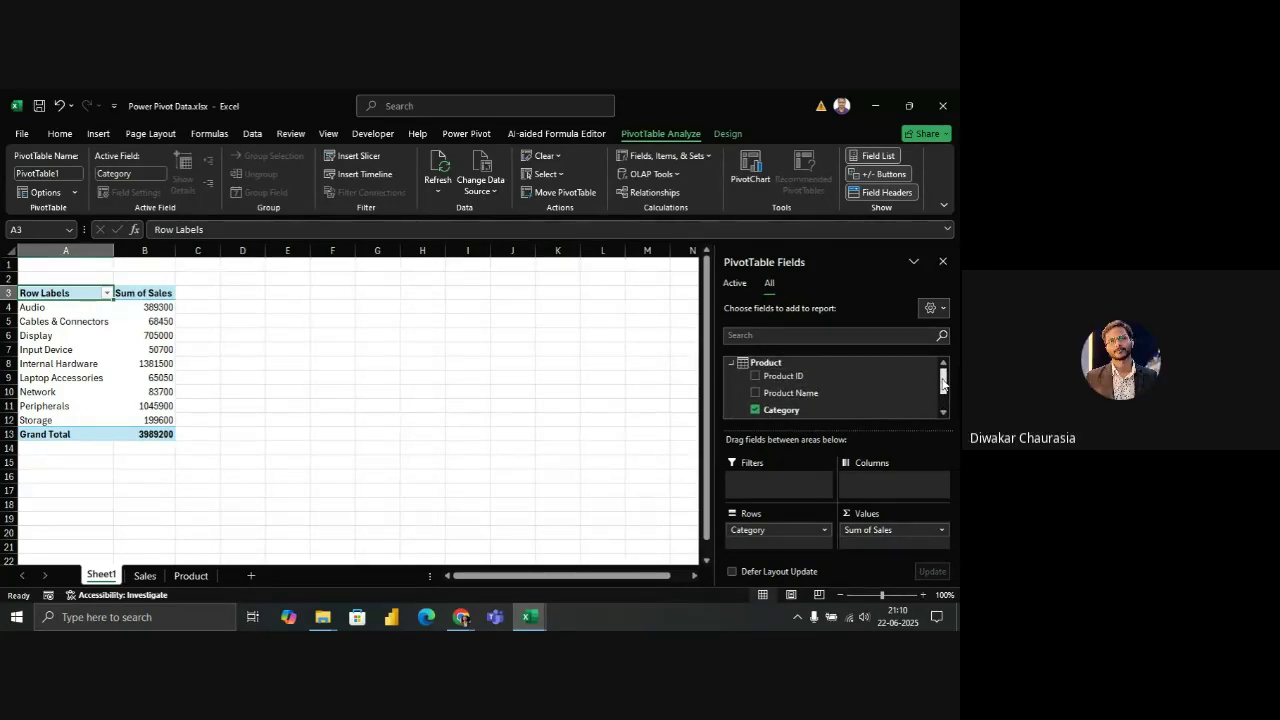
{"action": "left_click_drag", "start_coordinate": [942, 383], "coordinate": [941, 408]}
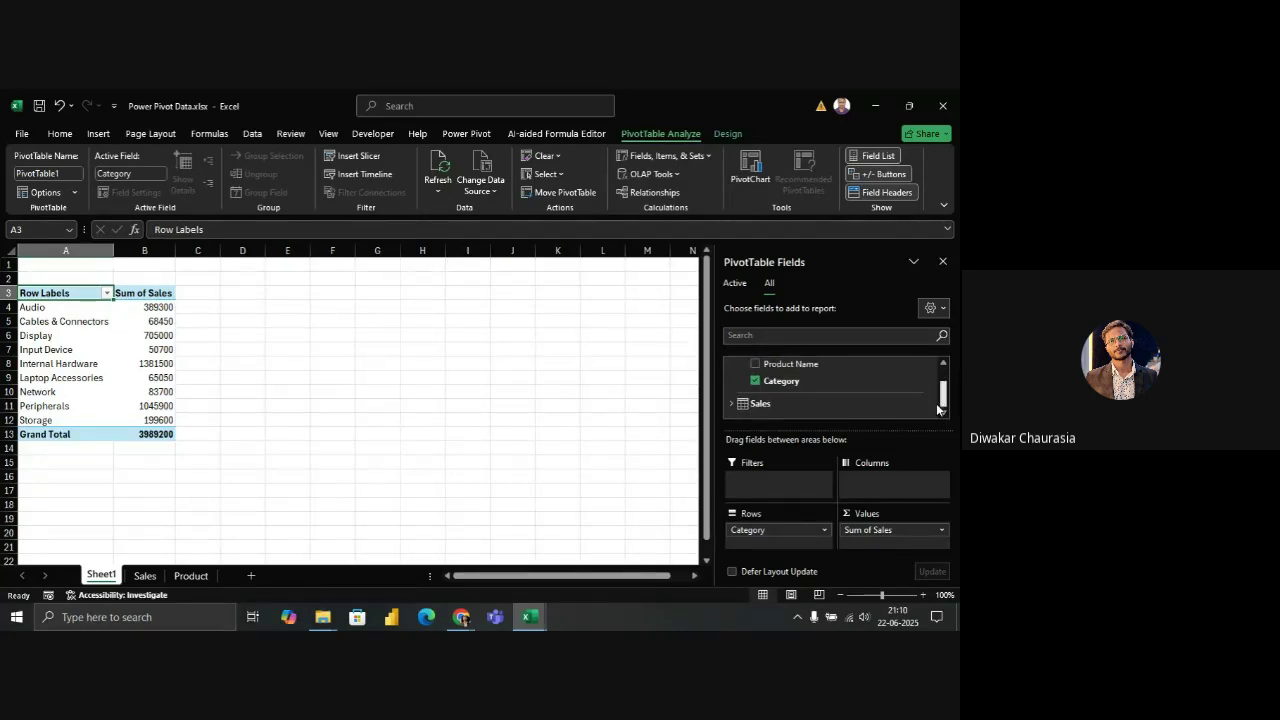
{"action": "left_click", "coordinate": [732, 404]}
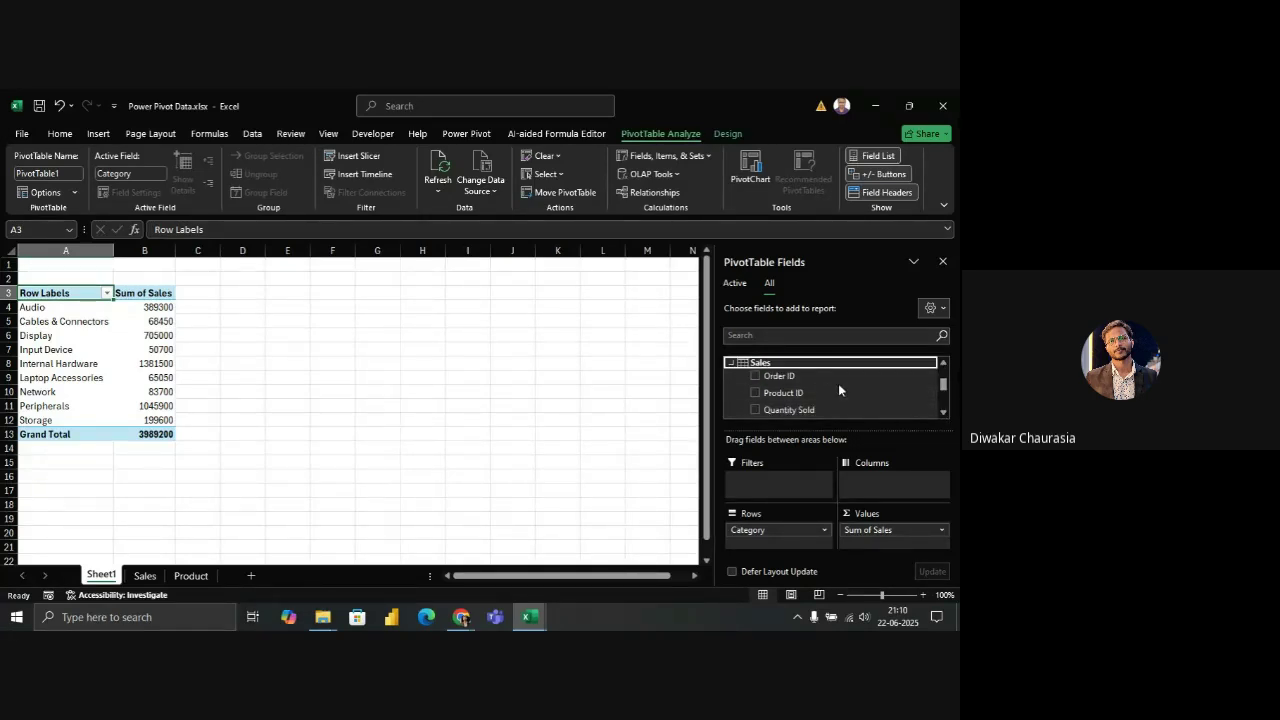
{"action": "left_click_drag", "start_coordinate": [809, 410], "coordinate": [886, 548]}
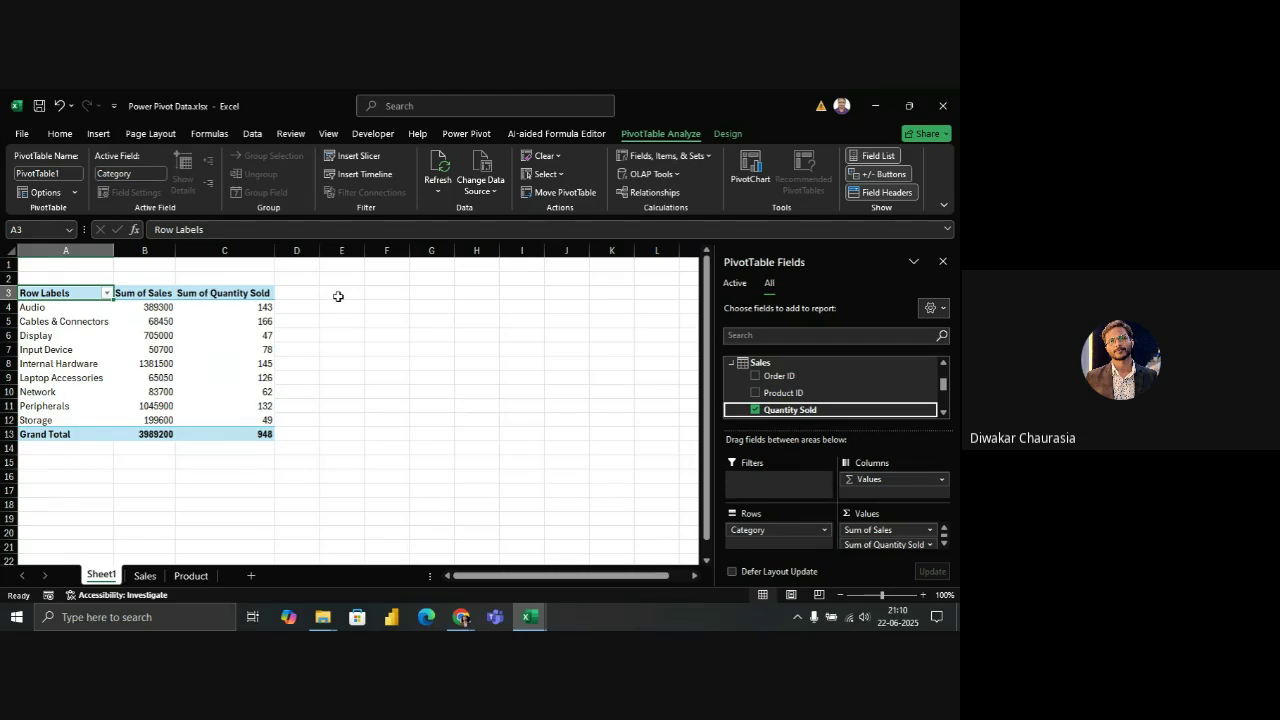
Enter a formula in D4 that divides the Audio category's Sum of Sales by its Sum of Quantity Sold
{"action": "left_click", "coordinate": [297, 305]}
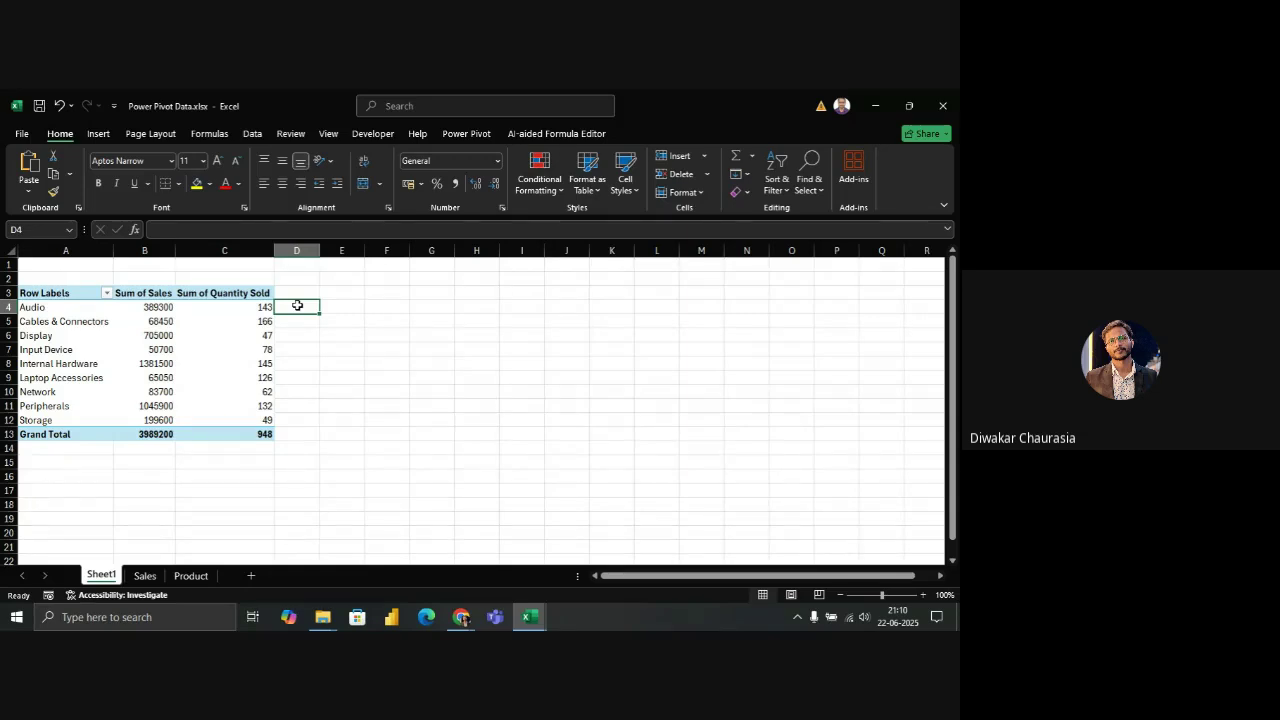
{"action": "left_click", "coordinate": [257, 313]}
{"action": "left_click", "coordinate": [297, 307]}
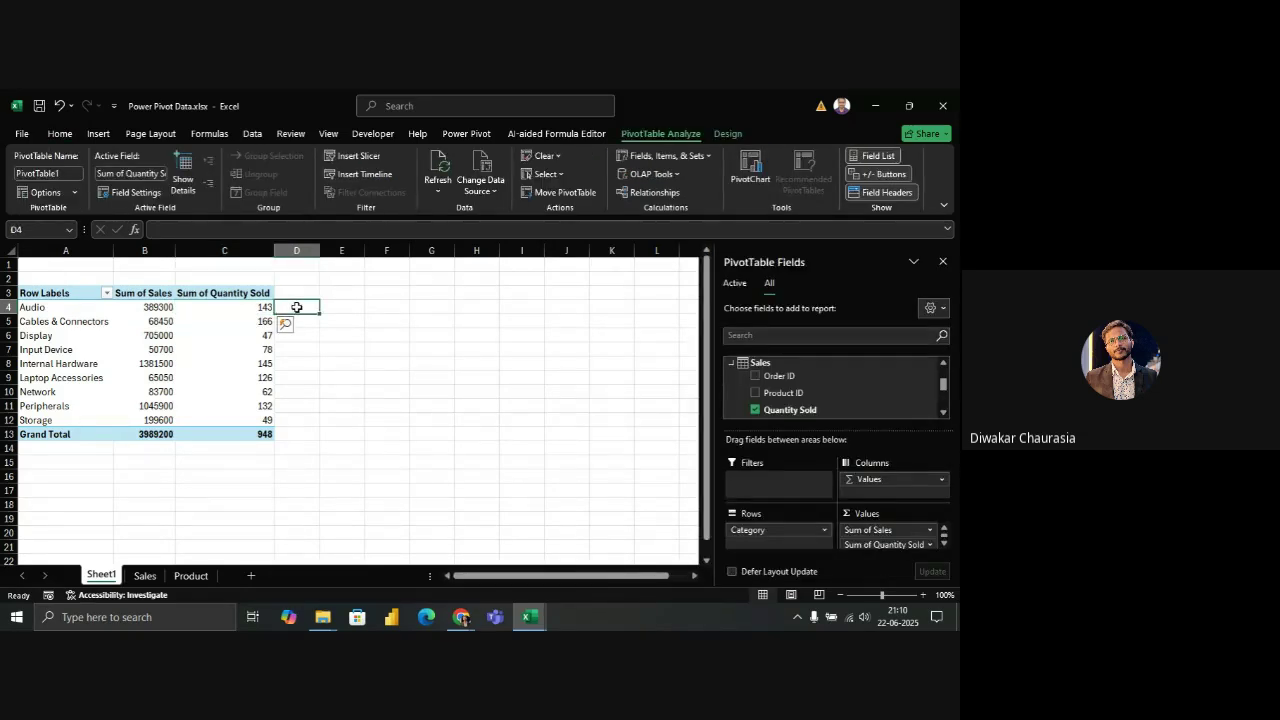
{"action": "left_click", "coordinate": [243, 306]}
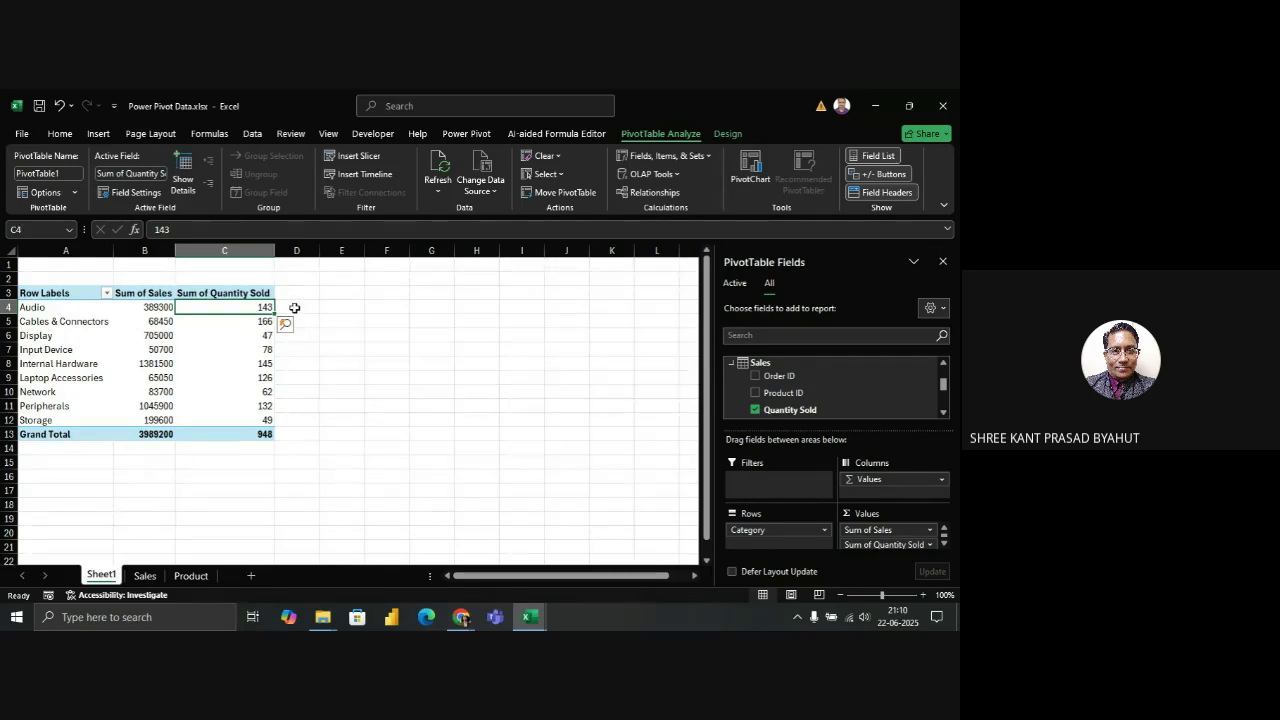
{"action": "left_click", "coordinate": [295, 309]}
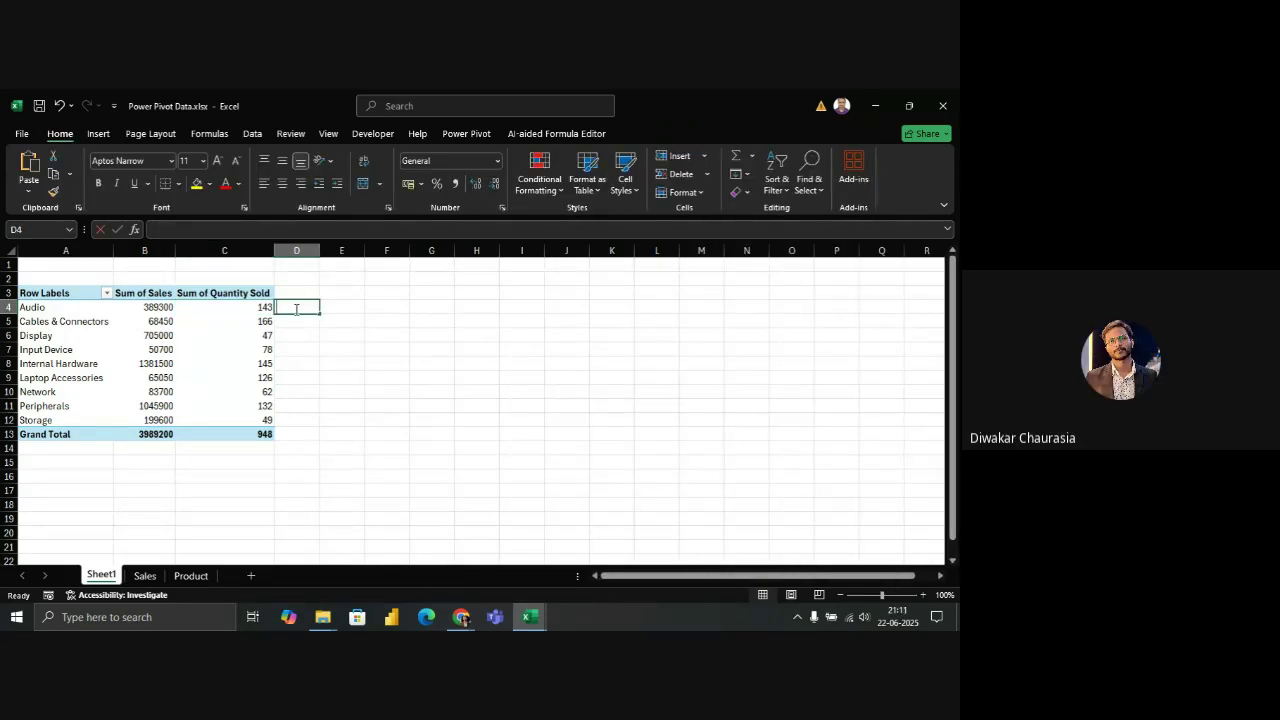
{"action": "type", "text": "="}
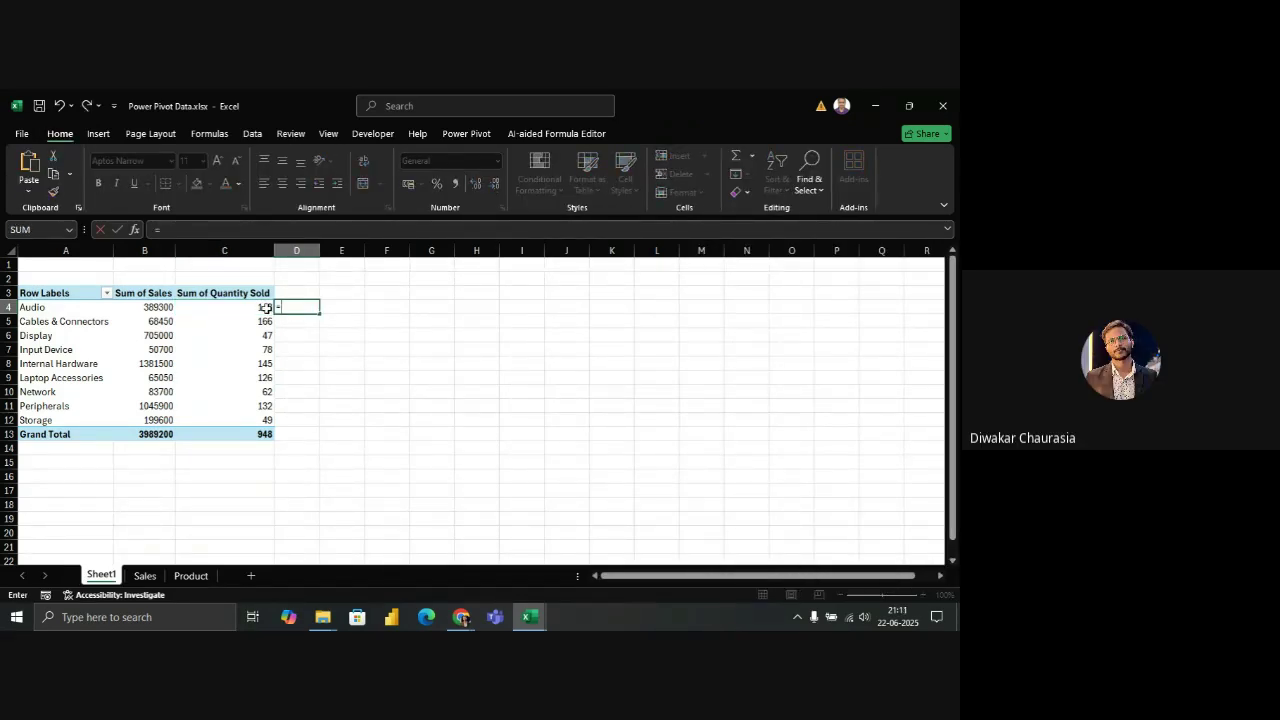
{"action": "left_click", "coordinate": [172, 309]}
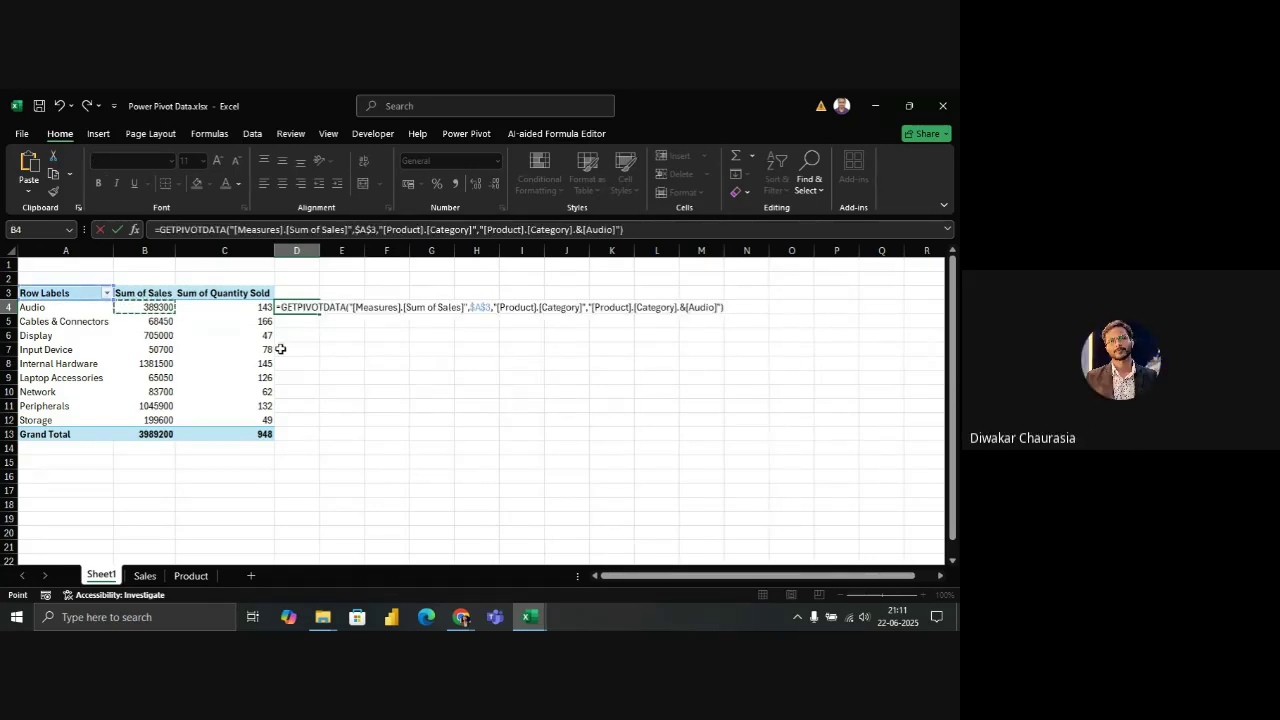
{"action": "type", "text": "/"}
{"action": "left_click", "coordinate": [245, 311]}
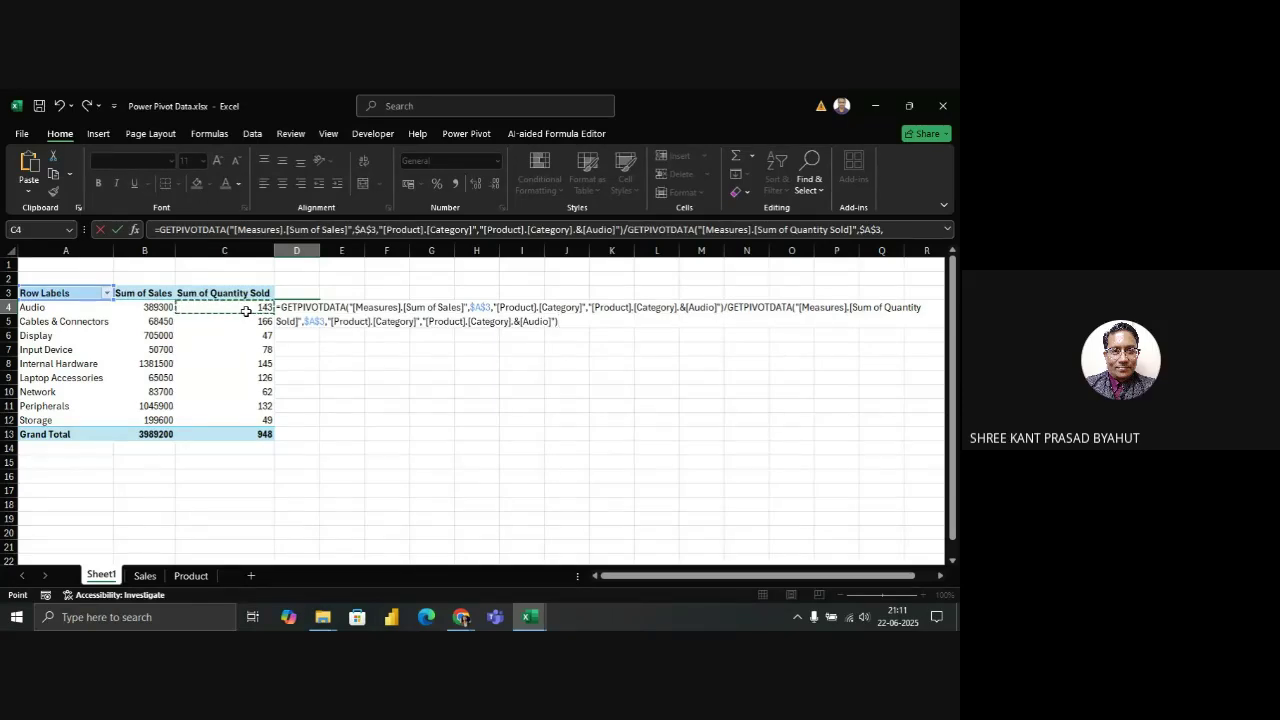
{"action": "key", "text": "Return"}
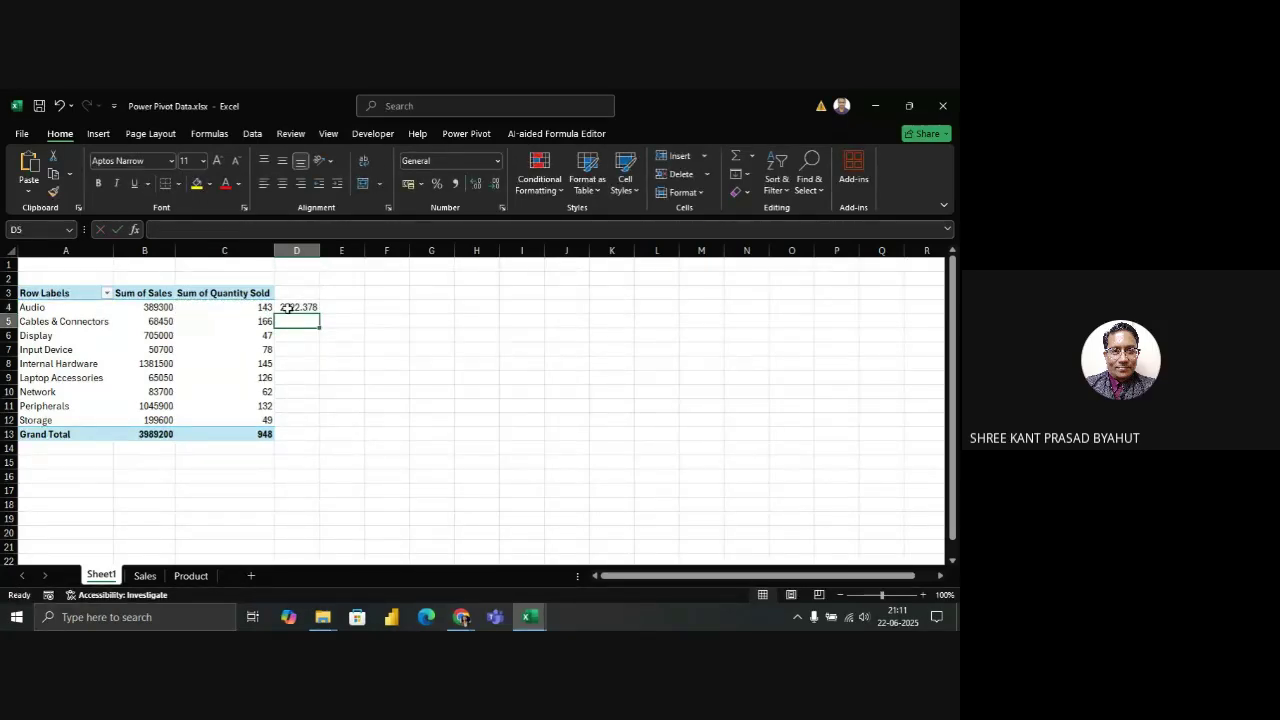
Fill the division formula from D4 down to D13 and compare D4 with its source quantity cell
{"action": "left_click", "coordinate": [295, 309]}
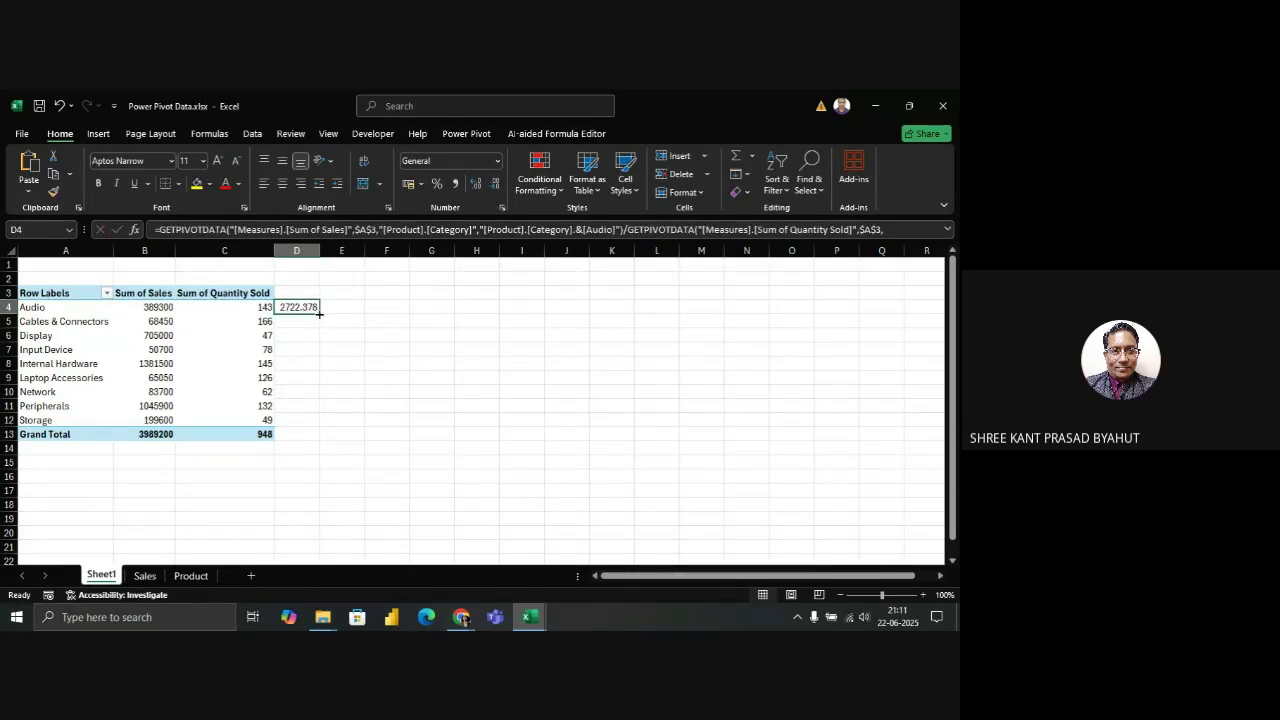
{"action": "double_click", "coordinate": [320, 314]}
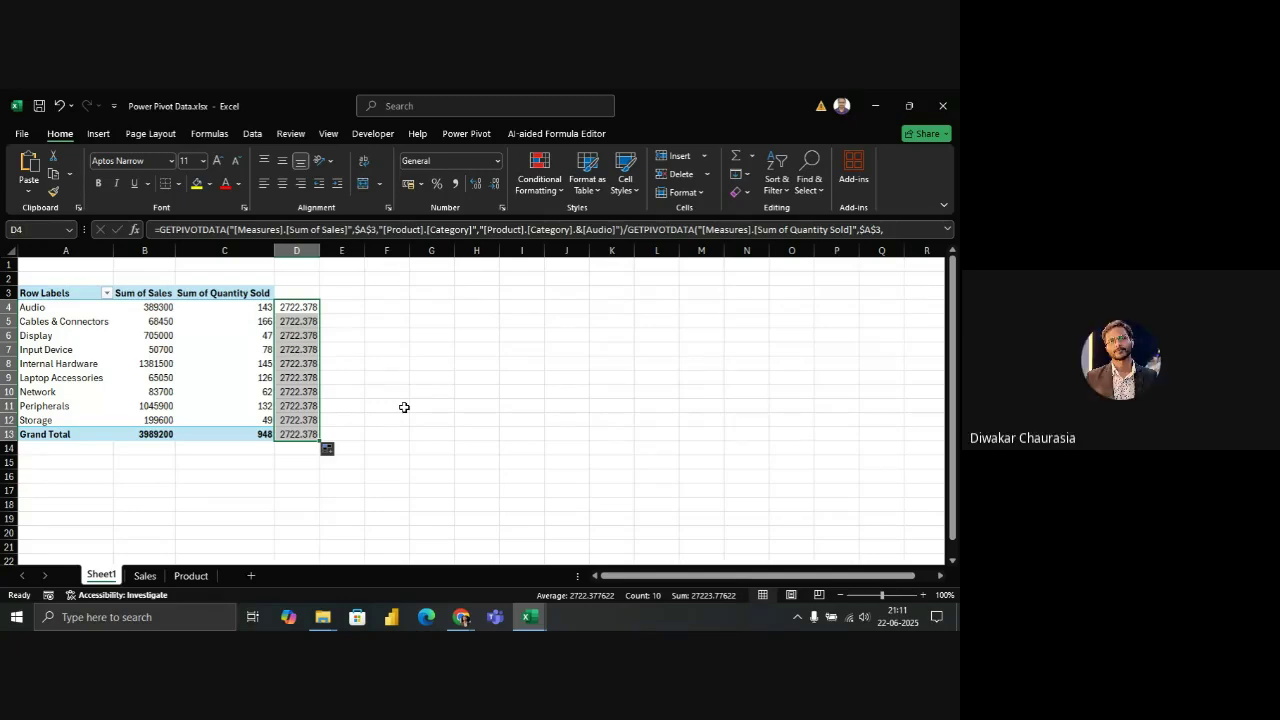
{"action": "left_click", "coordinate": [310, 322]}
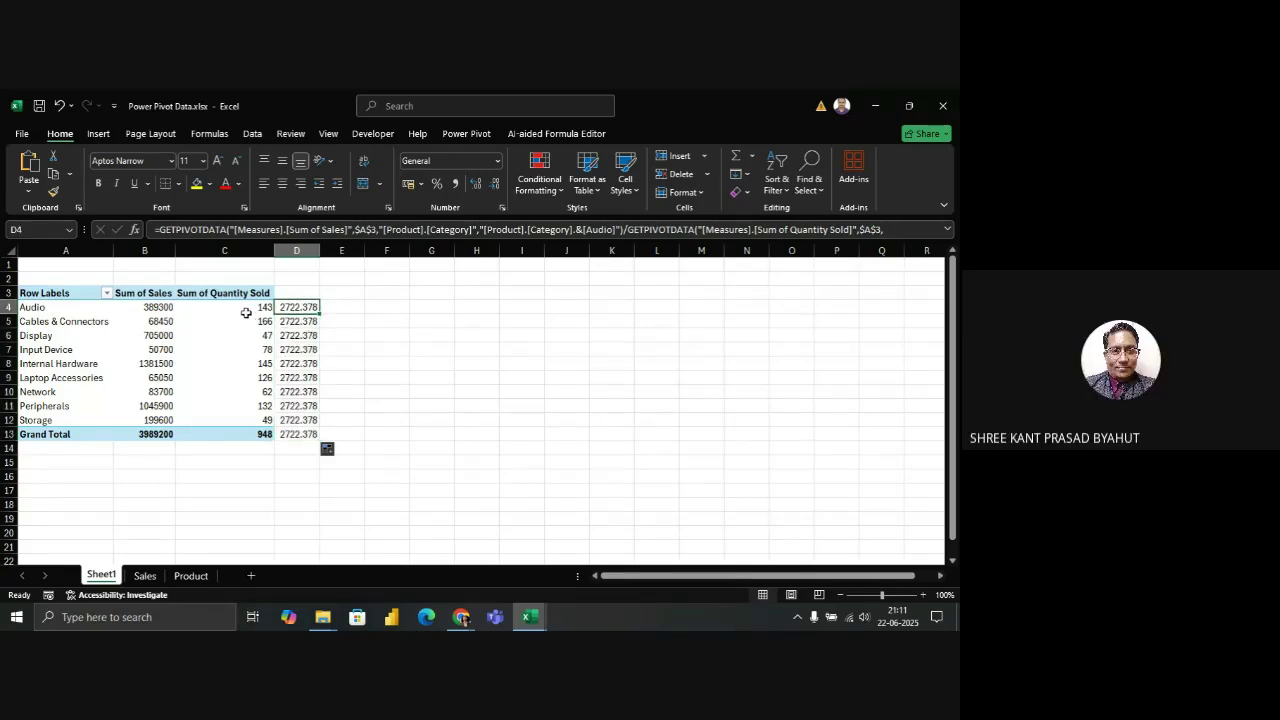
{"action": "left_click", "coordinate": [250, 311]}
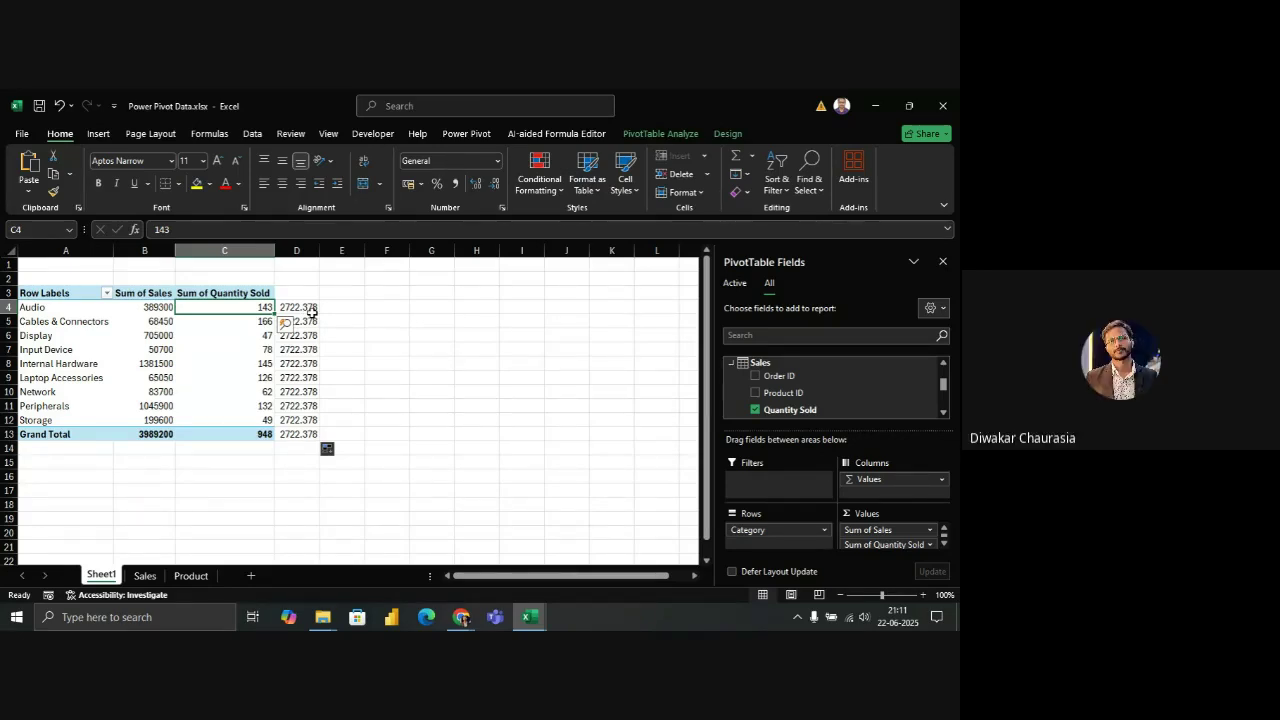
{"action": "left_click", "coordinate": [310, 312]}
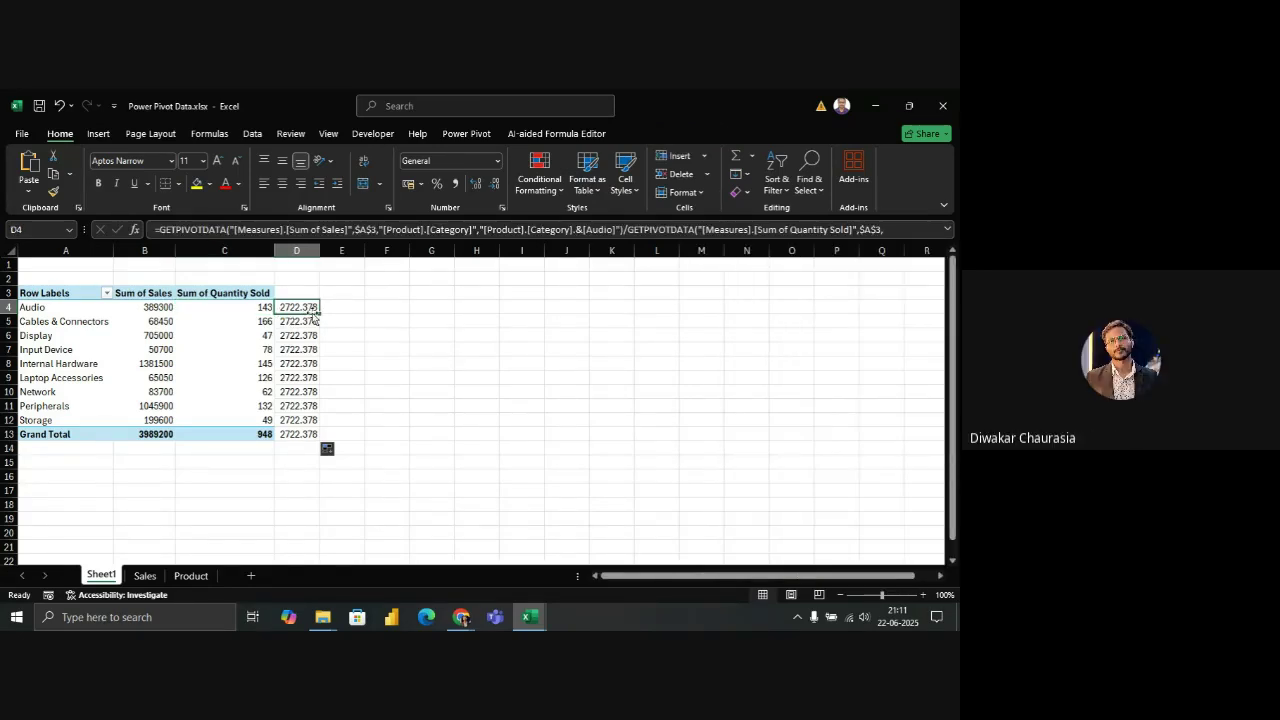
{"action": "left_click", "coordinate": [248, 313]}
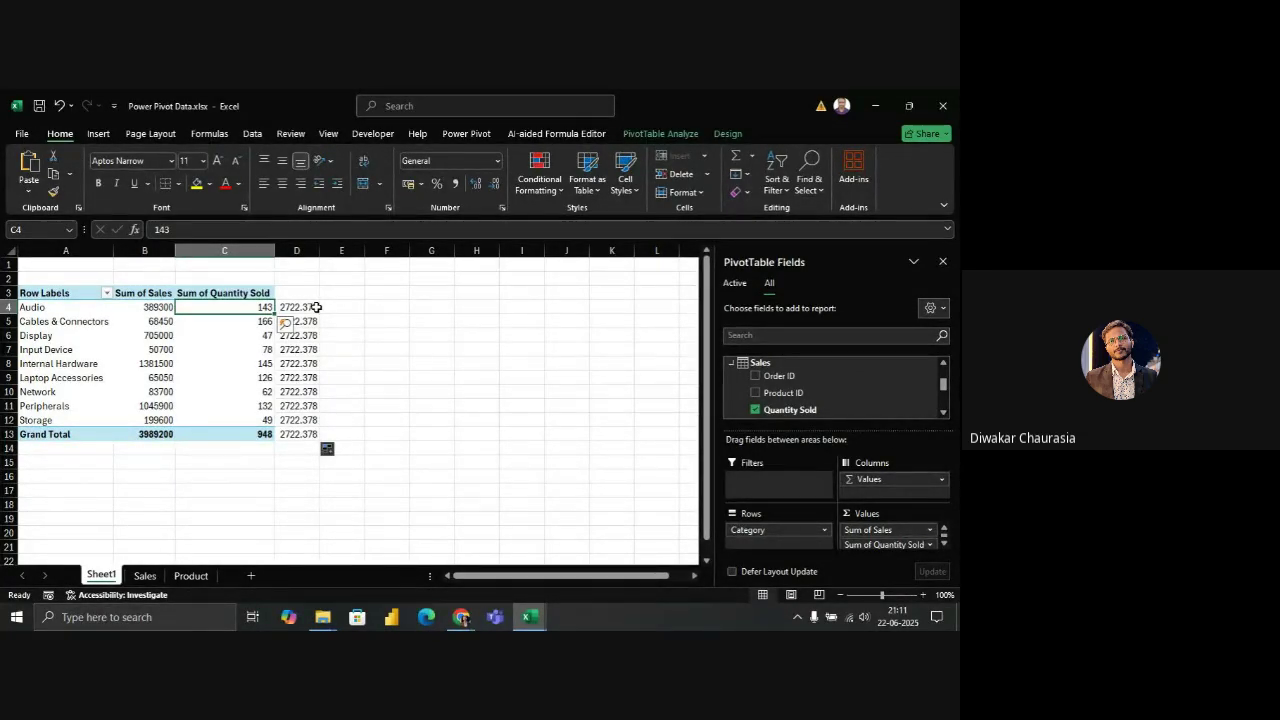
Try to clear D4:D13, then undo the clearing, the fill and the division formula in column D
{"action": "left_click_drag", "start_coordinate": [308, 307], "coordinate": [301, 441]}
{"action": "key", "text": "BackSpace"}
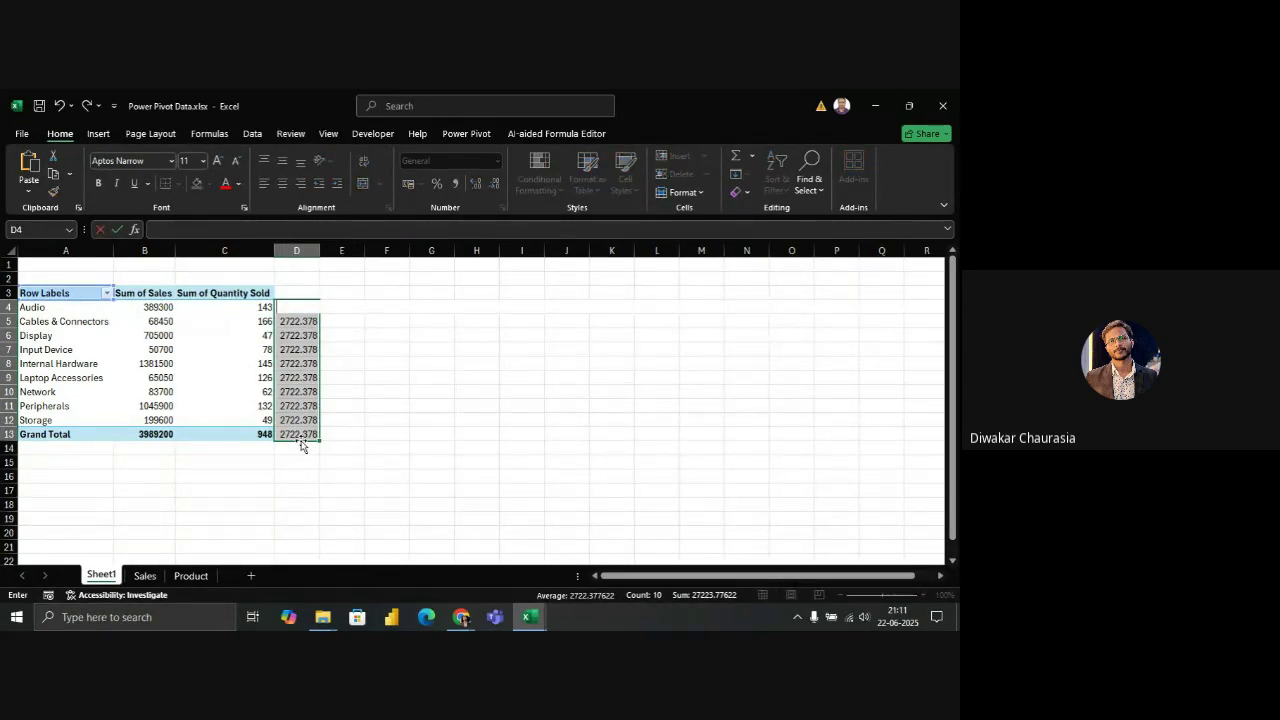
{"action": "left_click", "coordinate": [388, 406]}
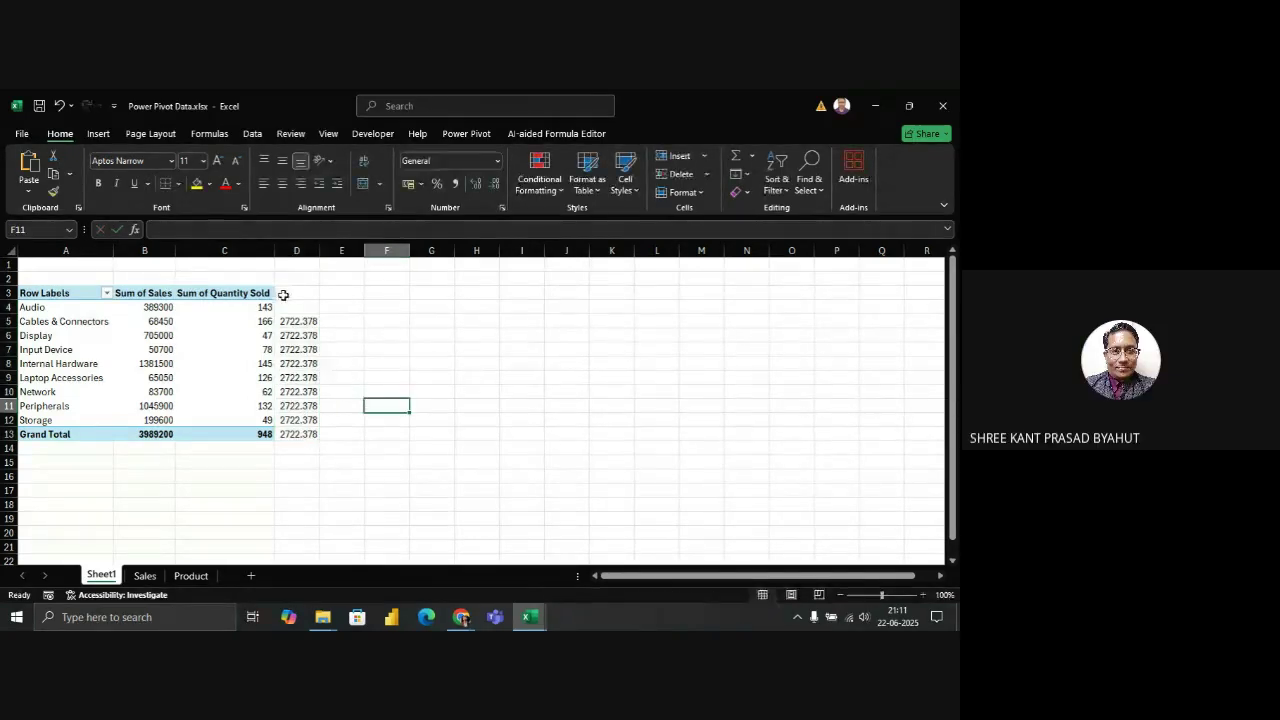
{"action": "left_click", "coordinate": [60, 105]}
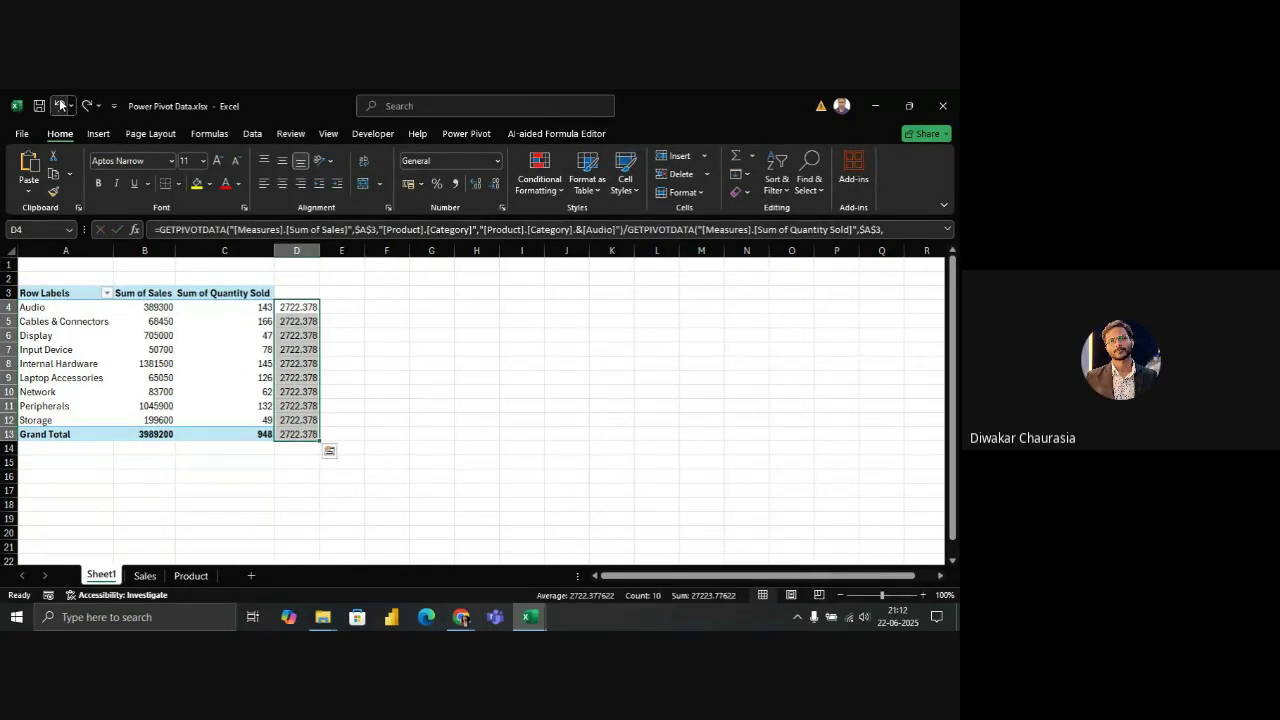
{"action": "left_click", "coordinate": [60, 105]}
{"action": "left_click", "coordinate": [60, 105]}
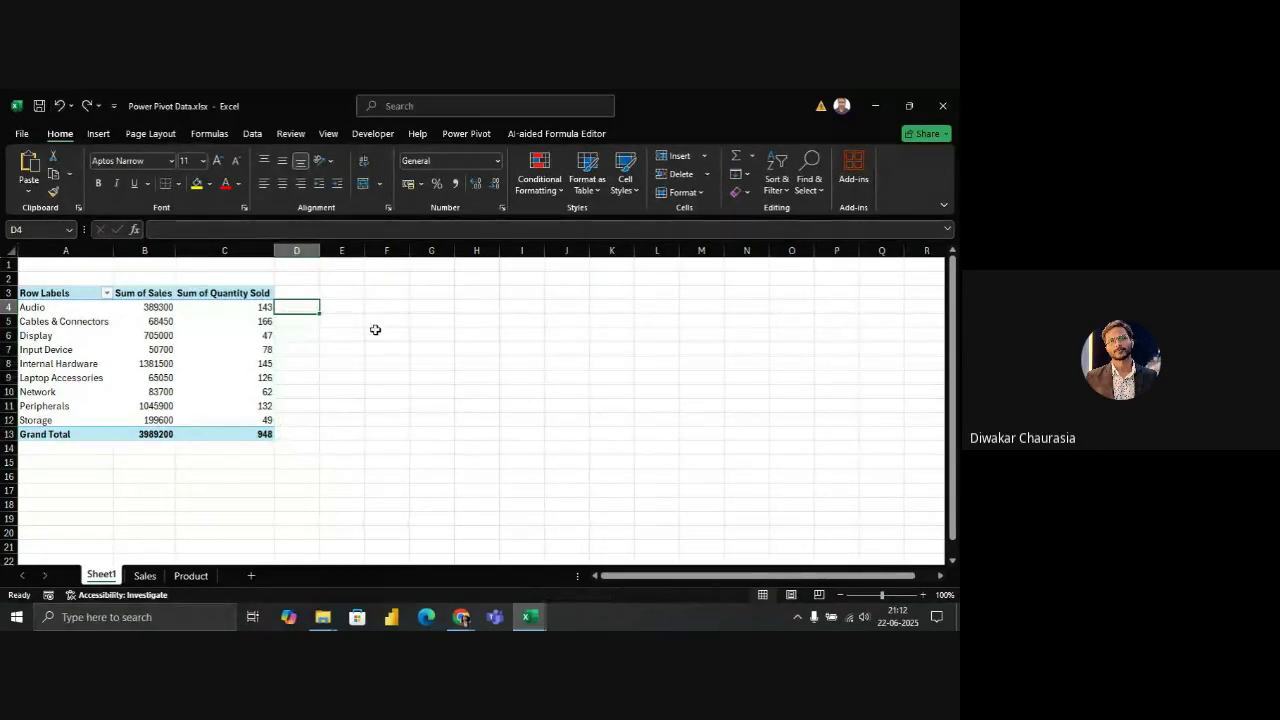
Start a new measure in the Sales table and name it Avg SP
{"action": "left_click", "coordinate": [237, 327]}
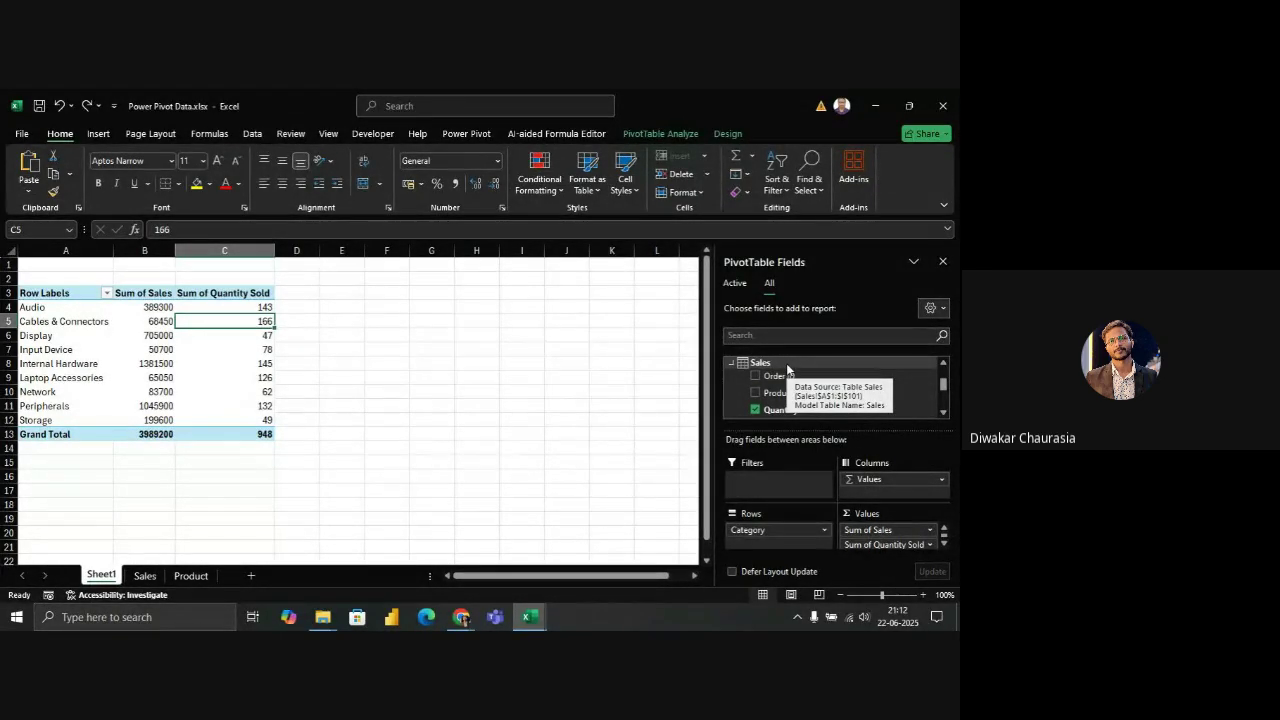
{"action": "right_click", "coordinate": [786, 363]}
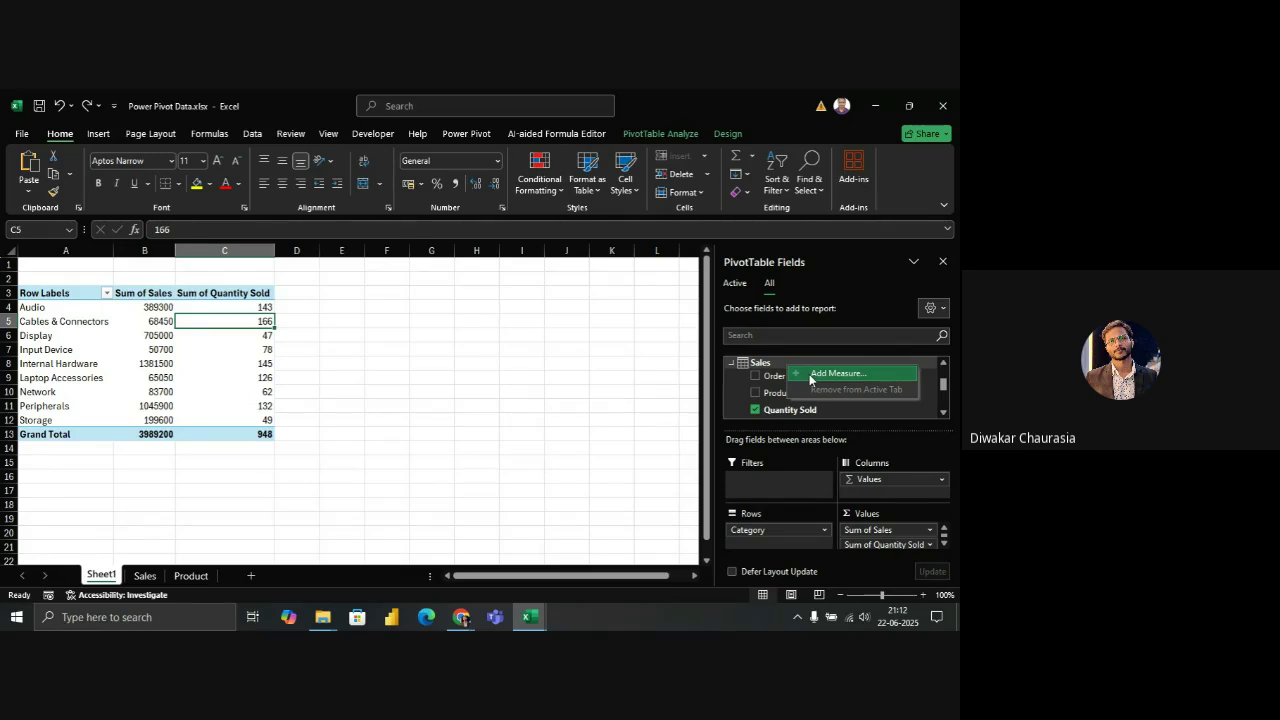
{"action": "left_click", "coordinate": [809, 374]}
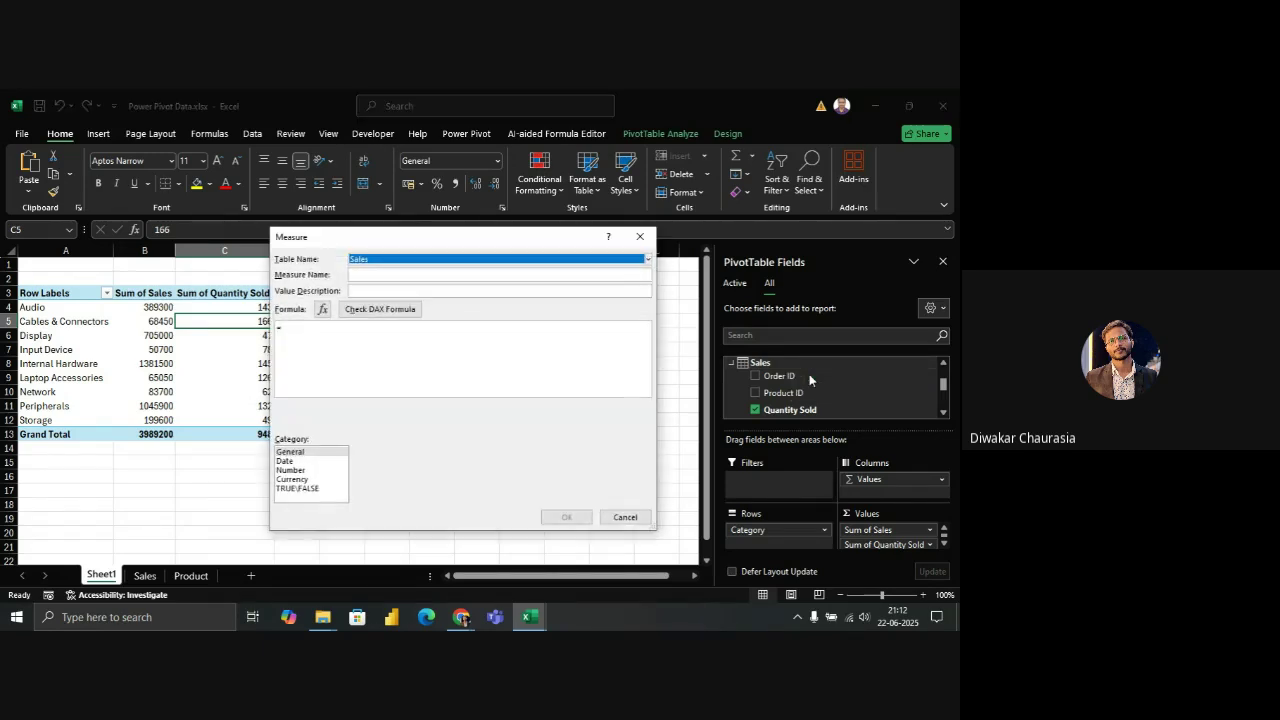
{"action": "left_click", "coordinate": [363, 274]}
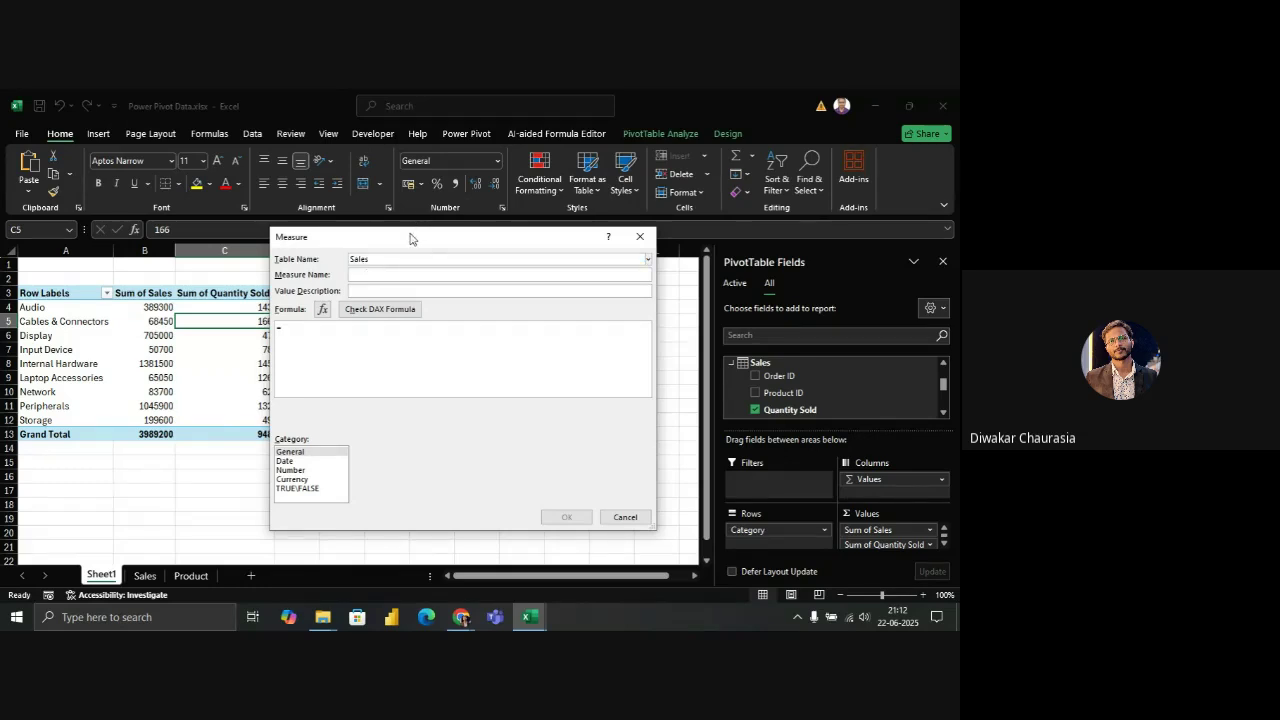
{"action": "left_click_drag", "start_coordinate": [414, 237], "coordinate": [454, 243]}
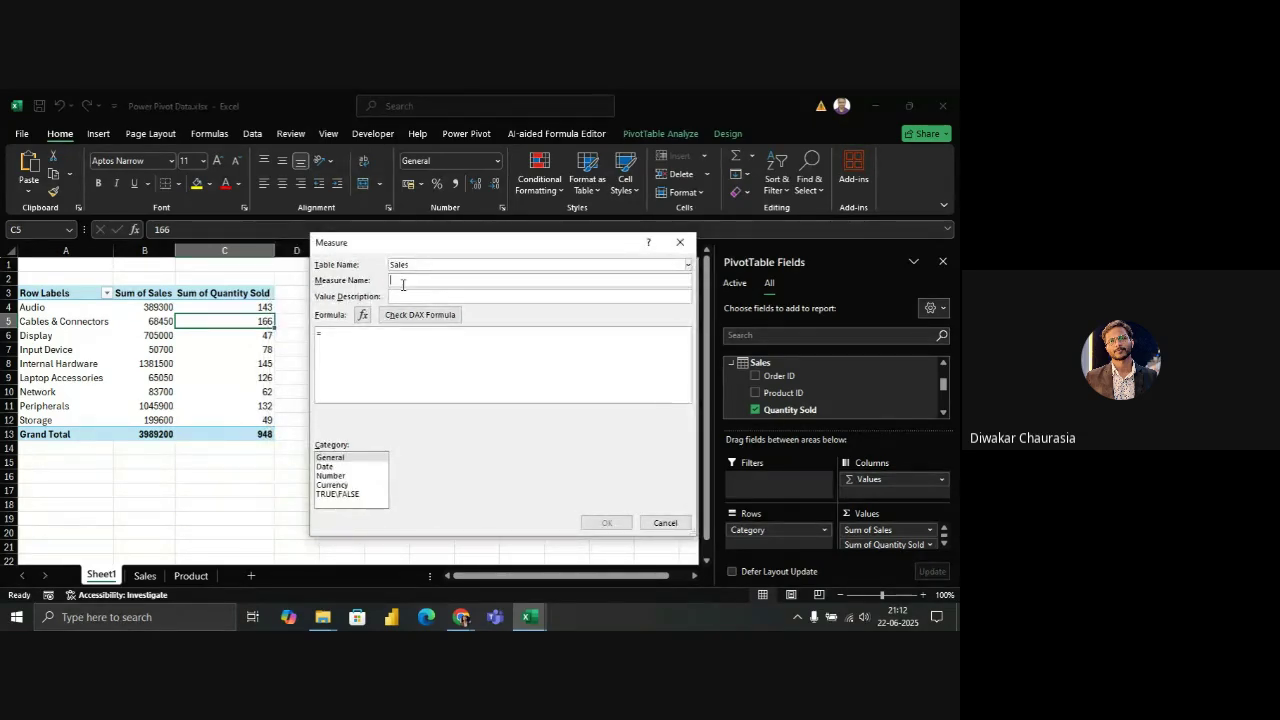
{"action": "type", "text": "A"}
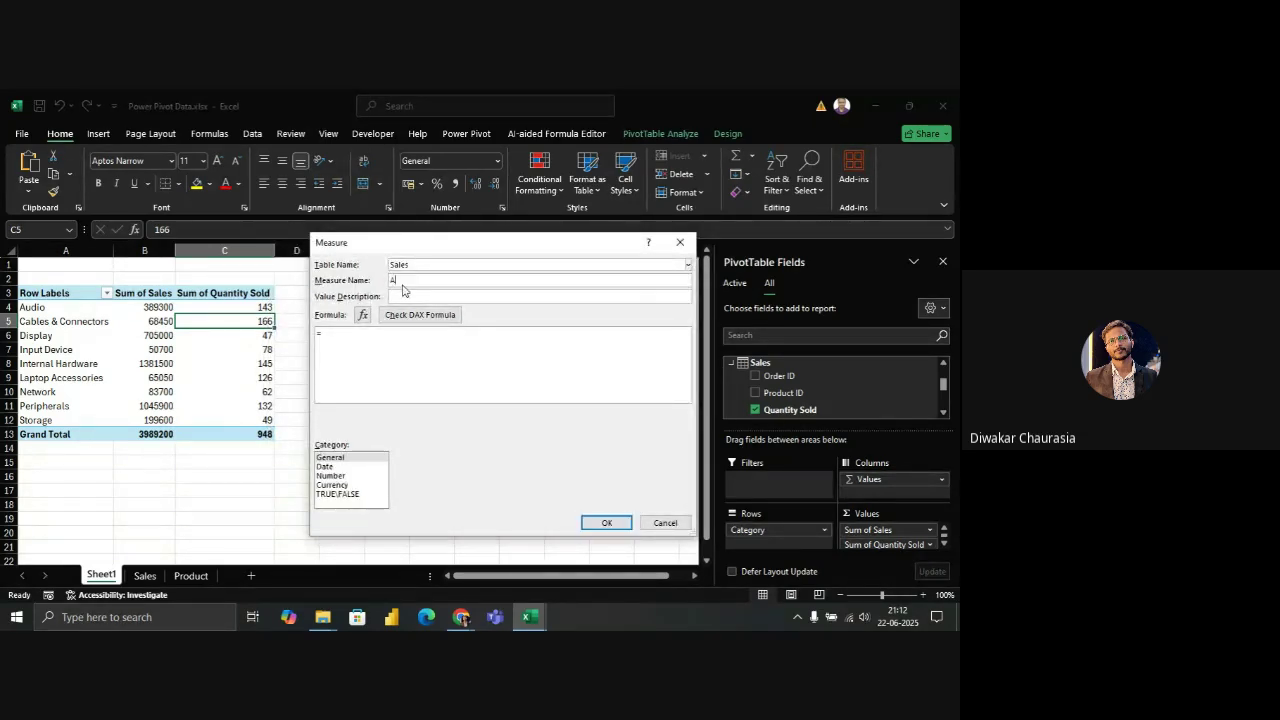
{"action": "type", "text": "g"}
{"action": "key", "text": "BackSpace"}
{"action": "type", "text": "vg SP"}
Define the measure's formula as =[Sum of Sales]/[Sum of Quantity Sold] and create it with the General category
{"action": "left_click", "coordinate": [328, 346]}
{"action": "type", "text": "sum"}
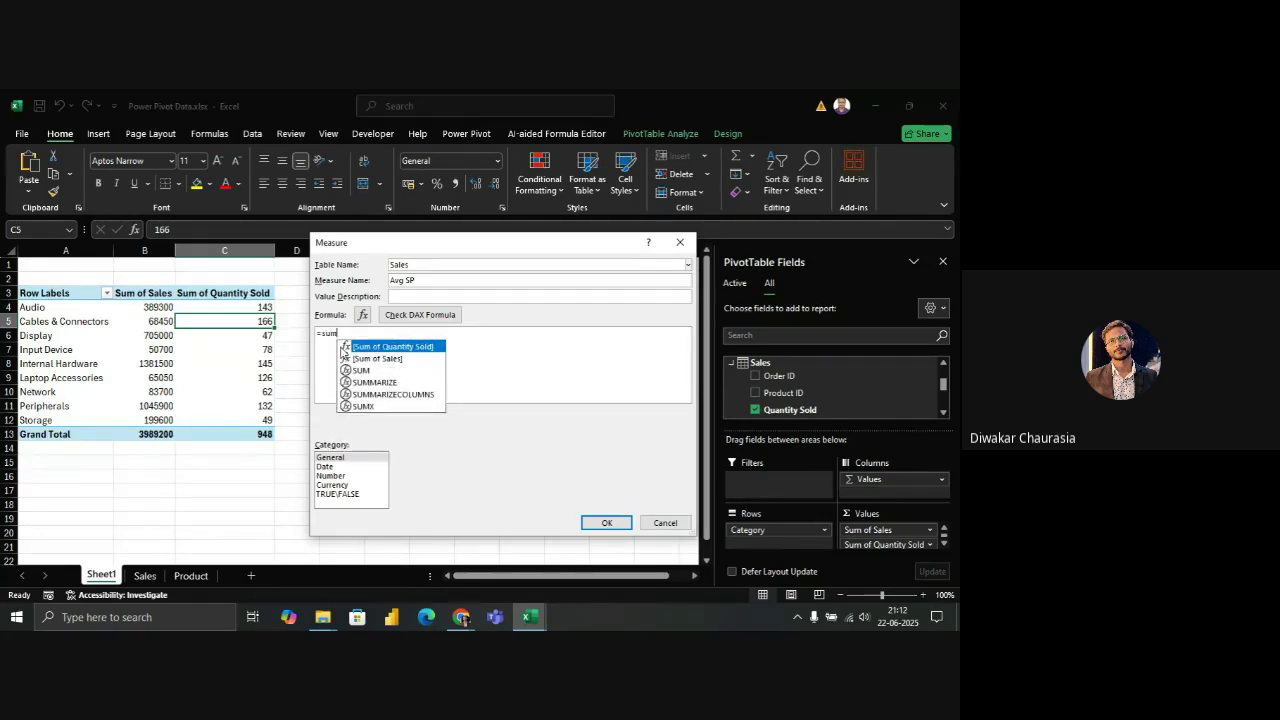
{"action": "key", "text": "Down"}
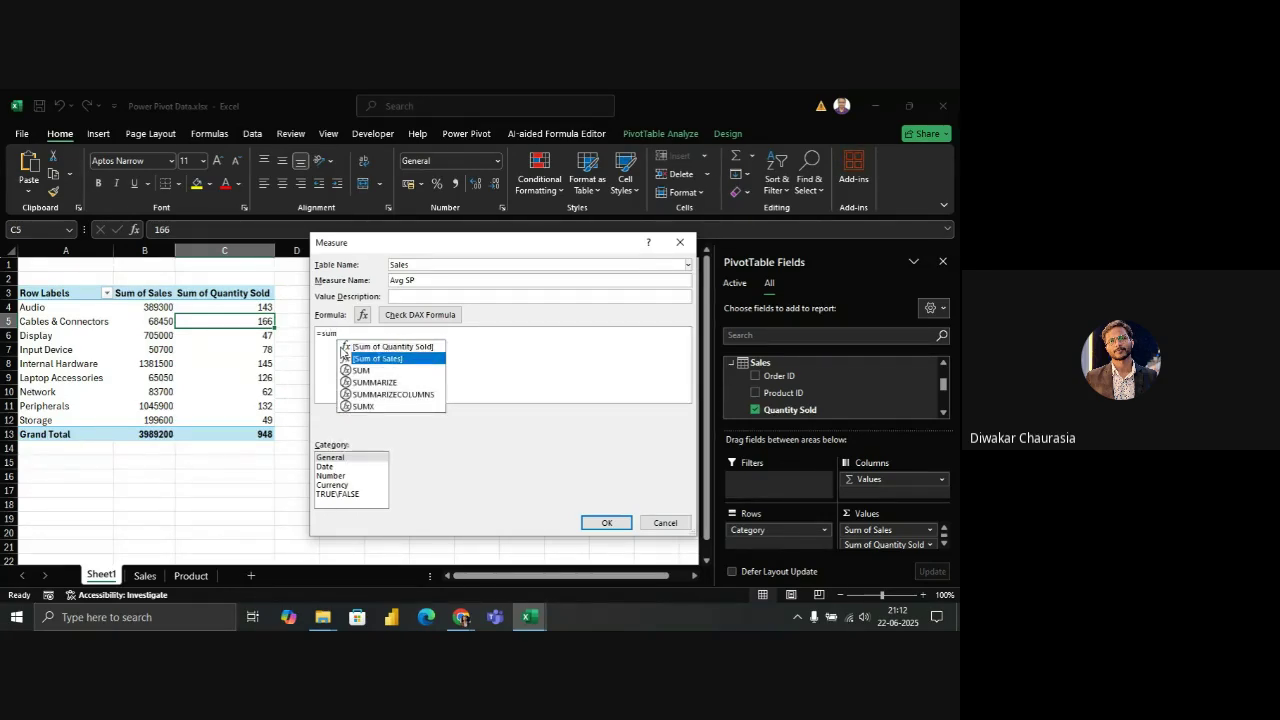
{"action": "key", "text": "Tab"}
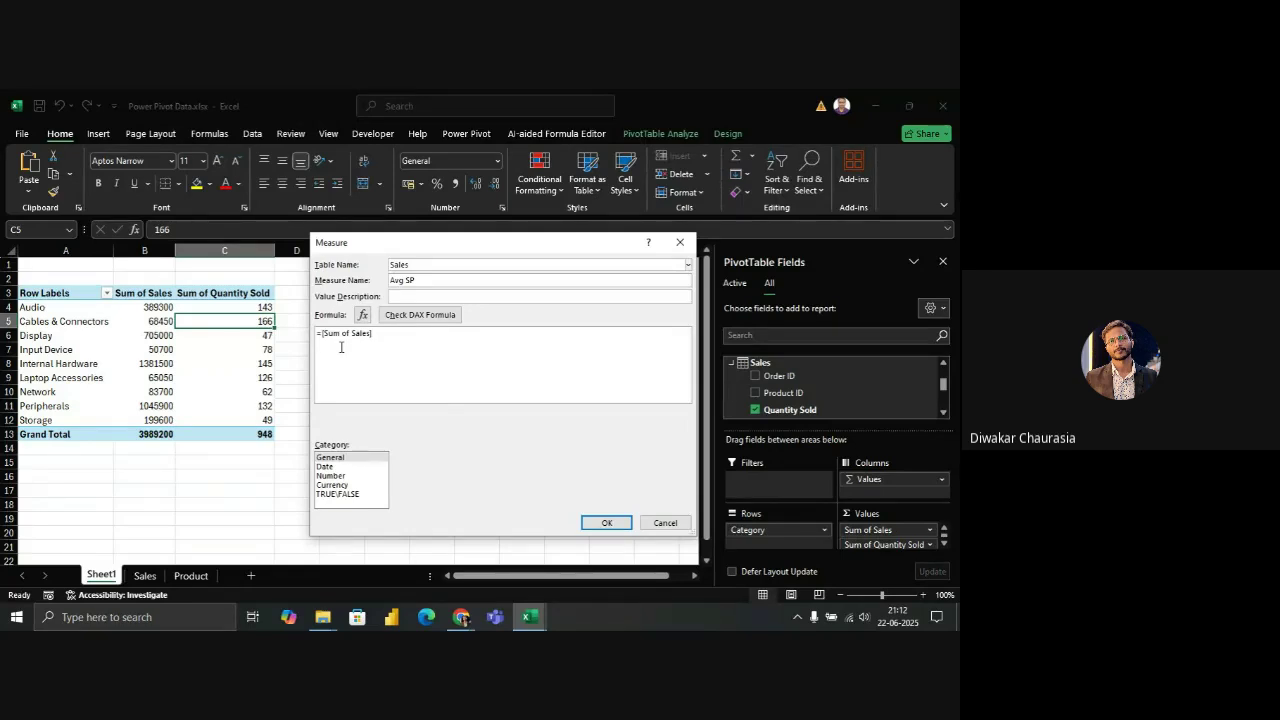
{"action": "type", "text": "/sum"}
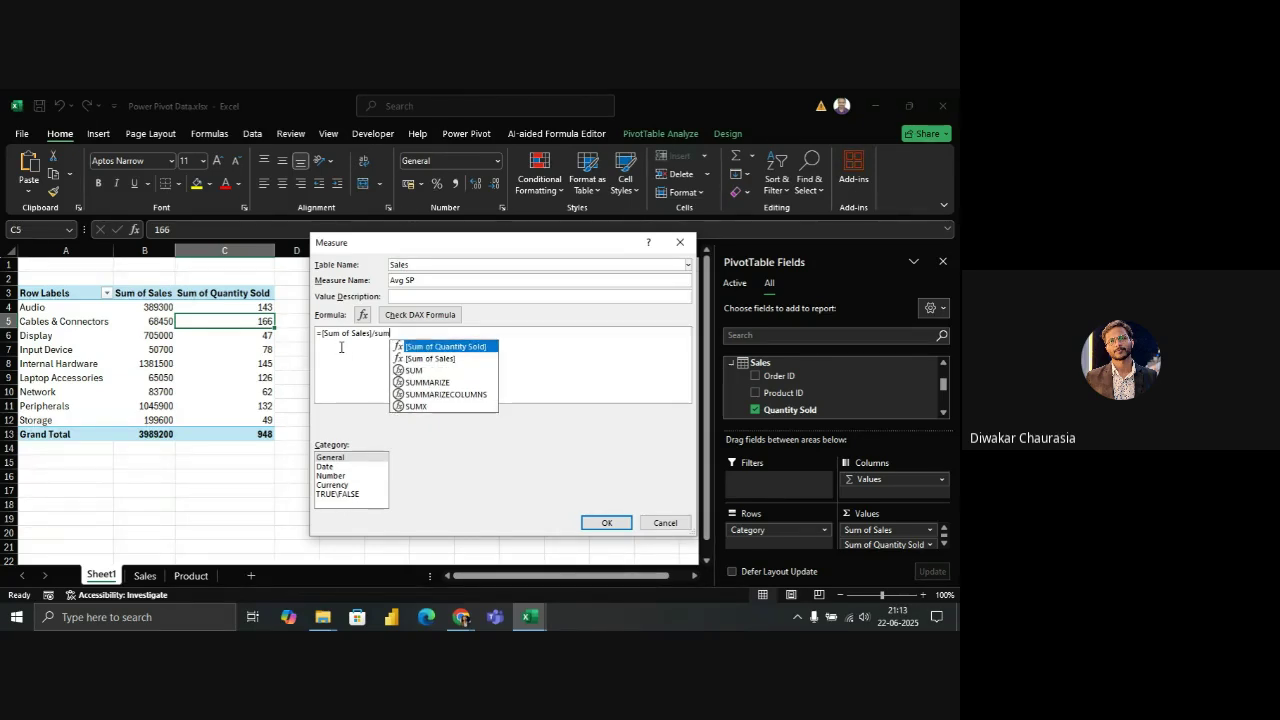
{"action": "key", "text": "Tab"}
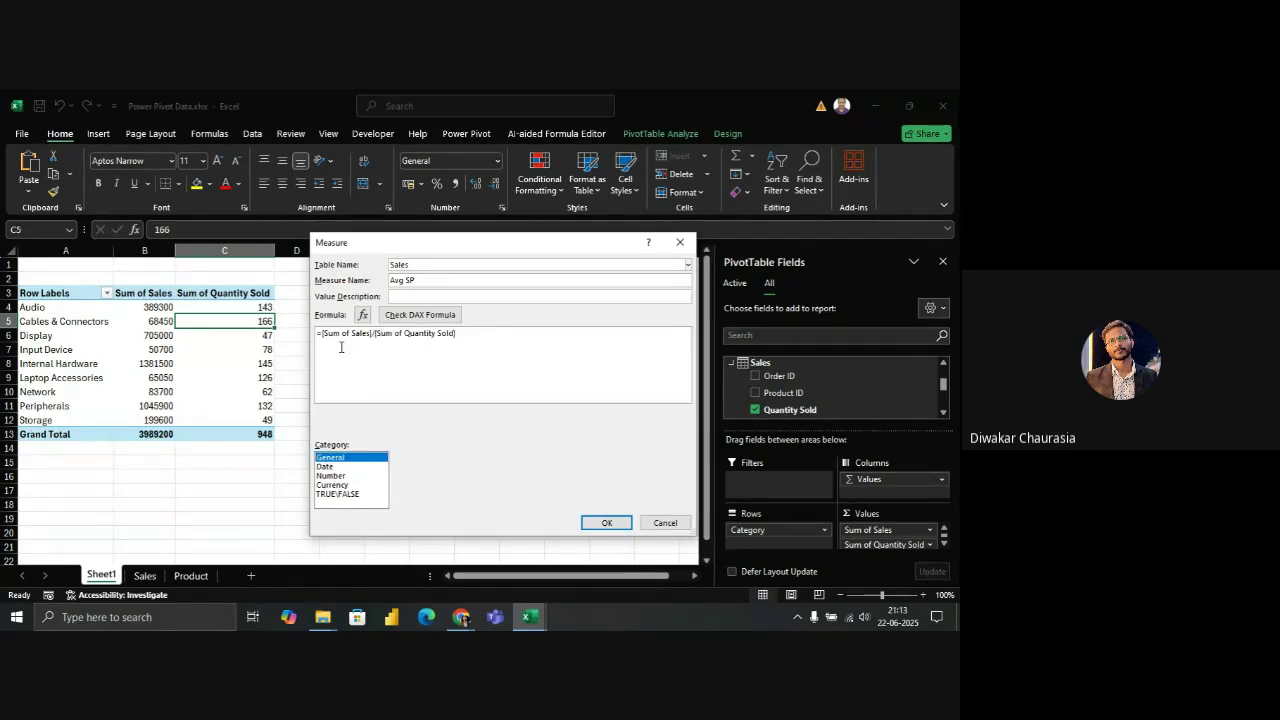
{"action": "left_click", "coordinate": [604, 524]}
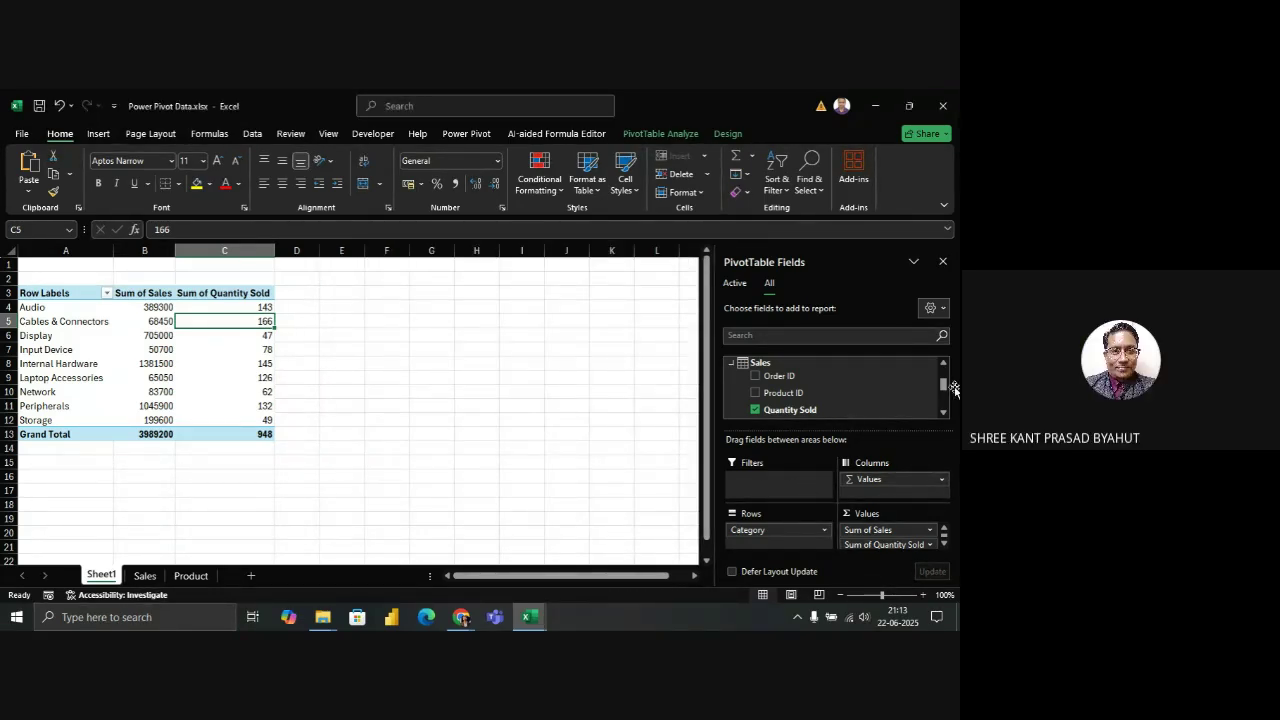
Add the Avg SP measure from the Sales table to the PivotTable's Values area
{"action": "mouse_move", "coordinate": [947, 383]}
{"action": "left_mouse_down"}
{"action": "mouse_move", "coordinate": [946, 372]}
{"action": "mouse_move", "coordinate": [944, 408]}
{"action": "left_mouse_up"}
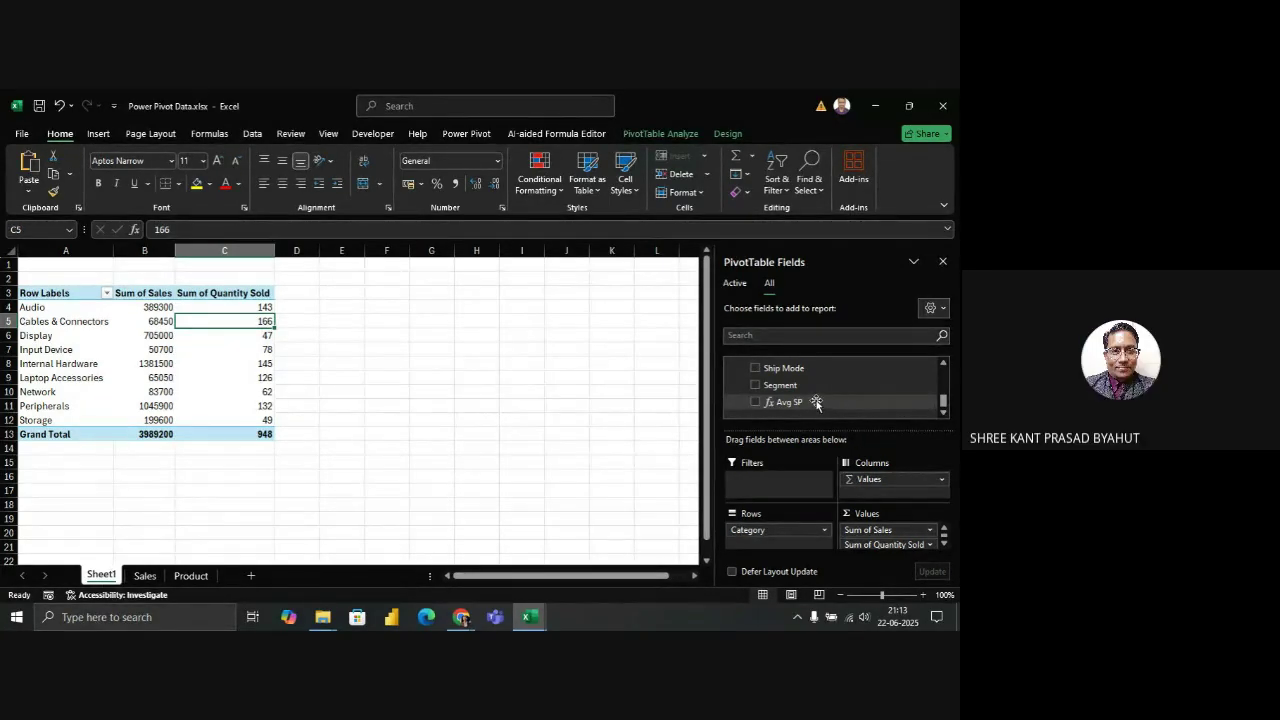
{"action": "mouse_move", "coordinate": [816, 402]}
{"action": "left_mouse_down"}
{"action": "mouse_move", "coordinate": [885, 547]}
{"action": "mouse_move", "coordinate": [829, 400]}
{"action": "left_mouse_up"}
{"action": "left_click_drag", "start_coordinate": [806, 405], "coordinate": [891, 550]}
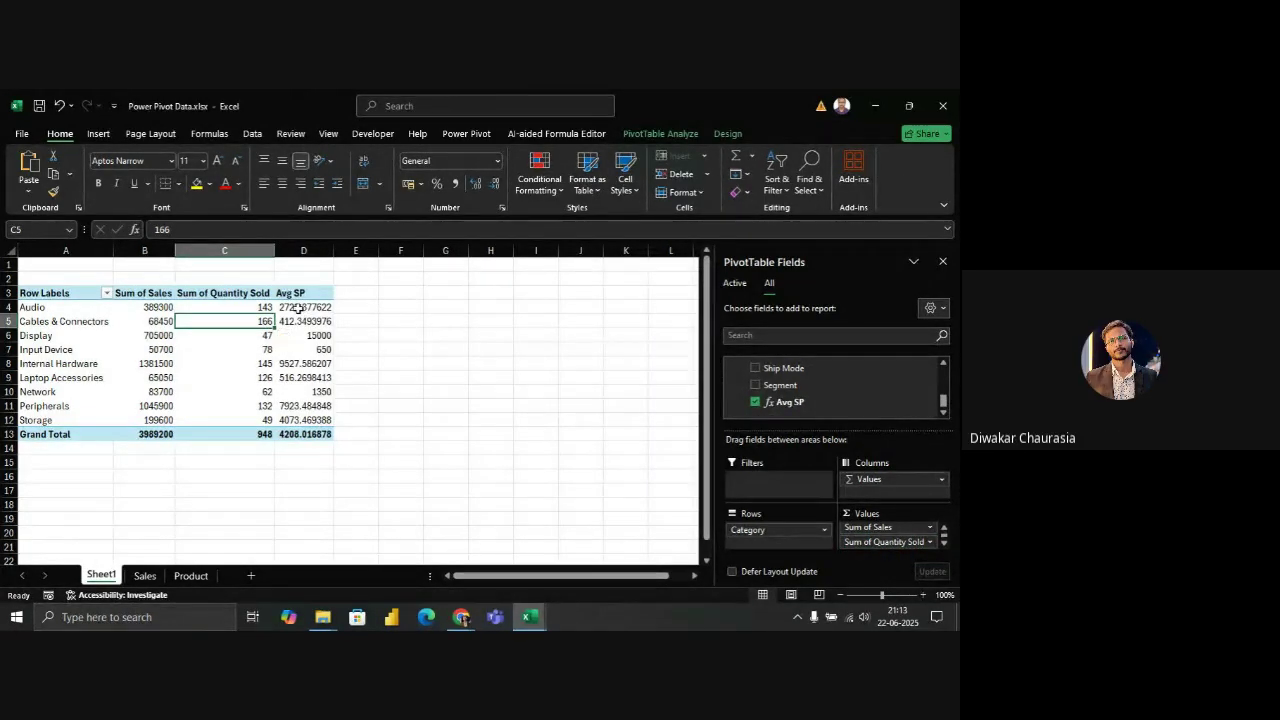
Format the Avg SP values, including the grand total, to show two decimal places
{"action": "left_click_drag", "start_coordinate": [292, 307], "coordinate": [297, 427]}
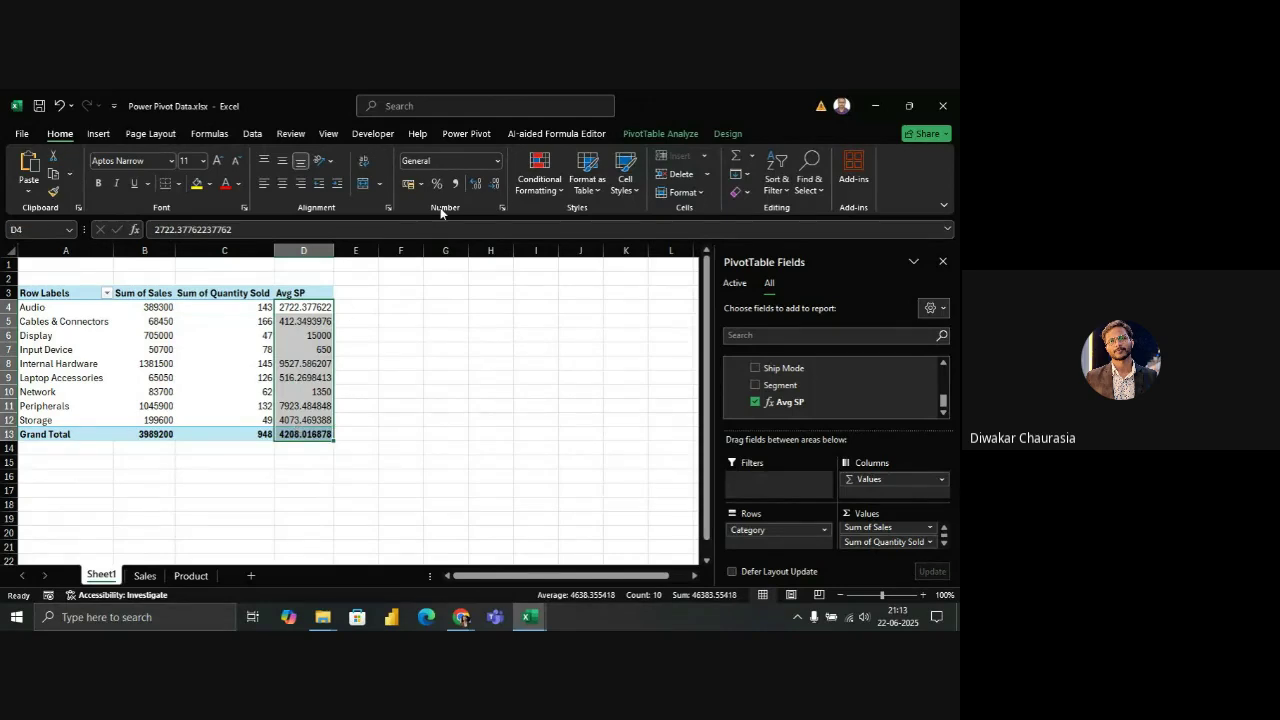
{"action": "left_click", "coordinate": [493, 184]}
{"action": "left_click", "coordinate": [493, 184]}
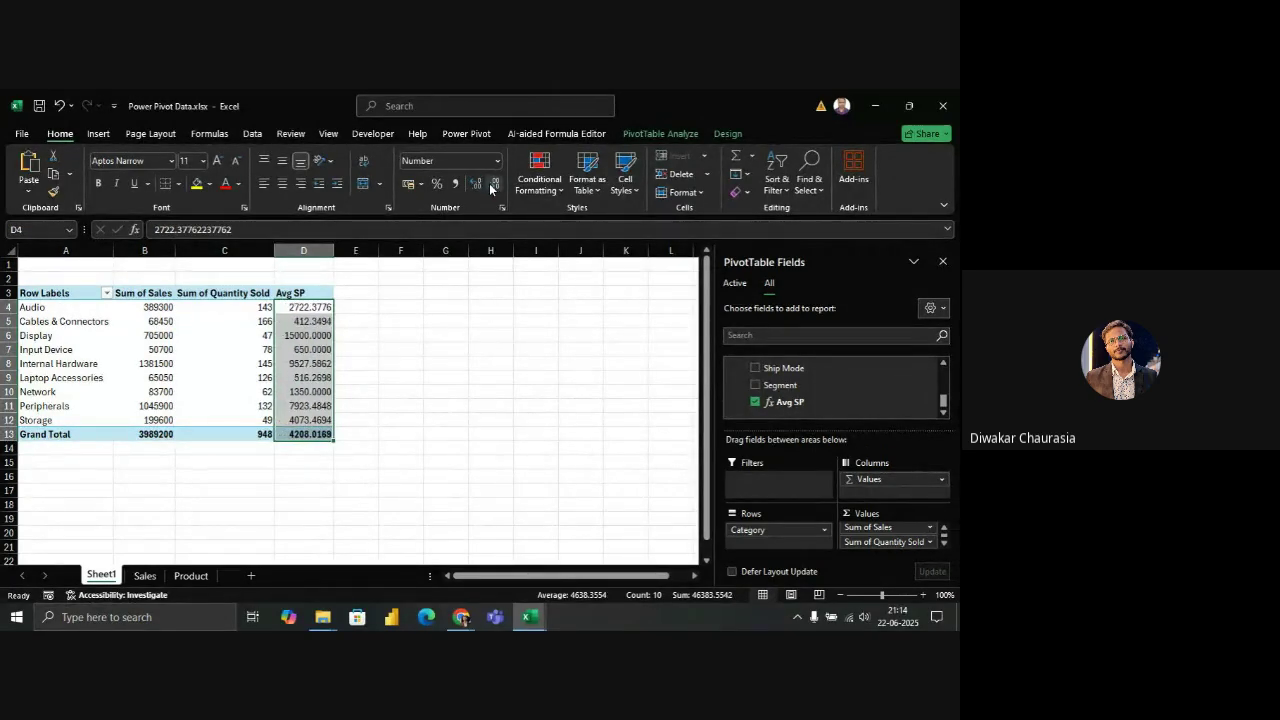
{"action": "left_click", "coordinate": [493, 184]}
{"action": "left_click", "coordinate": [493, 184]}
{"action": "left_click", "coordinate": [418, 310]}
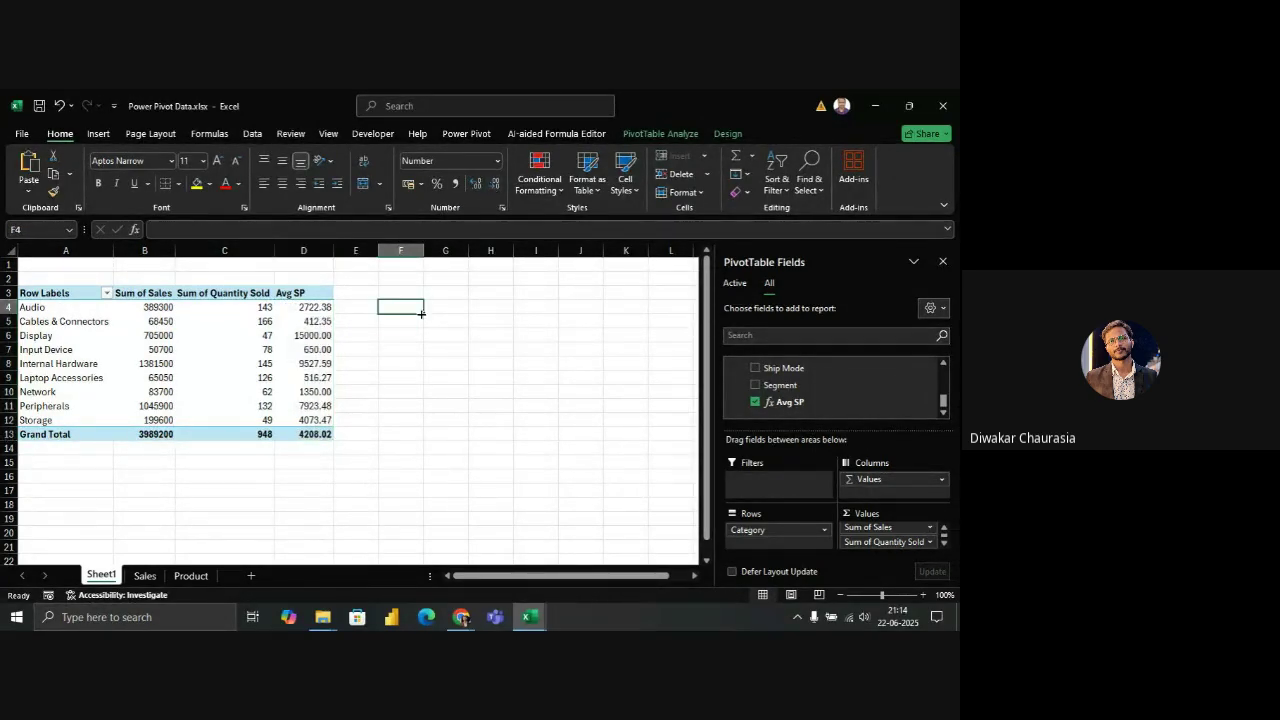
Remove Sum of Sales and Sum of Quantity Sold from the PivotTable values, keeping only Avg SP
{"action": "left_click", "coordinate": [216, 300]}
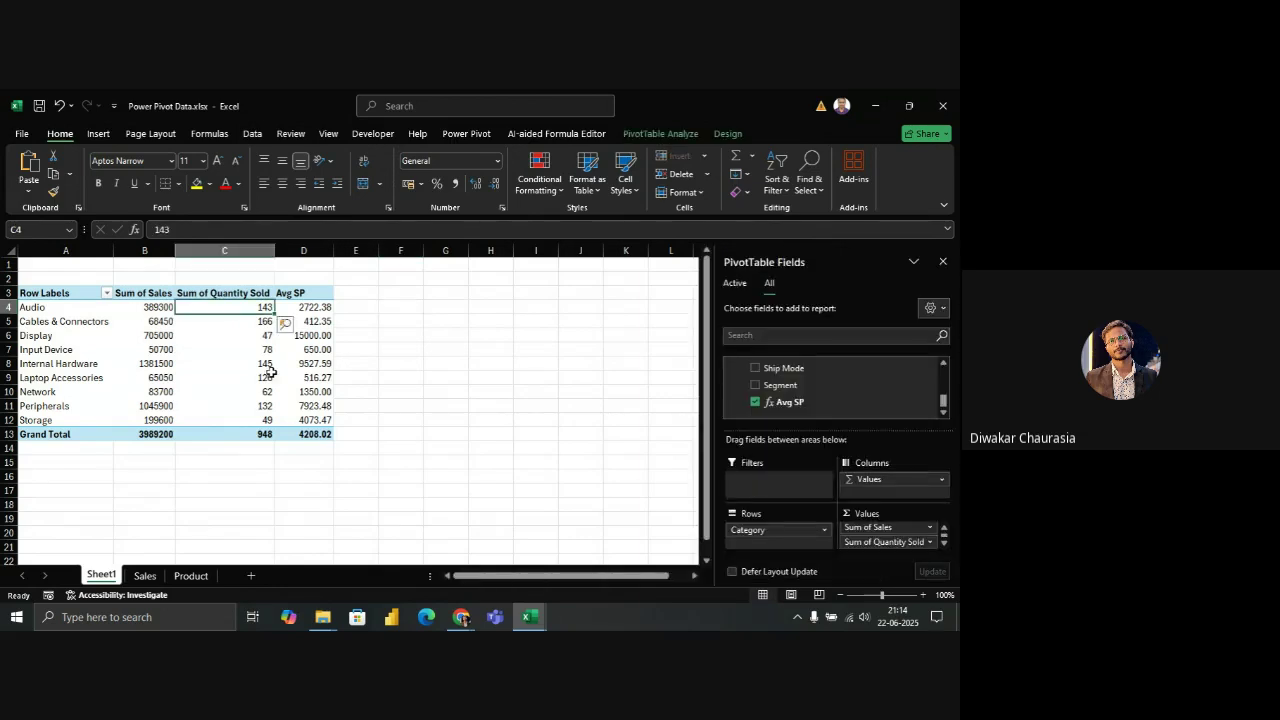
{"action": "left_click_drag", "start_coordinate": [884, 526], "coordinate": [633, 511]}
{"action": "left_click_drag", "start_coordinate": [905, 528], "coordinate": [507, 501]}
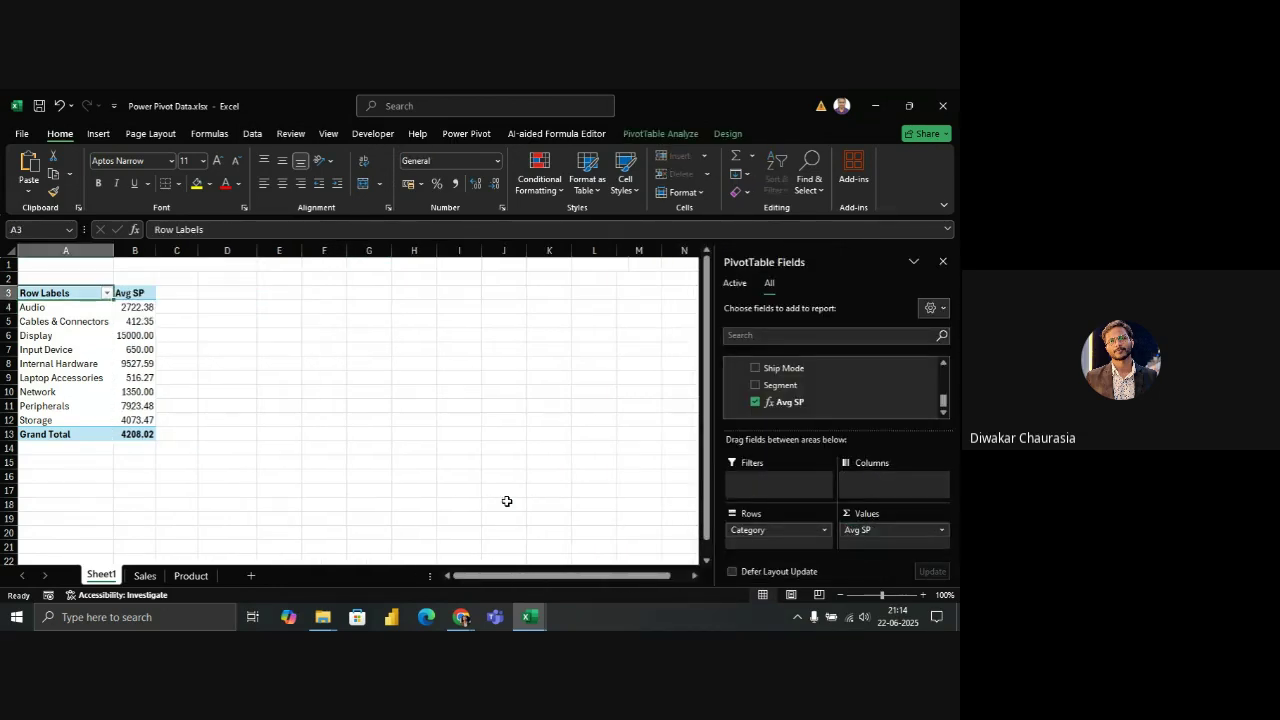
{"action": "left_click", "coordinate": [140, 361]}
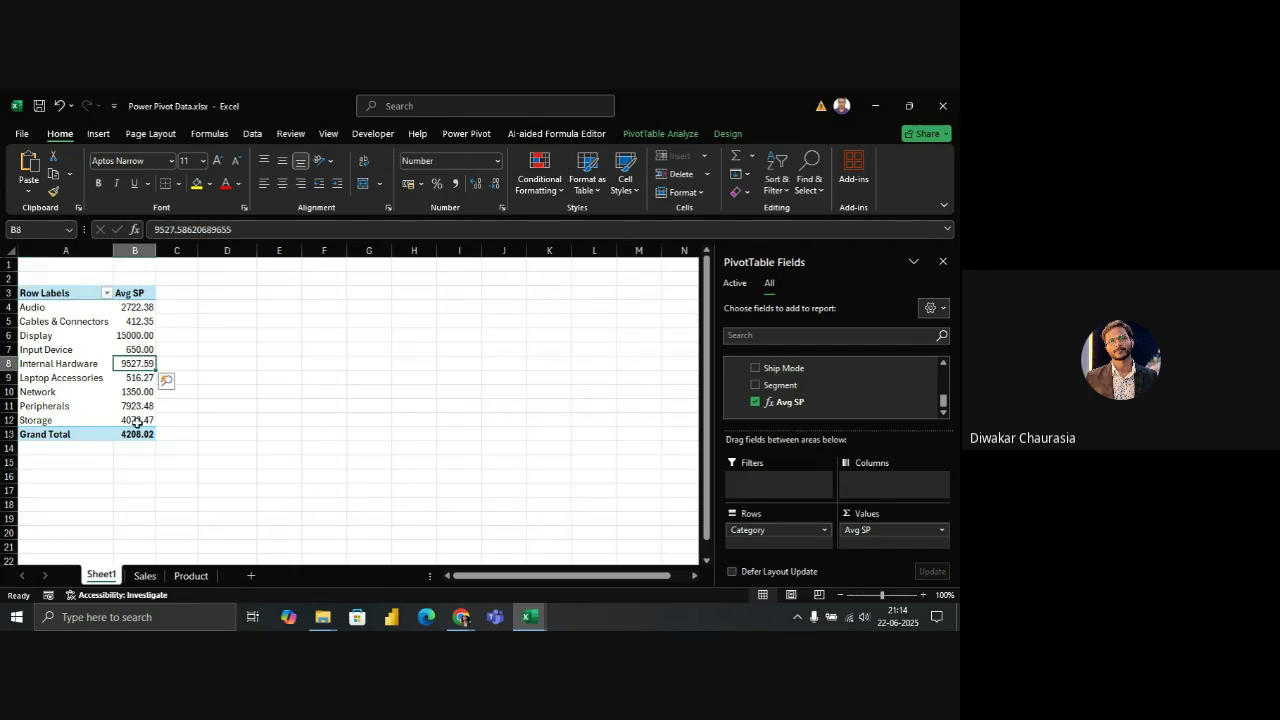
{"action": "mouse_move", "coordinate": [137, 422]}
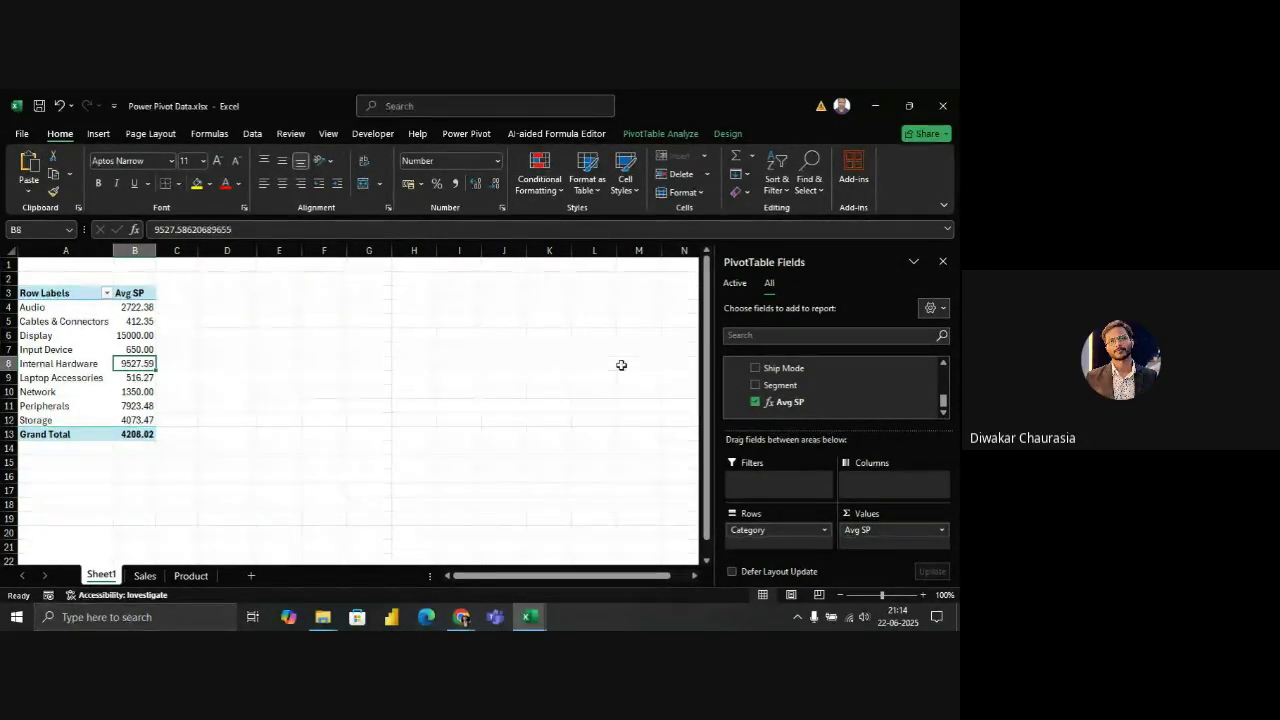
Undo the removal of the Sum of Quantity Sold and Sum of Sales value fields
{"action": "left_click", "coordinate": [59, 106]}
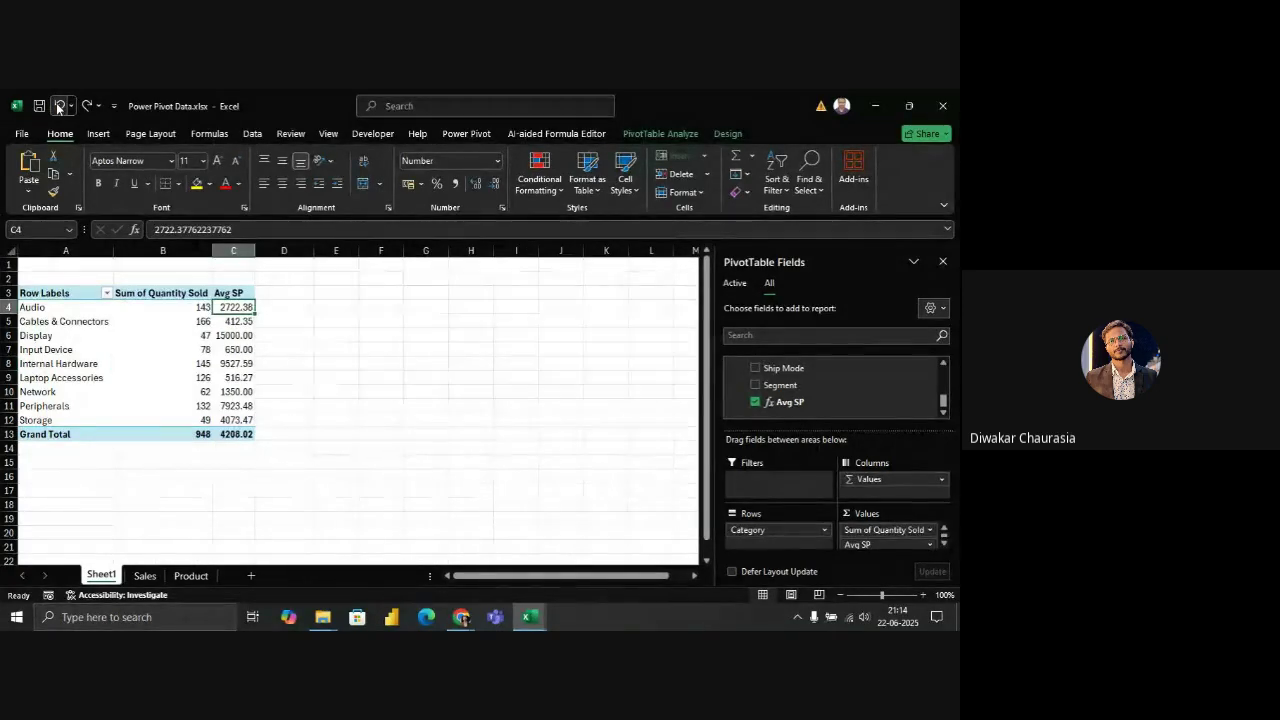
{"action": "left_click", "coordinate": [59, 106]}
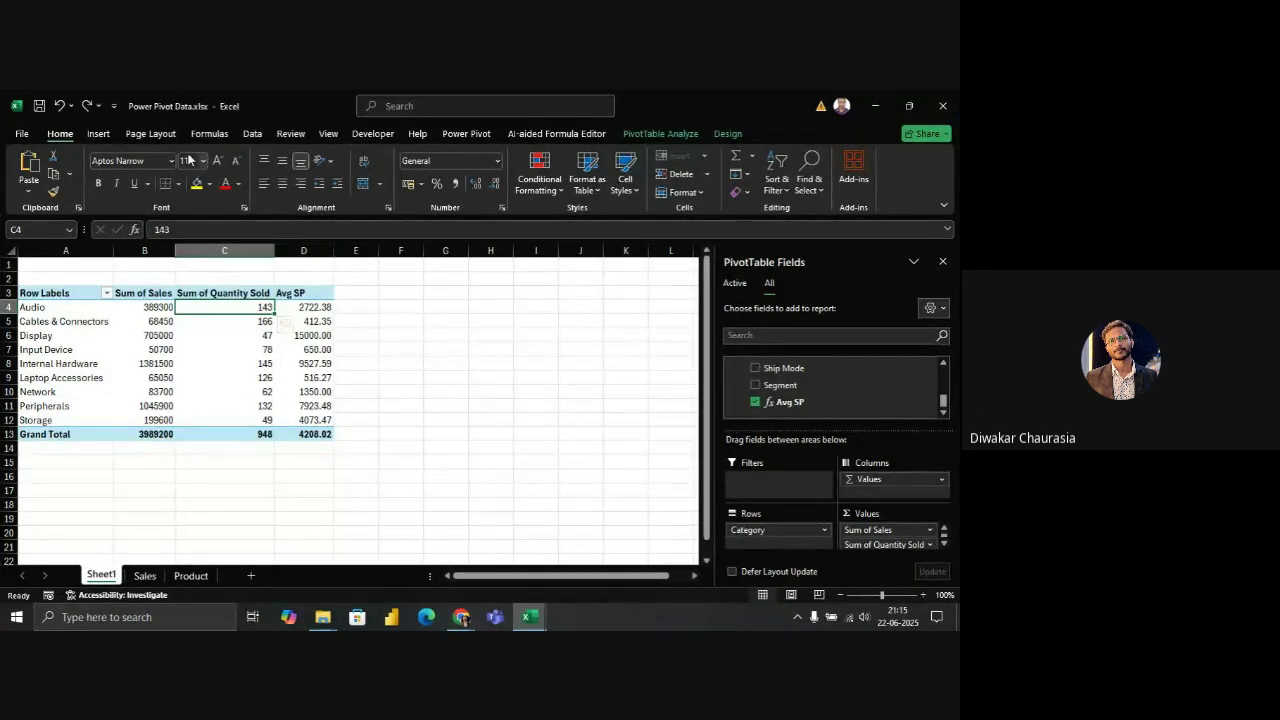
Check in the COM add-ins list of the Excel options whether Microsoft Power Pivot for Excel is enabled, and close the list
{"action": "left_click", "coordinate": [23, 134]}
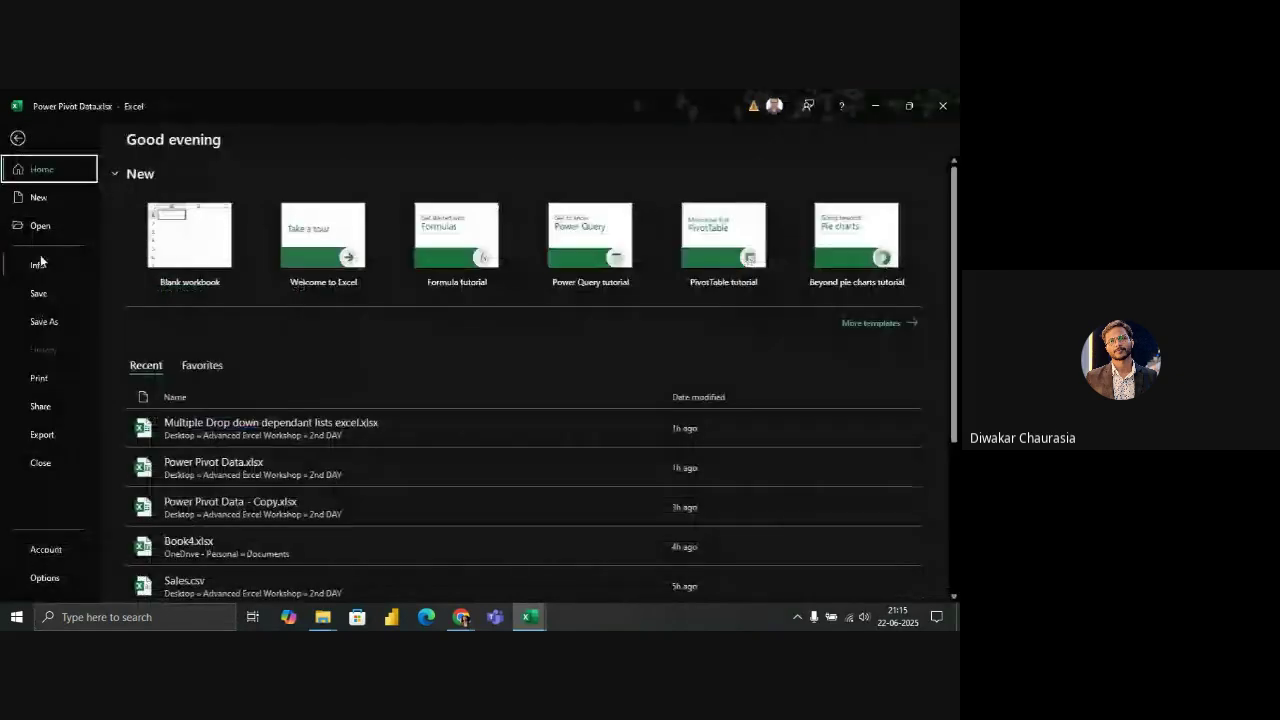
{"action": "left_click", "coordinate": [40, 578]}
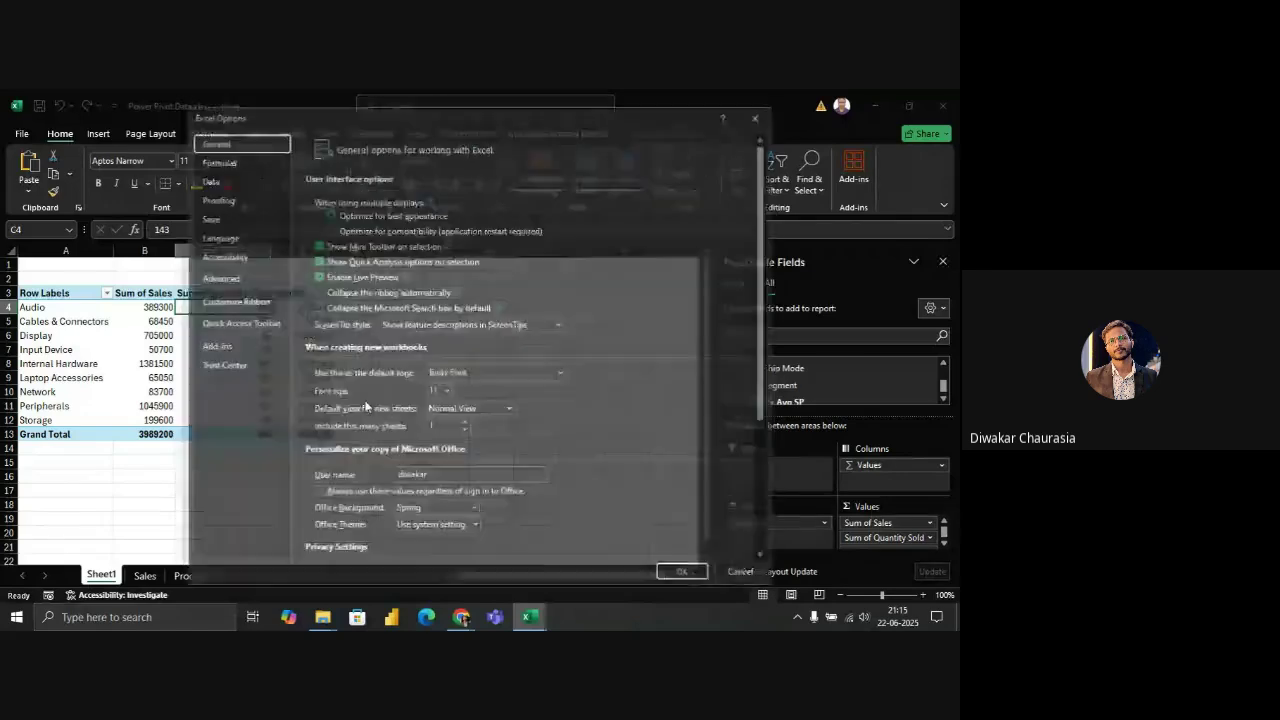
{"action": "left_click", "coordinate": [234, 350]}
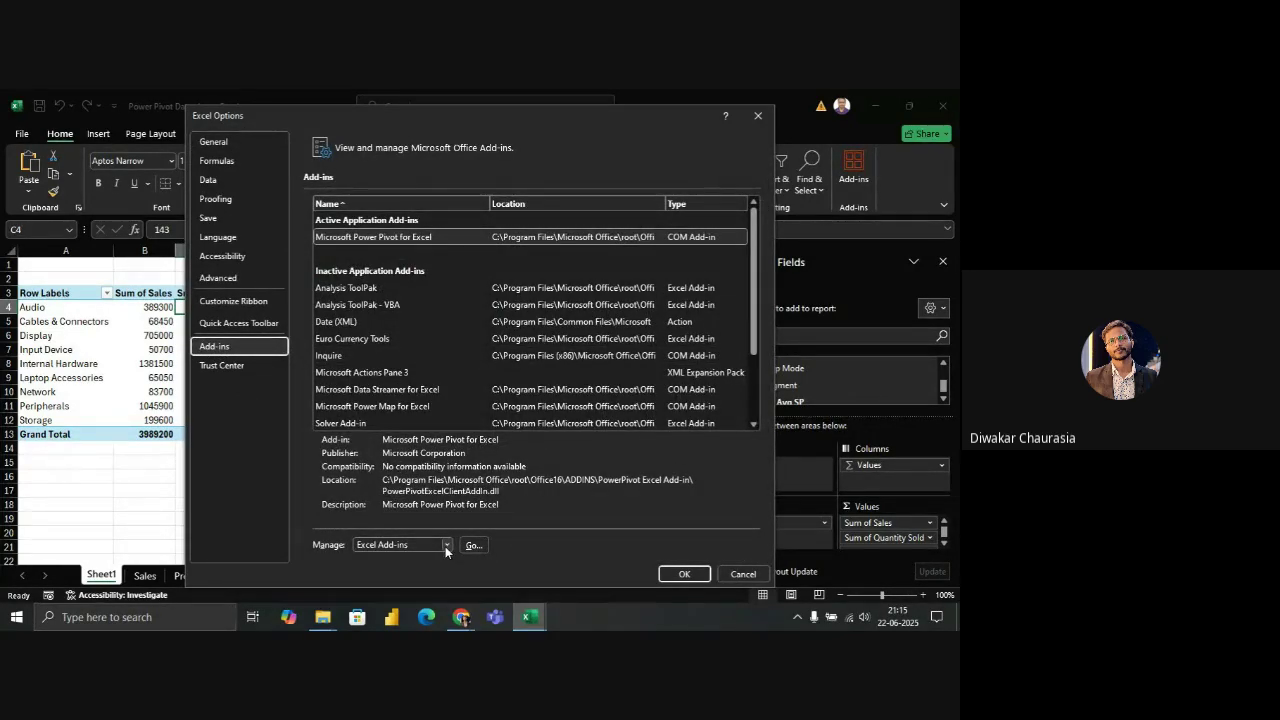
{"action": "left_click", "coordinate": [445, 545]}
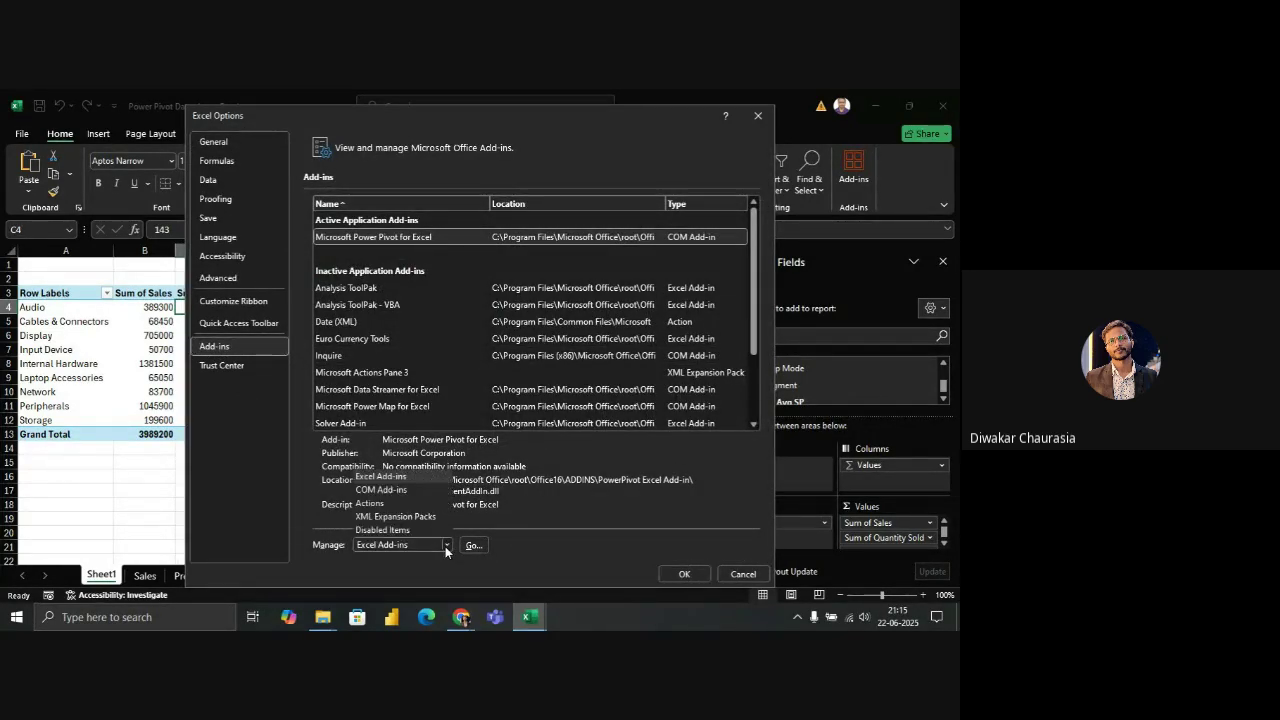
{"action": "left_click", "coordinate": [402, 490]}
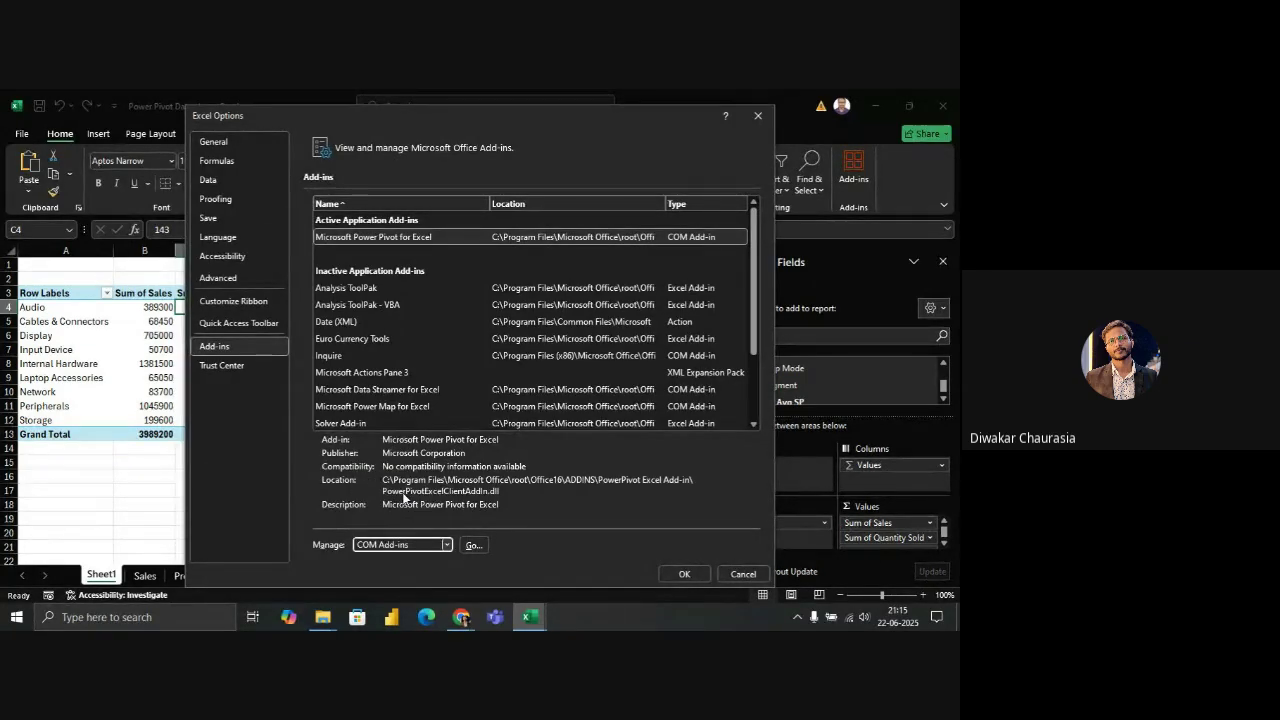
{"action": "left_click", "coordinate": [474, 545]}
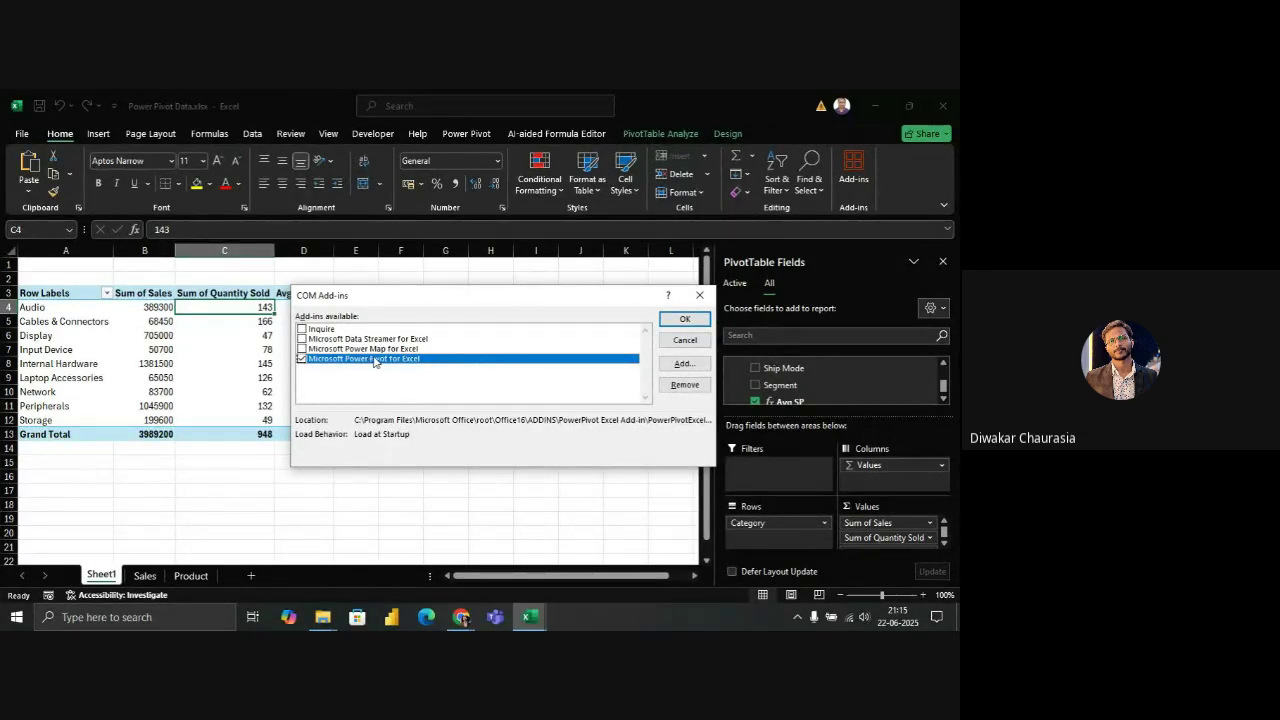
{"action": "left_click", "coordinate": [700, 295]}
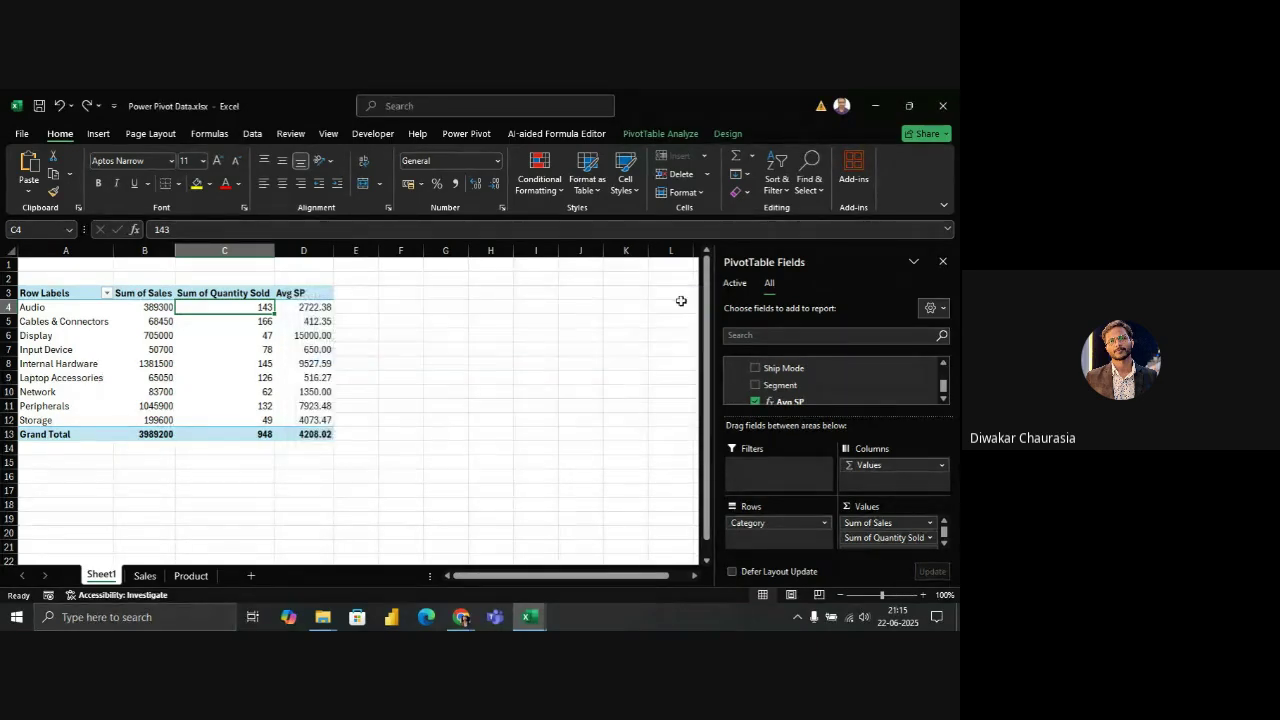
Review the definition of the Avg SP measure among the Power Pivot measures and close it without changes
{"action": "left_click", "coordinate": [467, 135]}
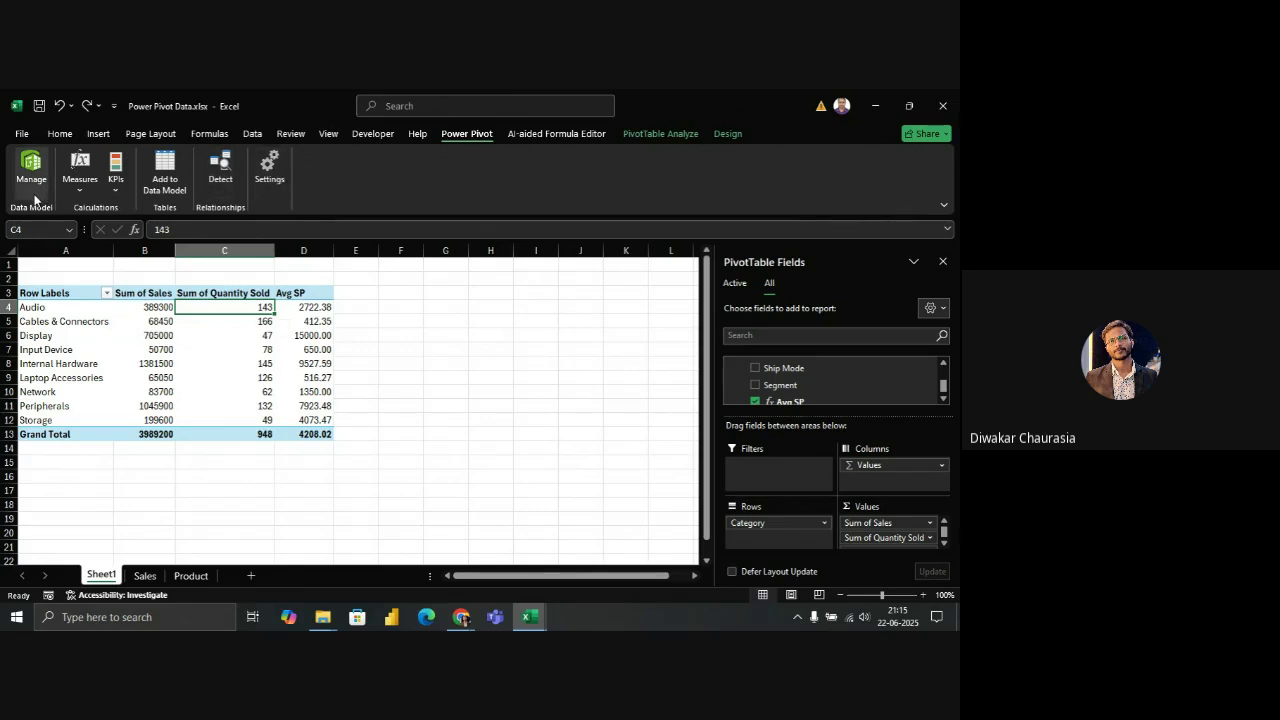
{"action": "left_click", "coordinate": [80, 190]}
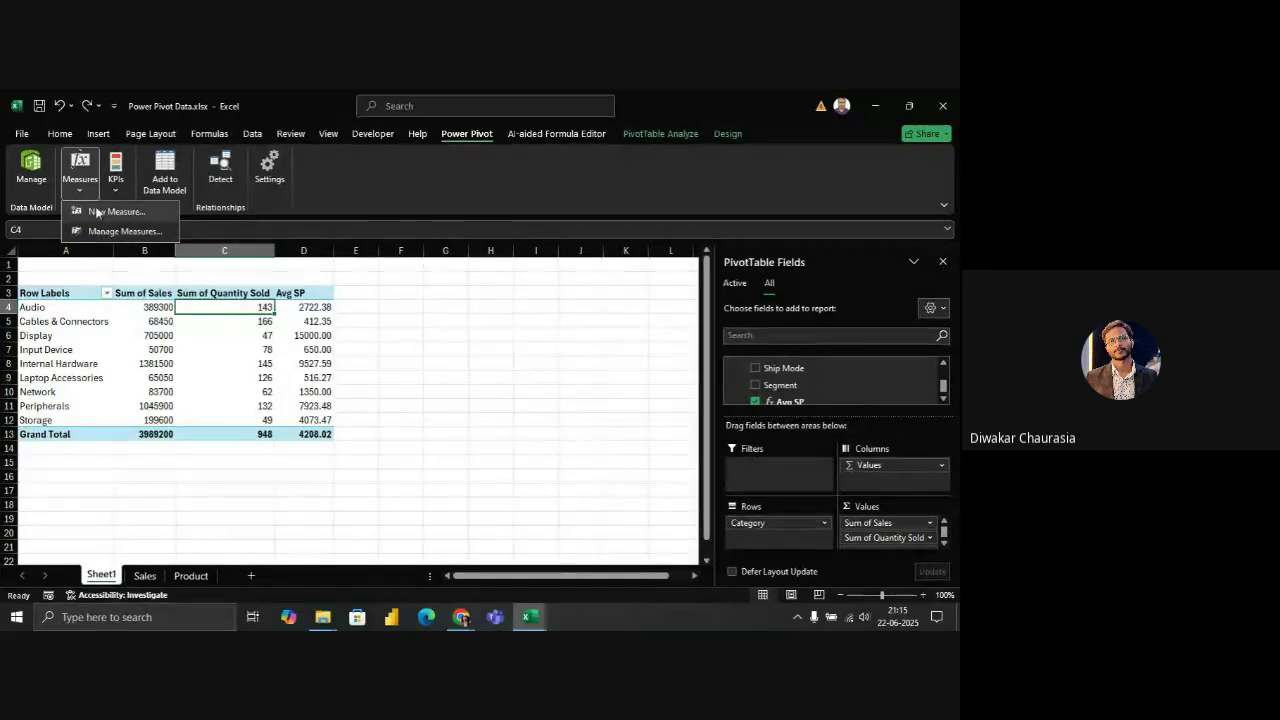
{"action": "left_click", "coordinate": [90, 232]}
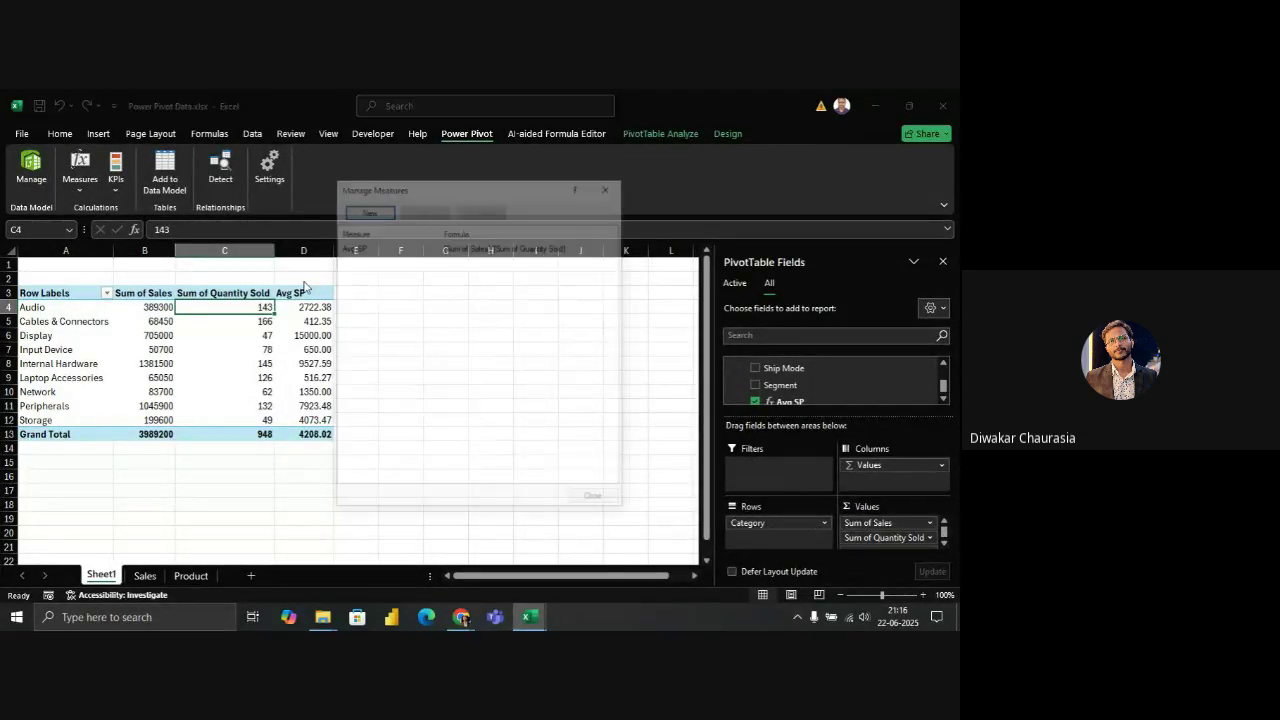
{"action": "left_click", "coordinate": [366, 250]}
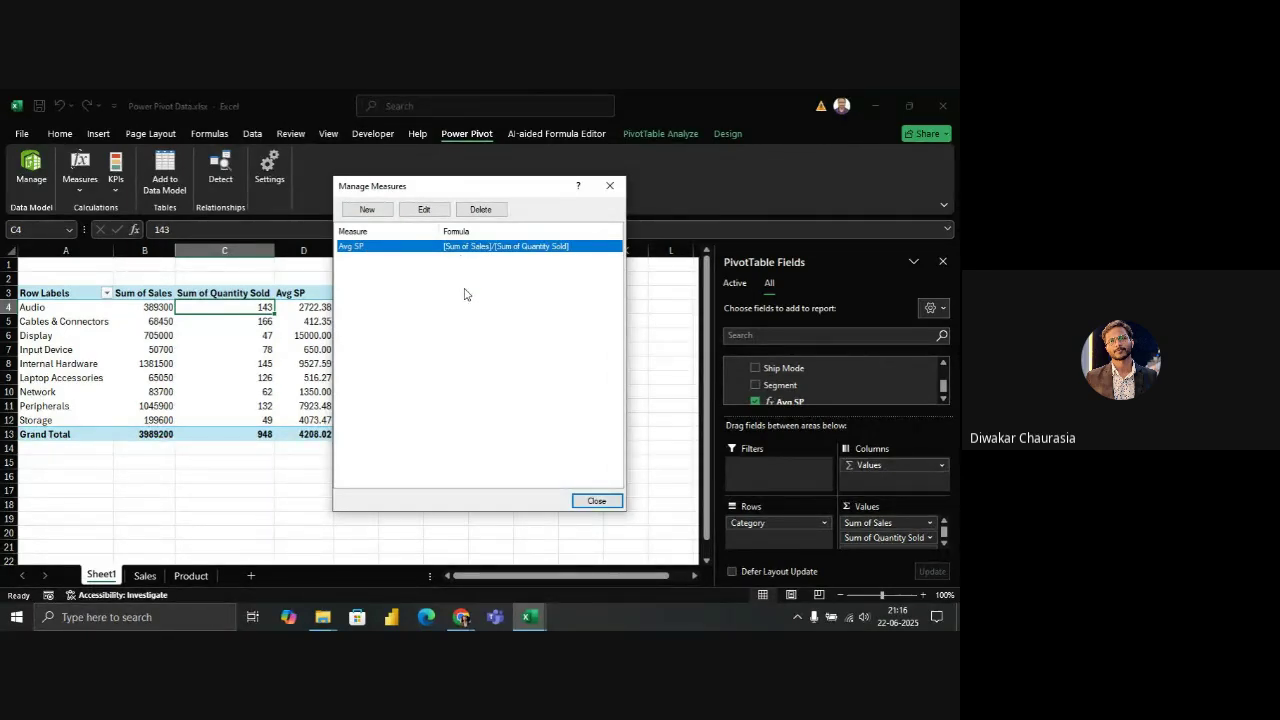
{"action": "left_click", "coordinate": [422, 210]}
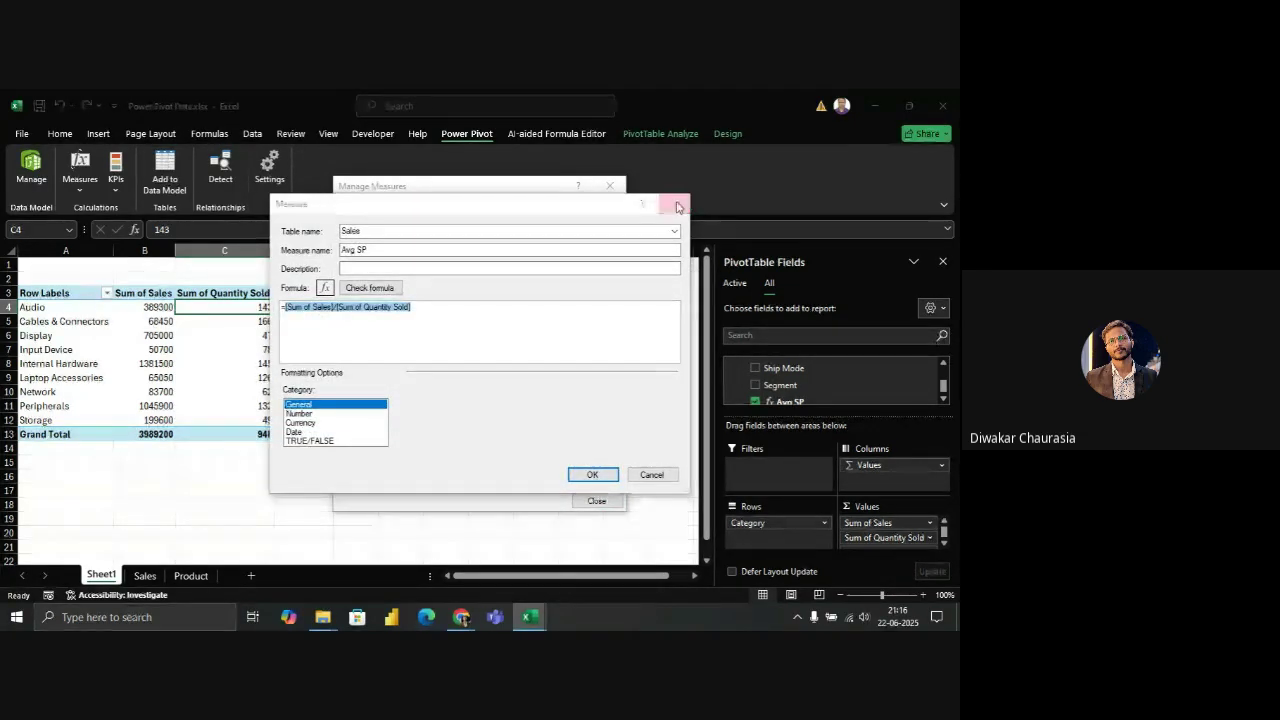
{"action": "left_click", "coordinate": [676, 206]}
{"action": "left_click", "coordinate": [607, 187]}
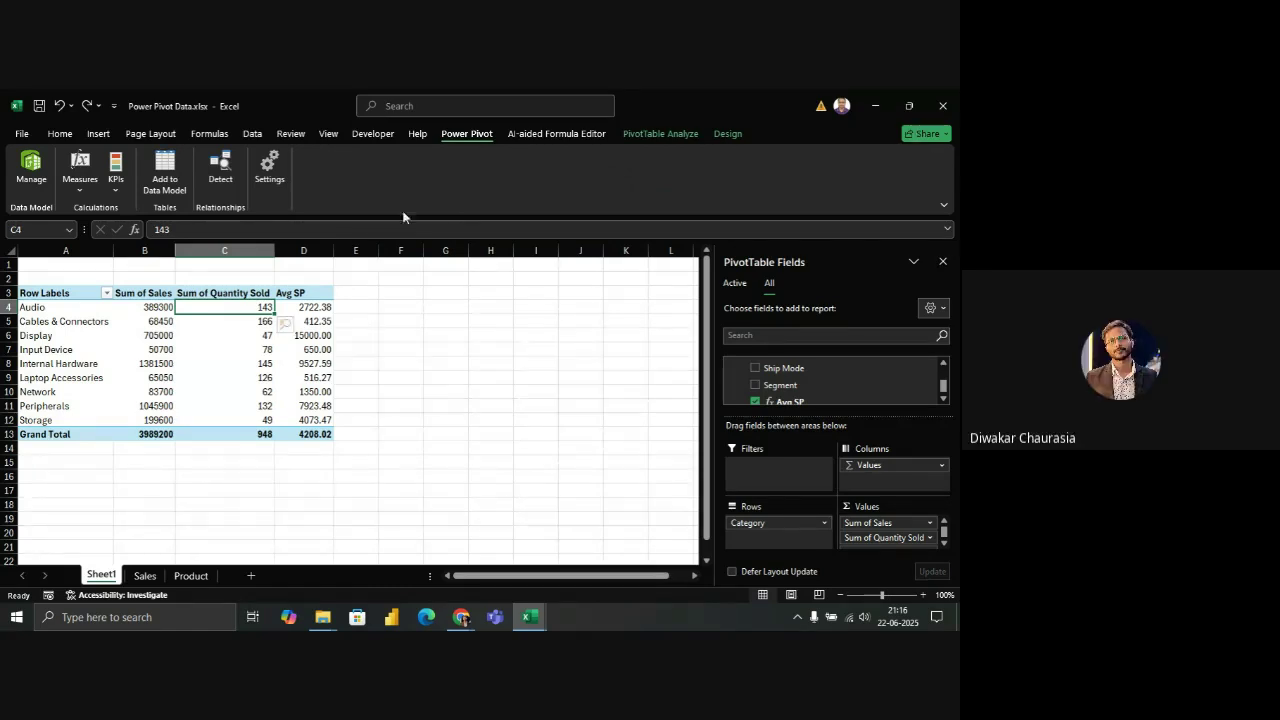
Open the Power Pivot data model and view the Product and Sales tables
{"action": "left_click", "coordinate": [41, 183]}
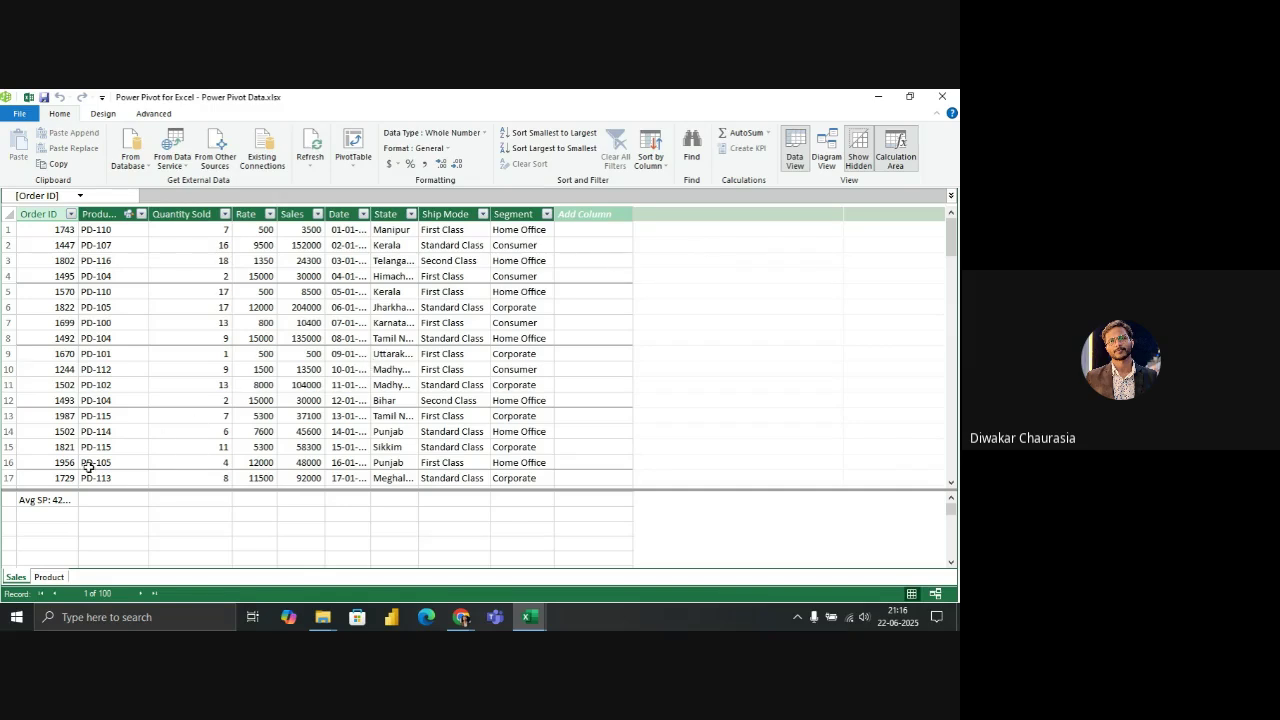
{"action": "left_click", "coordinate": [50, 578]}
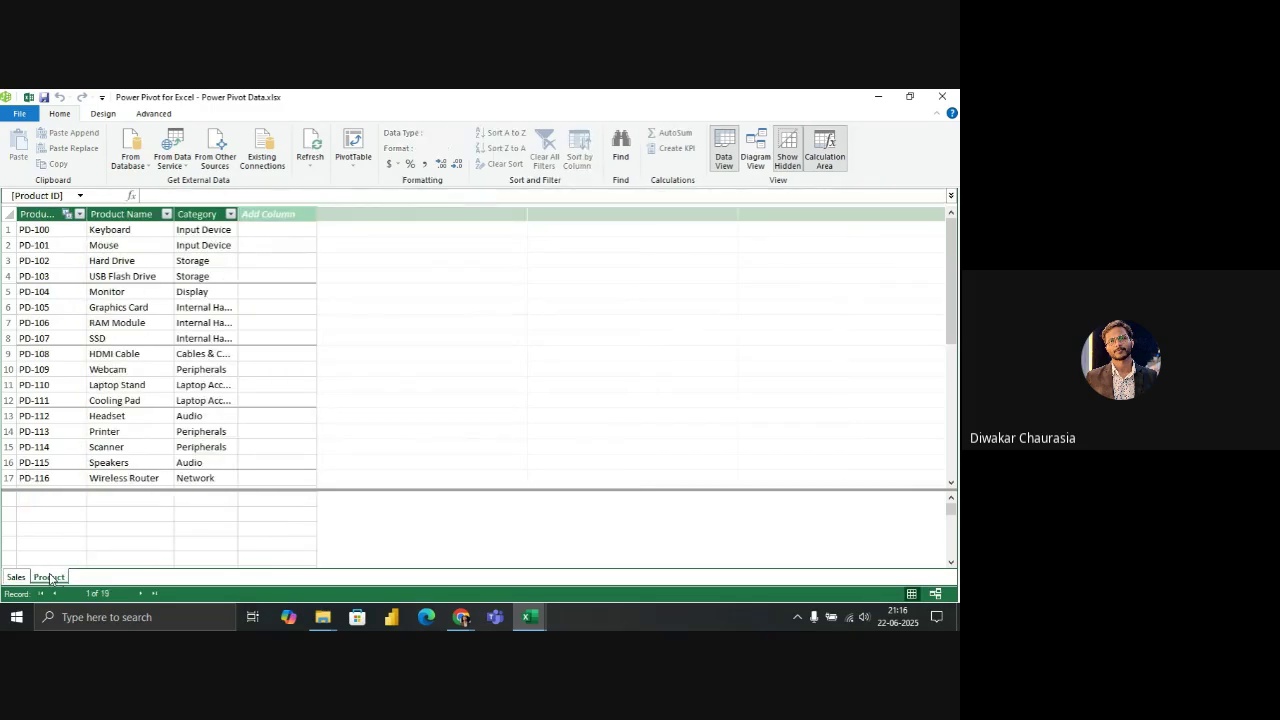
{"action": "left_click", "coordinate": [16, 577]}
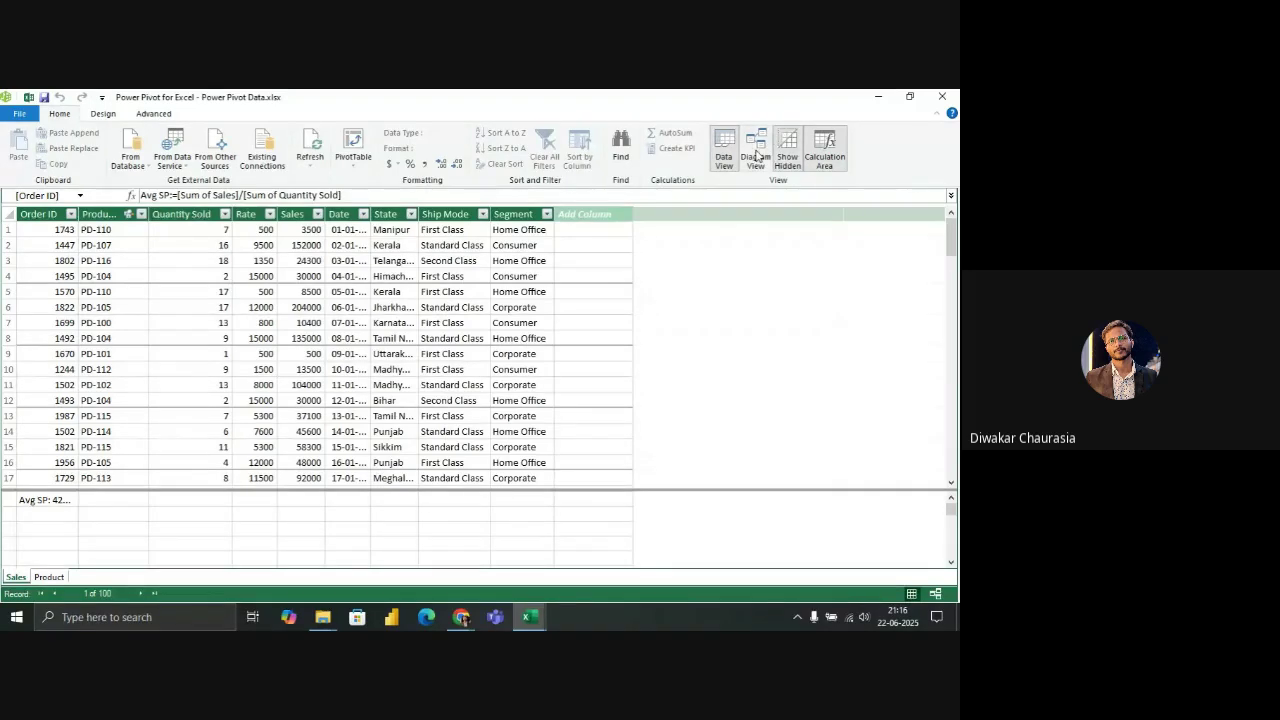
Display the data model as a diagram, examine the relationship between Sales and Product, and close the Power Pivot window
{"action": "left_click", "coordinate": [757, 156]}
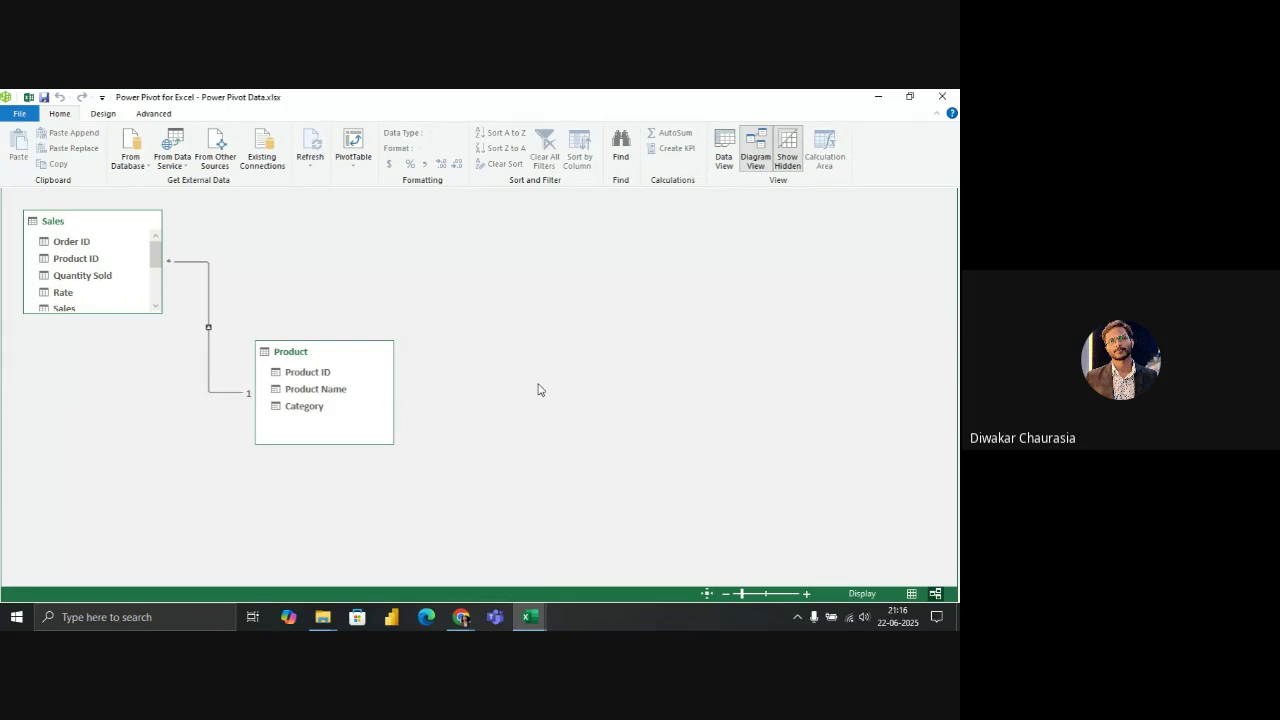
{"action": "left_click", "coordinate": [209, 310]}
{"action": "left_click", "coordinate": [208, 303]}
{"action": "mouse_move", "coordinate": [155, 262]}
{"action": "left_mouse_down"}
{"action": "mouse_move", "coordinate": [155, 300]}
{"action": "mouse_move", "coordinate": [156, 252]}
{"action": "left_mouse_up"}
{"action": "left_click", "coordinate": [248, 394]}
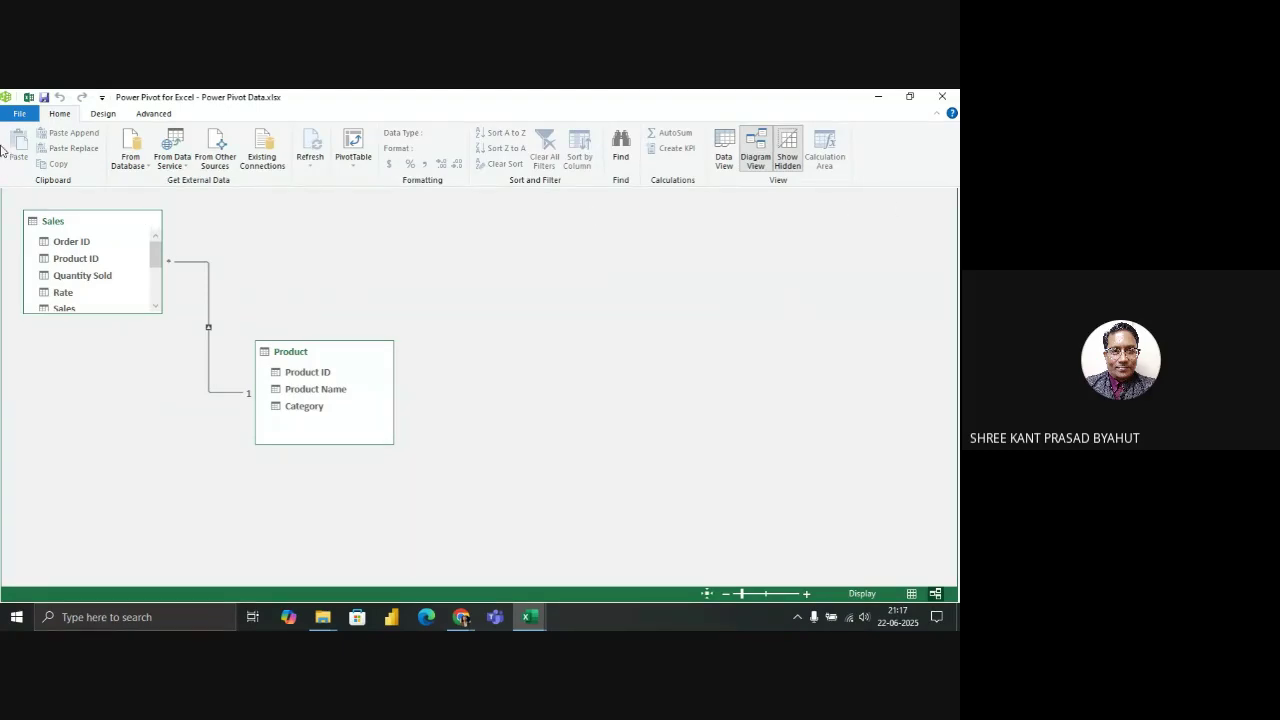
{"action": "left_click", "coordinate": [943, 97]}
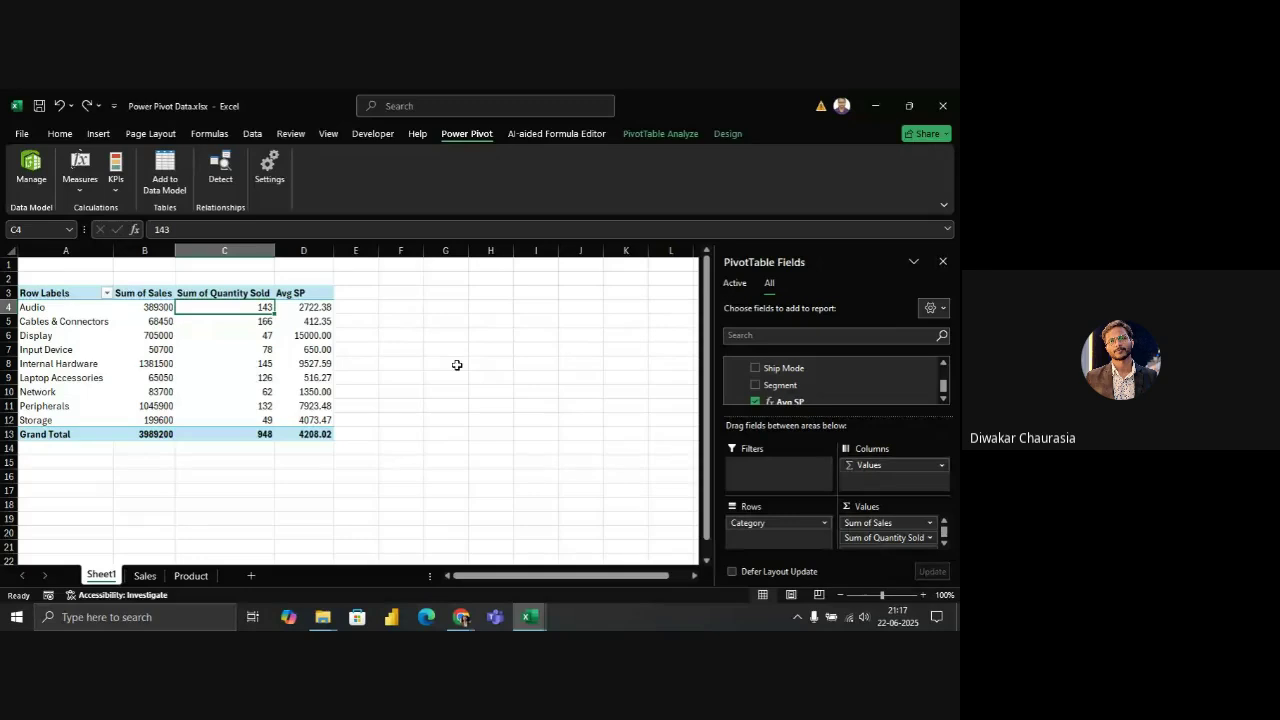
{"action": "left_click", "coordinate": [433, 309]}
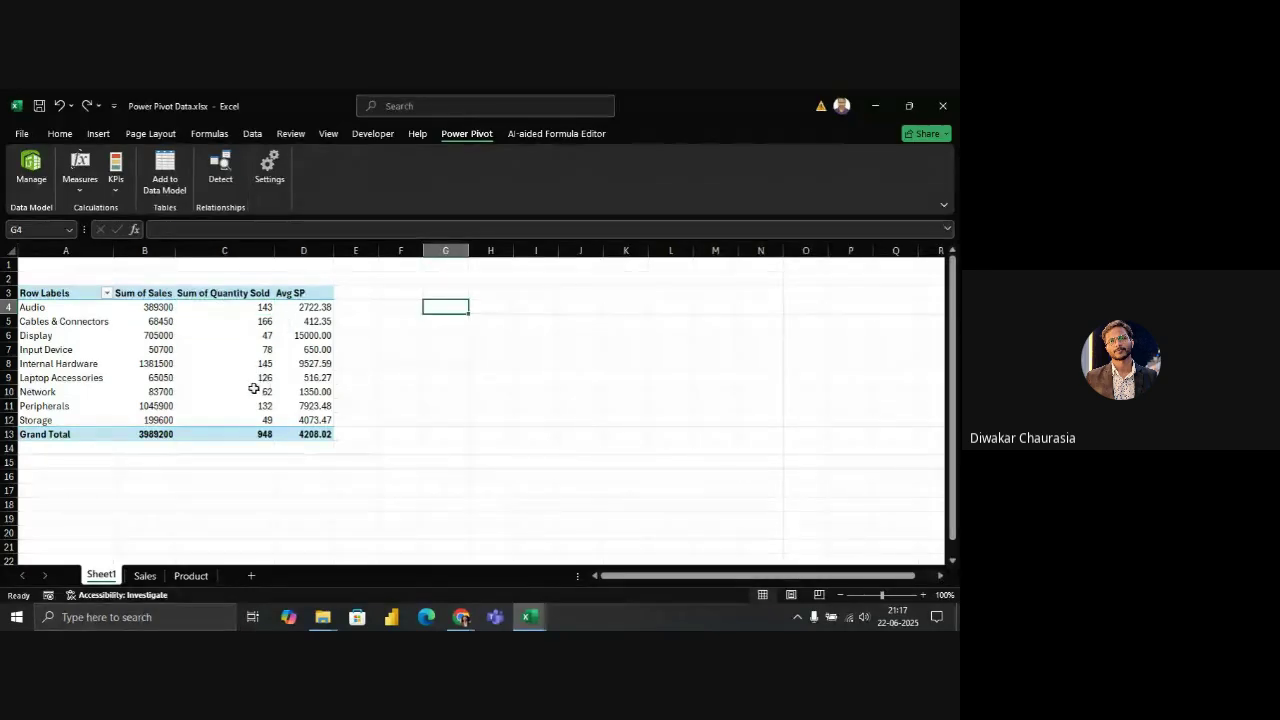
{"action": "left_click", "coordinate": [254, 389]}
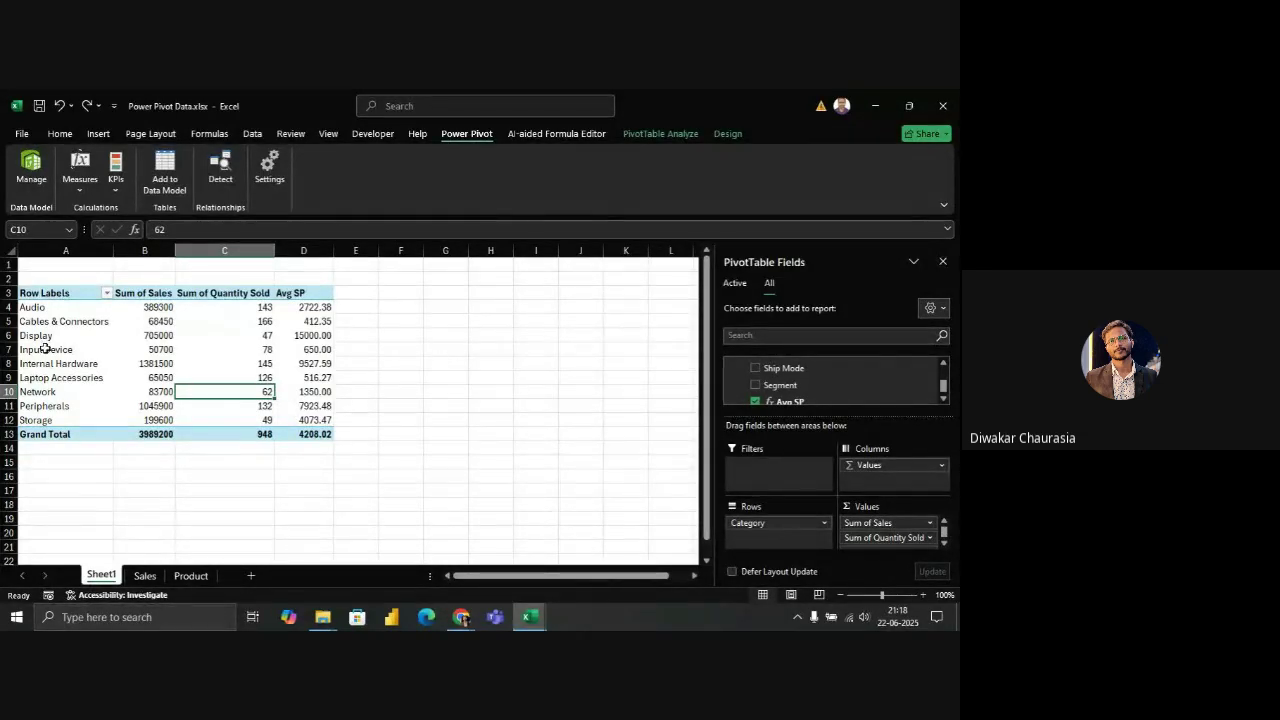
{"action": "left_click", "coordinate": [60, 133]}
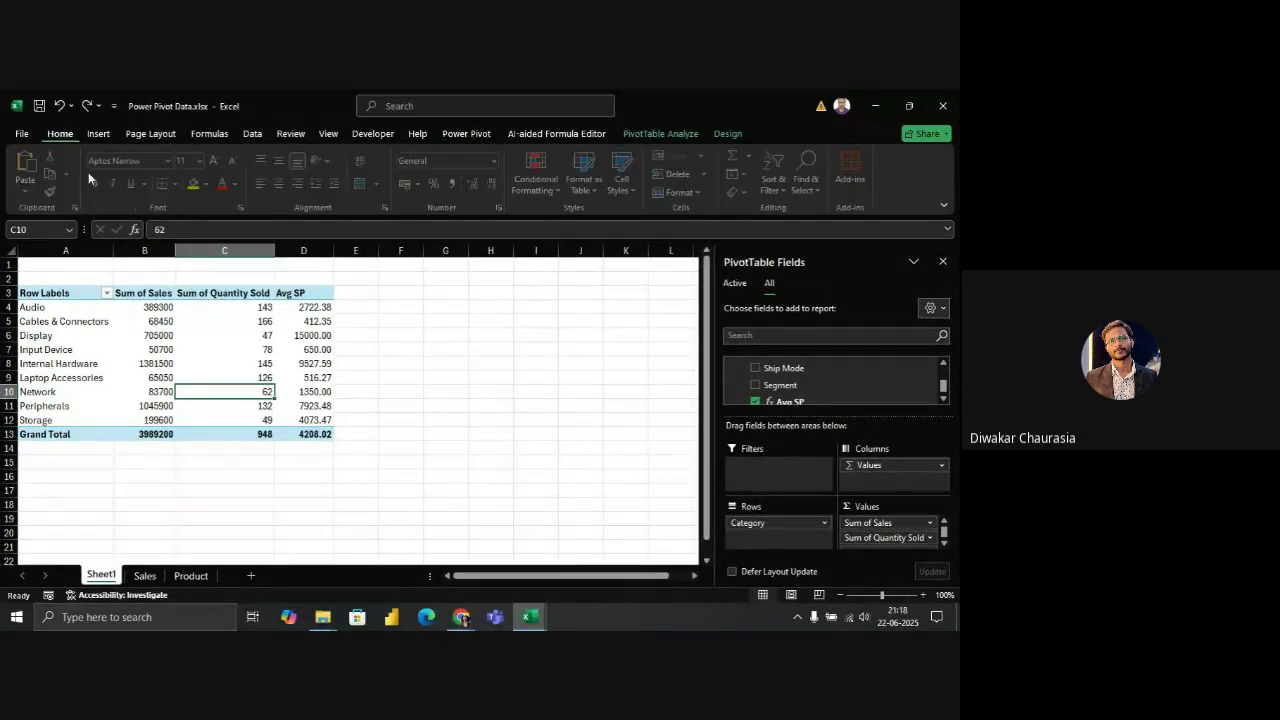
Insert a Clustered Column PivotChart based on the category PivotTable
{"action": "left_click", "coordinate": [55, 307]}
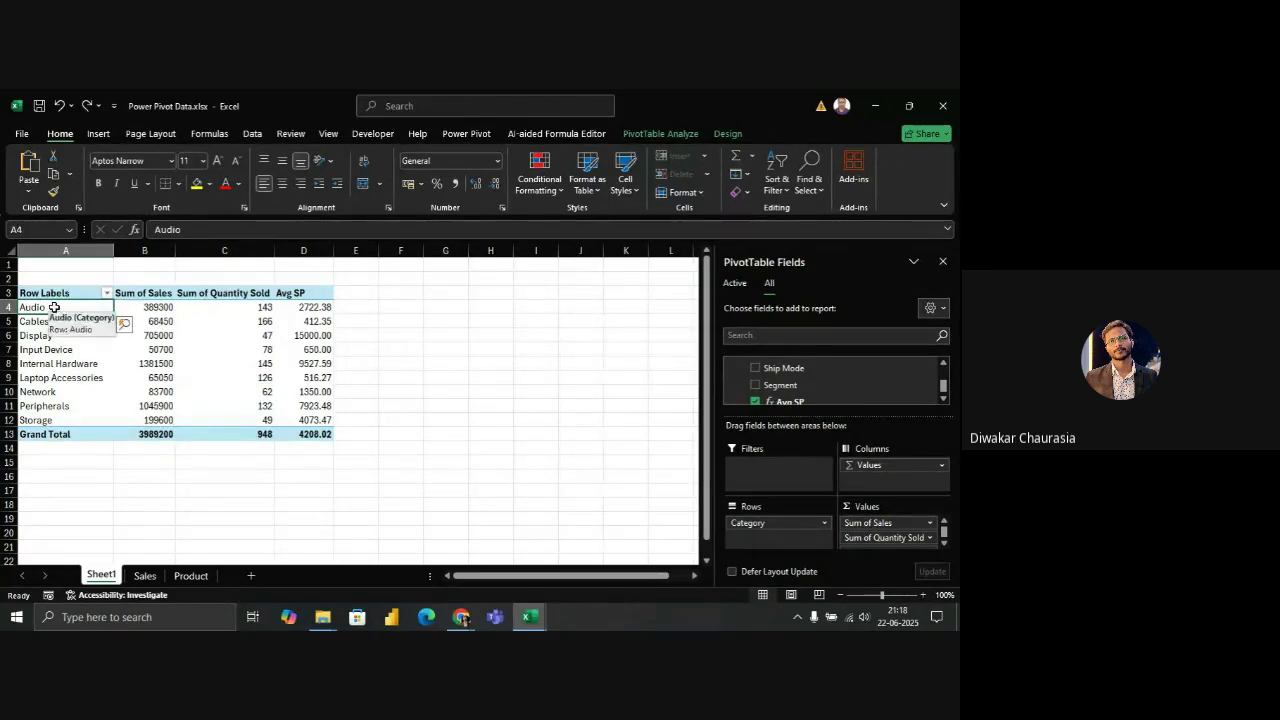
{"action": "key", "text": "ctrl+shift+End"}
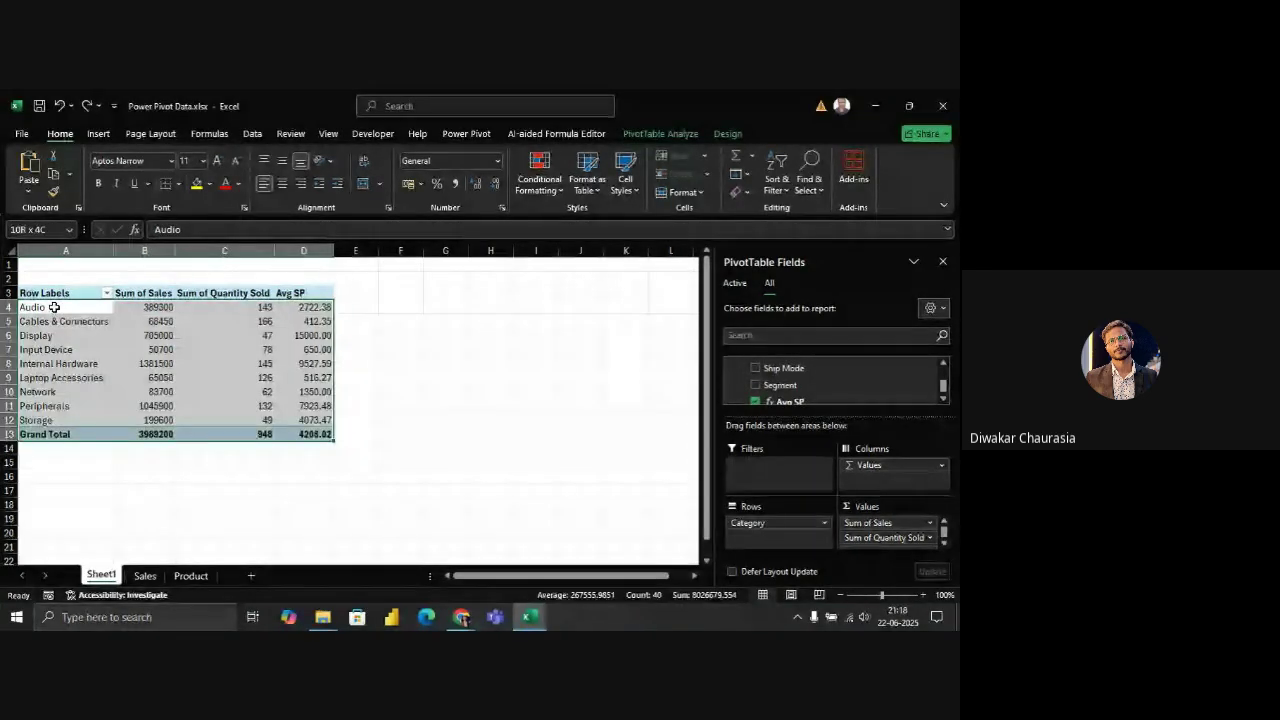
{"action": "left_click", "coordinate": [672, 135]}
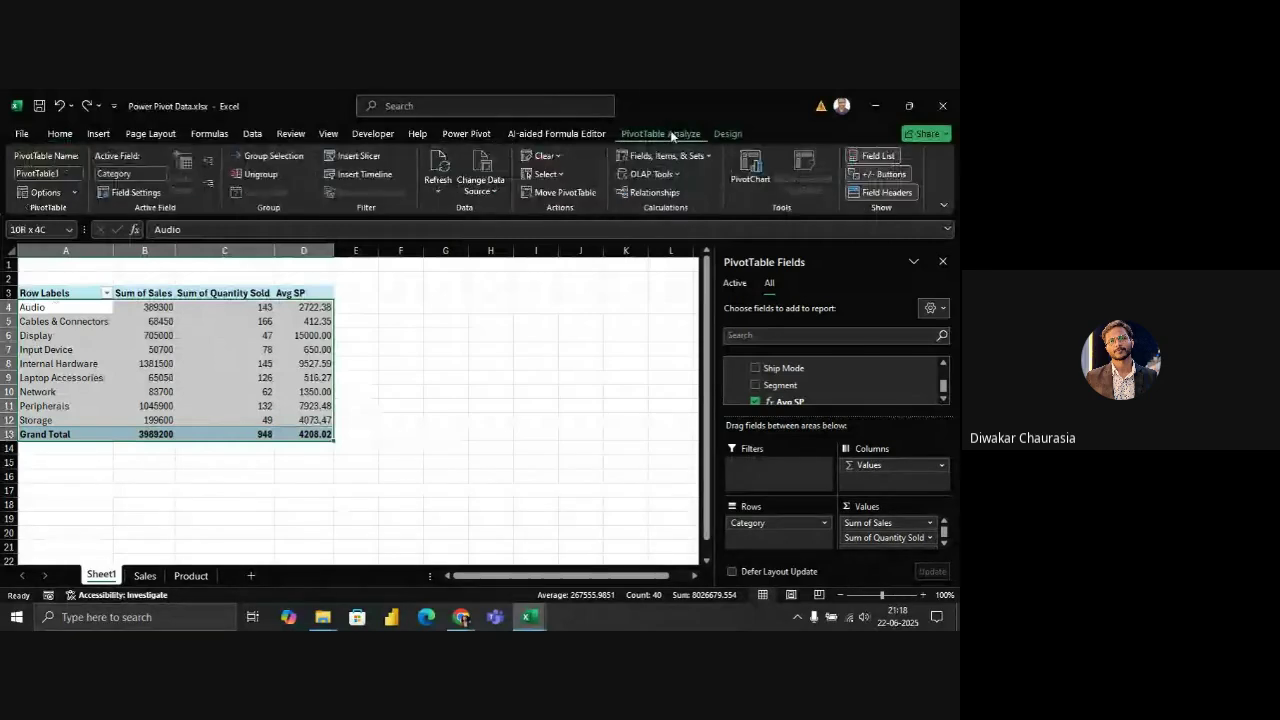
{"action": "left_click", "coordinate": [745, 170]}
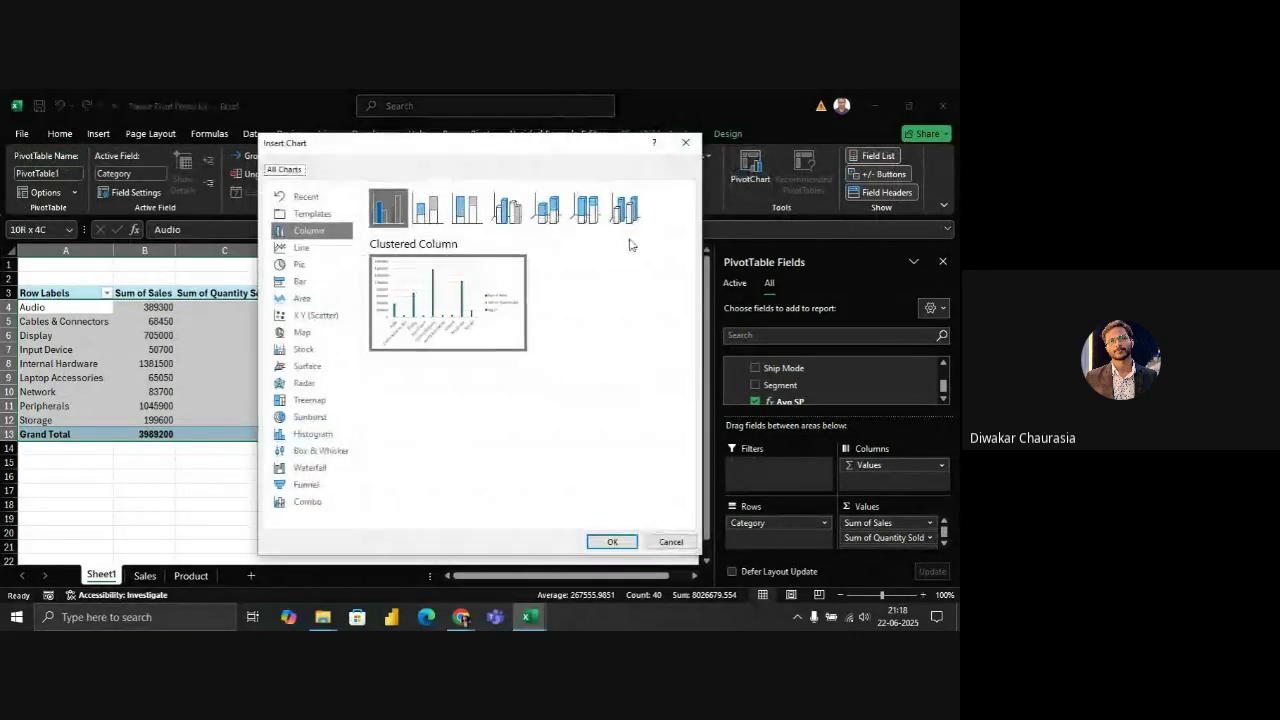
{"action": "mouse_move", "coordinate": [478, 303]}
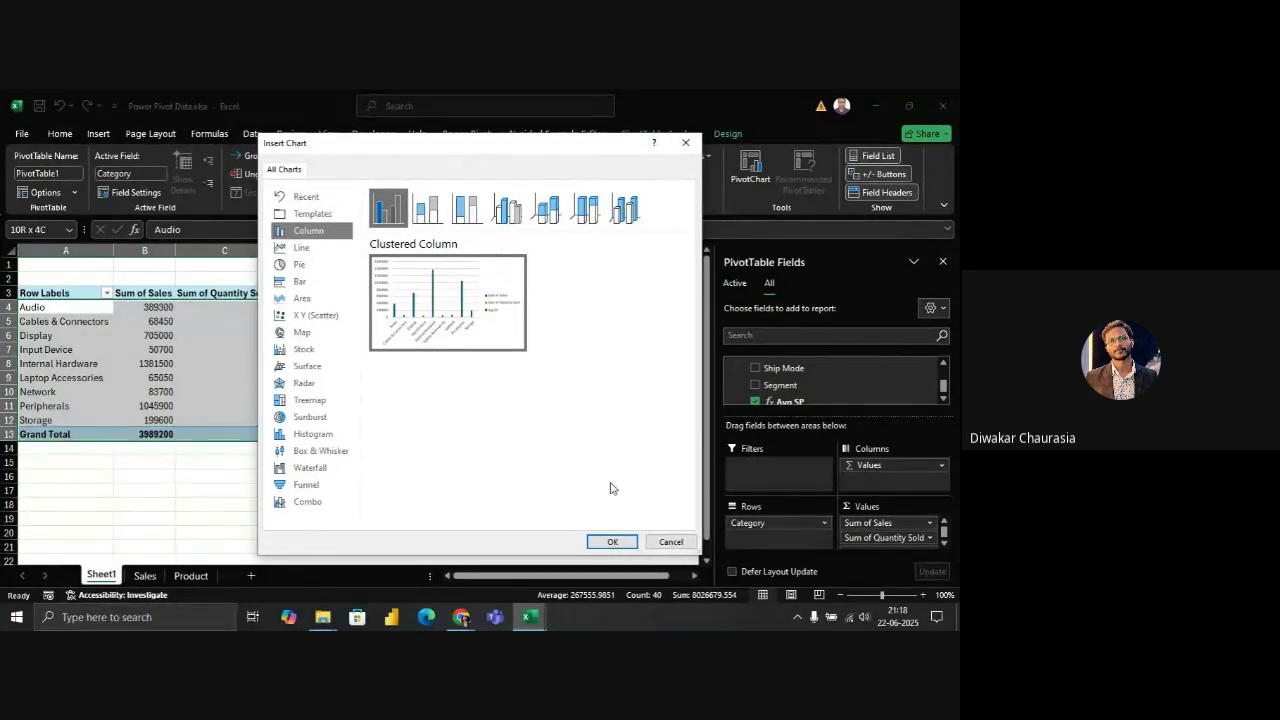
{"action": "left_click", "coordinate": [612, 541]}
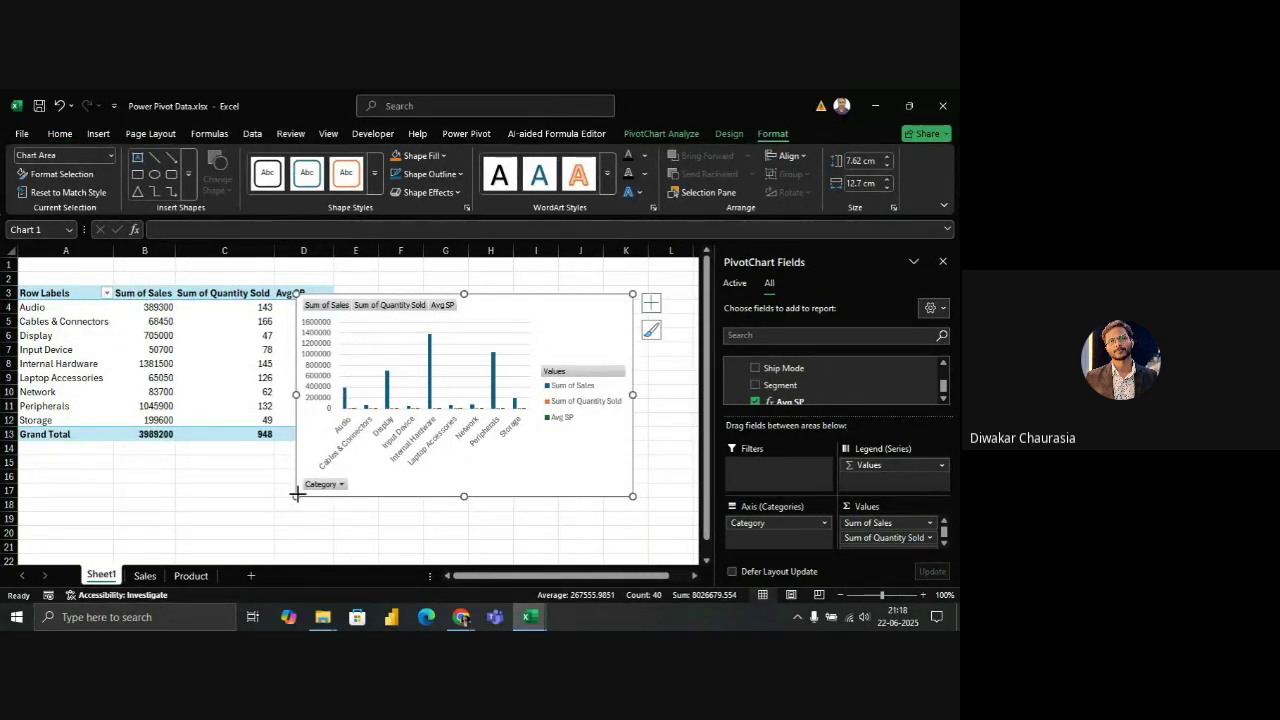
Resize the PivotChart to about 12.12 cm wide and 8.36 cm high so it sits clear of the PivotTable
{"action": "left_click_drag", "start_coordinate": [297, 494], "coordinate": [338, 497]}
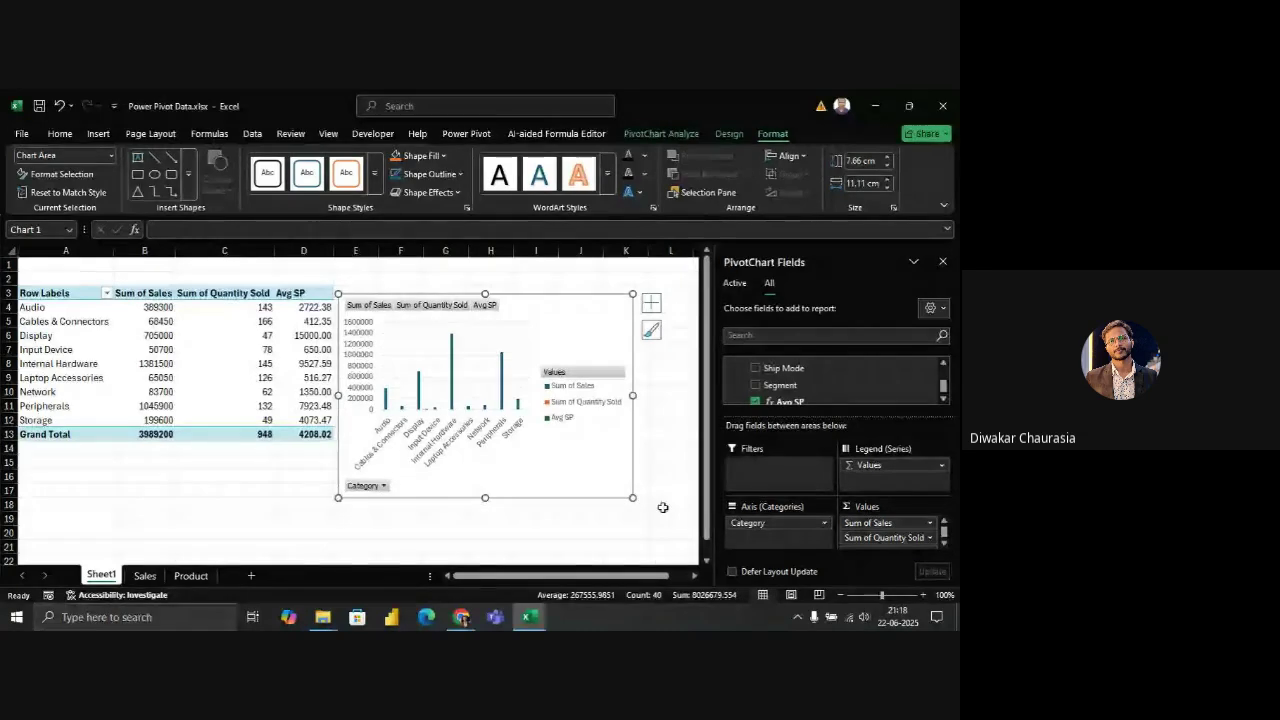
{"action": "left_click_drag", "start_coordinate": [632, 497], "coordinate": [672, 507]}
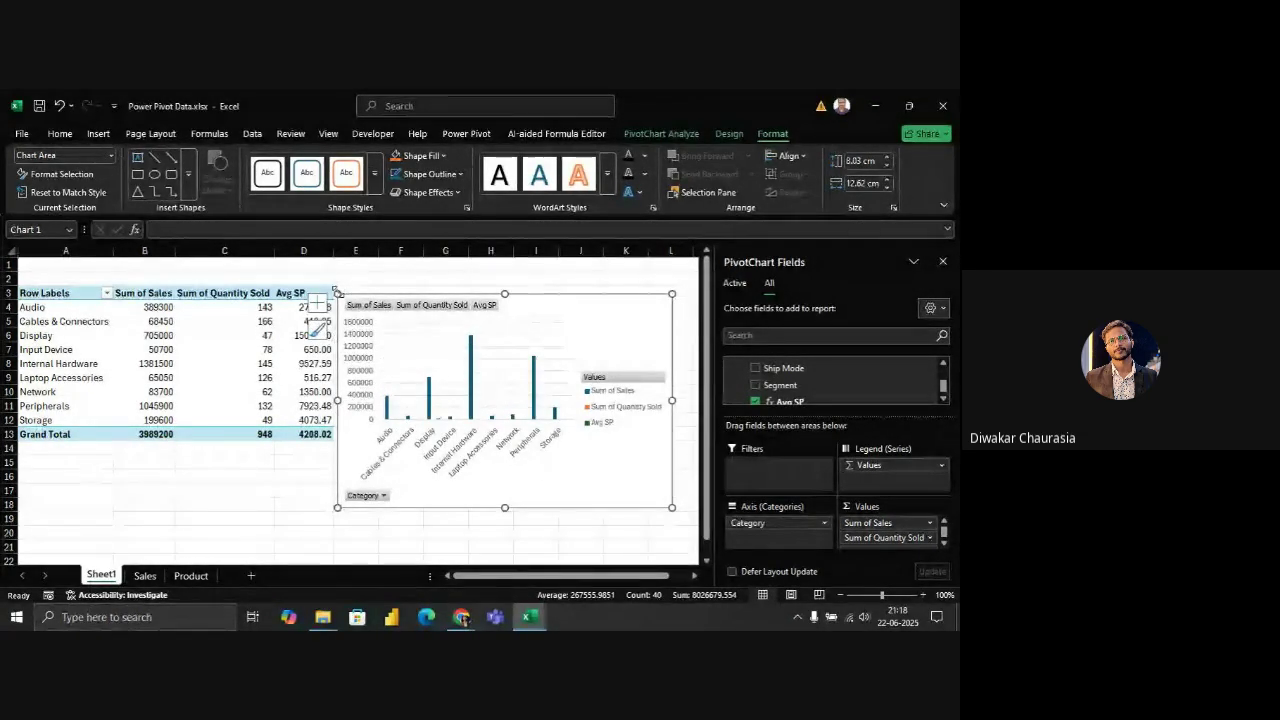
{"action": "left_click_drag", "start_coordinate": [338, 294], "coordinate": [351, 286]}
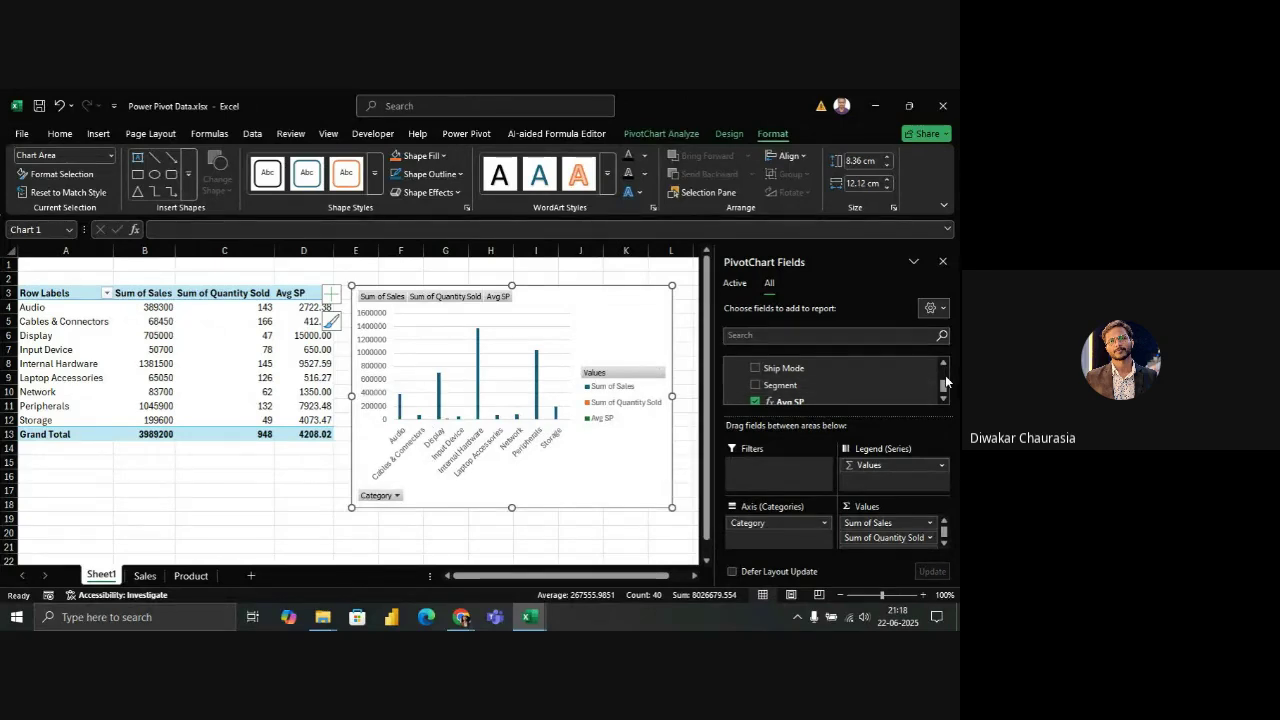
Add a slicer for the State field of the Sales table and place it directly beside the PivotChart
{"action": "scroll", "coordinate": [946, 381], "scroll_direction": "up", "scroll_amount": 3}
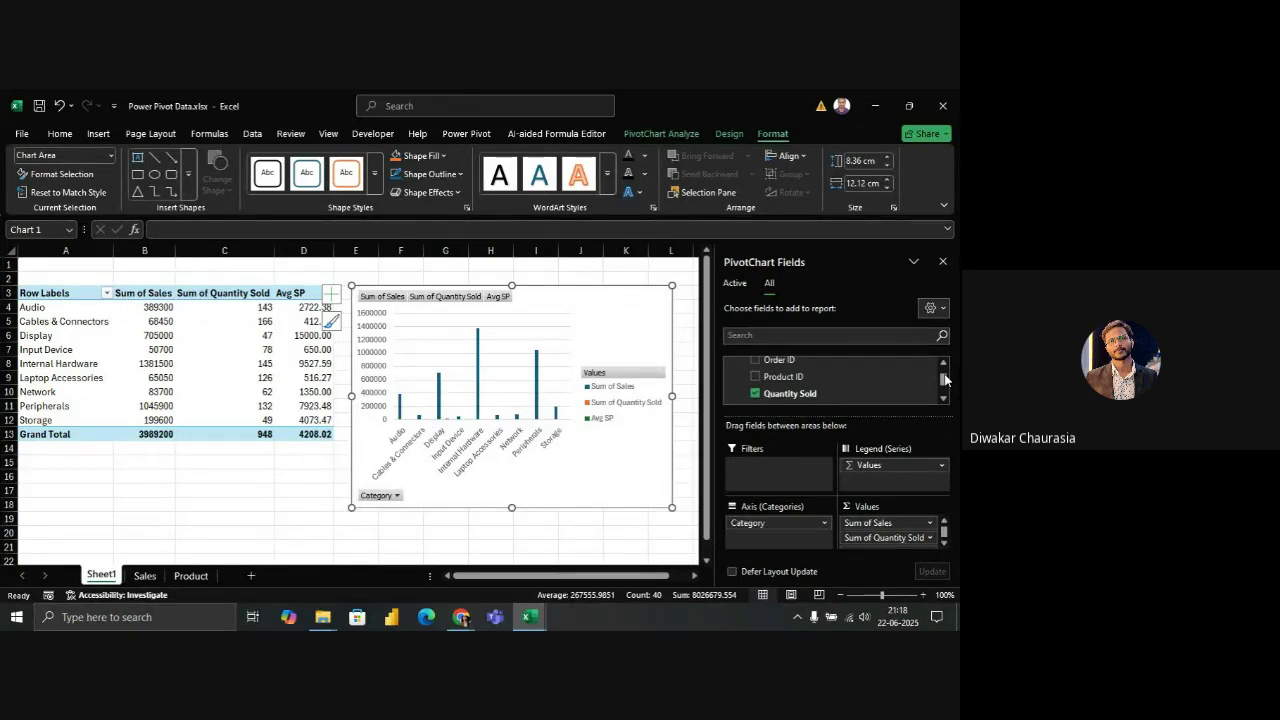
{"action": "scroll", "coordinate": [946, 379], "scroll_direction": "up", "scroll_amount": 2}
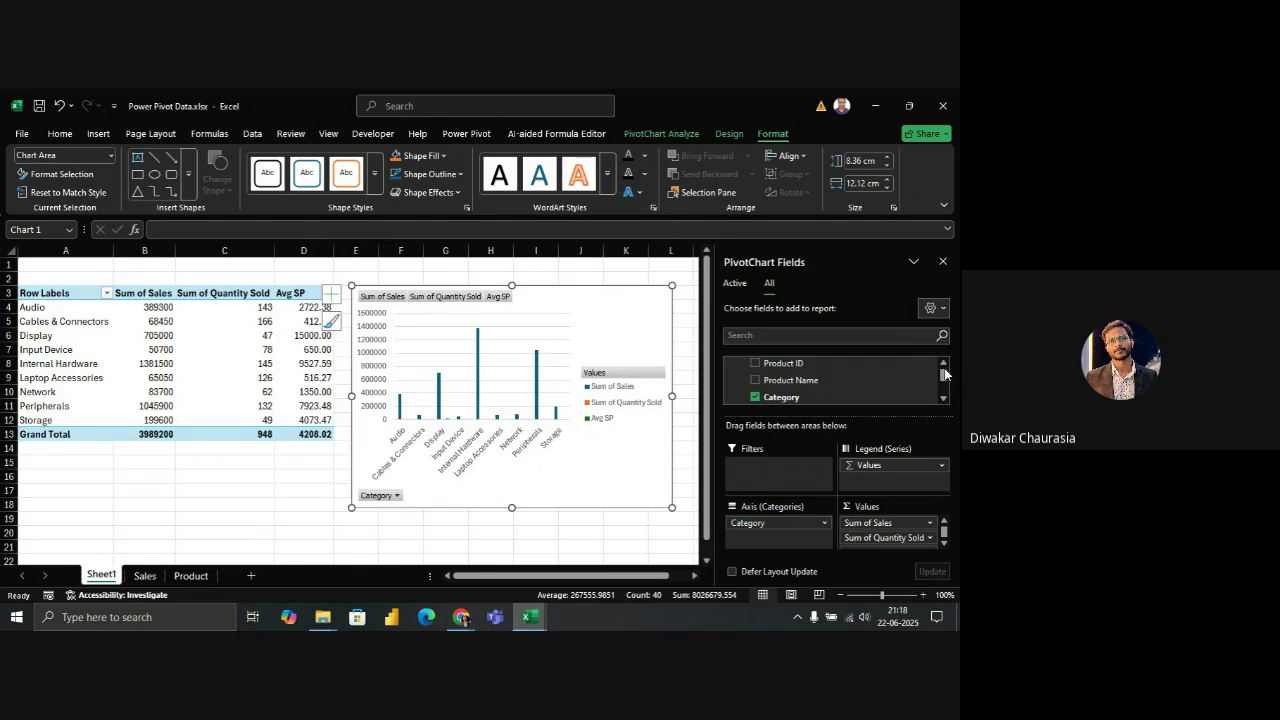
{"action": "scroll", "coordinate": [946, 375], "scroll_direction": "up", "scroll_amount": 1}
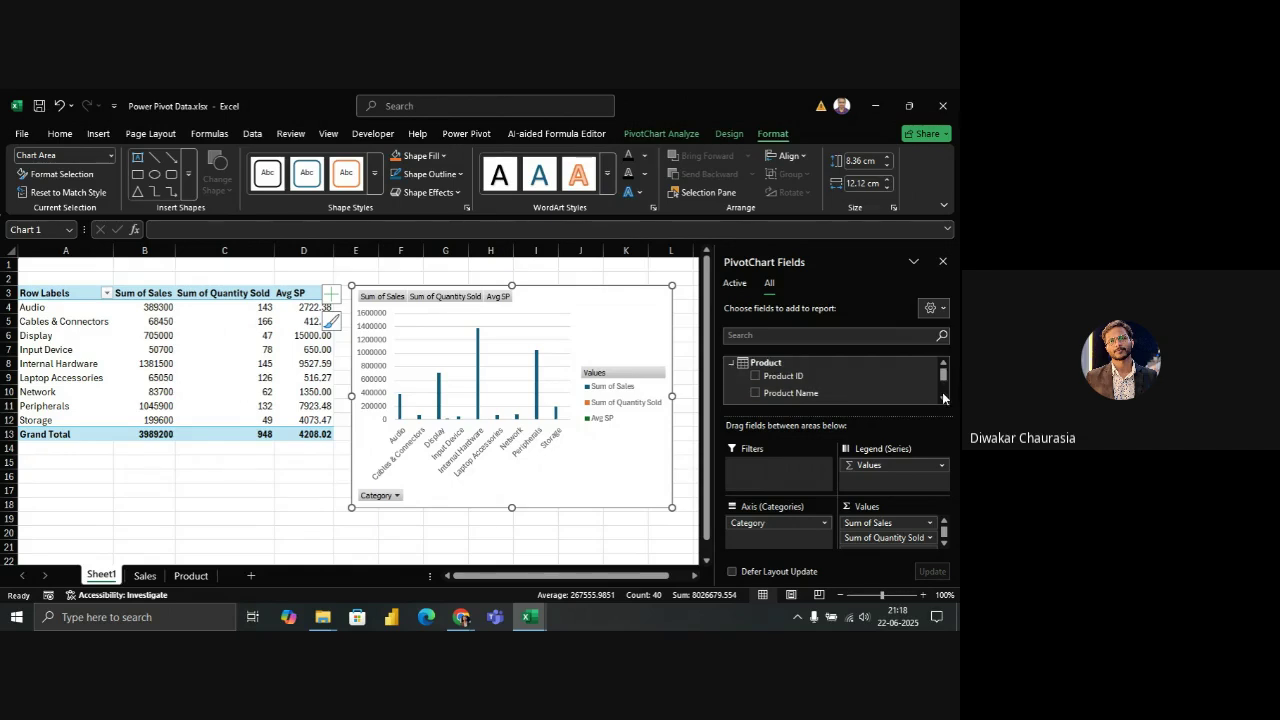
{"action": "left_click", "coordinate": [943, 400]}
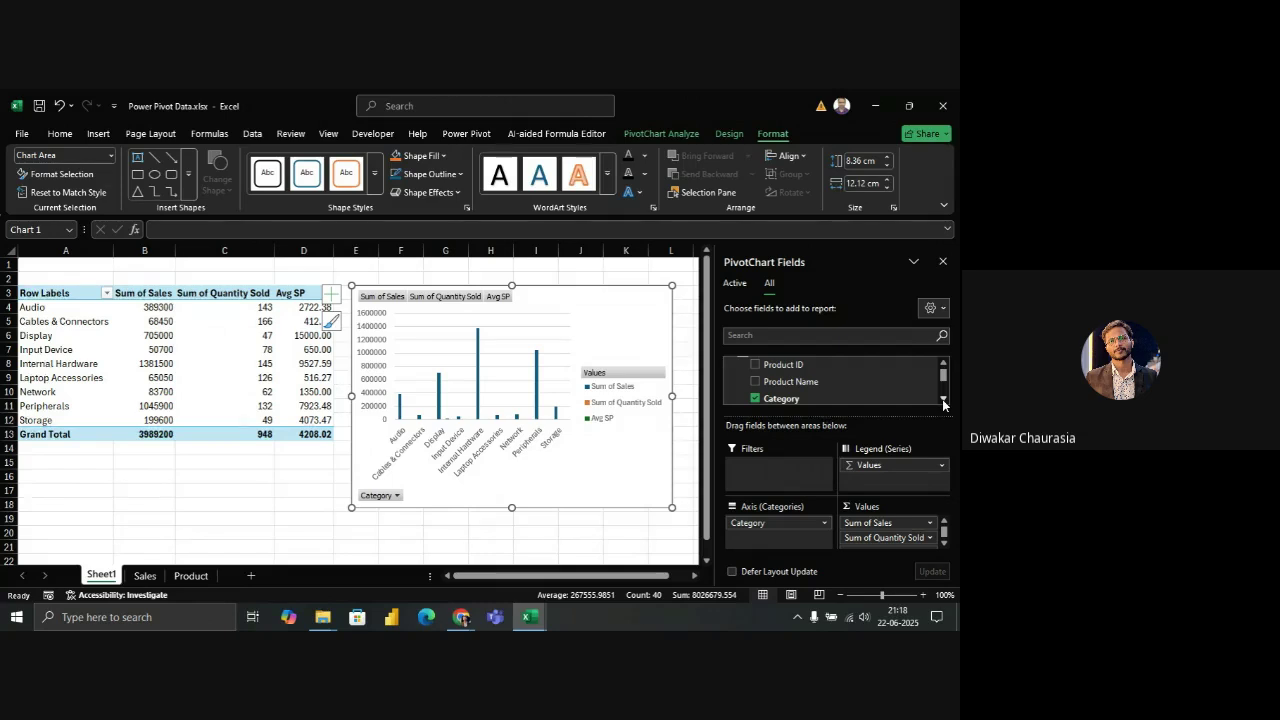
{"action": "left_click", "coordinate": [943, 400]}
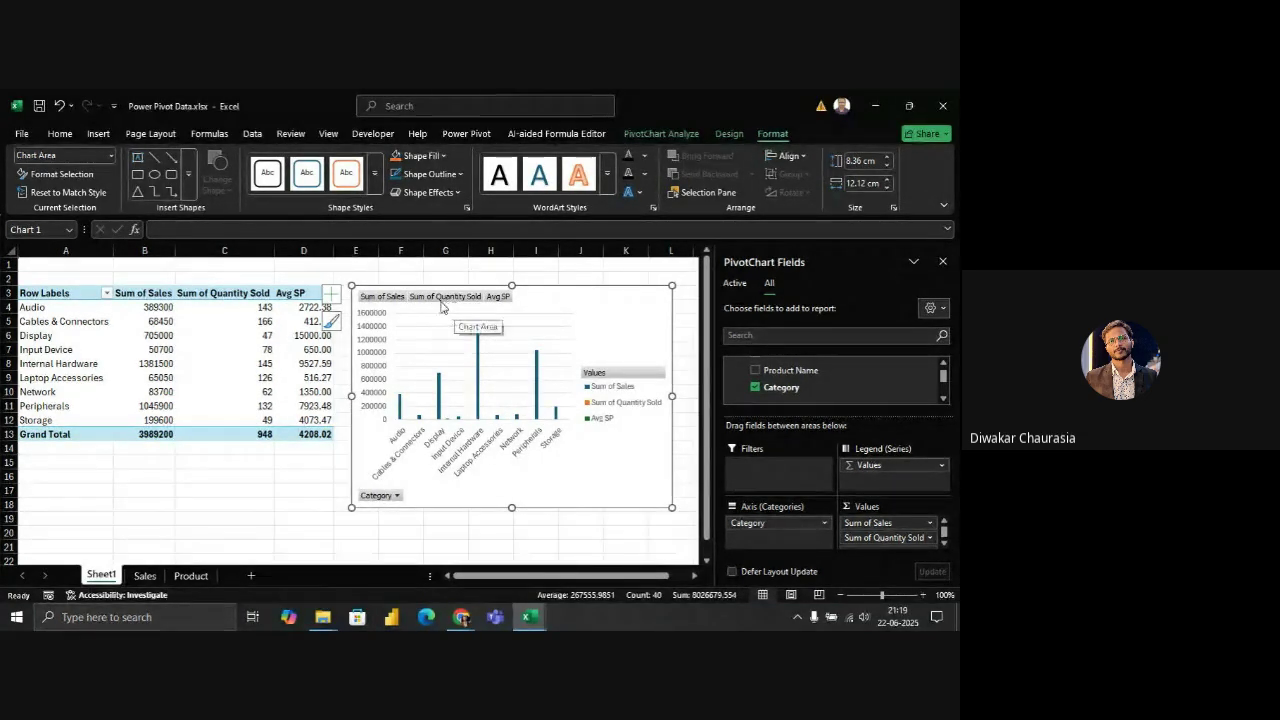
{"action": "left_click", "coordinate": [382, 296]}
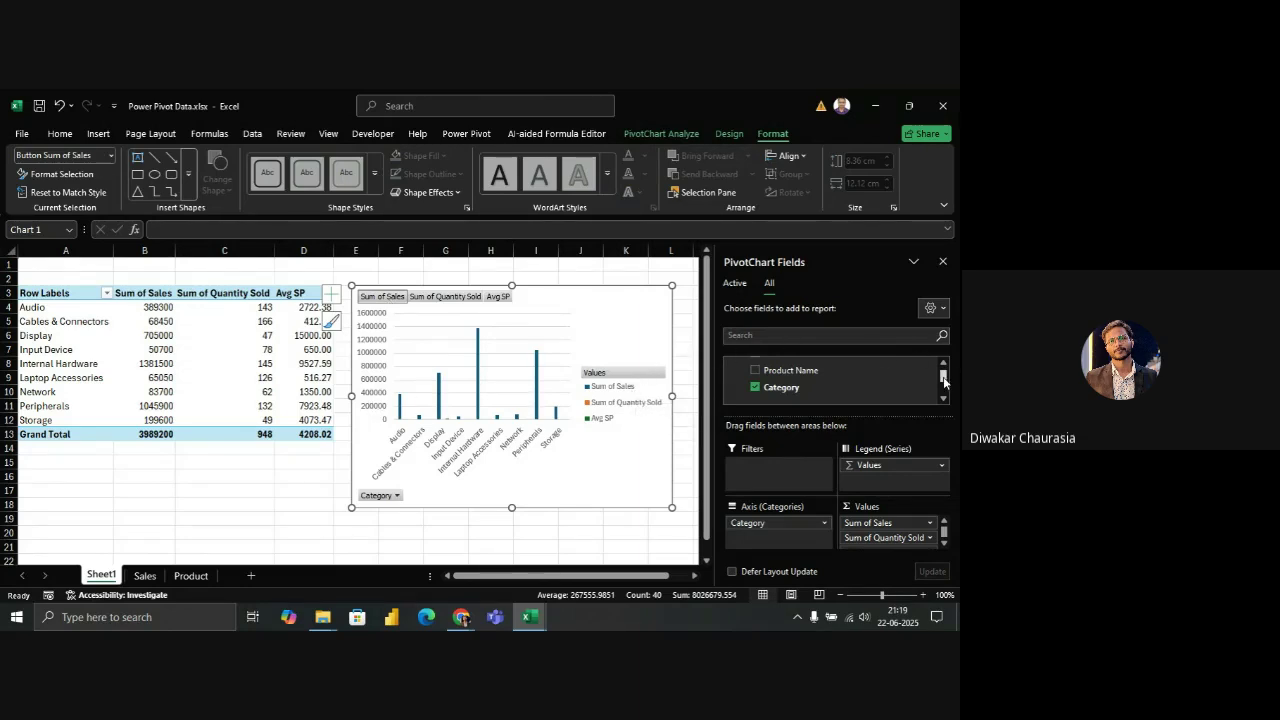
{"action": "left_click_drag", "start_coordinate": [943, 377], "coordinate": [944, 389]}
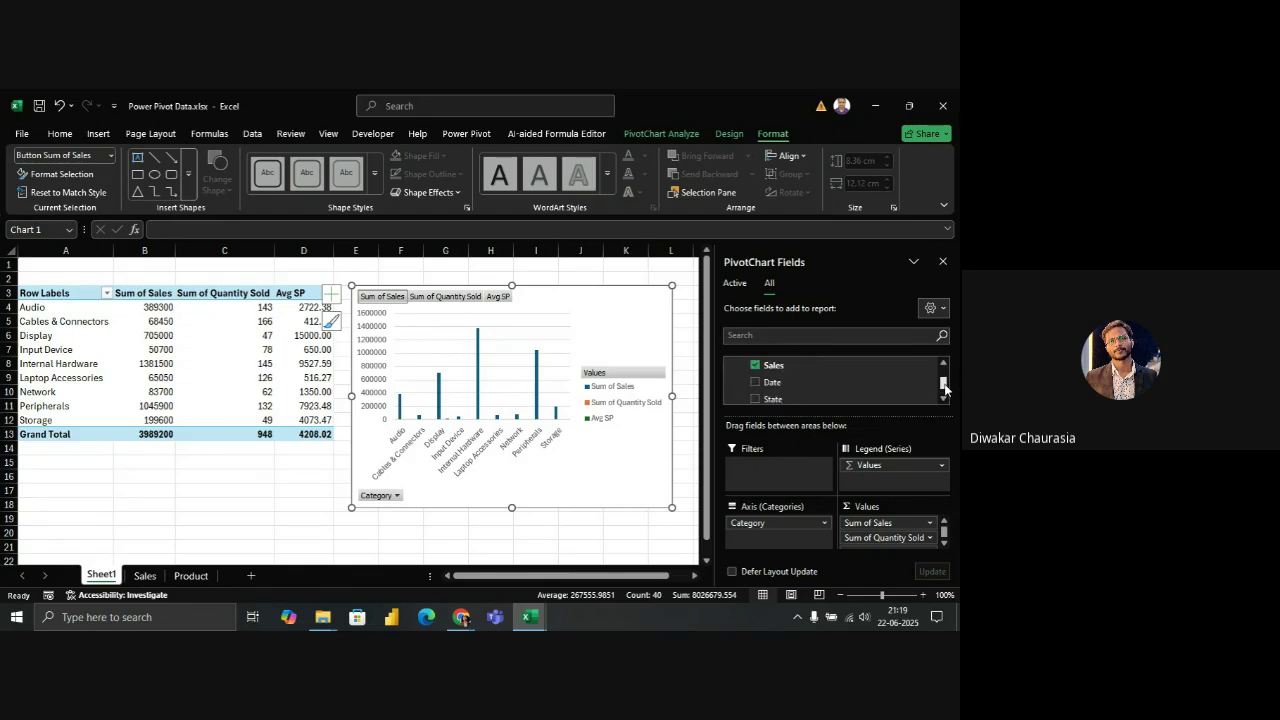
{"action": "right_click", "coordinate": [789, 400]}
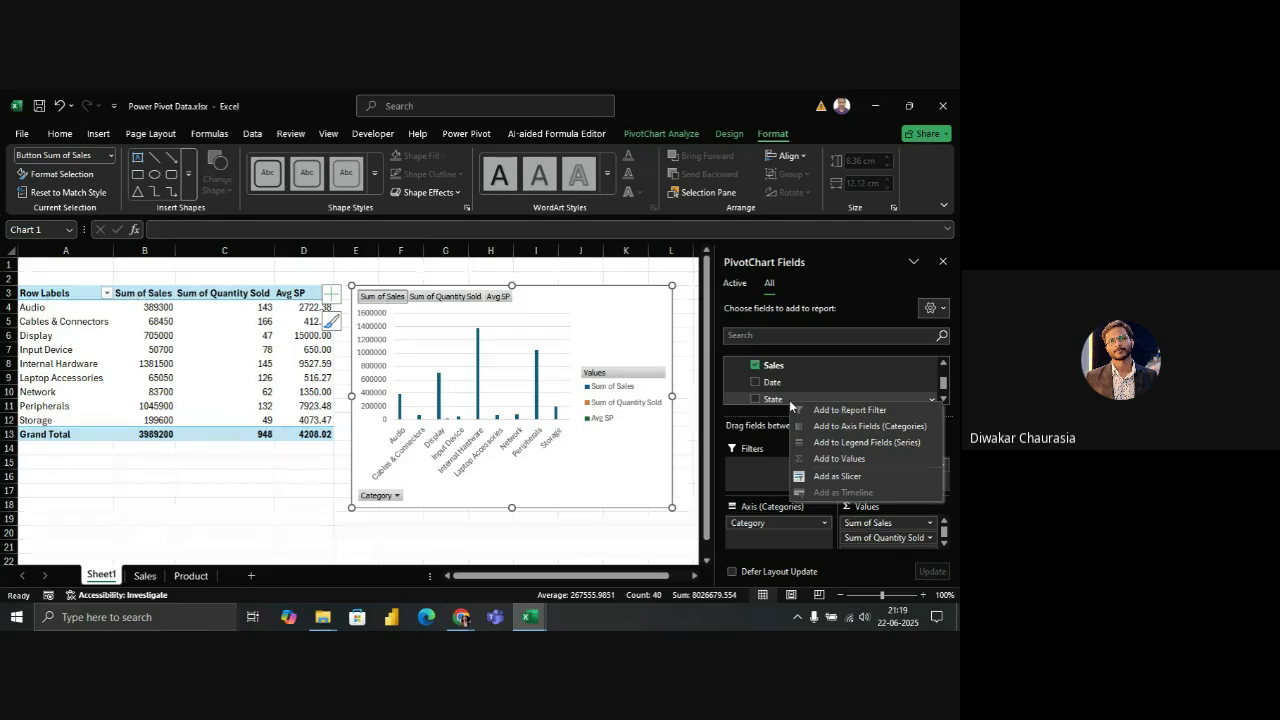
{"action": "left_click", "coordinate": [836, 476]}
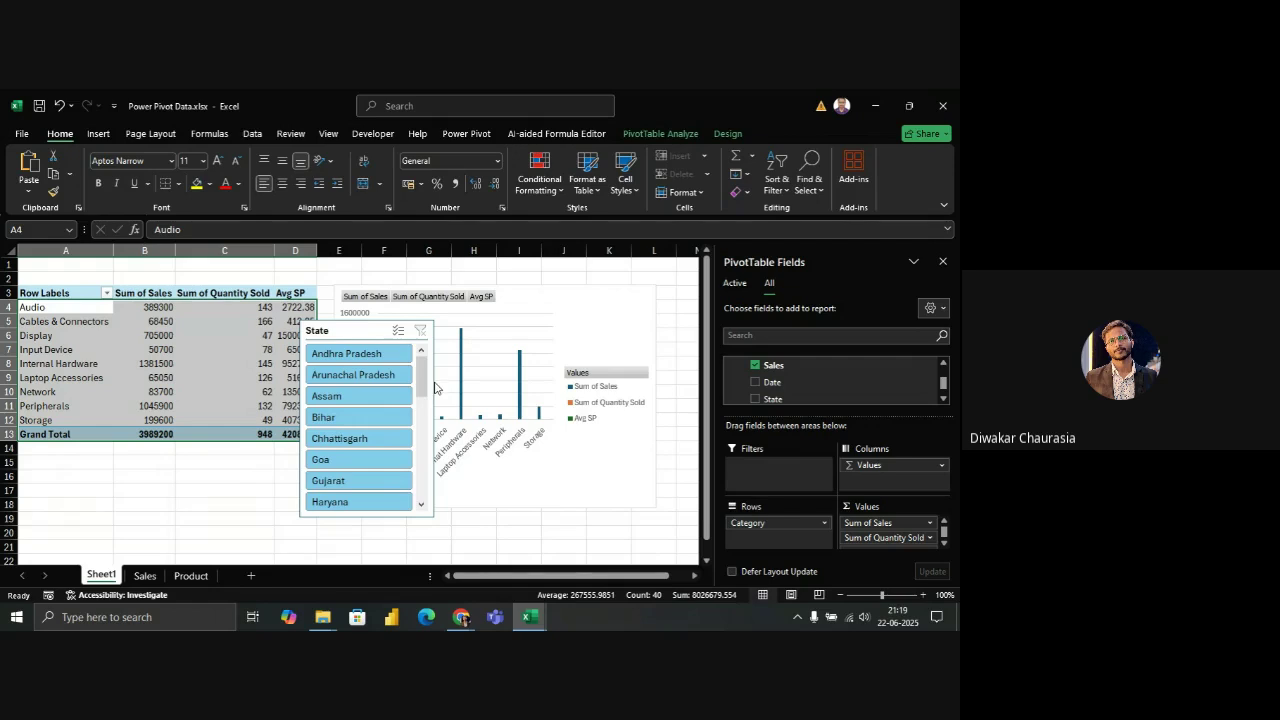
{"action": "left_click_drag", "start_coordinate": [430, 330], "coordinate": [317, 295]}
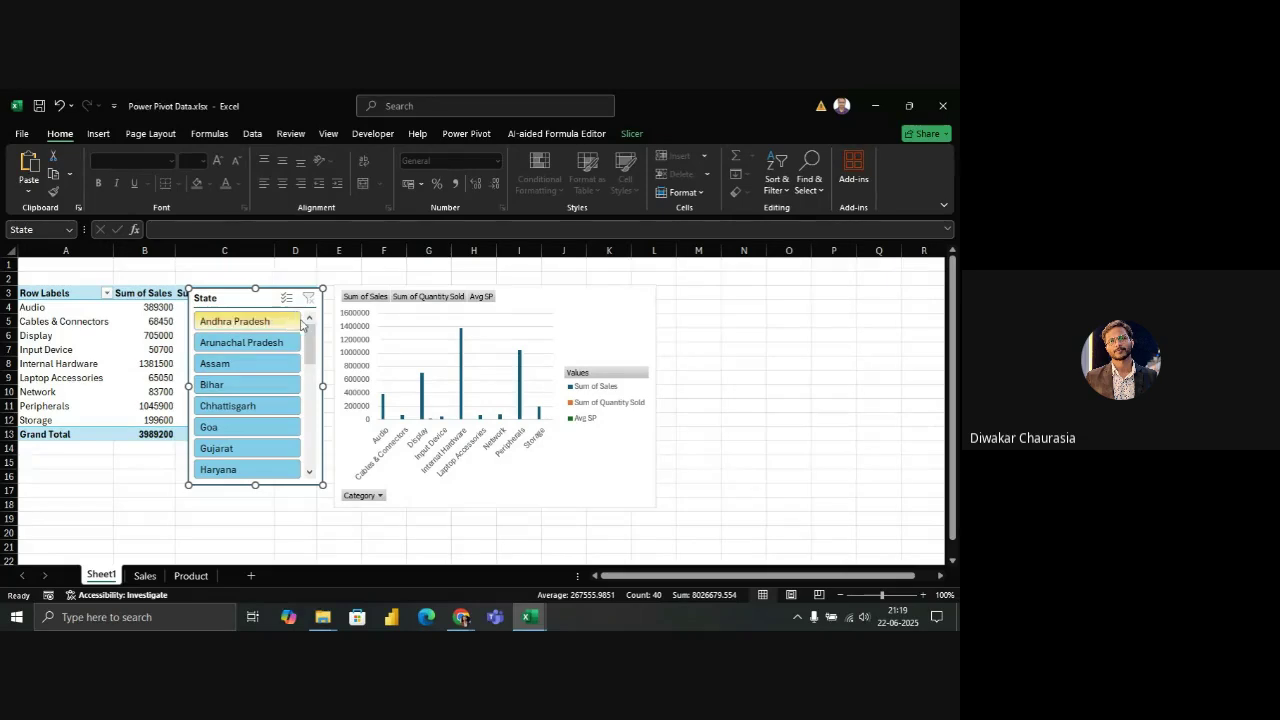
Filter the PivotTable and chart to Arunachal Pradesh with the State slicer, and make the slicer slightly narrower and taller
{"action": "left_click", "coordinate": [260, 344]}
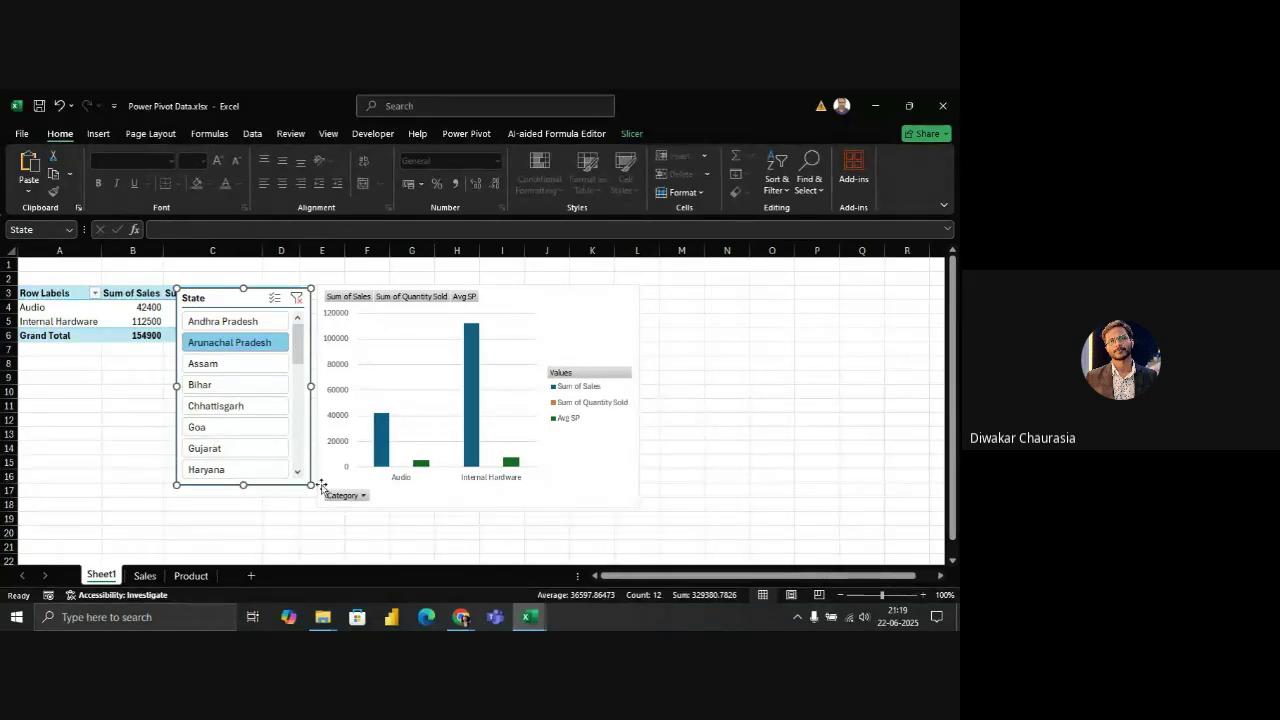
{"action": "left_click_drag", "start_coordinate": [320, 487], "coordinate": [309, 503]}
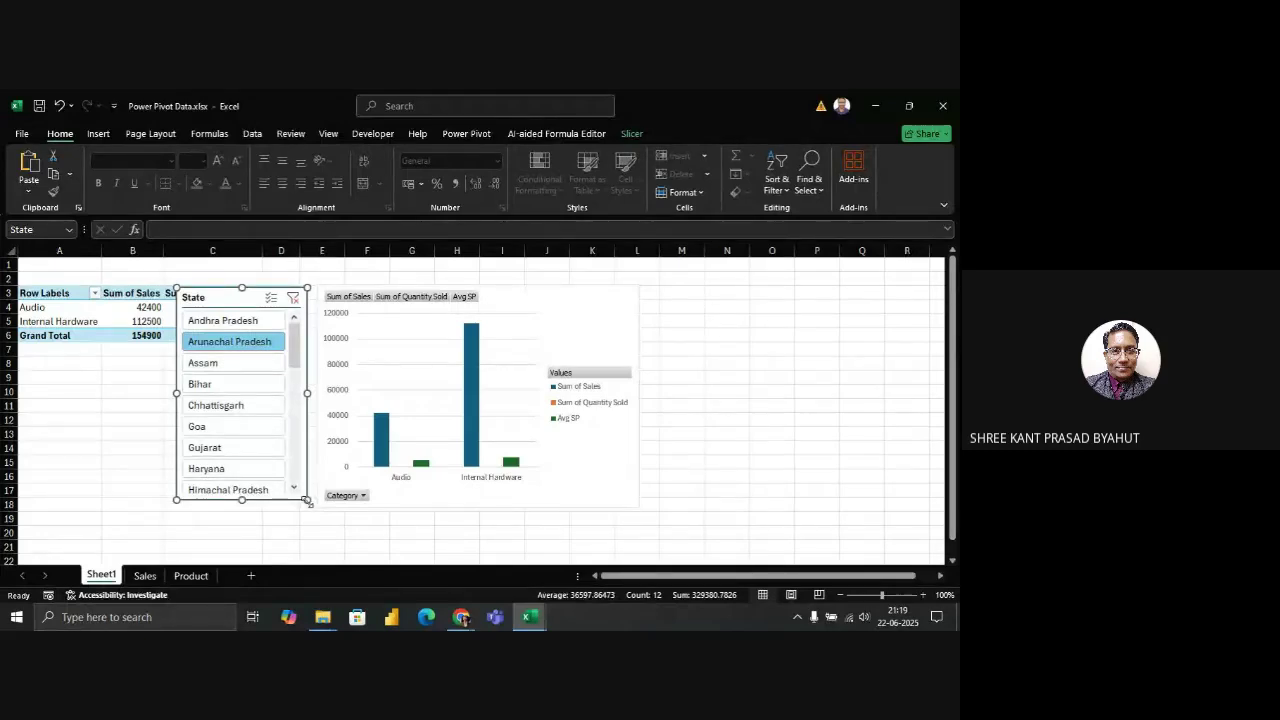
Review the State field's options, the slicer's list of states and the source data on the Sales sheet, and return to Sheet1
{"action": "left_click", "coordinate": [105, 331]}
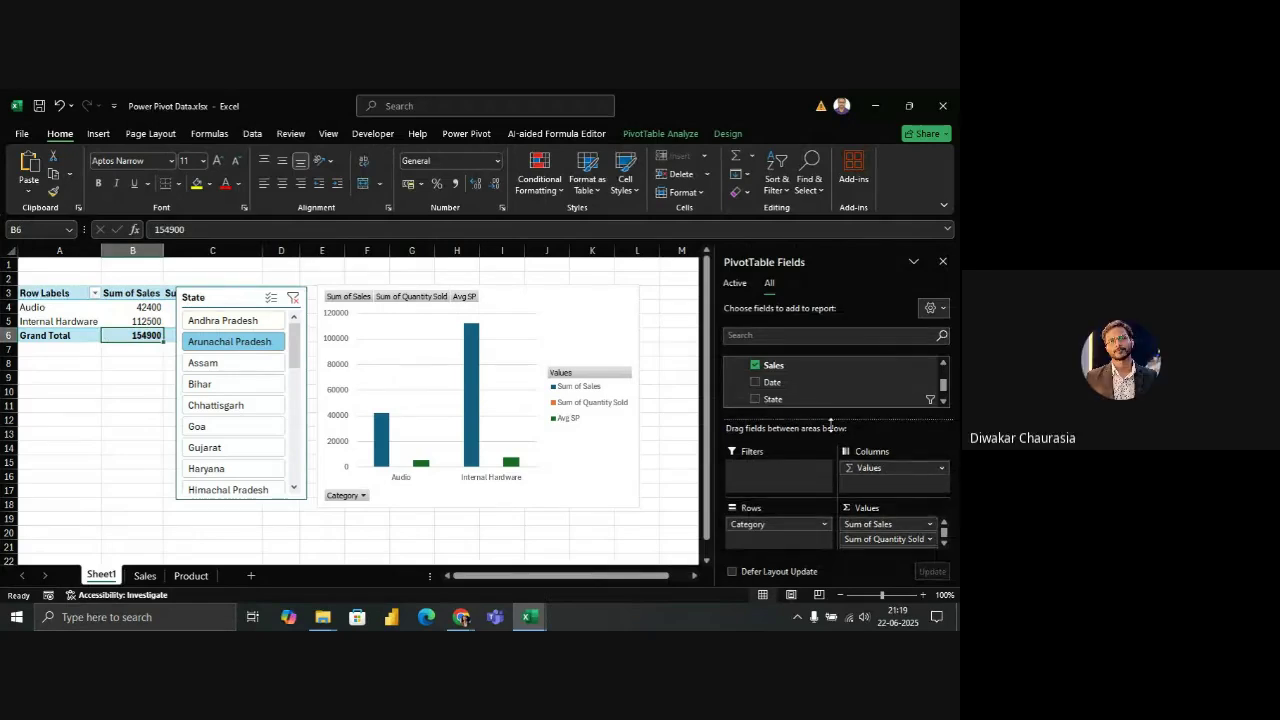
{"action": "left_click_drag", "start_coordinate": [831, 418], "coordinate": [831, 431]}
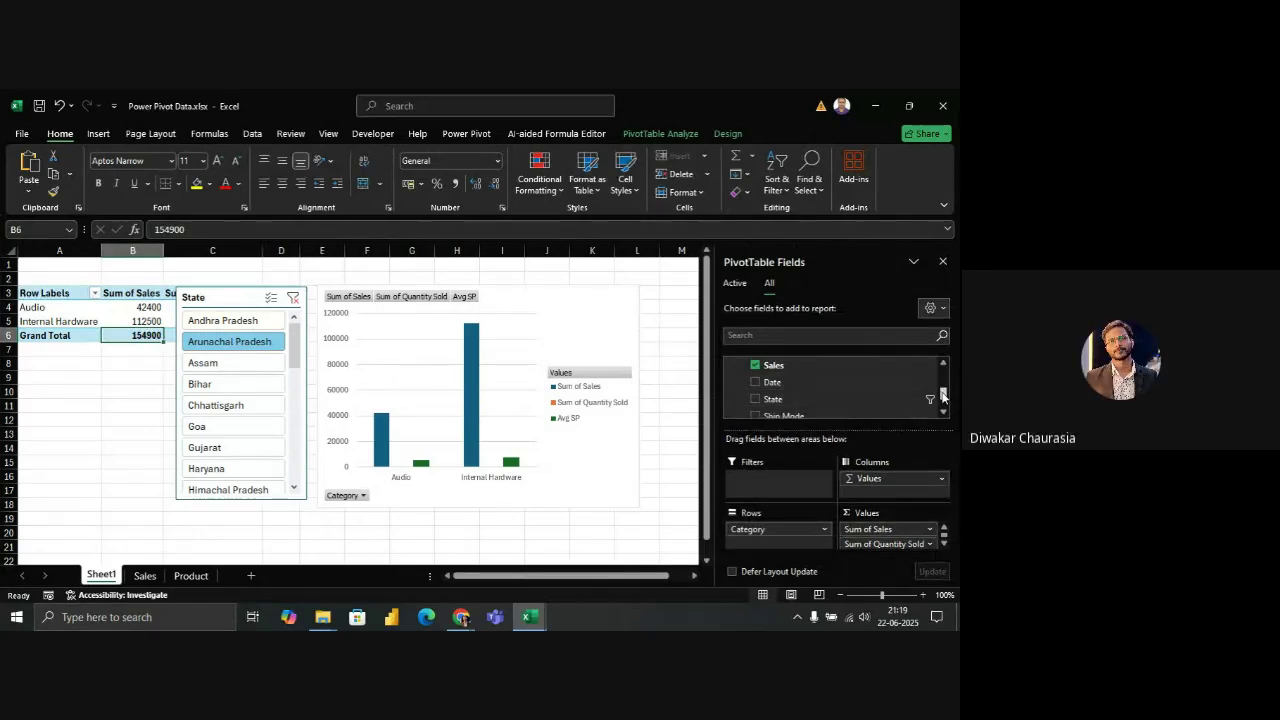
{"action": "right_click", "coordinate": [806, 402]}
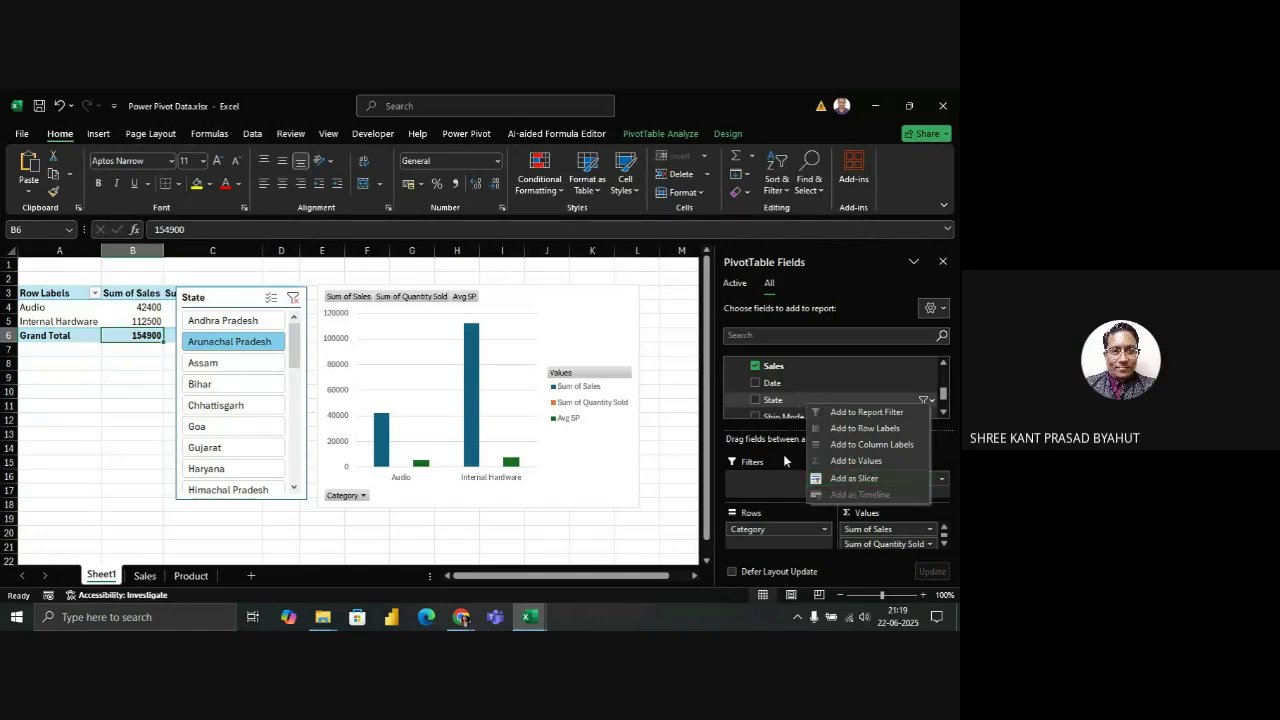
{"action": "left_click", "coordinate": [294, 394]}
{"action": "left_click_drag", "start_coordinate": [294, 394], "coordinate": [290, 344]}
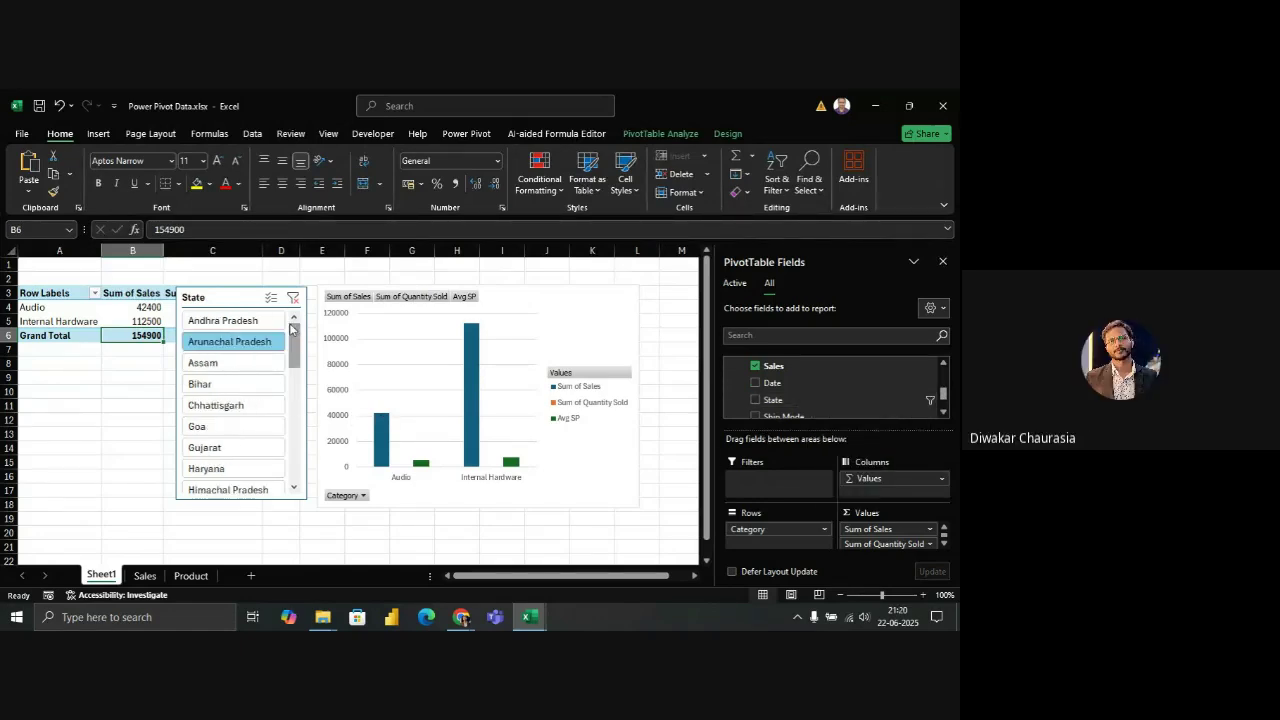
{"action": "left_click", "coordinate": [143, 576]}
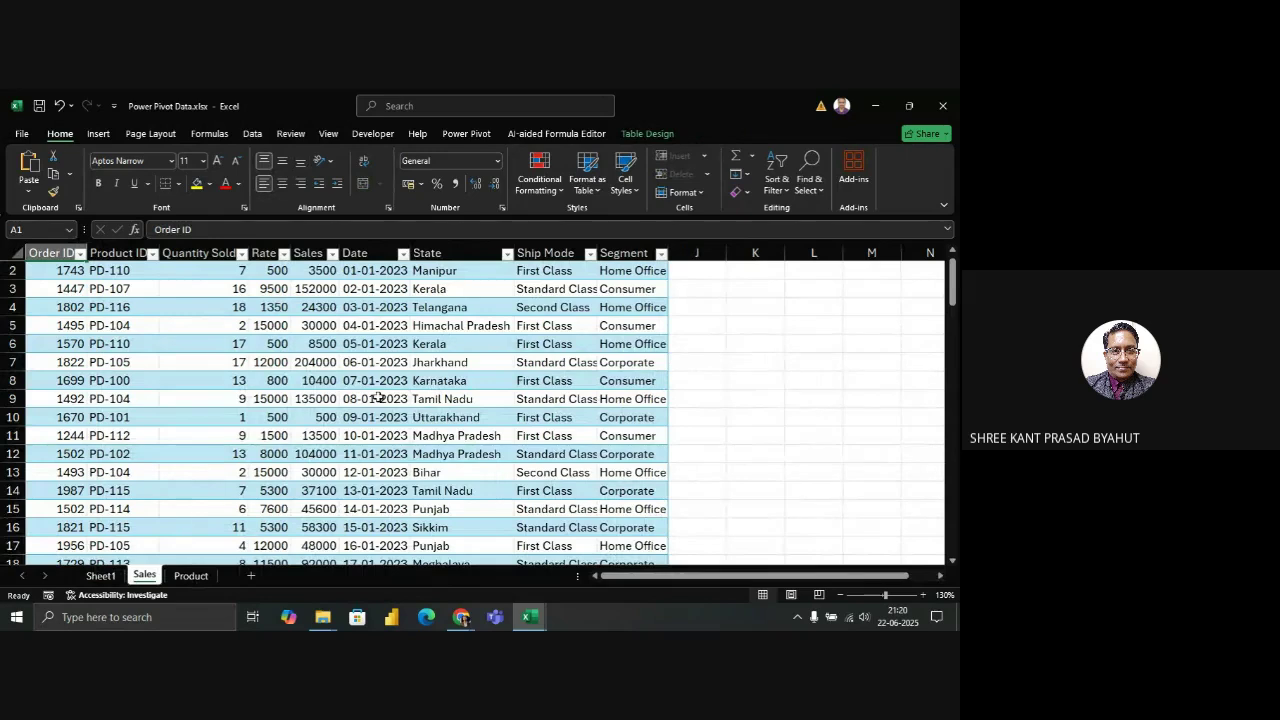
{"action": "left_click", "coordinate": [100, 577]}
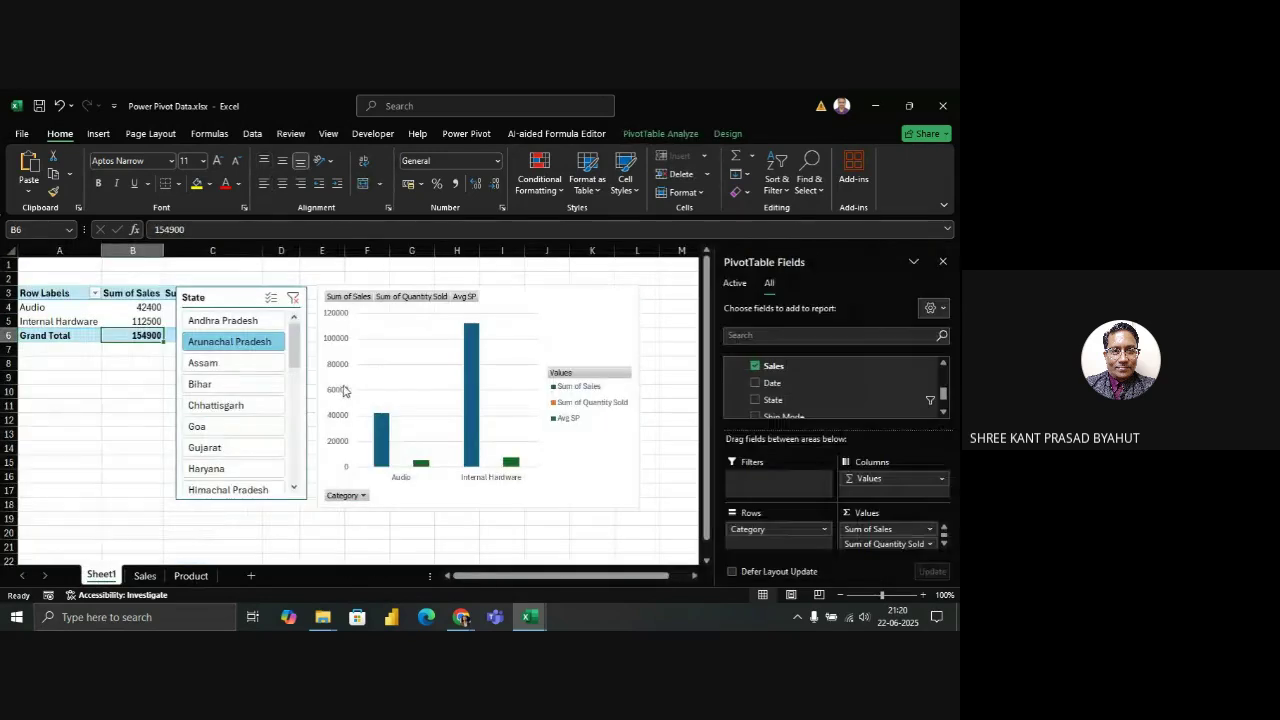
Filter the PivotTable and chart to Chhattisgarh with the State slicer
{"action": "left_click", "coordinate": [250, 369]}
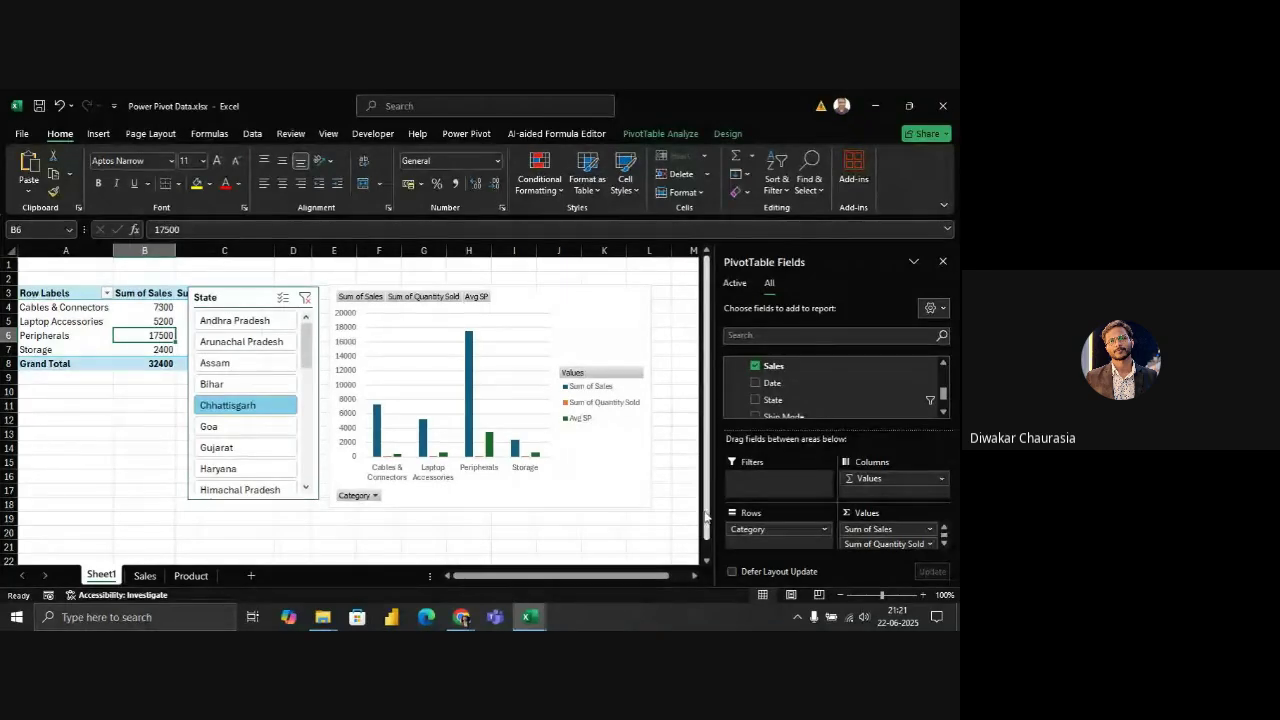
{"action": "left_click_drag", "start_coordinate": [706, 517], "coordinate": [708, 513]}
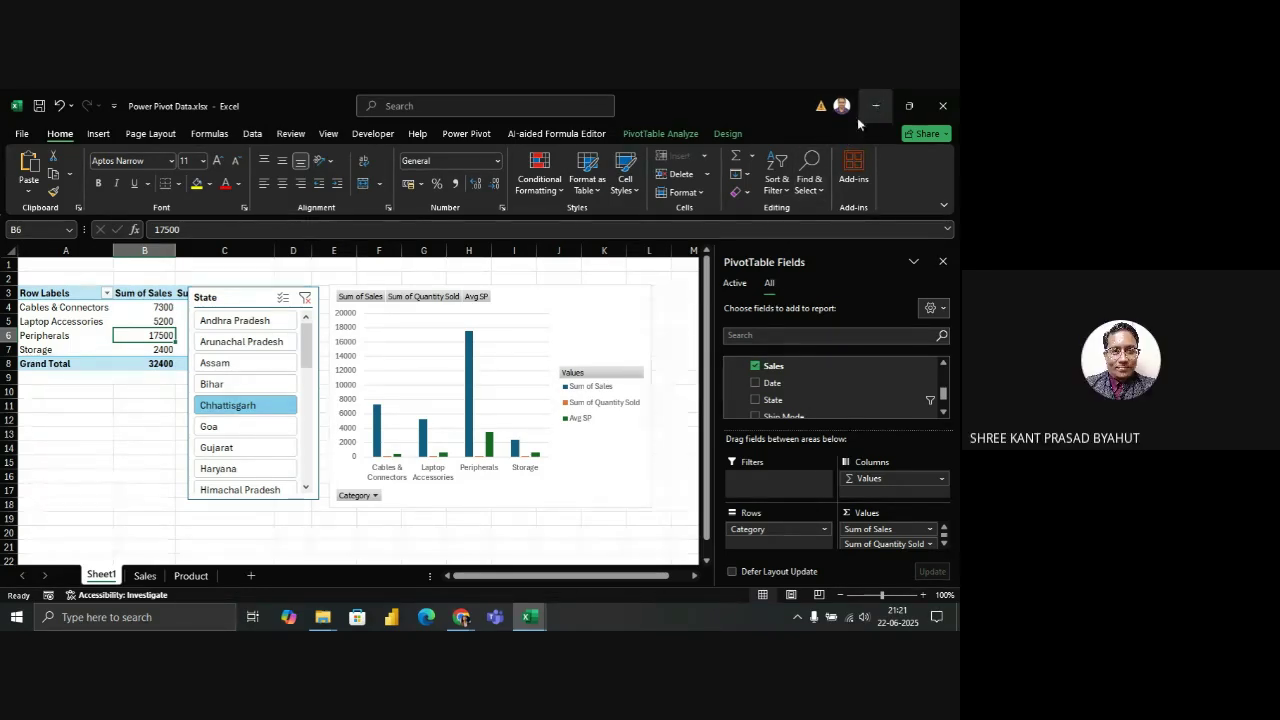
Switch to the Google Meet call in Chrome, mute the microphone and stop presenting the screen
{"action": "mouse_move", "coordinate": [463, 614]}
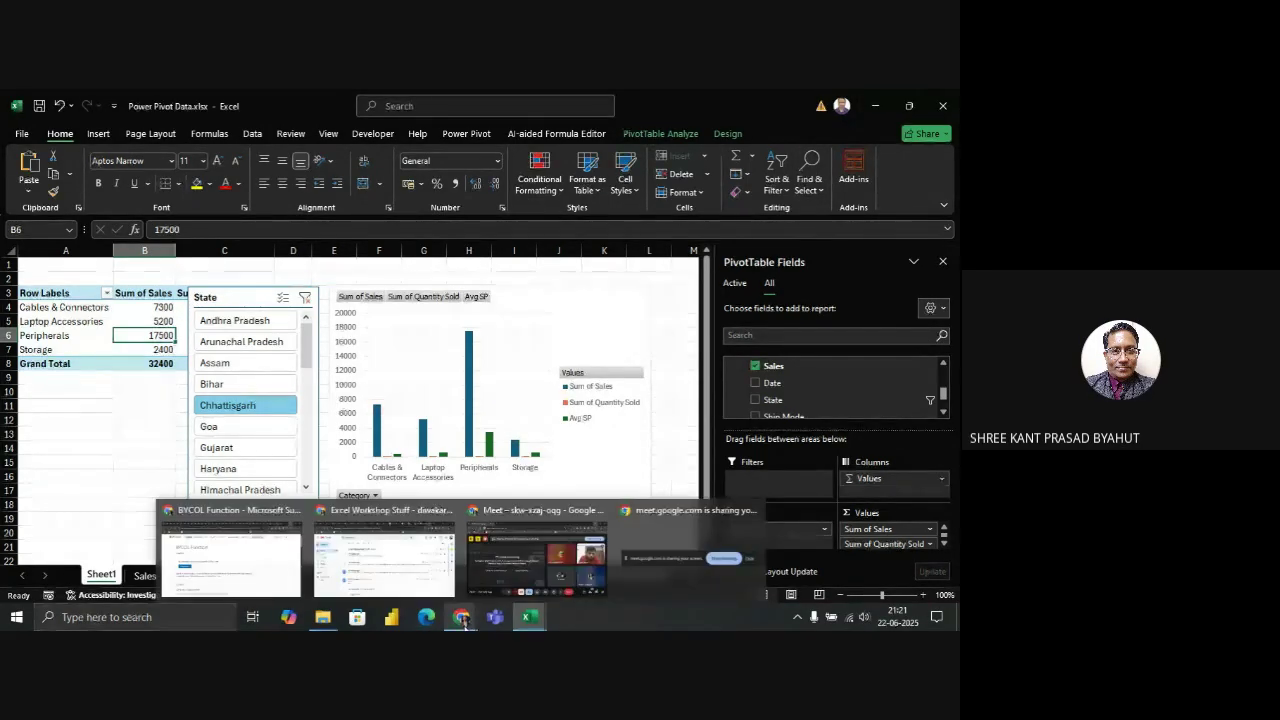
{"action": "left_click", "coordinate": [527, 566]}
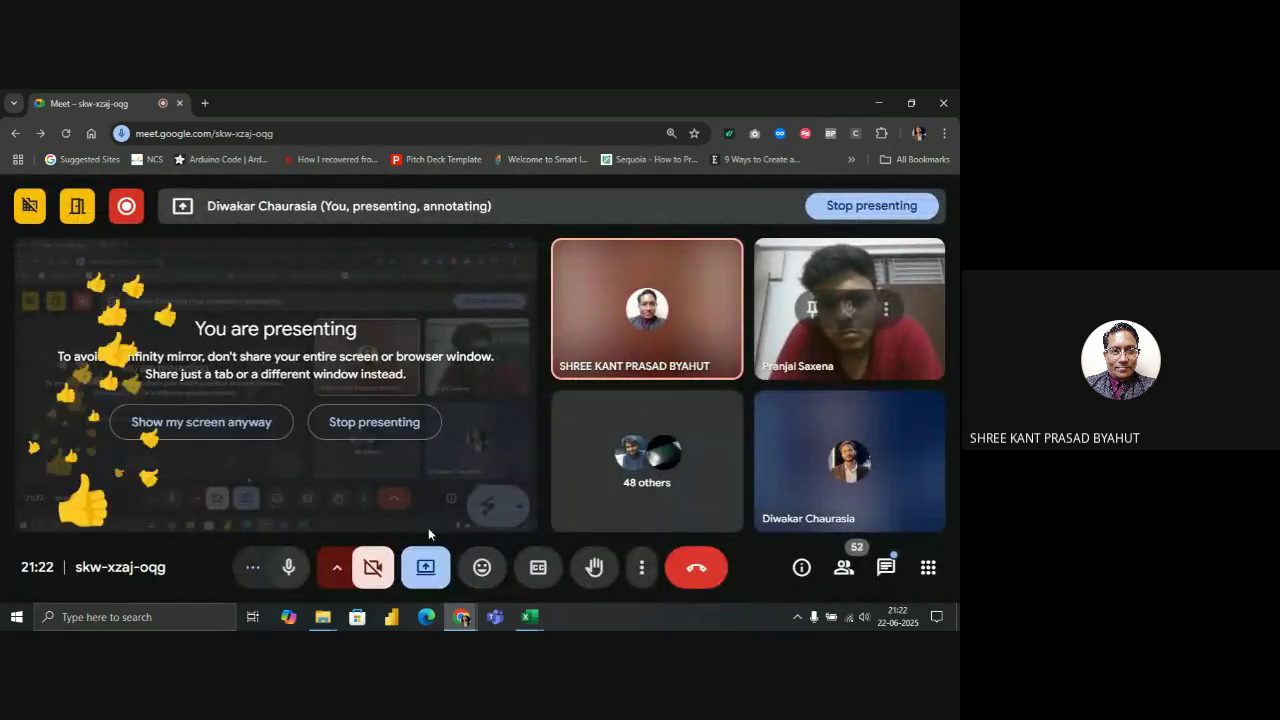
{"action": "left_click", "coordinate": [287, 570]}
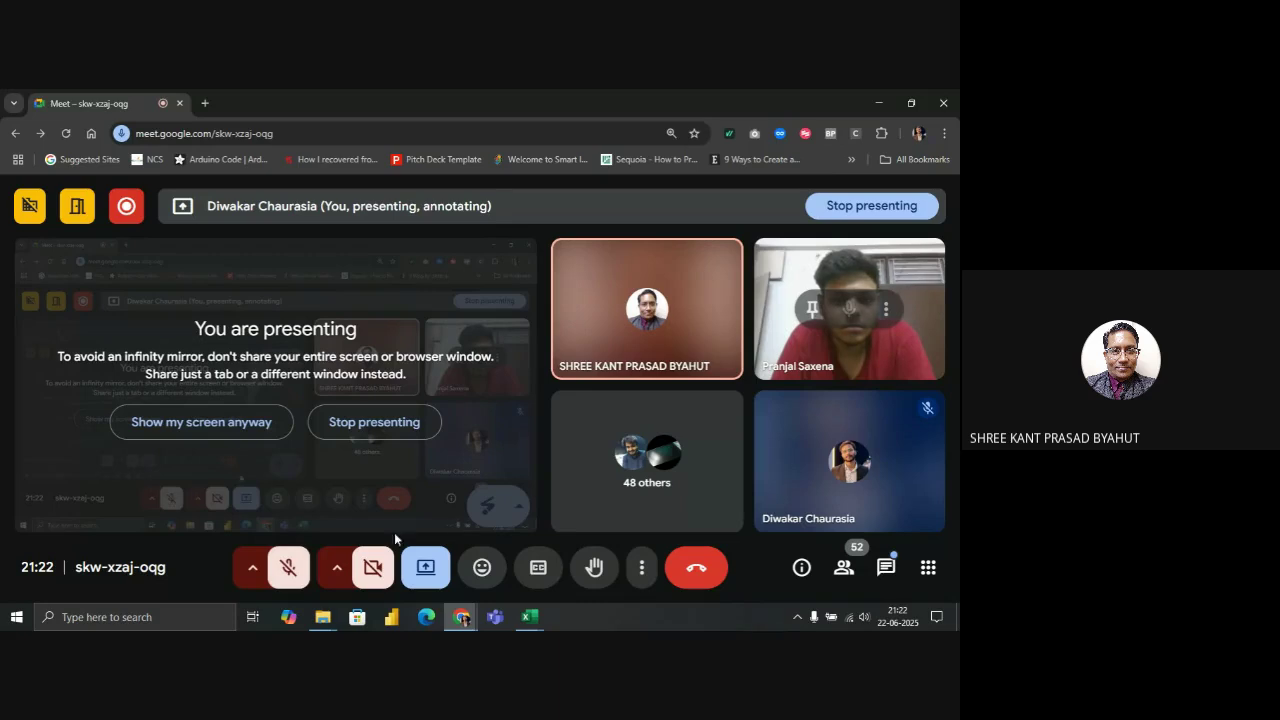
{"action": "left_click", "coordinate": [372, 422]}
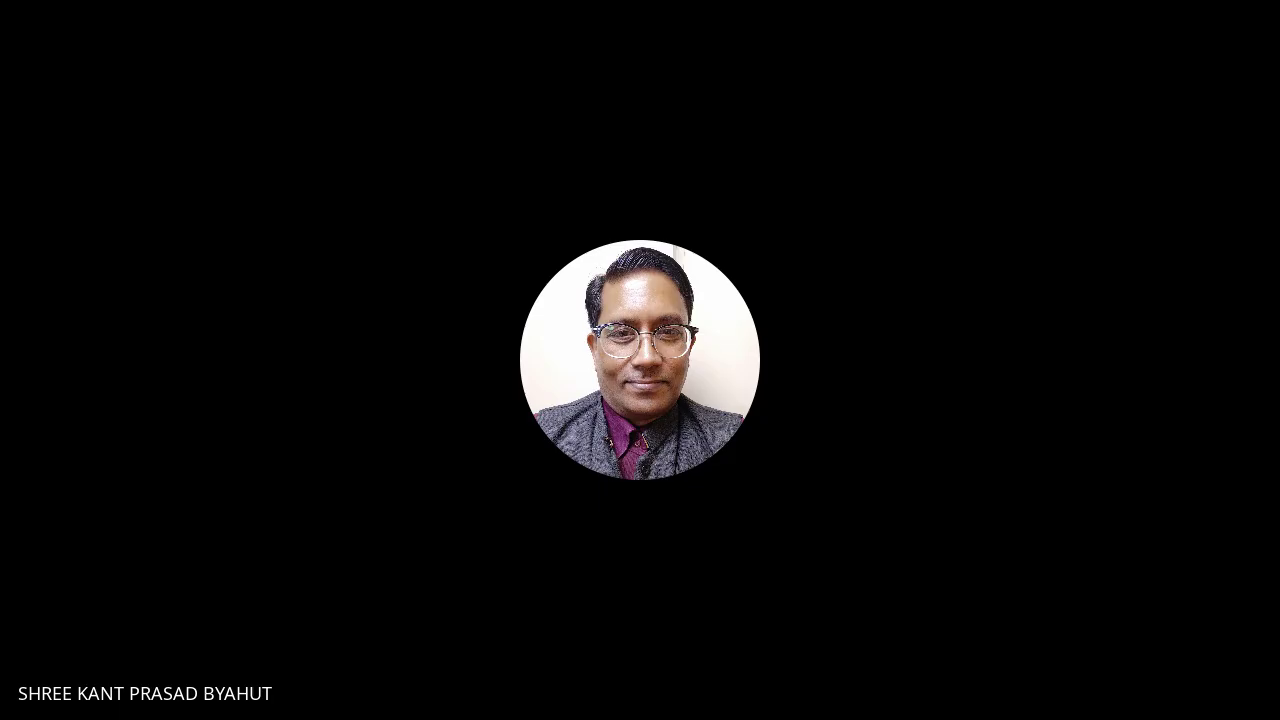
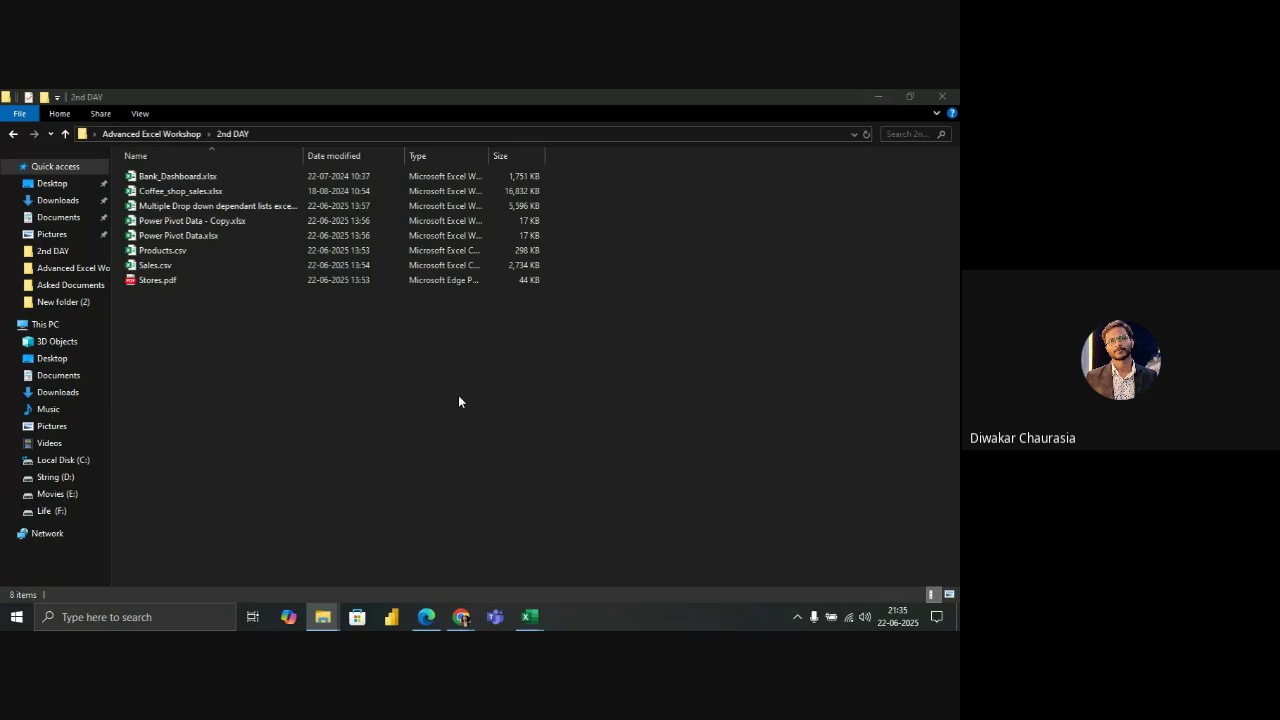
Launch Excel from the Windows search with a new blank workbook and maximise its window
{"action": "left_click", "coordinate": [115, 617]}
{"action": "type", "text": "e"}
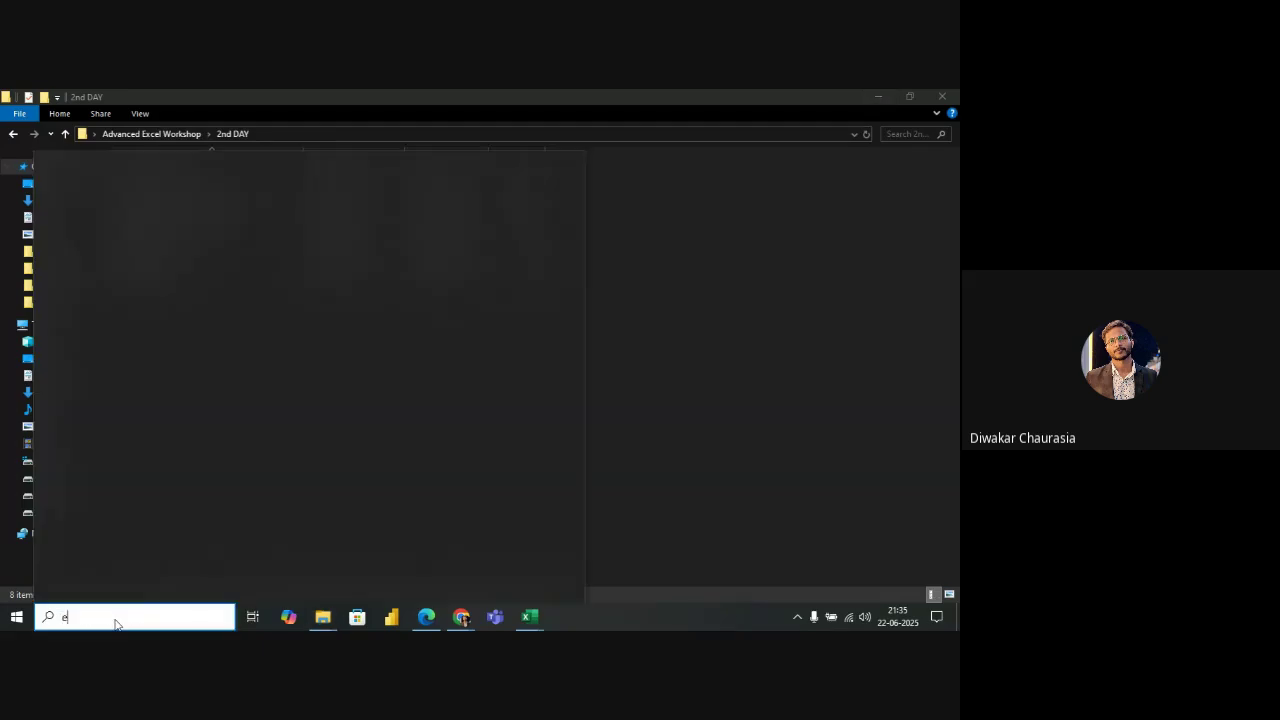
{"action": "type", "text": "xcel"}
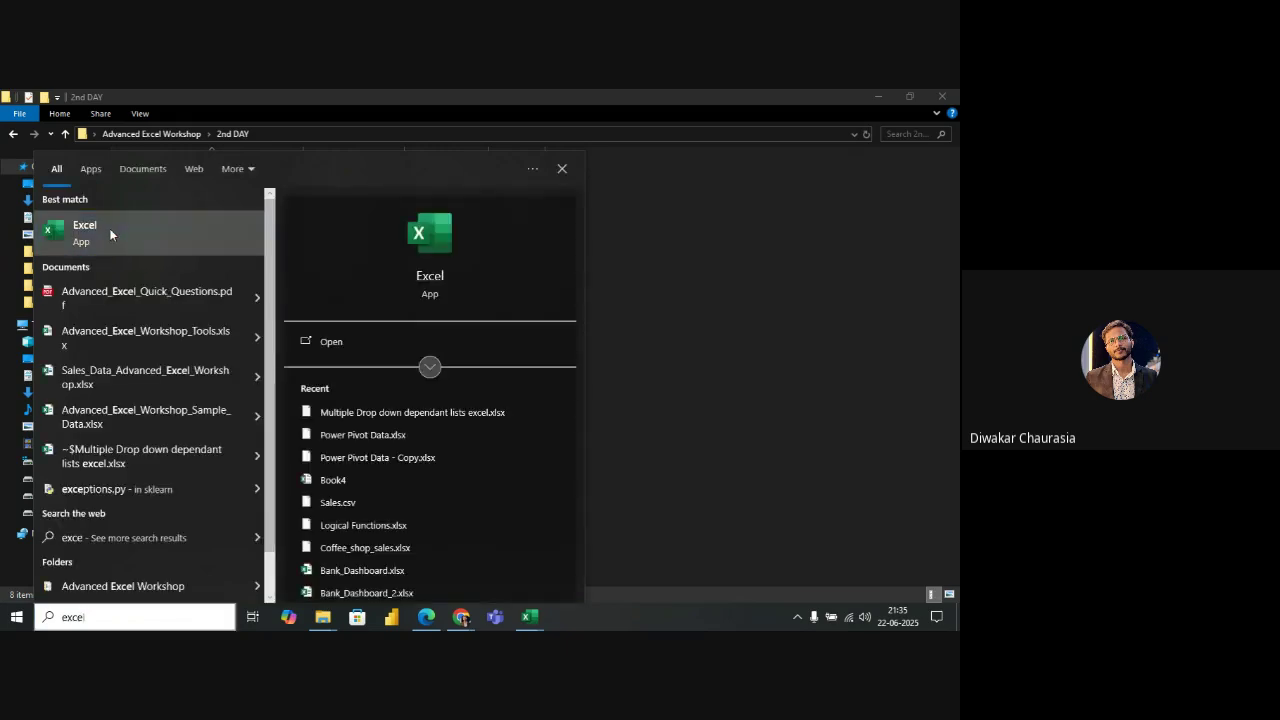
{"action": "left_click", "coordinate": [109, 228]}
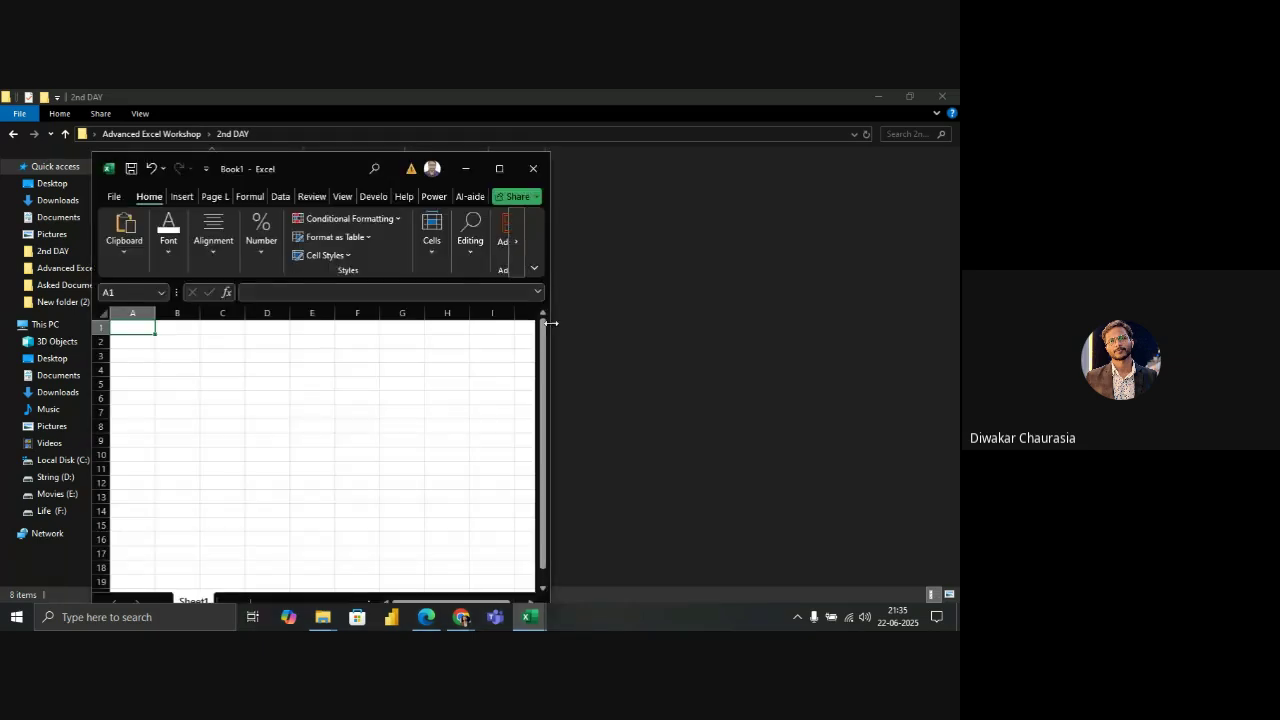
{"action": "left_click", "coordinate": [498, 168]}
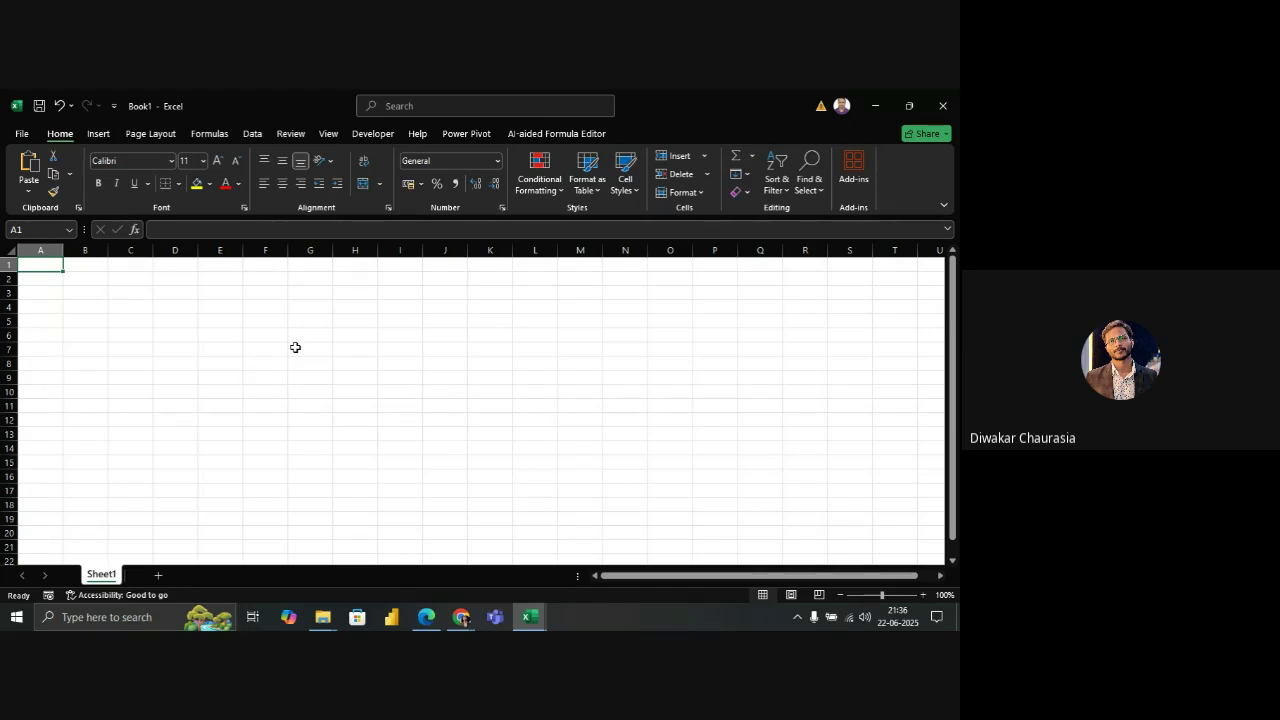
Import Sales.csv from the 2nd DAY folder in Advanced Excel Workshop on the Desktop and open it for transformation in the Power Query Editor
{"action": "left_click", "coordinate": [254, 135]}
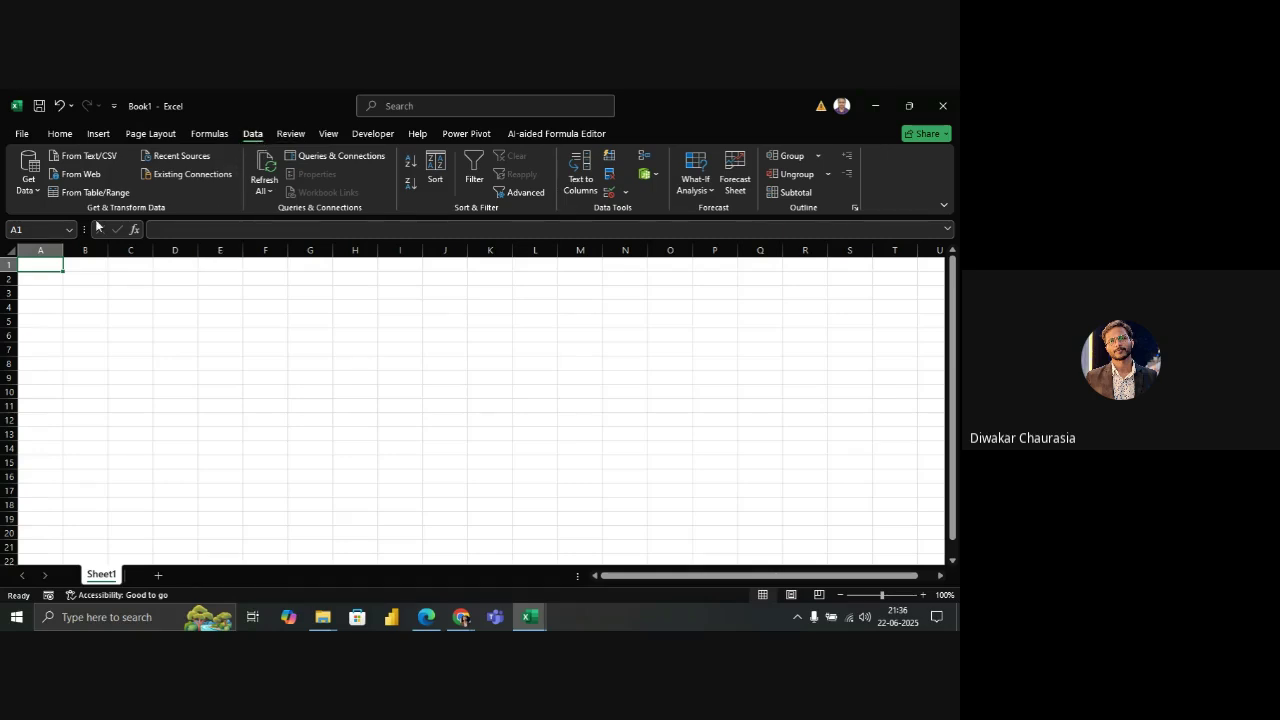
{"action": "left_click", "coordinate": [32, 190]}
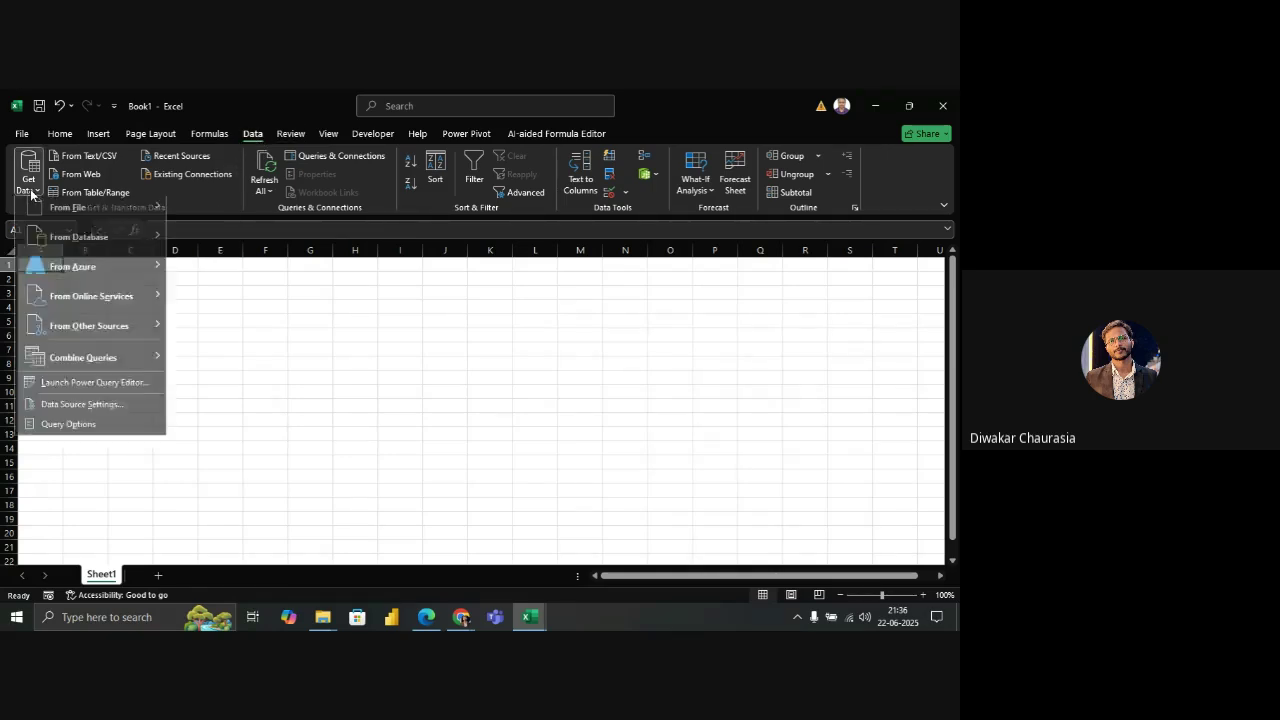
{"action": "mouse_move", "coordinate": [77, 220]}
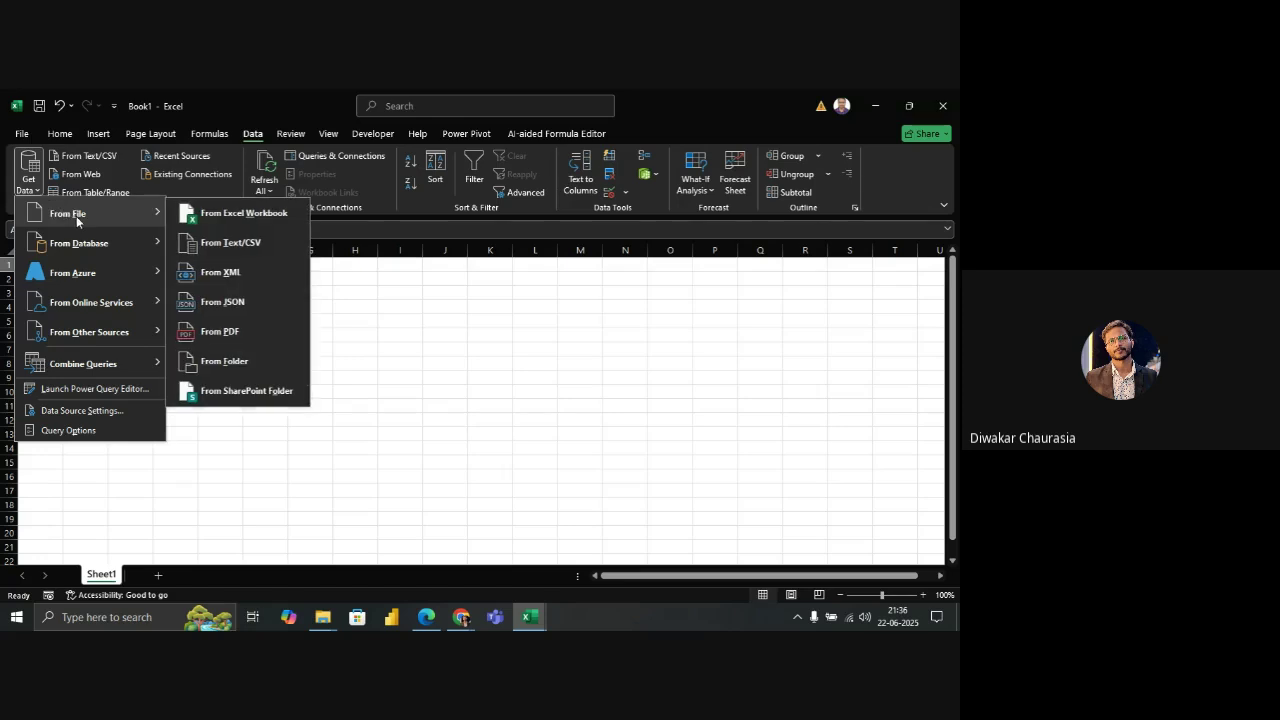
{"action": "left_click", "coordinate": [264, 246]}
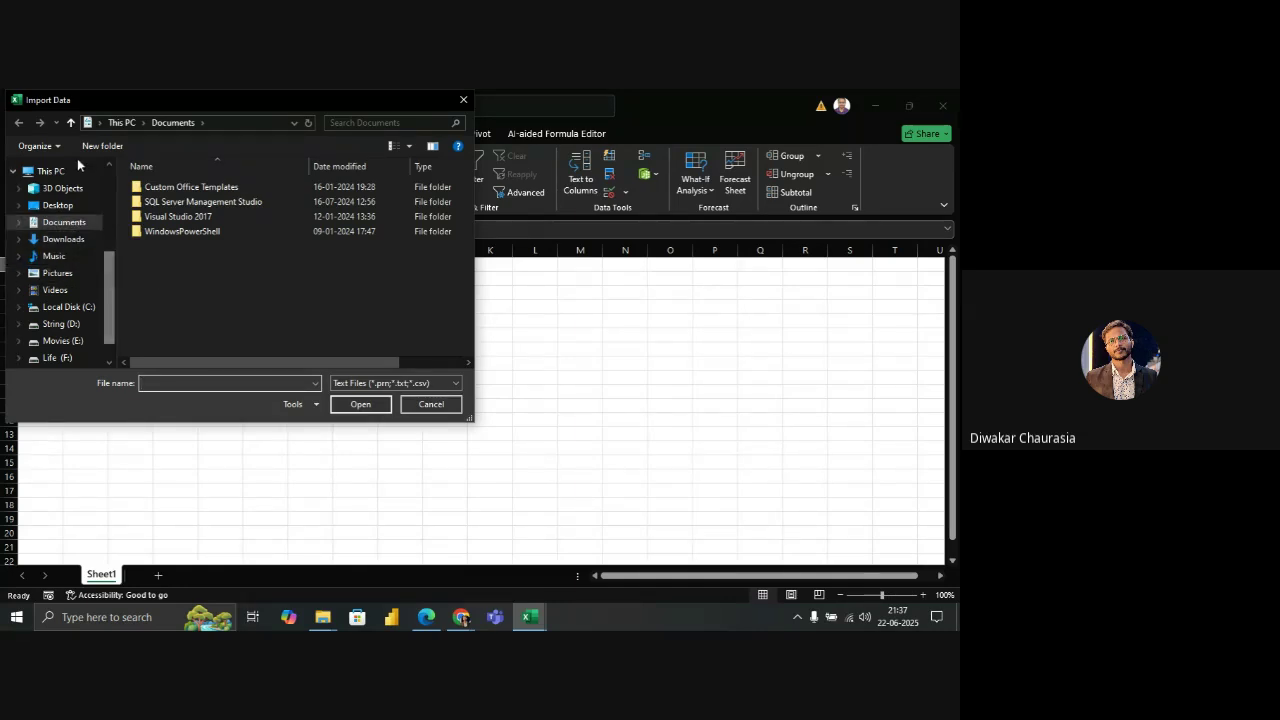
{"action": "left_click", "coordinate": [77, 206]}
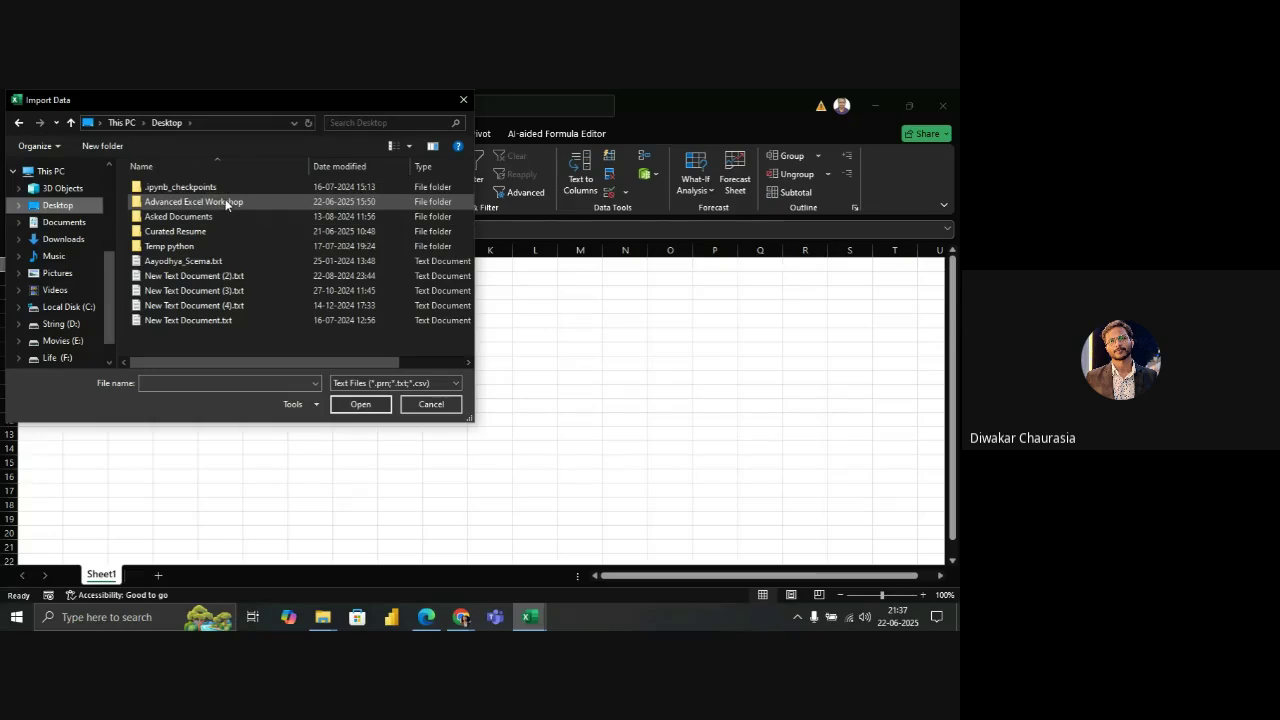
{"action": "double_click", "coordinate": [226, 201]}
{"action": "double_click", "coordinate": [193, 194]}
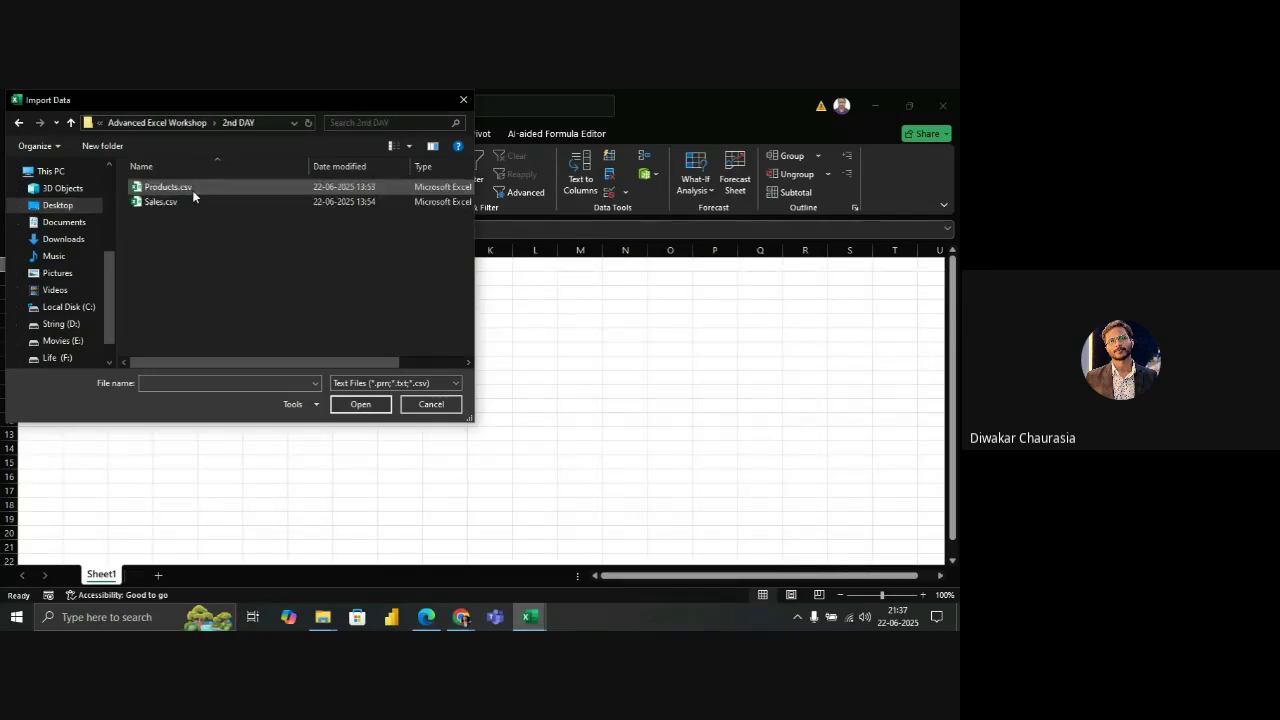
{"action": "left_click", "coordinate": [197, 202]}
{"action": "left_click", "coordinate": [352, 403]}
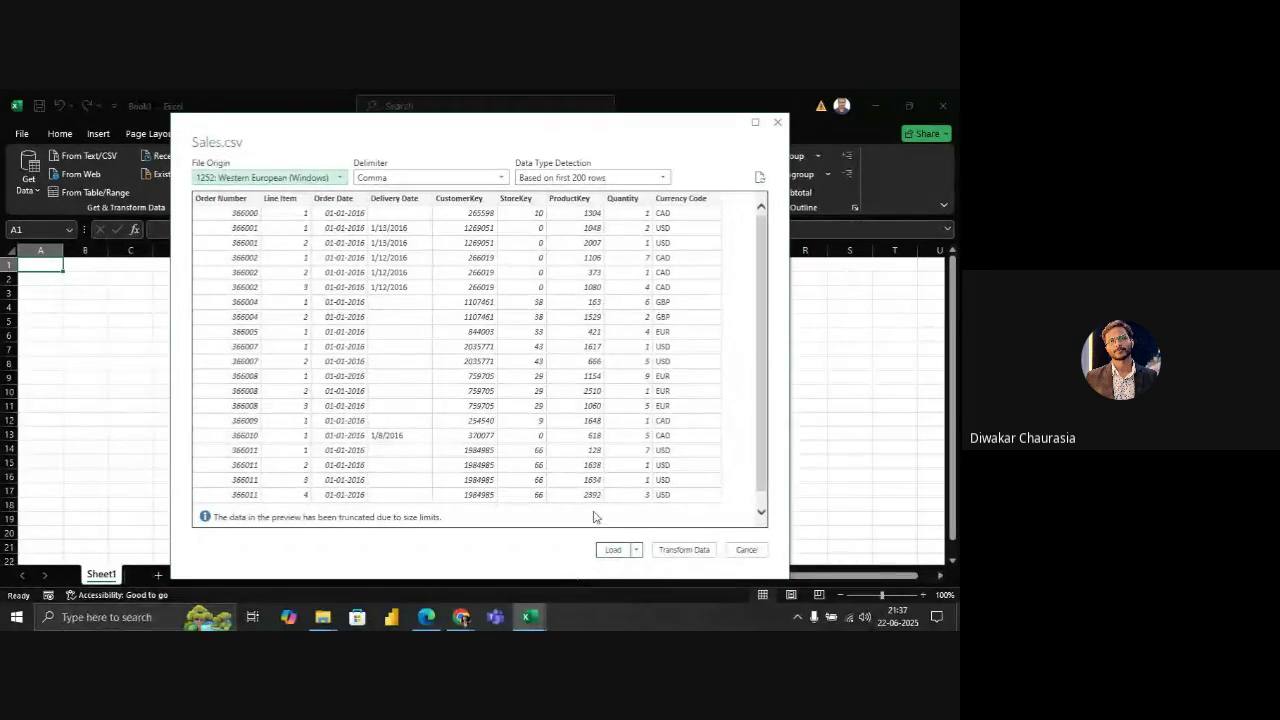
{"action": "left_click", "coordinate": [684, 550]}
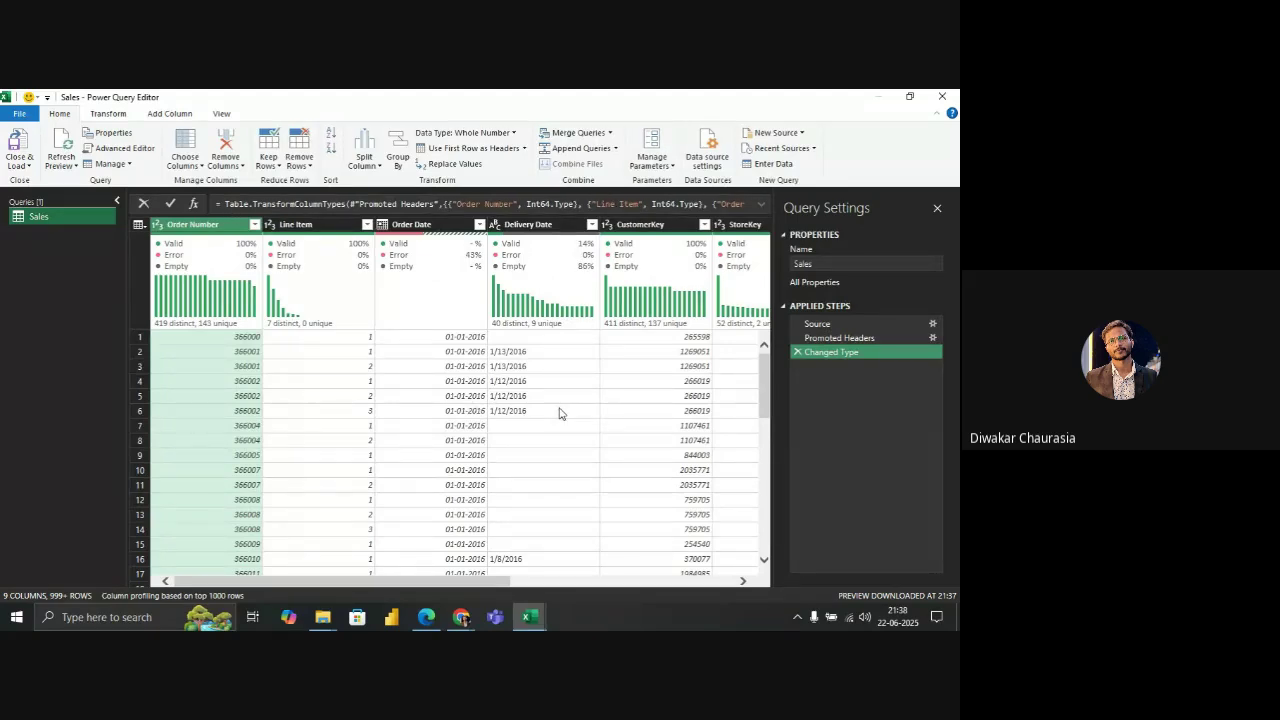
Examine the column quality and distribution figures across all Sales columns, from Order Number to Currency Code, and the data preview options
{"action": "scroll", "coordinate": [352, 446], "scroll_direction": "right", "scroll_amount": 1}
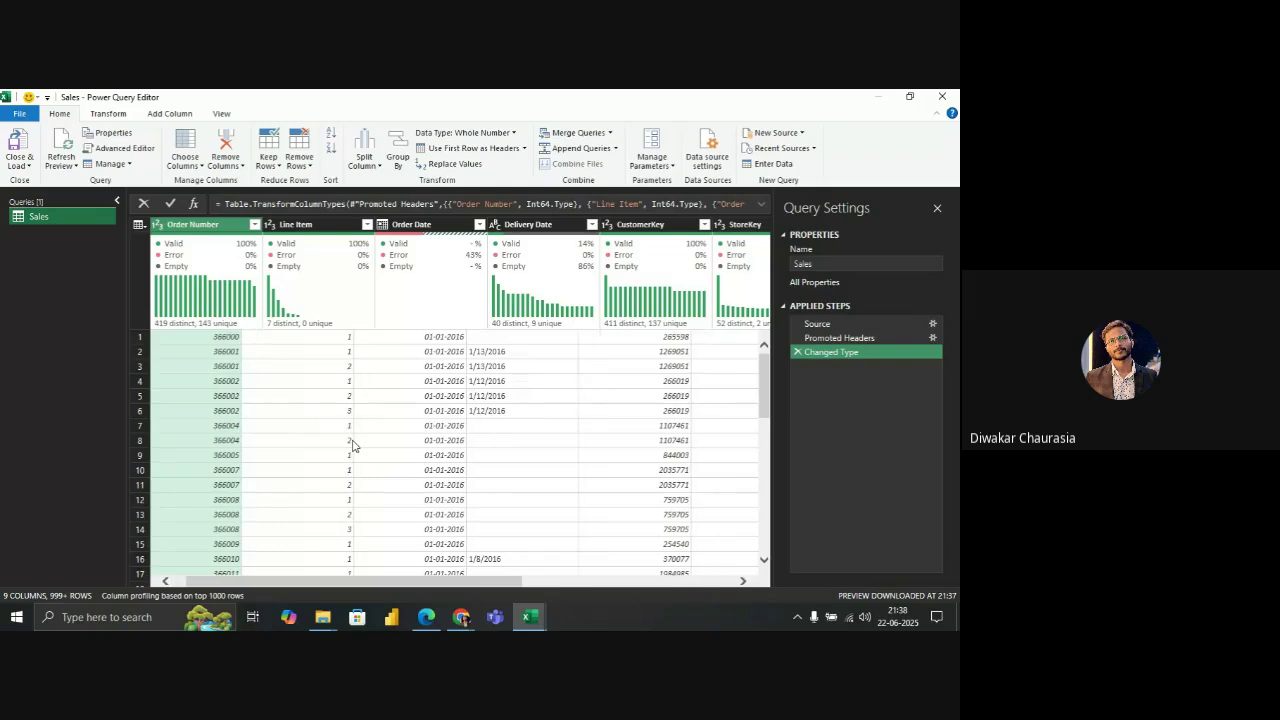
{"action": "scroll", "coordinate": [352, 446], "scroll_direction": "right", "scroll_amount": 3}
{"action": "scroll", "coordinate": [352, 446], "scroll_direction": "left", "scroll_amount": 4}
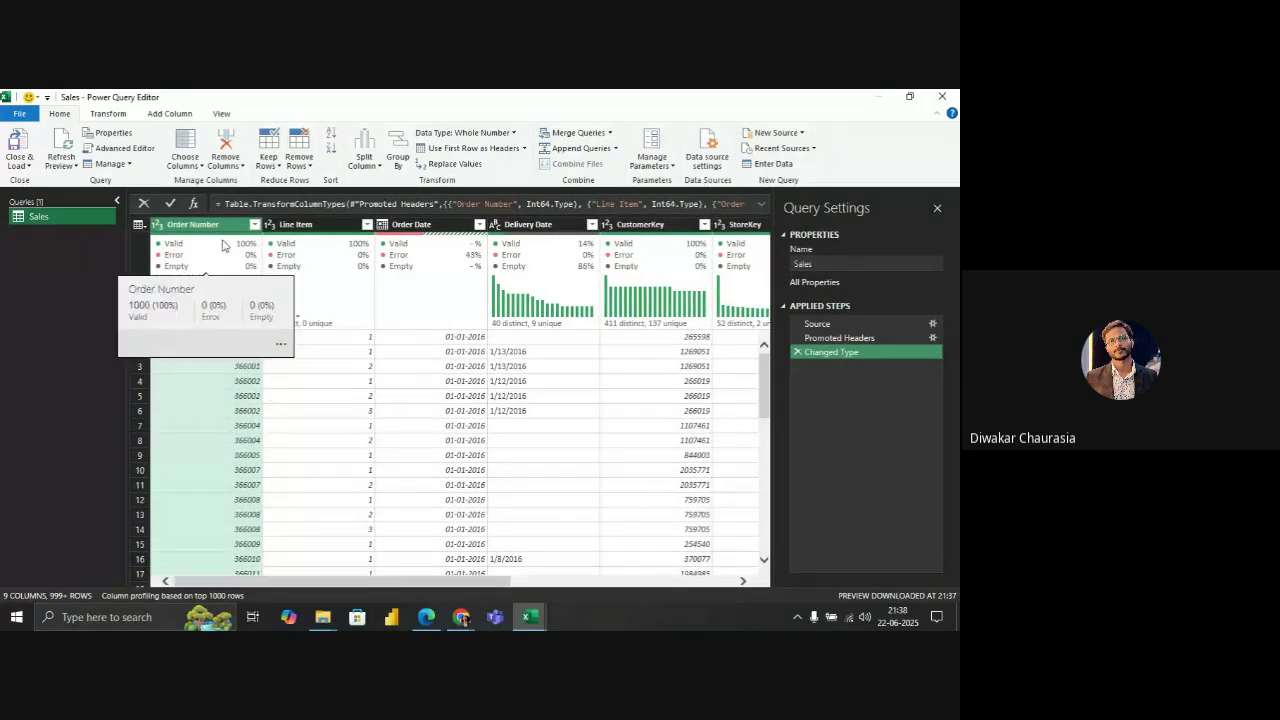
{"action": "mouse_move", "coordinate": [330, 259]}
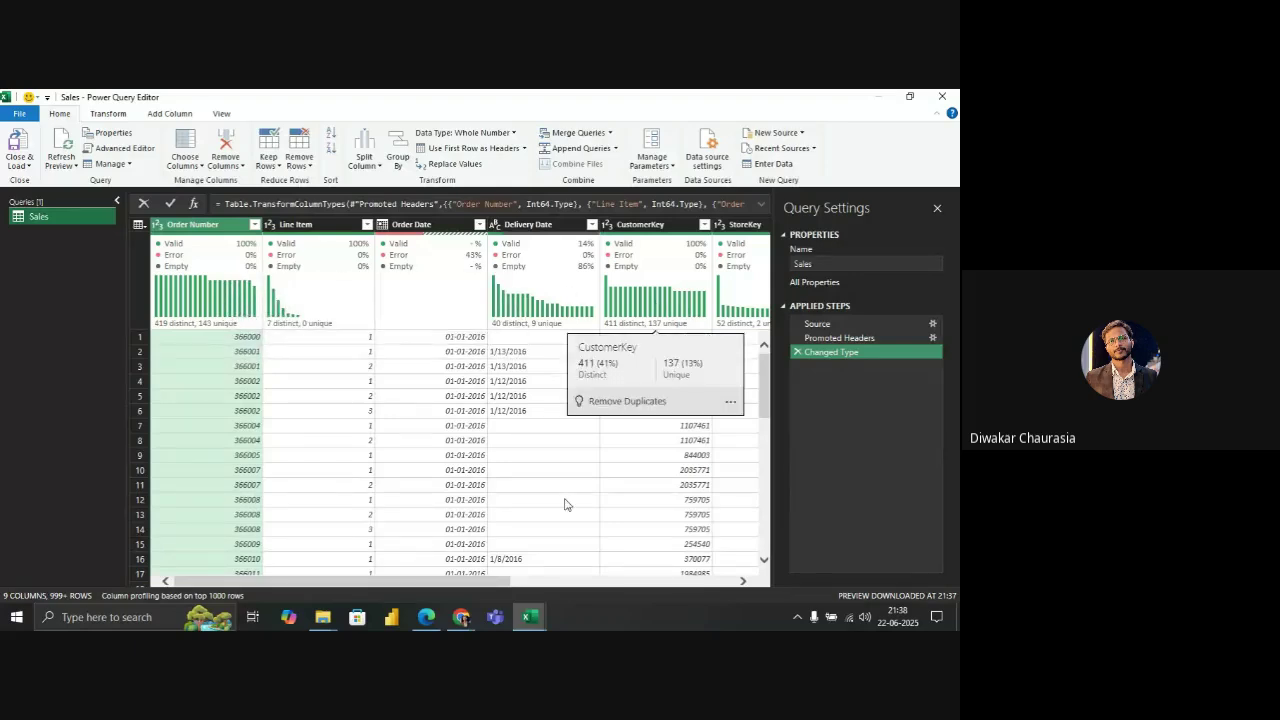
{"action": "scroll", "coordinate": [560, 505], "scroll_direction": "right", "scroll_amount": 4}
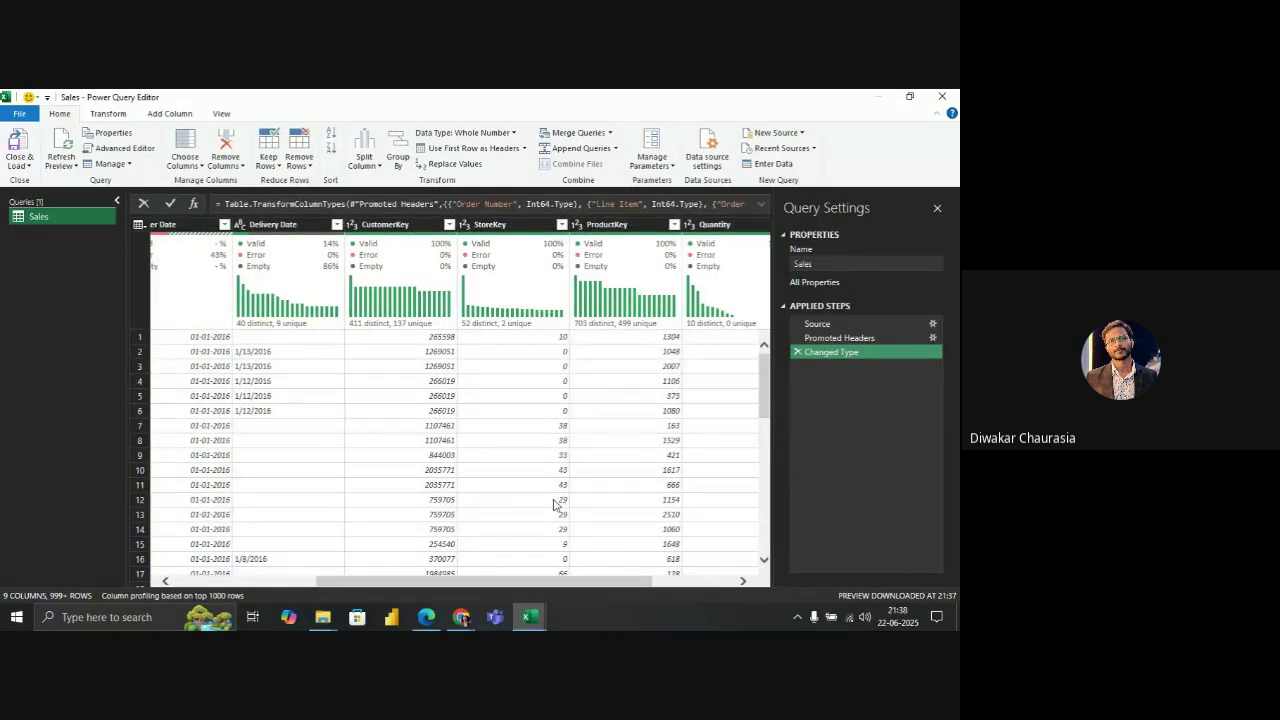
{"action": "mouse_move", "coordinate": [707, 353]}
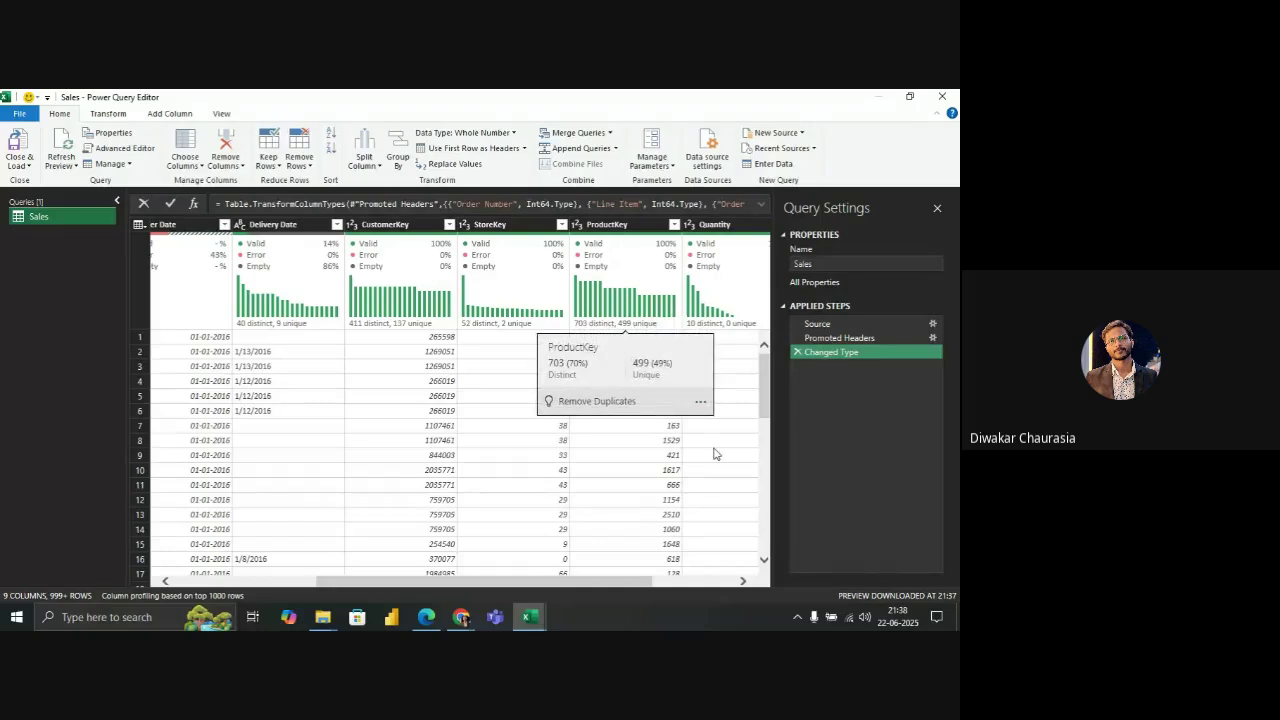
{"action": "left_click_drag", "start_coordinate": [633, 580], "coordinate": [717, 583]}
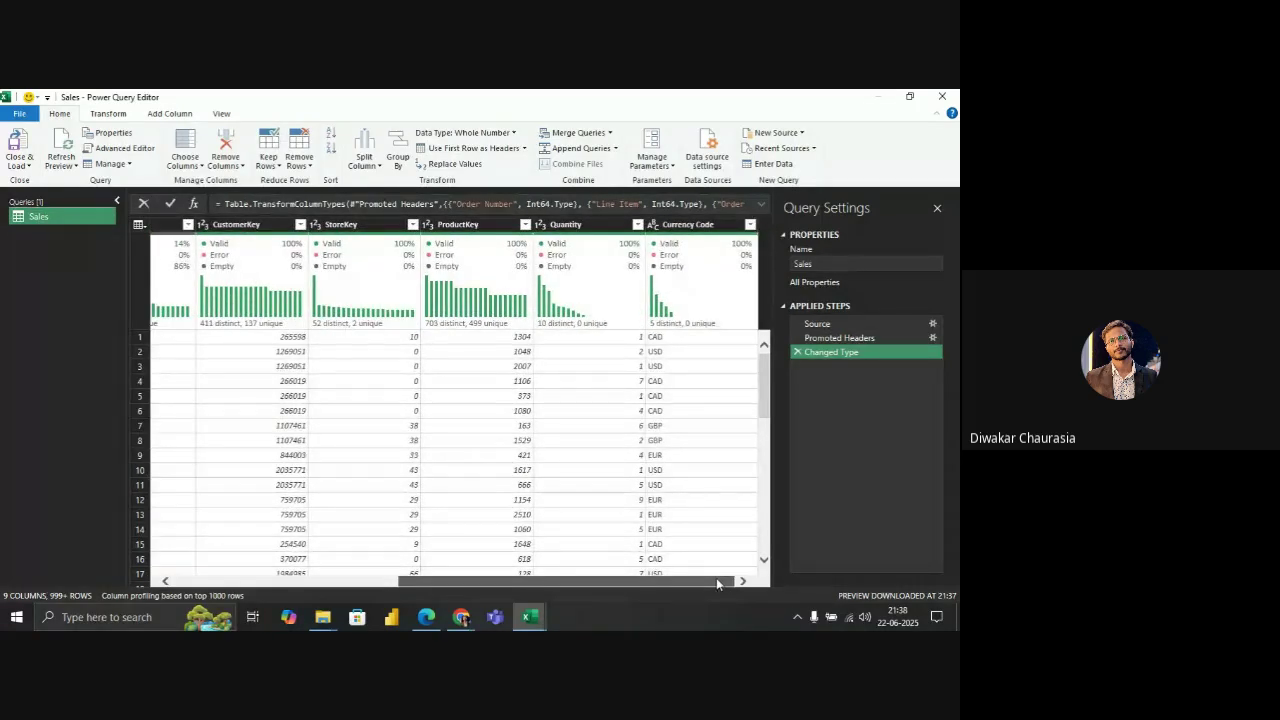
{"action": "left_click_drag", "start_coordinate": [708, 580], "coordinate": [478, 578]}
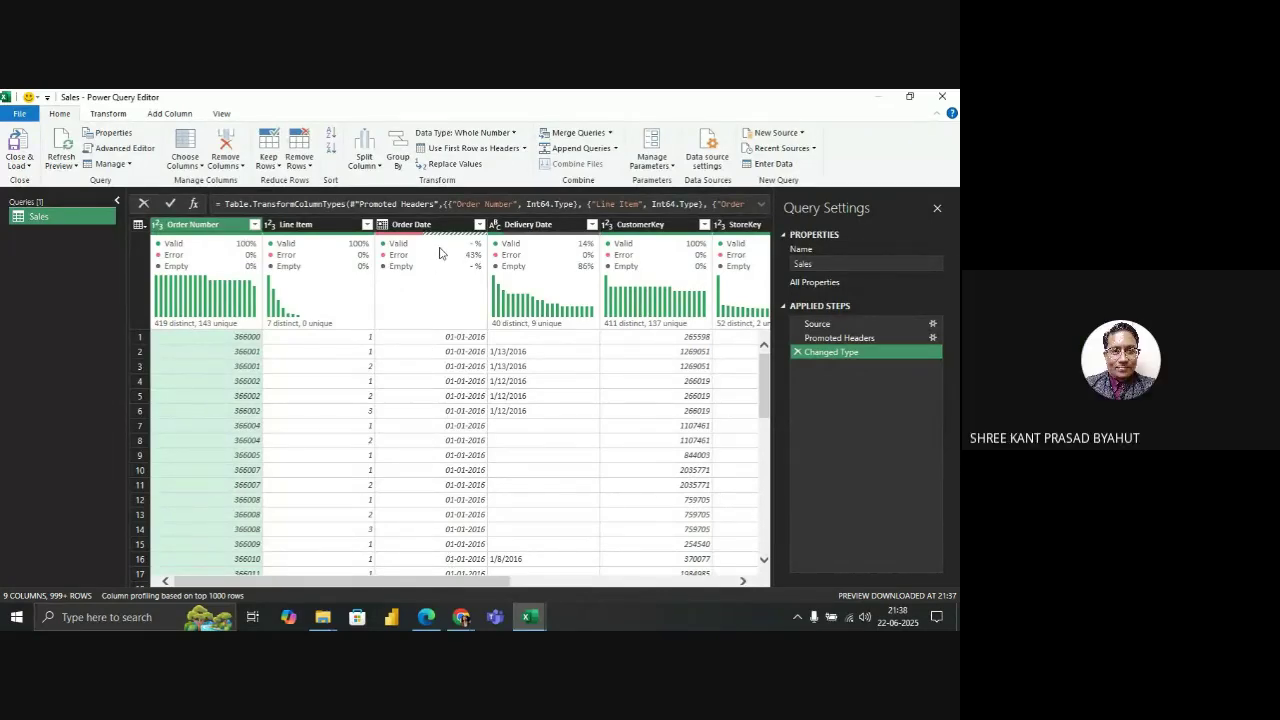
{"action": "mouse_move", "coordinate": [440, 253]}
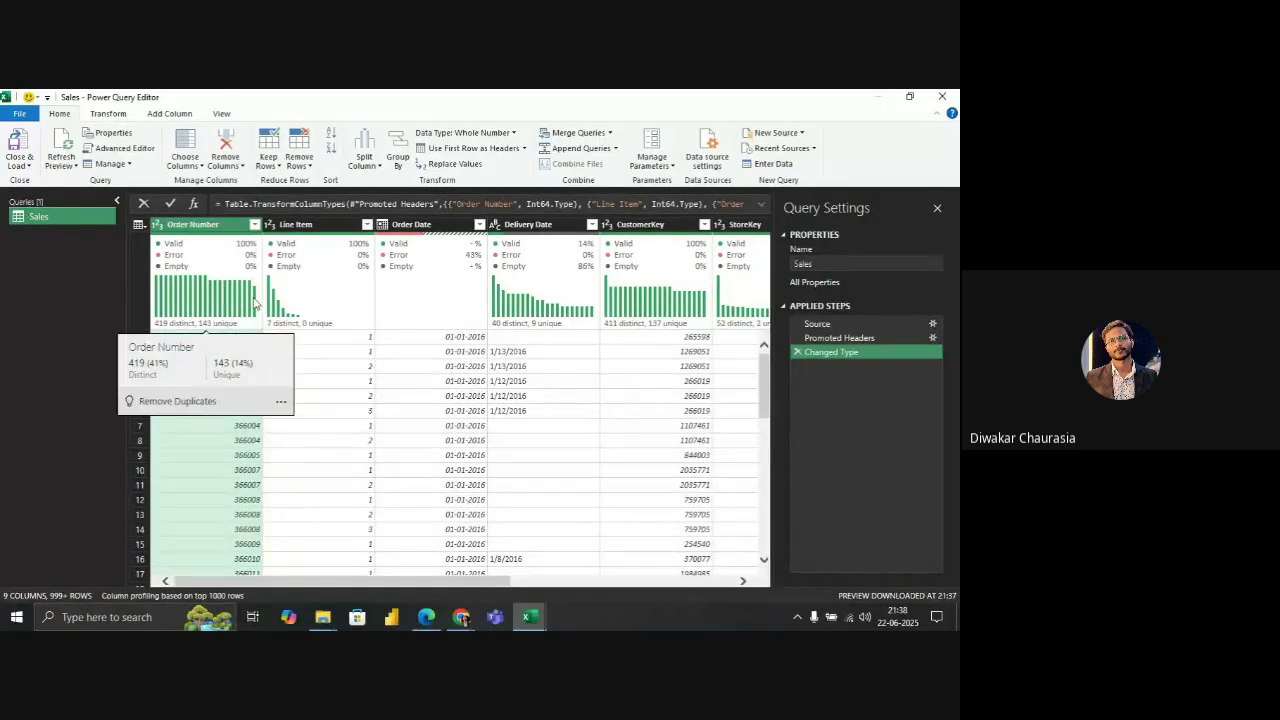
{"action": "left_click", "coordinate": [221, 114]}
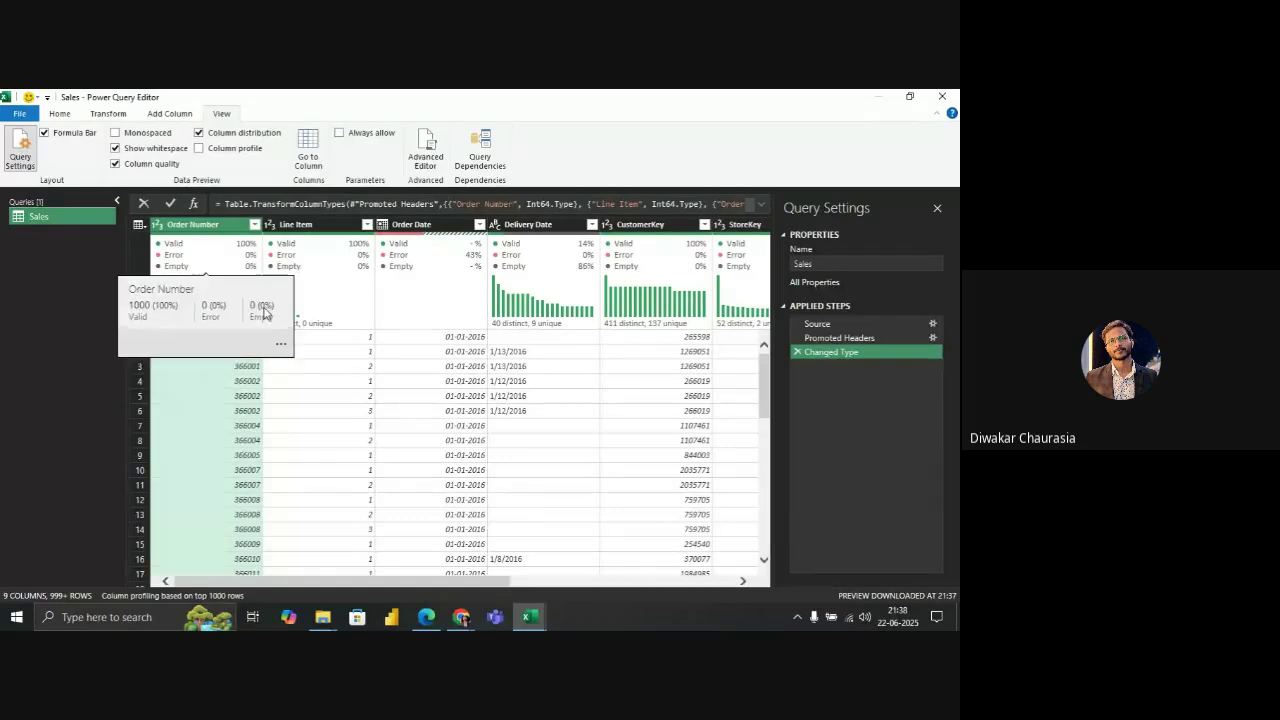
{"action": "mouse_move", "coordinate": [221, 265]}
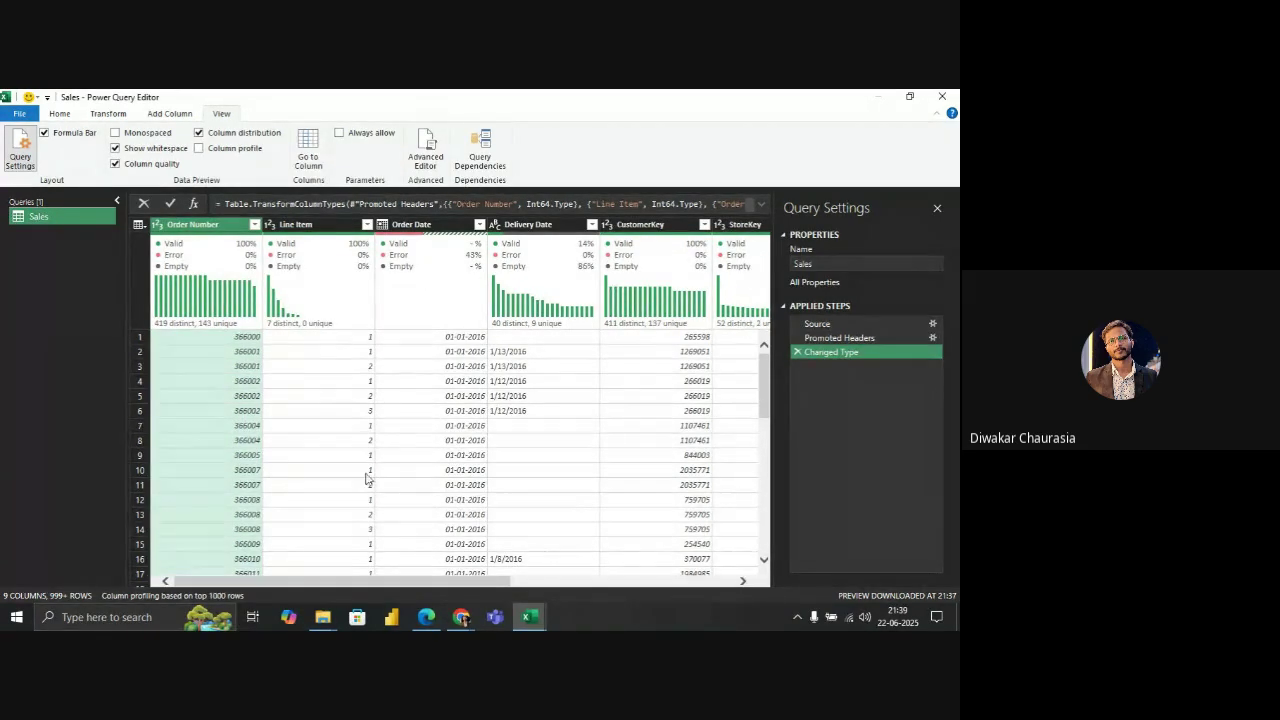
Remove the rows with errors in the Order Date column of the Sales query
{"action": "left_click", "coordinate": [446, 293]}
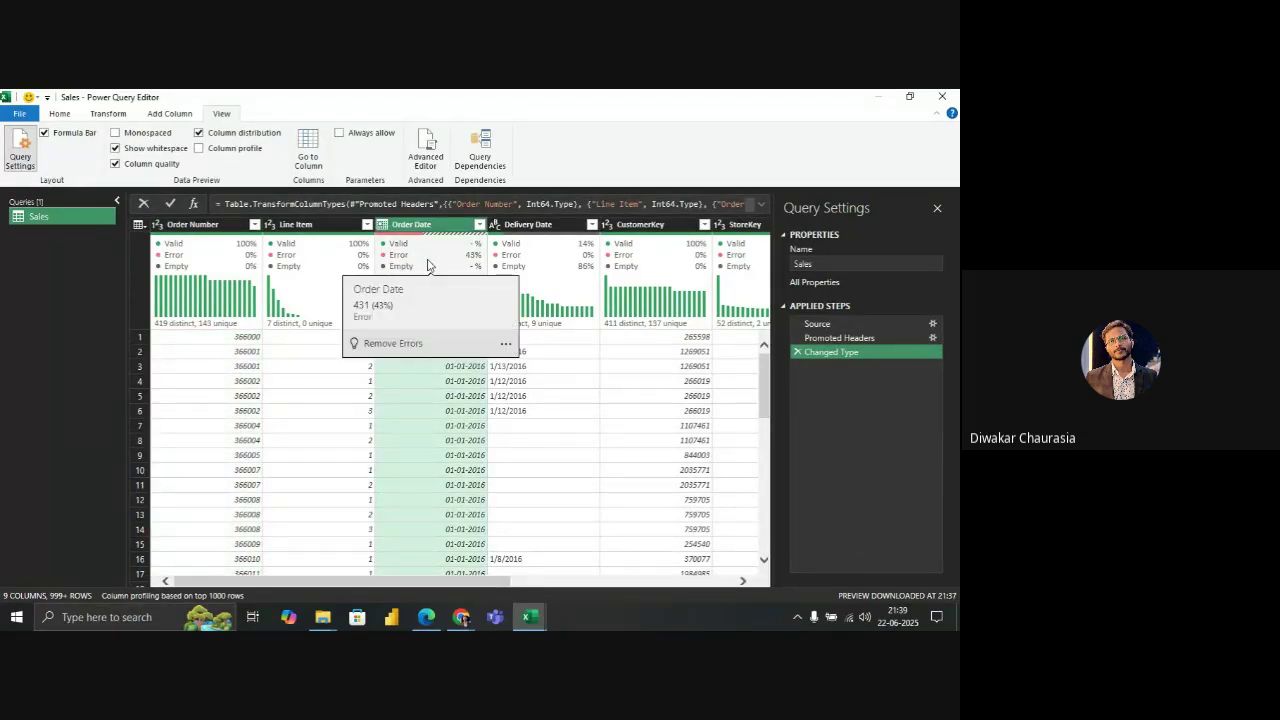
{"action": "left_click", "coordinate": [421, 317]}
{"action": "right_click", "coordinate": [438, 270]}
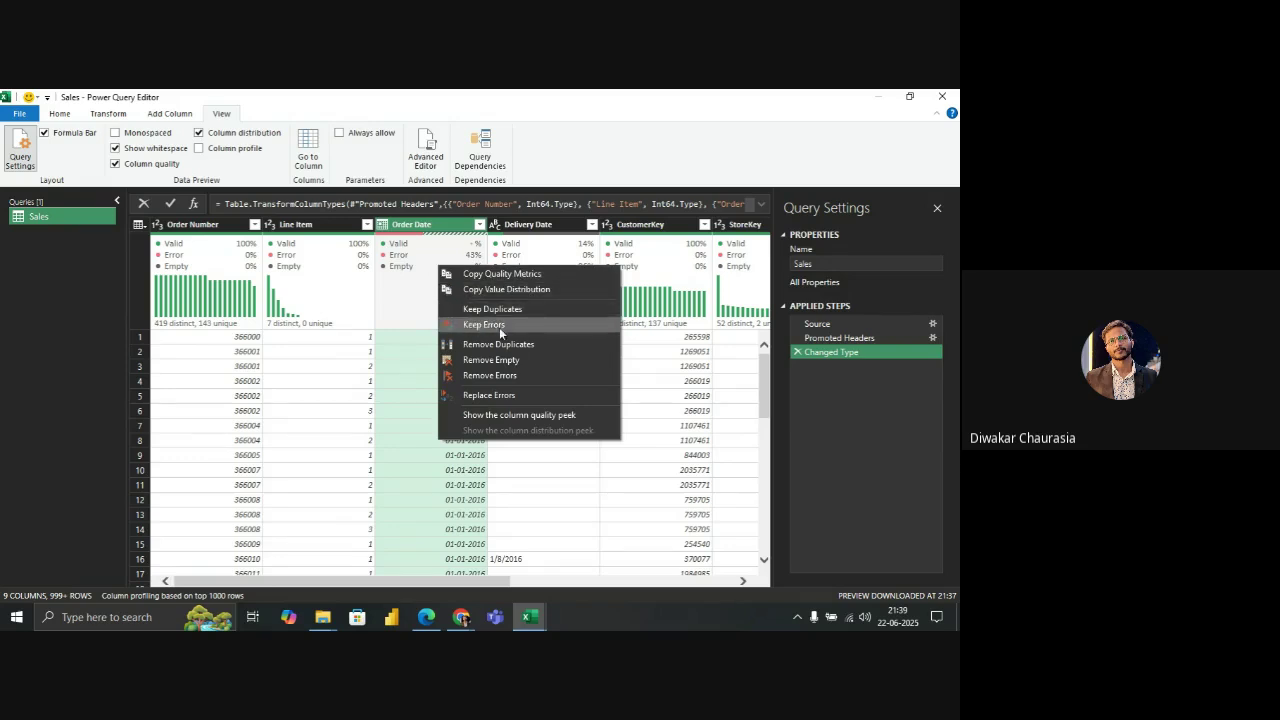
{"action": "left_click", "coordinate": [485, 376]}
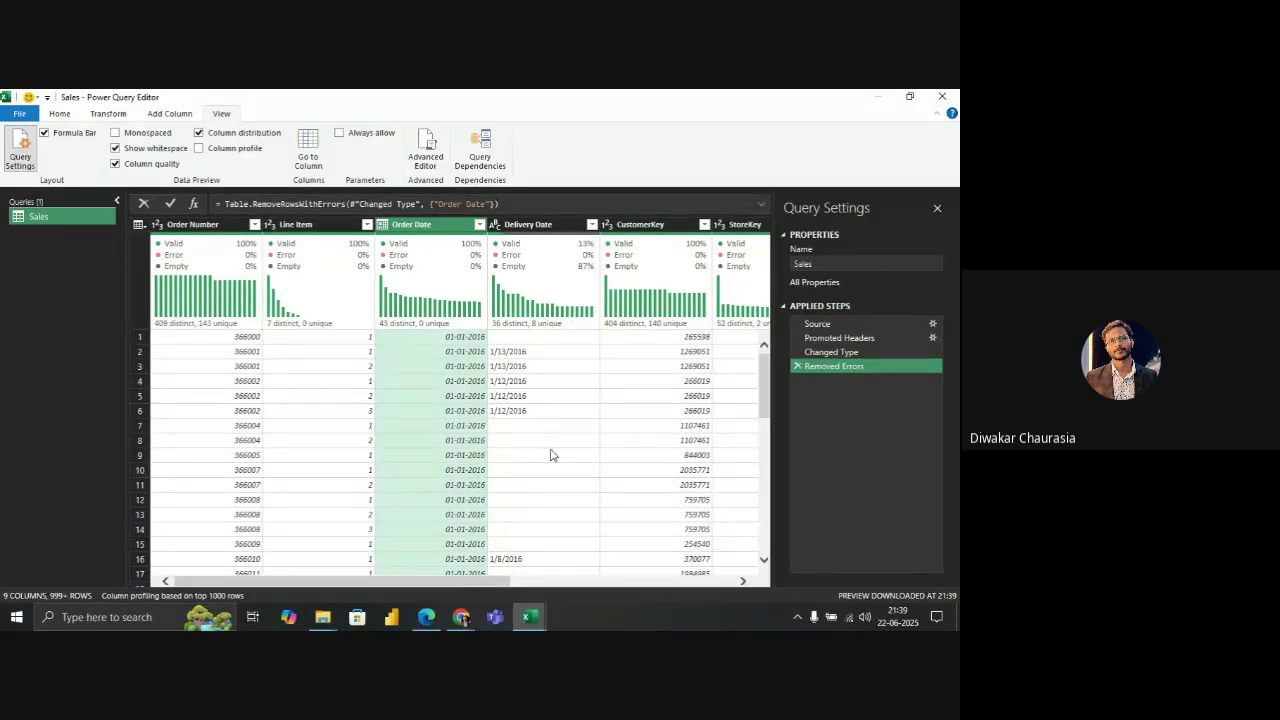
Inspect the Sales rows, the filled and empty Delivery Date cells, and the Order Number and Line Item column statistics
{"action": "scroll", "coordinate": [552, 455], "scroll_direction": "down", "scroll_amount": 2}
{"action": "scroll", "coordinate": [550, 455], "scroll_direction": "up", "scroll_amount": 2}
{"action": "left_click", "coordinate": [517, 472]}
{"action": "left_click", "coordinate": [515, 441]}
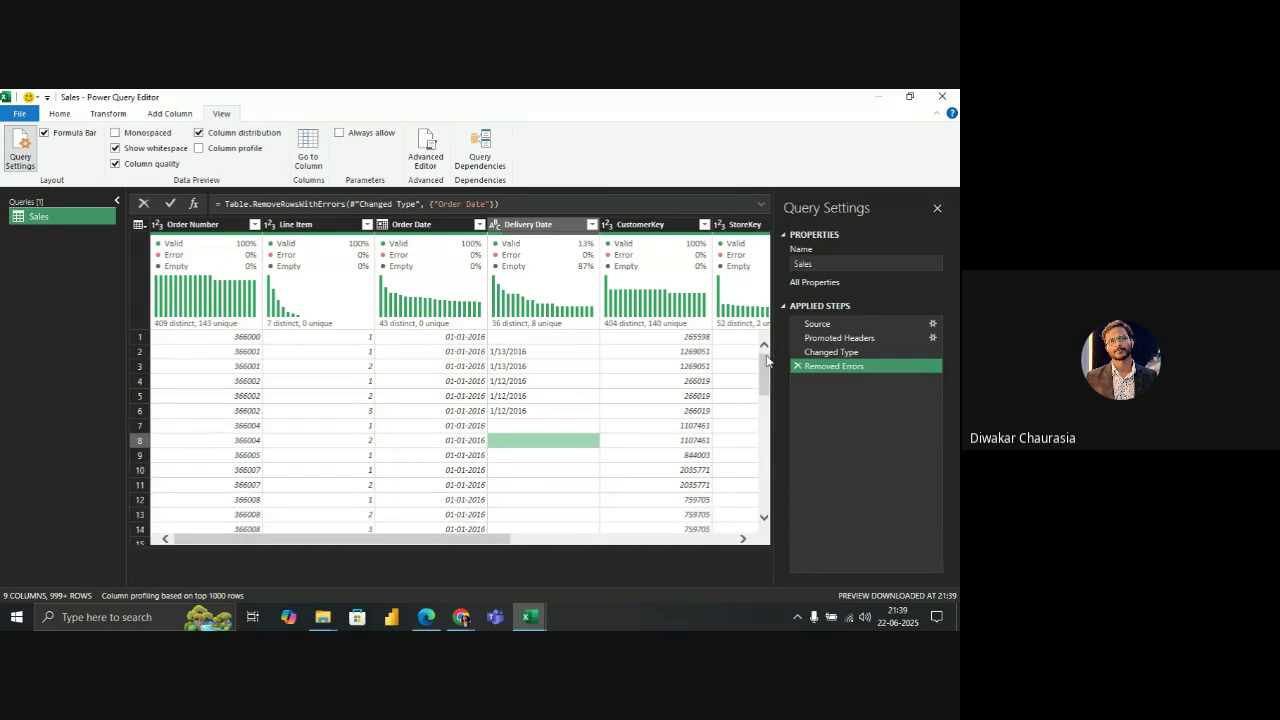
{"action": "mouse_move", "coordinate": [767, 365]}
{"action": "left_mouse_down"}
{"action": "mouse_move", "coordinate": [765, 424]}
{"action": "mouse_move", "coordinate": [765, 360]}
{"action": "left_mouse_up"}
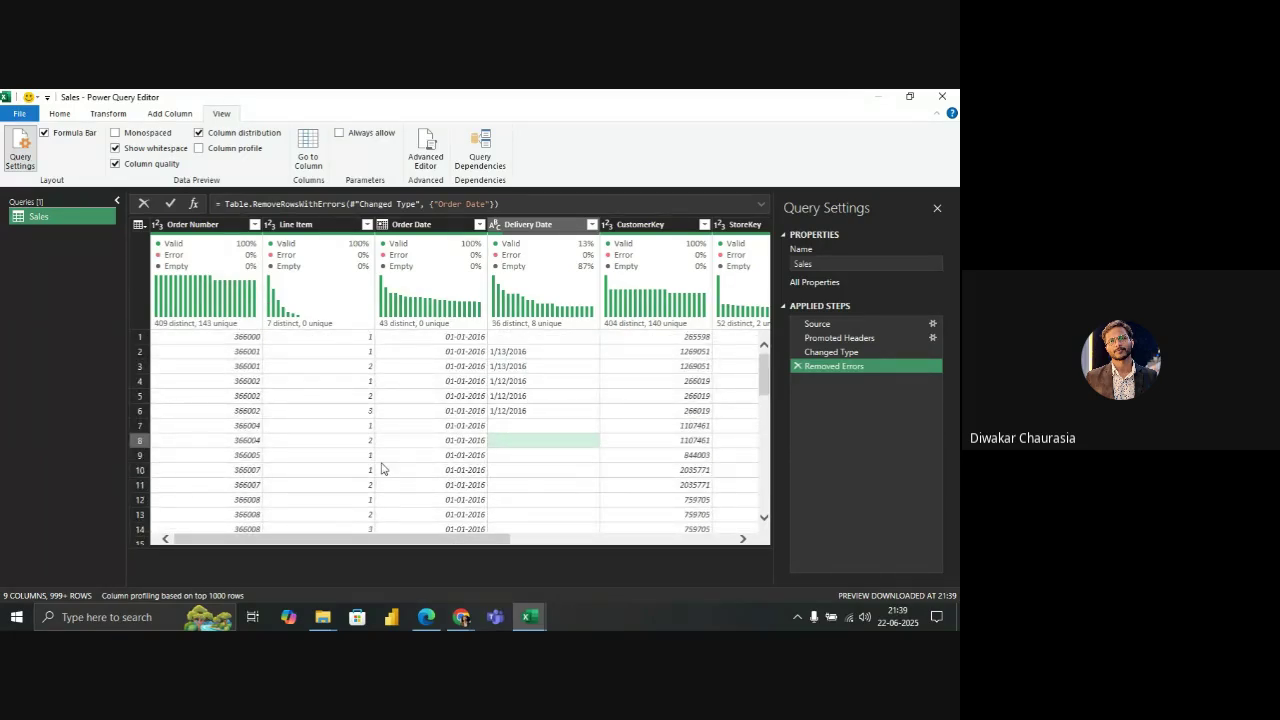
{"action": "left_click", "coordinate": [520, 356]}
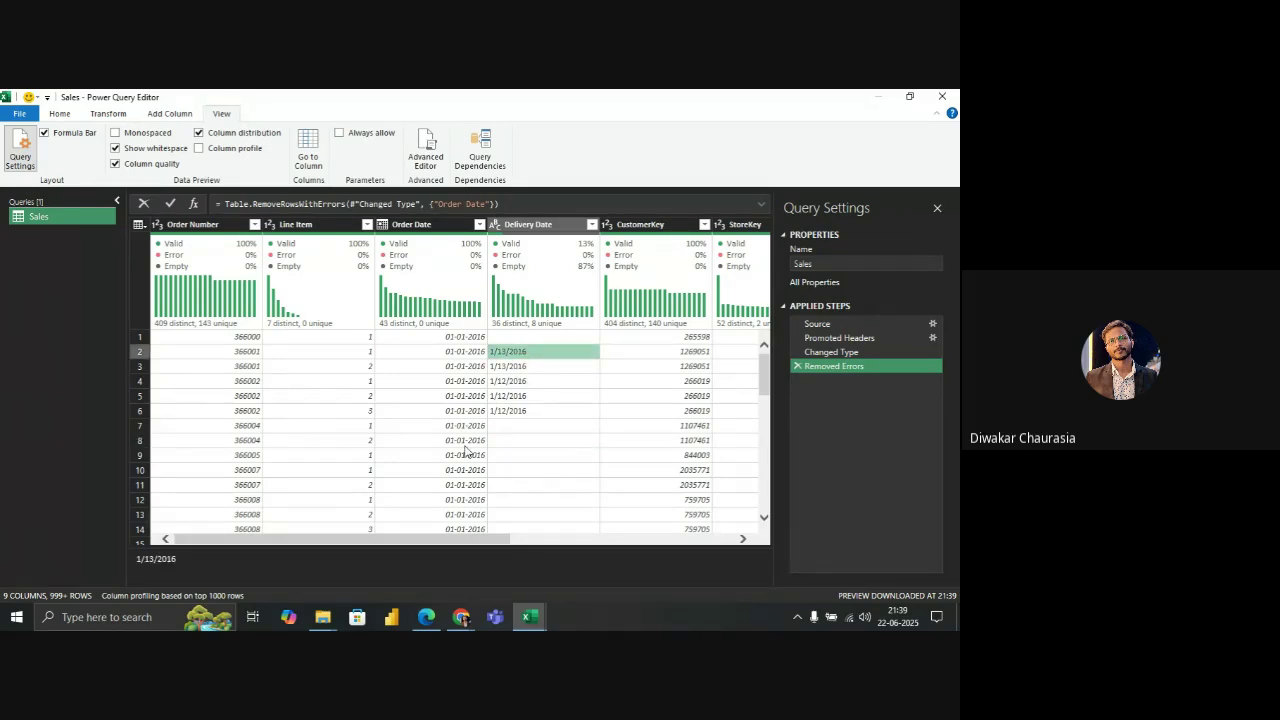
{"action": "mouse_move", "coordinate": [489, 540]}
{"action": "left_mouse_down"}
{"action": "mouse_move", "coordinate": [733, 530]}
{"action": "mouse_move", "coordinate": [507, 536]}
{"action": "left_mouse_up"}
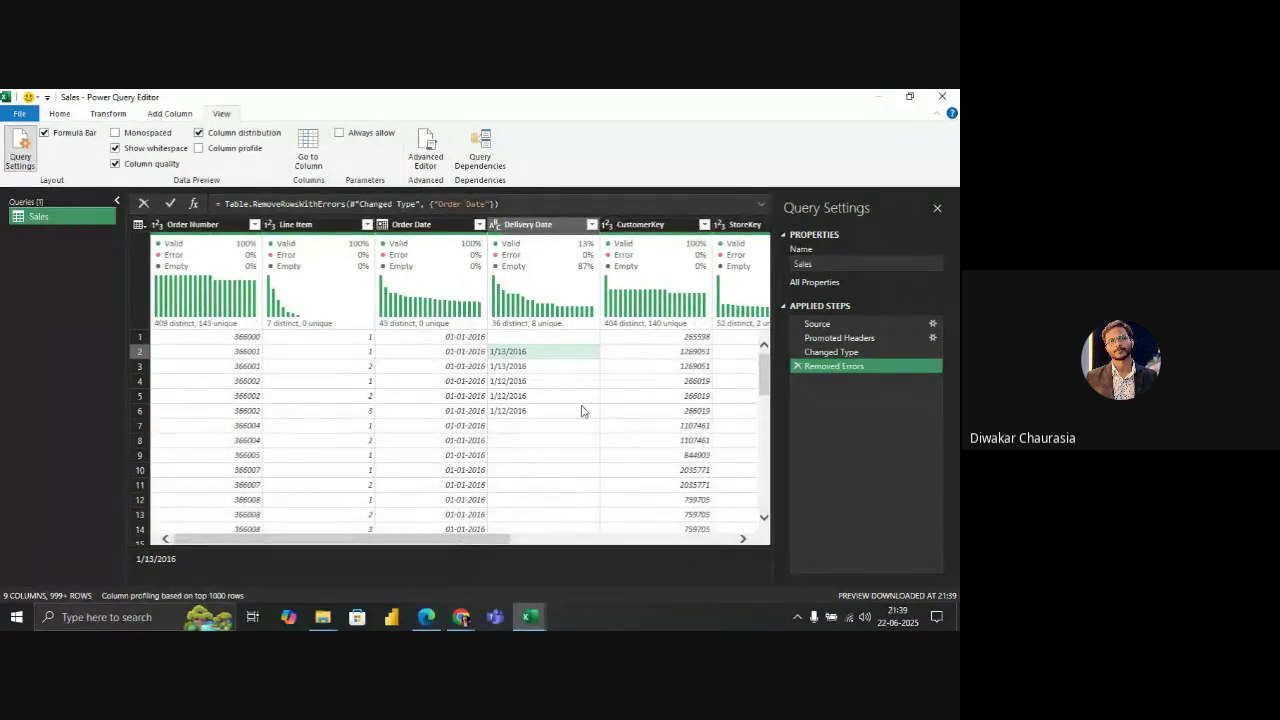
{"action": "left_click", "coordinate": [585, 411]}
{"action": "left_click", "coordinate": [555, 461]}
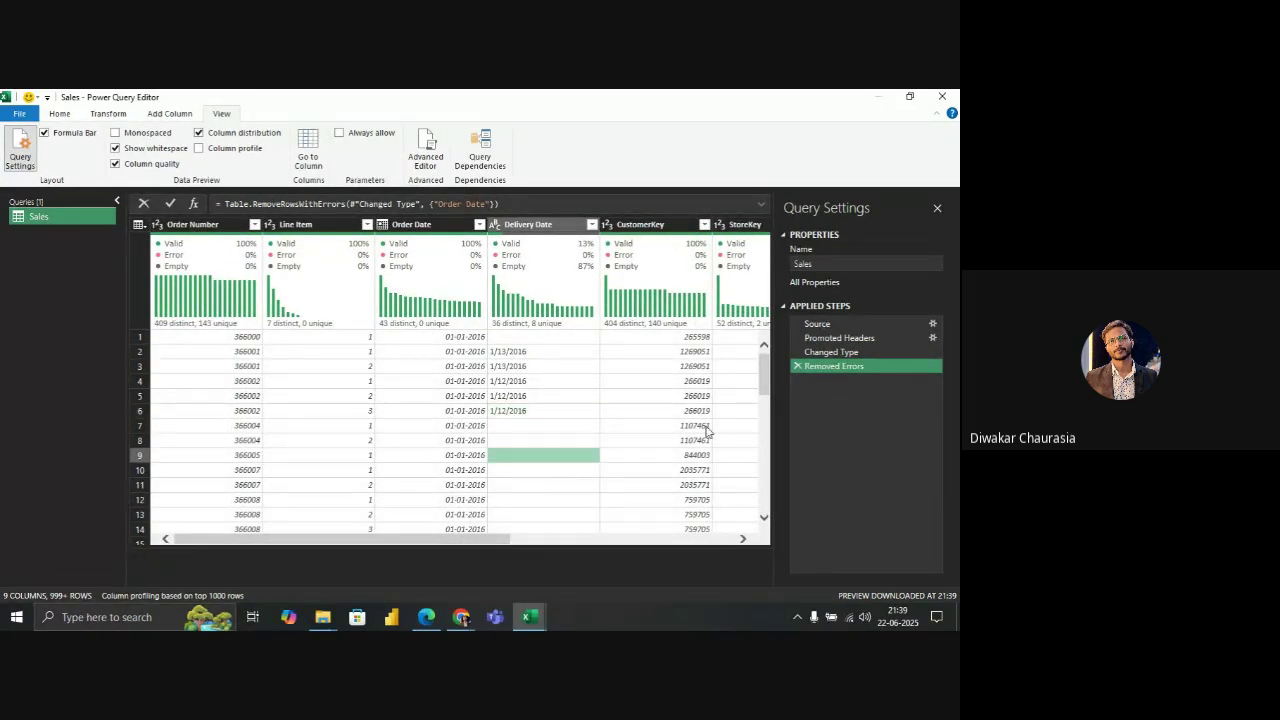
{"action": "left_click_drag", "start_coordinate": [757, 383], "coordinate": [770, 355]}
{"action": "left_click", "coordinate": [180, 275]}
{"action": "left_click", "coordinate": [327, 282]}
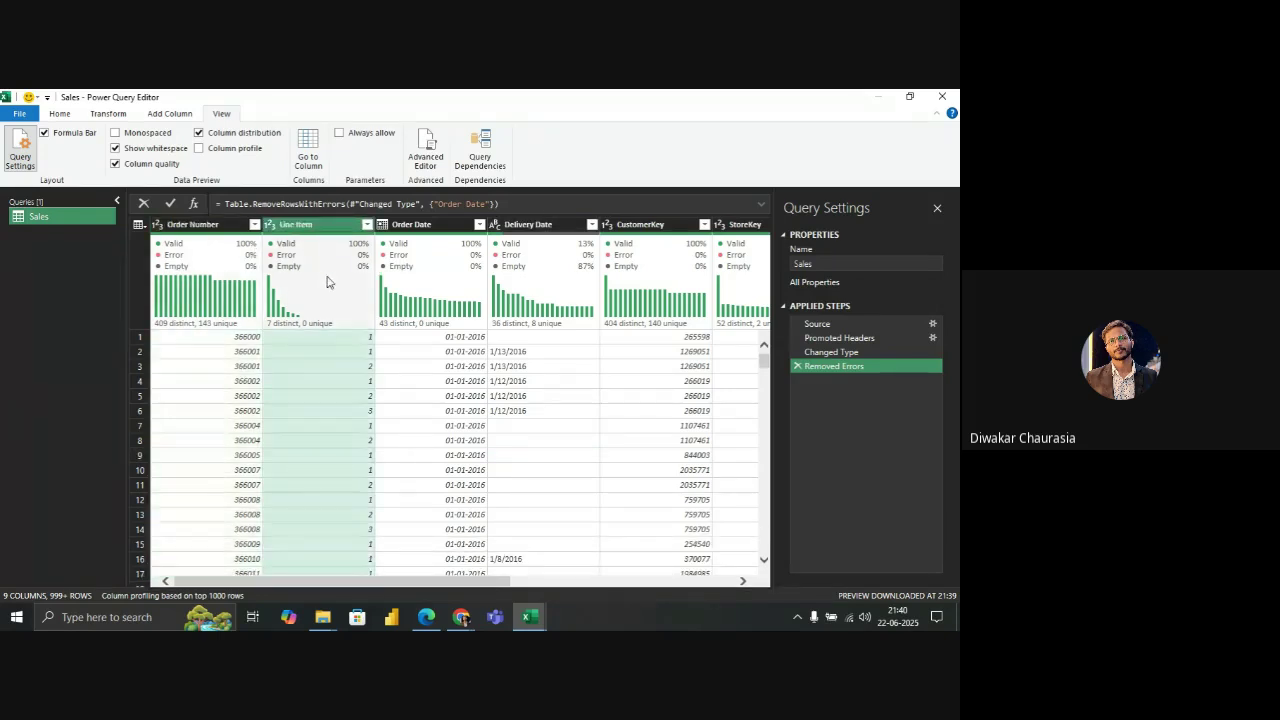
{"action": "left_click", "coordinate": [226, 292]}
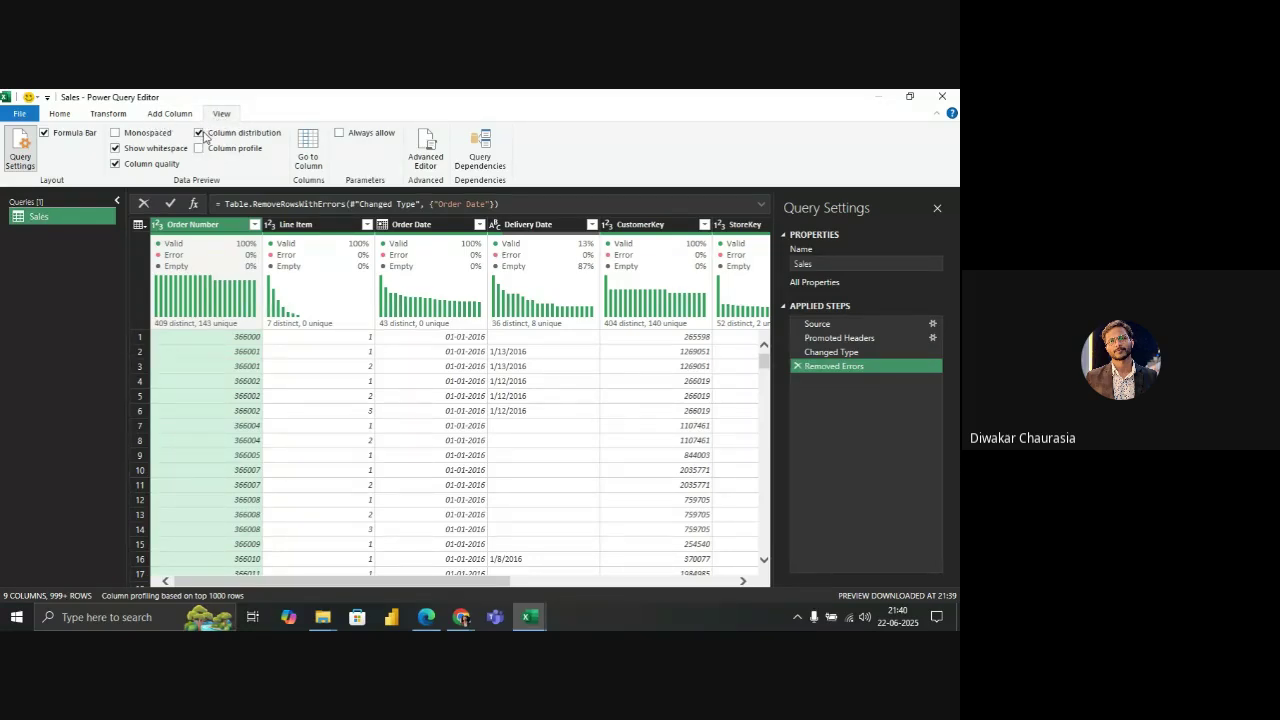
Hide the column distribution and column quality in the data preview, and switch the whitespace display off and back on
{"action": "left_click", "coordinate": [201, 134]}
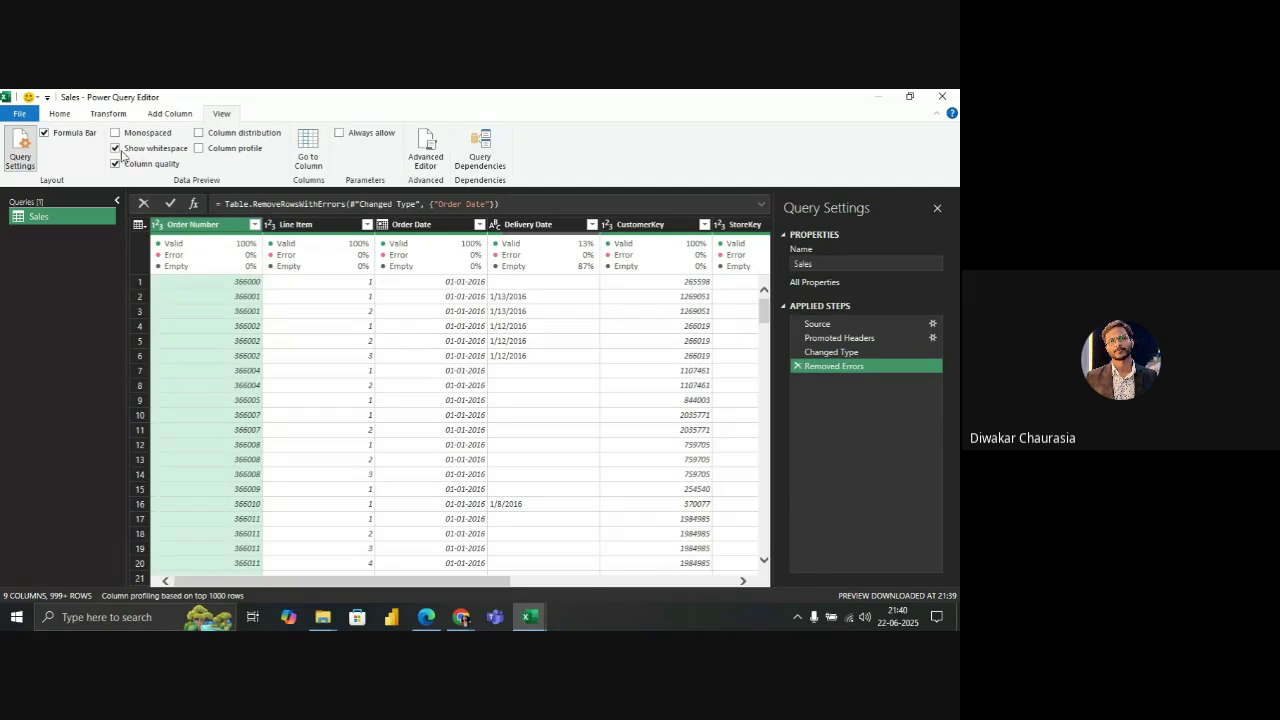
{"action": "left_click", "coordinate": [116, 150]}
{"action": "left_click", "coordinate": [116, 164]}
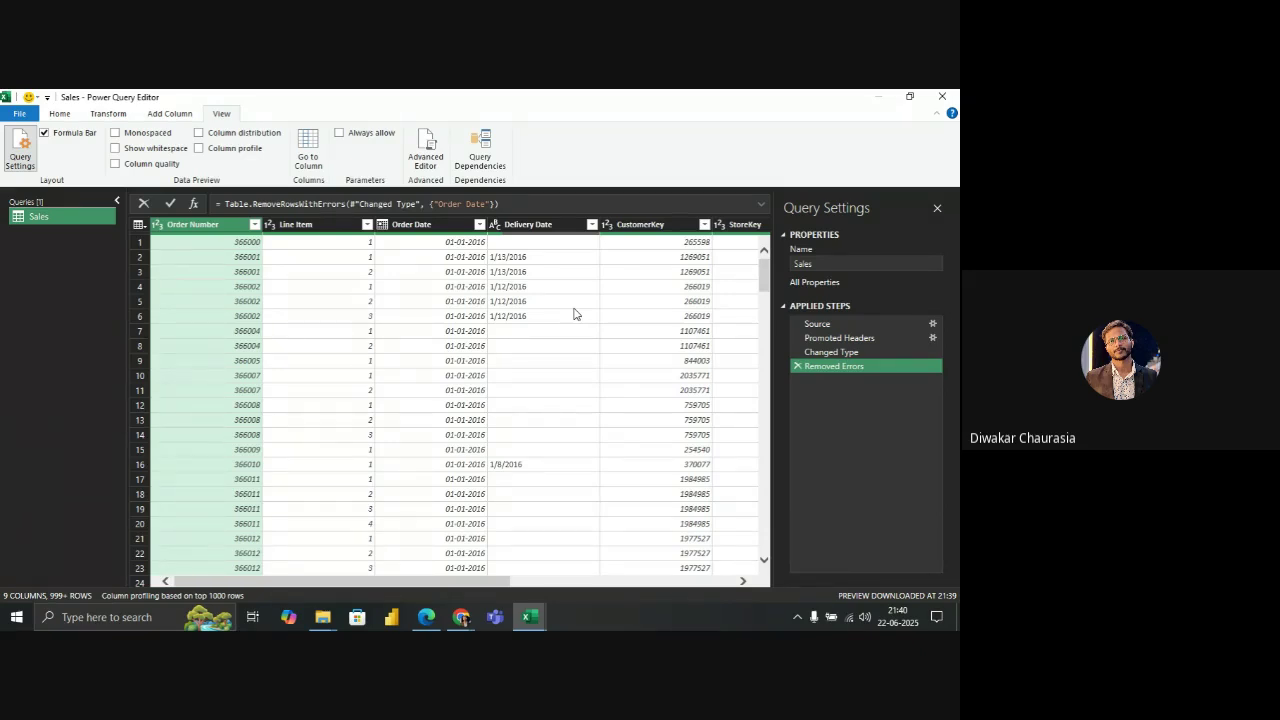
{"action": "left_click", "coordinate": [116, 150]}
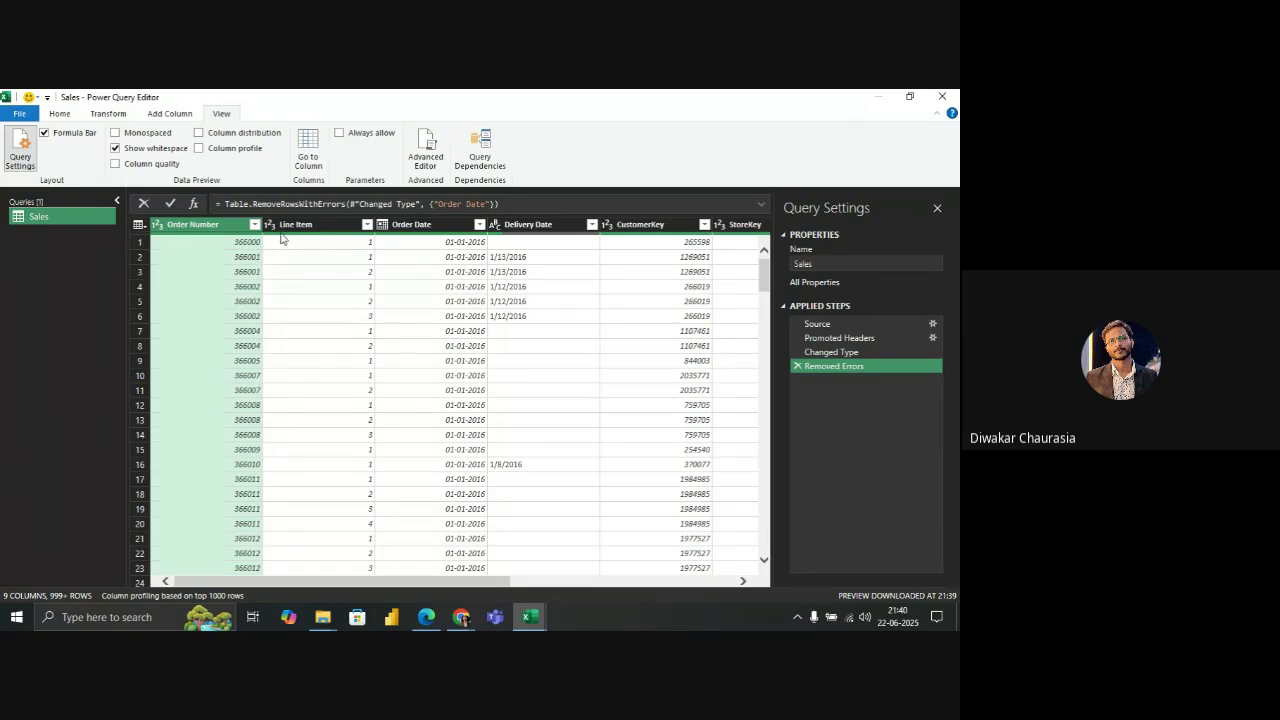
Show the column quality in the data preview and inspect the valid, error and empty figures across the Sales columns
{"action": "mouse_move", "coordinate": [283, 237]}
{"action": "mouse_move", "coordinate": [525, 239]}
{"action": "mouse_move", "coordinate": [467, 587]}
{"action": "left_mouse_down"}
{"action": "mouse_move", "coordinate": [691, 583]}
{"action": "mouse_move", "coordinate": [457, 587]}
{"action": "left_mouse_up"}
{"action": "mouse_move", "coordinate": [535, 237]}
{"action": "left_click", "coordinate": [115, 164]}
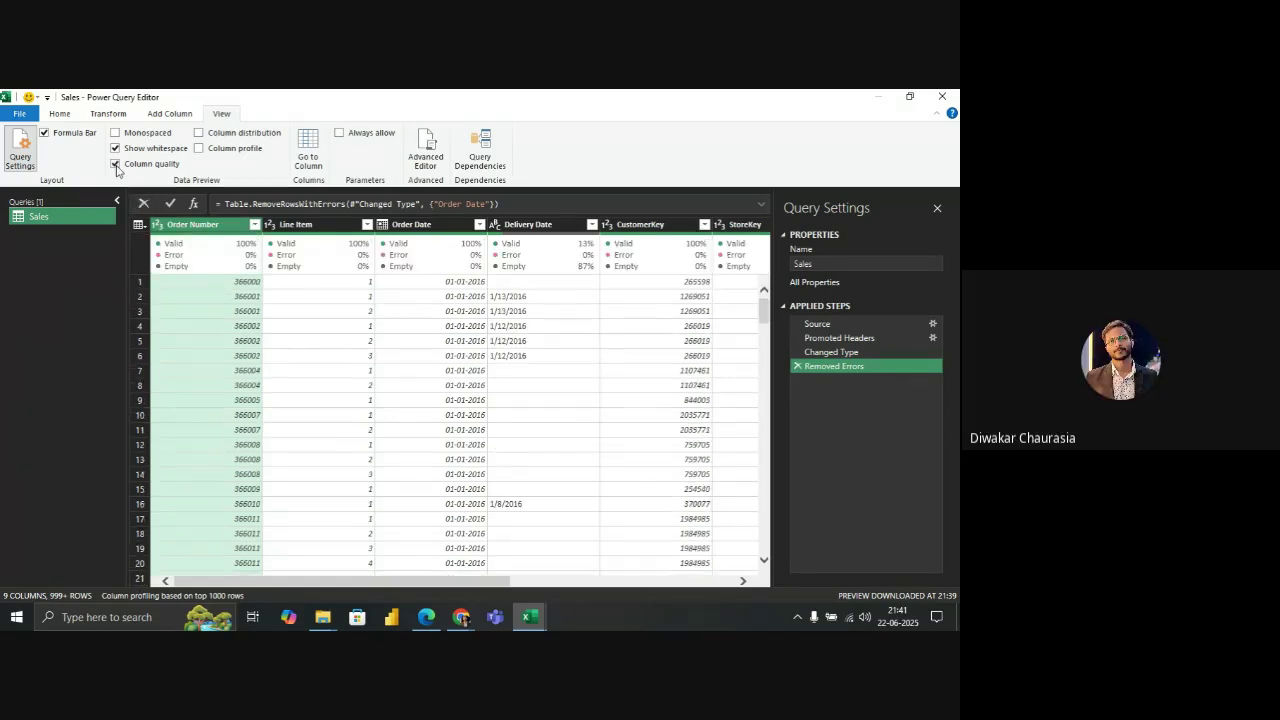
{"action": "mouse_move", "coordinate": [285, 263]}
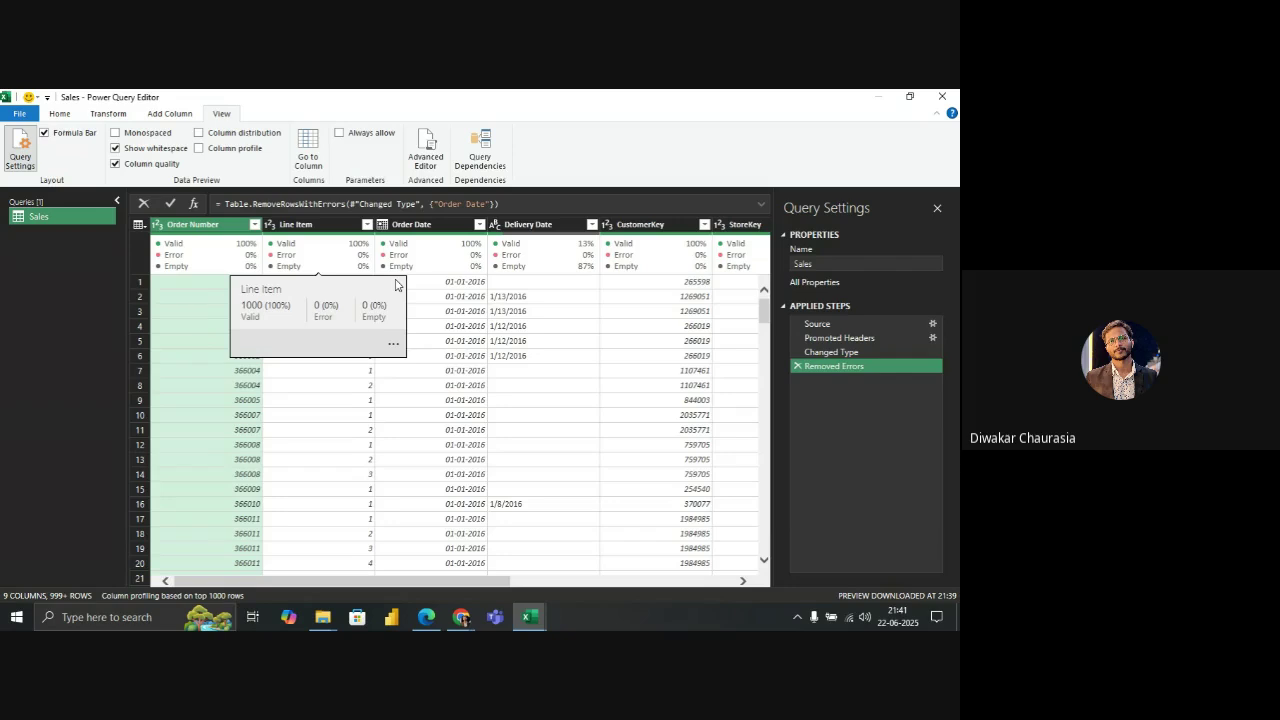
{"action": "mouse_move", "coordinate": [212, 262]}
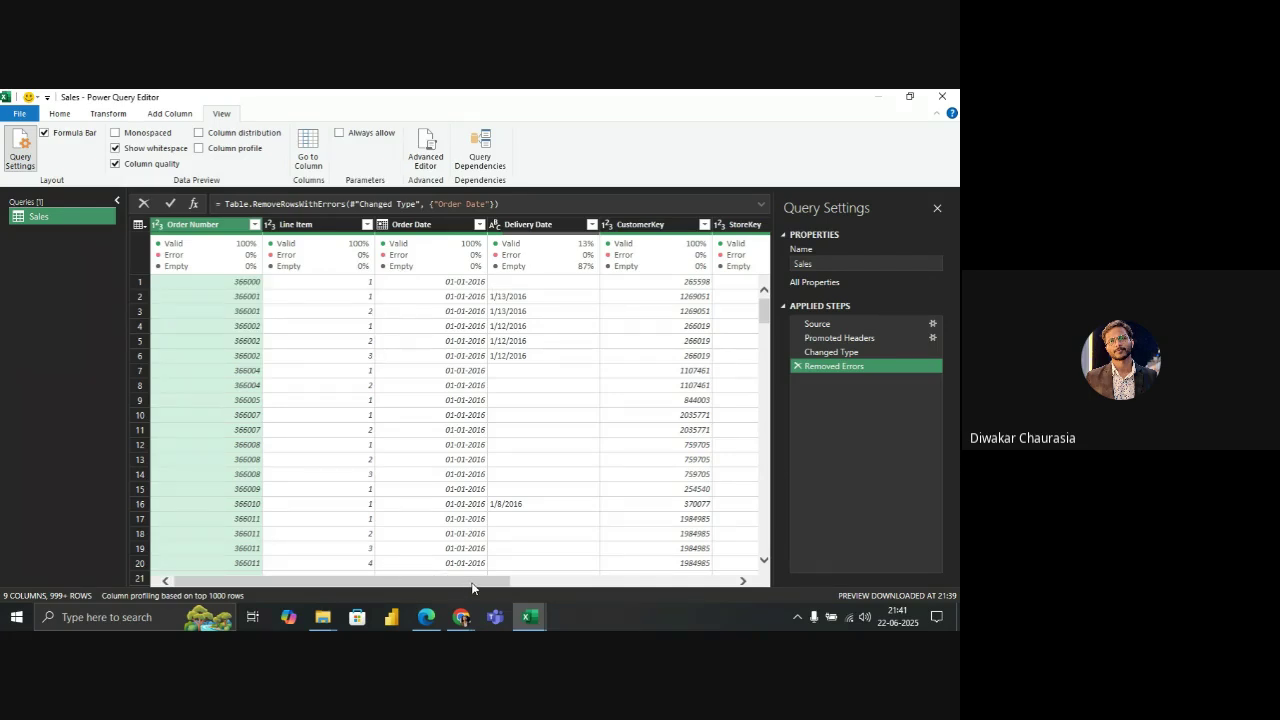
{"action": "left_click_drag", "start_coordinate": [472, 587], "coordinate": [540, 582]}
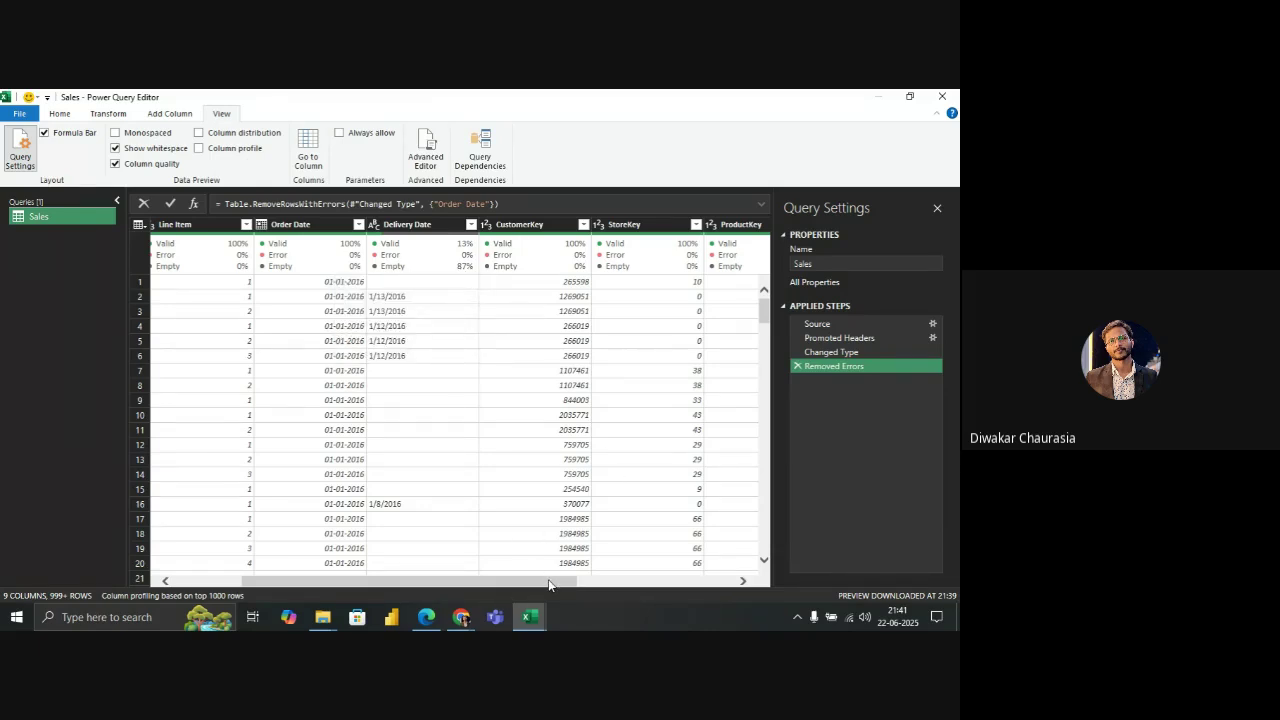
{"action": "left_click_drag", "start_coordinate": [548, 583], "coordinate": [342, 581]}
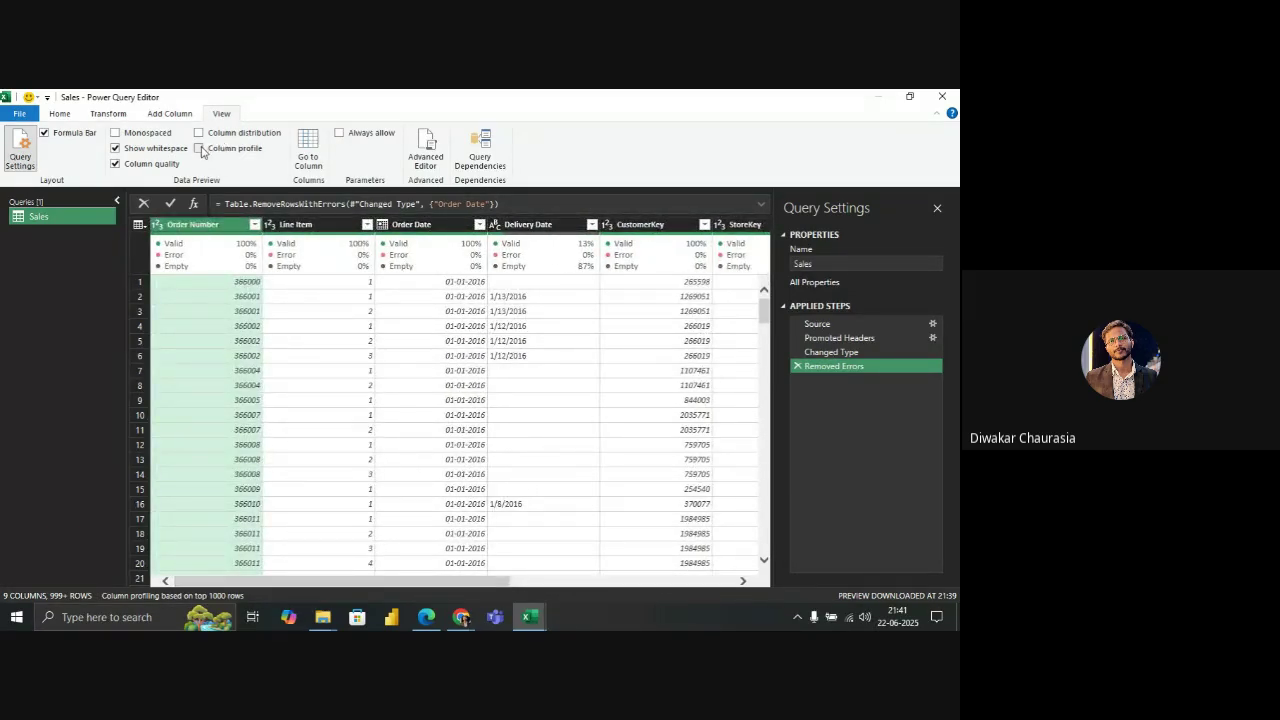
Show the column profile and review the full statistics list of the Order Number column
{"action": "left_click", "coordinate": [200, 148]}
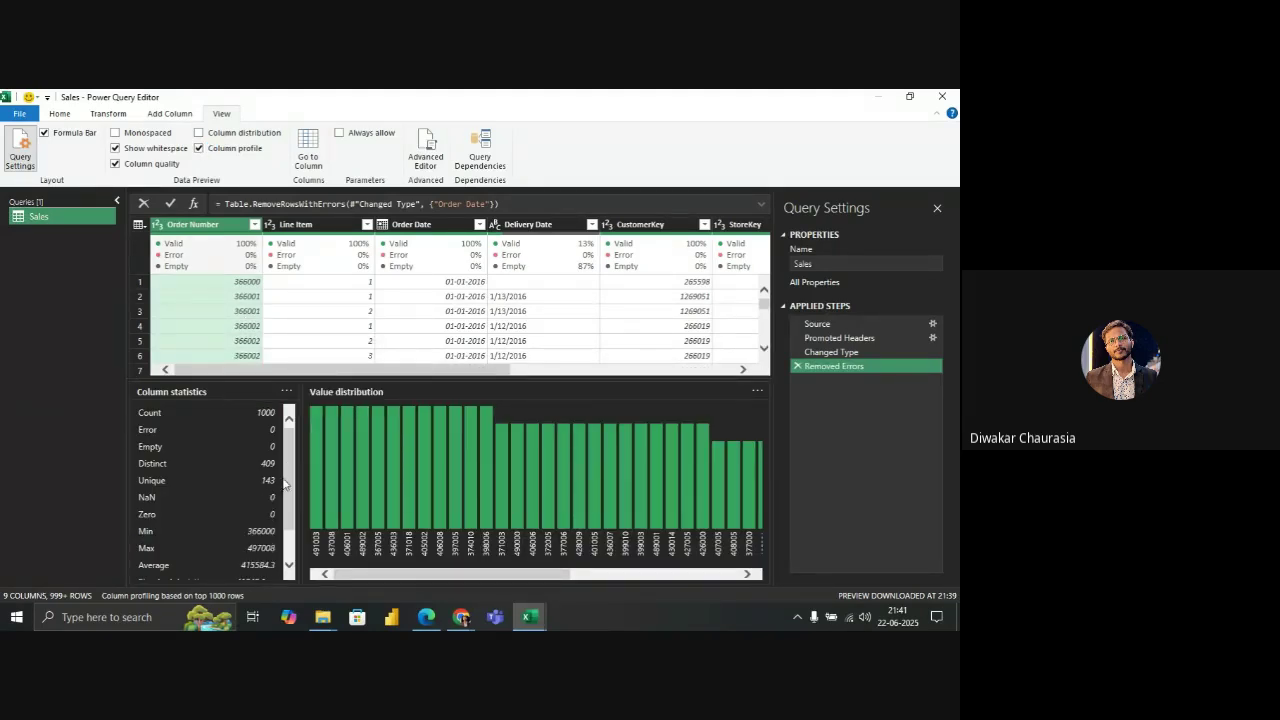
{"action": "mouse_move", "coordinate": [288, 491]}
{"action": "left_mouse_down"}
{"action": "mouse_move", "coordinate": [290, 525]}
{"action": "mouse_move", "coordinate": [286, 470]}
{"action": "left_mouse_up"}
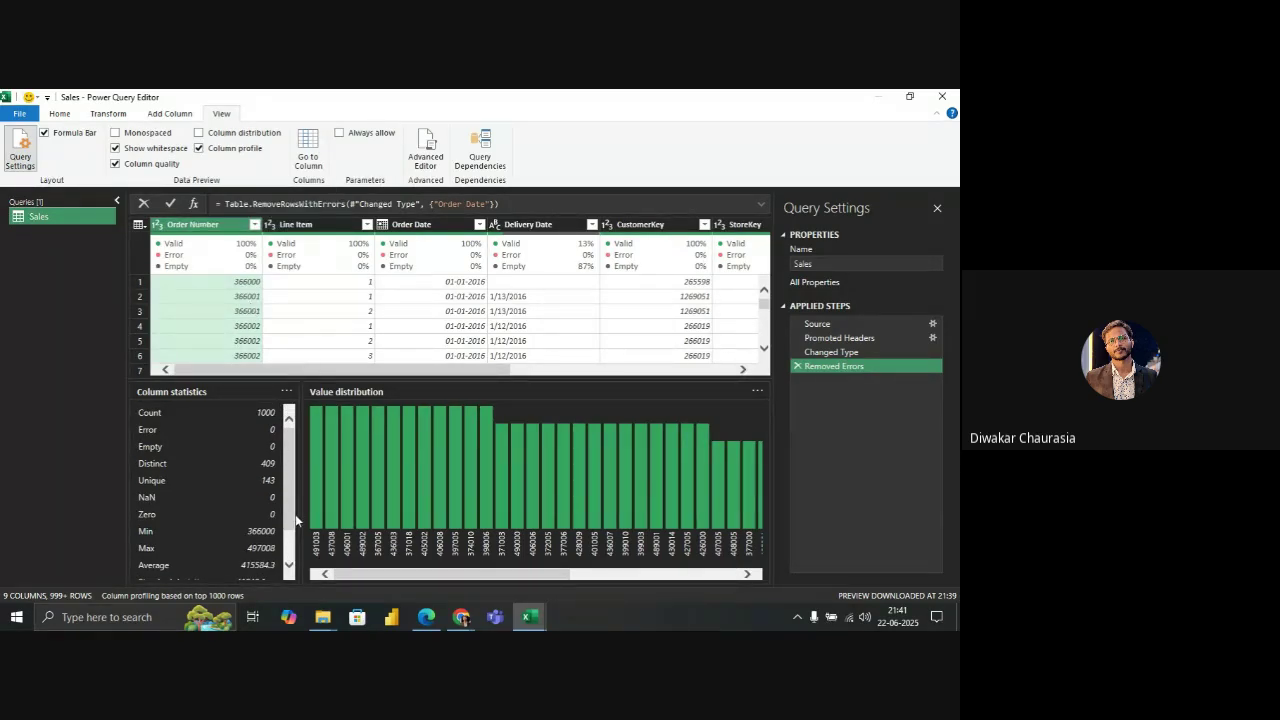
{"action": "left_click_drag", "start_coordinate": [289, 516], "coordinate": [289, 543]}
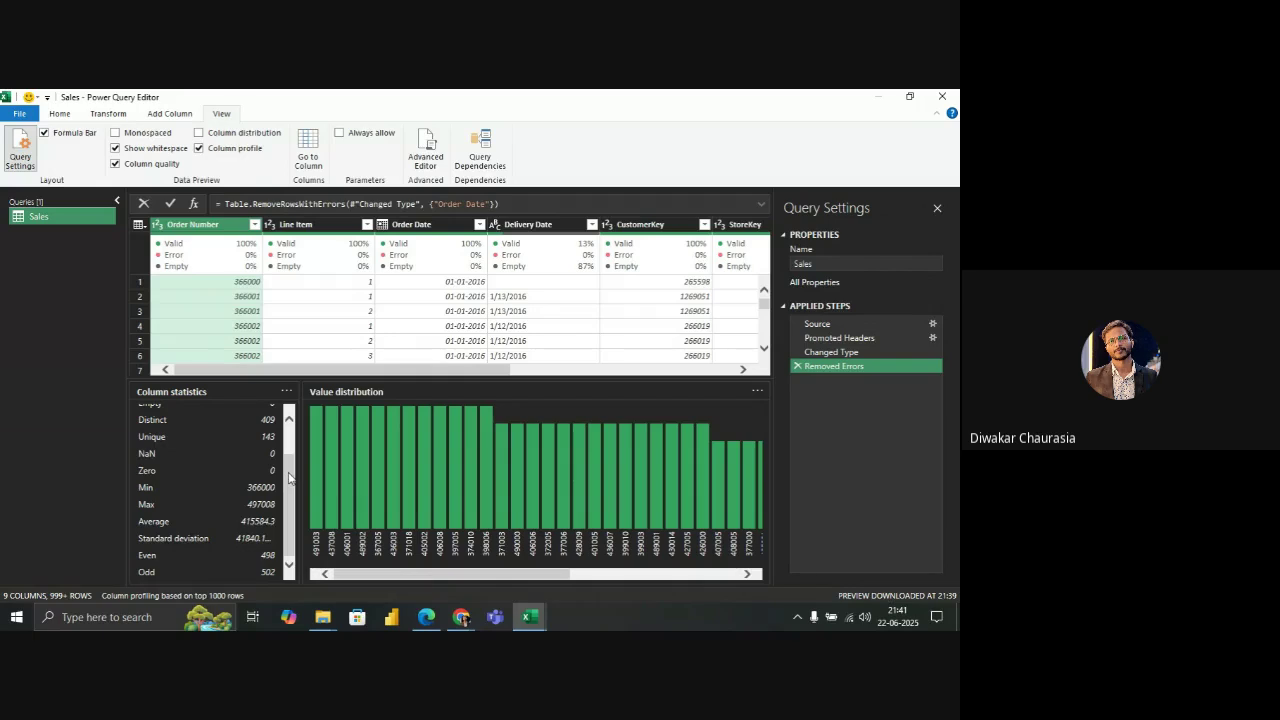
{"action": "scroll", "coordinate": [289, 477], "scroll_direction": "up", "scroll_amount": 2}
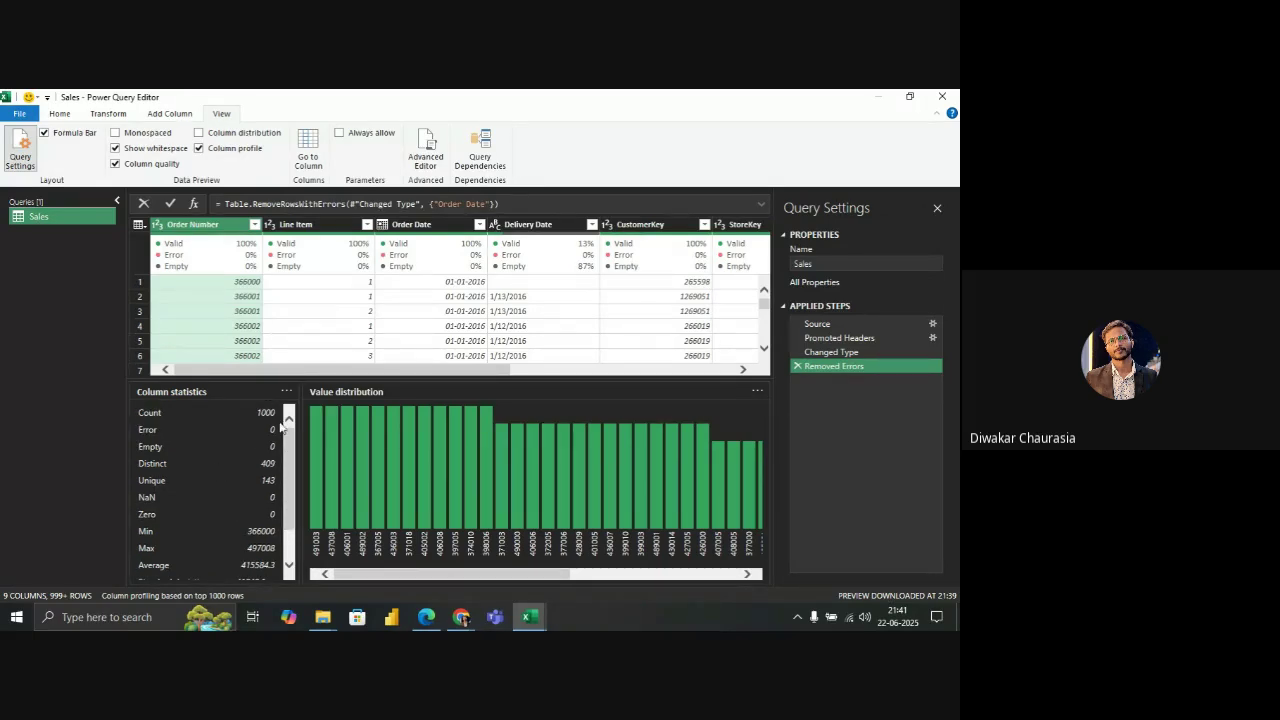
Examine the column statistics and value distribution of Line Item, Order Date, Delivery Date, CustomerKey and StoreKey in turn
{"action": "left_click", "coordinate": [318, 230]}
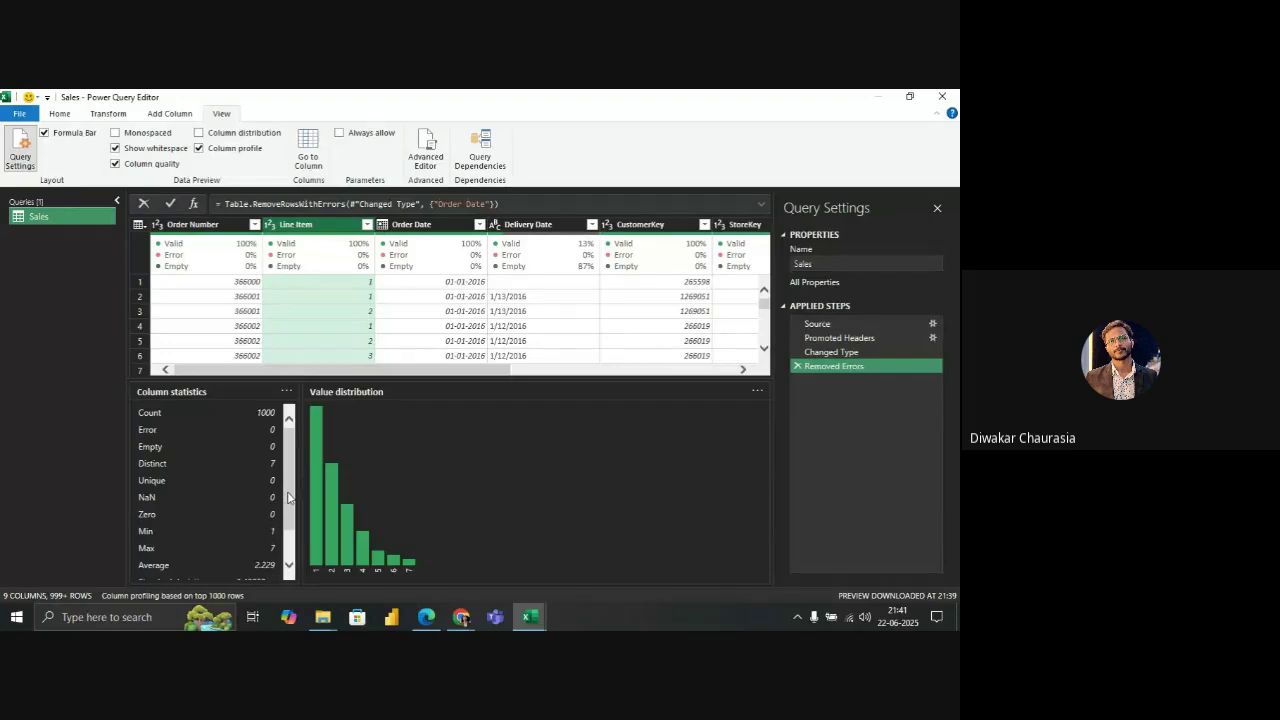
{"action": "left_click_drag", "start_coordinate": [287, 497], "coordinate": [287, 535]}
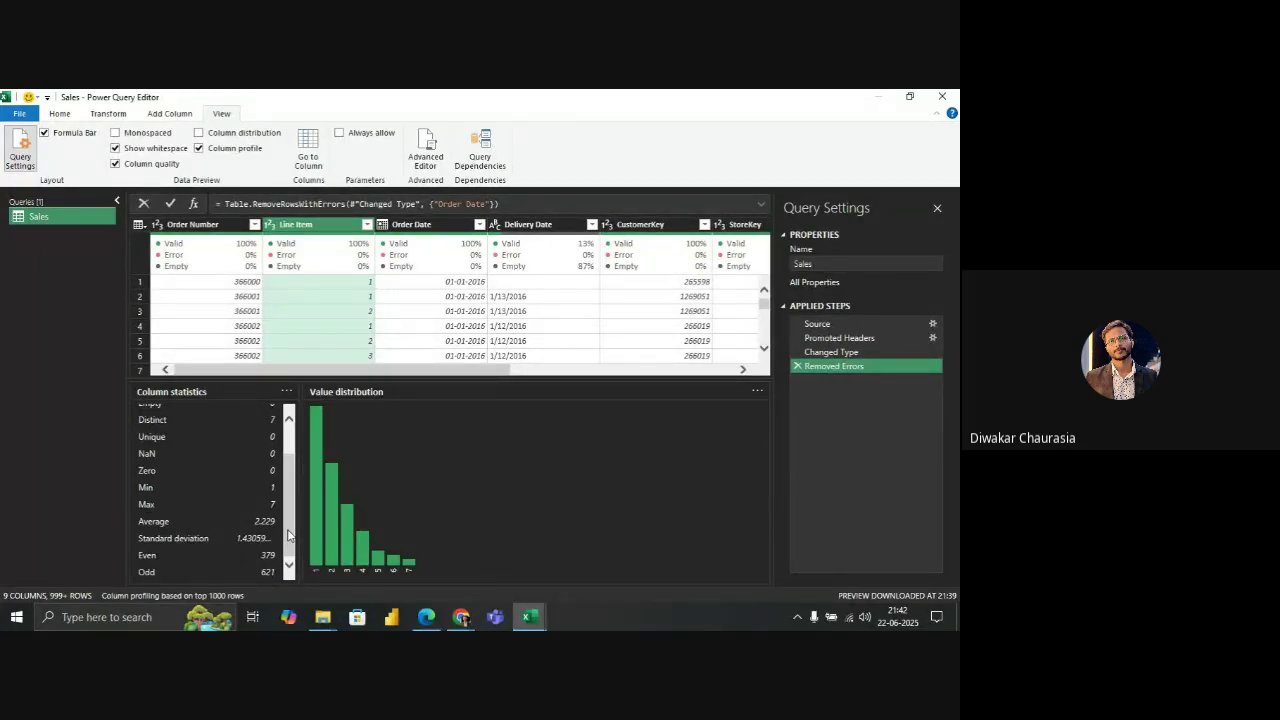
{"action": "left_click_drag", "start_coordinate": [288, 535], "coordinate": [289, 487]}
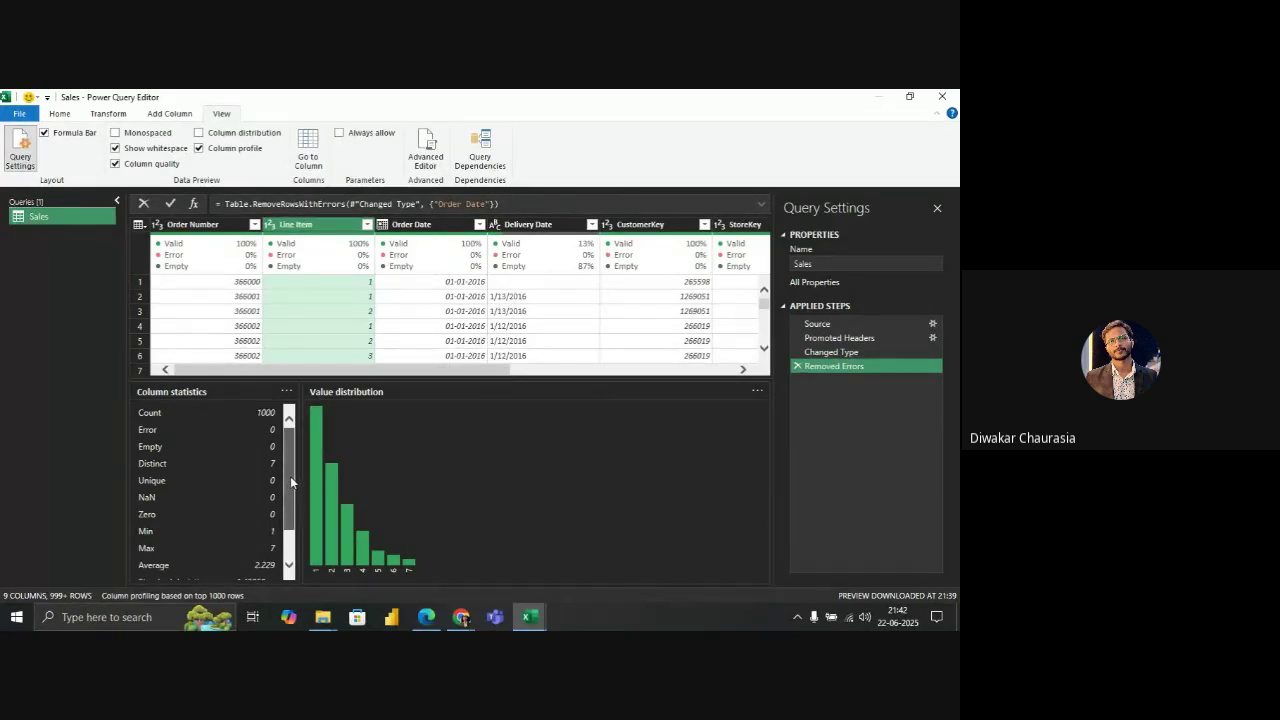
{"action": "left_click", "coordinate": [441, 255]}
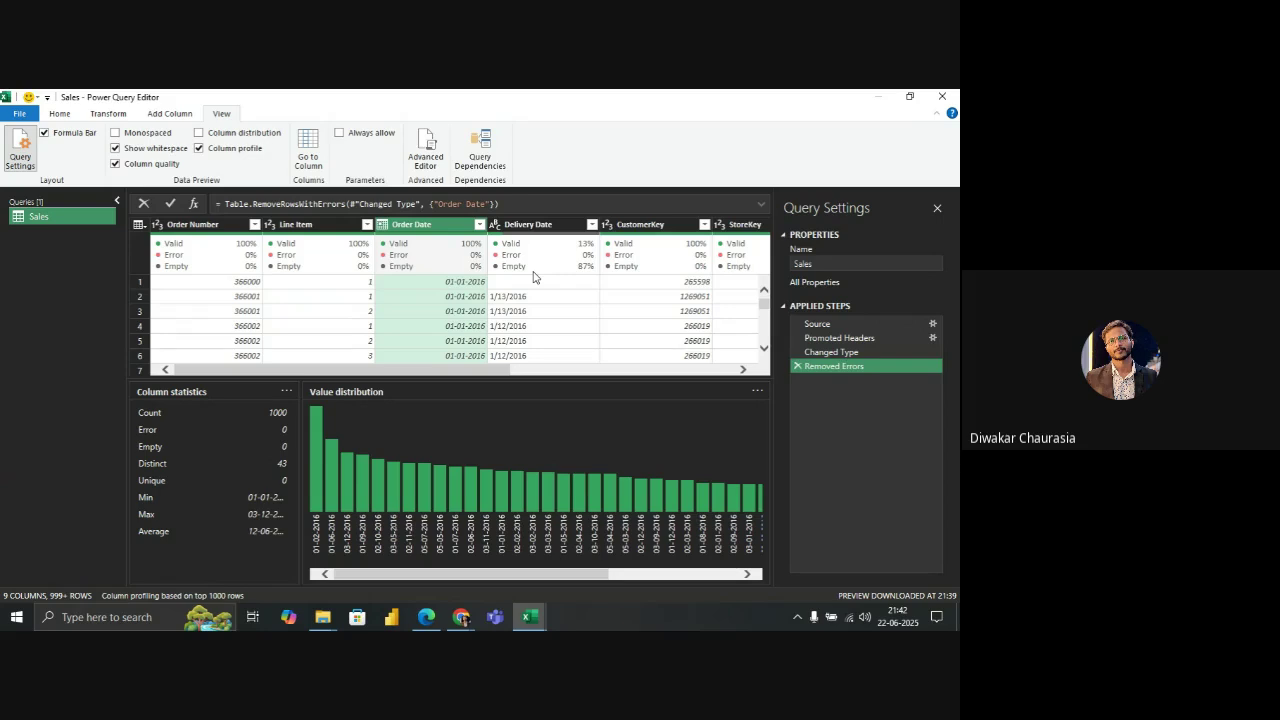
{"action": "left_click", "coordinate": [545, 285]}
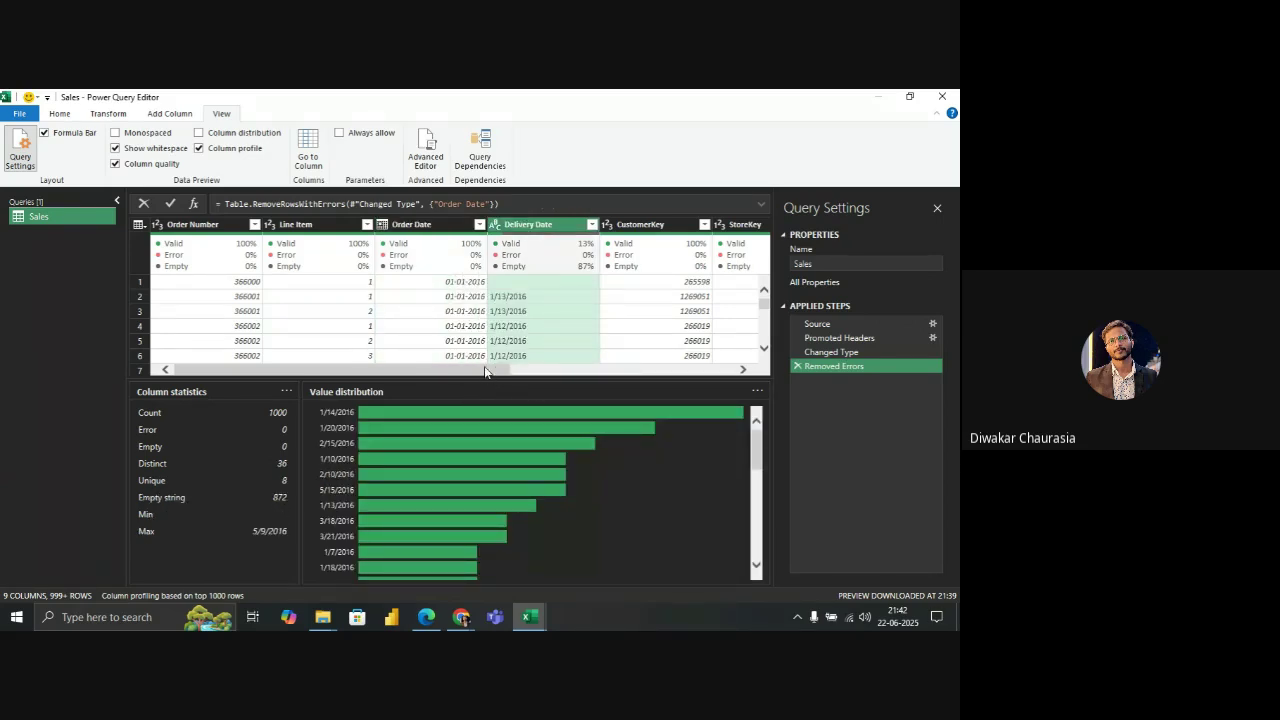
{"action": "left_click_drag", "start_coordinate": [489, 369], "coordinate": [519, 368]}
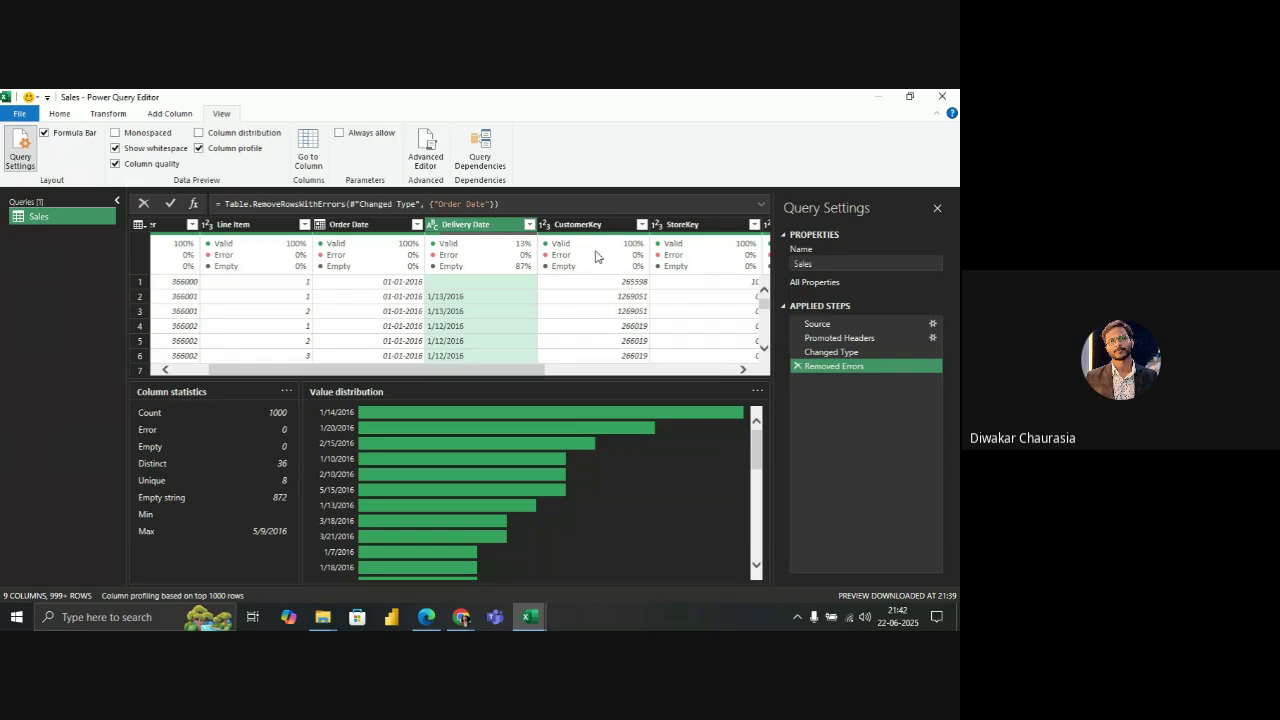
{"action": "left_click", "coordinate": [572, 337]}
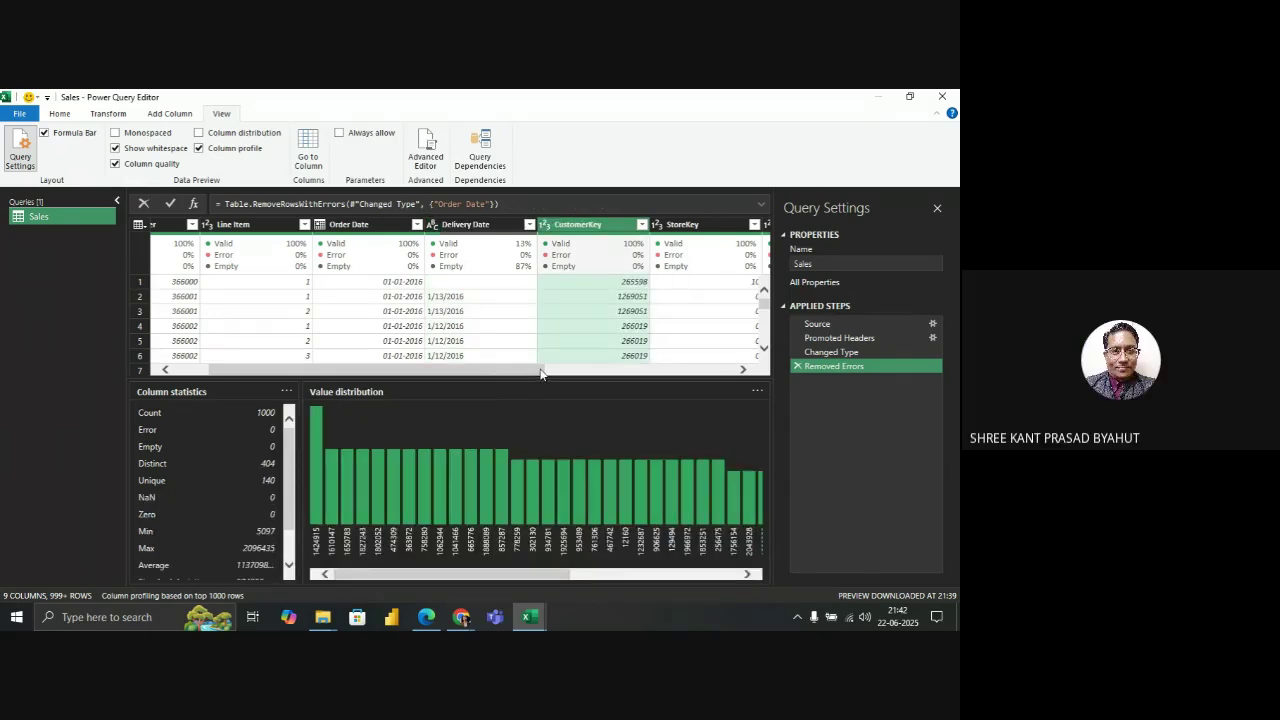
{"action": "left_click_drag", "start_coordinate": [520, 370], "coordinate": [250, 413]}
{"action": "left_click", "coordinate": [508, 270]}
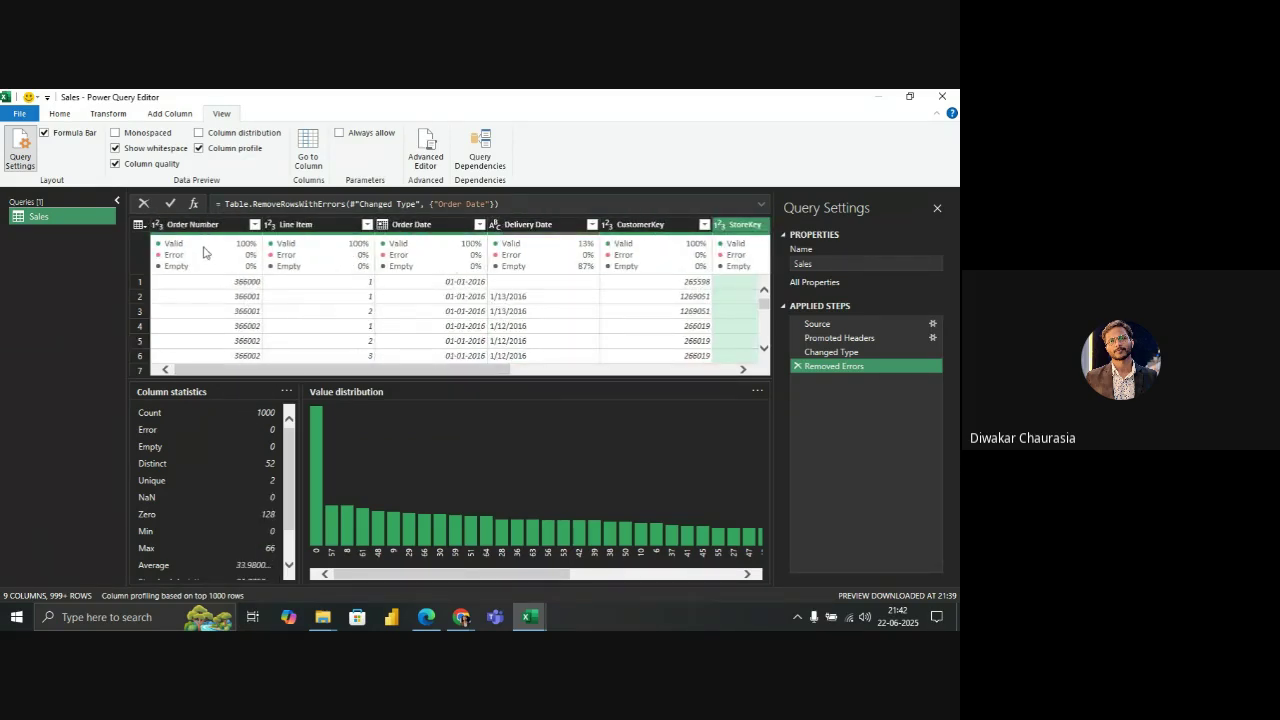
Show the column distribution in the data preview and compare the Order Date, Line Item and Order Number charts
{"action": "left_click", "coordinate": [199, 133]}
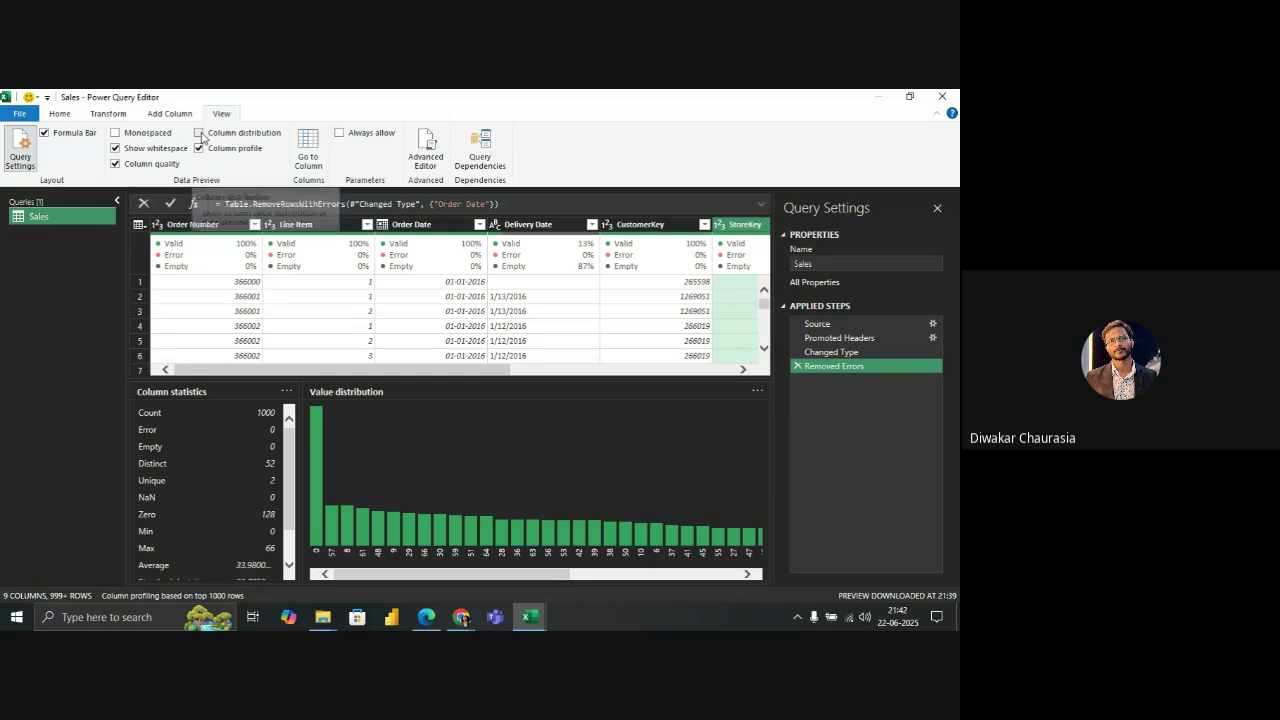
{"action": "left_click", "coordinate": [438, 297]}
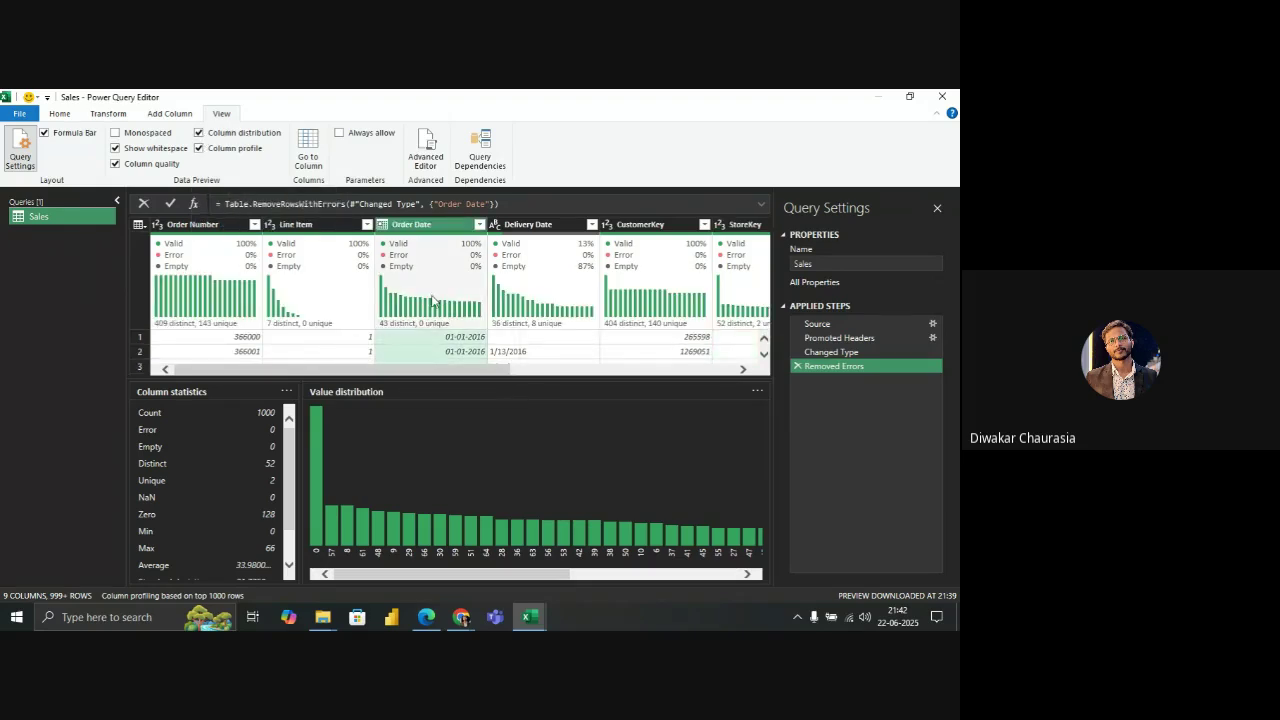
{"action": "left_click", "coordinate": [308, 318]}
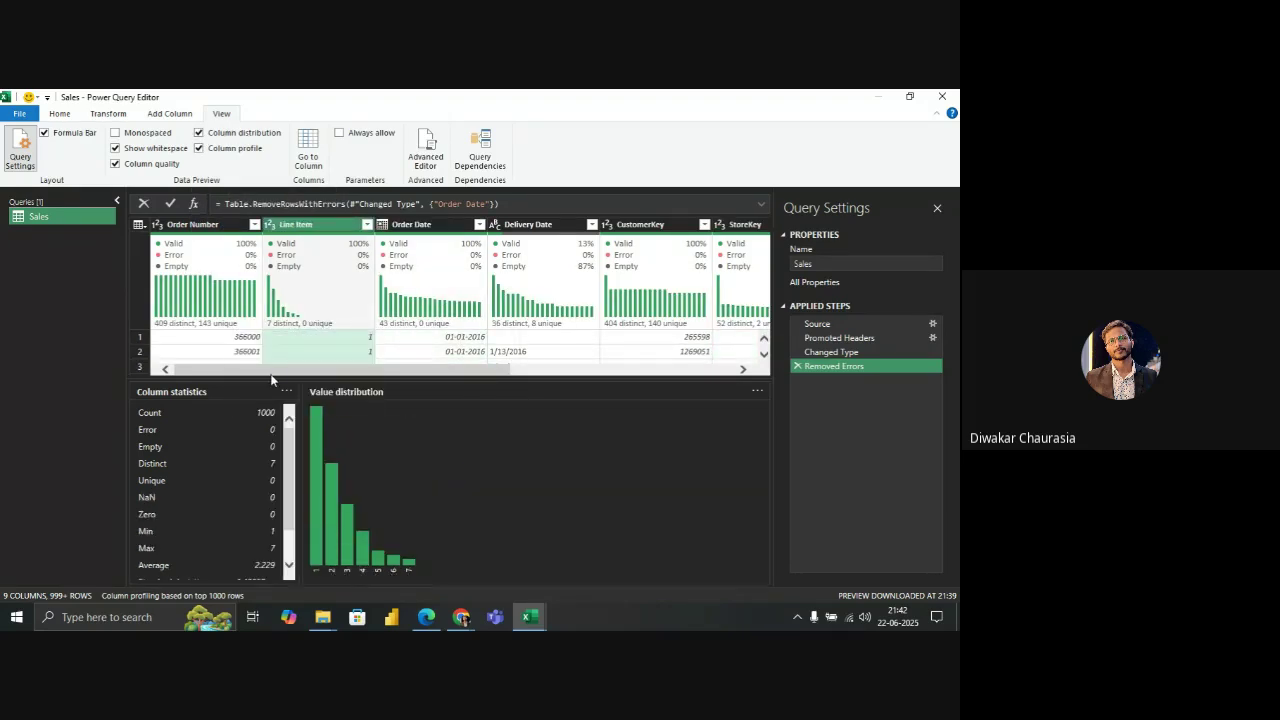
{"action": "left_click", "coordinate": [193, 289]}
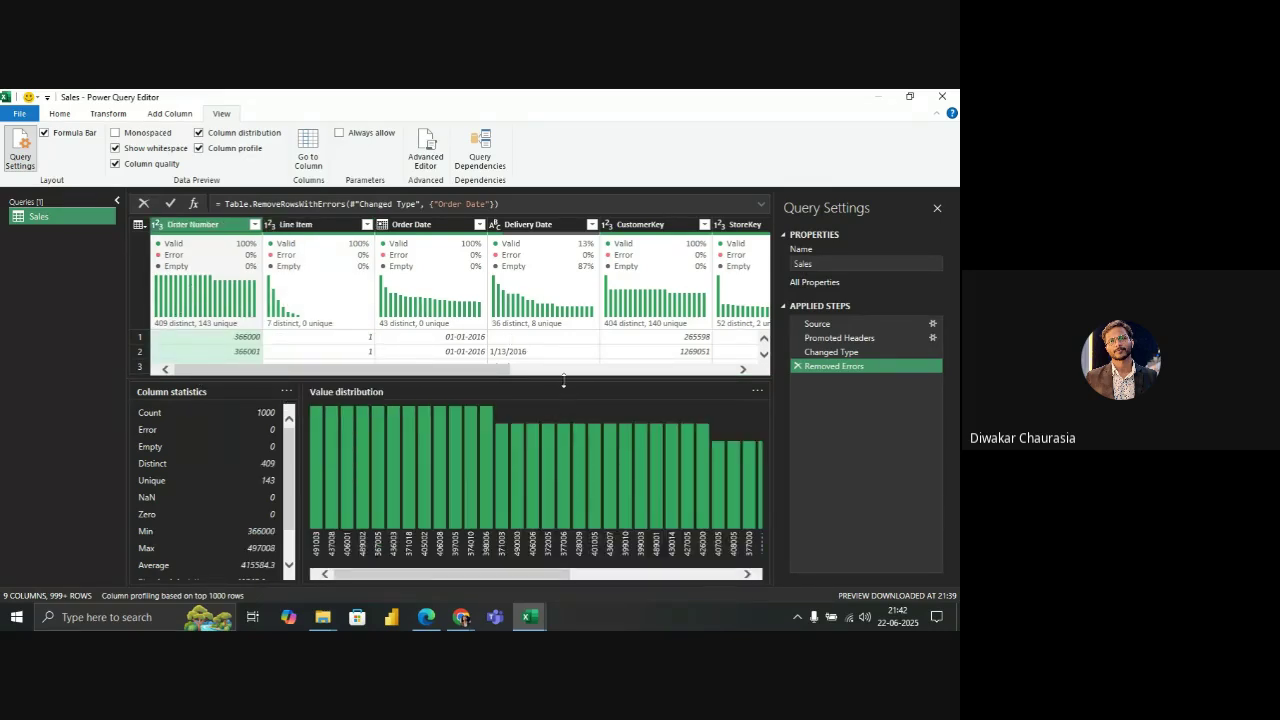
Shrink the column profile area to show more data rows, and inspect the Line Item and Order Date distributions
{"action": "left_click_drag", "start_coordinate": [588, 380], "coordinate": [599, 588]}
{"action": "left_click", "coordinate": [282, 309]}
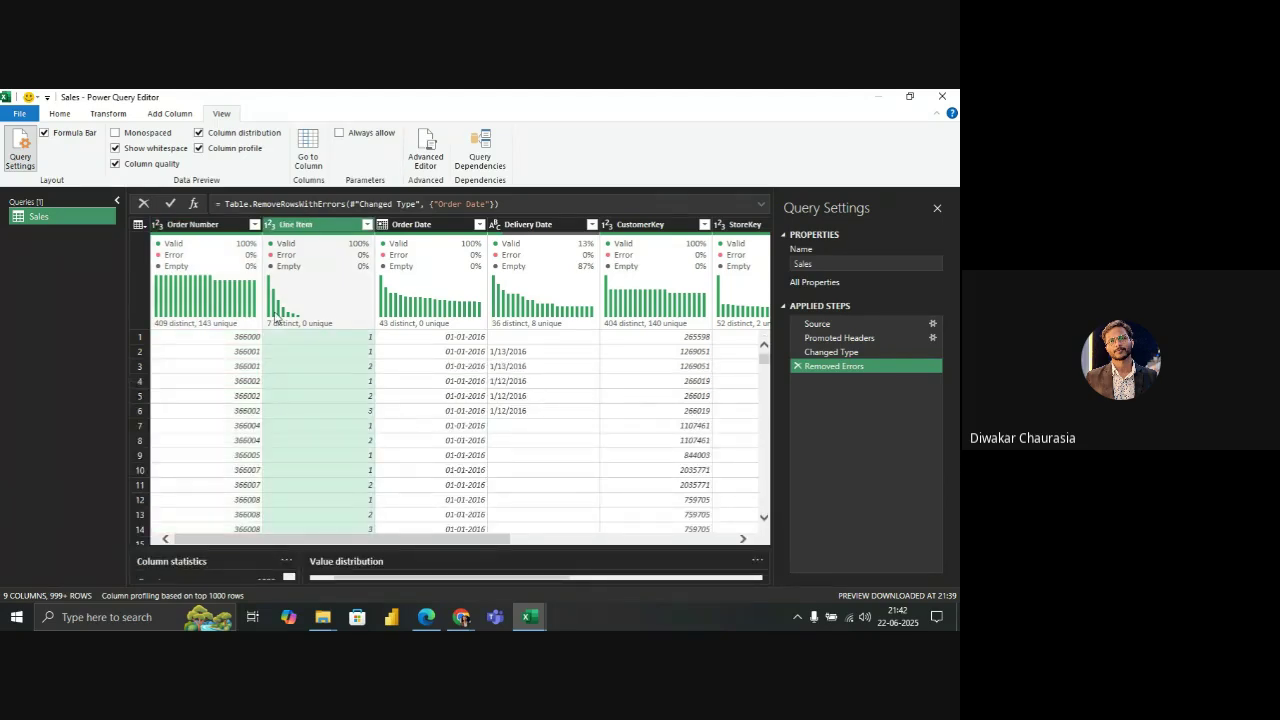
{"action": "mouse_move", "coordinate": [479, 313]}
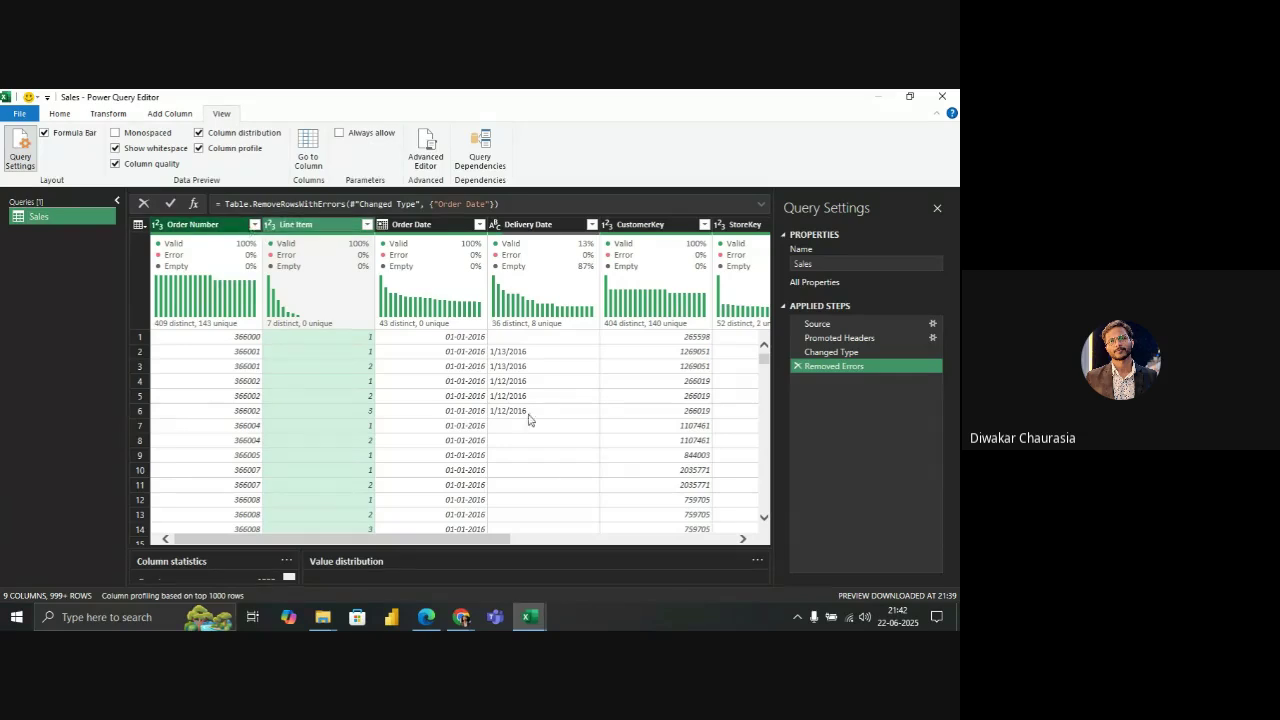
{"action": "left_click_drag", "start_coordinate": [453, 541], "coordinate": [310, 547]}
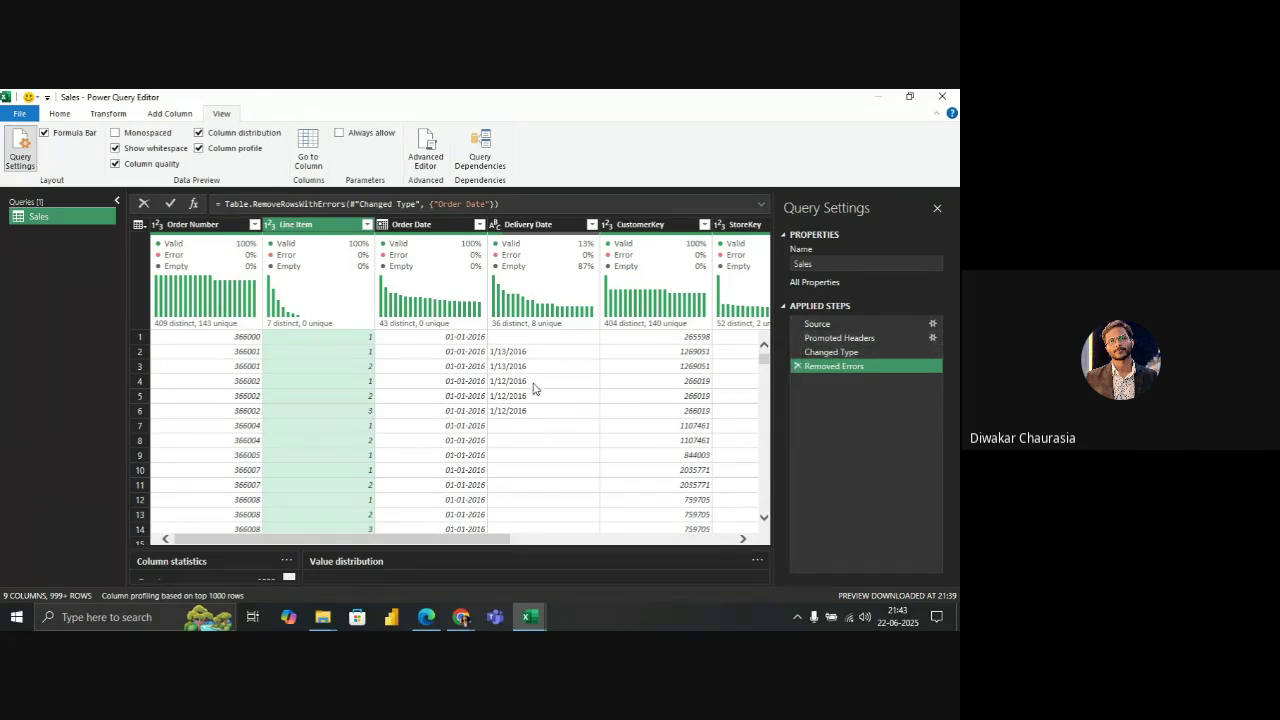
Delete the Removed Errors step from the Sales query and remove the rows with errors in Order Date again
{"action": "left_click", "coordinate": [799, 366]}
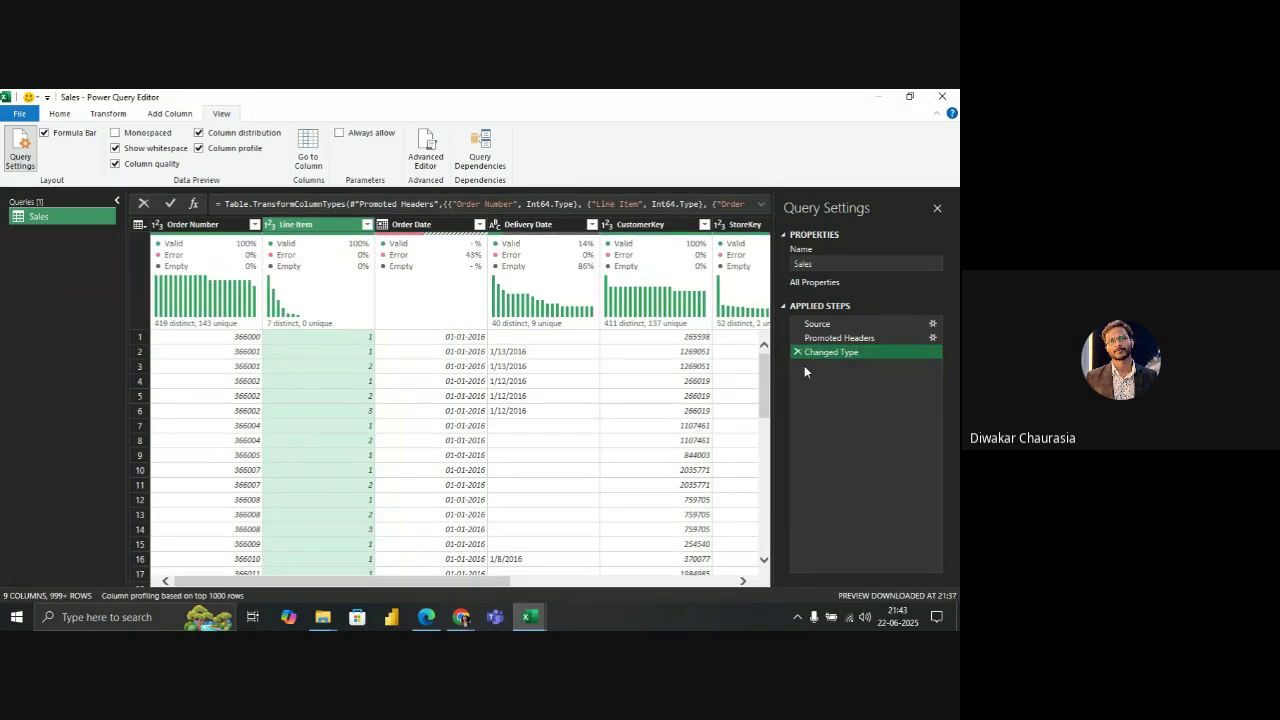
{"action": "left_click", "coordinate": [426, 295]}
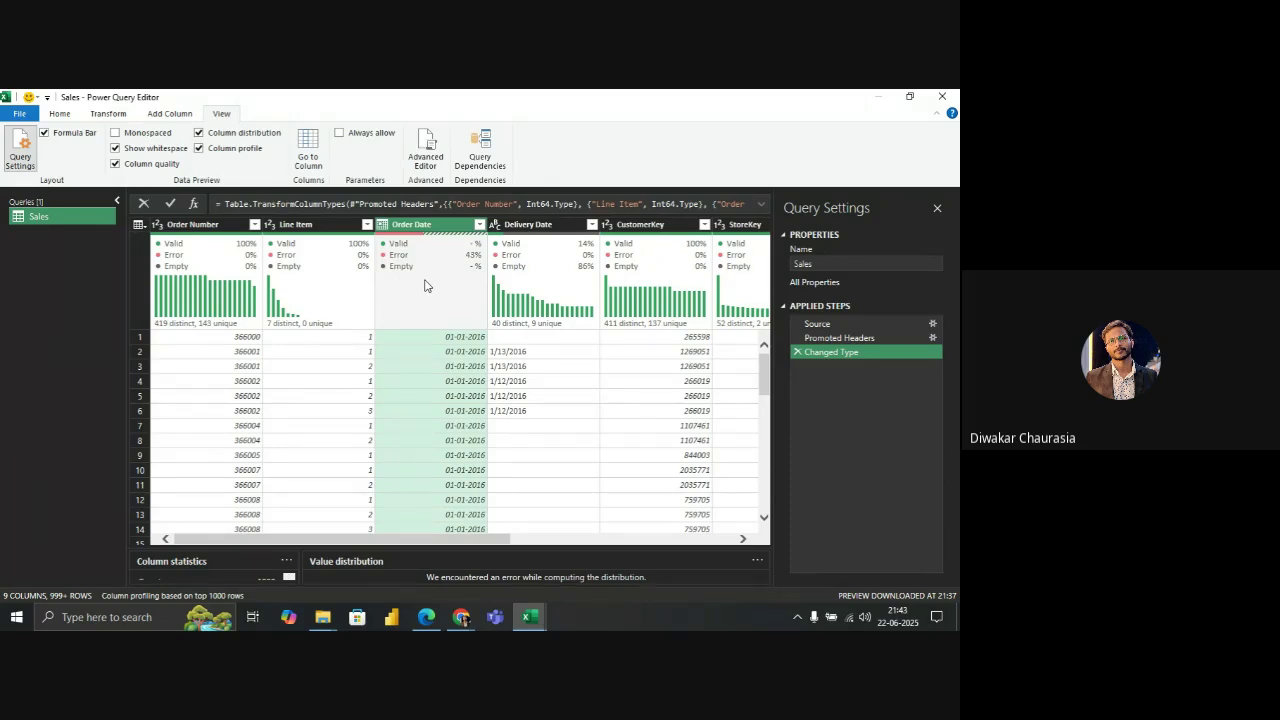
{"action": "right_click", "coordinate": [425, 286]}
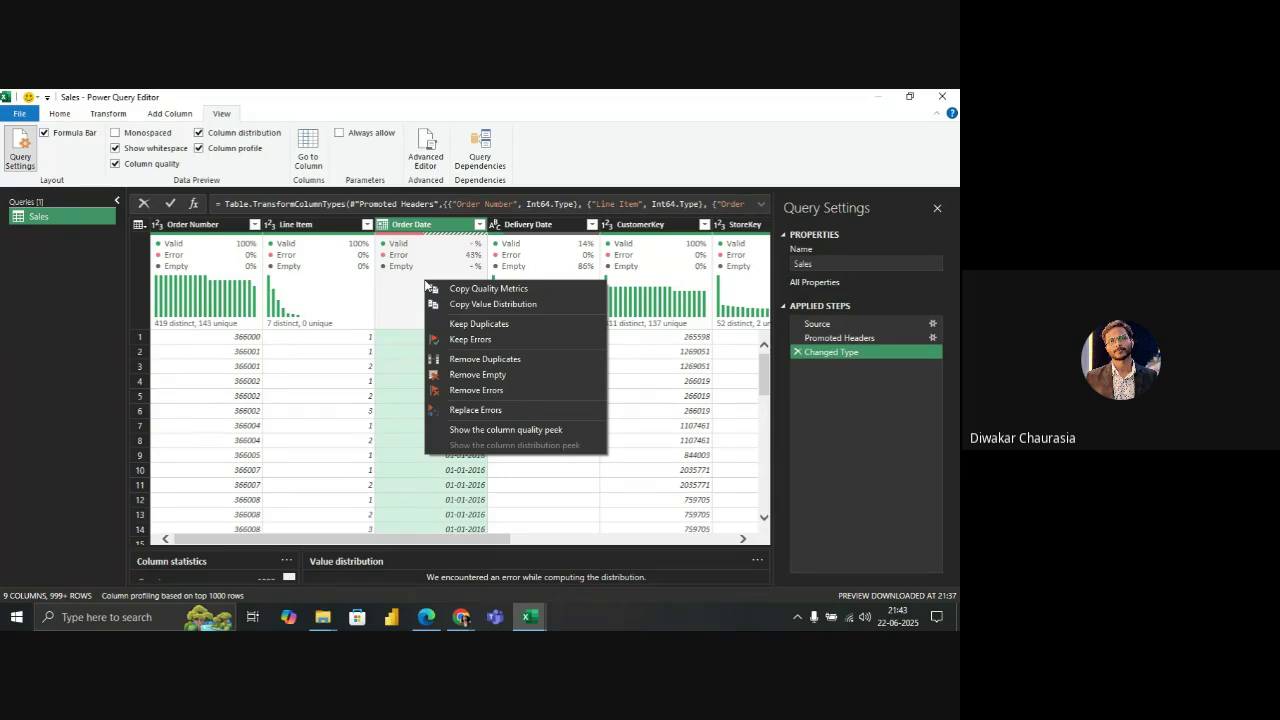
{"action": "left_click", "coordinate": [488, 392]}
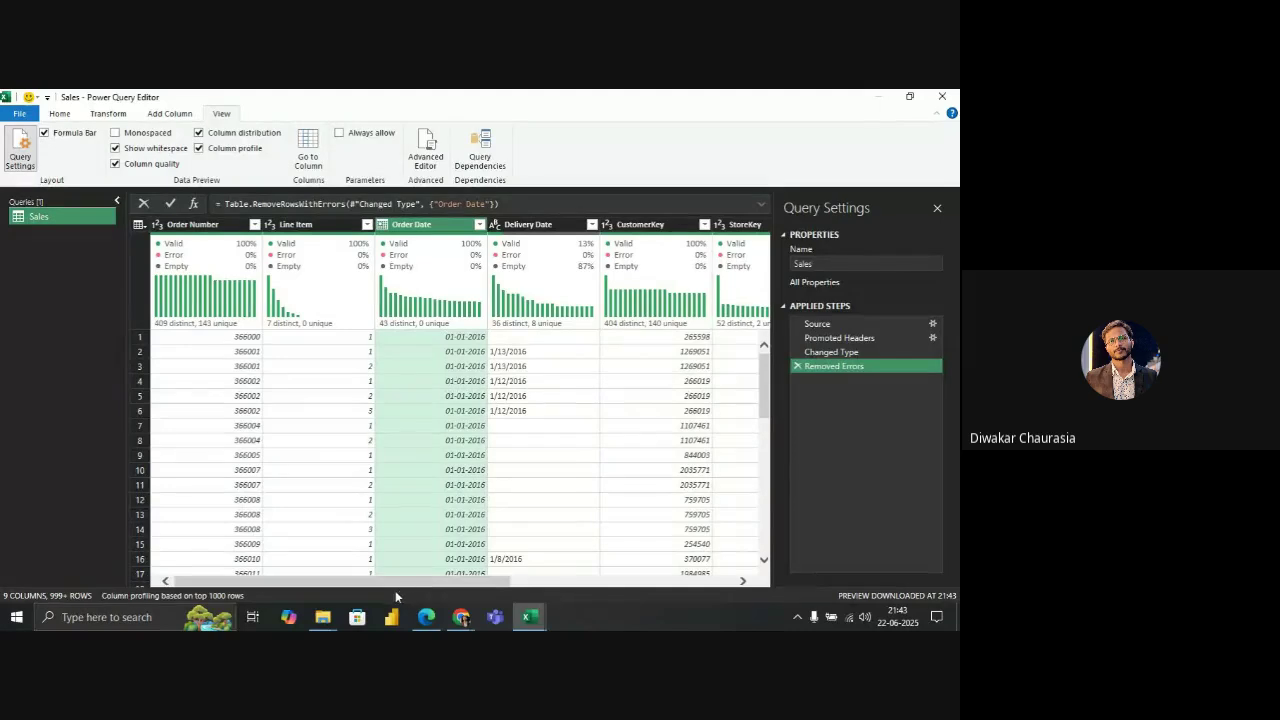
{"action": "left_click_drag", "start_coordinate": [435, 578], "coordinate": [301, 599]}
Inspect the Line Item distinct and unique figures, filled and empty Delivery Date cells, and the second row's Order Number
{"action": "left_click", "coordinate": [59, 114]}
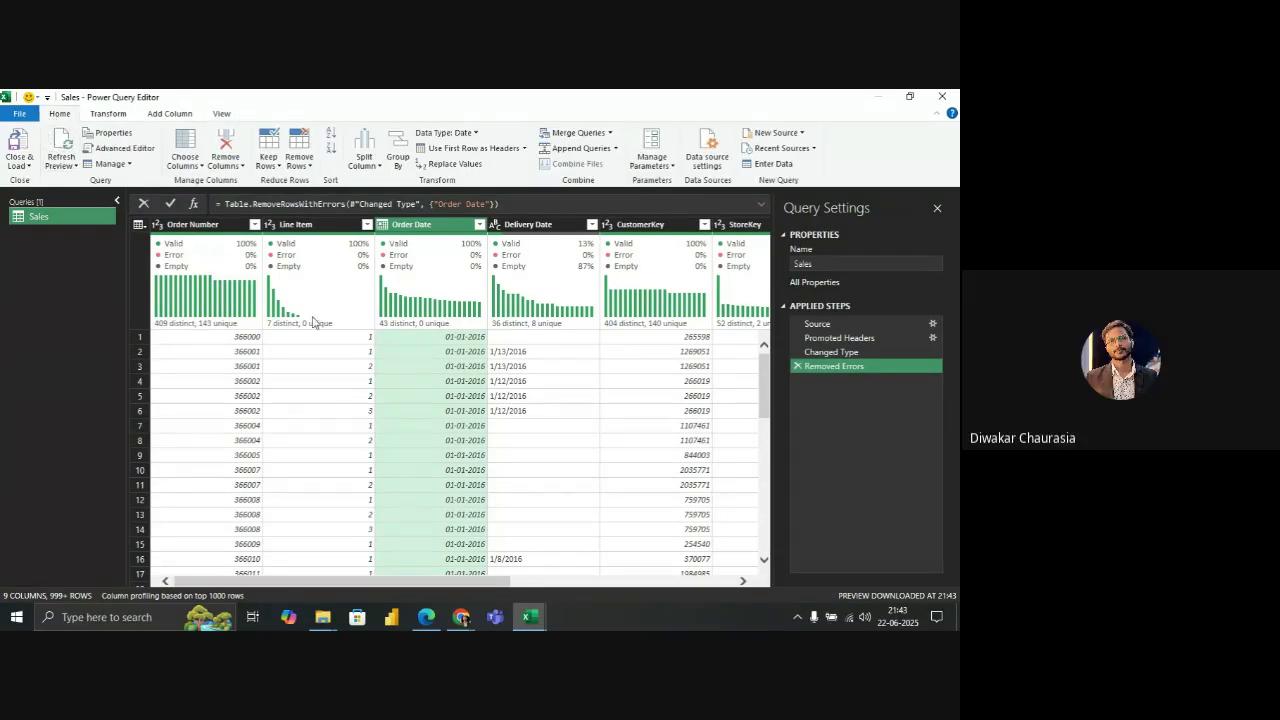
{"action": "mouse_move", "coordinate": [312, 321]}
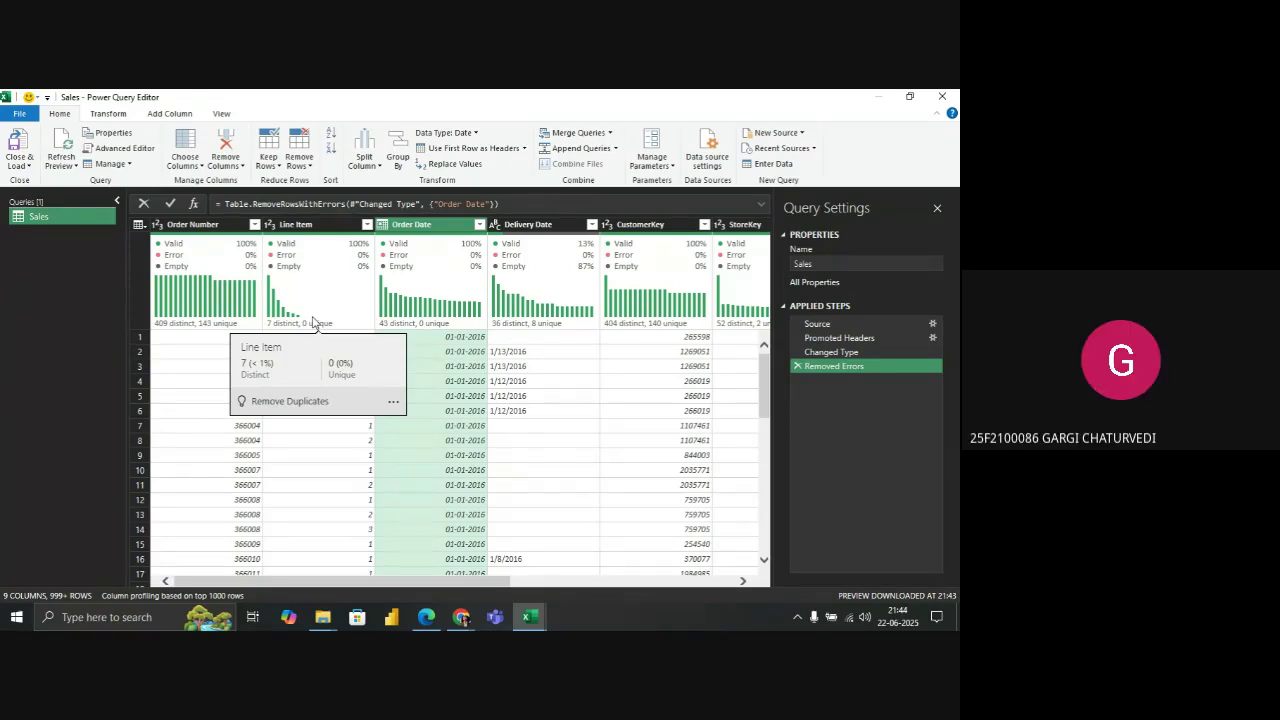
{"action": "left_click", "coordinate": [533, 431]}
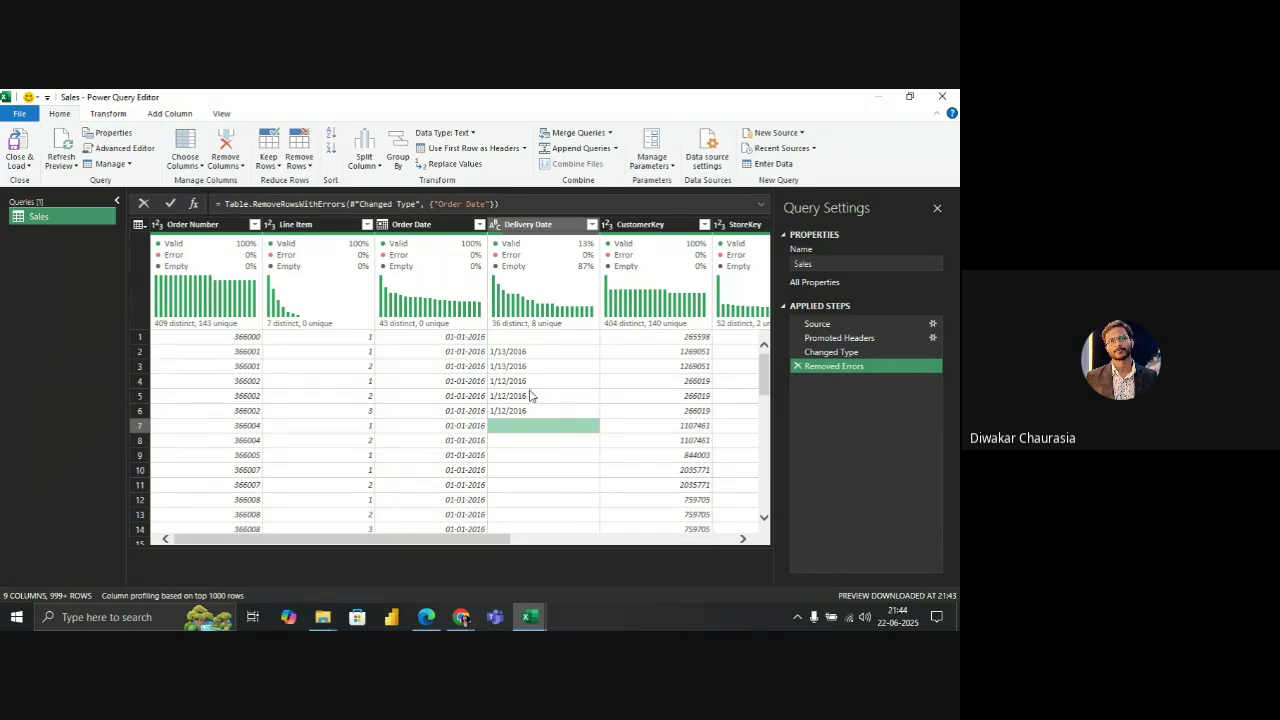
{"action": "left_click", "coordinate": [529, 395]}
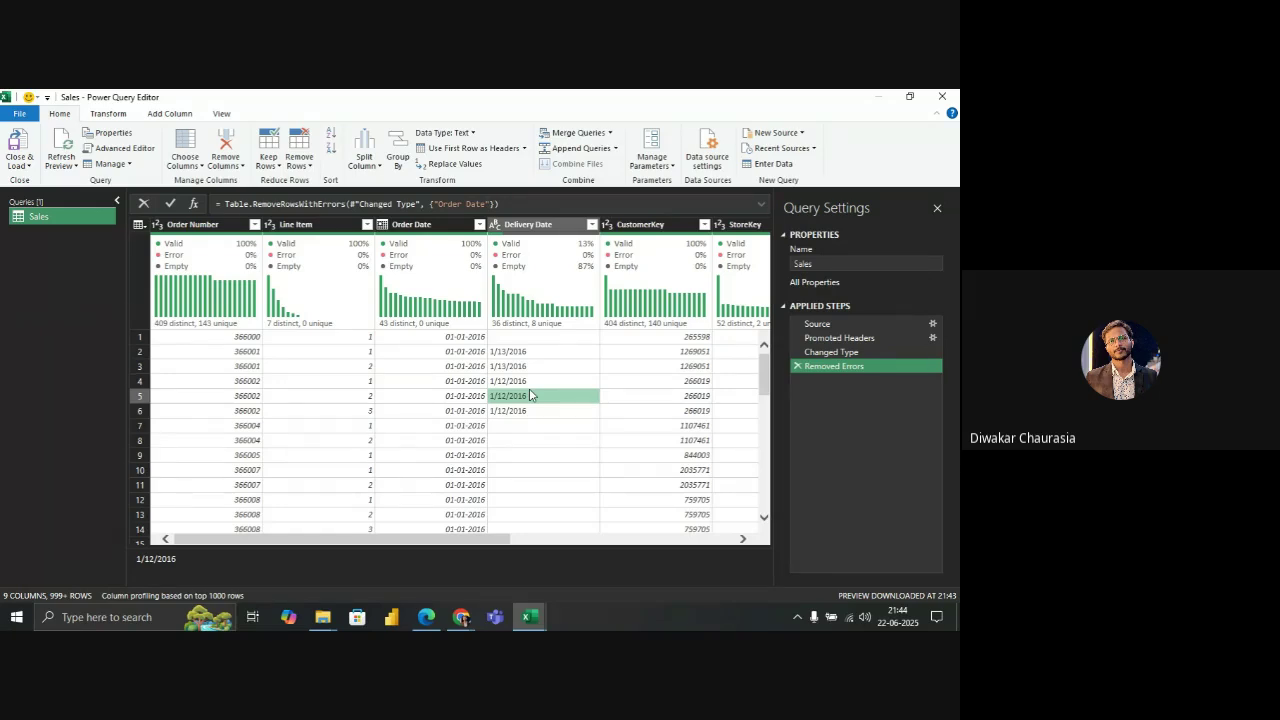
{"action": "left_click", "coordinate": [517, 432]}
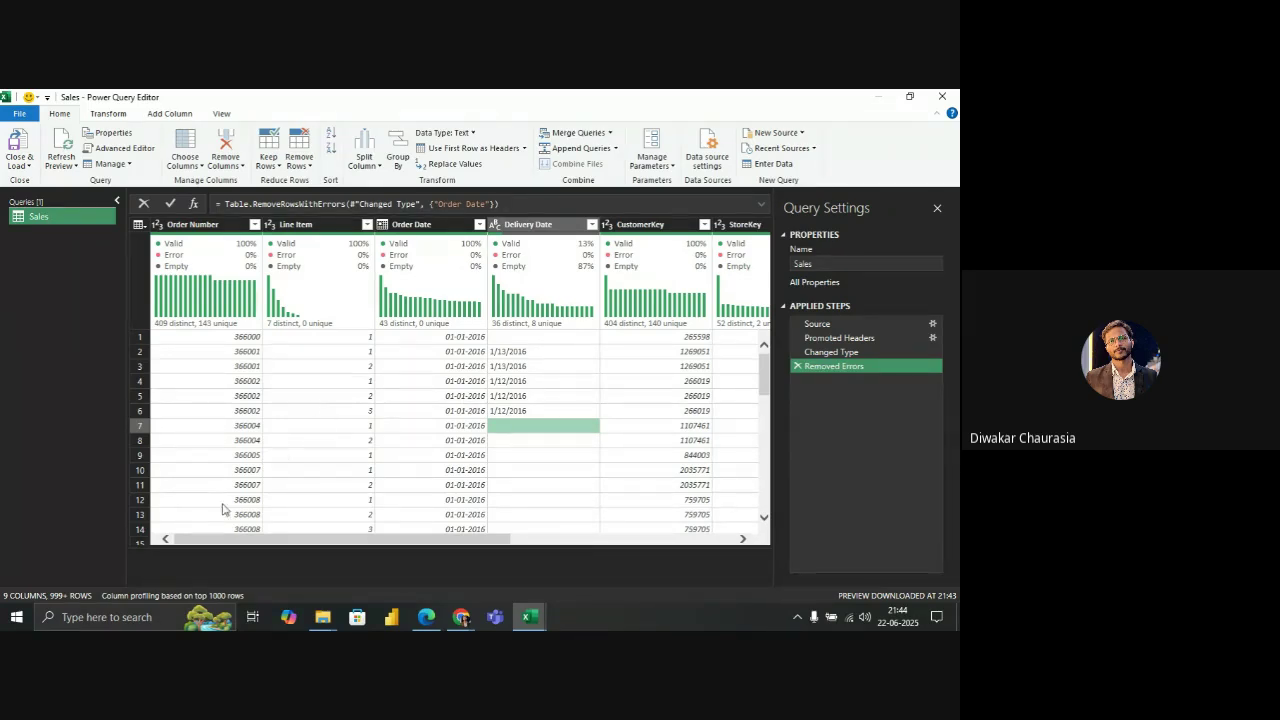
{"action": "left_click_drag", "start_coordinate": [300, 540], "coordinate": [213, 540]}
{"action": "left_click", "coordinate": [211, 351]}
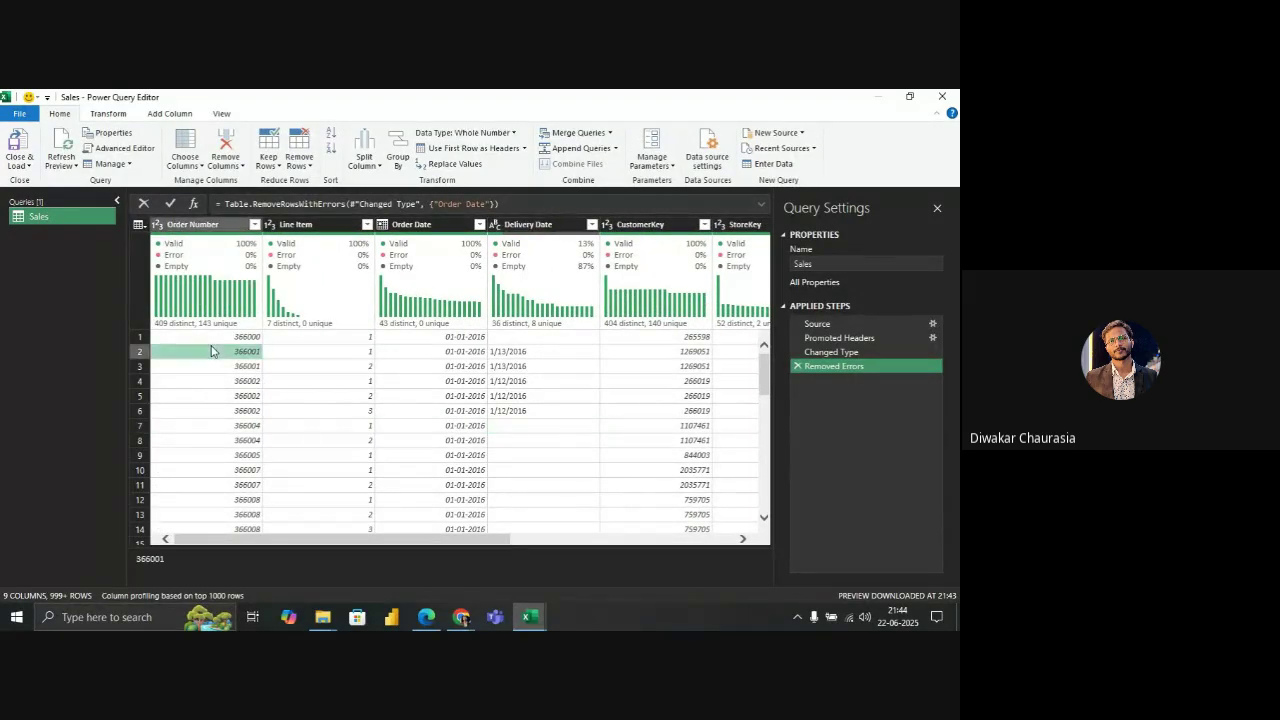
Close and load the Sales query as a connection only, adding its data to the Data Model
{"action": "left_click", "coordinate": [27, 165]}
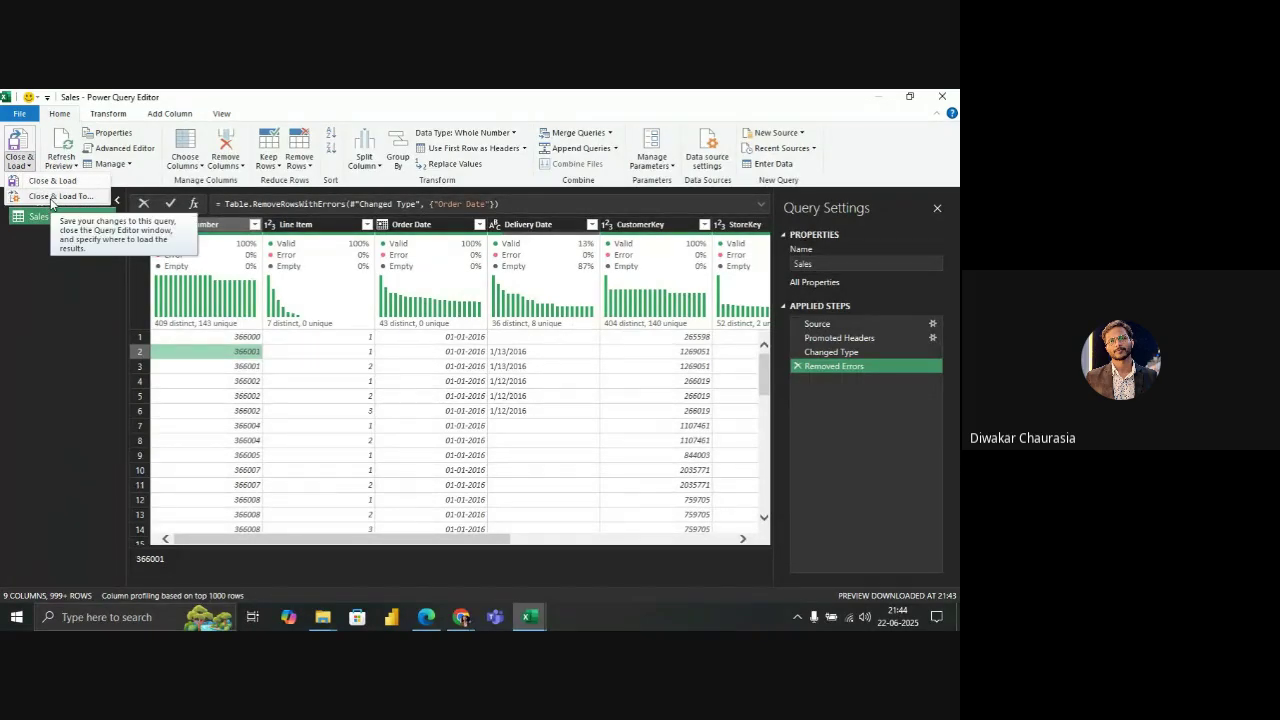
{"action": "left_click", "coordinate": [51, 197]}
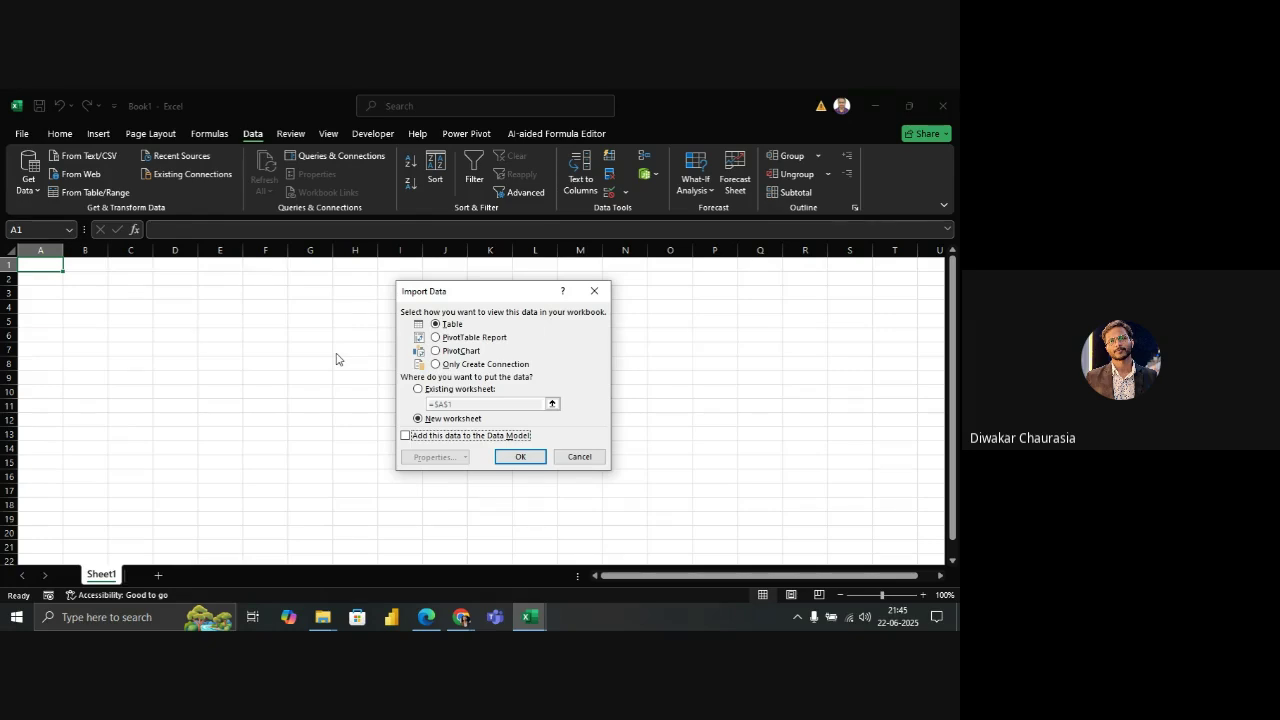
{"action": "left_click", "coordinate": [441, 365]}
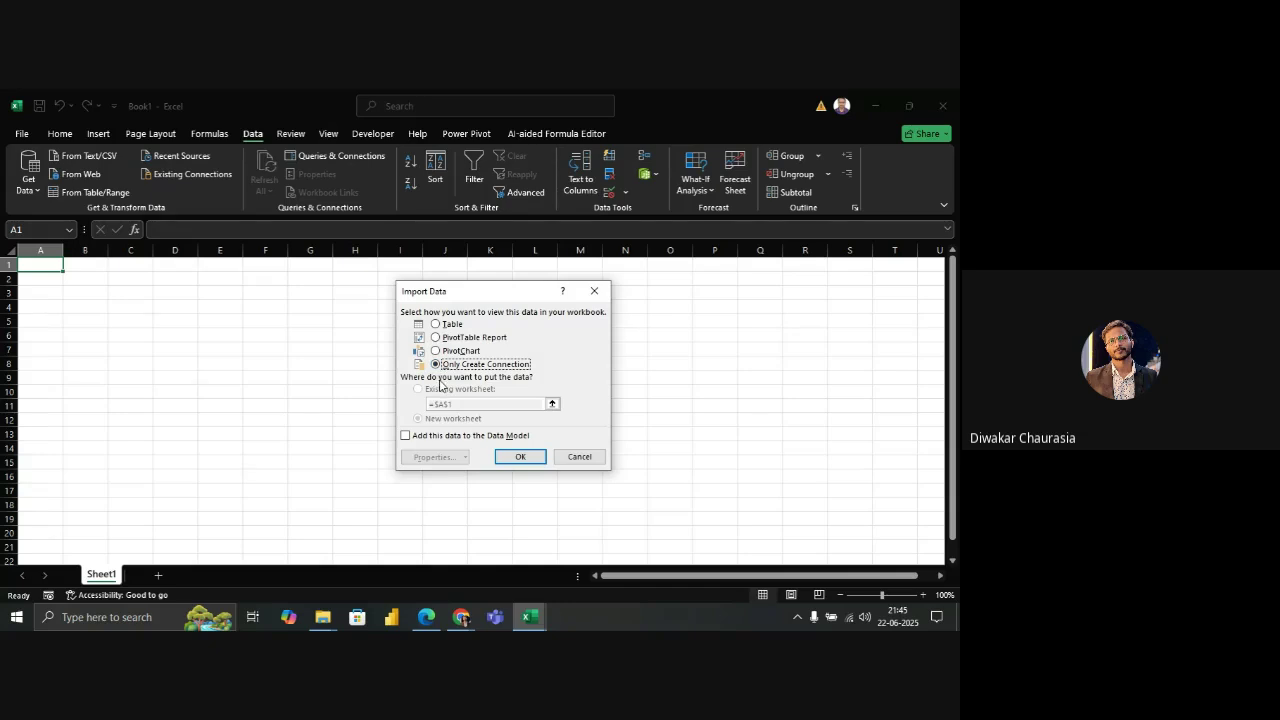
{"action": "left_click", "coordinate": [406, 437]}
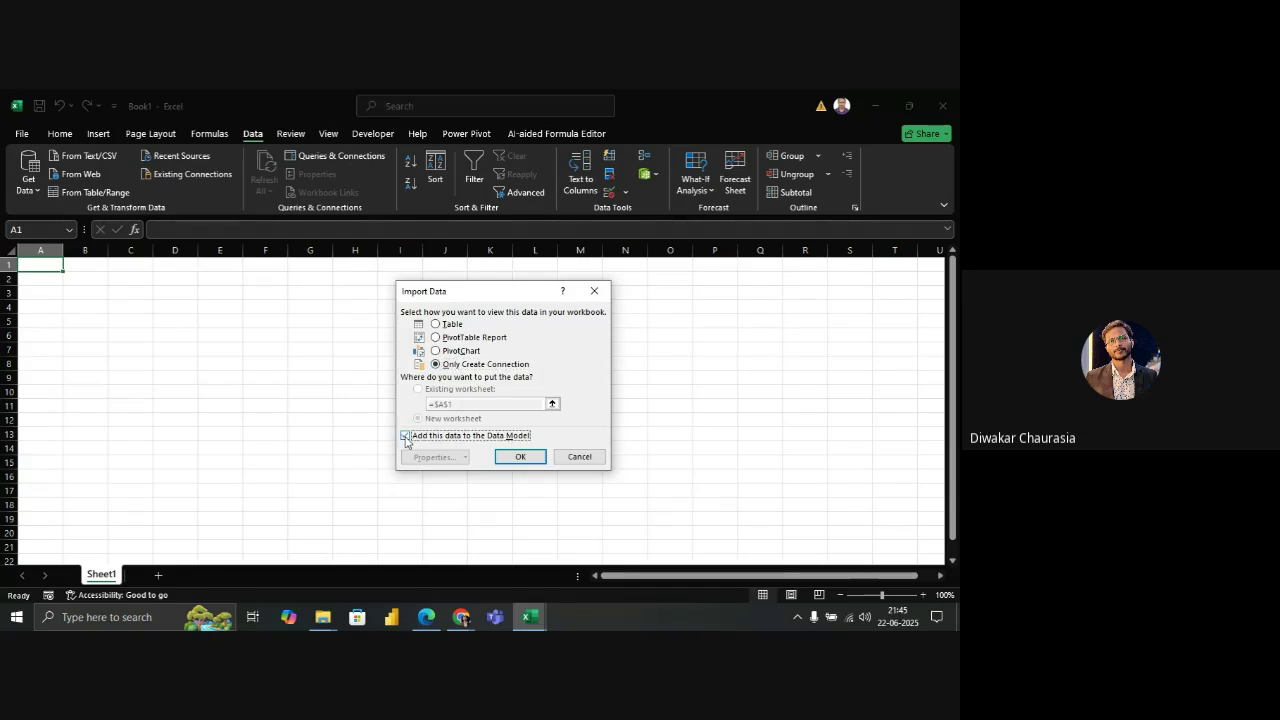
{"action": "left_click", "coordinate": [512, 456]}
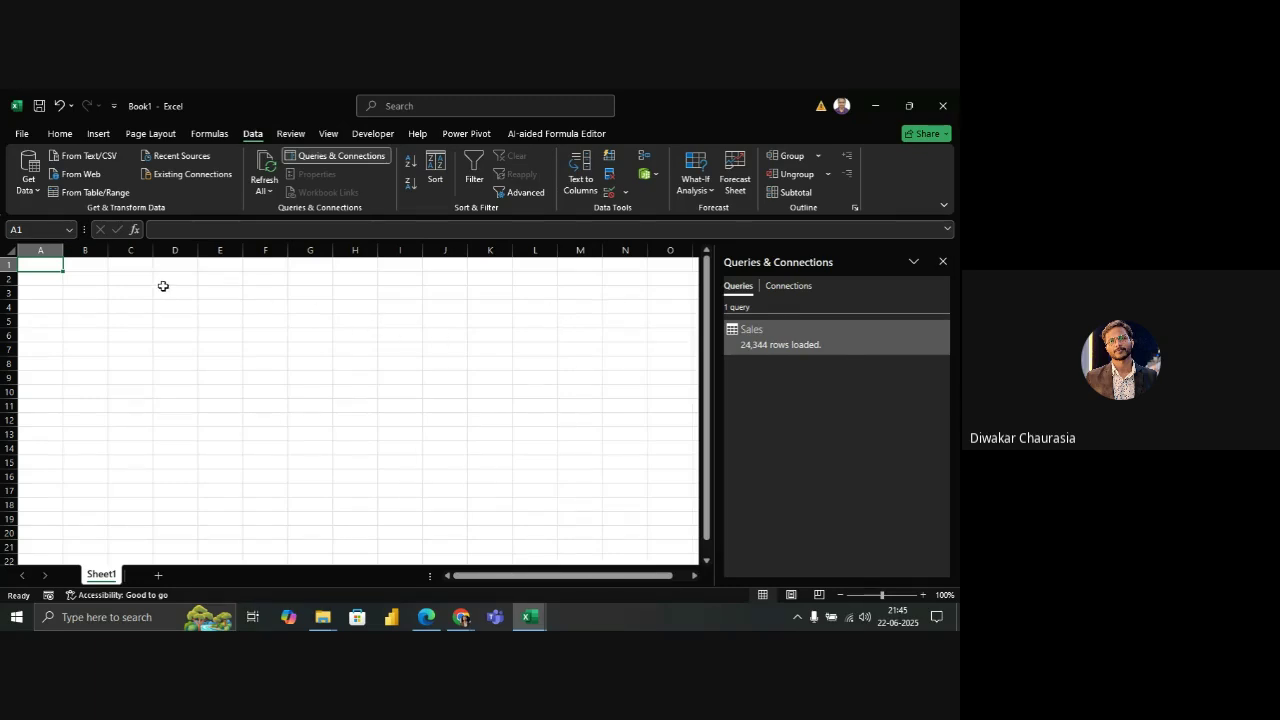
Import Products.csv from the 2nd DAY folder as a text/CSV source and open it for transformation in the Power Query Editor
{"action": "left_click", "coordinate": [27, 189]}
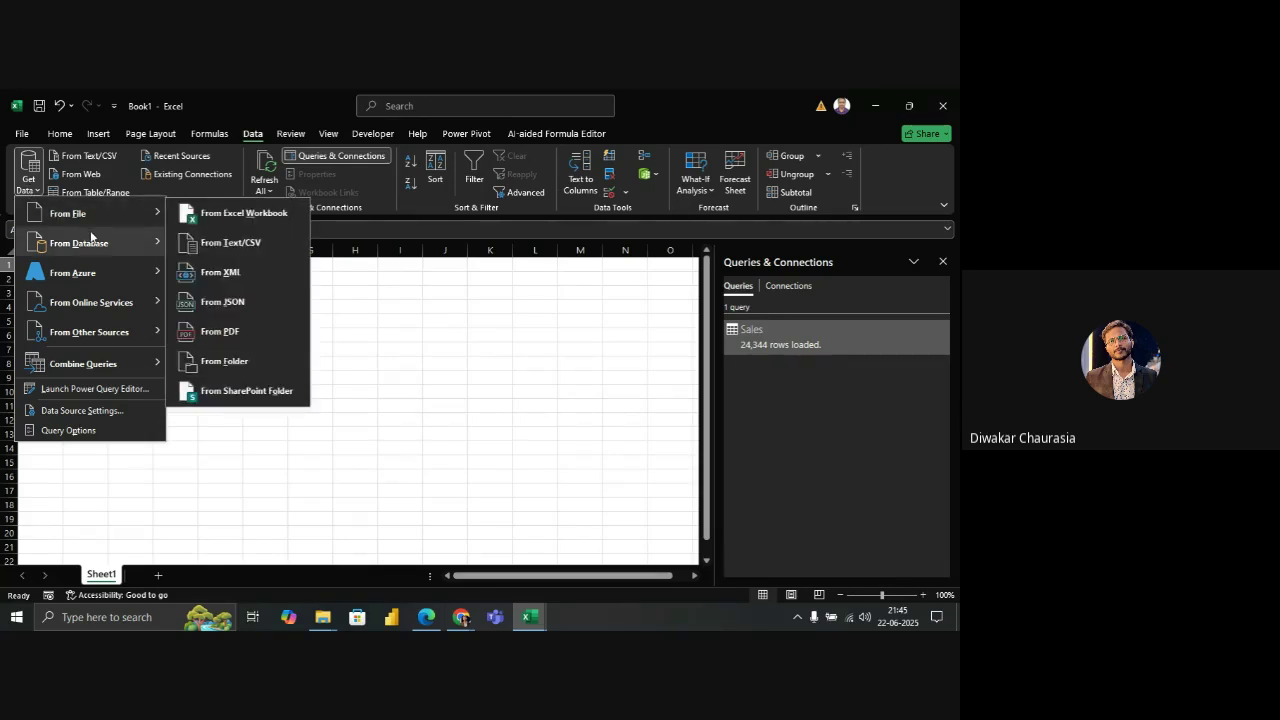
{"action": "mouse_move", "coordinate": [96, 238]}
{"action": "mouse_move", "coordinate": [119, 217]}
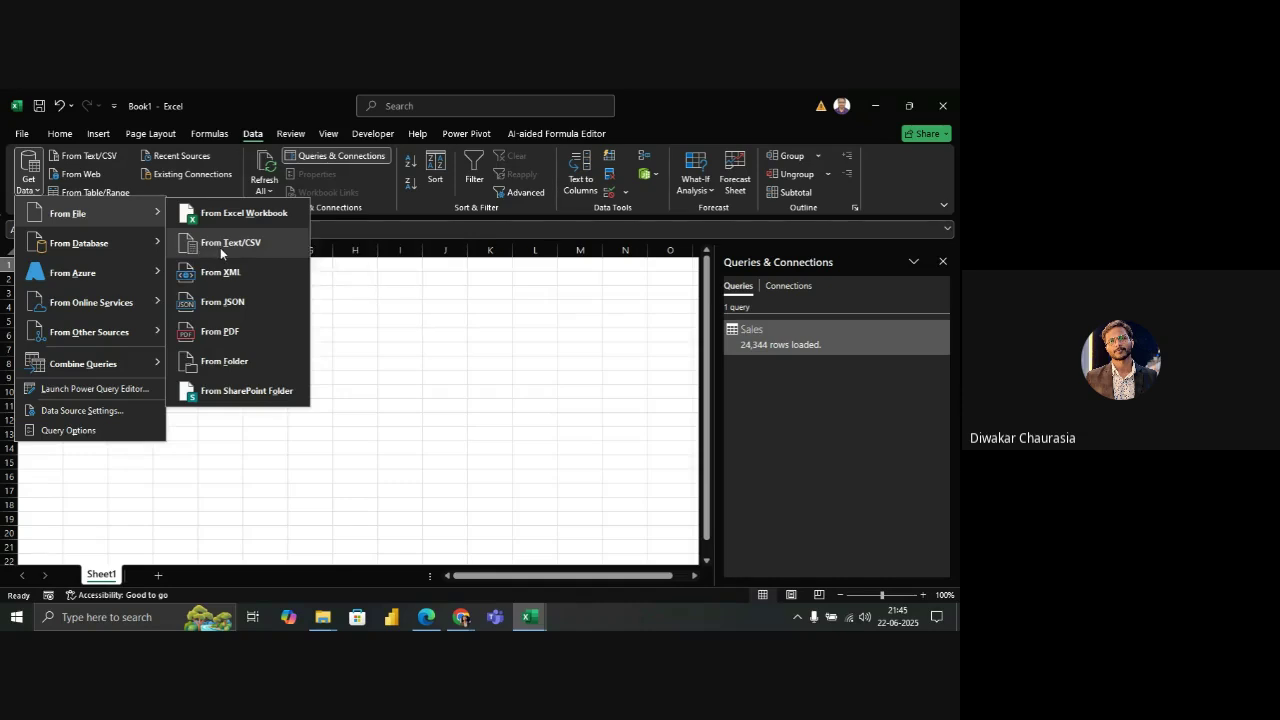
{"action": "left_click", "coordinate": [220, 252]}
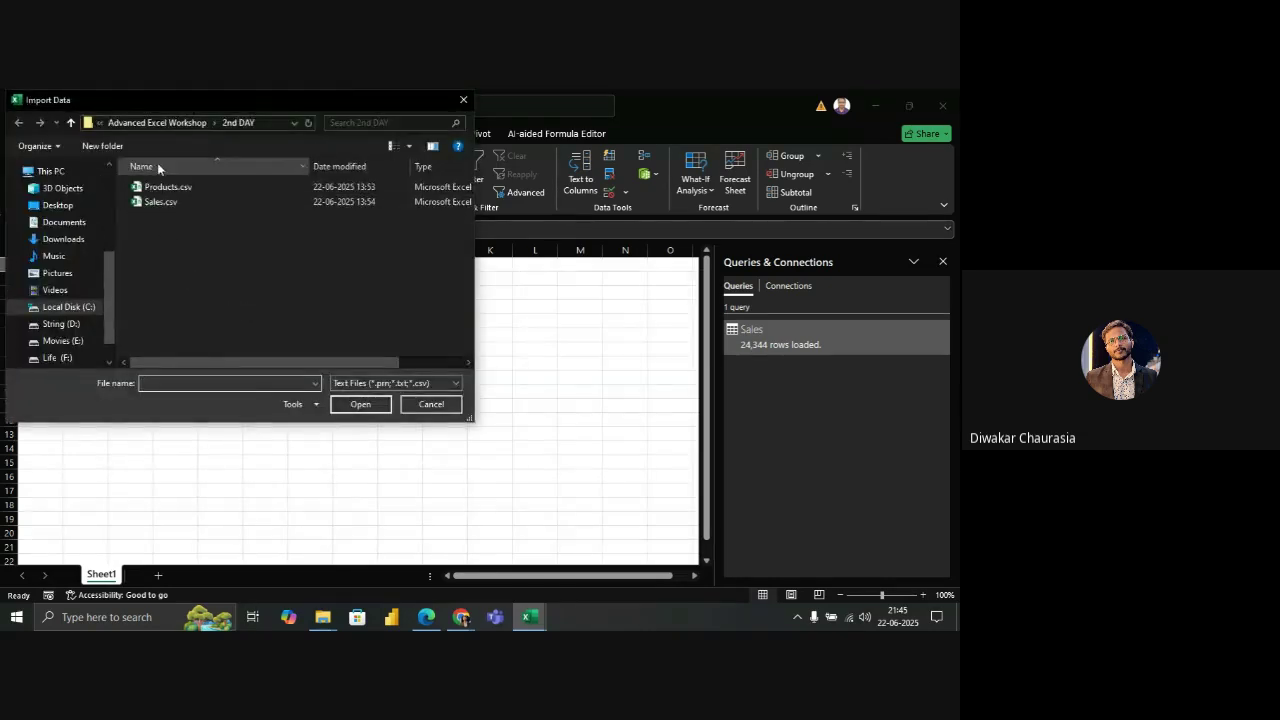
{"action": "left_click", "coordinate": [172, 189]}
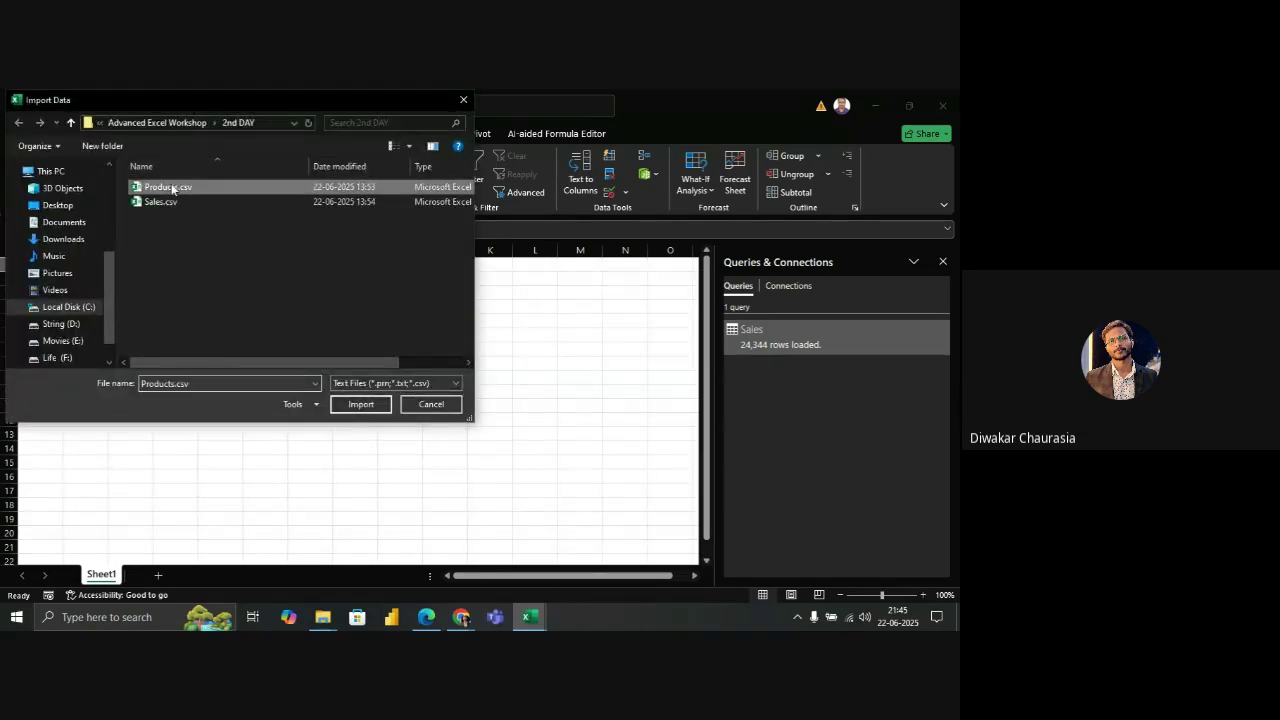
{"action": "left_click", "coordinate": [361, 404]}
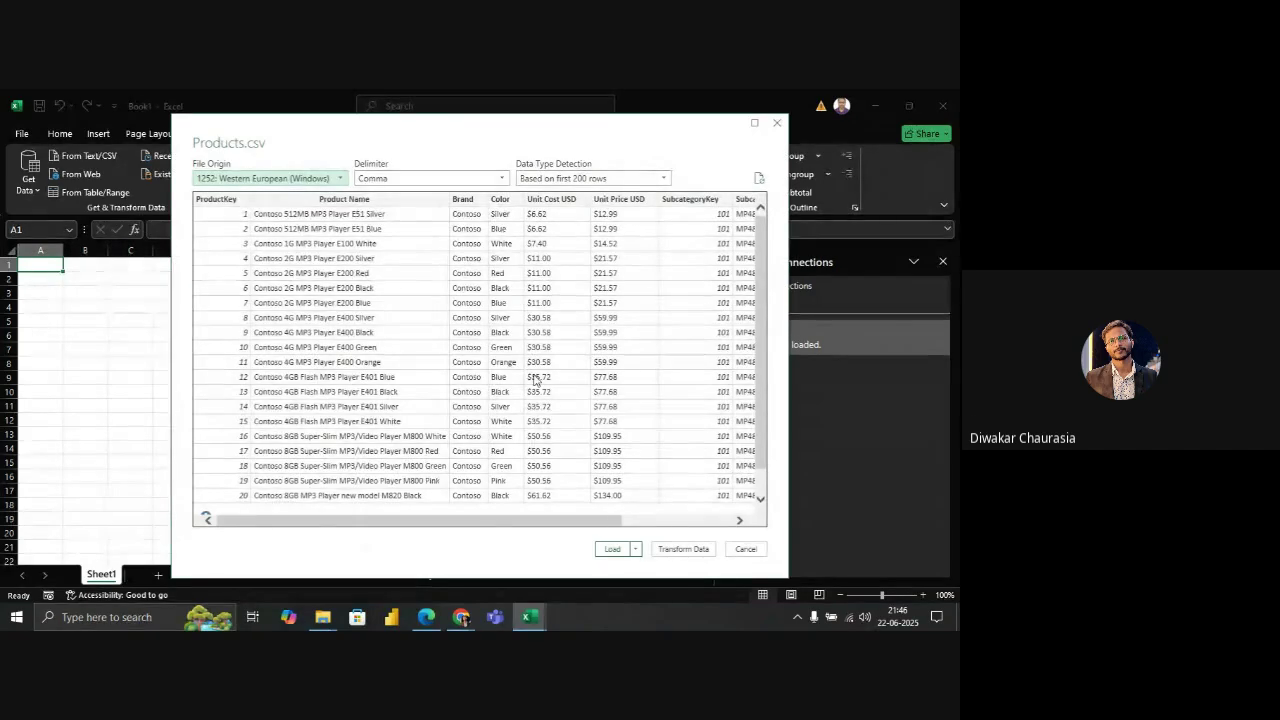
{"action": "left_click", "coordinate": [684, 551]}
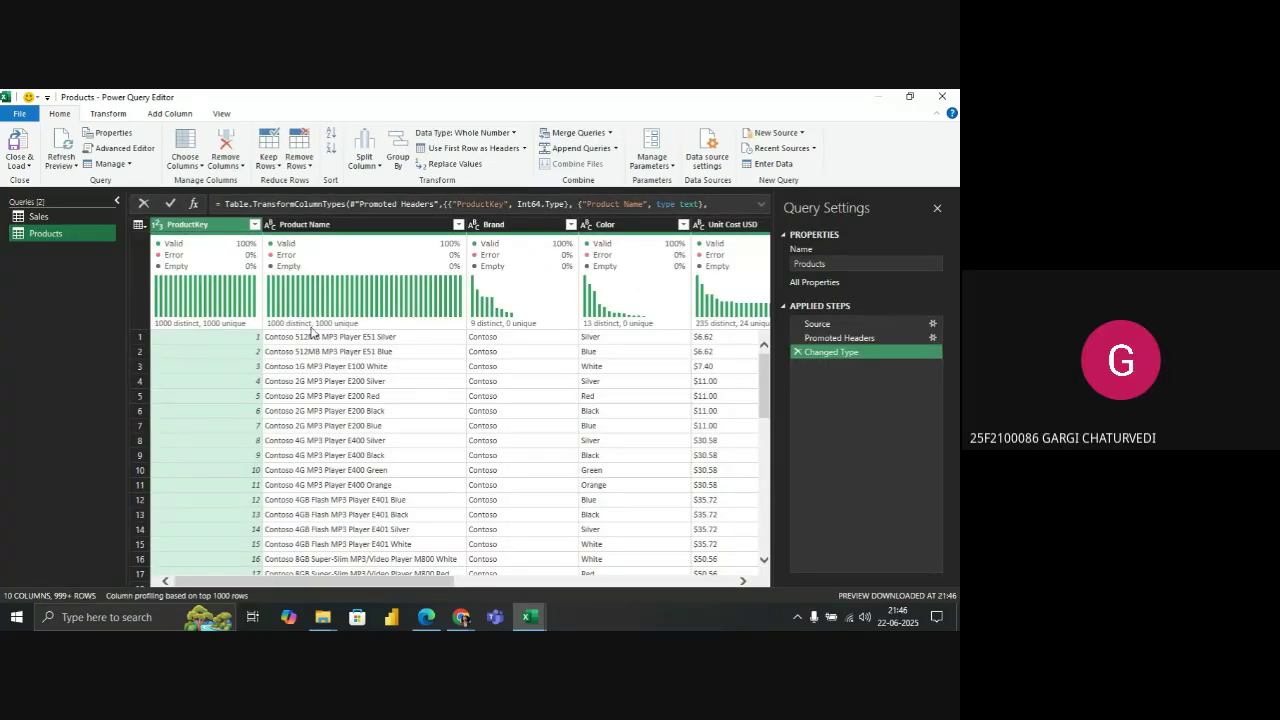
Examine the column quality and distribution across the Products columns, including the Subcategory values and the SubcategoryKey column profile
{"action": "left_click", "coordinate": [19, 166]}
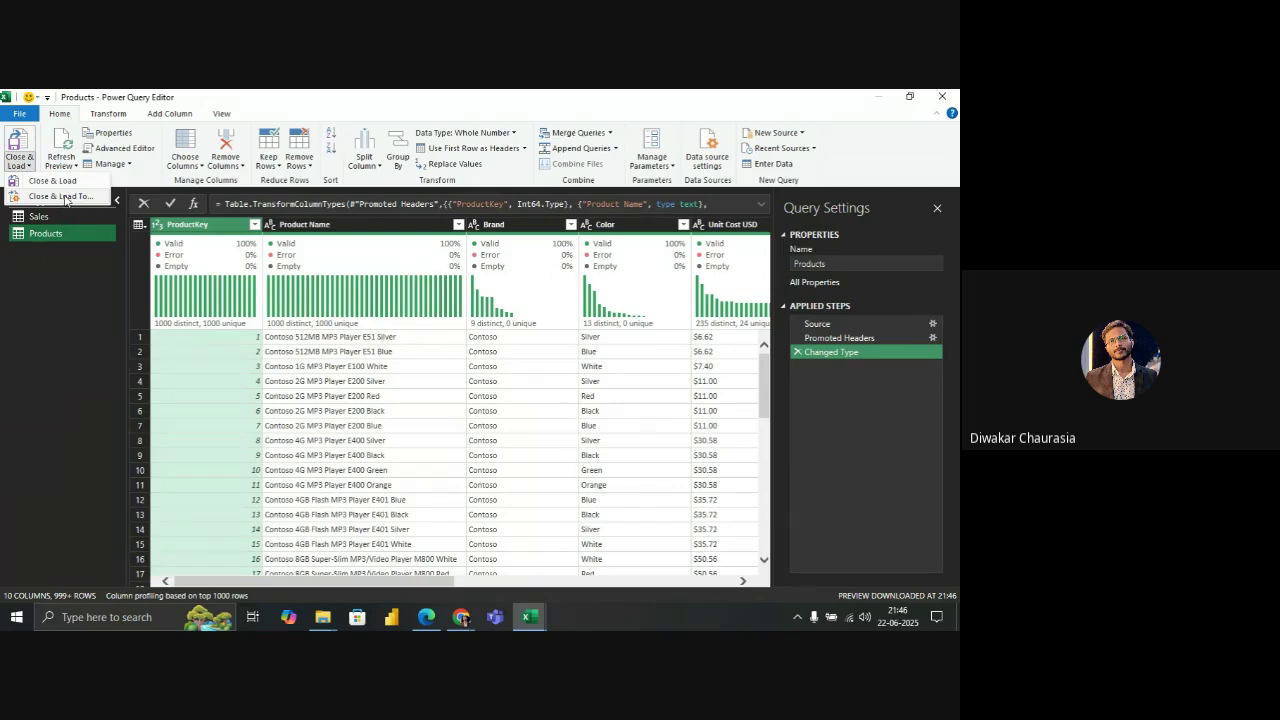
{"action": "left_click", "coordinate": [314, 353]}
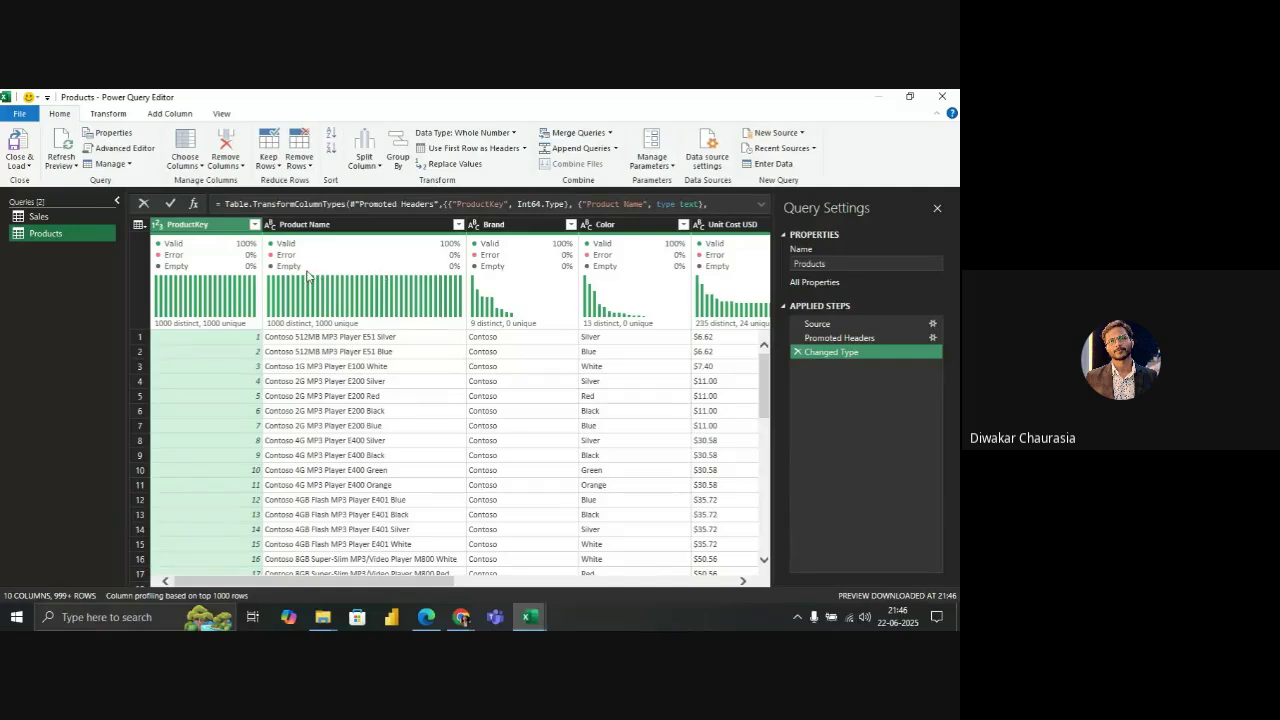
{"action": "left_click", "coordinate": [221, 114]}
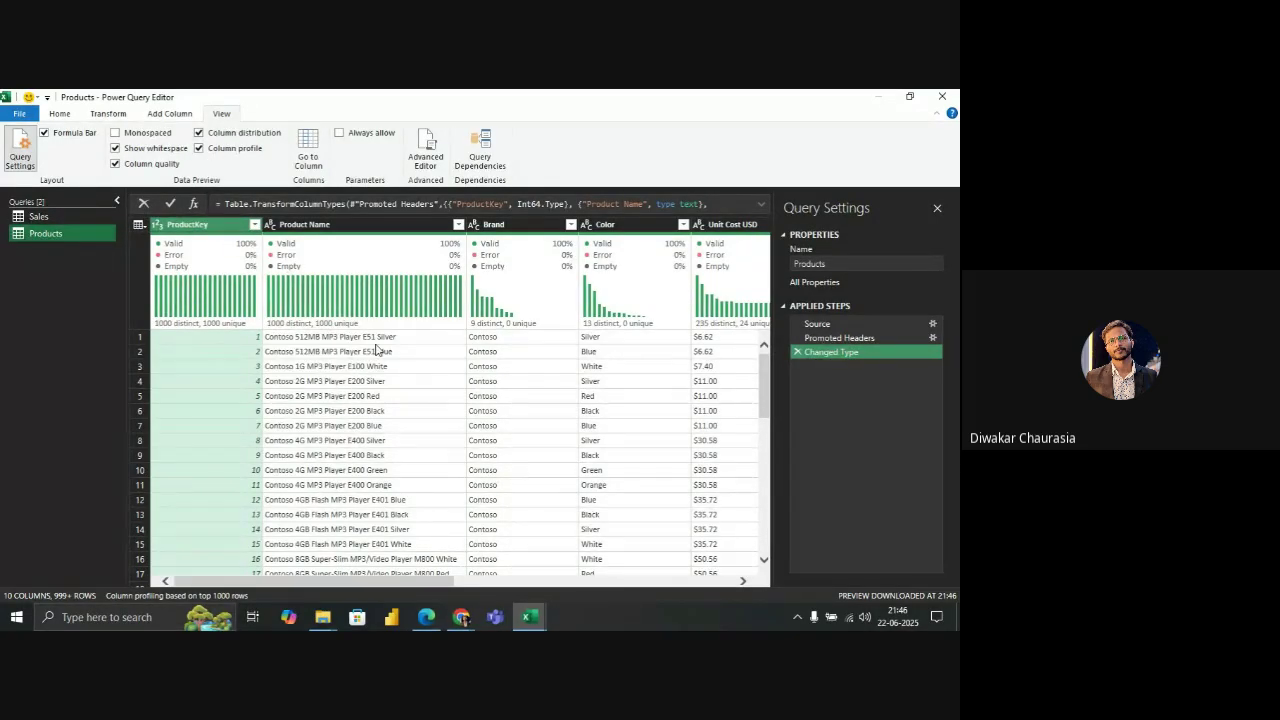
{"action": "scroll", "coordinate": [502, 397], "scroll_direction": "right", "scroll_amount": 3}
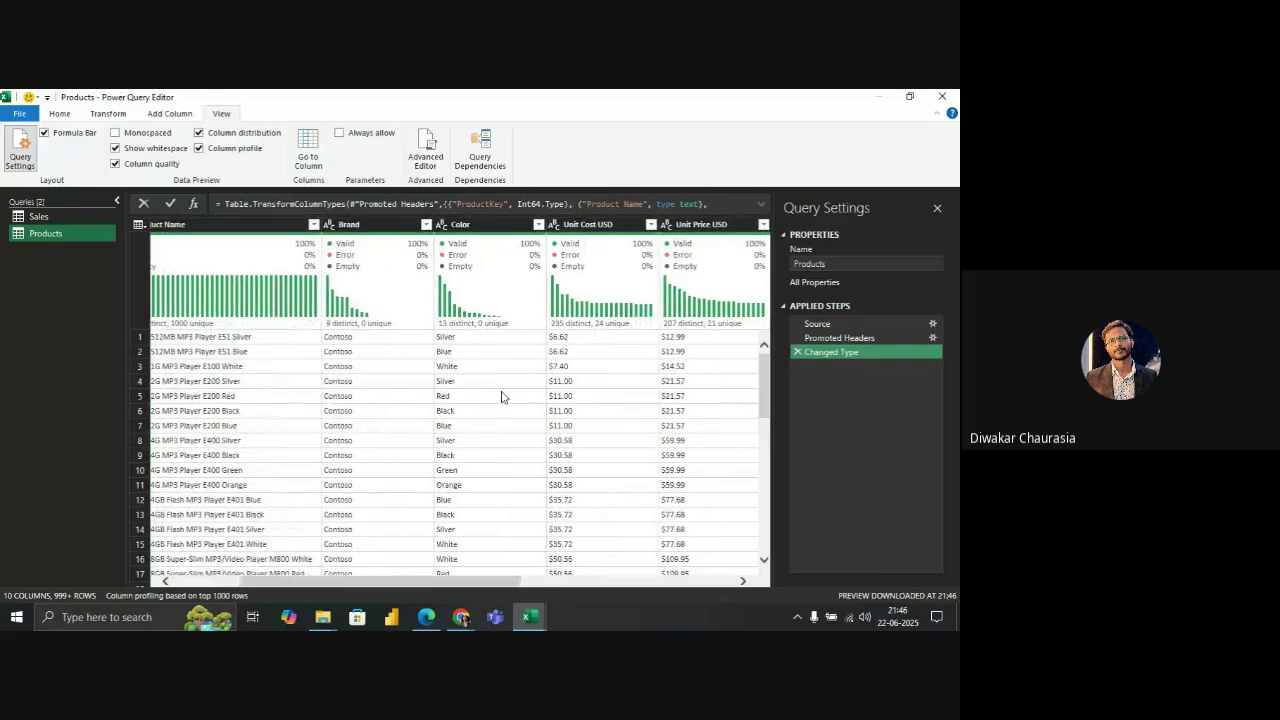
{"action": "scroll", "coordinate": [502, 397], "scroll_direction": "left", "scroll_amount": 3}
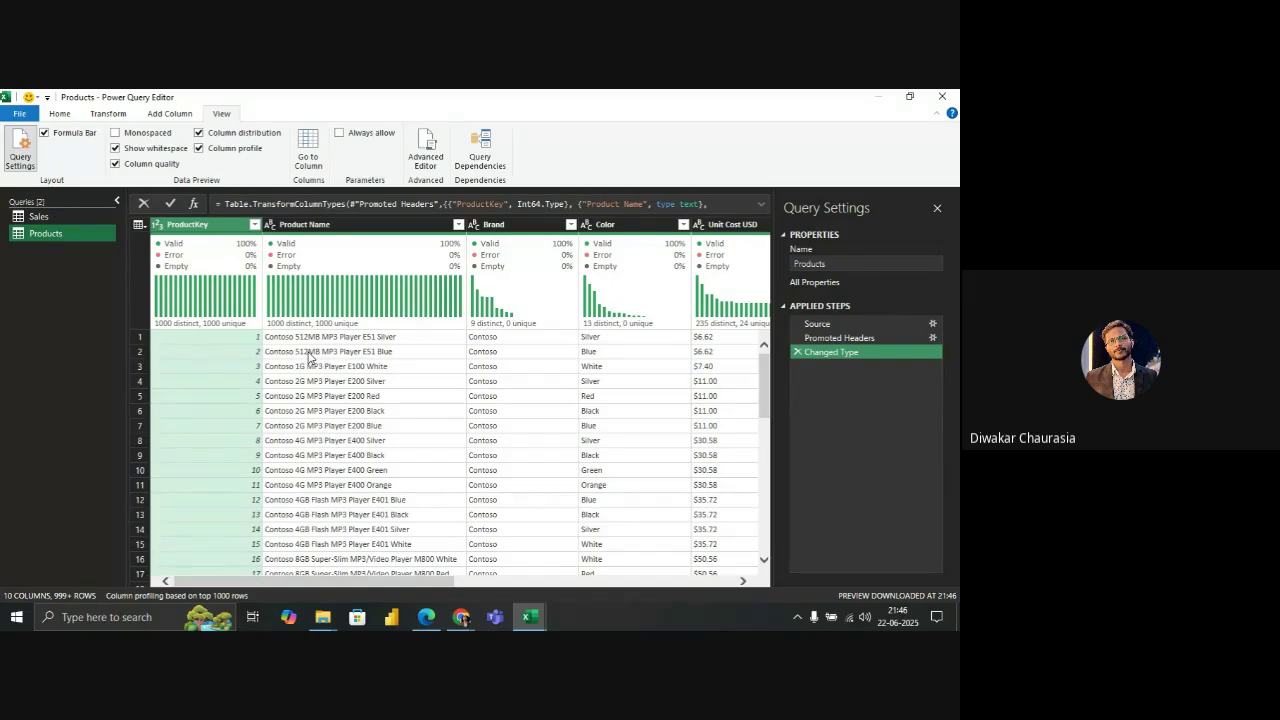
{"action": "scroll", "coordinate": [310, 358], "scroll_direction": "right", "scroll_amount": 2}
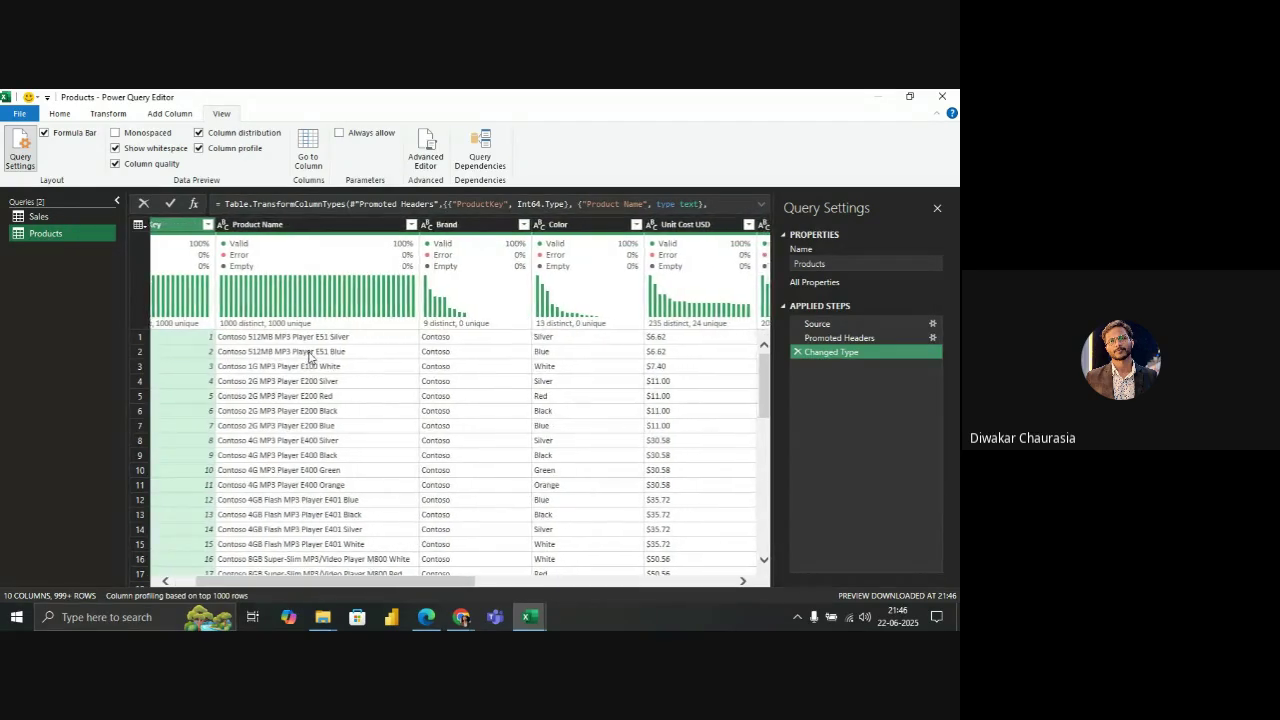
{"action": "scroll", "coordinate": [310, 358], "scroll_direction": "right", "scroll_amount": 1}
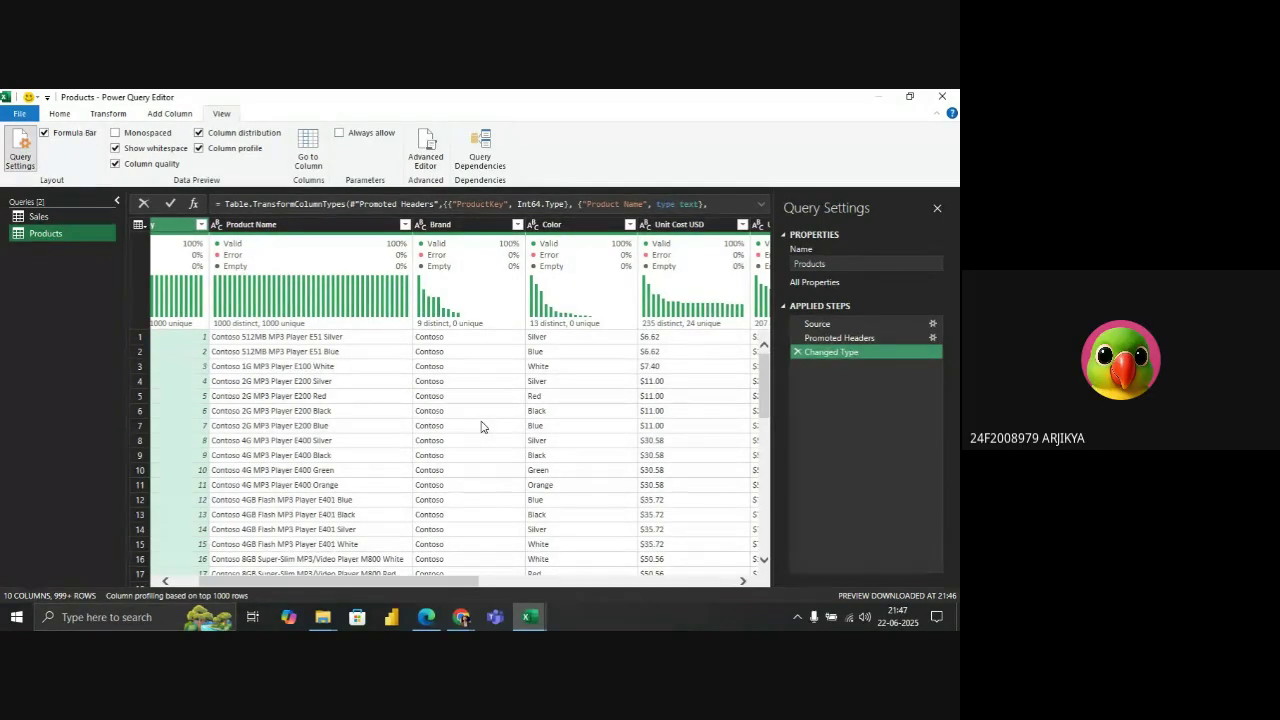
{"action": "scroll", "coordinate": [481, 427], "scroll_direction": "right", "scroll_amount": 3}
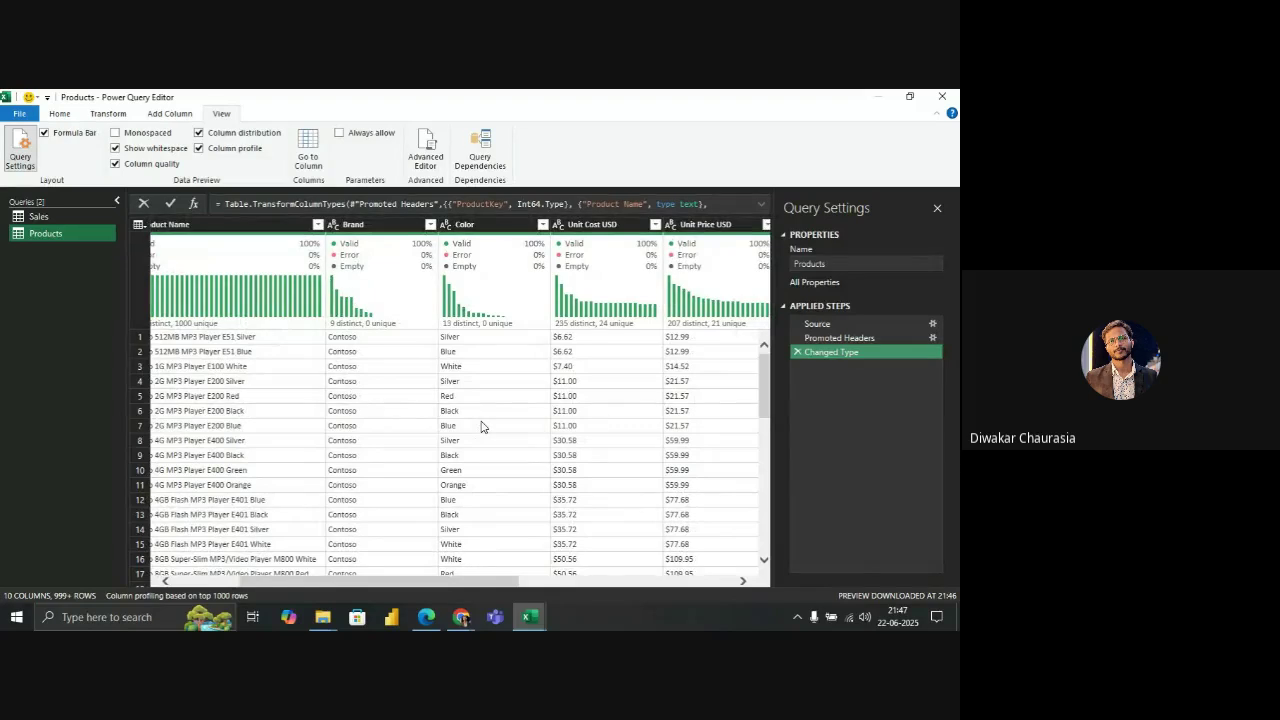
{"action": "scroll", "coordinate": [481, 427], "scroll_direction": "right", "scroll_amount": 8}
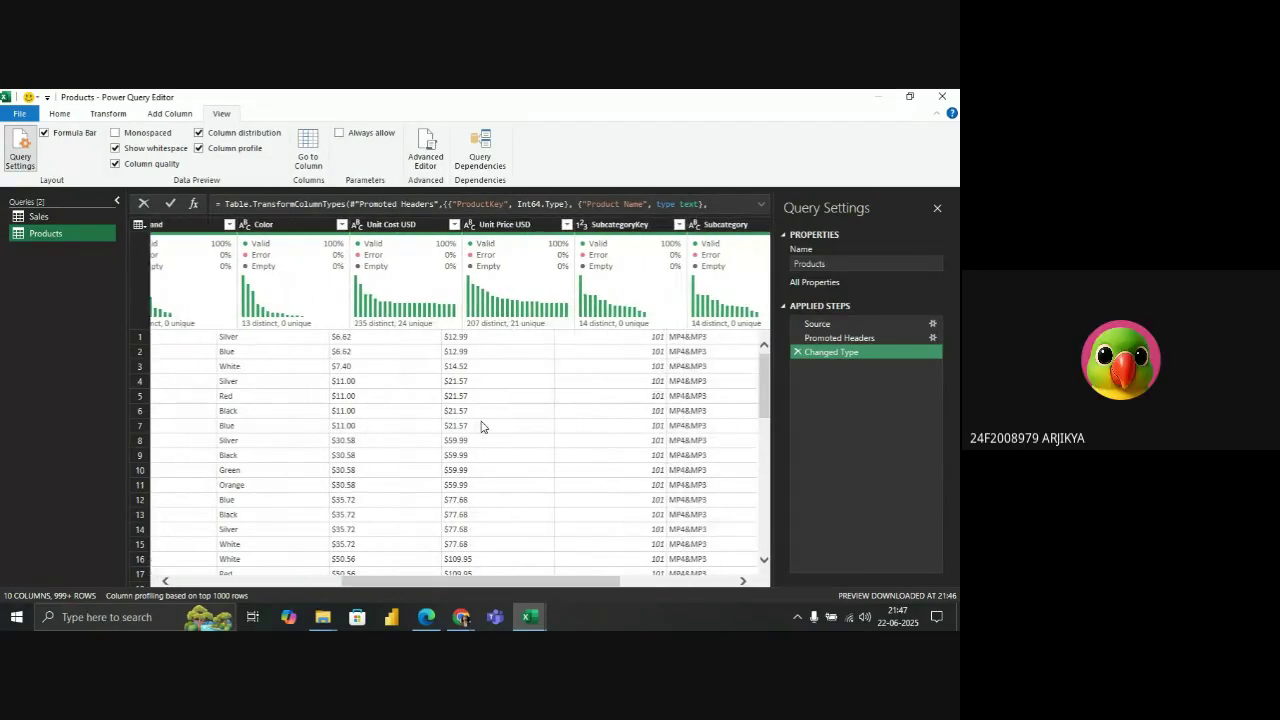
{"action": "scroll", "coordinate": [481, 427], "scroll_direction": "right", "scroll_amount": 4}
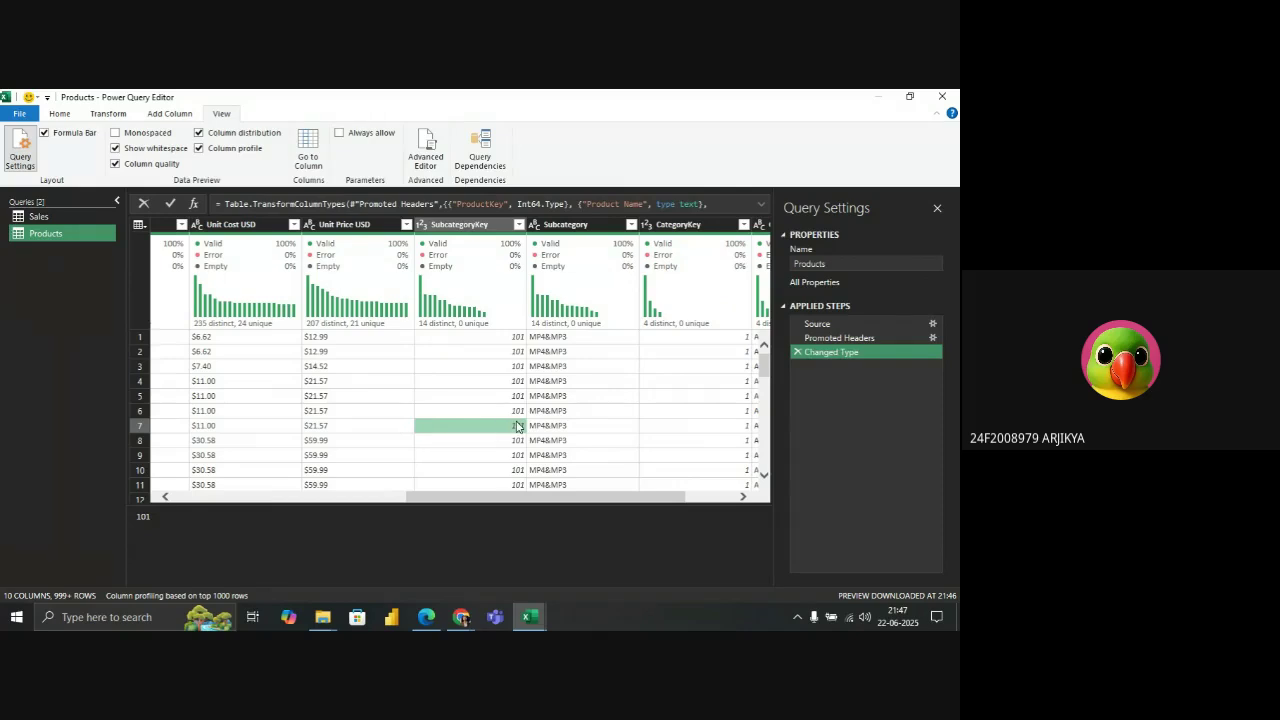
{"action": "left_click", "coordinate": [633, 385]}
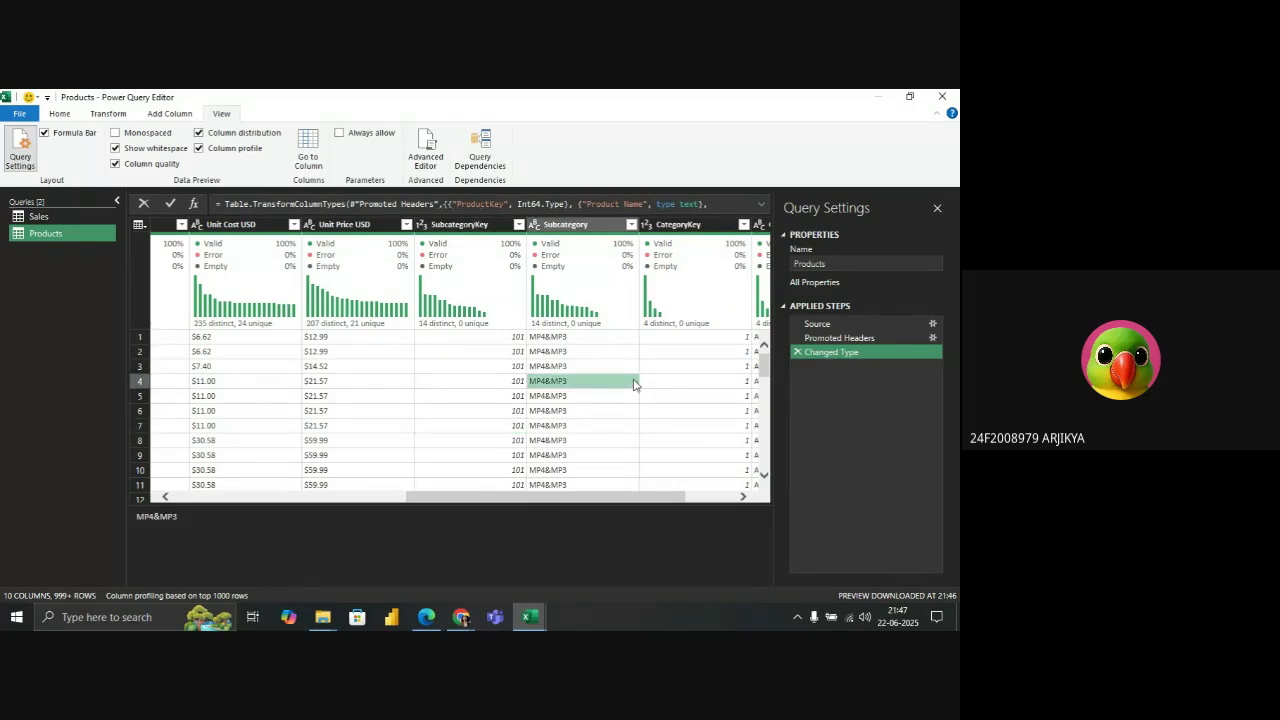
{"action": "left_click", "coordinate": [419, 333]}
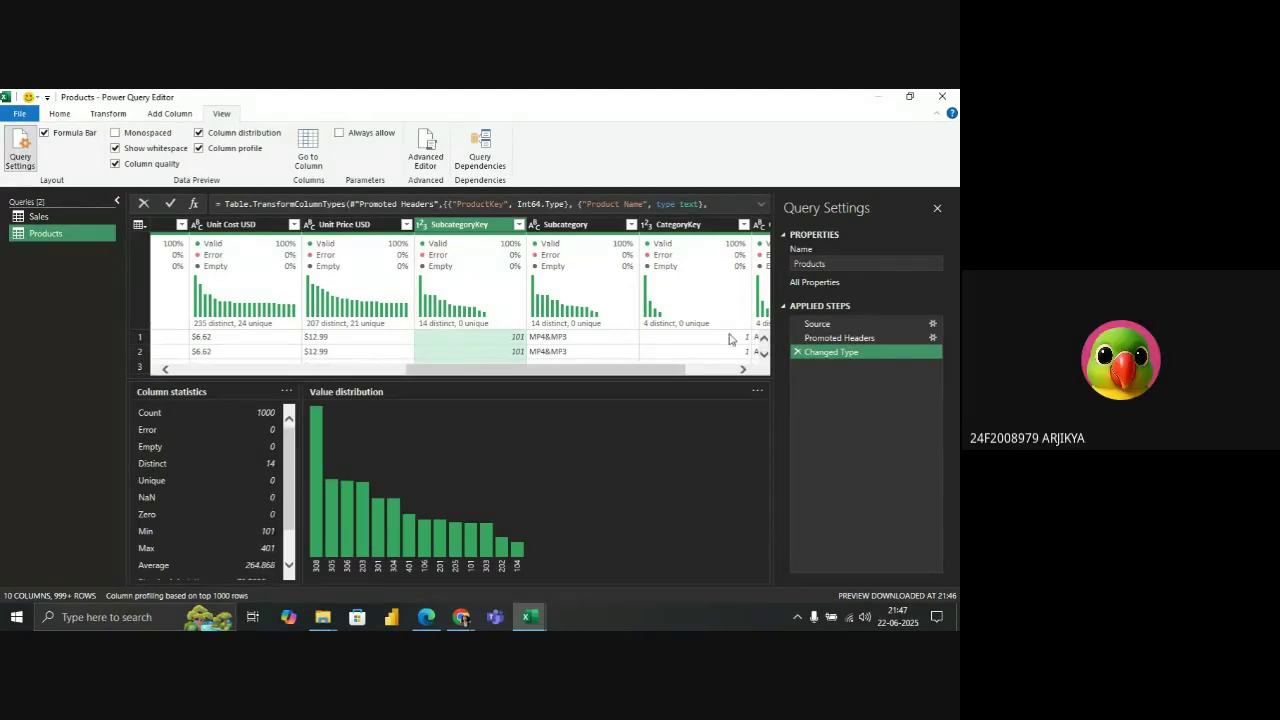
Delete the Changed Type and Promoted Headers steps from the Products query
{"action": "left_click", "coordinate": [797, 353]}
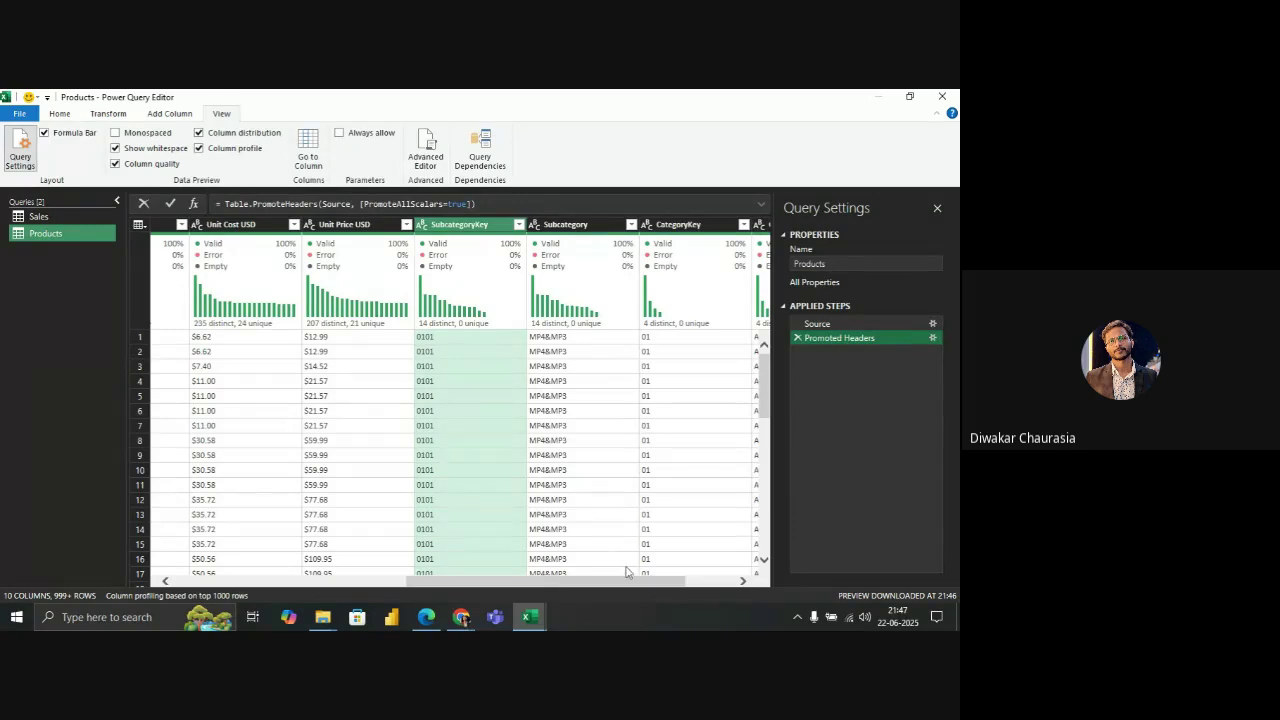
{"action": "left_click_drag", "start_coordinate": [585, 588], "coordinate": [321, 601]}
{"action": "left_click", "coordinate": [62, 114]}
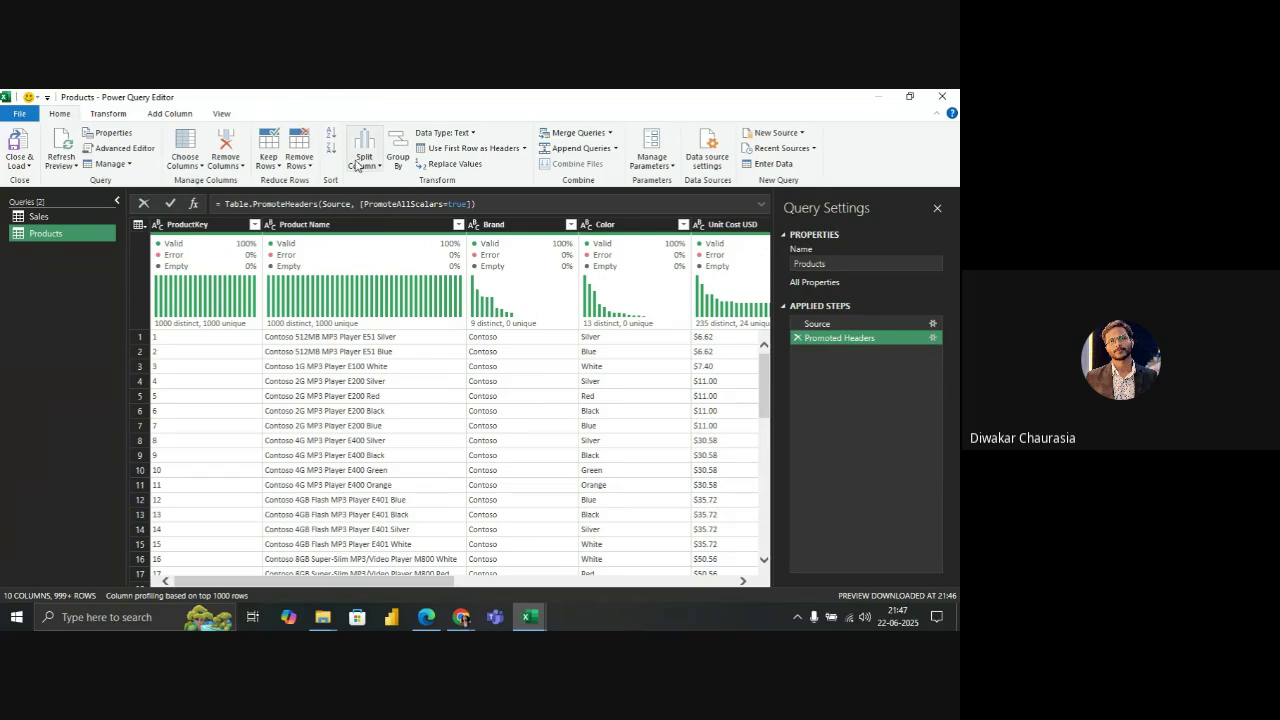
{"action": "left_click", "coordinate": [360, 228]}
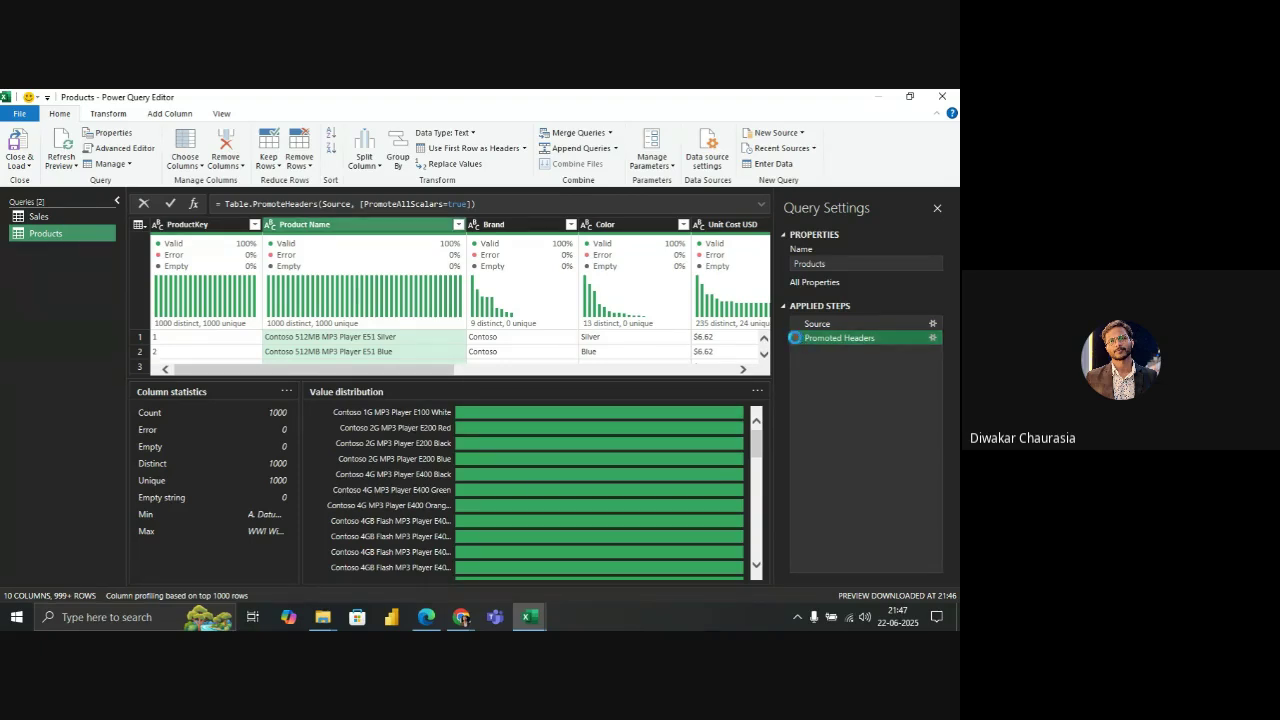
{"action": "left_click", "coordinate": [799, 342]}
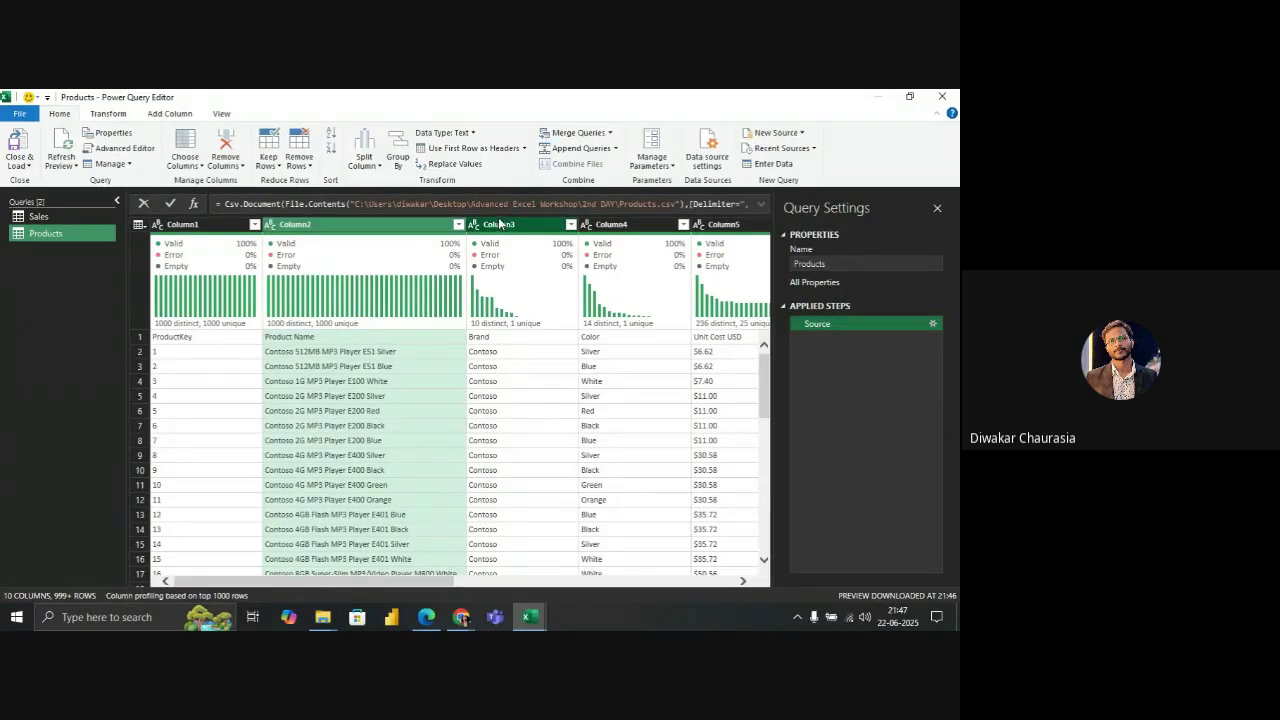
Check the generic column names and the header texts in the first data row, and promote that row to the Products column headers
{"action": "left_click", "coordinate": [369, 156]}
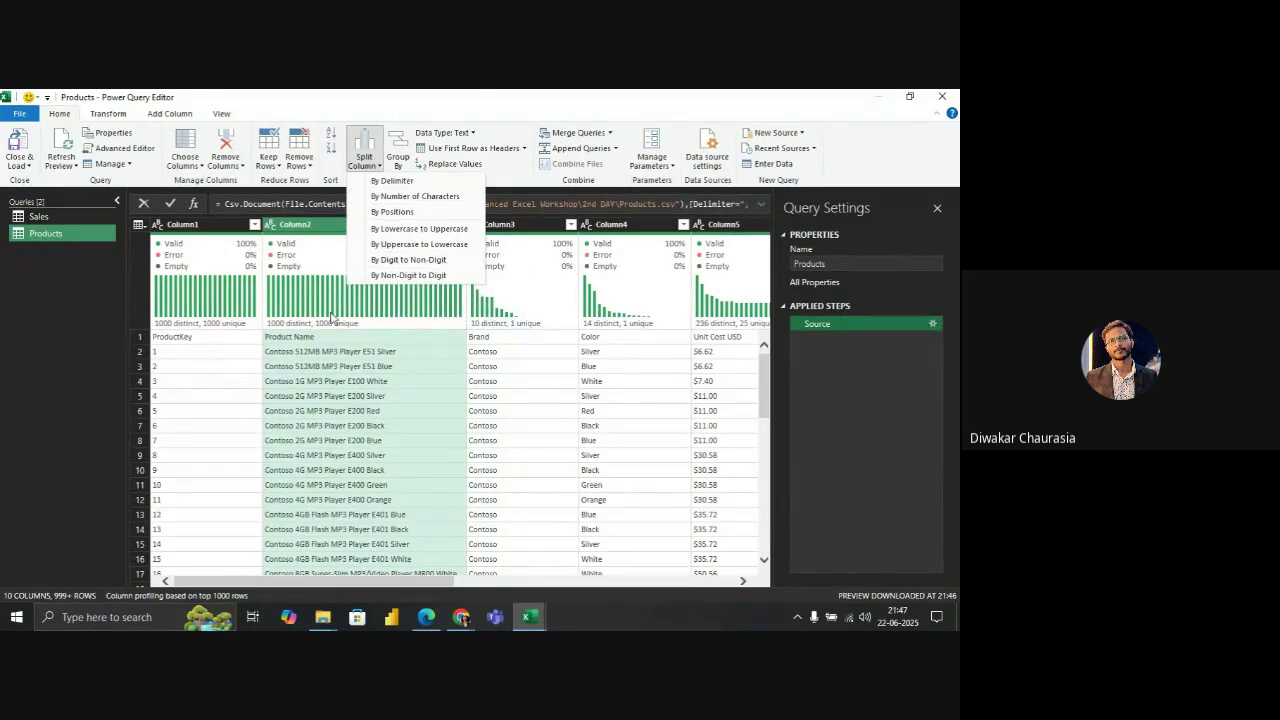
{"action": "left_click", "coordinate": [325, 341]}
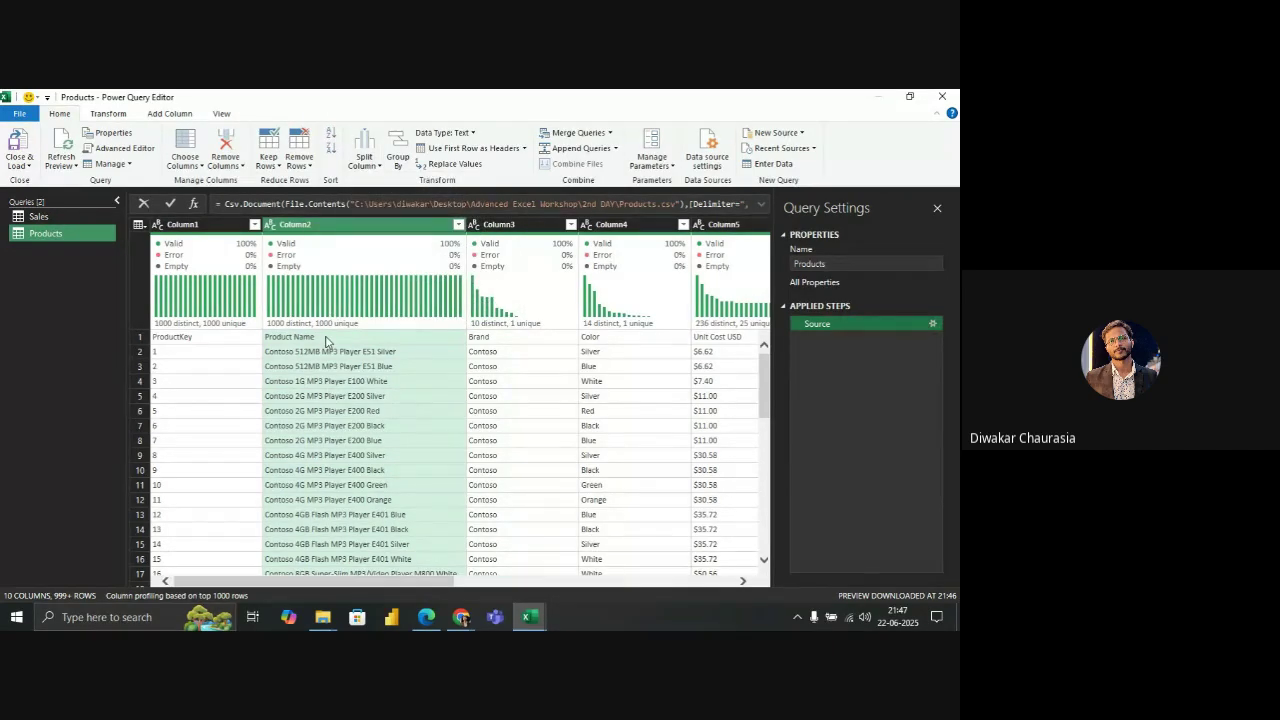
{"action": "left_click", "coordinate": [390, 381]}
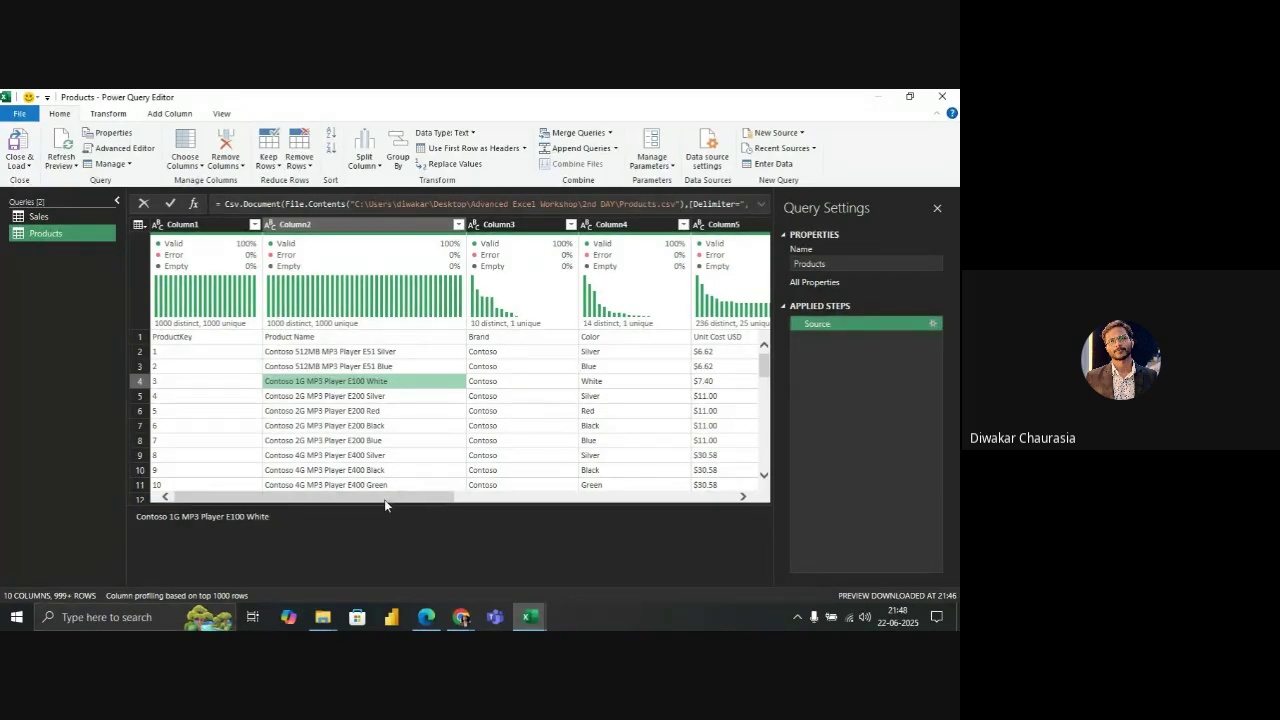
{"action": "left_click", "coordinate": [228, 366]}
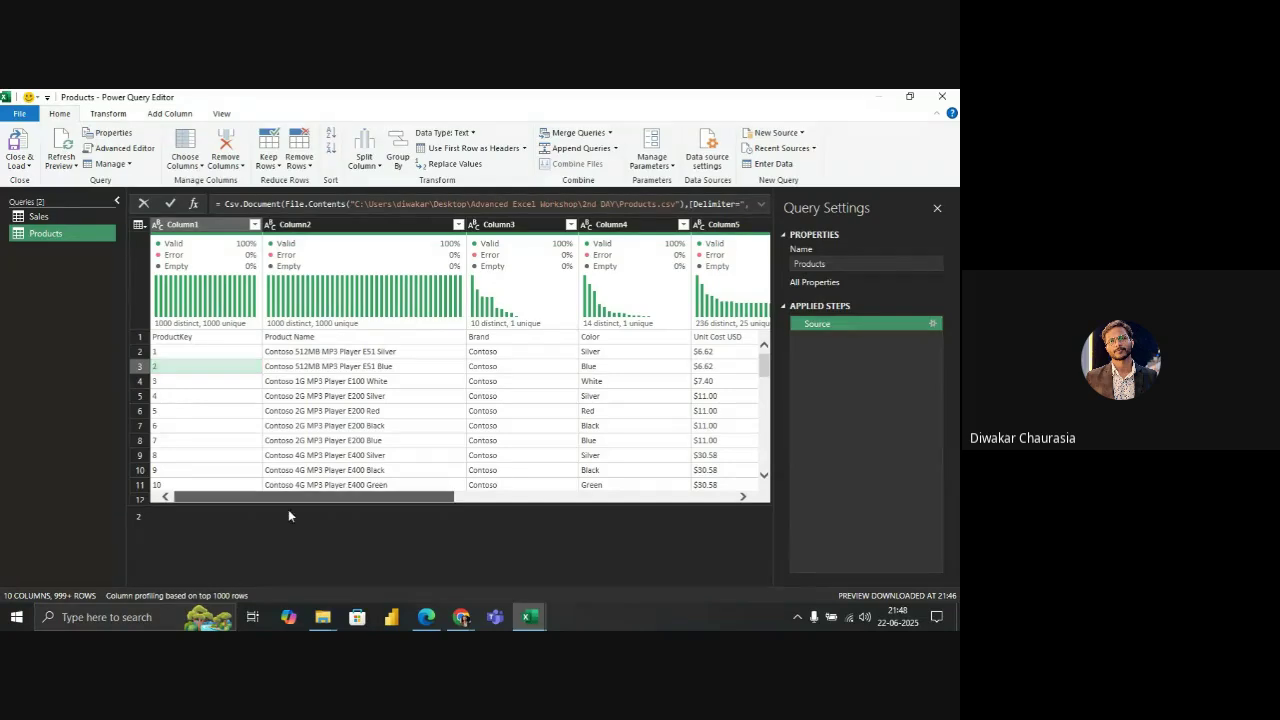
{"action": "left_click_drag", "start_coordinate": [267, 502], "coordinate": [702, 486]}
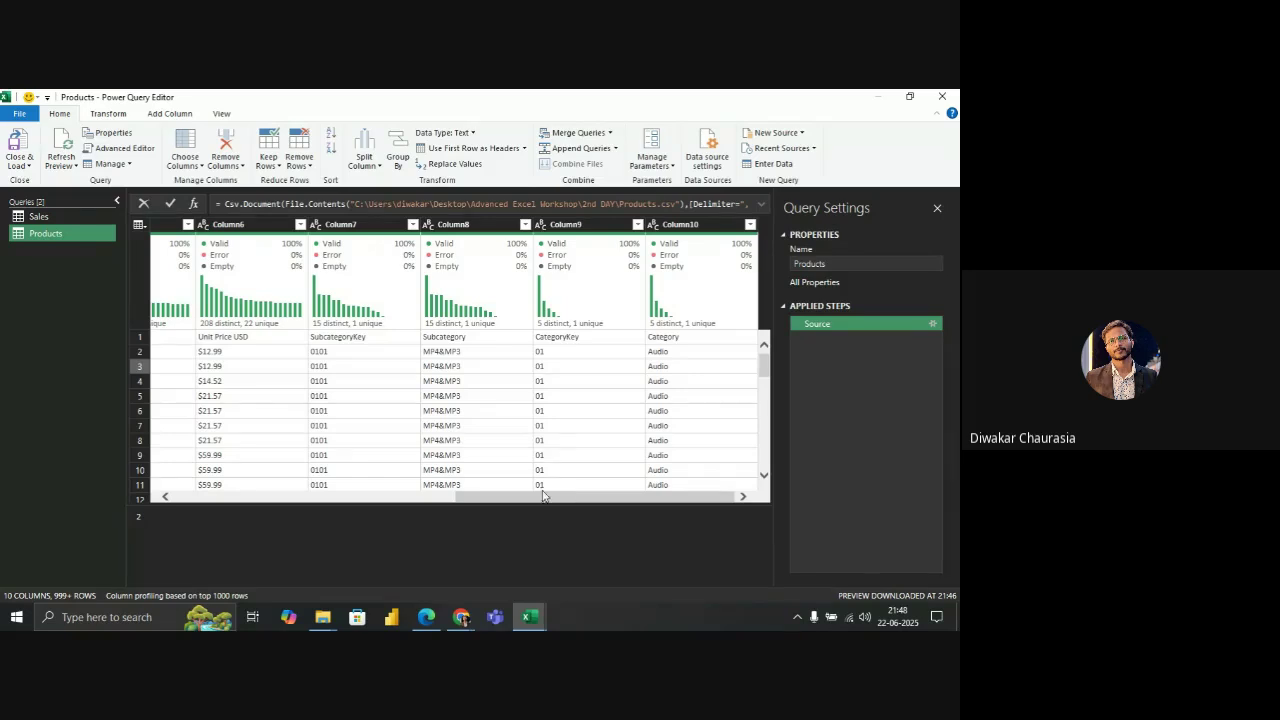
{"action": "left_click_drag", "start_coordinate": [489, 504], "coordinate": [215, 500]}
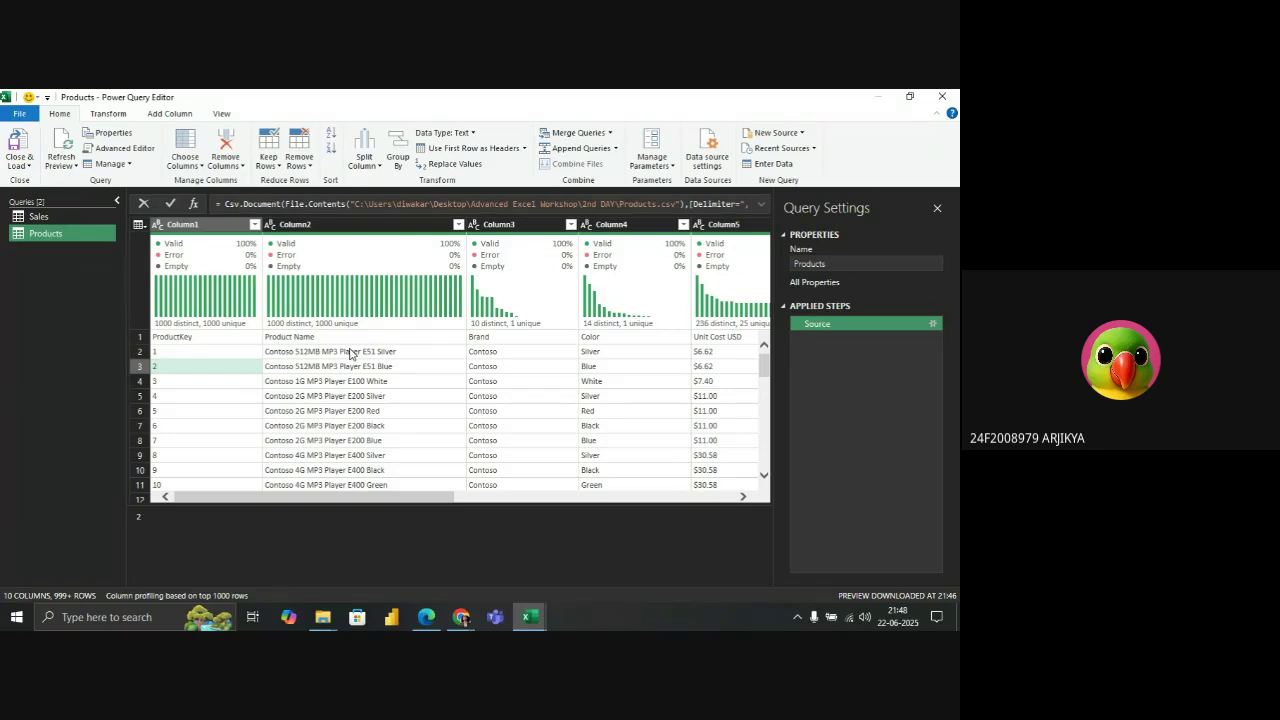
{"action": "left_click", "coordinate": [243, 338]}
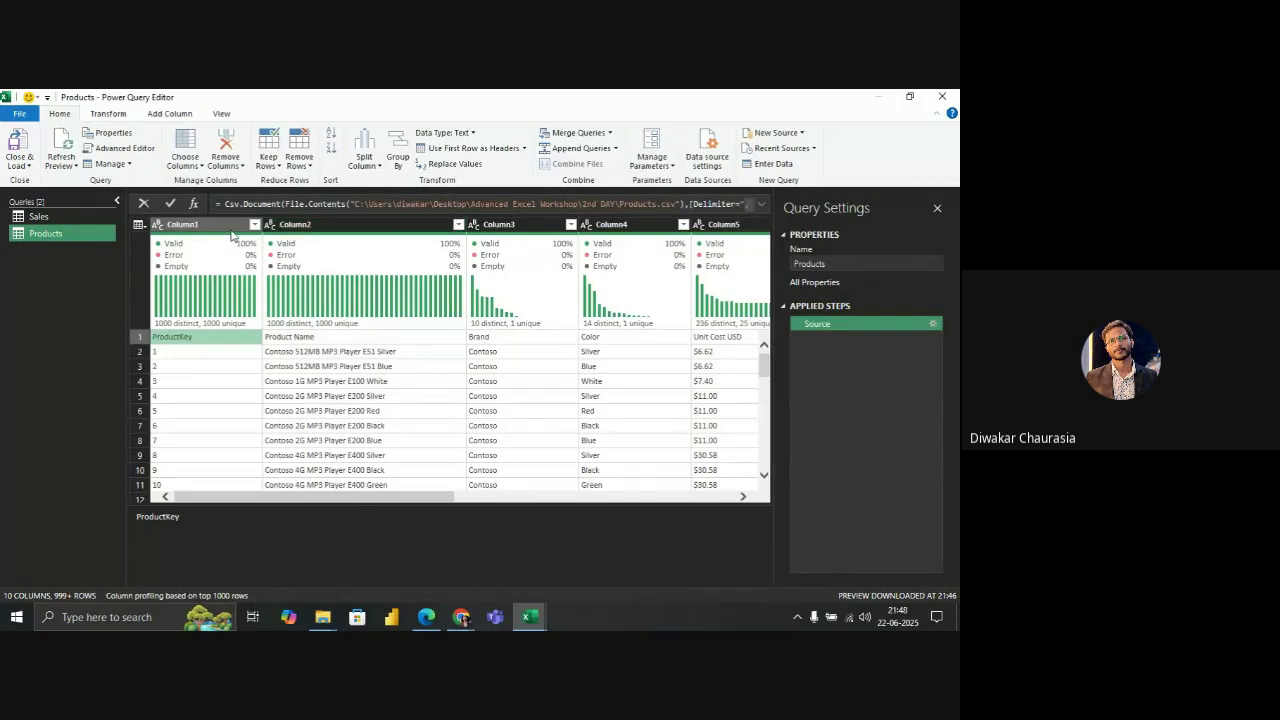
{"action": "left_click", "coordinate": [494, 153]}
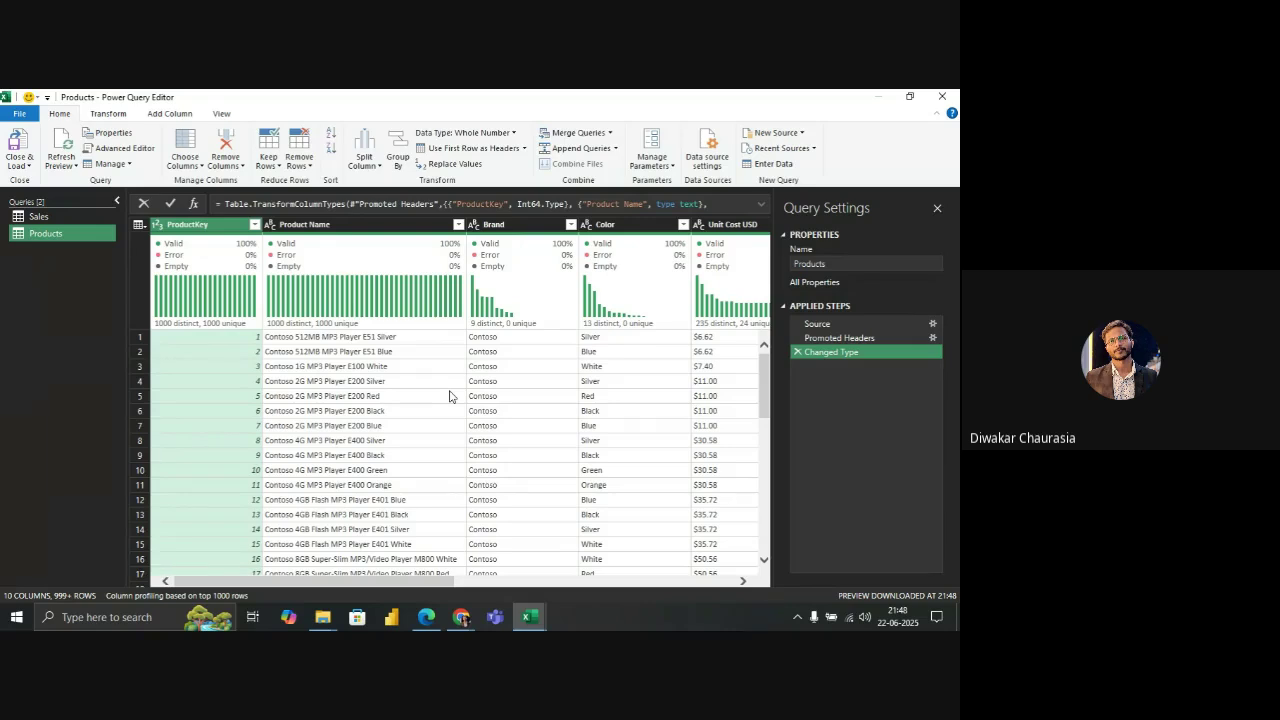
Examine the Products columns from ProductKey to Category, comparing their data types and value distributions, including Brand and Color
{"action": "scroll", "coordinate": [449, 396], "scroll_direction": "right", "scroll_amount": 10}
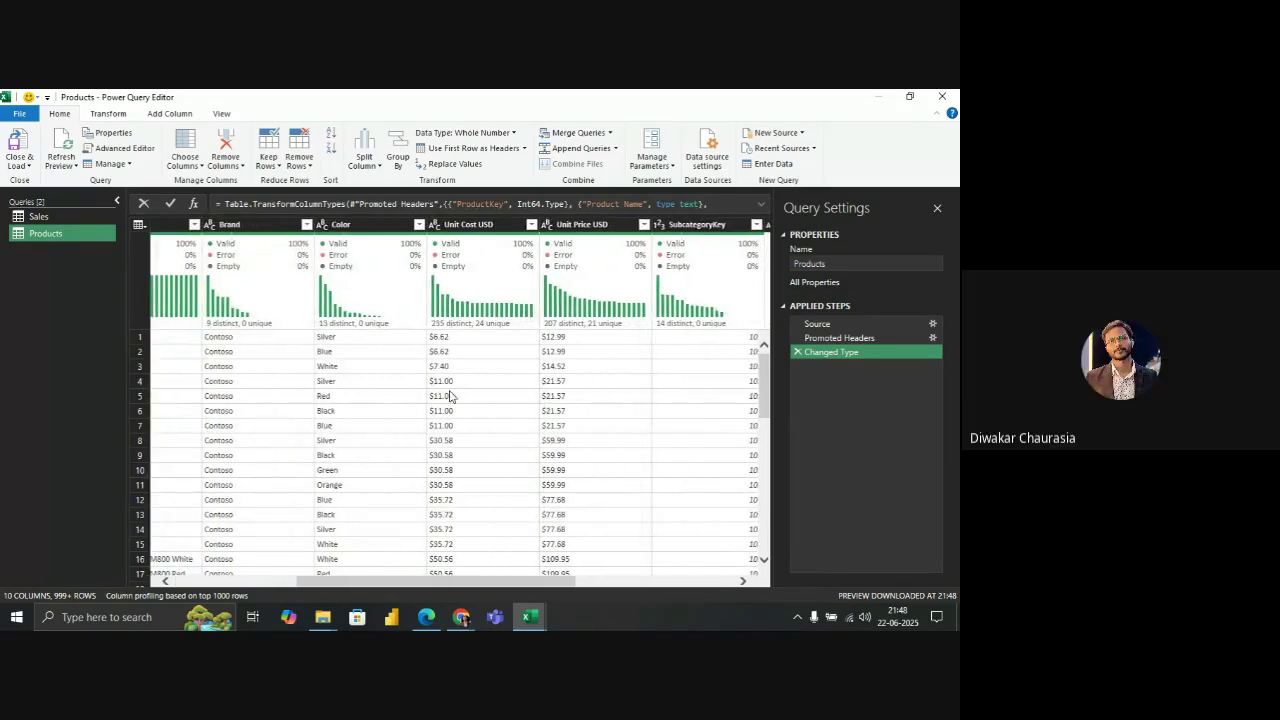
{"action": "scroll", "coordinate": [449, 396], "scroll_direction": "right", "scroll_amount": 5}
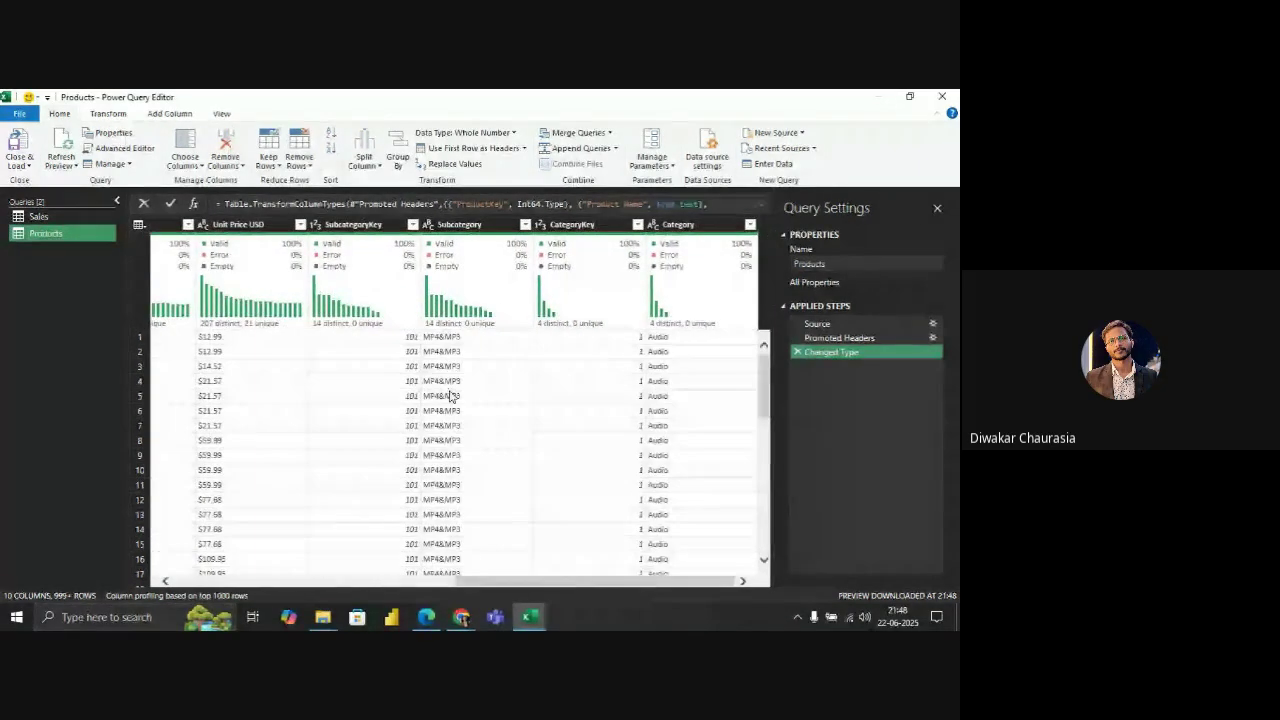
{"action": "scroll", "coordinate": [614, 428], "scroll_direction": "left", "scroll_amount": 3}
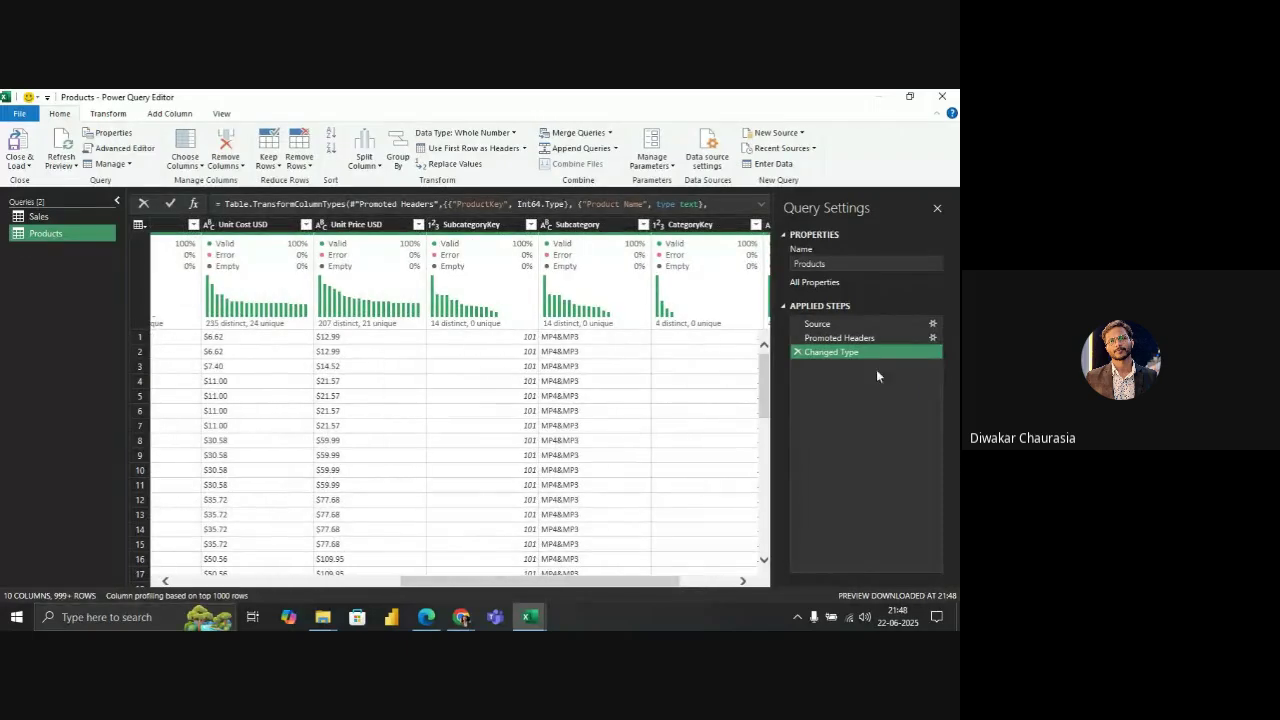
{"action": "scroll", "coordinate": [458, 388], "scroll_direction": "left", "scroll_amount": 6}
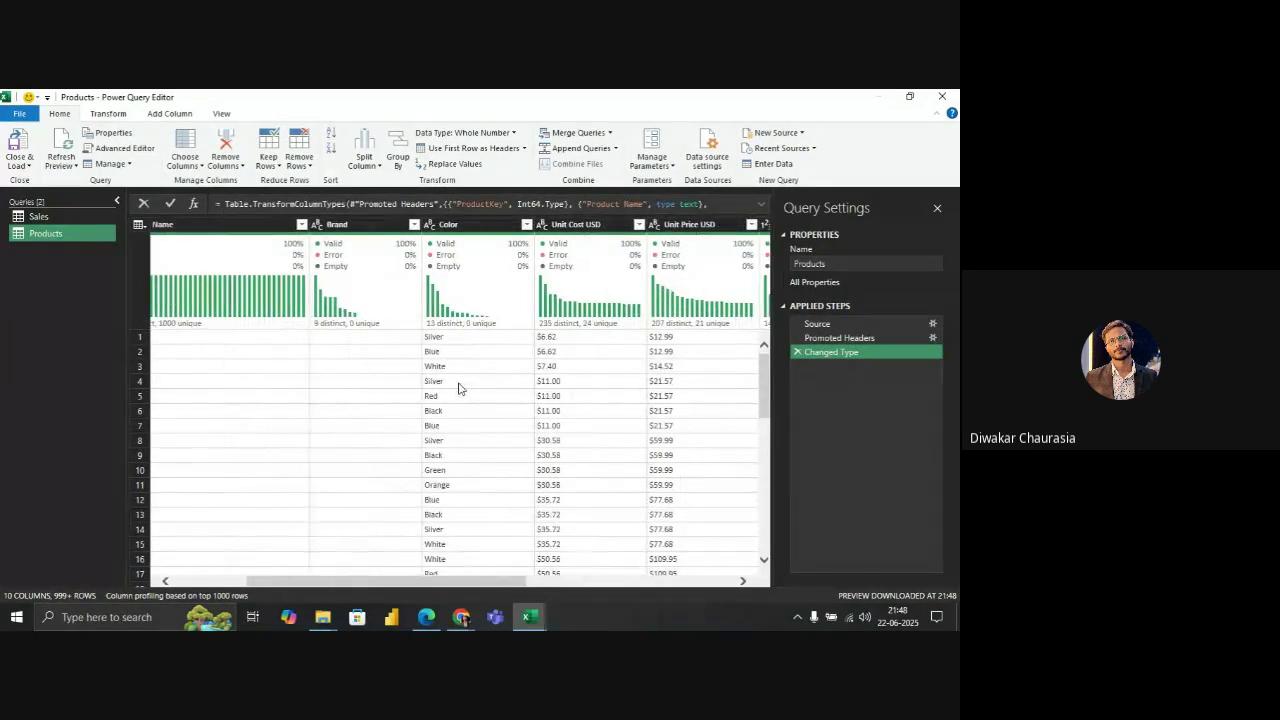
{"action": "scroll", "coordinate": [629, 396], "scroll_direction": "left", "scroll_amount": 4}
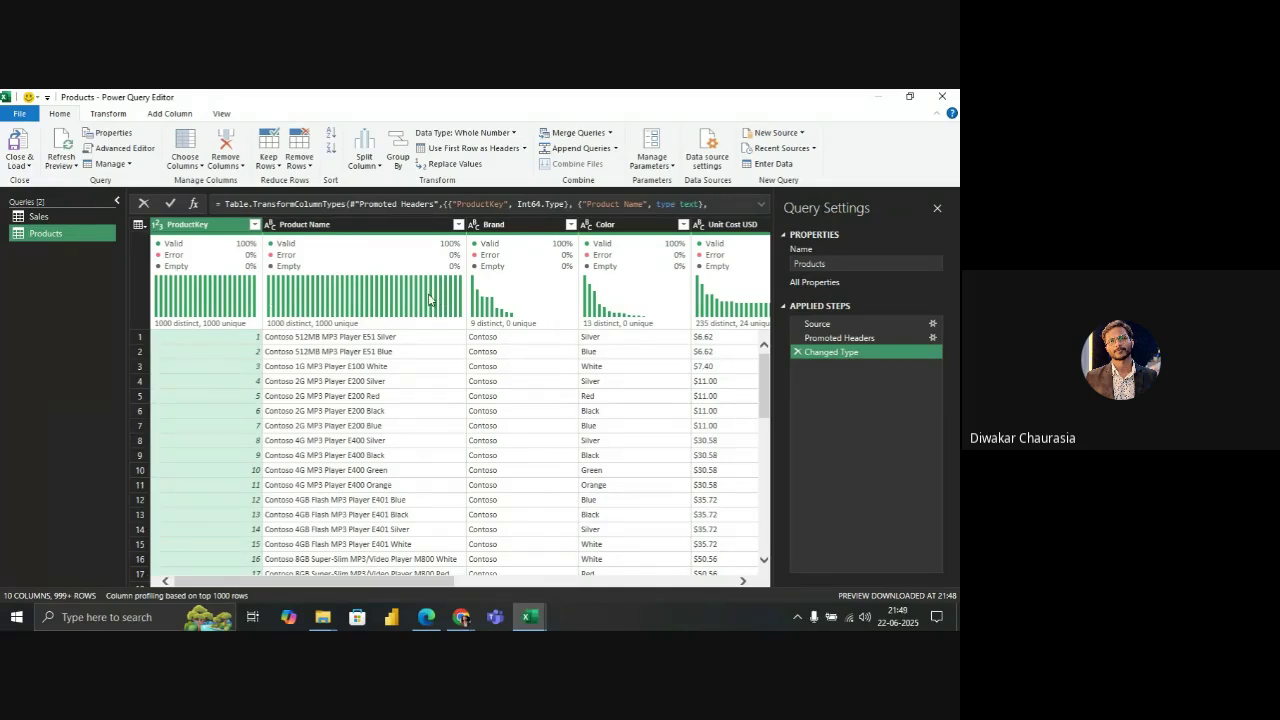
{"action": "mouse_move", "coordinate": [430, 299]}
{"action": "left_click", "coordinate": [560, 316]}
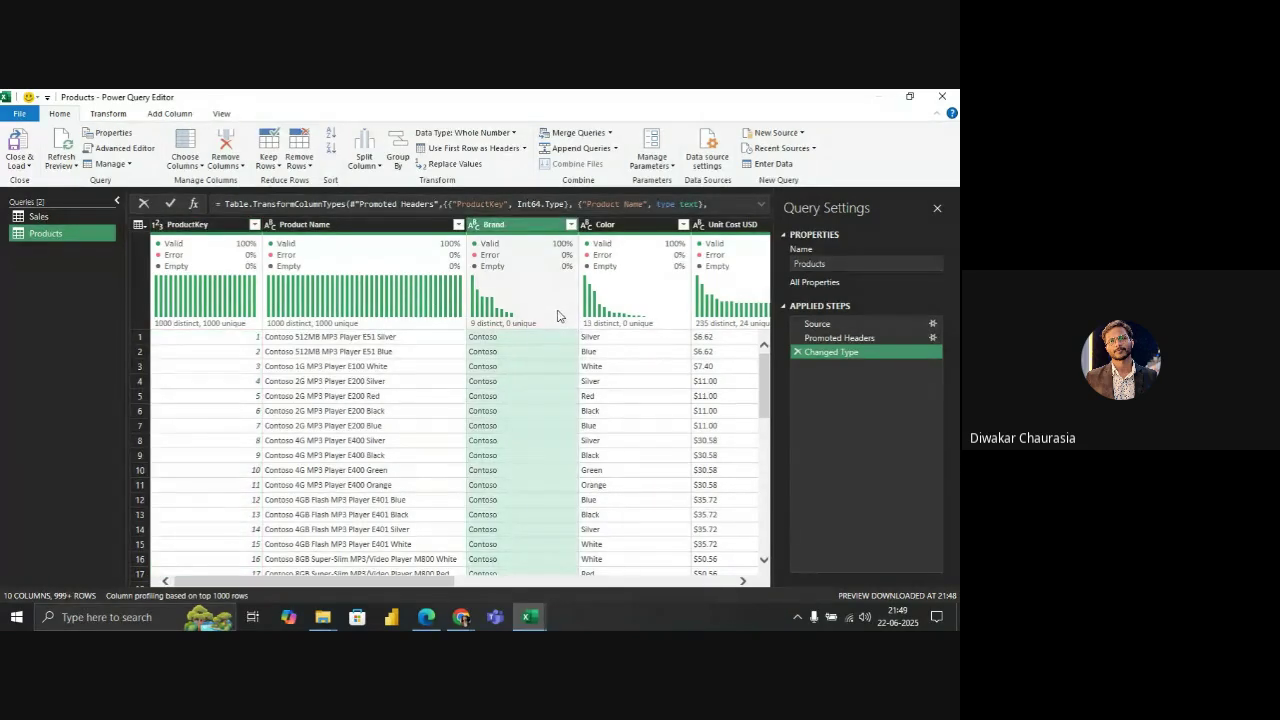
{"action": "left_click", "coordinate": [622, 316]}
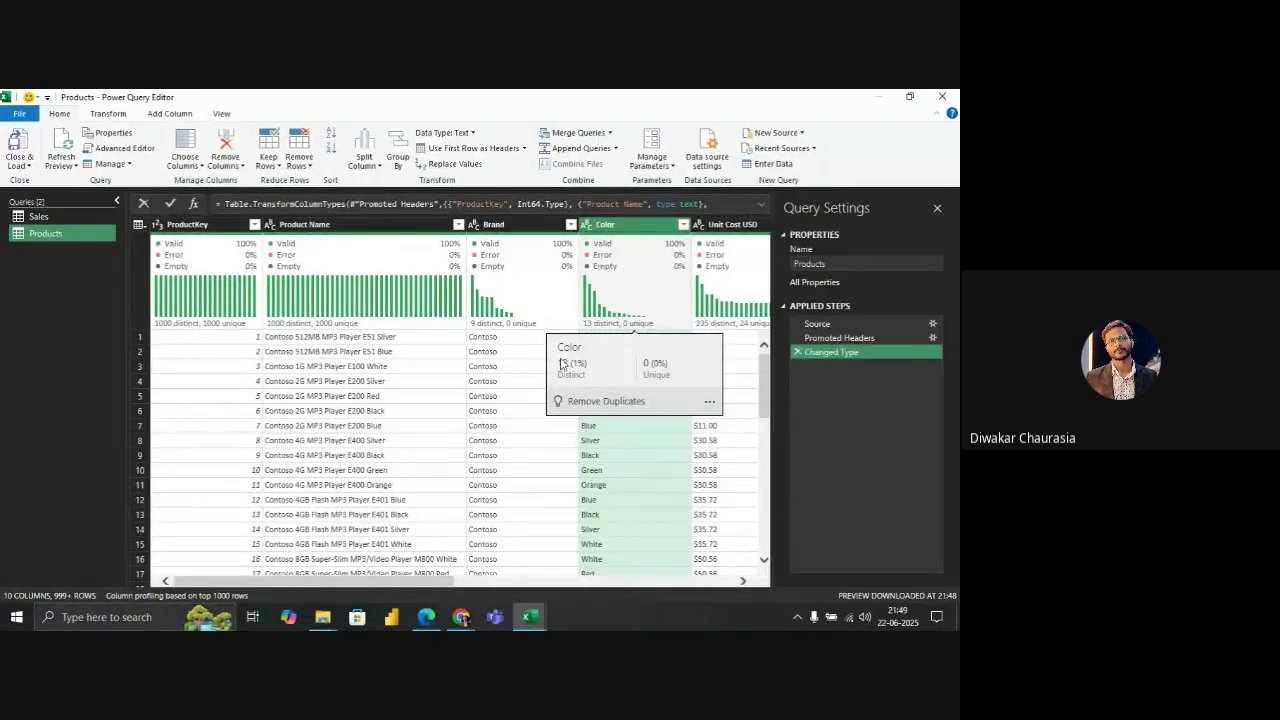
{"action": "left_click", "coordinate": [541, 414]}
{"action": "scroll", "coordinate": [542, 420], "scroll_direction": "right", "scroll_amount": 3}
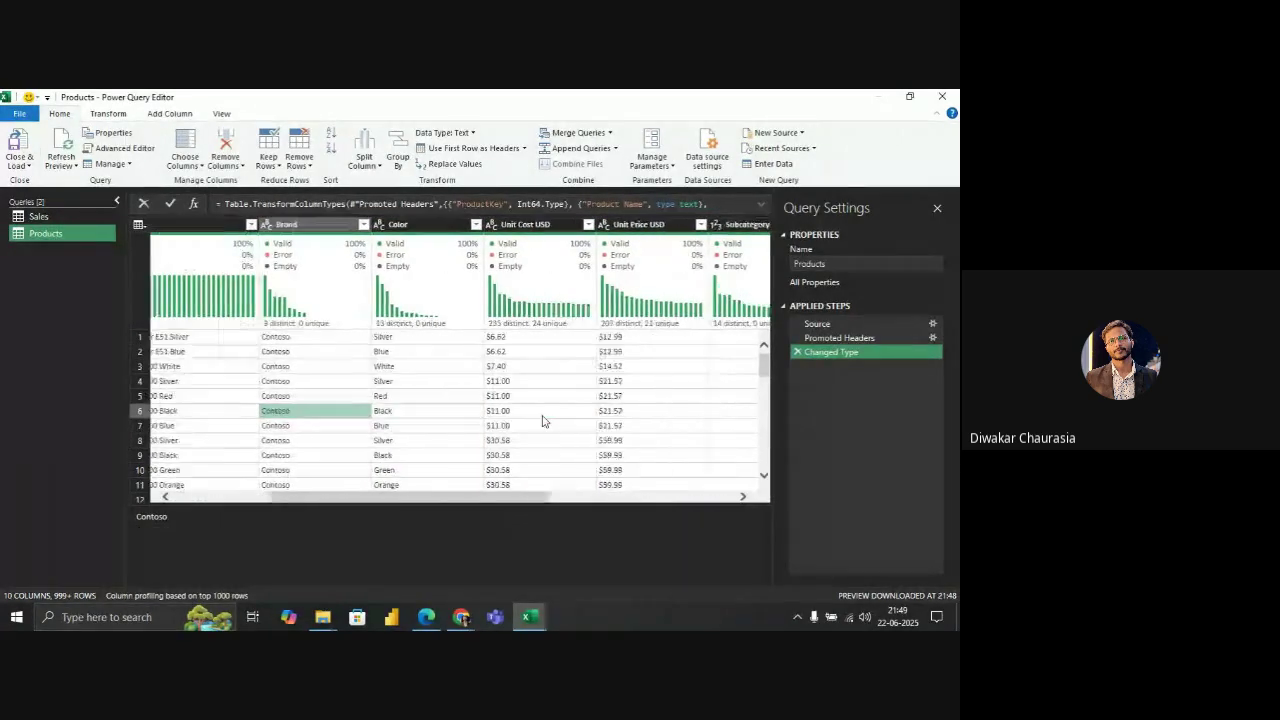
{"action": "scroll", "coordinate": [542, 420], "scroll_direction": "right", "scroll_amount": 2}
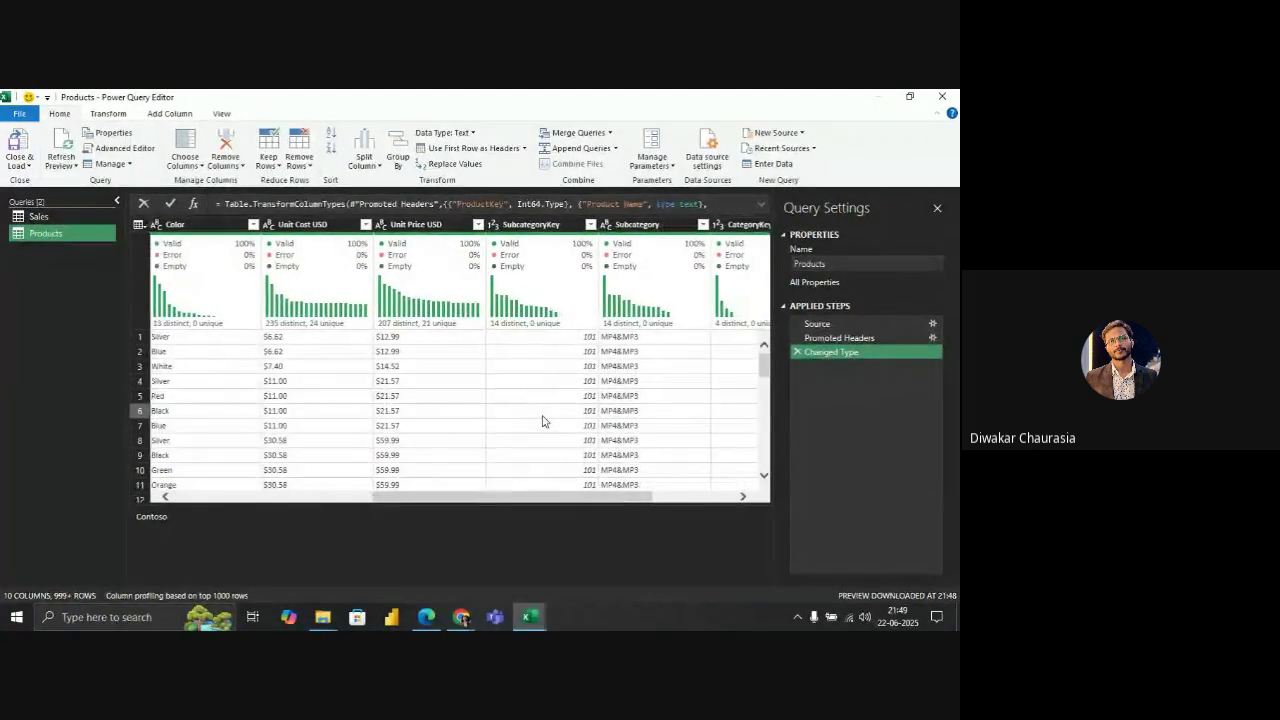
{"action": "scroll", "coordinate": [542, 421], "scroll_direction": "right", "scroll_amount": 3}
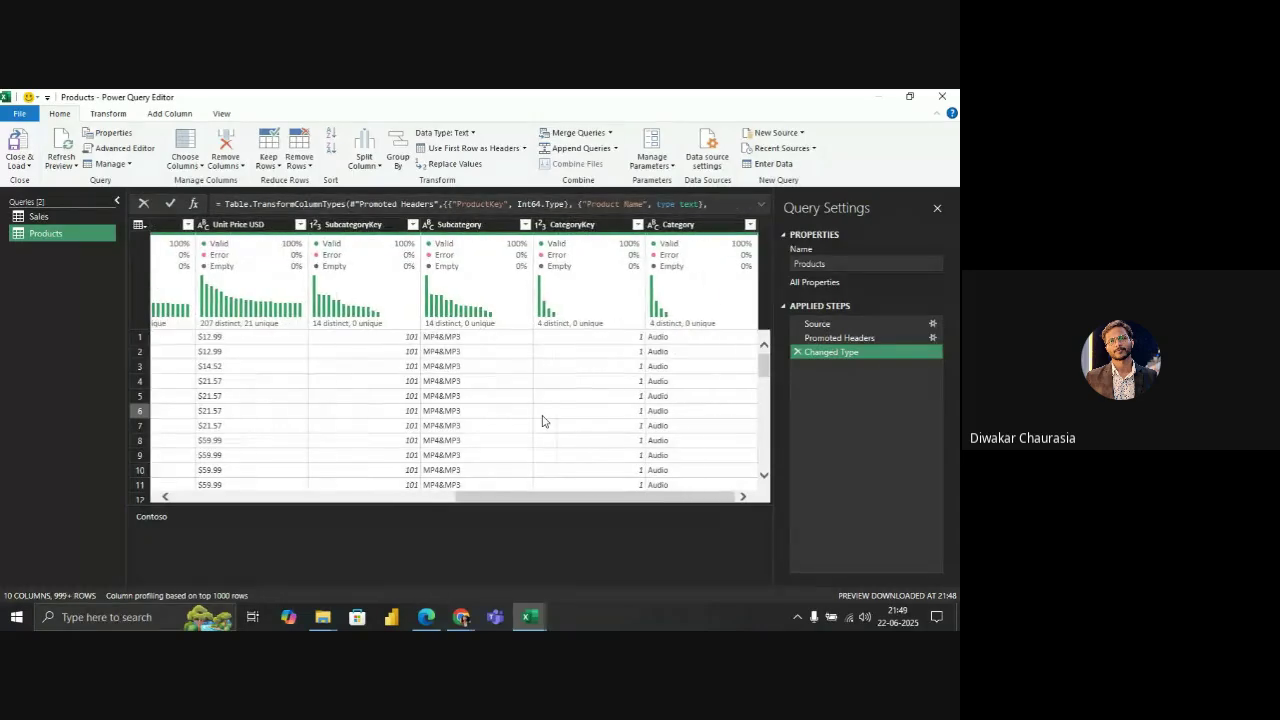
{"action": "scroll", "coordinate": [542, 421], "scroll_direction": "left", "scroll_amount": 5}
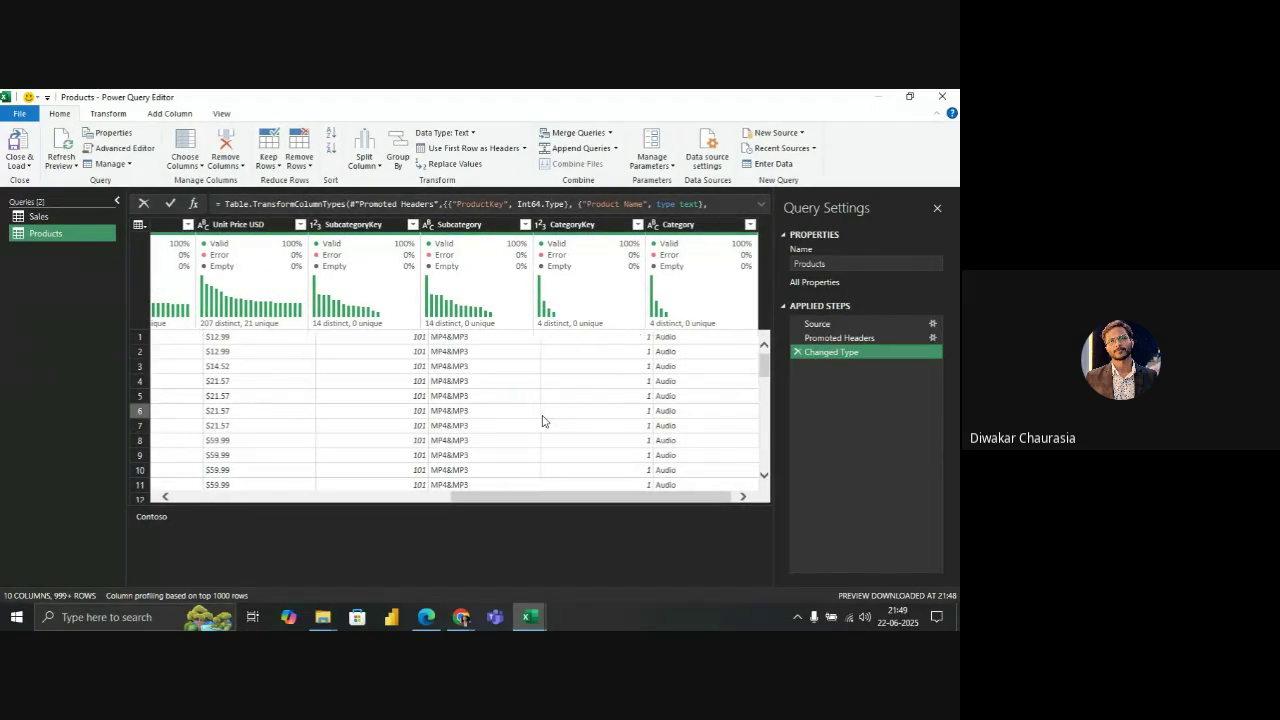
{"action": "scroll", "coordinate": [542, 421], "scroll_direction": "left", "scroll_amount": 3}
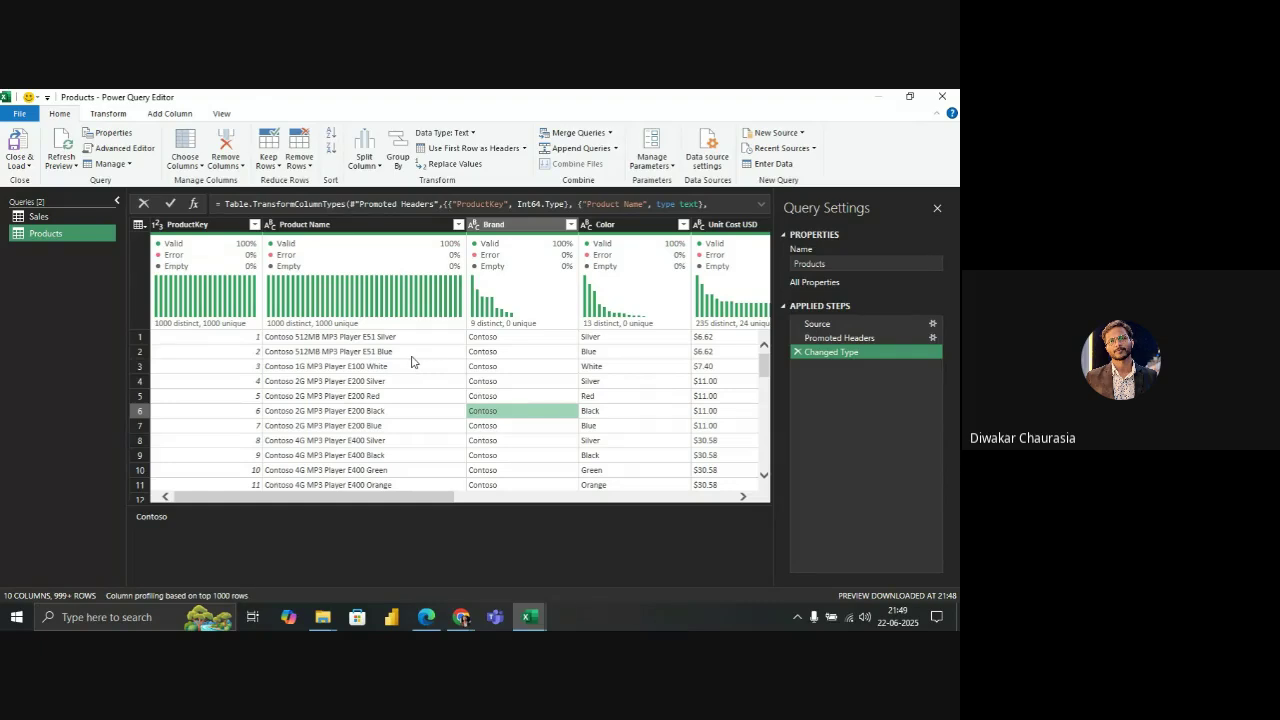
Try removing the Product Name column from the Products query, and delete the resulting removal step
{"action": "left_click", "coordinate": [412, 356]}
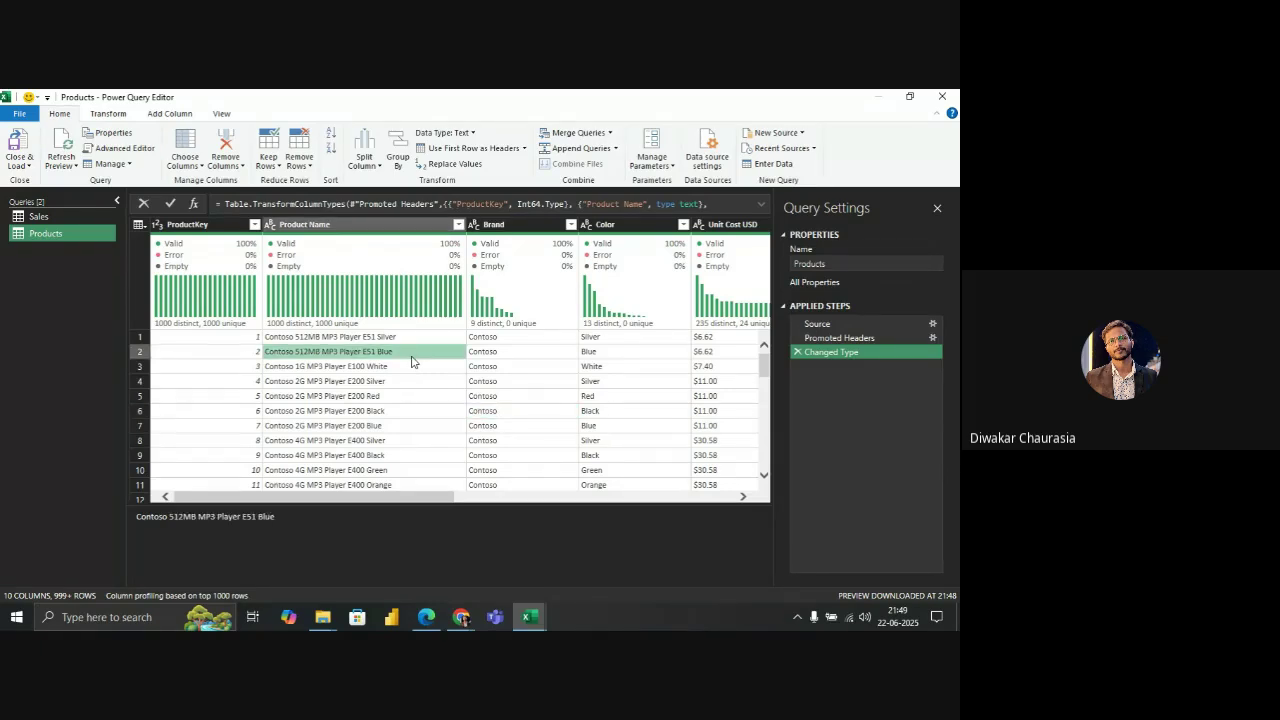
{"action": "left_click", "coordinate": [361, 224]}
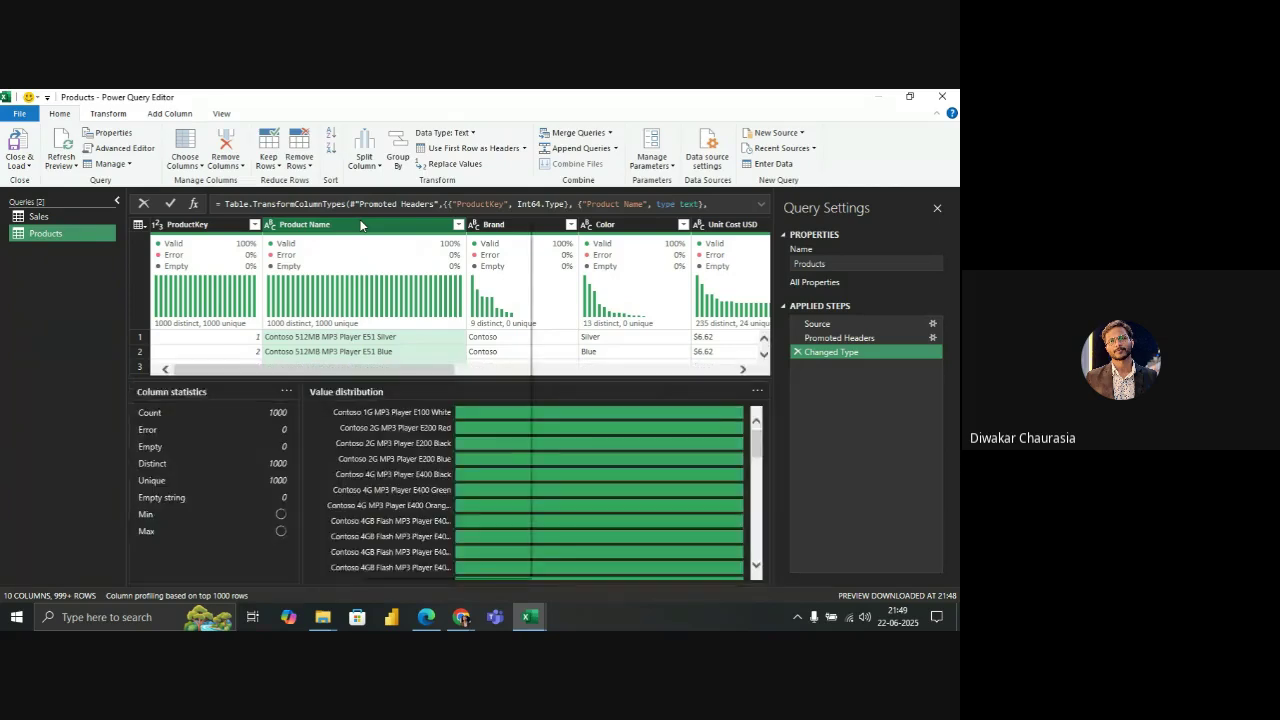
{"action": "right_click", "coordinate": [361, 224]}
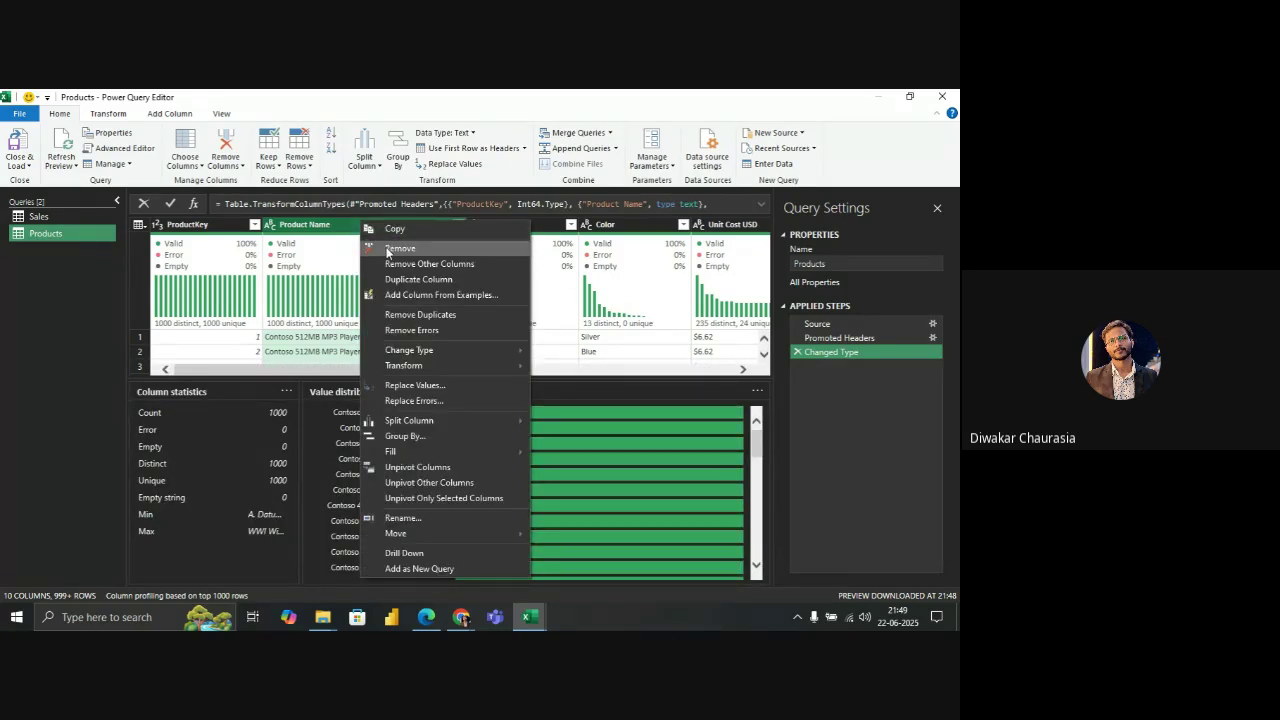
{"action": "left_click", "coordinate": [388, 249]}
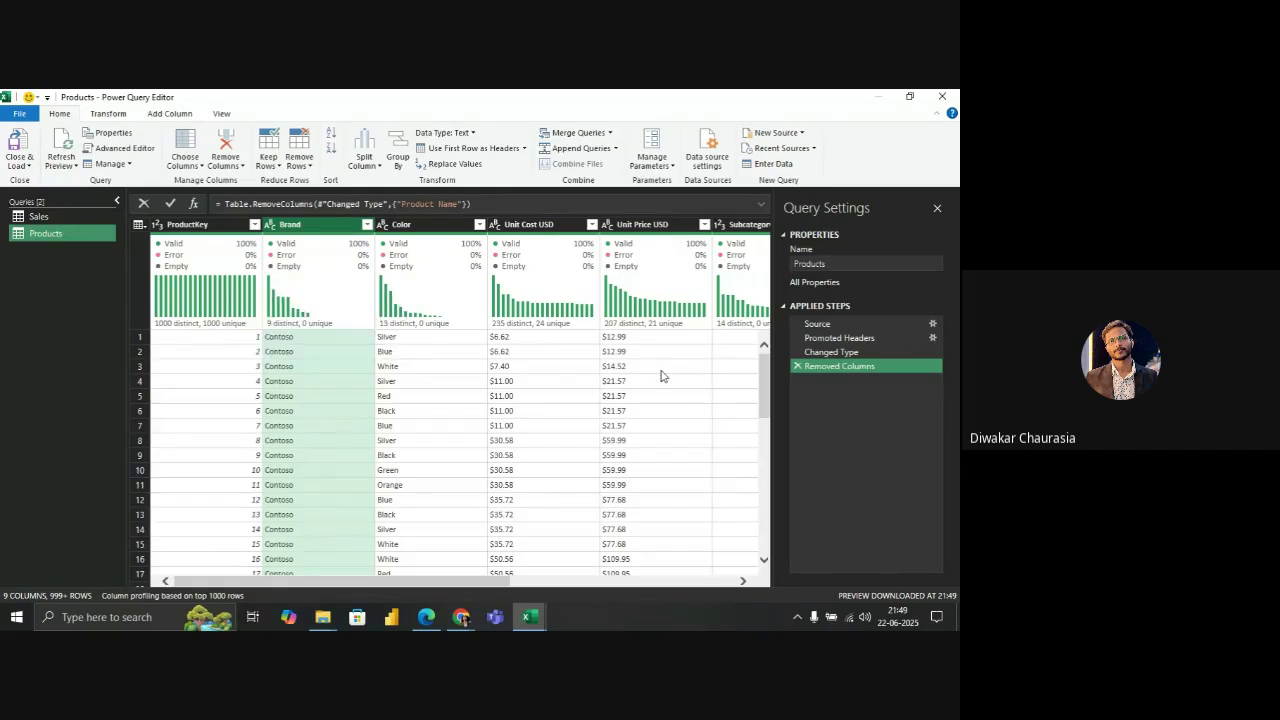
{"action": "left_click", "coordinate": [796, 366]}
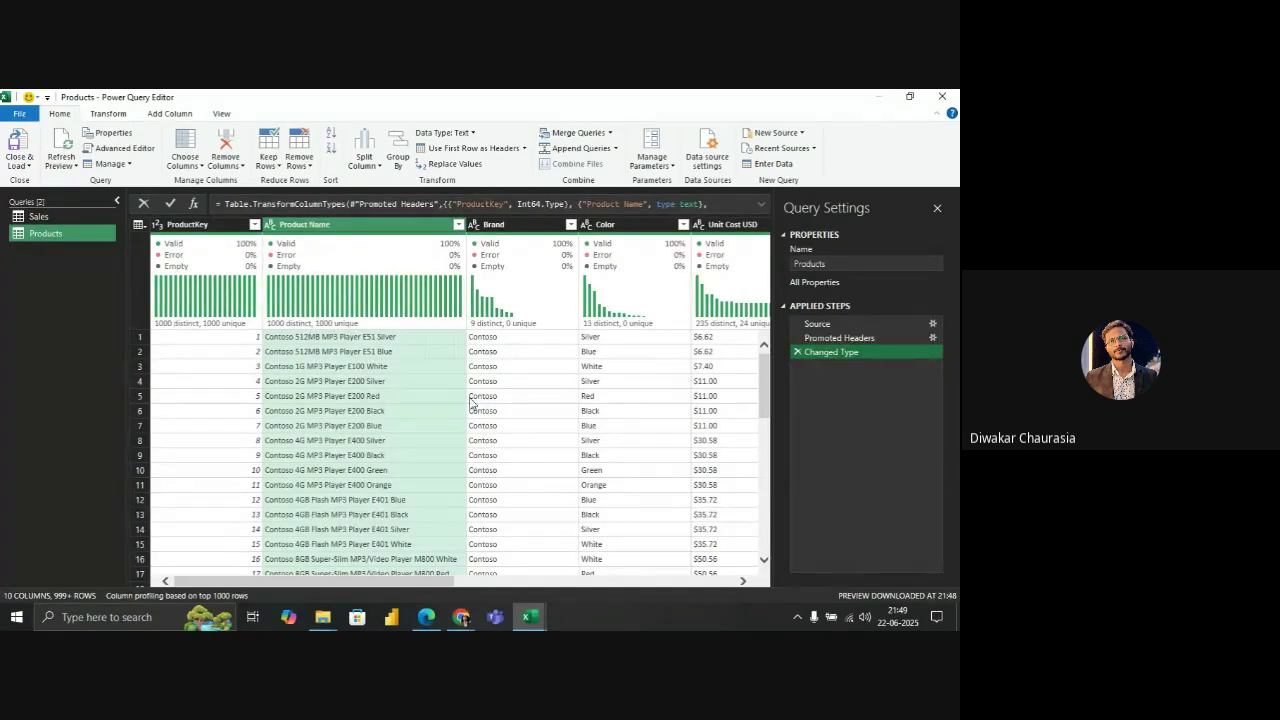
Examine the Unit Cost USD column's statistics and value distribution, and review the data types of the other Products columns
{"action": "left_click", "coordinate": [580, 414]}
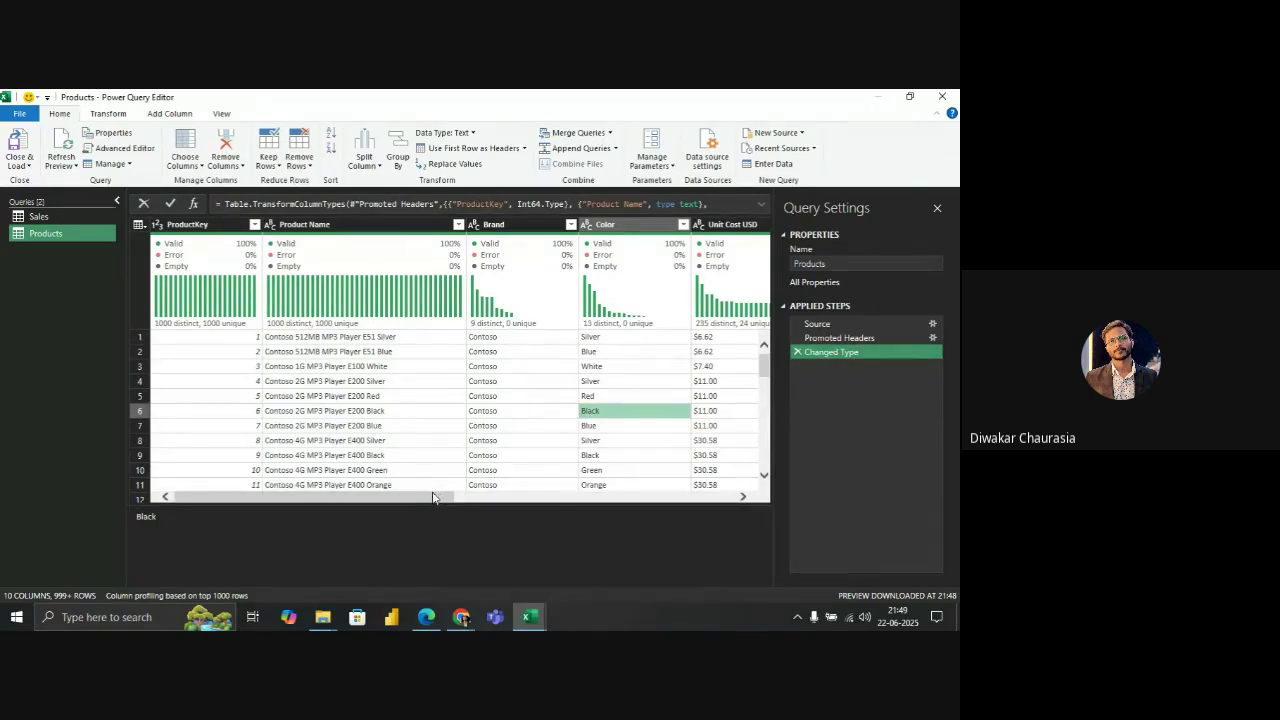
{"action": "mouse_move", "coordinate": [432, 497]}
{"action": "left_mouse_down"}
{"action": "mouse_move", "coordinate": [730, 502]}
{"action": "mouse_move", "coordinate": [421, 511]}
{"action": "mouse_move", "coordinate": [447, 500]}
{"action": "left_mouse_up"}
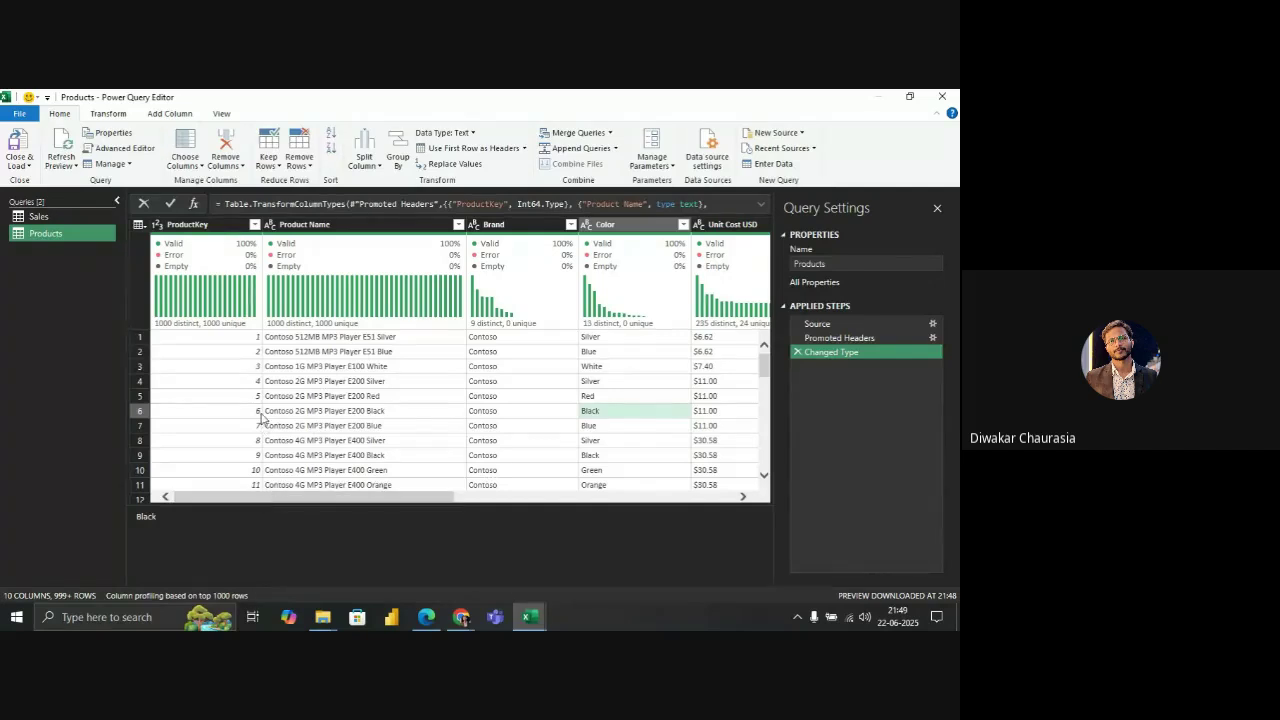
{"action": "scroll", "coordinate": [261, 418], "scroll_direction": "down", "scroll_amount": 1}
{"action": "scroll", "coordinate": [261, 418], "scroll_direction": "up", "scroll_amount": 1}
{"action": "left_click_drag", "start_coordinate": [403, 500], "coordinate": [541, 500]}
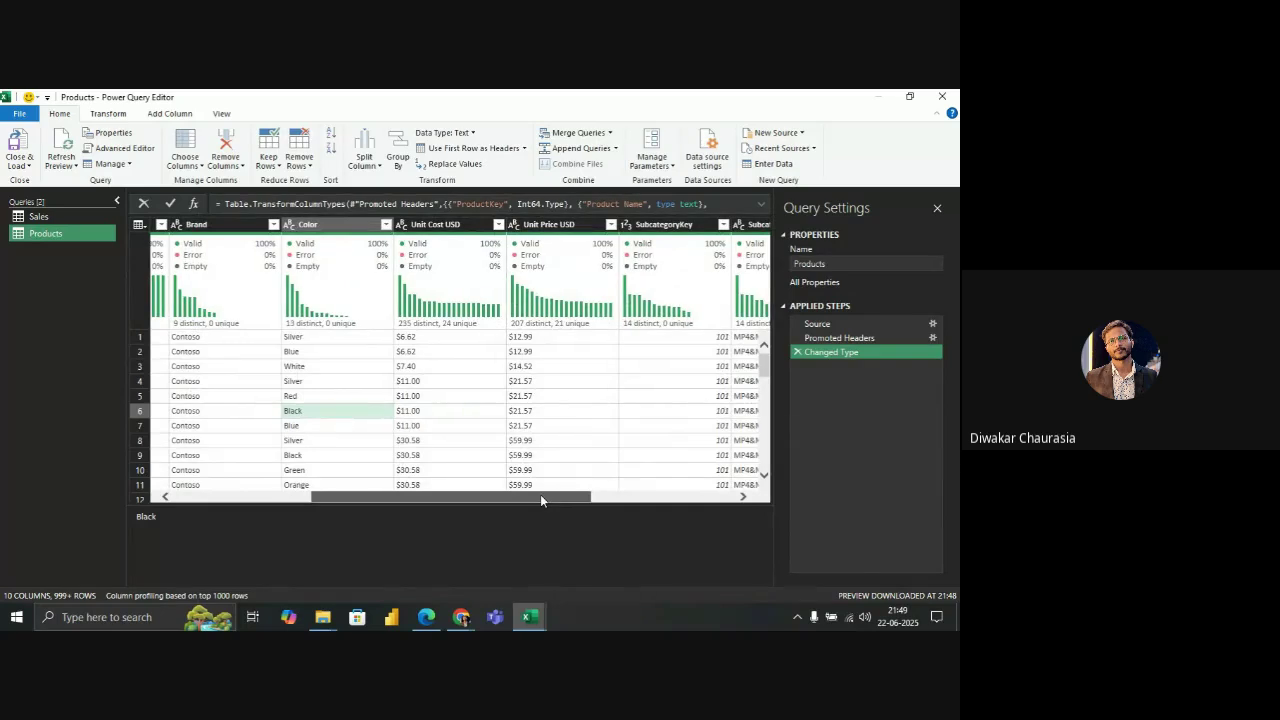
{"action": "left_click", "coordinate": [485, 330]}
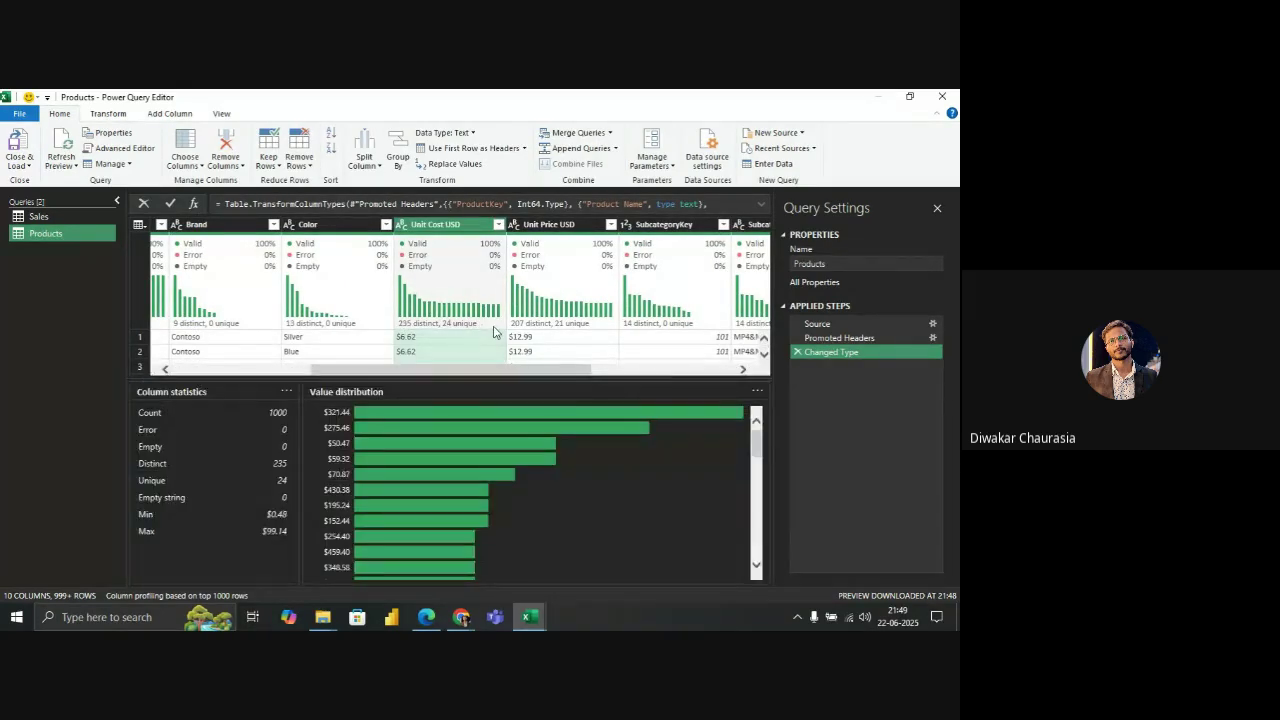
{"action": "left_click_drag", "start_coordinate": [551, 371], "coordinate": [709, 375]}
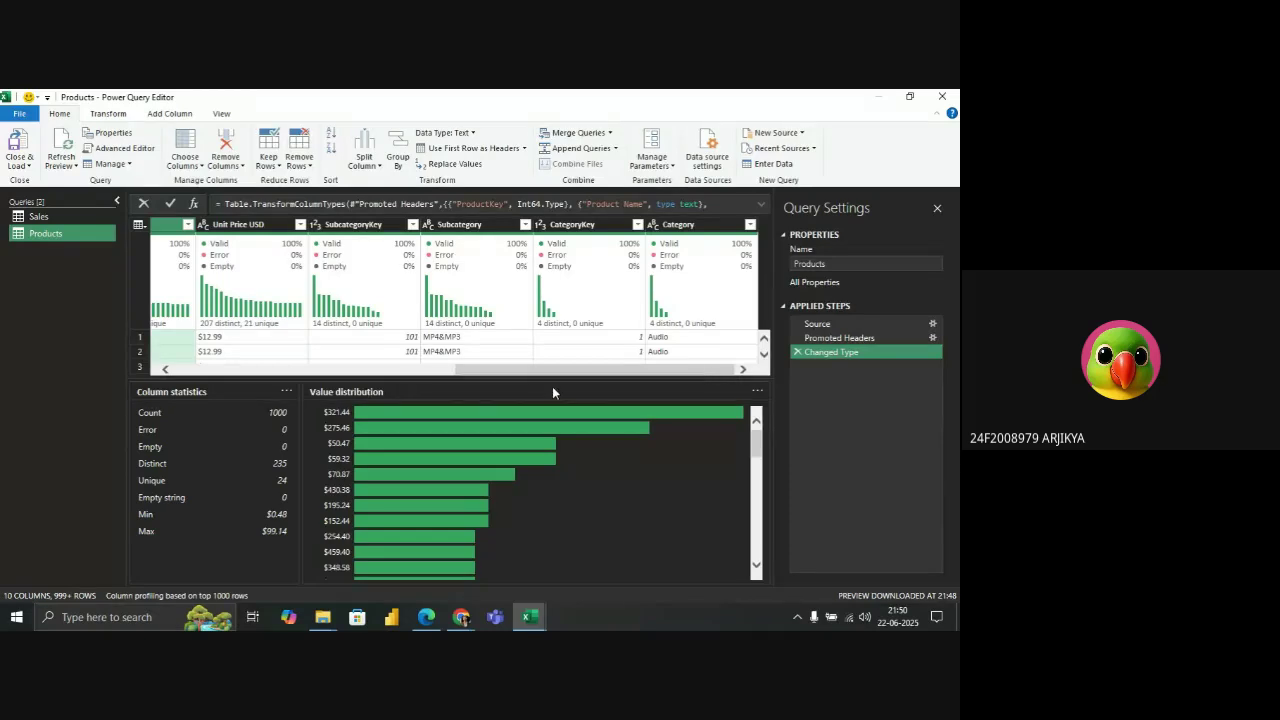
{"action": "left_click_drag", "start_coordinate": [506, 372], "coordinate": [200, 397]}
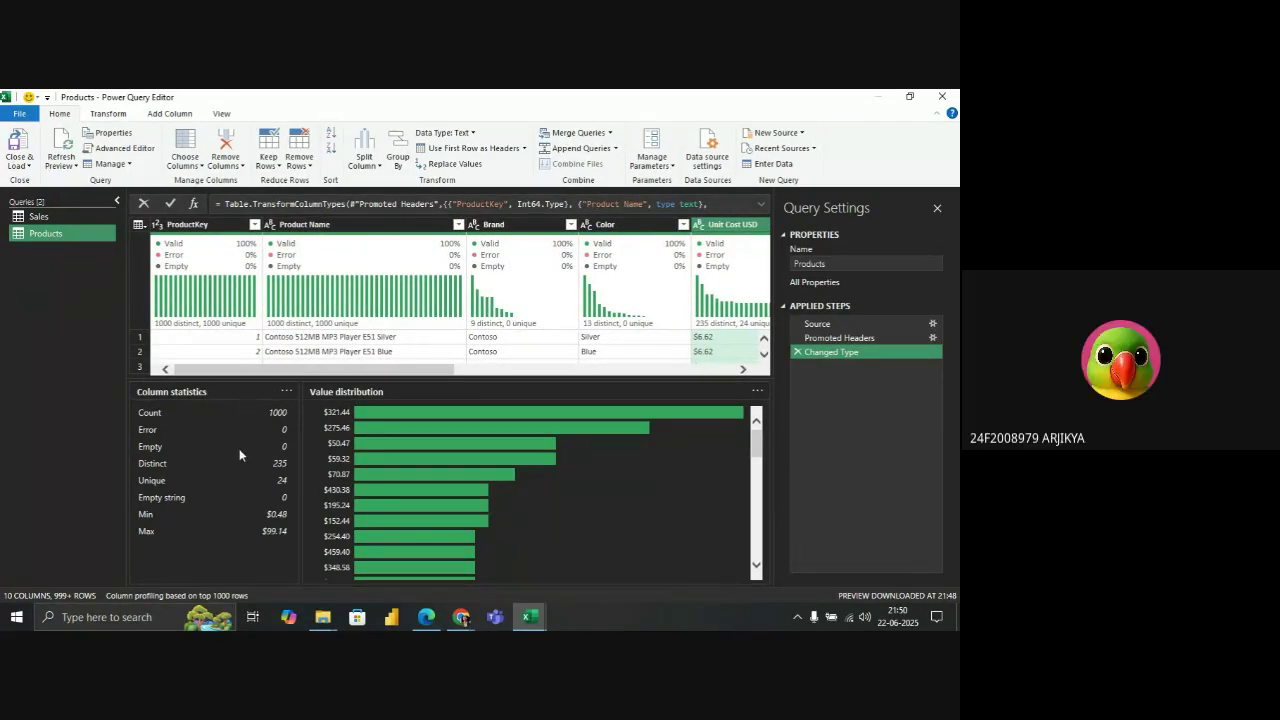
{"action": "left_click_drag", "start_coordinate": [396, 372], "coordinate": [730, 374]}
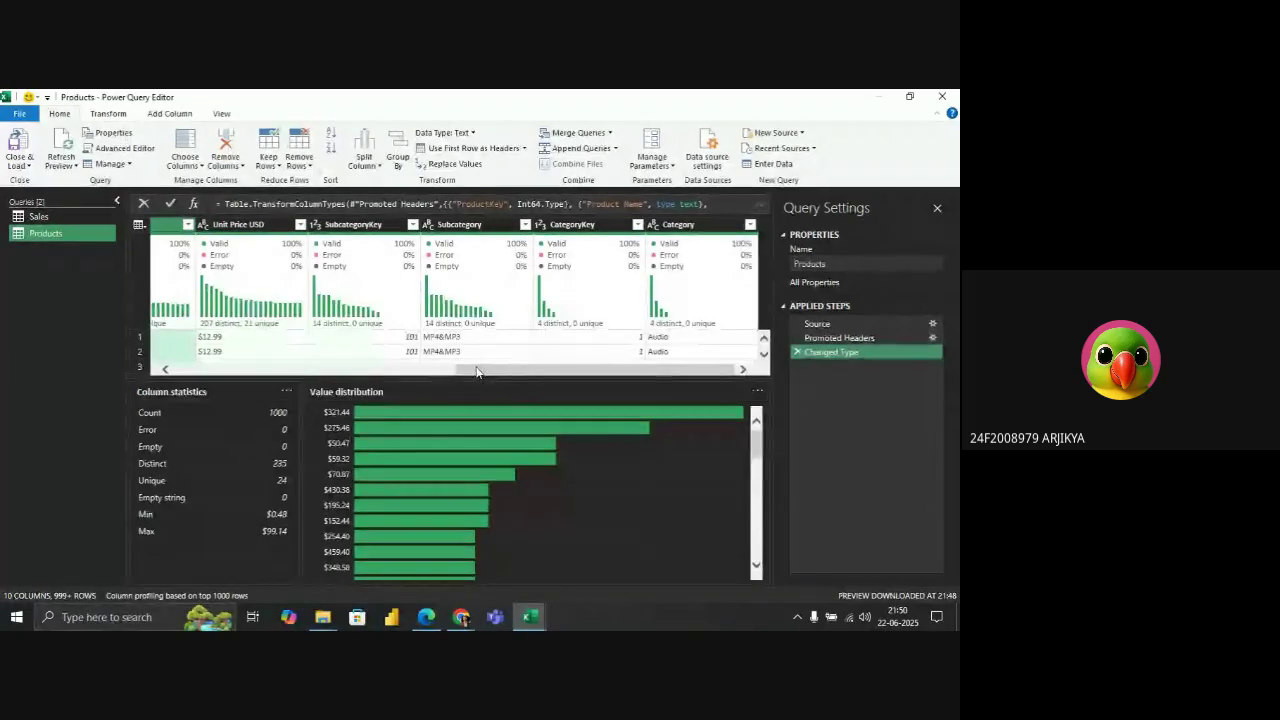
{"action": "left_click_drag", "start_coordinate": [510, 370], "coordinate": [340, 368]}
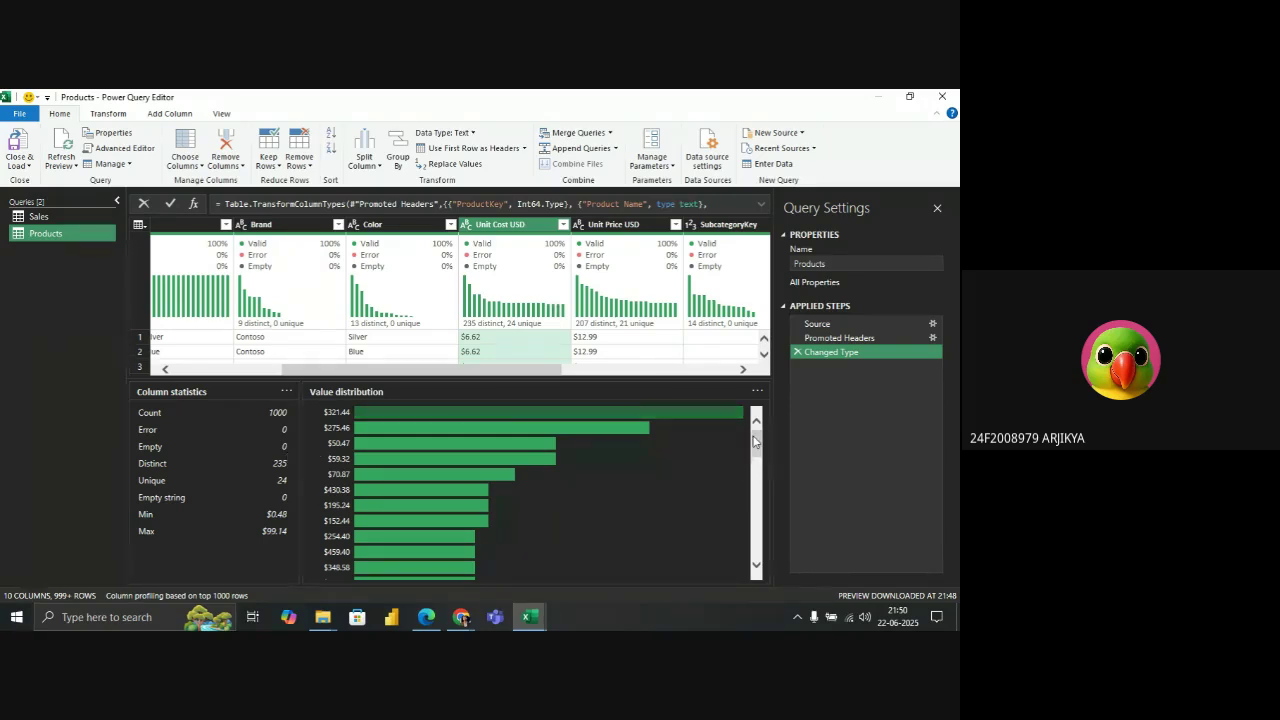
{"action": "scroll", "coordinate": [754, 453], "scroll_direction": "down", "scroll_amount": 3}
{"action": "scroll", "coordinate": [754, 453], "scroll_direction": "up", "scroll_amount": 3}
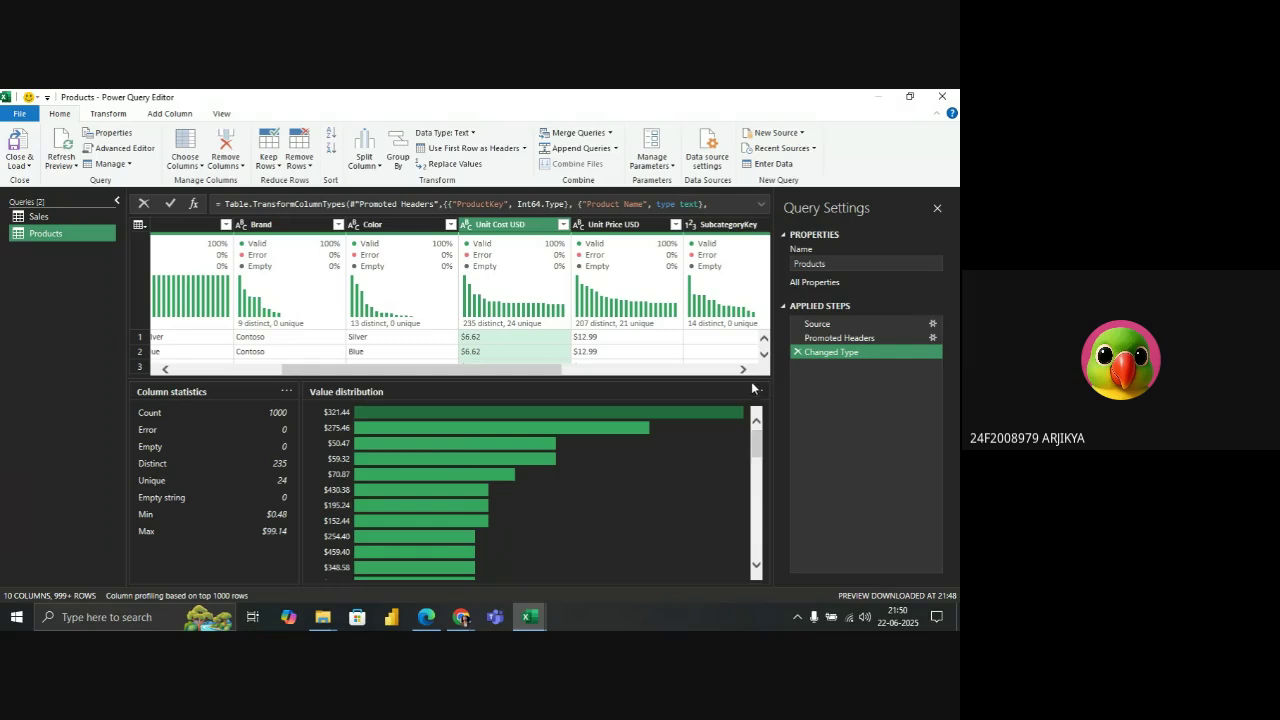
{"action": "right_click", "coordinate": [530, 261]}
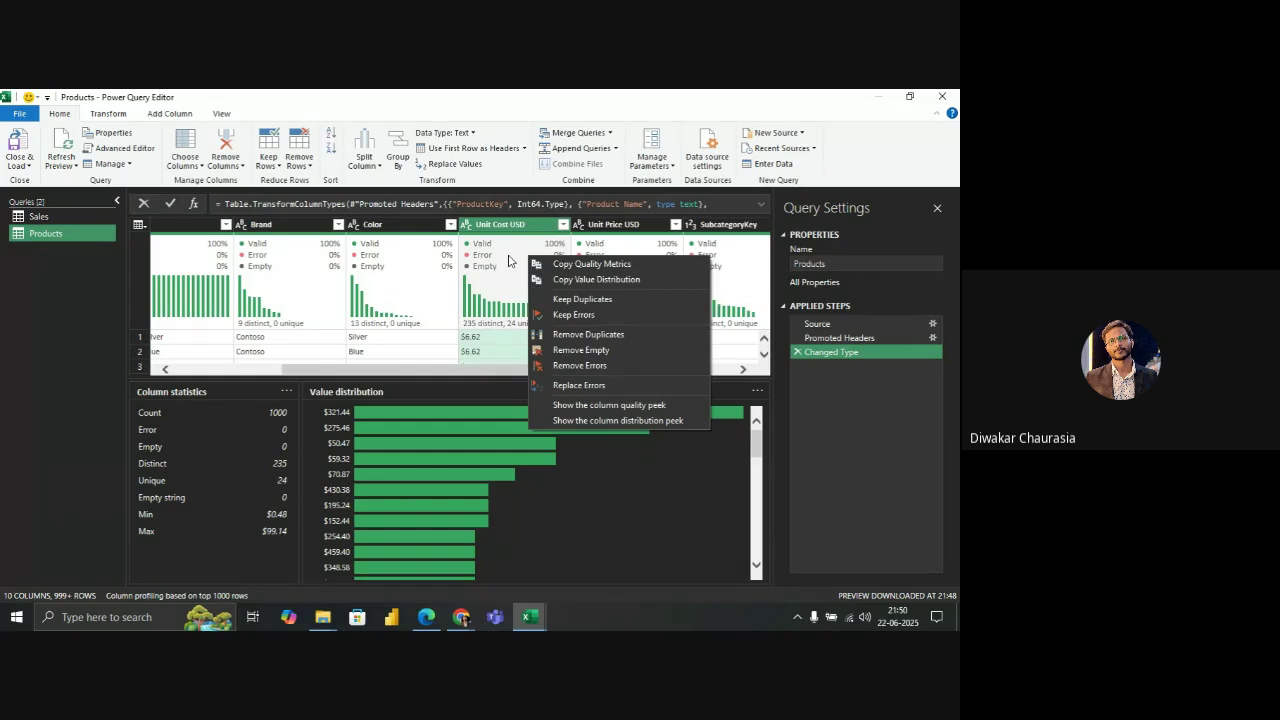
{"action": "left_click", "coordinate": [508, 261]}
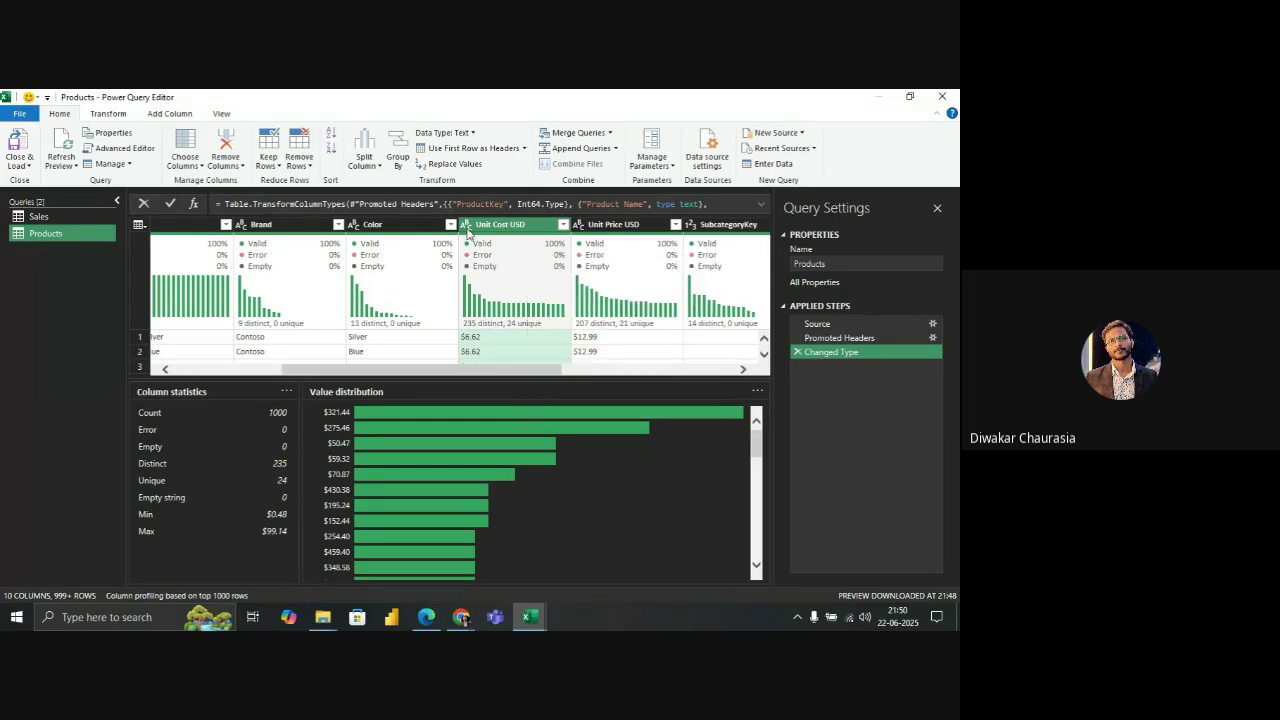
{"action": "left_click", "coordinate": [468, 226]}
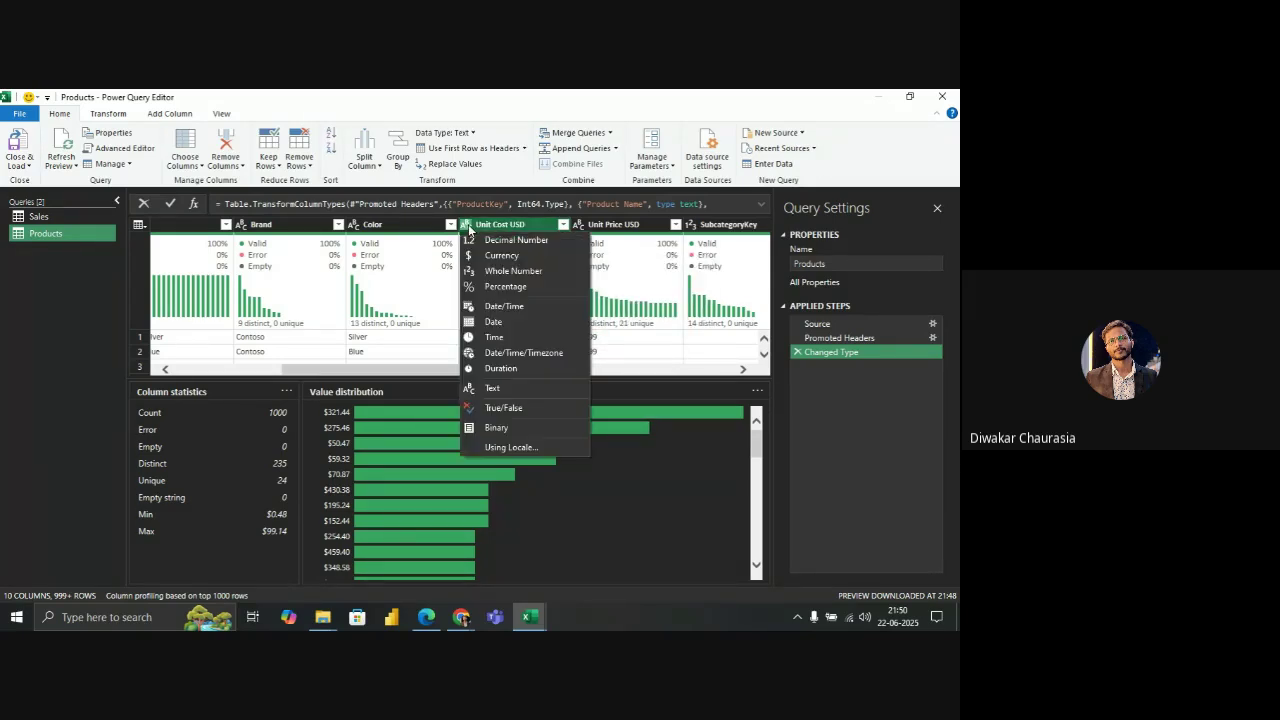
{"action": "left_click", "coordinate": [500, 256]}
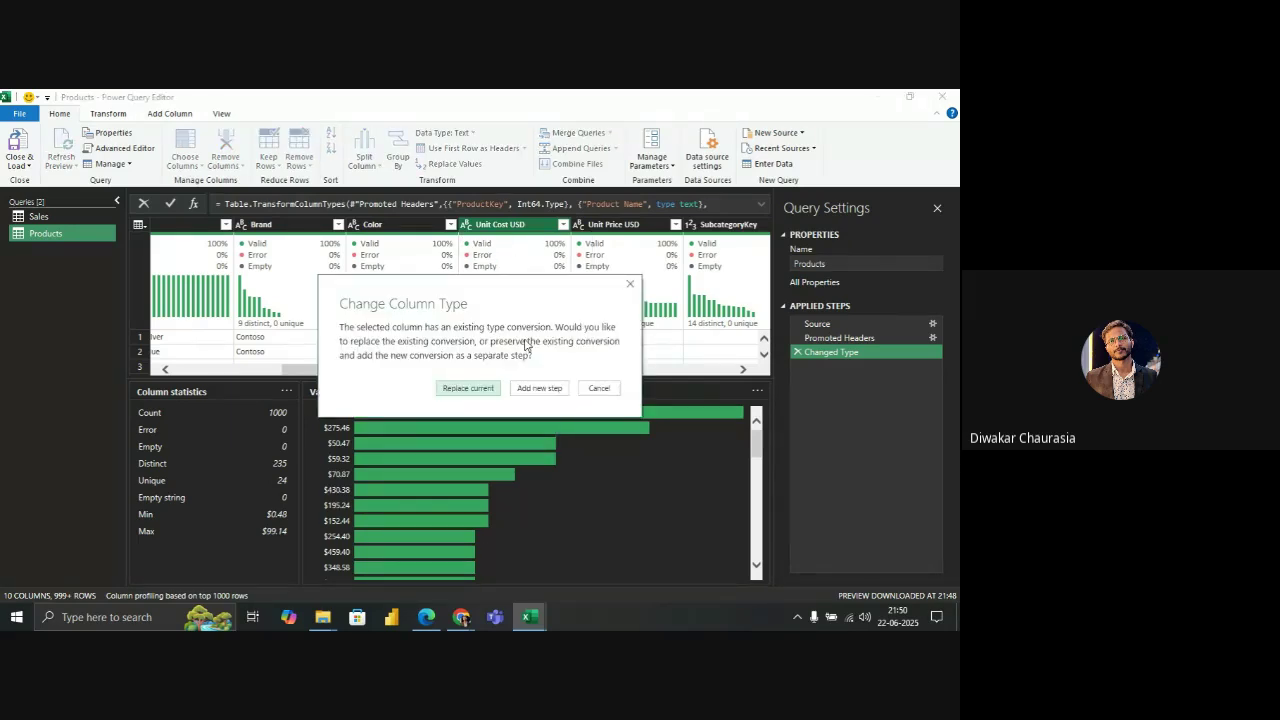
{"action": "left_click", "coordinate": [630, 286]}
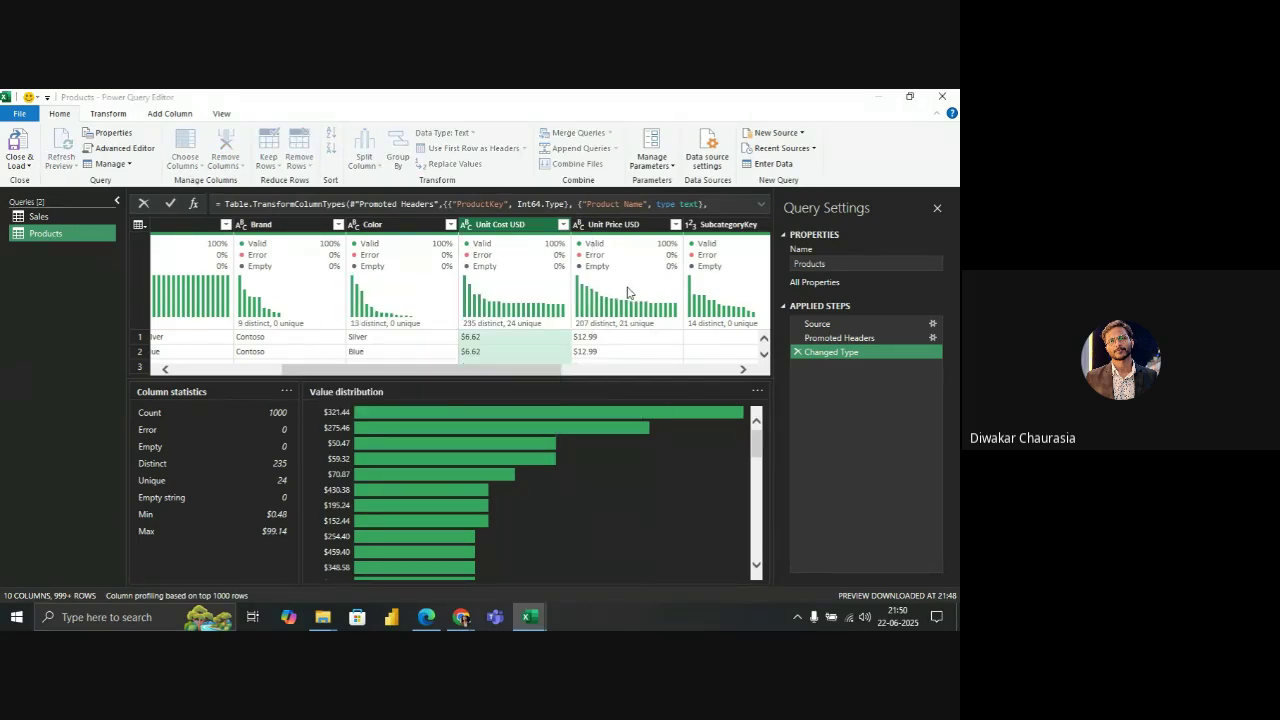
Try converting the Unit Cost USD column to Currency, replacing the existing type conversion, and inspect the resulting value in row 2
{"action": "left_click", "coordinate": [764, 356]}
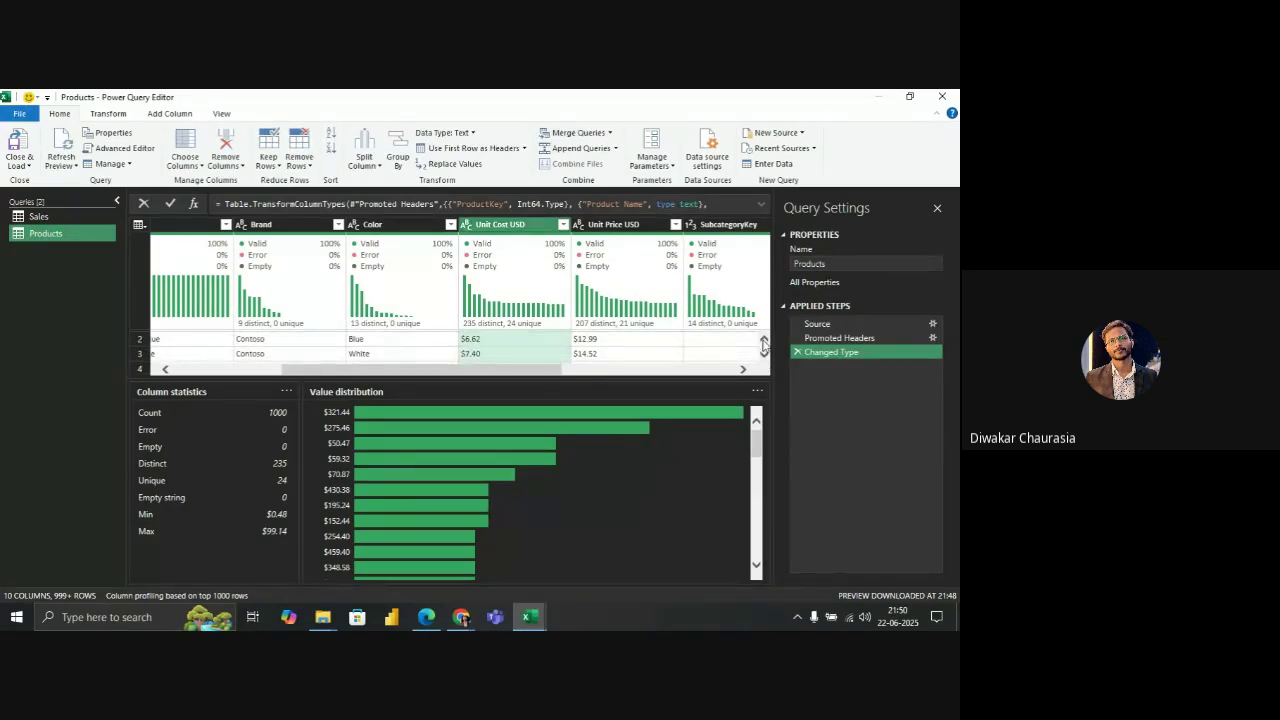
{"action": "left_click", "coordinate": [764, 340]}
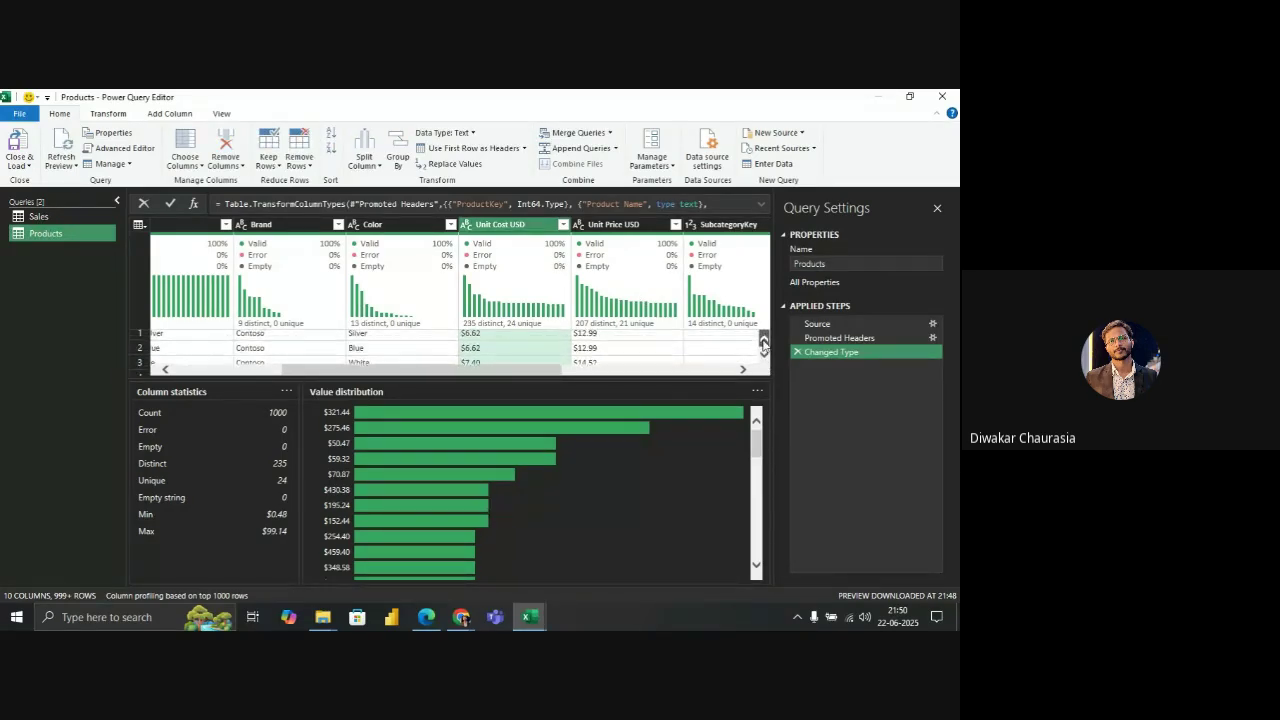
{"action": "left_click", "coordinate": [469, 228]}
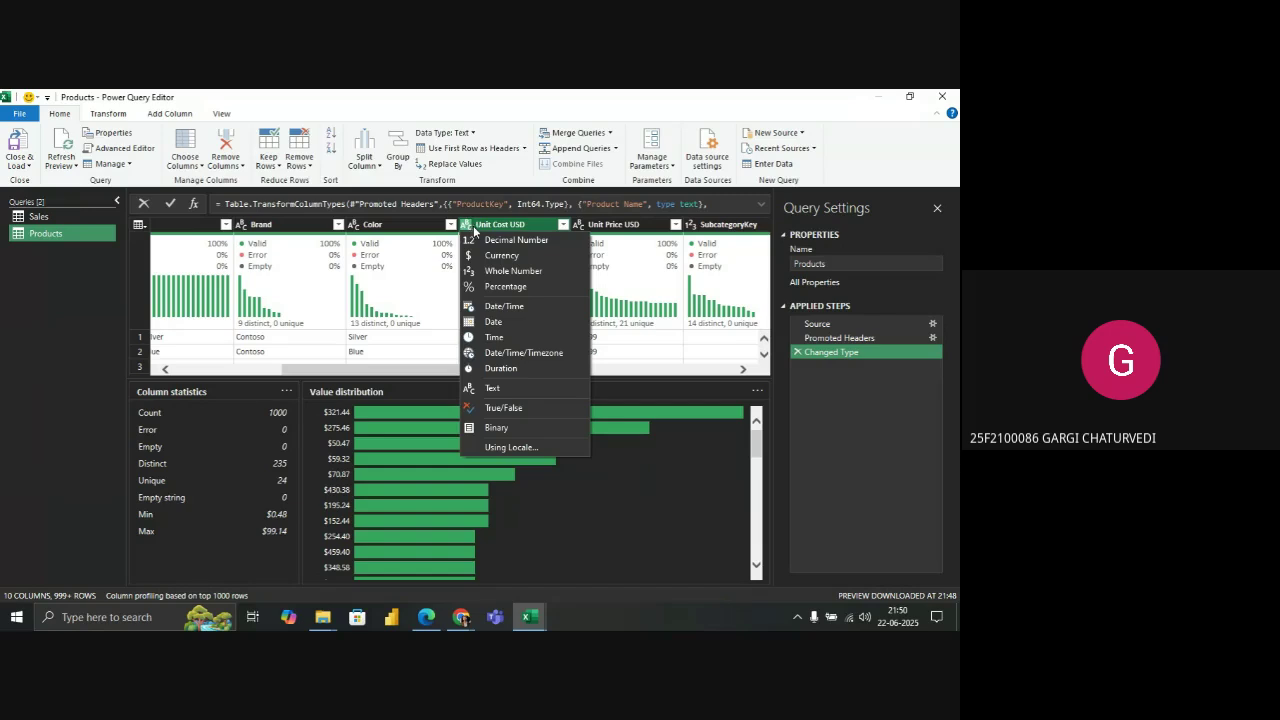
{"action": "left_click", "coordinate": [502, 255]}
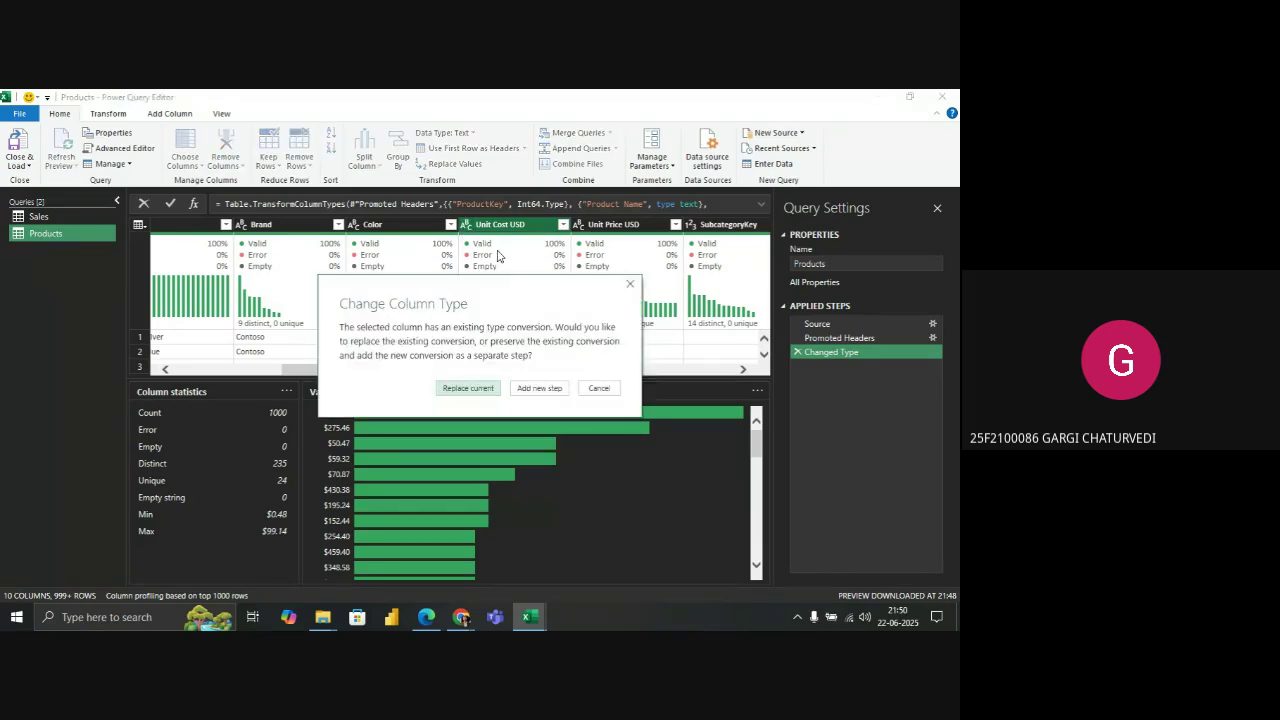
{"action": "left_click", "coordinate": [476, 389]}
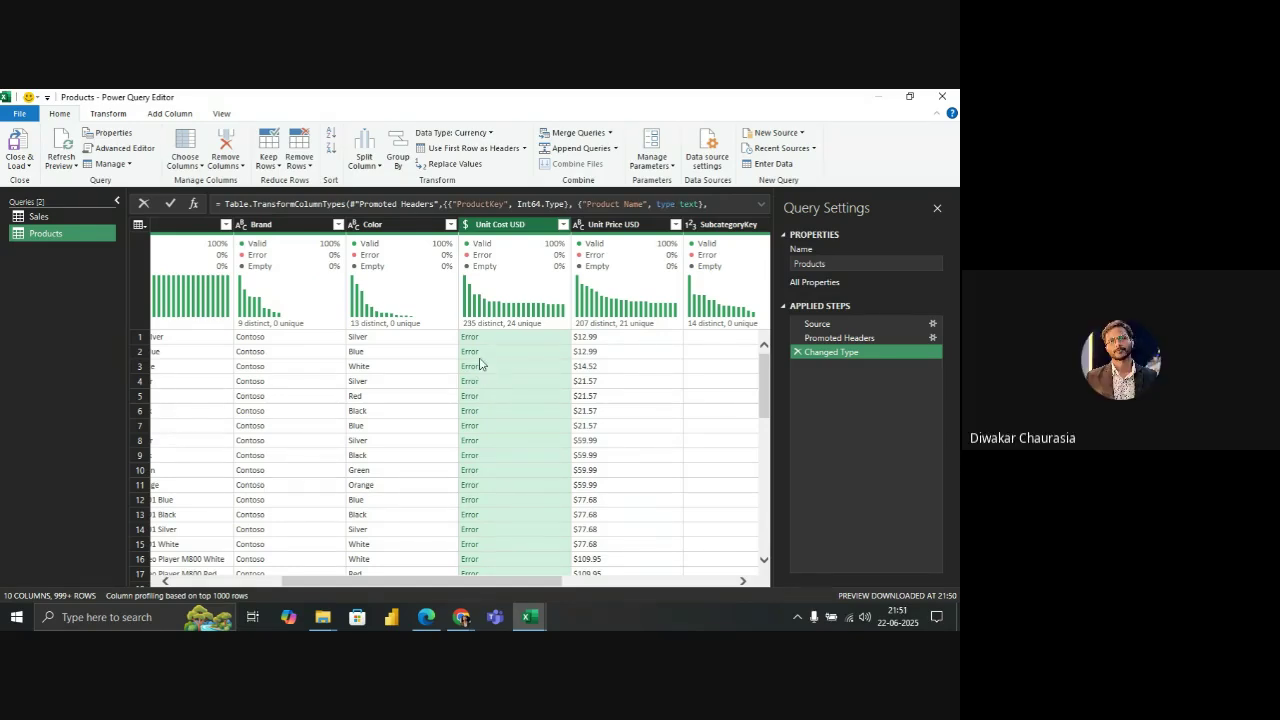
{"action": "left_click", "coordinate": [480, 356]}
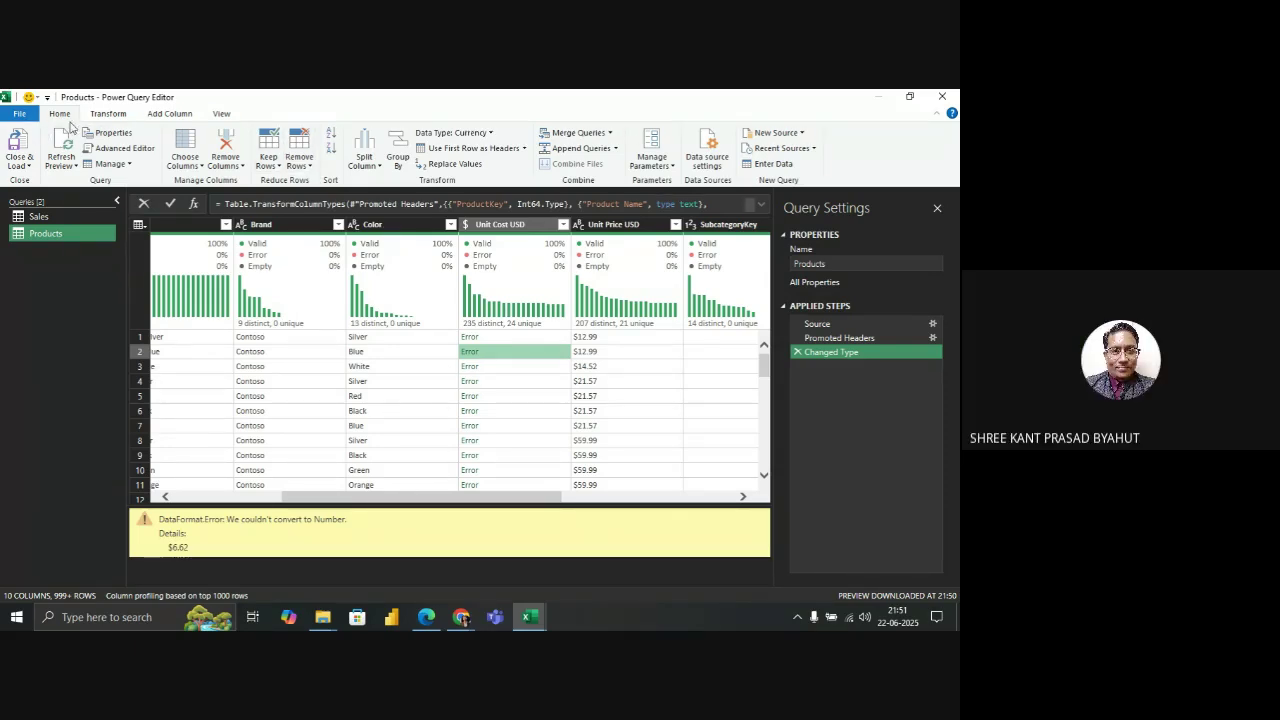
Delete the Changed Type step from the Products query and compare the raw Unit Cost USD and Unit Price USD values
{"action": "left_click", "coordinate": [798, 352]}
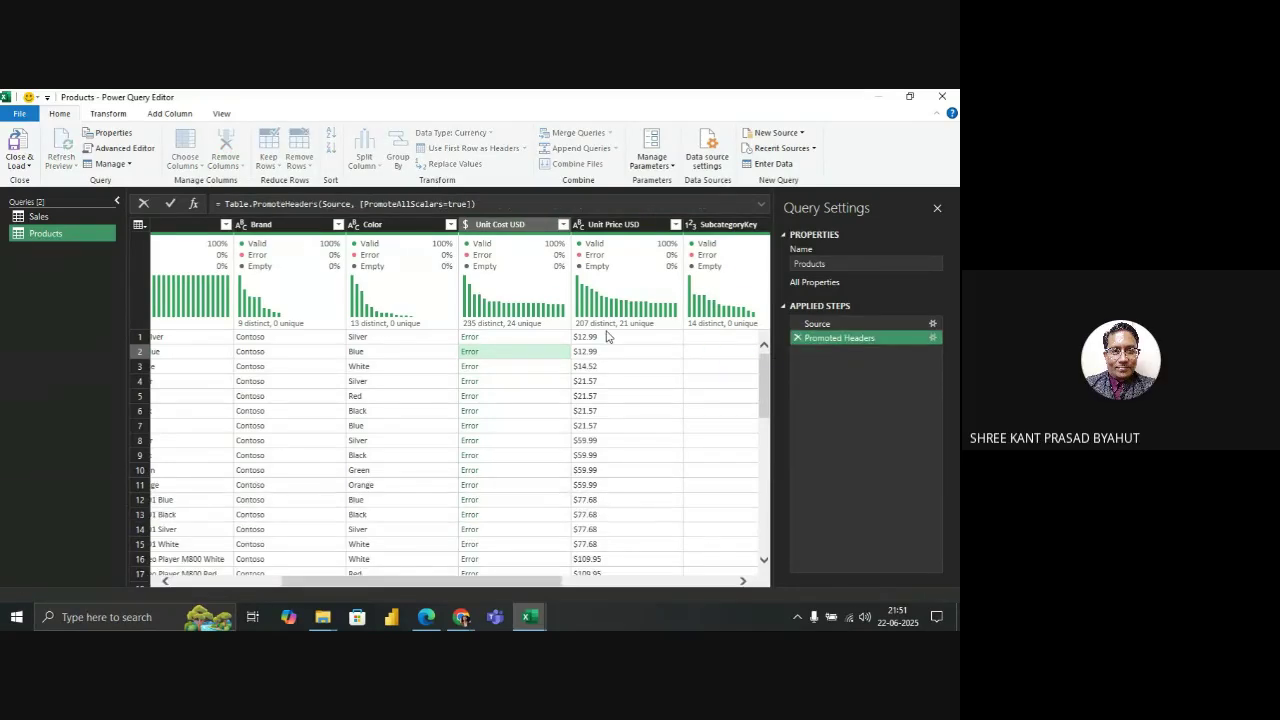
{"action": "left_click", "coordinate": [500, 351]}
{"action": "left_click", "coordinate": [486, 342]}
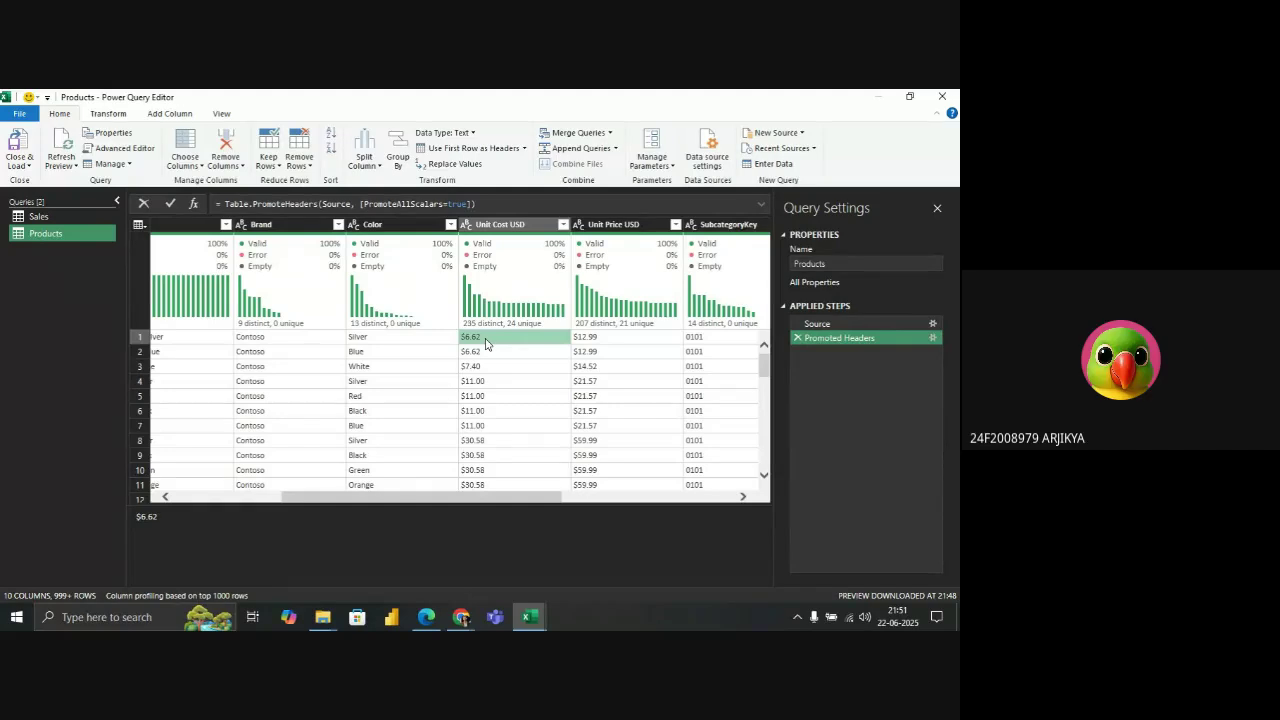
{"action": "left_click", "coordinate": [473, 231]}
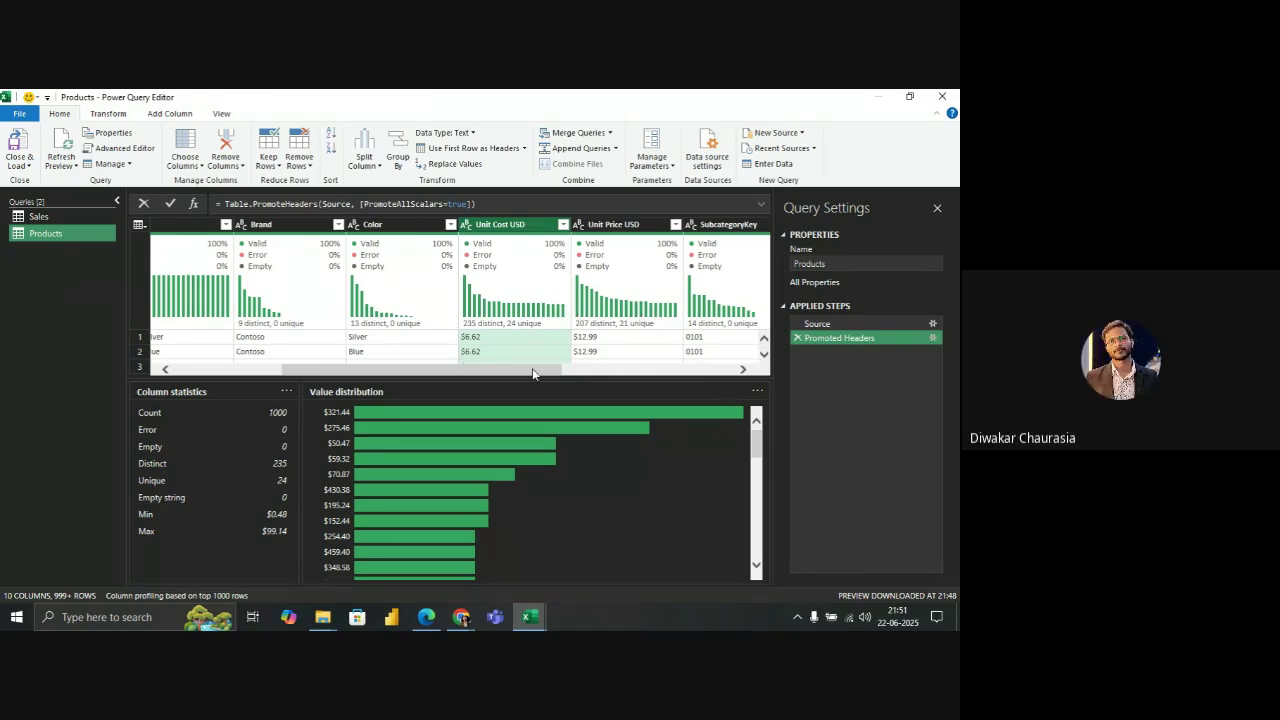
{"action": "left_click_drag", "start_coordinate": [514, 375], "coordinate": [742, 378]}
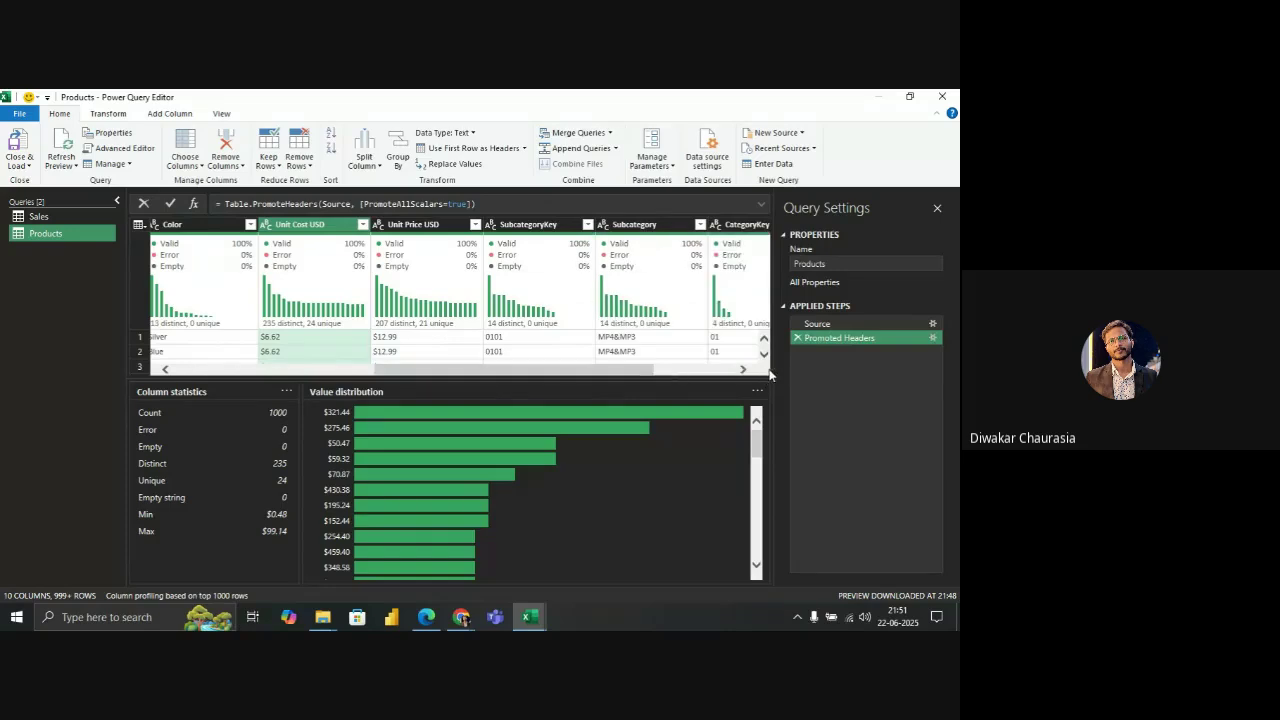
{"action": "left_click_drag", "start_coordinate": [618, 378], "coordinate": [609, 482]}
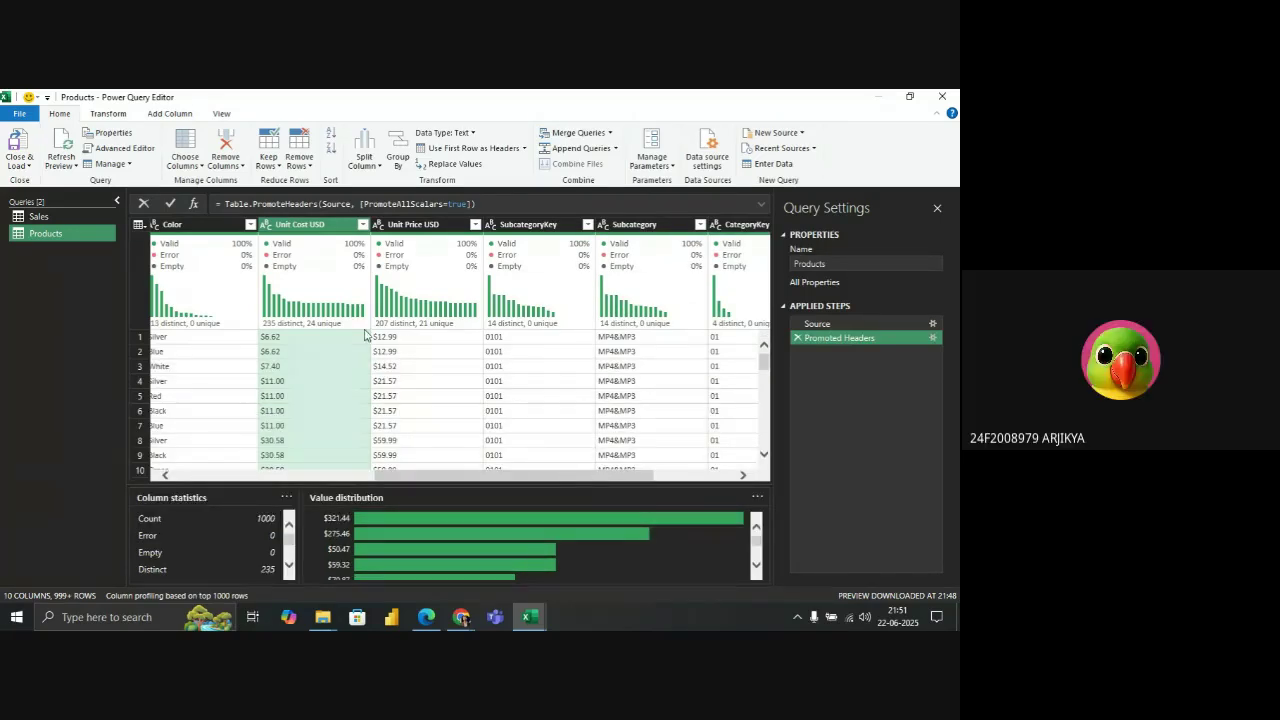
{"action": "left_click", "coordinate": [398, 342]}
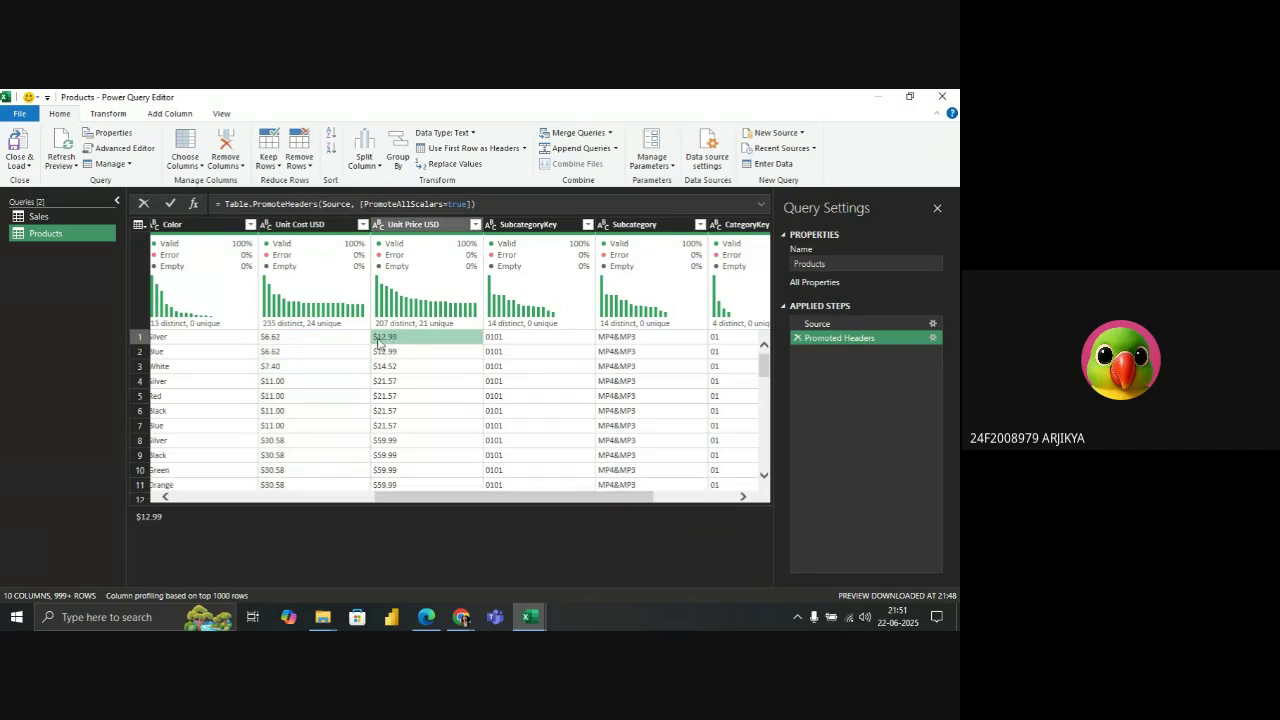
{"action": "left_click", "coordinate": [313, 341]}
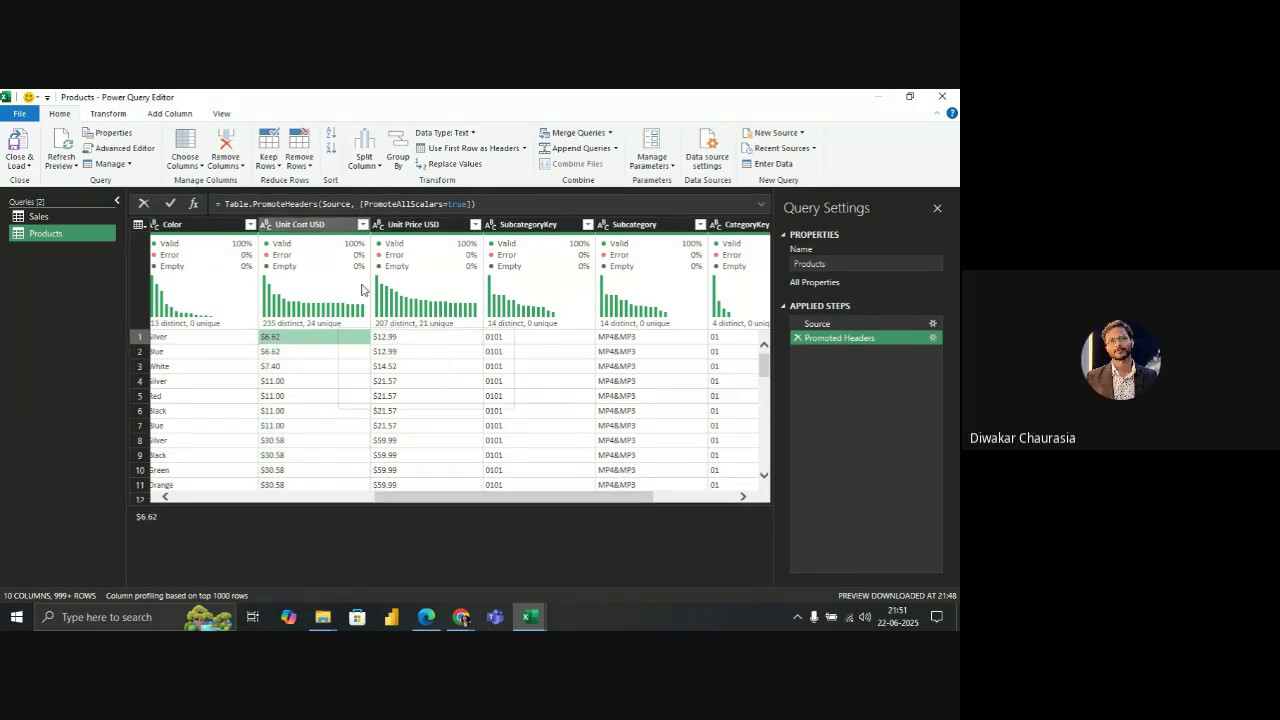
Try converting the Unit Price USD column to Currency, and delete the resulting Changed Type step
{"action": "left_click", "coordinate": [384, 226]}
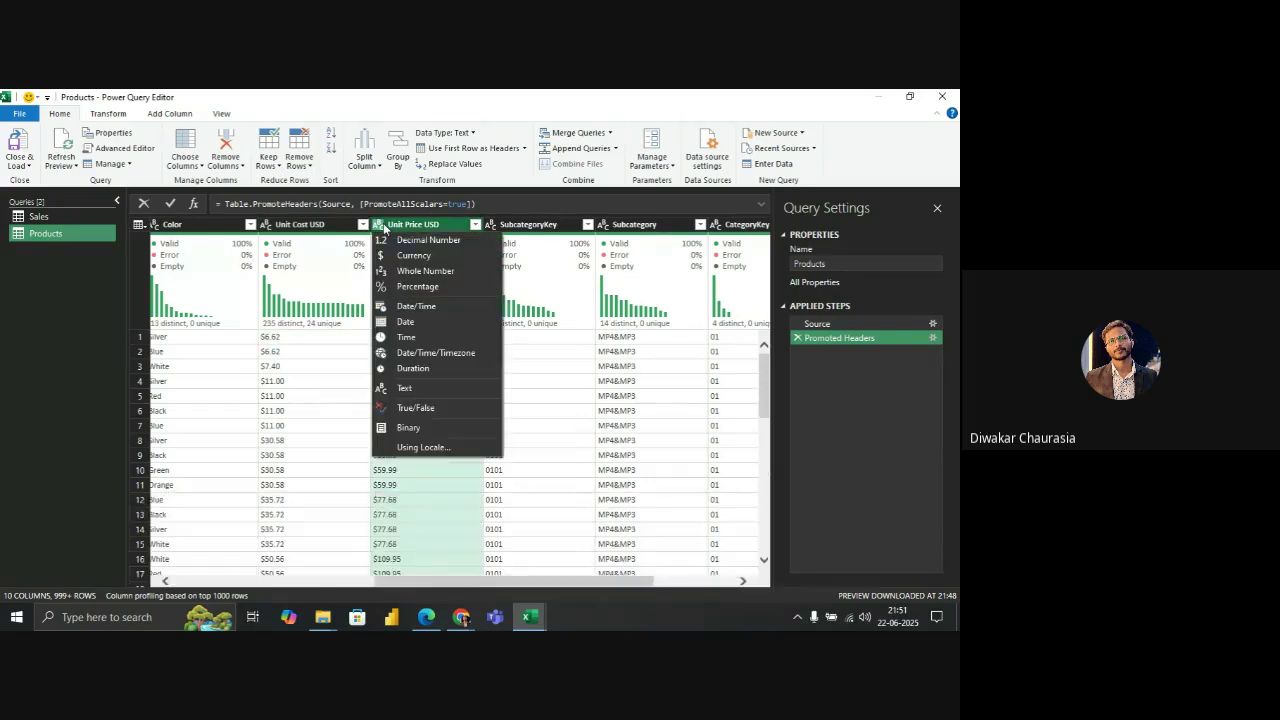
{"action": "left_click", "coordinate": [412, 257]}
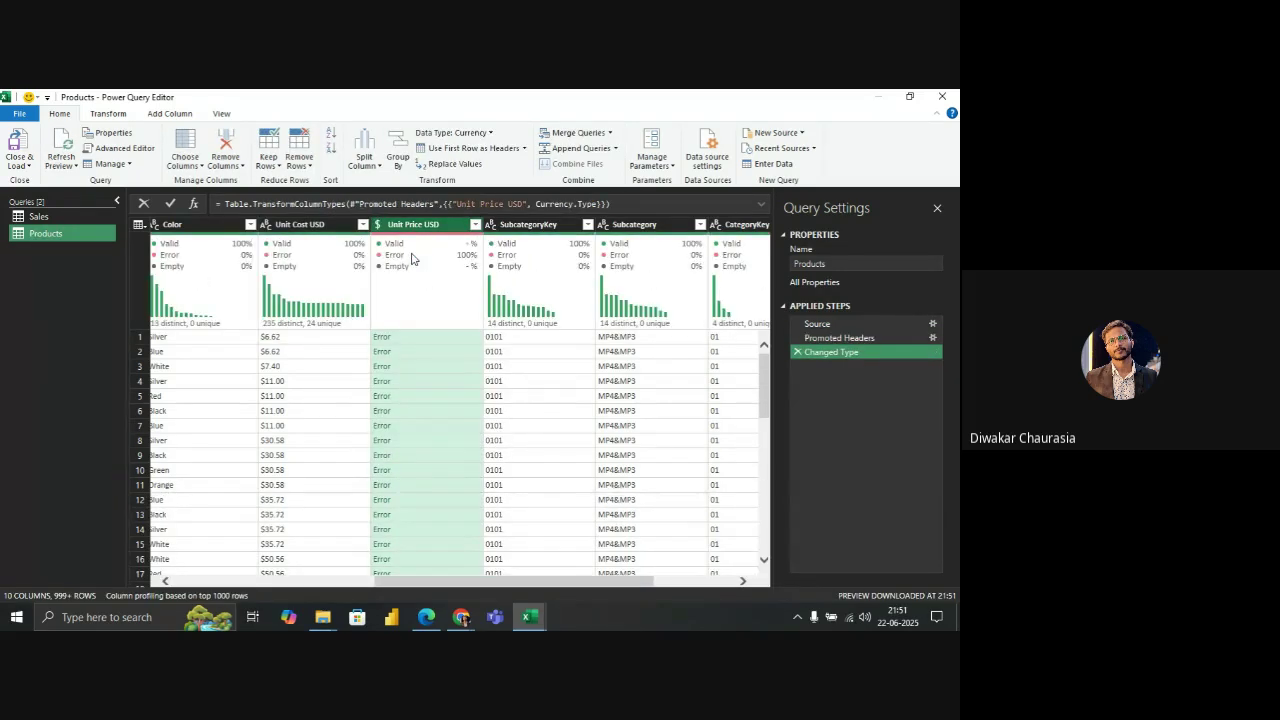
{"action": "left_click", "coordinate": [797, 352]}
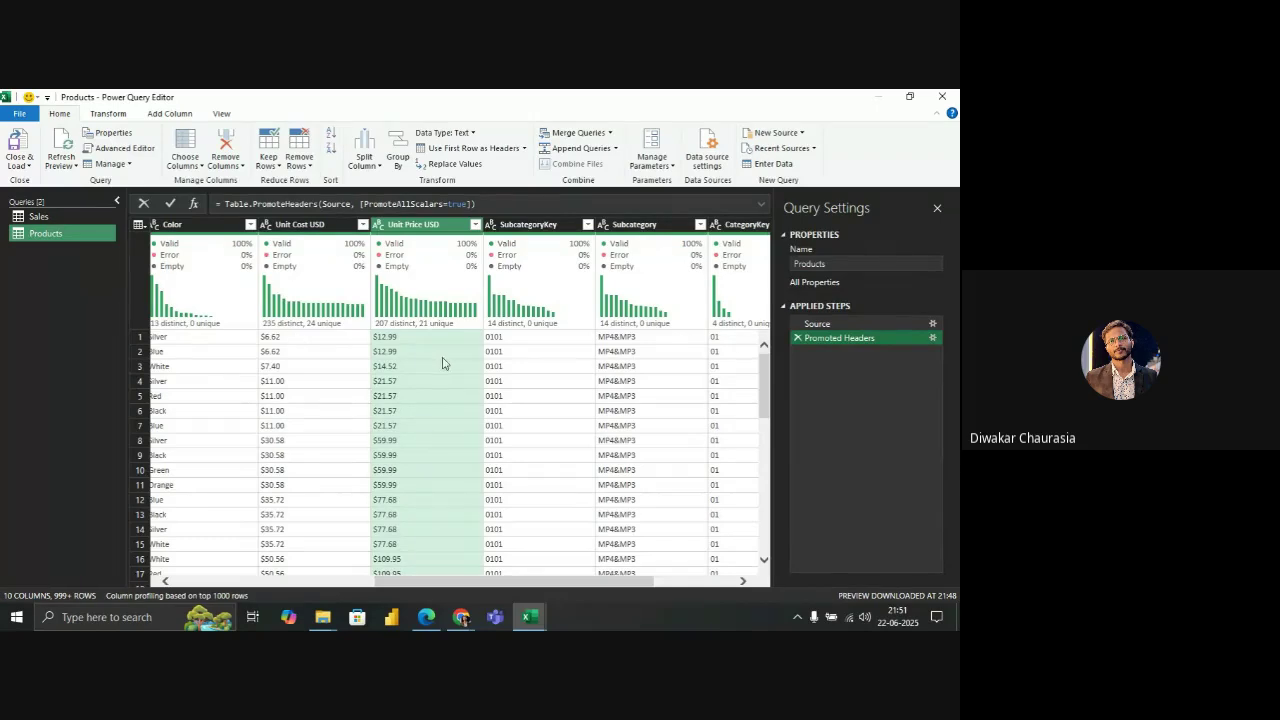
Strip the dollar signs from the Unit Cost USD column by replacing $ with an empty value
{"action": "left_click_drag", "start_coordinate": [638, 580], "coordinate": [561, 591]}
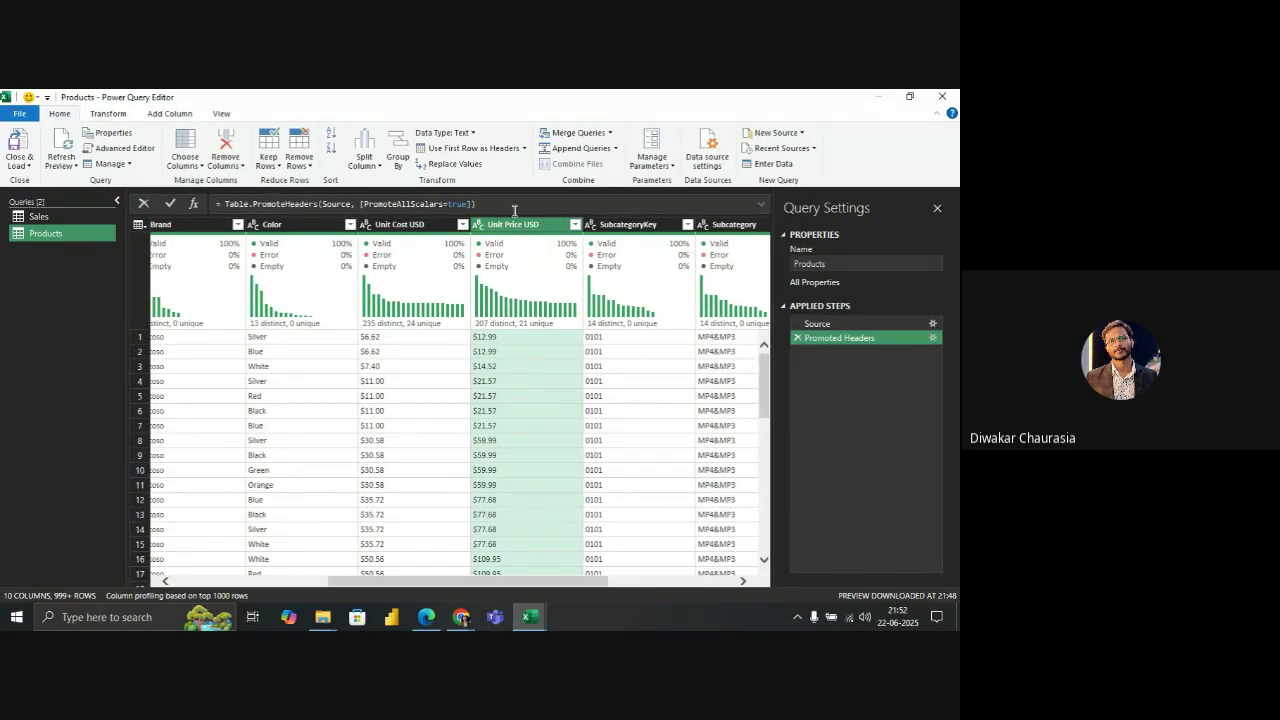
{"action": "left_click", "coordinate": [422, 228], "text": "ctrl"}
{"action": "left_click", "coordinate": [422, 228]}
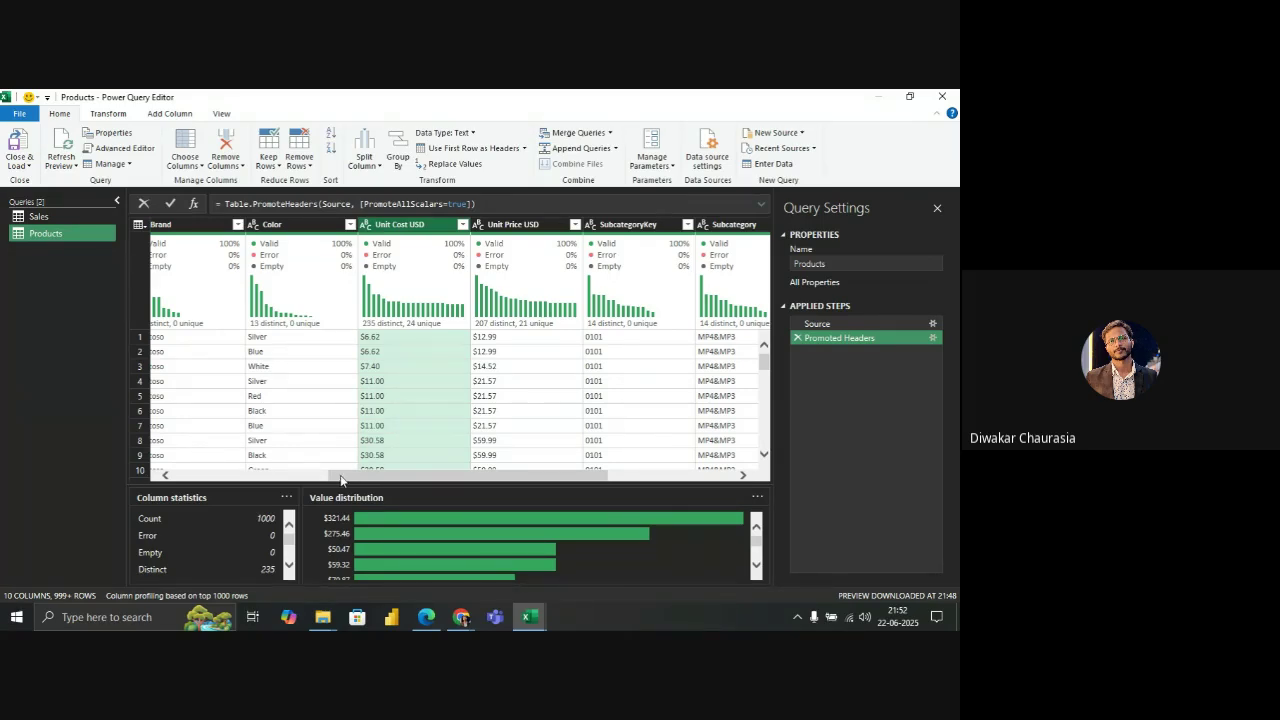
{"action": "left_click_drag", "start_coordinate": [346, 478], "coordinate": [376, 458]}
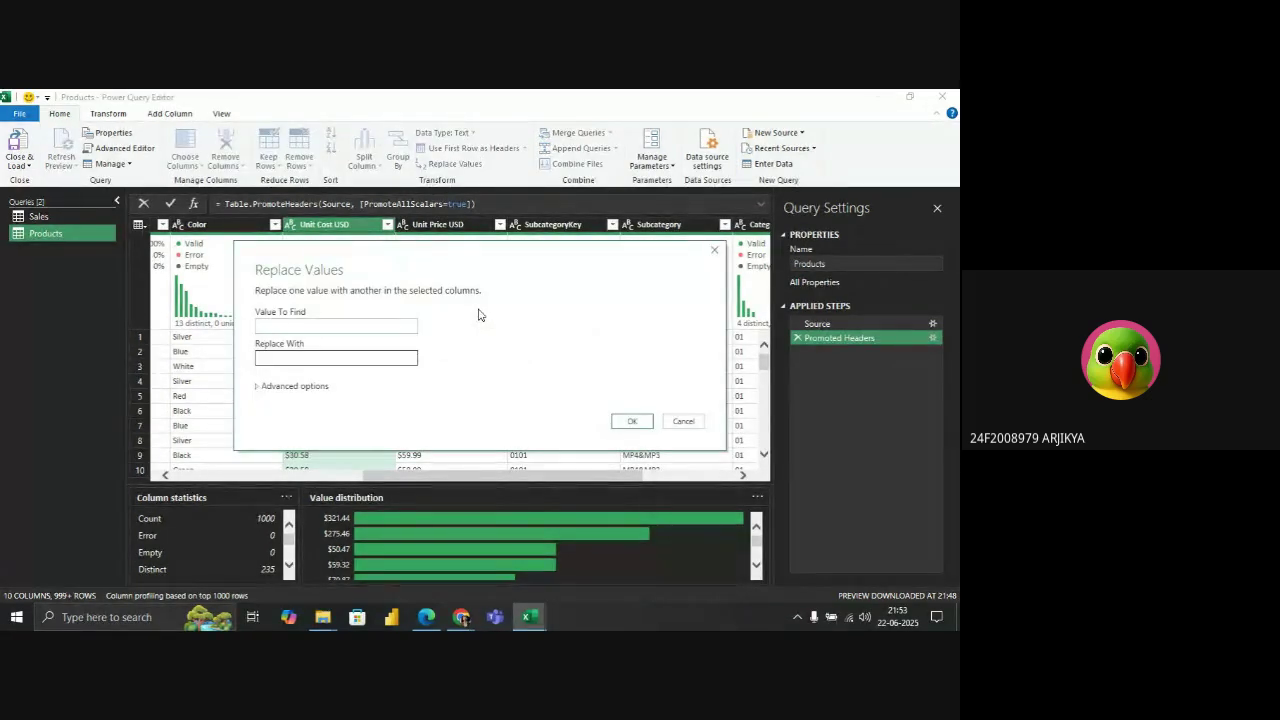
{"action": "left_click_drag", "start_coordinate": [462, 254], "coordinate": [652, 257]}
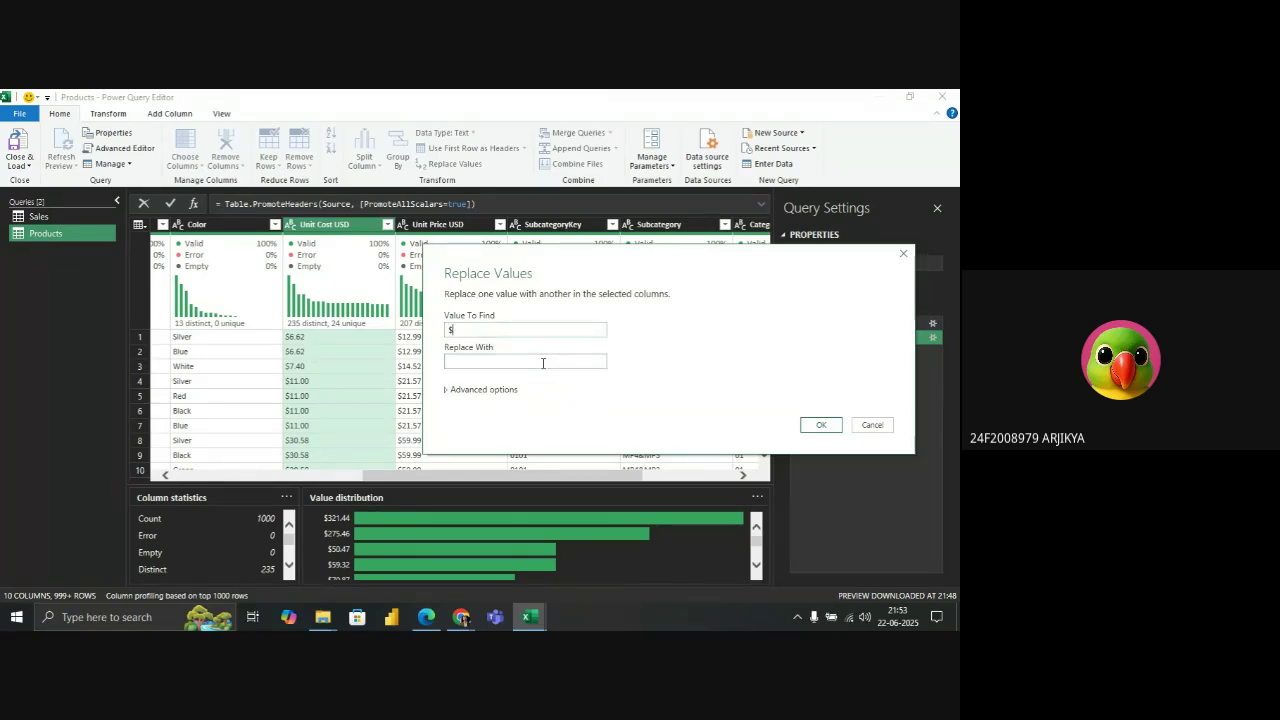
{"action": "left_click", "coordinate": [820, 425]}
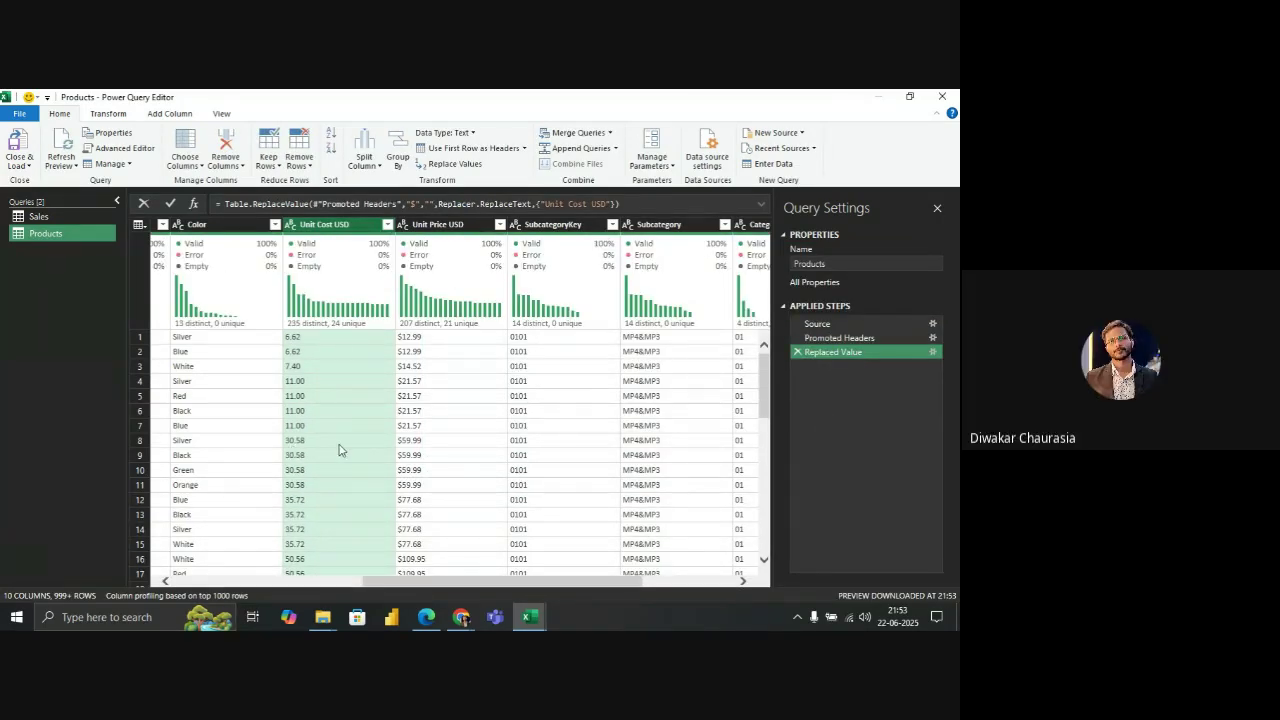
{"action": "scroll", "coordinate": [338, 450], "scroll_direction": "down", "scroll_amount": 3}
{"action": "scroll", "coordinate": [338, 450], "scroll_direction": "up", "scroll_amount": 3}
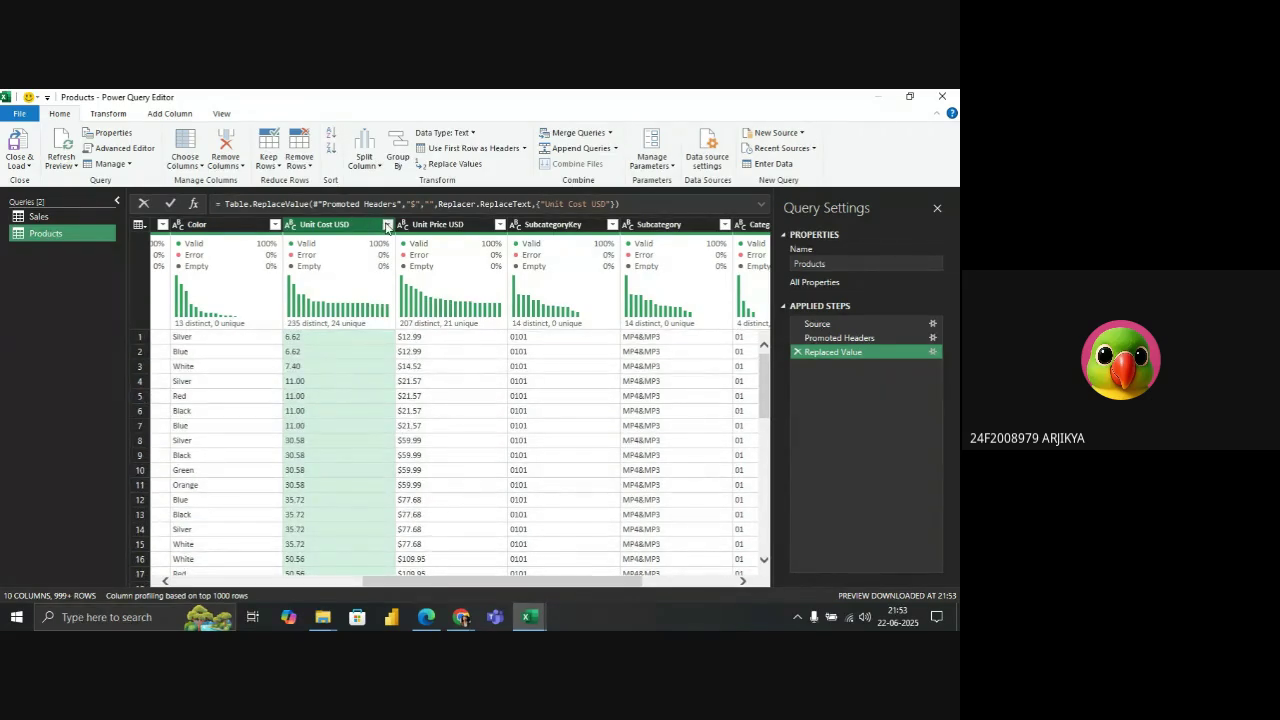
Convert the Unit Cost USD column to the Currency data type and check its values
{"action": "left_click", "coordinate": [386, 226]}
{"action": "left_click", "coordinate": [421, 262]}
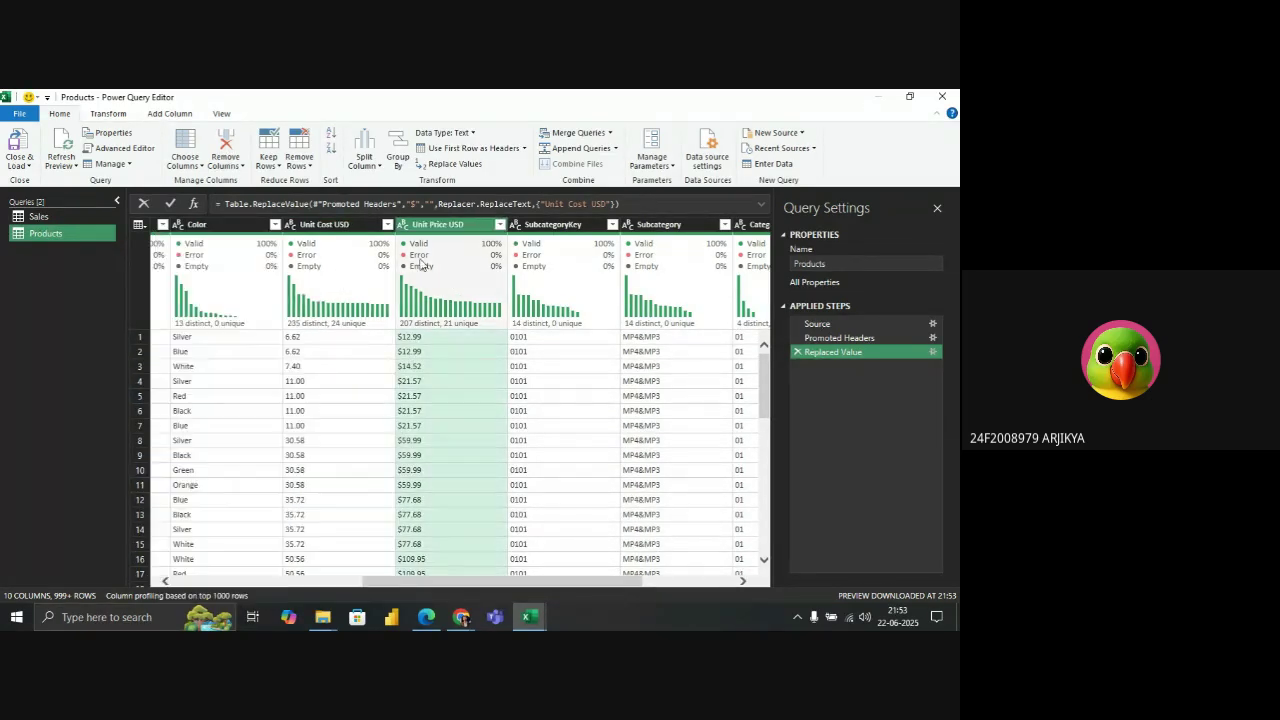
{"action": "left_click", "coordinate": [318, 226]}
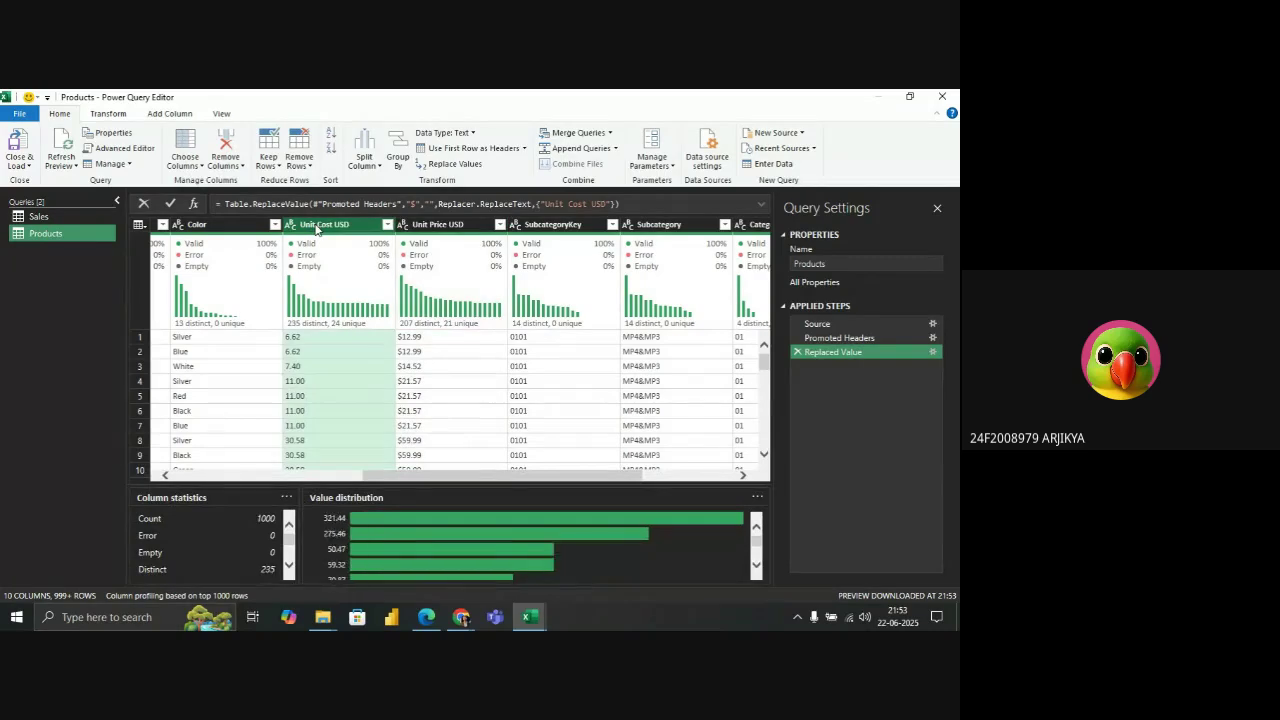
{"action": "left_click", "coordinate": [291, 225]}
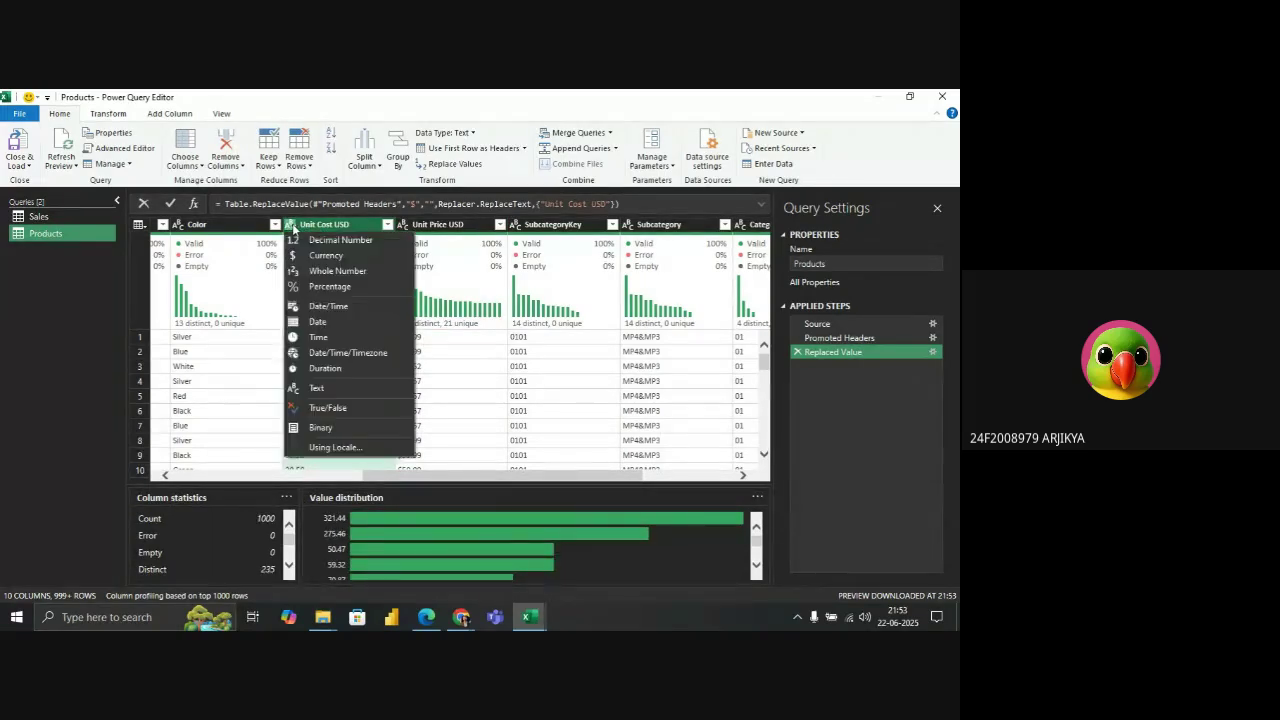
{"action": "left_click", "coordinate": [318, 255]}
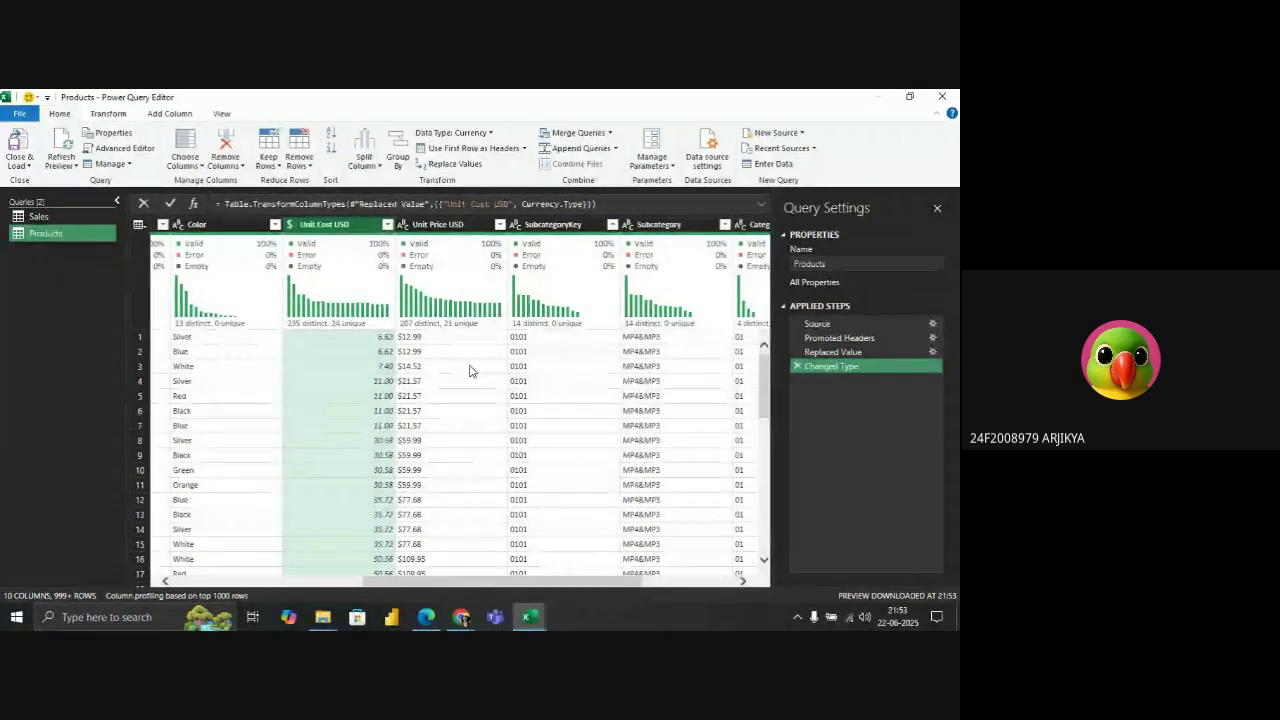
{"action": "scroll", "coordinate": [470, 371], "scroll_direction": "down", "scroll_amount": 2}
{"action": "scroll", "coordinate": [470, 371], "scroll_direction": "up", "scroll_amount": 2}
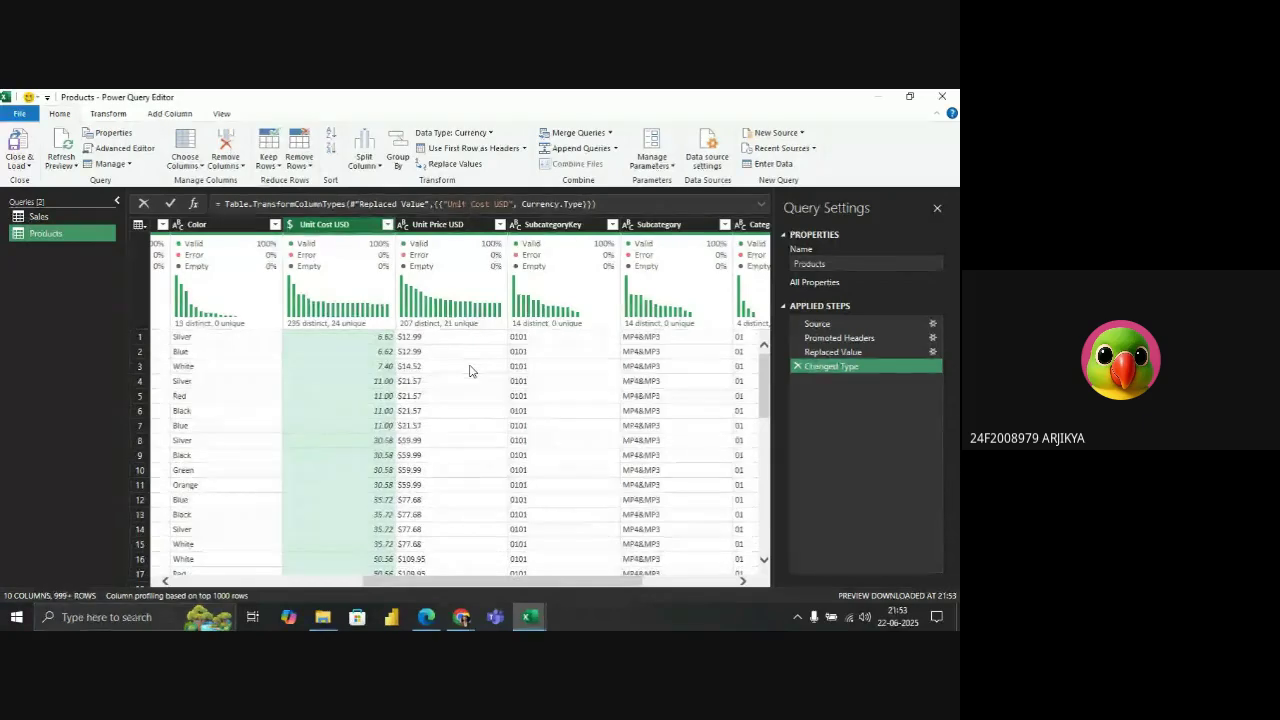
Strip the dollar signs from the Unit Price USD column by replacing $ with an empty value
{"action": "left_click", "coordinate": [470, 368]}
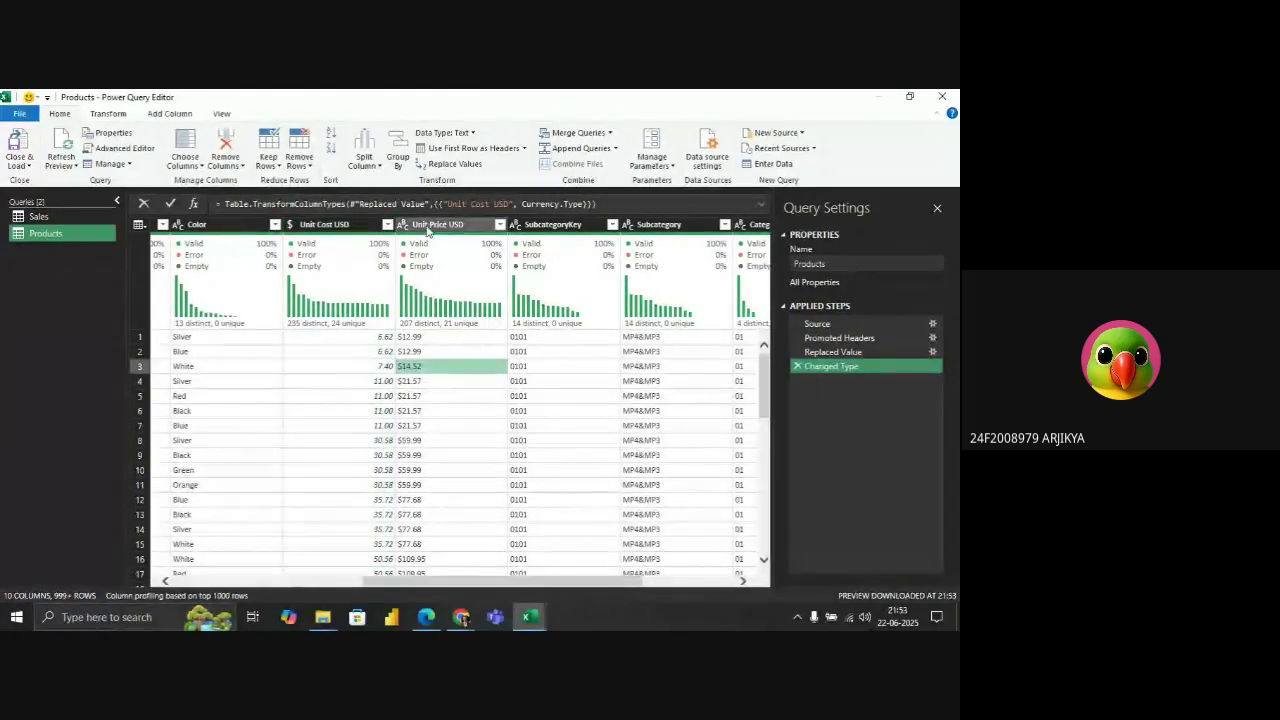
{"action": "left_click", "coordinate": [358, 381]}
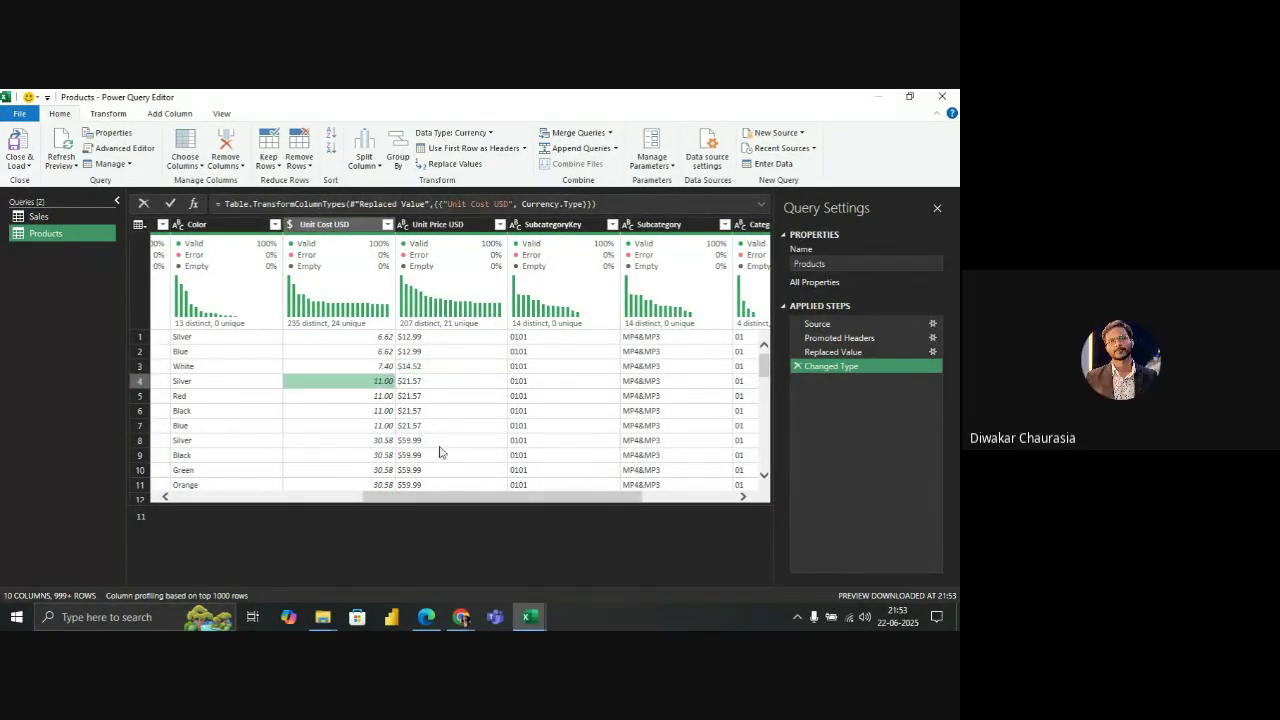
{"action": "left_click", "coordinate": [430, 352]}
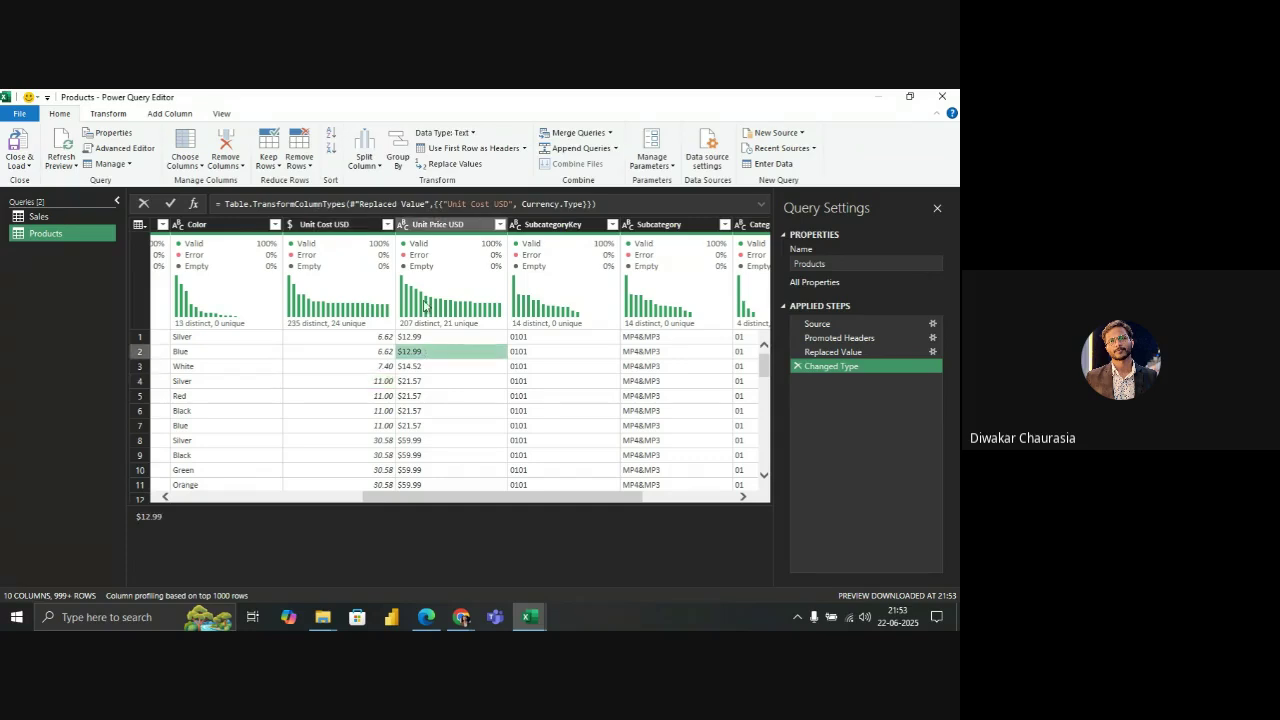
{"action": "left_click", "coordinate": [400, 228]}
{"action": "left_click", "coordinate": [440, 254]}
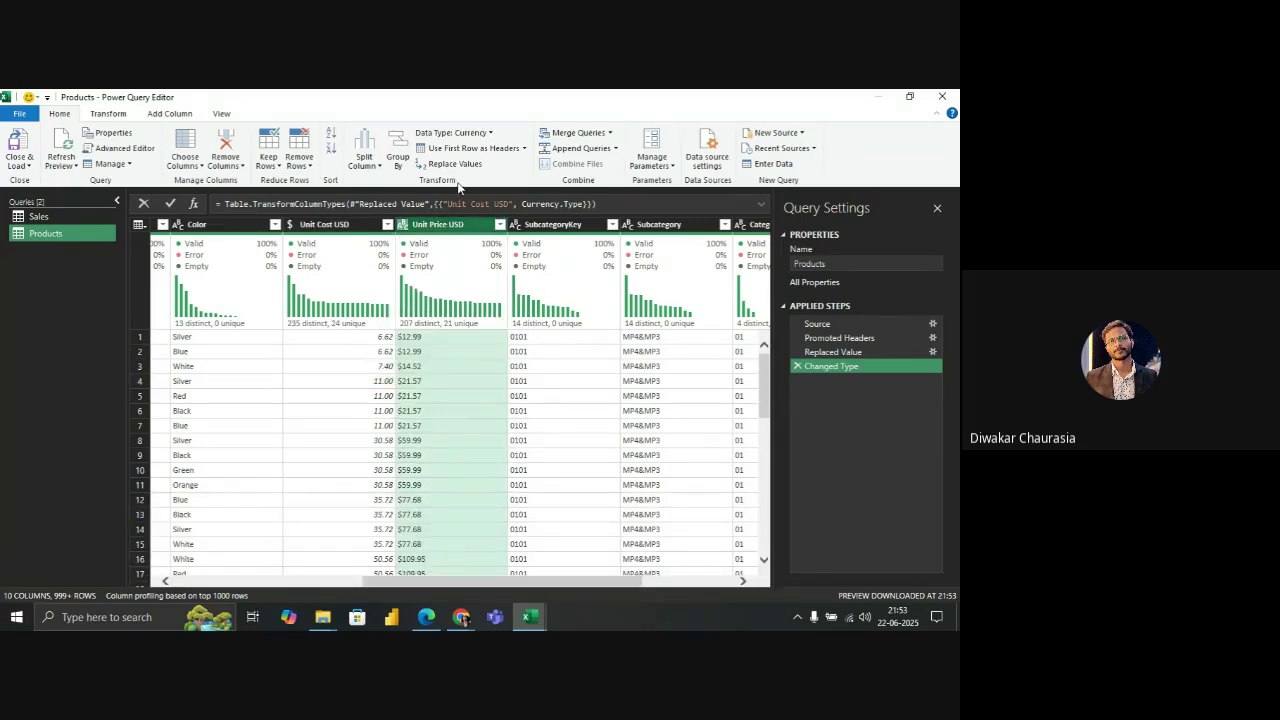
{"action": "left_click", "coordinate": [437, 228]}
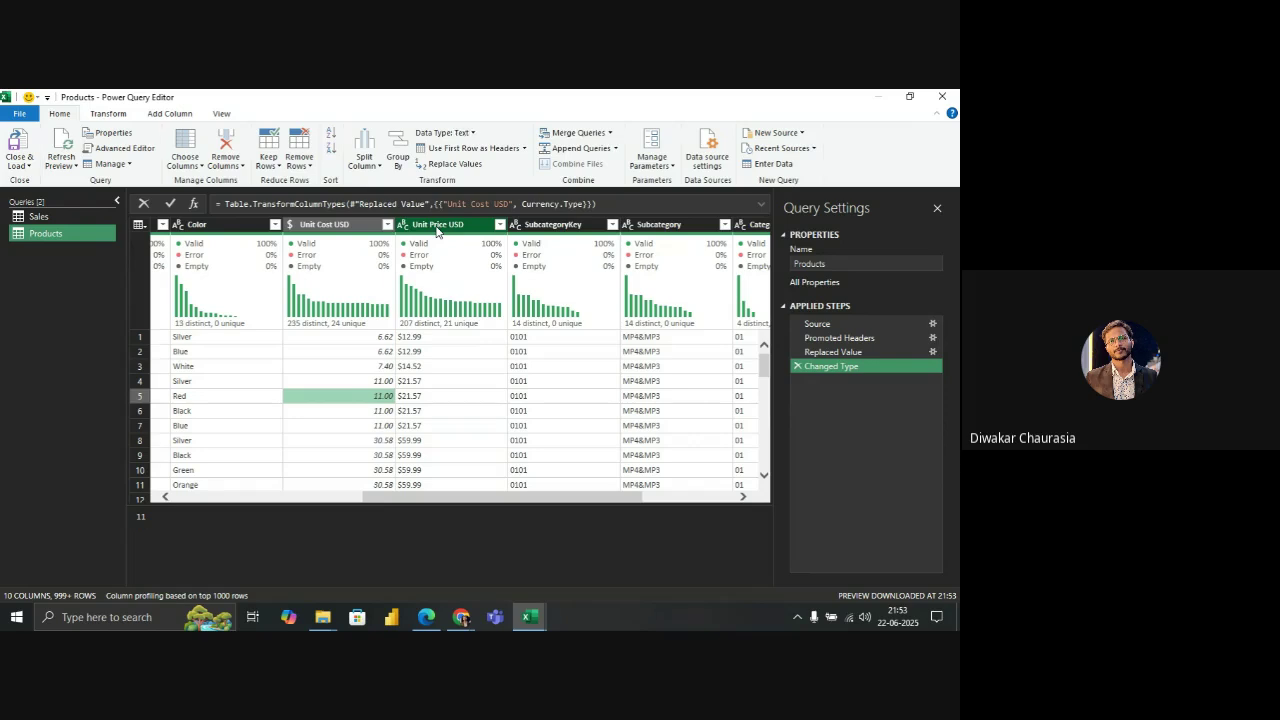
{"action": "left_click", "coordinate": [453, 166]}
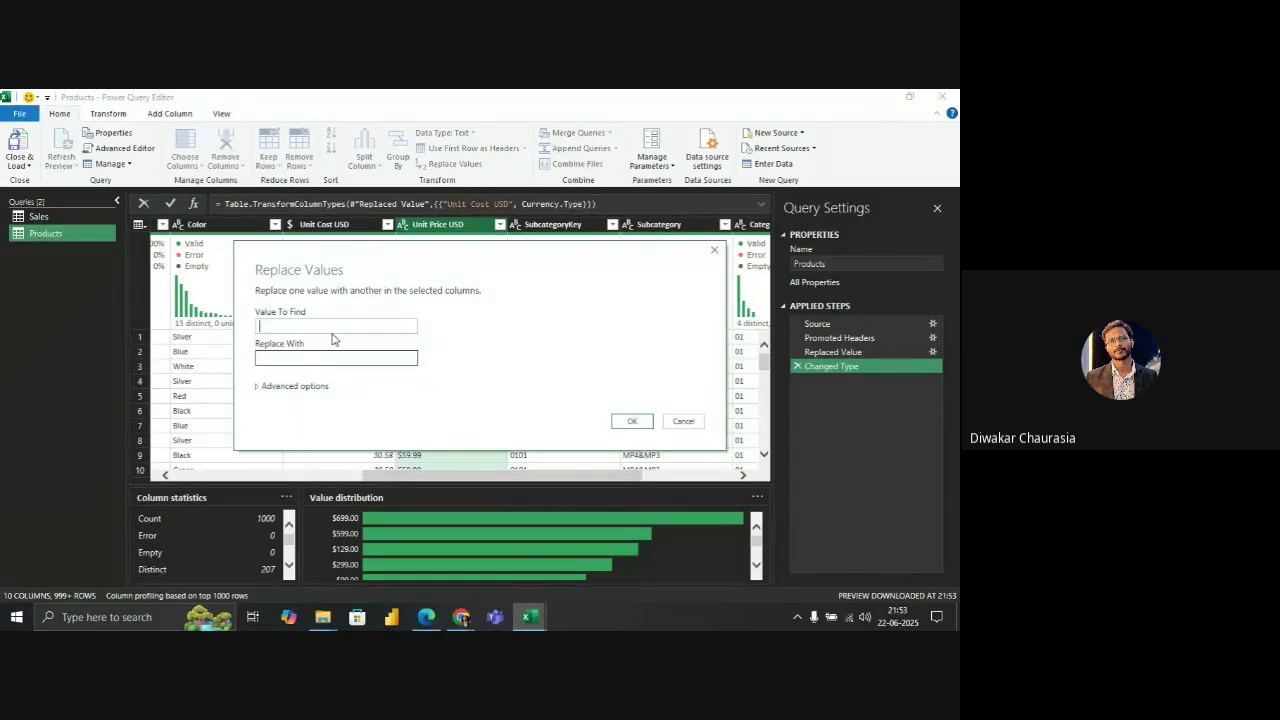
{"action": "left_click", "coordinate": [632, 421]}
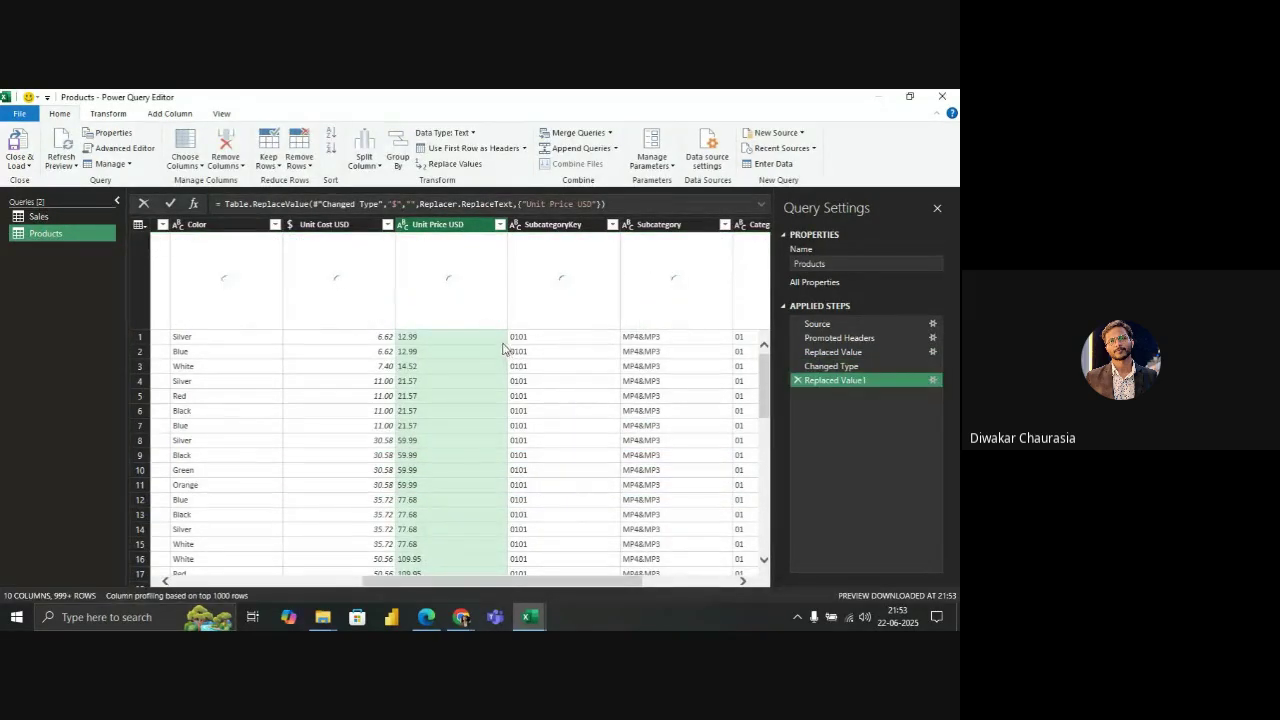
Convert the Unit Price USD column to the Currency data type and check the values across the Products columns
{"action": "left_click", "coordinate": [404, 224]}
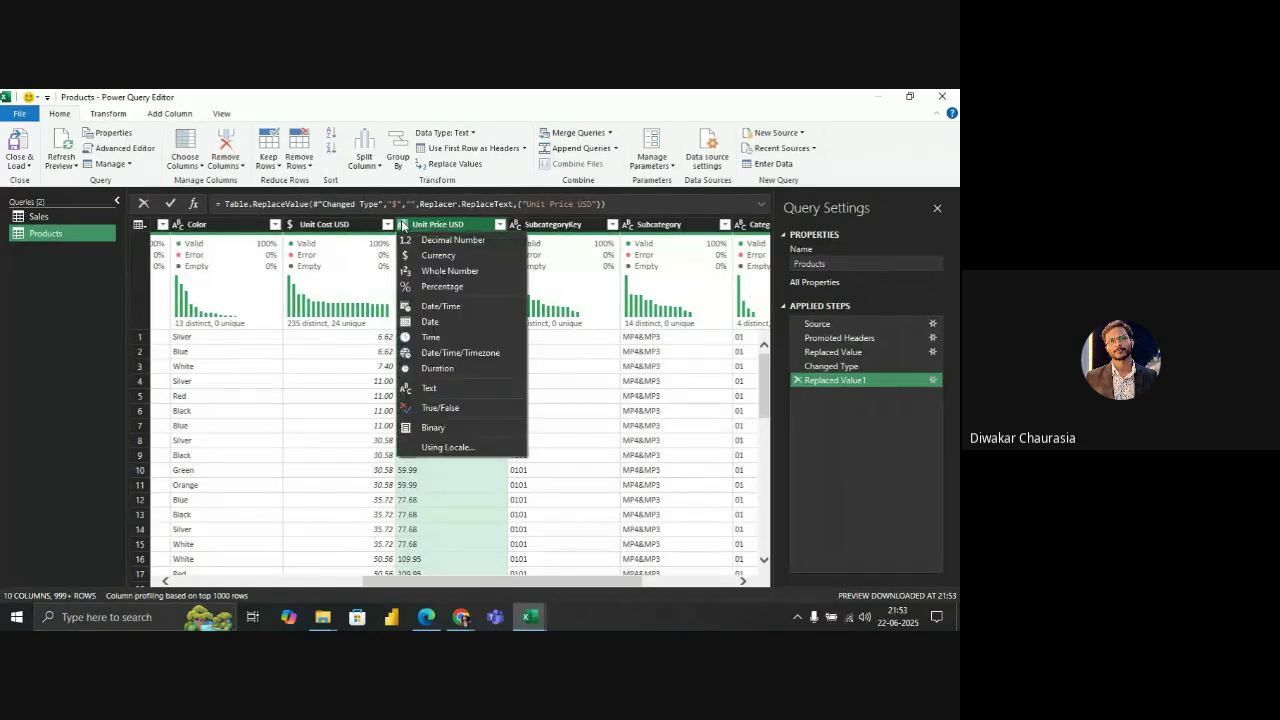
{"action": "left_click", "coordinate": [437, 256]}
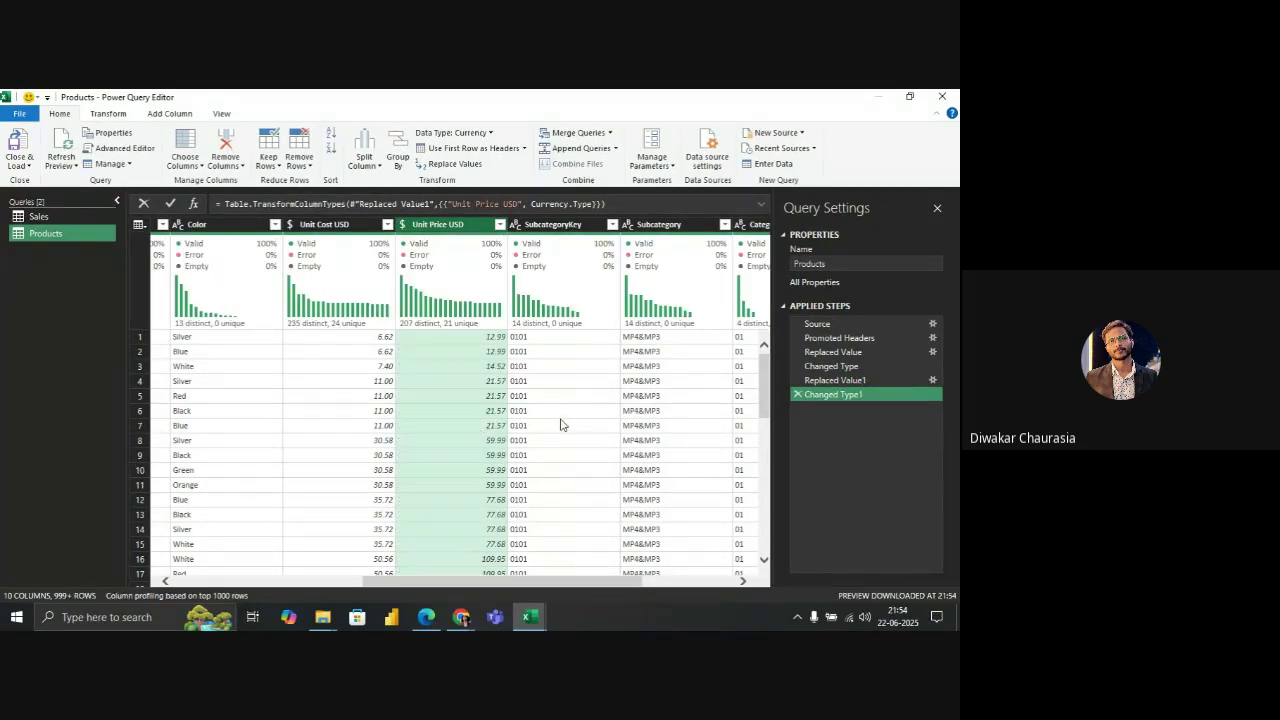
{"action": "left_click_drag", "start_coordinate": [540, 585], "coordinate": [612, 585]}
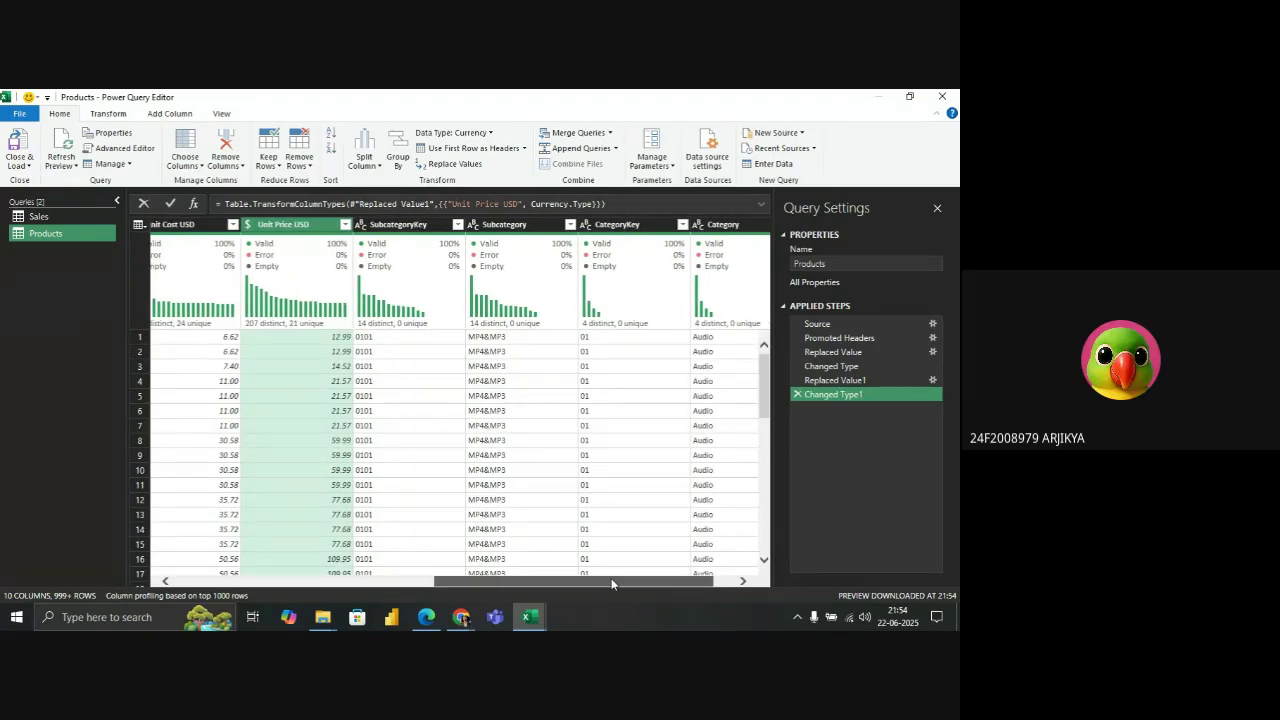
{"action": "left_click", "coordinate": [420, 388]}
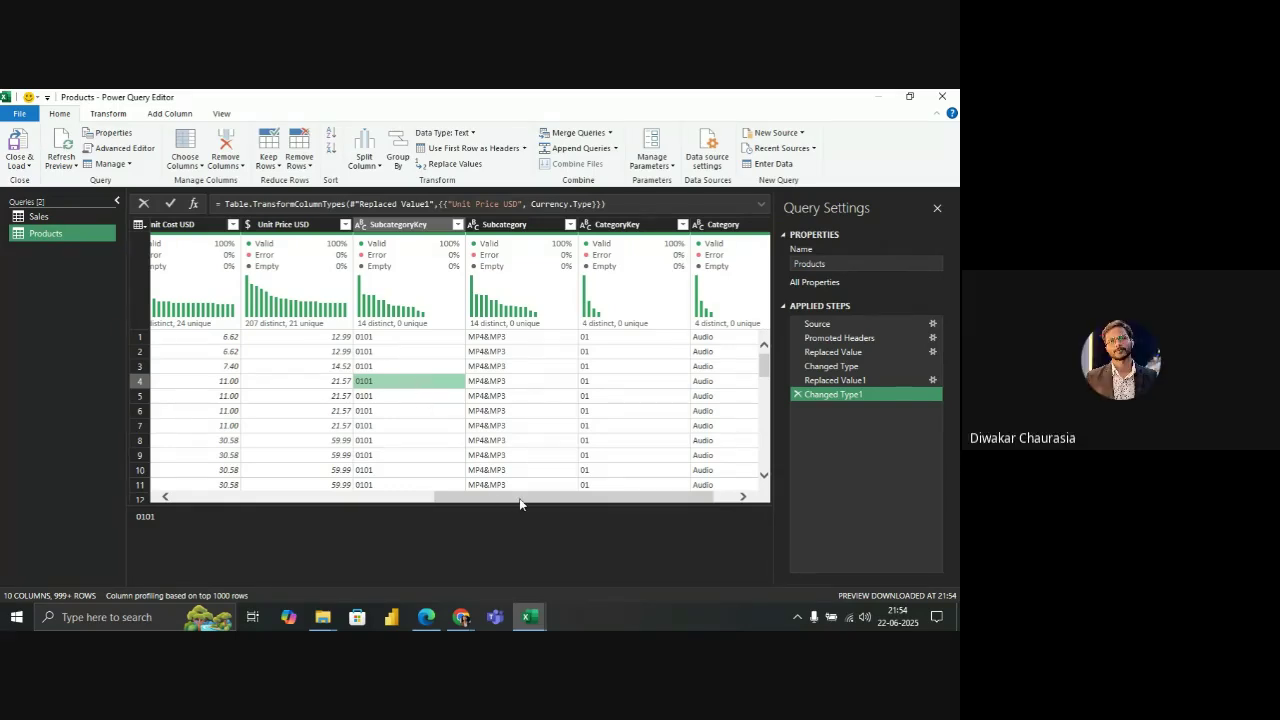
{"action": "left_click_drag", "start_coordinate": [519, 503], "coordinate": [455, 498]}
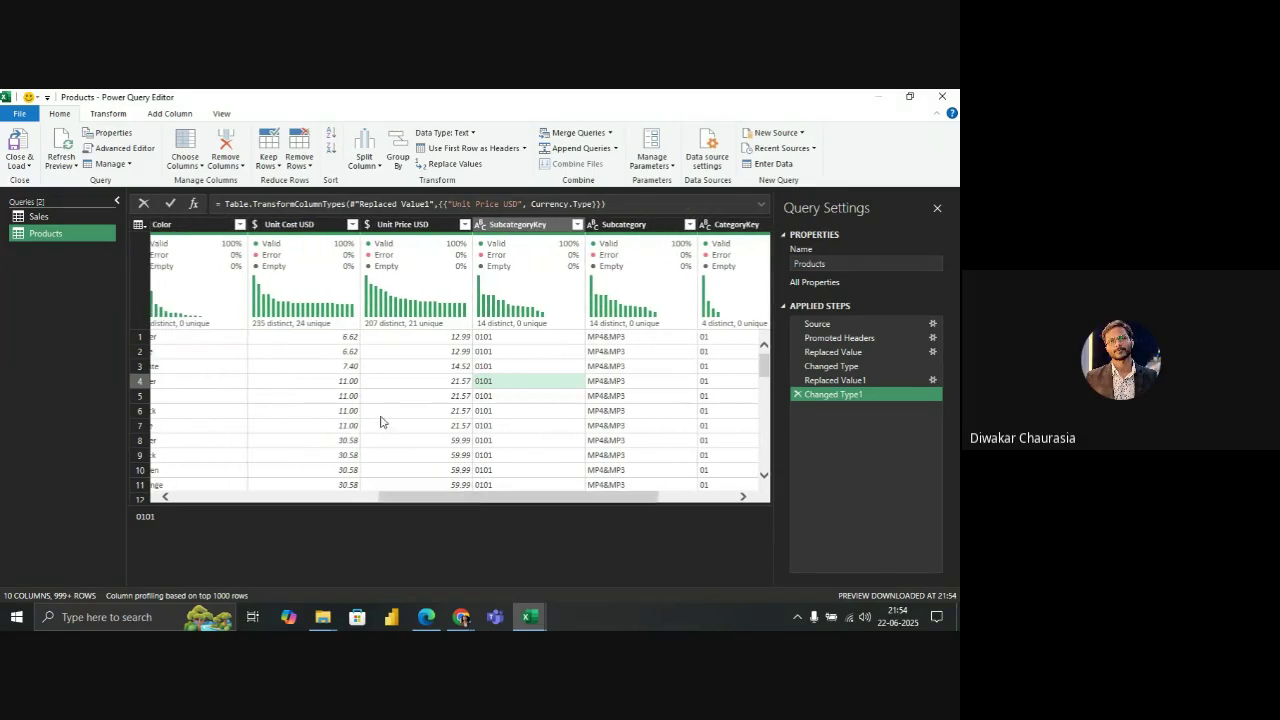
{"action": "left_click", "coordinate": [338, 384]}
{"action": "left_click", "coordinate": [403, 386]}
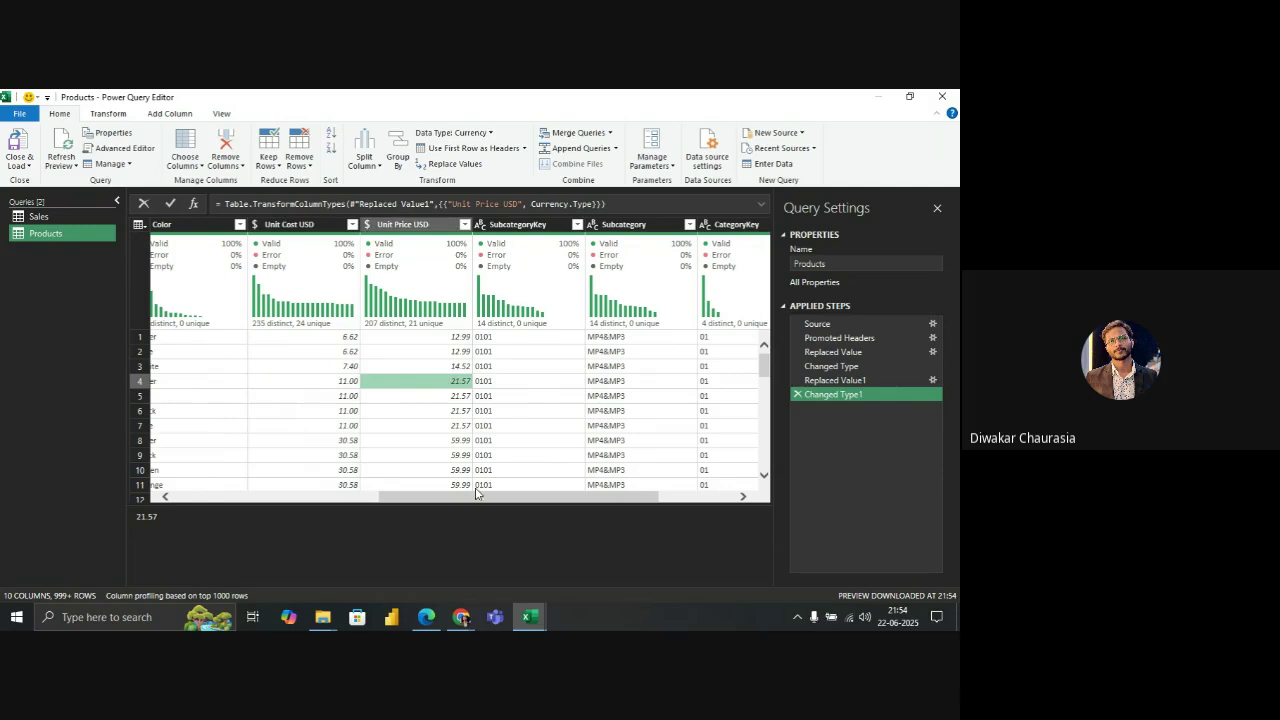
{"action": "left_click_drag", "start_coordinate": [477, 497], "coordinate": [261, 527]}
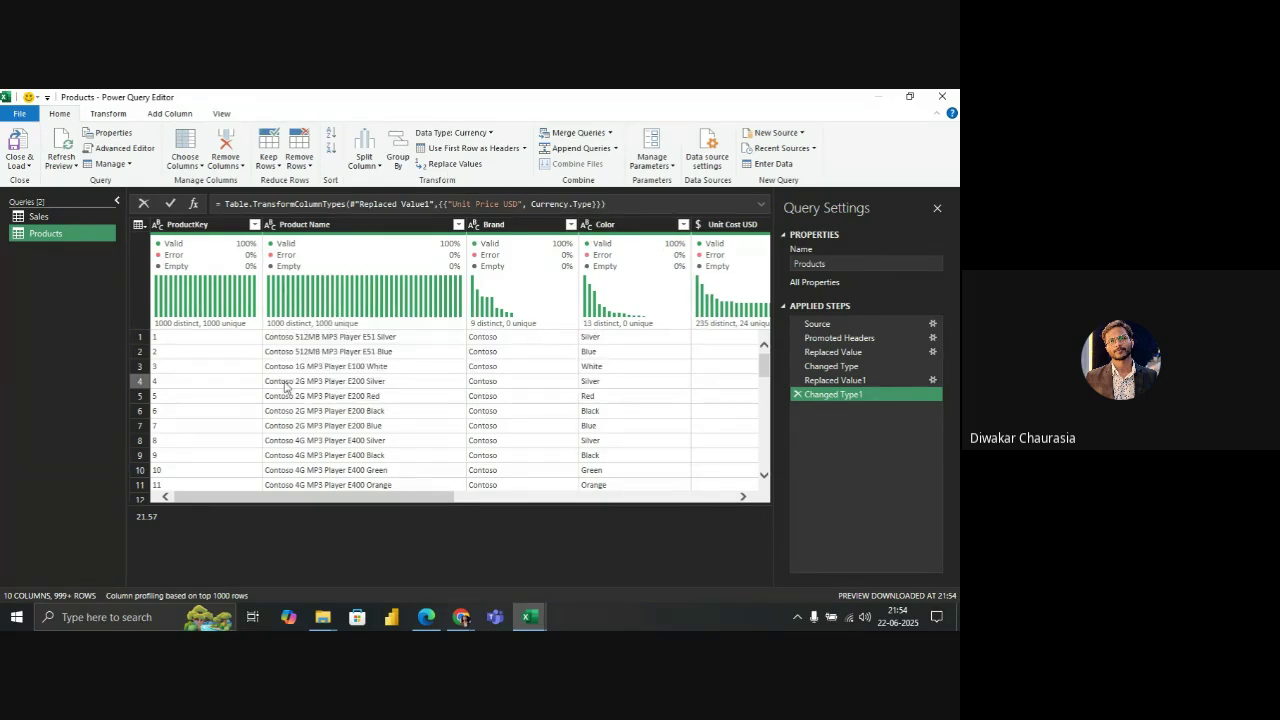
Close the query editor and load Products as a connection only, adding it to the Data Model
{"action": "left_click", "coordinate": [24, 167]}
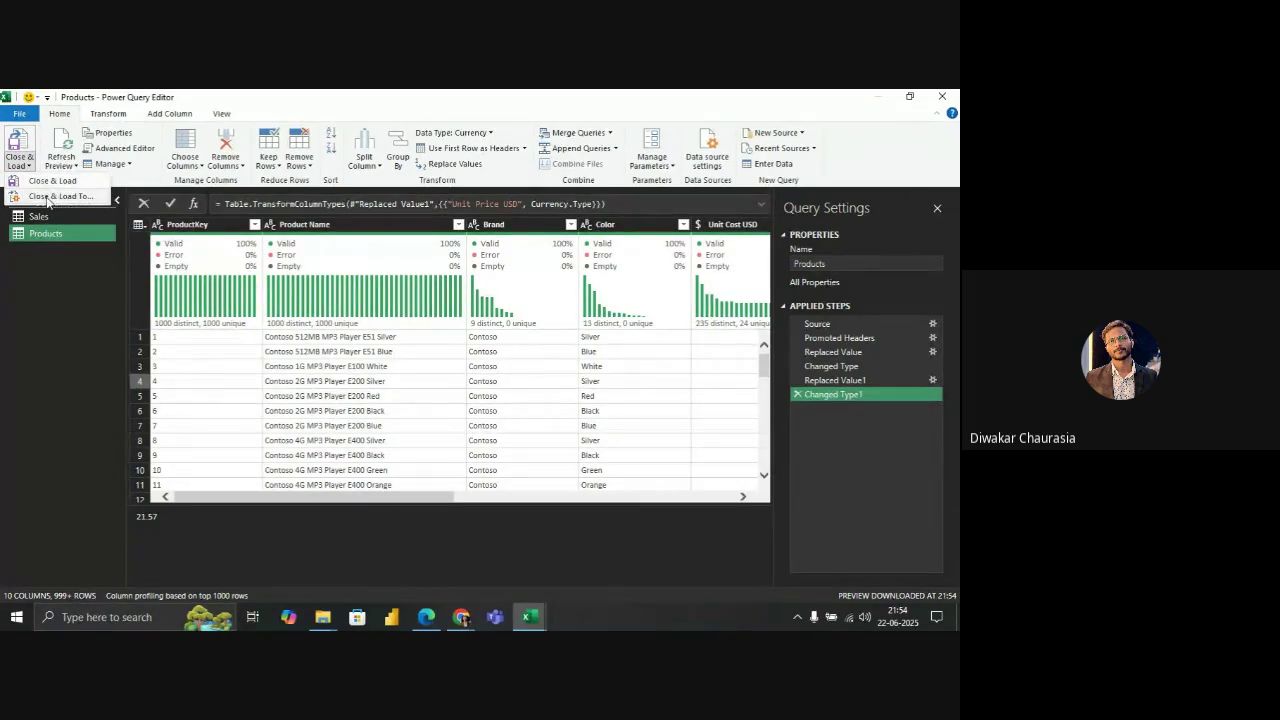
{"action": "left_click", "coordinate": [46, 196]}
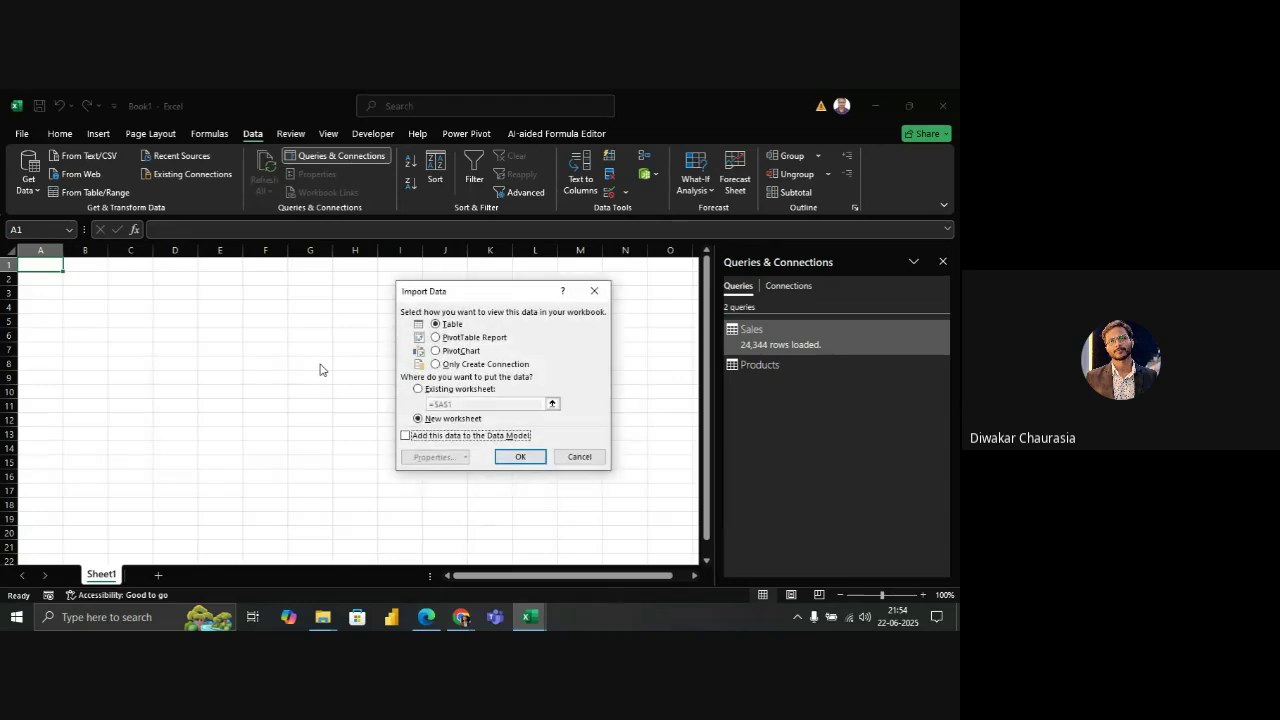
{"action": "left_click", "coordinate": [435, 364]}
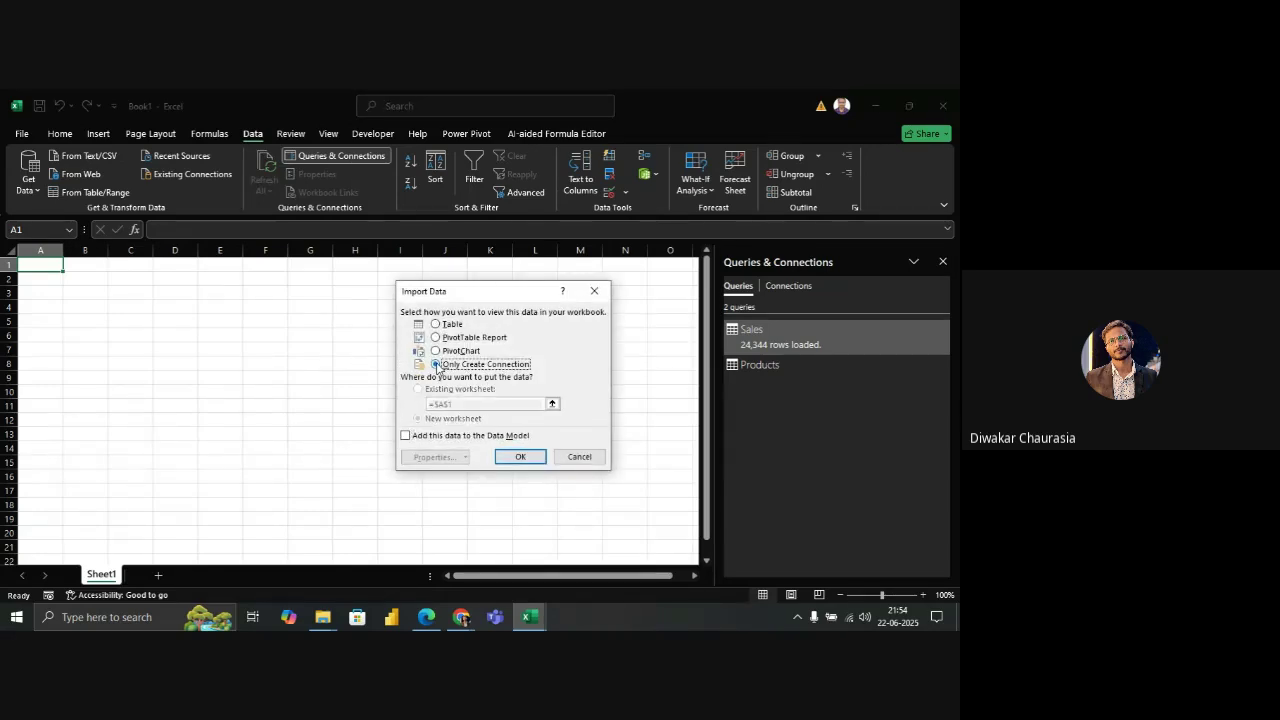
{"action": "left_click", "coordinate": [406, 437]}
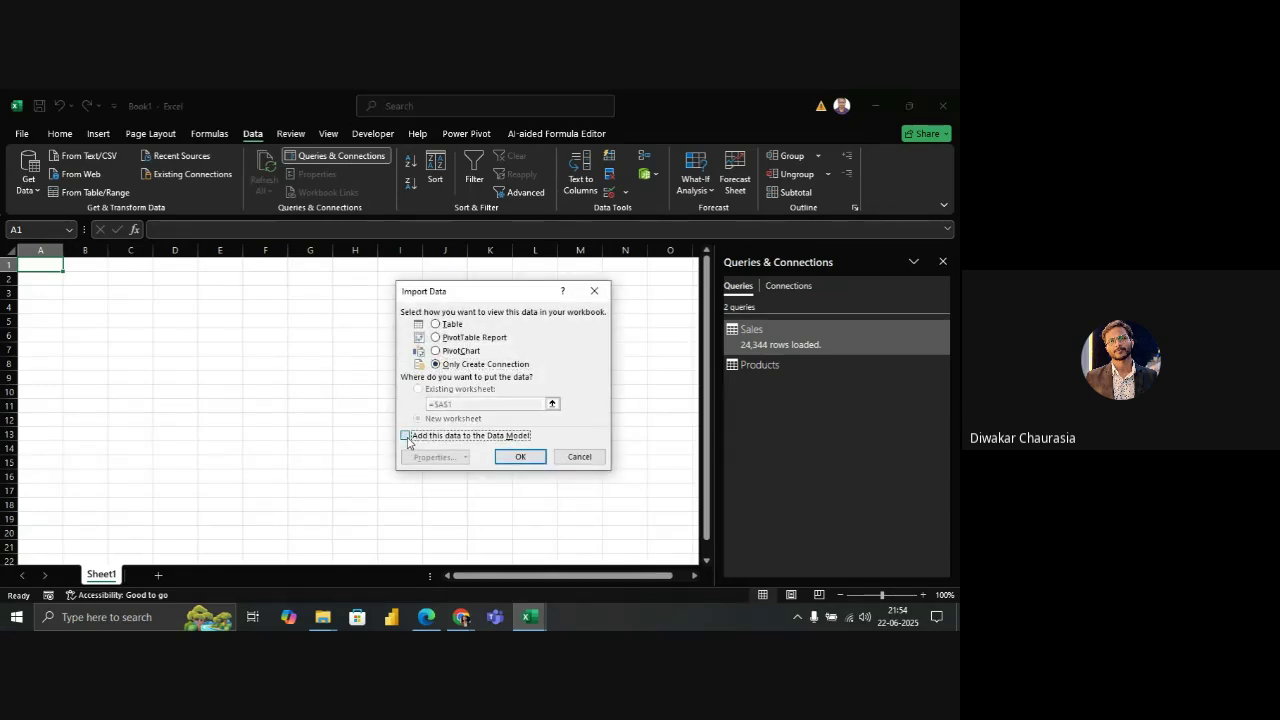
{"action": "left_click", "coordinate": [515, 457]}
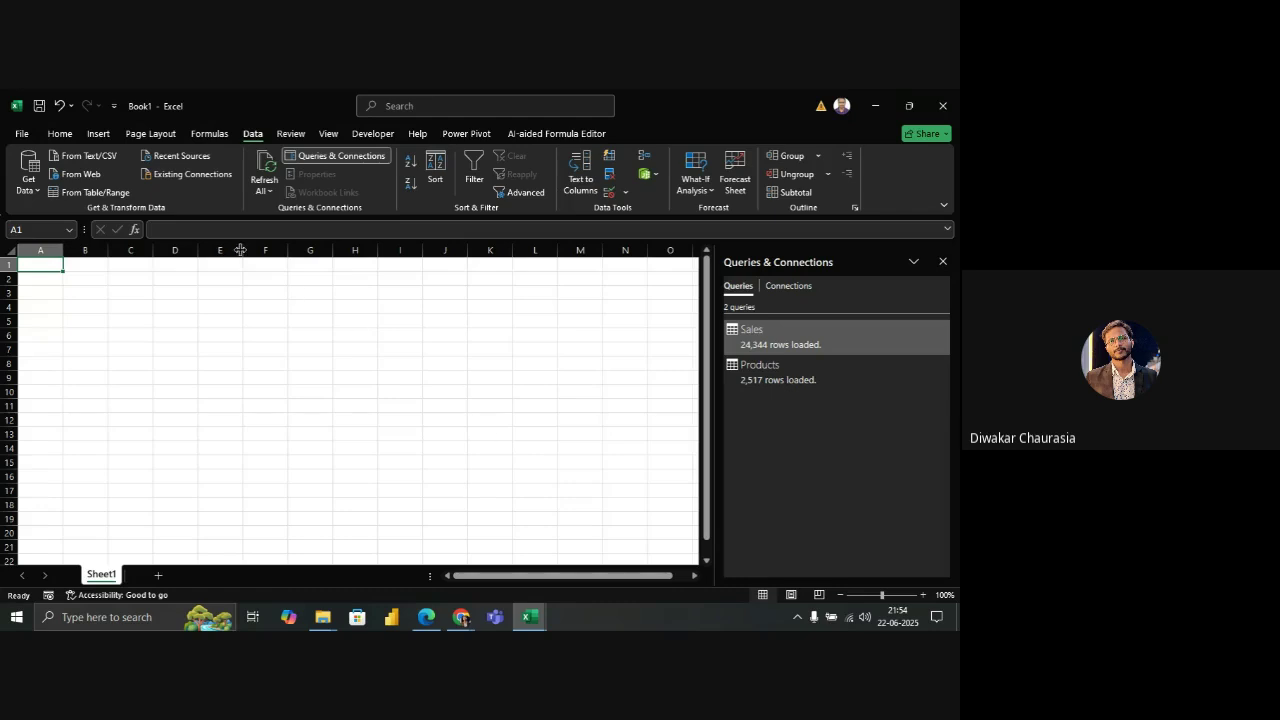
Import Stores.pdf from the 2nd DAY folder as a PDF data source
{"action": "left_click", "coordinate": [25, 190]}
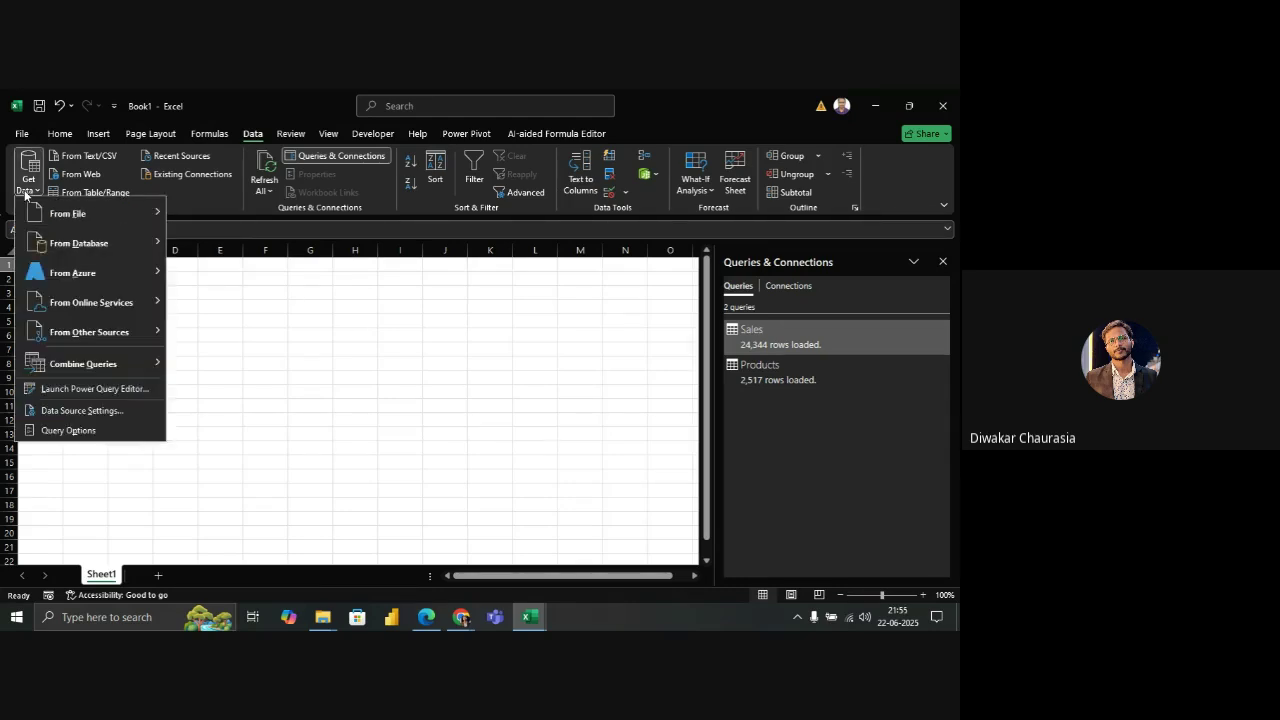
{"action": "mouse_move", "coordinate": [82, 210]}
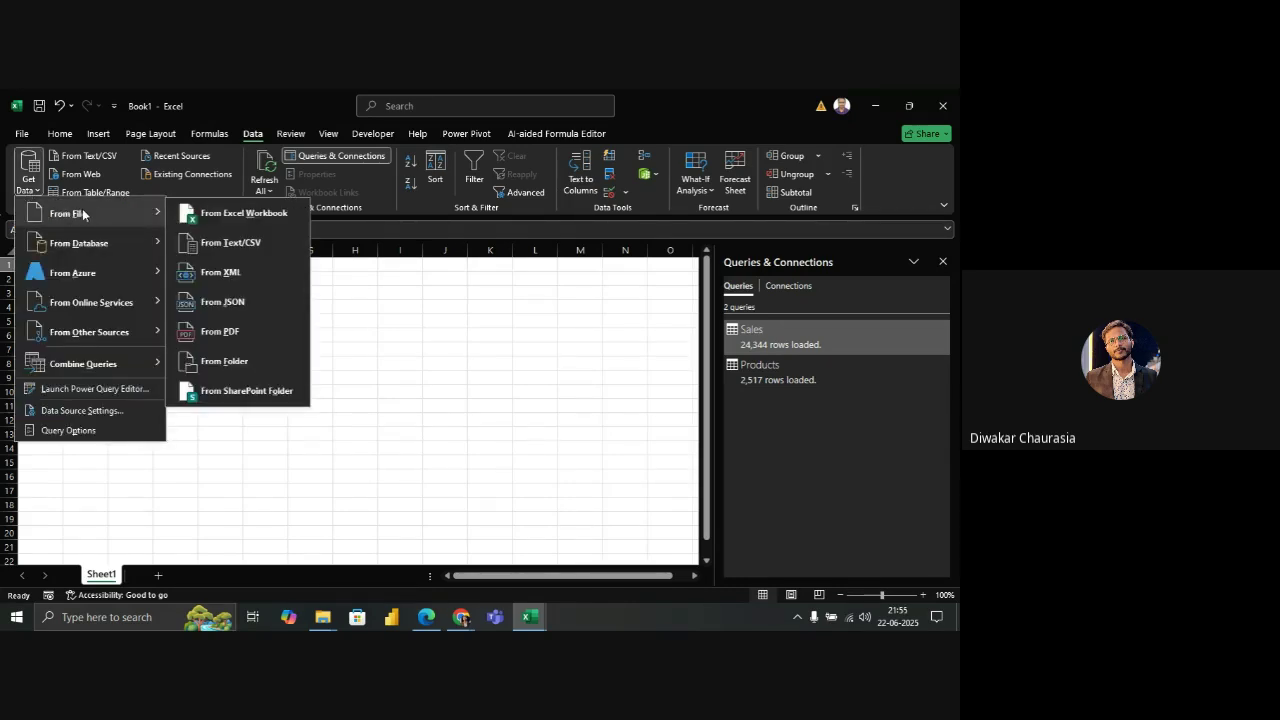
{"action": "left_click", "coordinate": [208, 338]}
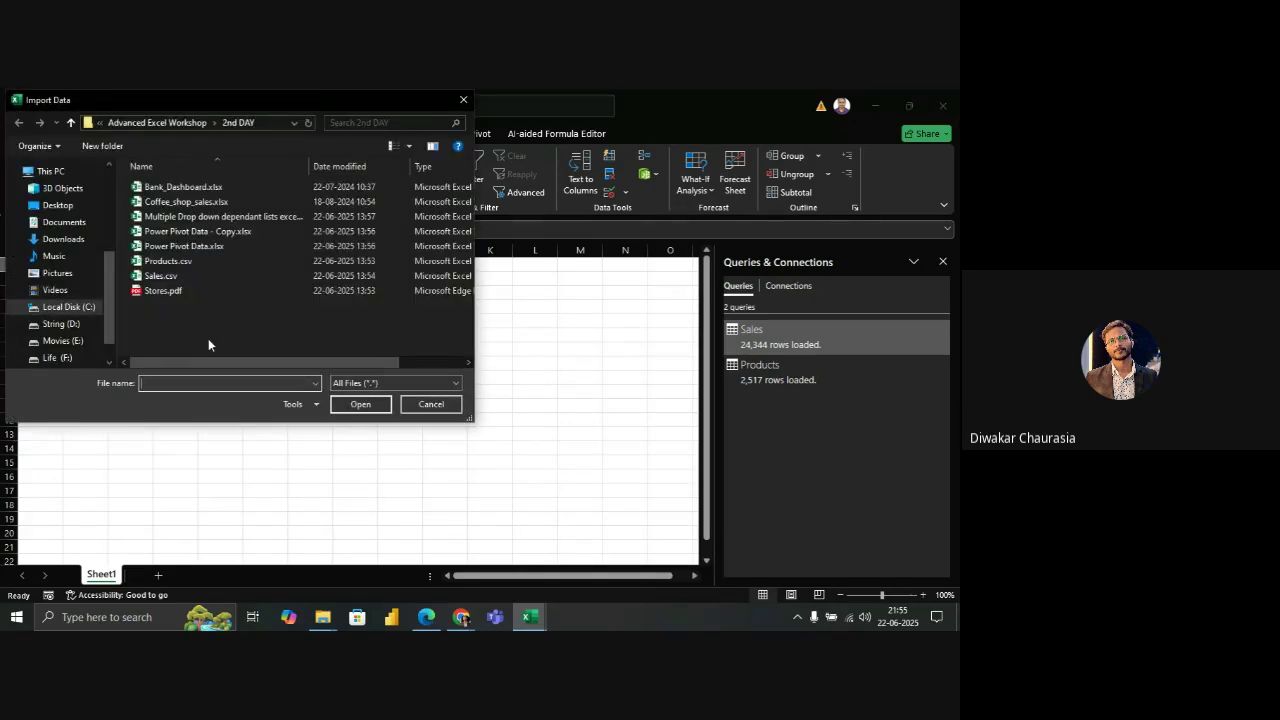
{"action": "left_click", "coordinate": [188, 292]}
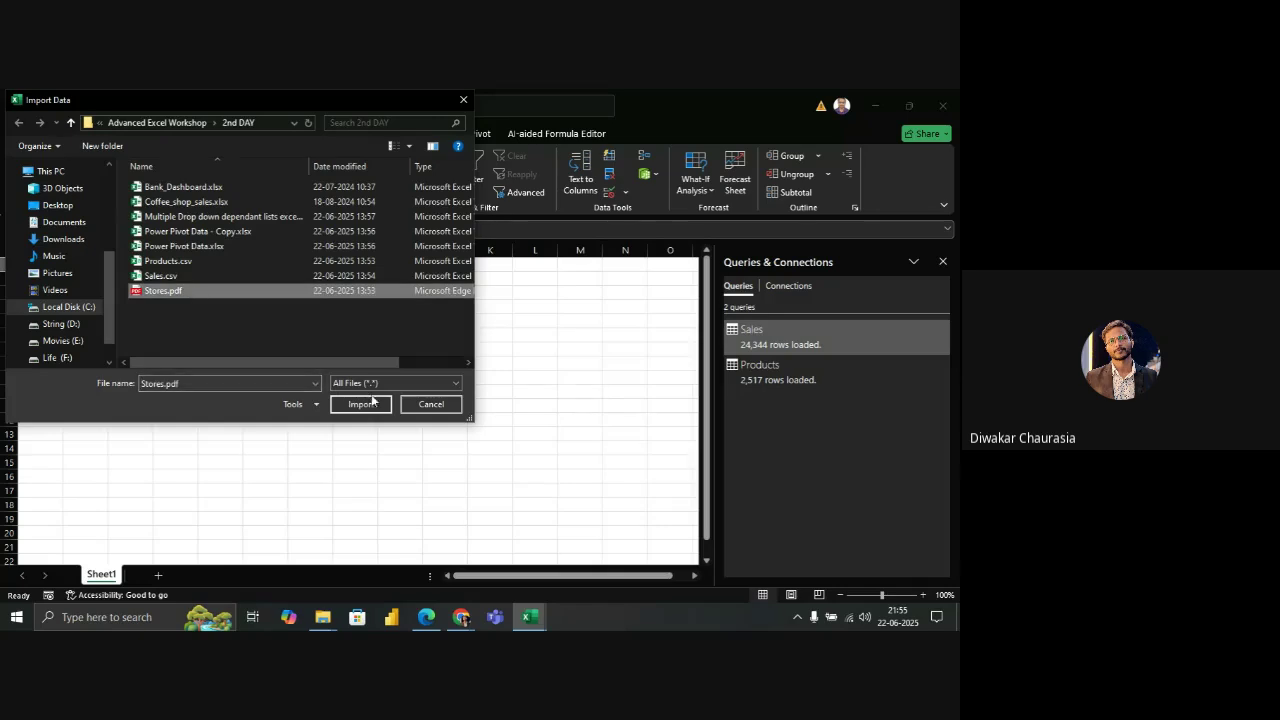
{"action": "left_click", "coordinate": [362, 403]}
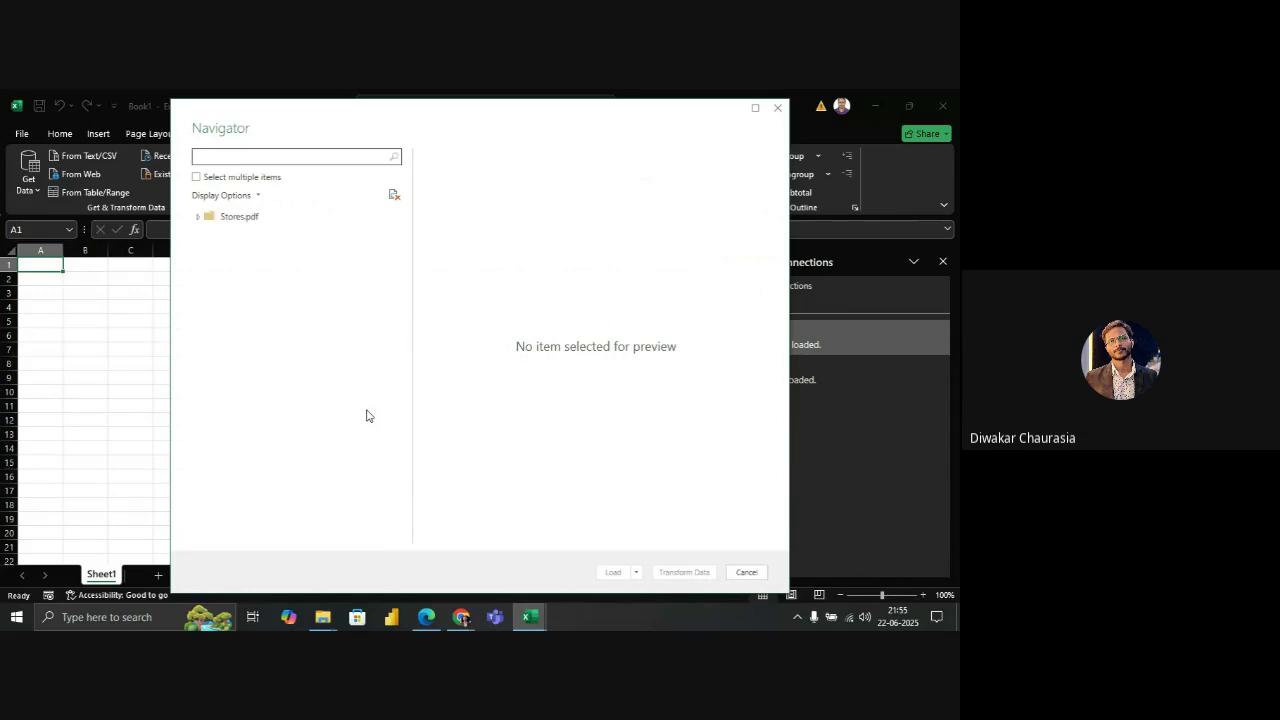
Preview Page001 and Page002 of Stores.pdf, and open the whole PDF folder item for transformation
{"action": "left_click", "coordinate": [243, 216]}
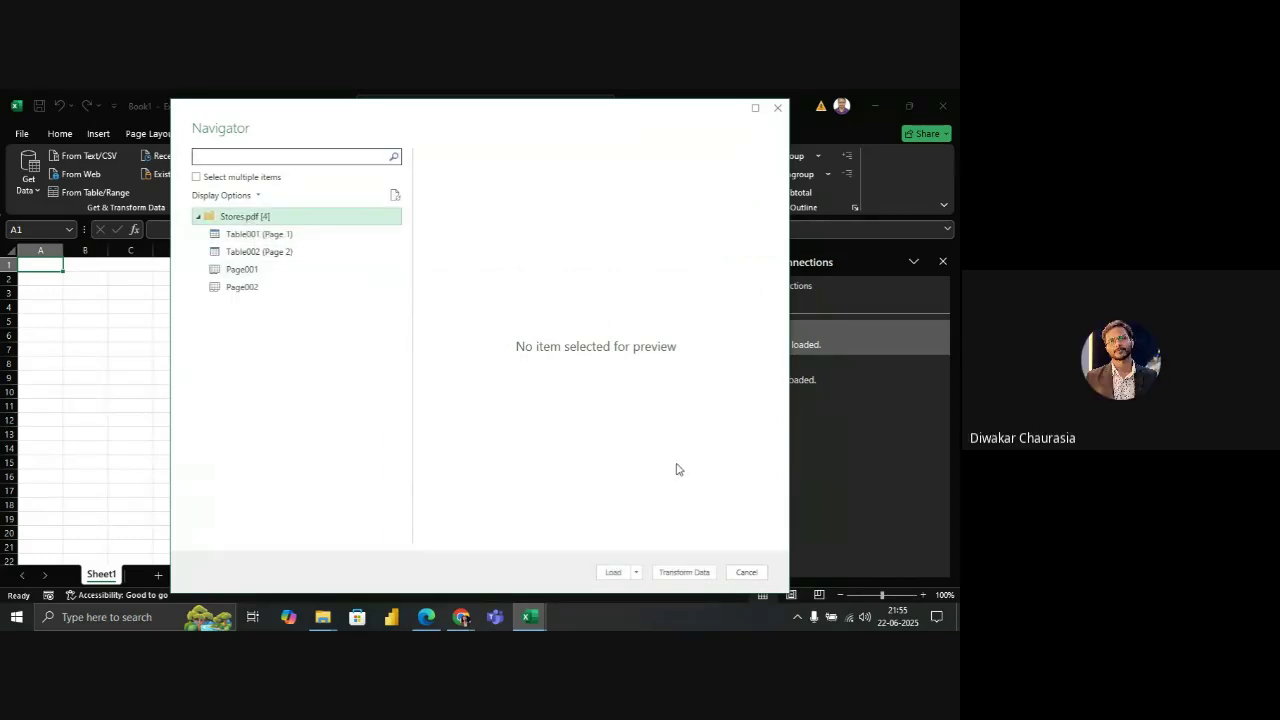
{"action": "left_click", "coordinate": [257, 271]}
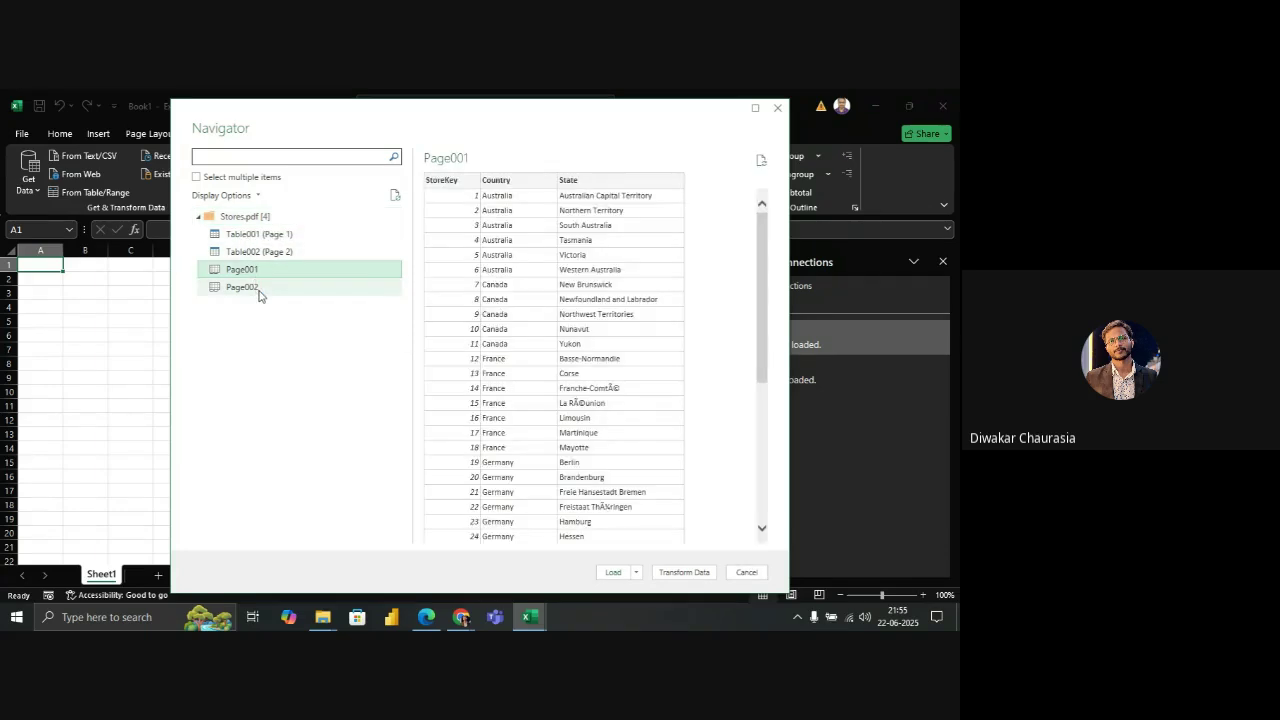
{"action": "left_click", "coordinate": [260, 289]}
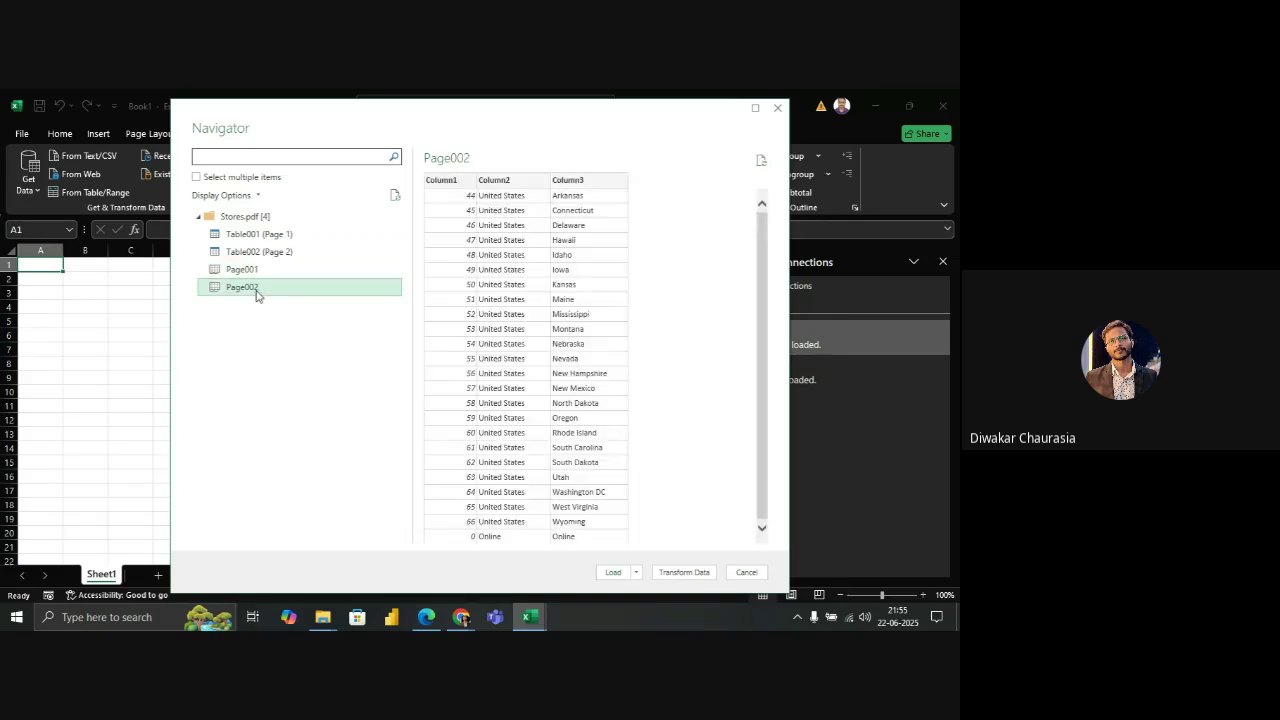
{"action": "left_click", "coordinate": [238, 218]}
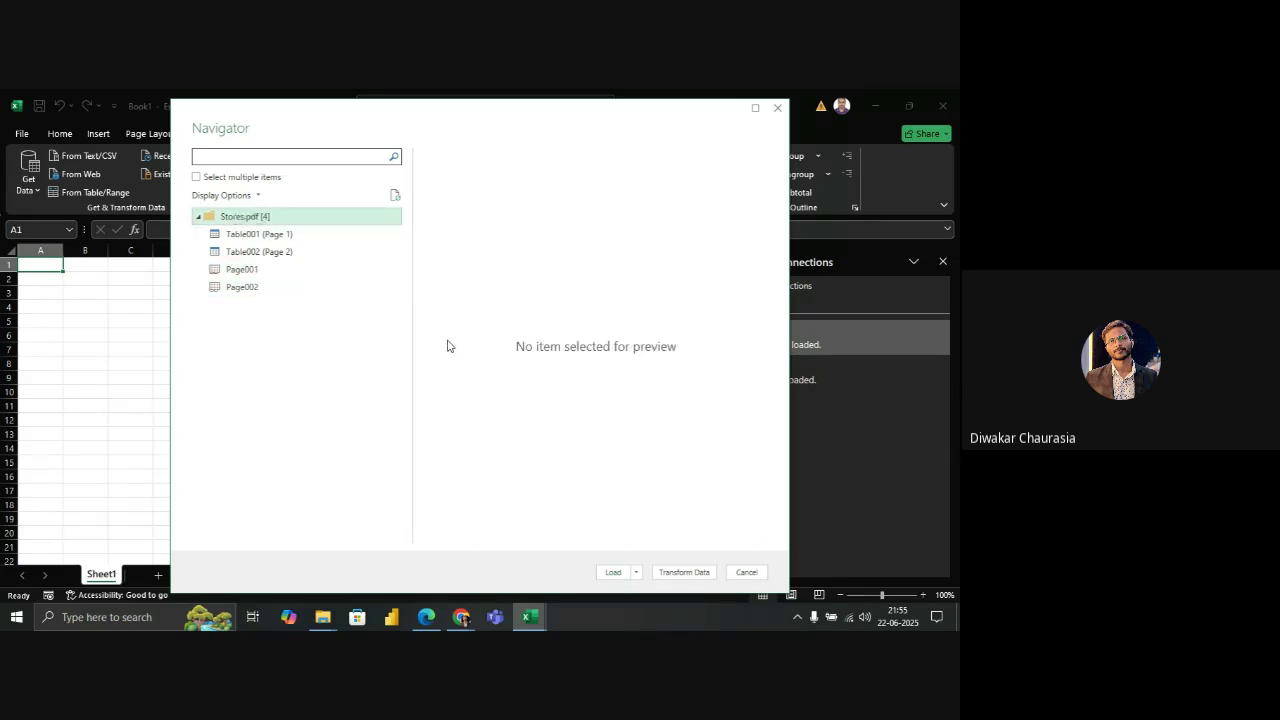
{"action": "left_click", "coordinate": [680, 574]}
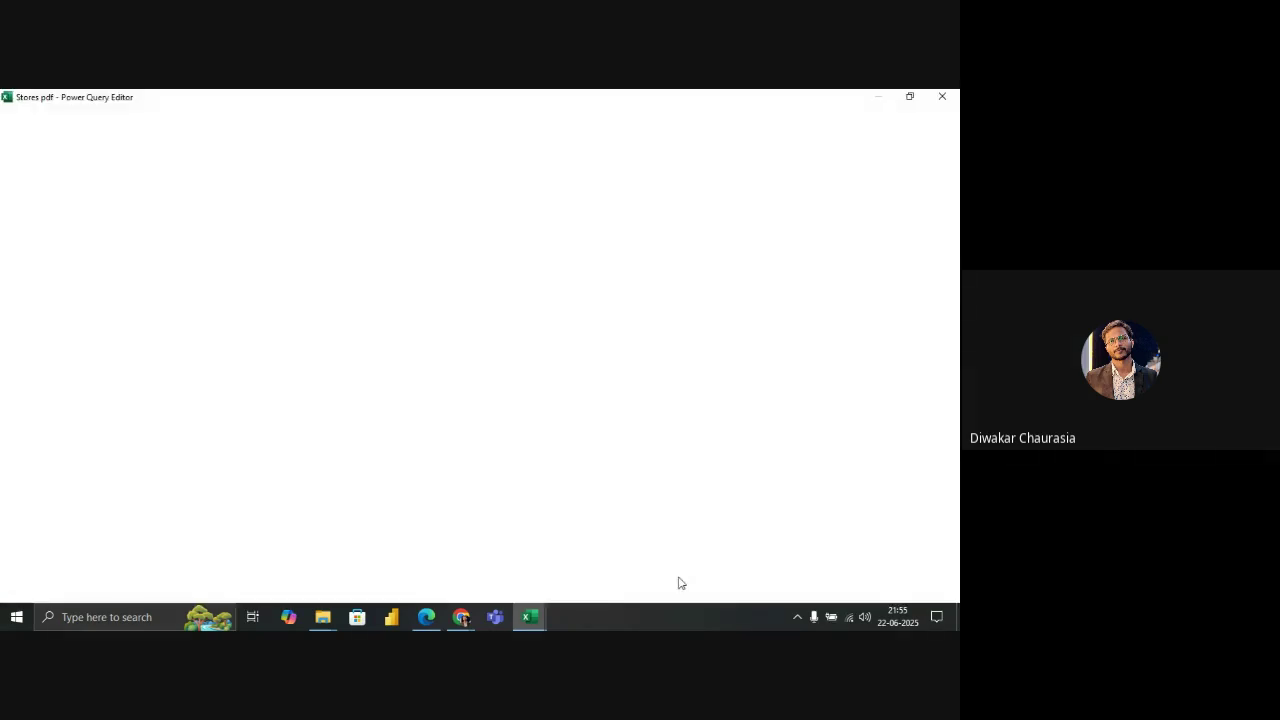
{"action": "mouse_move", "coordinate": [455, 622]}
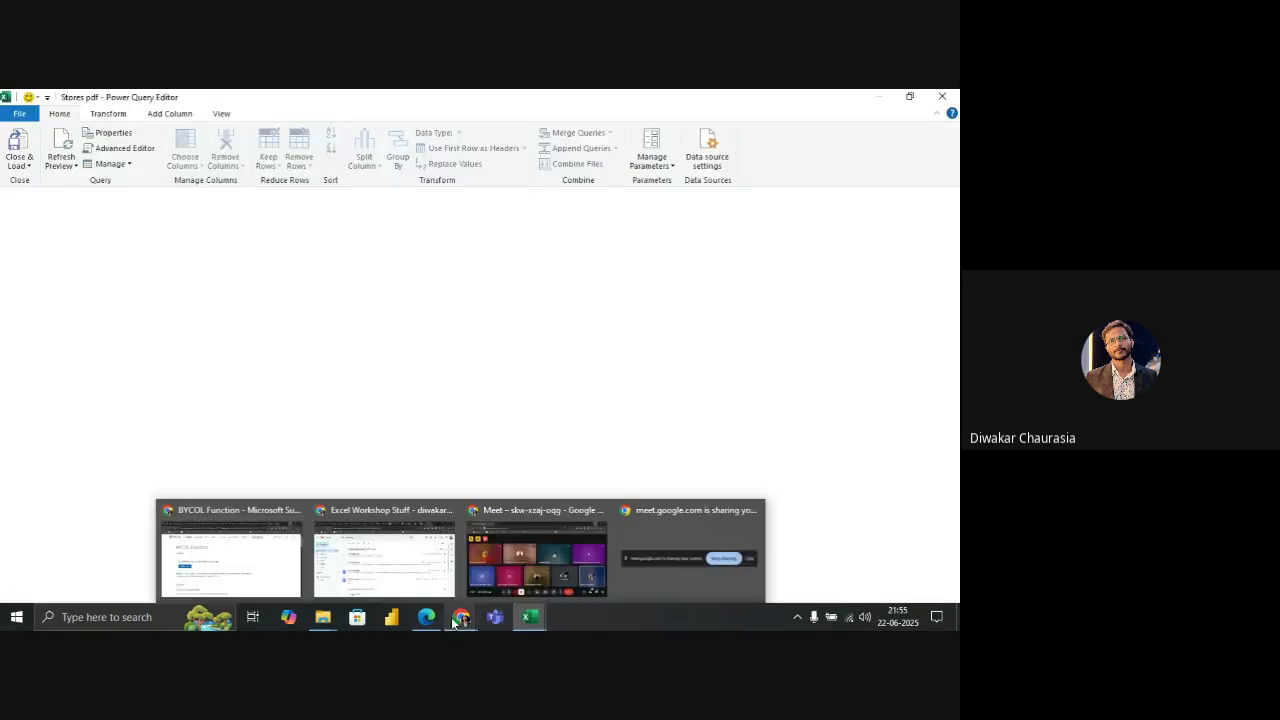
{"action": "left_click", "coordinate": [532, 573]}
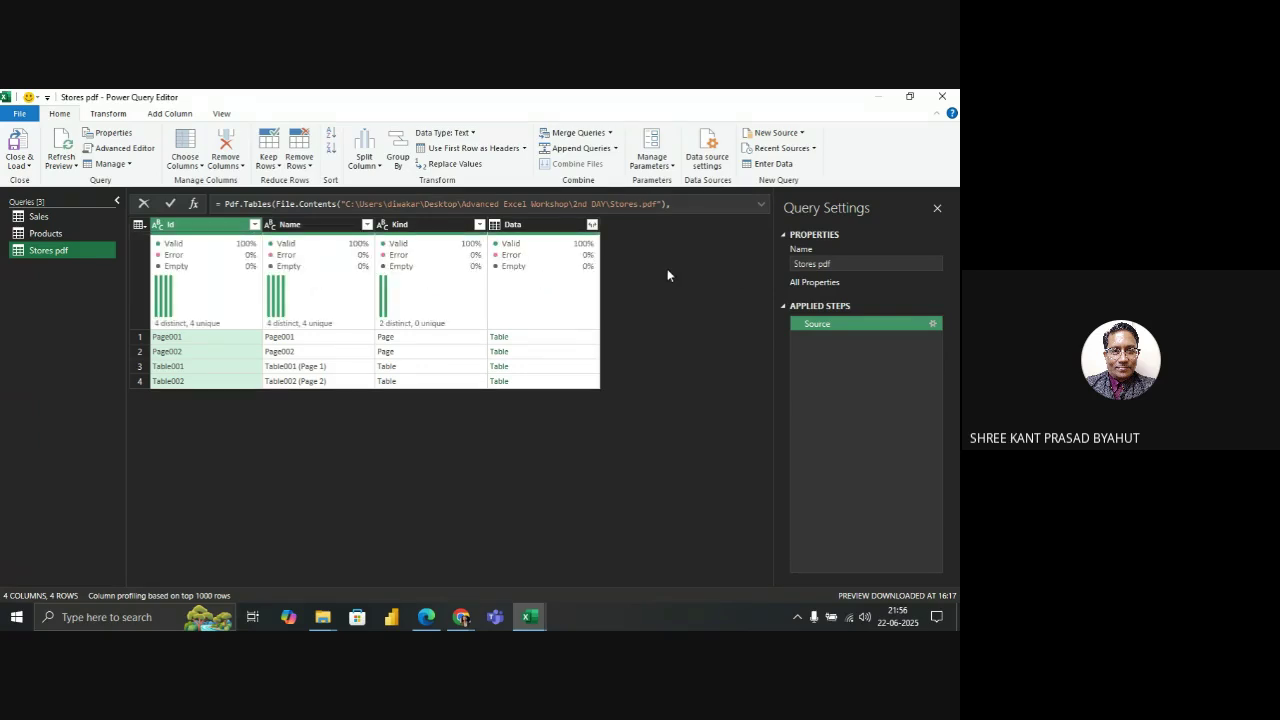
Filter the Id column of the Stores pdf query to exclude Page001 and Page002, keeping Table001 and Table002
{"action": "mouse_move", "coordinate": [285, 303]}
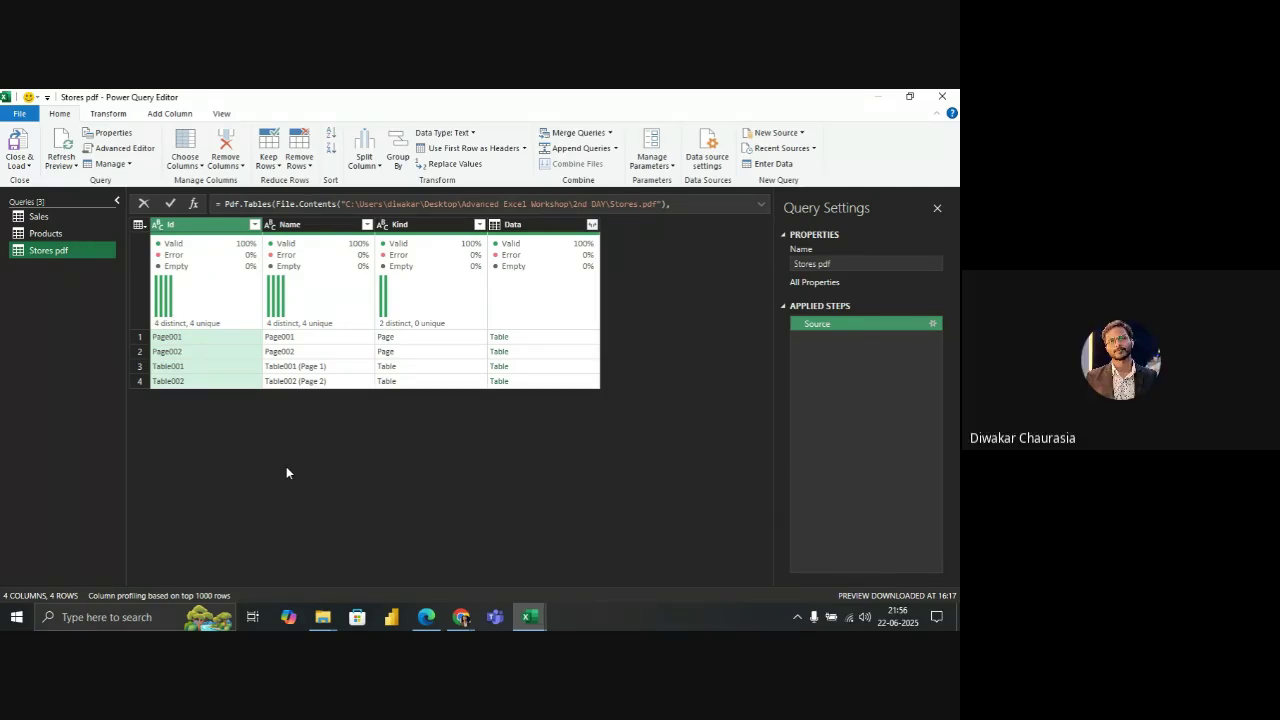
{"action": "mouse_move", "coordinate": [261, 257]}
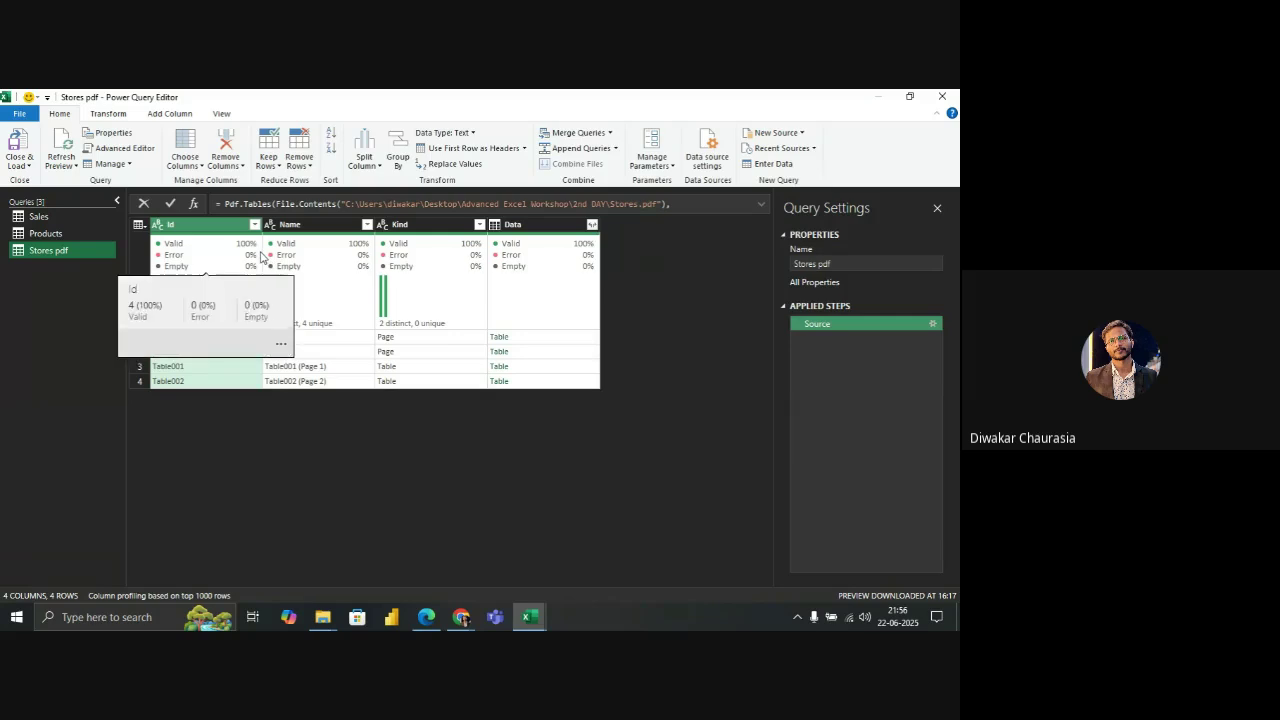
{"action": "left_click", "coordinate": [255, 225]}
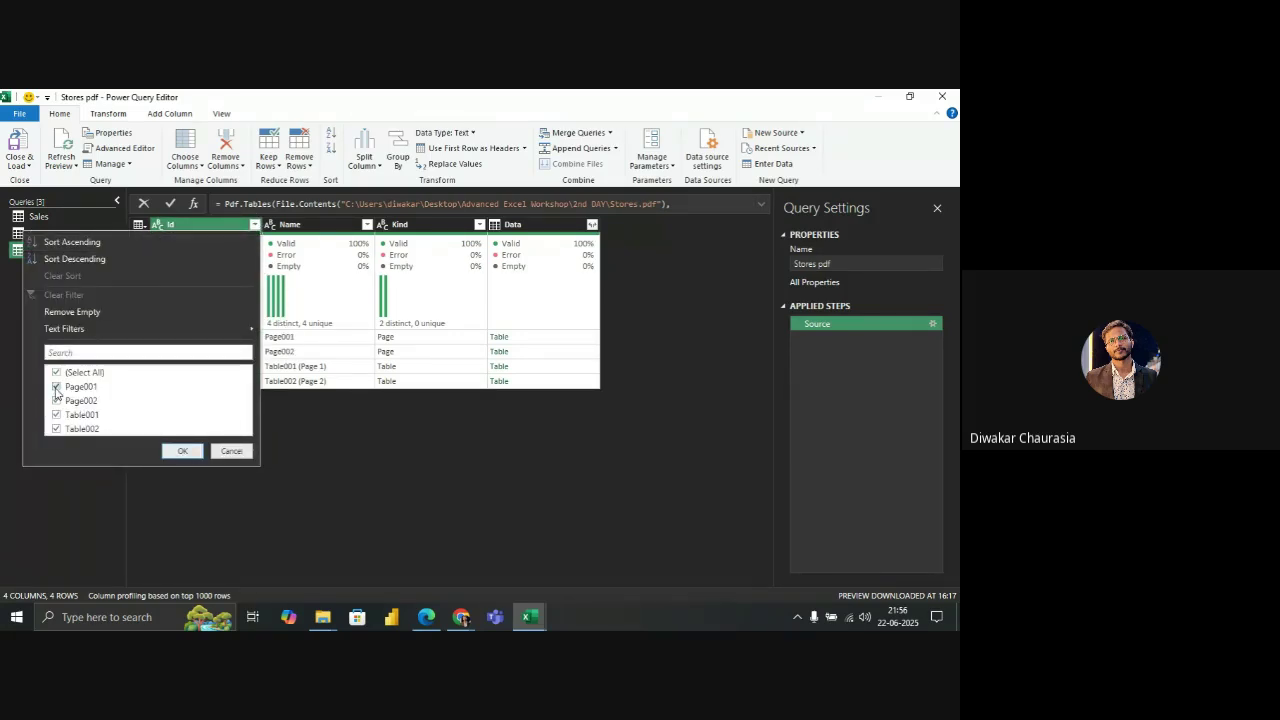
{"action": "left_click", "coordinate": [56, 387]}
{"action": "left_click", "coordinate": [57, 401]}
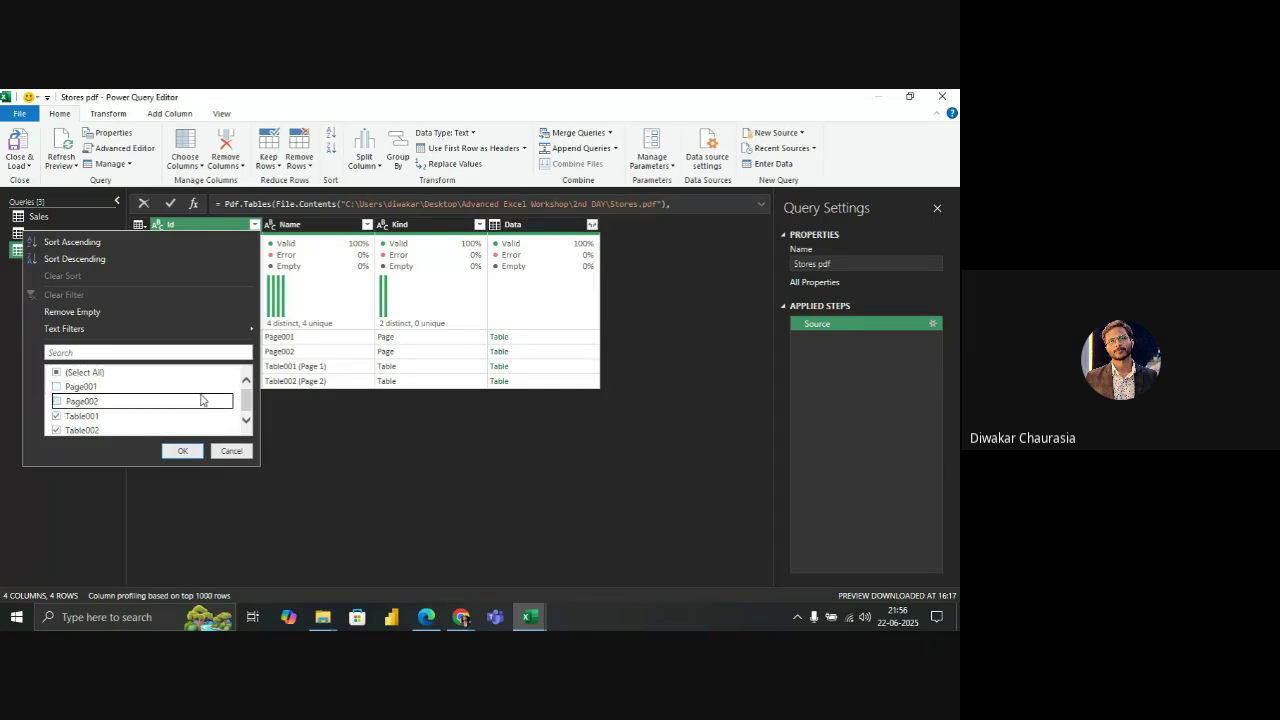
{"action": "left_click", "coordinate": [247, 426]}
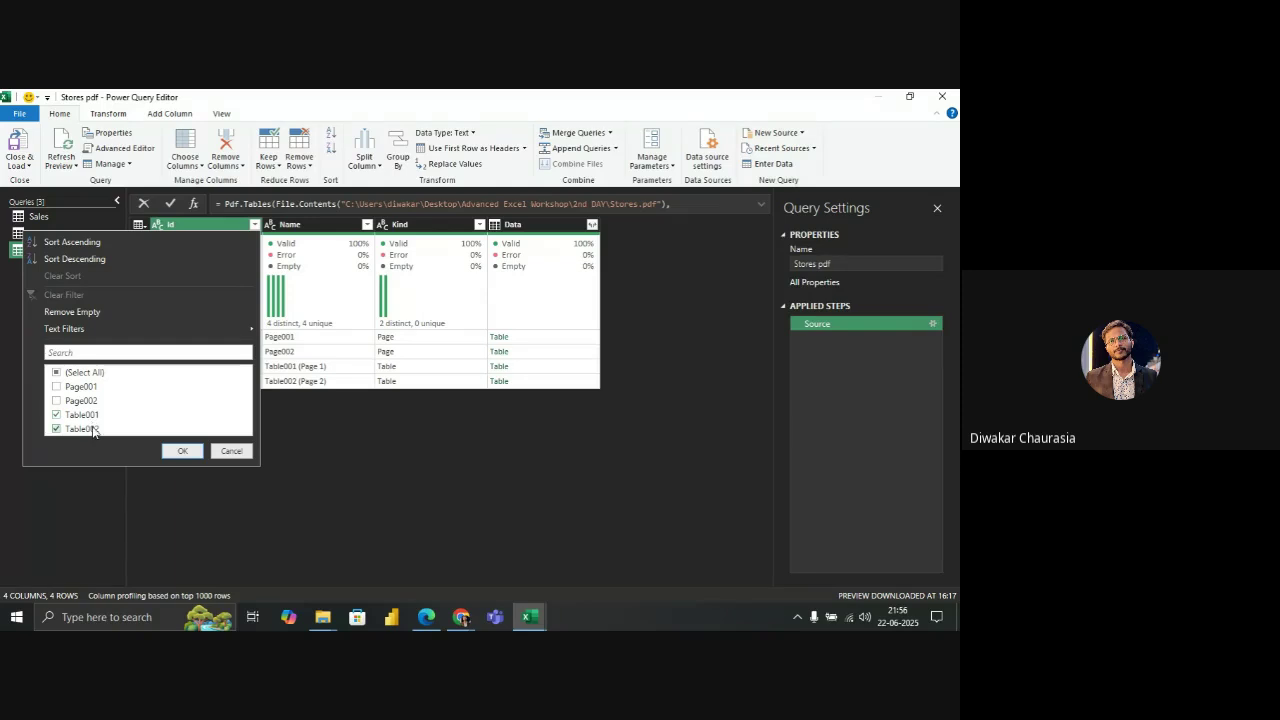
{"action": "left_click", "coordinate": [182, 451]}
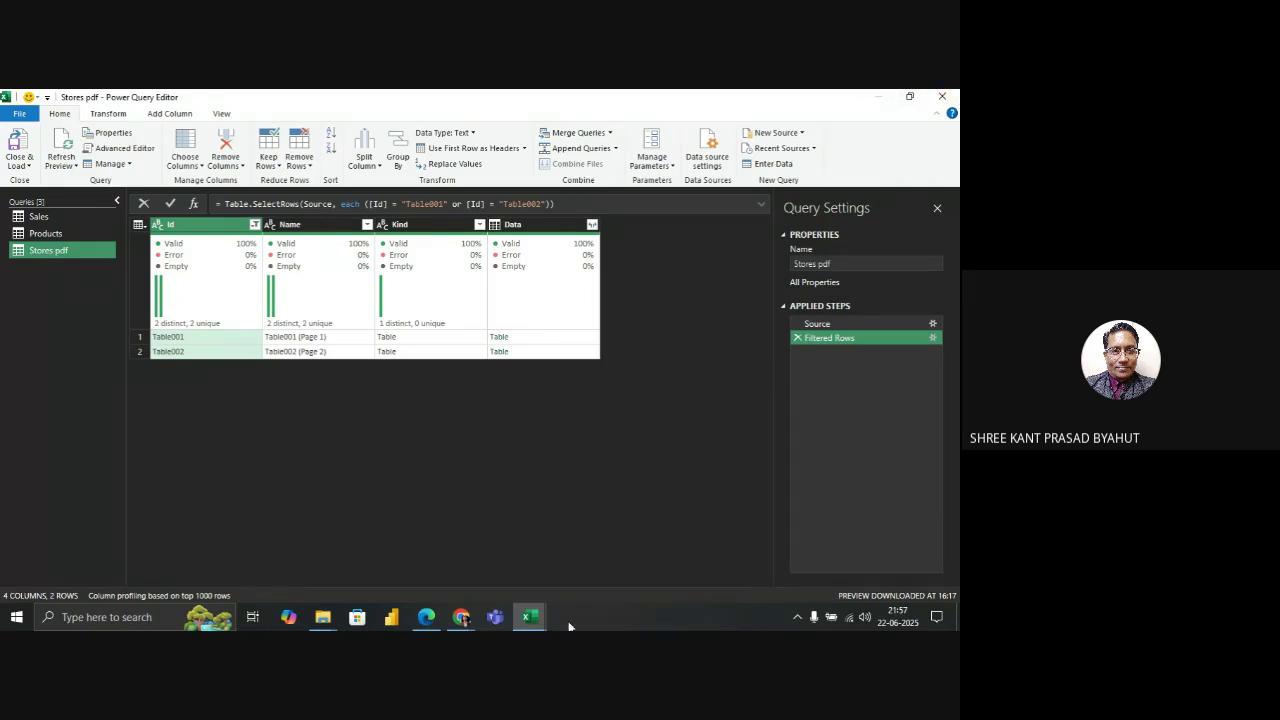
{"action": "mouse_move", "coordinate": [462, 617]}
{"action": "left_click", "coordinate": [958, 617]}
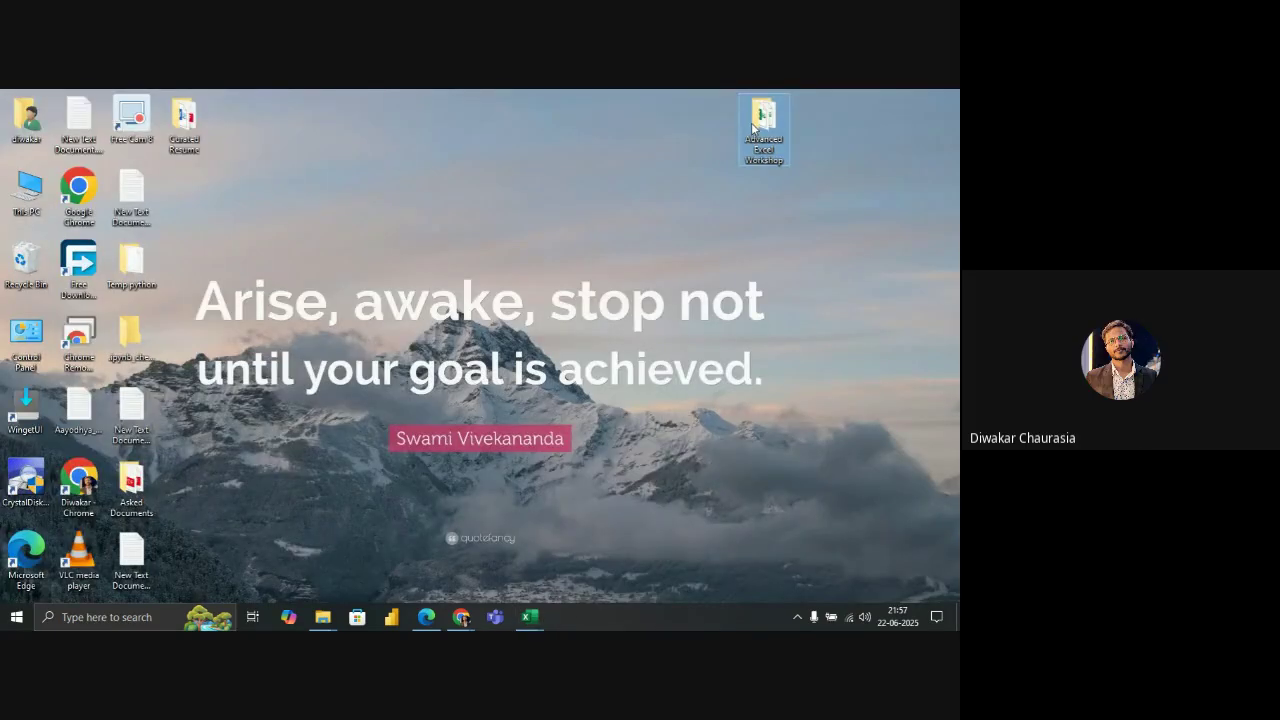
{"action": "double_click", "coordinate": [751, 122]}
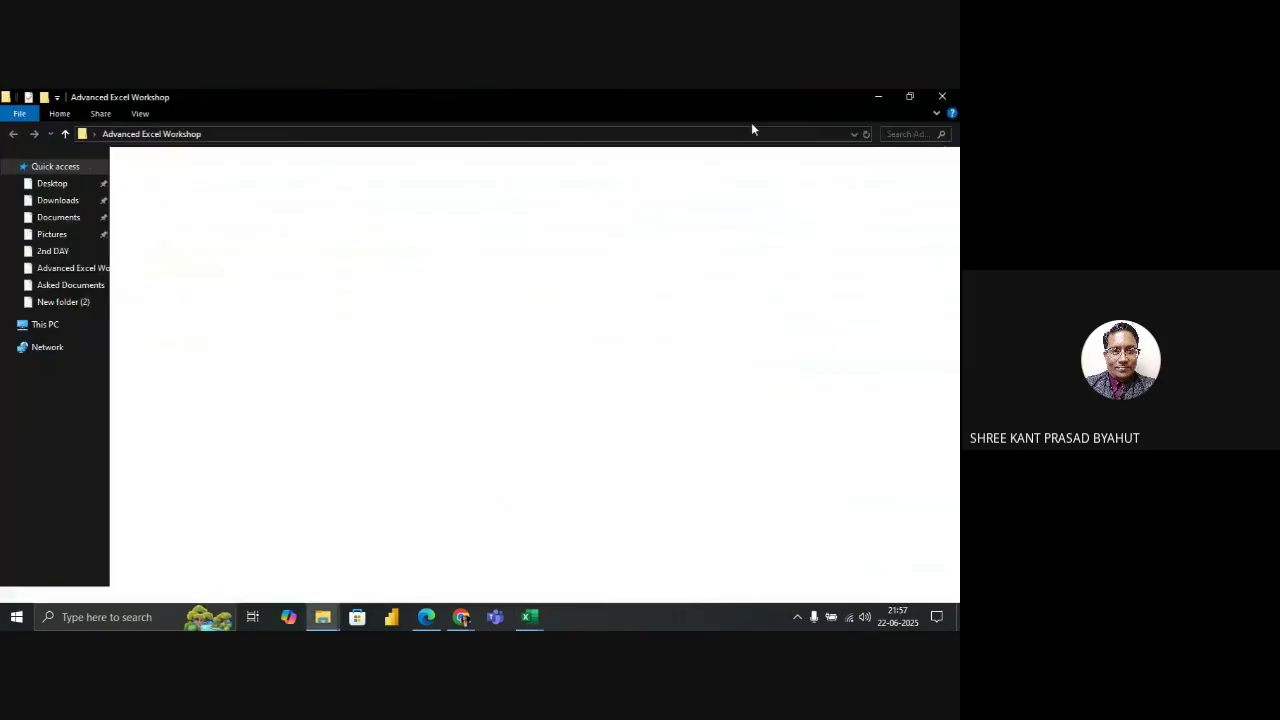
{"action": "left_click", "coordinate": [882, 95]}
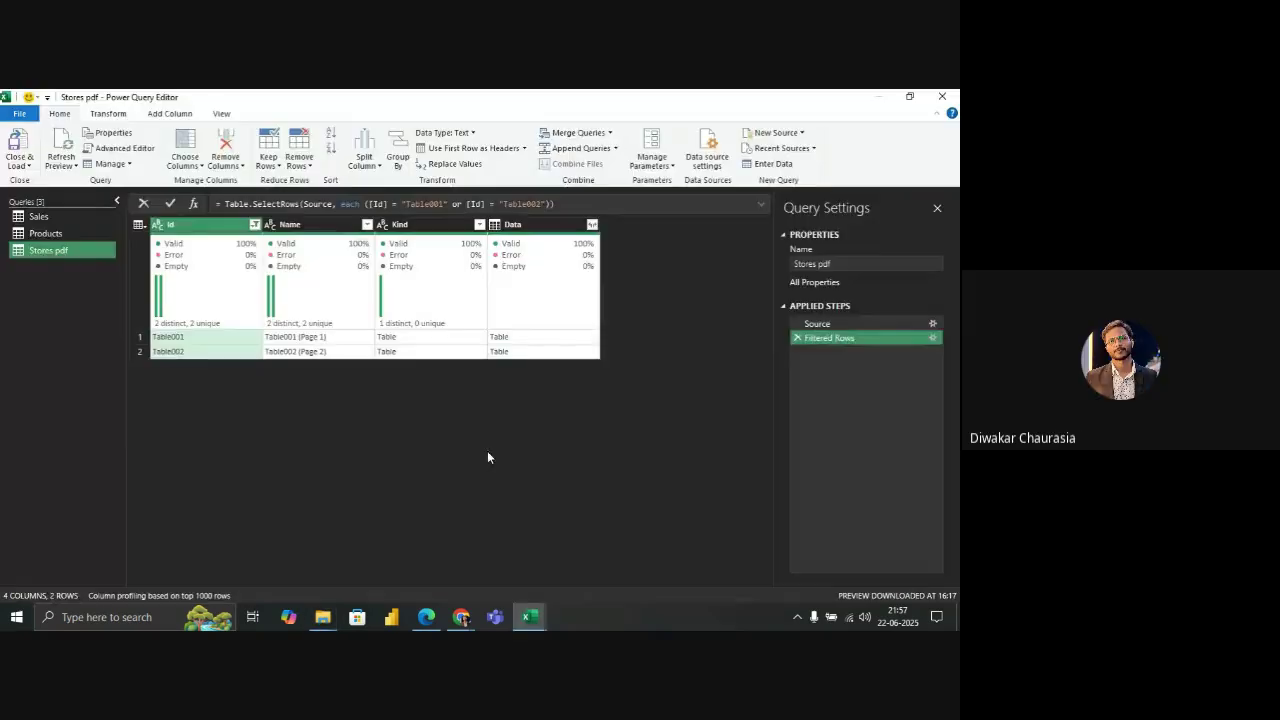
{"action": "left_click", "coordinate": [426, 600]}
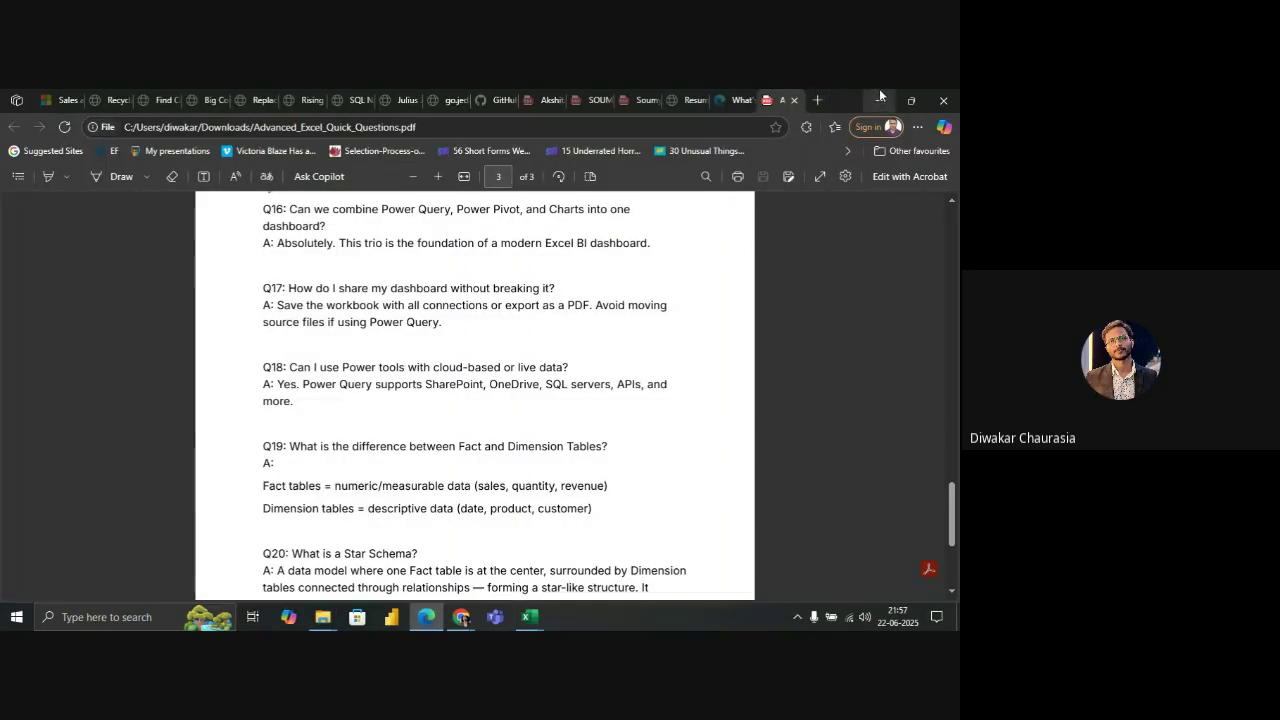
{"action": "left_click", "coordinate": [879, 99]}
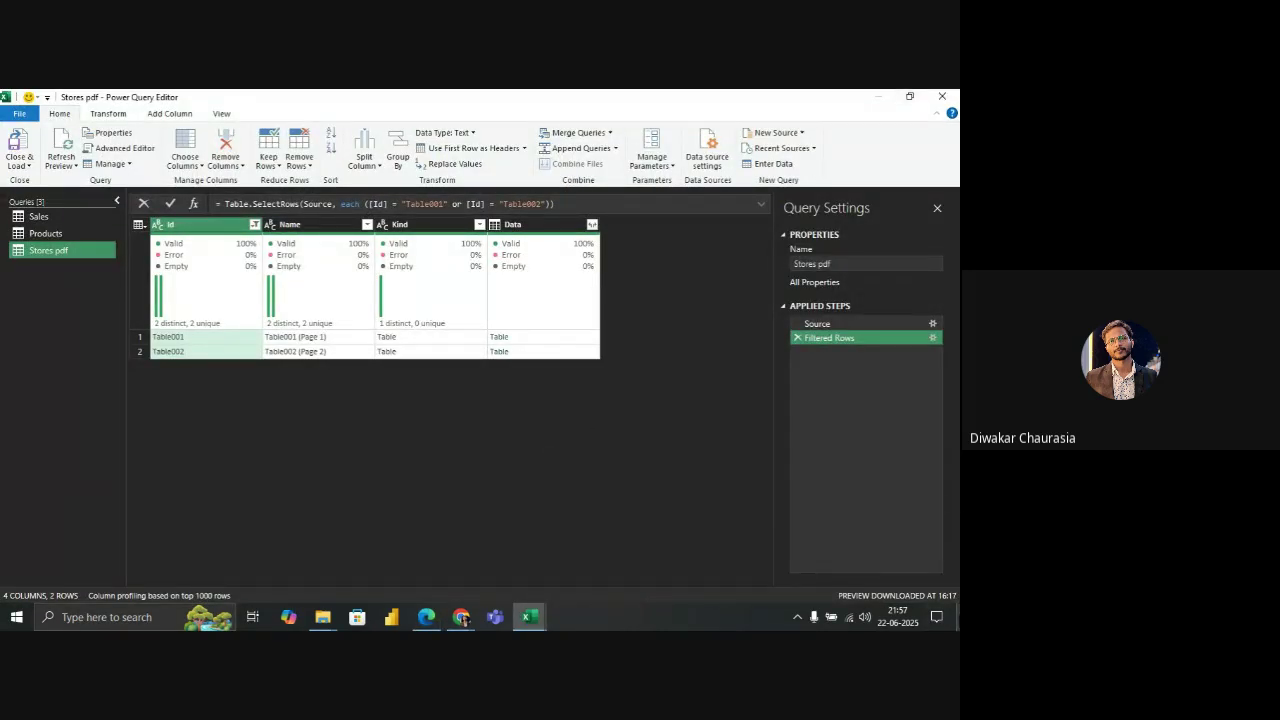
Open Stores.pdf from the 2nd DAY folder, review its store table, and return to the query editor
{"action": "key", "text": "super+d"}
{"action": "double_click", "coordinate": [761, 122]}
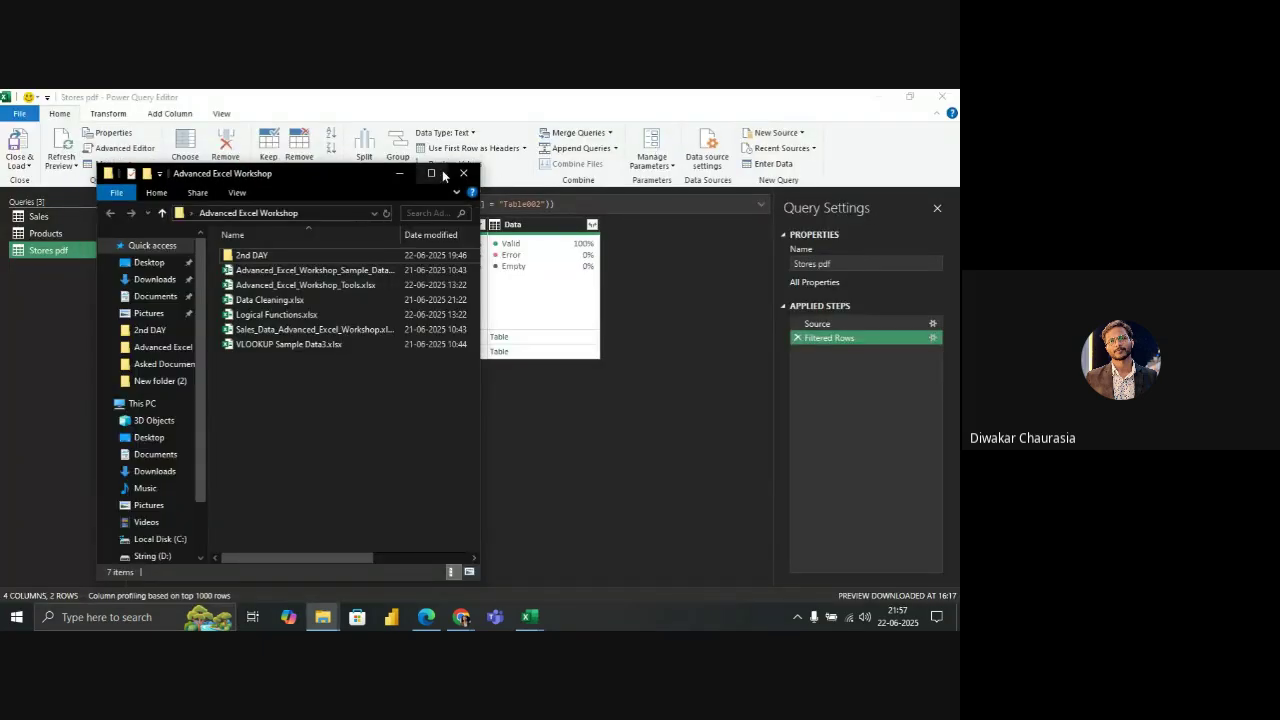
{"action": "left_click", "coordinate": [432, 174]}
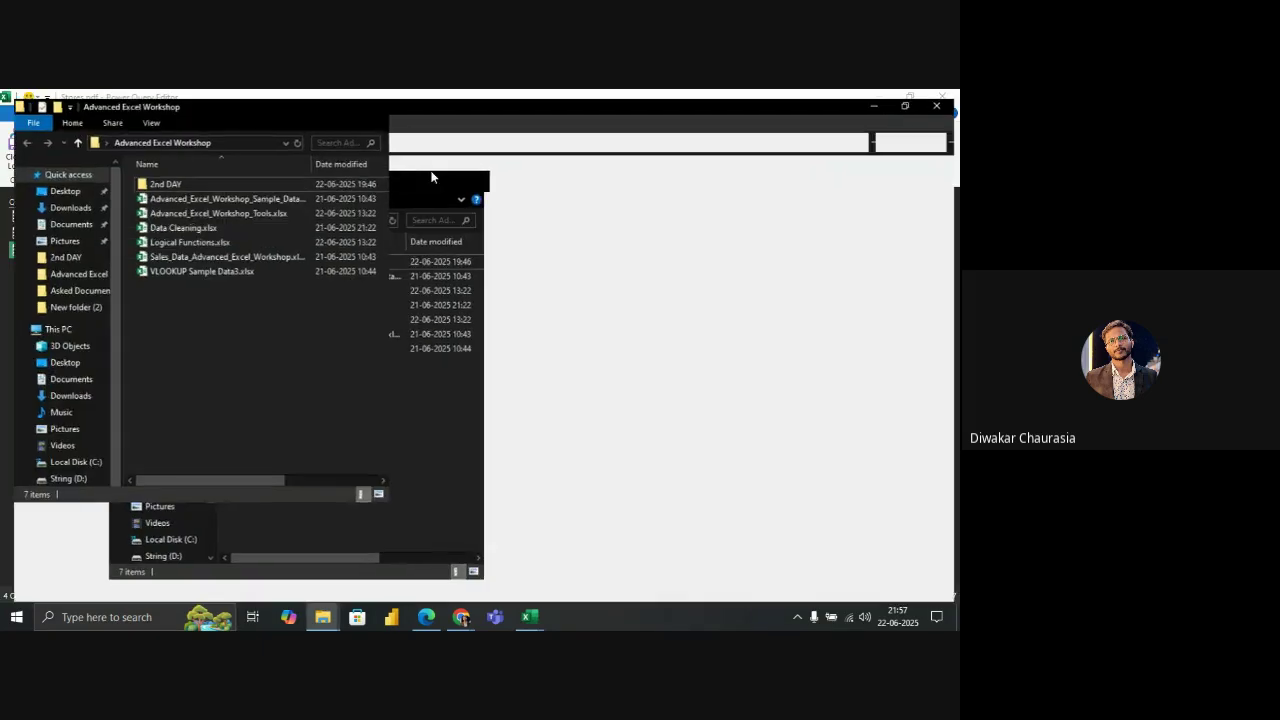
{"action": "double_click", "coordinate": [153, 179]}
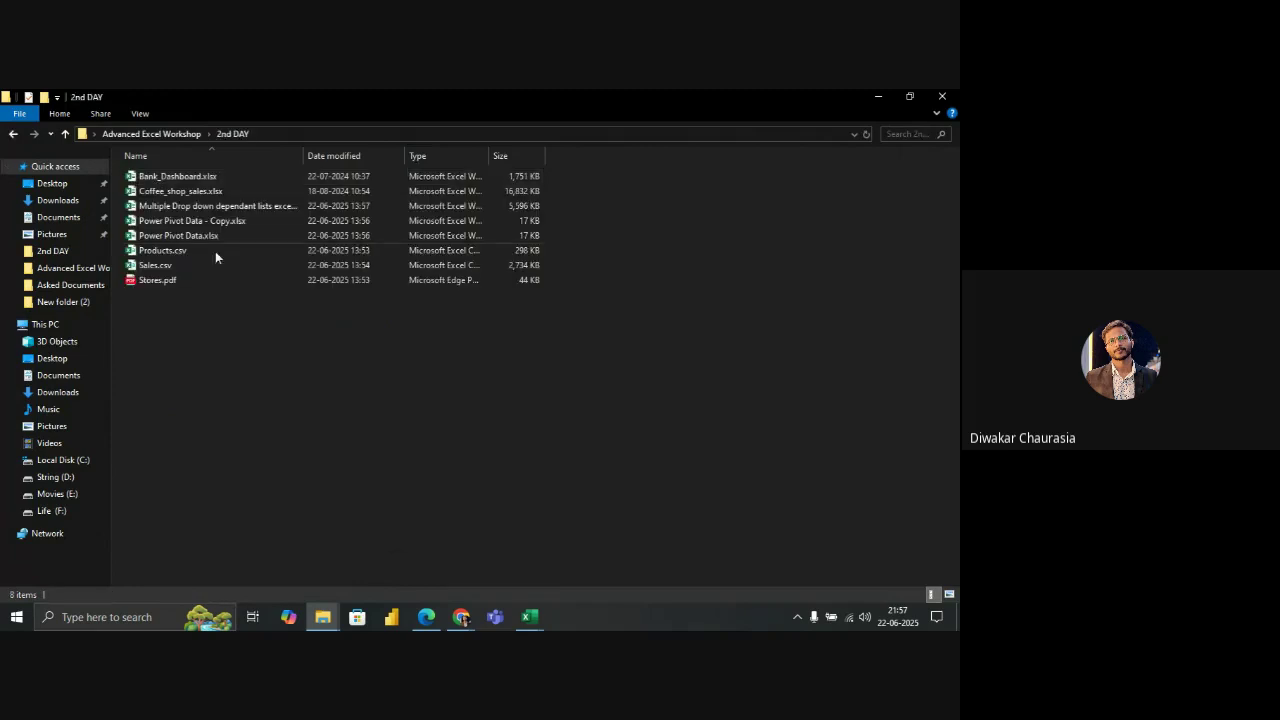
{"action": "double_click", "coordinate": [158, 280]}
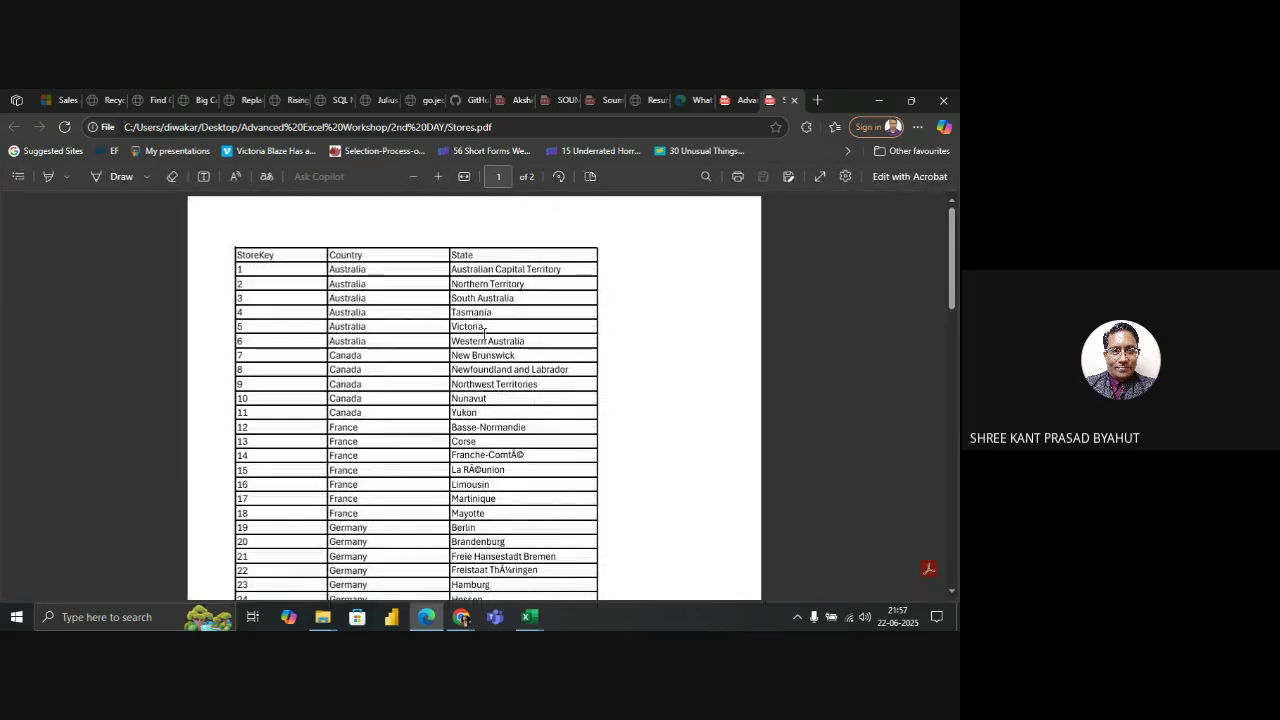
{"action": "scroll", "coordinate": [572, 376], "scroll_direction": "down", "scroll_amount": 15}
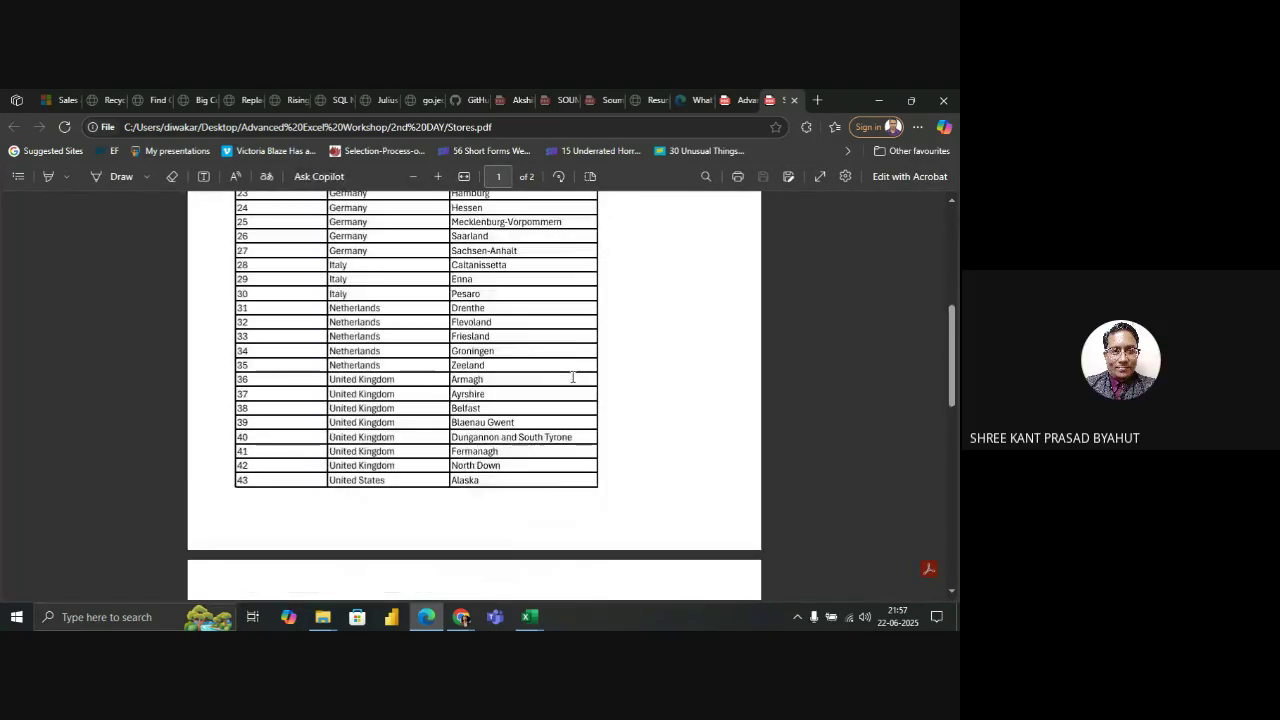
{"action": "scroll", "coordinate": [572, 376], "scroll_direction": "up", "scroll_amount": 15}
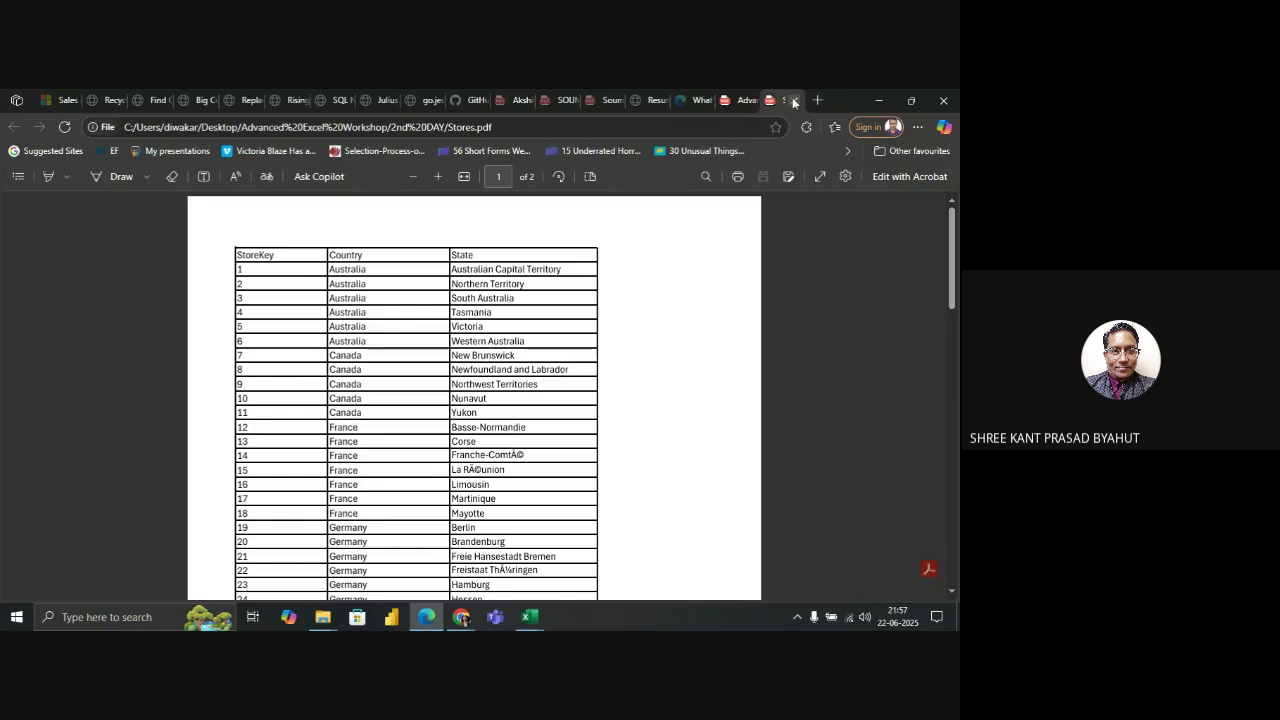
{"action": "left_click", "coordinate": [870, 90]}
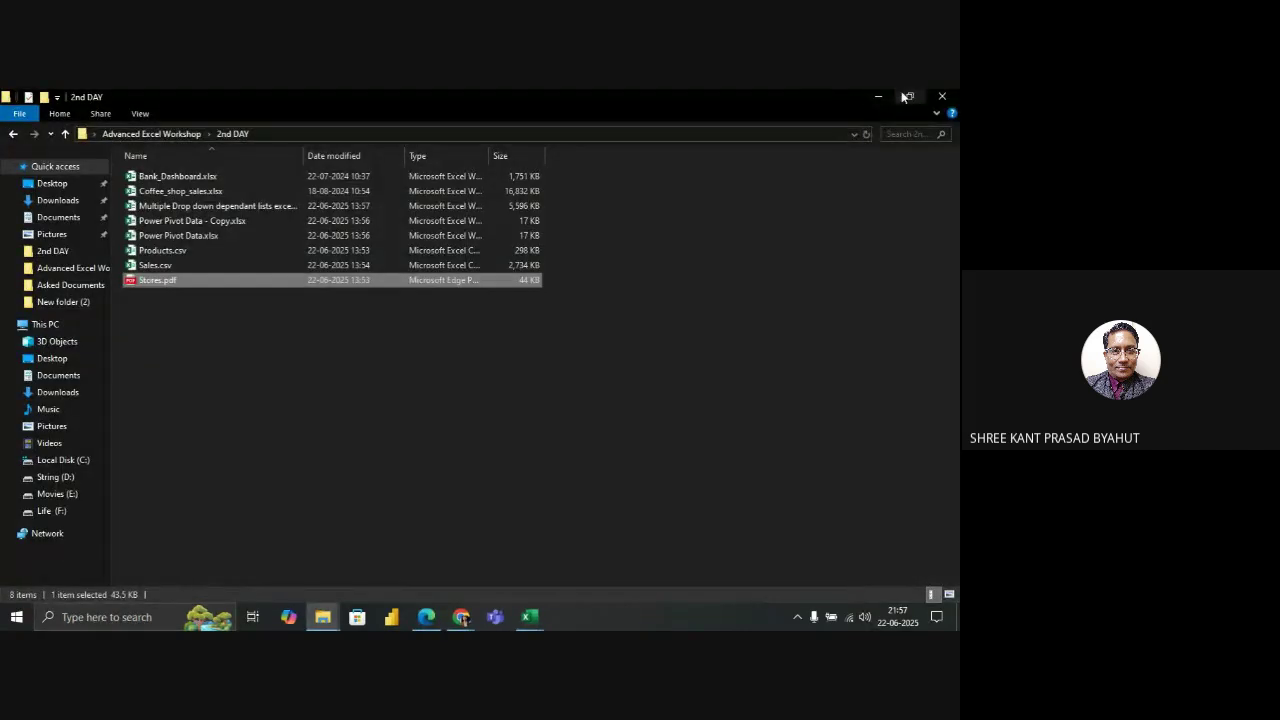
{"action": "left_click", "coordinate": [876, 90]}
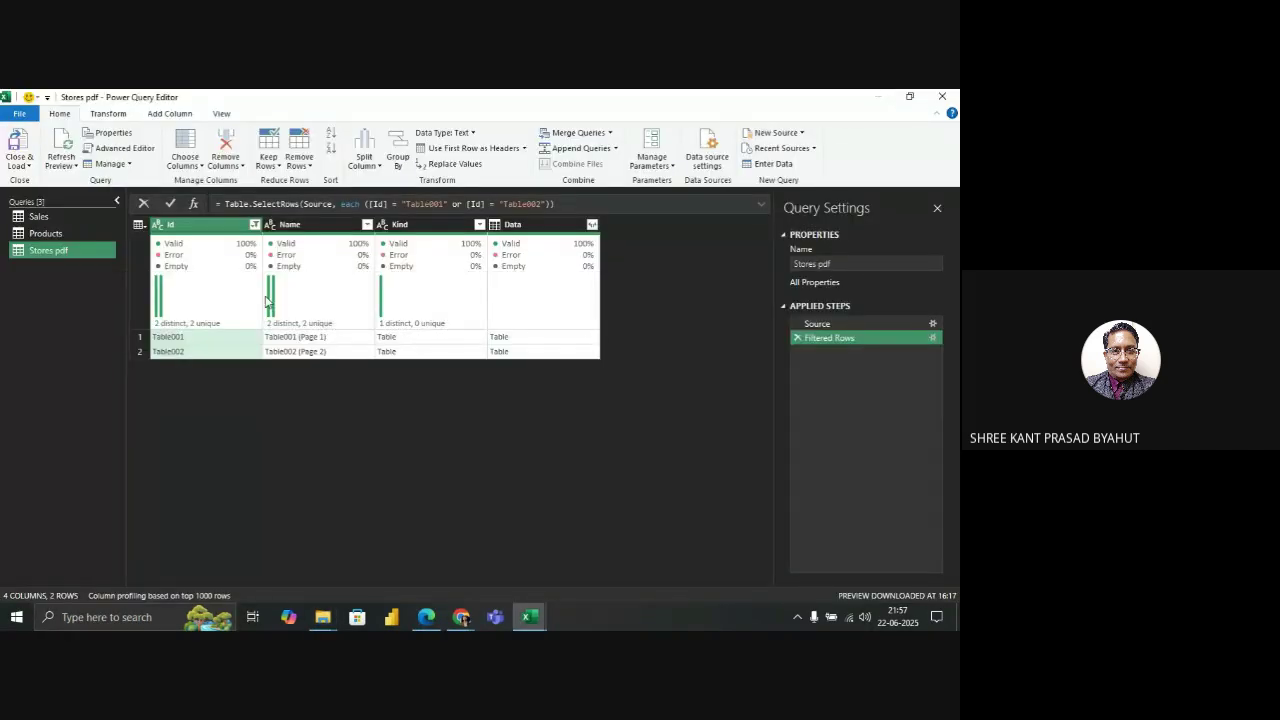
Try expanding the Data column of the Stores pdf query into Column1, Column2 and Column3, and remove the expansion step
{"action": "left_click", "coordinate": [255, 225]}
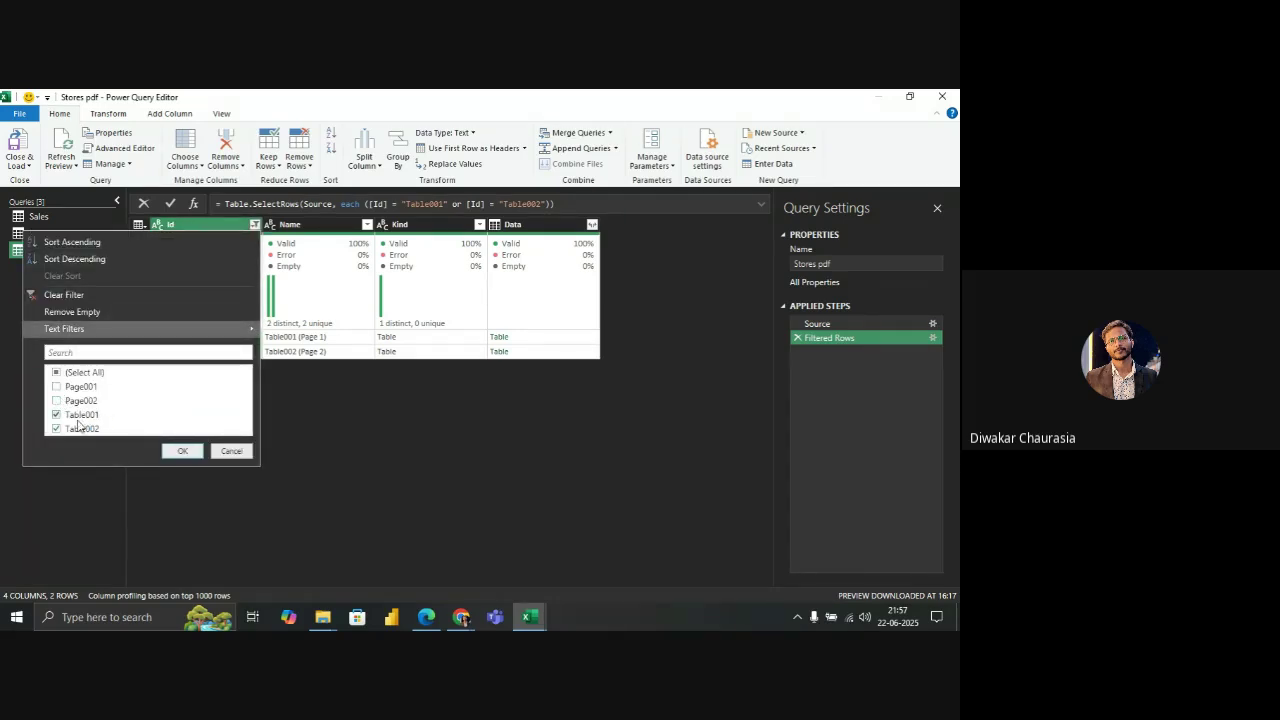
{"action": "left_click", "coordinate": [182, 451]}
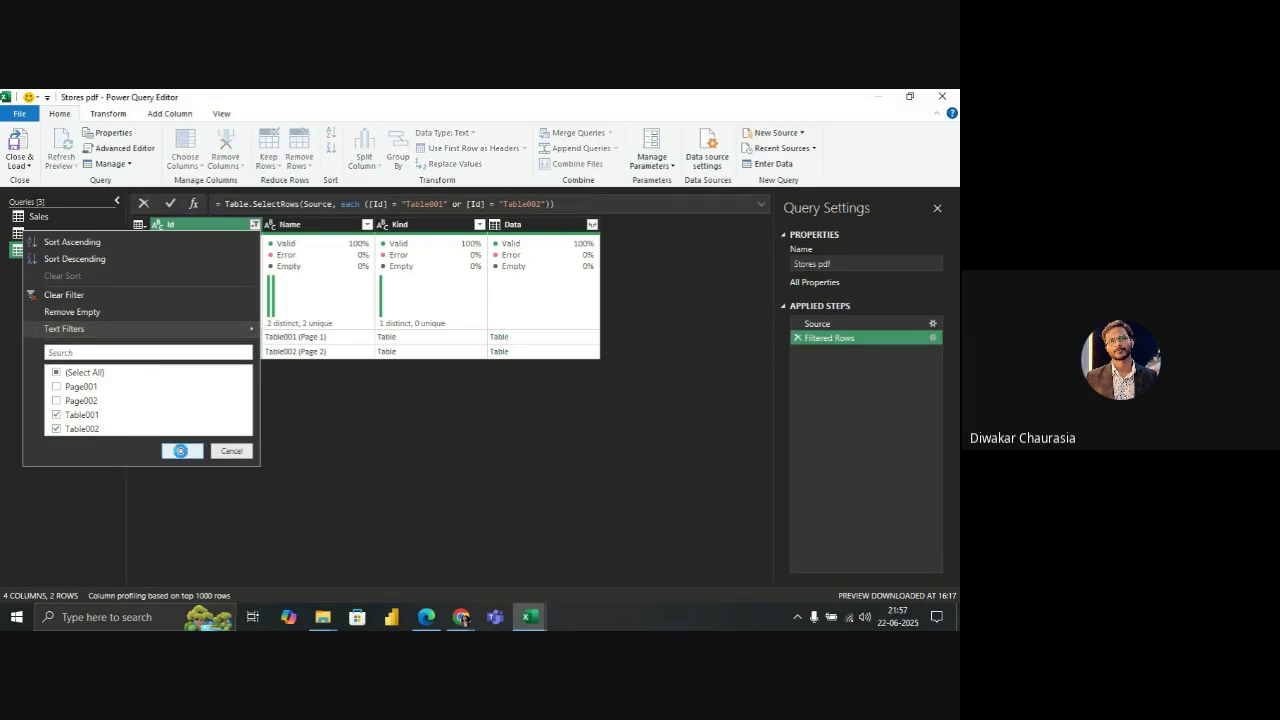
{"action": "left_click", "coordinate": [593, 226]}
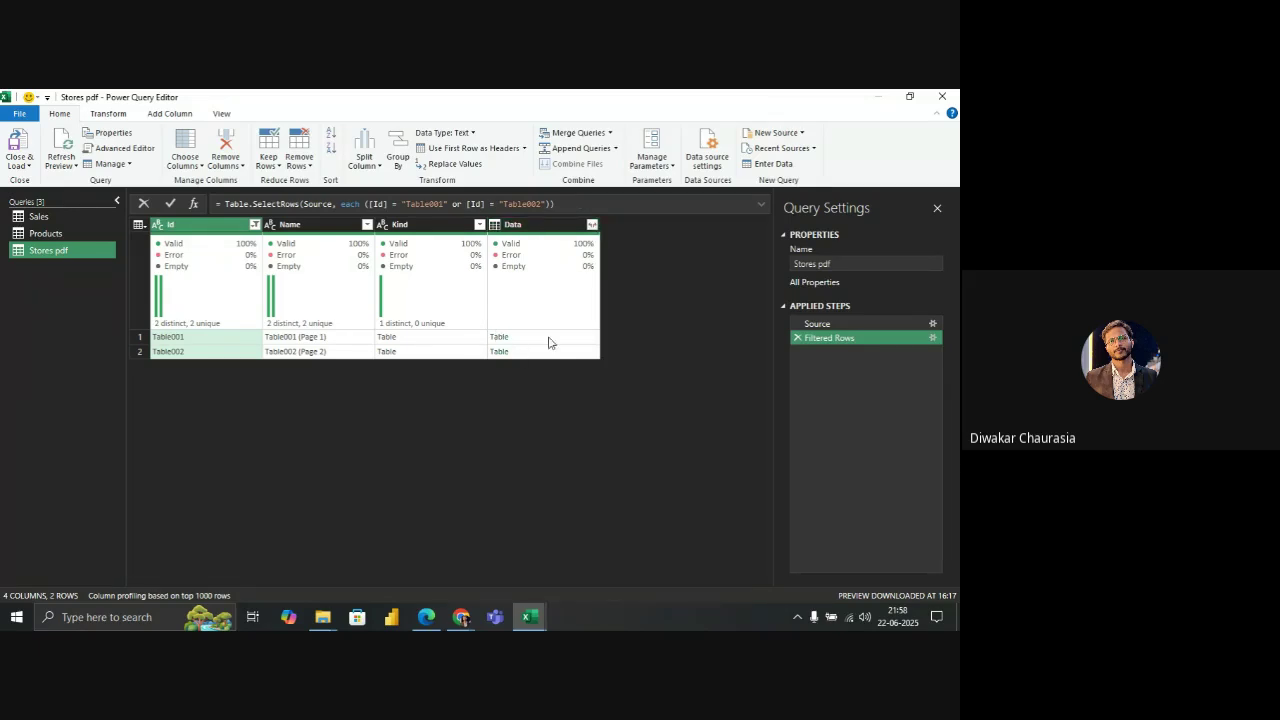
{"action": "left_click", "coordinate": [593, 225]}
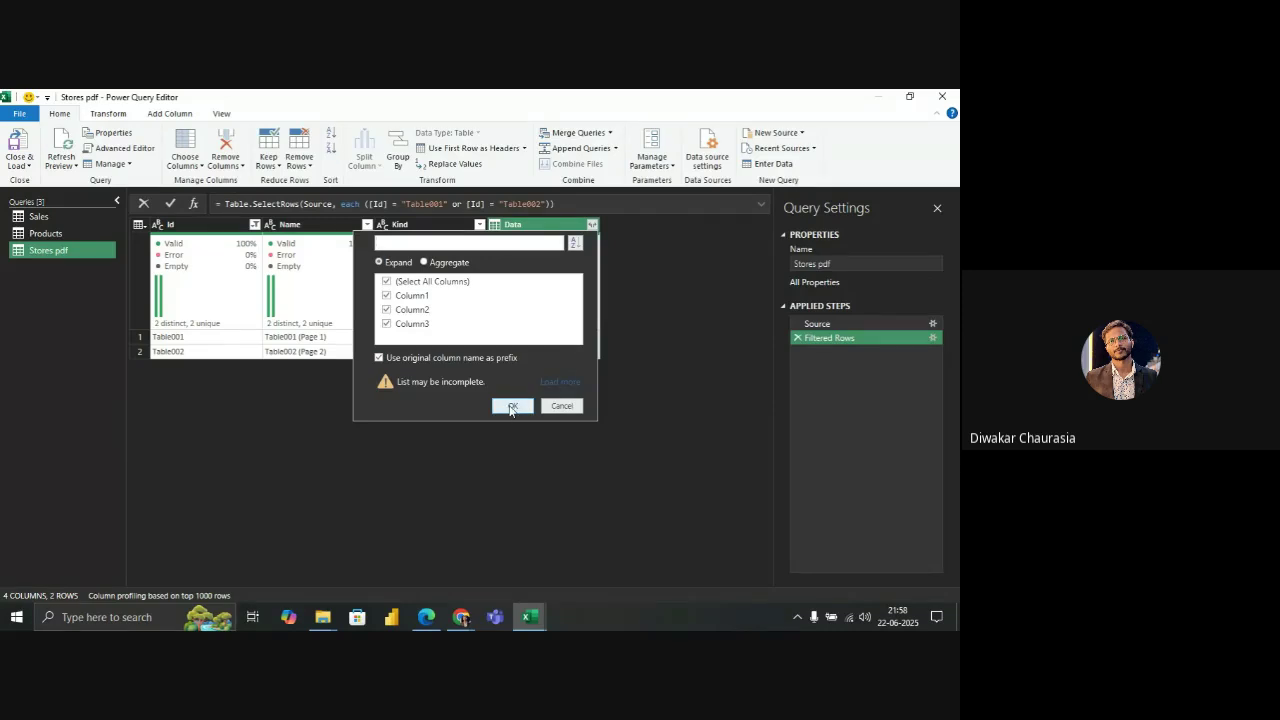
{"action": "left_click", "coordinate": [510, 407]}
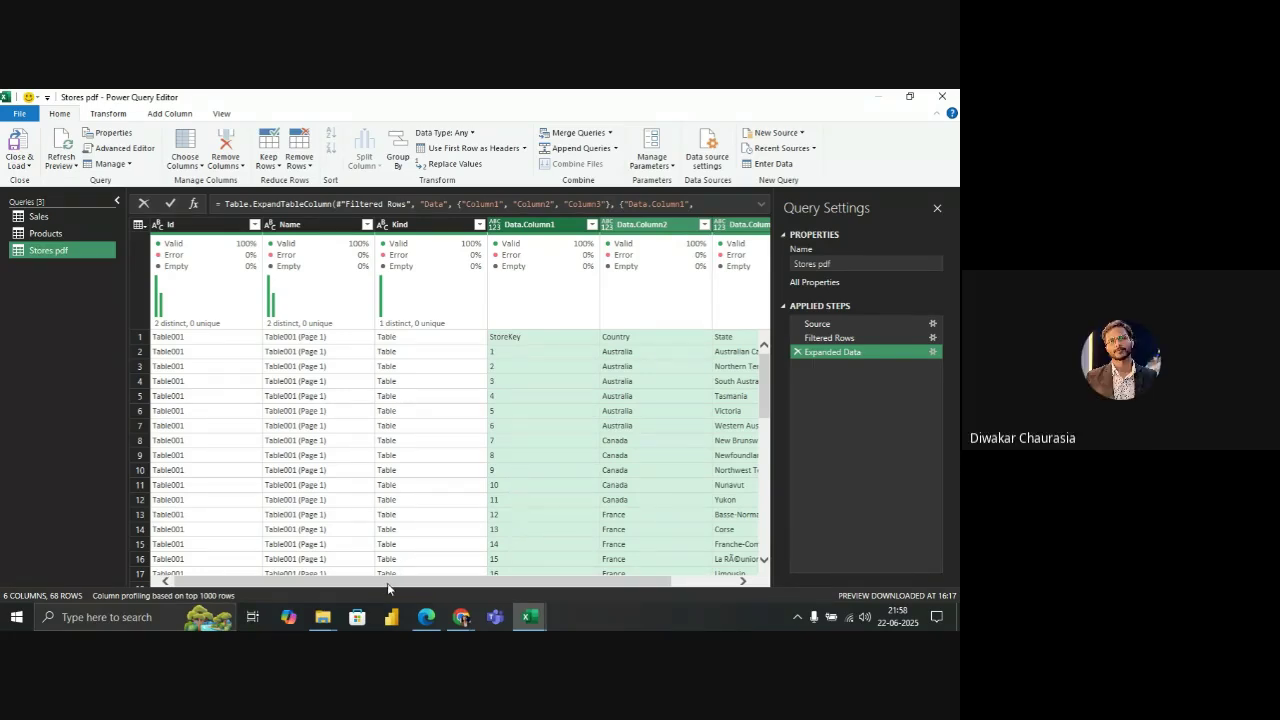
{"action": "left_click_drag", "start_coordinate": [387, 582], "coordinate": [451, 579]}
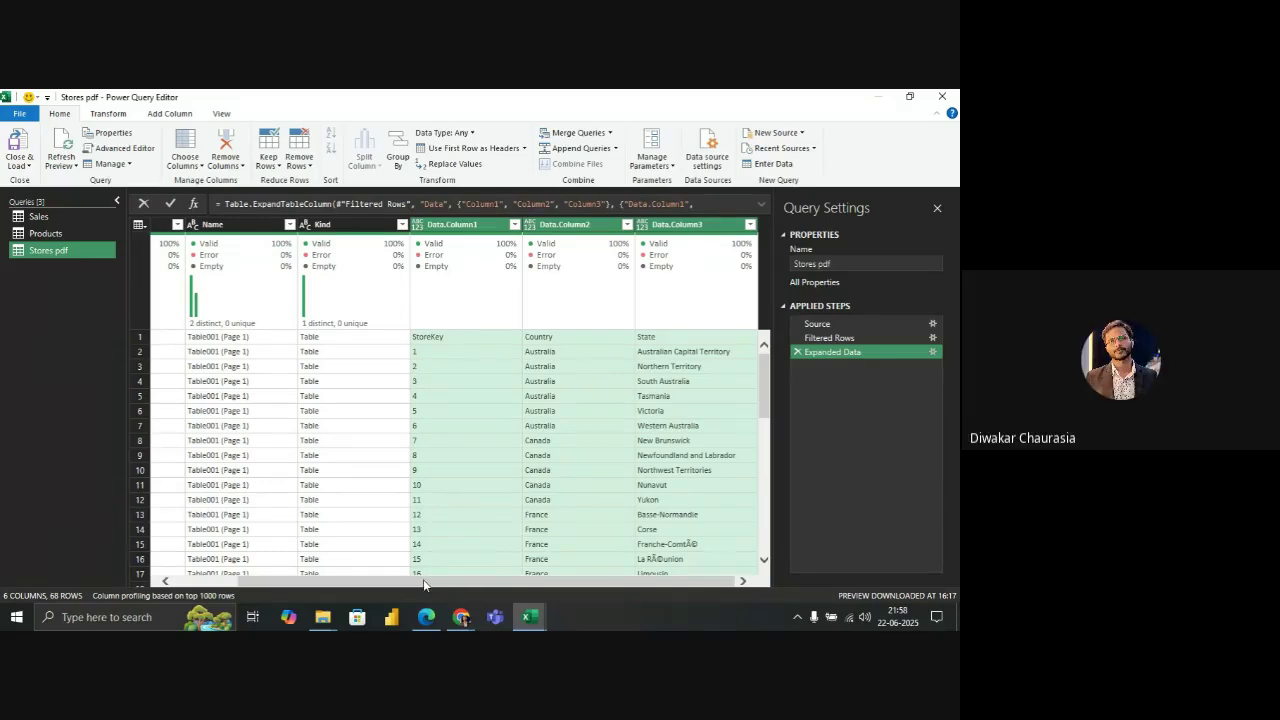
{"action": "left_click_drag", "start_coordinate": [424, 583], "coordinate": [323, 583]}
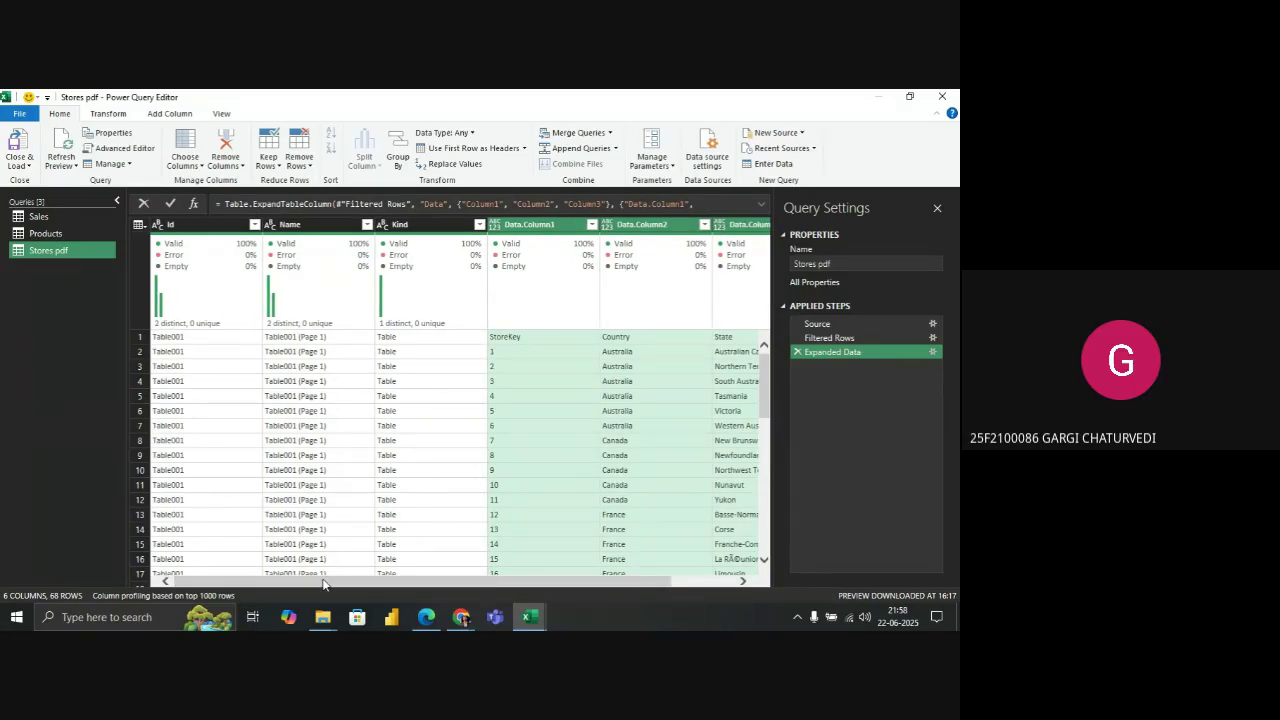
{"action": "left_click", "coordinate": [797, 352]}
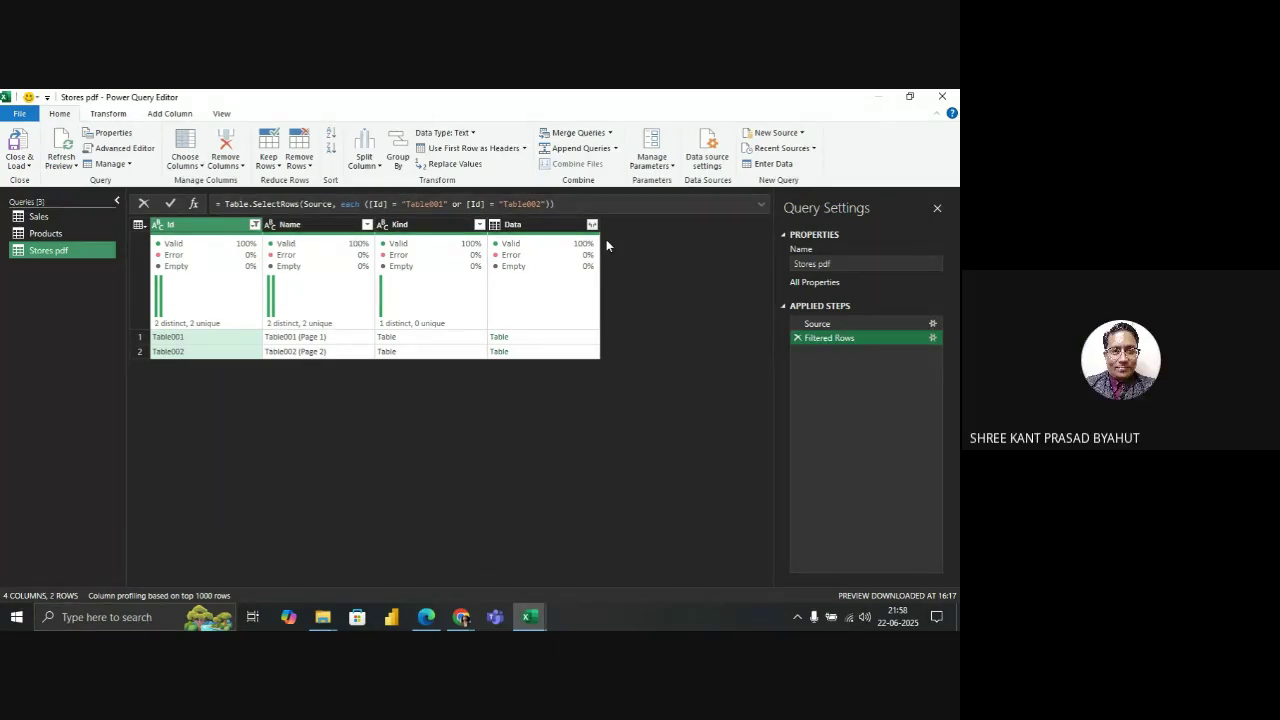
{"action": "key", "text": "XF86AudioRaiseVolume"}
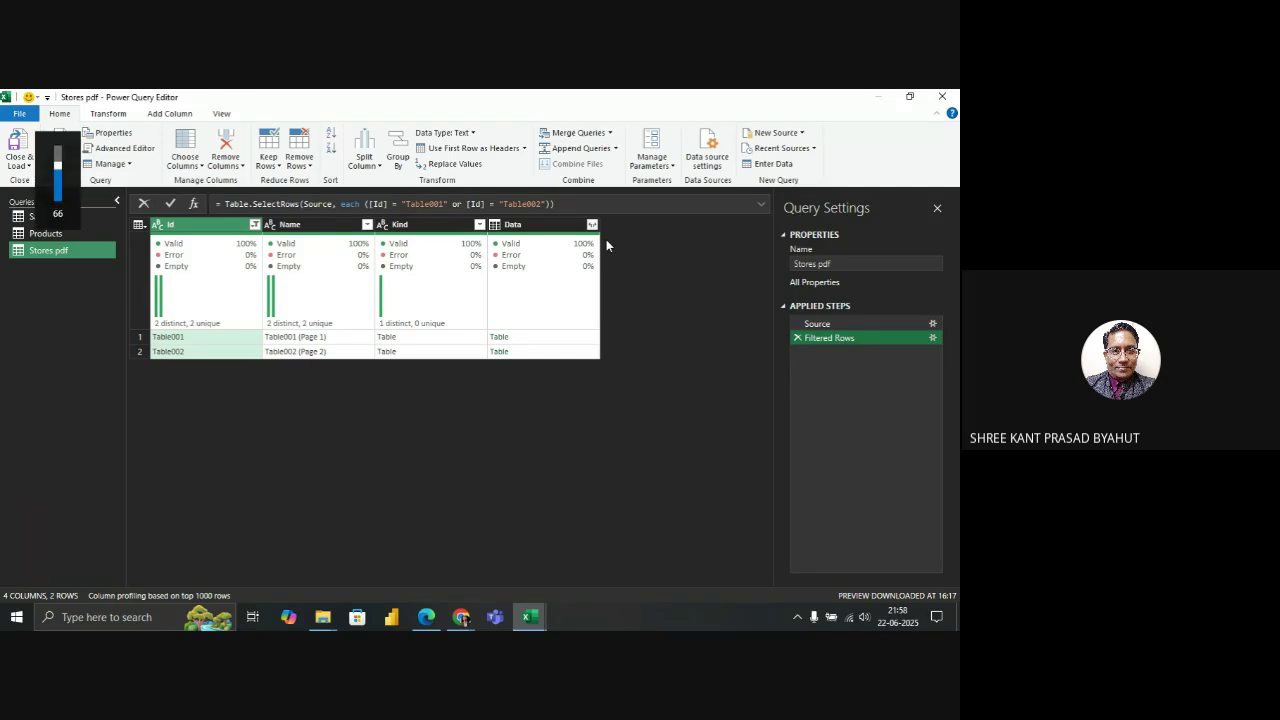
{"action": "key", "text": "XF86AudioLowerVolume"}
{"action": "key", "text": "XF86AudioLowerVolume"}
{"action": "key", "text": "XF86AudioLowerVolume"}
{"action": "key", "text": "XF86AudioLowerVolume"}
{"action": "key", "text": "XF86AudioLowerVolume"}
{"action": "key", "text": "XF86AudioLowerVolume"}
{"action": "key", "text": "XF86AudioLowerVolume"}
{"action": "key", "text": "XF86AudioLowerVolume"}
{"action": "key", "text": "XF86AudioLowerVolume"}
{"action": "key", "text": "XF86AudioLowerVolume"}
{"action": "key", "text": "XF86AudioLowerVolume"}
{"action": "key", "text": "XF86AudioLowerVolume"}
{"action": "key", "text": "XF86AudioLowerVolume"}
{"action": "key", "text": "XF86AudioLowerVolume"}
{"action": "key", "text": "XF86AudioLowerVolume"}
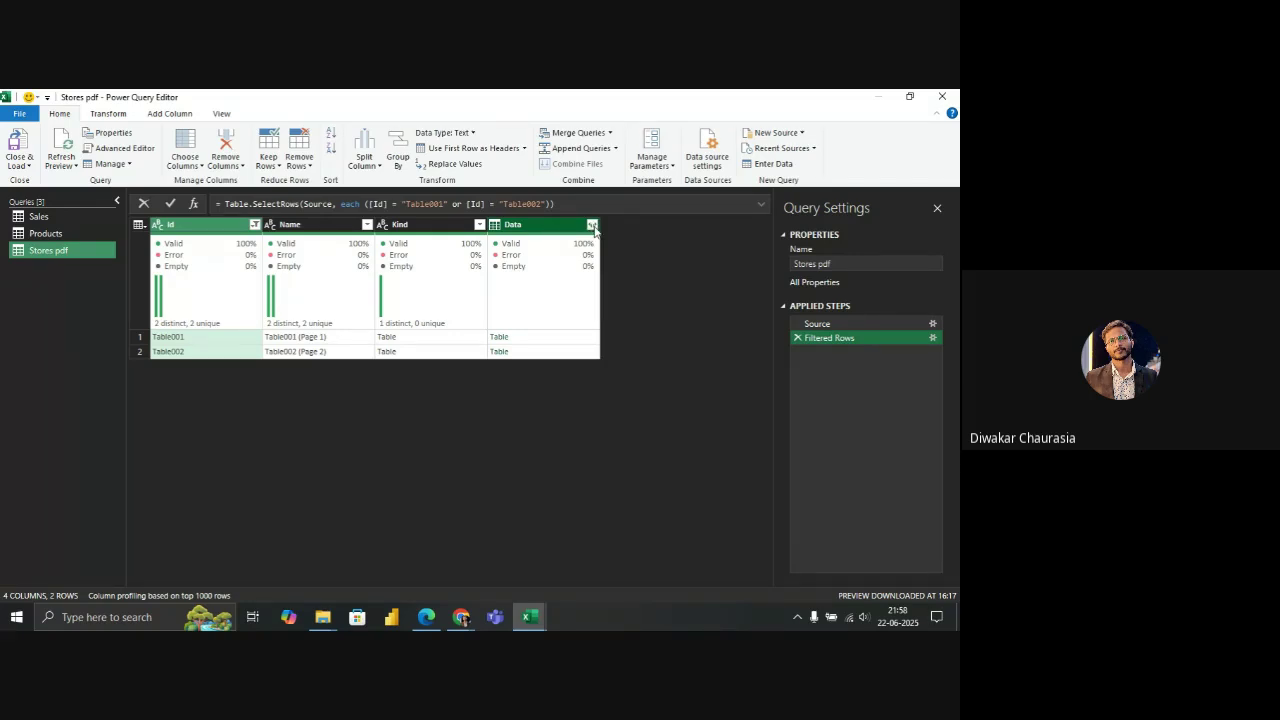
Expand the Data column into Column1, Column2 and Column3 with the original column name as prefix, and check the combined rows
{"action": "left_click", "coordinate": [592, 225]}
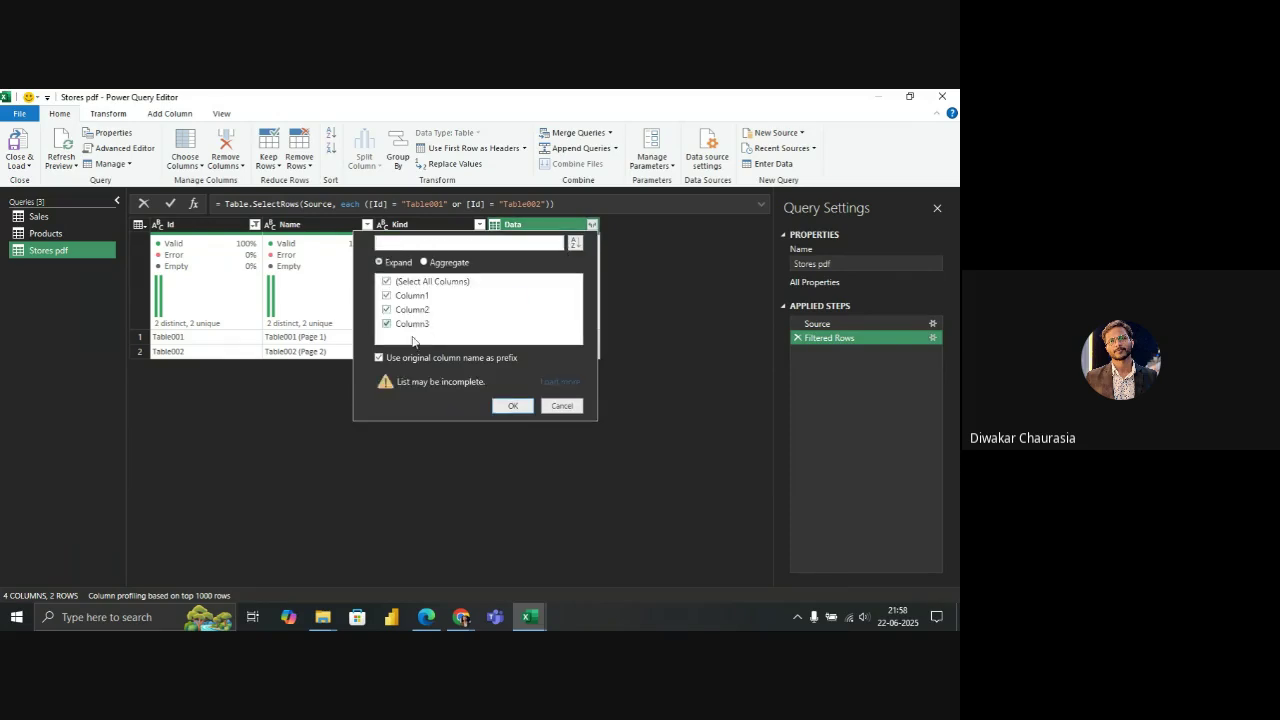
{"action": "left_click", "coordinate": [507, 407]}
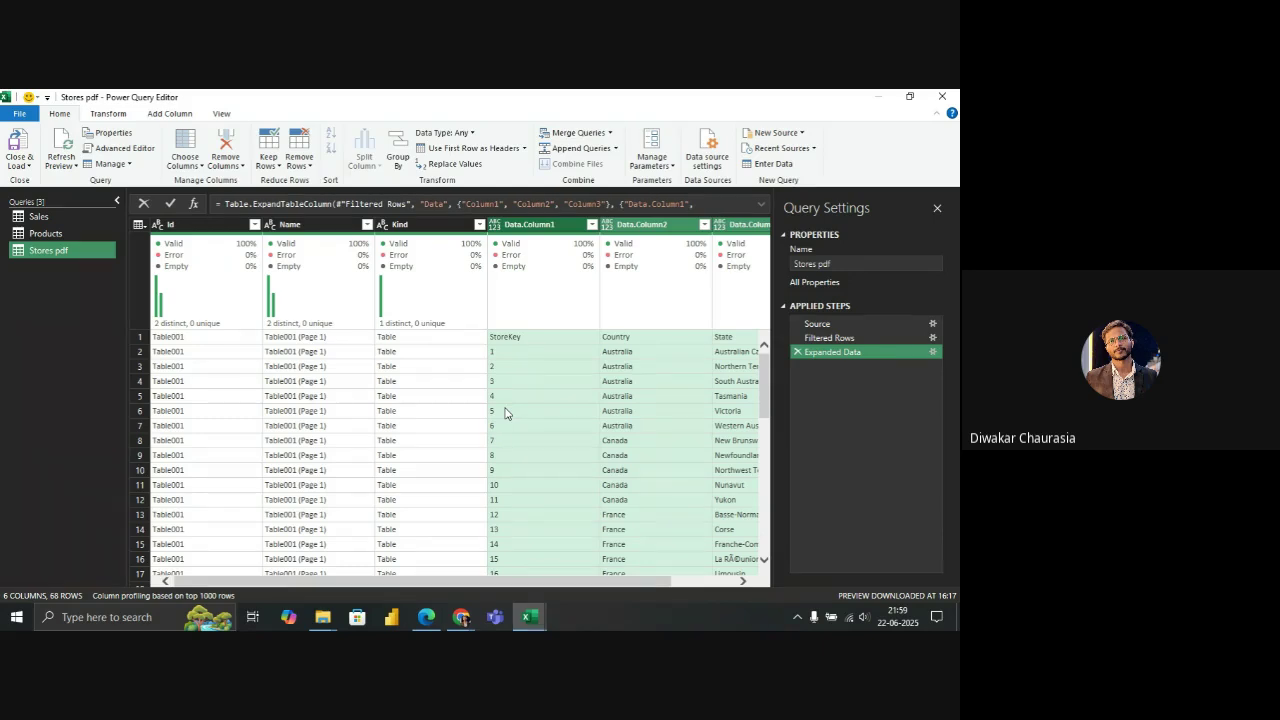
{"action": "left_click", "coordinate": [765, 483]}
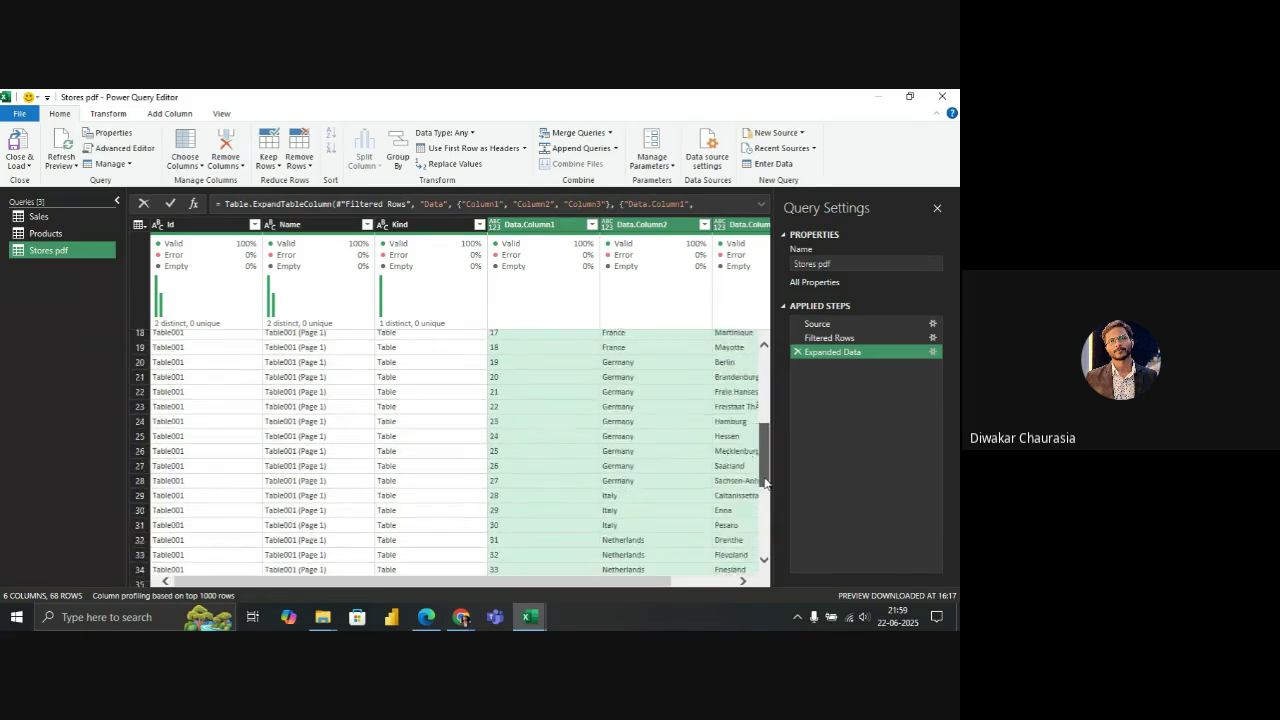
{"action": "left_click_drag", "start_coordinate": [765, 483], "coordinate": [765, 548]}
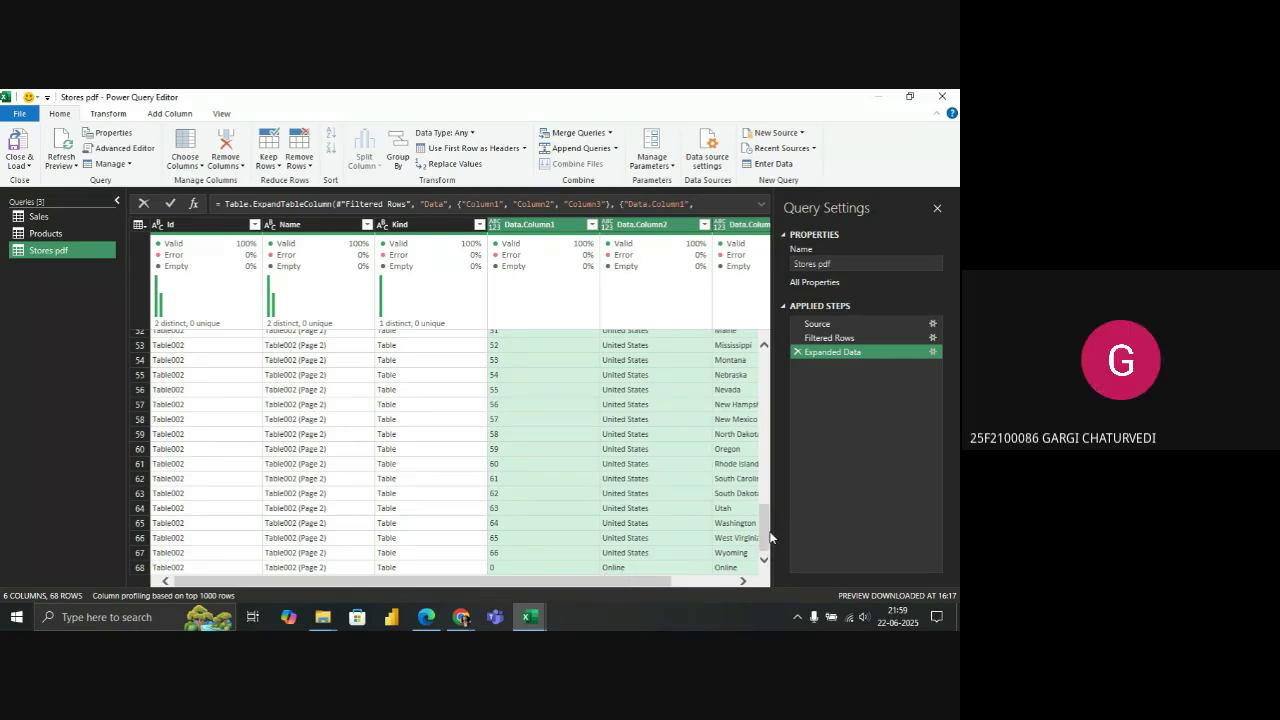
{"action": "left_click_drag", "start_coordinate": [766, 528], "coordinate": [765, 362]}
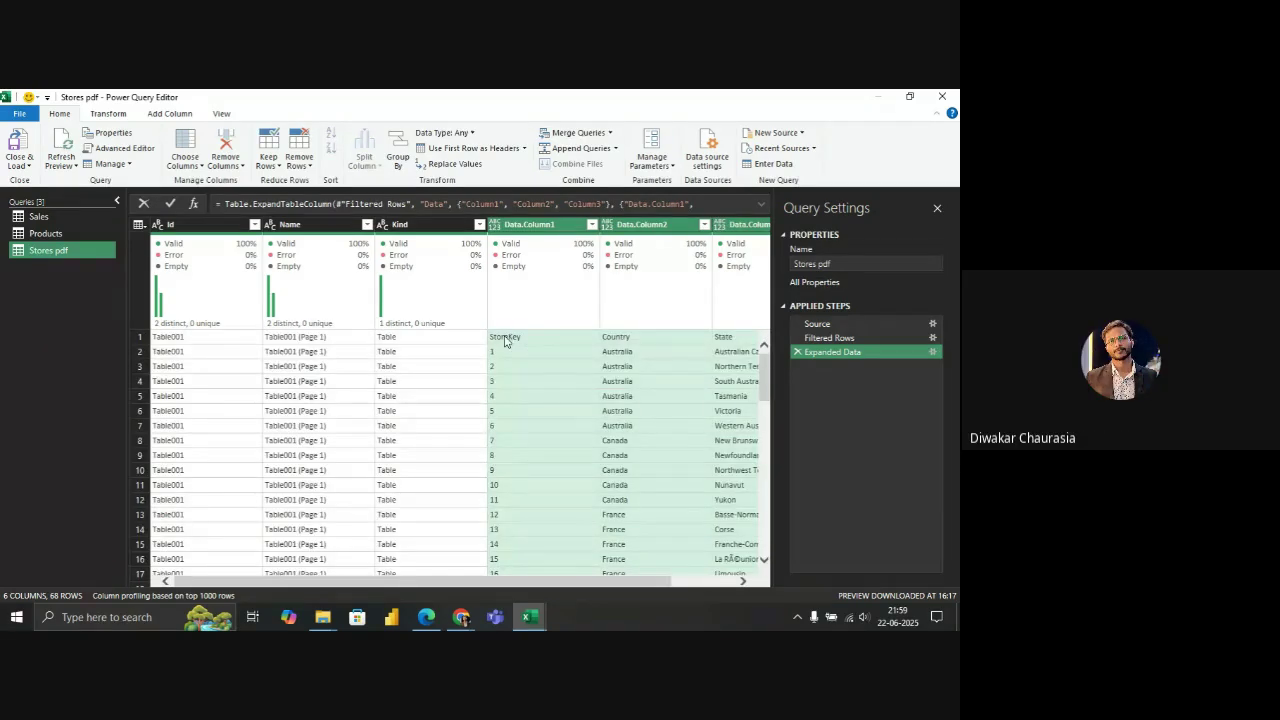
{"action": "mouse_move", "coordinate": [350, 283]}
{"action": "mouse_move", "coordinate": [463, 581]}
{"action": "left_mouse_down"}
{"action": "mouse_move", "coordinate": [525, 583]}
{"action": "mouse_move", "coordinate": [448, 596]}
{"action": "left_mouse_up"}
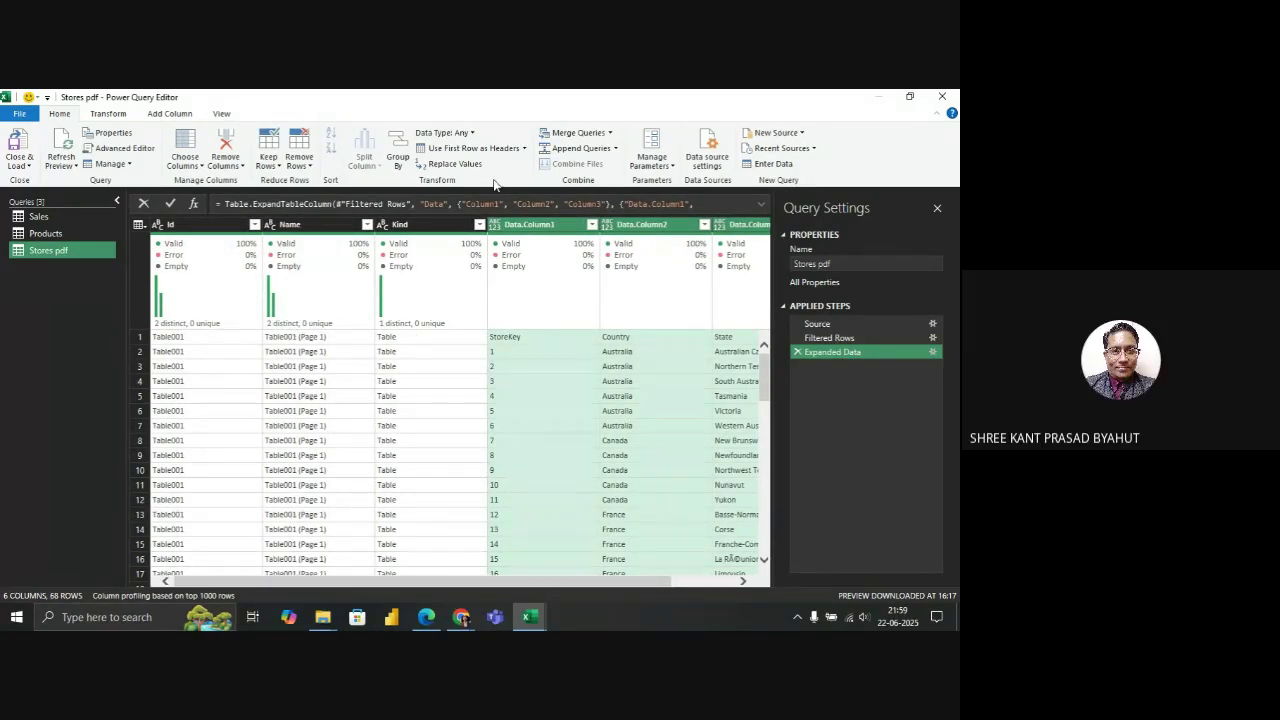
Promote the first row of the Stores pdf query to column headers
{"action": "left_click", "coordinate": [472, 147]}
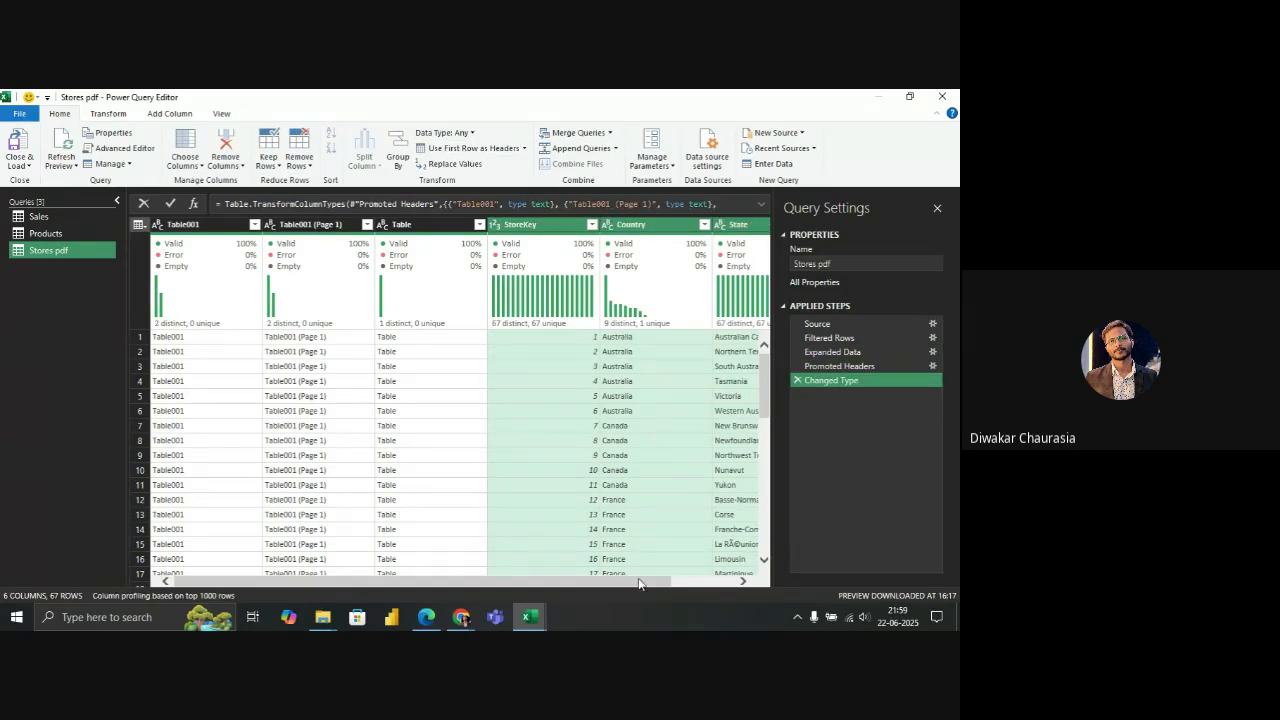
{"action": "left_click_drag", "start_coordinate": [640, 584], "coordinate": [581, 590]}
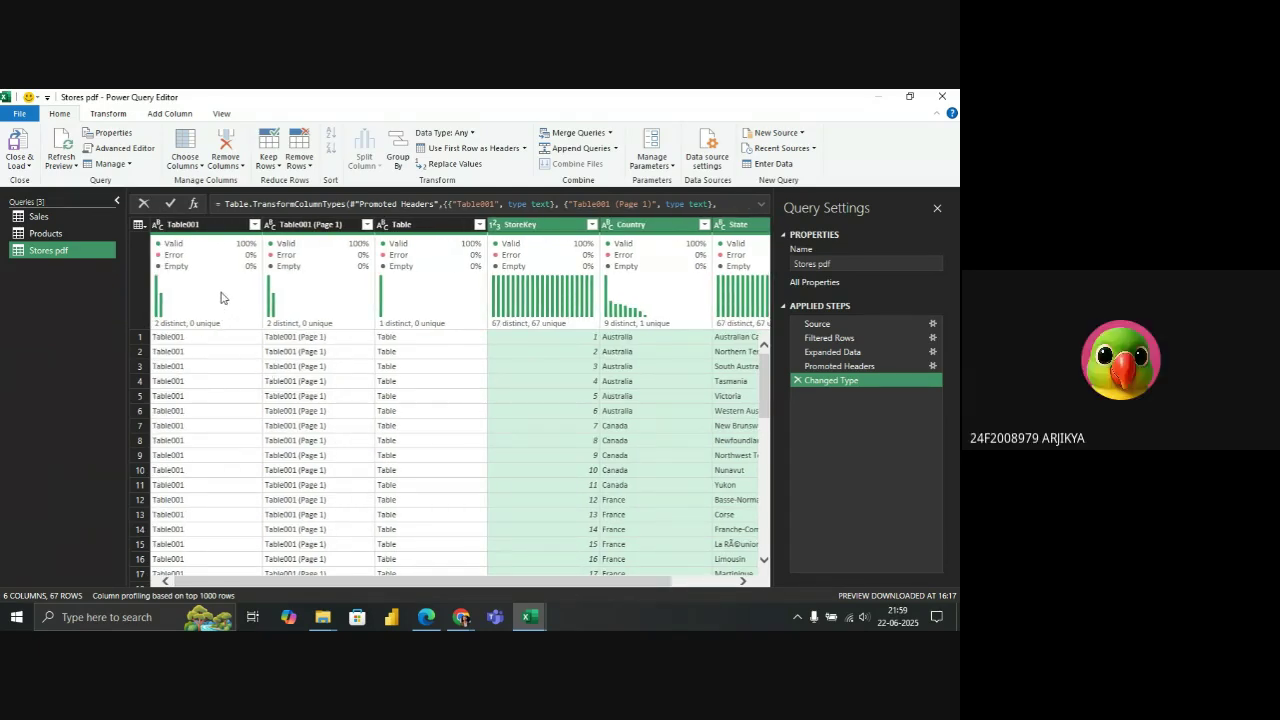
{"action": "mouse_move", "coordinate": [224, 287]}
{"action": "mouse_move", "coordinate": [255, 258]}
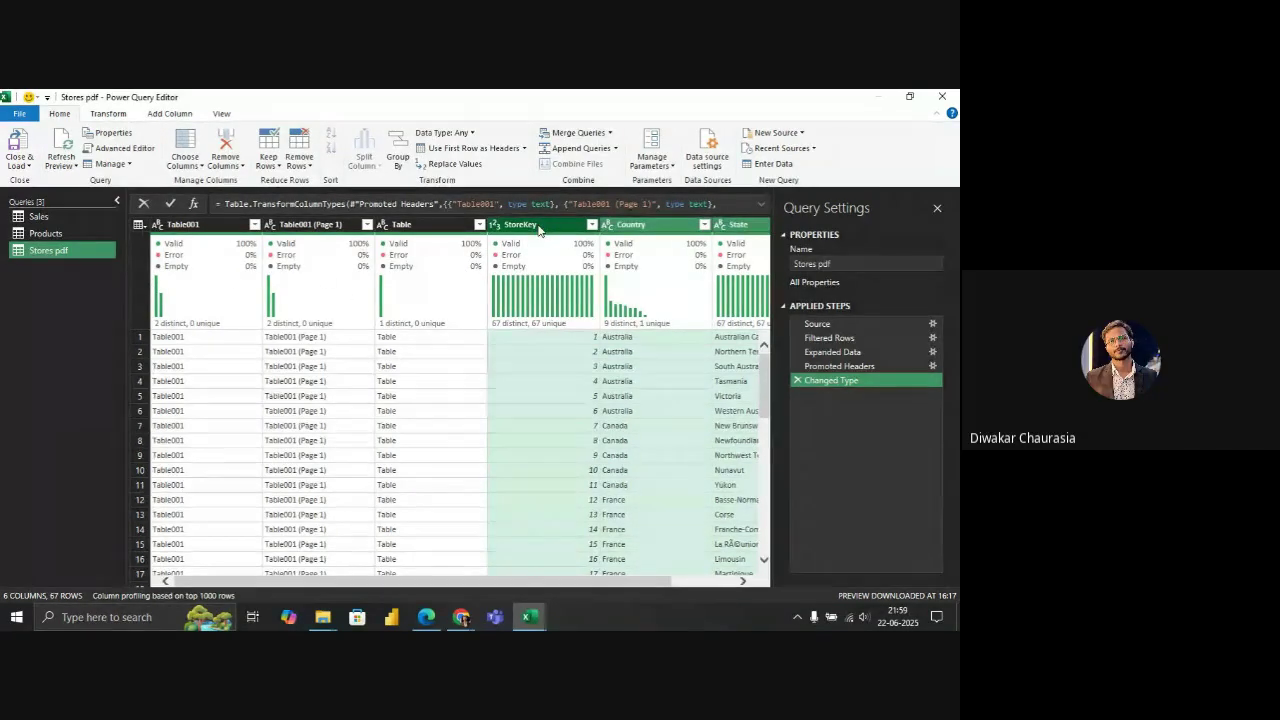
{"action": "left_click", "coordinate": [527, 226]}
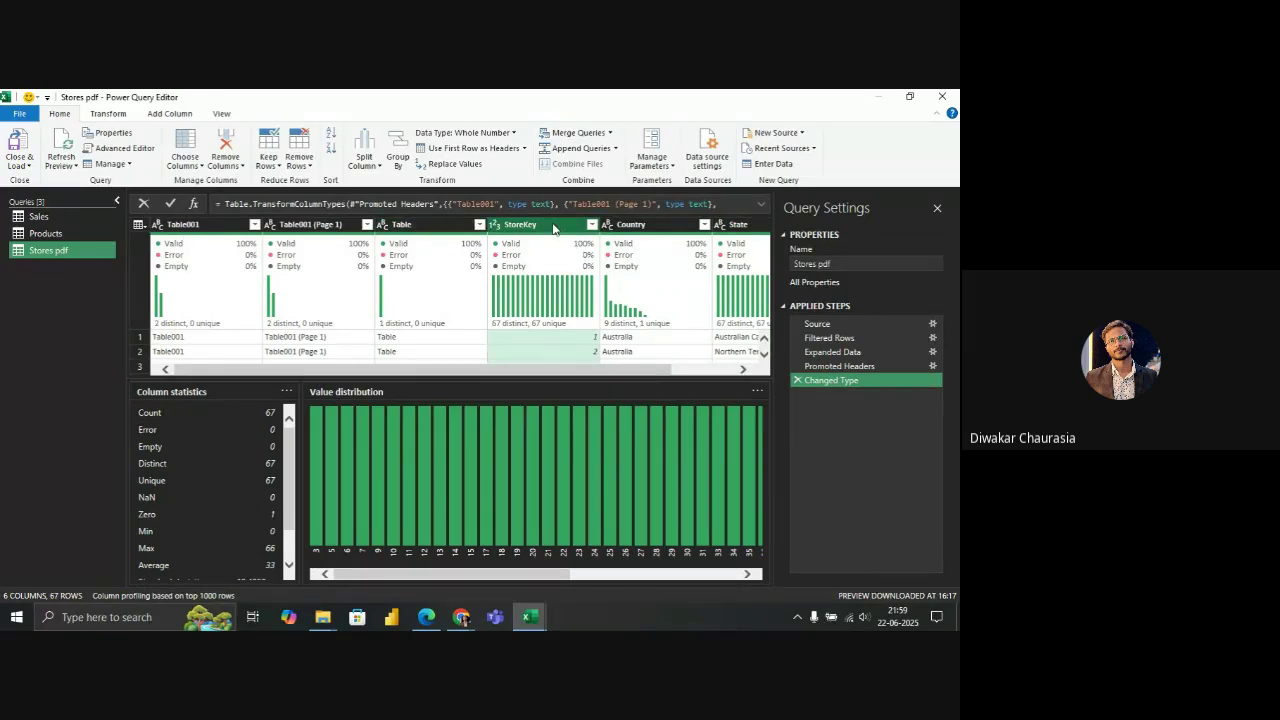
{"action": "key", "text": "shift+Right"}
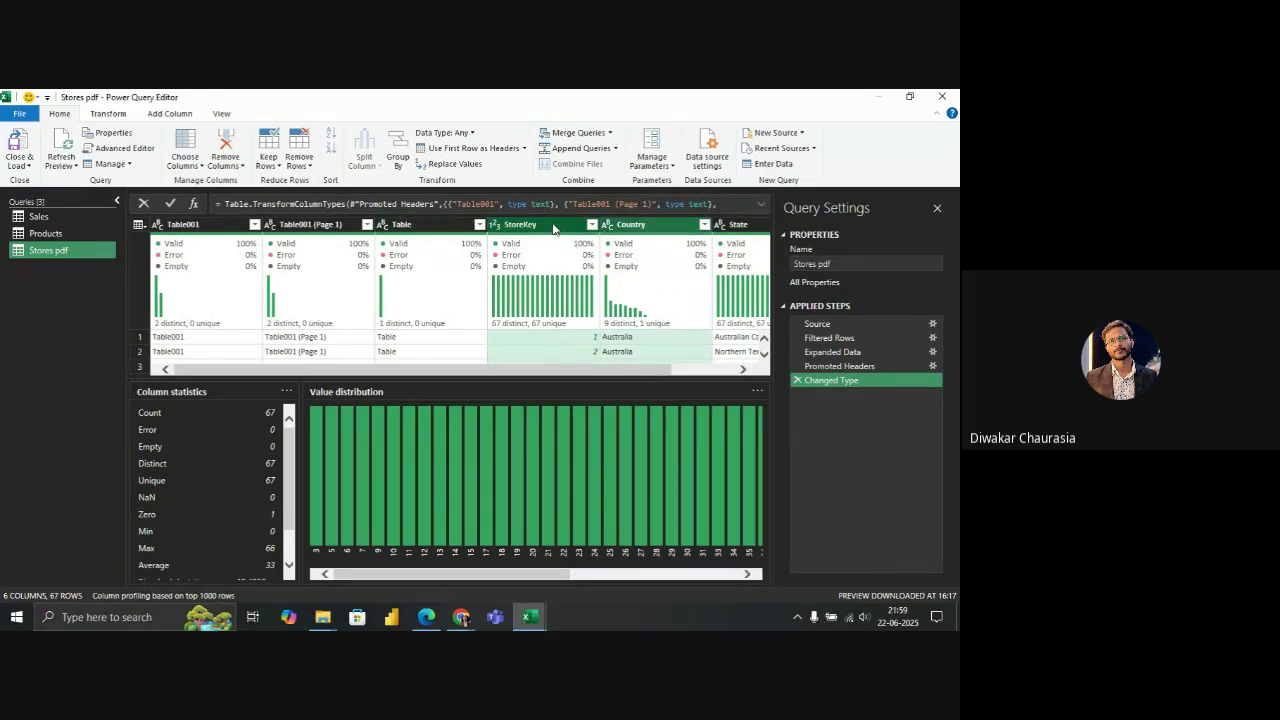
{"action": "key", "text": "shift+Right"}
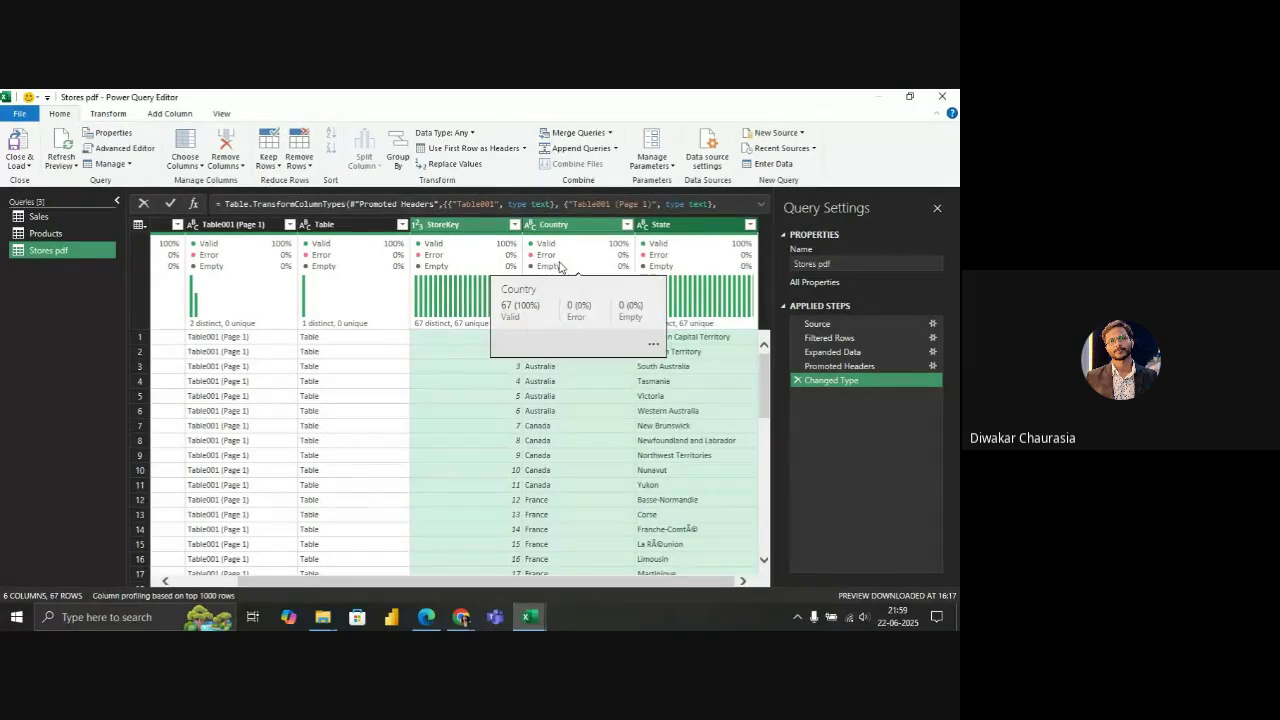
{"action": "right_click", "coordinate": [584, 268]}
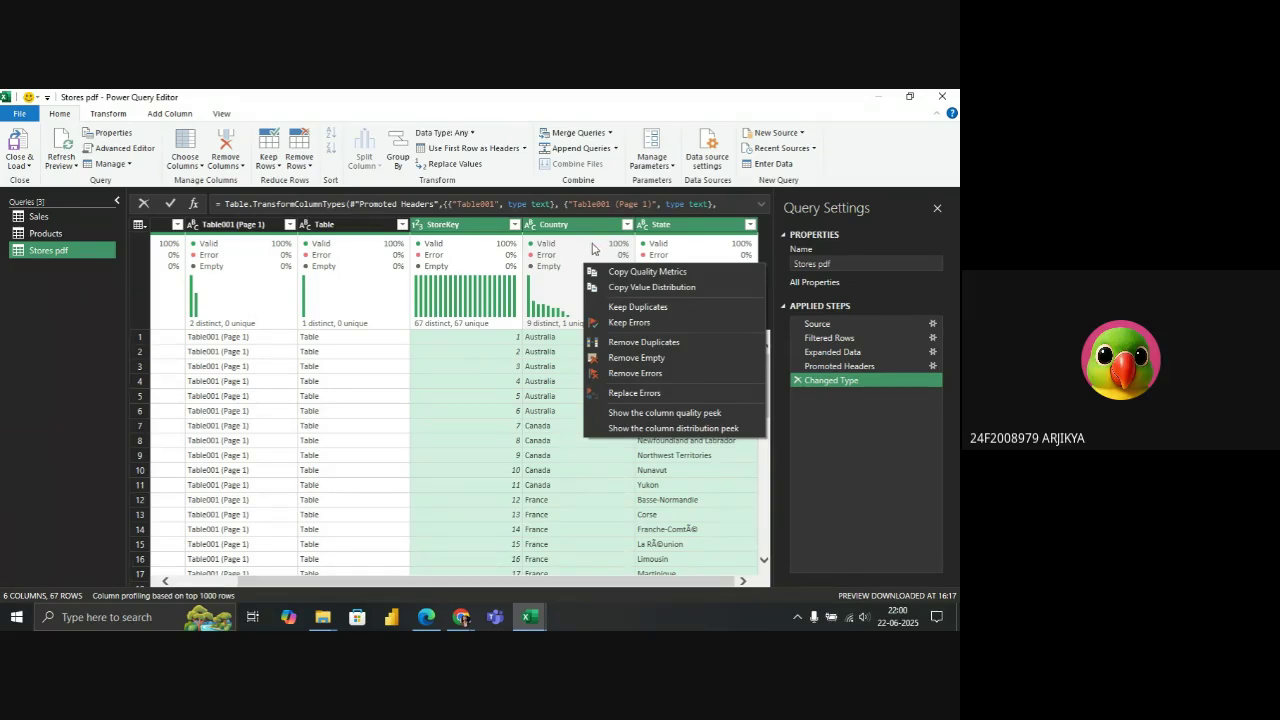
{"action": "left_click", "coordinate": [450, 226]}
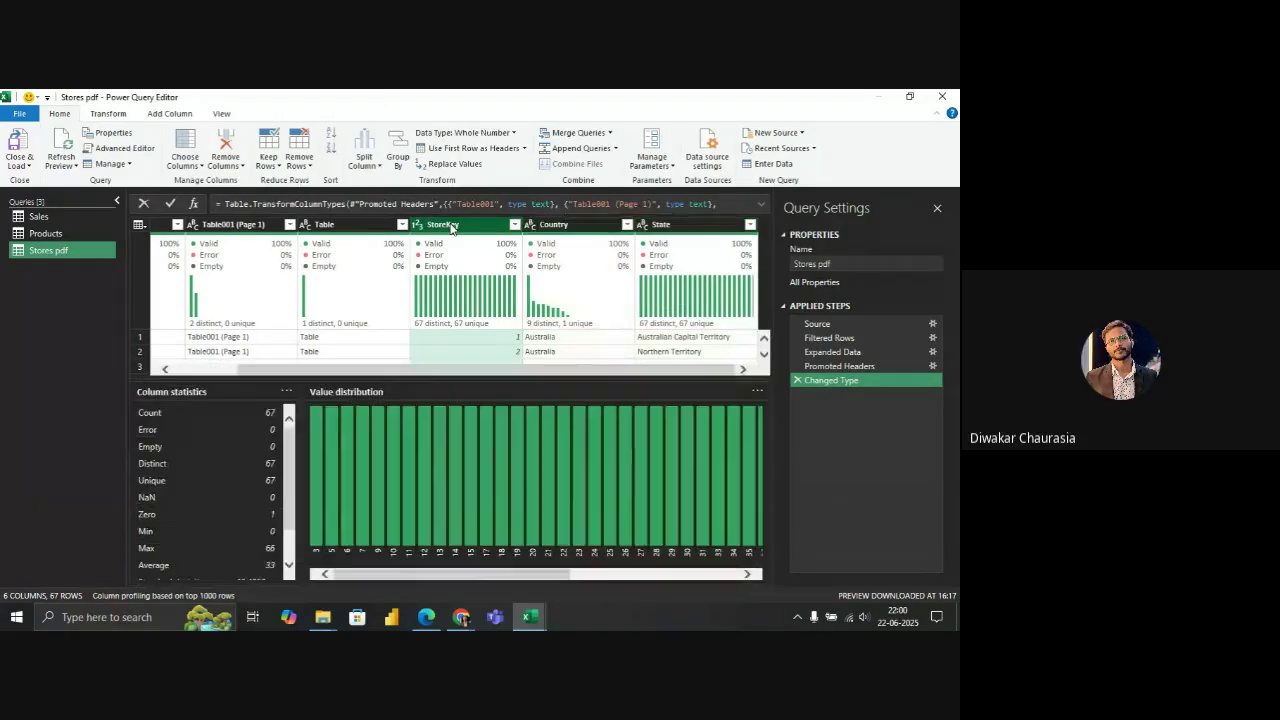
{"action": "right_click", "coordinate": [450, 226]}
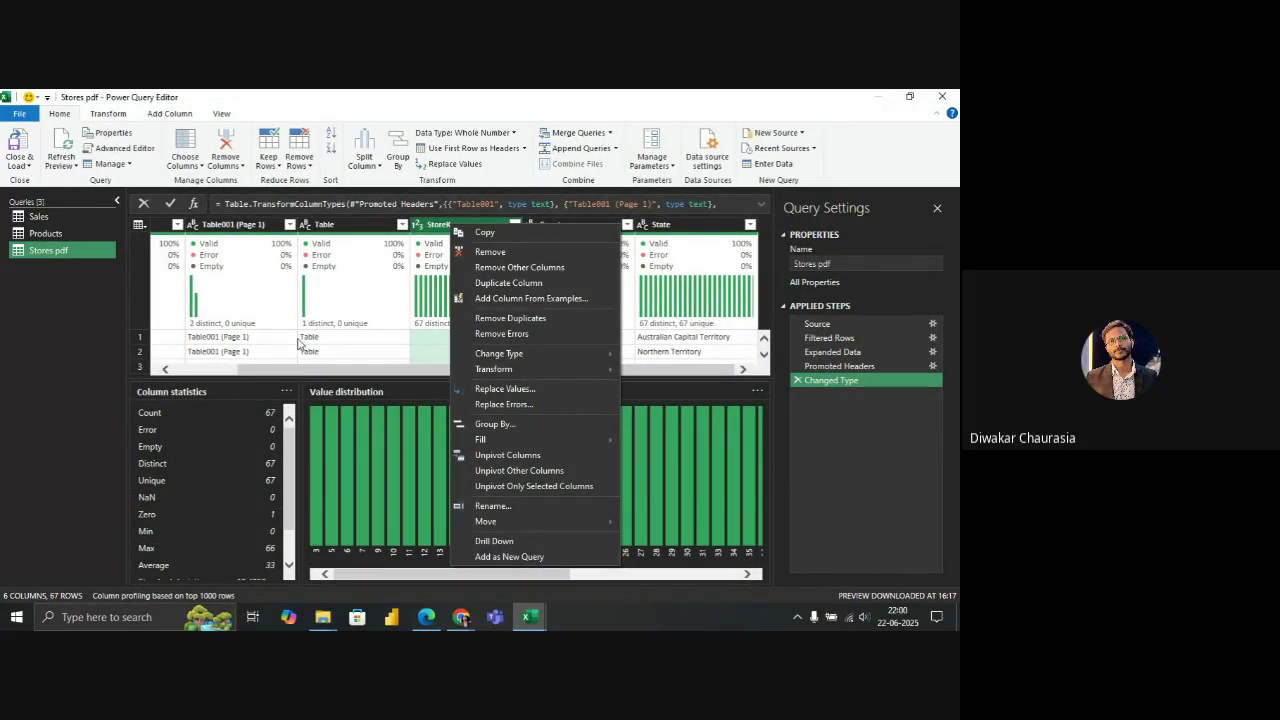
{"action": "left_click", "coordinate": [138, 312]}
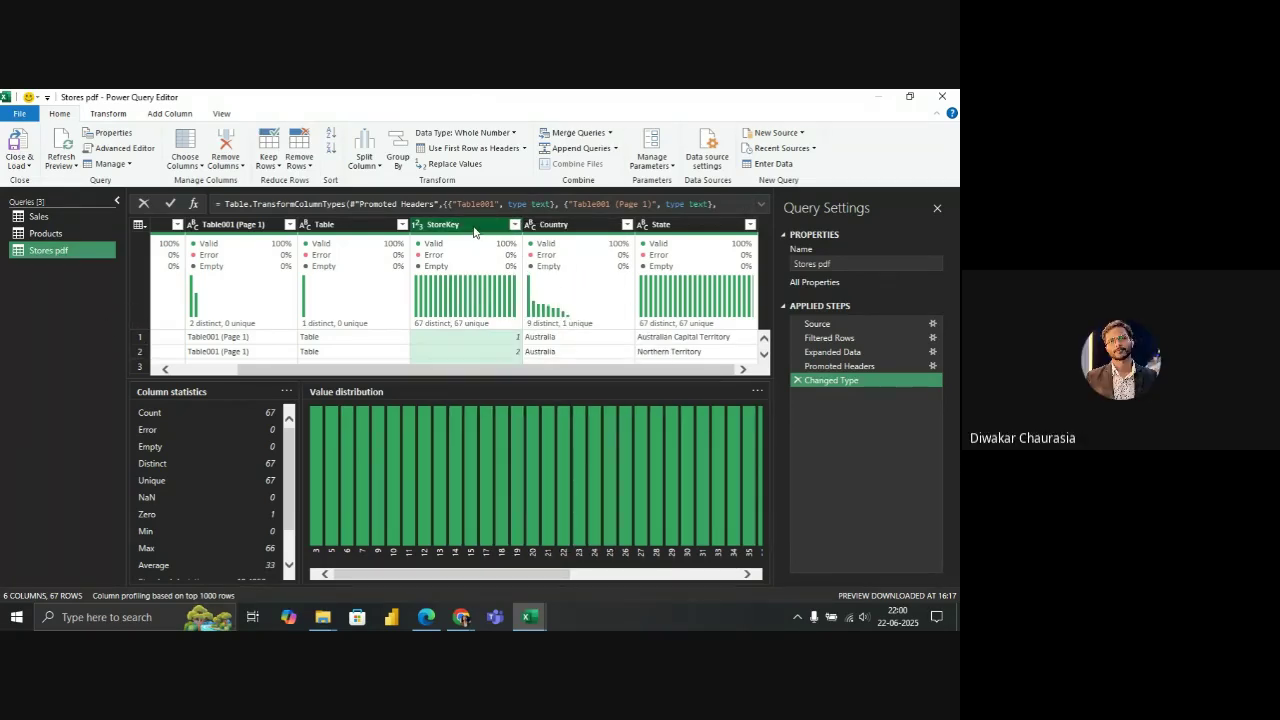
Try removing all columns except StoreKey, Country and State from the Stores pdf query, and delete that applied step
{"action": "key", "text": "shift+Right"}
{"action": "key", "text": "shift+Right"}
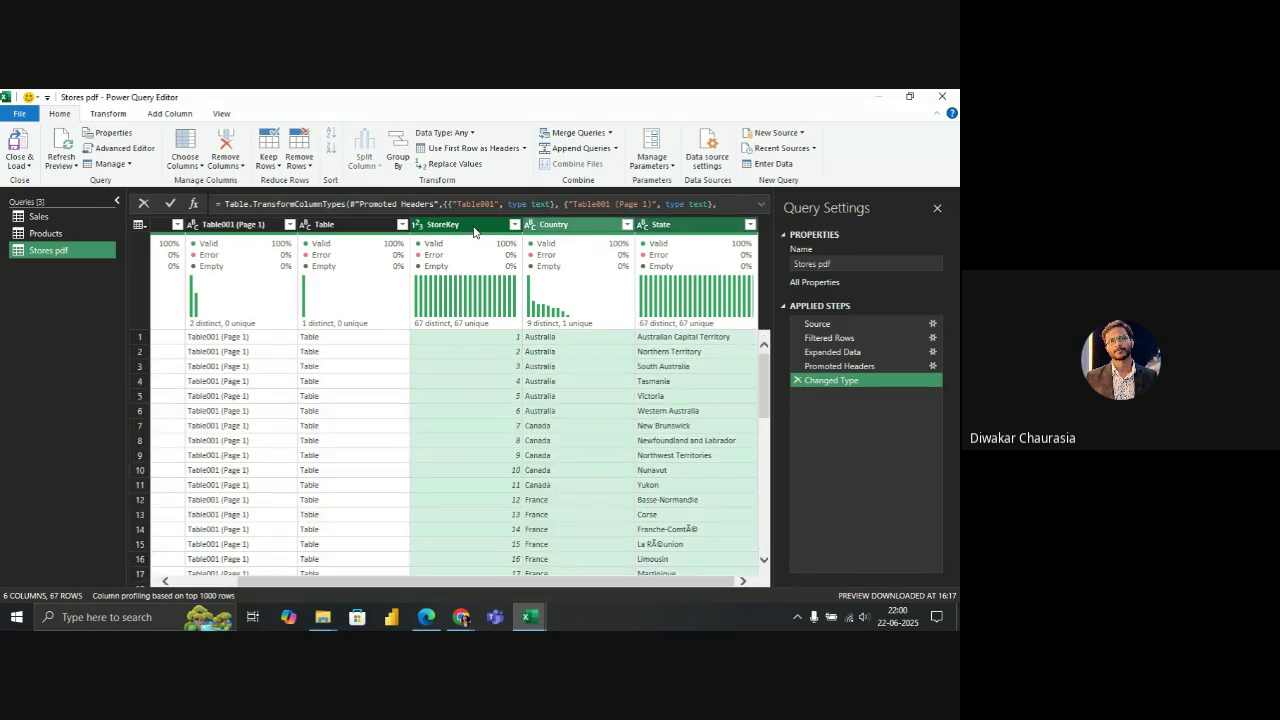
{"action": "right_click", "coordinate": [474, 226]}
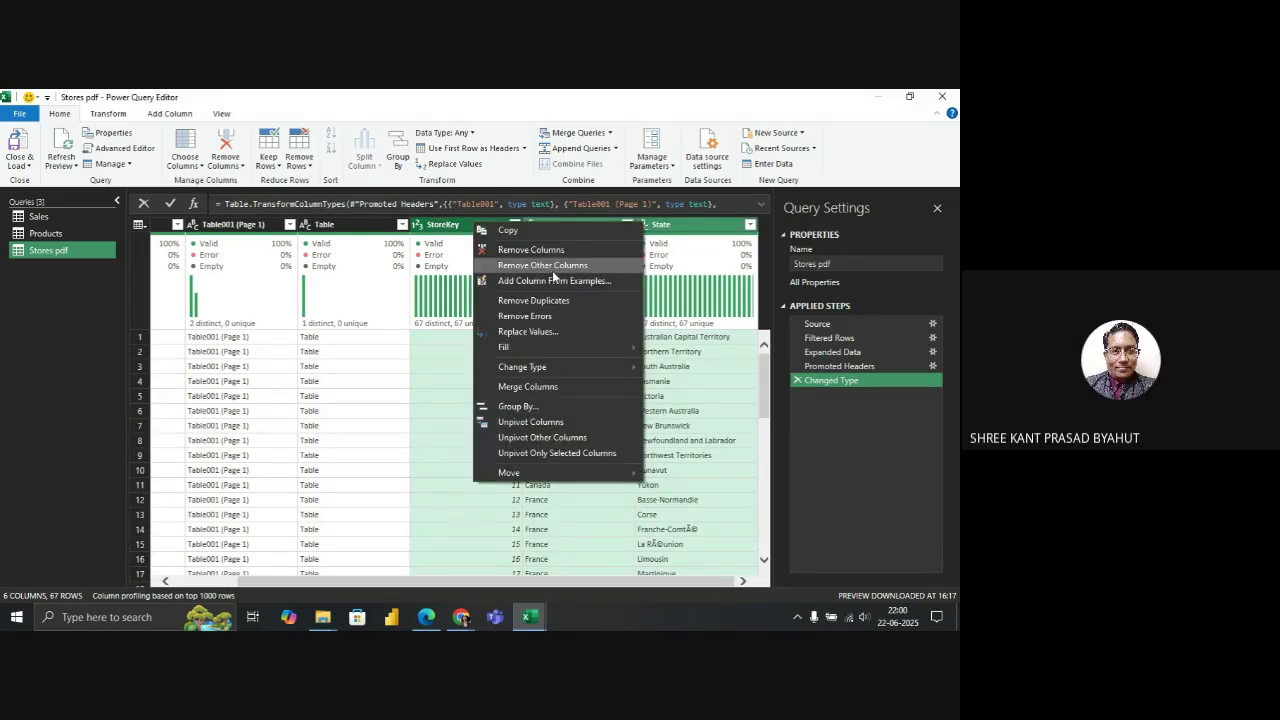
{"action": "left_click", "coordinate": [553, 268]}
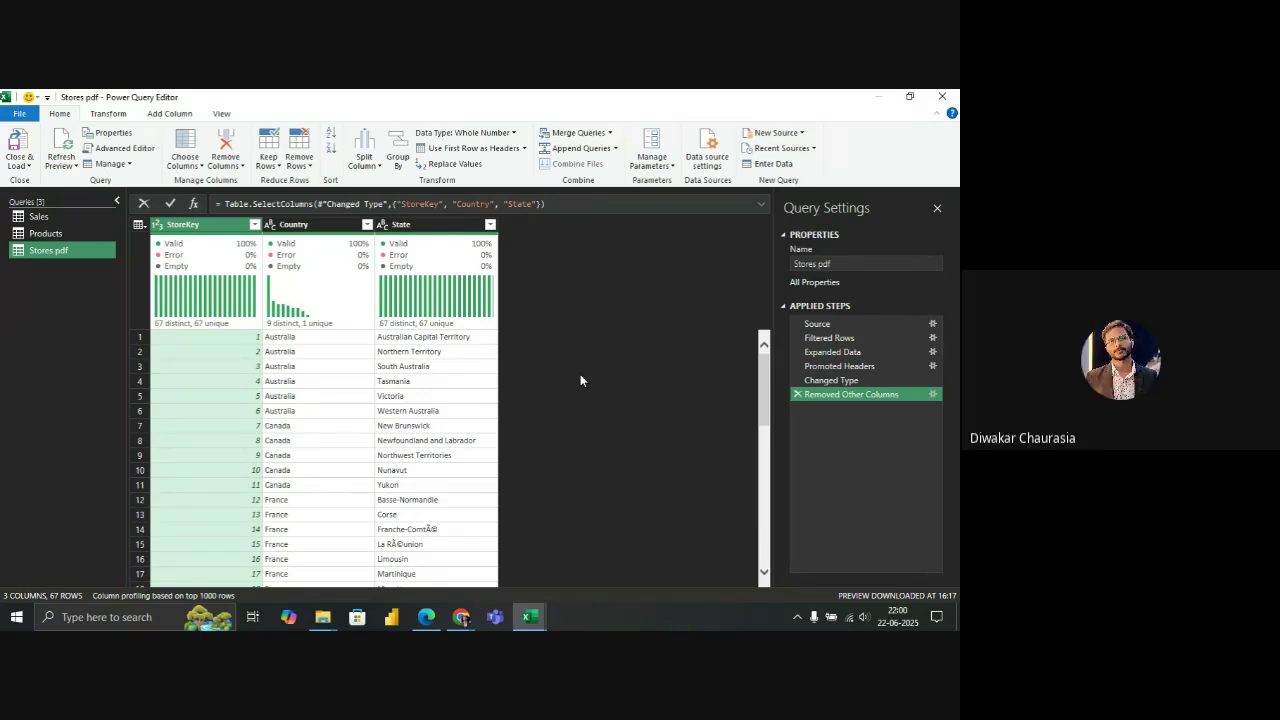
{"action": "left_click", "coordinate": [797, 394]}
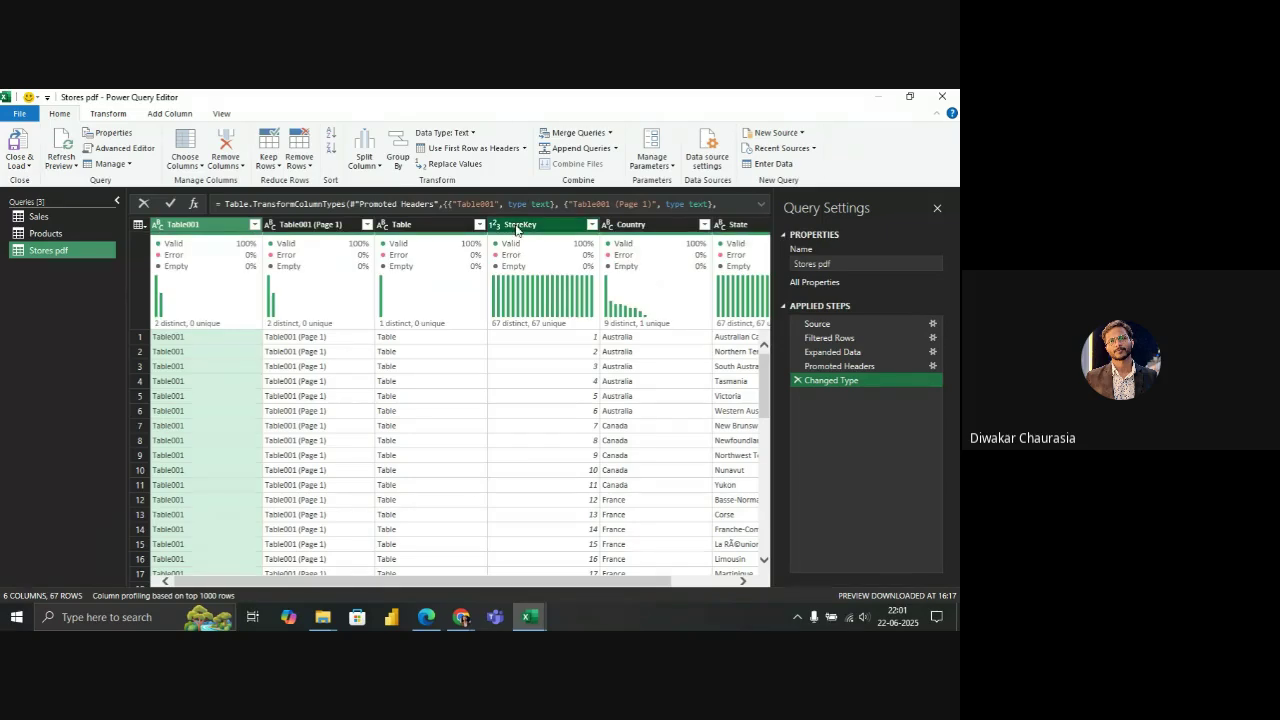
Remove all columns except StoreKey, Country and State from the Stores pdf query, and check the remaining rows
{"action": "left_click", "coordinate": [510, 232]}
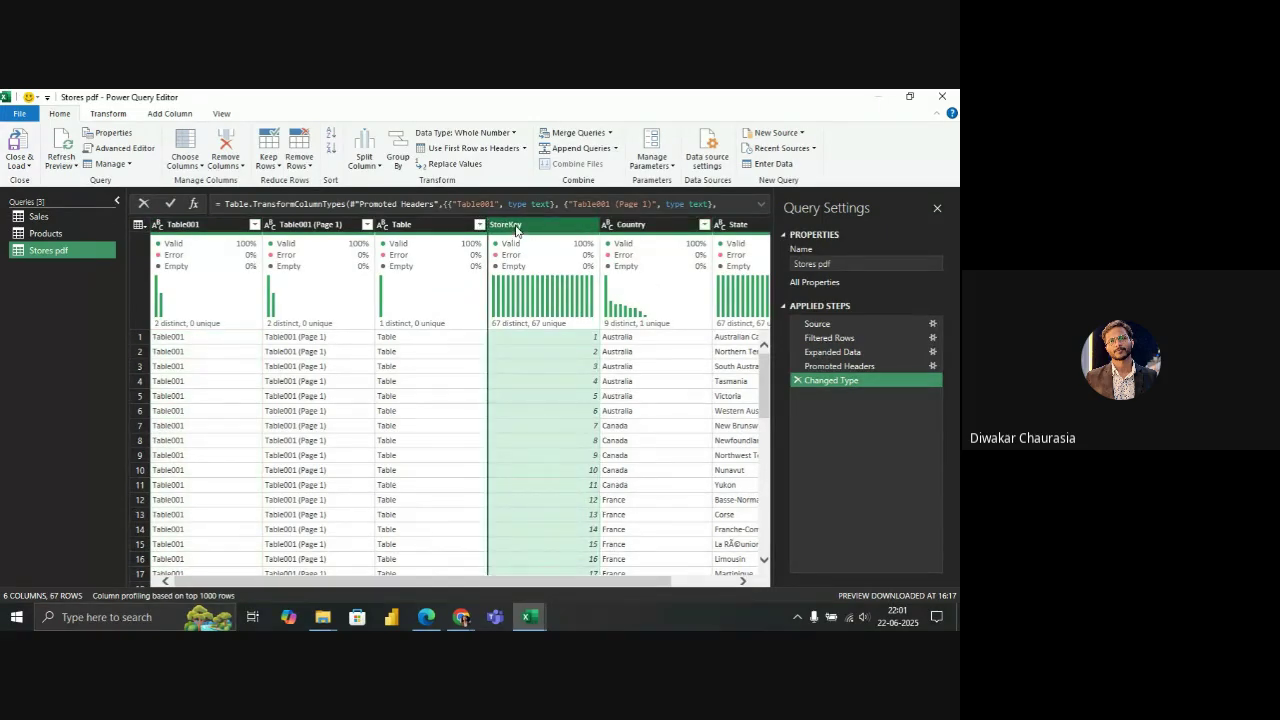
{"action": "key", "text": "shift+Right"}
{"action": "key", "text": "shift+Right"}
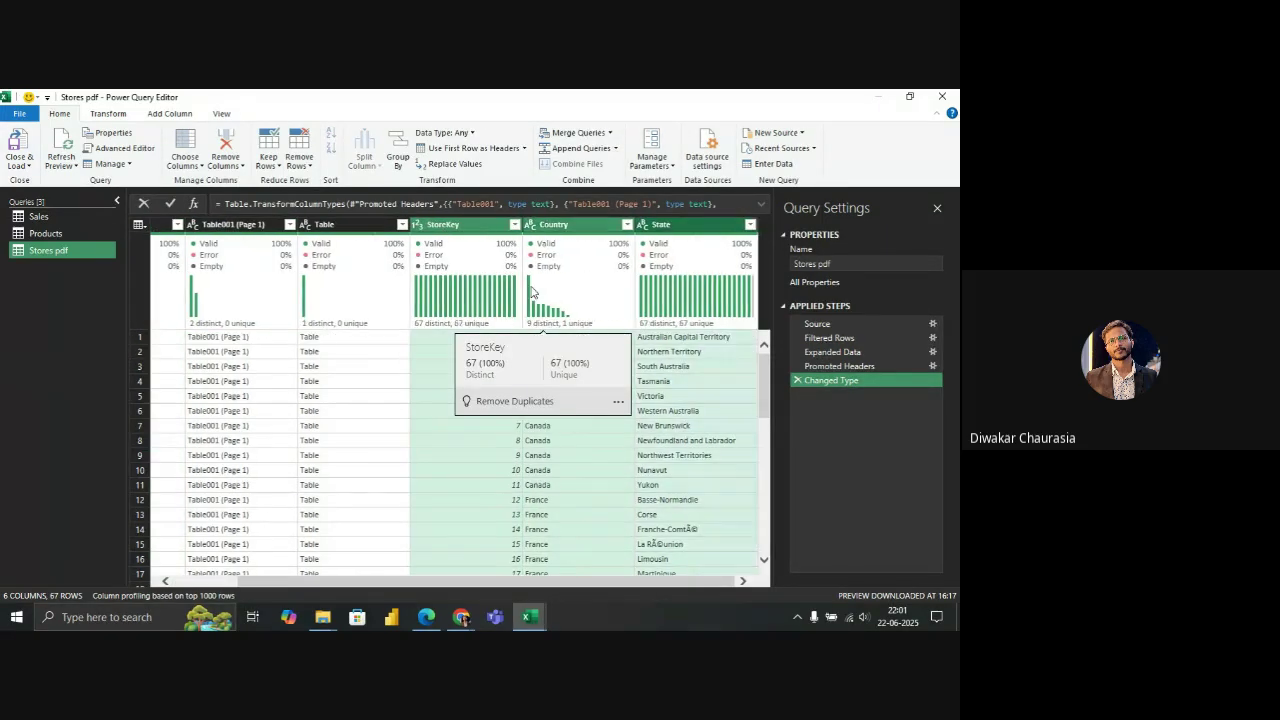
{"action": "right_click", "coordinate": [570, 228]}
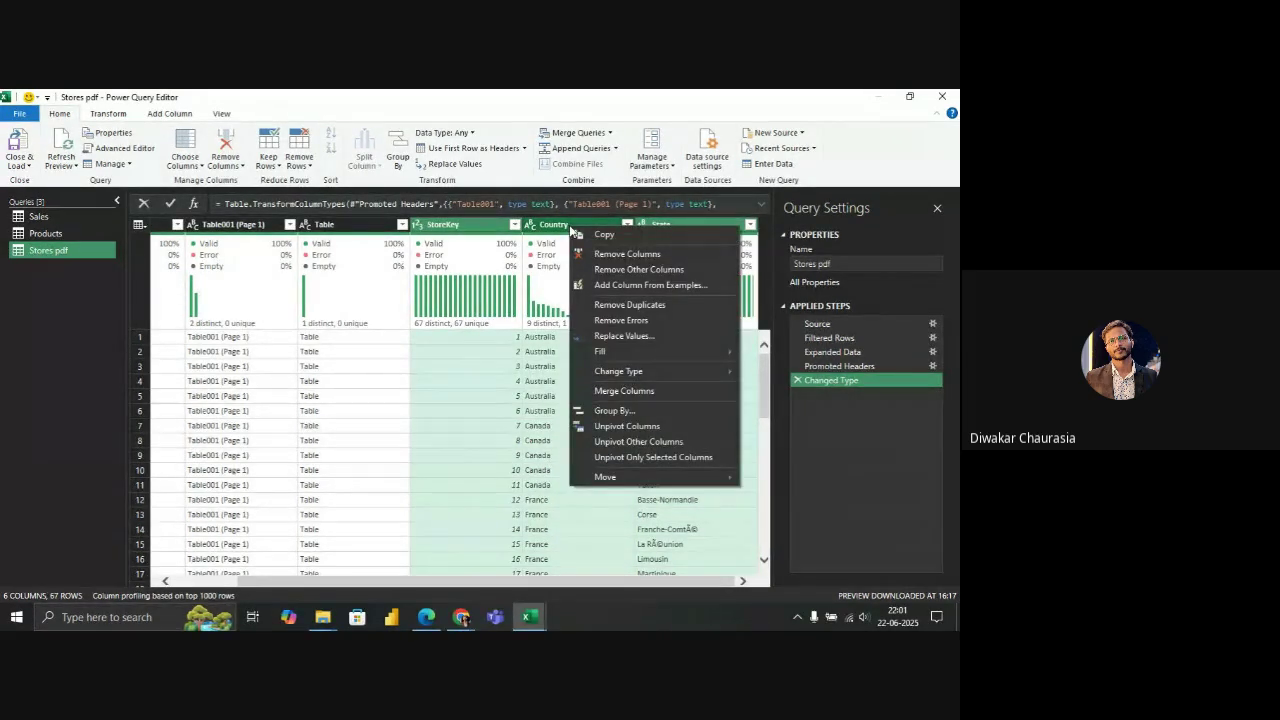
{"action": "left_click", "coordinate": [612, 270]}
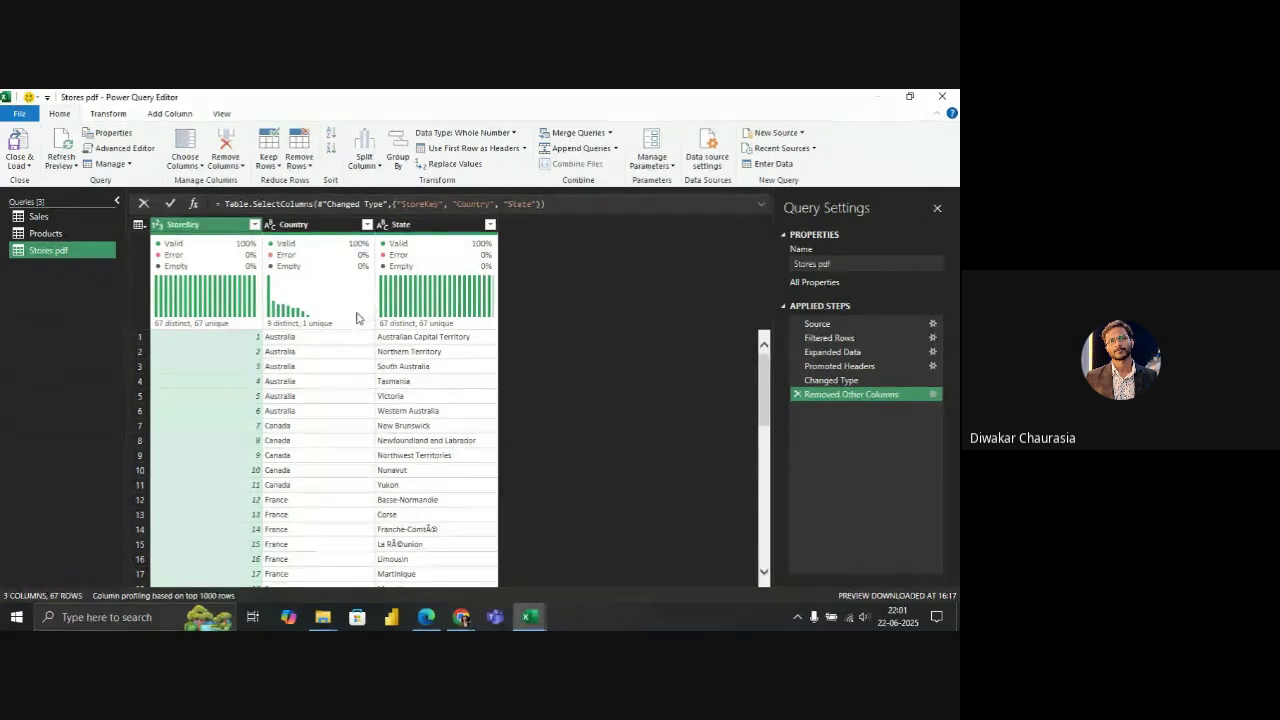
{"action": "mouse_move", "coordinate": [350, 313]}
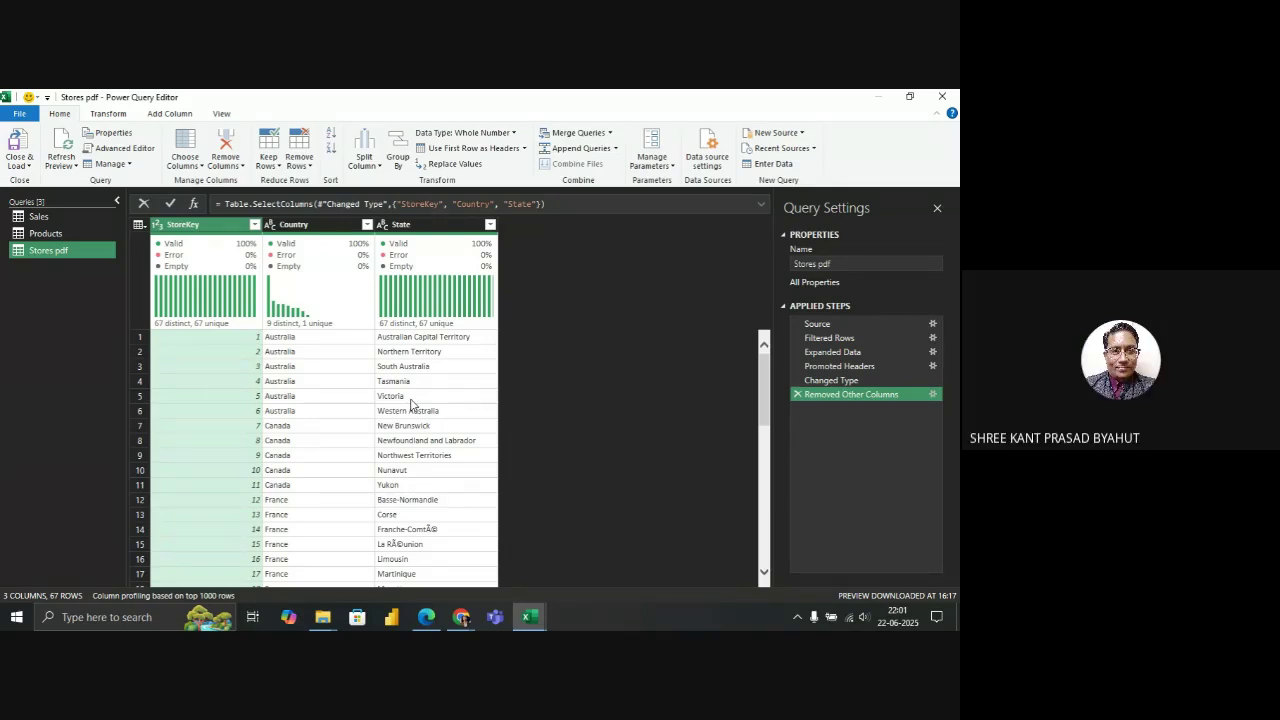
{"action": "scroll", "coordinate": [371, 405], "scroll_direction": "down", "scroll_amount": 2}
{"action": "scroll", "coordinate": [371, 405], "scroll_direction": "up", "scroll_amount": 2}
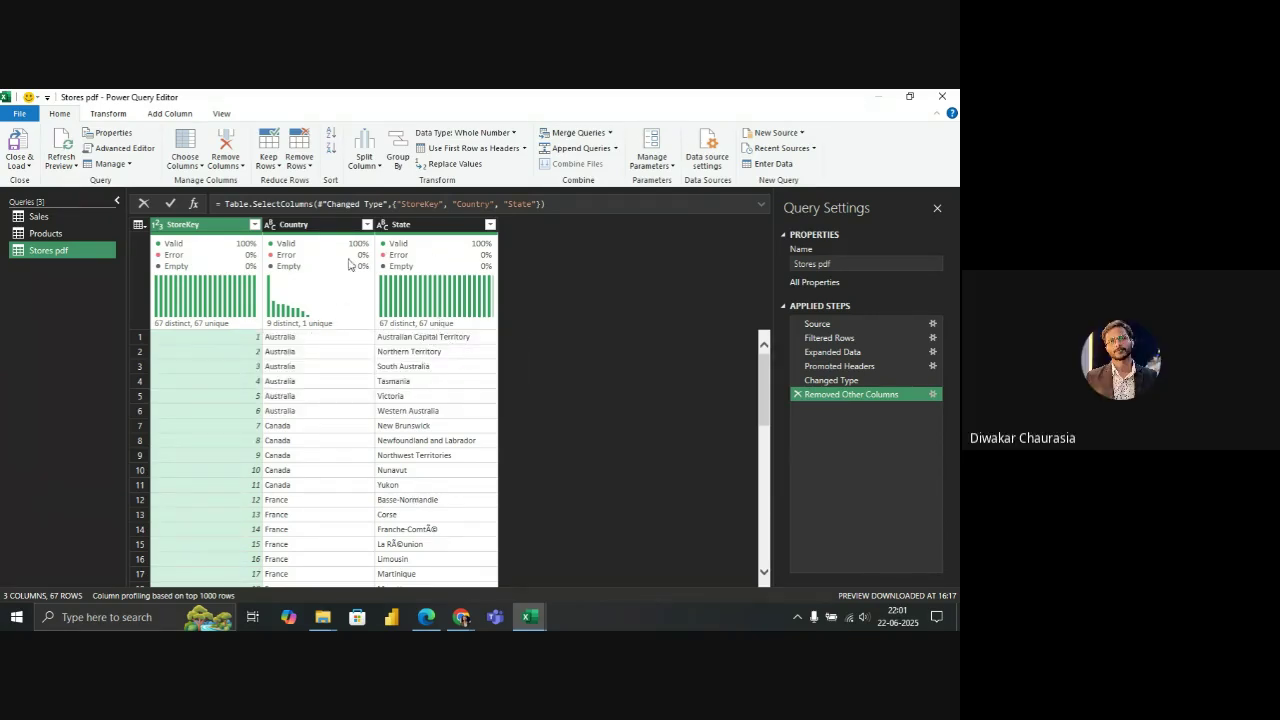
Close the query editor and load Stores pdf as a connection only, added to the Data Model, and preview the loaded queries
{"action": "left_click", "coordinate": [20, 165]}
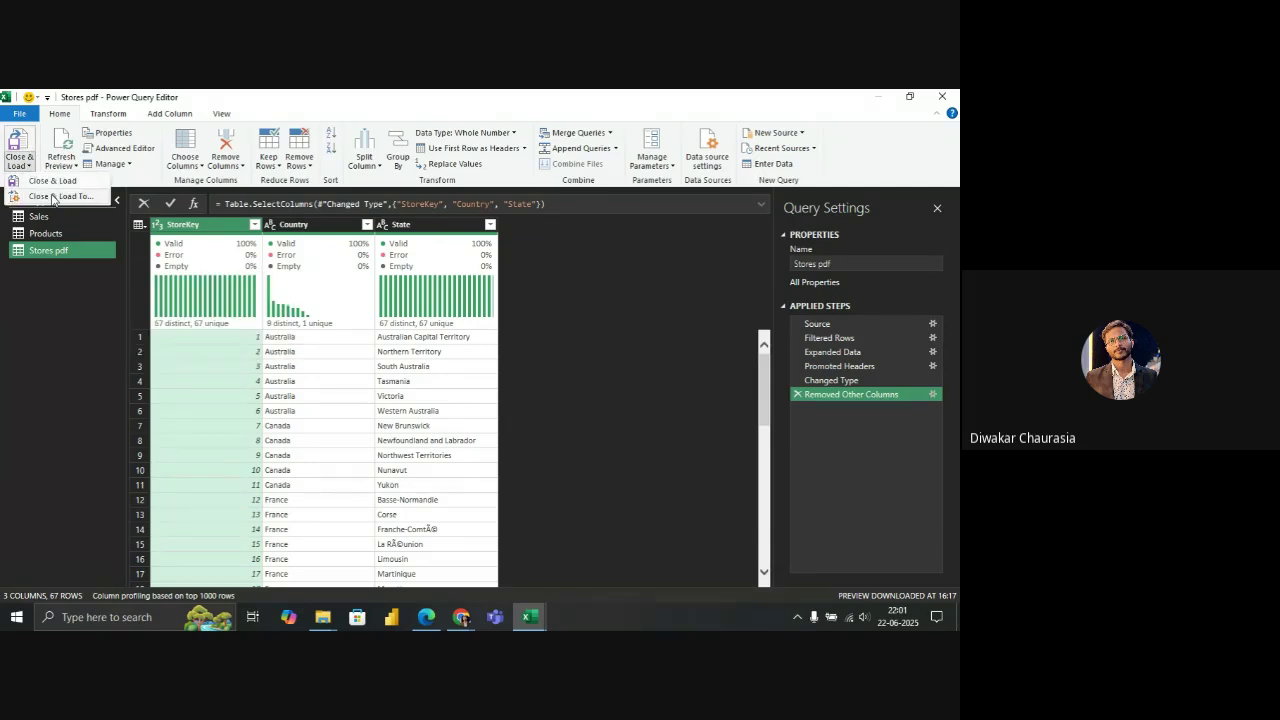
{"action": "left_click", "coordinate": [53, 197]}
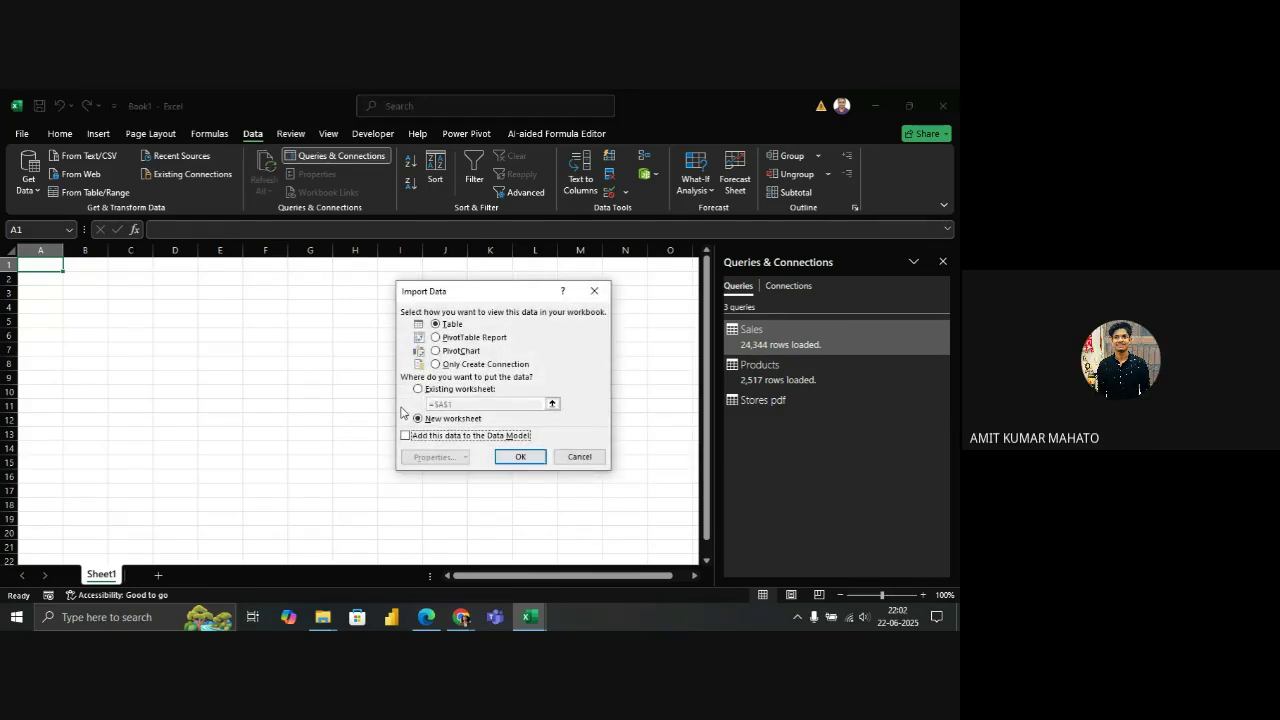
{"action": "left_click", "coordinate": [436, 364]}
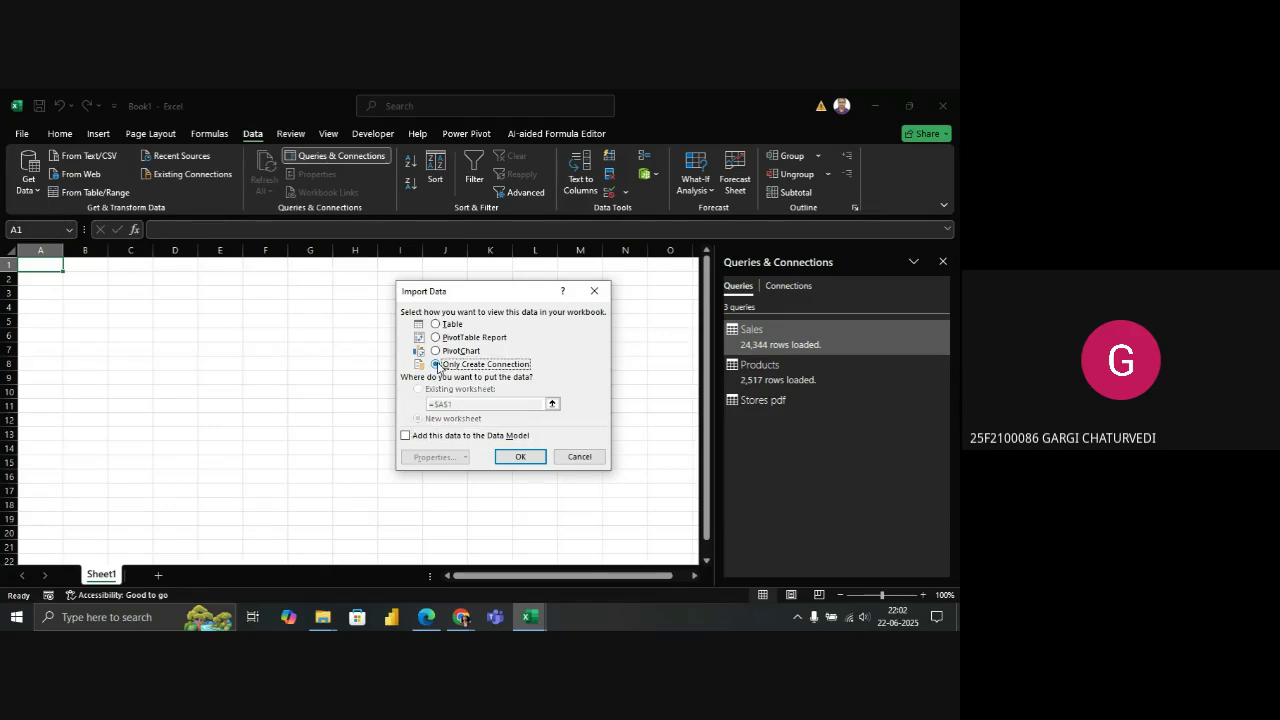
{"action": "left_click", "coordinate": [407, 444]}
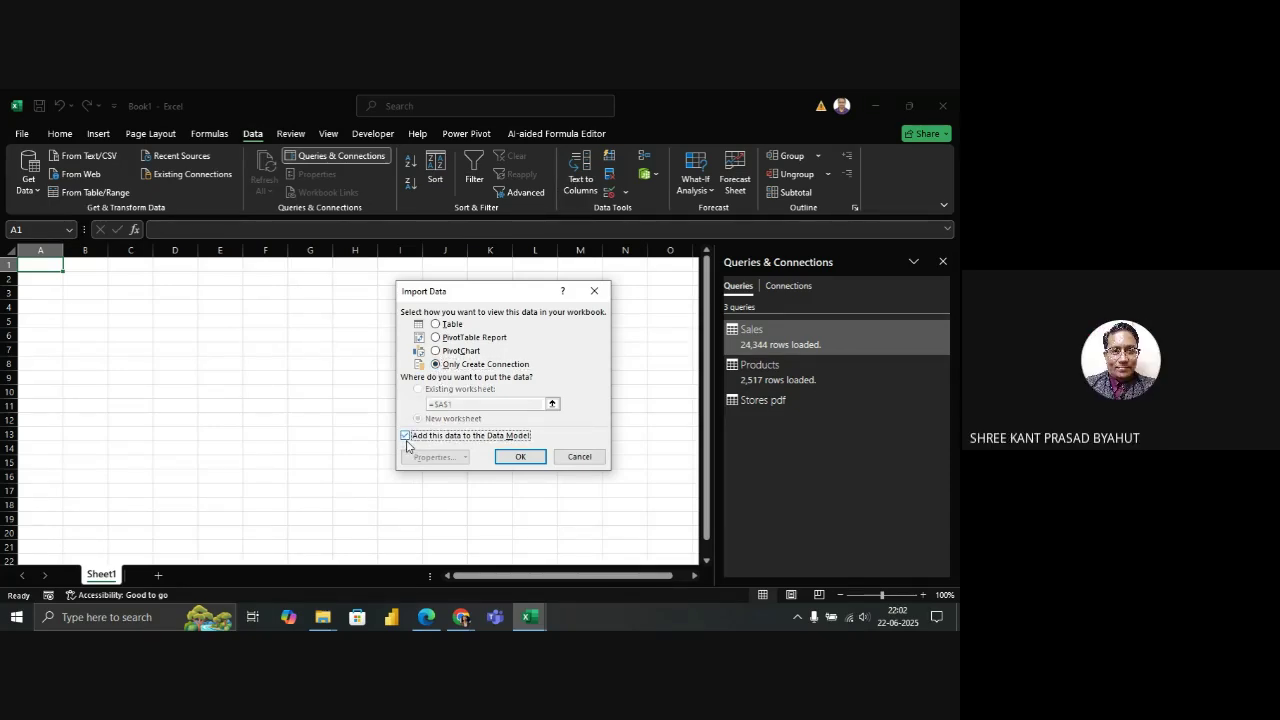
{"action": "left_click", "coordinate": [519, 457]}
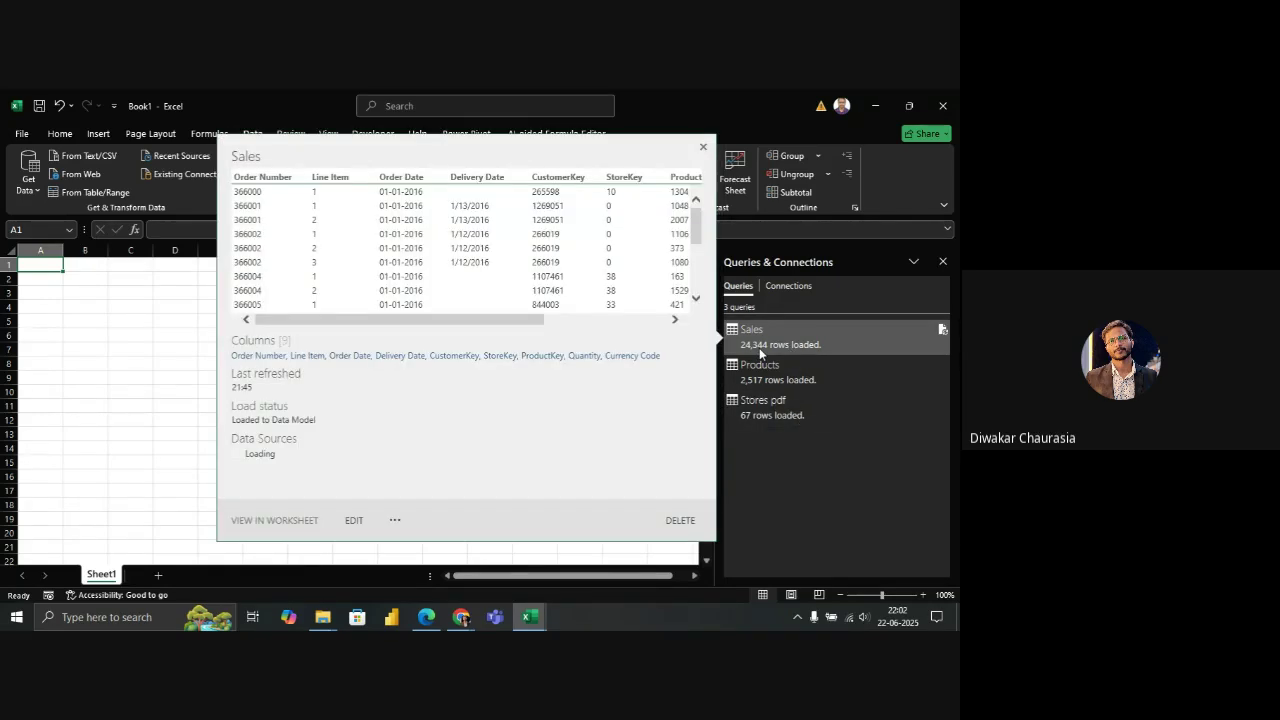
{"action": "mouse_move", "coordinate": [758, 374]}
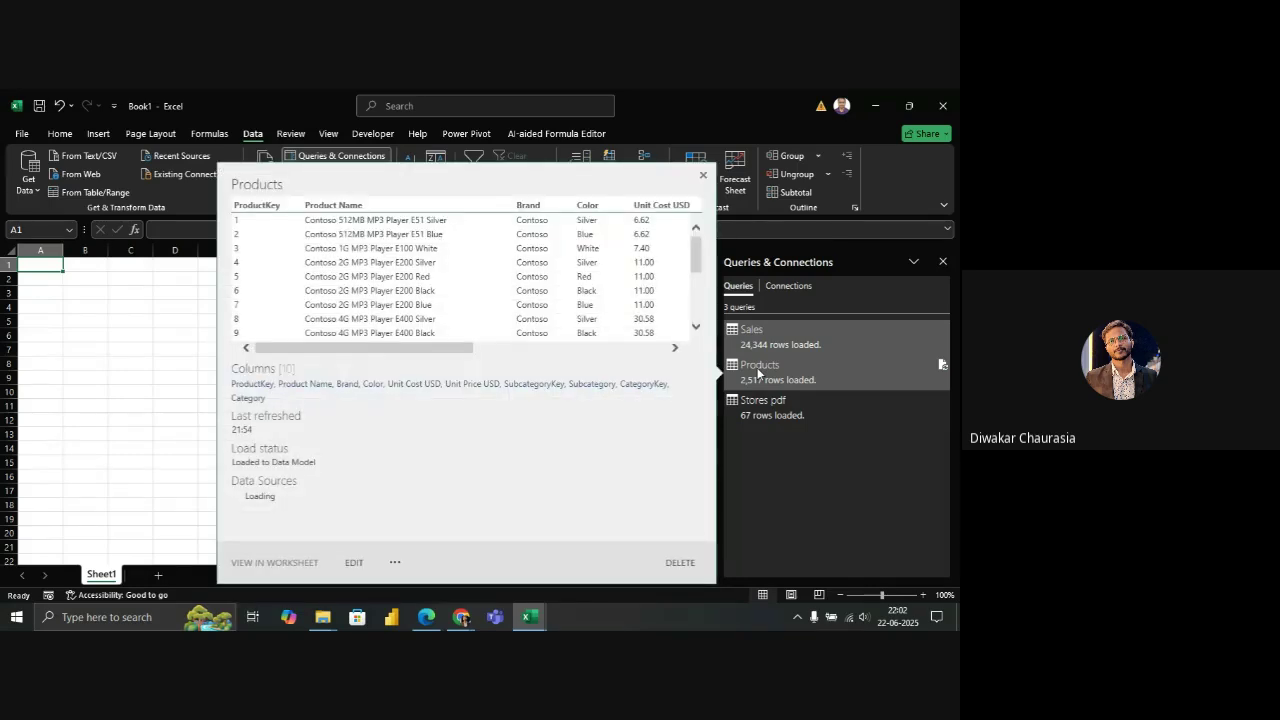
{"action": "mouse_move", "coordinate": [765, 401]}
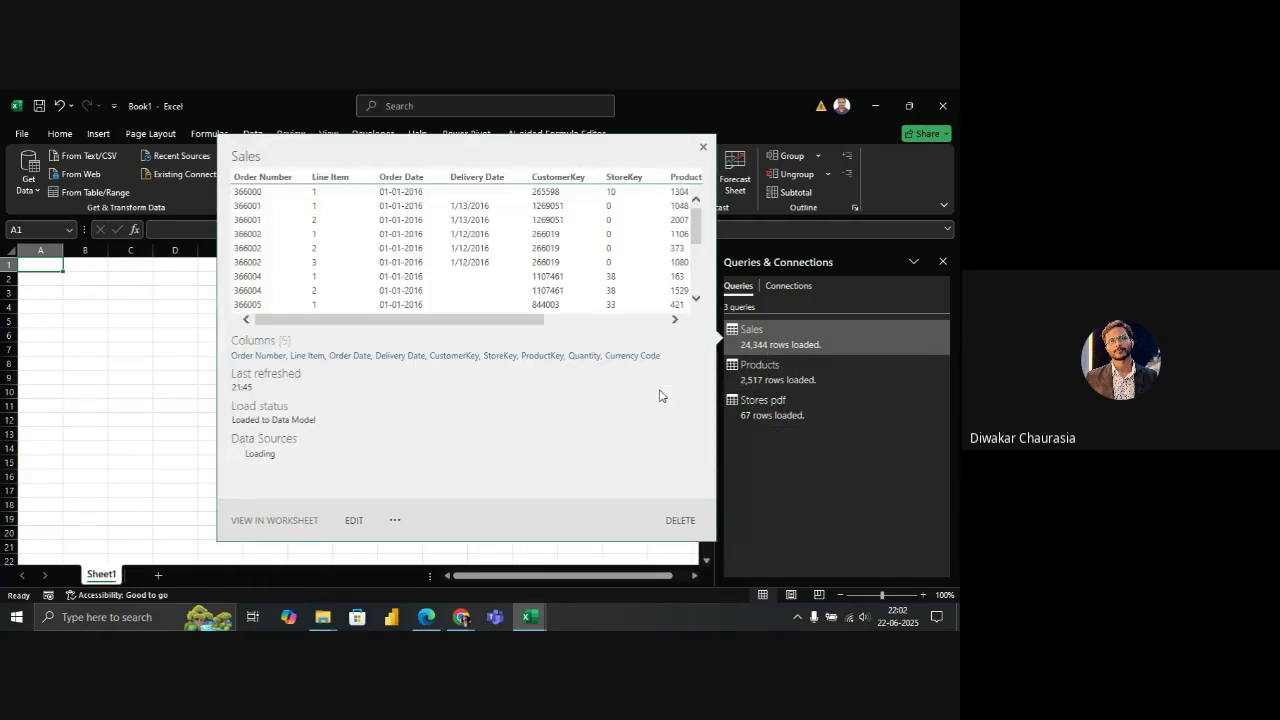
{"action": "left_click", "coordinate": [672, 488]}
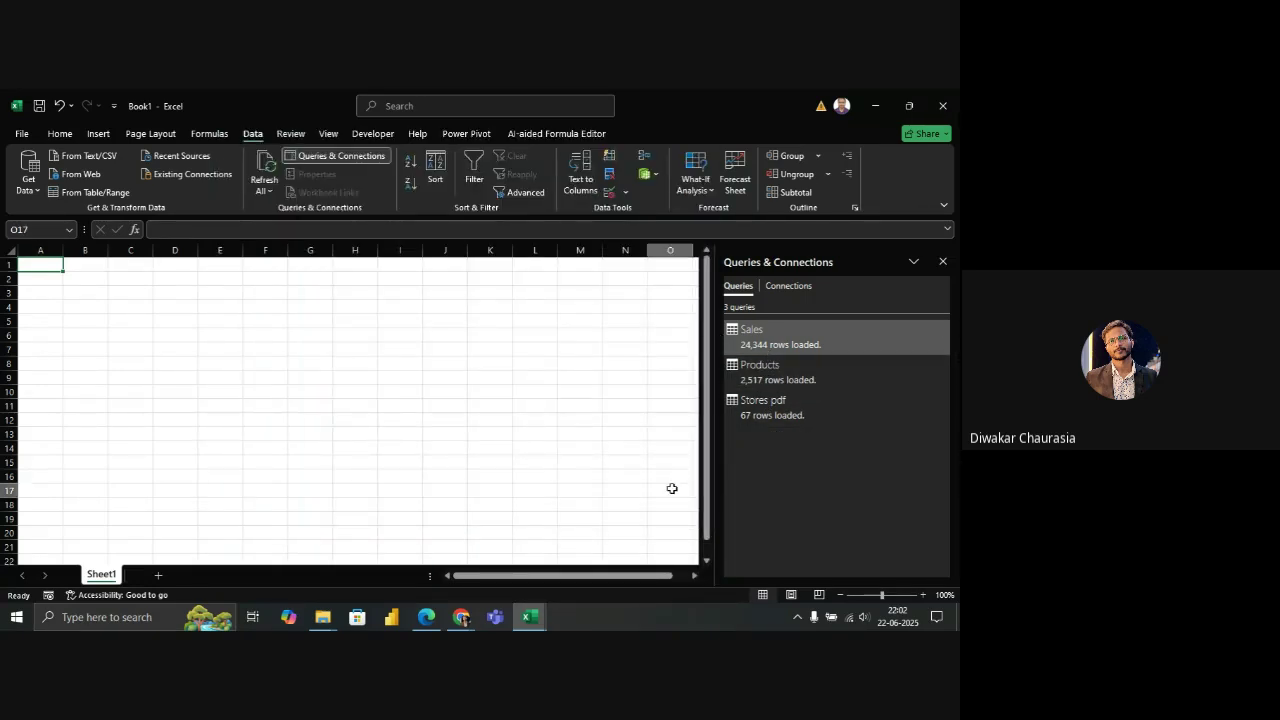
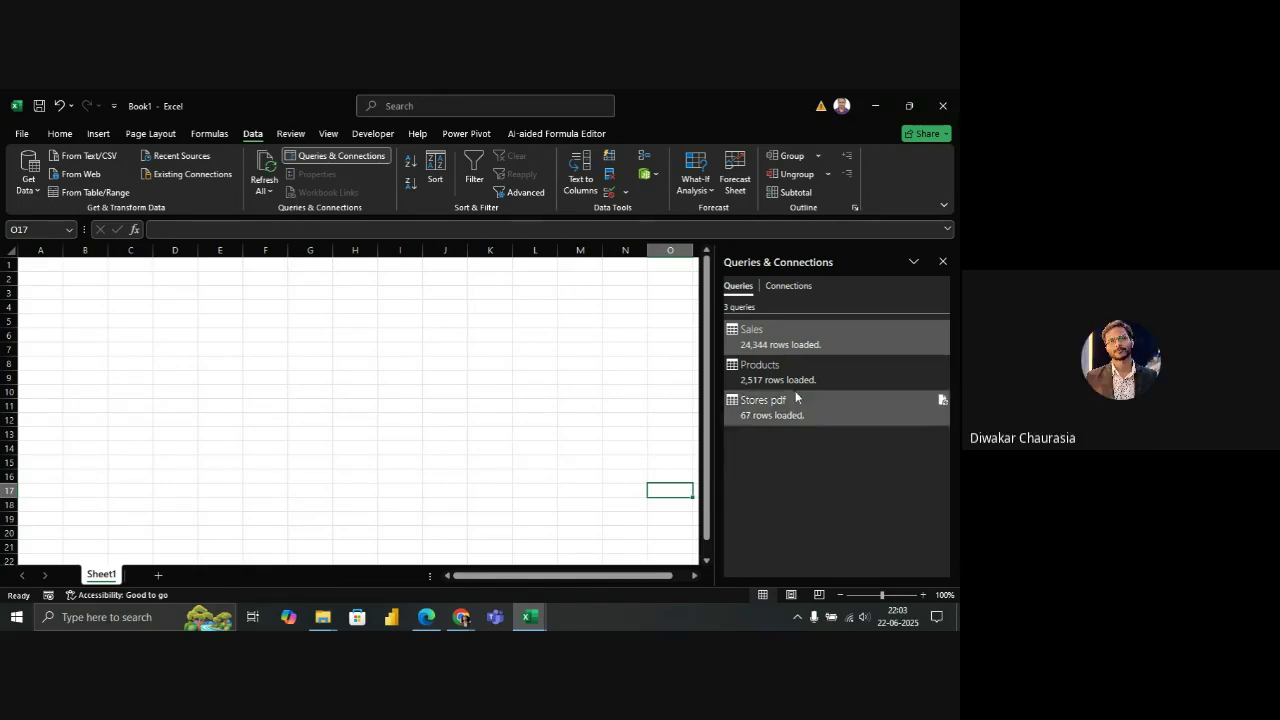
Duplicate the Sales query and remove all columns except Order Date from the copy
{"action": "right_click", "coordinate": [796, 343]}
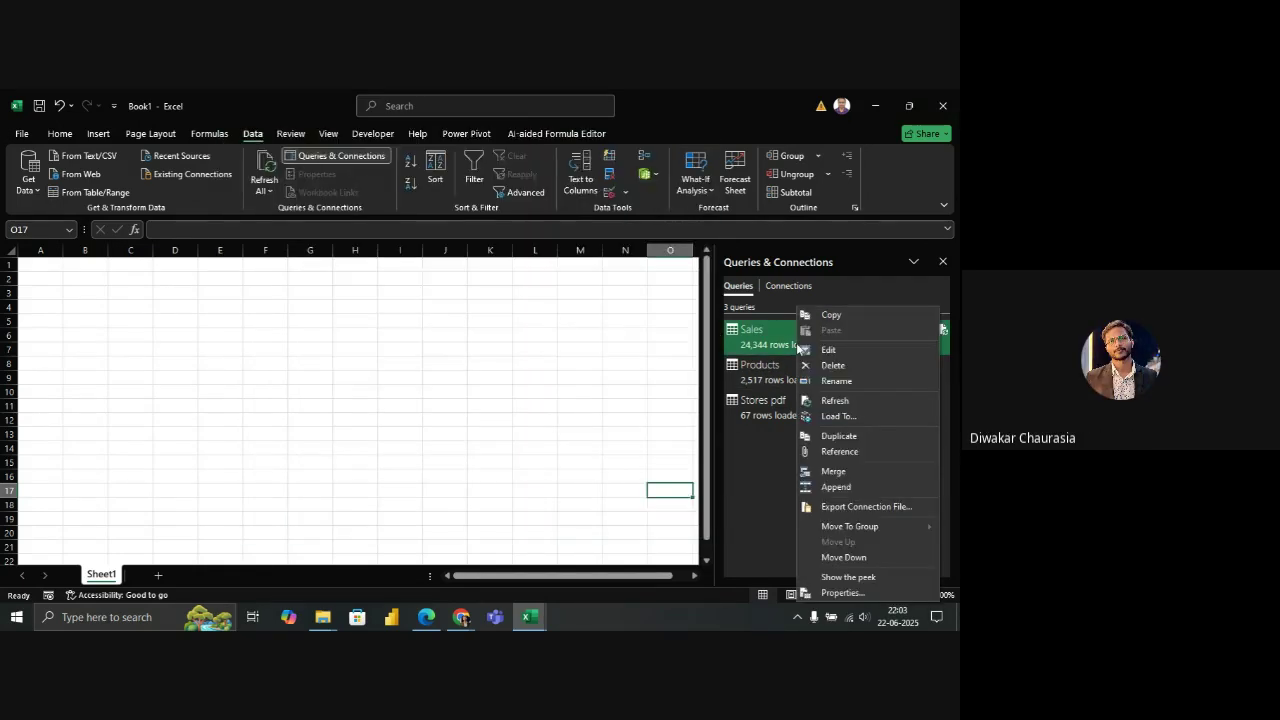
{"action": "left_click", "coordinate": [863, 435]}
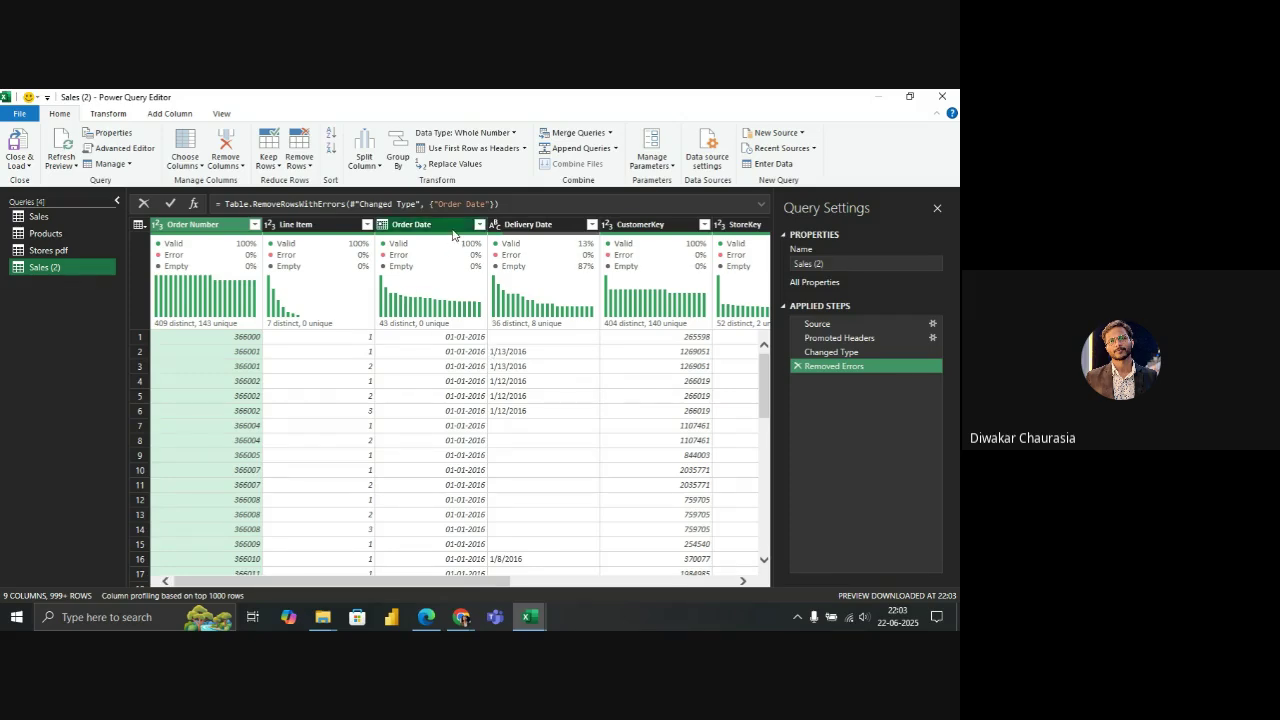
{"action": "left_click", "coordinate": [437, 227]}
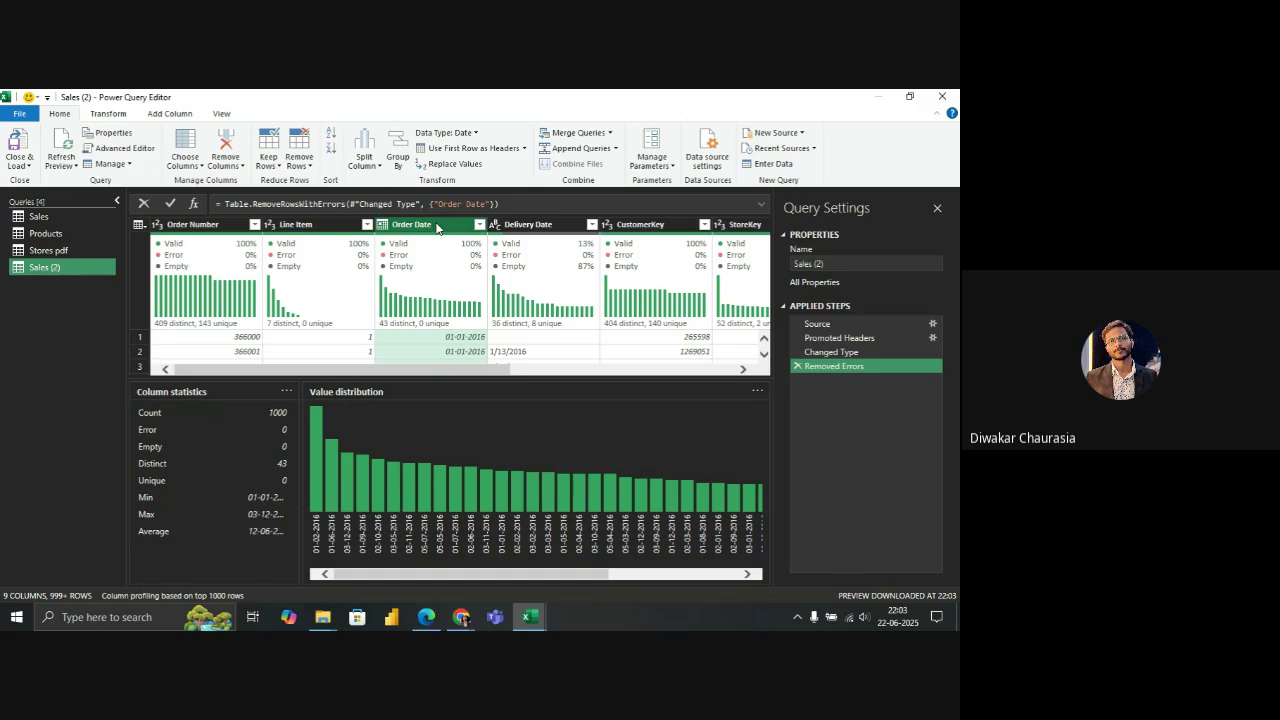
{"action": "right_click", "coordinate": [437, 227]}
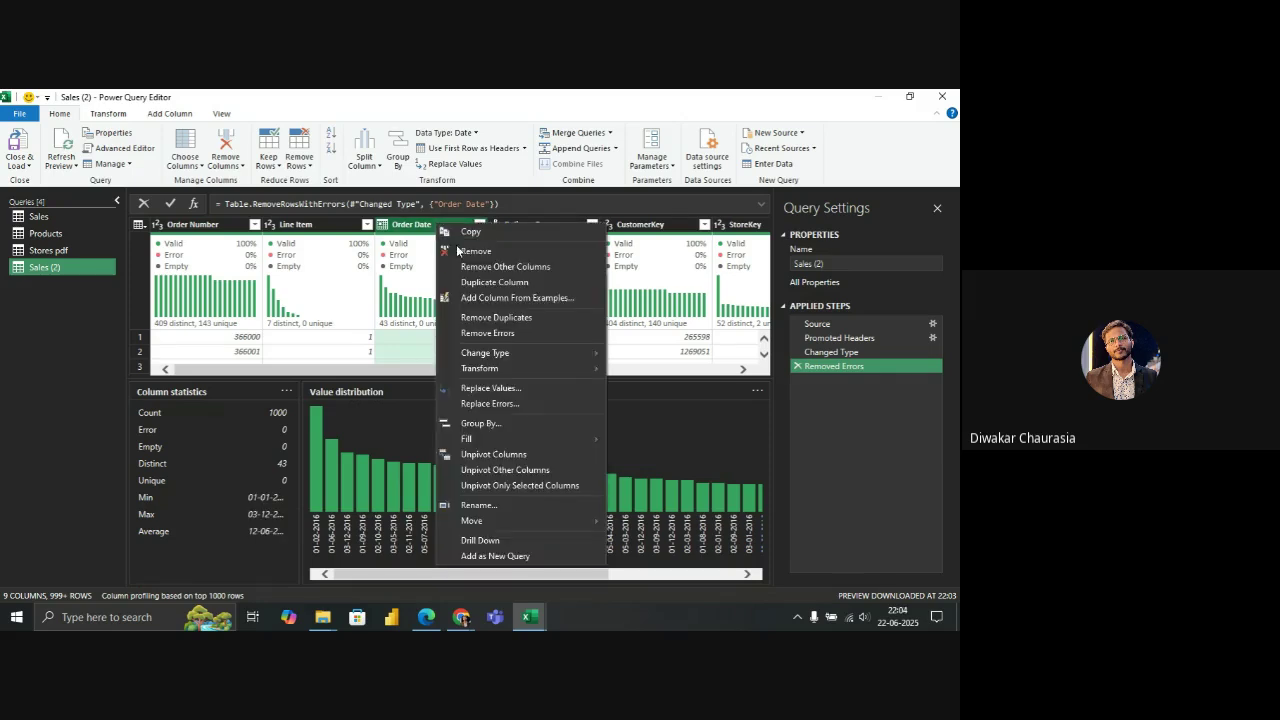
{"action": "left_click", "coordinate": [479, 268]}
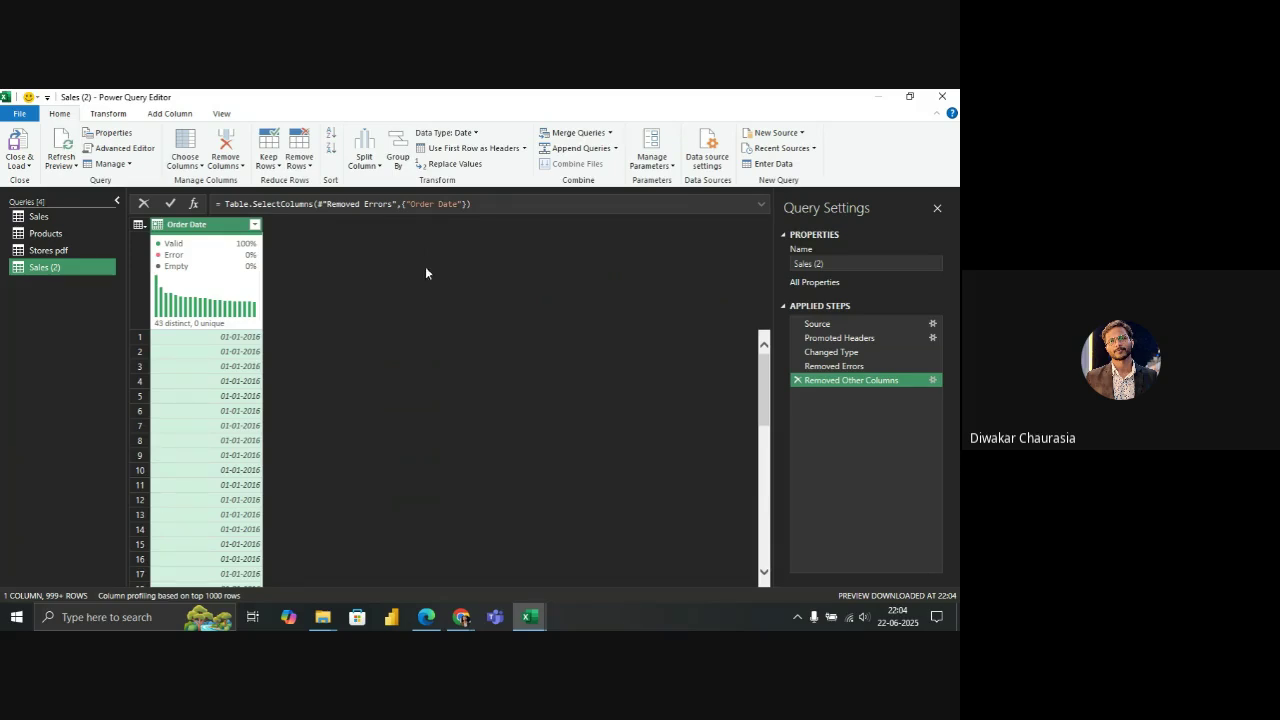
{"action": "left_click", "coordinate": [255, 226]}
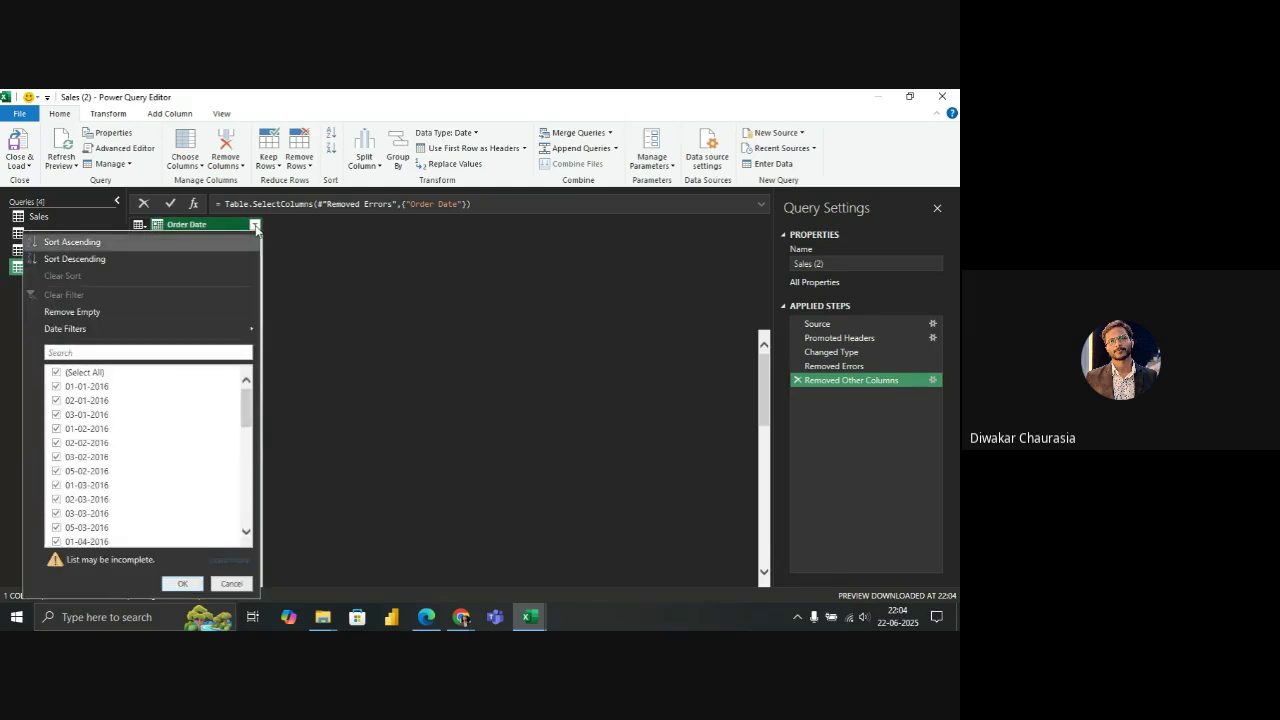
{"action": "left_click", "coordinate": [255, 226]}
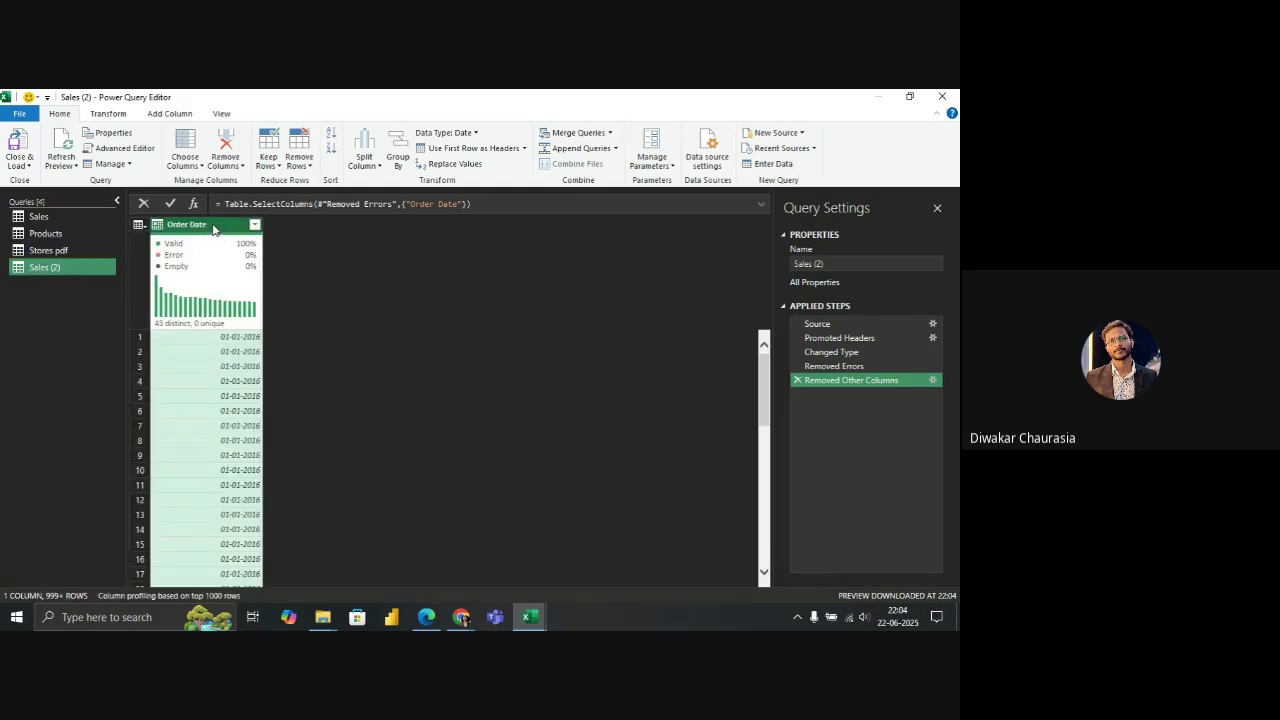
{"action": "right_click", "coordinate": [213, 230]}
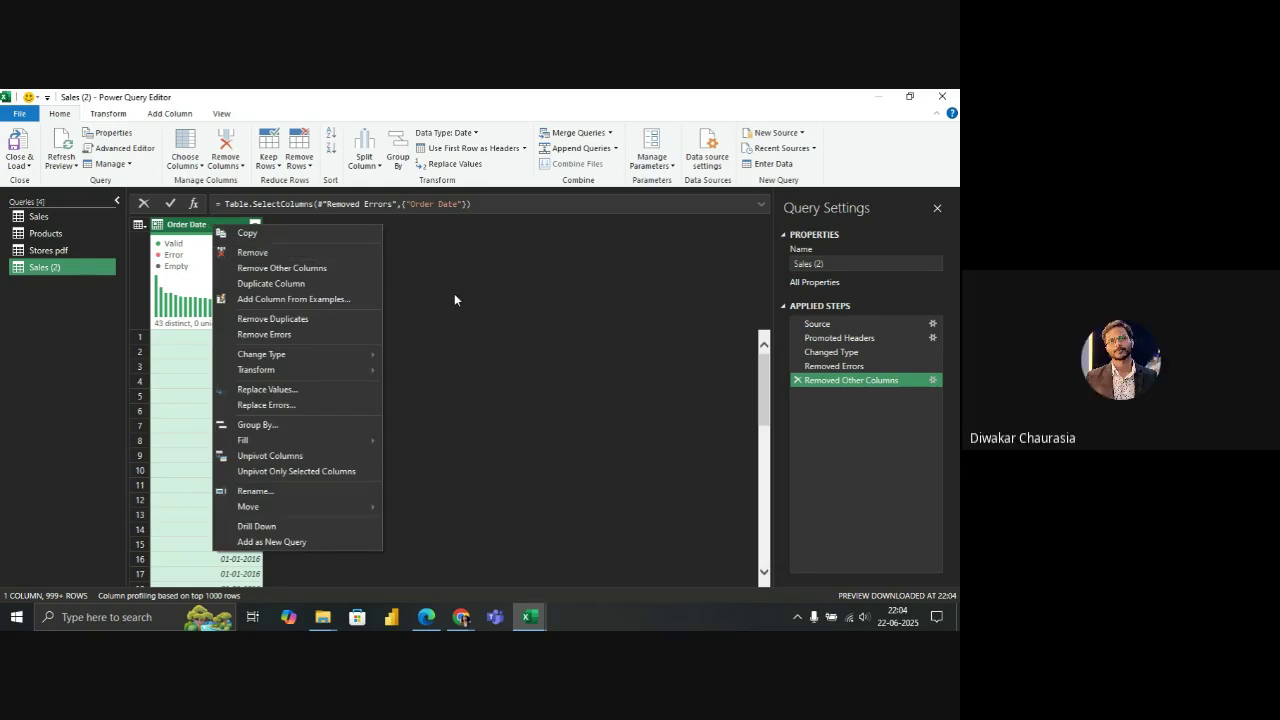
{"action": "key", "text": "Escape"}
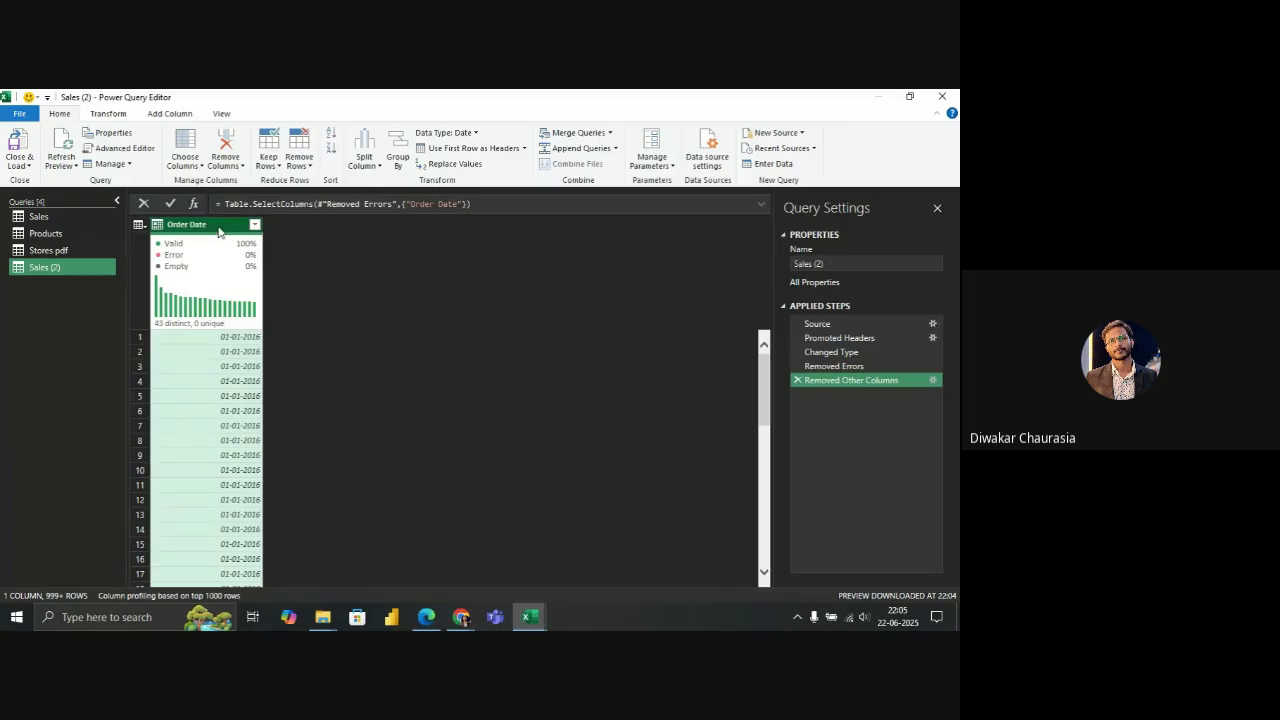
Remove the duplicate values from the Order Date column and rename the column to Date
{"action": "right_click", "coordinate": [219, 232]}
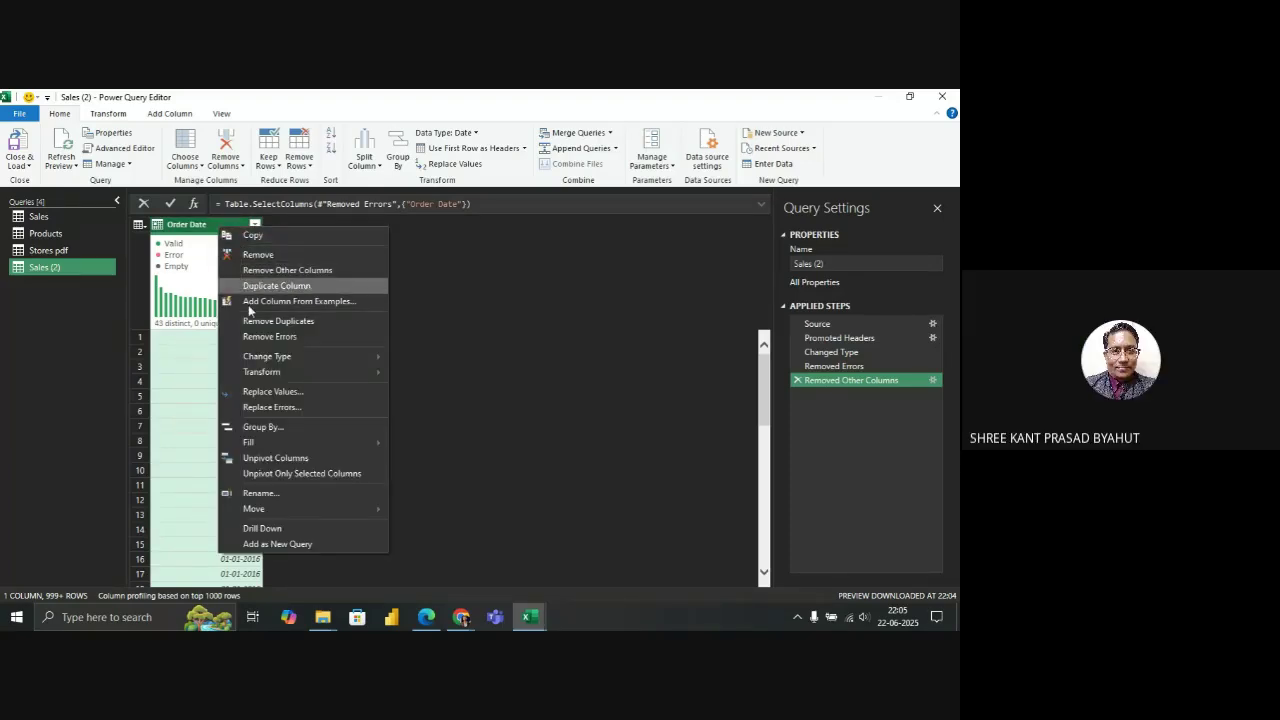
{"action": "left_click", "coordinate": [278, 321]}
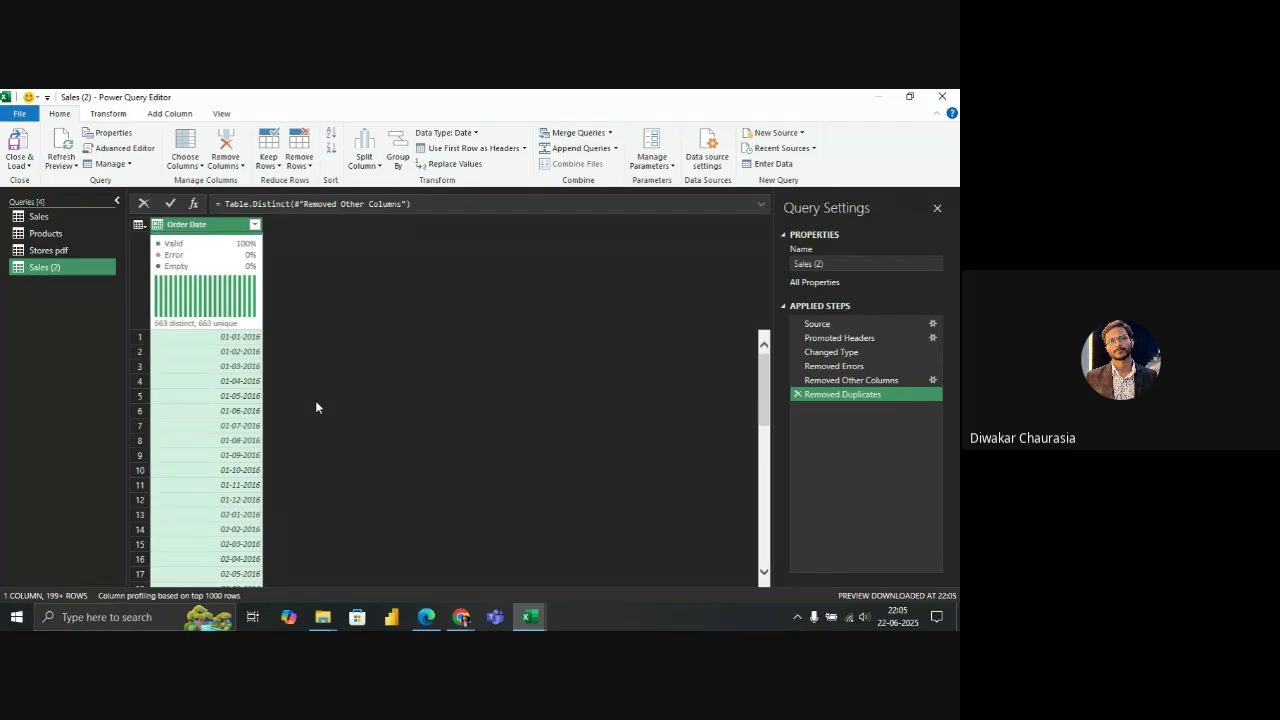
{"action": "left_click", "coordinate": [205, 227]}
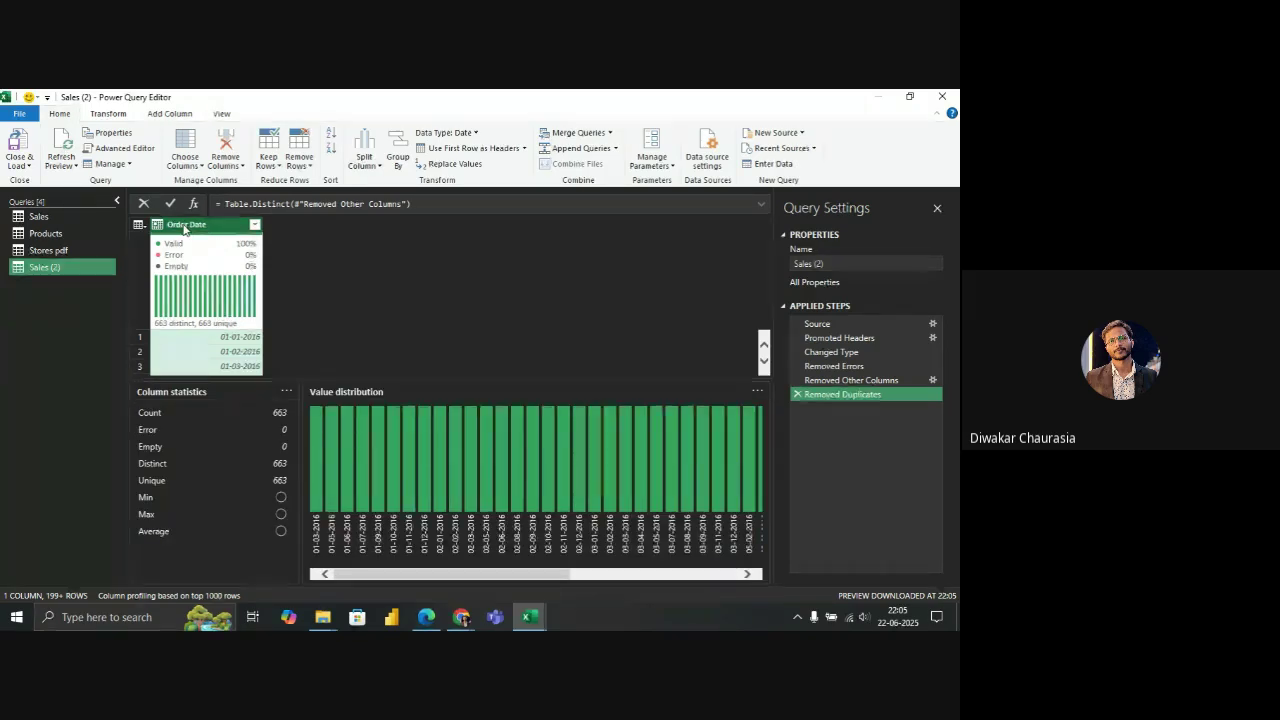
{"action": "double_click", "coordinate": [198, 224]}
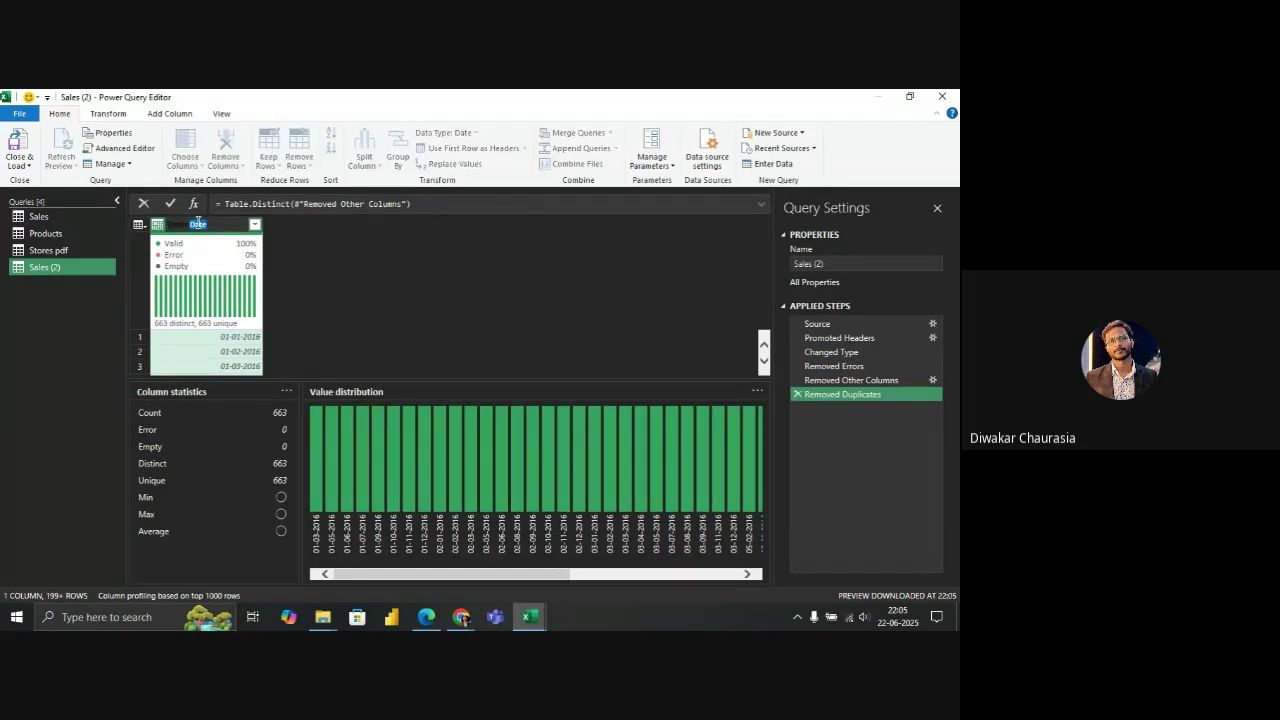
{"action": "left_click", "coordinate": [190, 225]}
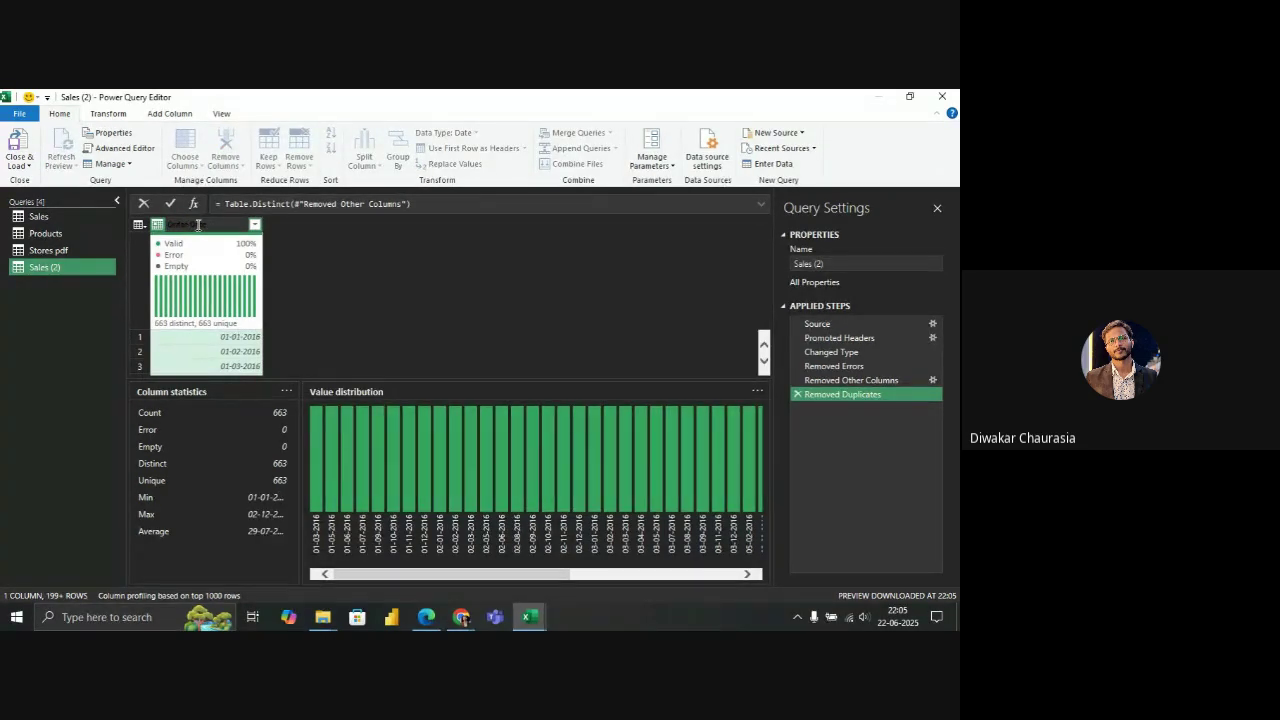
{"action": "key", "text": "BackSpace"}
{"action": "key", "text": "BackSpace"}
{"action": "key", "text": "BackSpace"}
{"action": "key", "text": "Return"}
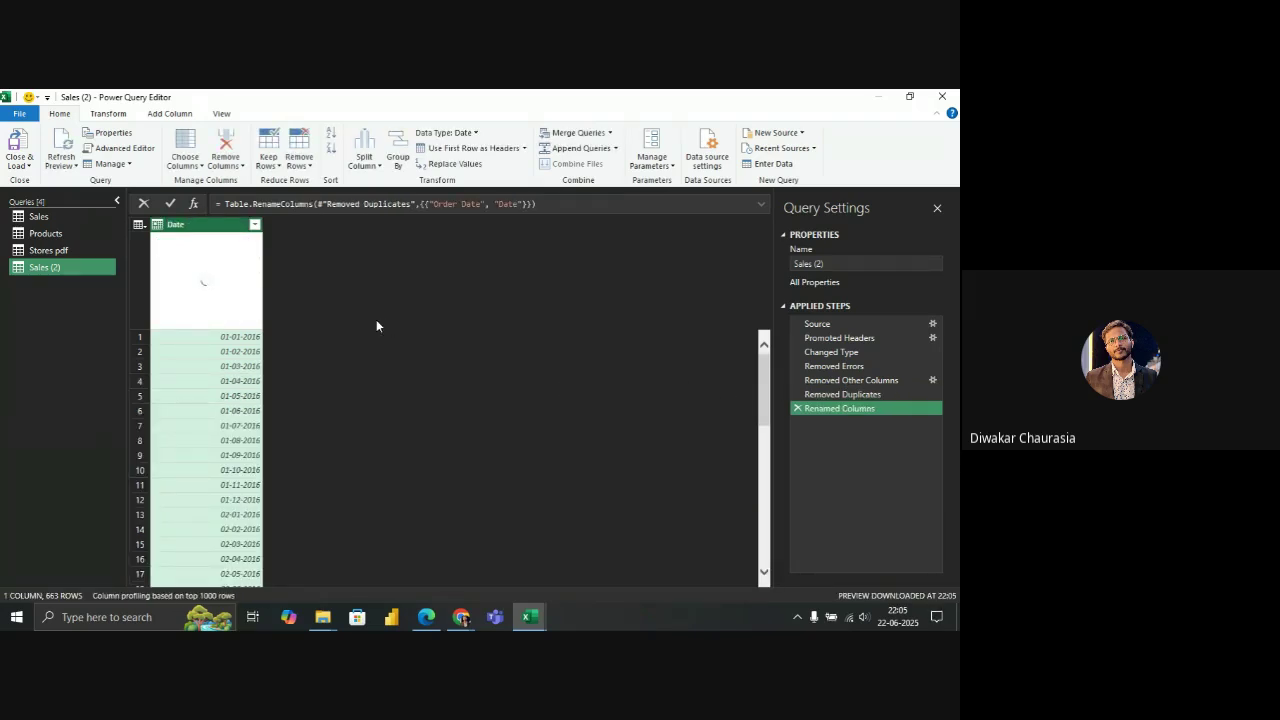
Rename the duplicated Sales query to Calendar
{"action": "left_click", "coordinate": [832, 262]}
{"action": "key", "text": "BackSpace"}
{"action": "key", "text": "BackSpace"}
{"action": "key", "text": "BackSpace"}
{"action": "key", "text": "BackSpace"}
{"action": "key", "text": "BackSpace"}
{"action": "key", "text": "BackSpace"}
{"action": "key", "text": "BackSpace"}
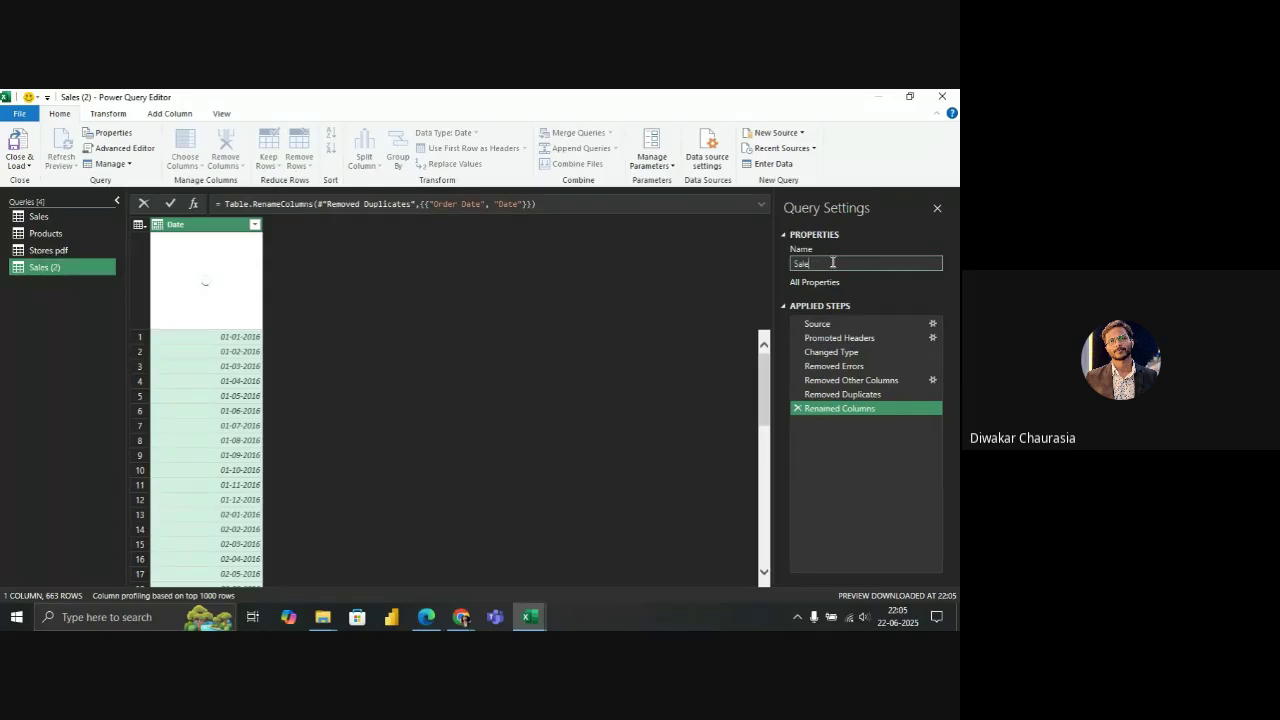
{"action": "key", "text": "BackSpace"}
{"action": "key", "text": "BackSpace"}
{"action": "type", "text": "Calendar"}
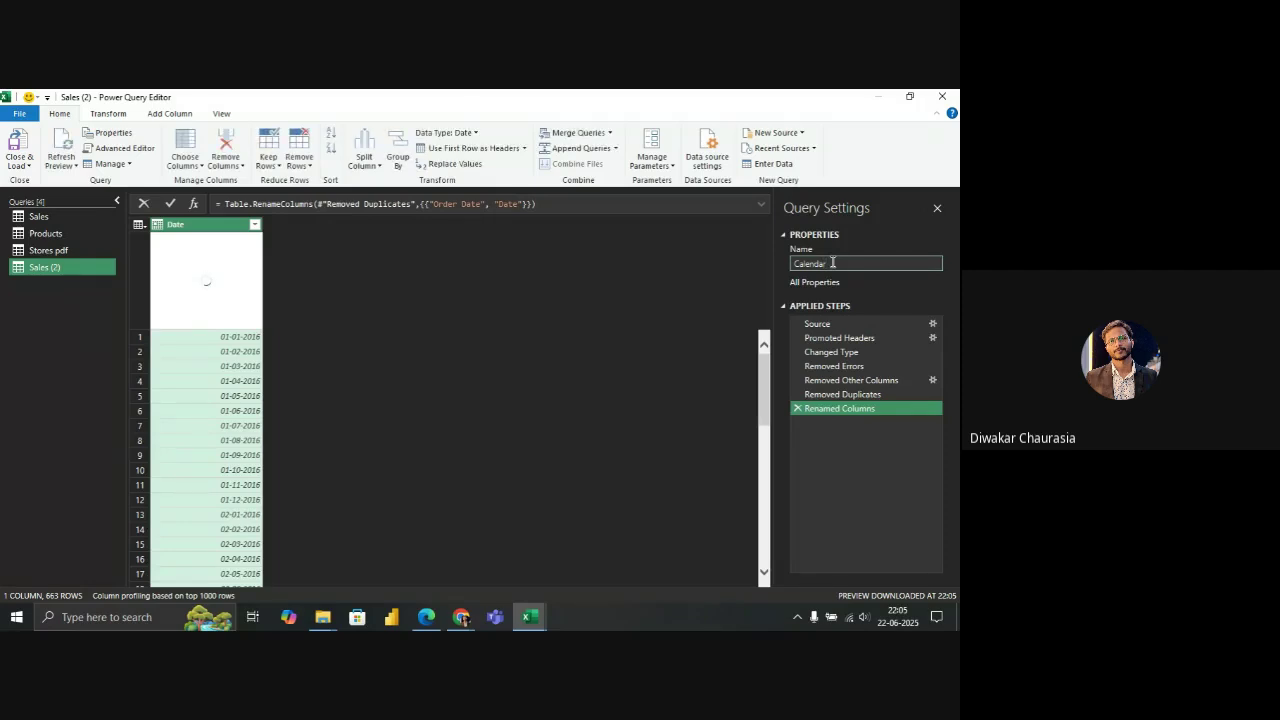
{"action": "key", "text": "Return"}
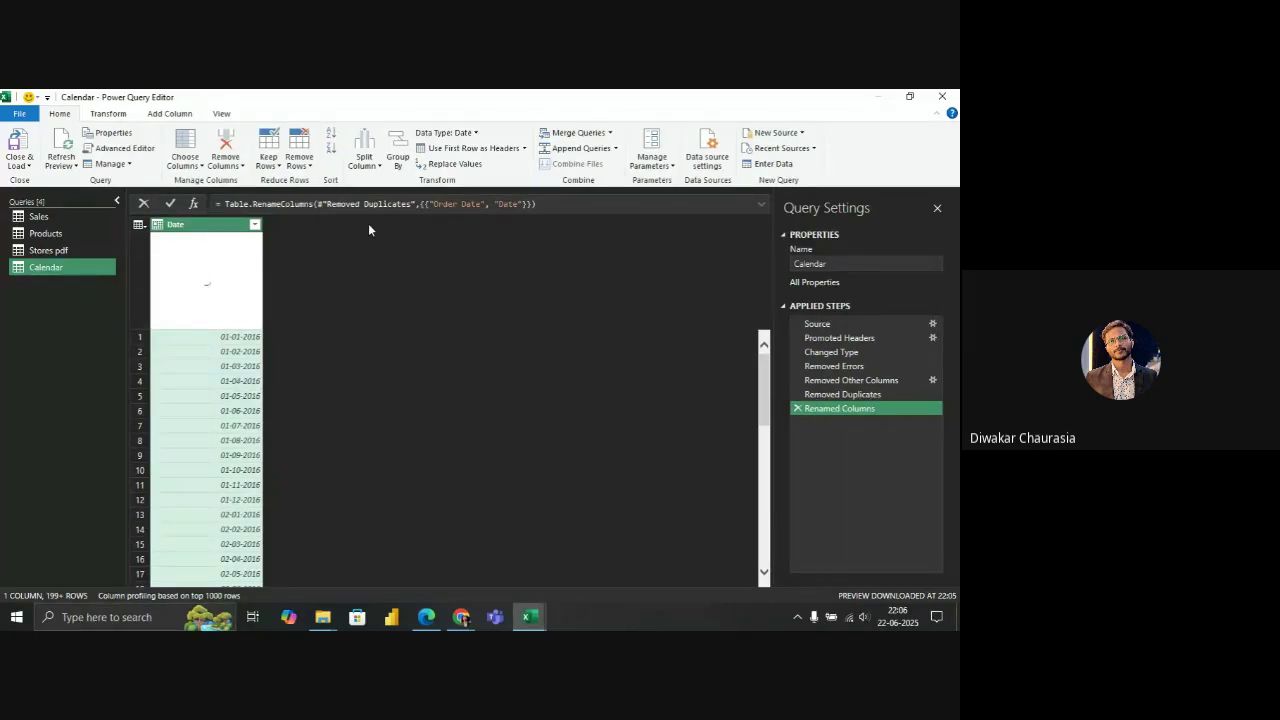
Try transforming the Date column of the Calendar query into its year, and delete the resulting applied step
{"action": "left_click", "coordinate": [121, 117]}
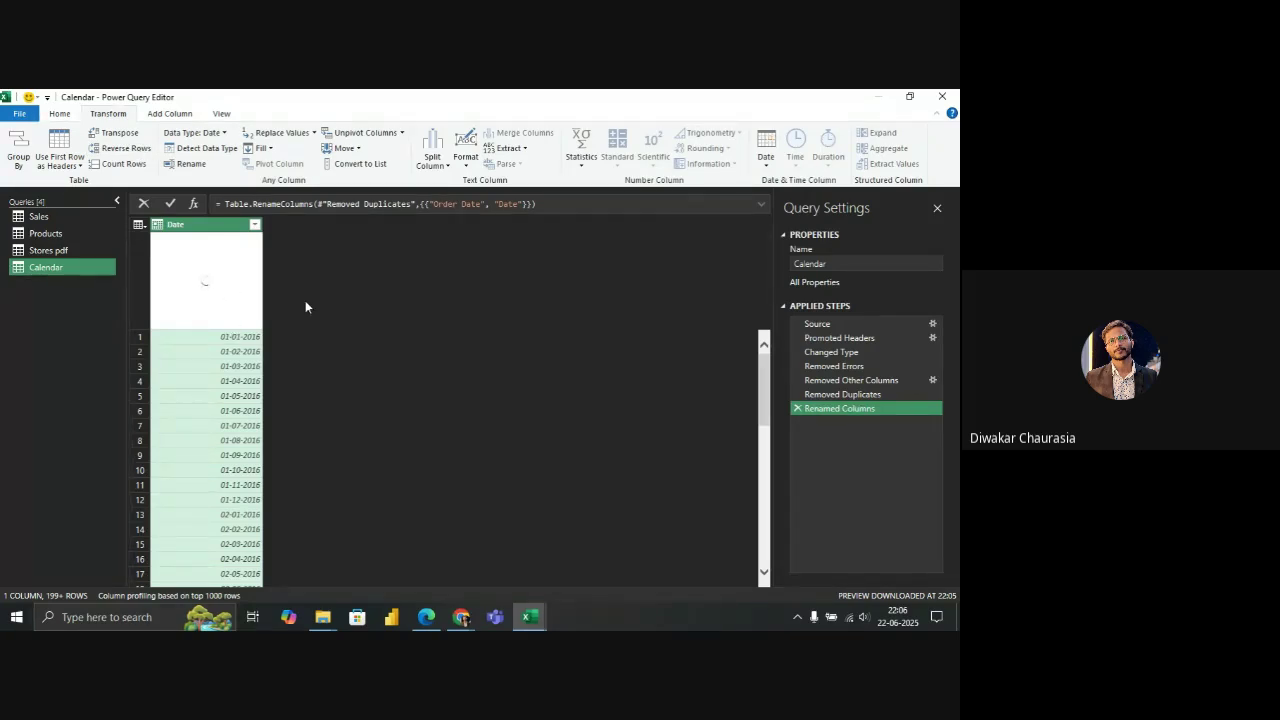
{"action": "left_click", "coordinate": [759, 169]}
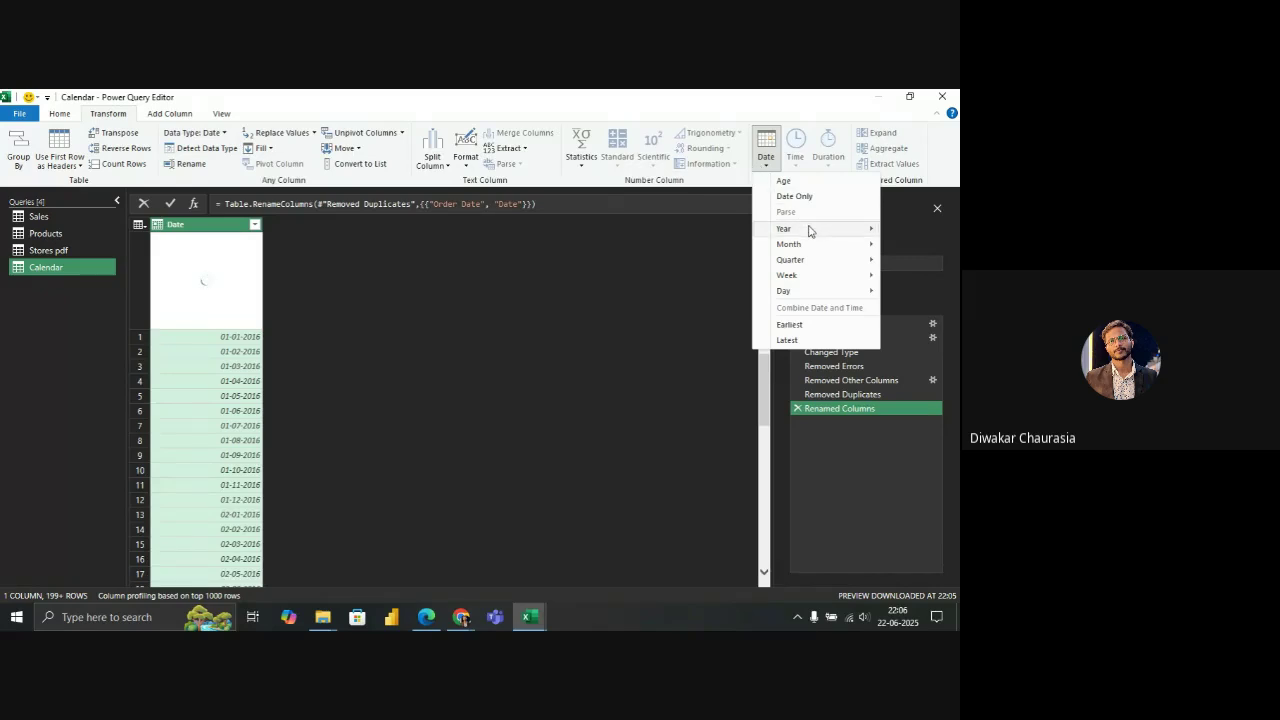
{"action": "mouse_move", "coordinate": [810, 231]}
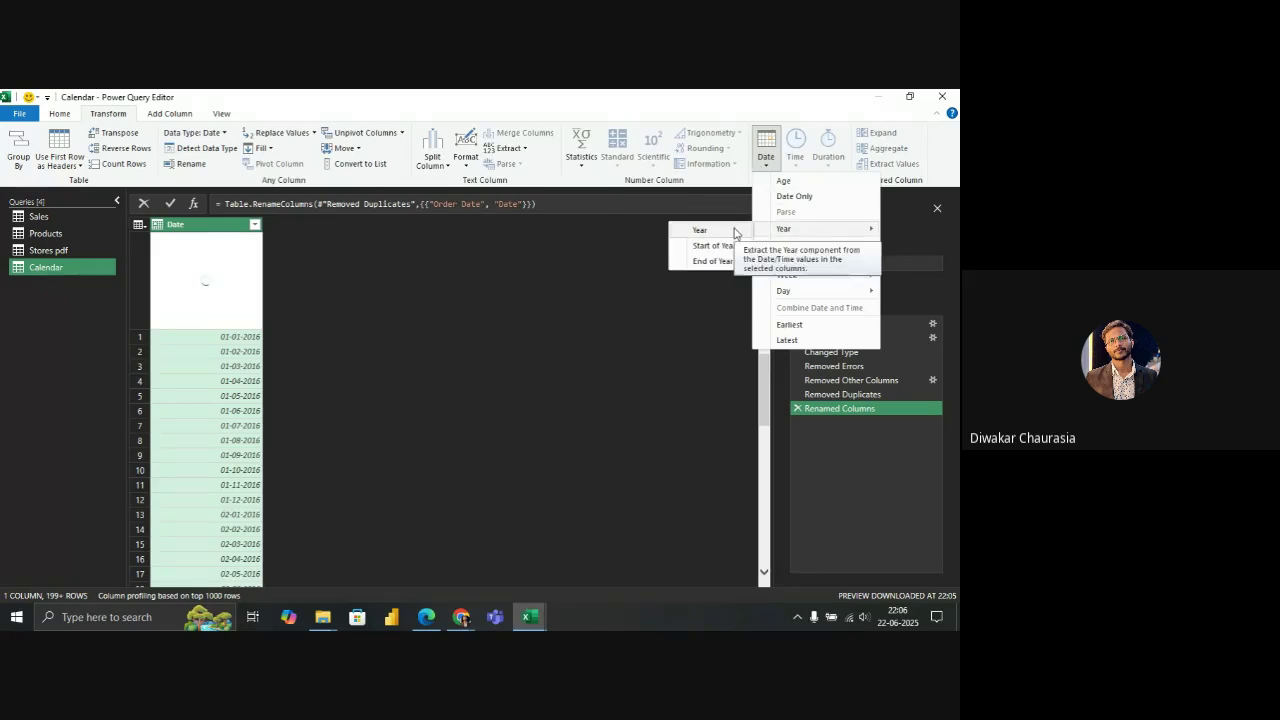
{"action": "left_click", "coordinate": [734, 232]}
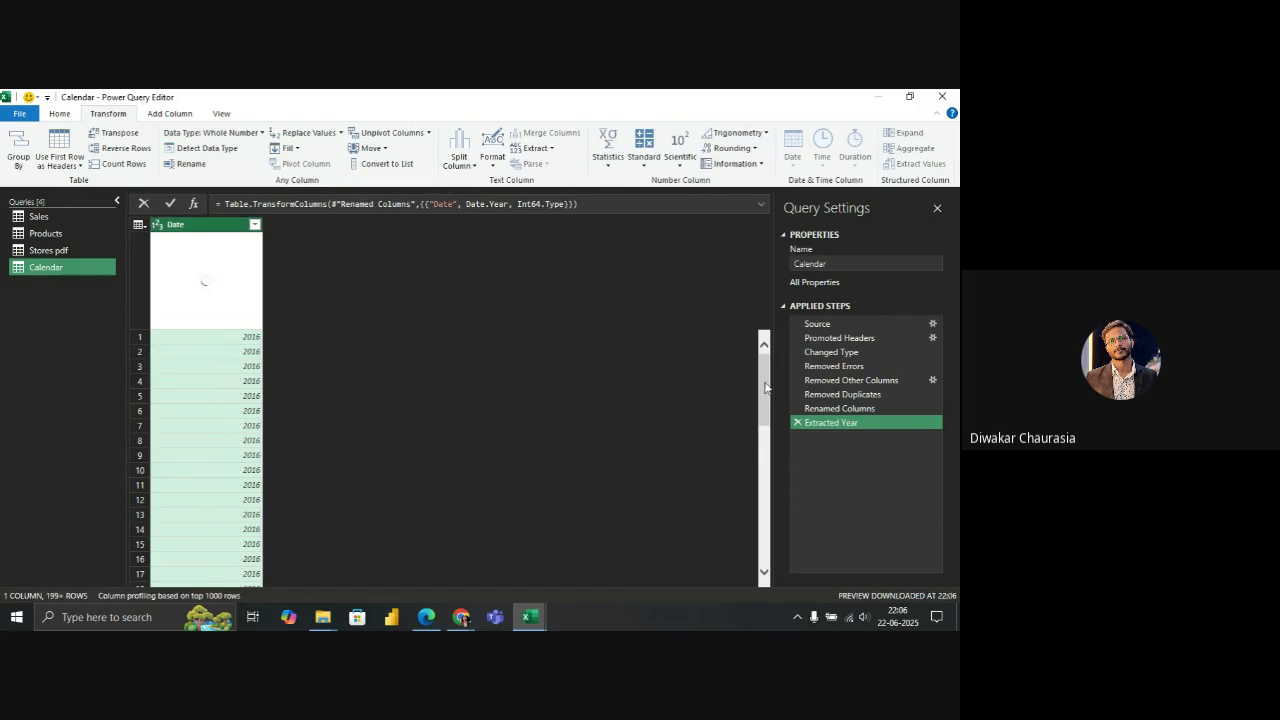
{"action": "left_click_drag", "start_coordinate": [765, 384], "coordinate": [764, 217]}
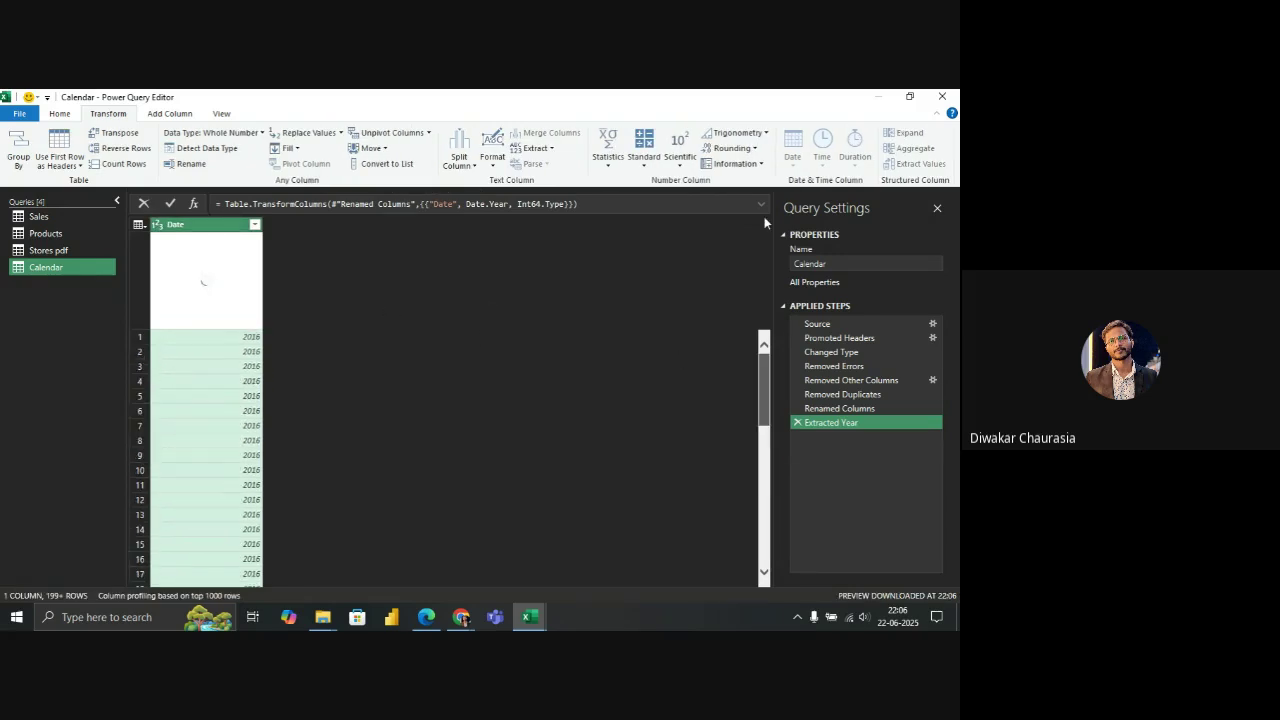
{"action": "left_click", "coordinate": [798, 423]}
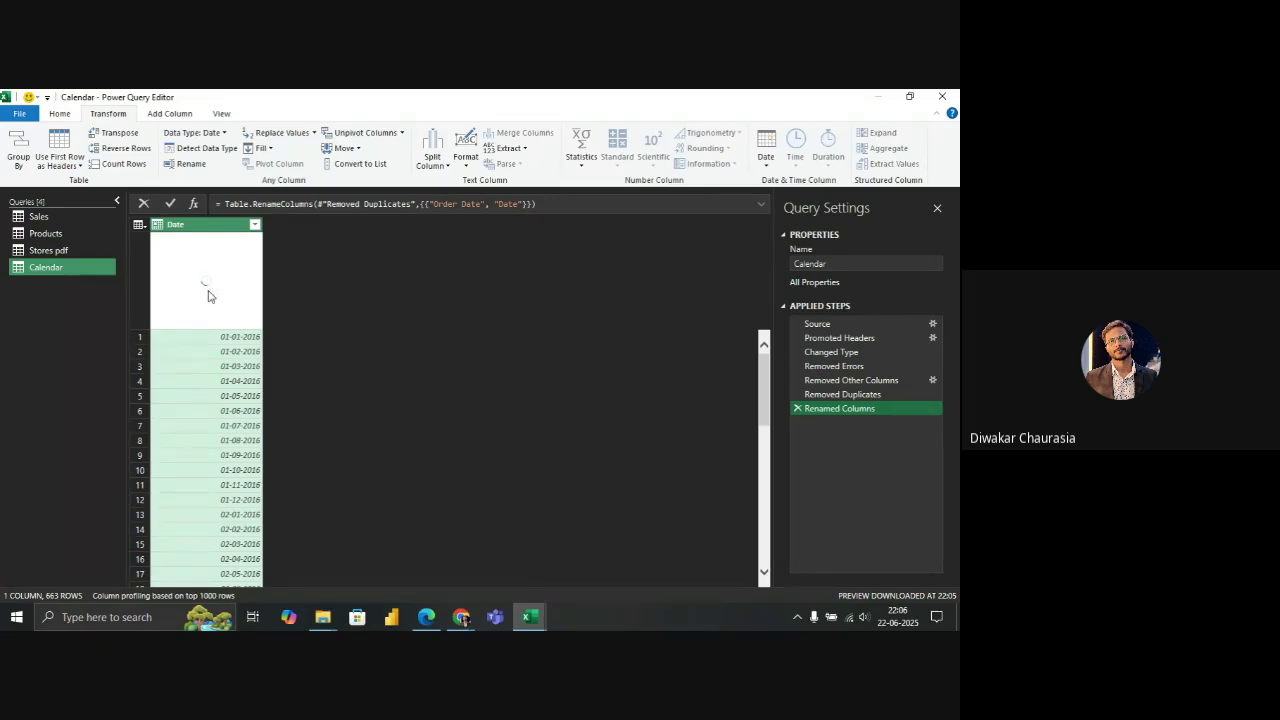
{"action": "mouse_move", "coordinate": [208, 295]}
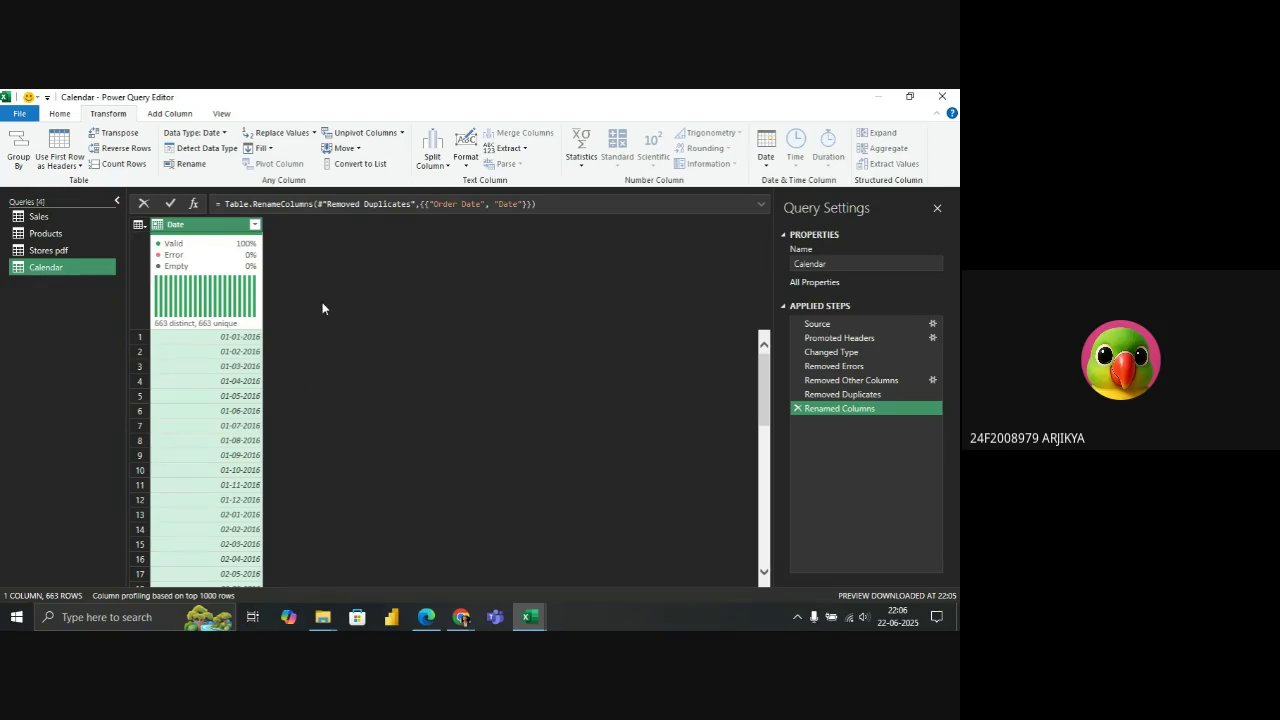
Turn off the column quality, column distribution and column profile displays in the data preview
{"action": "left_click", "coordinate": [219, 113]}
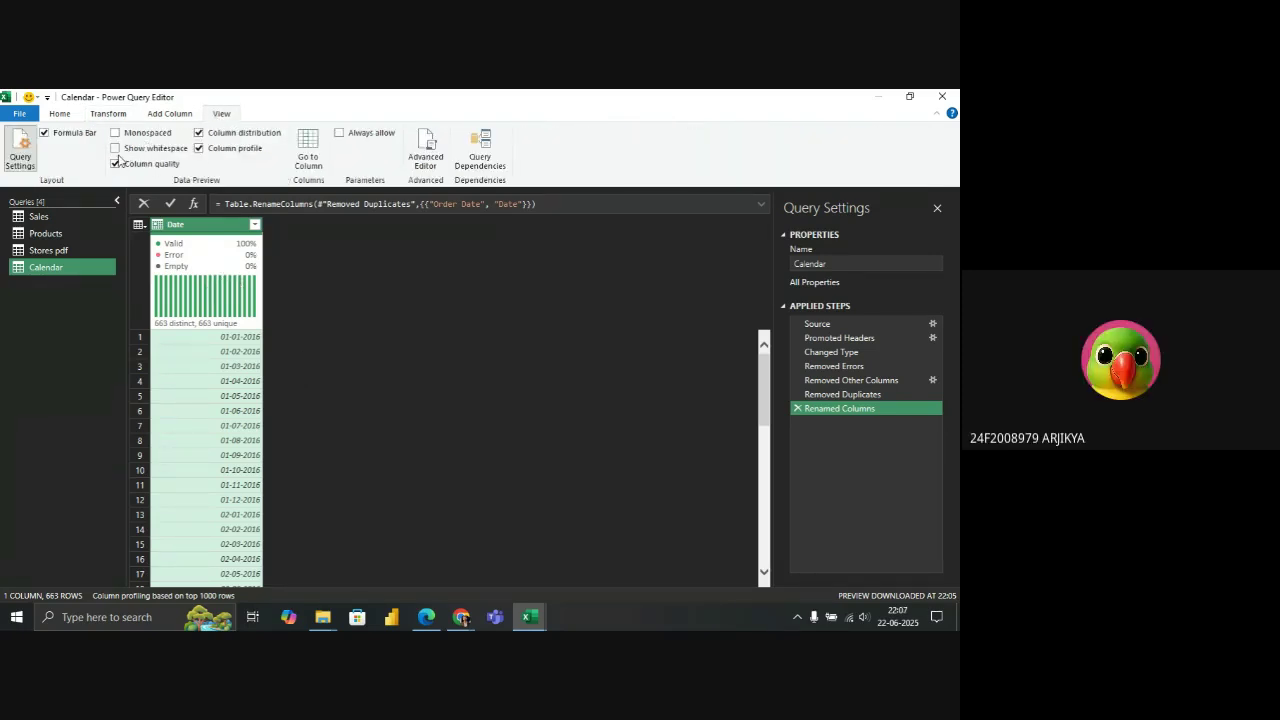
{"action": "left_click", "coordinate": [115, 163]}
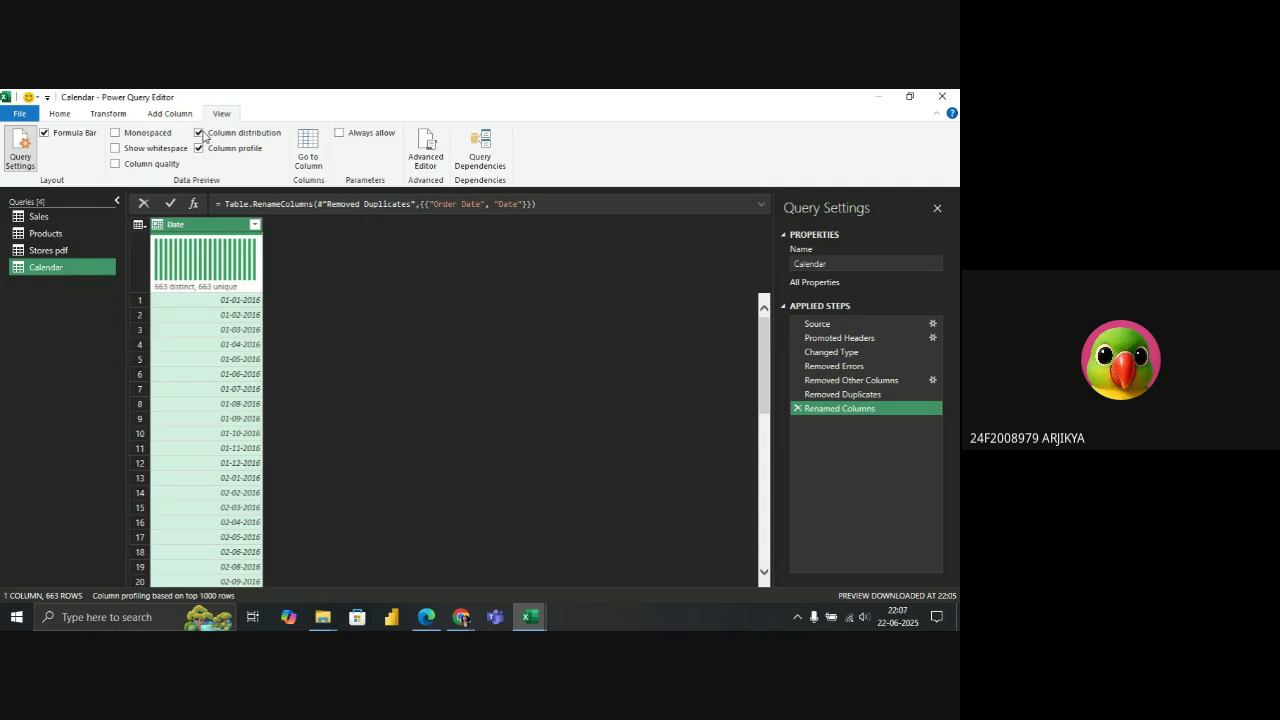
{"action": "left_click", "coordinate": [199, 132]}
{"action": "left_click", "coordinate": [199, 148]}
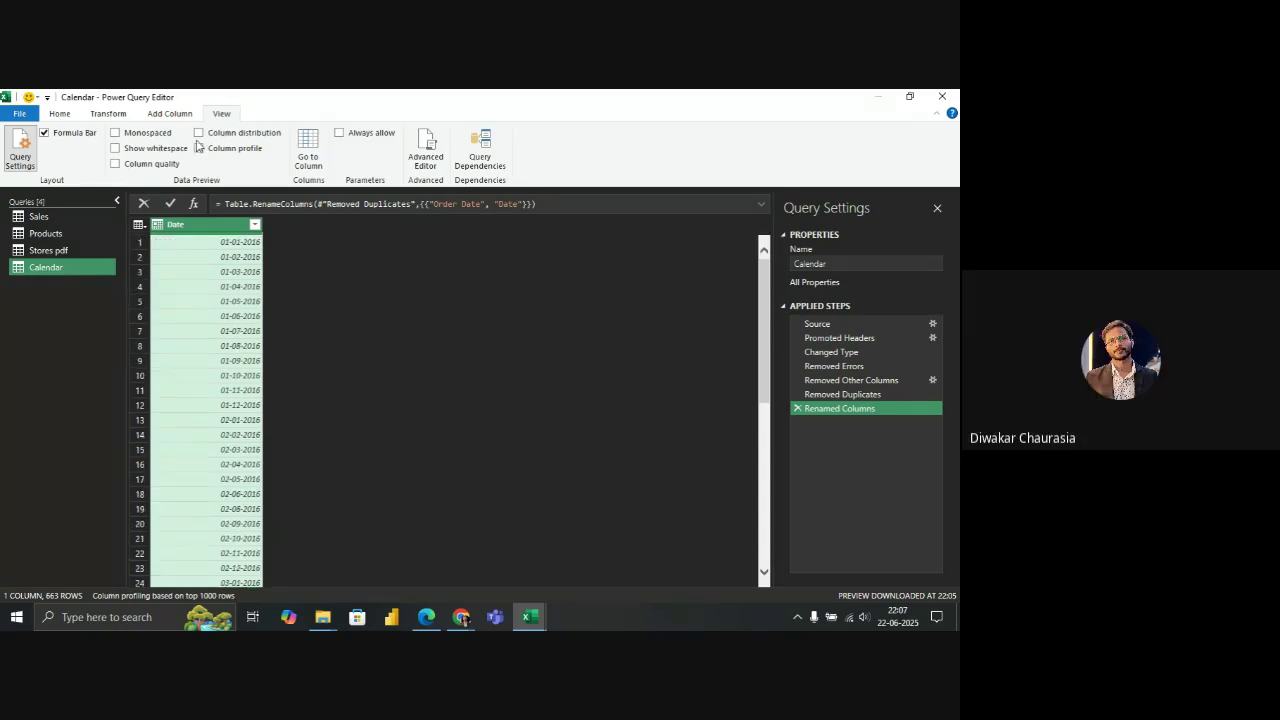
Try extracting the year in place from the Date column again, and delete the Extracted Year step
{"action": "left_click", "coordinate": [60, 114]}
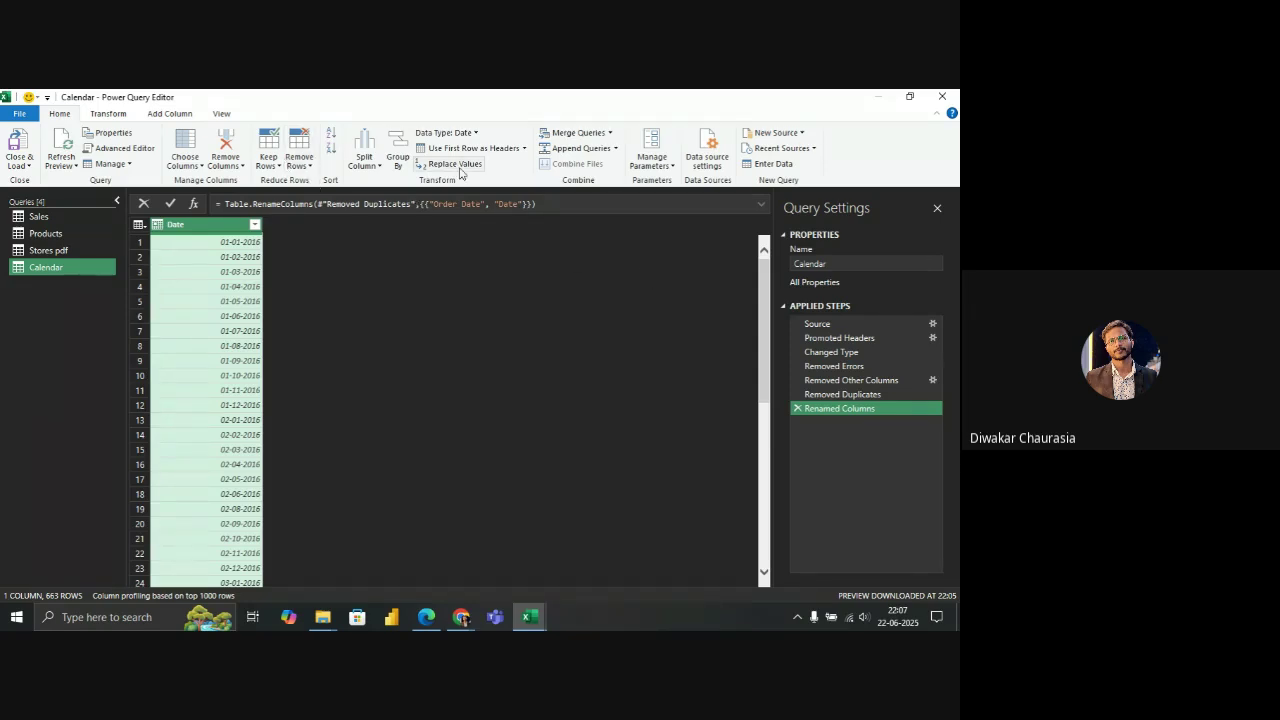
{"action": "left_click", "coordinate": [118, 115]}
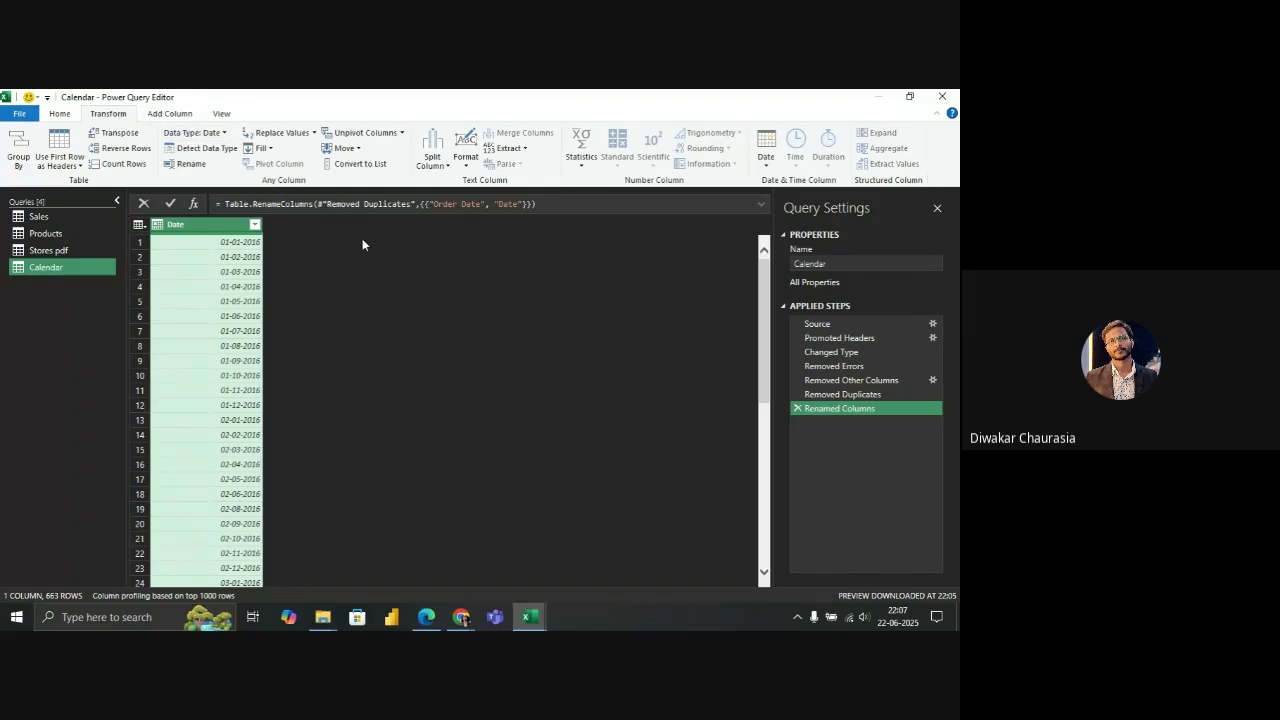
{"action": "left_click", "coordinate": [178, 115]}
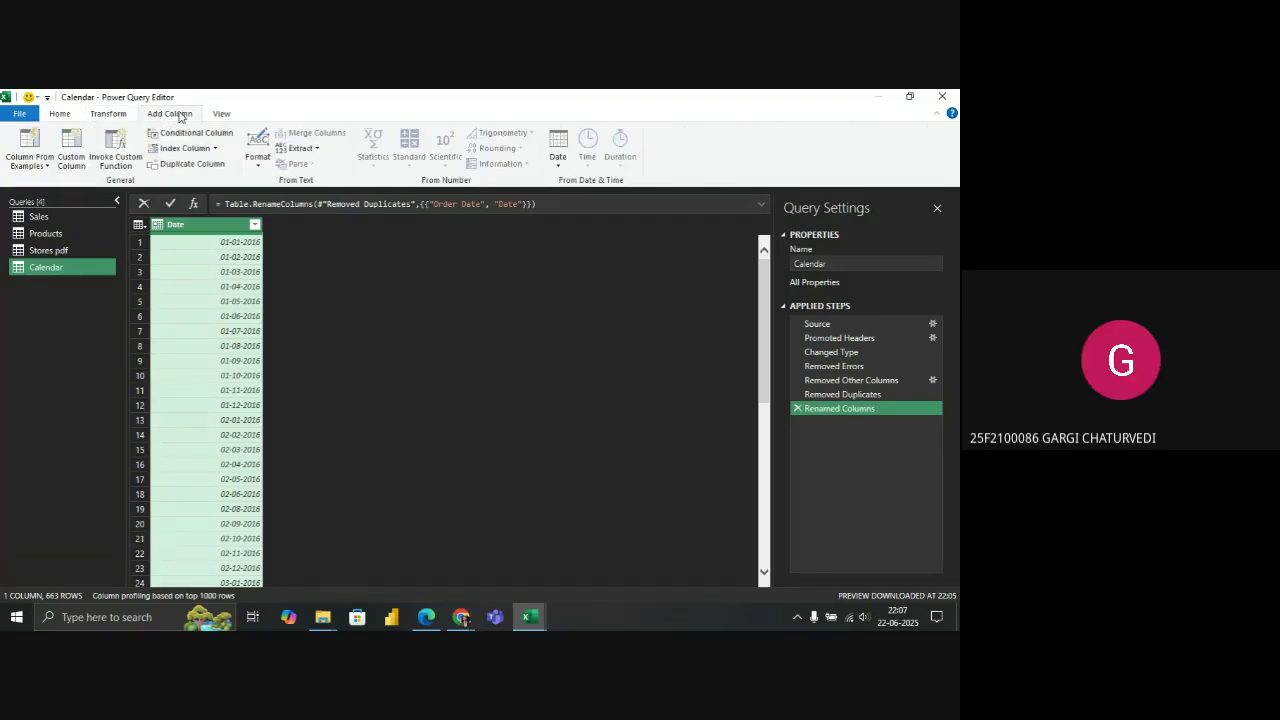
{"action": "left_click", "coordinate": [120, 117]}
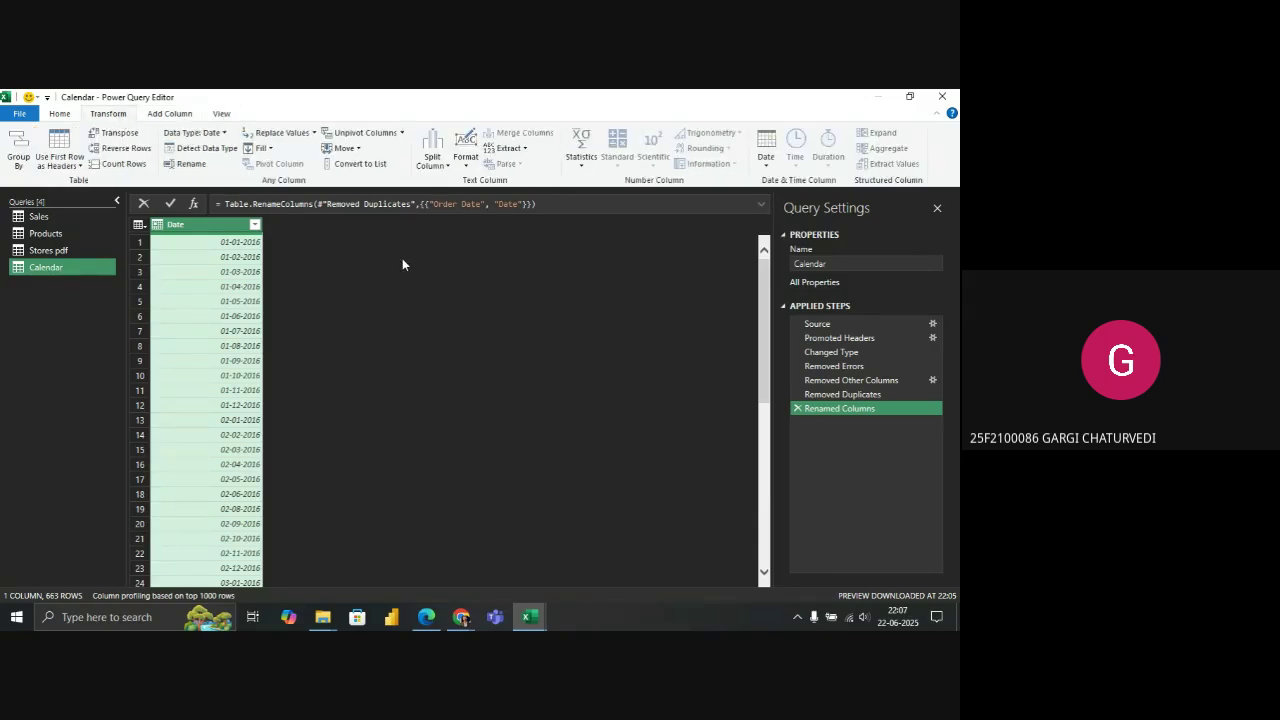
{"action": "left_click", "coordinate": [766, 158]}
{"action": "mouse_move", "coordinate": [822, 232]}
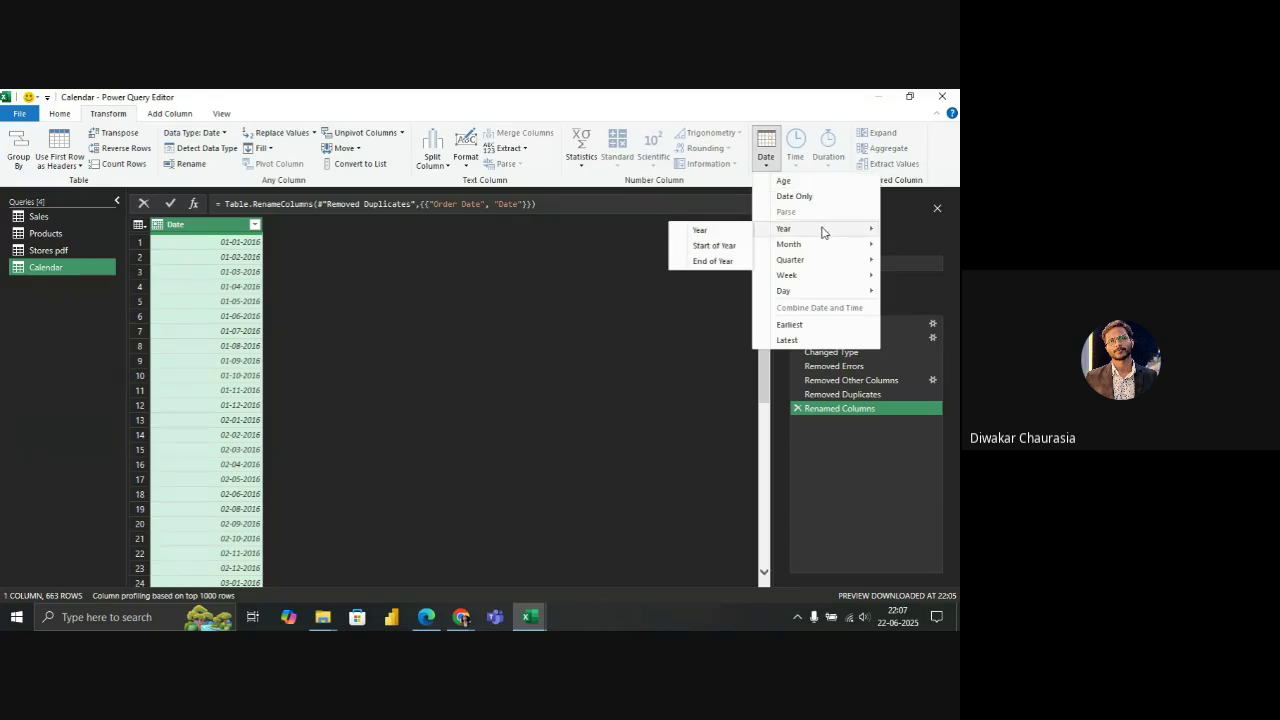
{"action": "left_click", "coordinate": [701, 233]}
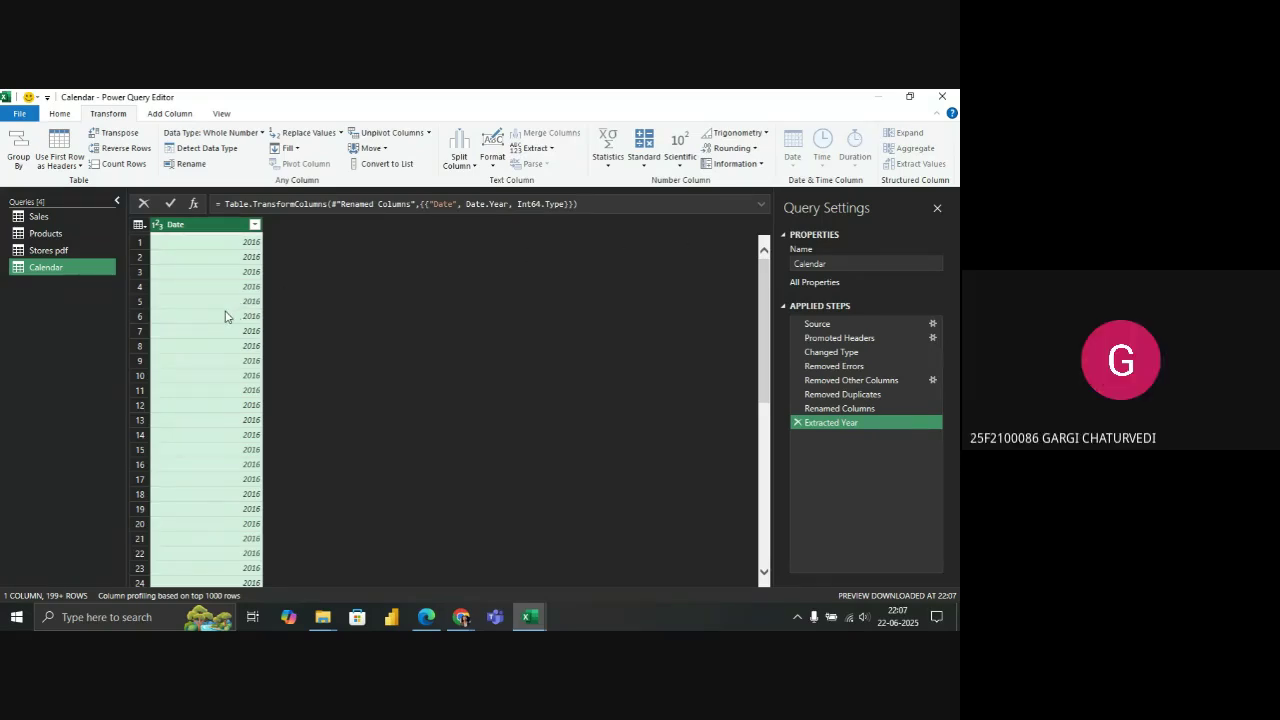
{"action": "left_click", "coordinate": [797, 422]}
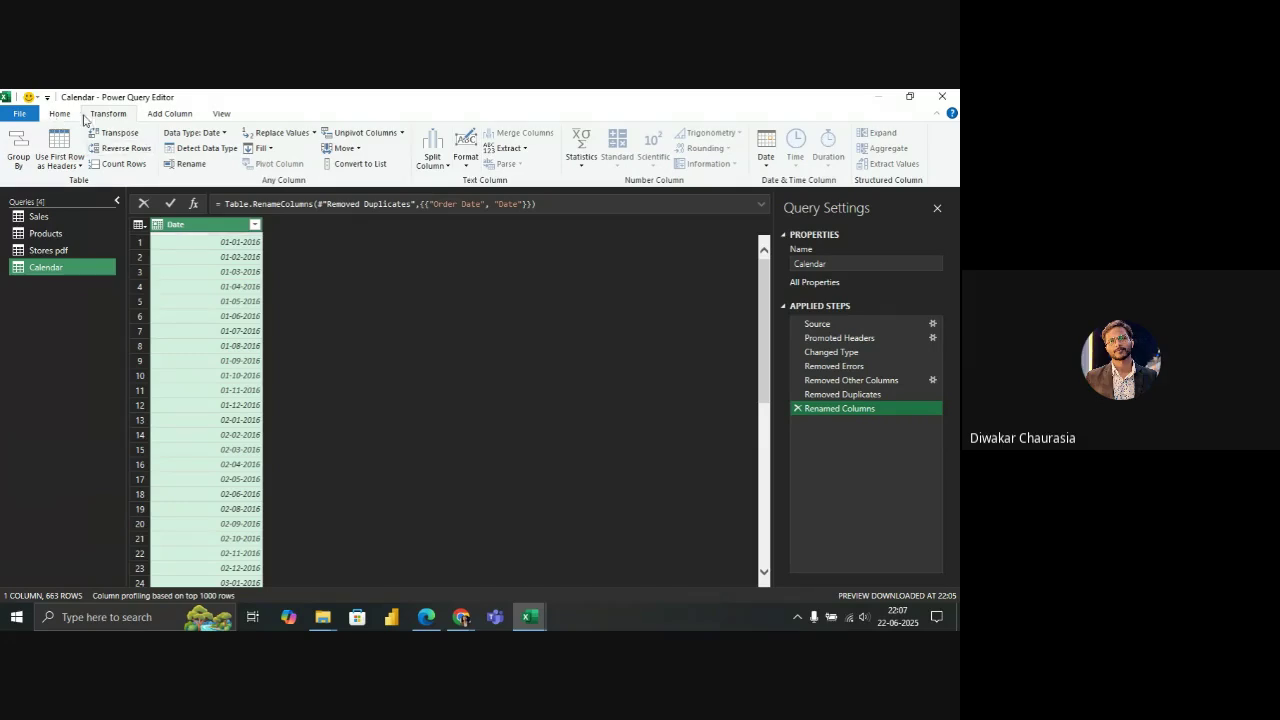
{"action": "left_click", "coordinate": [172, 114]}
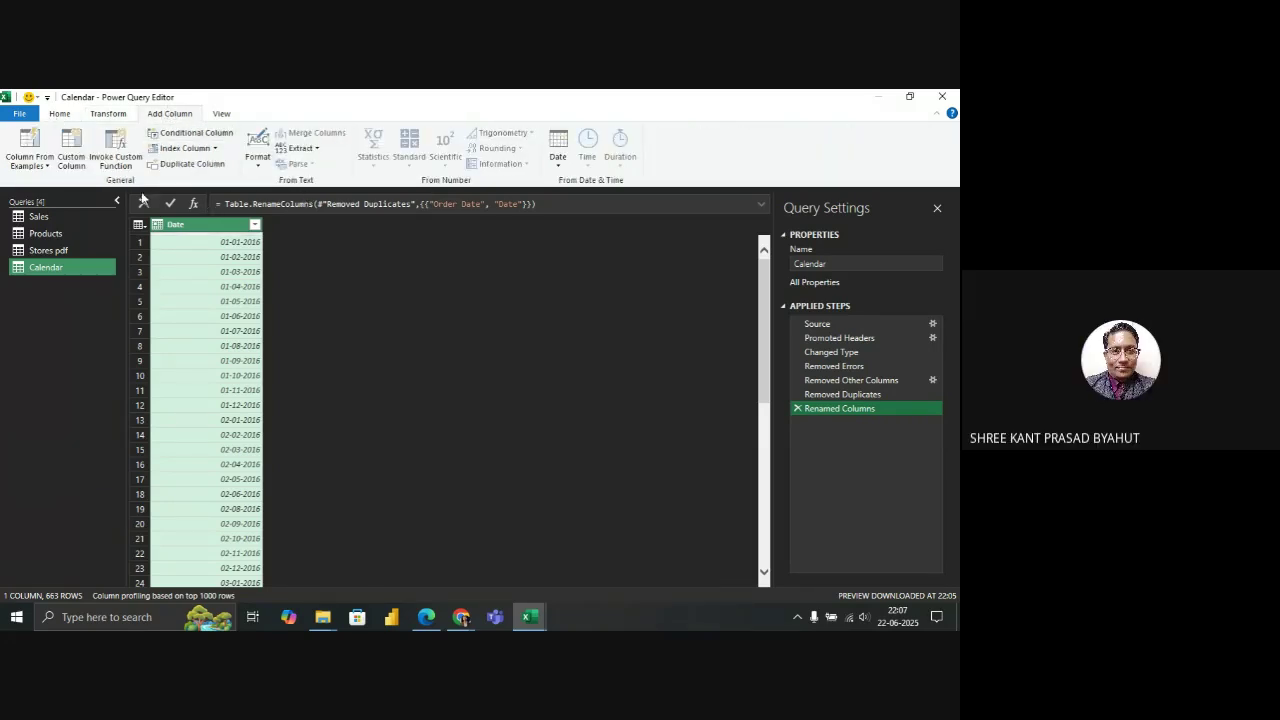
{"action": "left_click", "coordinate": [72, 163]}
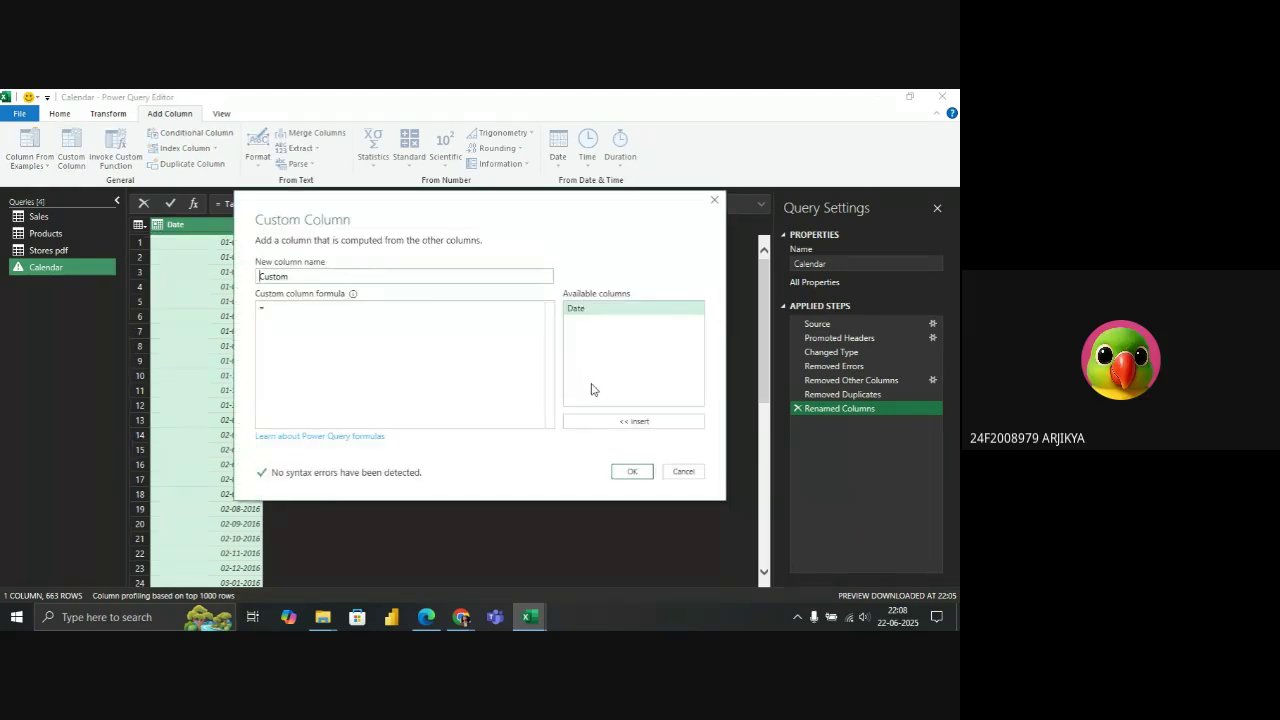
{"action": "left_click", "coordinate": [684, 471]}
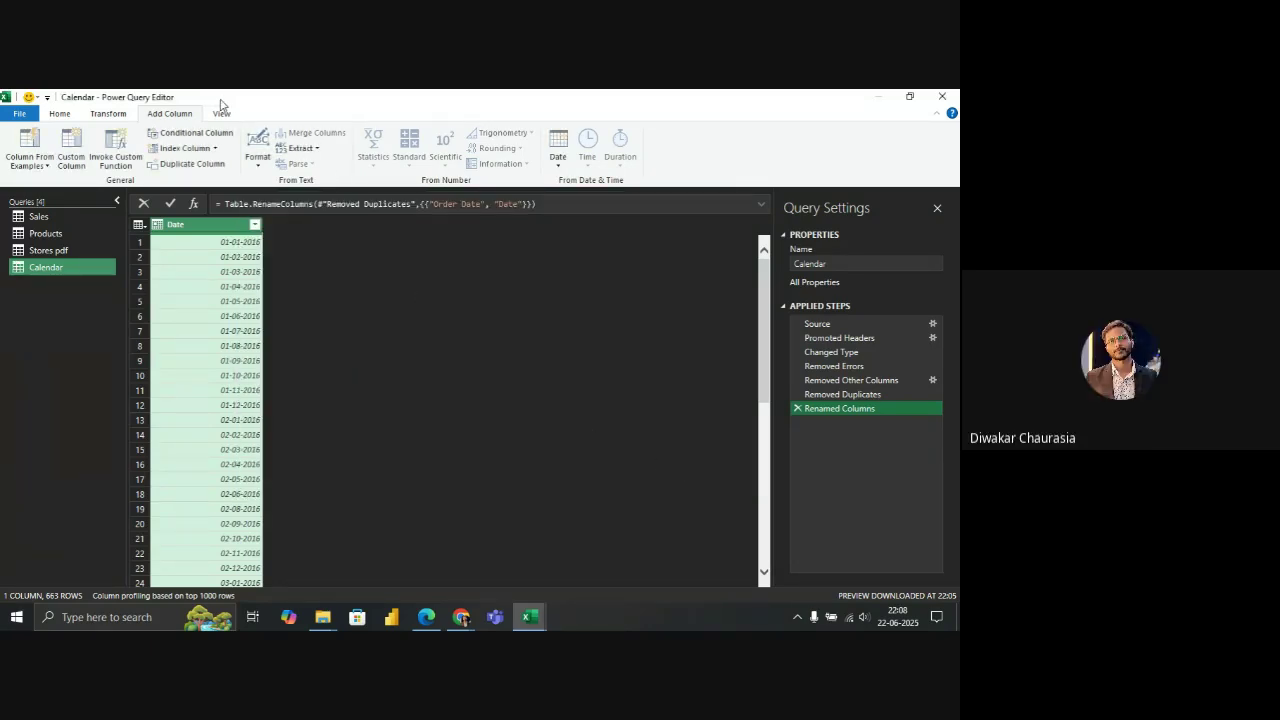
Add a Year column extracted from the Date column of the Calendar query, and select the Date column again
{"action": "left_click", "coordinate": [557, 162]}
{"action": "mouse_move", "coordinate": [626, 230]}
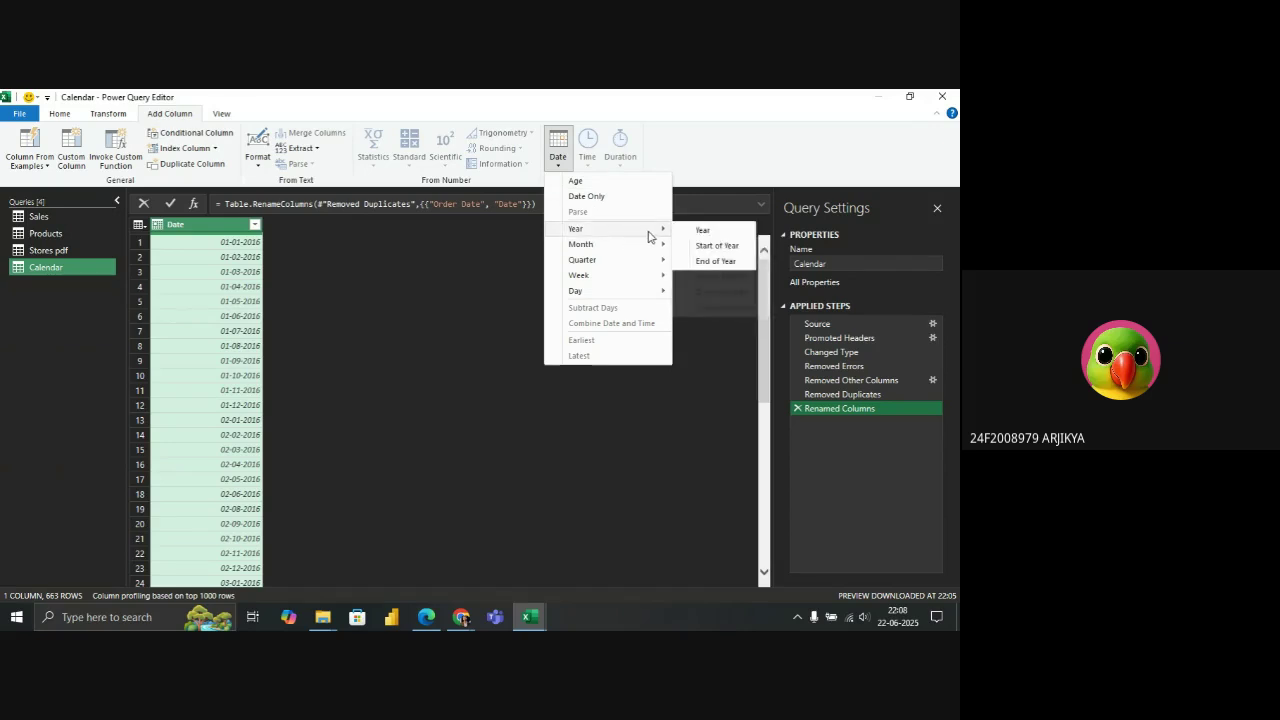
{"action": "left_click", "coordinate": [700, 230]}
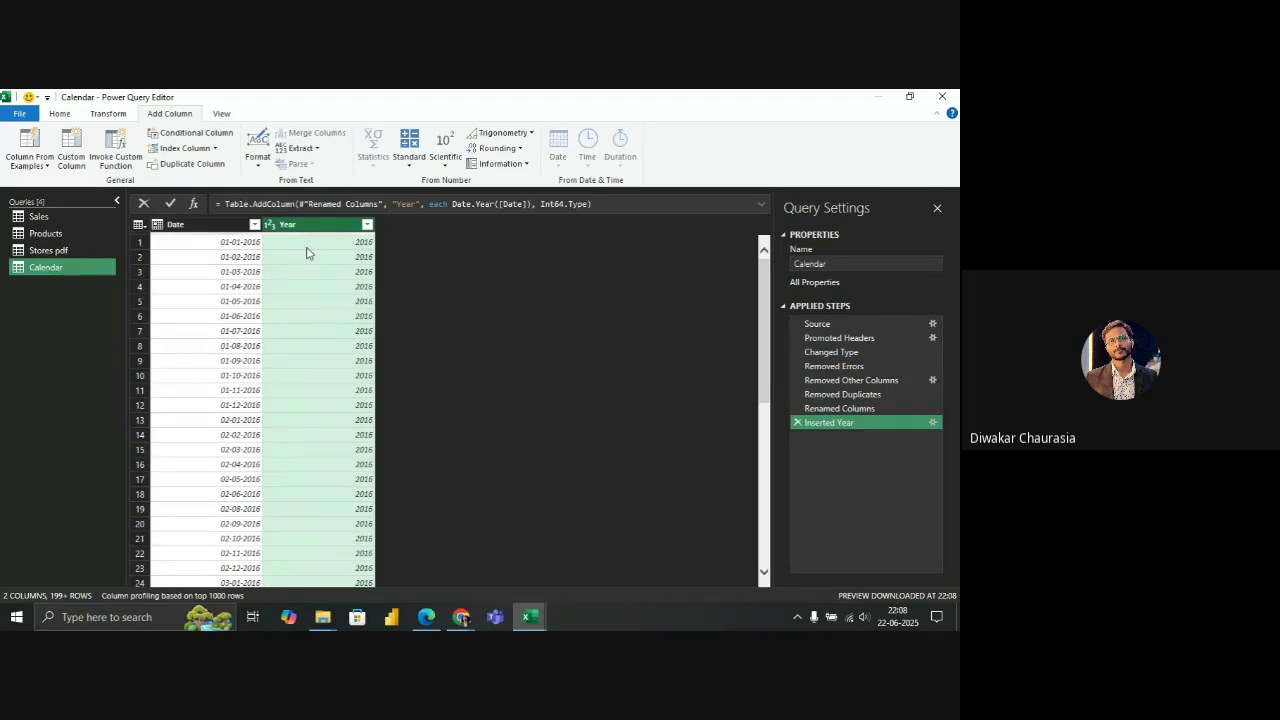
{"action": "left_click", "coordinate": [240, 226]}
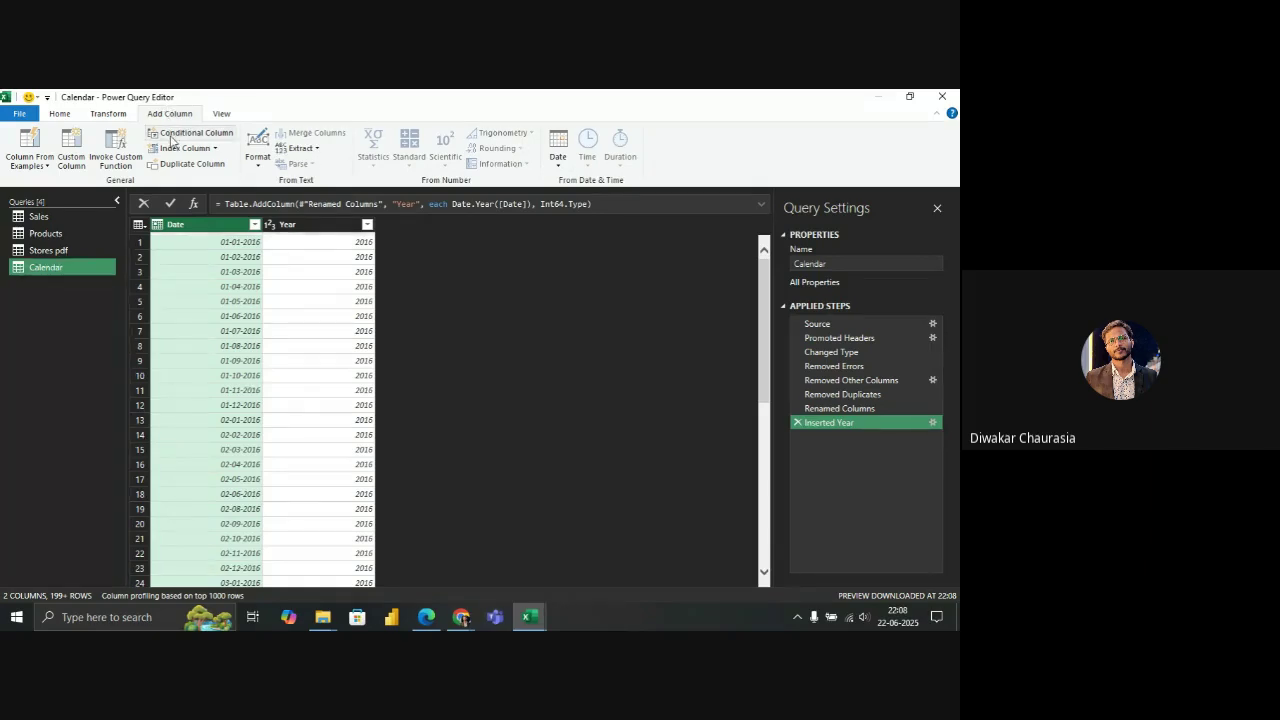
{"action": "left_click", "coordinate": [558, 160]}
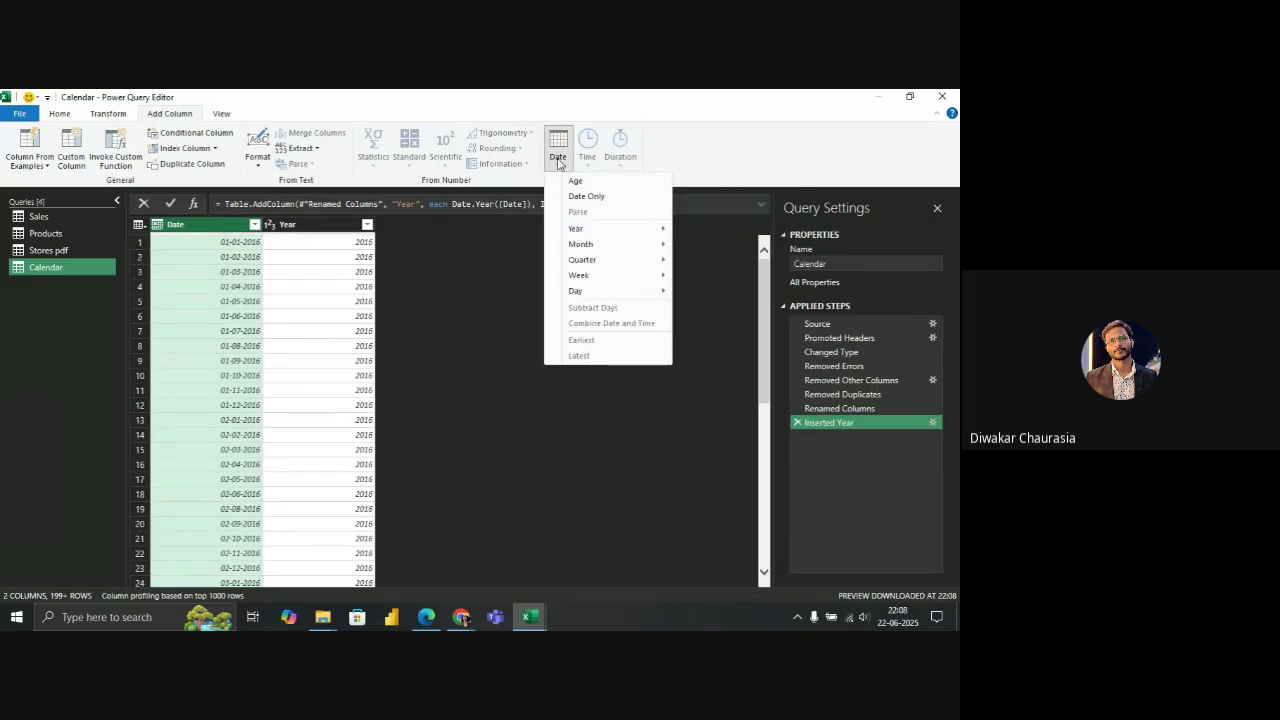
{"action": "mouse_move", "coordinate": [634, 243]}
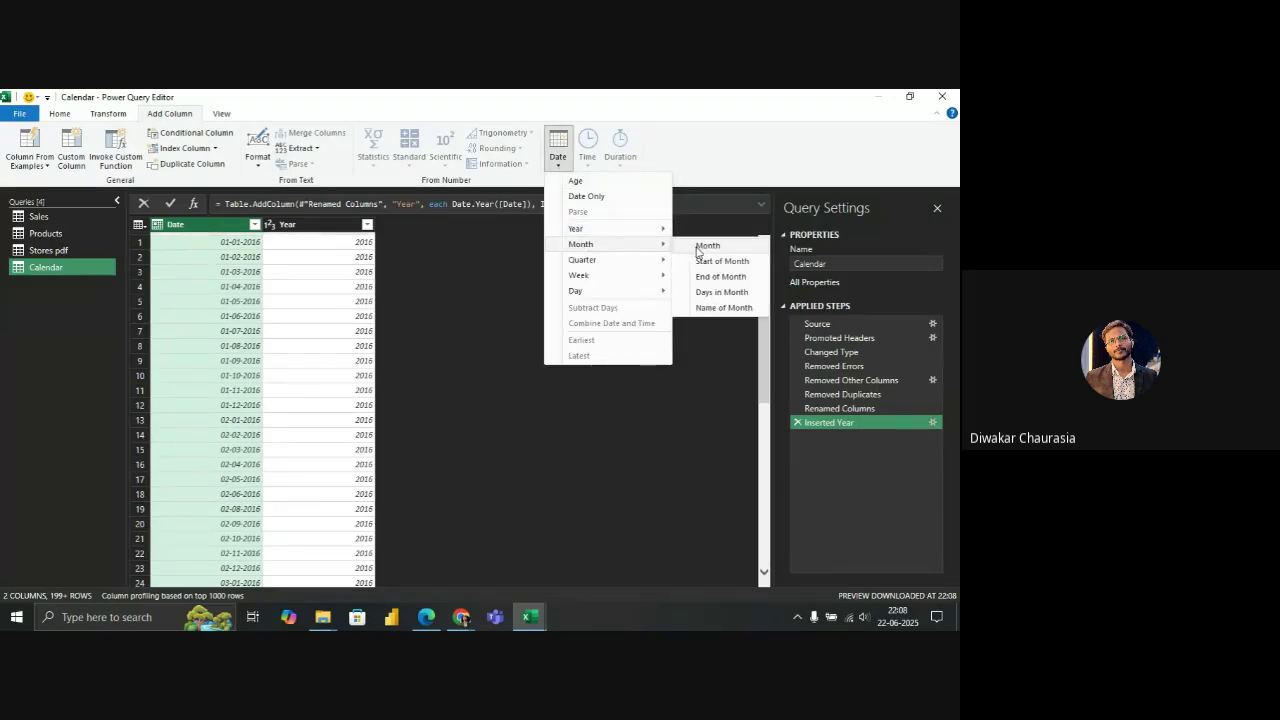
{"action": "left_click", "coordinate": [707, 246]}
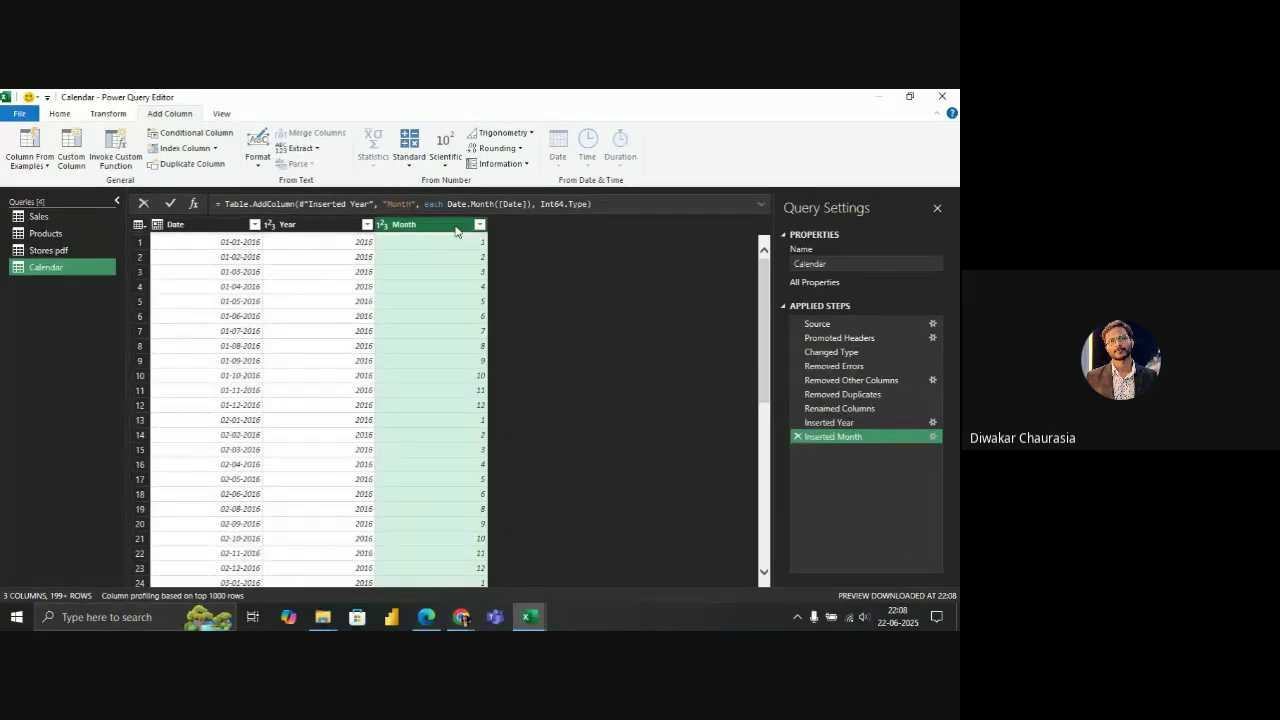
{"action": "left_click", "coordinate": [798, 437]}
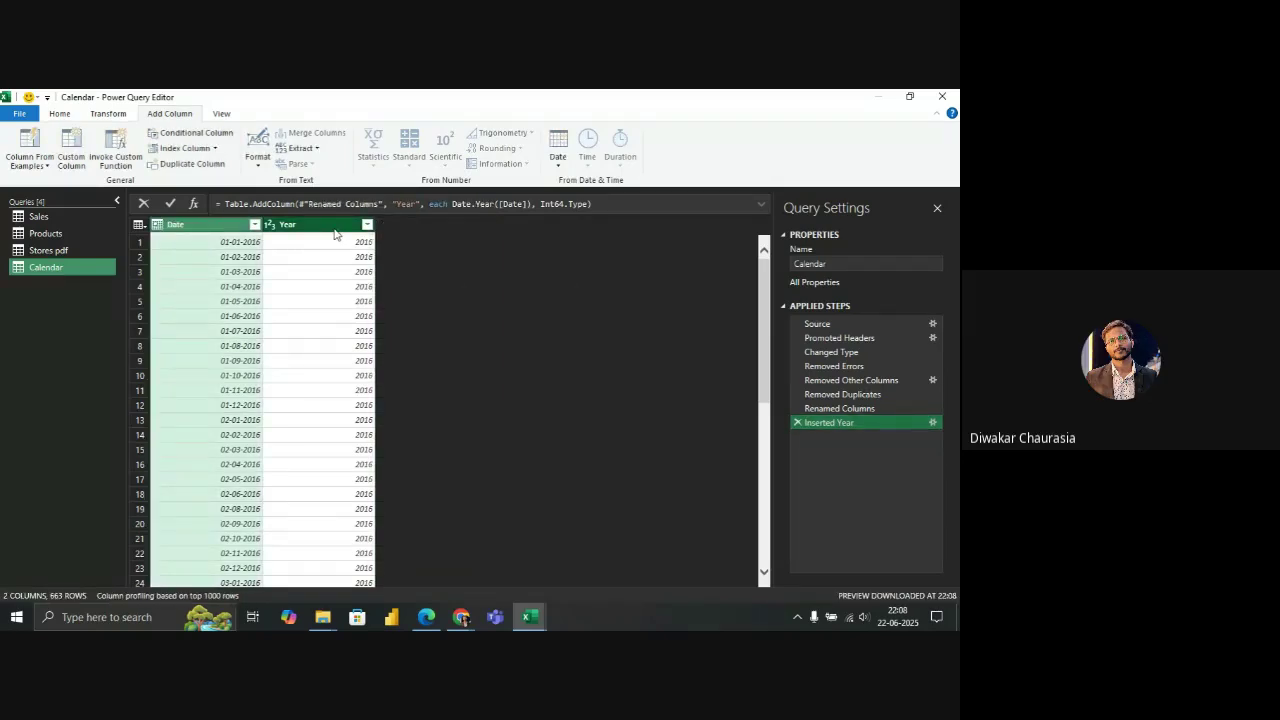
Add a column with the name of the month extracted from the Date column
{"action": "left_click", "coordinate": [559, 166]}
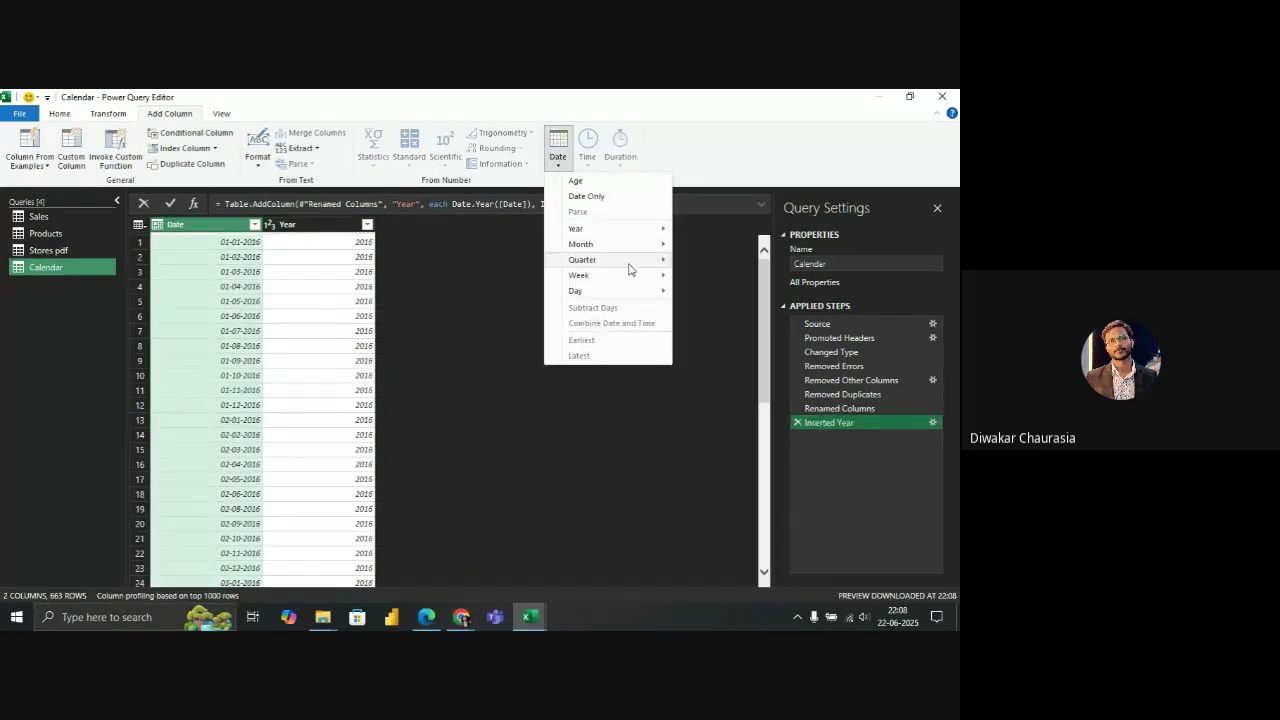
{"action": "mouse_move", "coordinate": [640, 245]}
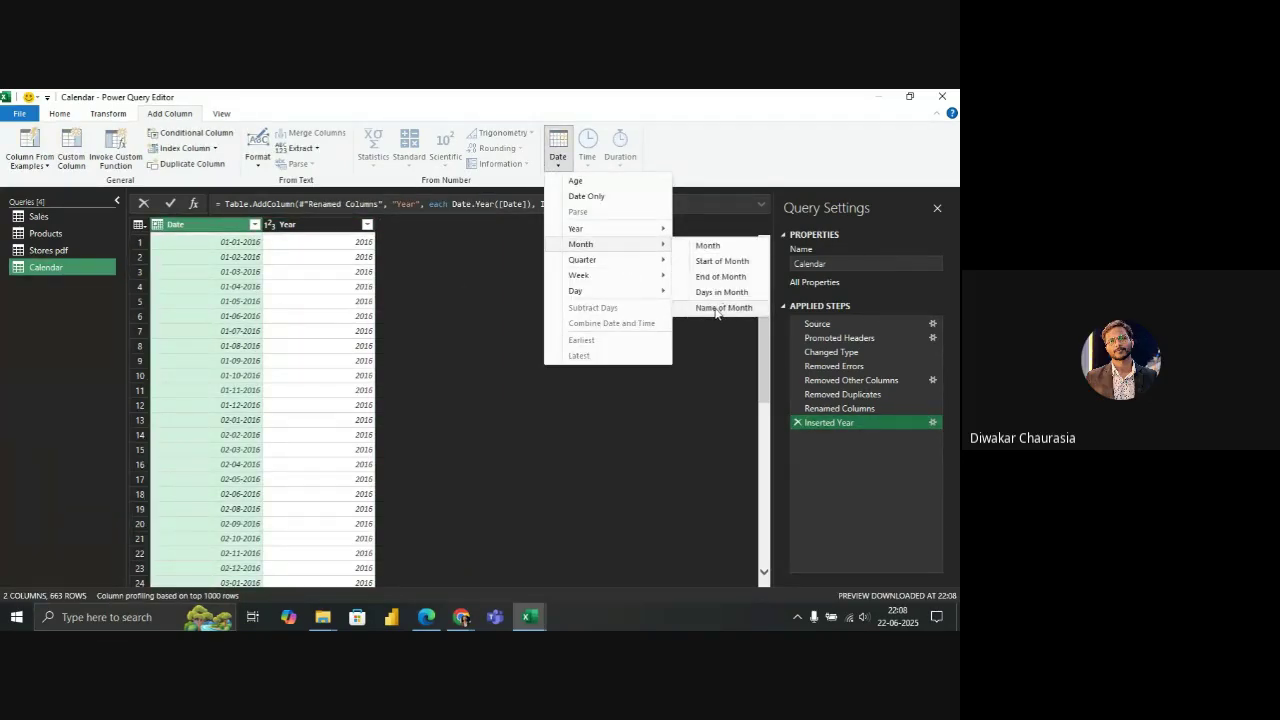
{"action": "left_click", "coordinate": [724, 308]}
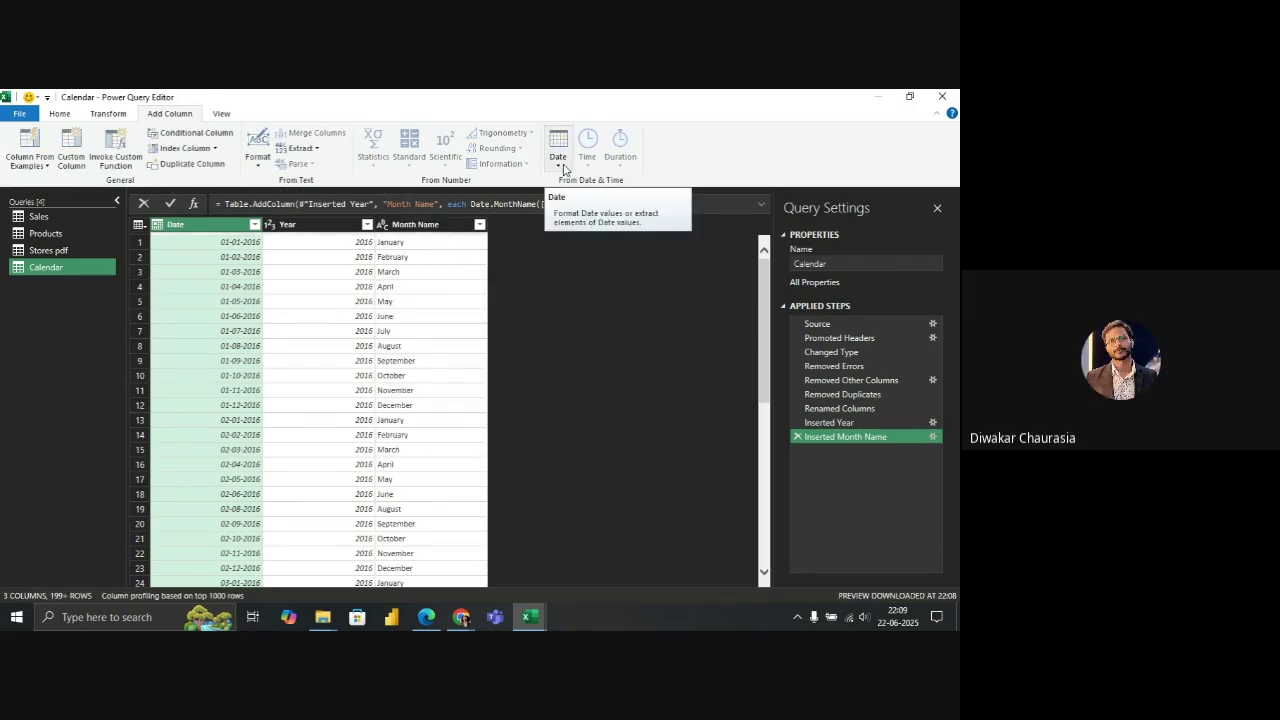
Add a Start of Month column based on the Date column
{"action": "left_click", "coordinate": [563, 165]}
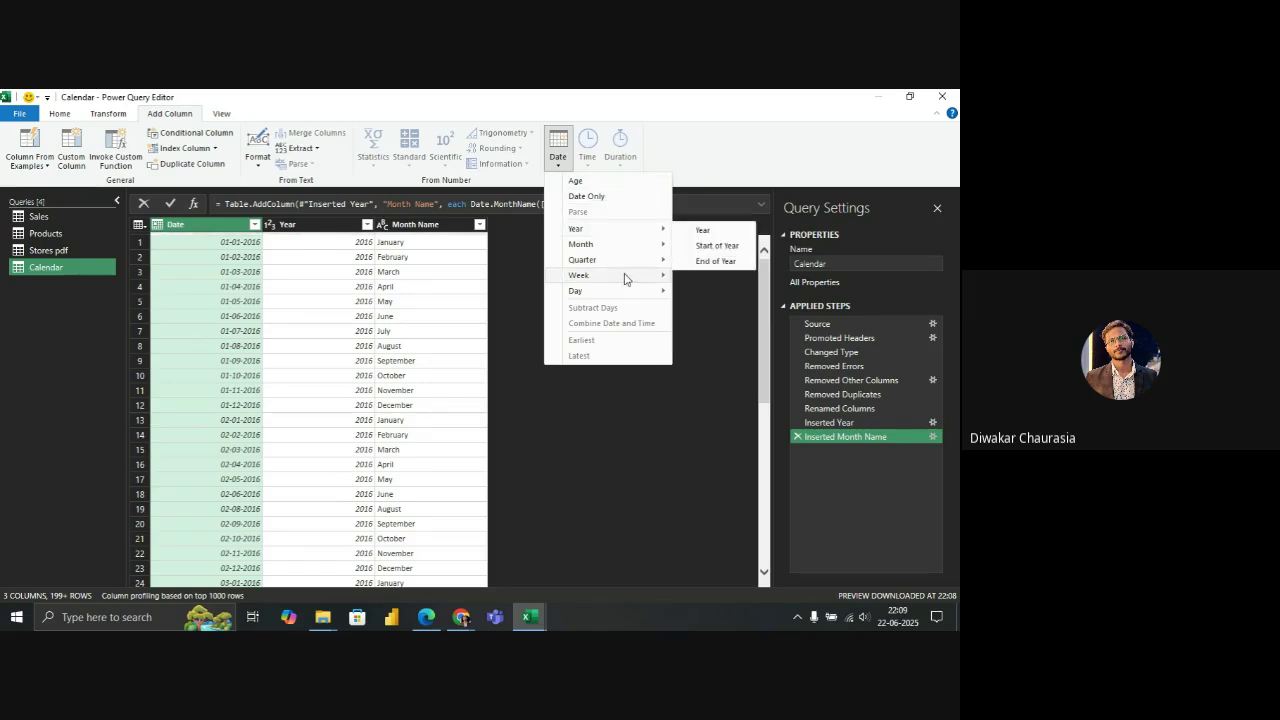
{"action": "mouse_move", "coordinate": [633, 266]}
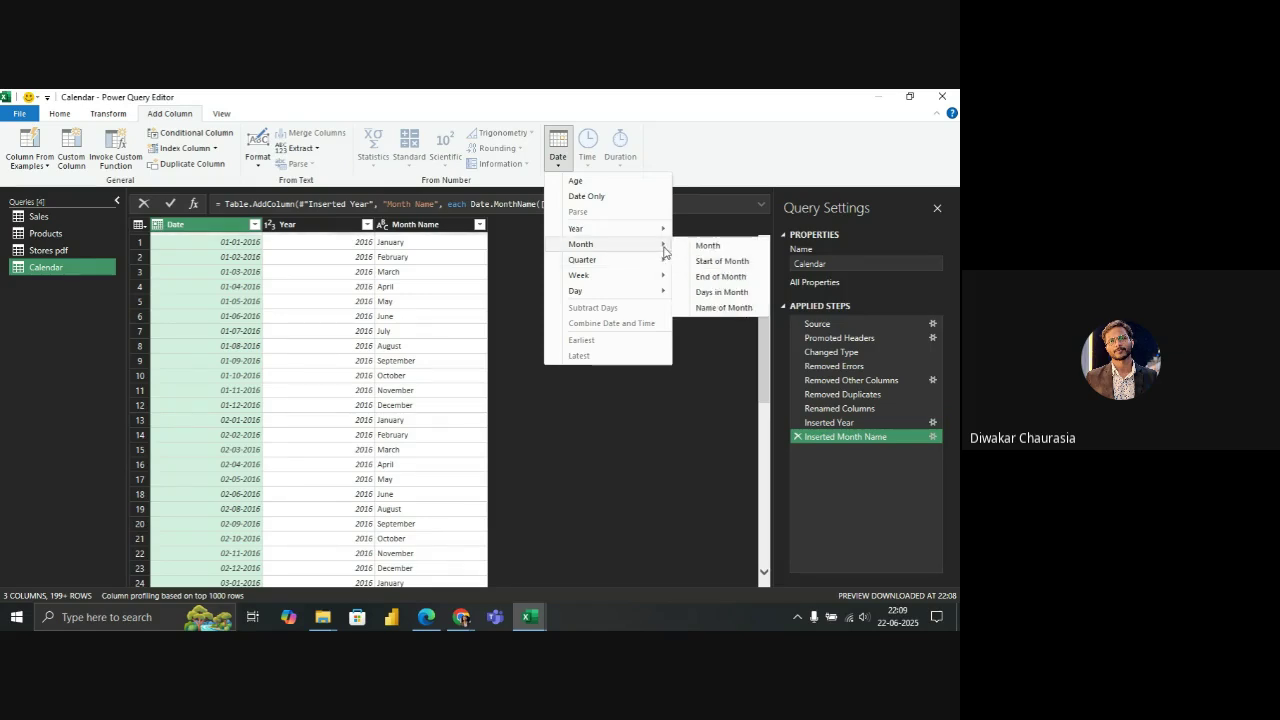
{"action": "left_click", "coordinate": [716, 262]}
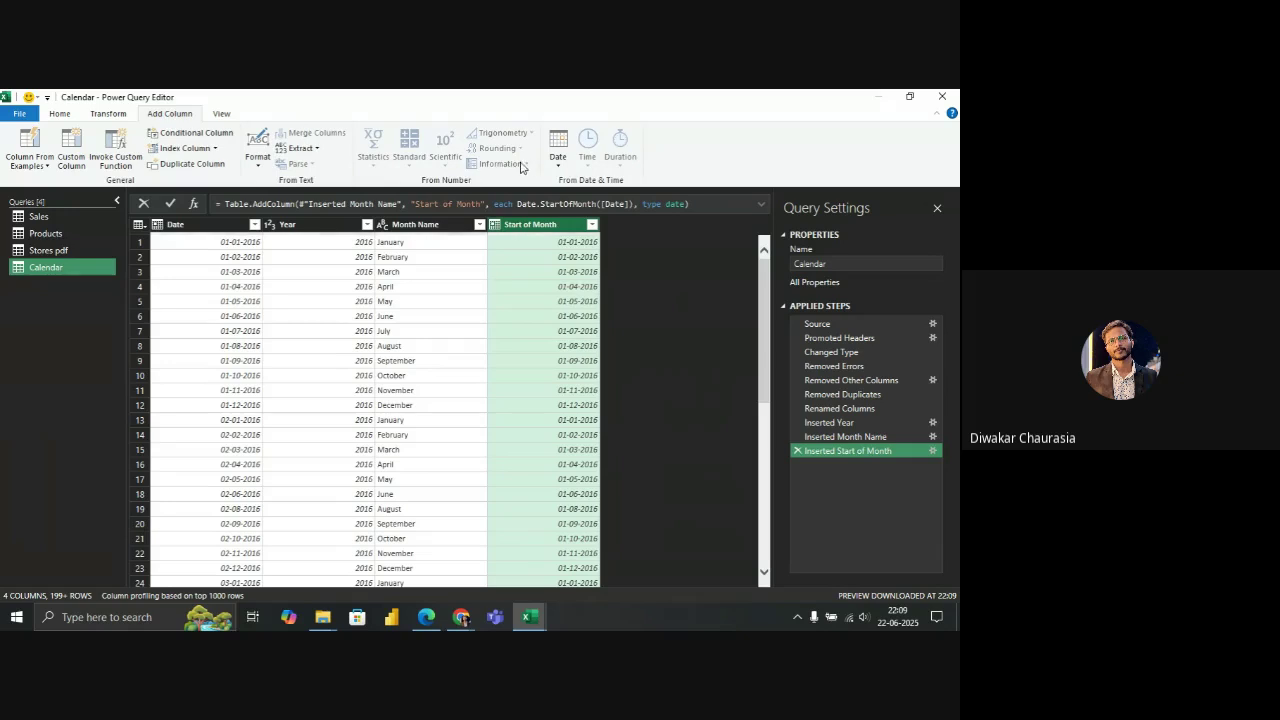
Reorder the columns so that Month Name and Start of Month come between Date and Year
{"action": "left_click", "coordinate": [412, 226]}
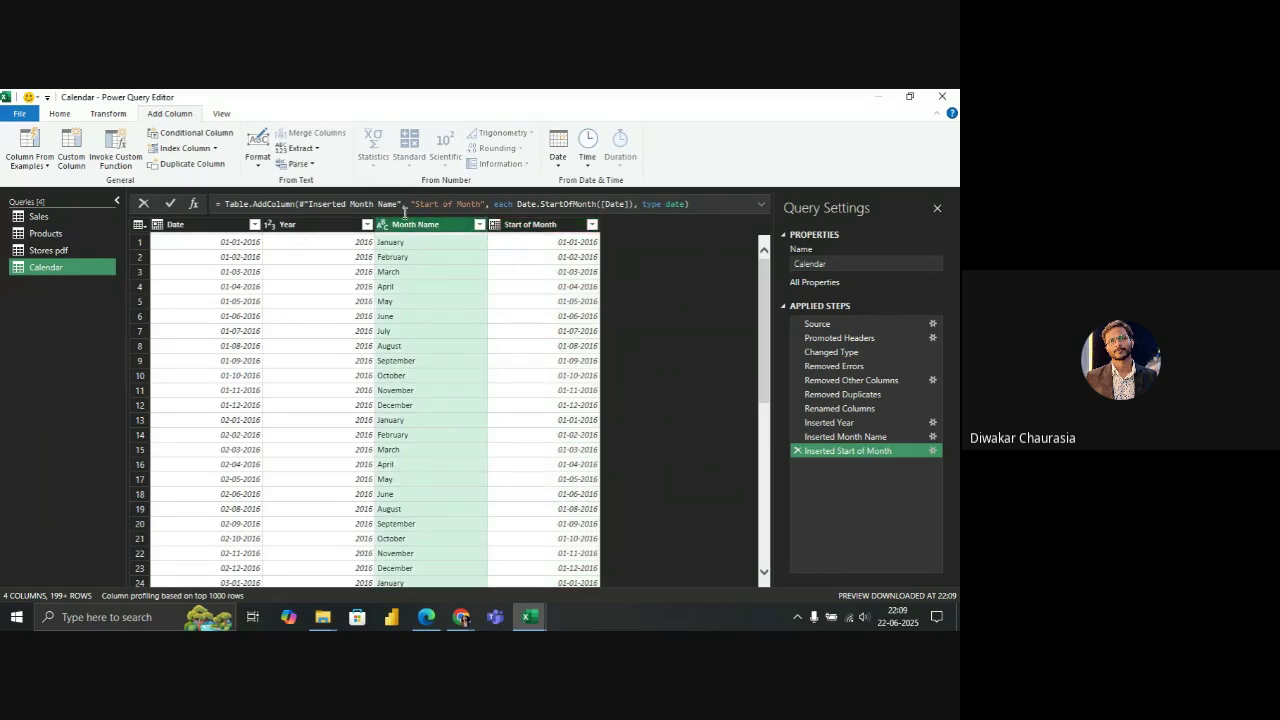
{"action": "left_click", "coordinate": [328, 226]}
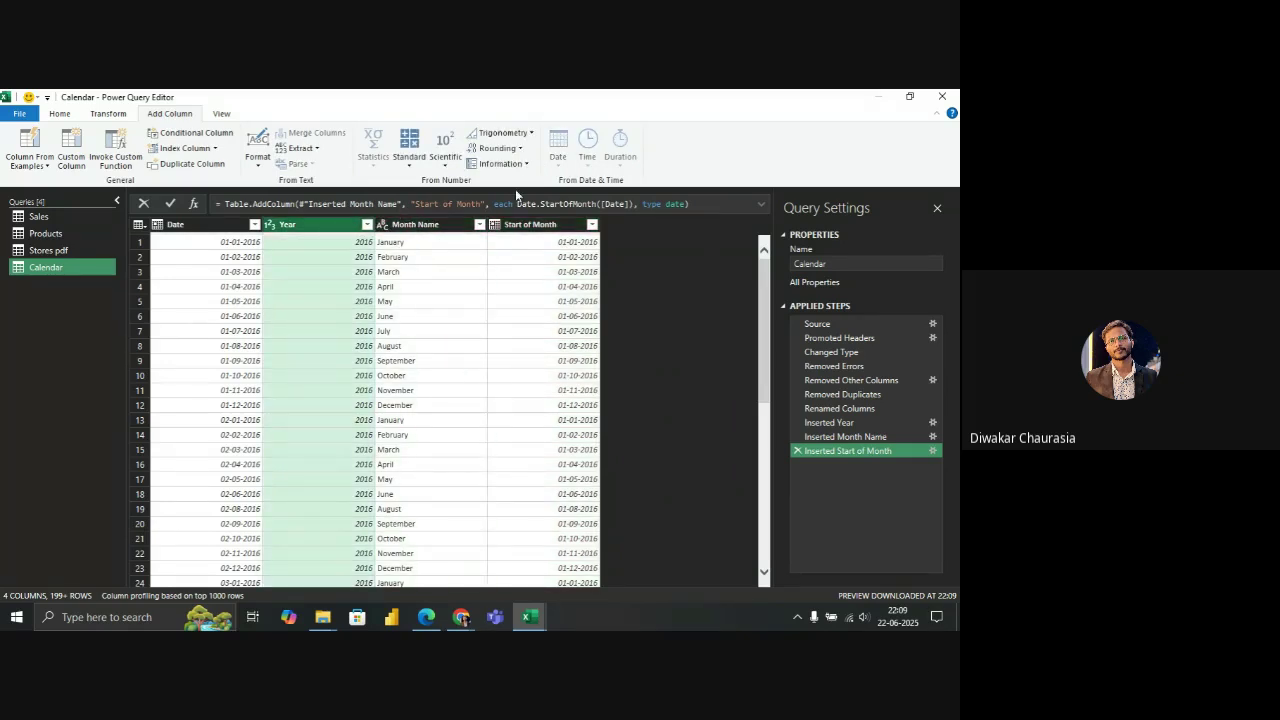
{"action": "left_click", "coordinate": [429, 230]}
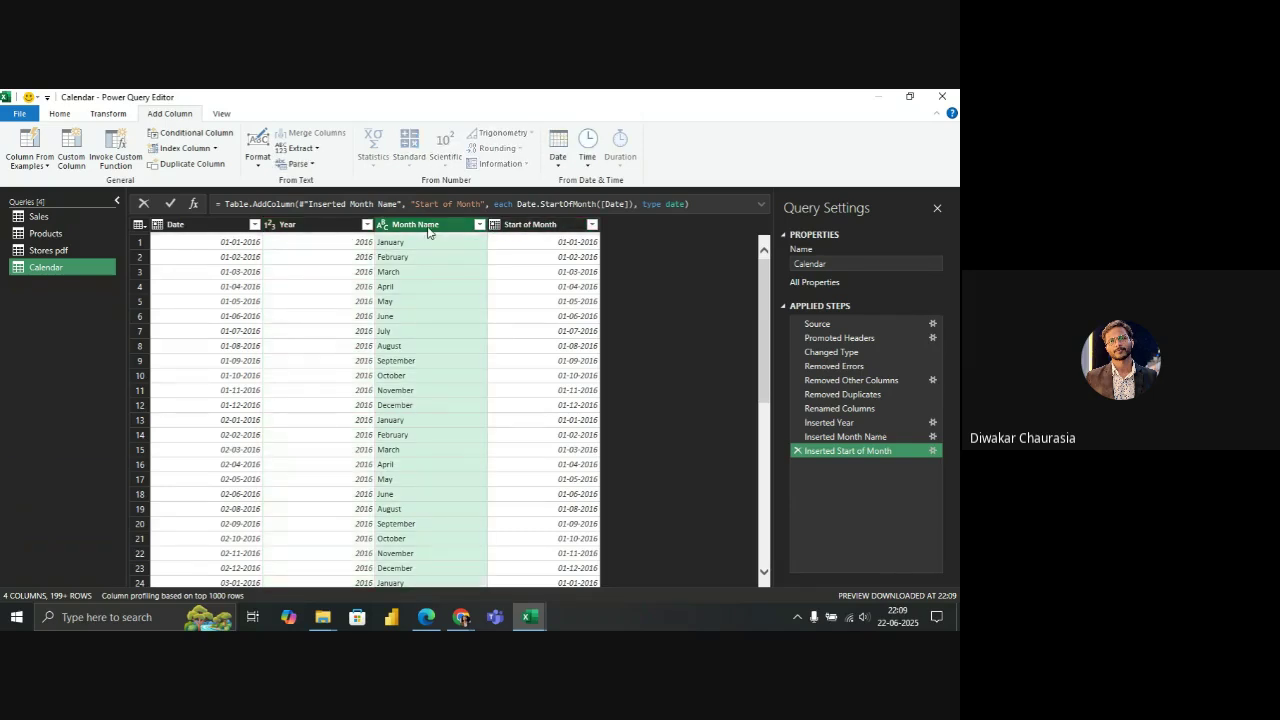
{"action": "left_click_drag", "start_coordinate": [428, 228], "coordinate": [306, 230]}
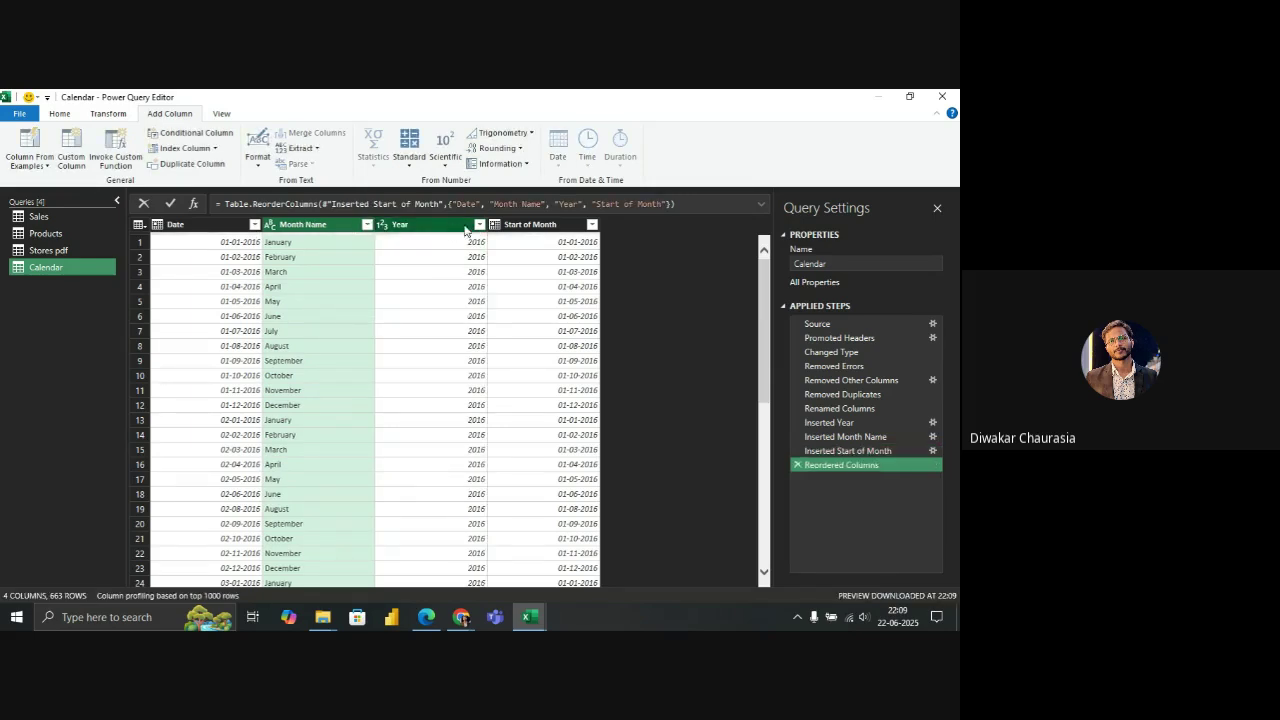
{"action": "left_click", "coordinate": [455, 229]}
{"action": "left_click", "coordinate": [563, 228], "text": "shift"}
{"action": "left_click", "coordinate": [416, 228]}
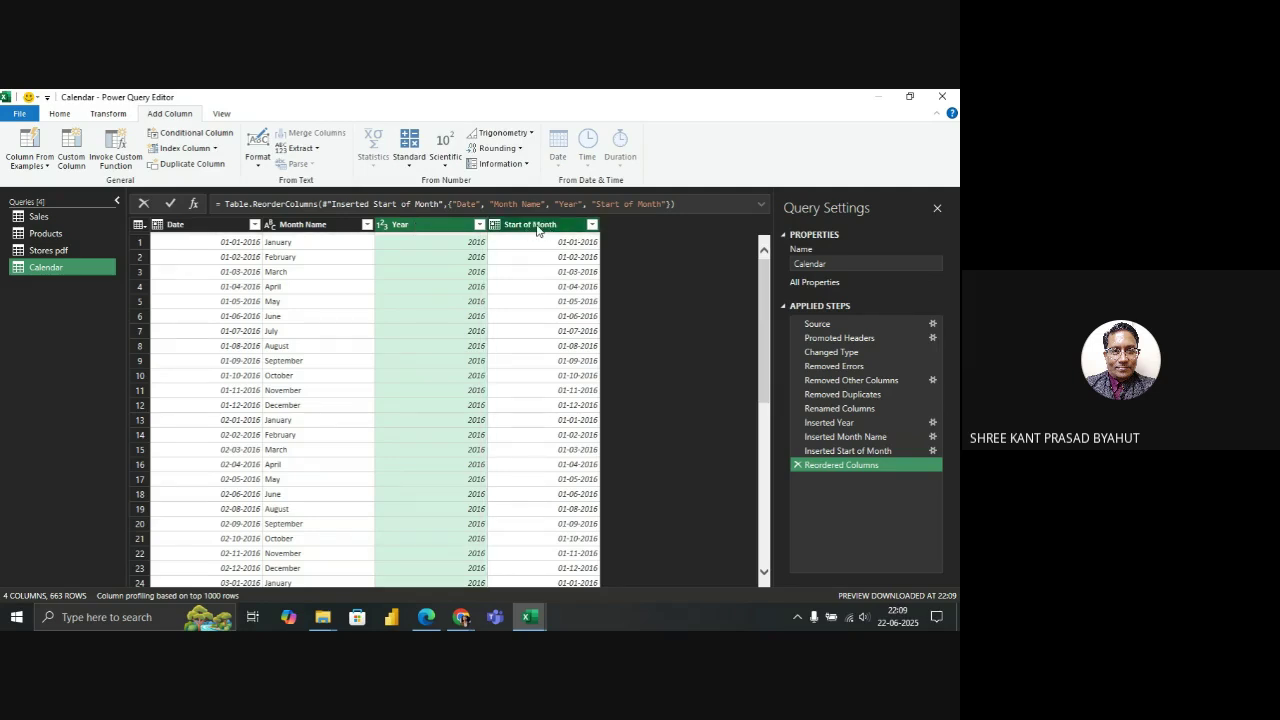
{"action": "left_click_drag", "start_coordinate": [537, 228], "coordinate": [419, 232]}
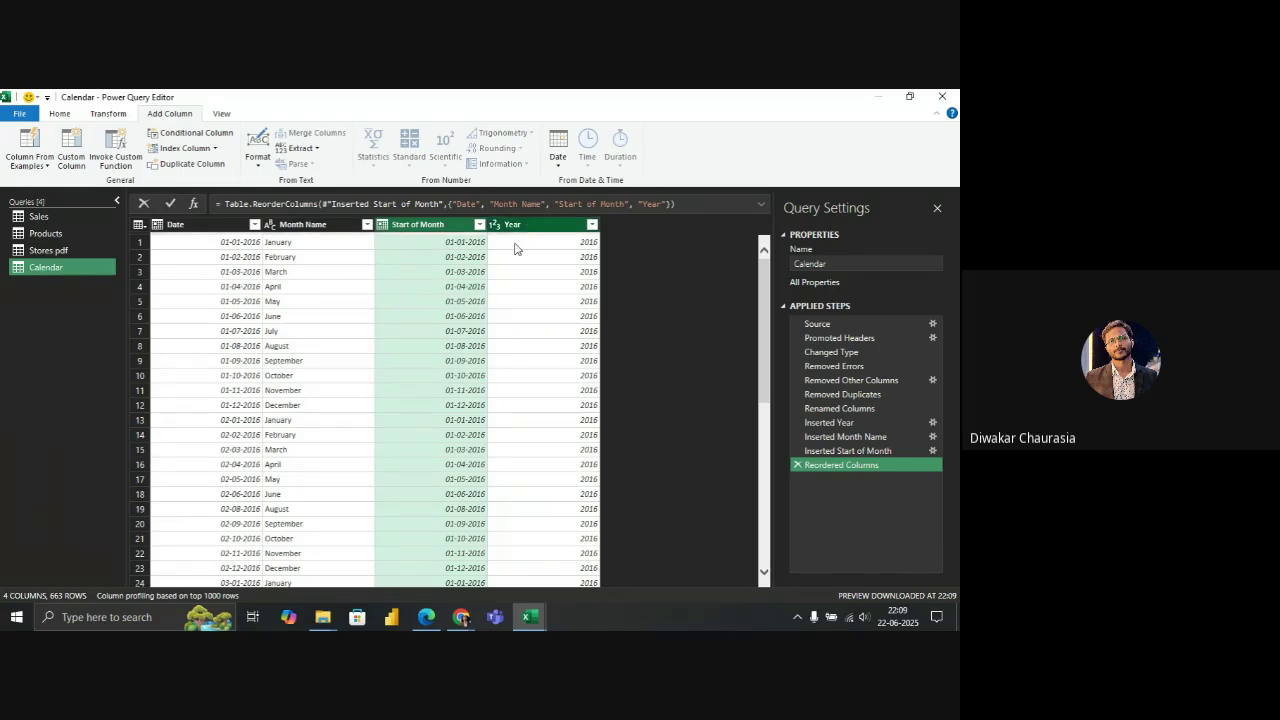
Add a Quarter of Year column extracted from the Date column
{"action": "left_click", "coordinate": [222, 236]}
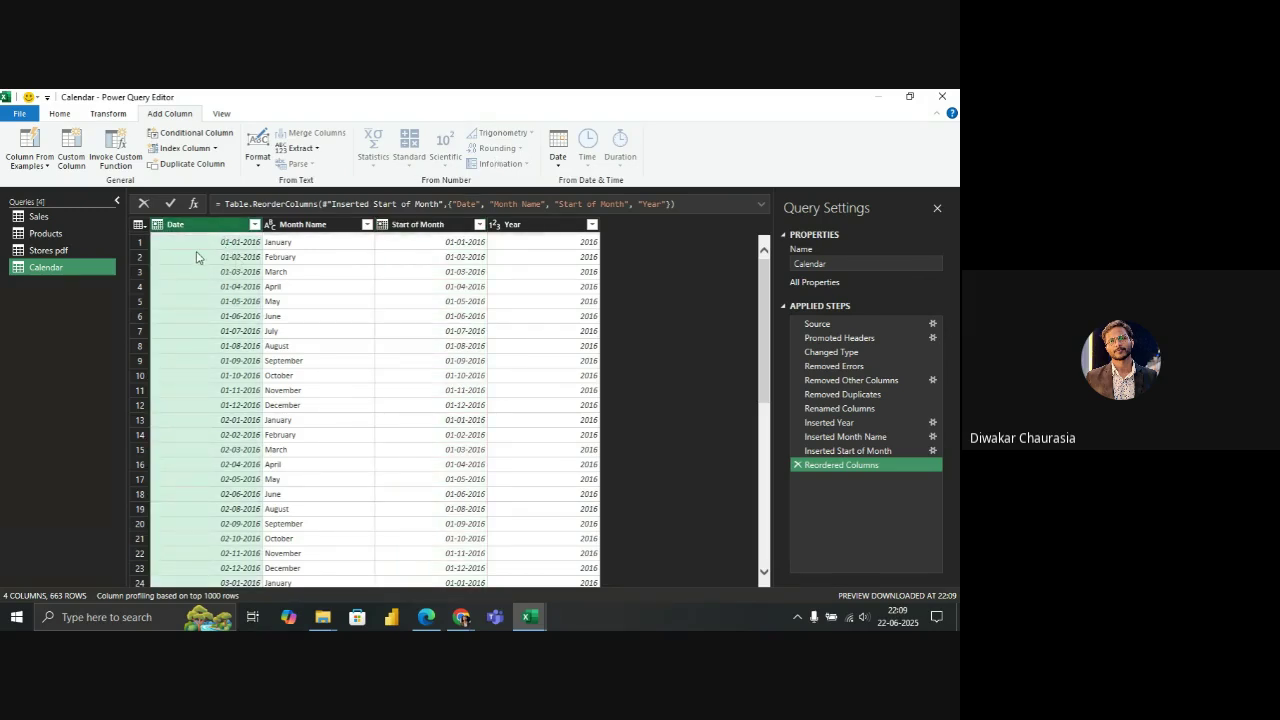
{"action": "left_click", "coordinate": [556, 165]}
{"action": "mouse_move", "coordinate": [640, 259]}
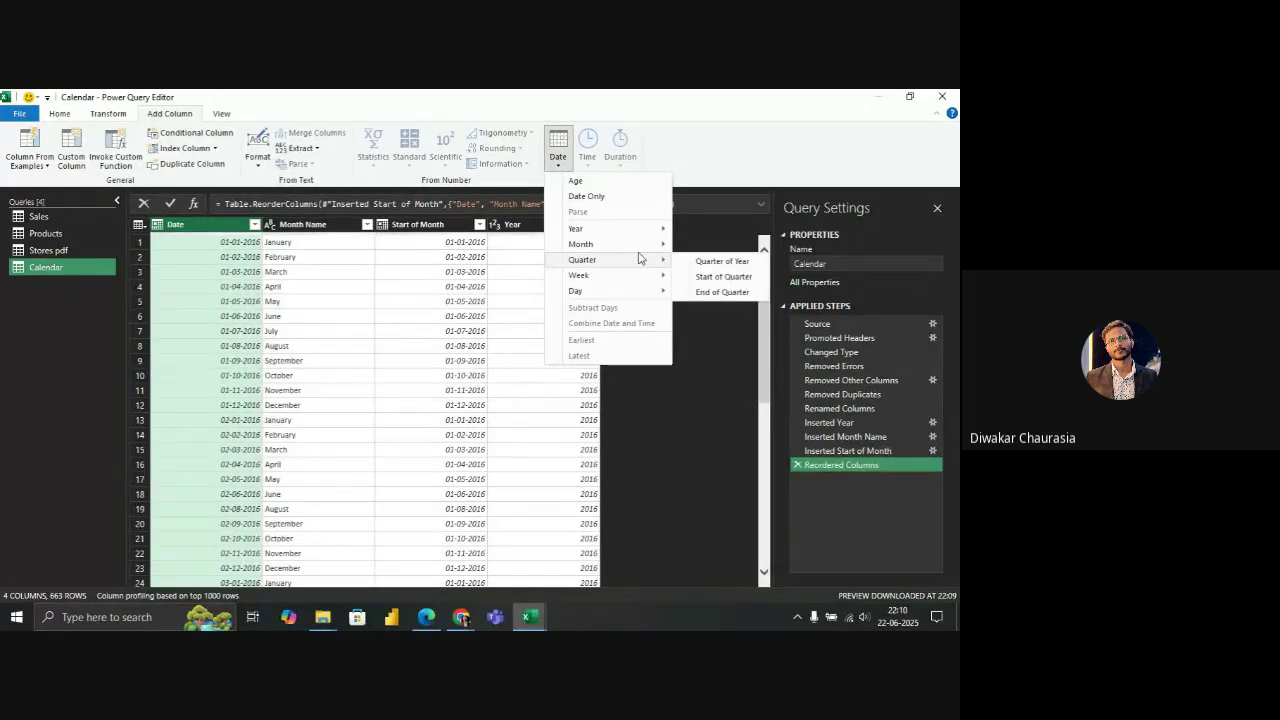
{"action": "left_click", "coordinate": [697, 264]}
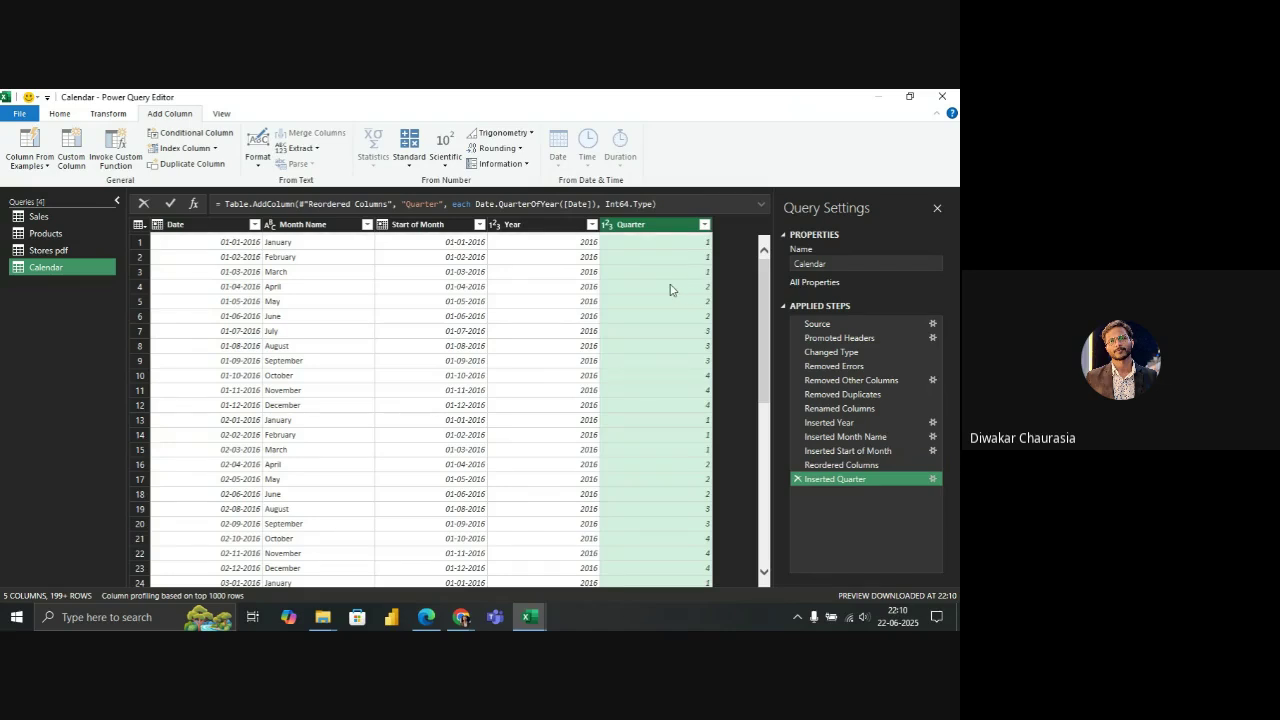
Check the Quarter values against the Date, Month Name, Start of Month and Year values in the Calendar rows
{"action": "left_click", "coordinate": [670, 288]}
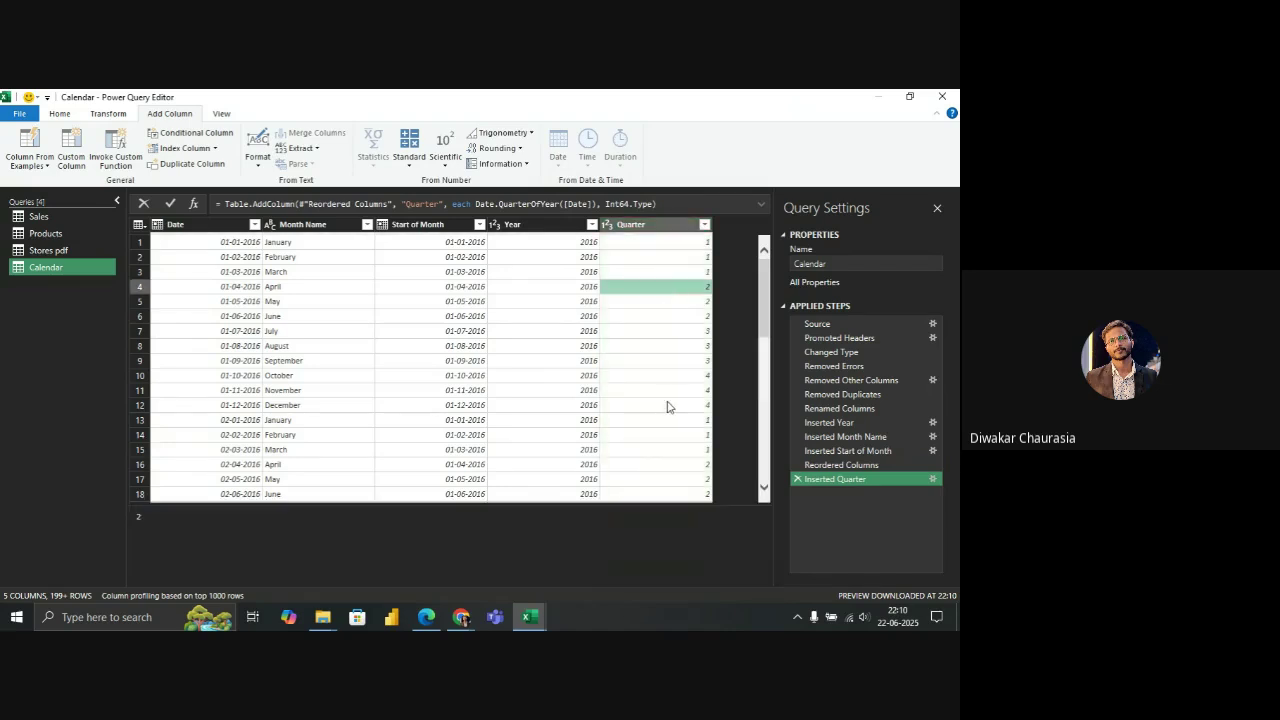
{"action": "left_click", "coordinate": [516, 377]}
{"action": "left_click", "coordinate": [308, 308]}
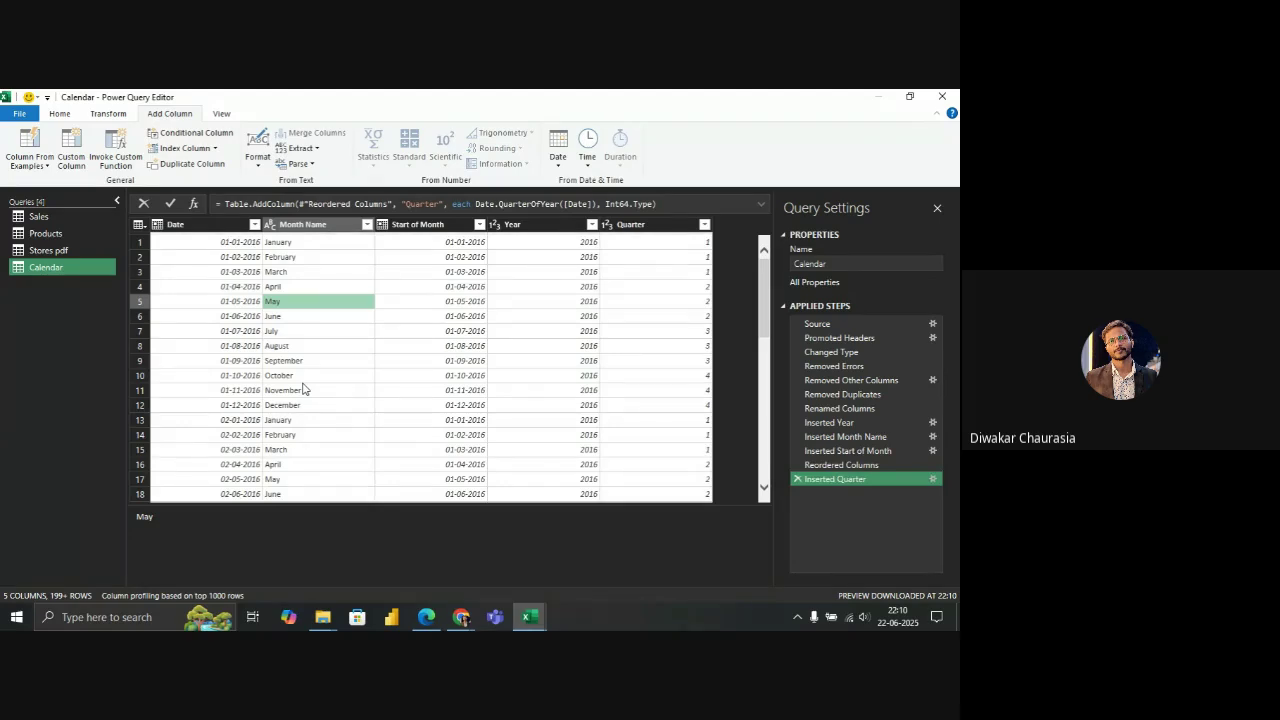
{"action": "left_click", "coordinate": [232, 272]}
{"action": "left_click", "coordinate": [295, 257]}
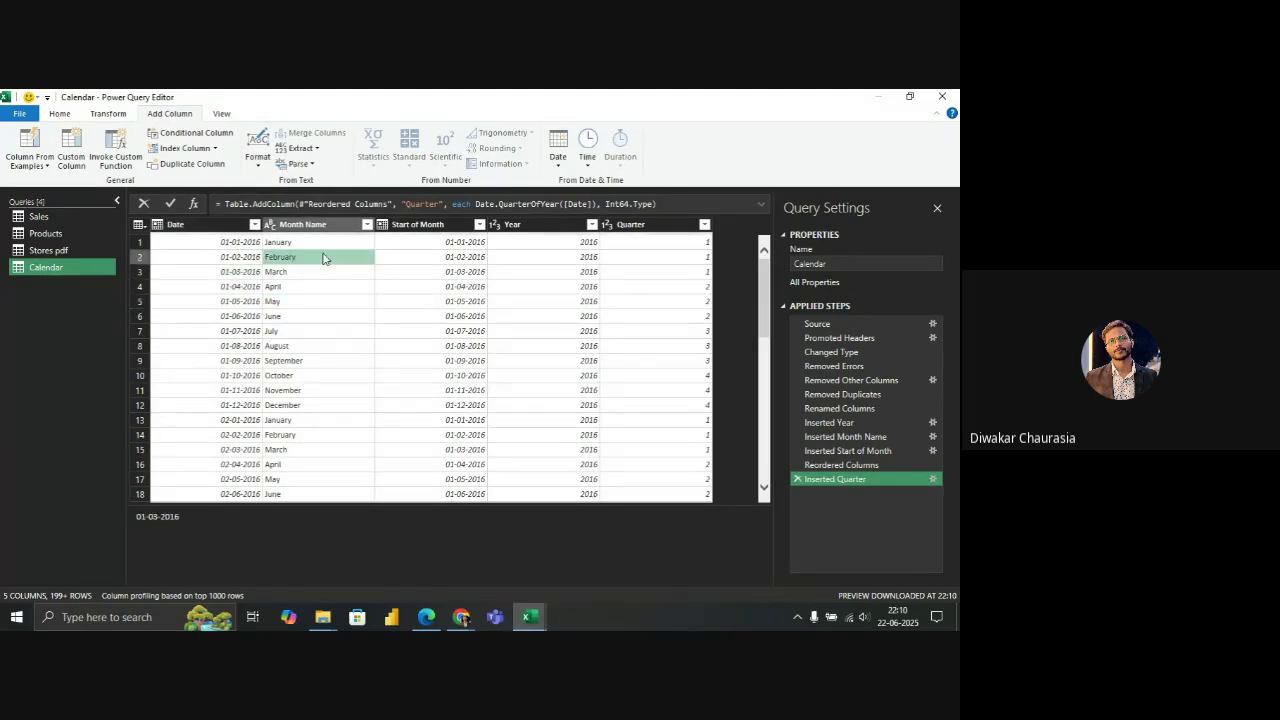
{"action": "left_click", "coordinate": [463, 287]}
{"action": "left_click", "coordinate": [585, 274]}
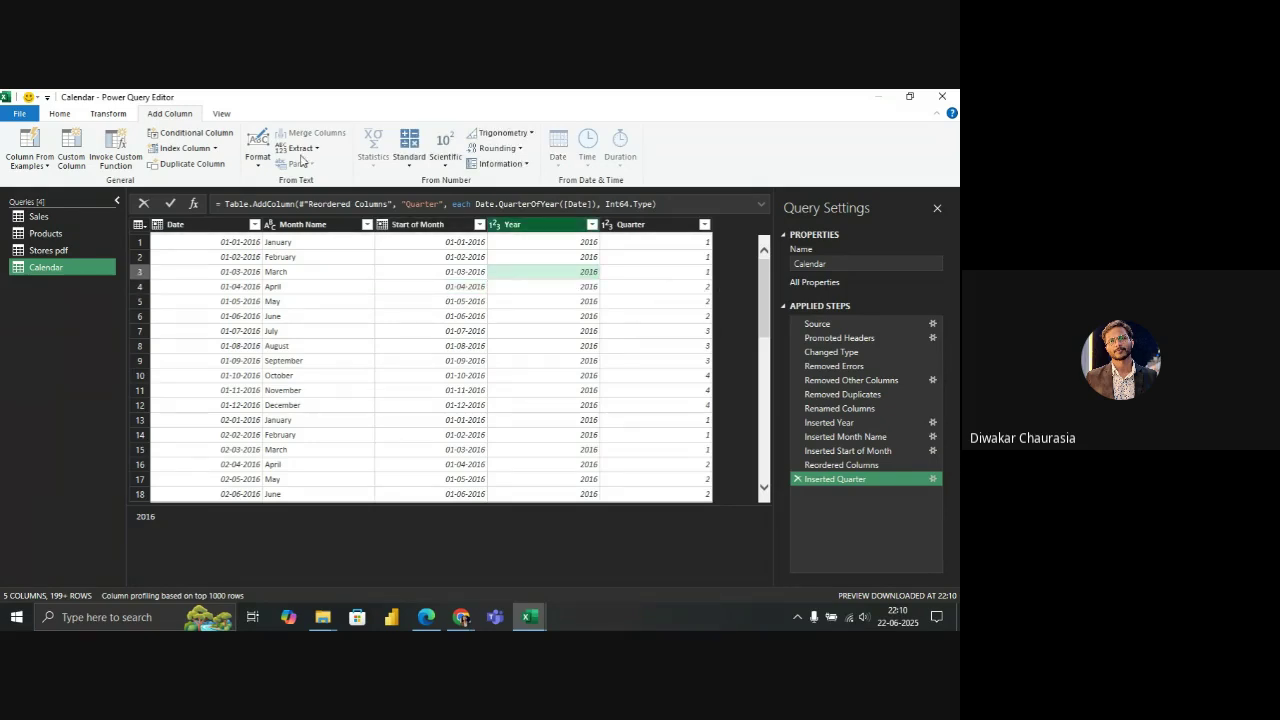
Close and load the Calendar query as Only Create Connection, with its data added to the Data Model
{"action": "left_click", "coordinate": [57, 114]}
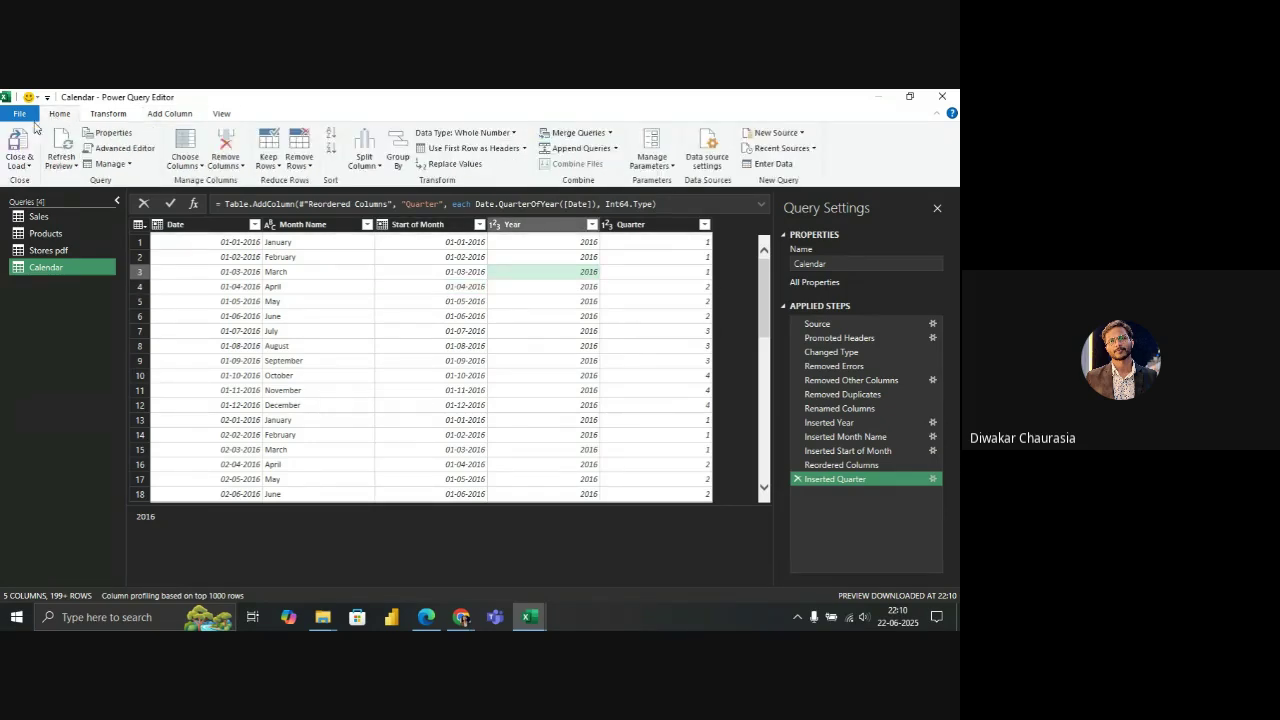
{"action": "left_click", "coordinate": [24, 164]}
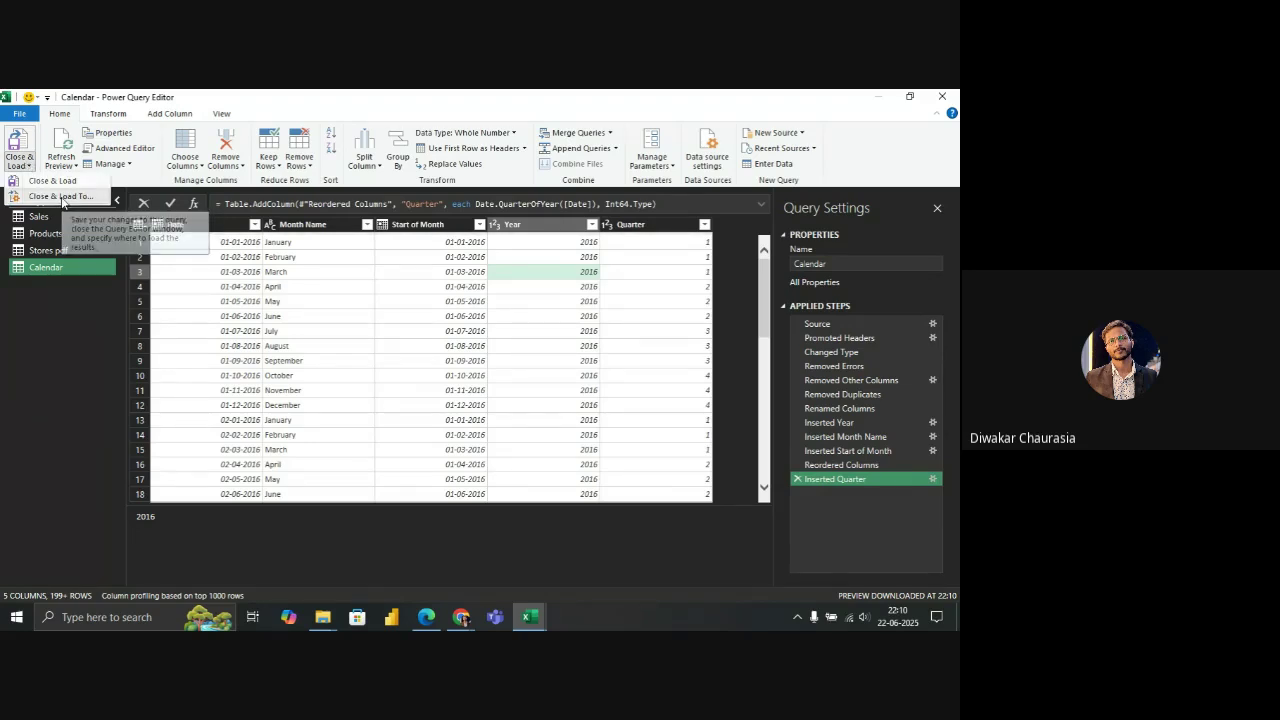
{"action": "left_click", "coordinate": [61, 196]}
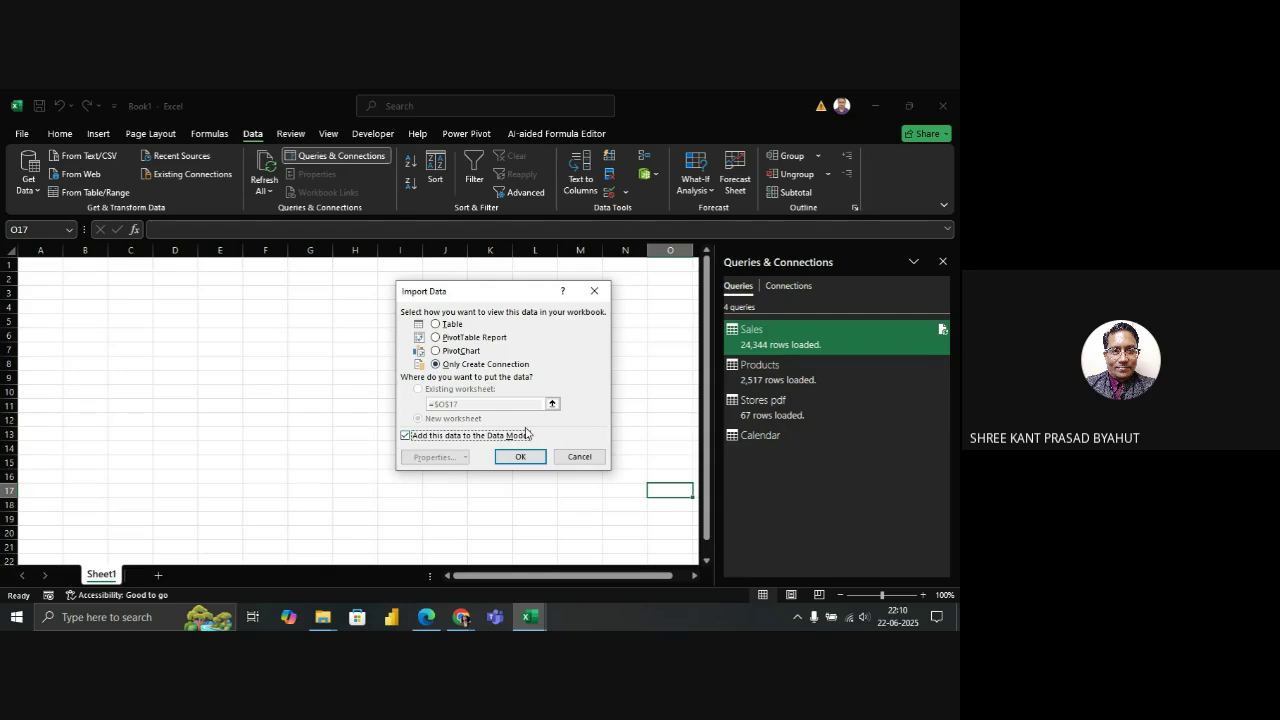
{"action": "left_click", "coordinate": [518, 457]}
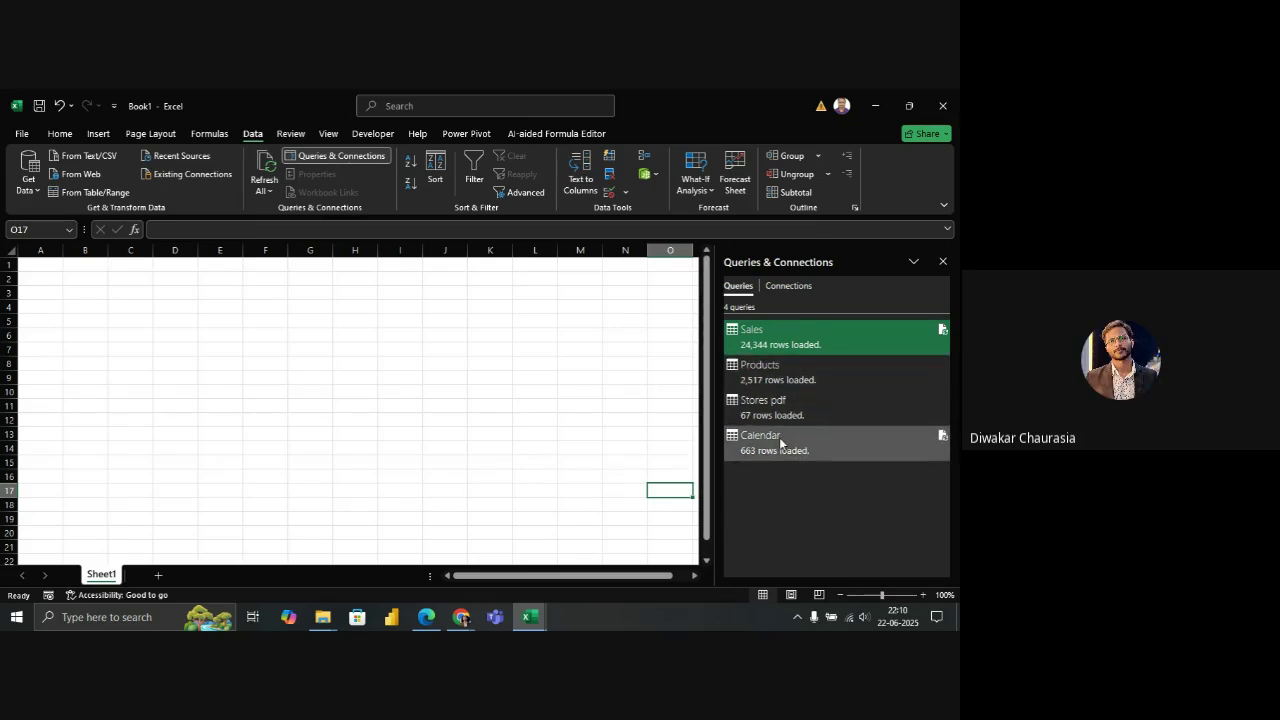
{"action": "mouse_move", "coordinate": [781, 443]}
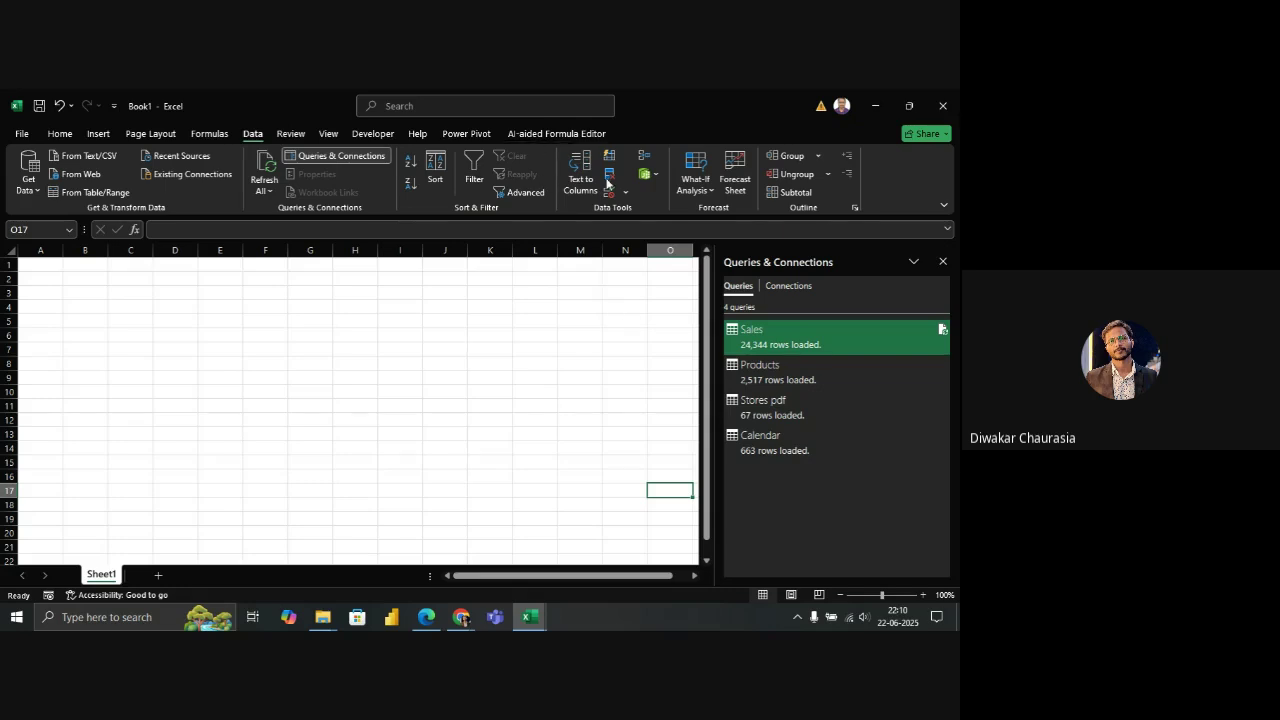
Open the Power Pivot data model in Diagram View and place the Sales table below and between Products and Stores pdf
{"action": "left_click", "coordinate": [477, 135]}
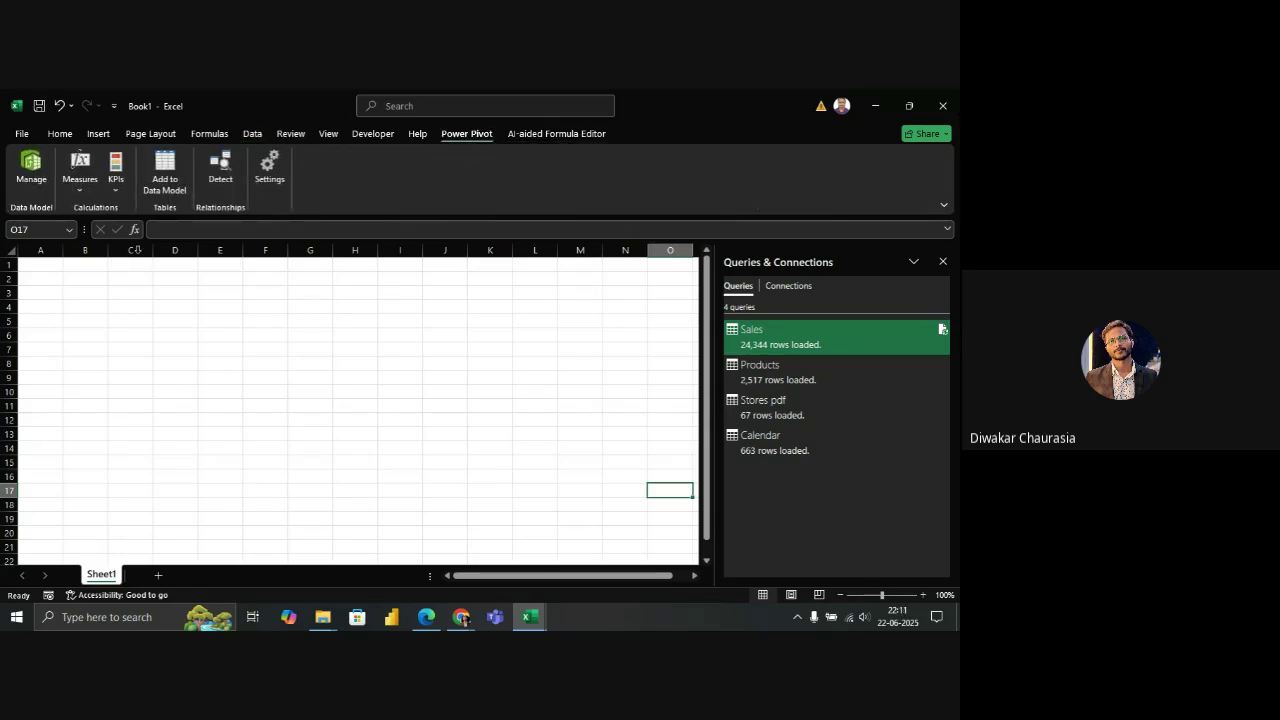
{"action": "left_click", "coordinate": [26, 174]}
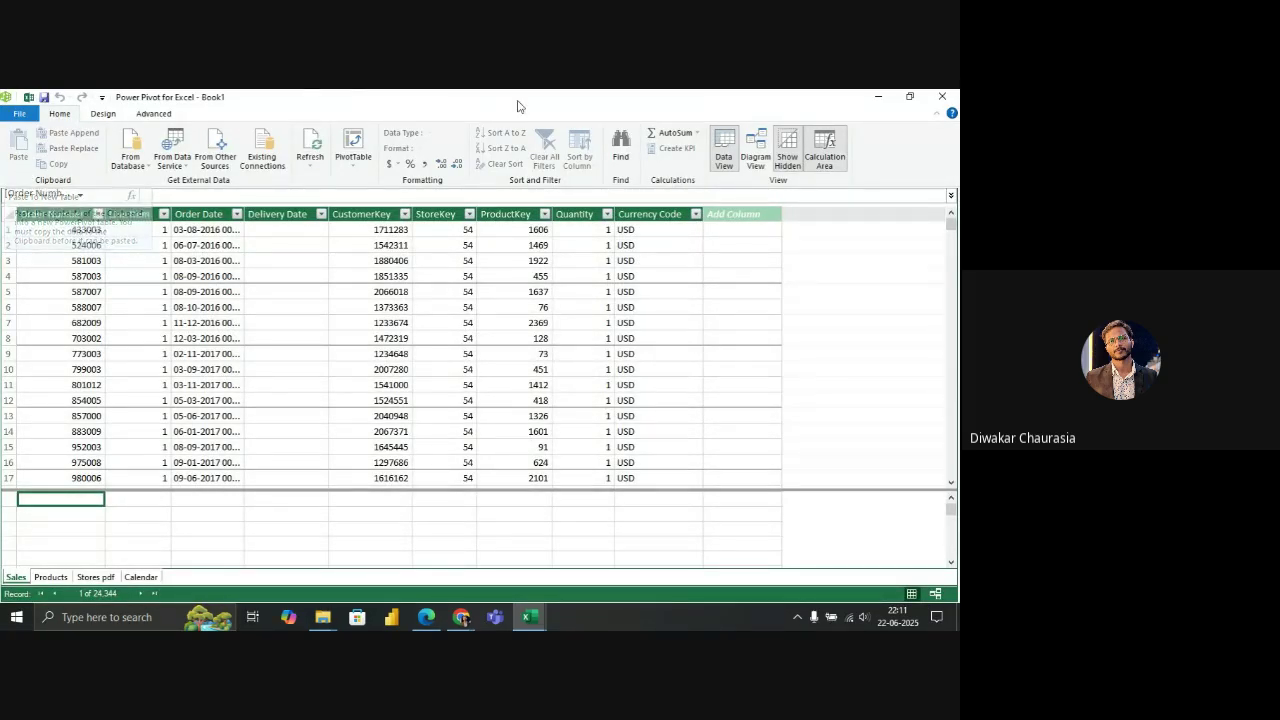
{"action": "left_click", "coordinate": [764, 155]}
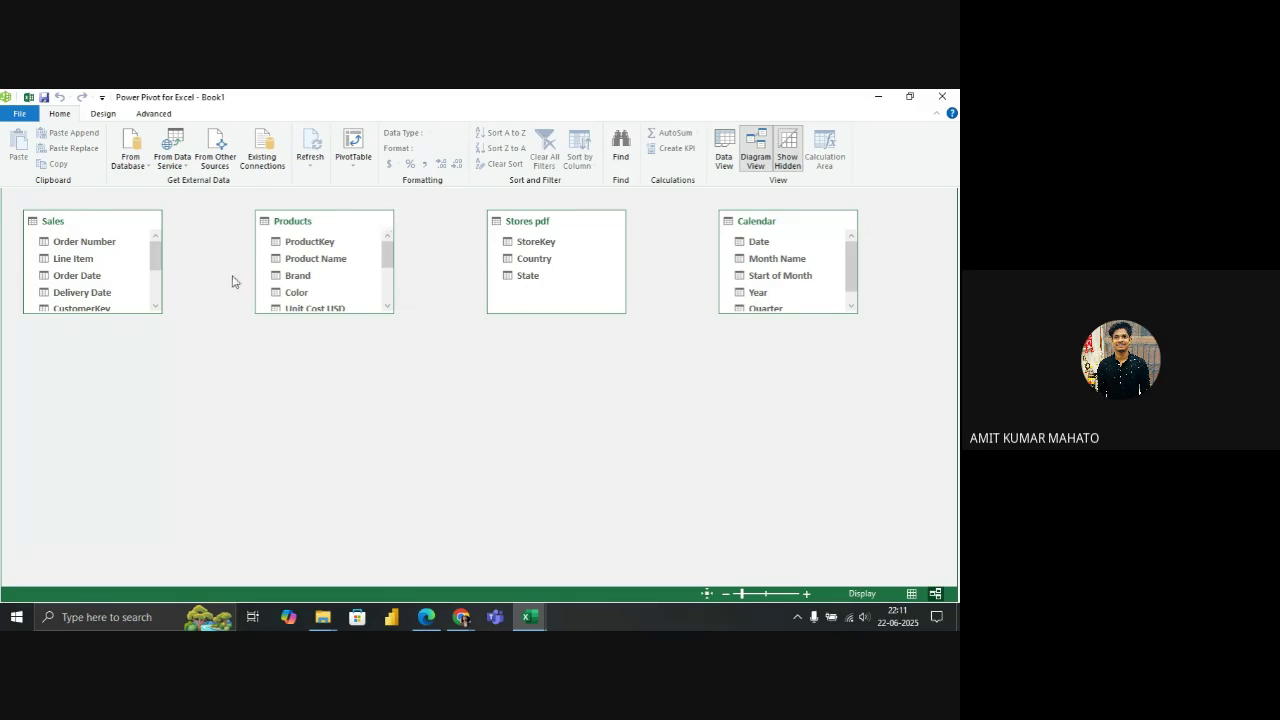
{"action": "left_click_drag", "start_coordinate": [103, 221], "coordinate": [471, 380]}
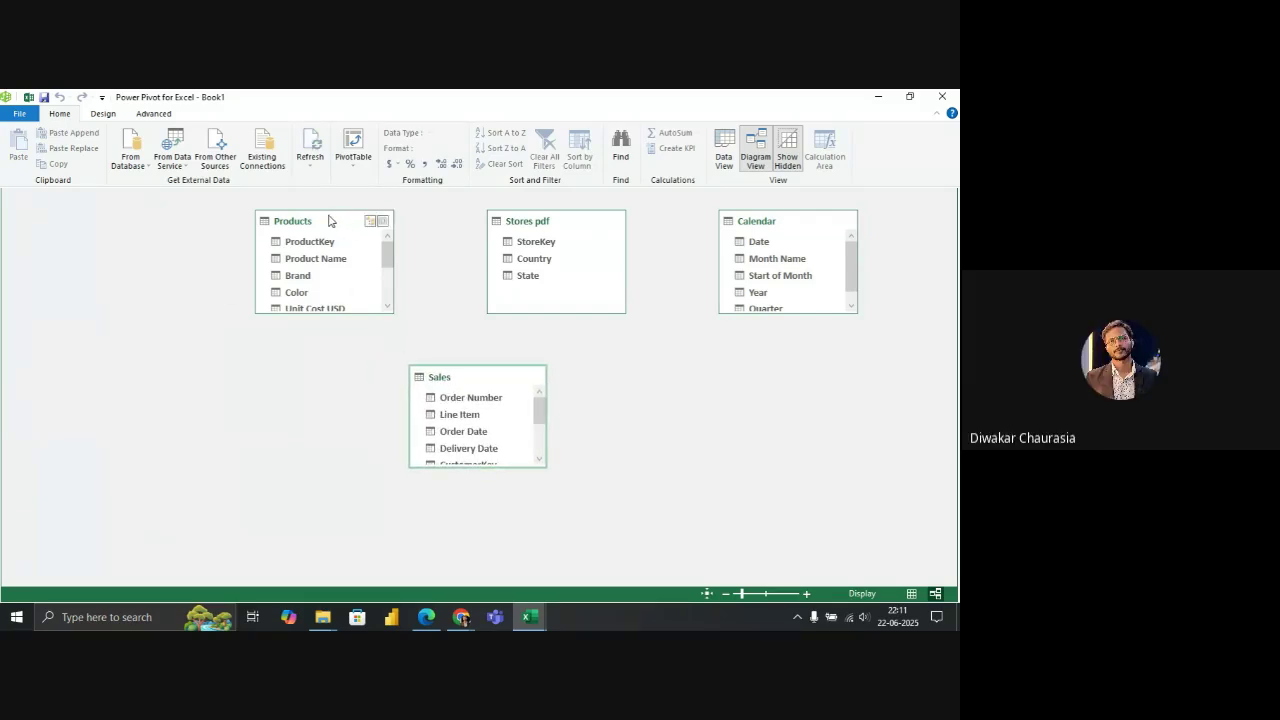
Rearrange the diagram so Products sits above and left of Sales, with Calendar below and left of Sales
{"action": "left_click_drag", "start_coordinate": [335, 220], "coordinate": [214, 227]}
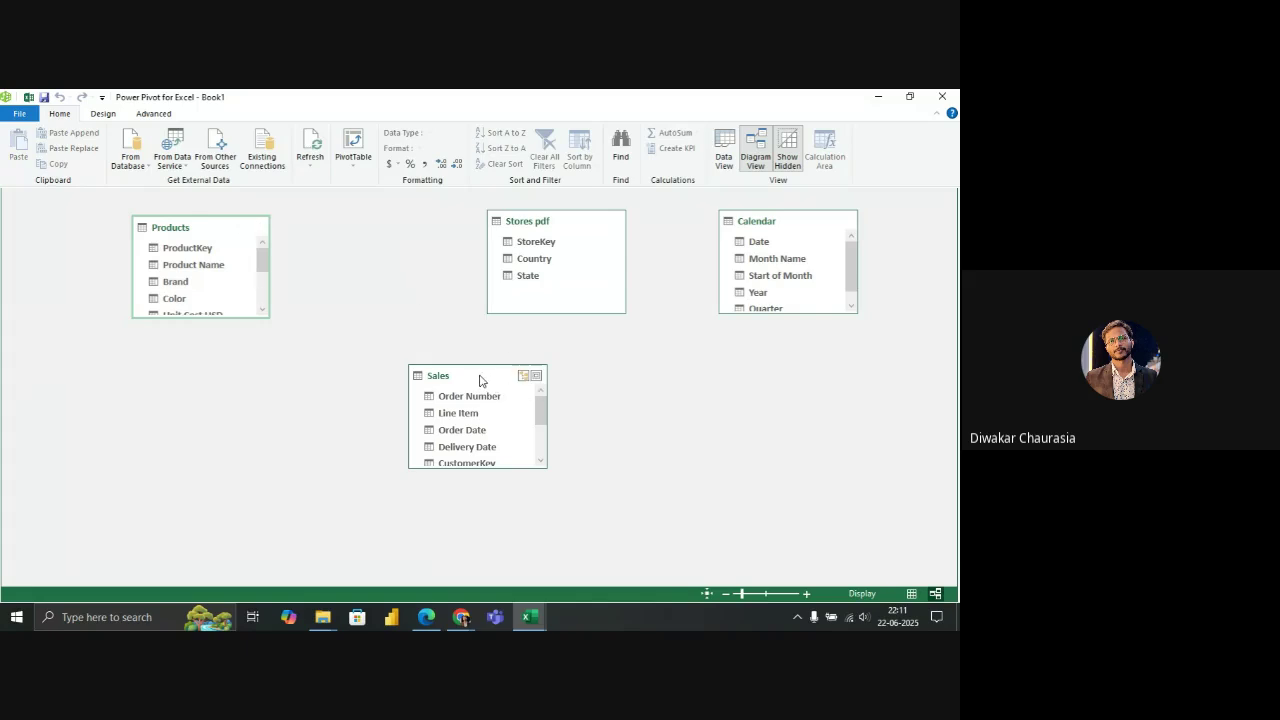
{"action": "left_click_drag", "start_coordinate": [480, 380], "coordinate": [415, 363]}
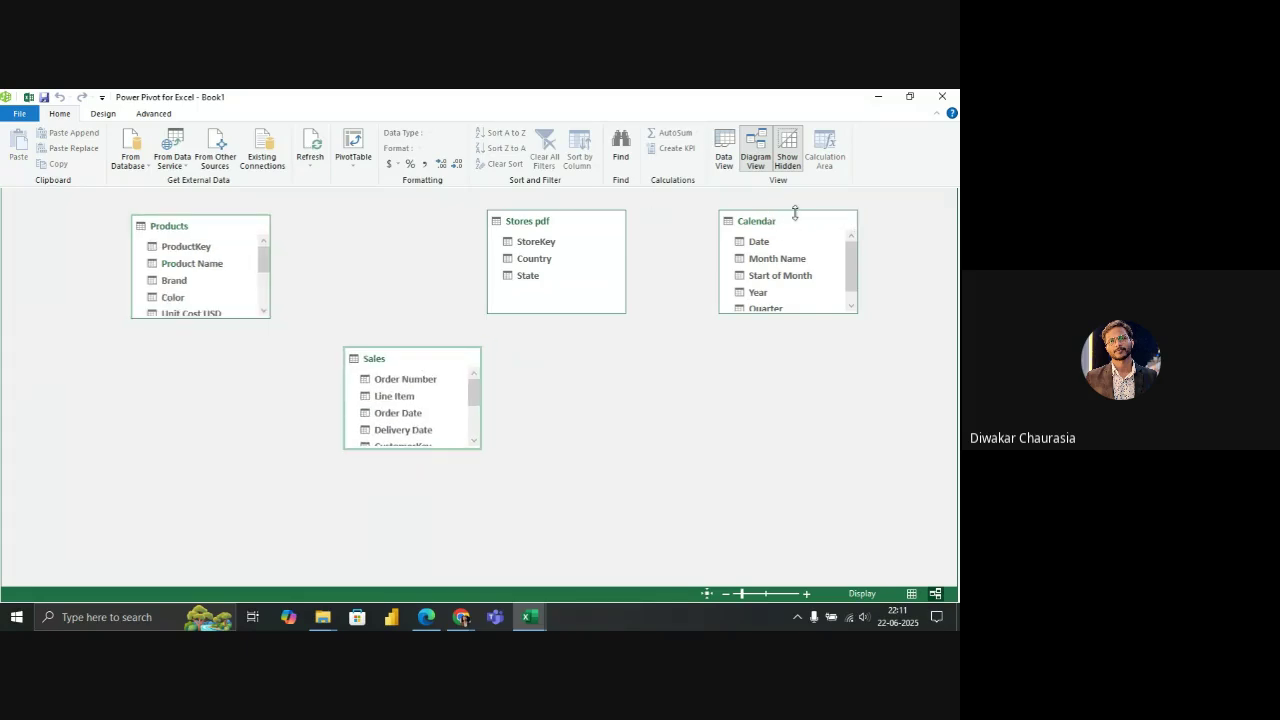
{"action": "left_click_drag", "start_coordinate": [801, 226], "coordinate": [229, 486]}
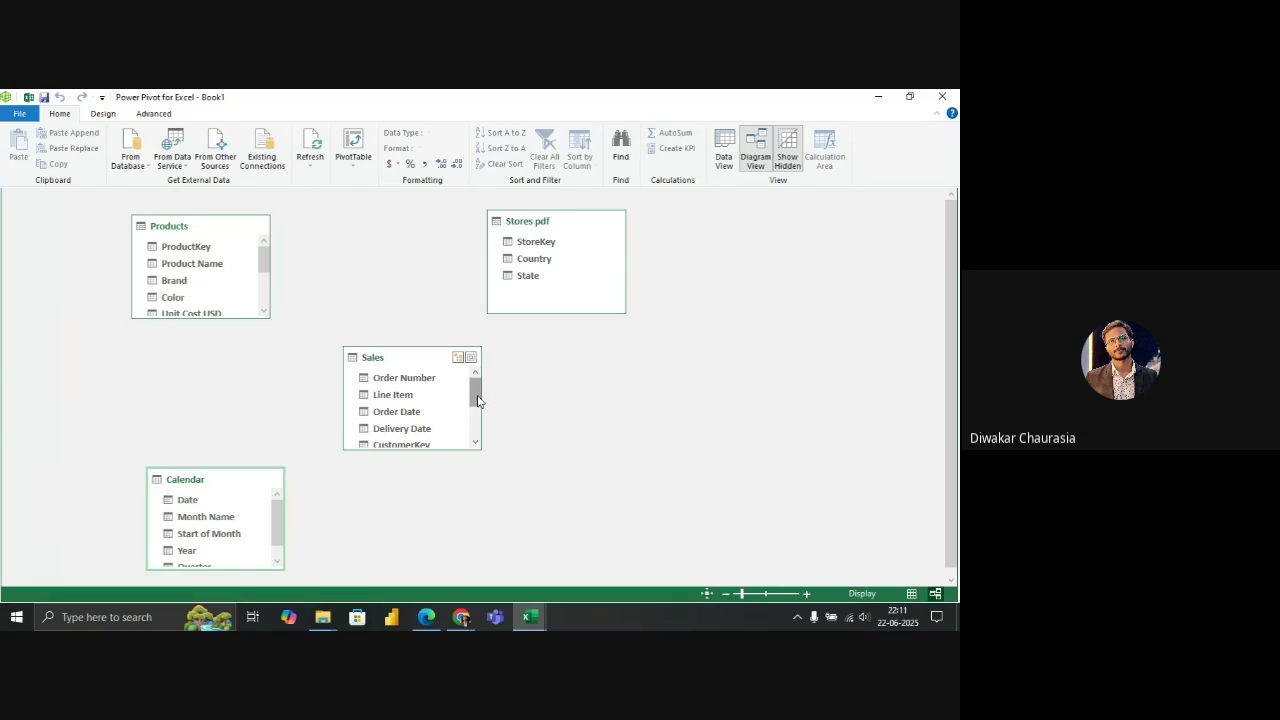
Relate Products to Sales on ProductKey, and Stores pdf to Sales on StoreKey
{"action": "mouse_move", "coordinate": [477, 404]}
{"action": "left_mouse_down"}
{"action": "mouse_move", "coordinate": [477, 435]}
{"action": "mouse_move", "coordinate": [470, 424]}
{"action": "left_mouse_up"}
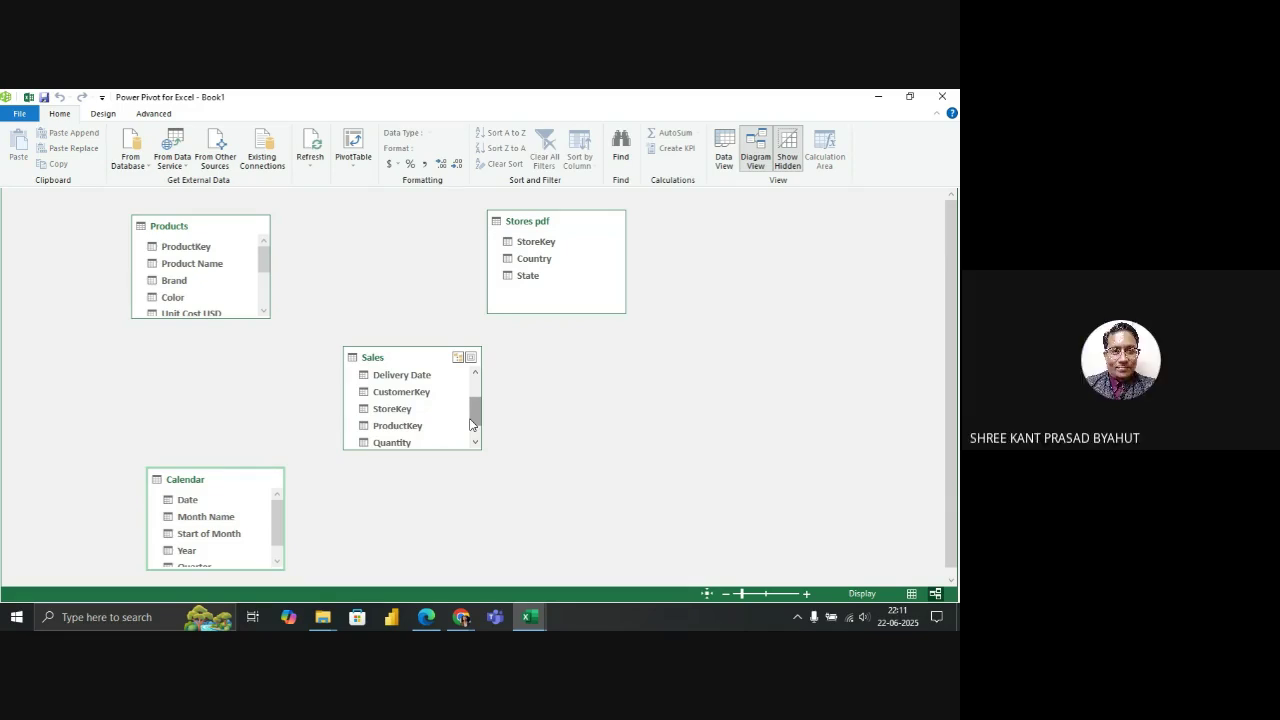
{"action": "left_click", "coordinate": [192, 248]}
{"action": "left_click_drag", "start_coordinate": [350, 323], "coordinate": [390, 426]}
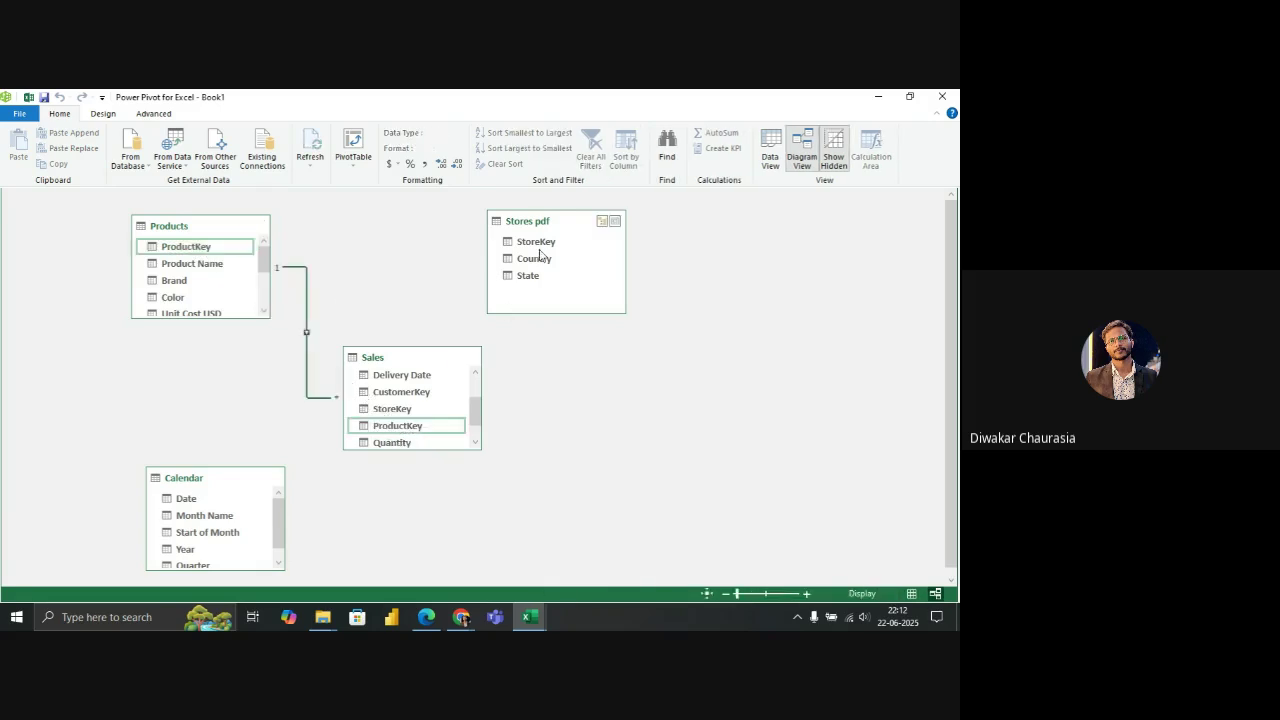
{"action": "left_click_drag", "start_coordinate": [545, 245], "coordinate": [399, 410]}
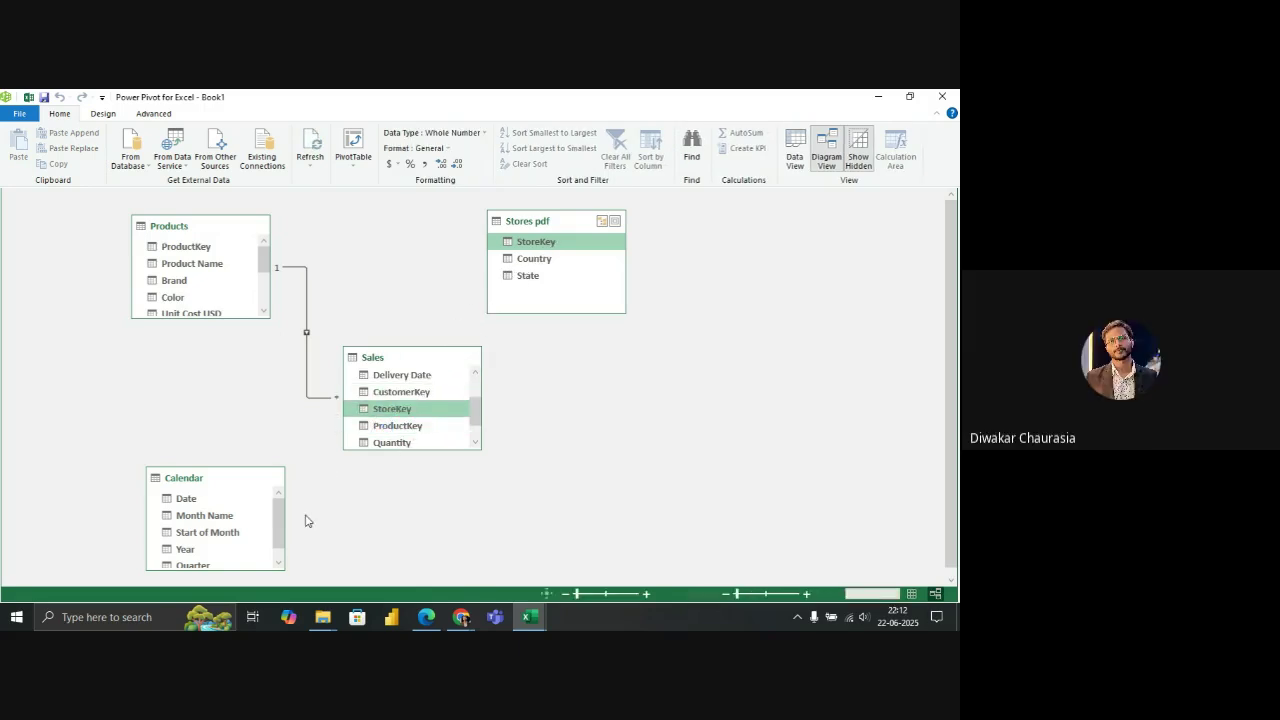
Relate the Calendar table's Date to the Sales table's Order Date and close the Power Pivot window
{"action": "mouse_move", "coordinate": [281, 533]}
{"action": "left_mouse_down"}
{"action": "mouse_move", "coordinate": [277, 551]}
{"action": "mouse_move", "coordinate": [276, 535]}
{"action": "left_mouse_up"}
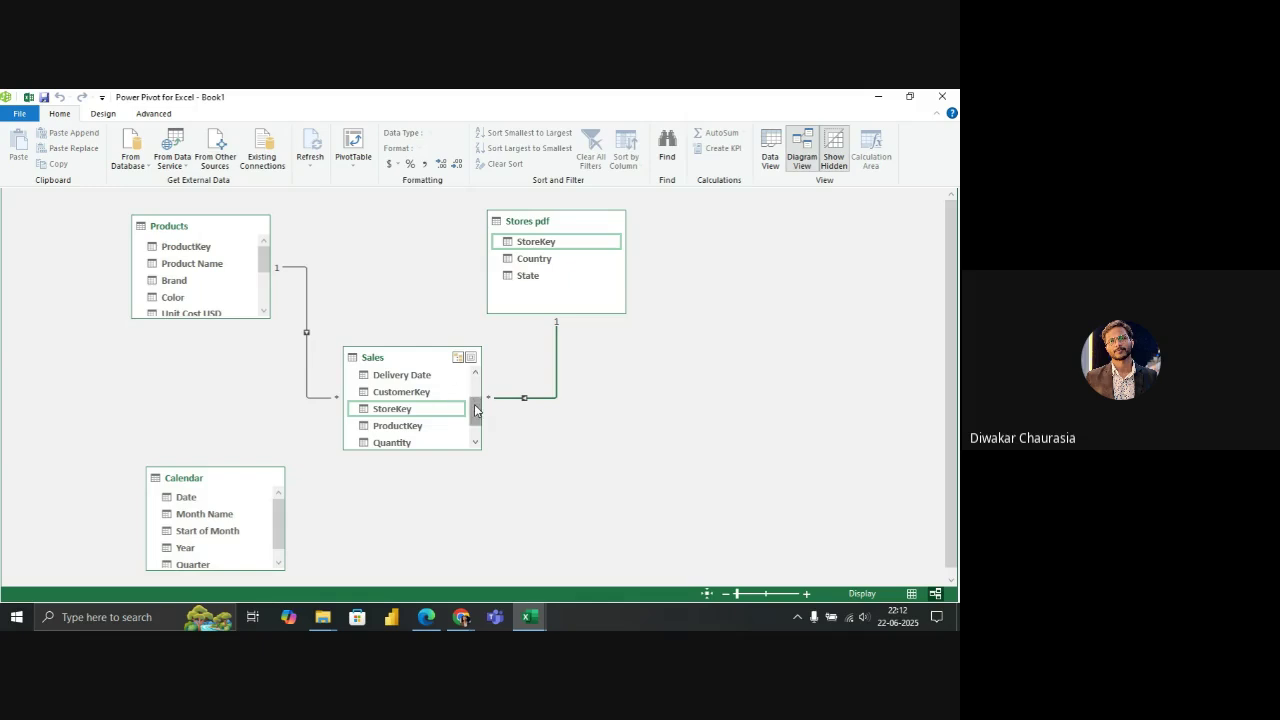
{"action": "left_click_drag", "start_coordinate": [476, 410], "coordinate": [474, 362]}
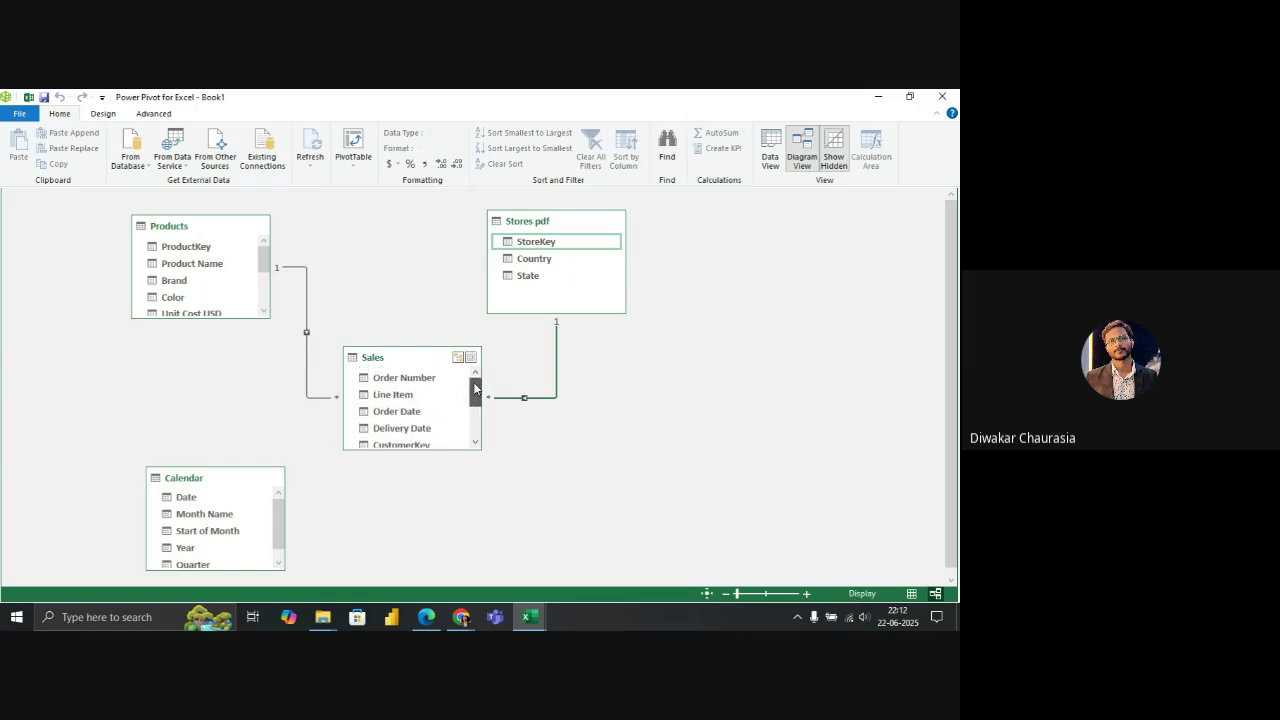
{"action": "left_click_drag", "start_coordinate": [203, 497], "coordinate": [397, 411]}
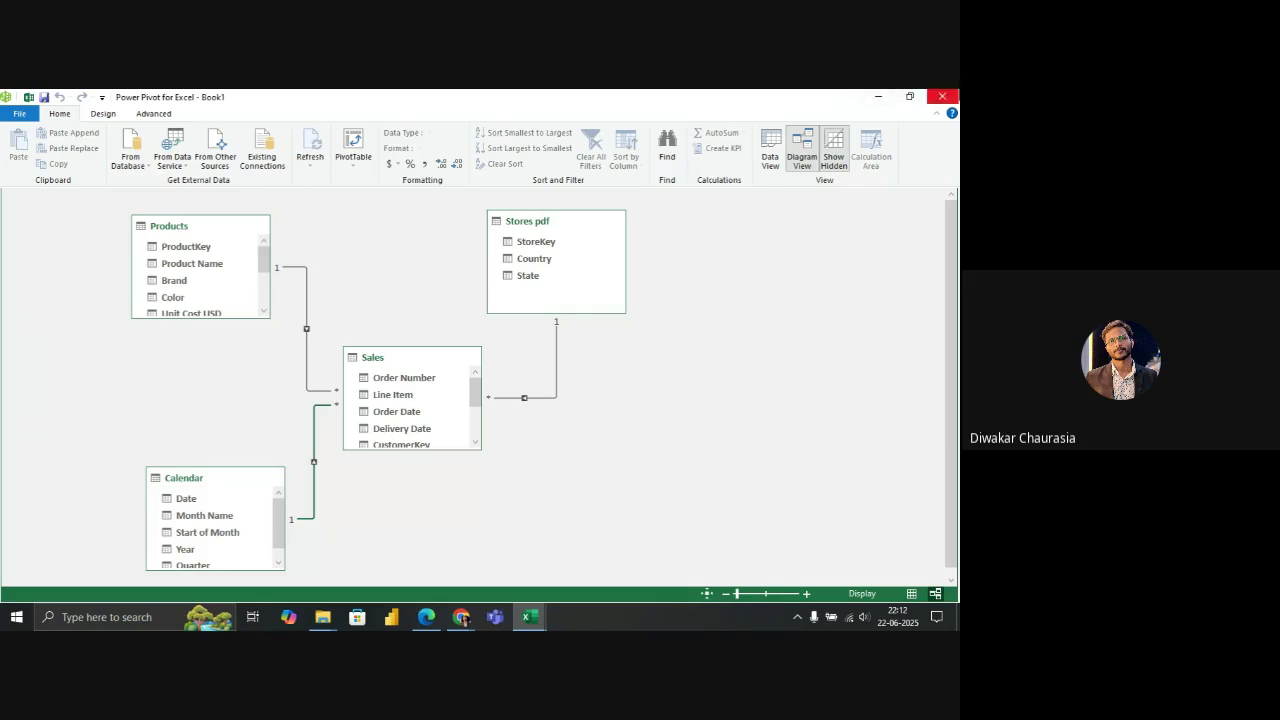
{"action": "left_click", "coordinate": [942, 96]}
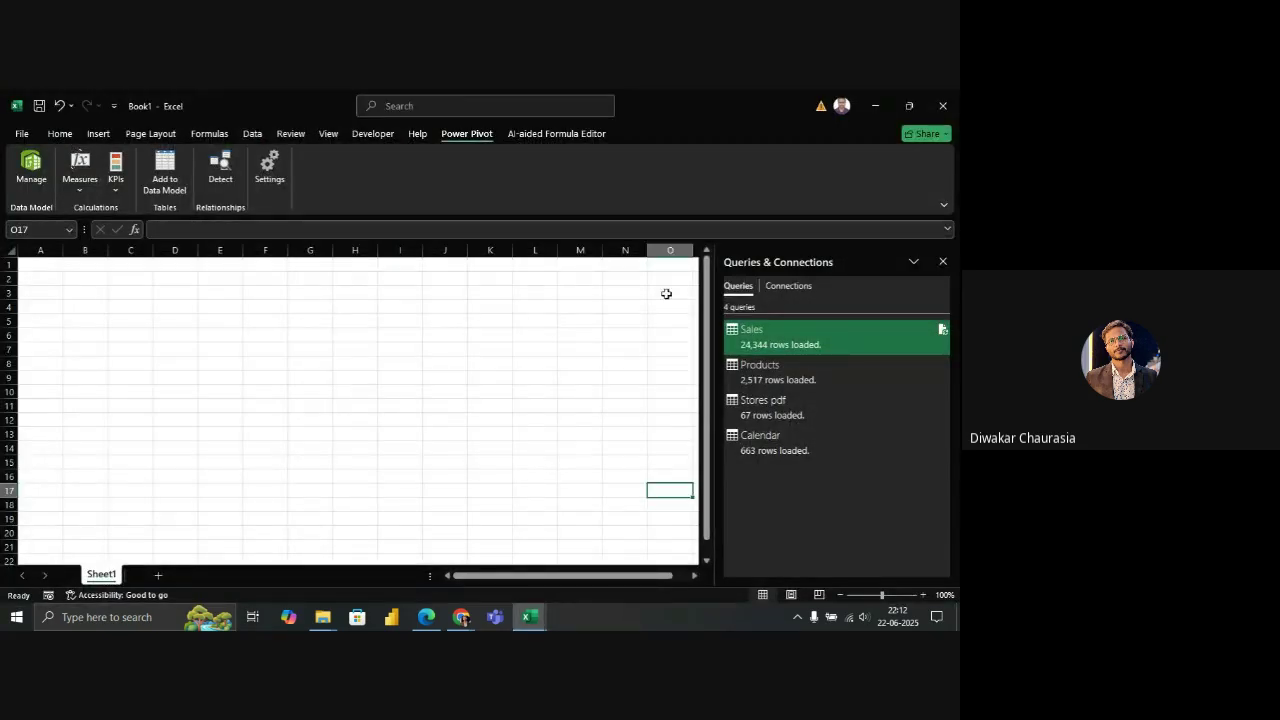
Reopen the data model in Diagram View to check the relationships of Sales with Products, Stores pdf and Calendar, and close it
{"action": "left_click", "coordinate": [34, 185]}
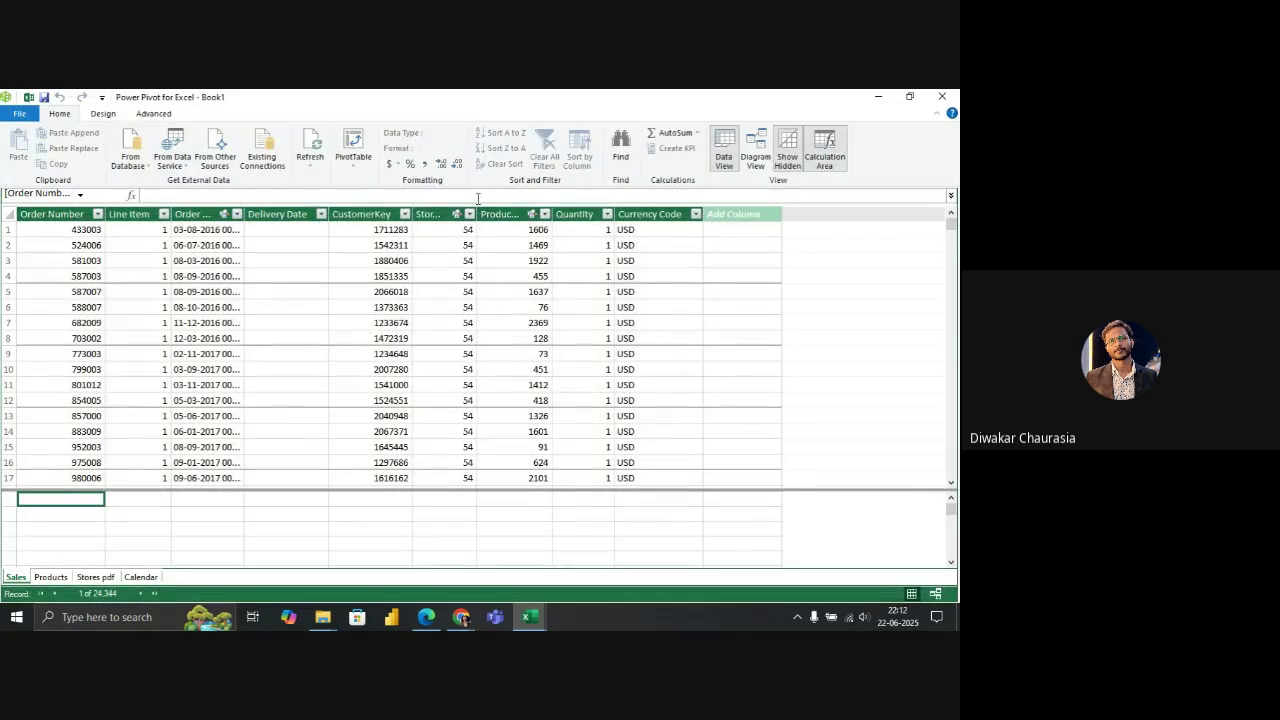
{"action": "left_click", "coordinate": [760, 162]}
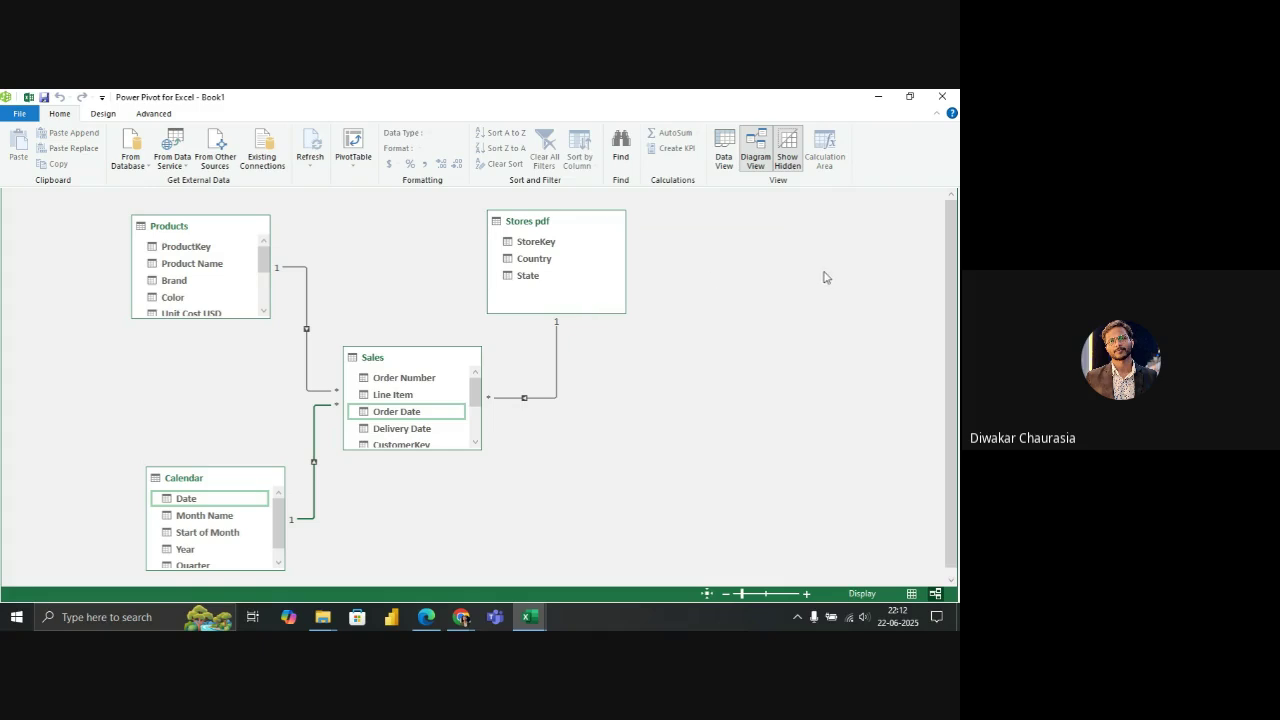
{"action": "left_click", "coordinate": [942, 98]}
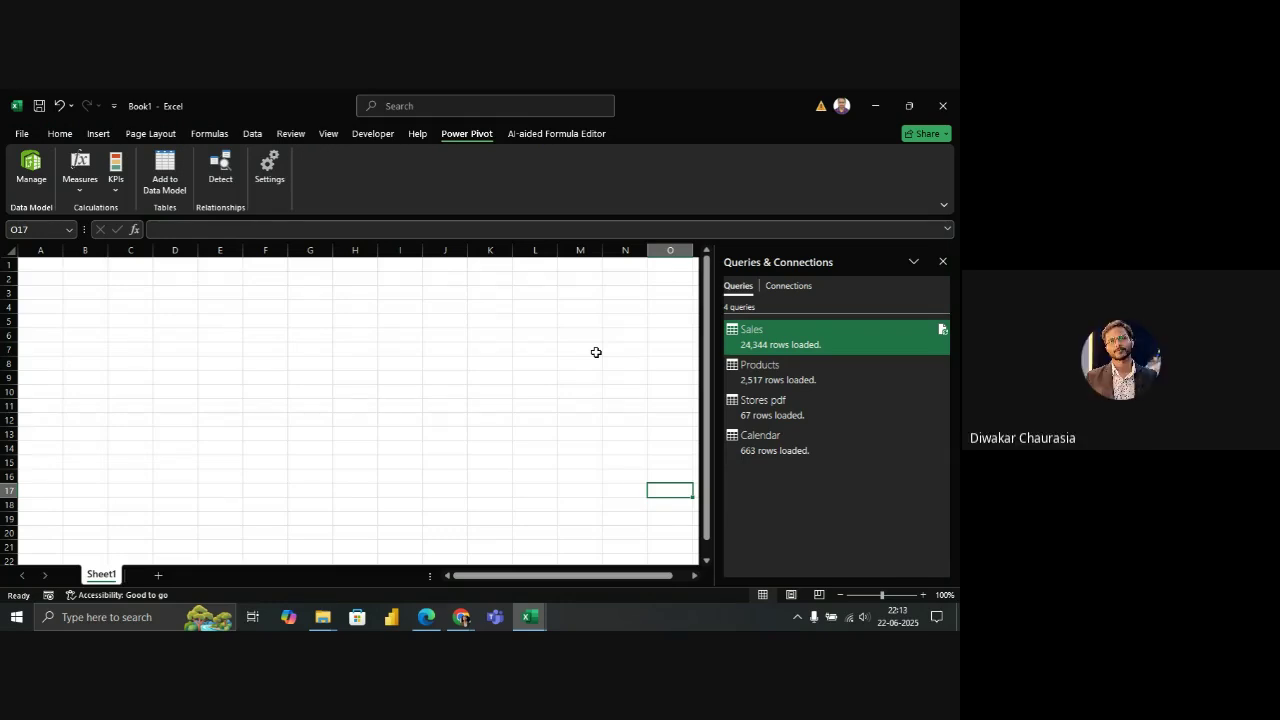
{"action": "mouse_move", "coordinate": [731, 365]}
{"action": "left_click", "coordinate": [60, 134]}
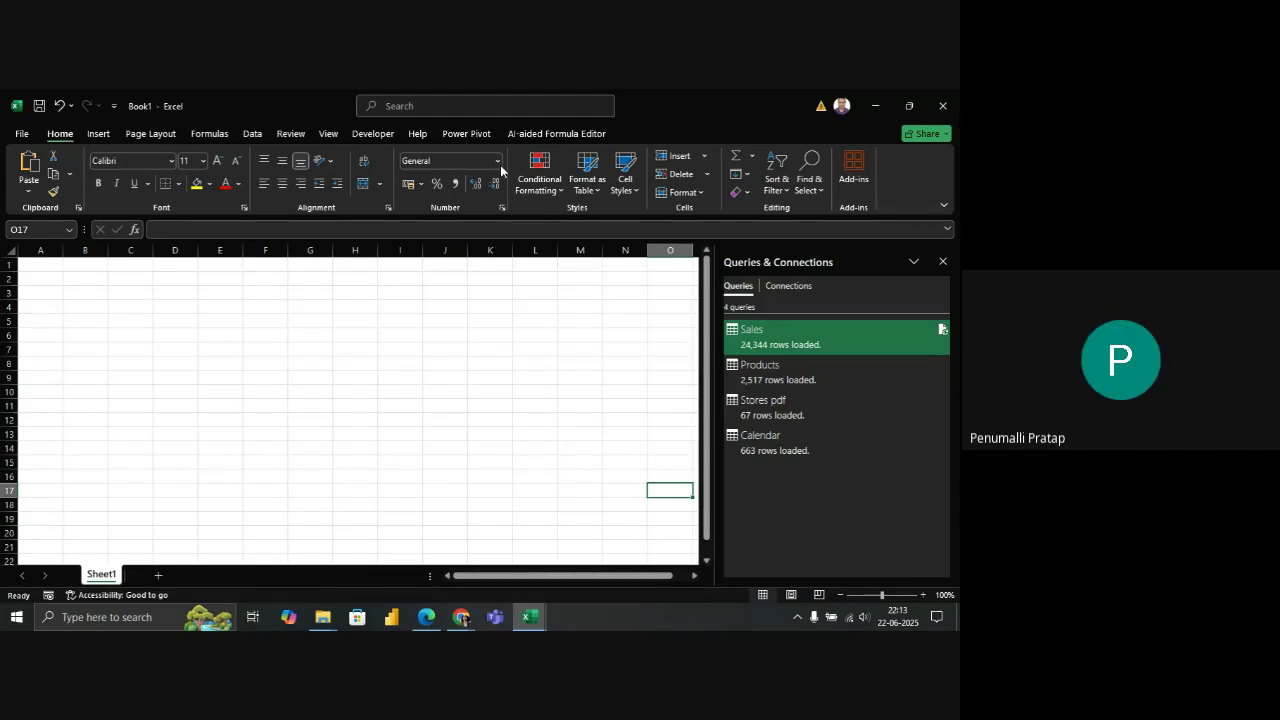
{"action": "left_click", "coordinate": [467, 134]}
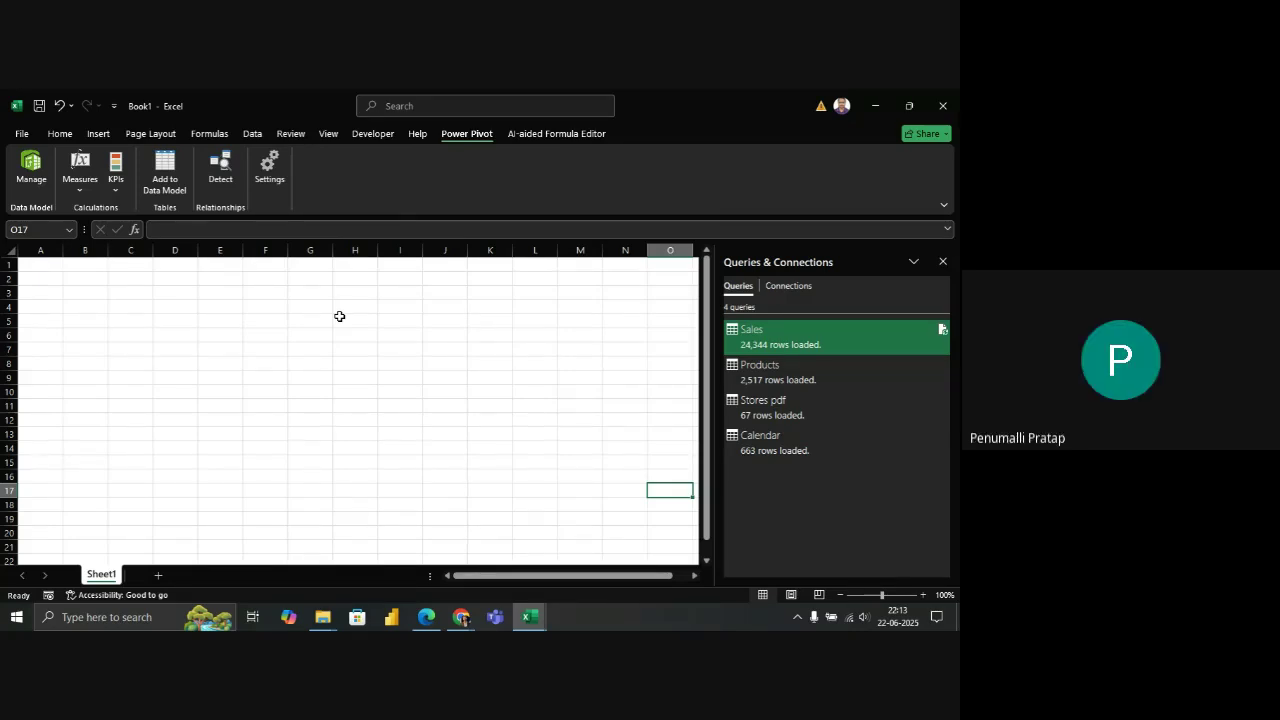
{"action": "left_click", "coordinate": [60, 134]}
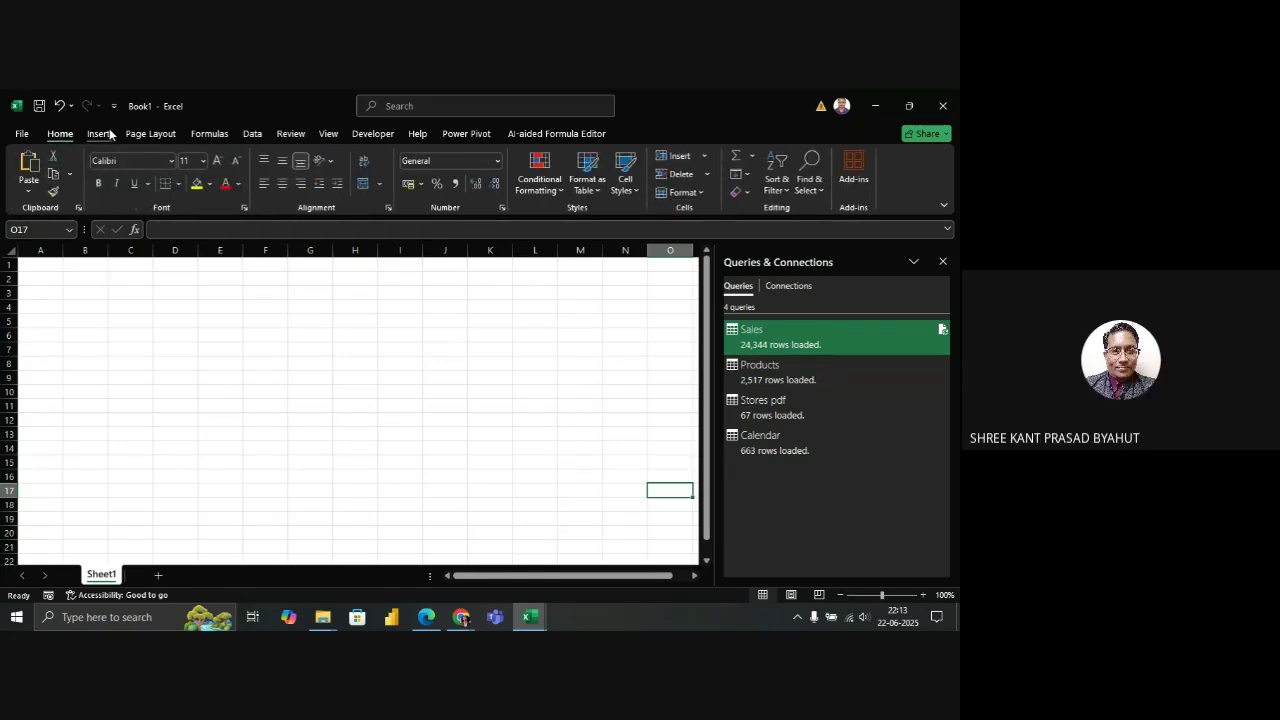
Insert a PivotTable from the Data Model into the existing worksheet at Sheet1 cell O17
{"action": "left_click", "coordinate": [100, 134]}
{"action": "left_click", "coordinate": [44, 180]}
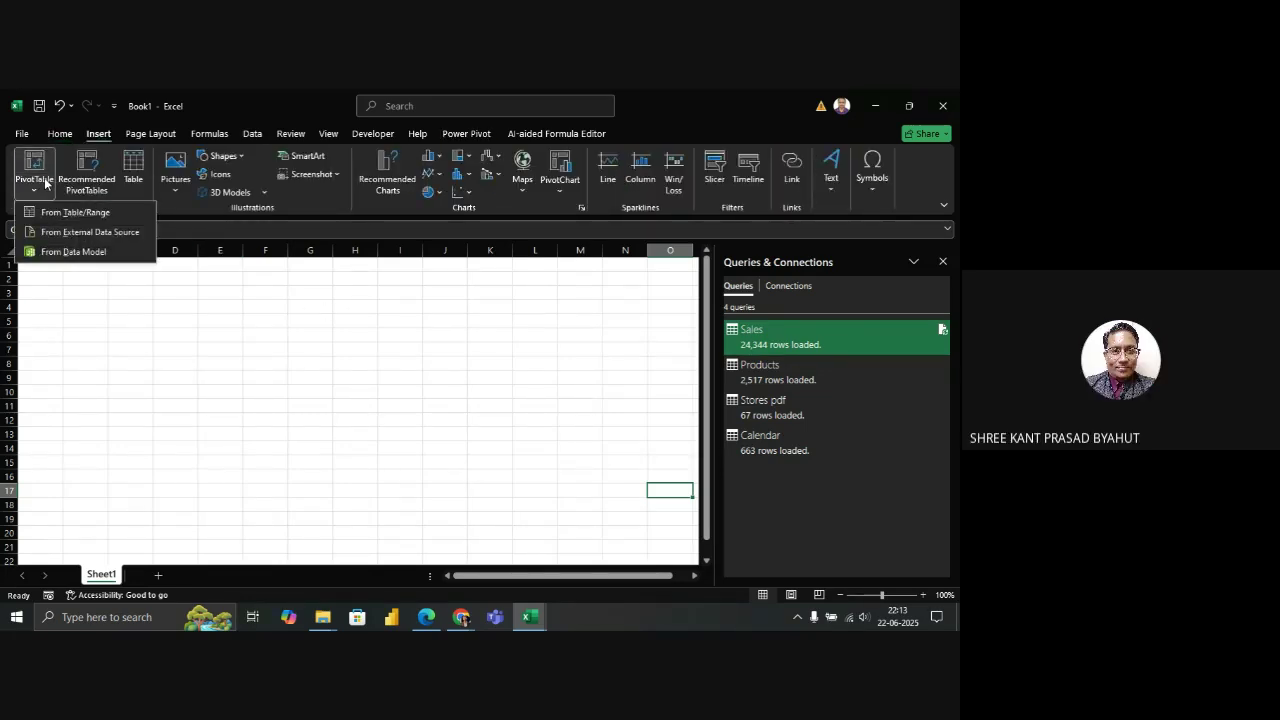
{"action": "left_click", "coordinate": [61, 258]}
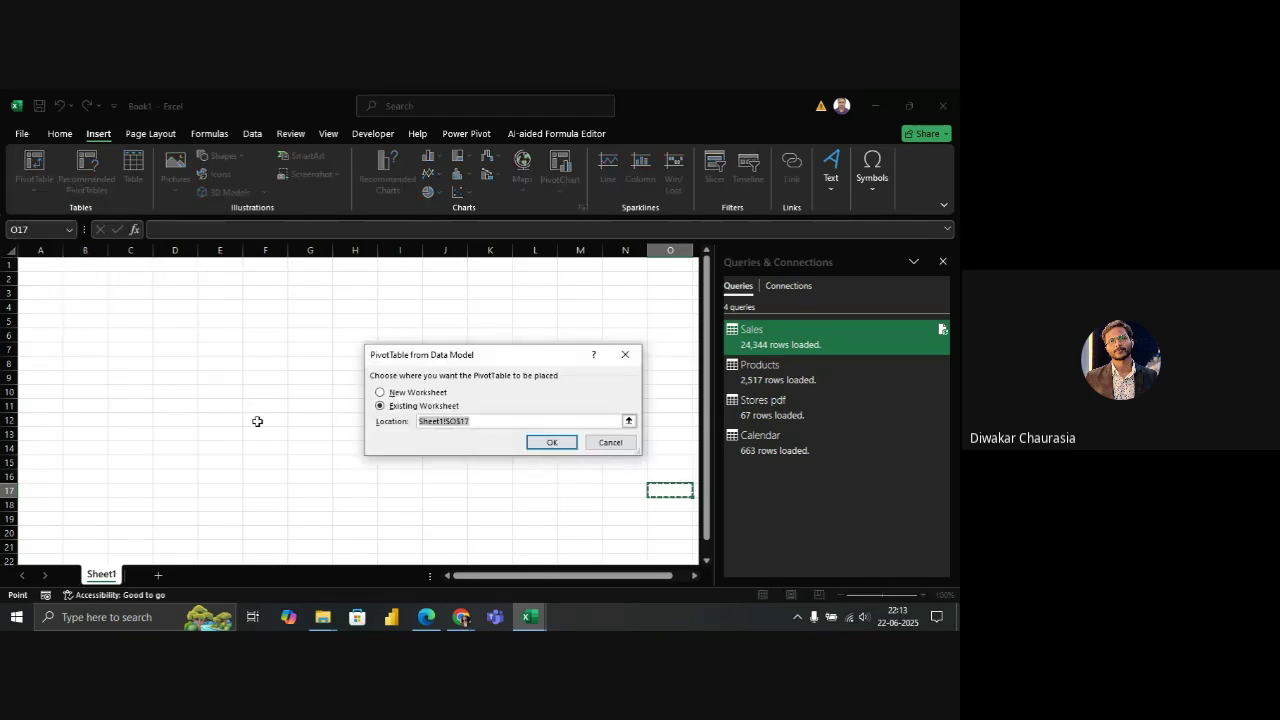
{"action": "left_click", "coordinate": [556, 443]}
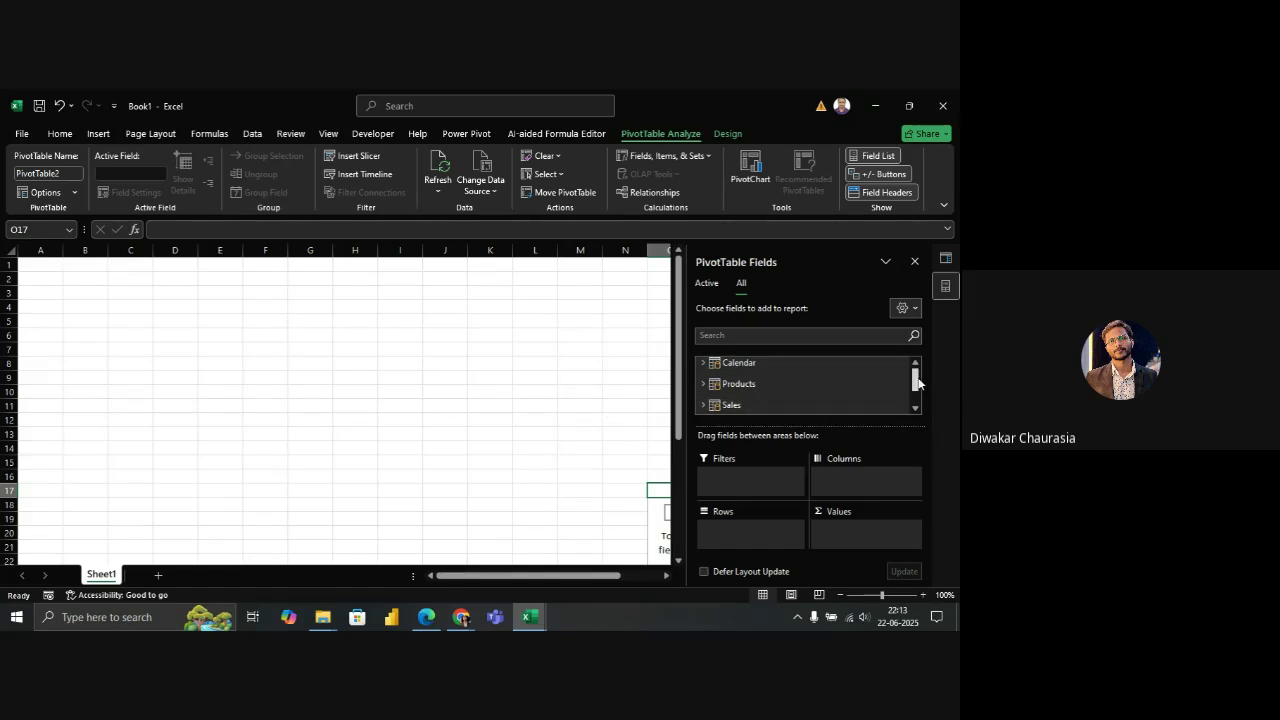
{"action": "mouse_move", "coordinate": [914, 376]}
{"action": "left_mouse_down"}
{"action": "mouse_move", "coordinate": [913, 403]}
{"action": "mouse_move", "coordinate": [914, 385]}
{"action": "left_mouse_up"}
{"action": "left_click_drag", "start_coordinate": [914, 385], "coordinate": [914, 384]}
{"action": "left_click_drag", "start_coordinate": [914, 386], "coordinate": [916, 380]}
{"action": "scroll", "coordinate": [917, 380], "scroll_direction": "down", "scroll_amount": 2}
{"action": "scroll", "coordinate": [914, 380], "scroll_direction": "up", "scroll_amount": 2}
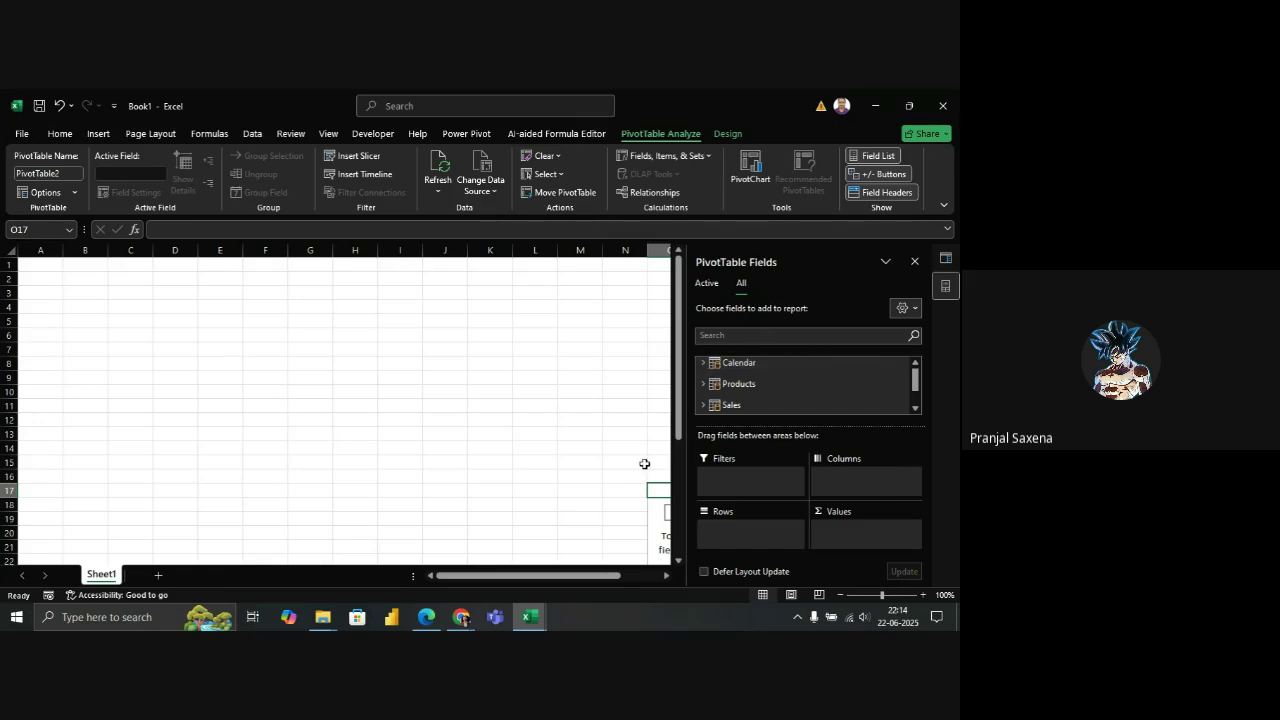
{"action": "left_click_drag", "start_coordinate": [612, 576], "coordinate": [536, 580]}
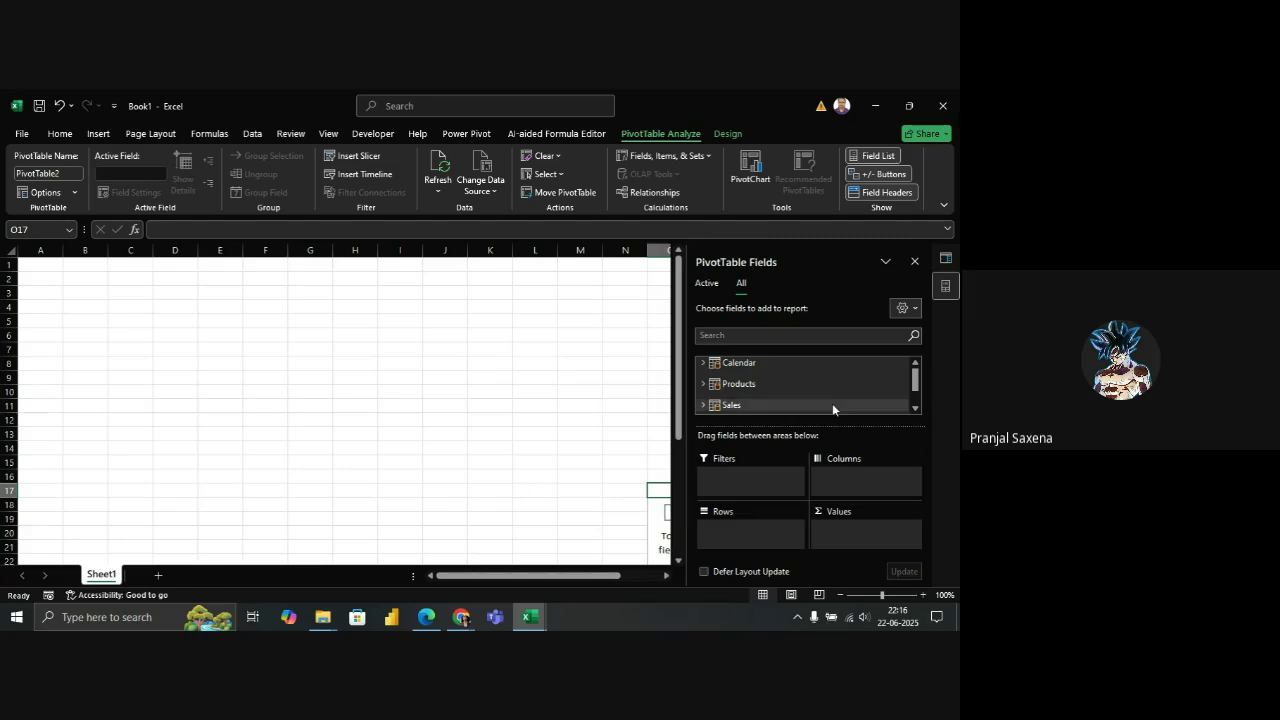
{"action": "mouse_move", "coordinate": [918, 383]}
{"action": "left_mouse_down"}
{"action": "mouse_move", "coordinate": [919, 396]}
{"action": "mouse_move", "coordinate": [917, 370]}
{"action": "left_mouse_up"}
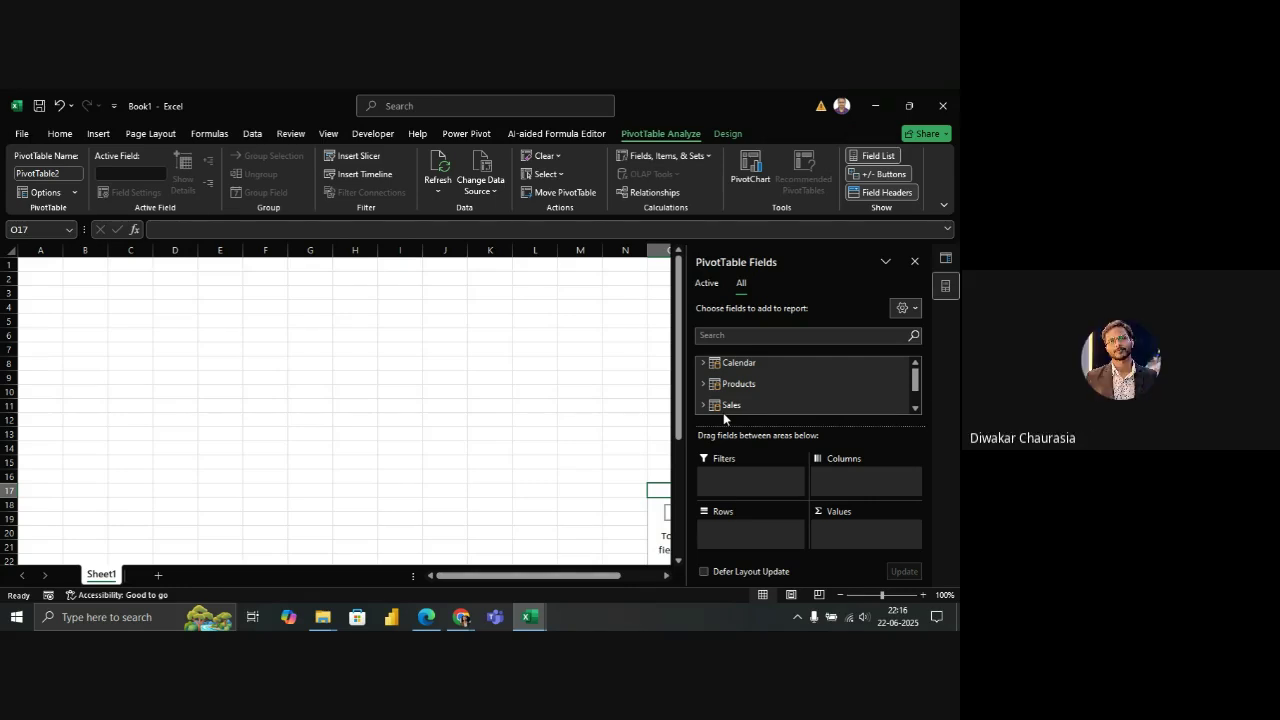
Expand the Products and Calendar tables in the PivotTable field list and lay out the fields and areas sections side by side
{"action": "left_click", "coordinate": [703, 384]}
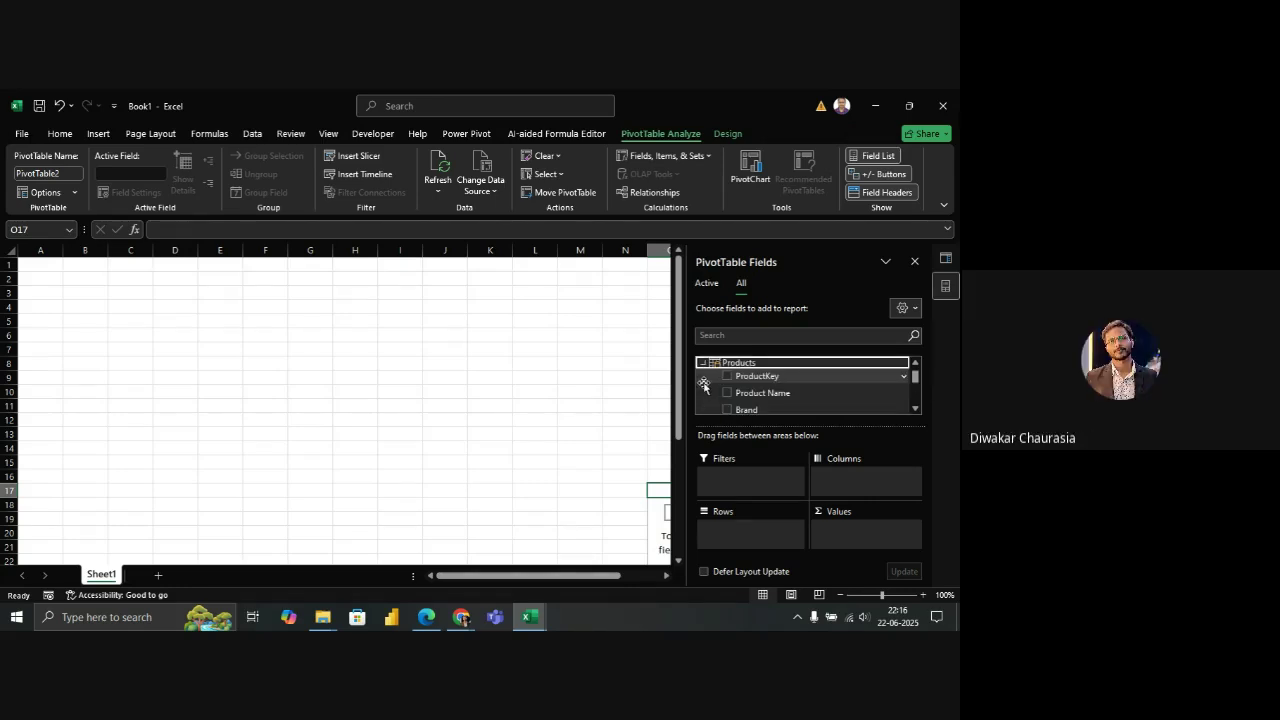
{"action": "left_click", "coordinate": [915, 364]}
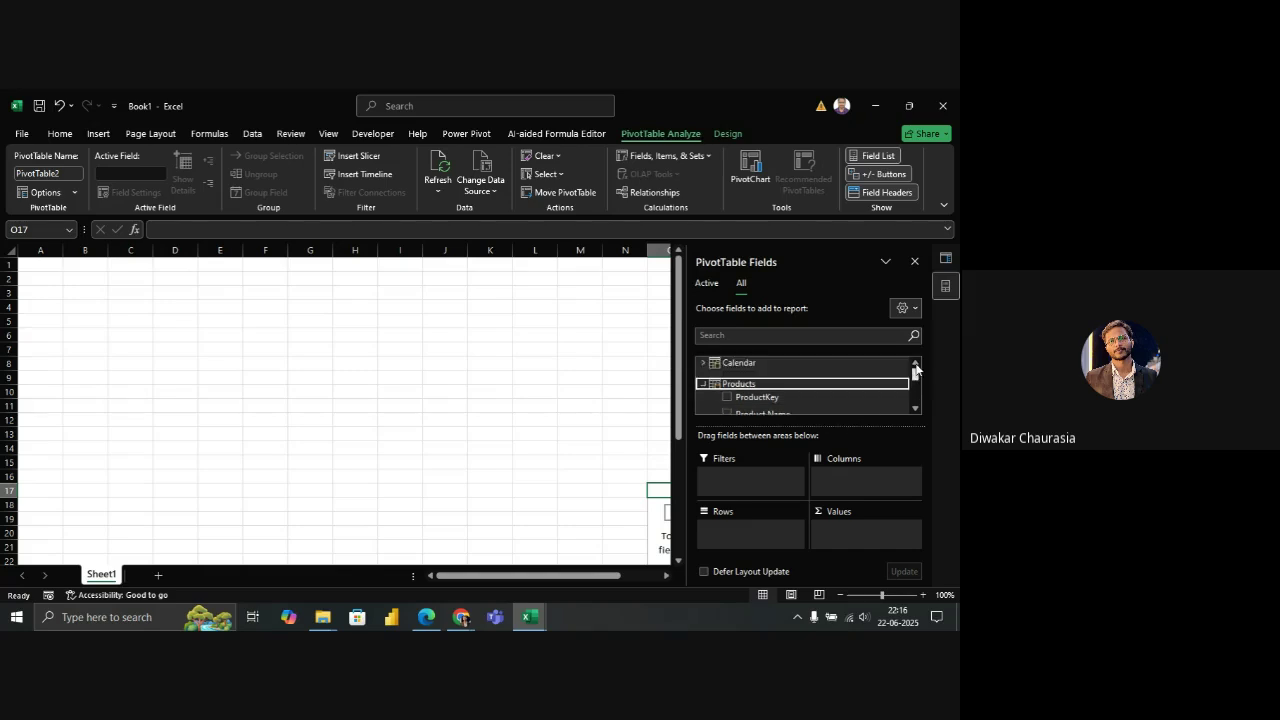
{"action": "left_click", "coordinate": [703, 363]}
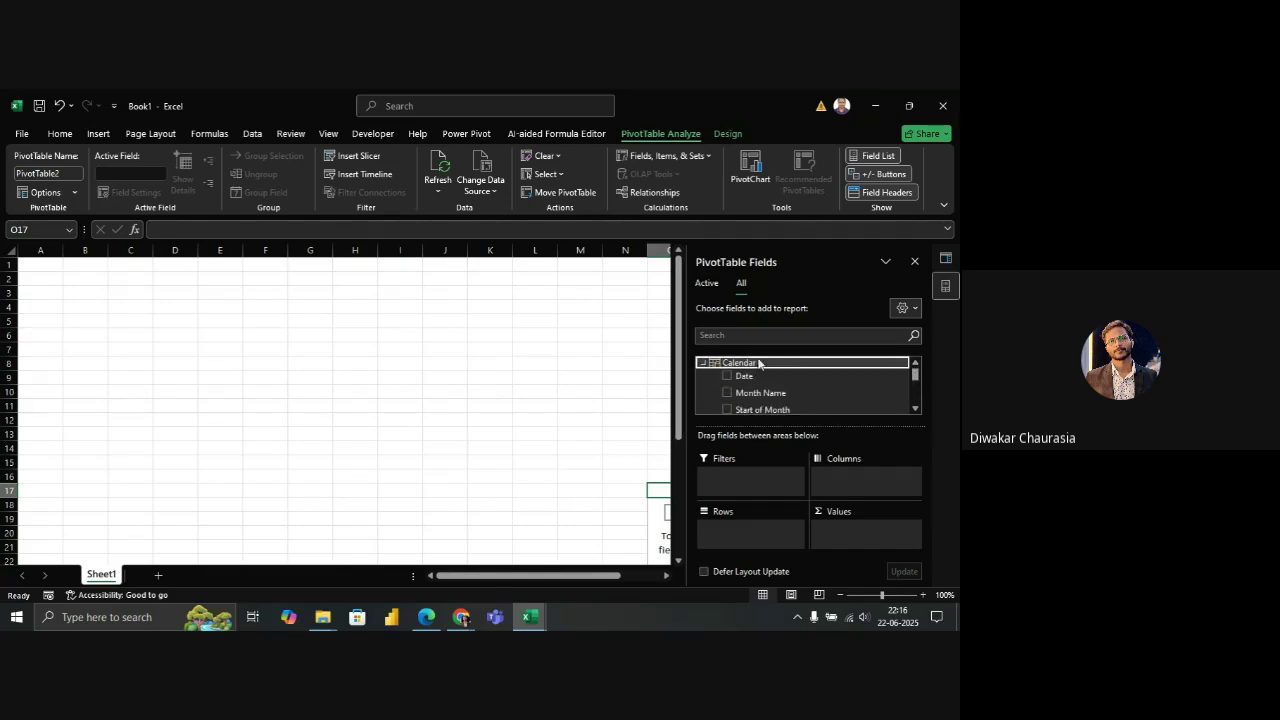
{"action": "left_click", "coordinate": [901, 309]}
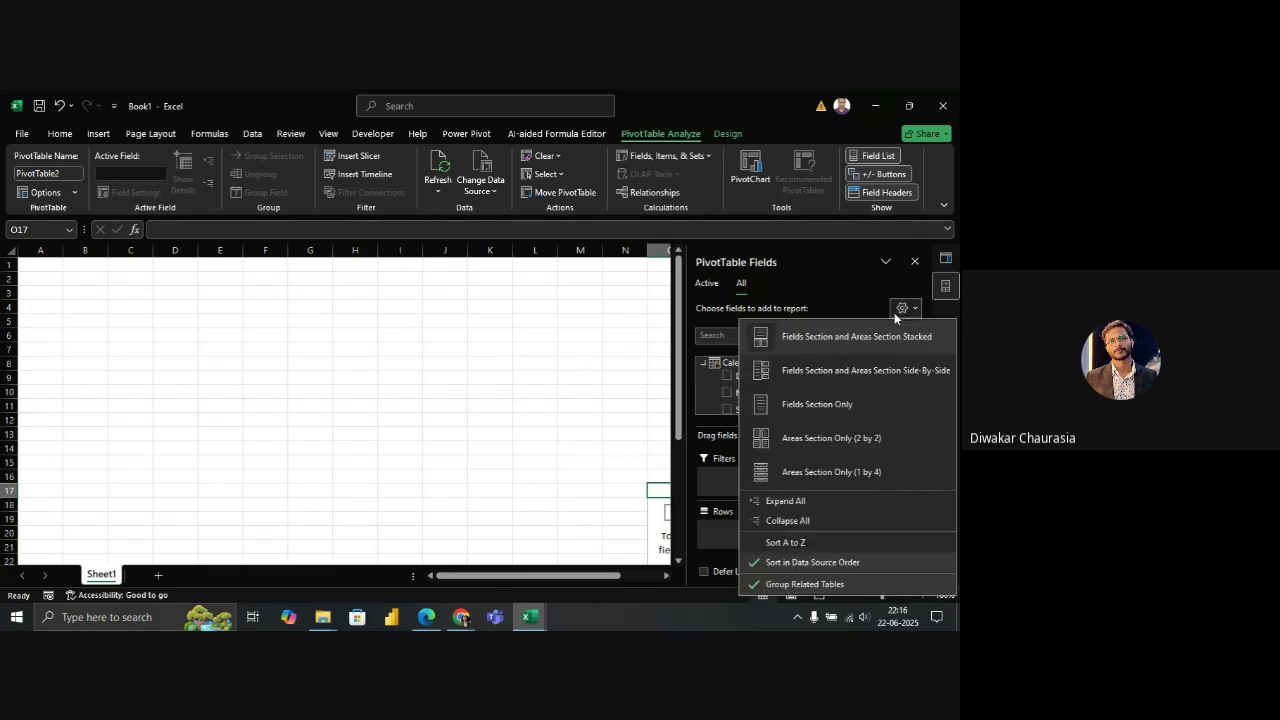
{"action": "left_click", "coordinate": [852, 371]}
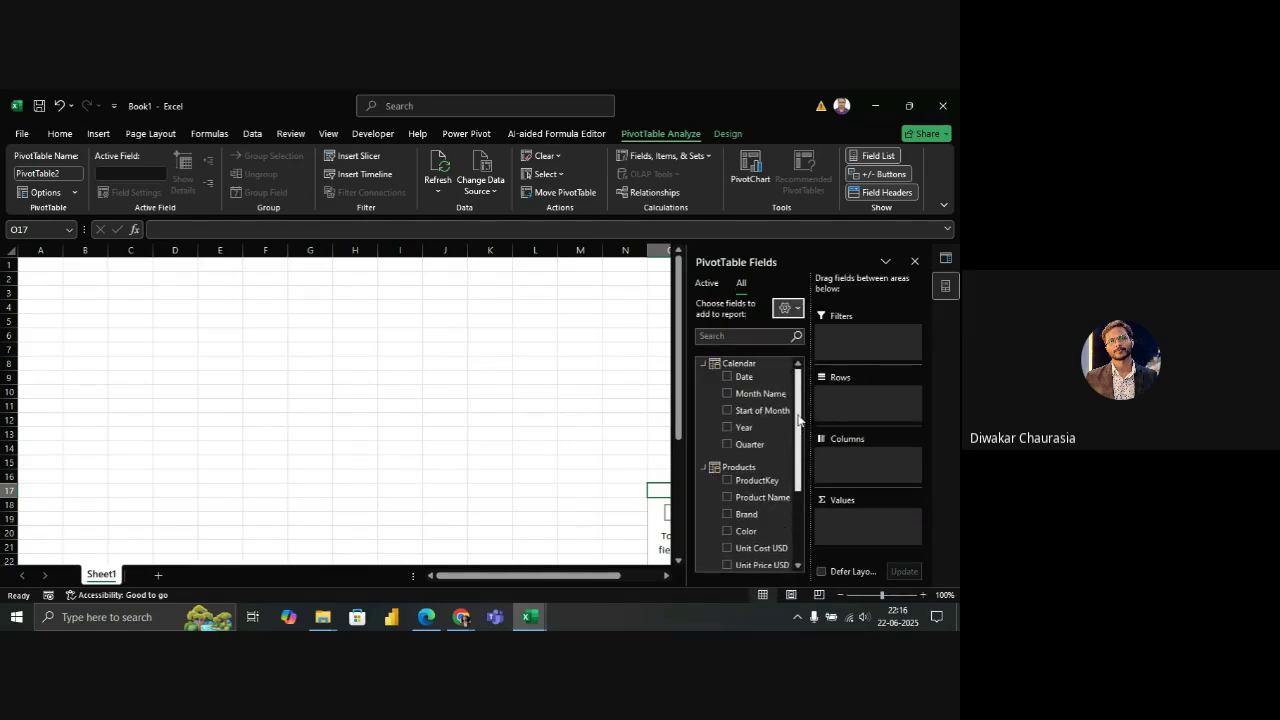
Expand the Sales and Stores pdf tables to show their fields in the PivotTable field list
{"action": "left_click_drag", "start_coordinate": [798, 426], "coordinate": [797, 532]}
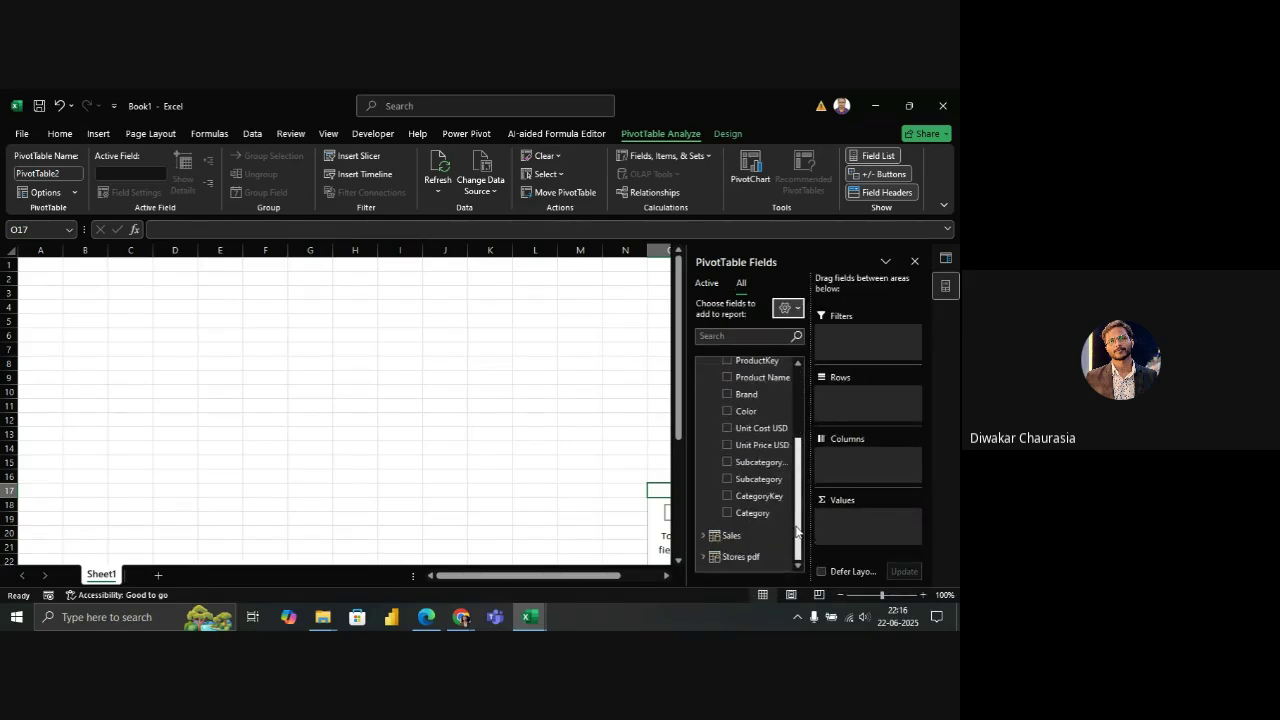
{"action": "left_click", "coordinate": [704, 535]}
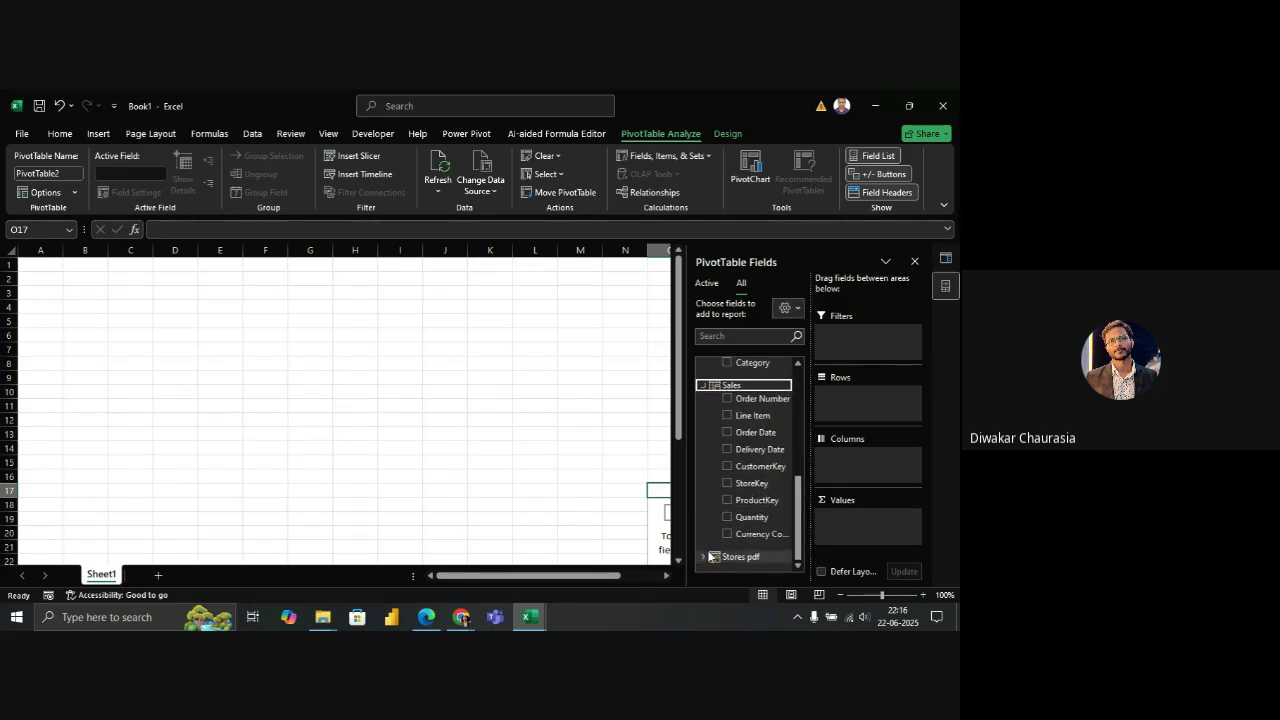
{"action": "scroll", "coordinate": [706, 558], "scroll_direction": "down", "scroll_amount": 2}
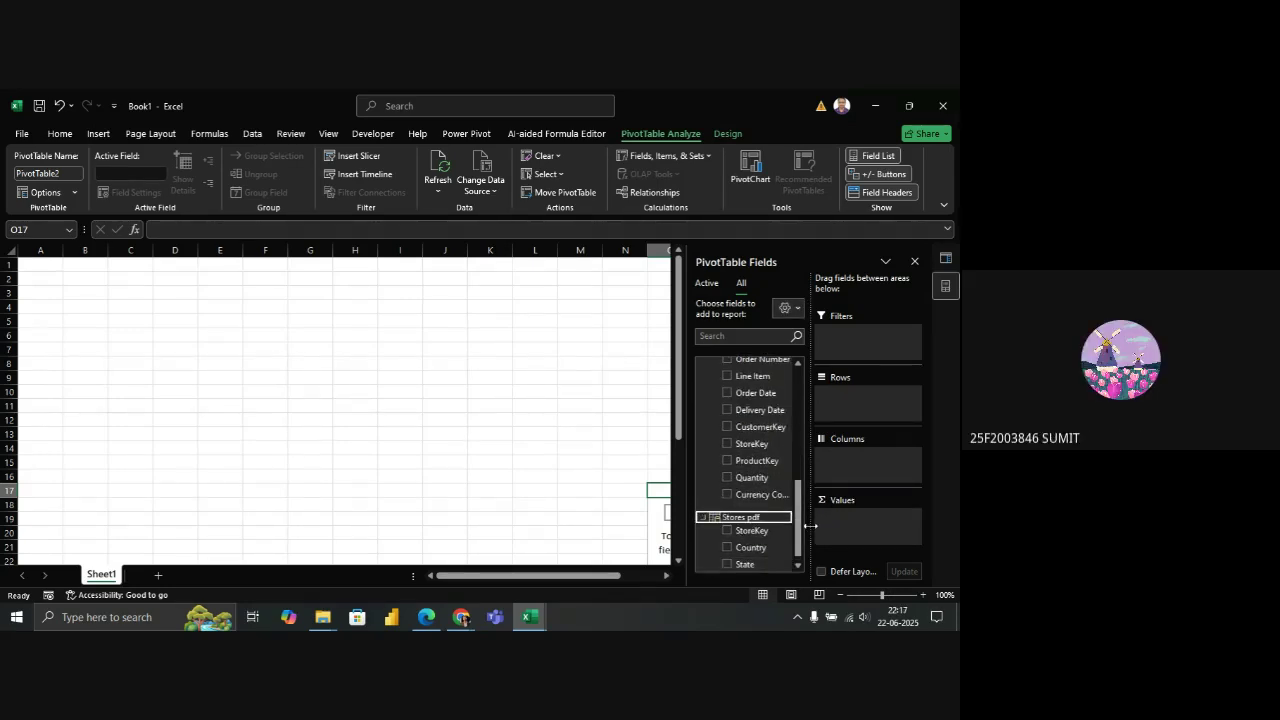
Add the Products table's Category to the PivotTable rows and the Sales table's Quantity to its values as a sum
{"action": "left_click_drag", "start_coordinate": [801, 537], "coordinate": [799, 422]}
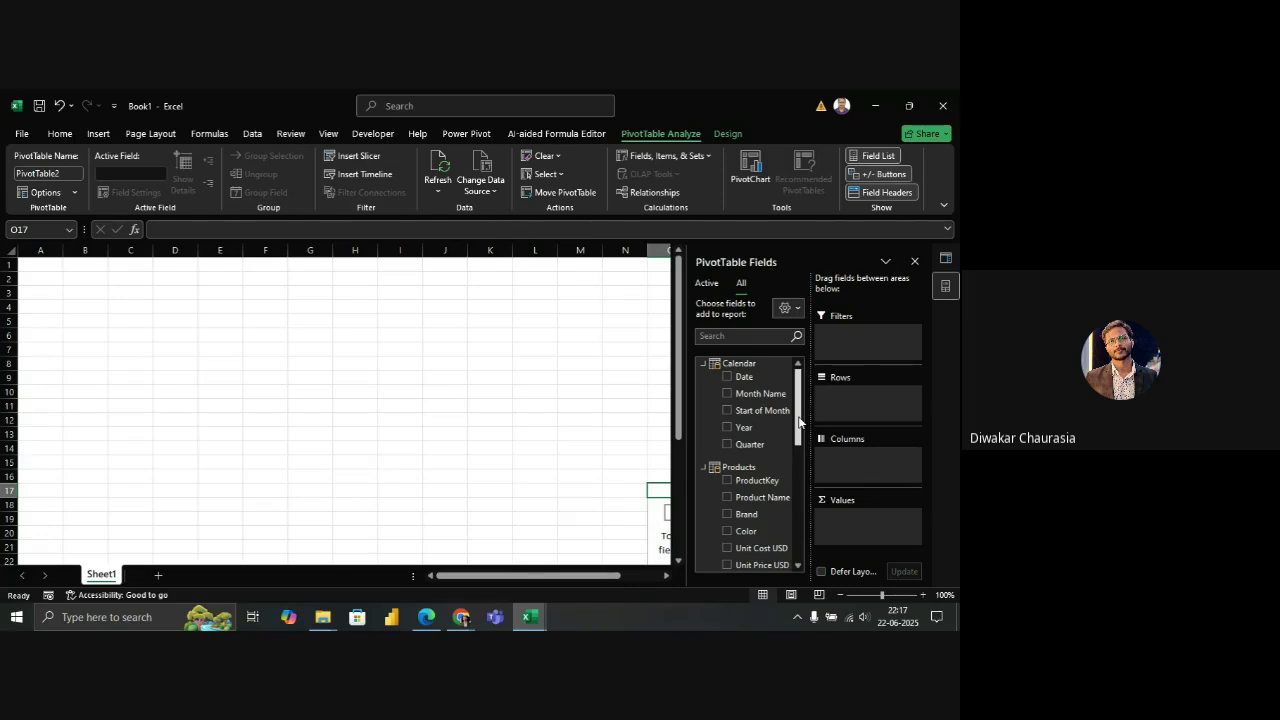
{"action": "left_click_drag", "start_coordinate": [798, 421], "coordinate": [798, 460]}
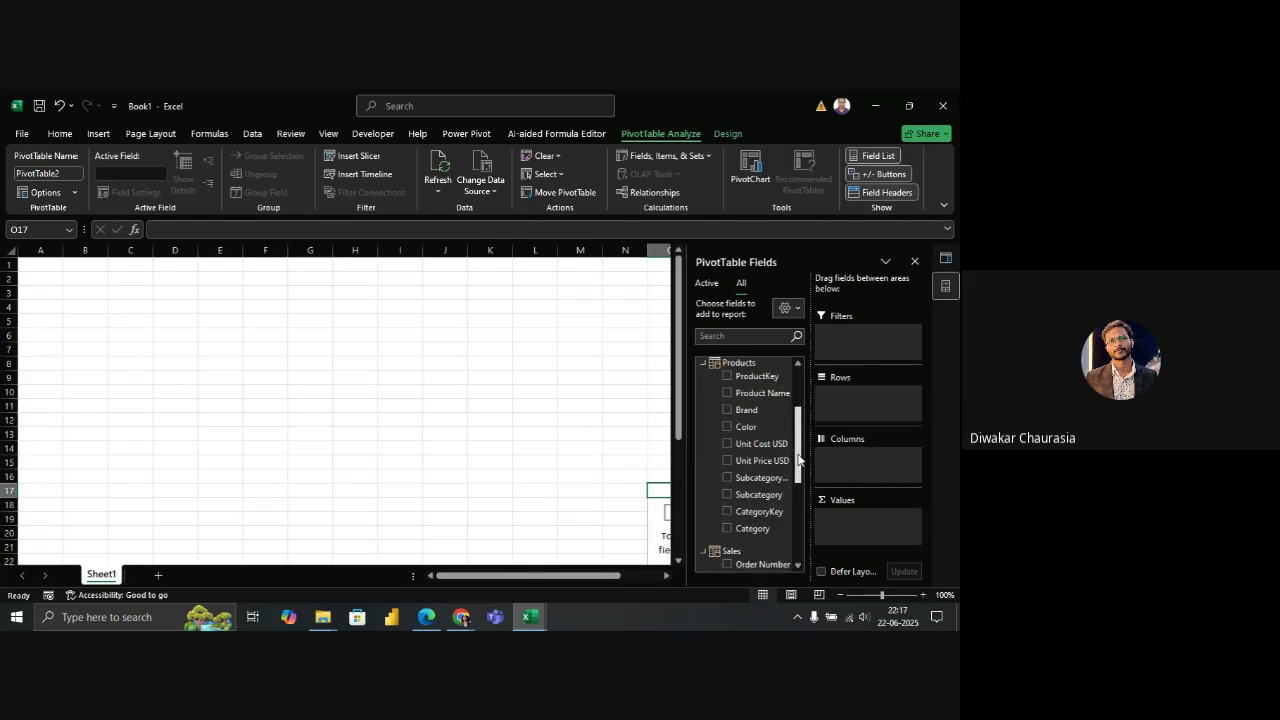
{"action": "left_click_drag", "start_coordinate": [750, 528], "coordinate": [860, 390]}
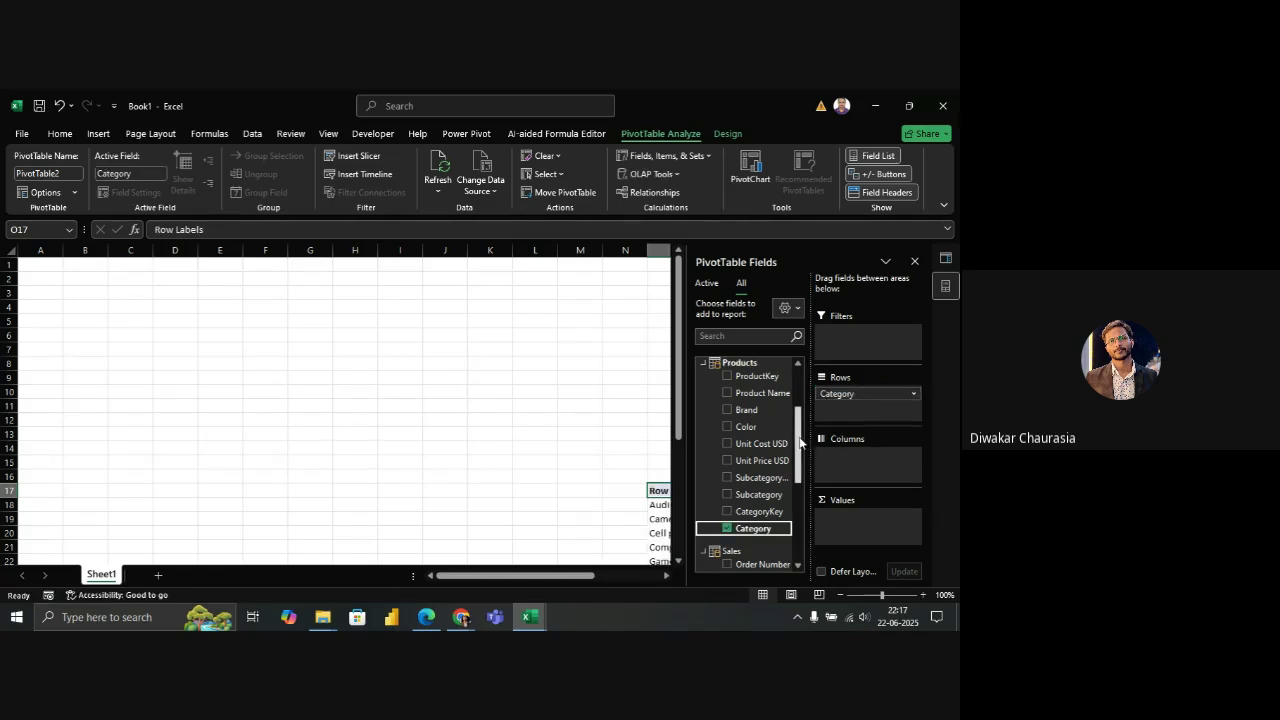
{"action": "left_click_drag", "start_coordinate": [799, 442], "coordinate": [840, 516]}
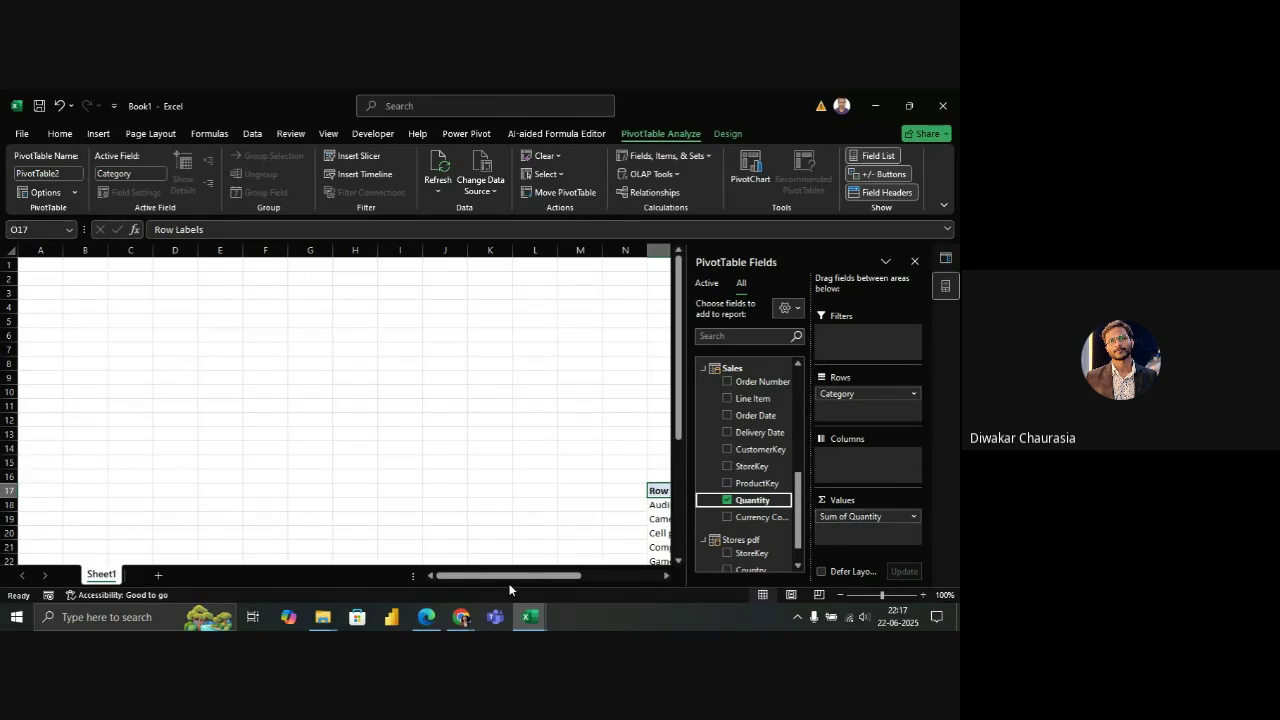
{"action": "left_click_drag", "start_coordinate": [505, 578], "coordinate": [580, 580]}
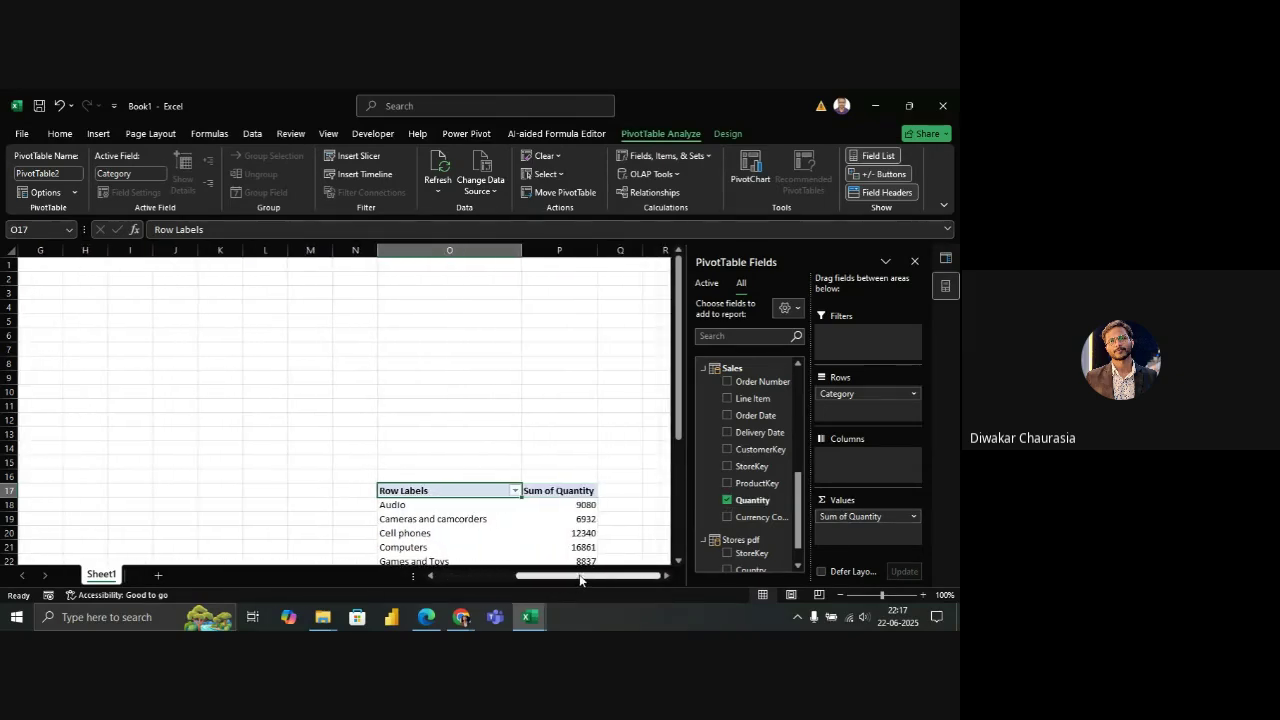
Delete the empty columns A to N before the PivotTable and close the Queries & Connections pane
{"action": "left_click_drag", "start_coordinate": [677, 380], "coordinate": [677, 466]}
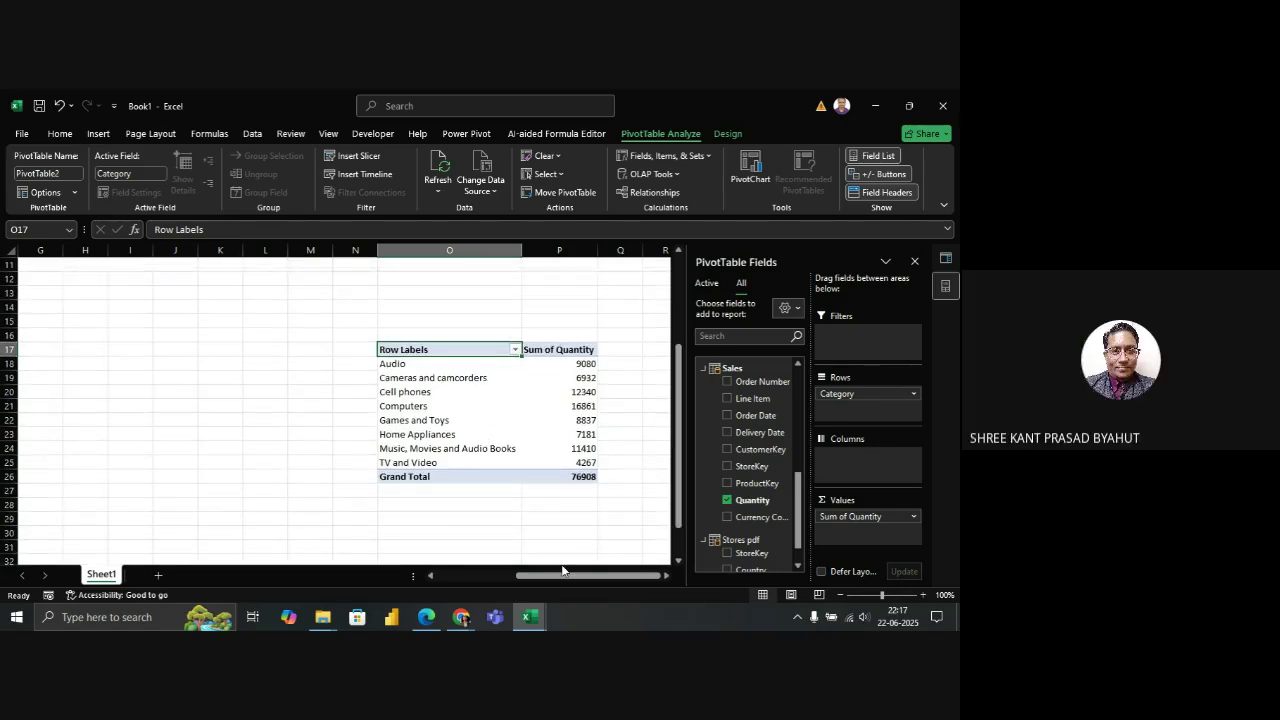
{"action": "left_click_drag", "start_coordinate": [596, 577], "coordinate": [605, 583]}
{"action": "left_click_drag", "start_coordinate": [797, 527], "coordinate": [797, 549]}
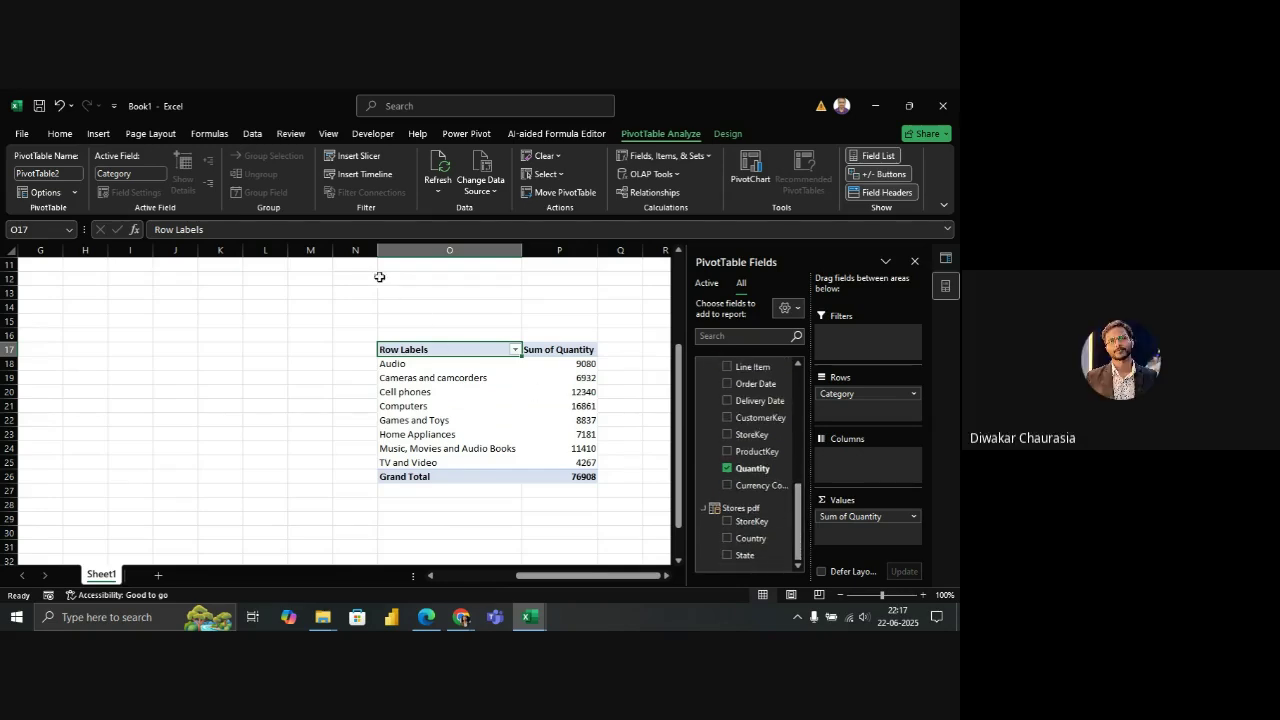
{"action": "left_click_drag", "start_coordinate": [361, 250], "coordinate": [30, 252]}
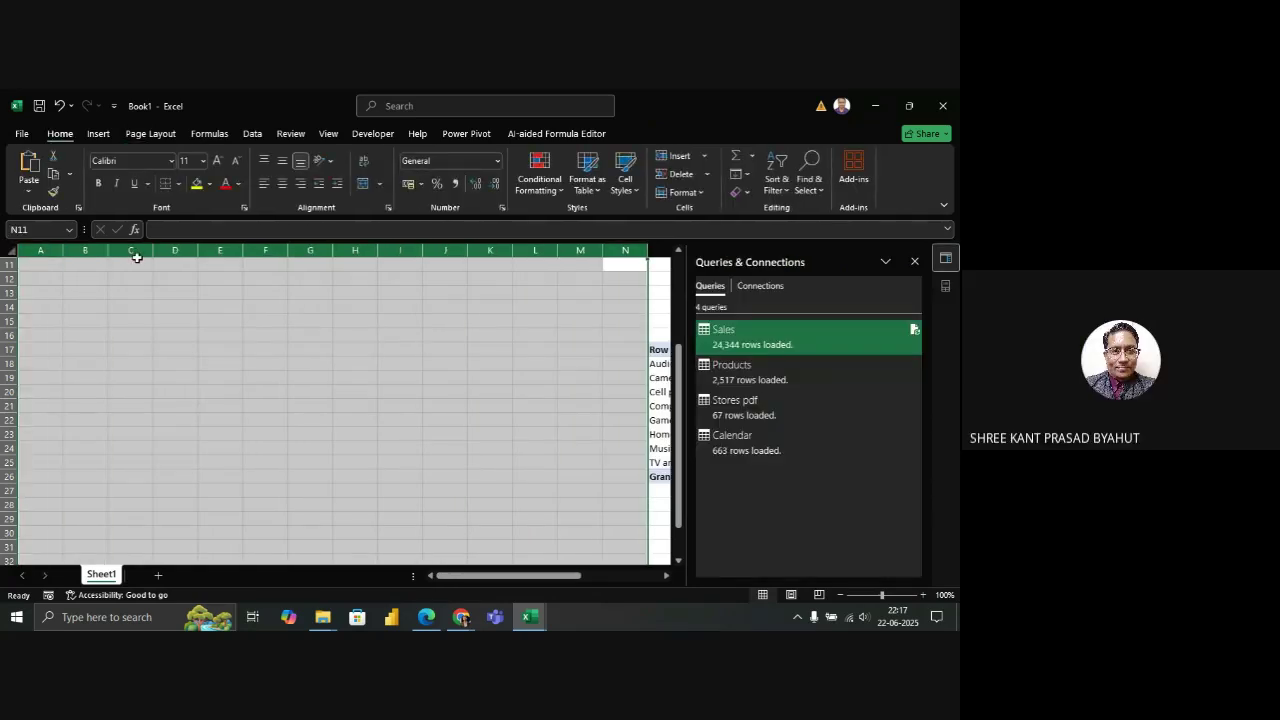
{"action": "right_click", "coordinate": [127, 250]}
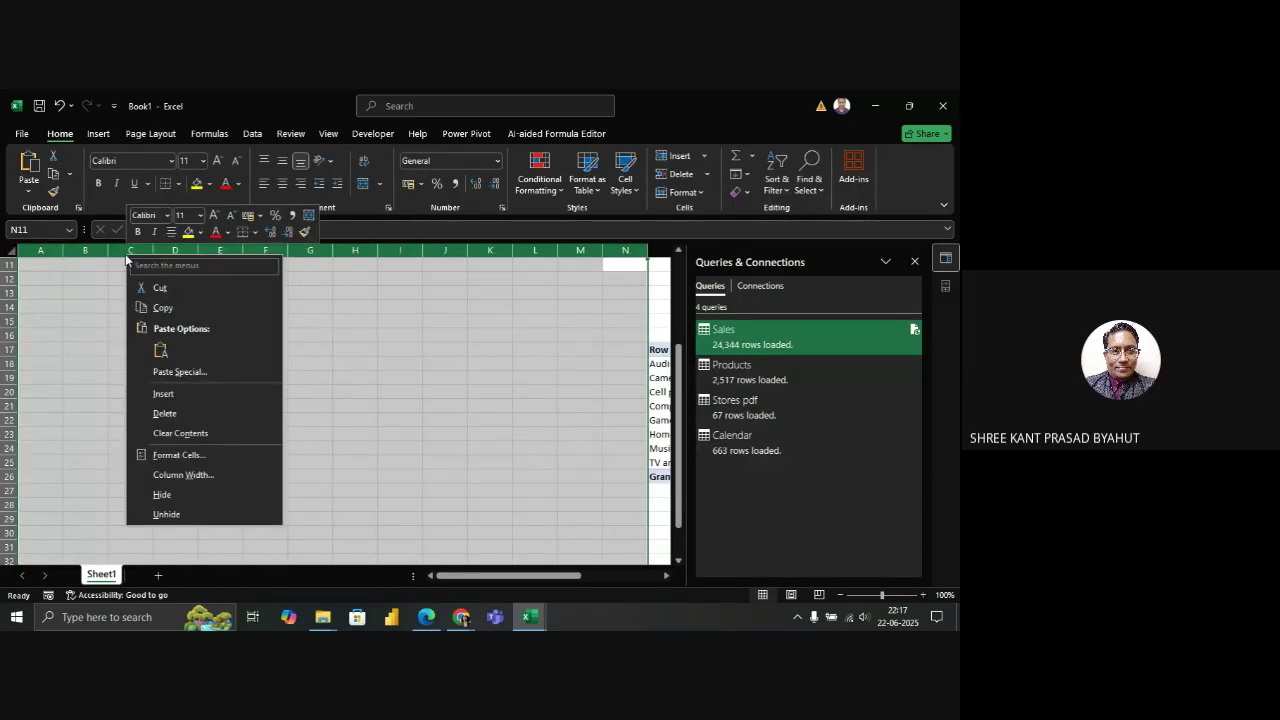
{"action": "left_click", "coordinate": [189, 406]}
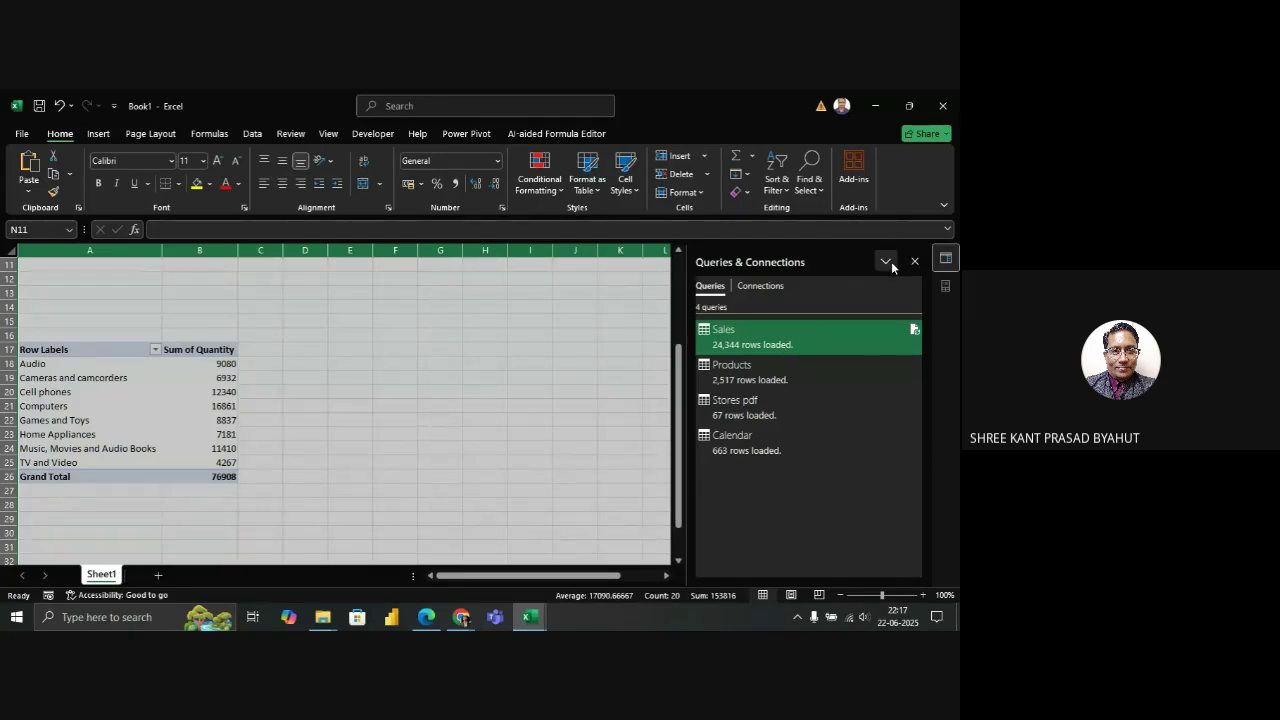
{"action": "left_click", "coordinate": [626, 374]}
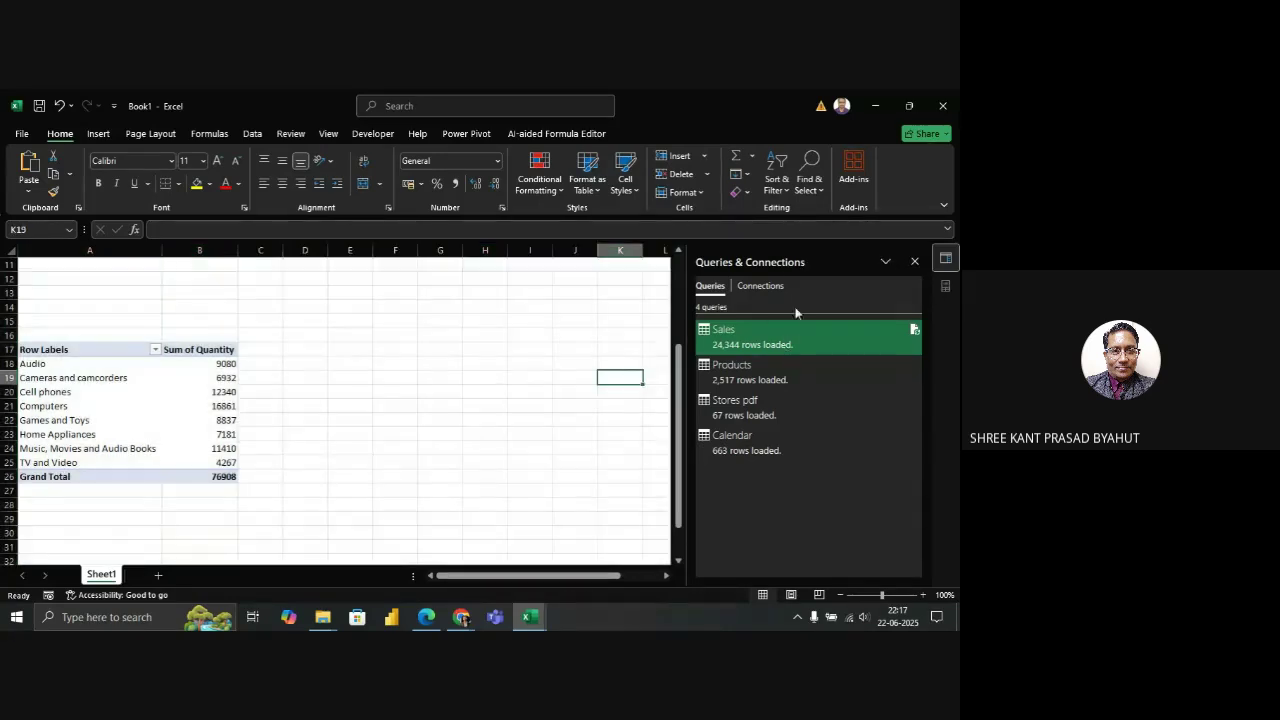
{"action": "left_click", "coordinate": [914, 261]}
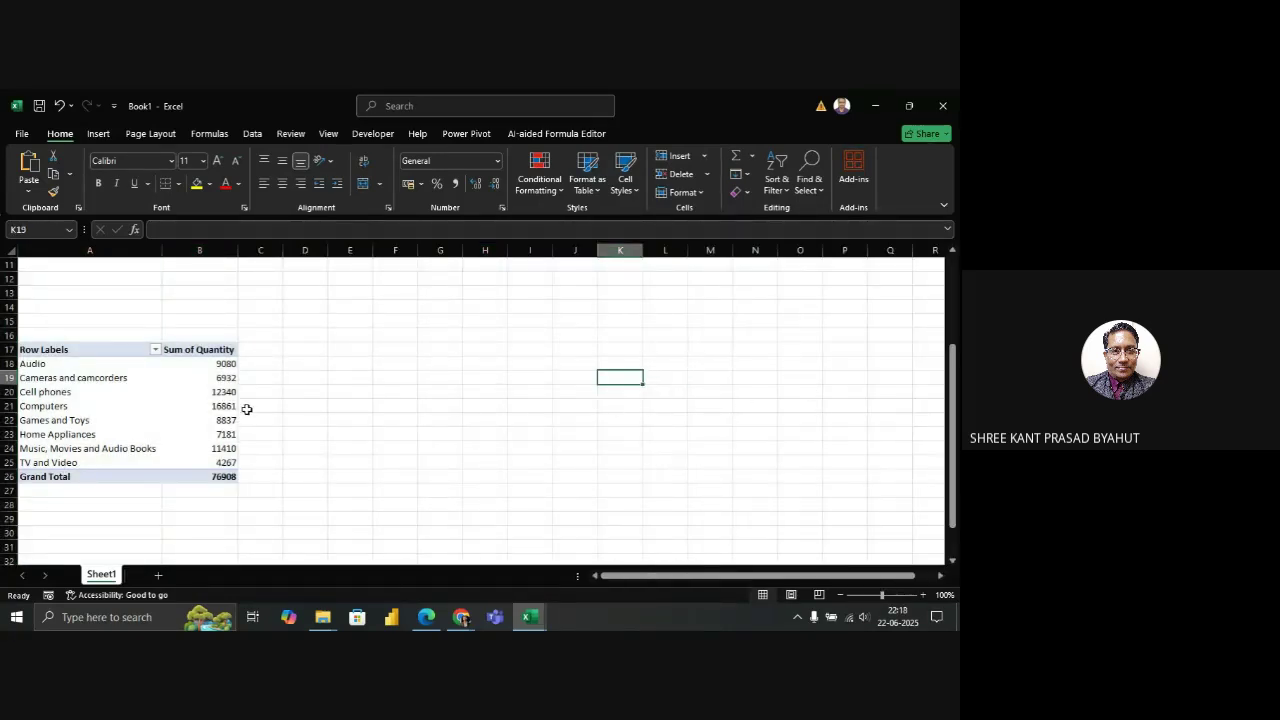
Drill through to the records behind the Games and Toys quantity and delete the resulting detail sheet
{"action": "left_click", "coordinate": [186, 420]}
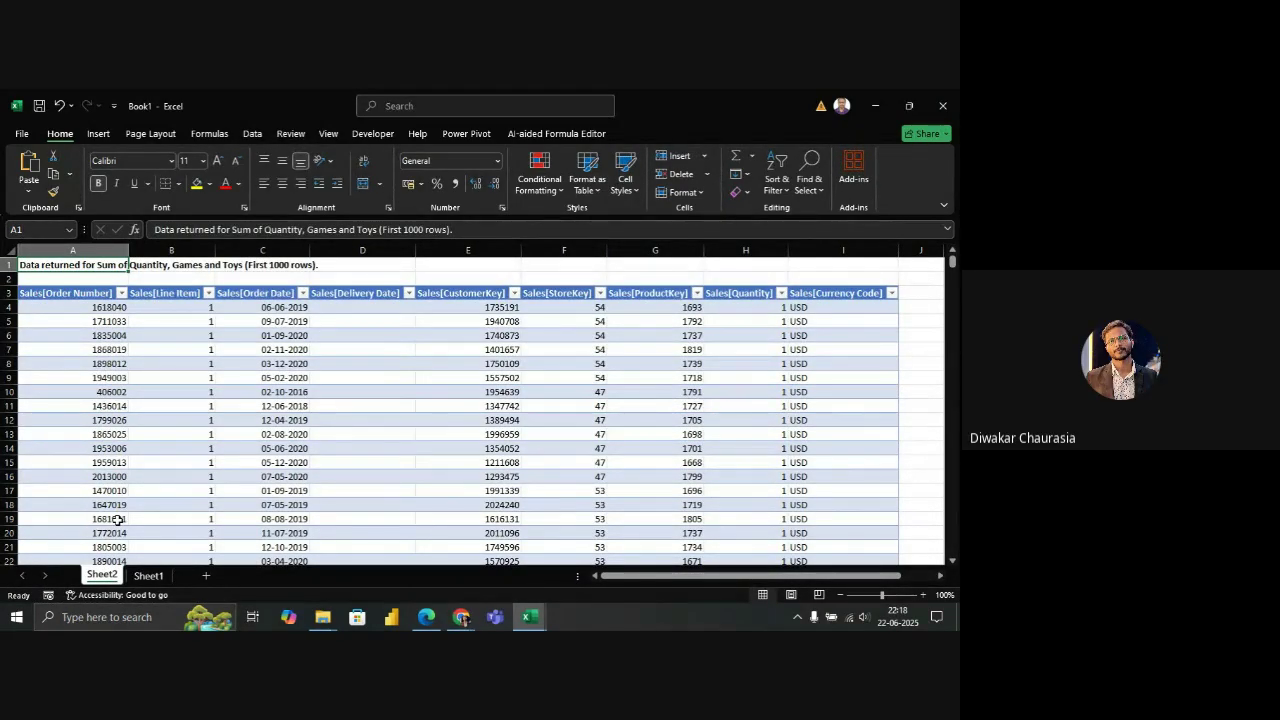
{"action": "right_click", "coordinate": [100, 578]}
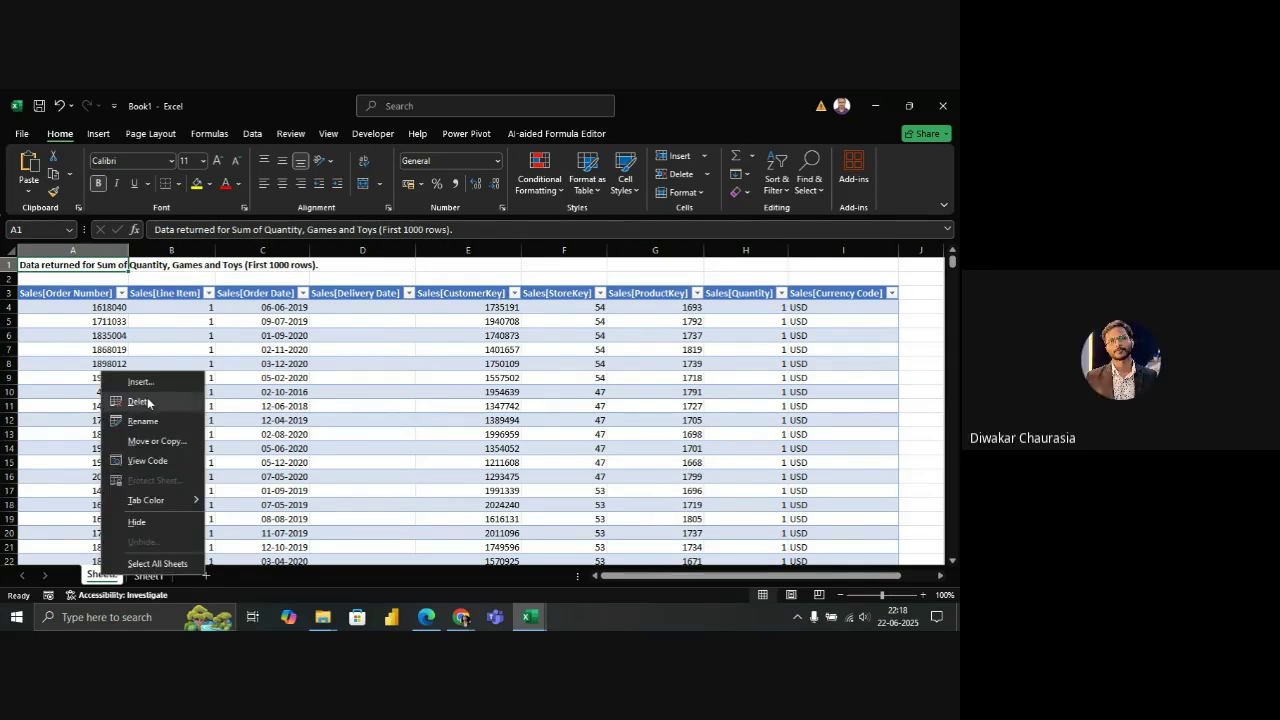
{"action": "left_click", "coordinate": [140, 403]}
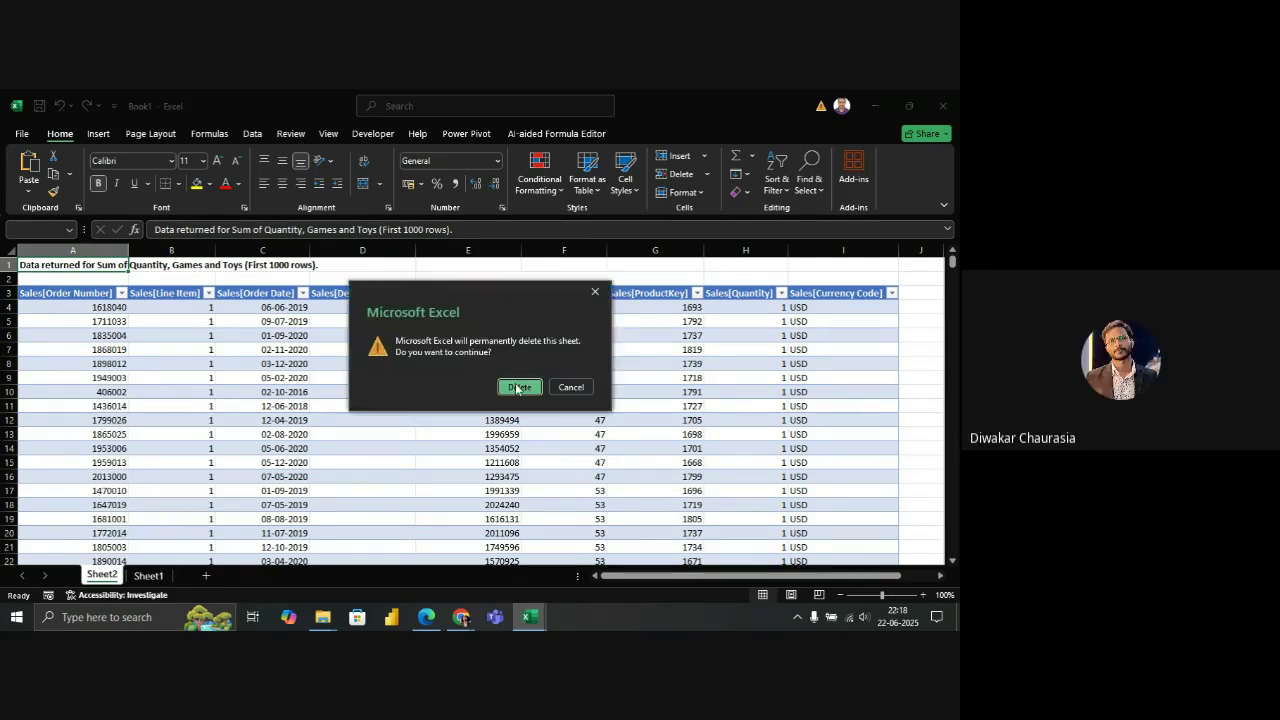
{"action": "left_click", "coordinate": [519, 389]}
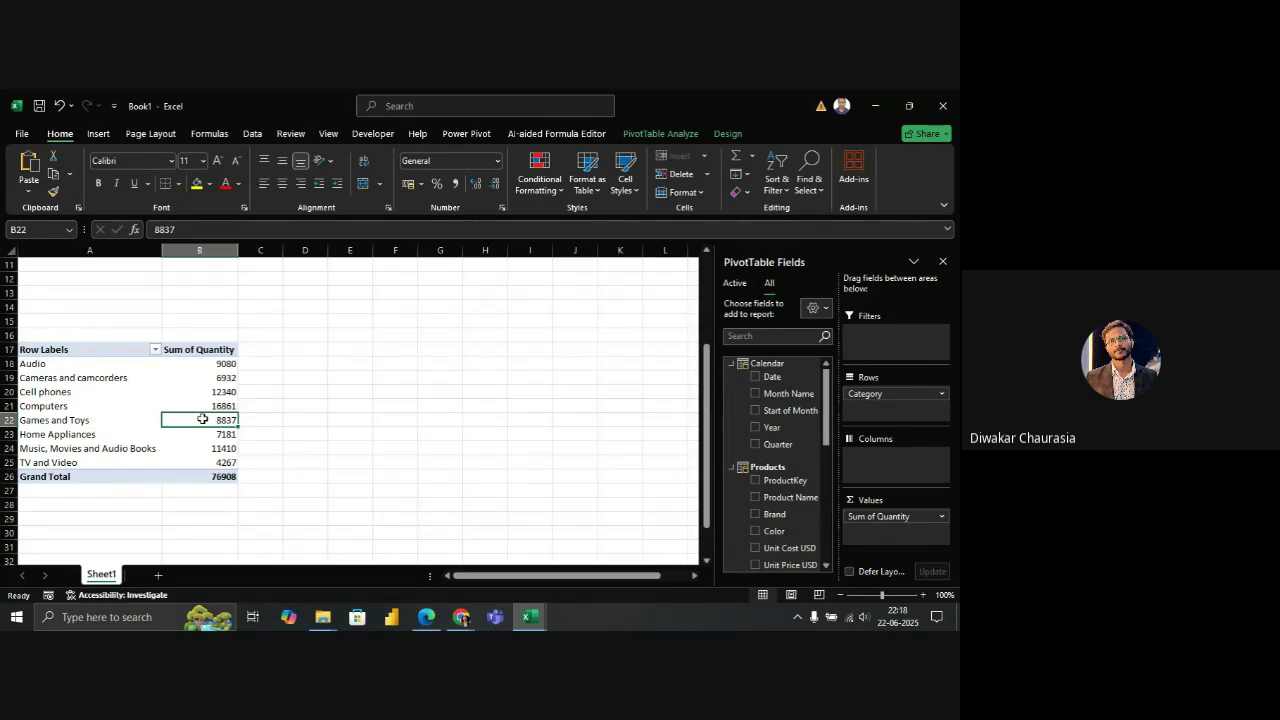
Show the Games and Toys detail records again, look through them, and delete Sheet3
{"action": "double_click", "coordinate": [202, 419]}
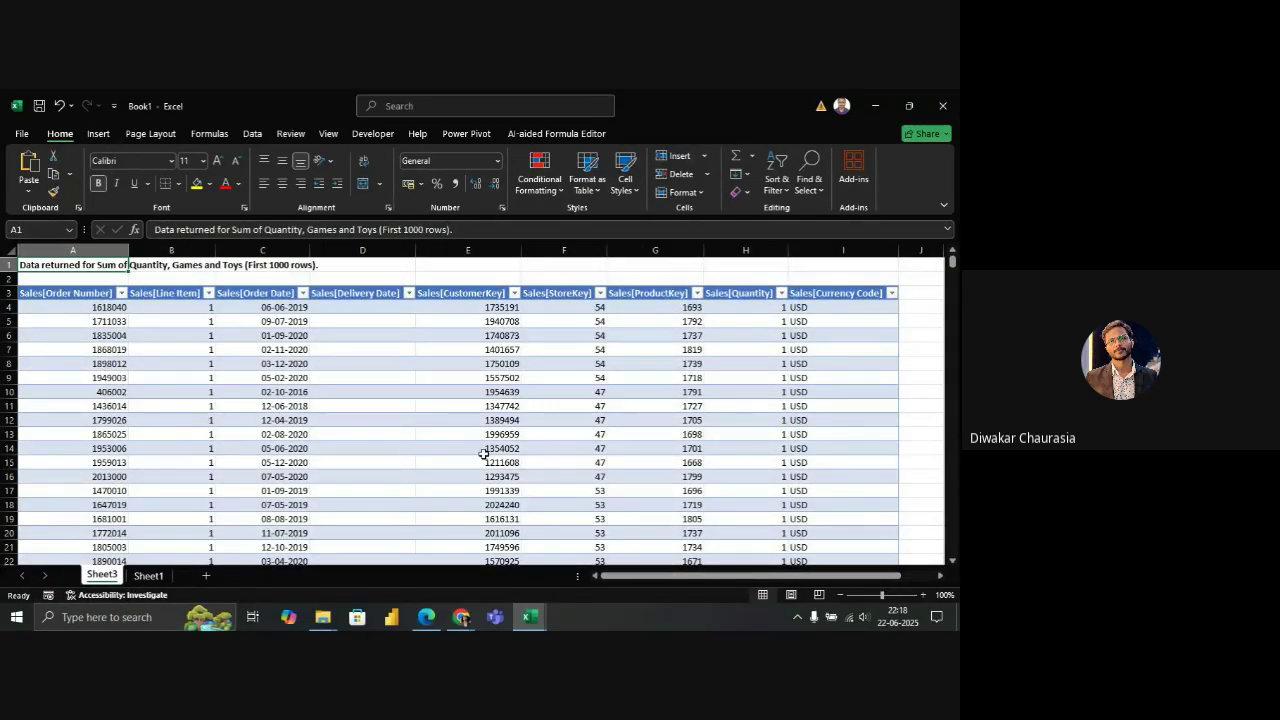
{"action": "scroll", "coordinate": [483, 453], "scroll_direction": "down", "scroll_amount": 3}
{"action": "scroll", "coordinate": [483, 453], "scroll_direction": "up", "scroll_amount": 3}
{"action": "right_click", "coordinate": [100, 578]}
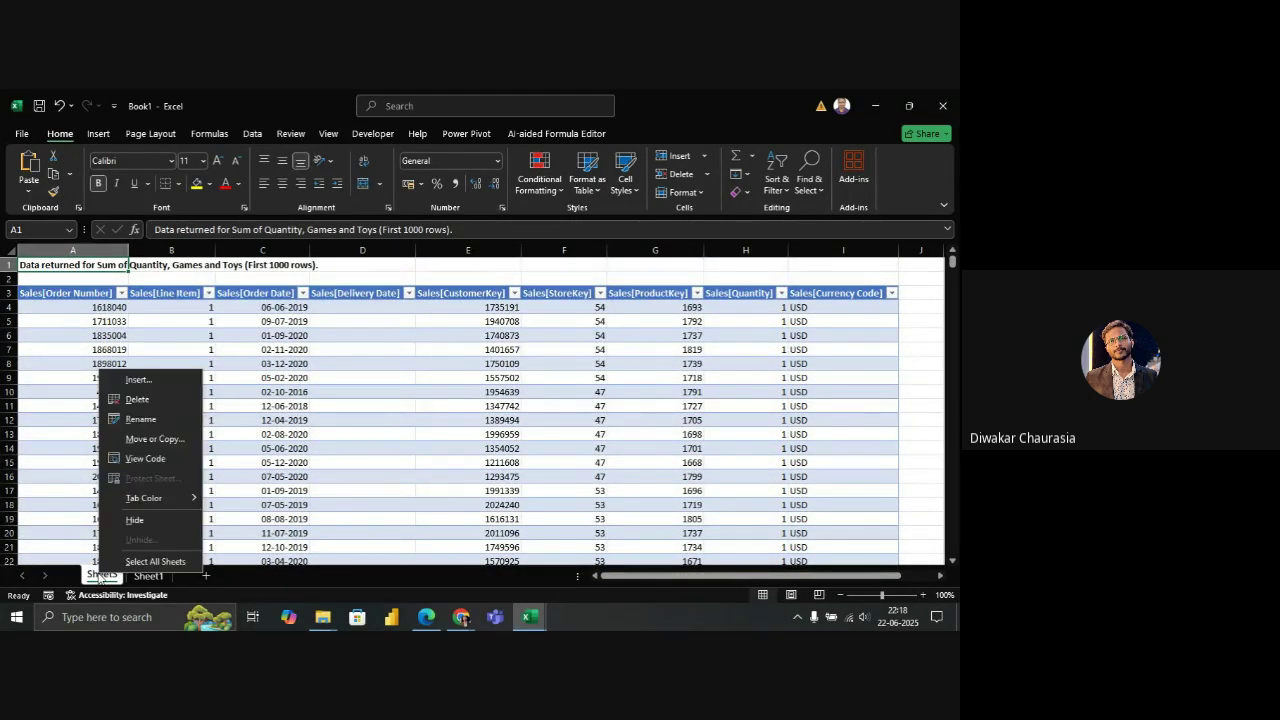
{"action": "left_click", "coordinate": [165, 401]}
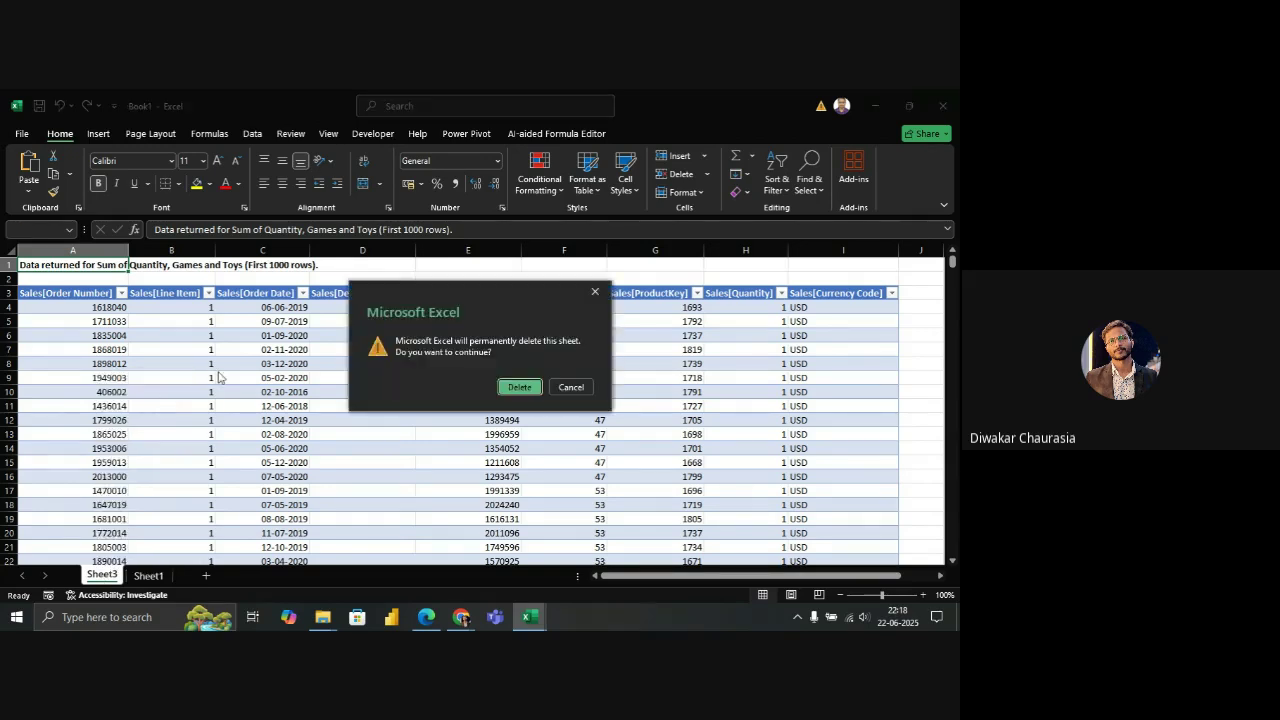
{"action": "left_click", "coordinate": [522, 388]}
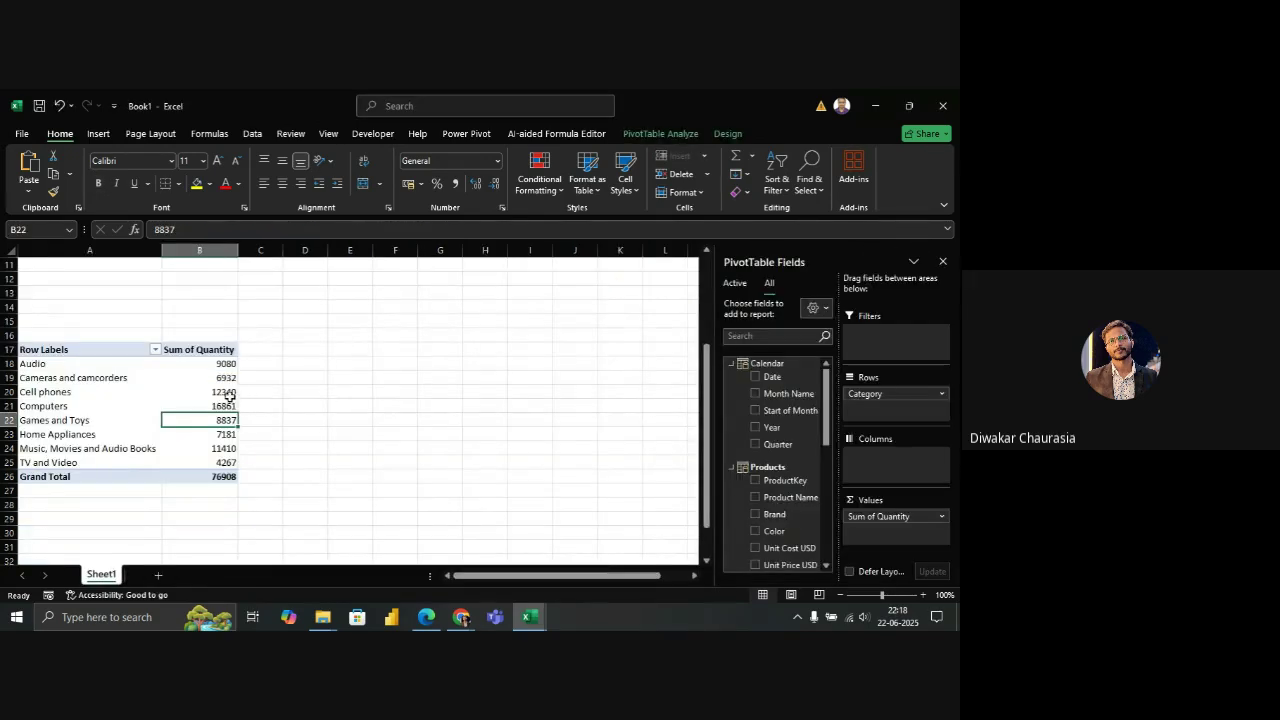
Add the Products table's Subcategory to the PivotTable rows beneath Category and review the grouped quantities
{"action": "left_click", "coordinate": [215, 393]}
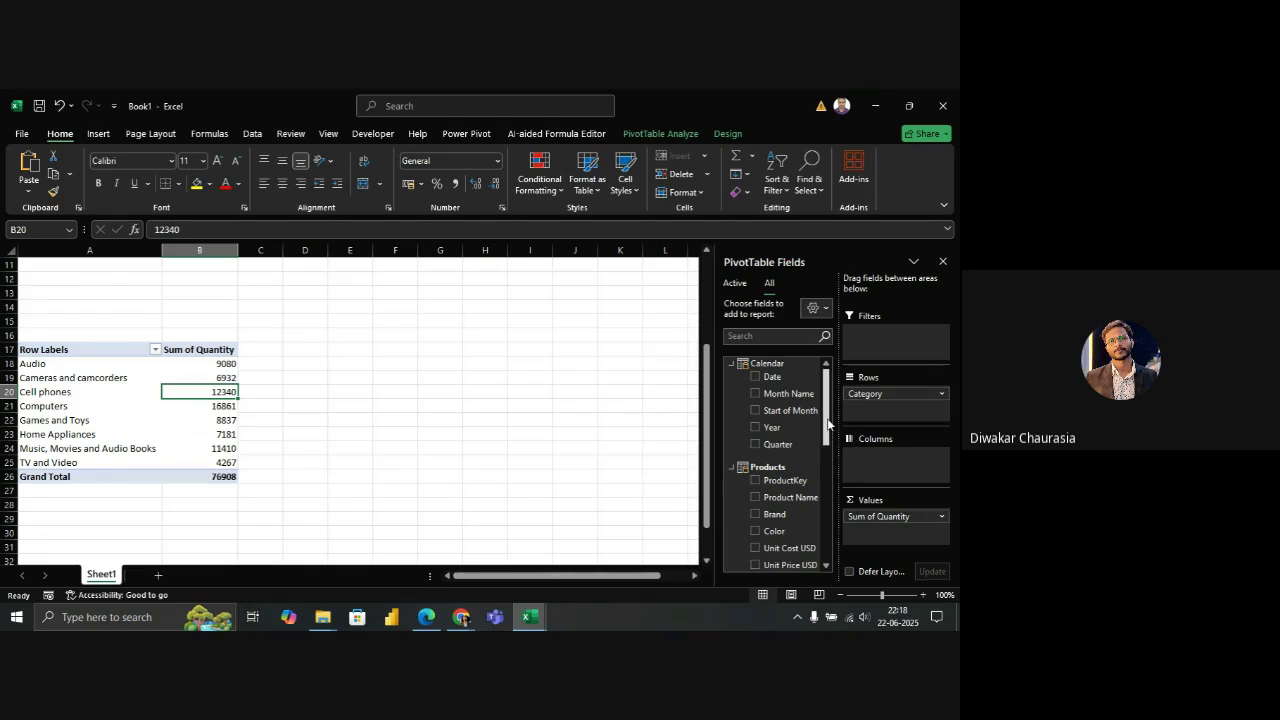
{"action": "left_click_drag", "start_coordinate": [830, 425], "coordinate": [828, 543]}
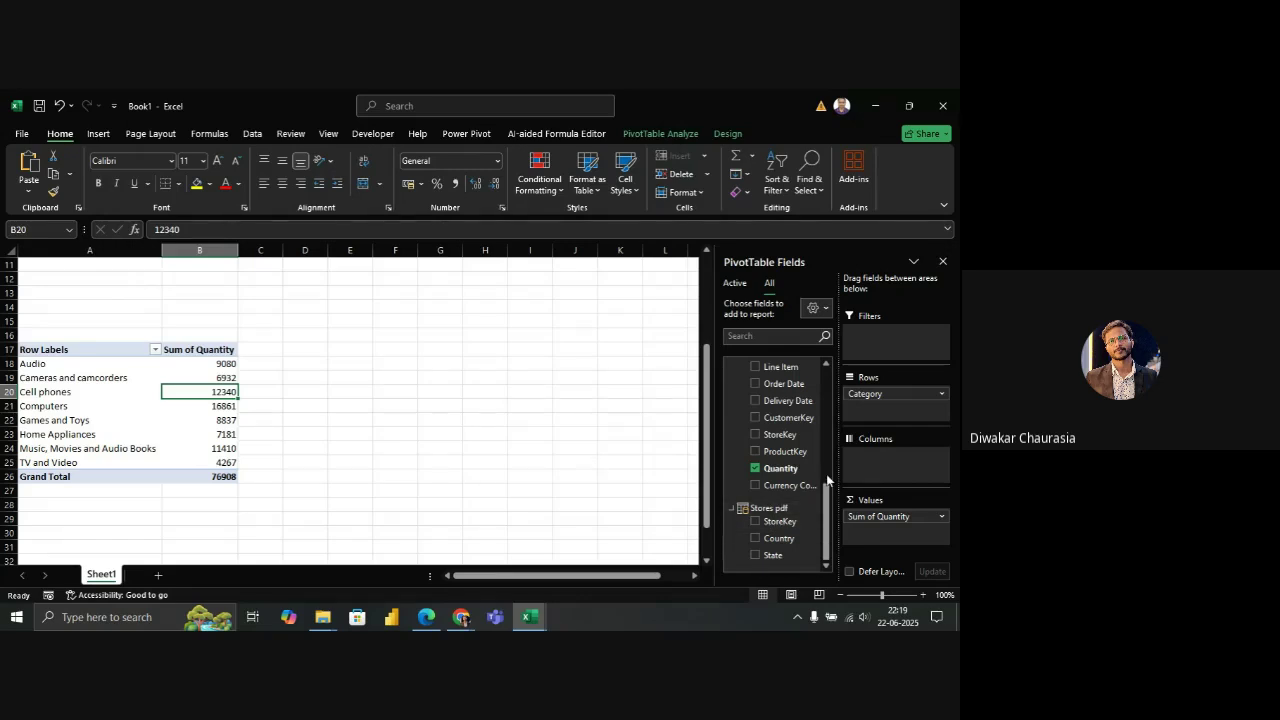
{"action": "left_click_drag", "start_coordinate": [828, 495], "coordinate": [829, 471]}
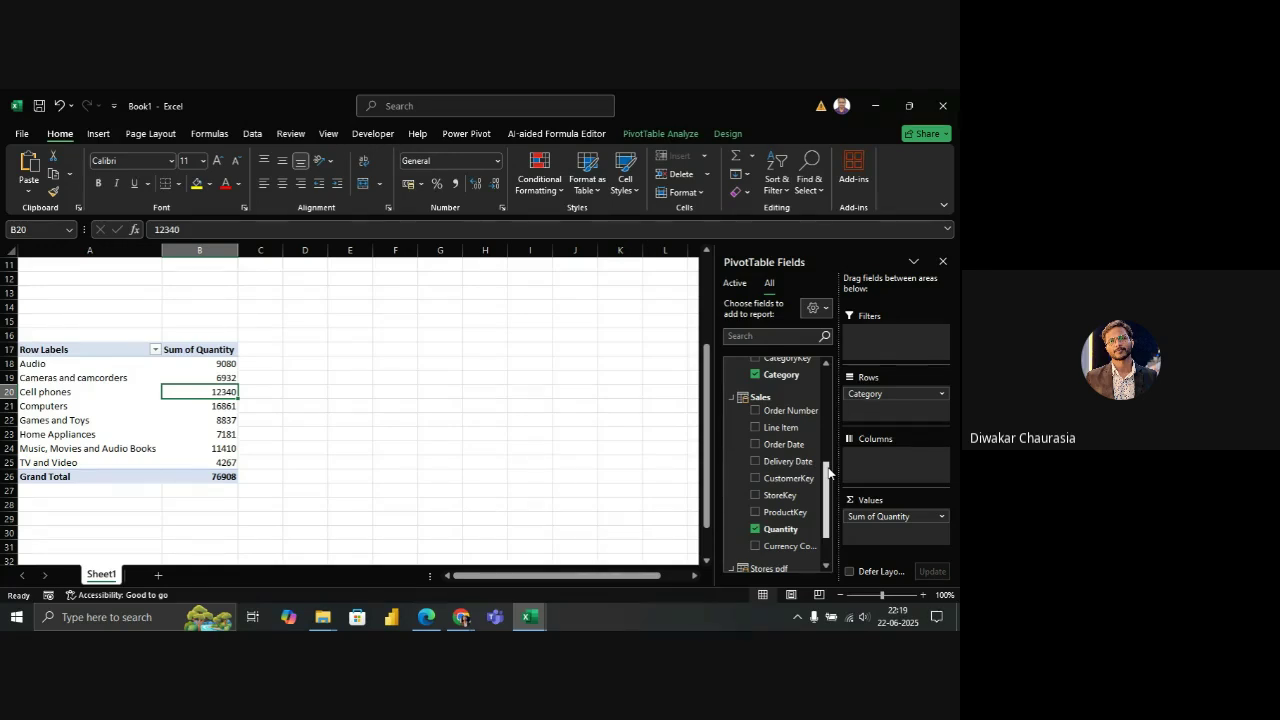
{"action": "left_click_drag", "start_coordinate": [828, 472], "coordinate": [825, 447]}
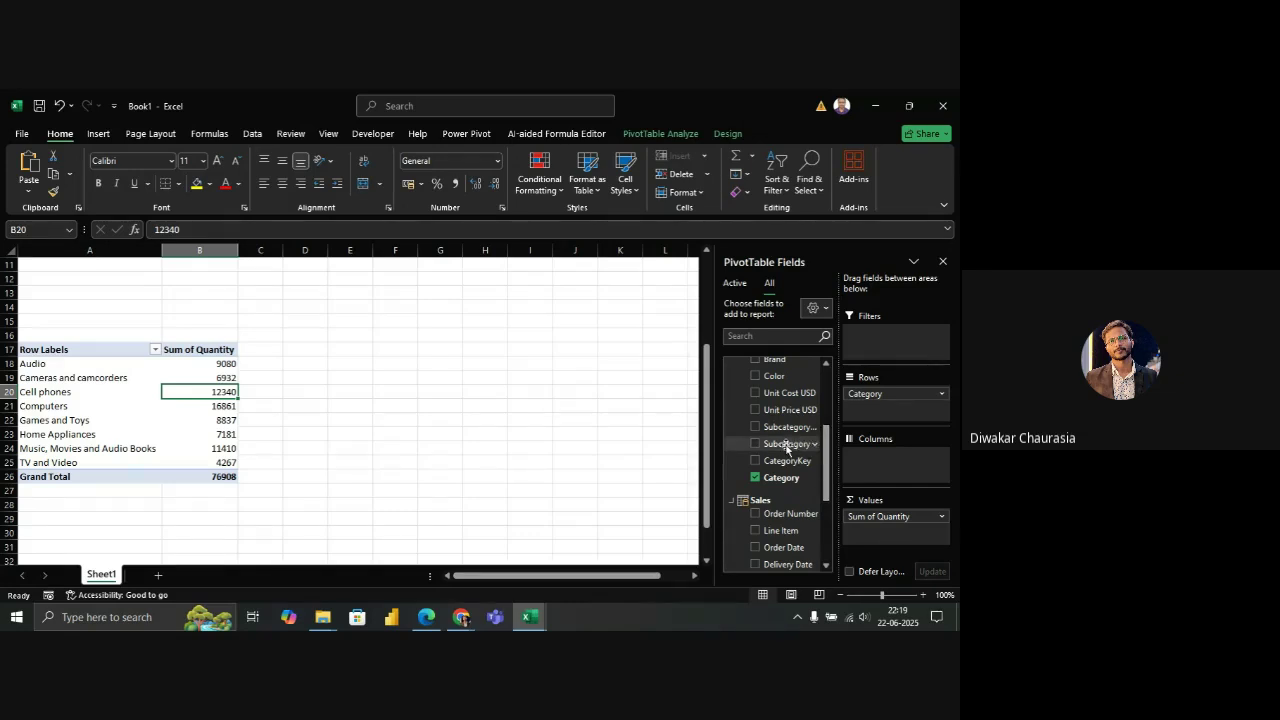
{"action": "left_click_drag", "start_coordinate": [786, 449], "coordinate": [882, 401]}
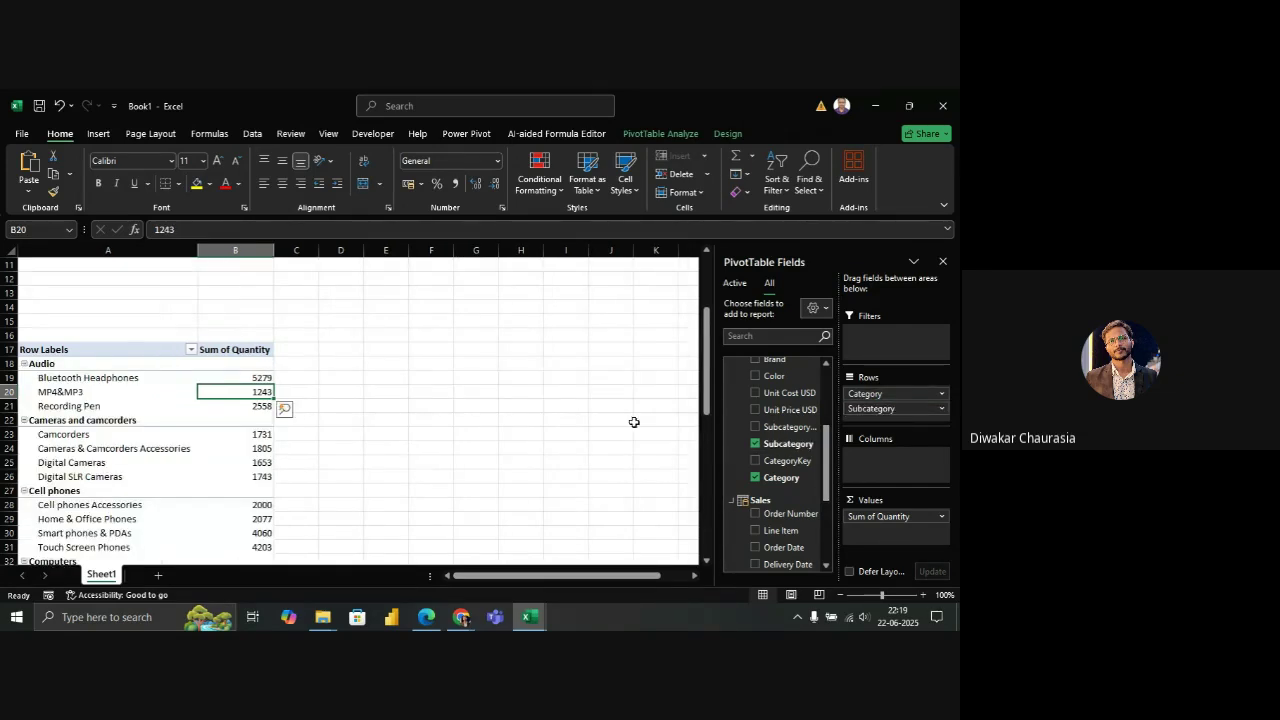
{"action": "scroll", "coordinate": [523, 430], "scroll_direction": "down", "scroll_amount": 2}
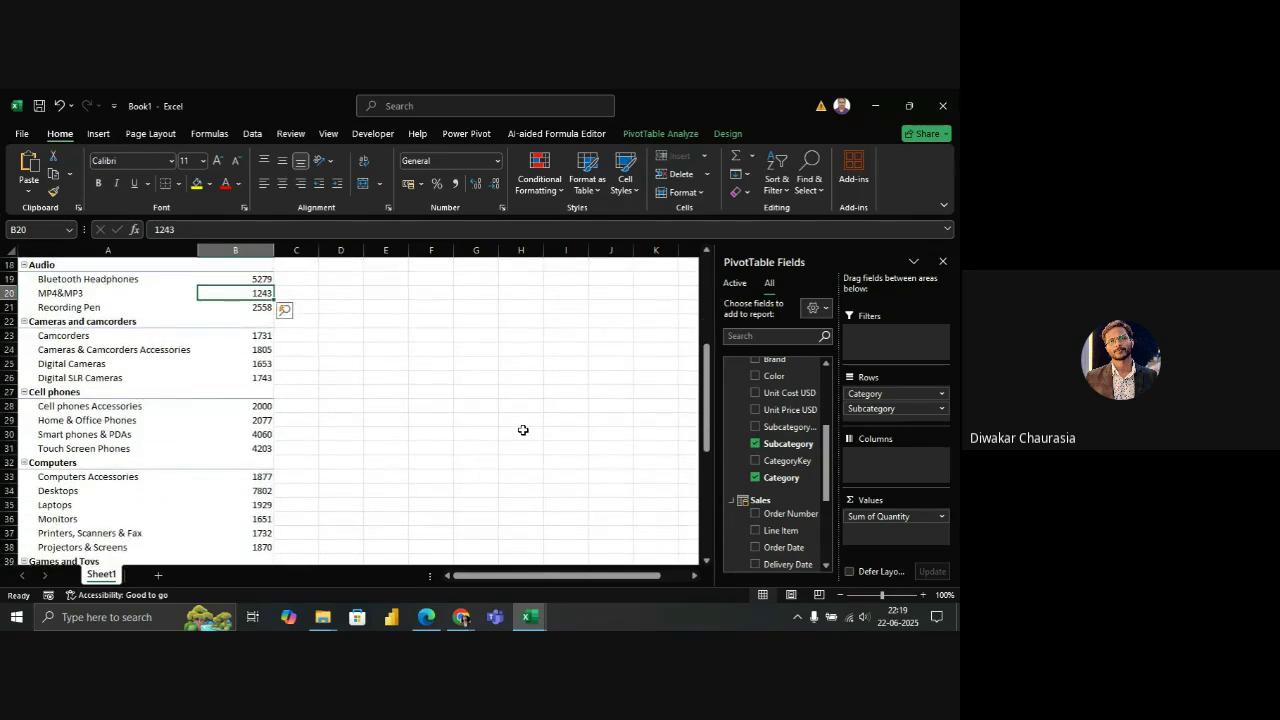
{"action": "scroll", "coordinate": [523, 430], "scroll_direction": "up", "scroll_amount": 1}
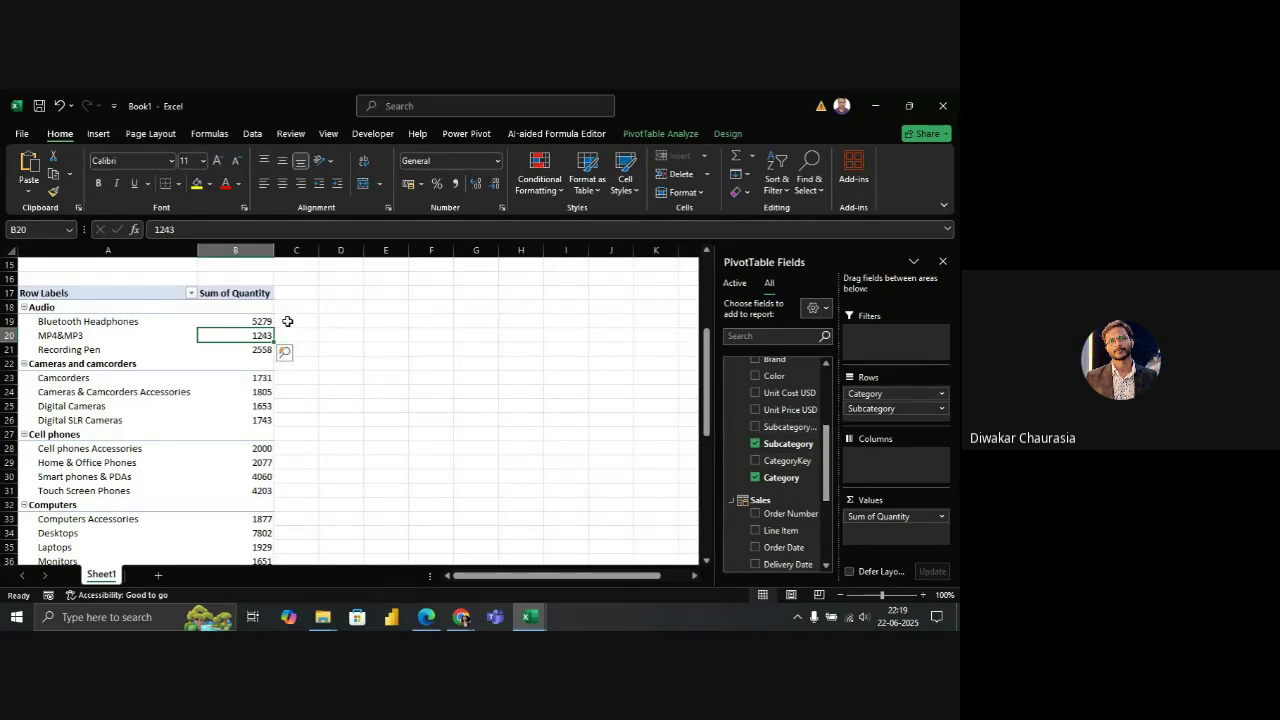
{"action": "left_click", "coordinate": [287, 321]}
{"action": "left_click", "coordinate": [258, 338]}
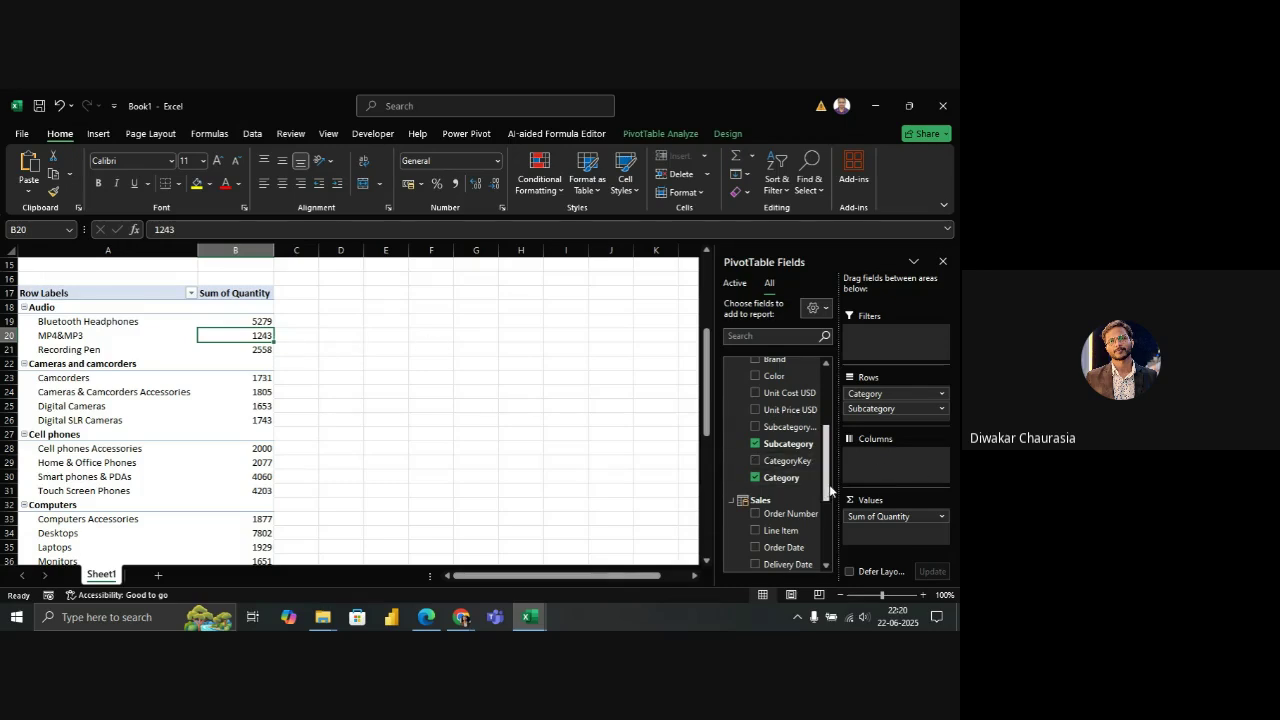
Start a new Power Pivot measure in the Sales table and name it Total Orders
{"action": "left_click_drag", "start_coordinate": [829, 488], "coordinate": [827, 563]}
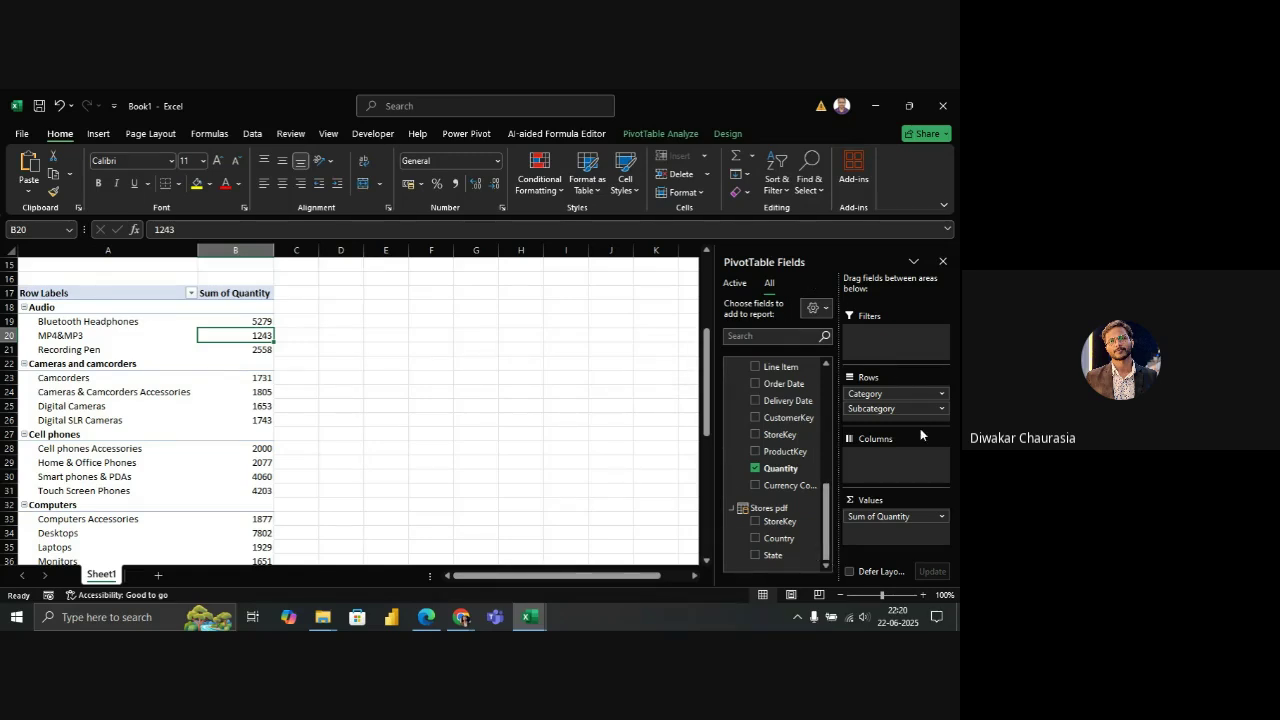
{"action": "left_click", "coordinate": [445, 143]}
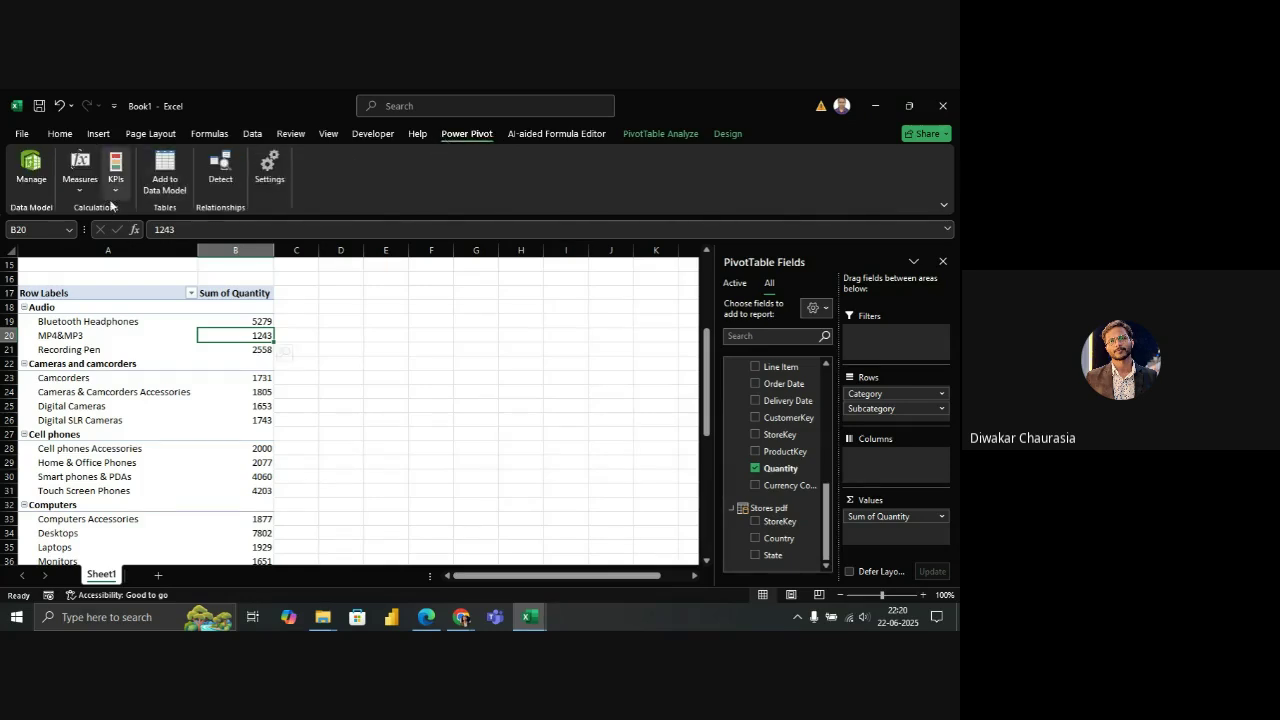
{"action": "left_click", "coordinate": [86, 196]}
{"action": "left_click", "coordinate": [105, 212]}
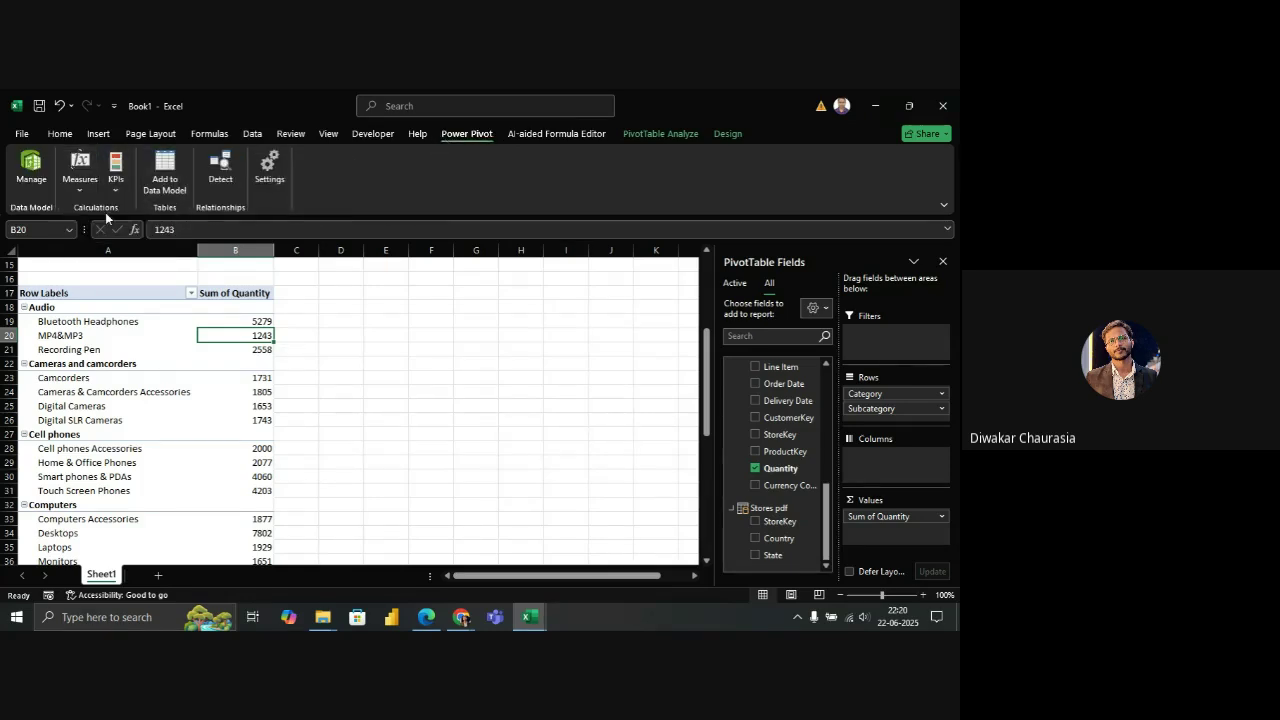
{"action": "left_click", "coordinate": [384, 249]}
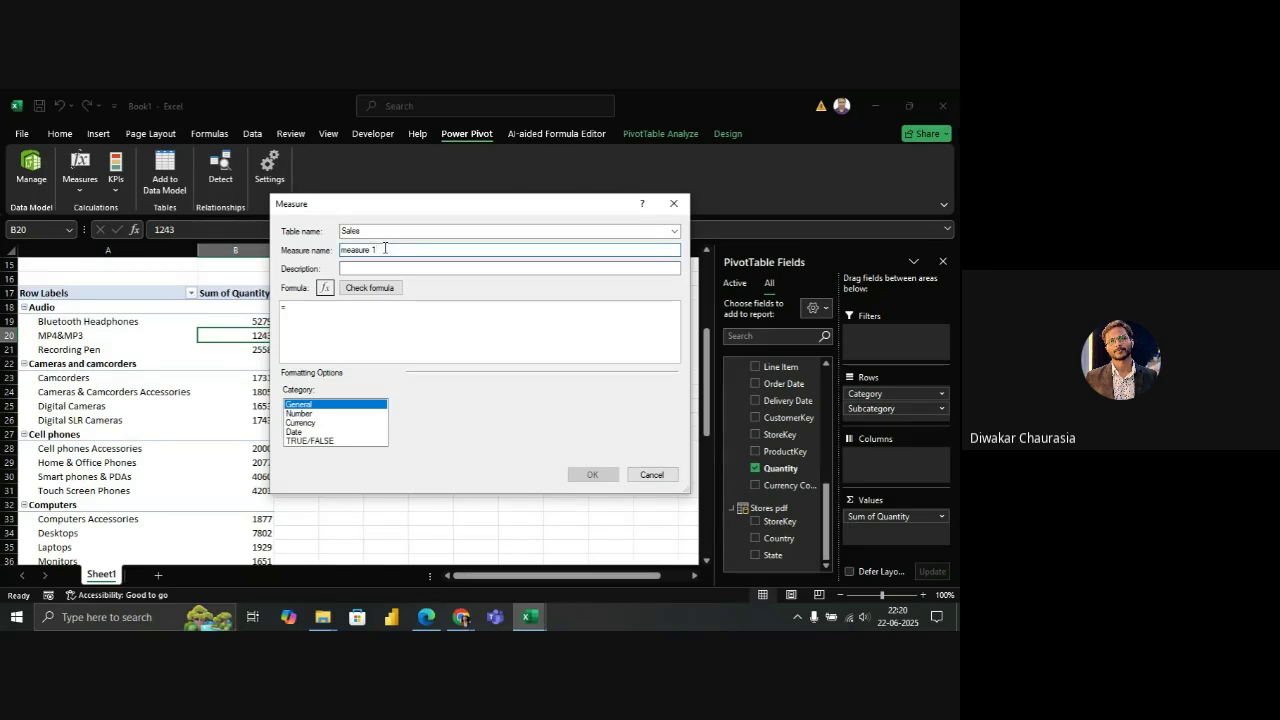
{"action": "key", "text": "BackSpace"}
{"action": "key", "text": "BackSpace"}
{"action": "key", "text": "BackSpace"}
{"action": "key", "text": "BackSpace"}
{"action": "key", "text": "BackSpace"}
{"action": "key", "text": "BackSpace"}
{"action": "key", "text": "BackSpace"}
{"action": "key", "text": "BackSpace"}
{"action": "key", "text": "BackSpace"}
{"action": "type", "text": "Total Orders"}
Define the Total Orders measure as DISTINCTCOUNT(Sales[Order Number]) and save it to the Sales table
{"action": "left_click", "coordinate": [307, 308]}
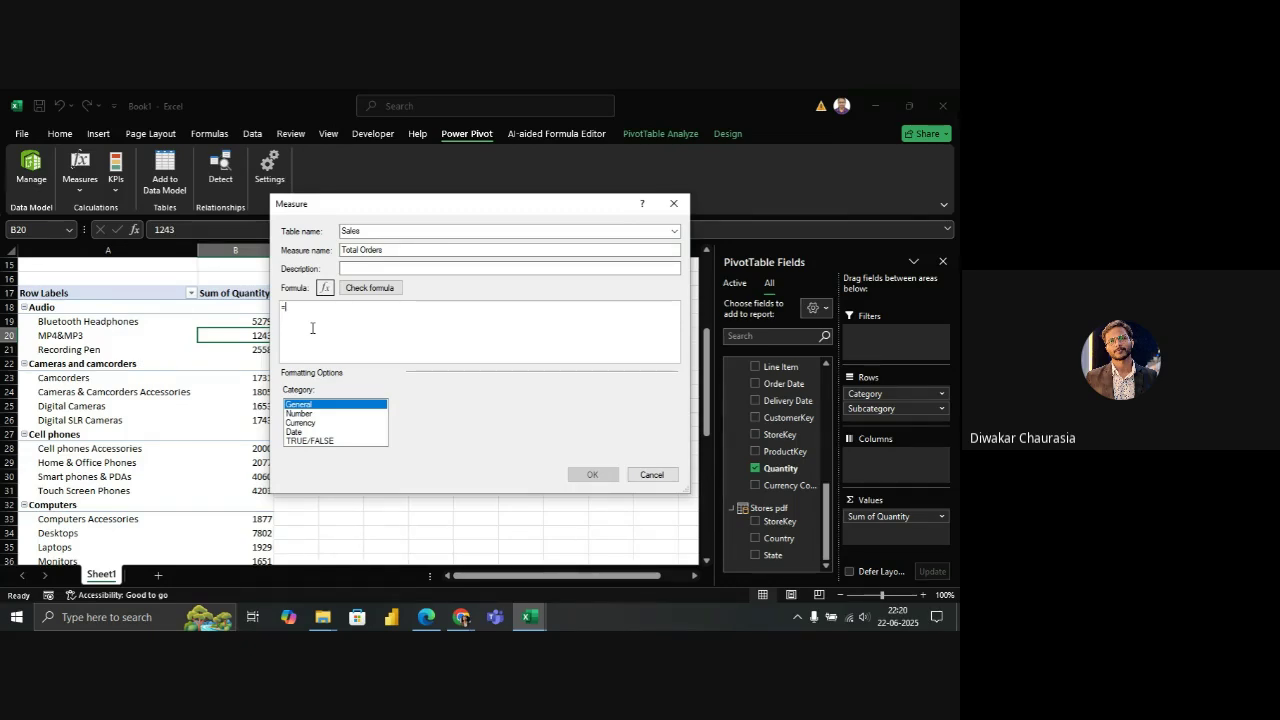
{"action": "type", "text": "D"}
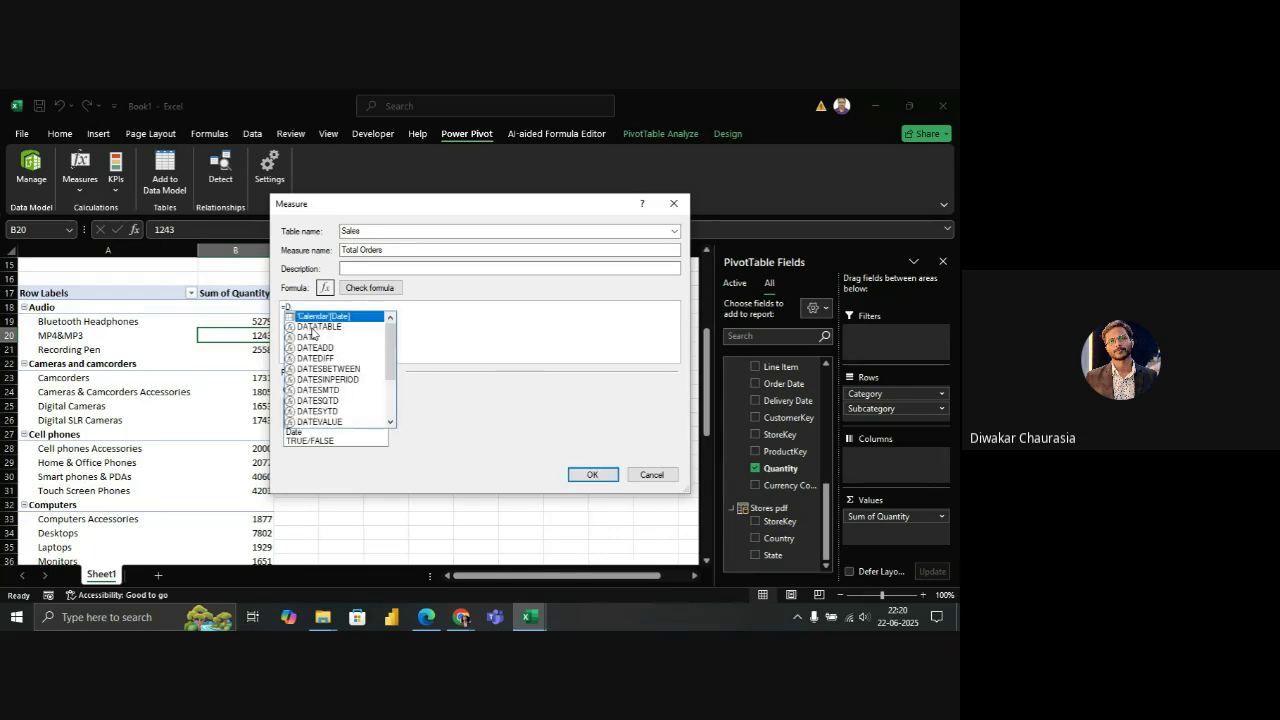
{"action": "type", "text": "IST"}
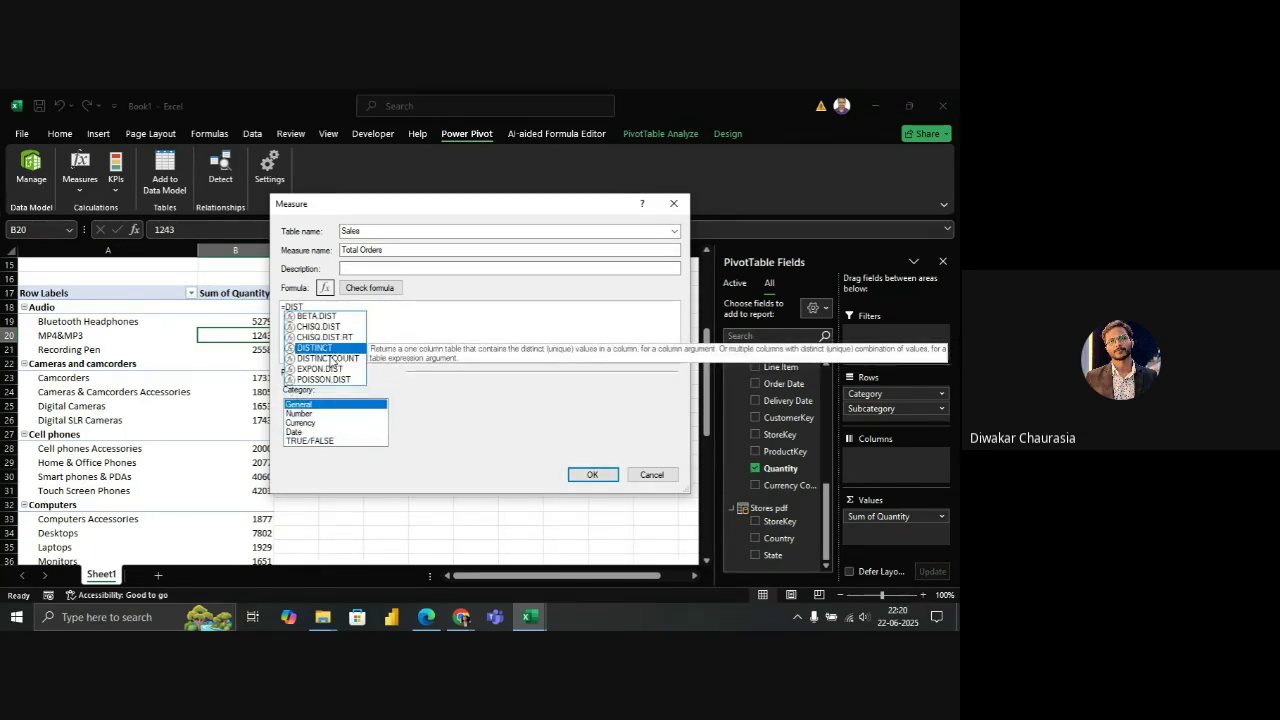
{"action": "left_click", "coordinate": [330, 359]}
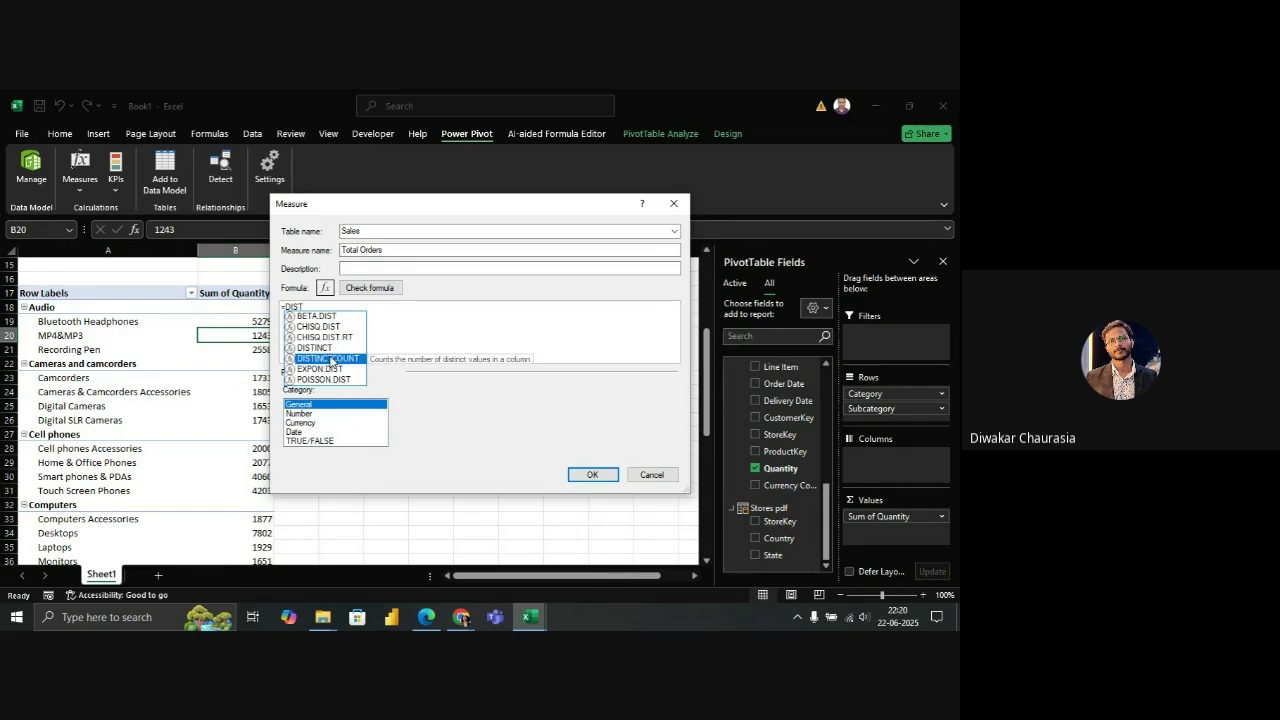
{"action": "double_click", "coordinate": [330, 358]}
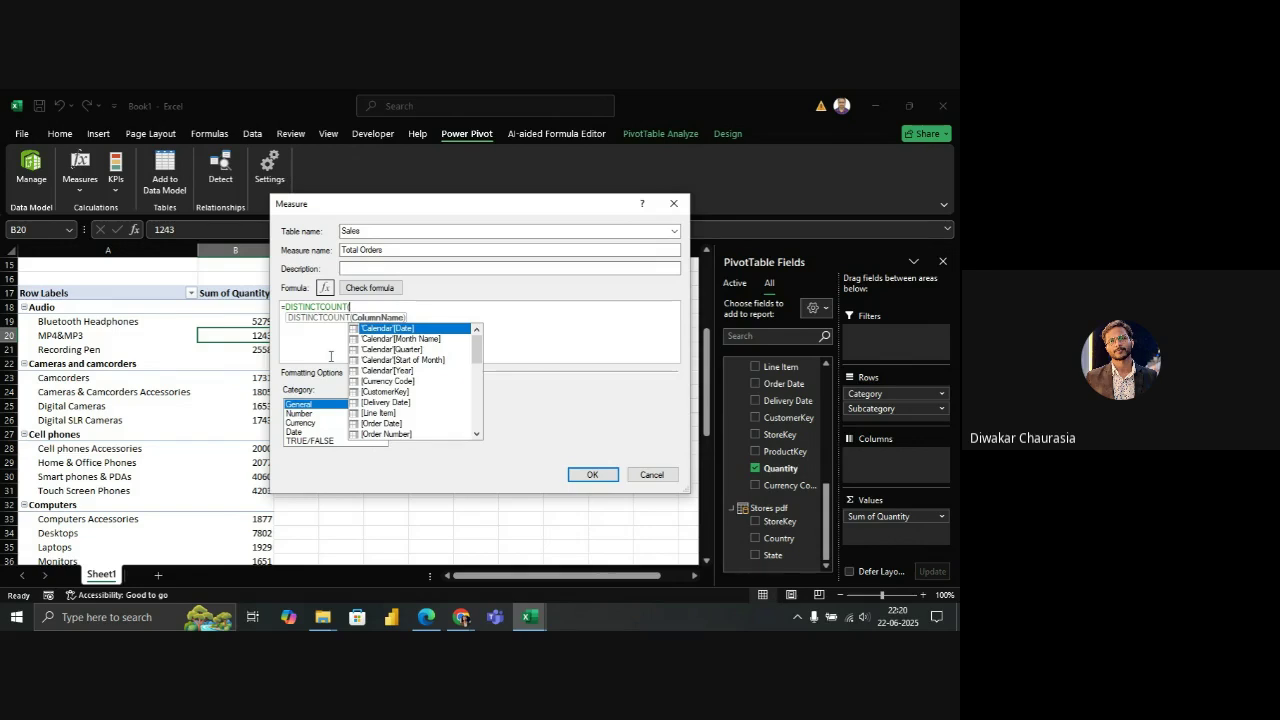
{"action": "type", "text": "SALES"}
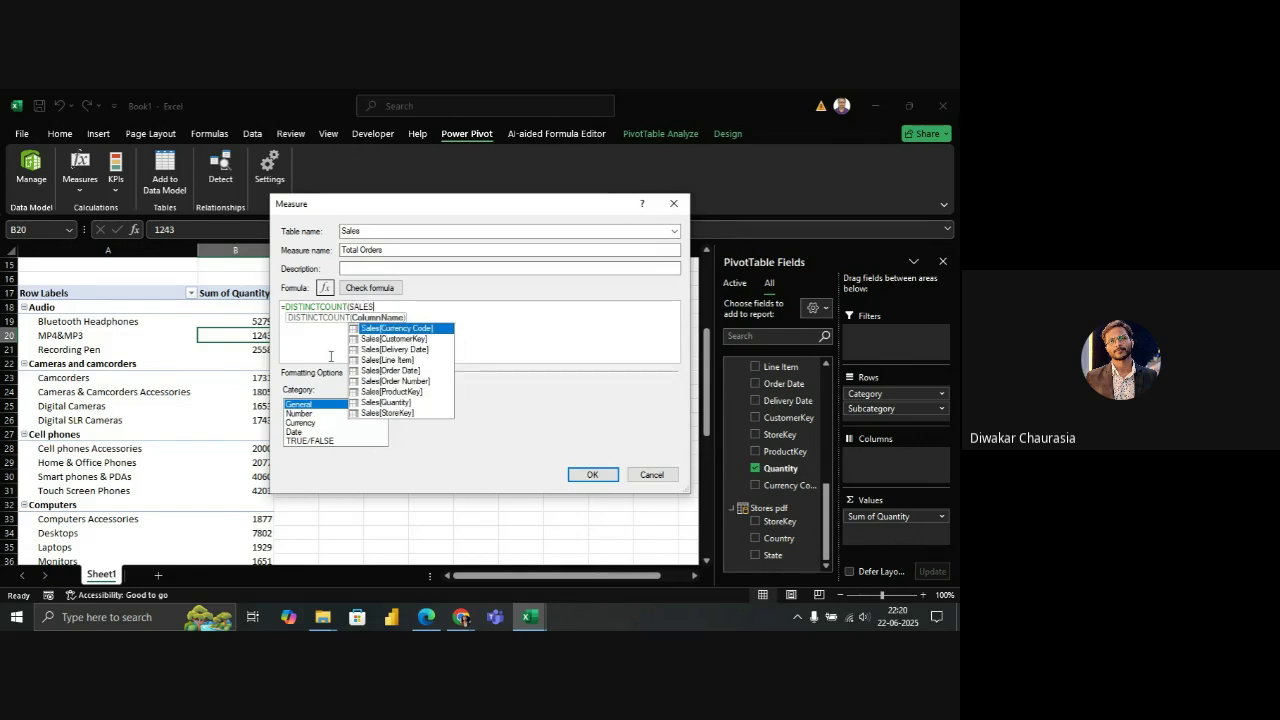
{"action": "left_click", "coordinate": [403, 381]}
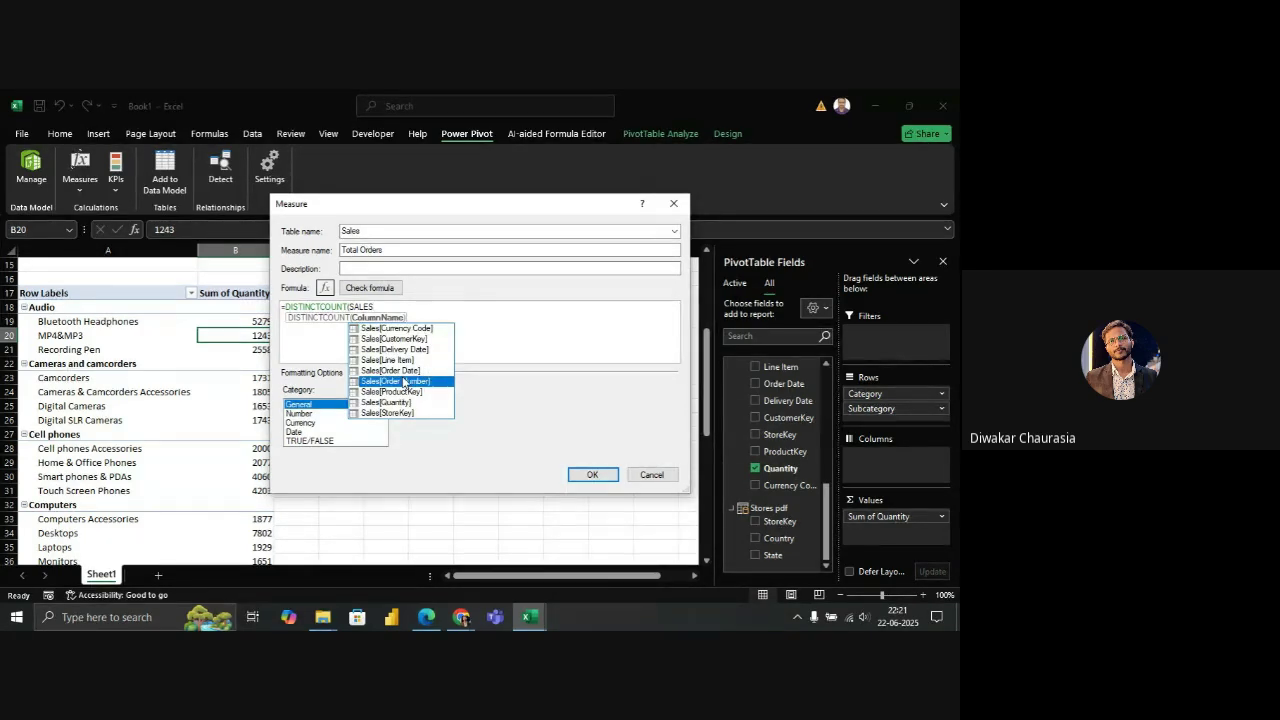
{"action": "double_click", "coordinate": [403, 381]}
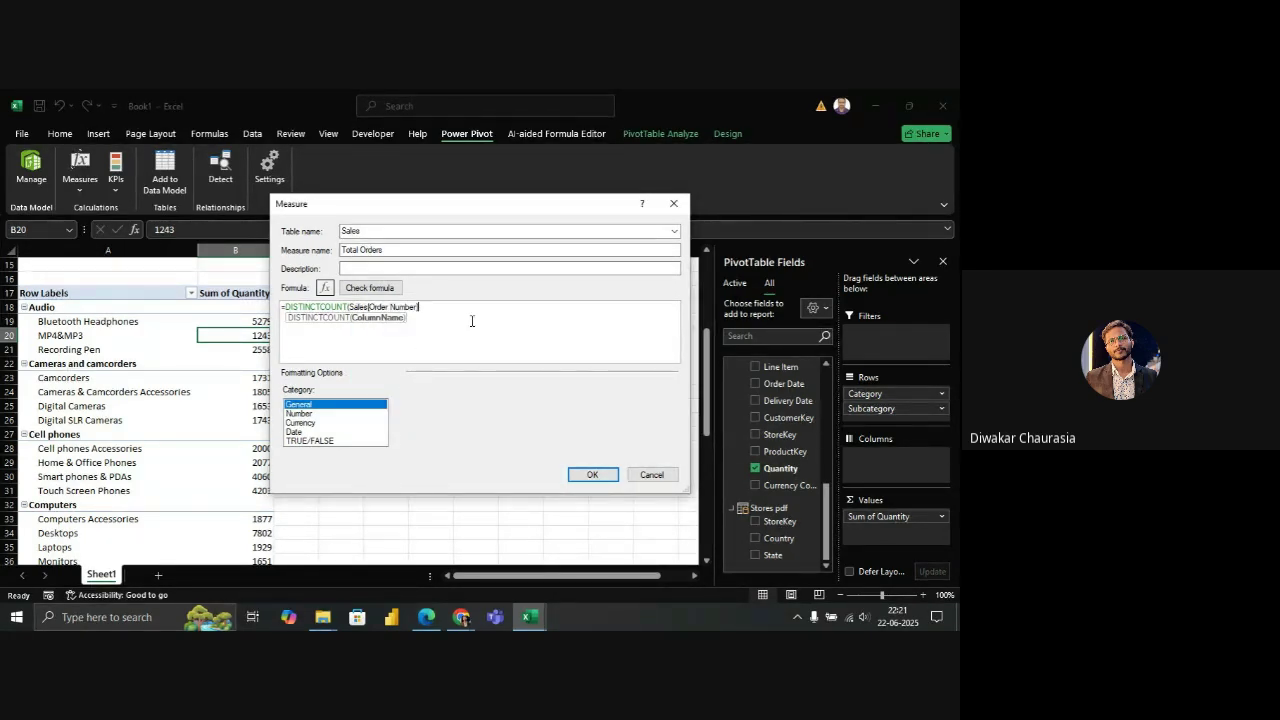
{"action": "type", "text": ")"}
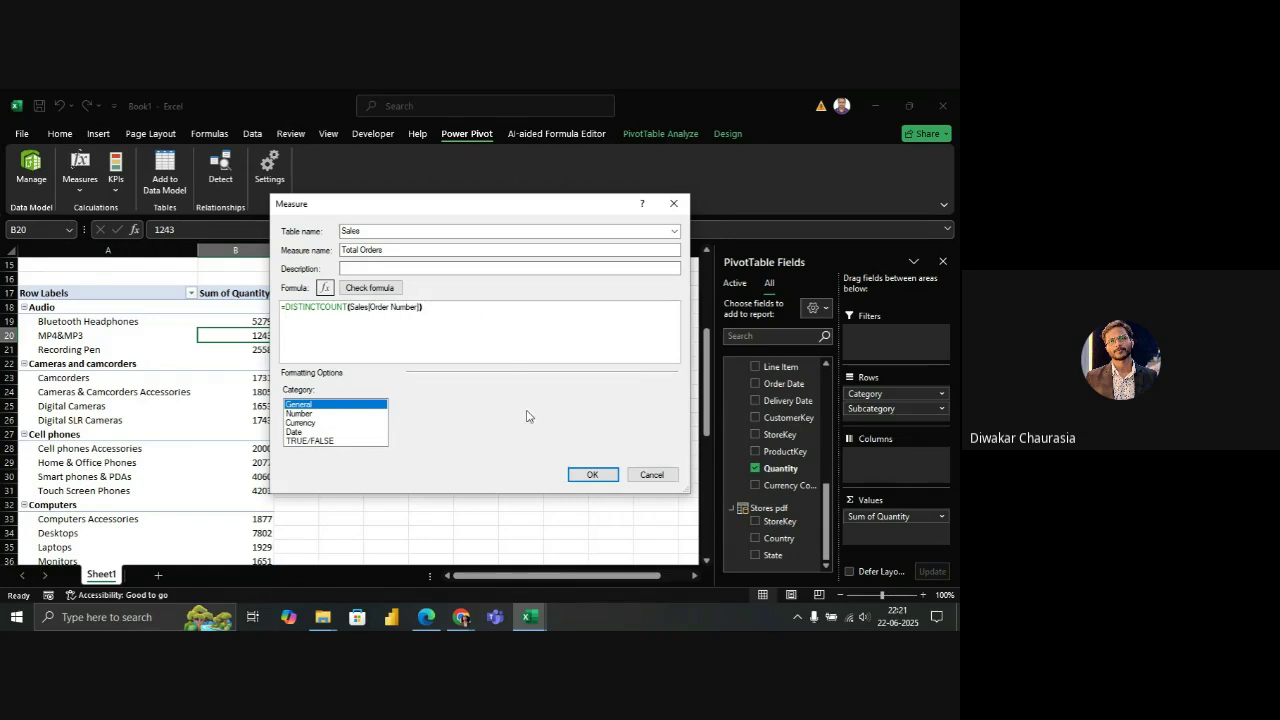
{"action": "left_click", "coordinate": [593, 475]}
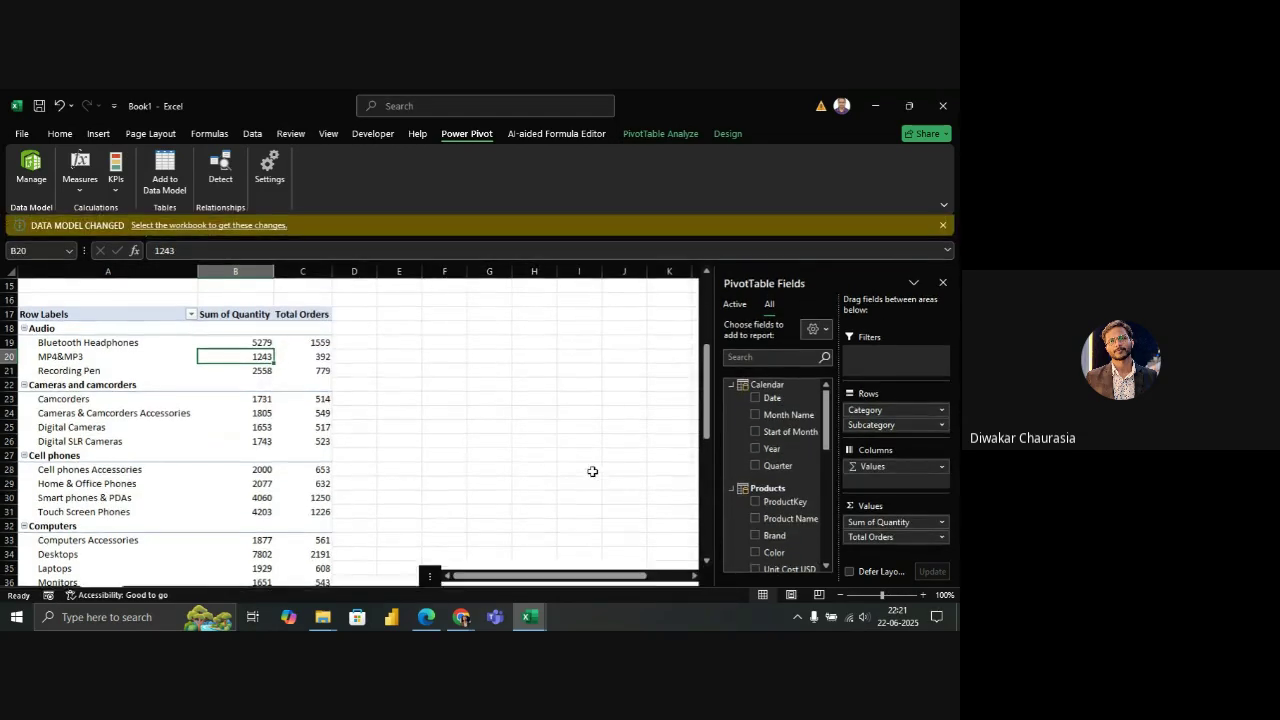
Review the Total Orders measure and its formula in the list of managed measures, leaving it as it is
{"action": "left_click", "coordinate": [316, 321]}
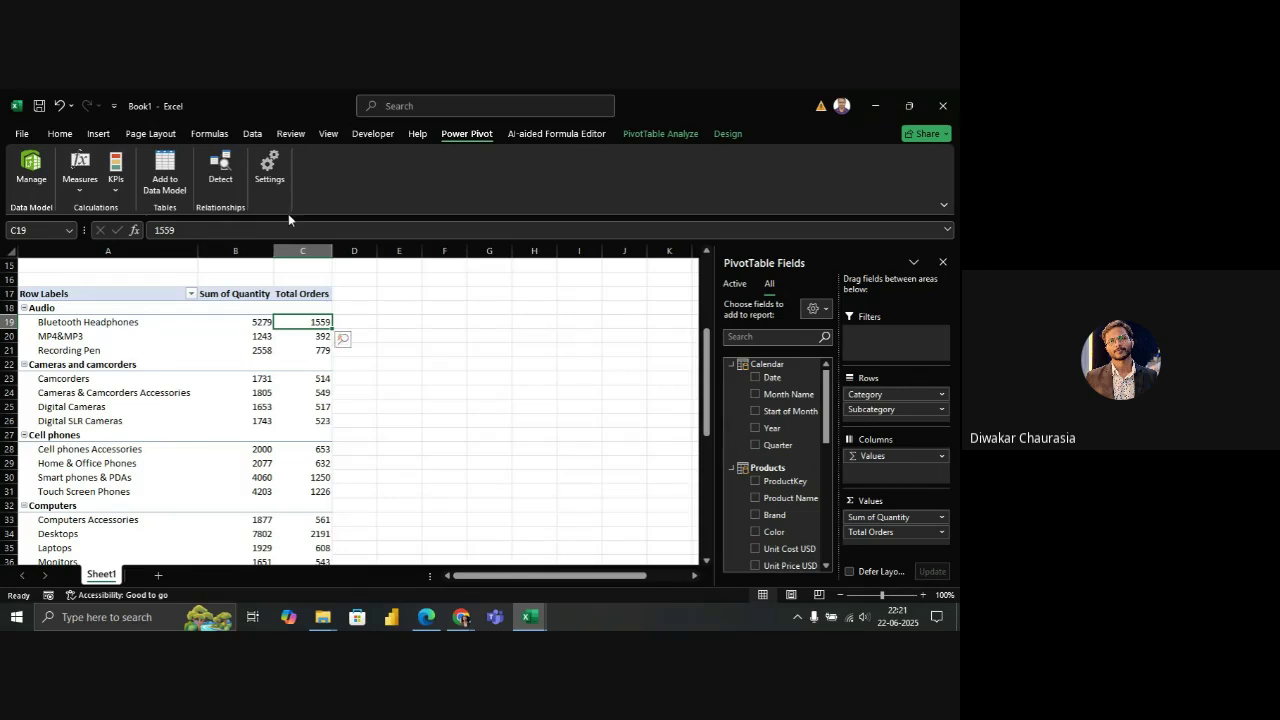
{"action": "left_click", "coordinate": [73, 188]}
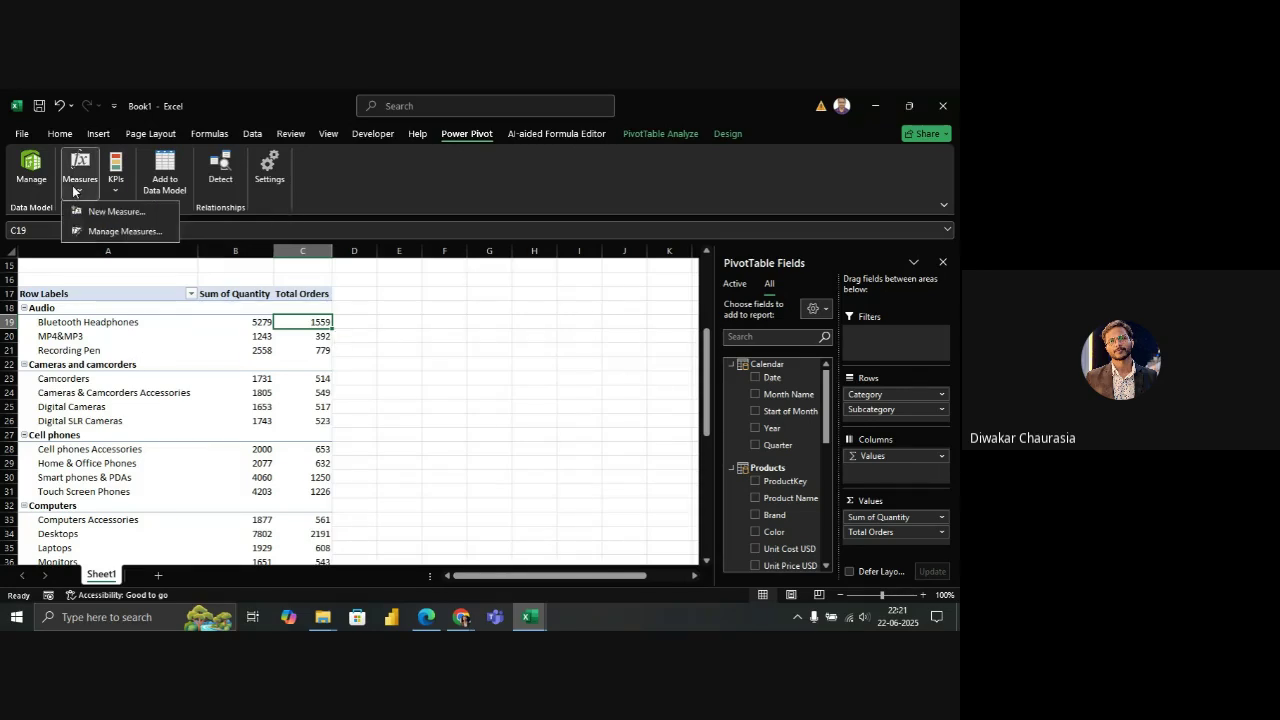
{"action": "left_click", "coordinate": [121, 232]}
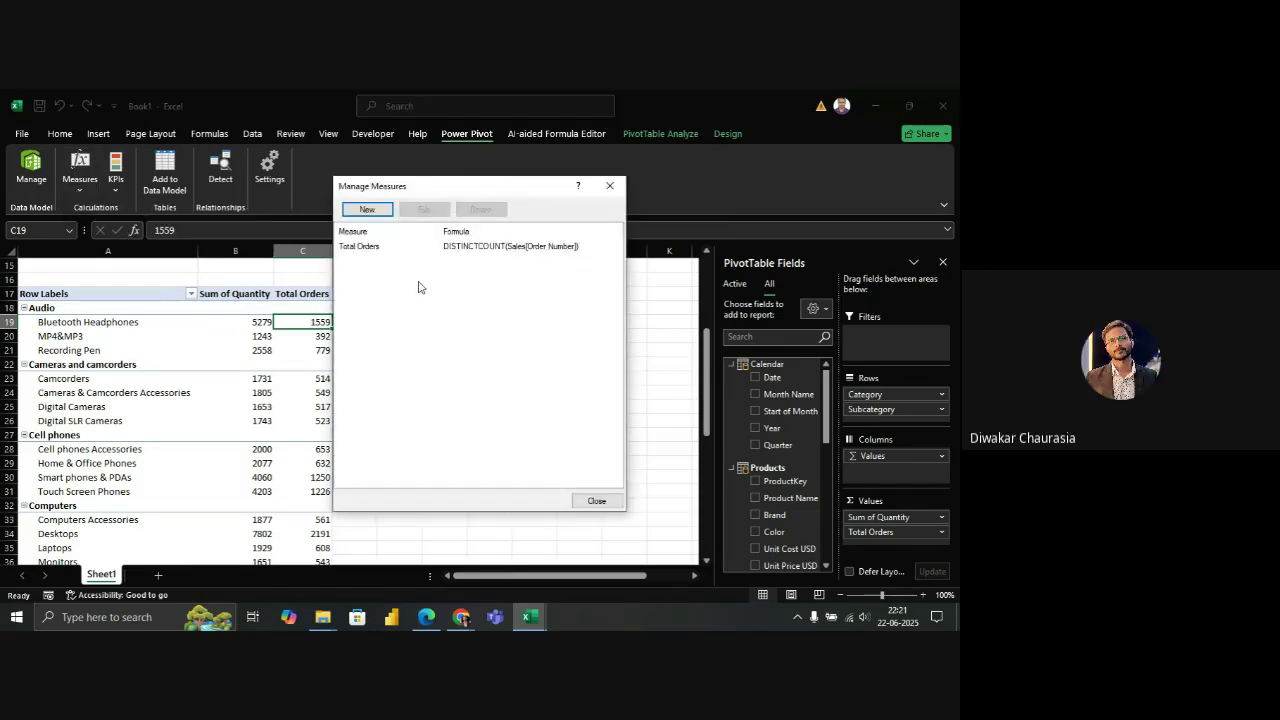
{"action": "left_click", "coordinate": [523, 250]}
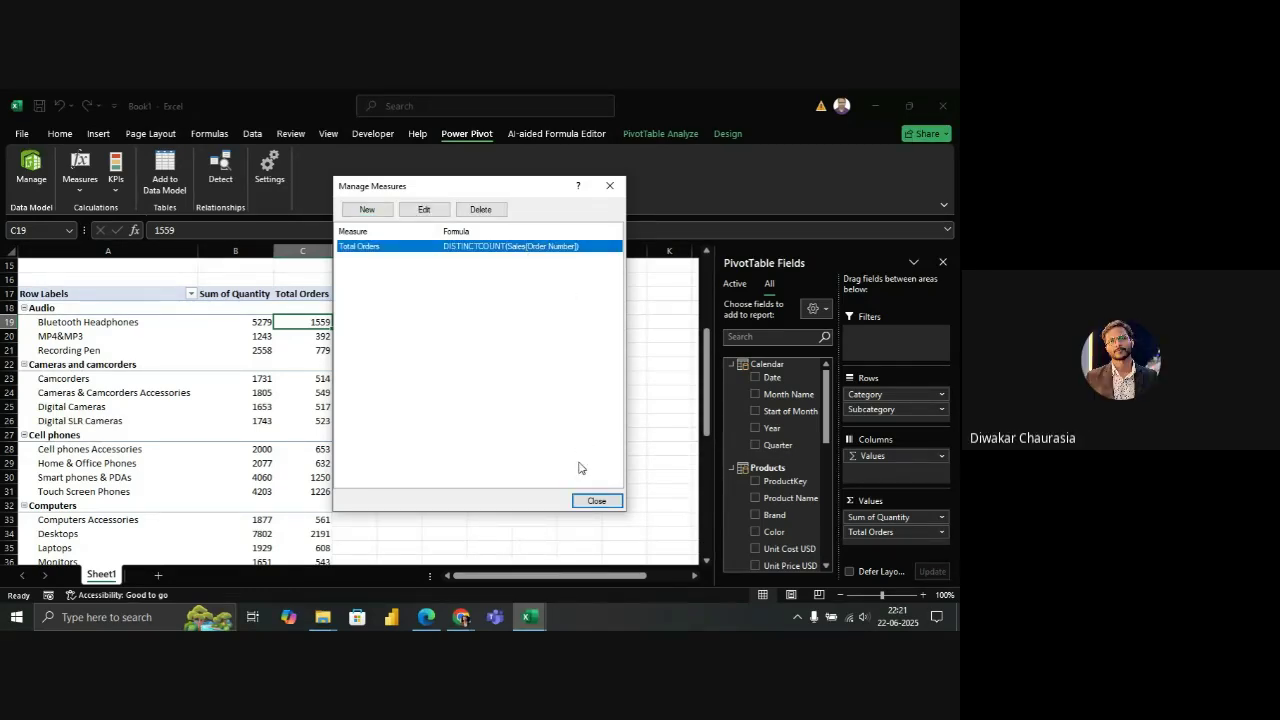
{"action": "left_click", "coordinate": [589, 502]}
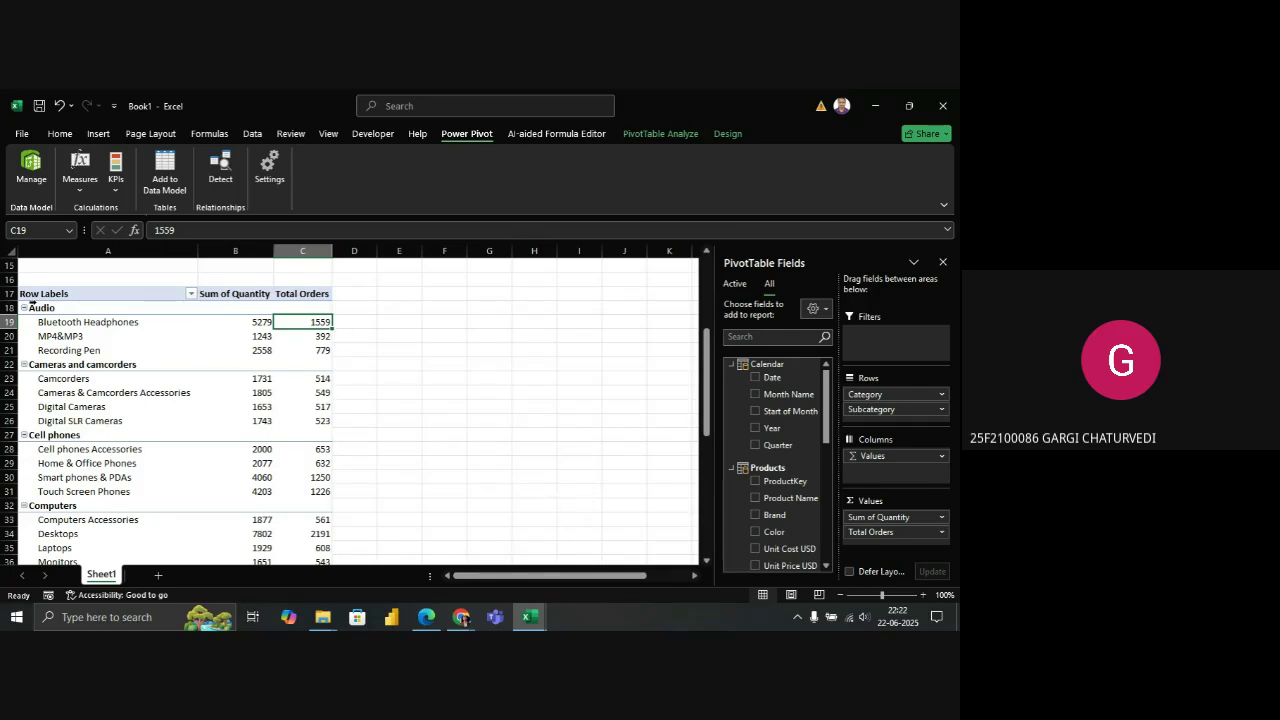
Collapse every category in the PivotTable from Audio to TV and Video and check the Total Orders grand total
{"action": "left_click", "coordinate": [24, 308]}
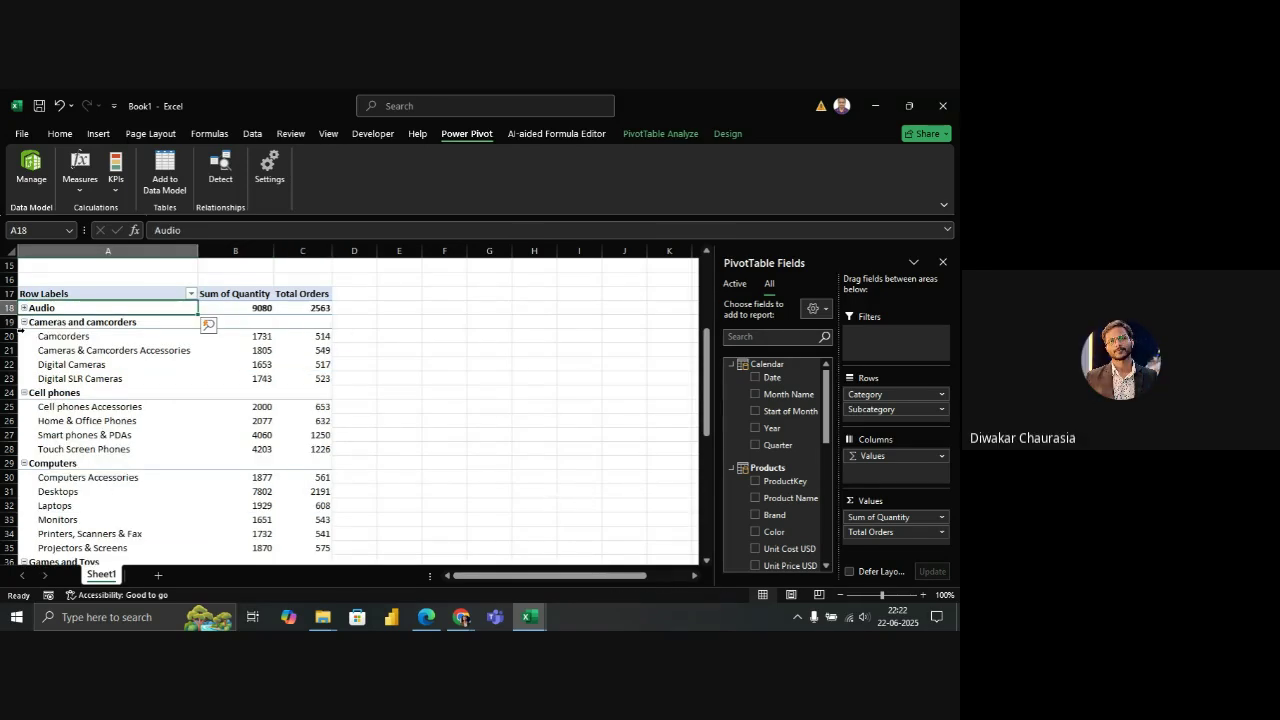
{"action": "left_click", "coordinate": [25, 322]}
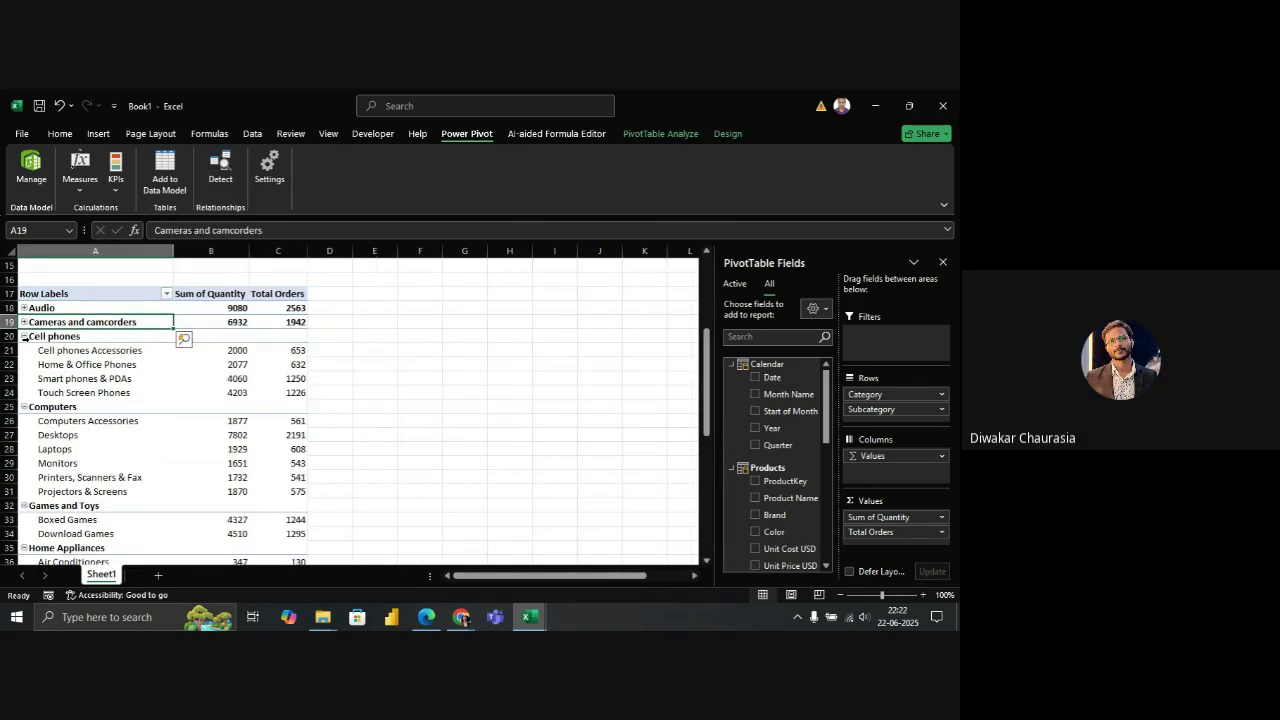
{"action": "left_click", "coordinate": [24, 336]}
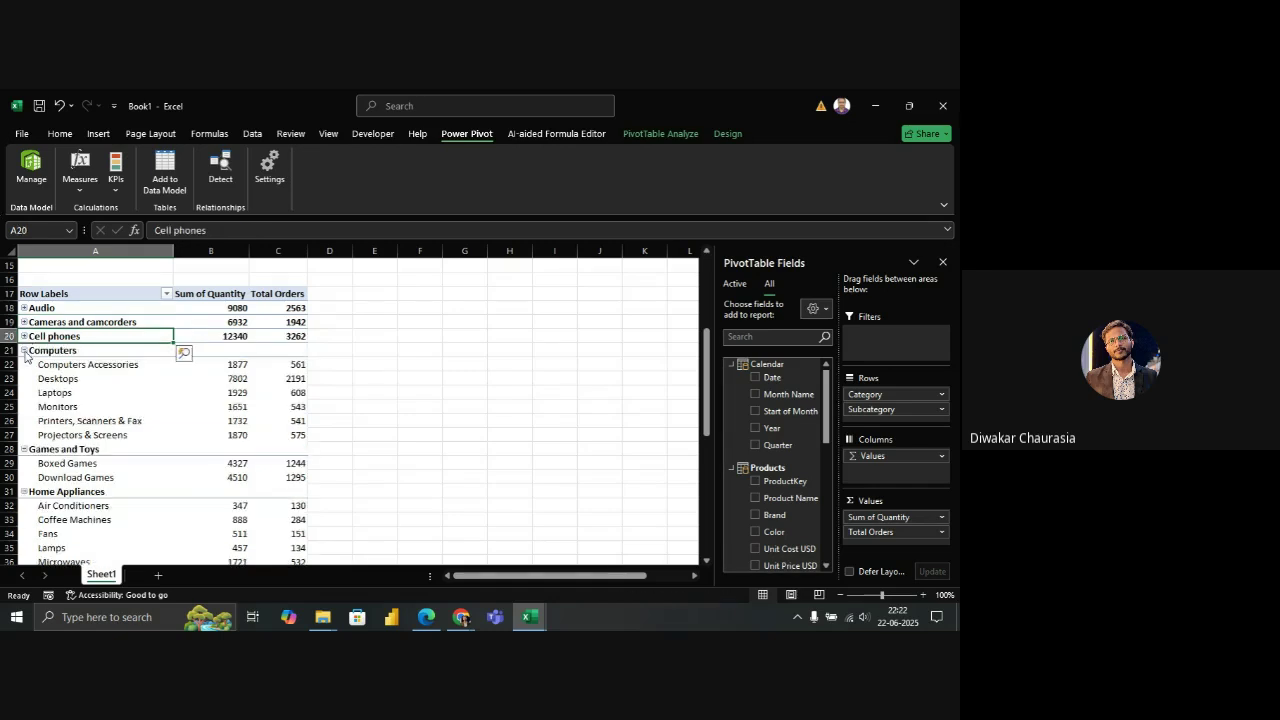
{"action": "left_click", "coordinate": [24, 350]}
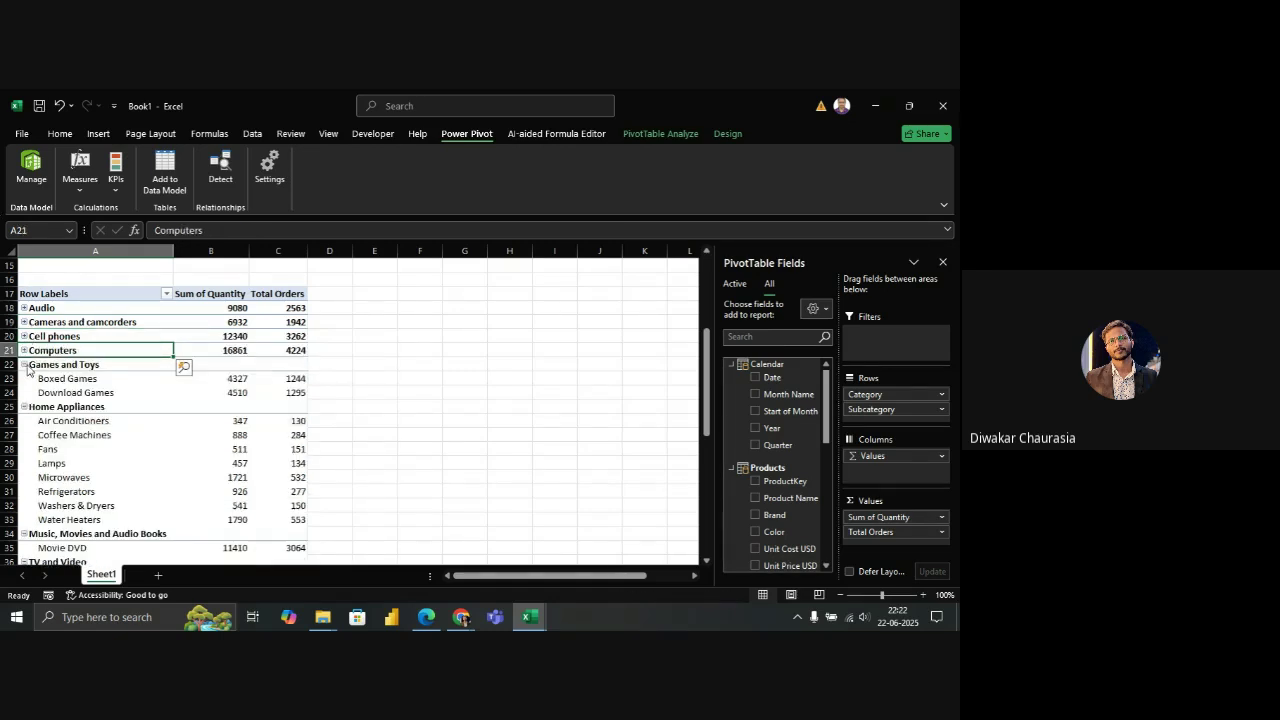
{"action": "left_click", "coordinate": [24, 364]}
{"action": "left_click", "coordinate": [24, 378]}
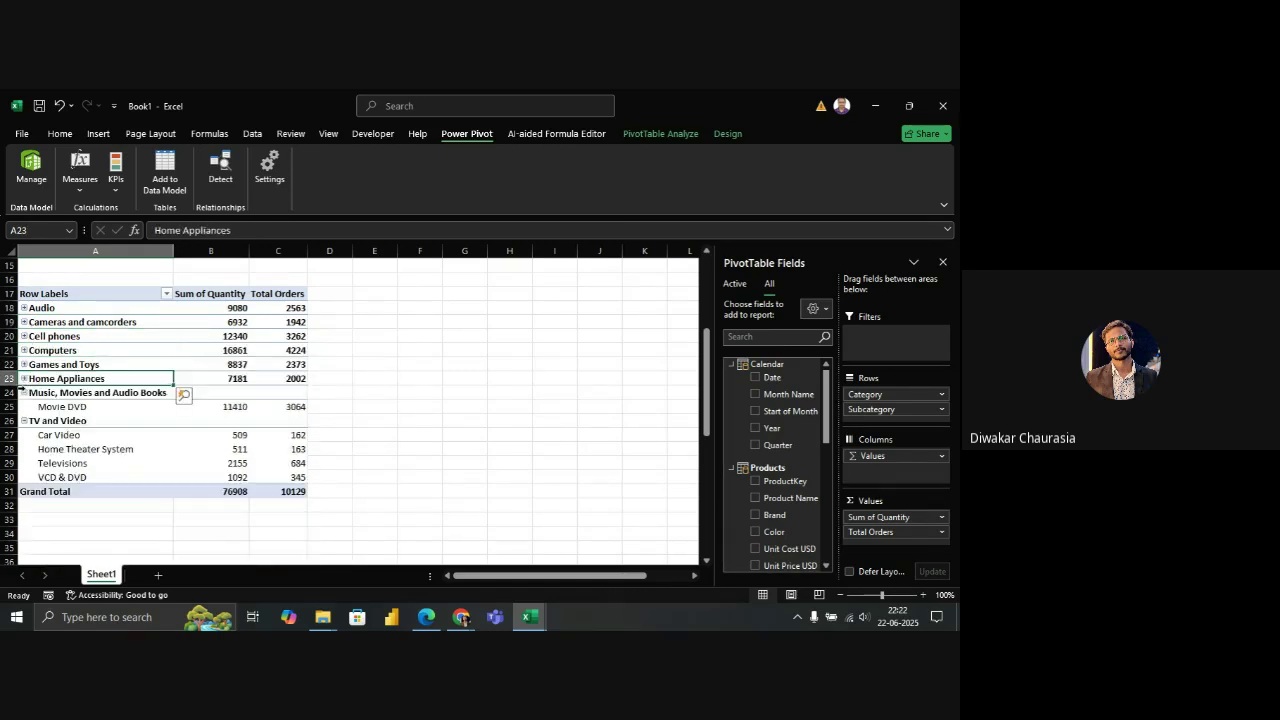
{"action": "left_click", "coordinate": [24, 392]}
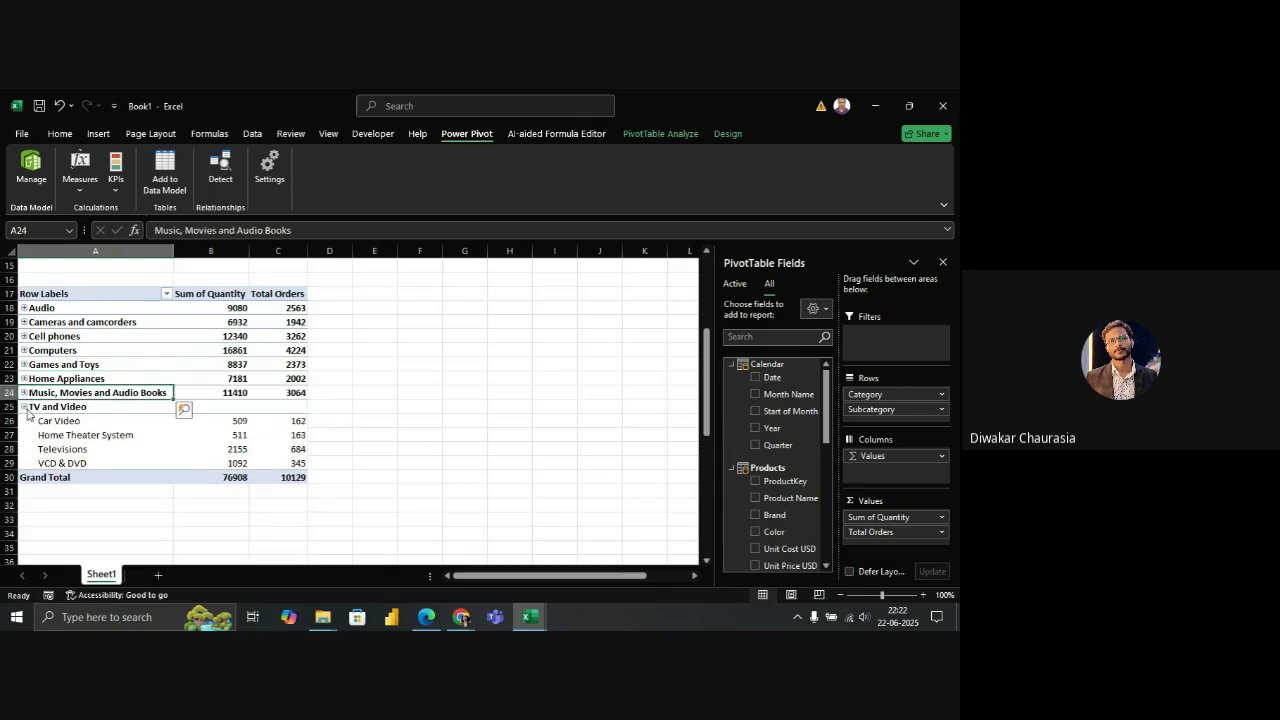
{"action": "left_click", "coordinate": [24, 406]}
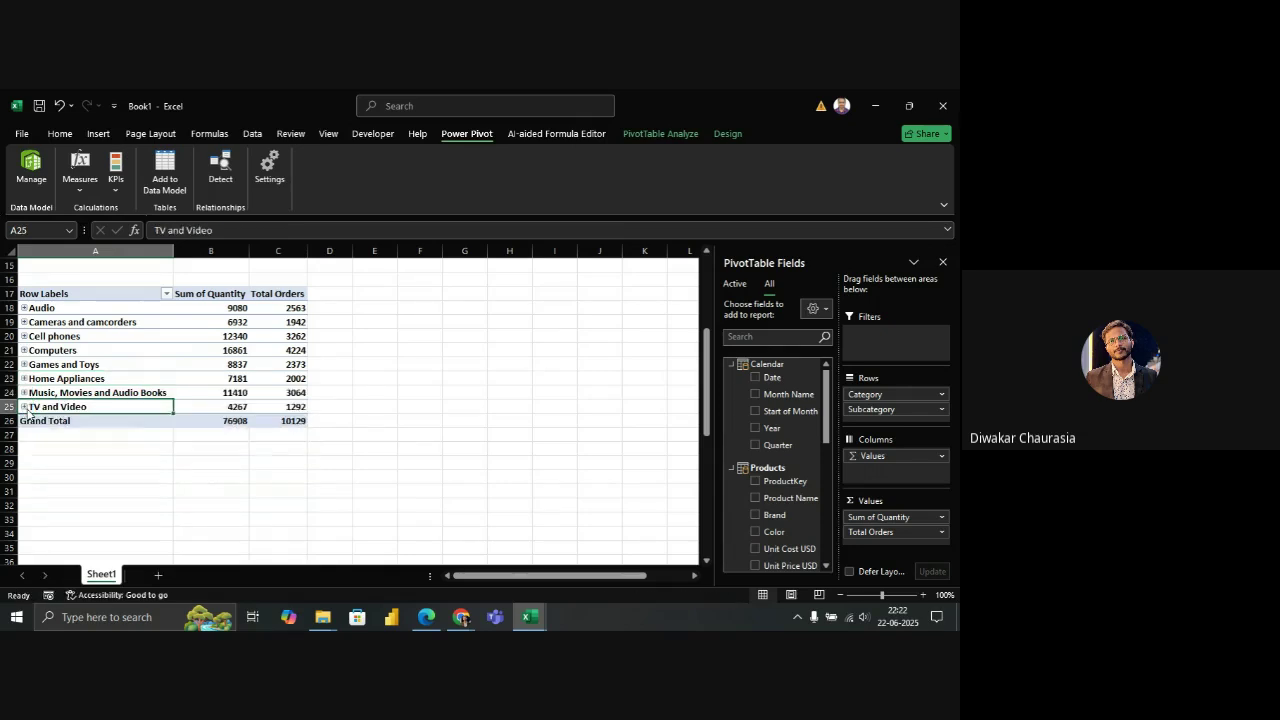
{"action": "left_click", "coordinate": [302, 428]}
{"action": "left_click", "coordinate": [302, 424]}
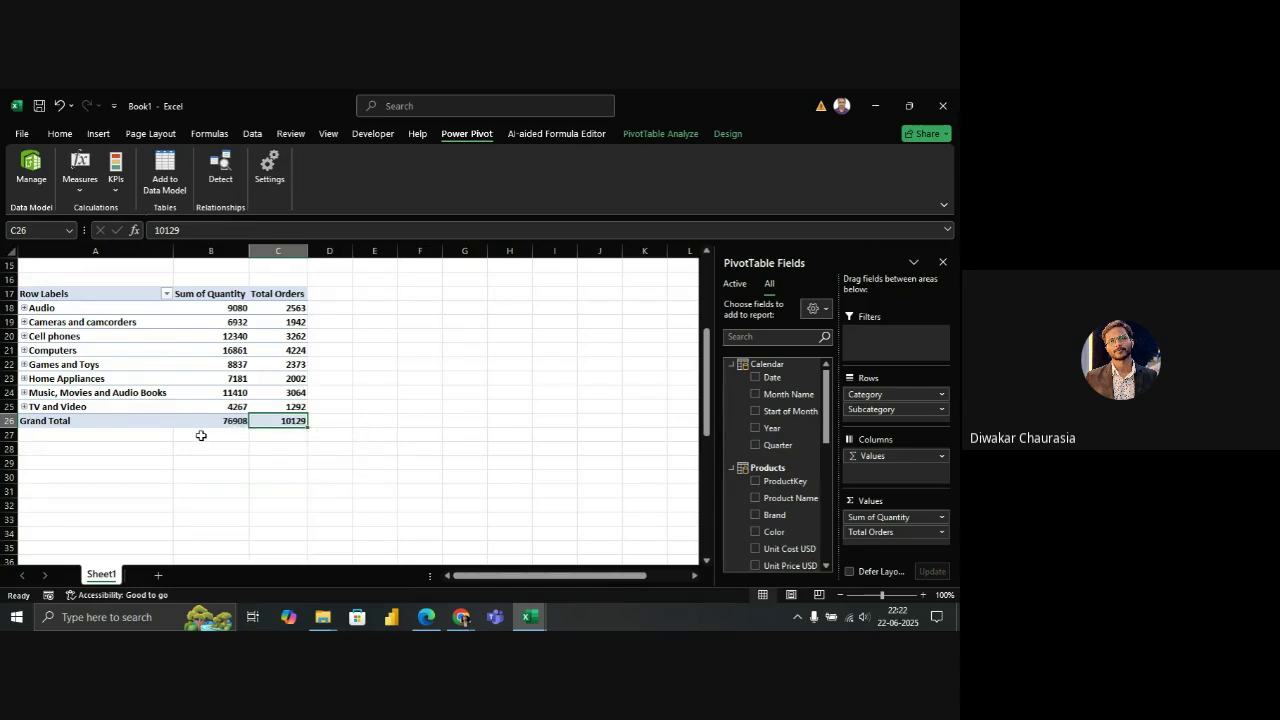
{"action": "left_click", "coordinate": [329, 298]}
{"action": "left_click", "coordinate": [276, 294]}
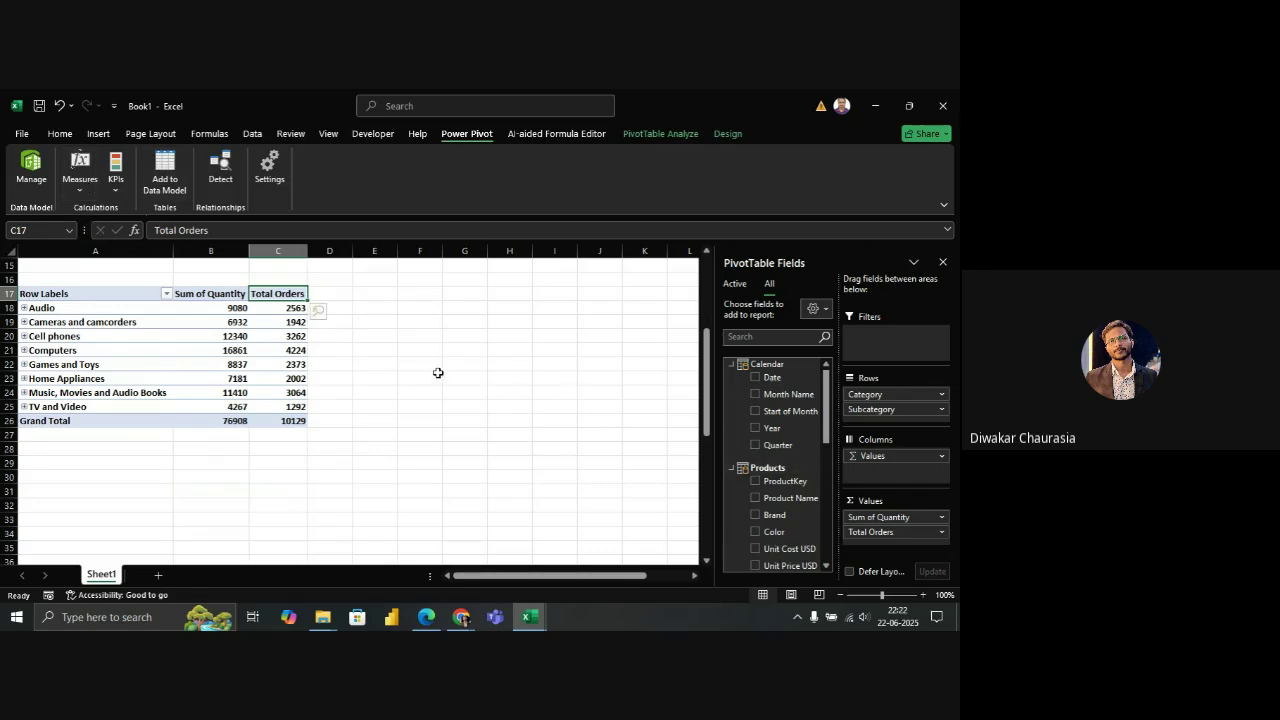
Start another new measure in the Sales table and name it Total Revenue
{"action": "left_click", "coordinate": [80, 183]}
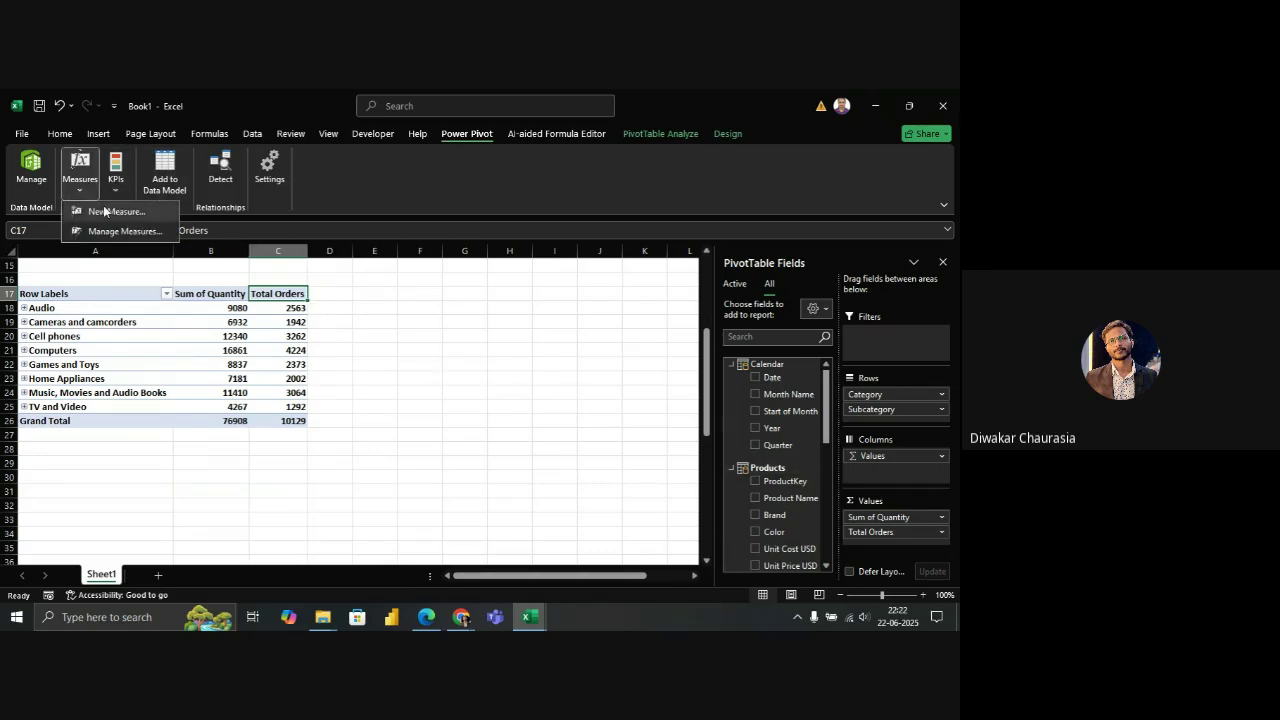
{"action": "left_click", "coordinate": [105, 211]}
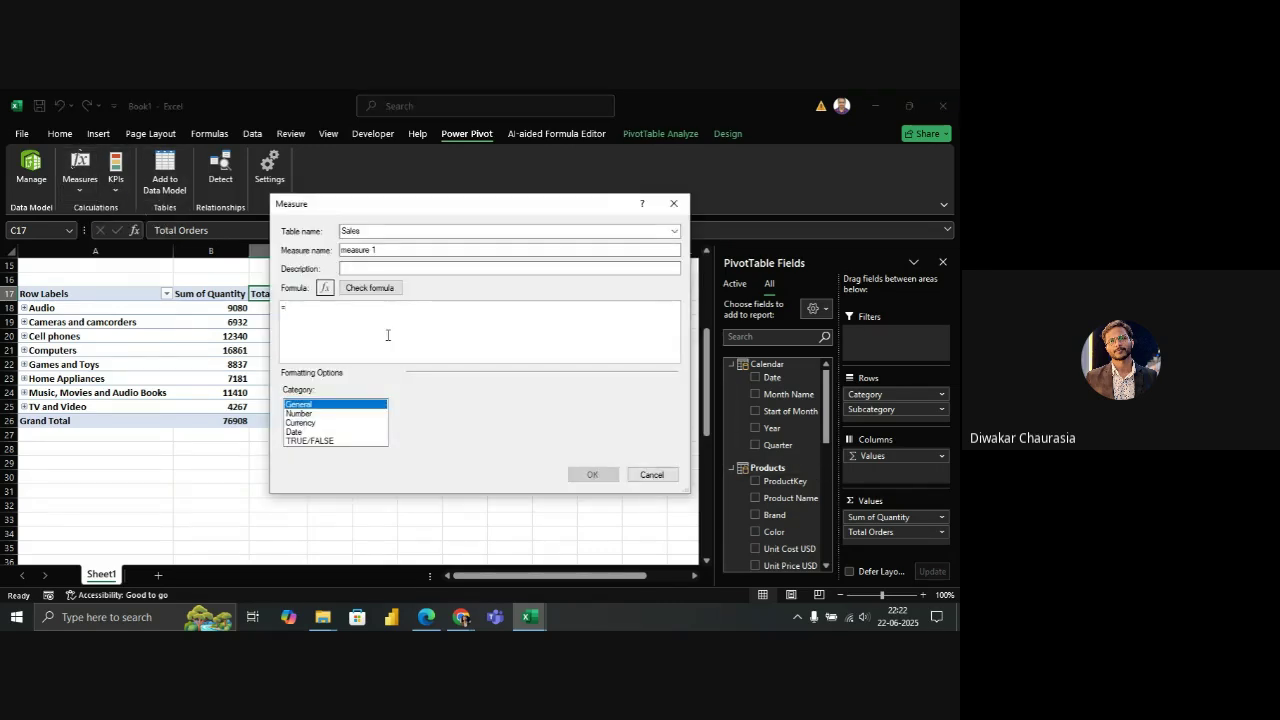
{"action": "left_click", "coordinate": [370, 231]}
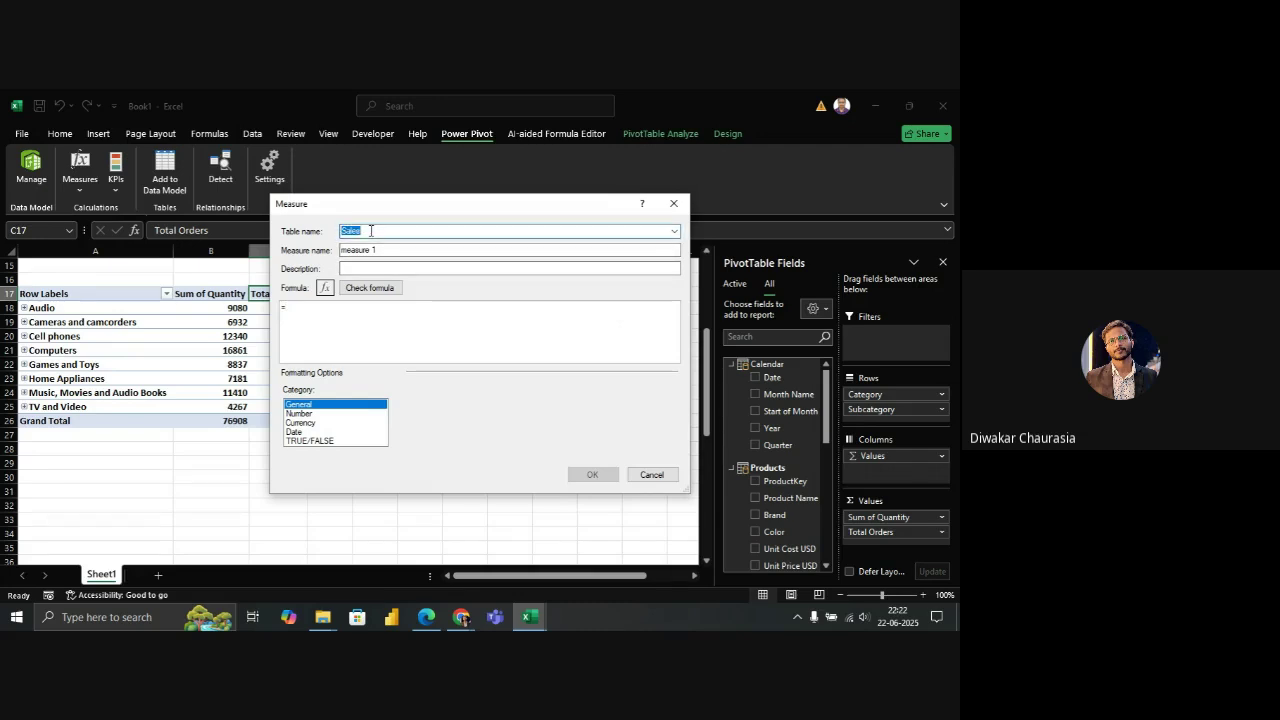
{"action": "left_click", "coordinate": [381, 250]}
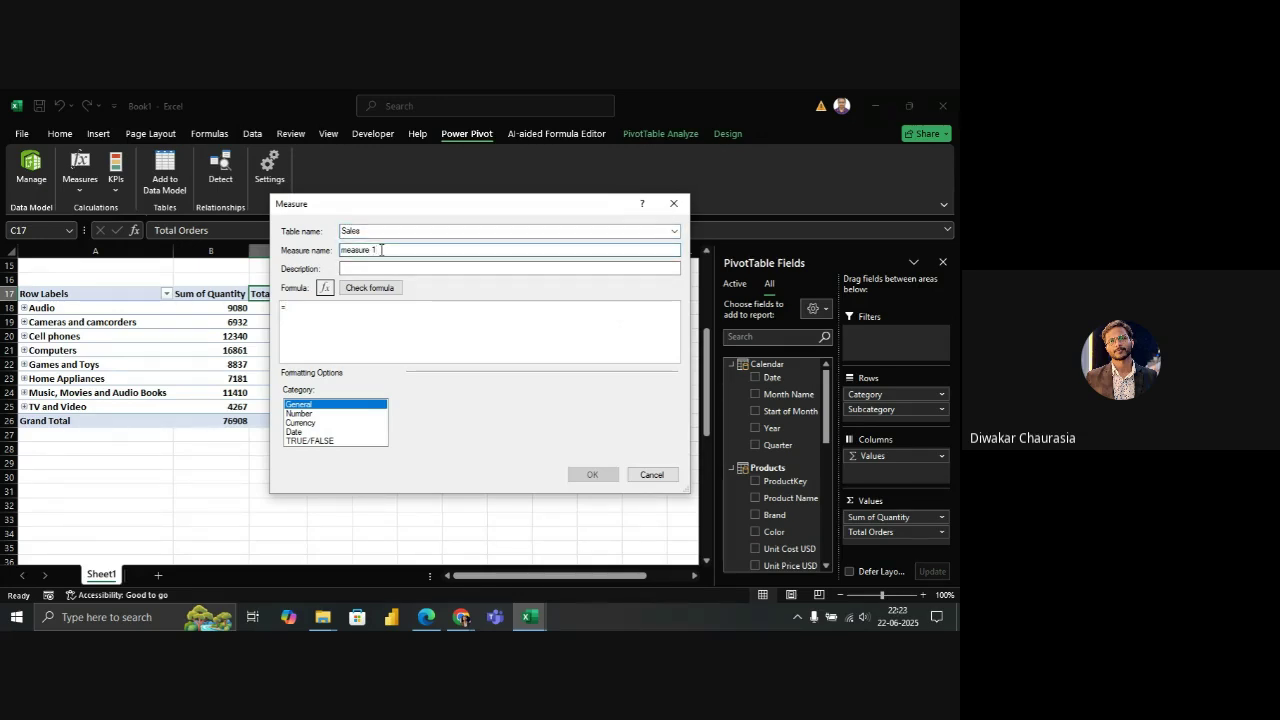
{"action": "key", "text": "BackSpace"}
{"action": "key", "text": "BackSpace"}
{"action": "key", "text": "BackSpace"}
{"action": "key", "text": "BackSpace"}
{"action": "key", "text": "BackSpace"}
{"action": "key", "text": "BackSpace"}
{"action": "key", "text": "BackSpace"}
{"action": "key", "text": "BackSpace"}
{"action": "key", "text": "BackSpace"}
{"action": "type", "text": "tOTAL"}
{"action": "key", "text": "BackSpace"}
{"action": "key", "text": "BackSpace"}
{"action": "key", "text": "BackSpace"}
{"action": "key", "text": "BackSpace"}
{"action": "key", "text": "BackSpace"}
{"action": "type", "text": "Total Revenue"}
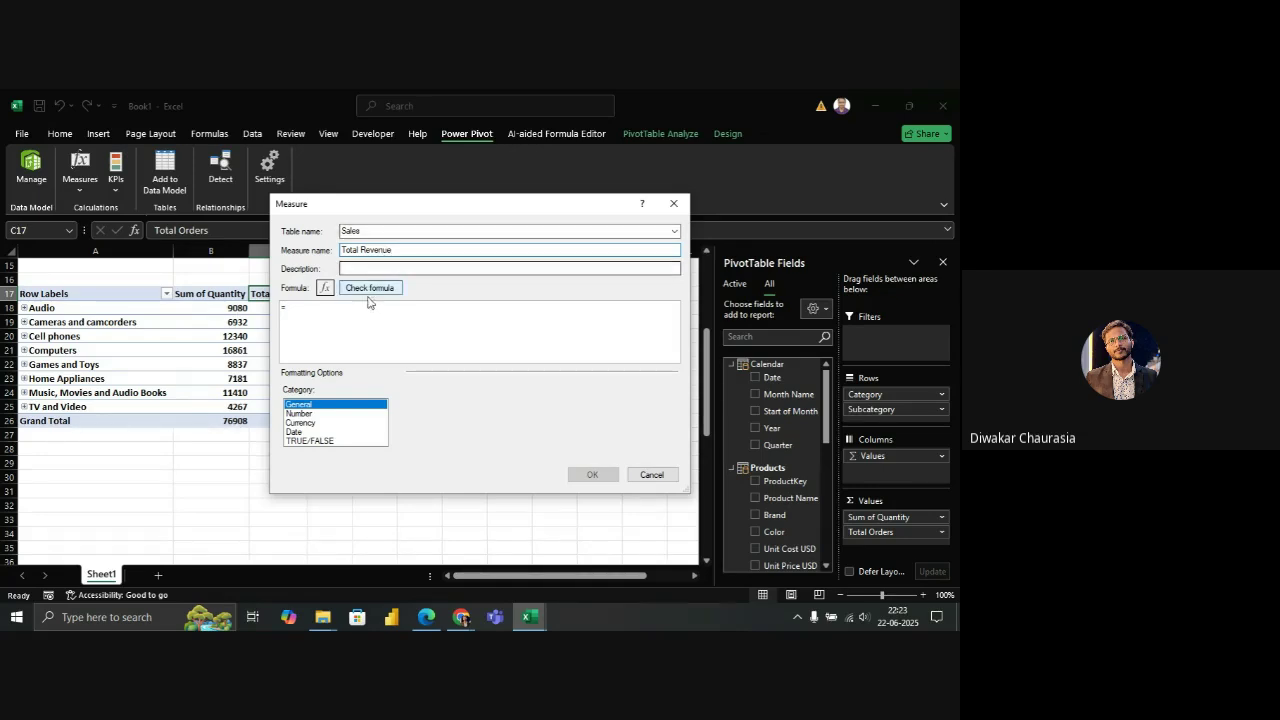
Begin the Total Revenue formula with SUMX over the Sales[Quantity] column
{"action": "left_click", "coordinate": [307, 307]}
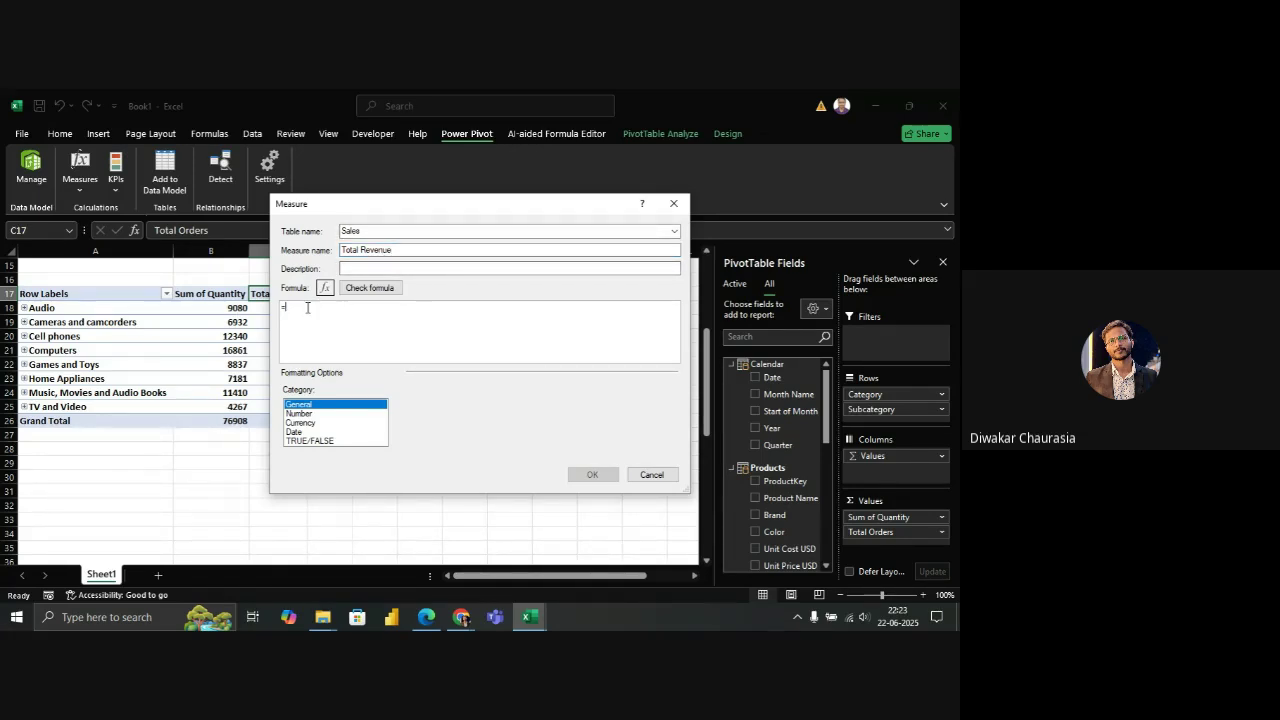
{"action": "type", "text": "SUMX"}
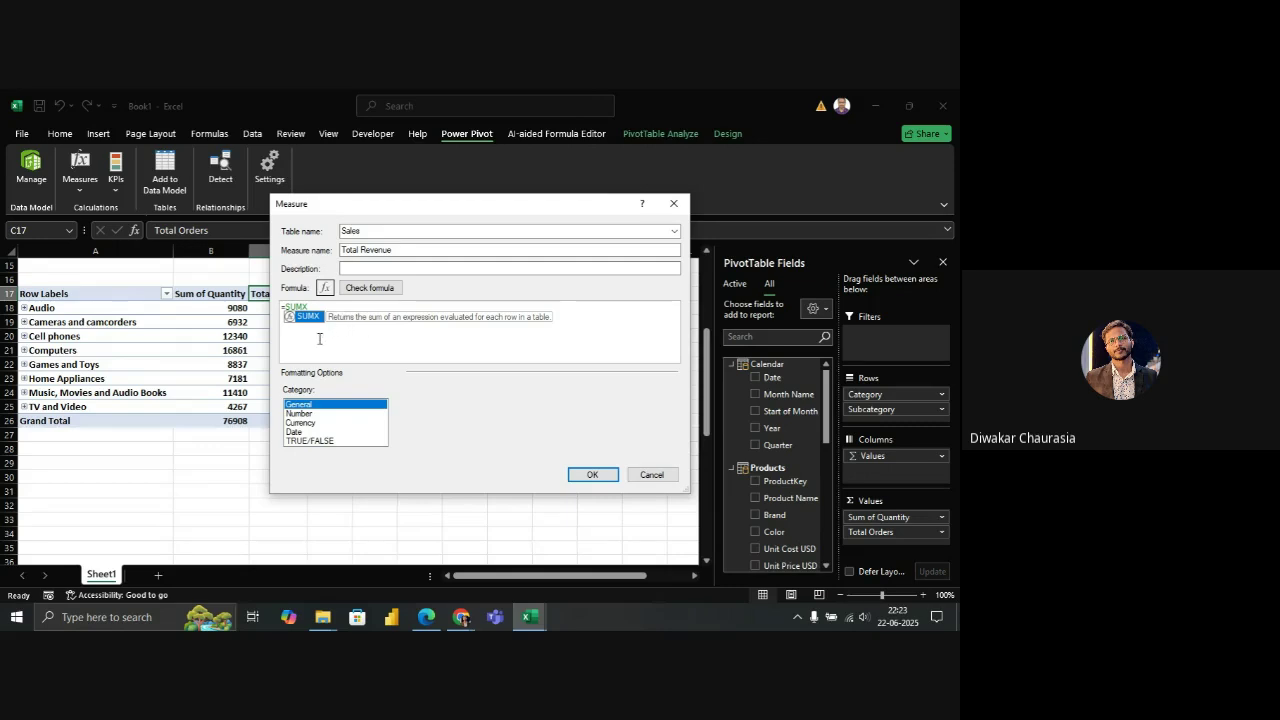
{"action": "type", "text": "("}
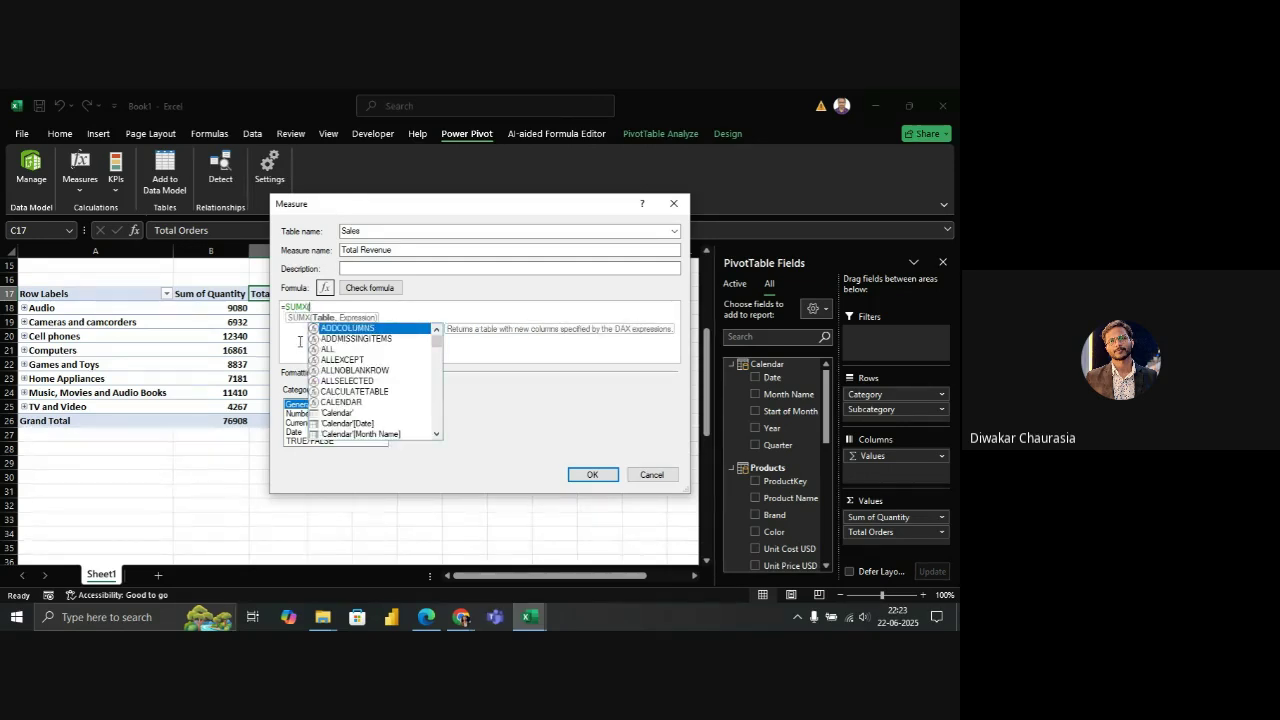
{"action": "type", "text": "SAL"}
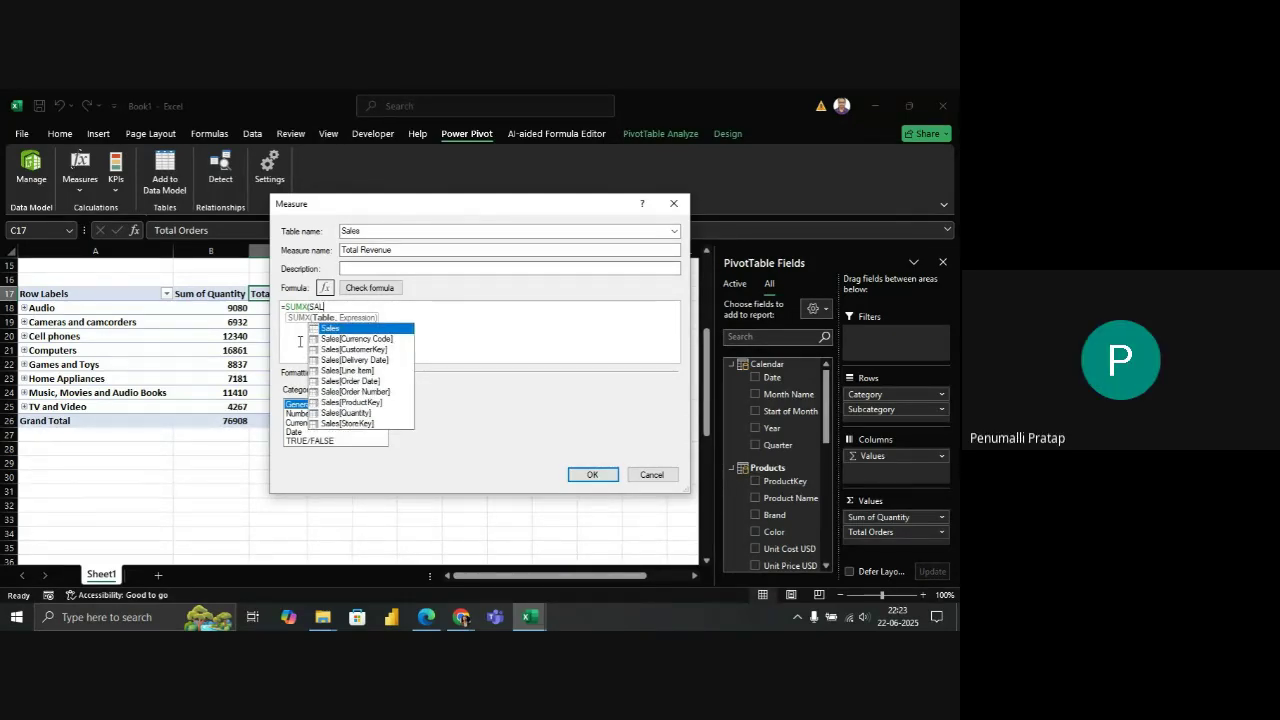
{"action": "key", "text": "Down"}
{"action": "key", "text": "Down"}
{"action": "key", "text": "Down"}
{"action": "key", "text": "Down"}
{"action": "key", "text": "Down"}
{"action": "key", "text": "Down"}
{"action": "key", "text": "Down"}
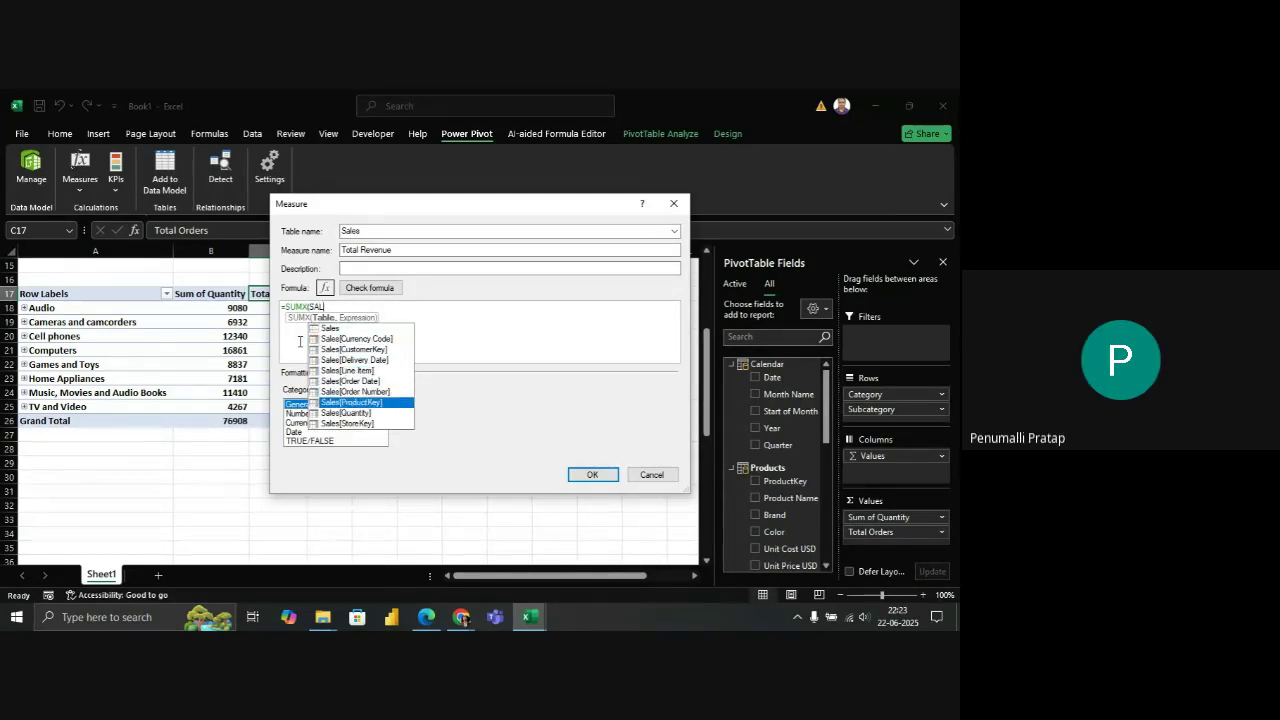
{"action": "key", "text": "Down"}
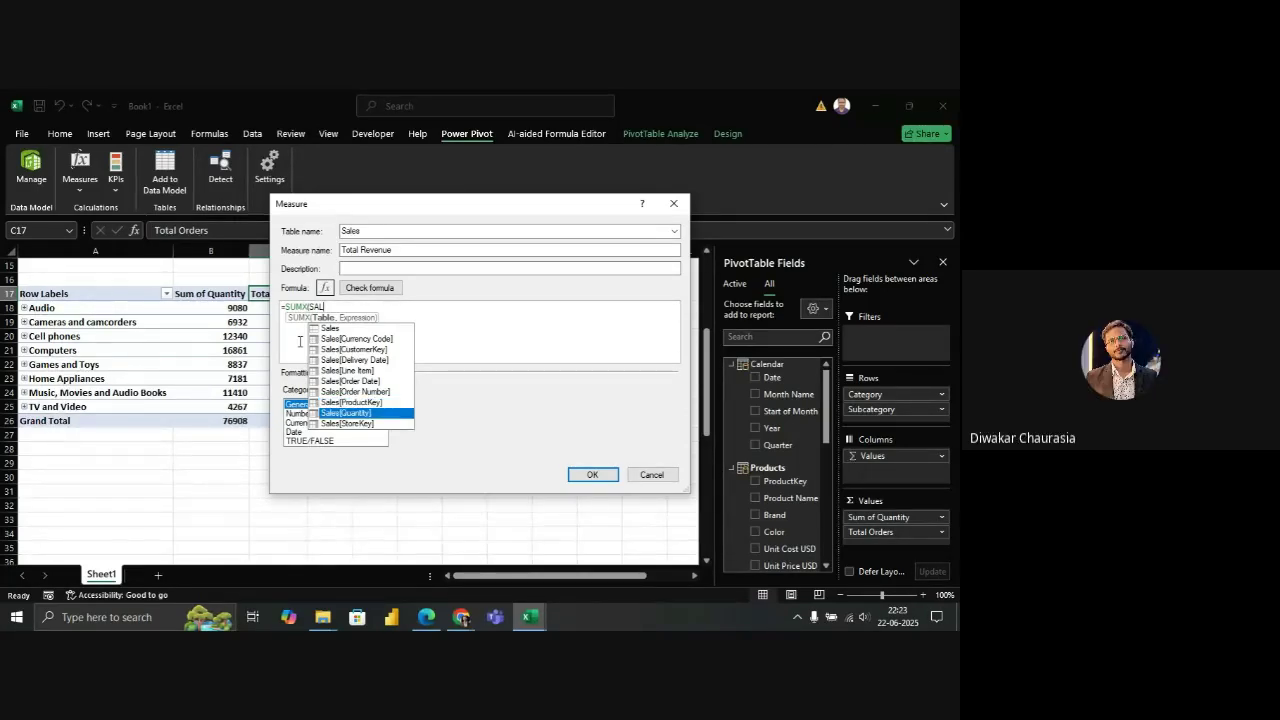
{"action": "key", "text": "Tab"}
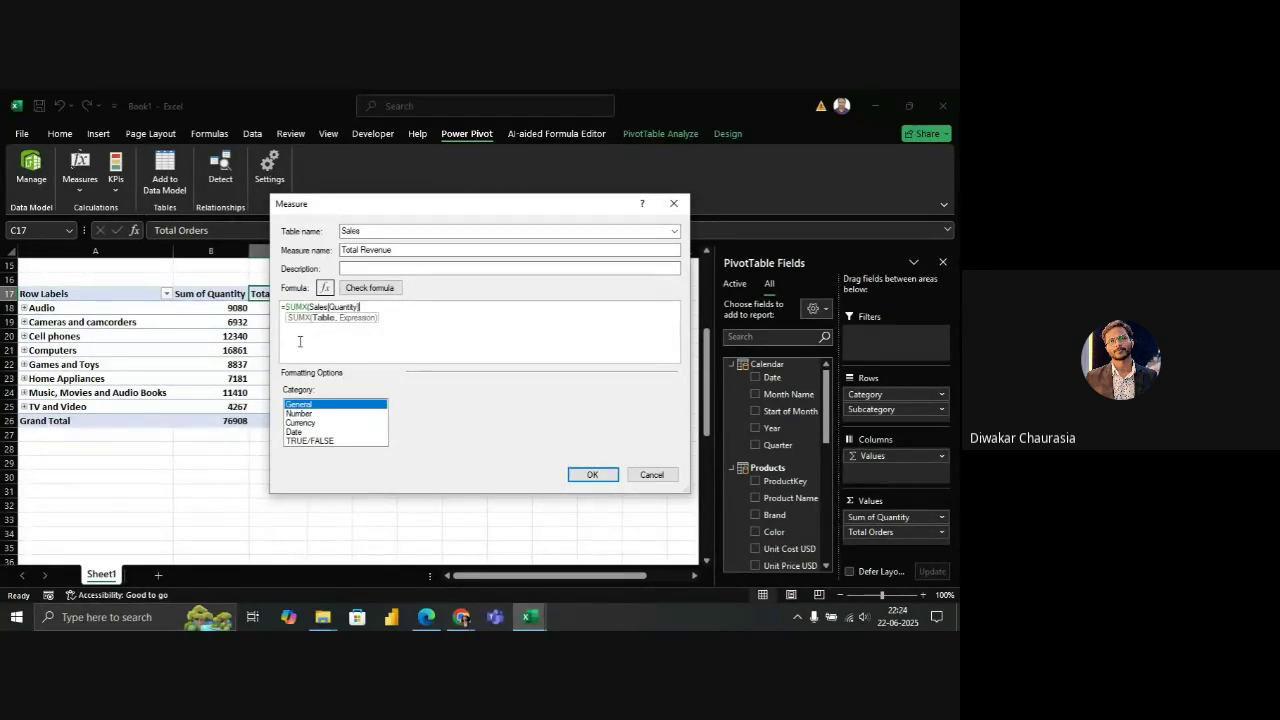
Extend the Total Revenue formula by multiplying Sales[Quantity] by a RELATED function
{"action": "type", "text": "*RE"}
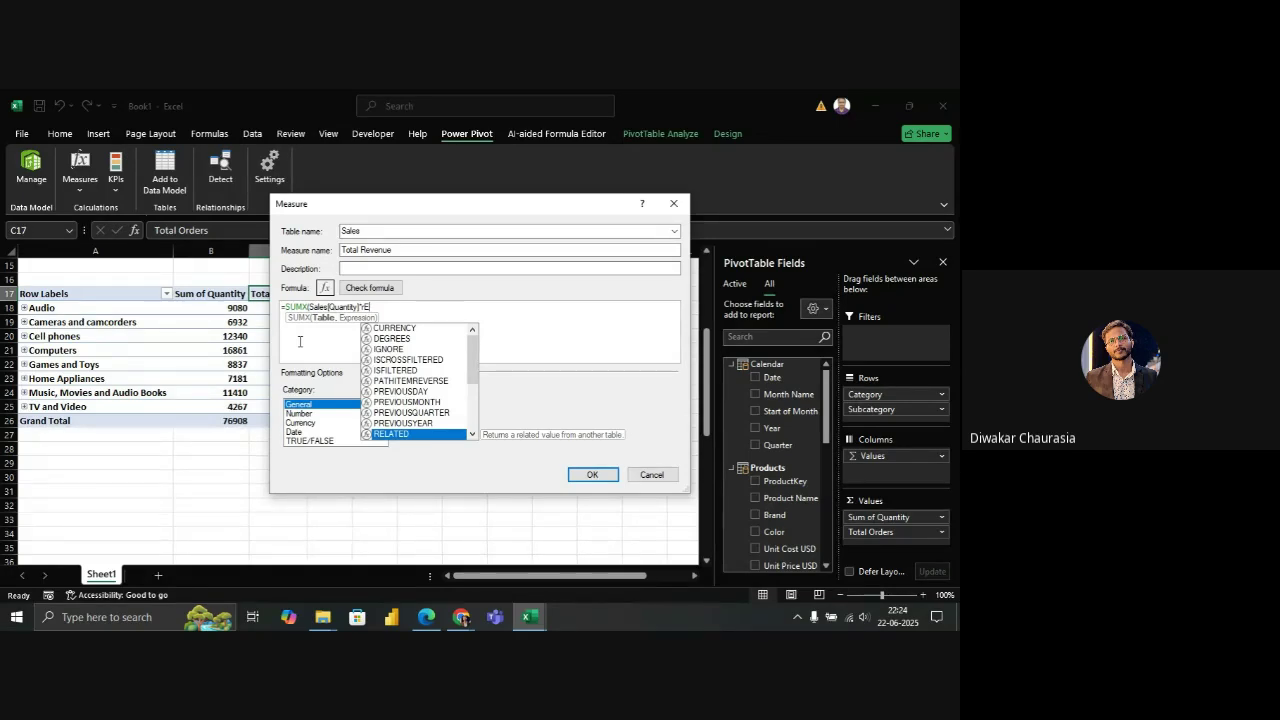
{"action": "key", "text": "BackSpace"}
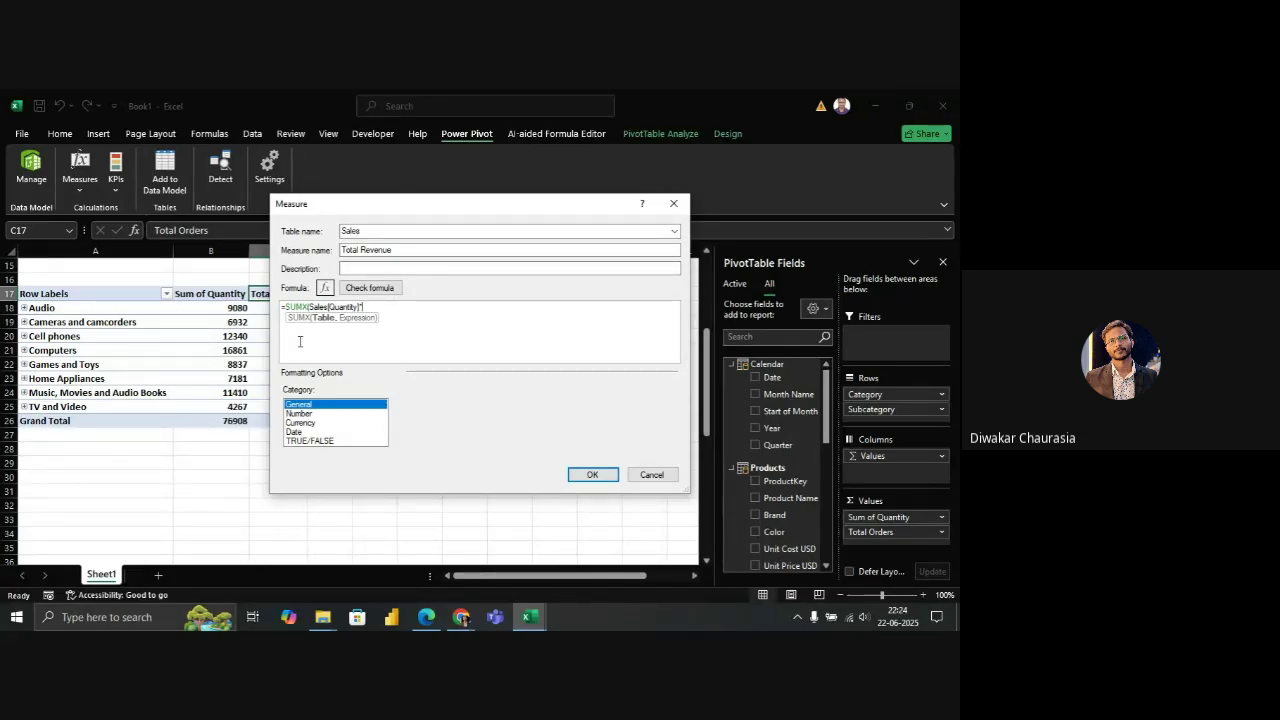
{"action": "type", "text": "RE"}
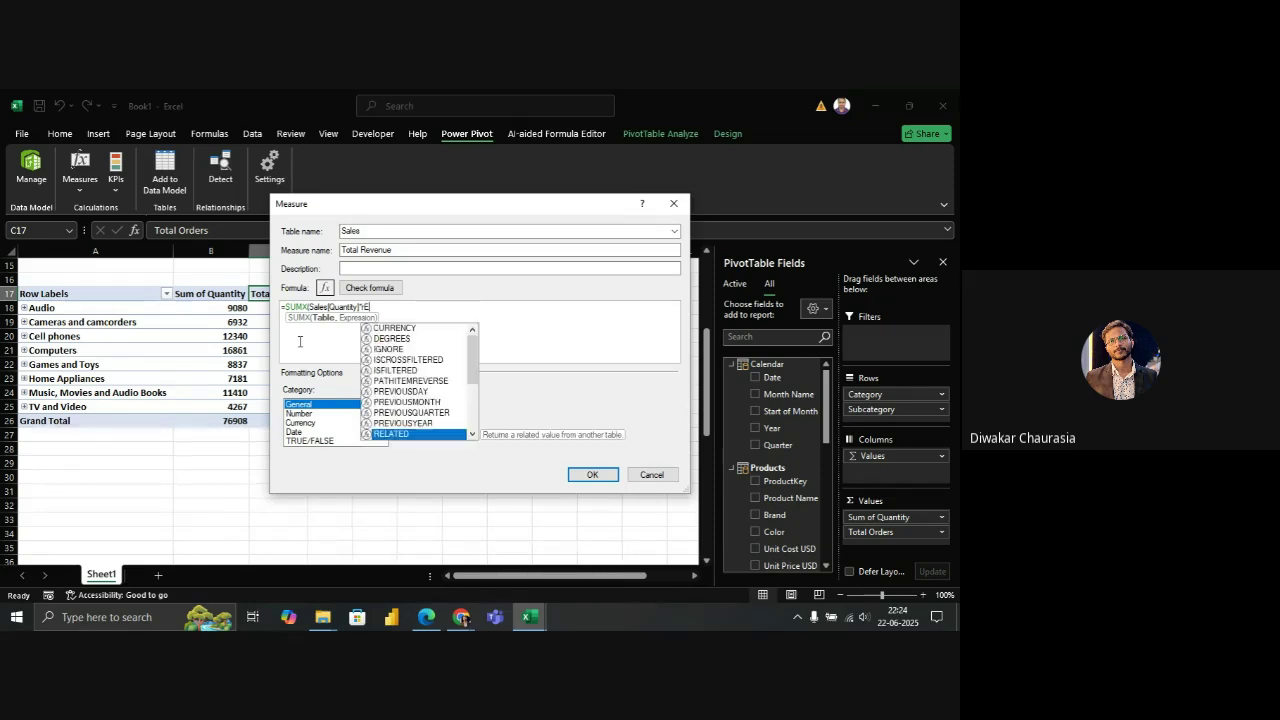
{"action": "key", "text": "BackSpace"}
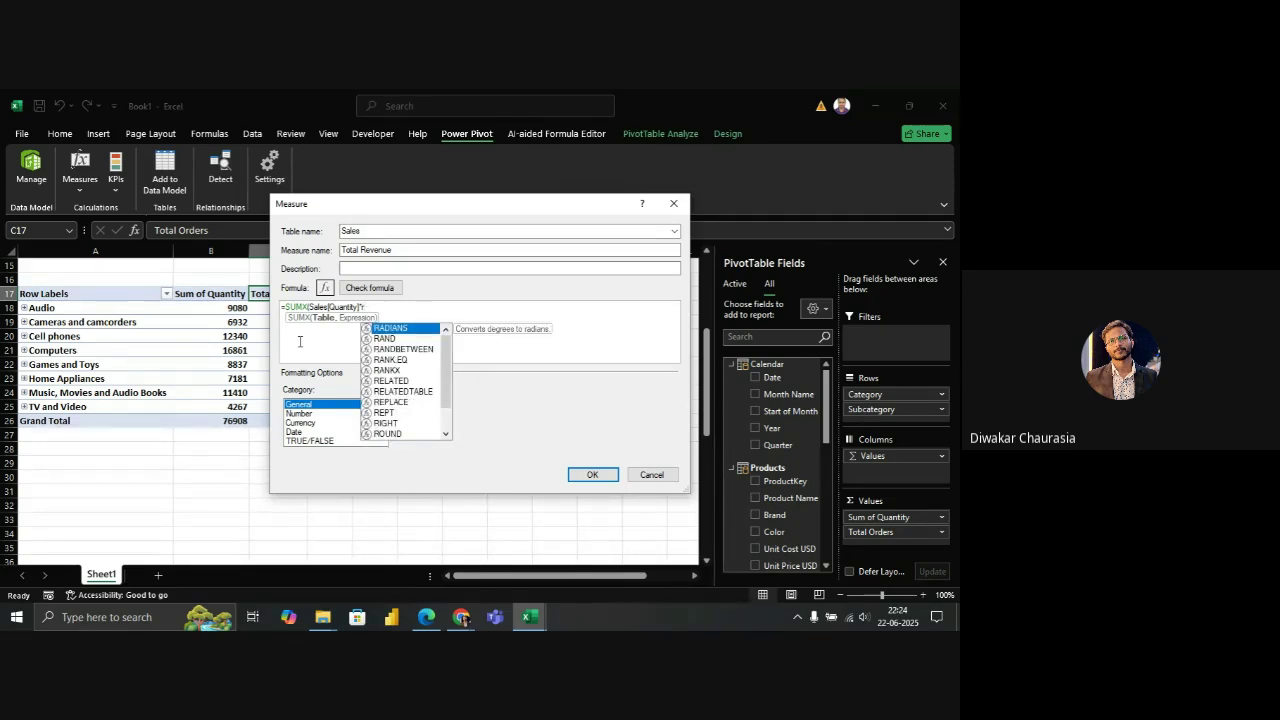
{"action": "type", "text": "E"}
{"action": "key", "text": "BackSpace"}
{"action": "key", "text": "BackSpace"}
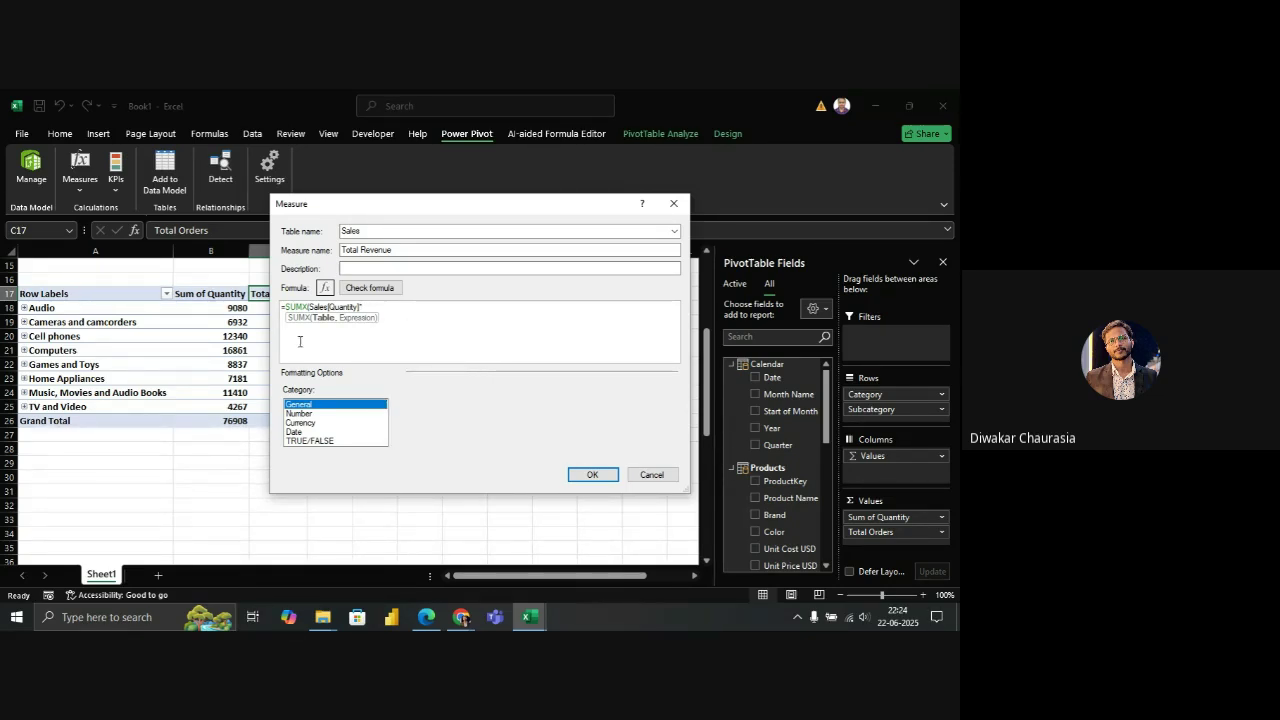
{"action": "type", "text": "RE"}
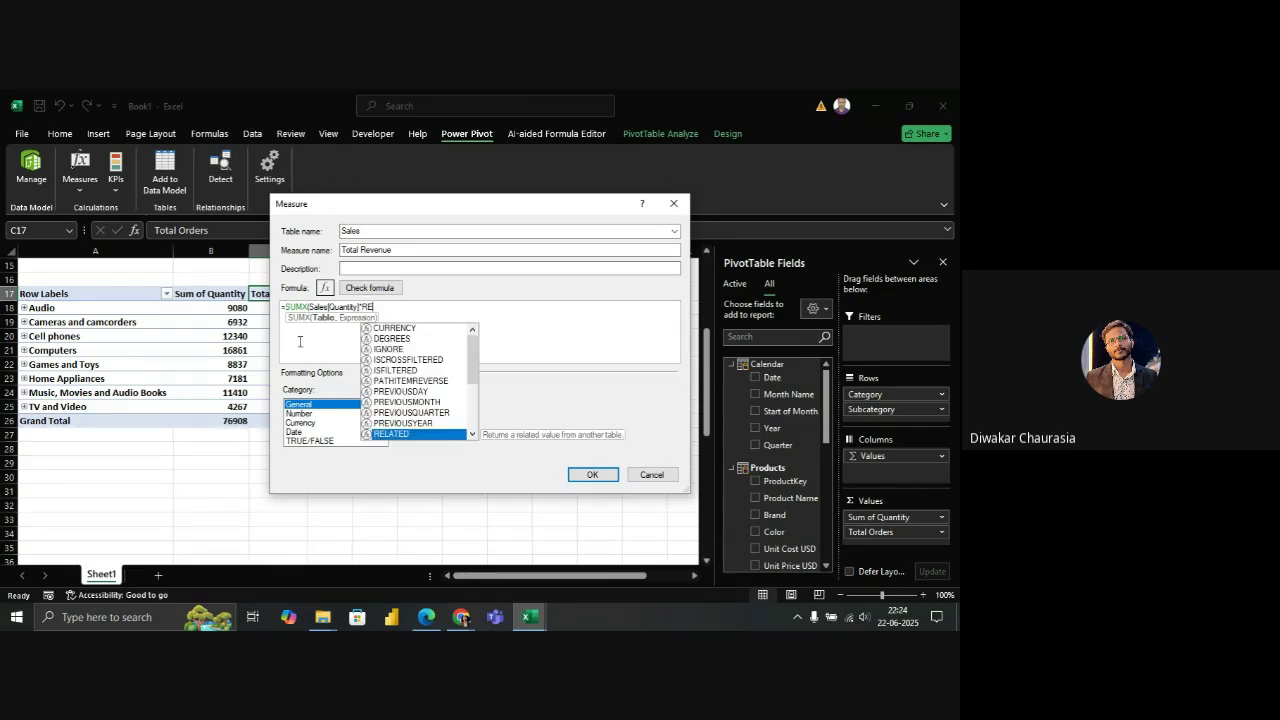
{"action": "type", "text": "LATT"}
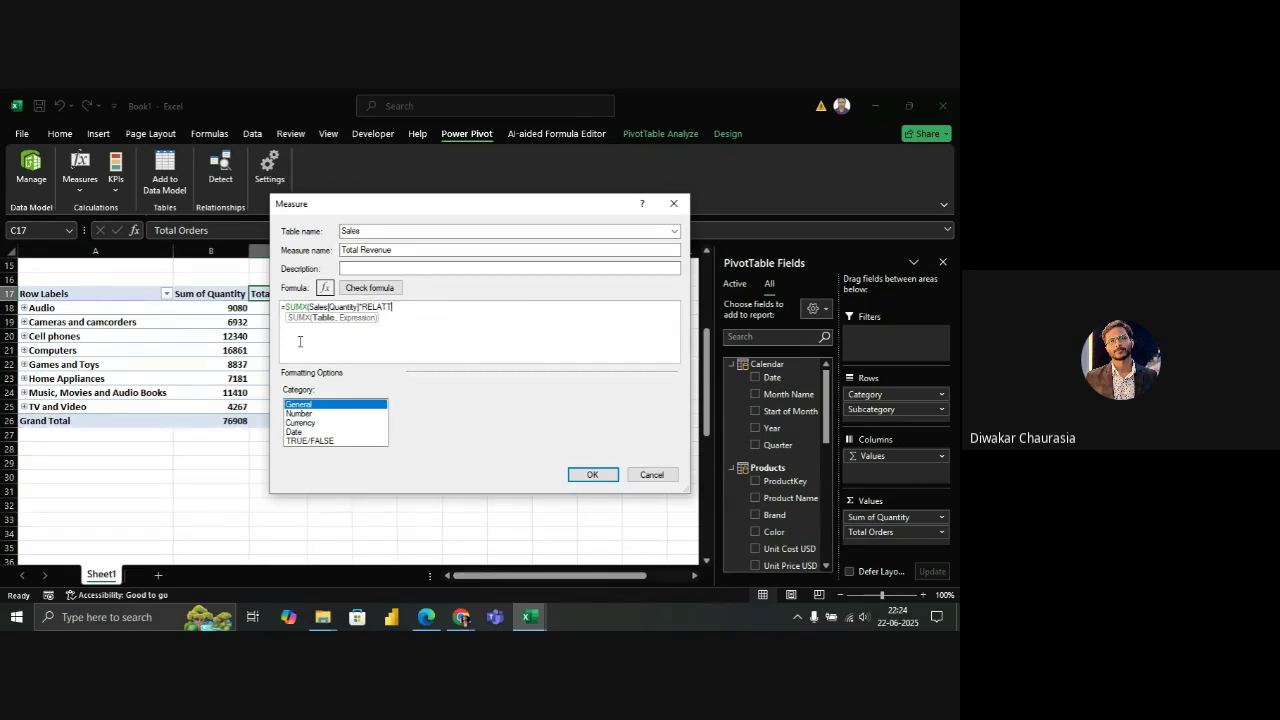
{"action": "key", "text": "BackSpace"}
{"action": "key", "text": "BackSpace"}
{"action": "type", "text": "ED"}
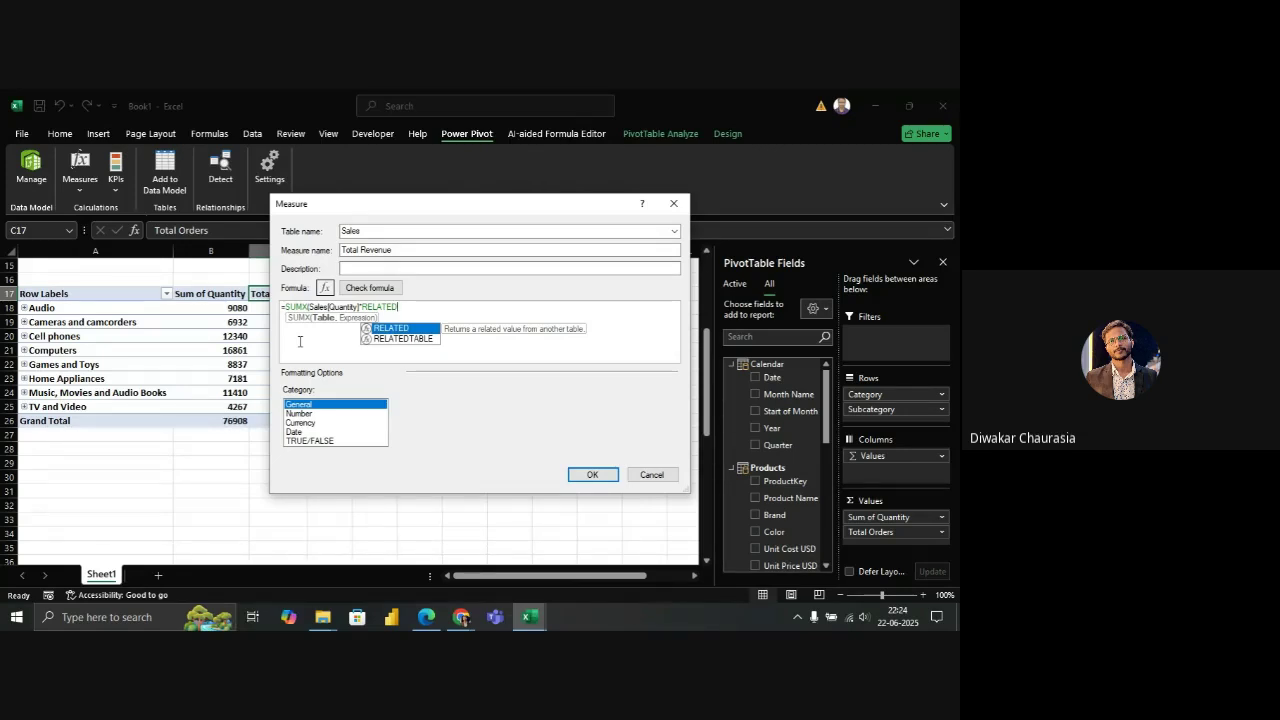
{"action": "type", "text": "("}
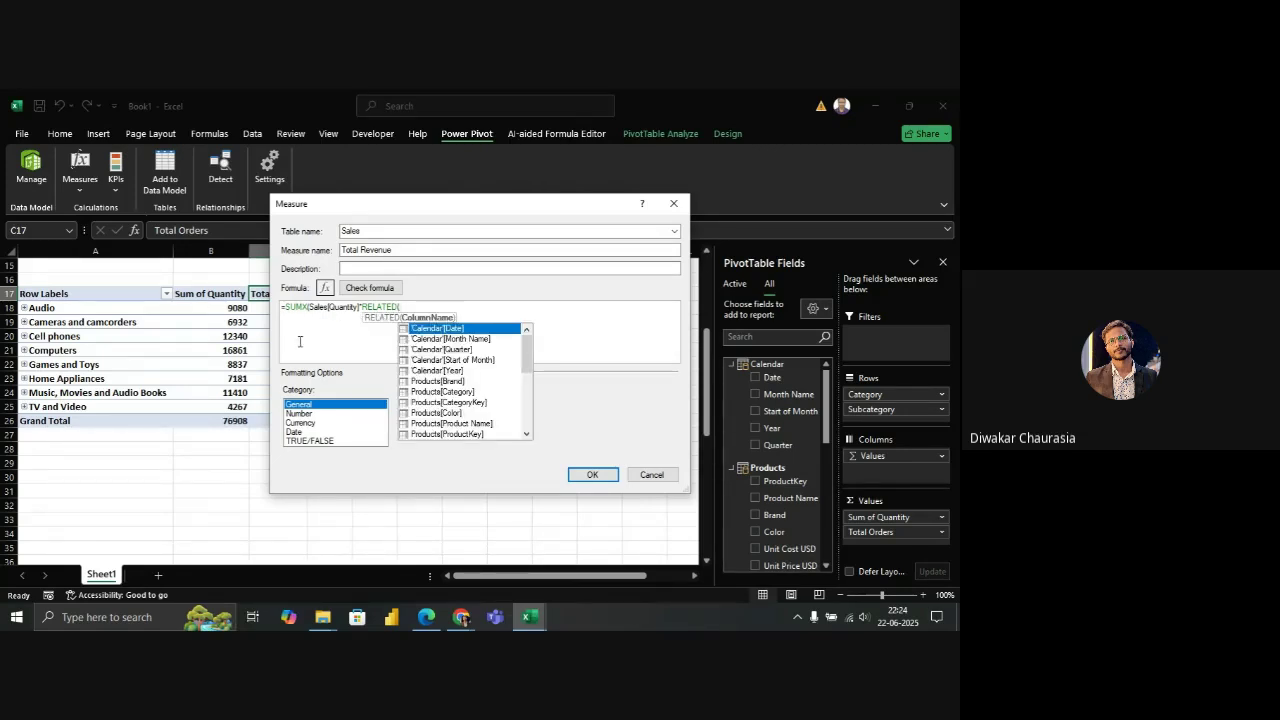
Reference Products[Unit Price USD] inside RELATED, close its parenthesis and try to save the Total Revenue measure
{"action": "type", "text": "PRO"}
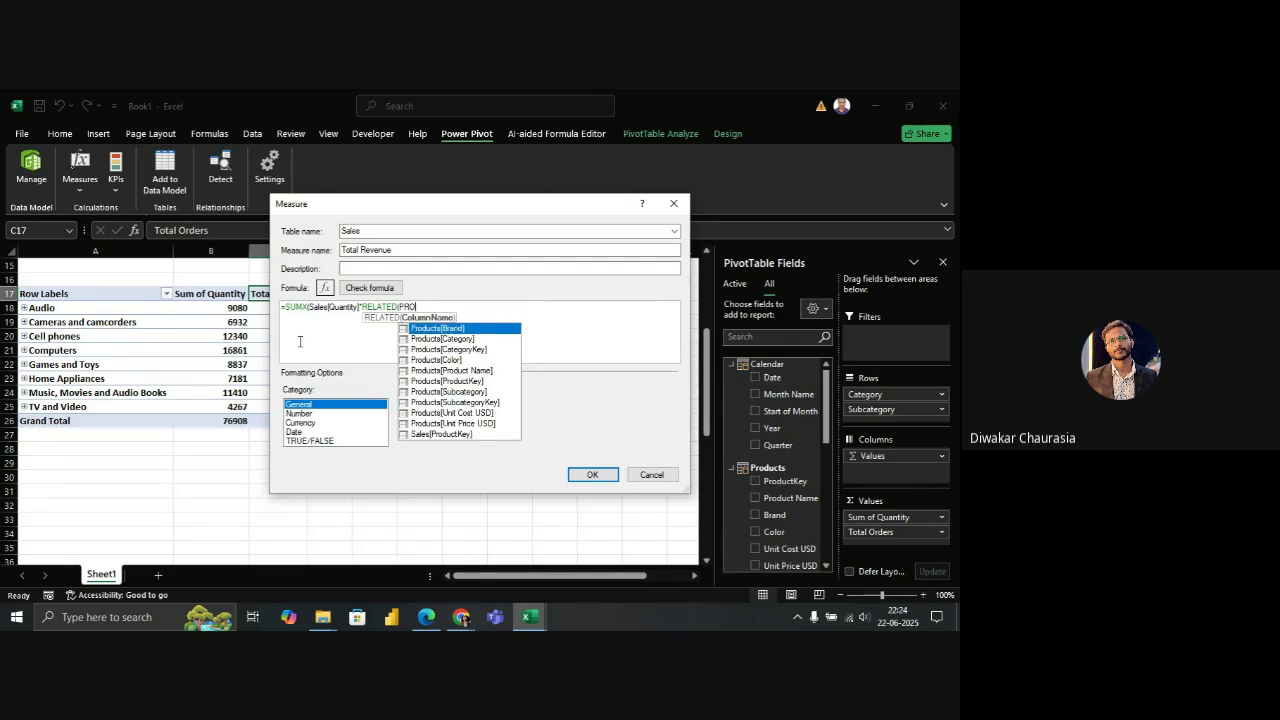
{"action": "key", "text": "Down"}
{"action": "key", "text": "Down"}
{"action": "key", "text": "Down"}
{"action": "key", "text": "Down"}
{"action": "key", "text": "Down"}
{"action": "key", "text": "Down"}
{"action": "key", "text": "Down"}
{"action": "key", "text": "Down"}
{"action": "key", "text": "Down"}
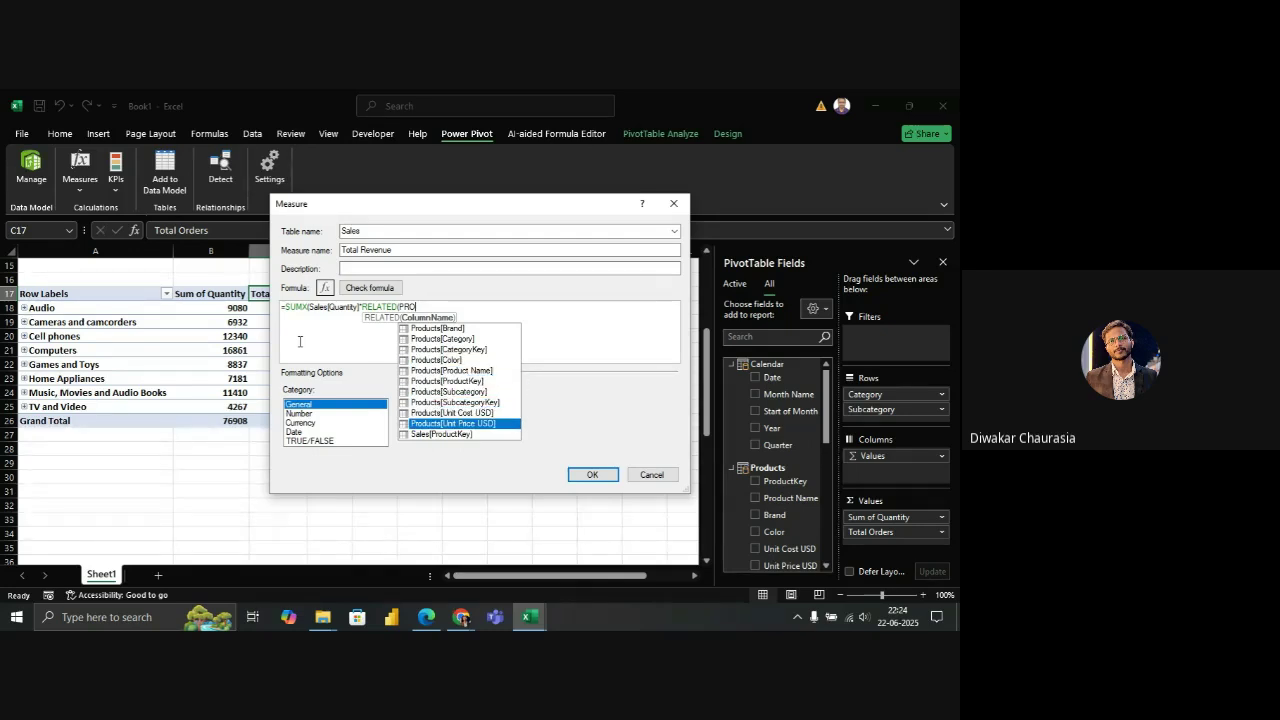
{"action": "key", "text": "Tab"}
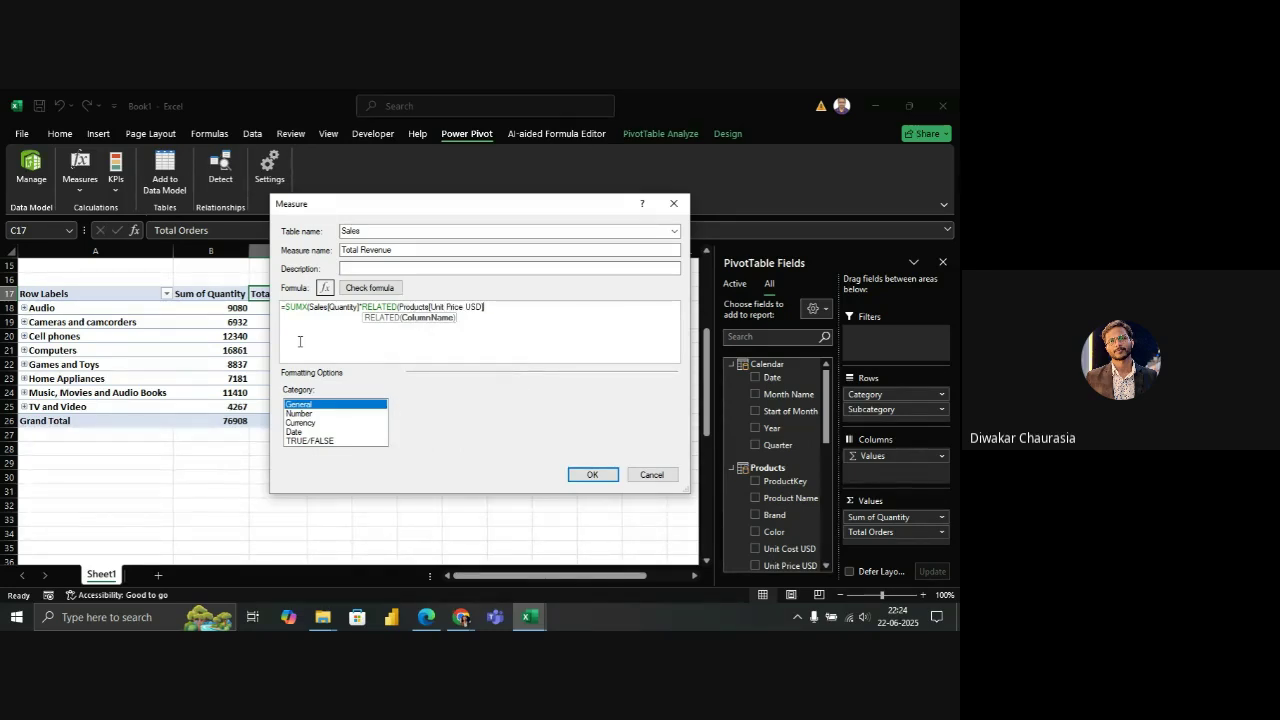
{"action": "type", "text": ")"}
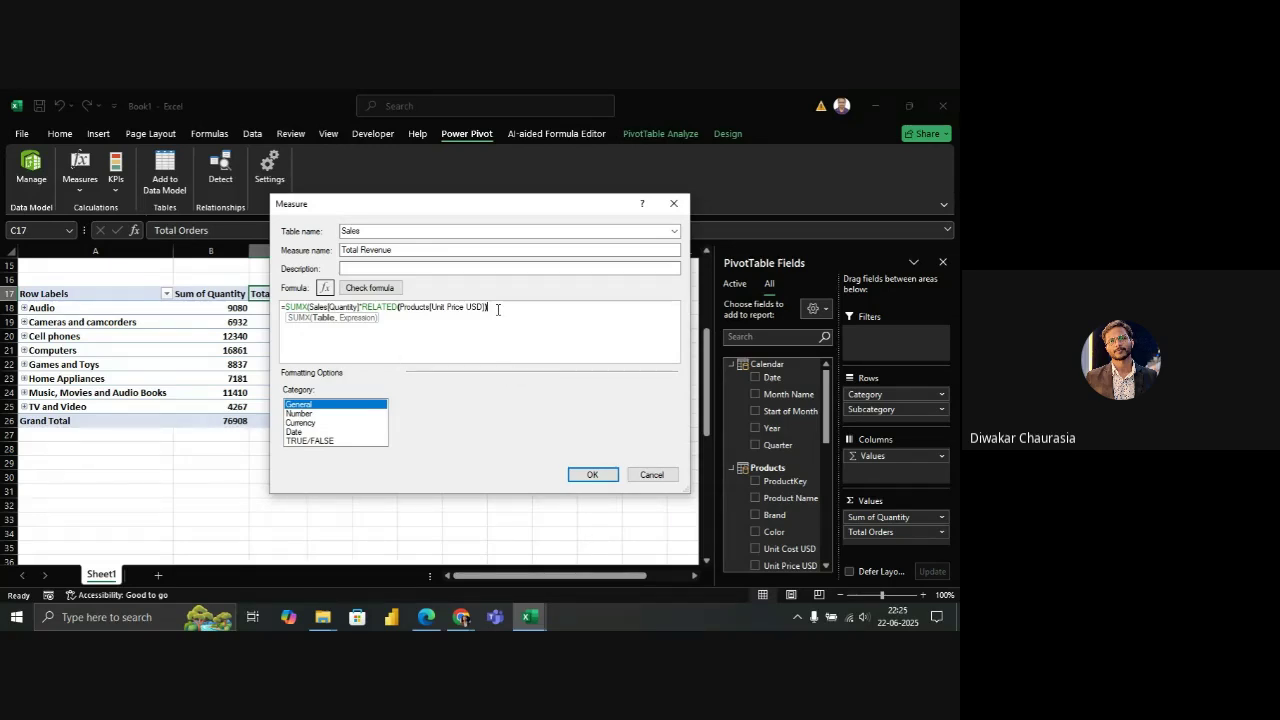
{"action": "left_click", "coordinate": [588, 474]}
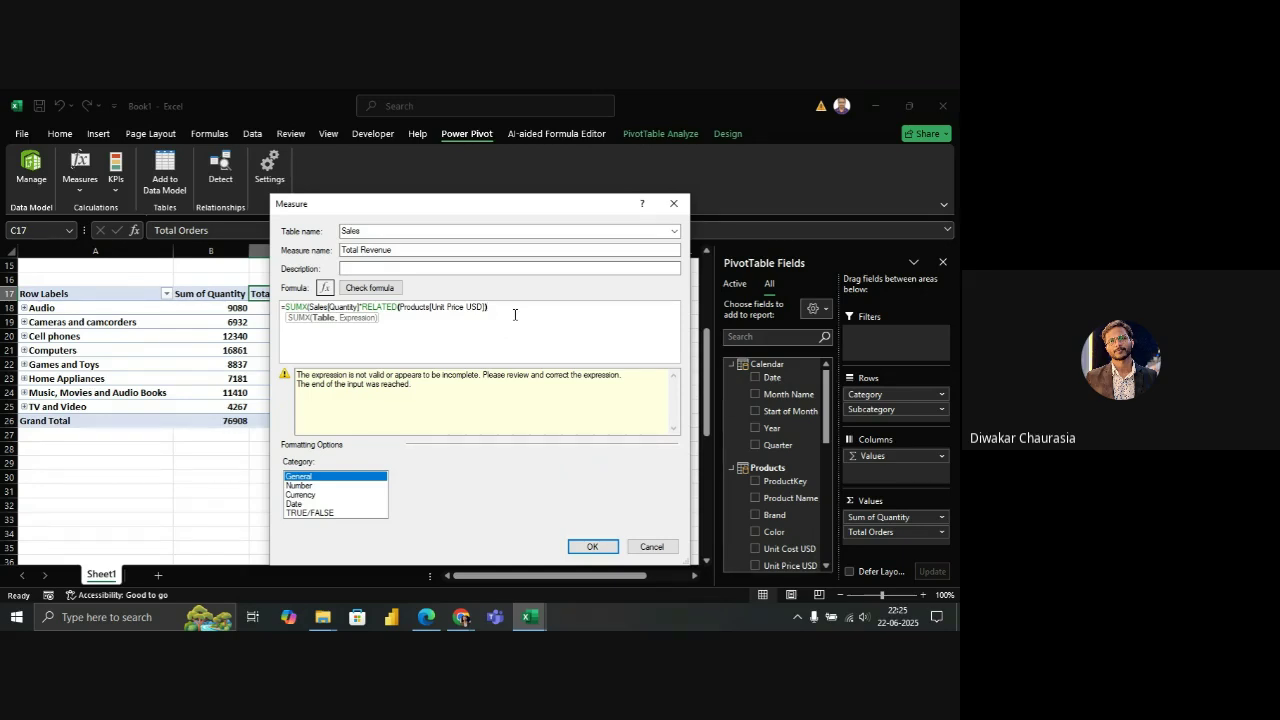
Correct the parentheses so the formula reads =SUMX(Sales[Quantity])*RELATED(Products[Unit Price USD]) and save the measure
{"action": "type", "text": ")"}
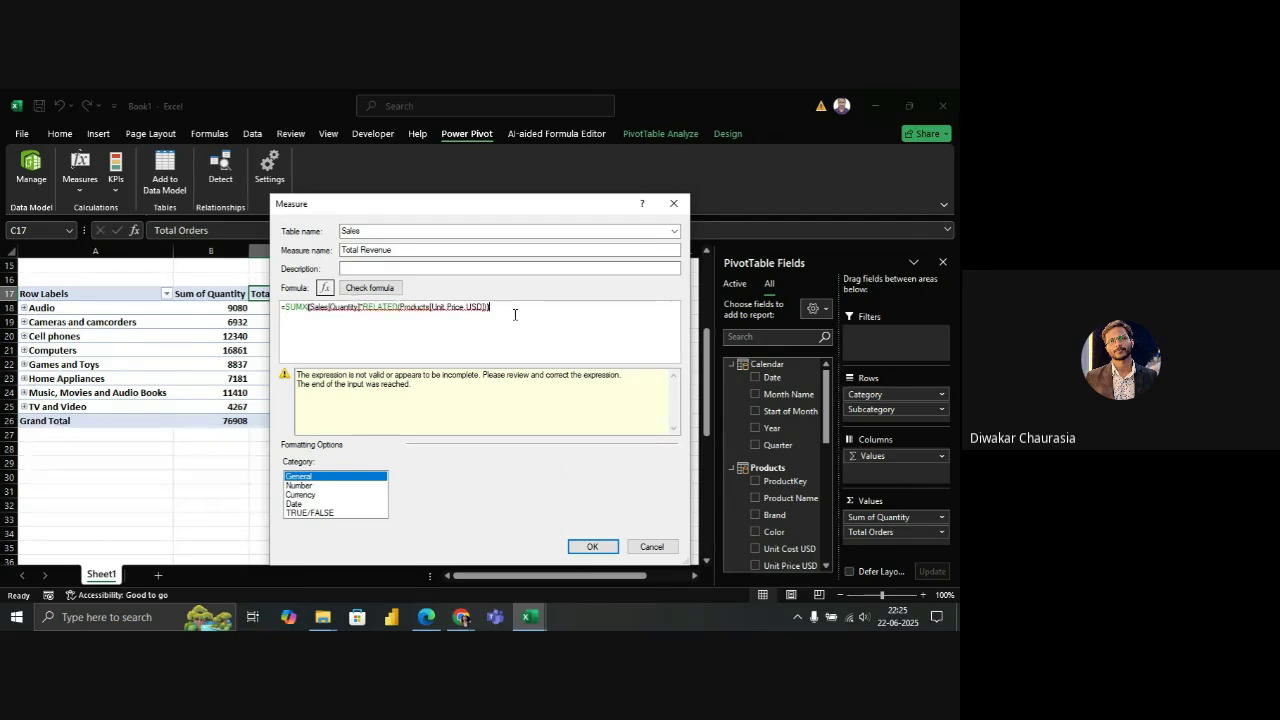
{"action": "key", "text": "BackSpace"}
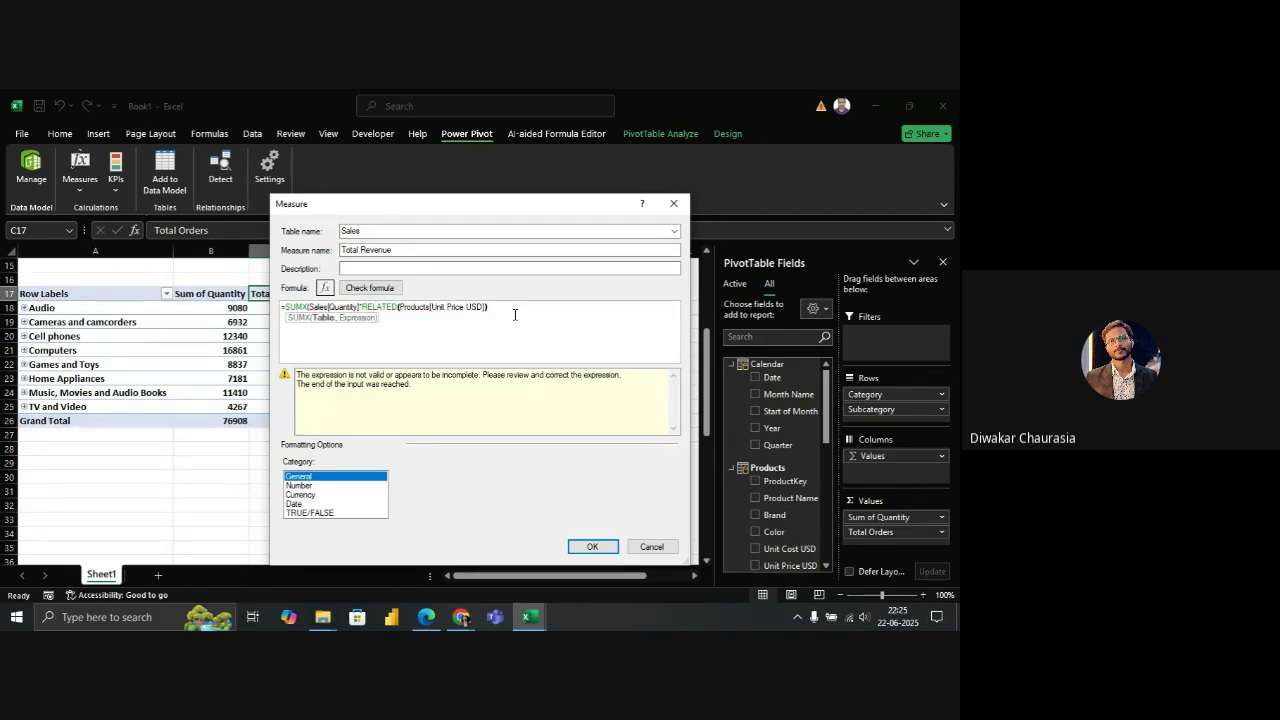
{"action": "key", "text": "BackSpace"}
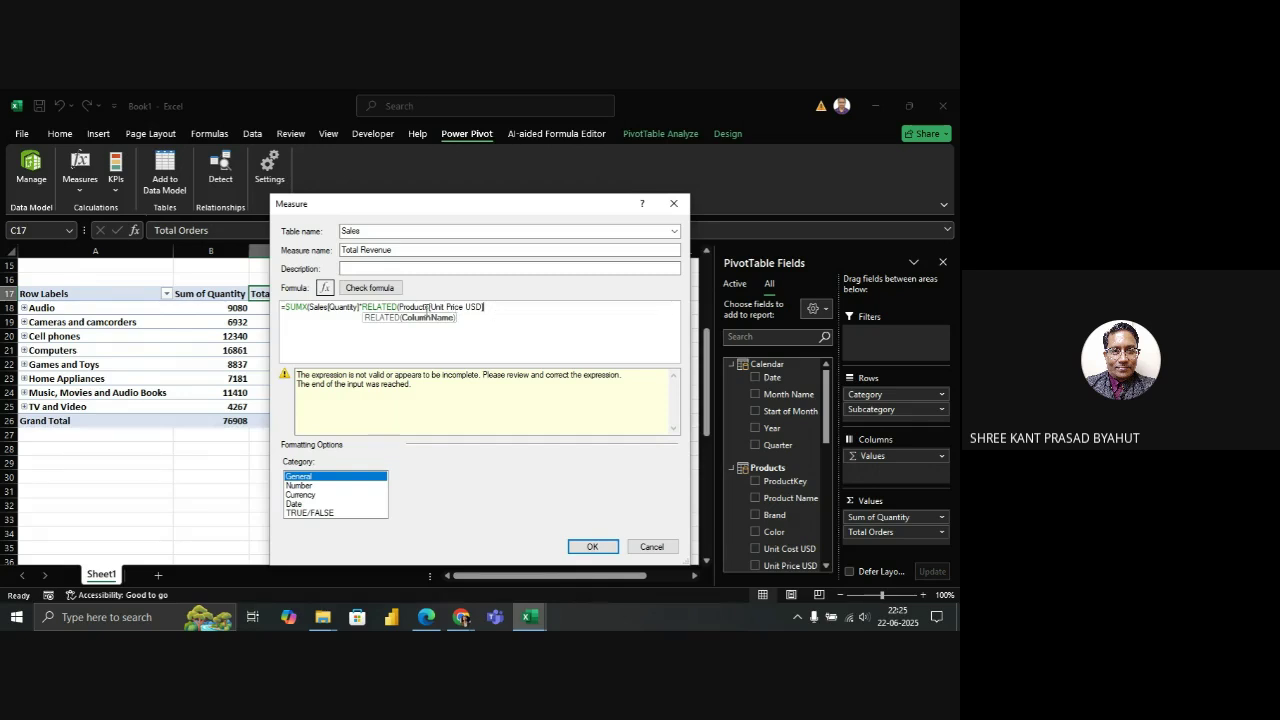
{"action": "left_click", "coordinate": [399, 308]}
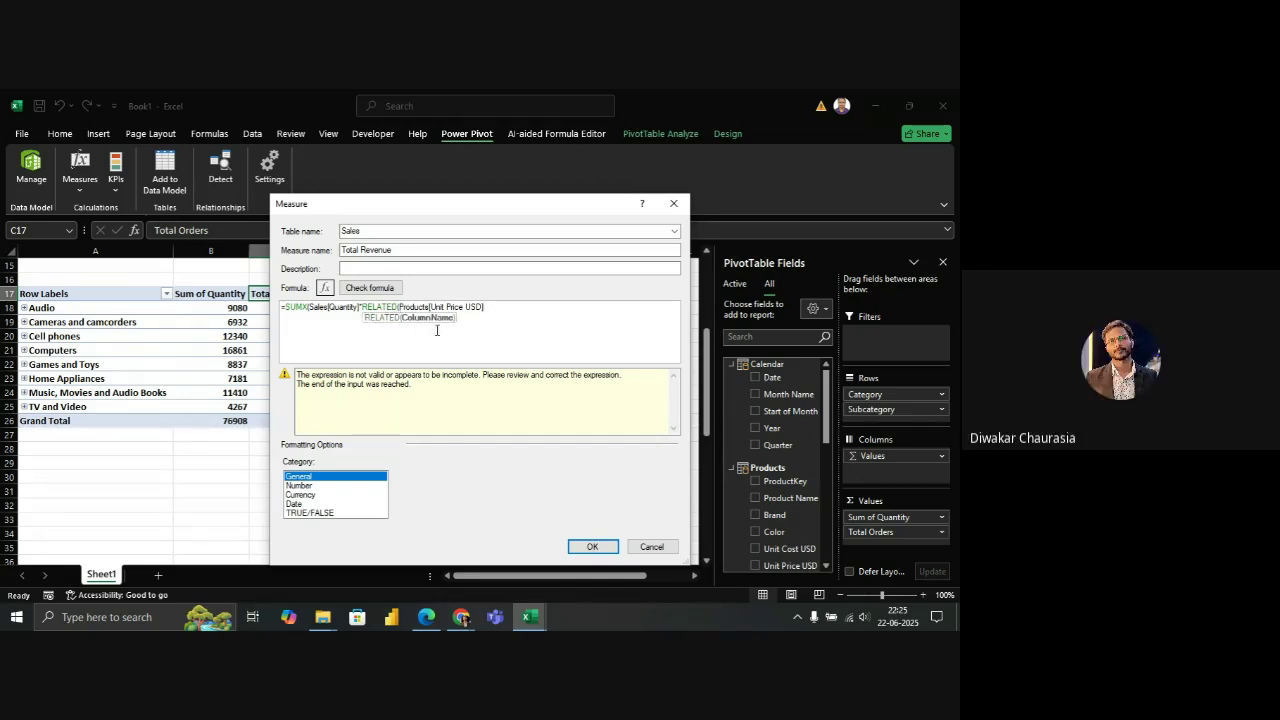
{"action": "key", "text": "Left"}
{"action": "key", "text": "Left"}
{"action": "key", "text": "Left"}
{"action": "key", "text": "Left"}
{"action": "key", "text": "Left"}
{"action": "key", "text": "Left"}
{"action": "key", "text": "Left"}
{"action": "key", "text": "Left"}
{"action": "key", "text": "Left"}
{"action": "type", "text": ")"}
{"action": "left_click", "coordinate": [492, 307]}
{"action": "type", "text": ")"}
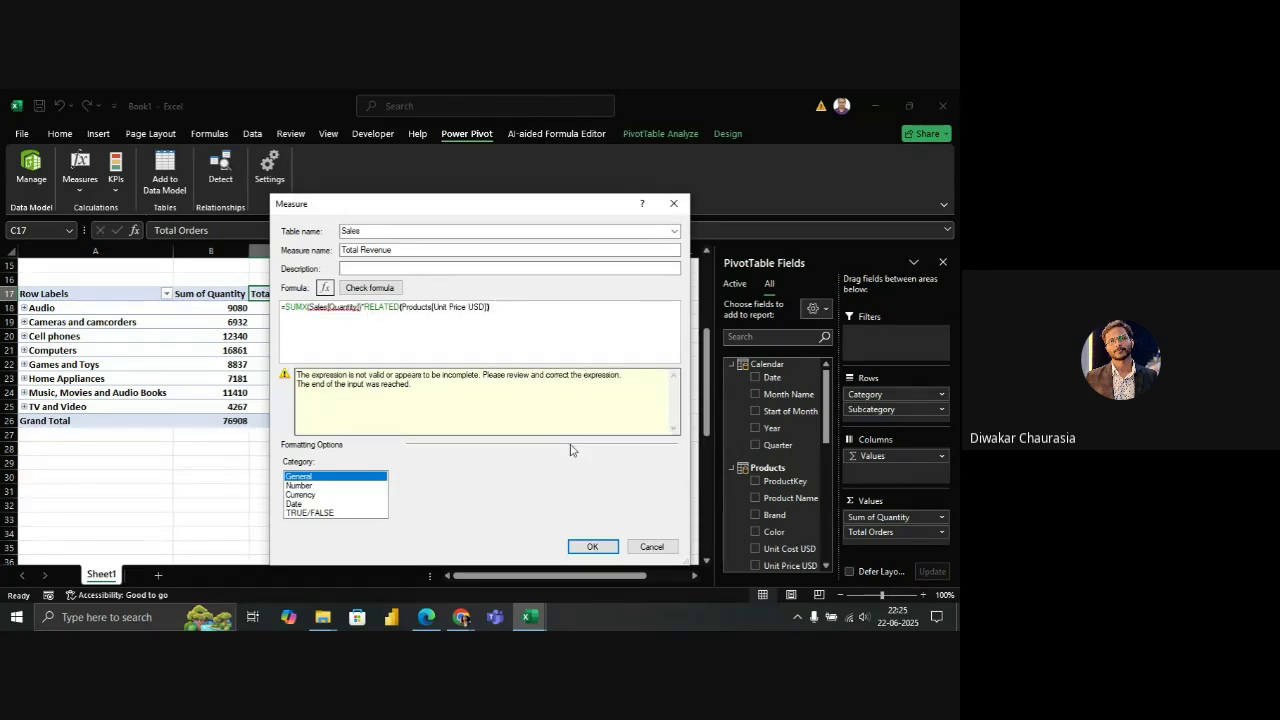
{"action": "left_click", "coordinate": [592, 546]}
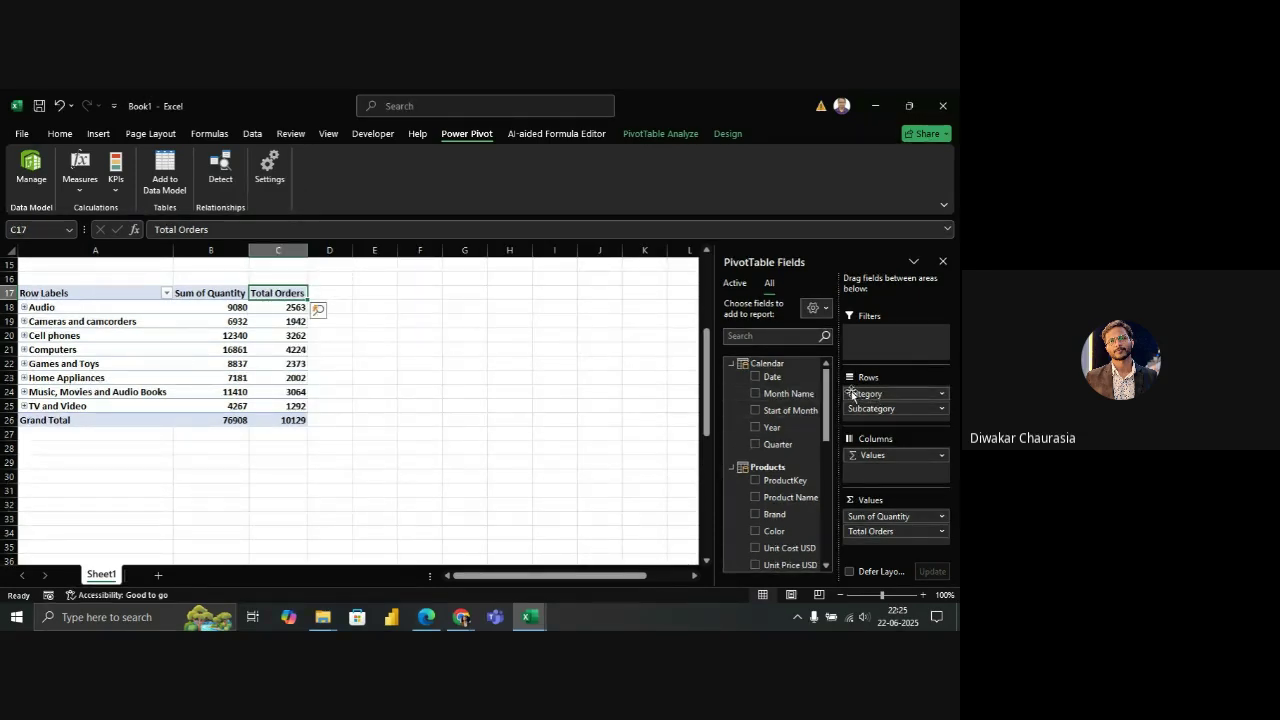
Try to add the Total Revenue measure from the Sales table to the PivotTable values
{"action": "left_click_drag", "start_coordinate": [830, 408], "coordinate": [828, 532]}
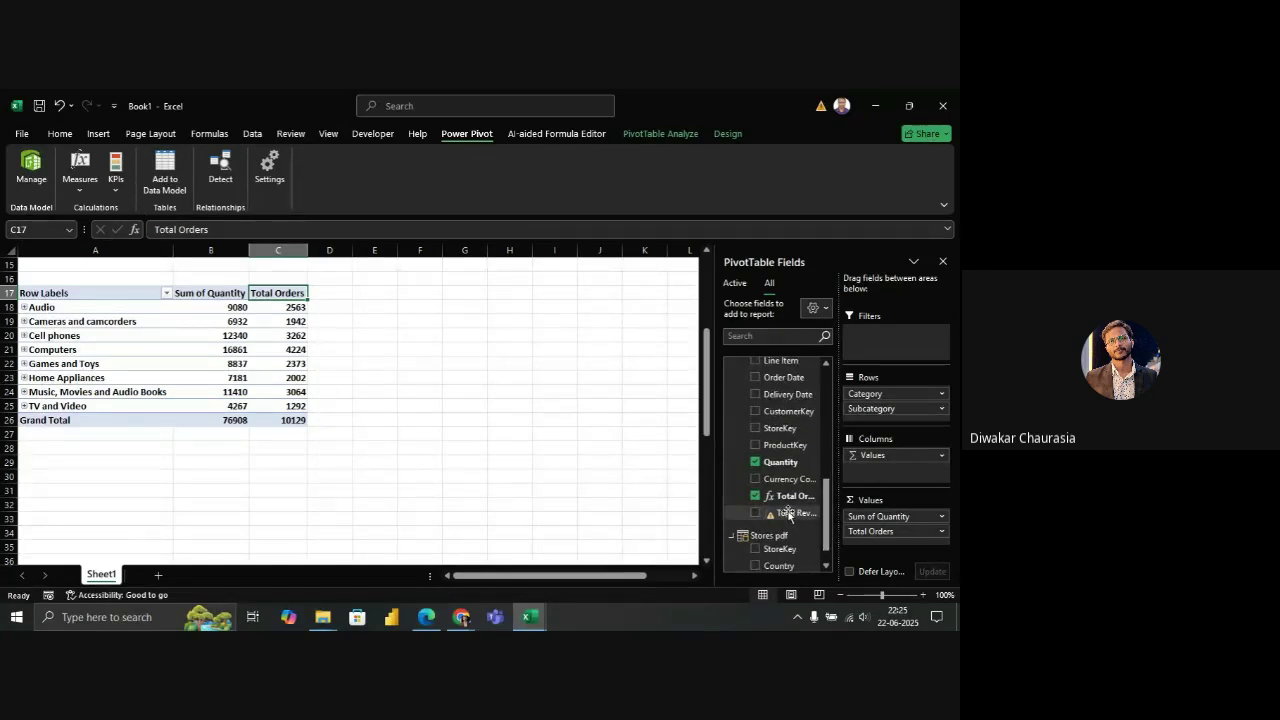
{"action": "left_click", "coordinate": [789, 513]}
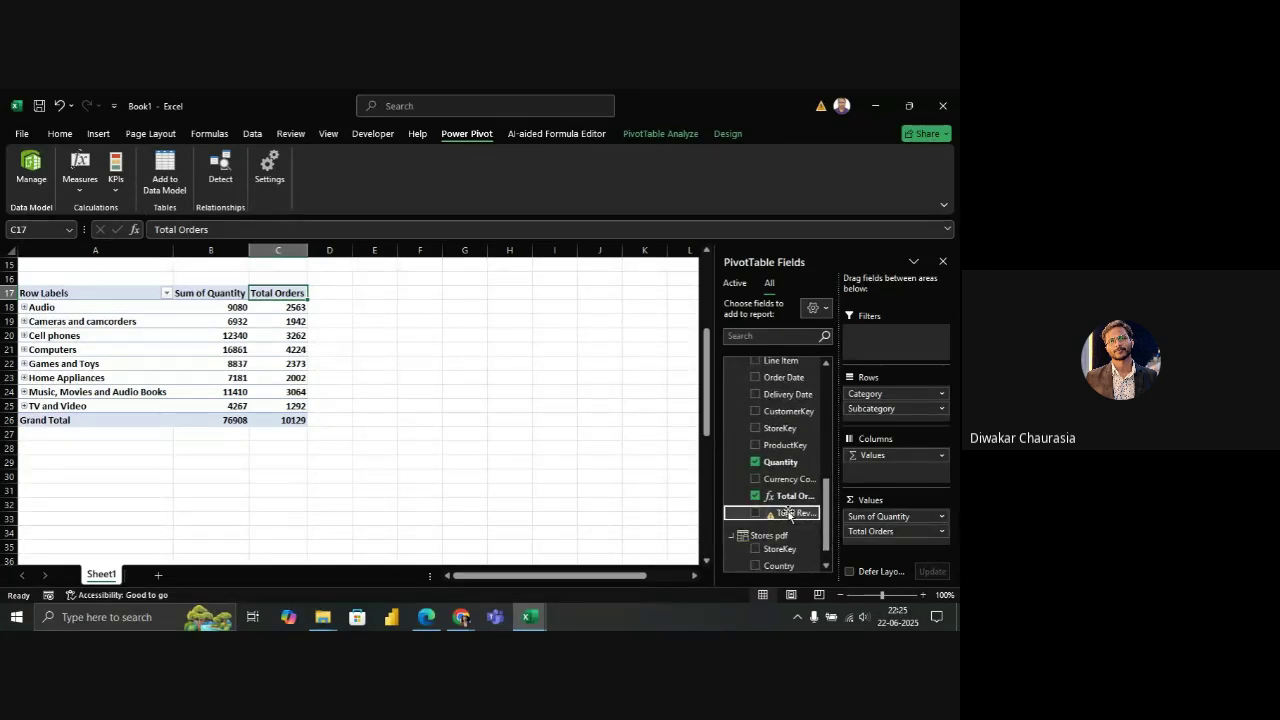
{"action": "right_click", "coordinate": [768, 519]}
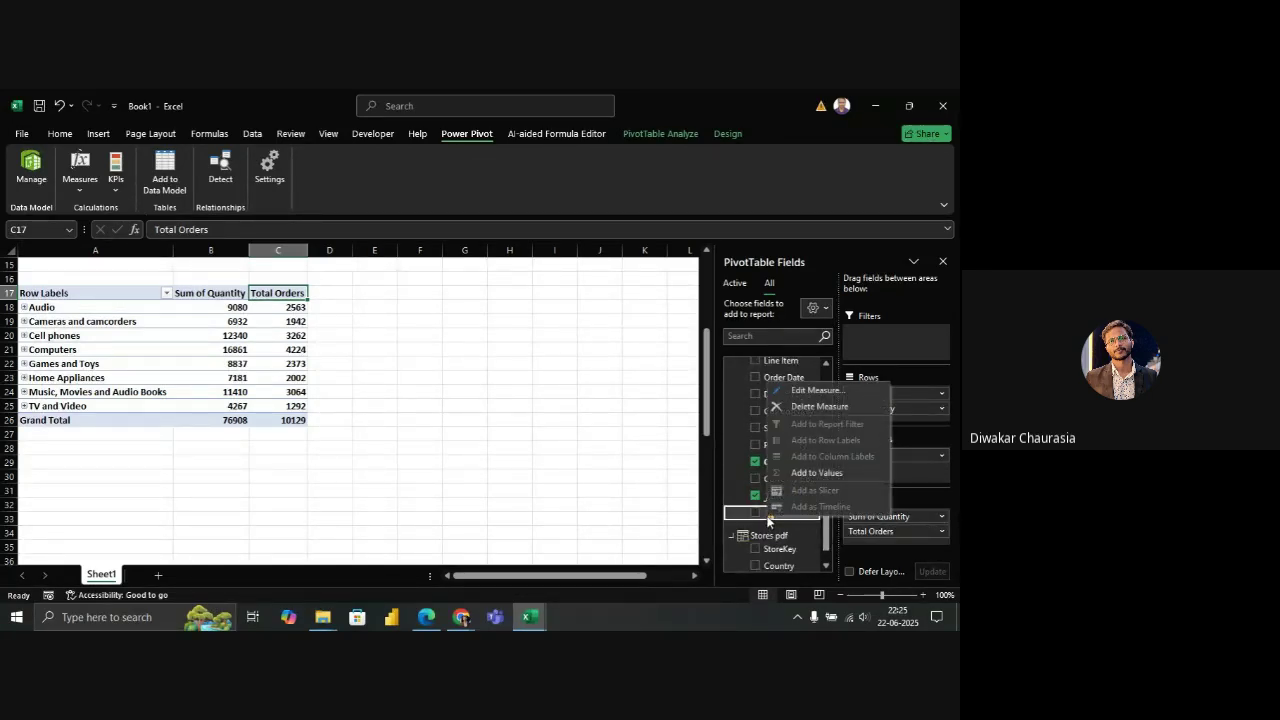
{"action": "left_click", "coordinate": [754, 513]}
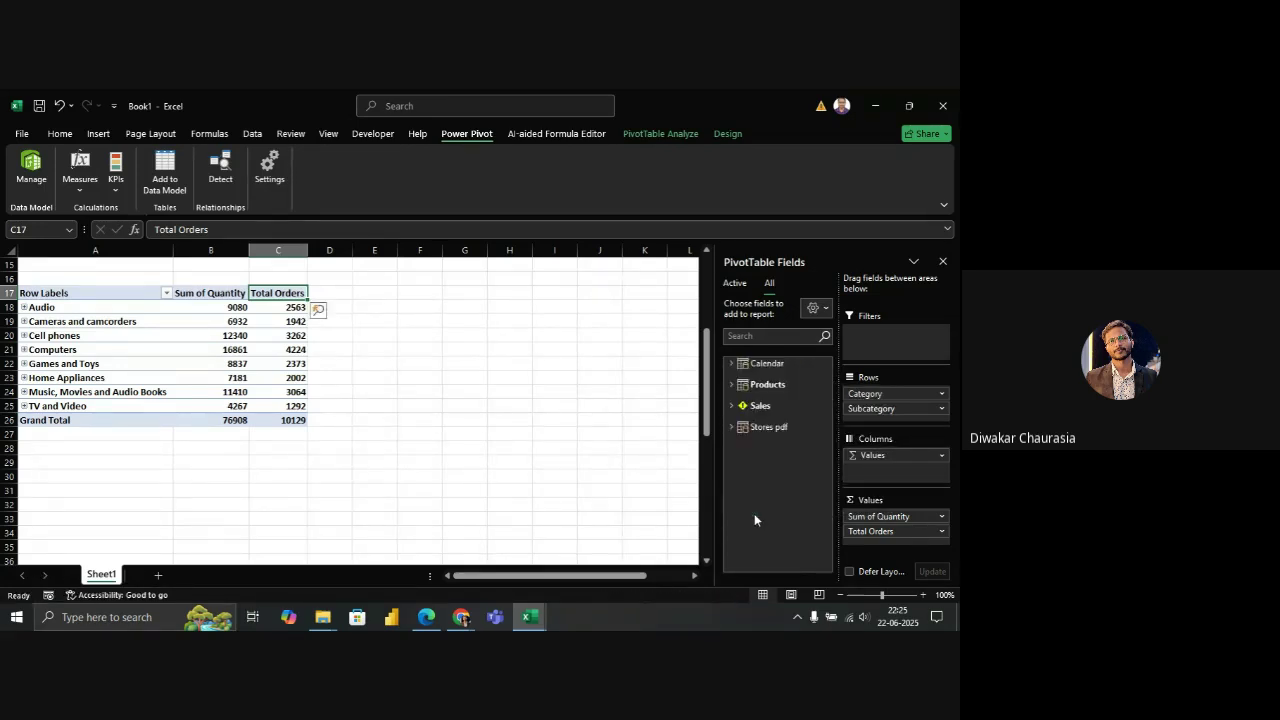
{"action": "left_click", "coordinate": [758, 405]}
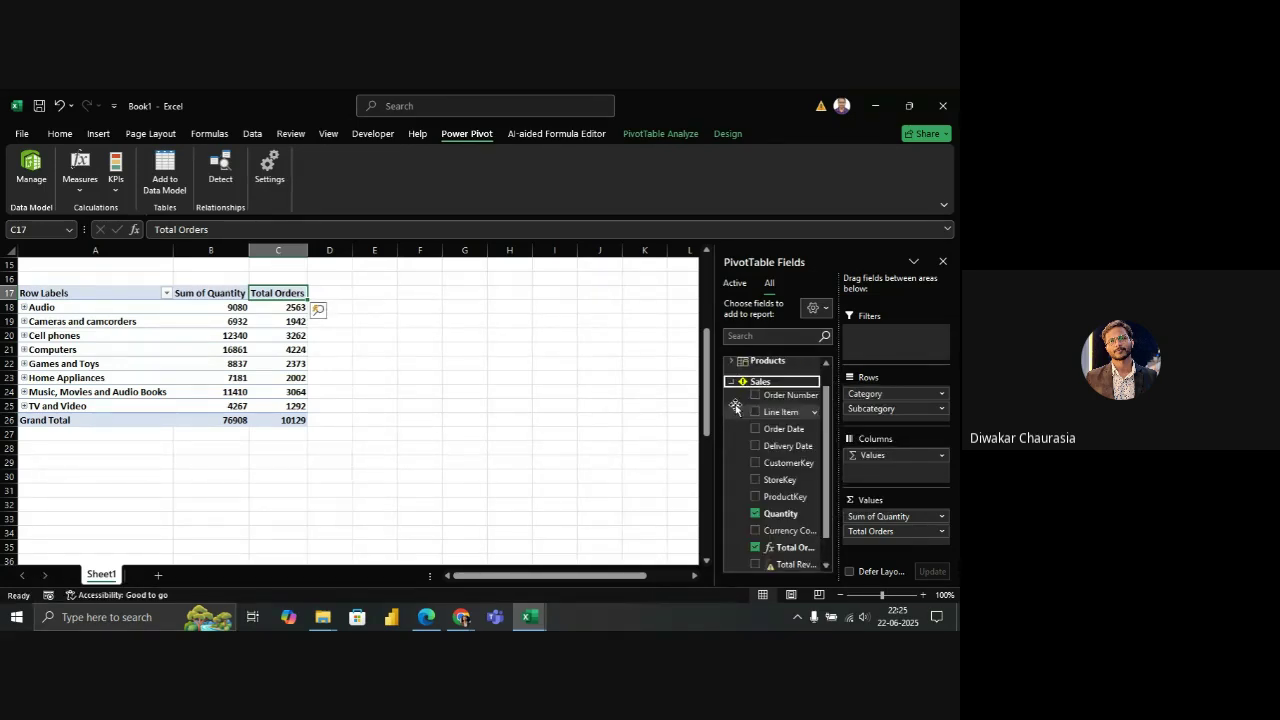
Open the Total Revenue measure for editing and cut its formula back to =SUMX(Sales[Quantity]*
{"action": "left_click", "coordinate": [82, 190]}
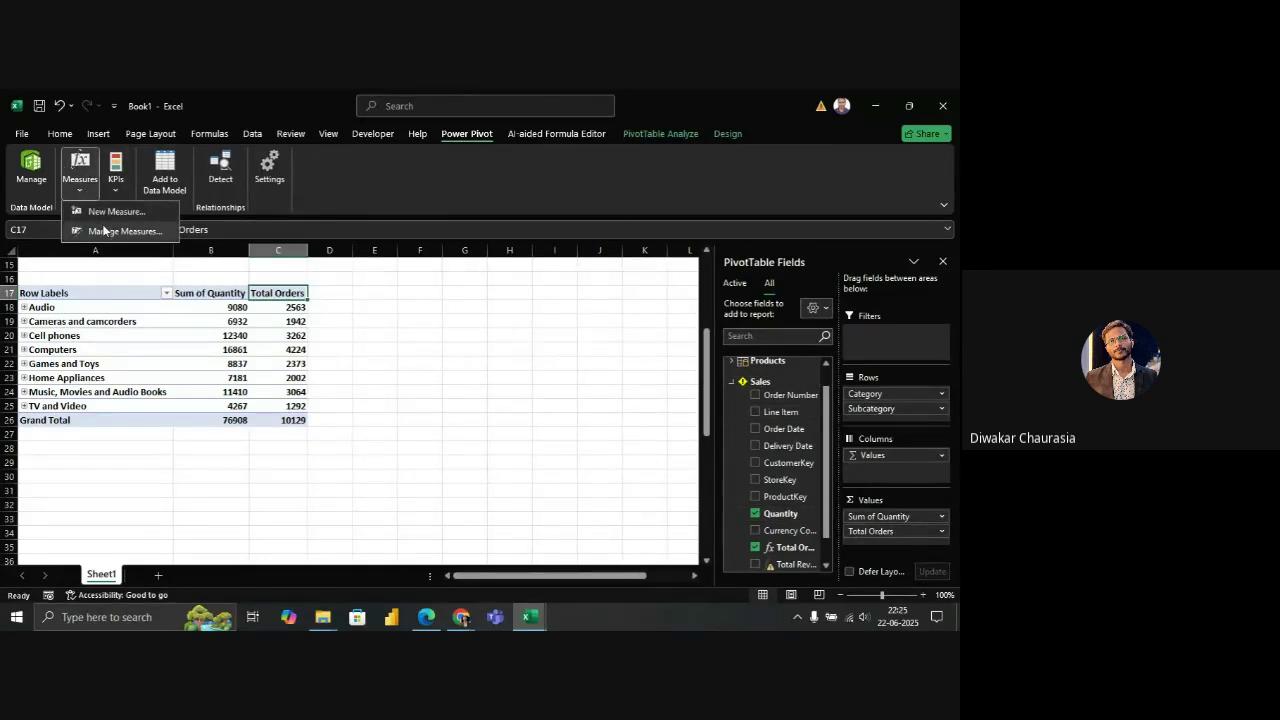
{"action": "left_click", "coordinate": [104, 231]}
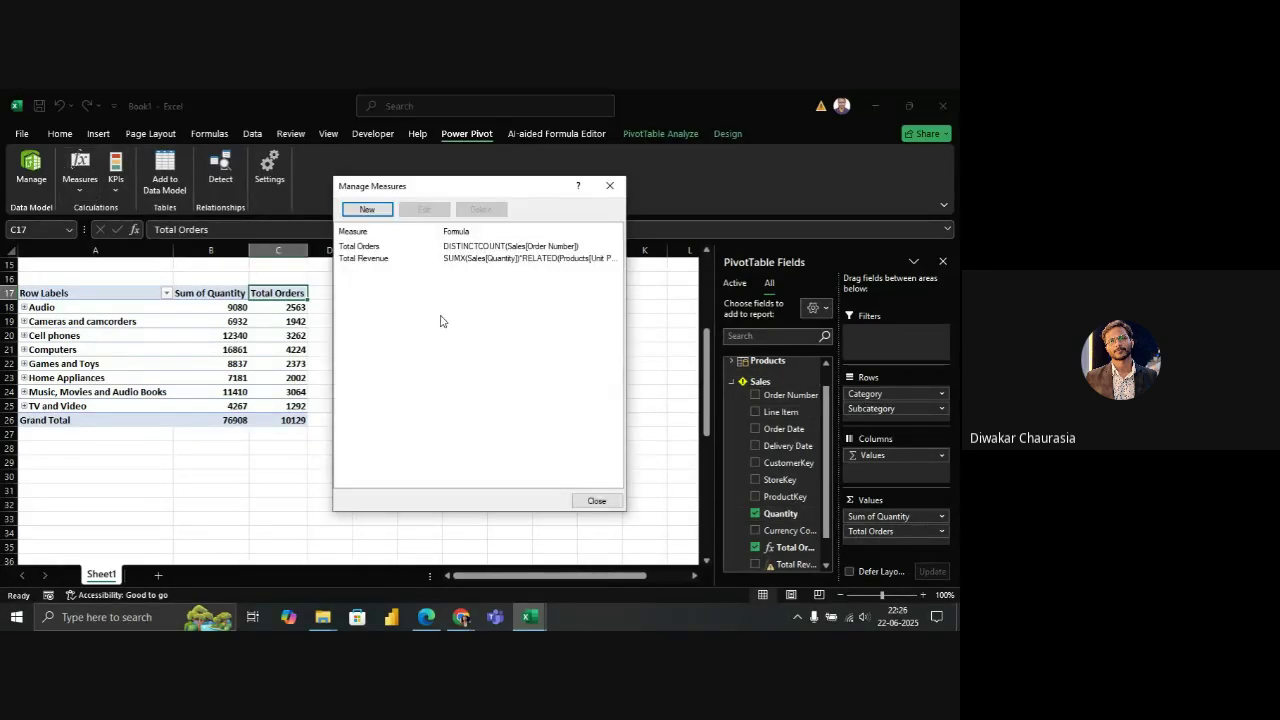
{"action": "left_click", "coordinate": [408, 262]}
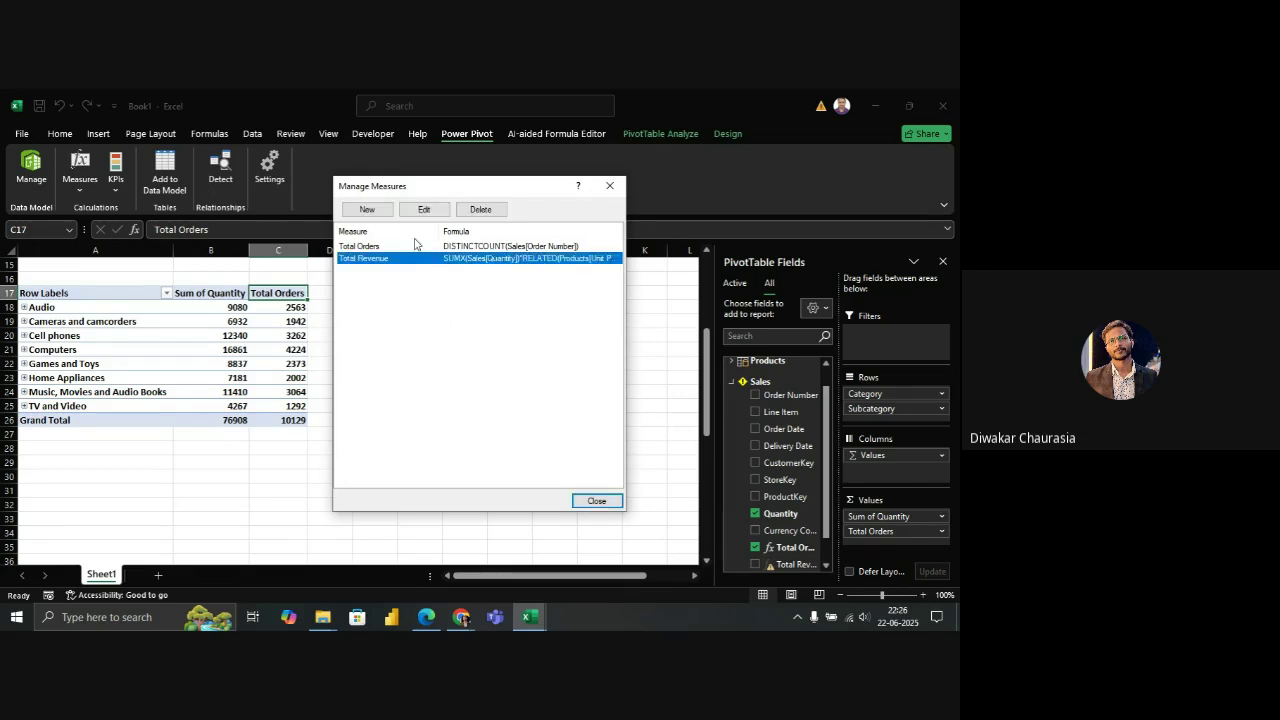
{"action": "left_click", "coordinate": [424, 209]}
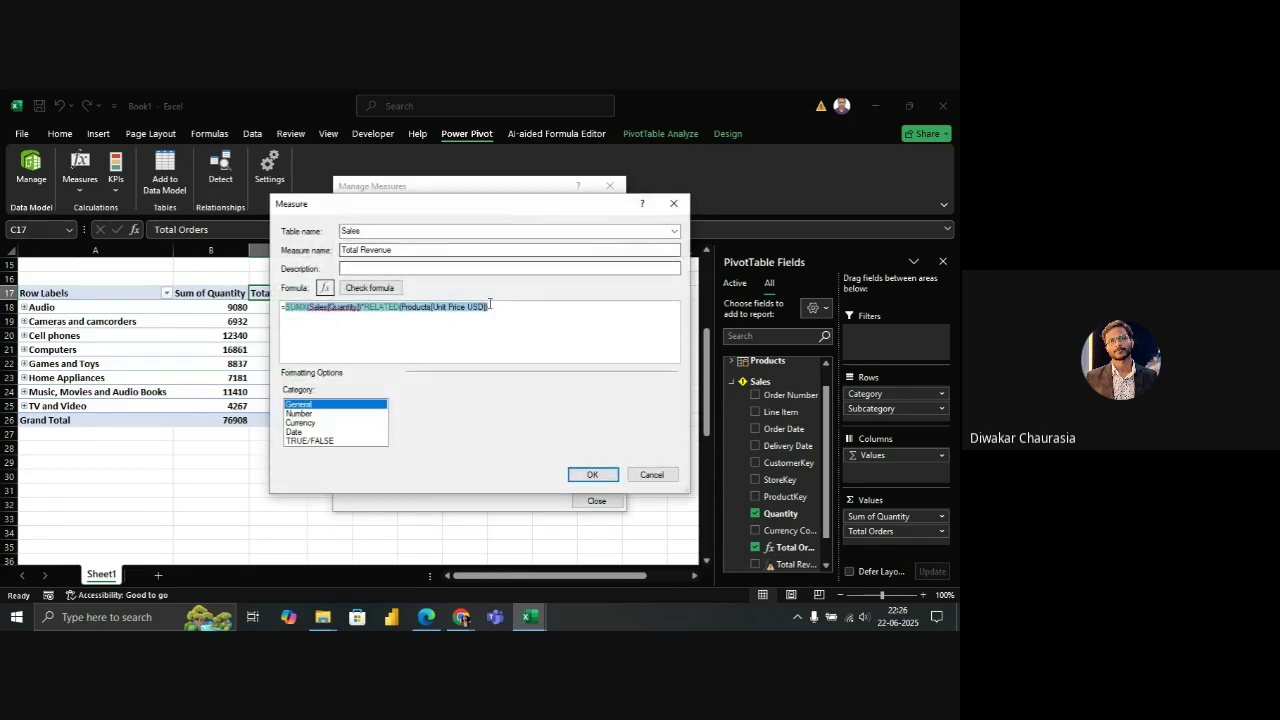
{"action": "left_click", "coordinate": [508, 316]}
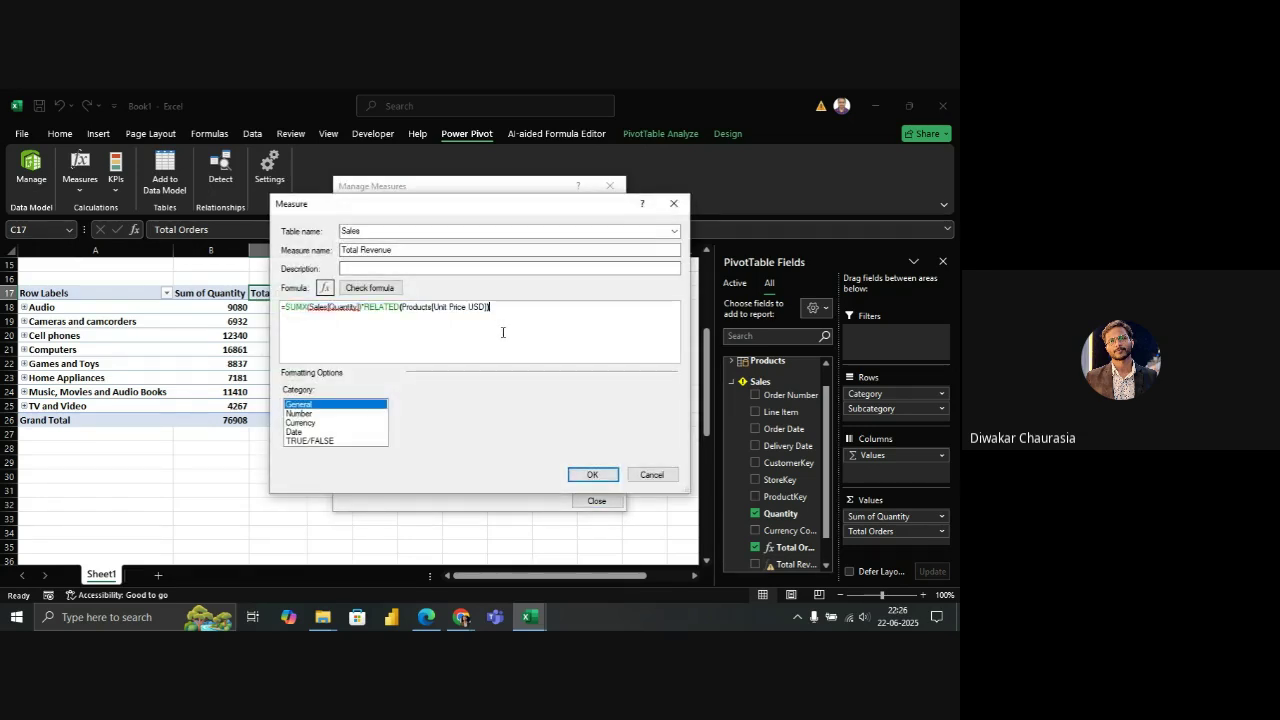
{"action": "key", "text": "BackSpace"}
{"action": "key", "text": "BackSpace"}
{"action": "key", "text": "BackSpace"}
{"action": "key", "text": "BackSpace"}
{"action": "key", "text": "BackSpace"}
{"action": "key", "text": "BackSpace"}
{"action": "key", "text": "BackSpace"}
{"action": "key", "text": "BackSpace"}
{"action": "key", "text": "BackSpace"}
{"action": "key", "text": "BackSpace"}
{"action": "key", "text": "BackSpace"}
{"action": "key", "text": "BackSpace"}
{"action": "key", "text": "BackSpace"}
{"action": "key", "text": "BackSpace"}
{"action": "key", "text": "BackSpace"}
{"action": "key", "text": "BackSpace"}
{"action": "key", "text": "BackSpace"}
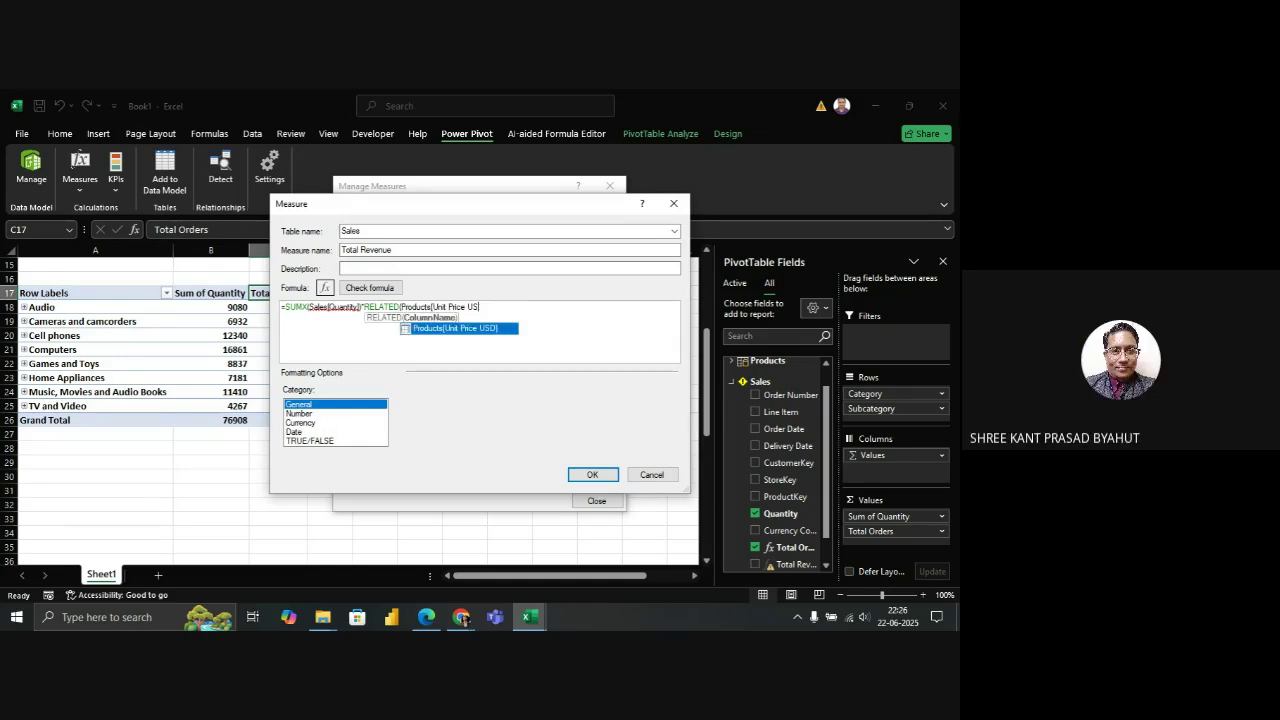
{"action": "key", "text": "BackSpace"}
{"action": "key", "text": "BackSpace"}
{"action": "key", "text": "BackSpace"}
{"action": "key", "text": "BackSpace"}
{"action": "key", "text": "BackSpace"}
{"action": "key", "text": "BackSpace"}
{"action": "key", "text": "BackSpace"}
{"action": "key", "text": "BackSpace"}
{"action": "key", "text": "BackSpace"}
{"action": "key", "text": "BackSpace"}
{"action": "key", "text": "BackSpace"}
{"action": "key", "text": "BackSpace"}
{"action": "key", "text": "BackSpace"}
{"action": "key", "text": "BackSpace"}
{"action": "key", "text": "BackSpace"}
{"action": "key", "text": "BackSpace"}
{"action": "key", "text": "BackSpace"}
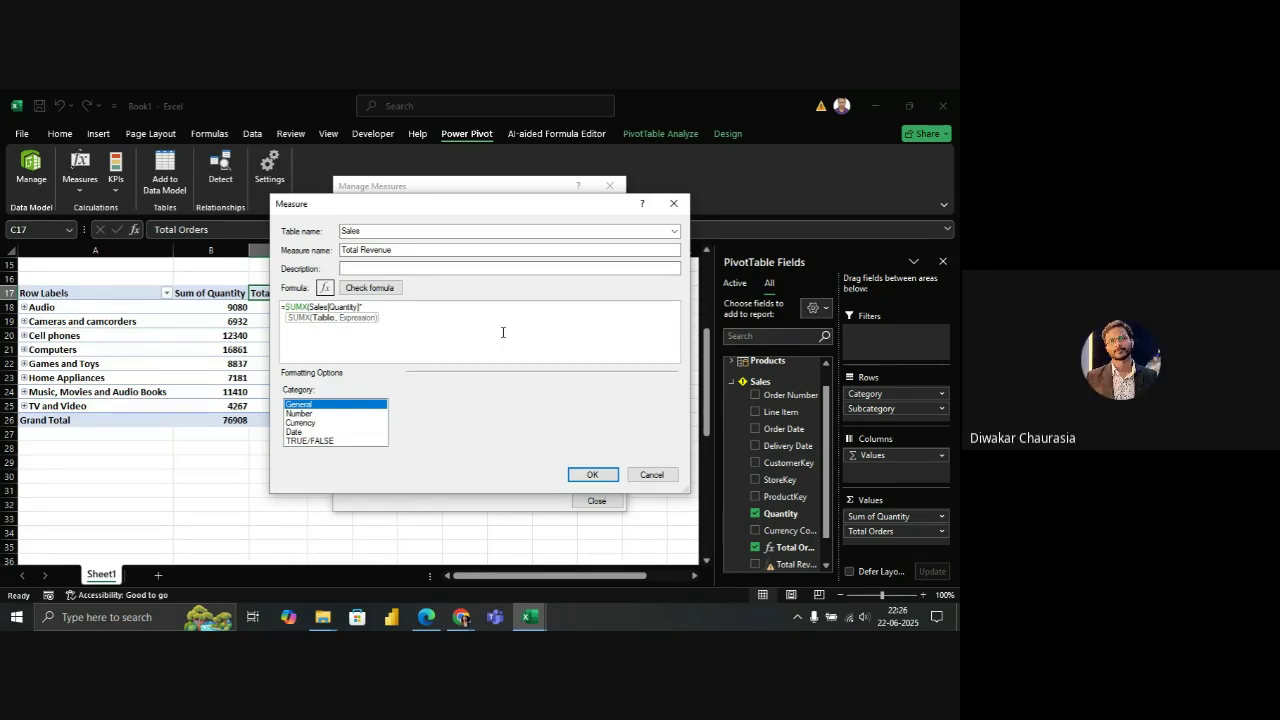
Append the RELATED function with its opening parenthesis after the multiplication sign in the Total Revenue formula
{"action": "type", "text": "RE"}
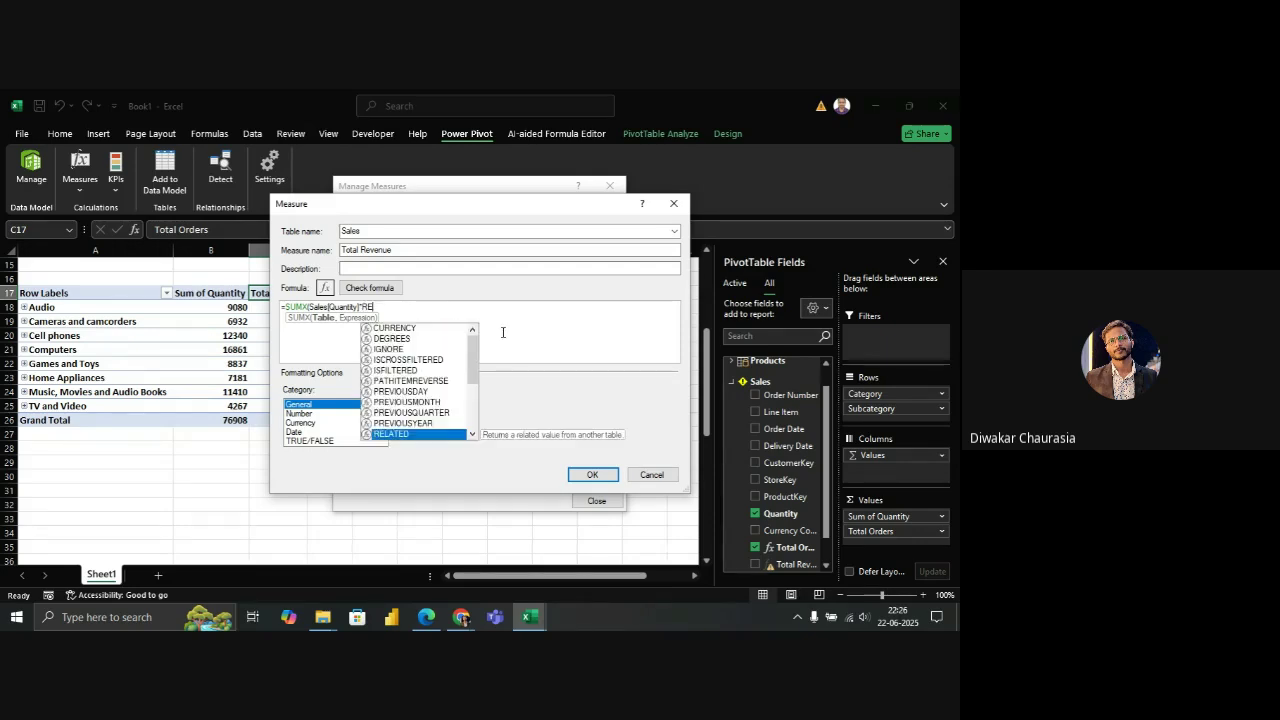
{"action": "type", "text": "LATED"}
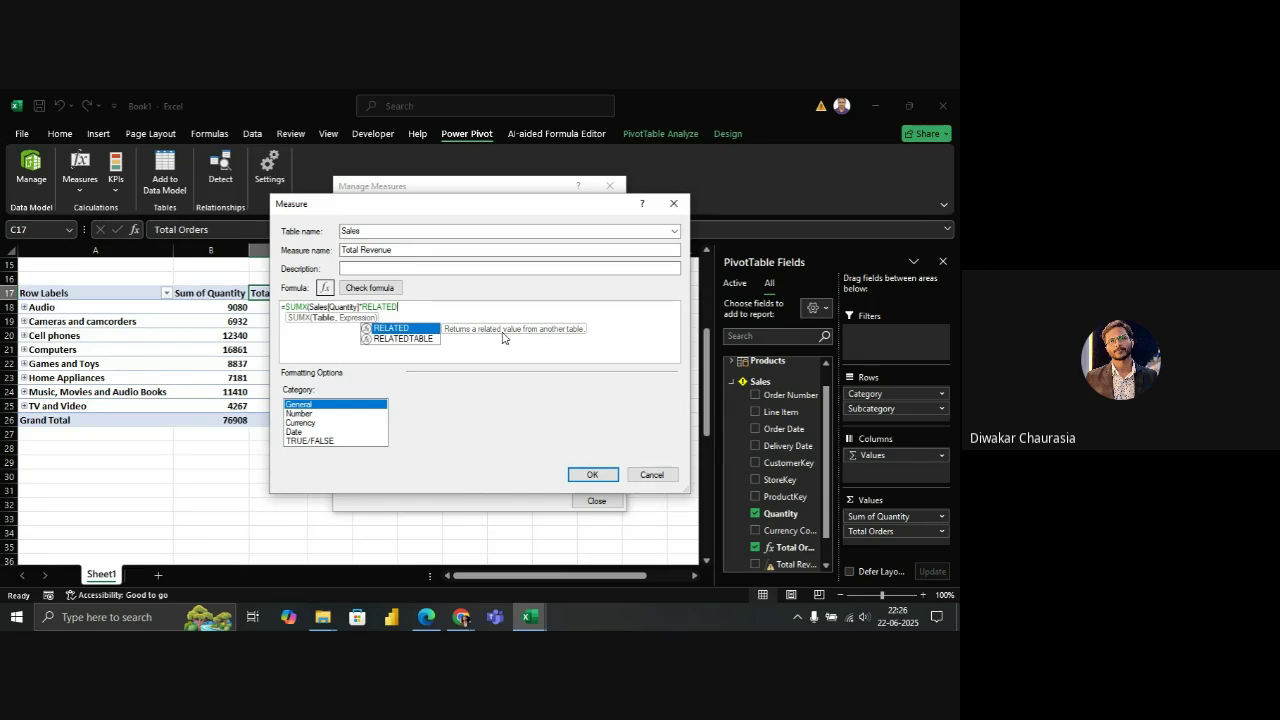
{"action": "type", "text": "PRO"}
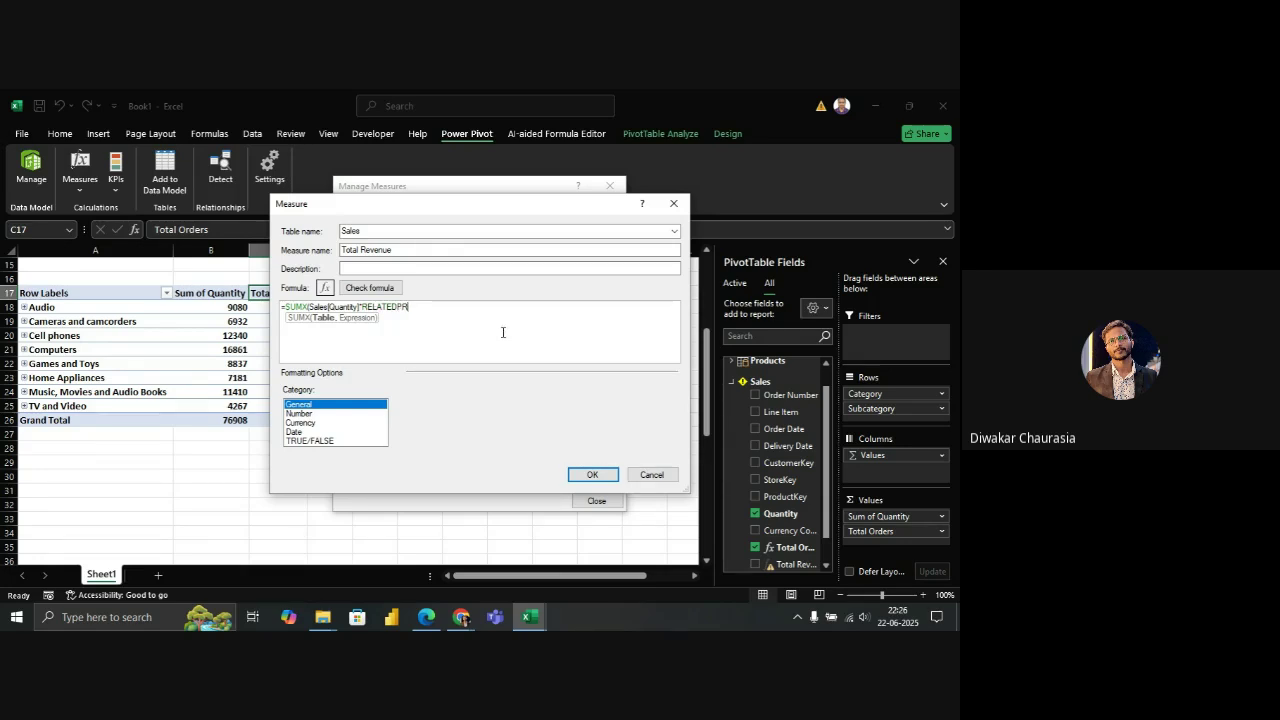
{"action": "key", "text": "BackSpace"}
{"action": "key", "text": "BackSpace"}
{"action": "key", "text": "BackSpace"}
{"action": "type", "text": "("}
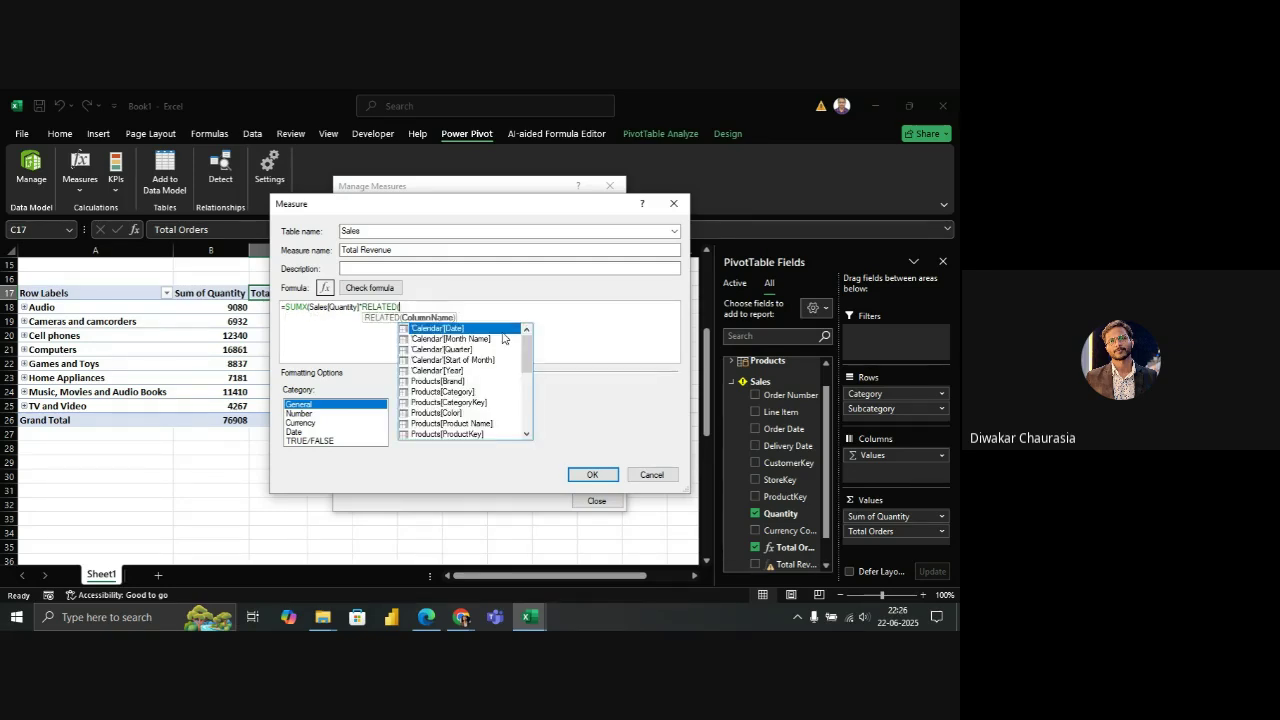
Insert Products[Unit Price USD] as the RELATED column, close its parenthesis and try to save the measure
{"action": "type", "text": "PRTO"}
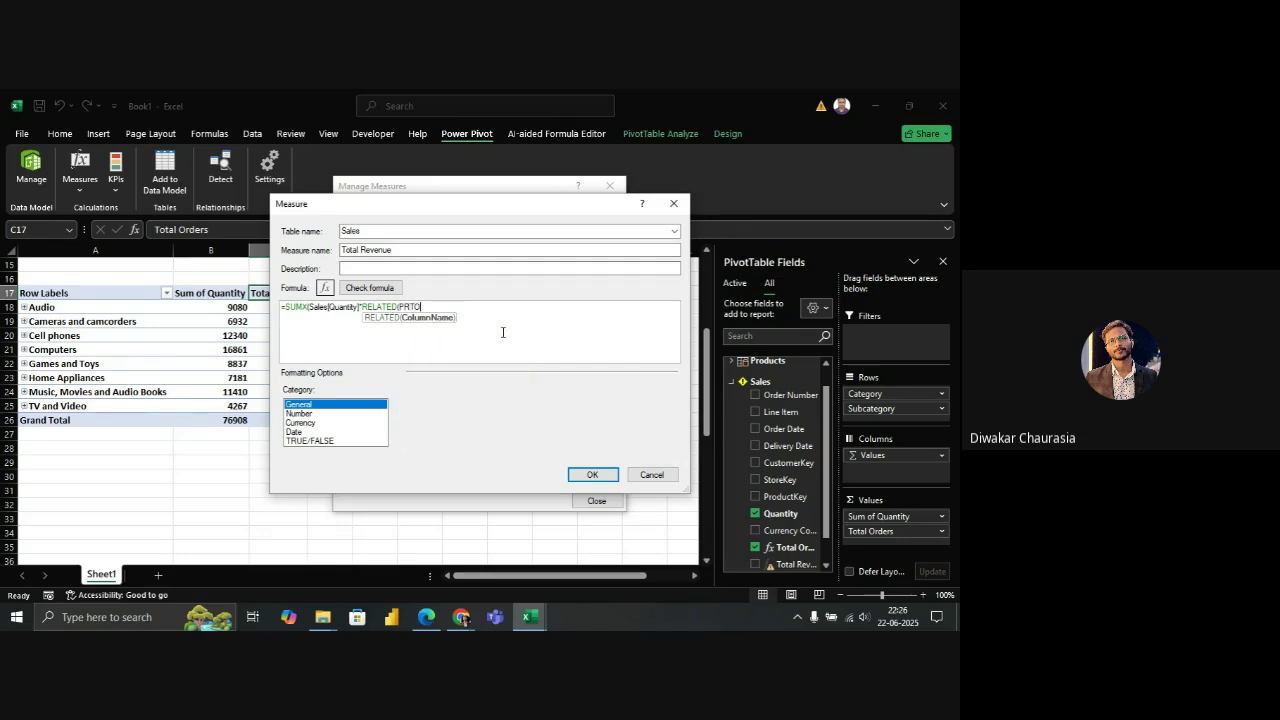
{"action": "key", "text": "BackSpace"}
{"action": "key", "text": "BackSpace"}
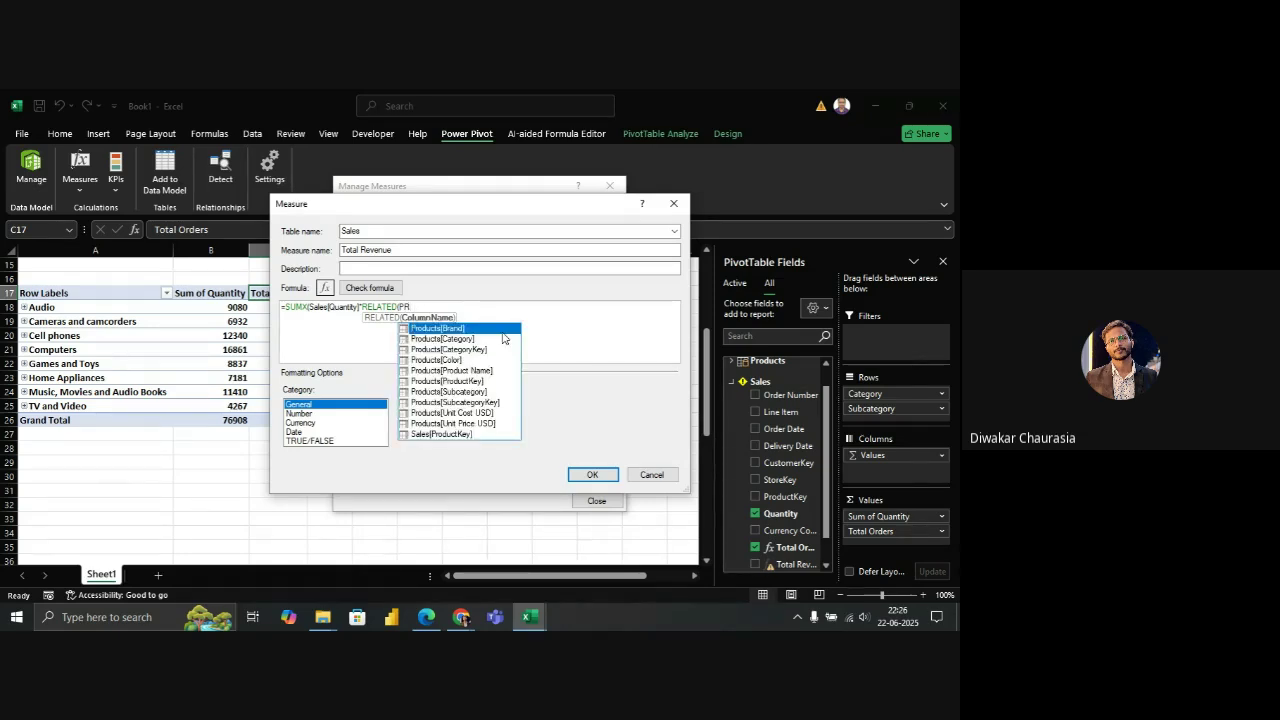
{"action": "double_click", "coordinate": [471, 423]}
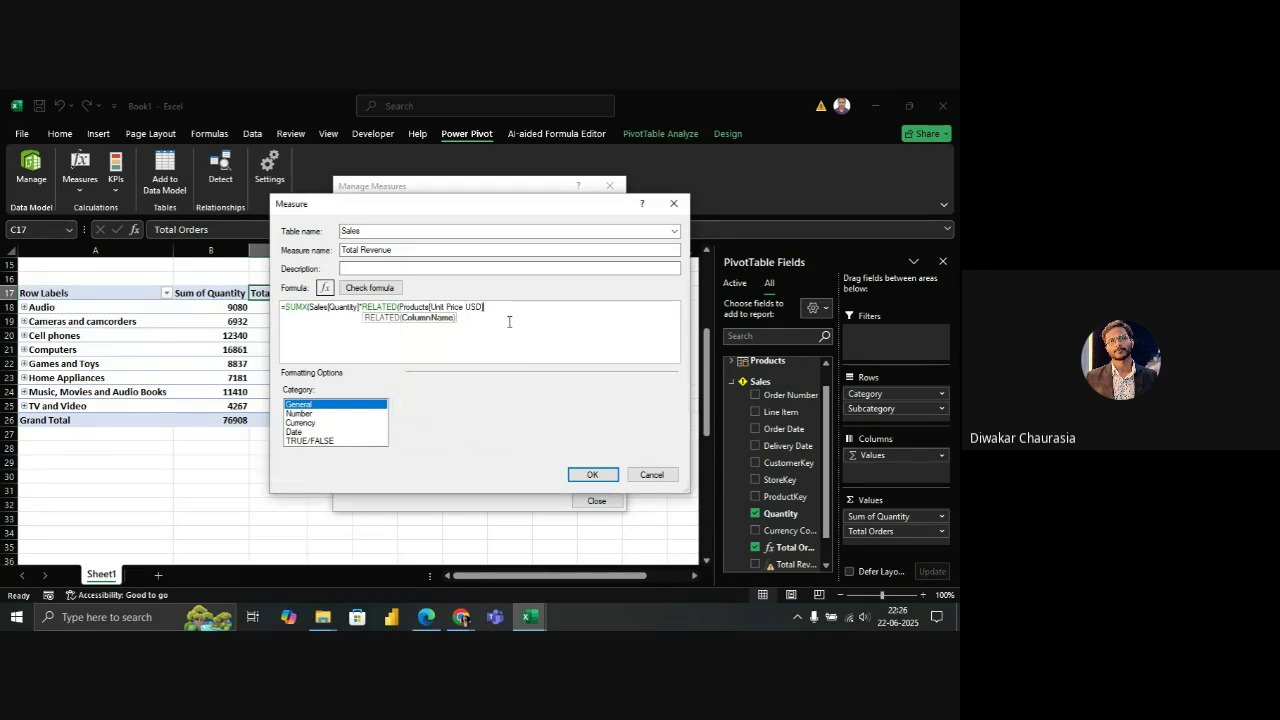
{"action": "type", "text": ")"}
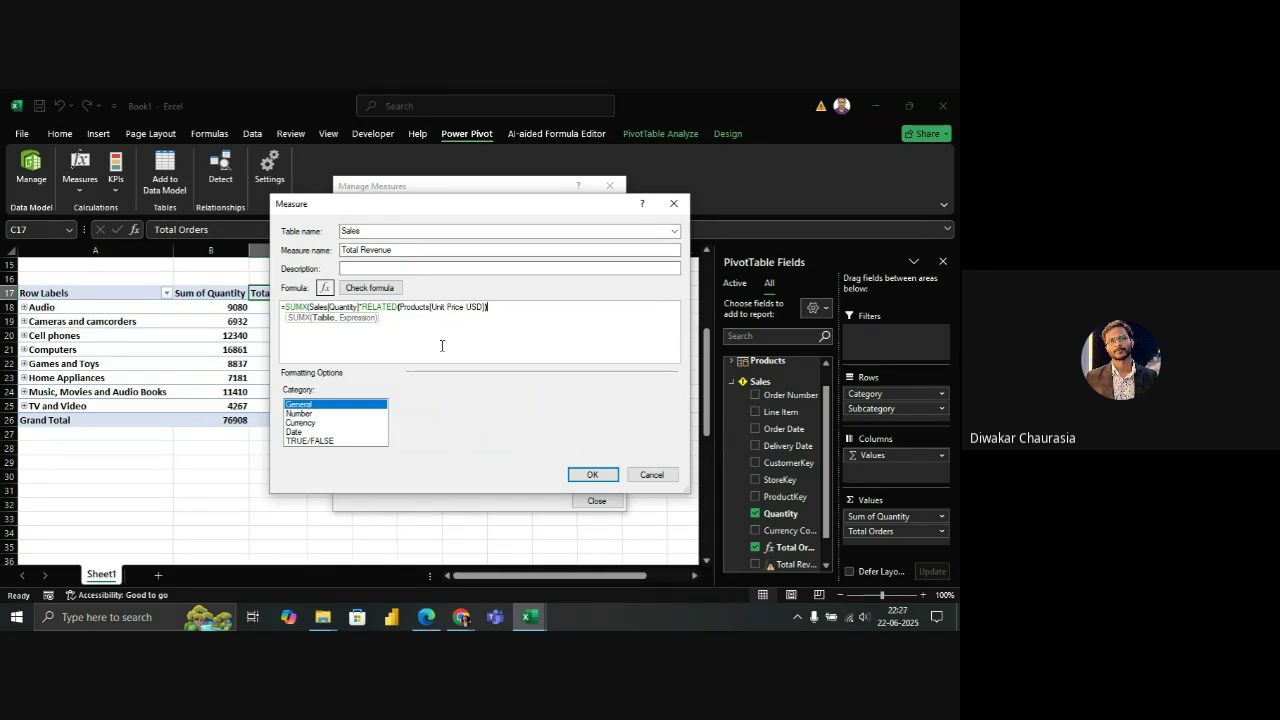
{"action": "left_click", "coordinate": [605, 475]}
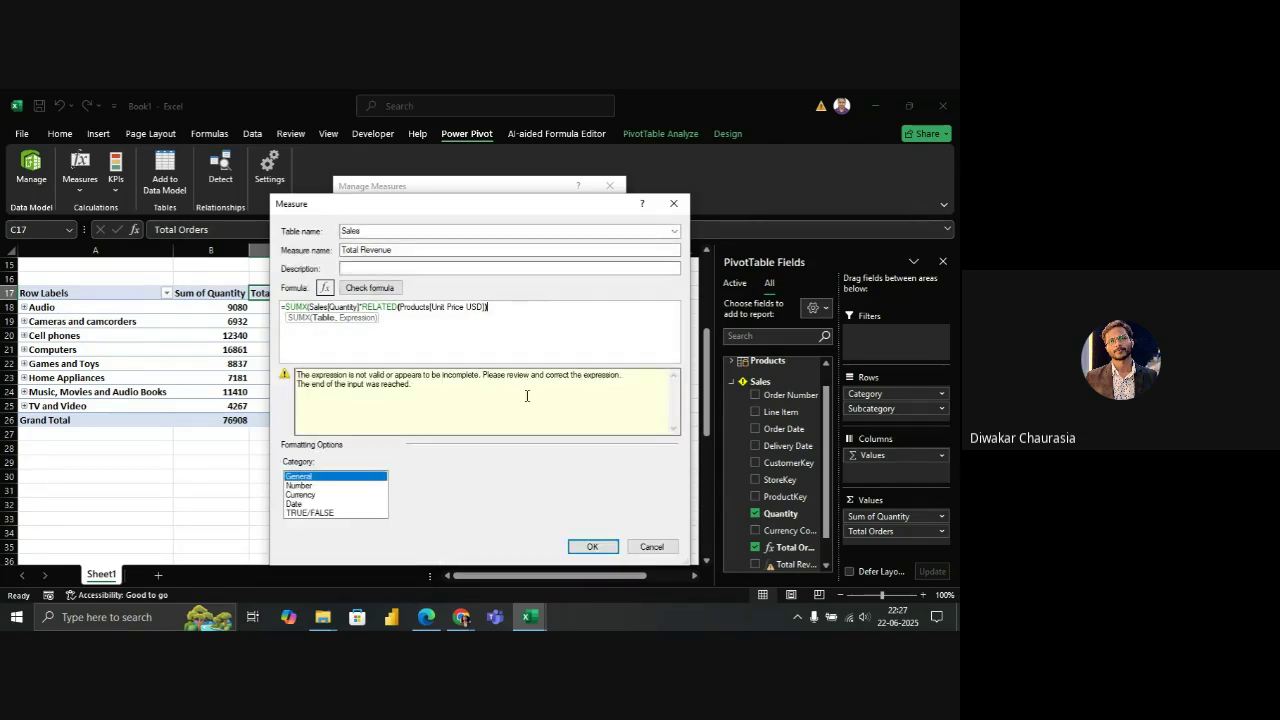
Add a closing parenthesis after Sales[Quantity], set the measure's format category to Number, and save the Total Revenue measure
{"action": "left_click_drag", "start_coordinate": [358, 308], "coordinate": [378, 322]}
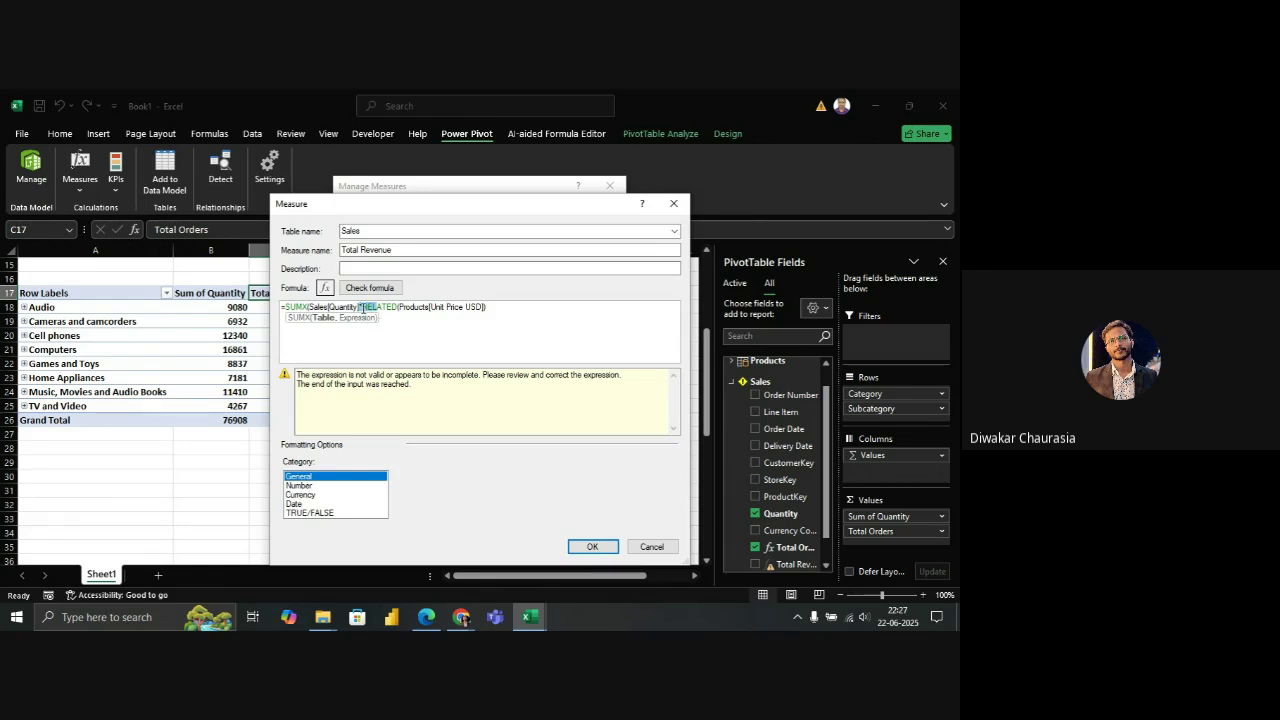
{"action": "left_click", "coordinate": [360, 307]}
{"action": "type", "text": ")"}
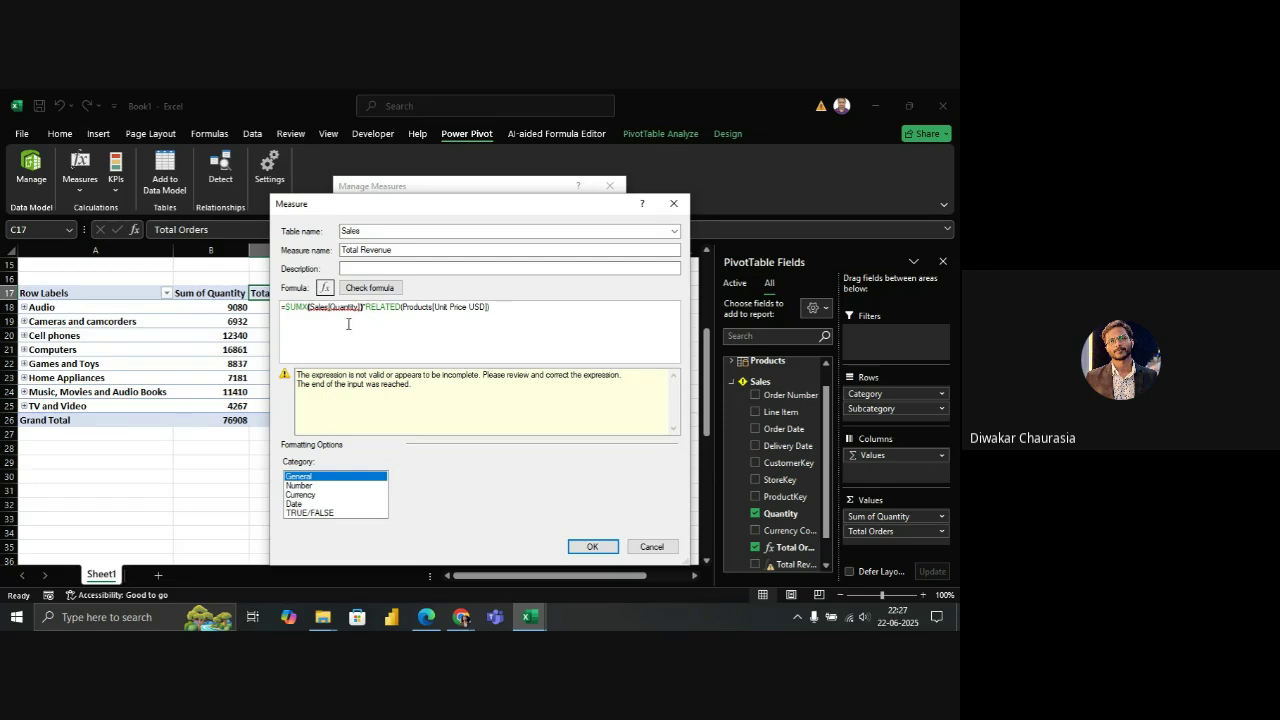
{"action": "left_click", "coordinate": [300, 486]}
{"action": "left_click", "coordinate": [591, 546]}
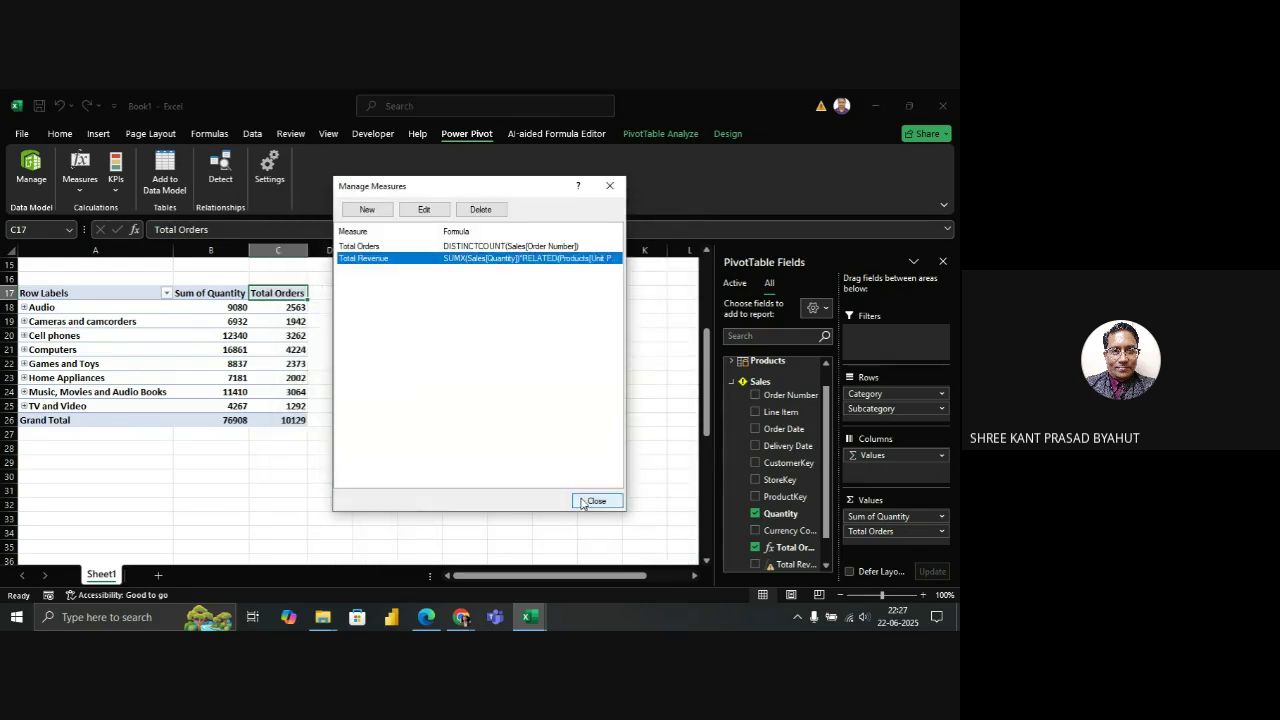
{"action": "left_click", "coordinate": [596, 501]}
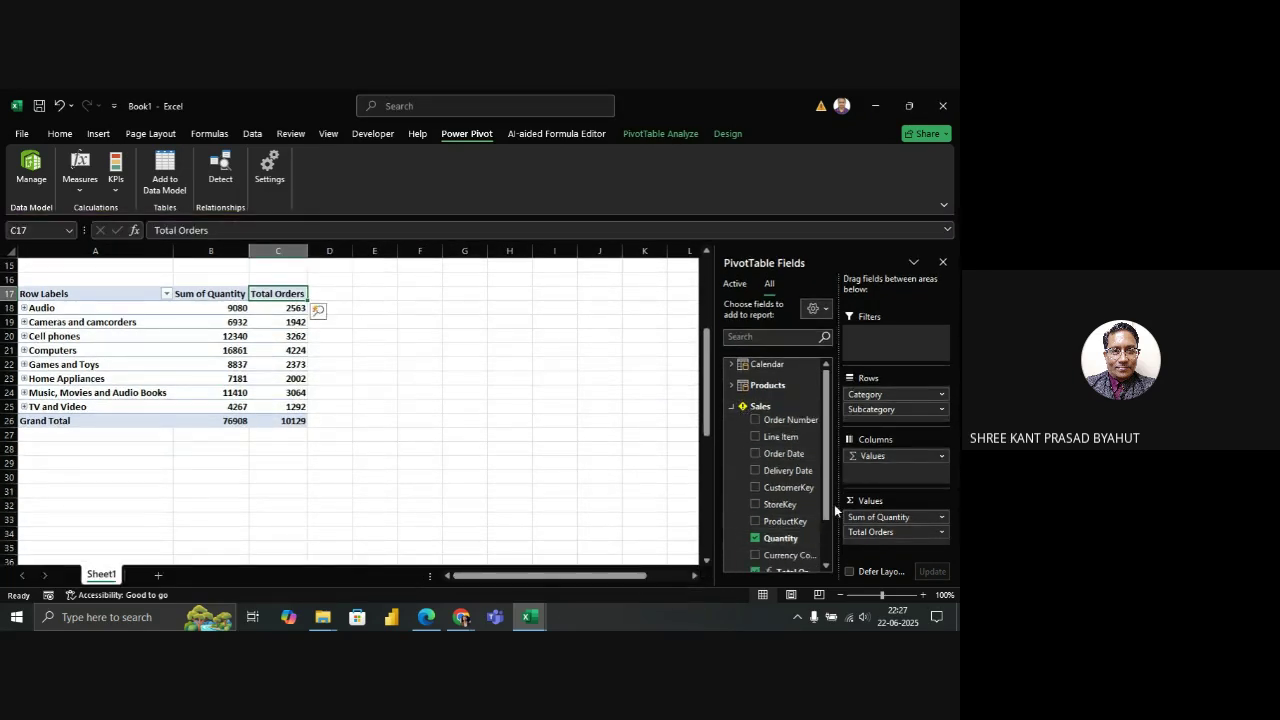
Review and resave the Total Revenue measure, and try to add it from the Sales table to the PivotTable values
{"action": "left_click_drag", "start_coordinate": [826, 511], "coordinate": [824, 548]}
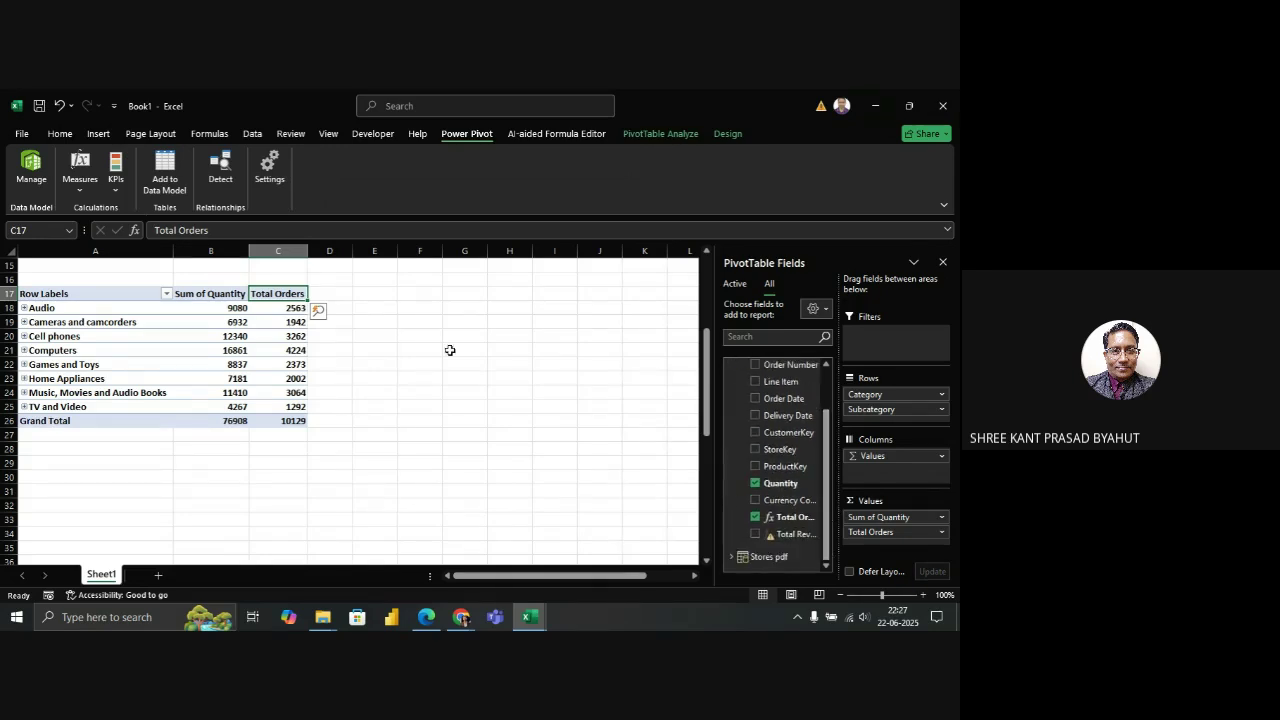
{"action": "left_click", "coordinate": [84, 190]}
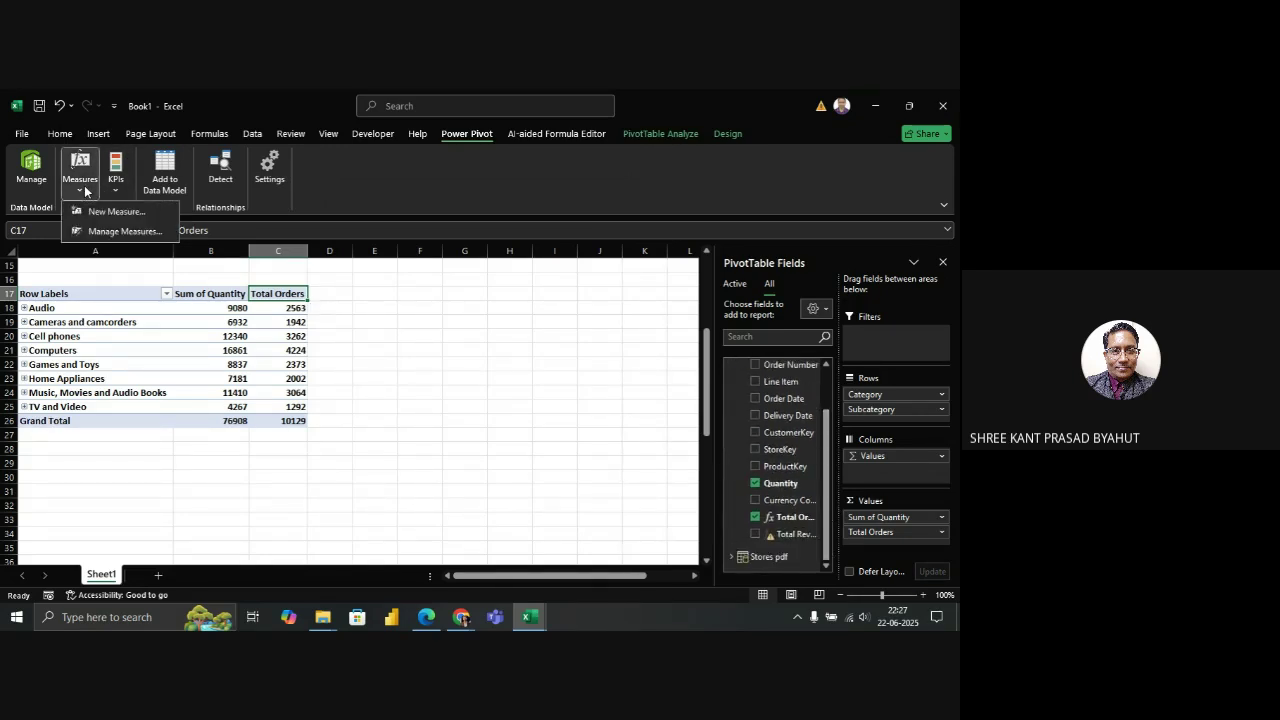
{"action": "left_click", "coordinate": [107, 228]}
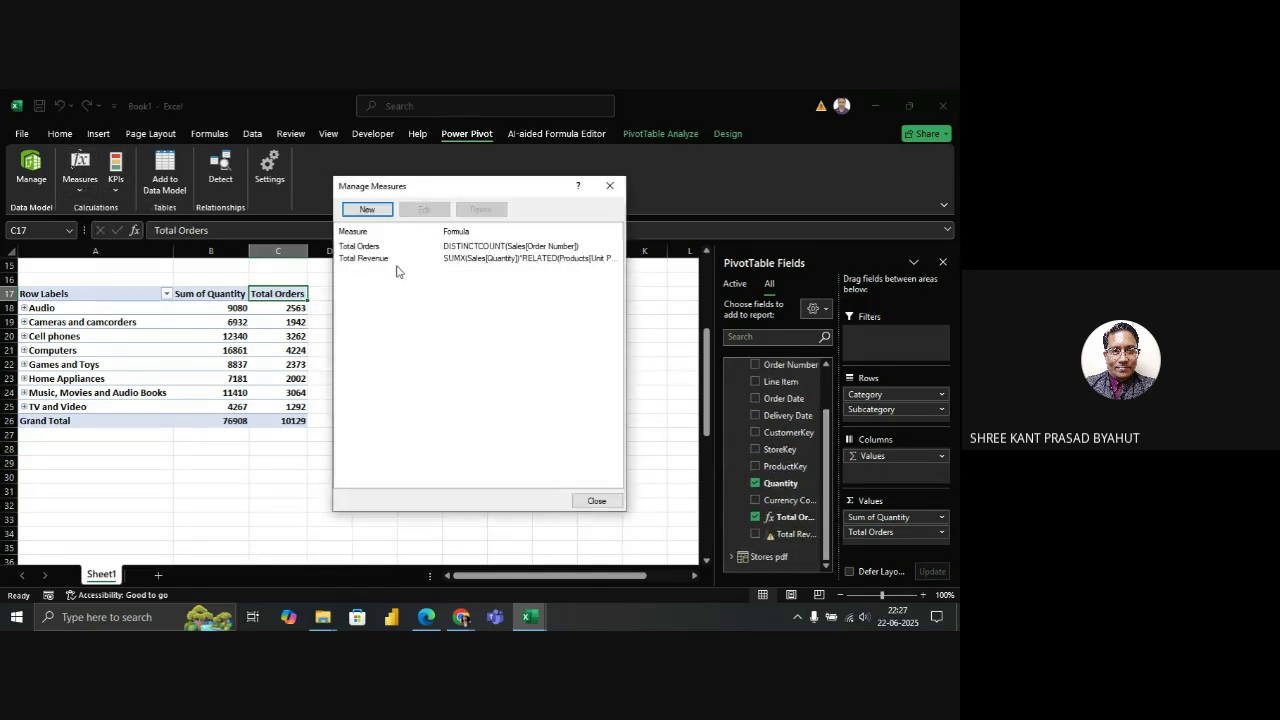
{"action": "left_click", "coordinate": [396, 260]}
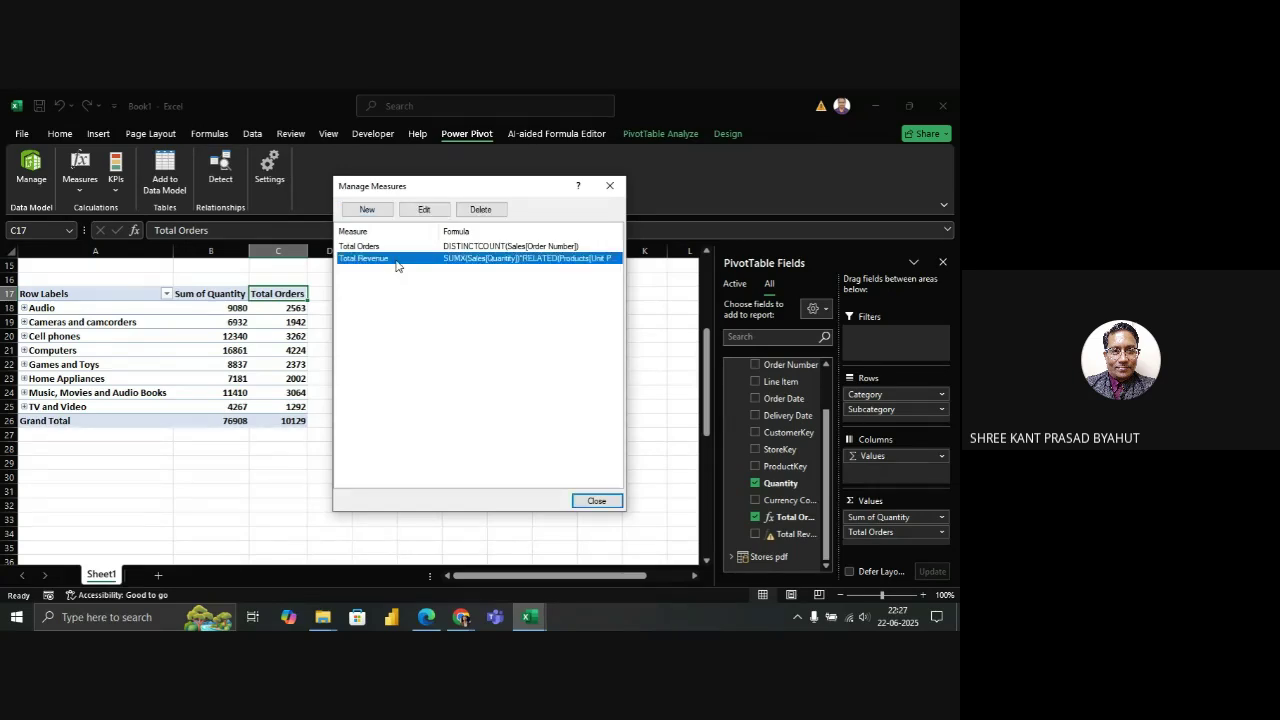
{"action": "left_click", "coordinate": [424, 209]}
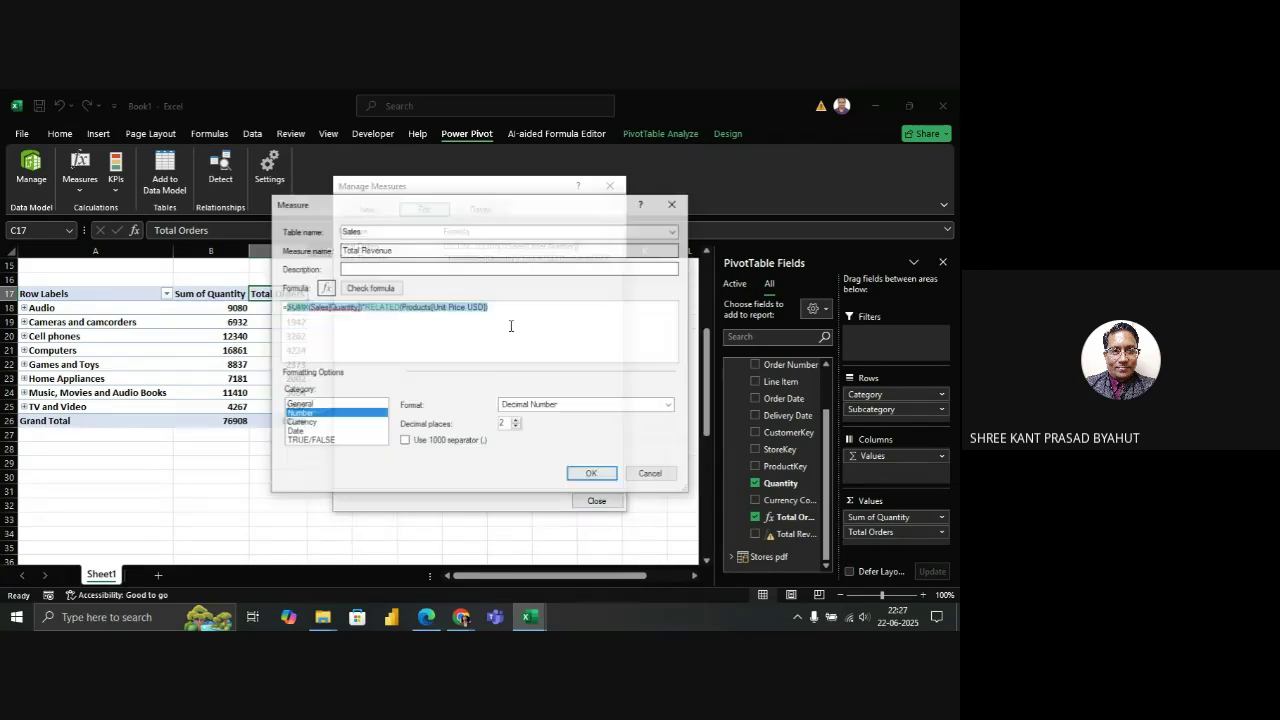
{"action": "left_click", "coordinate": [591, 476]}
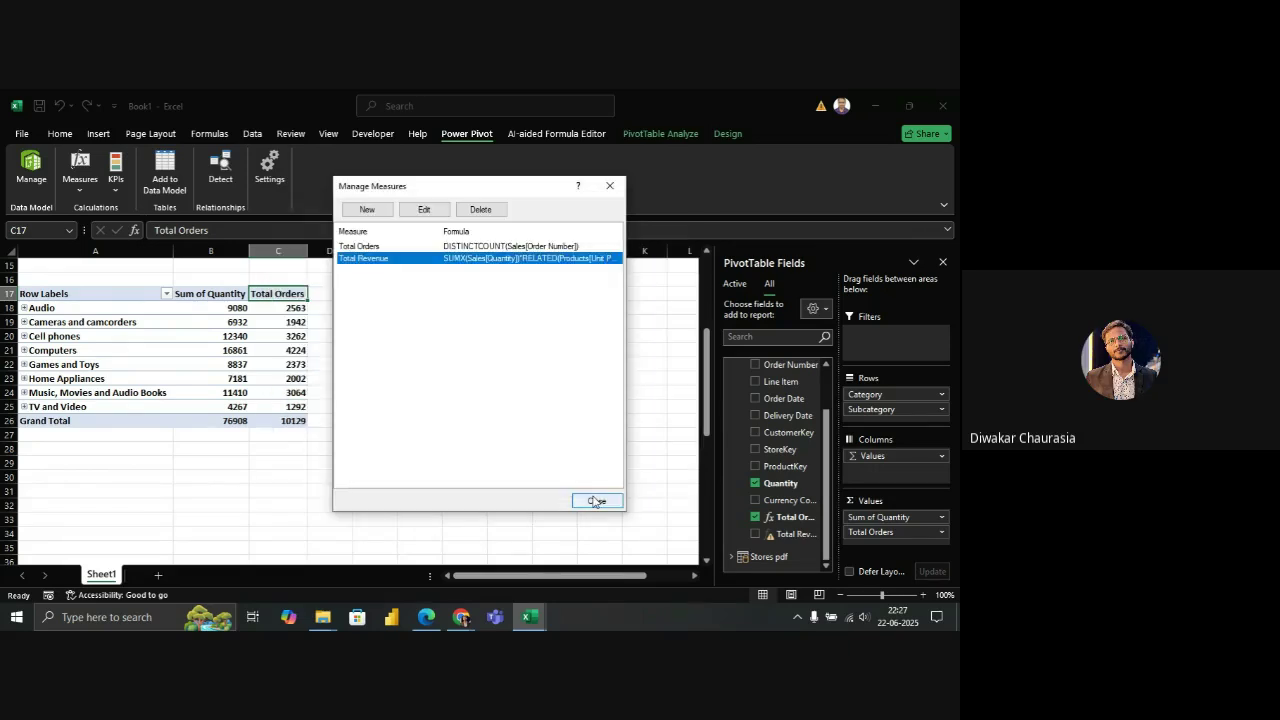
{"action": "left_click", "coordinate": [595, 500]}
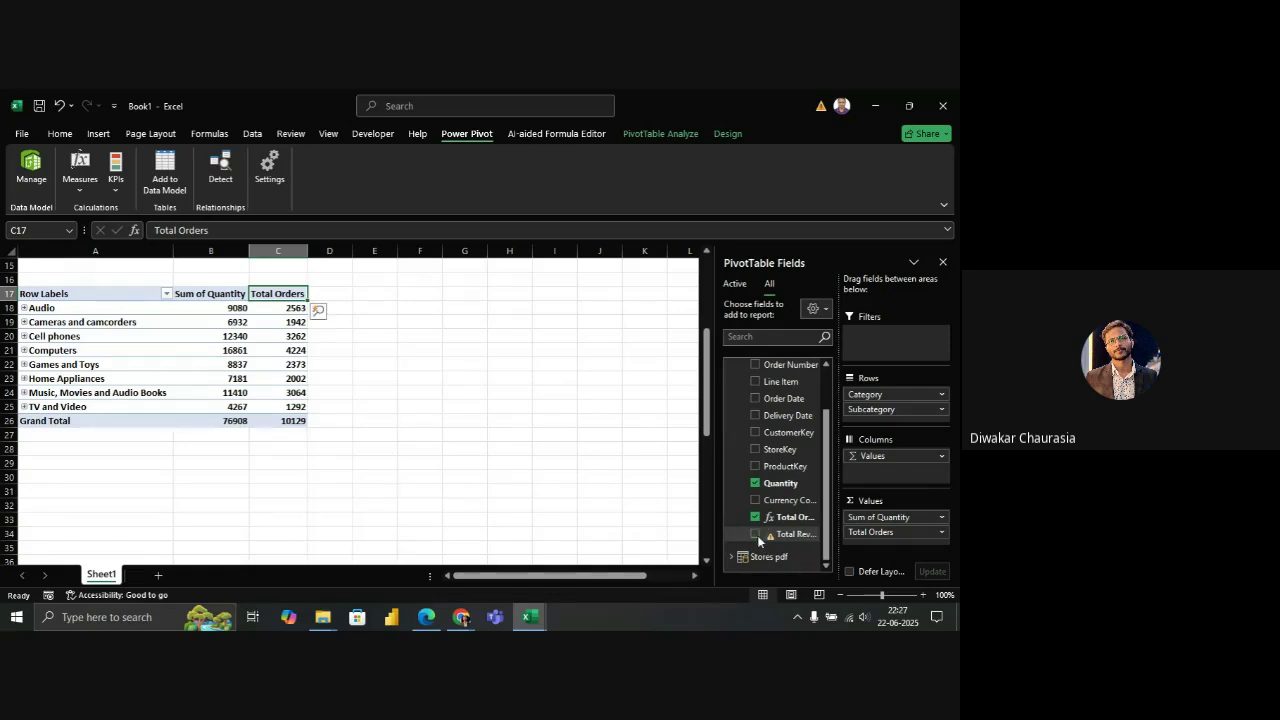
{"action": "left_click", "coordinate": [757, 536]}
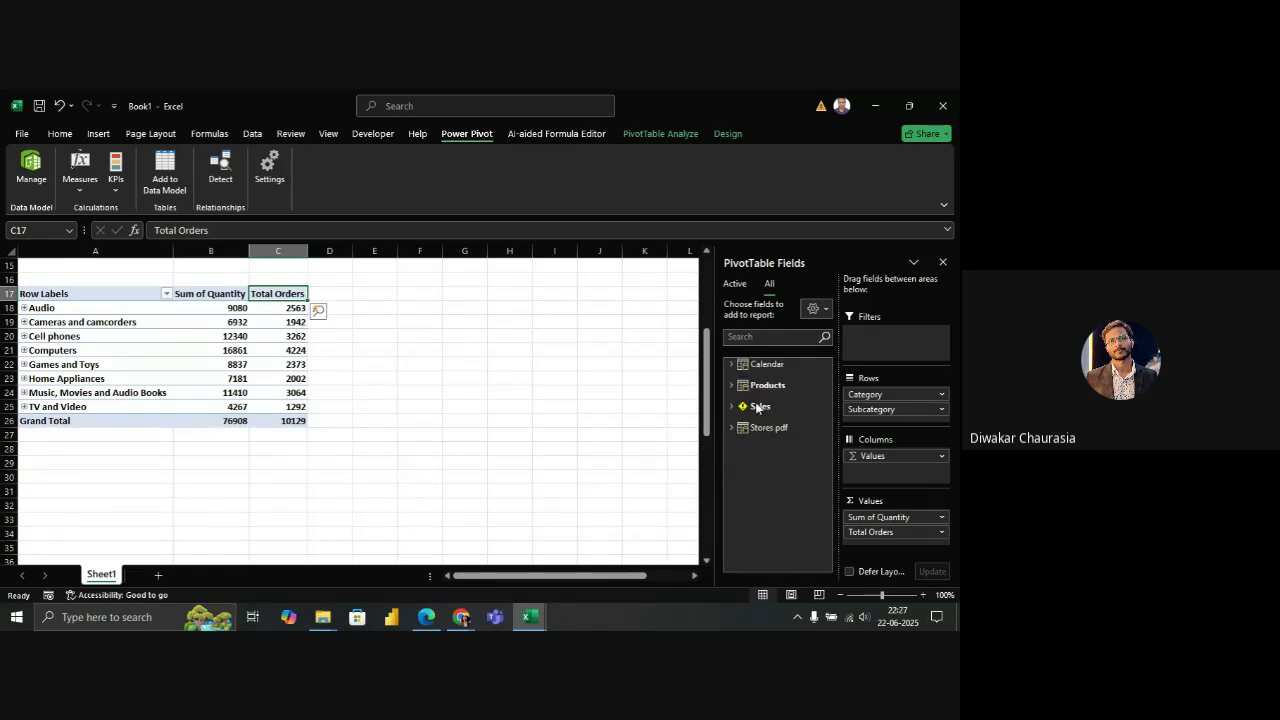
{"action": "left_click", "coordinate": [730, 405]}
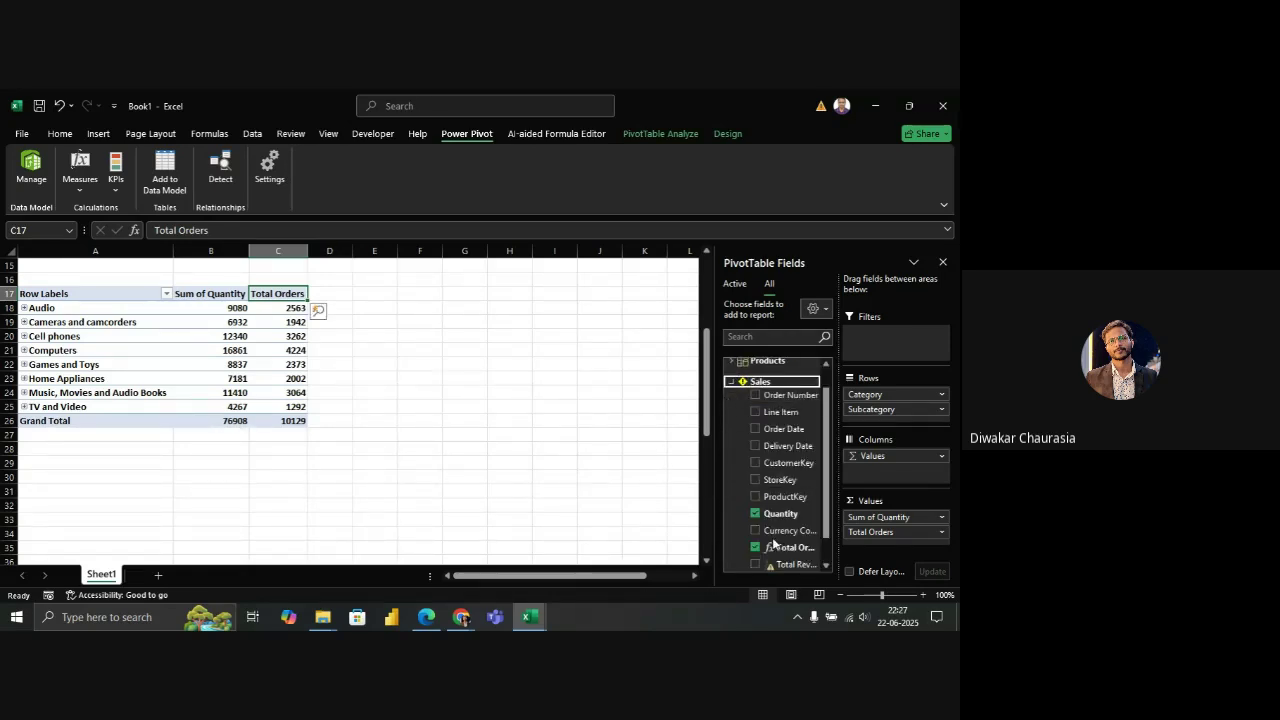
Reopen the Total Revenue measure and cut its formula back to =SUMX(Sales[Quantity], reinserting the Quantity column and removing the RELATED part
{"action": "left_click", "coordinate": [80, 172]}
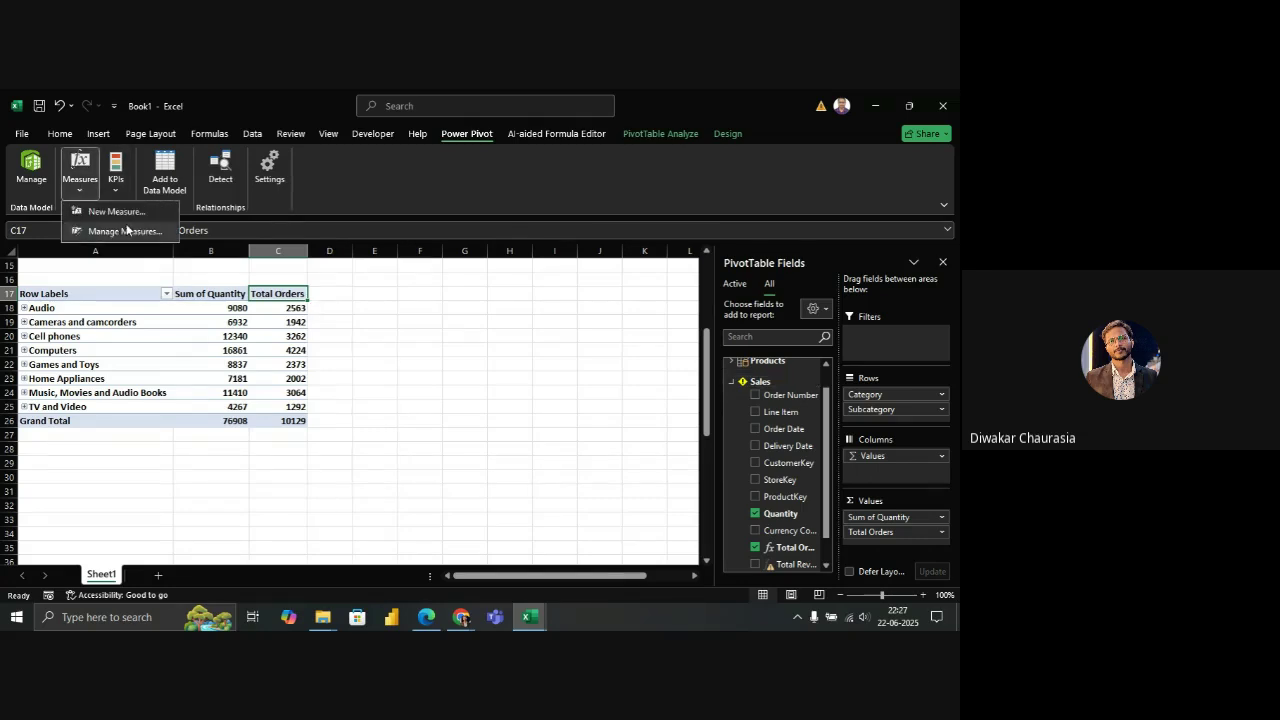
{"action": "left_click", "coordinate": [126, 230]}
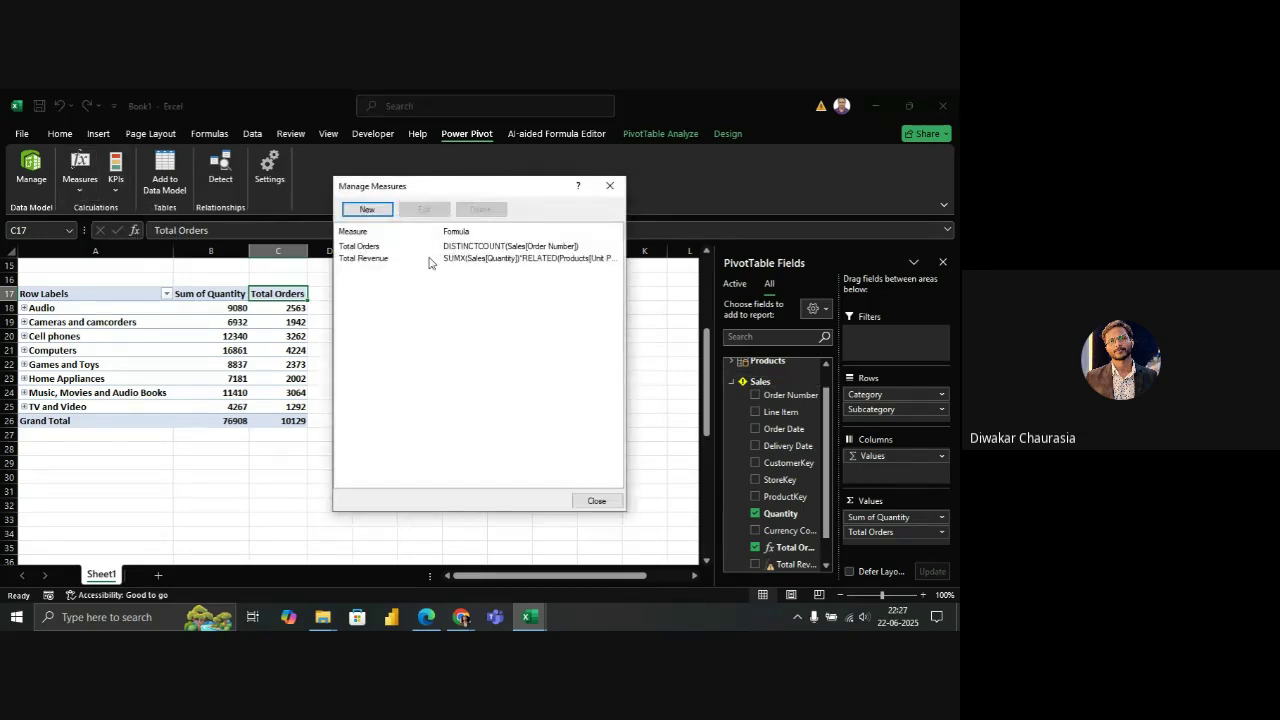
{"action": "left_click", "coordinate": [429, 260]}
{"action": "left_click", "coordinate": [425, 212]}
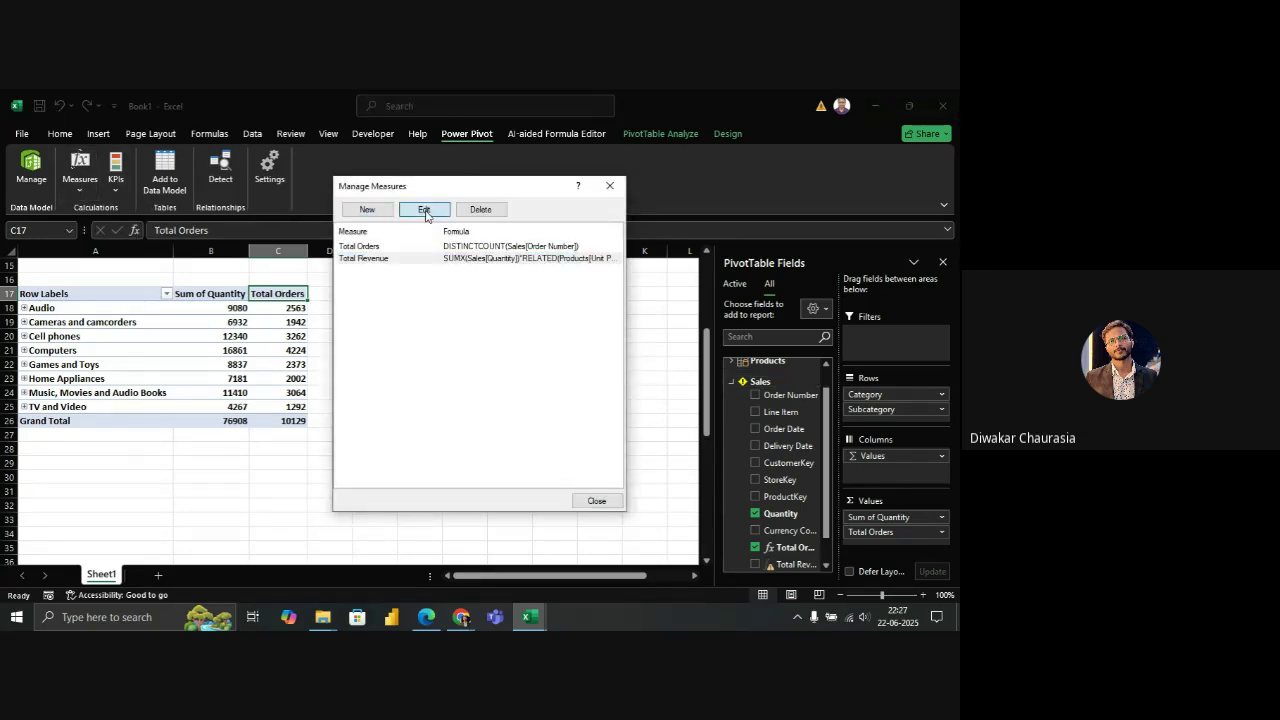
{"action": "left_click", "coordinate": [403, 326]}
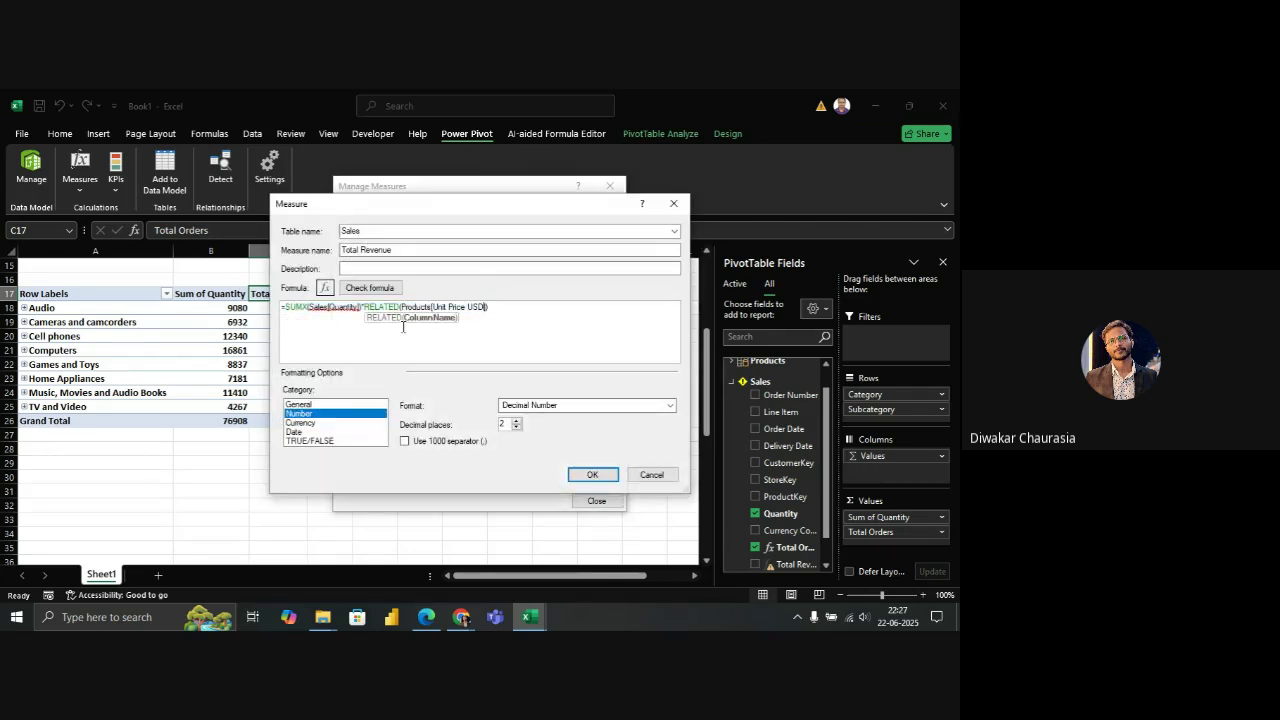
{"action": "left_click", "coordinate": [363, 324]}
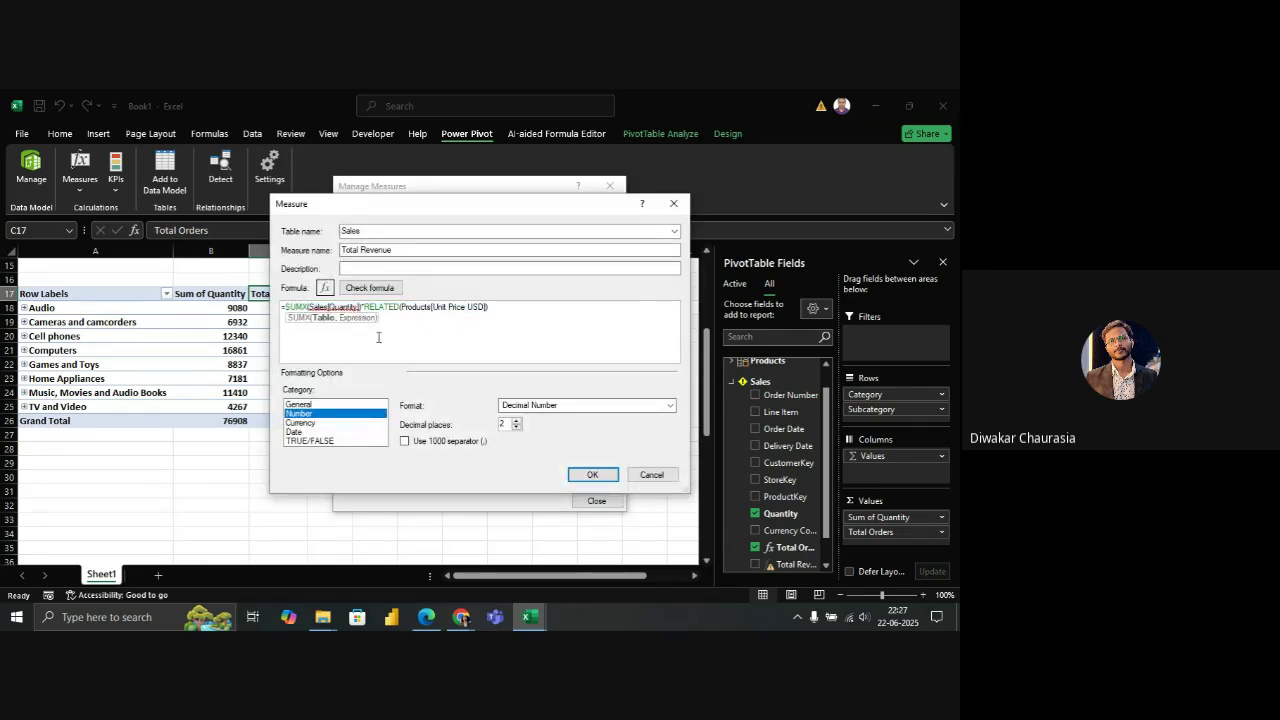
{"action": "left_click", "coordinate": [502, 310]}
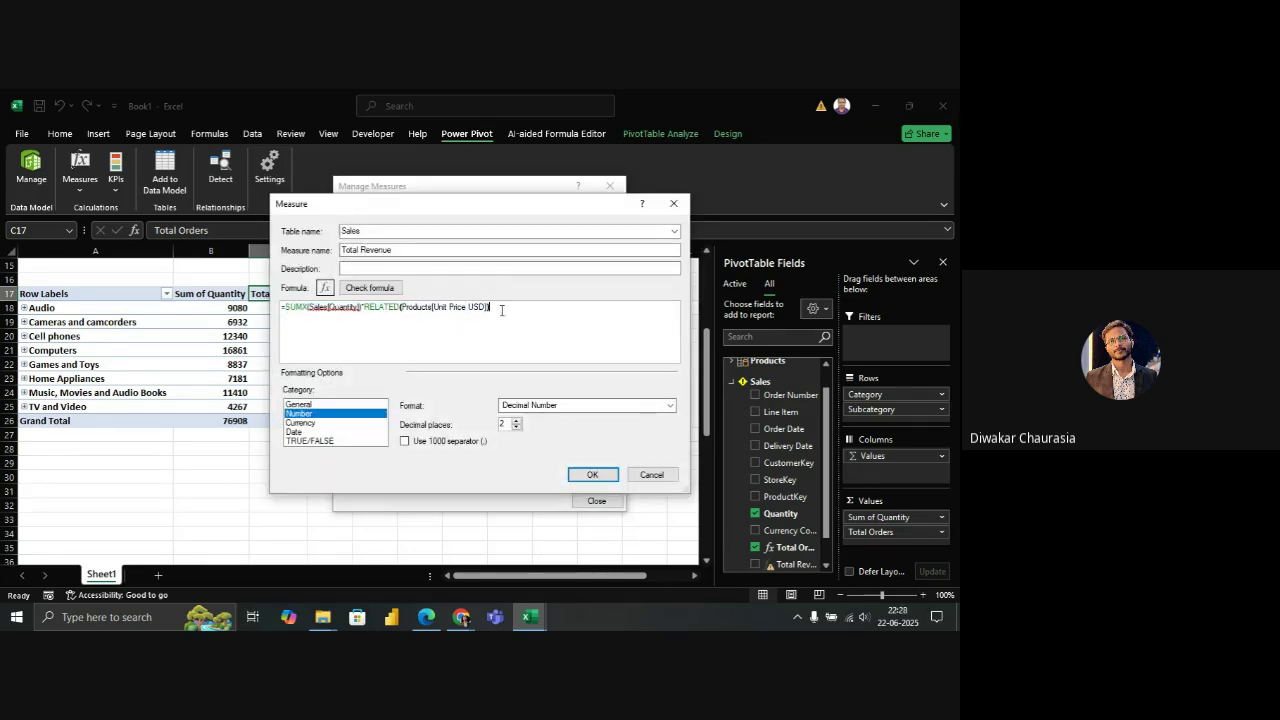
{"action": "key", "text": "BackSpace"}
{"action": "key", "text": "BackSpace"}
{"action": "key", "text": "BackSpace"}
{"action": "key", "text": "BackSpace"}
{"action": "key", "text": "BackSpace"}
{"action": "key", "text": "BackSpace"}
{"action": "key", "text": "BackSpace"}
{"action": "key", "text": "BackSpace"}
{"action": "key", "text": "BackSpace"}
{"action": "key", "text": "BackSpace"}
{"action": "key", "text": "BackSpace"}
{"action": "key", "text": "BackSpace"}
{"action": "key", "text": "BackSpace"}
{"action": "key", "text": "BackSpace"}
{"action": "key", "text": "BackSpace"}
{"action": "key", "text": "BackSpace"}
{"action": "key", "text": "BackSpace"}
{"action": "key", "text": "BackSpace"}
{"action": "key", "text": "BackSpace"}
{"action": "key", "text": "BackSpace"}
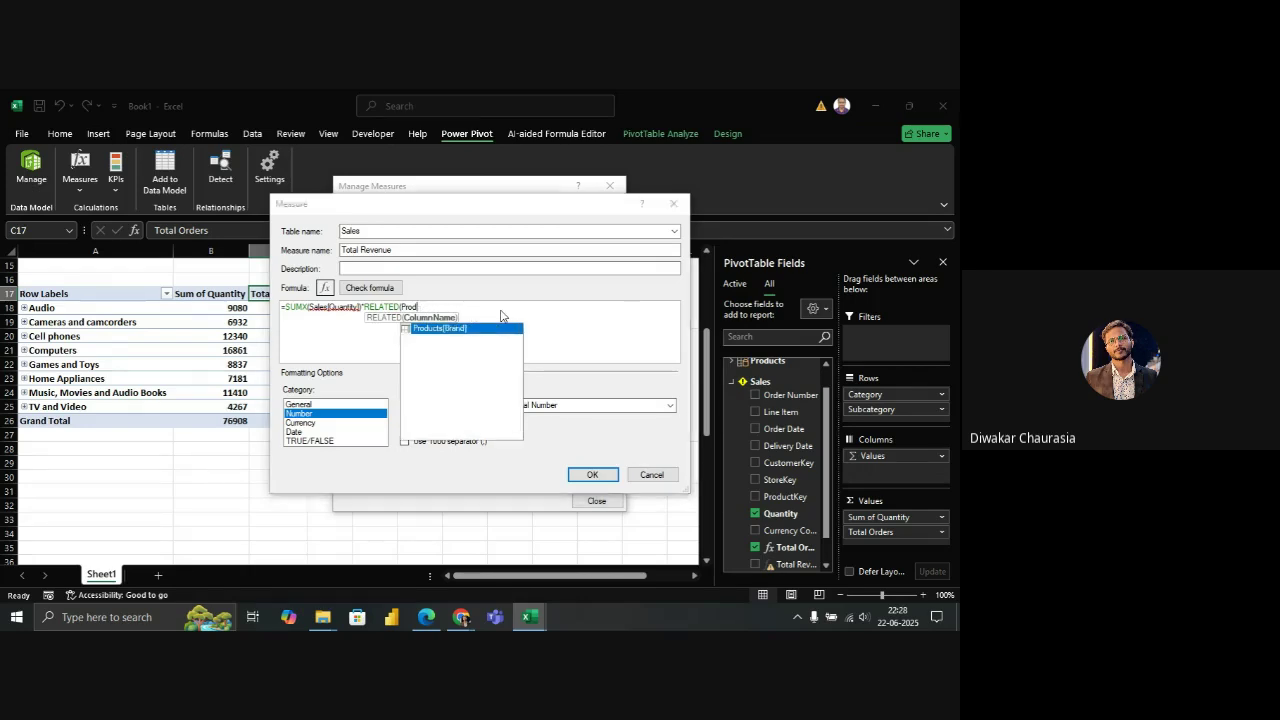
{"action": "key", "text": "BackSpace"}
{"action": "key", "text": "BackSpace"}
{"action": "key", "text": "BackSpace"}
{"action": "key", "text": "BackSpace"}
{"action": "key", "text": "BackSpace"}
{"action": "key", "text": "BackSpace"}
{"action": "key", "text": "BackSpace"}
{"action": "key", "text": "BackSpace"}
{"action": "key", "text": "BackSpace"}
{"action": "key", "text": "BackSpace"}
{"action": "key", "text": "BackSpace"}
{"action": "key", "text": "BackSpace"}
{"action": "key", "text": "BackSpace"}
{"action": "key", "text": "BackSpace"}
{"action": "key", "text": "BackSpace"}
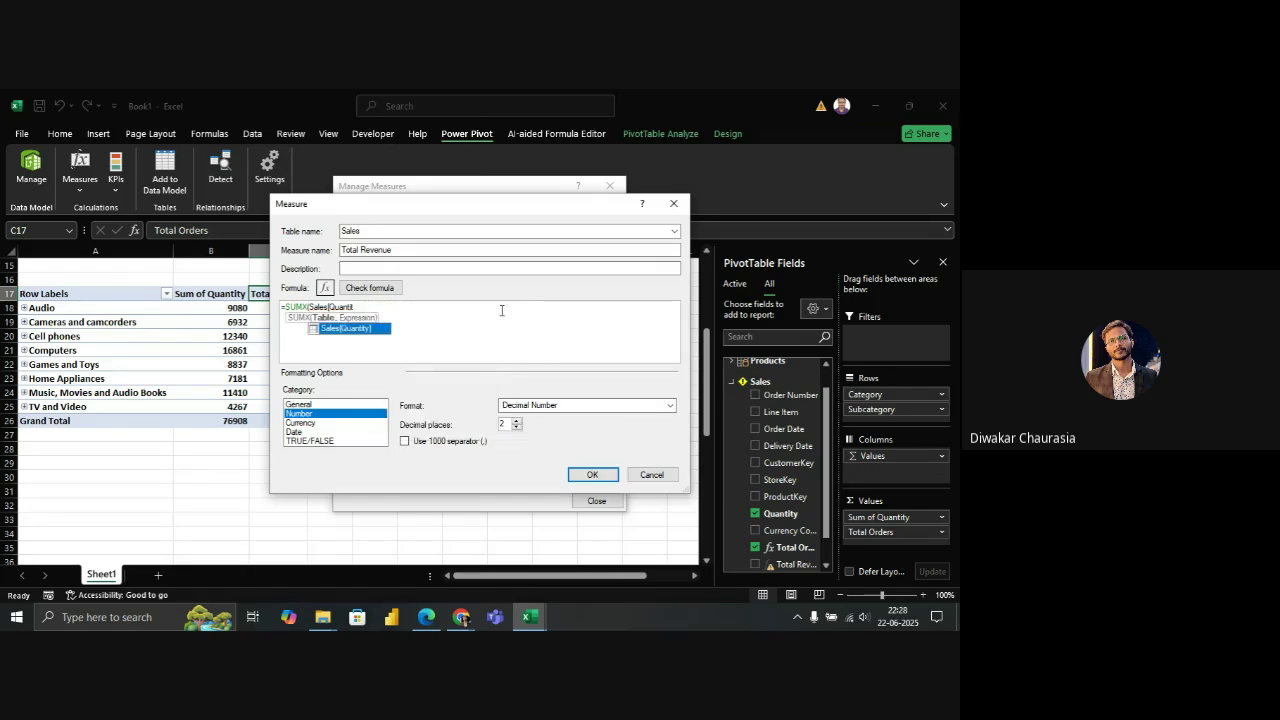
{"action": "key", "text": "BackSpace"}
{"action": "double_click", "coordinate": [363, 330]}
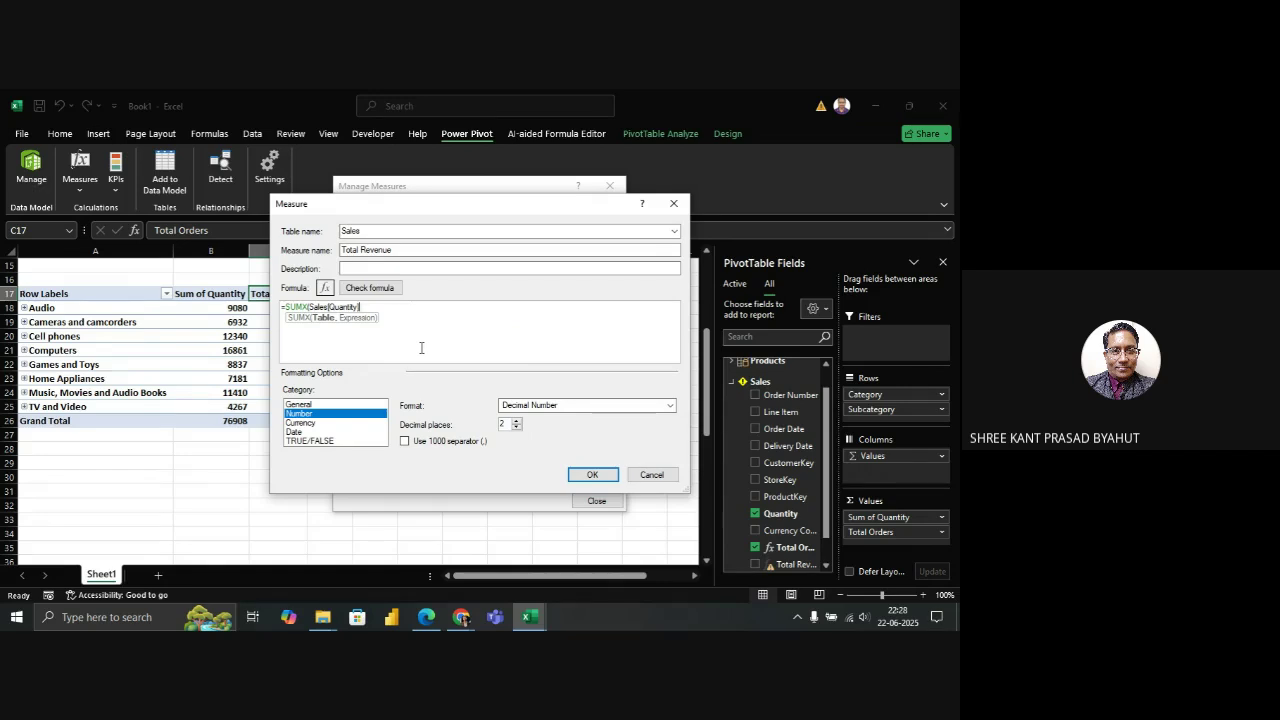
Append a comma and the RELATED function with its opening parenthesis after Sales[Quantity] in the Total Revenue formula
{"action": "type", "text": ")"}
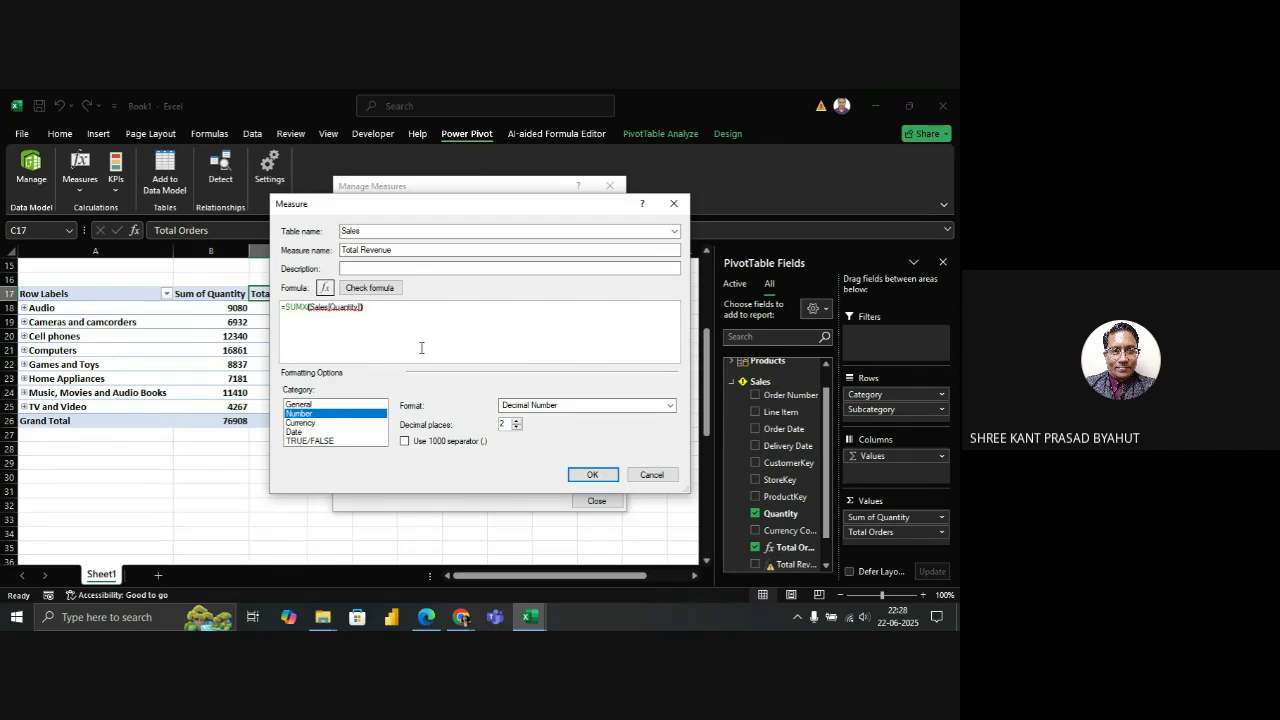
{"action": "key", "text": "BackSpace"}
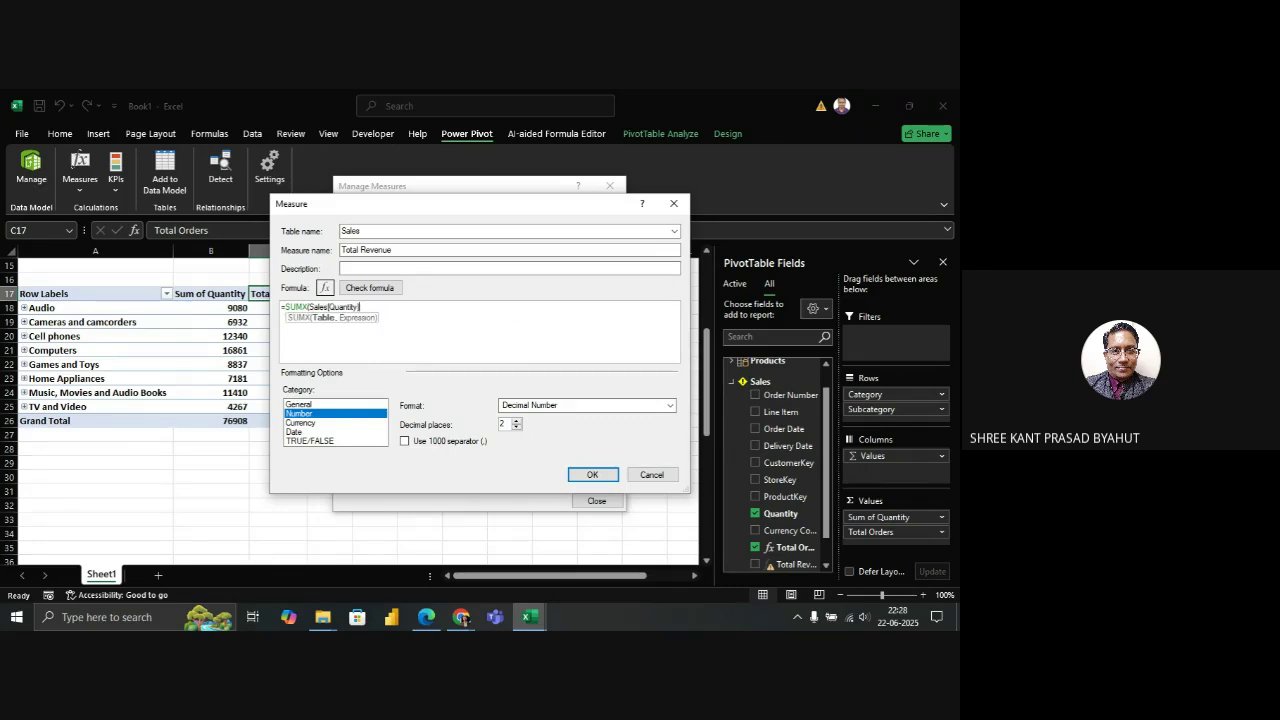
{"action": "type", "text": ", re"}
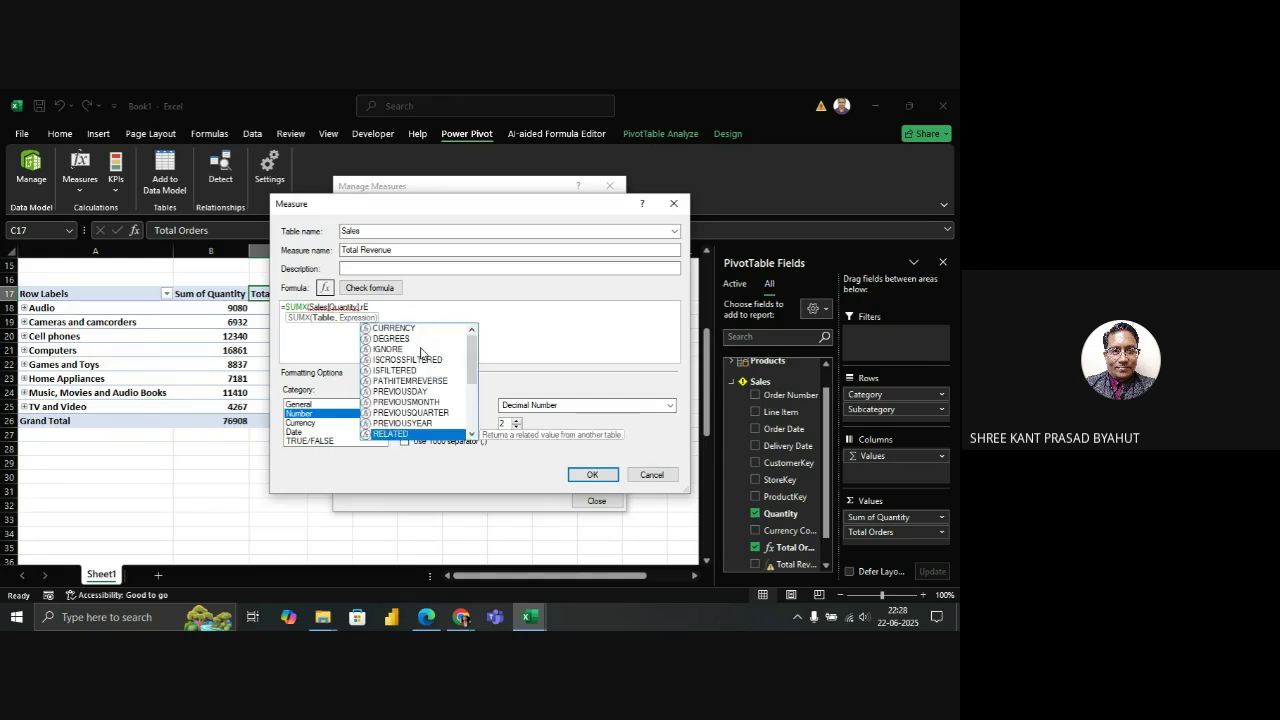
{"action": "key", "text": "BackSpace"}
{"action": "key", "text": "BackSpace"}
{"action": "type", "text": "RE"}
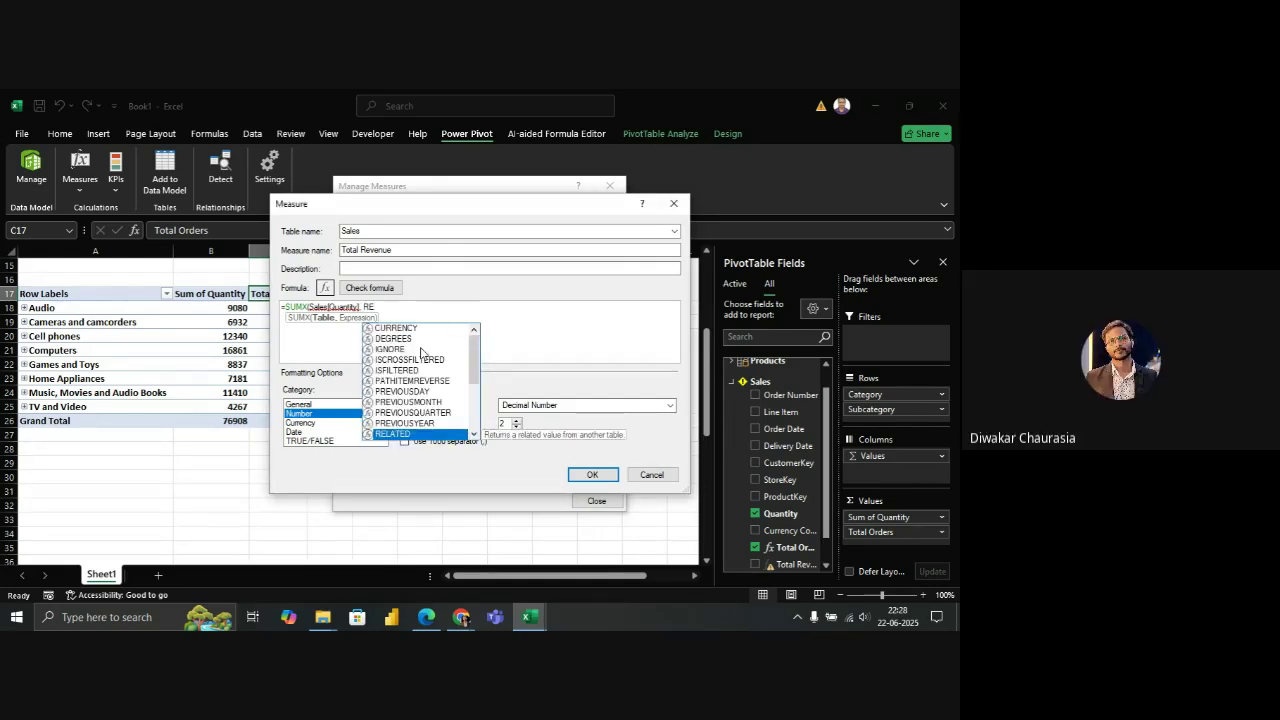
{"action": "type", "text": "L"}
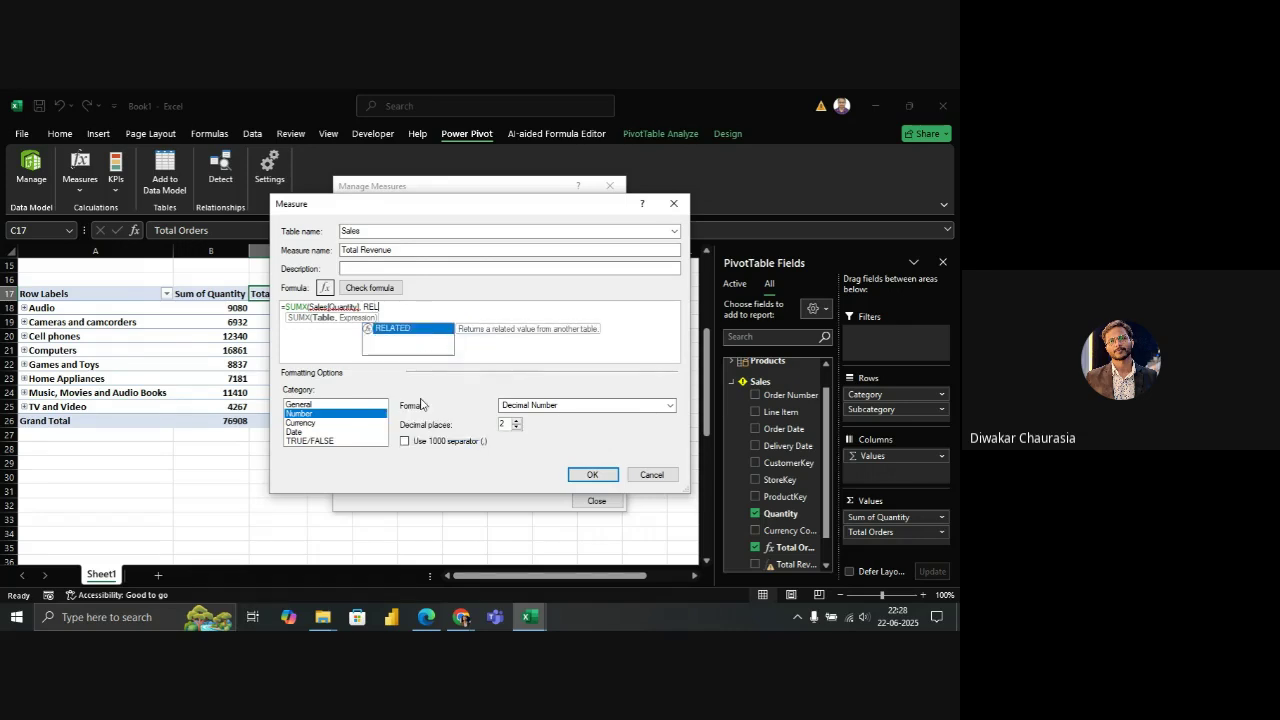
{"action": "type", "text": "ATED("}
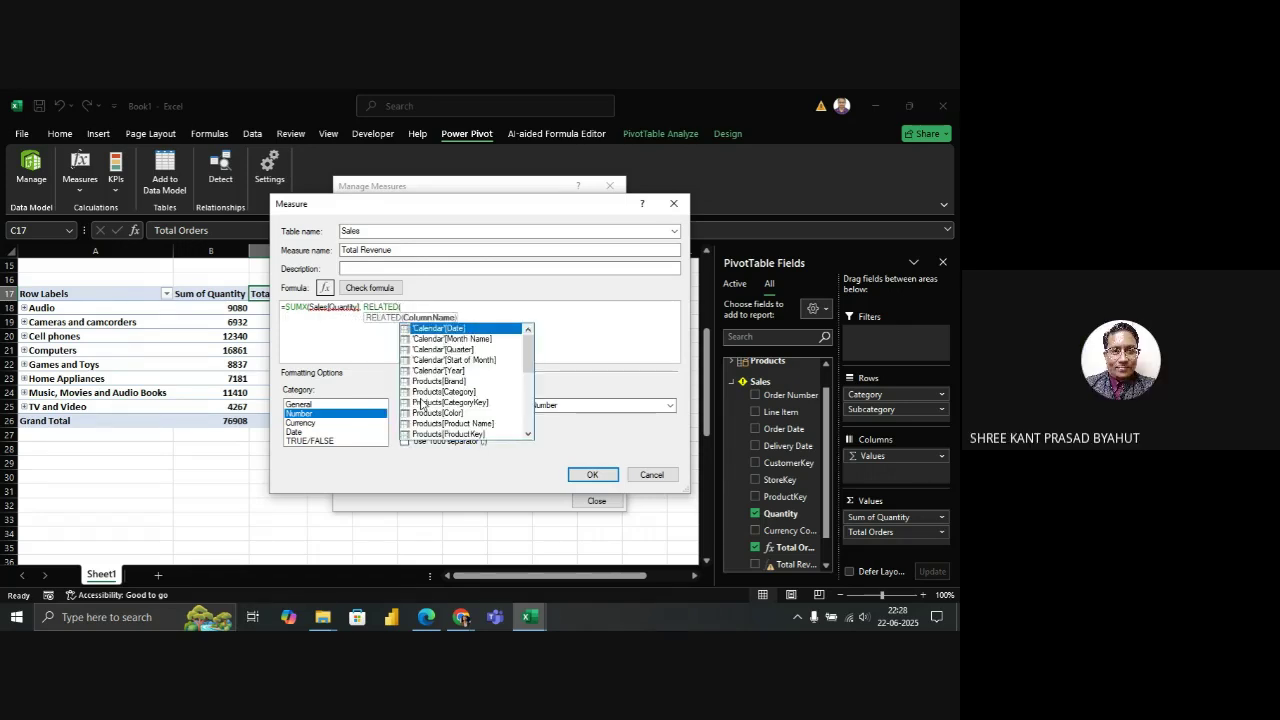
{"action": "type", "text": "pr"}
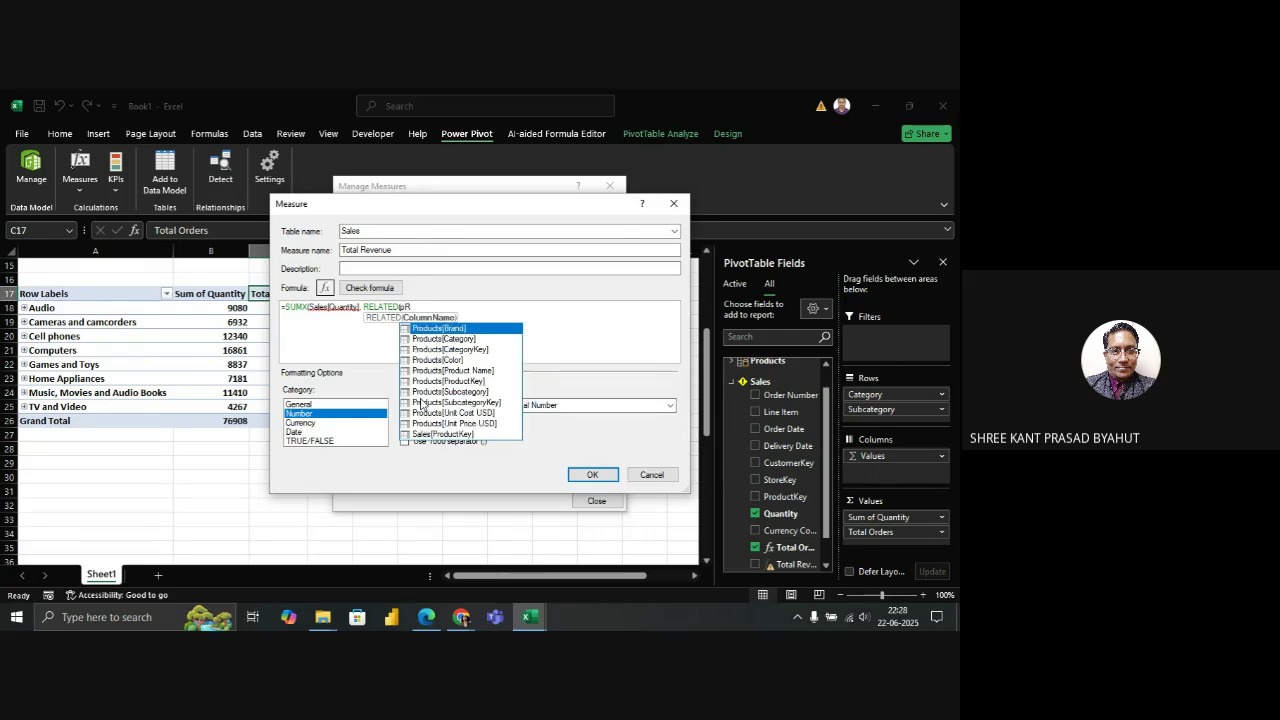
{"action": "key", "text": "BackSpace"}
{"action": "key", "text": "BackSpace"}
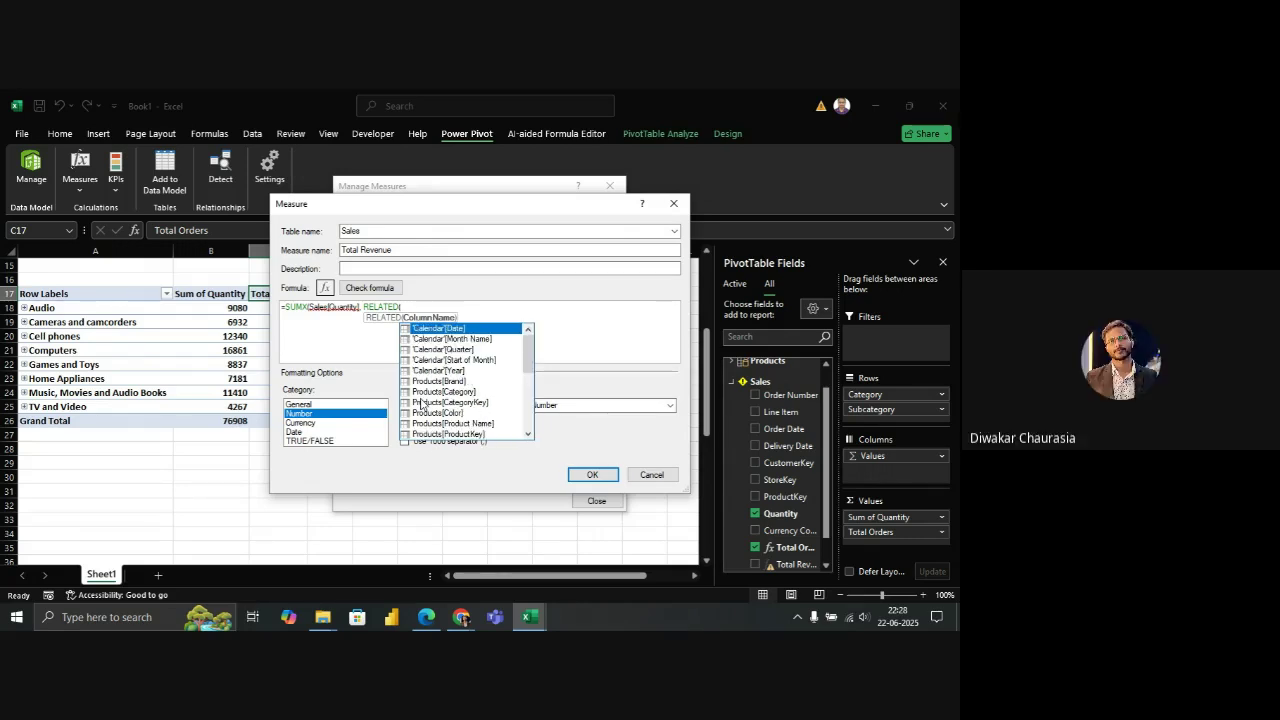
Replace the comma between Sales[Quantity] and RELATED with a multiplication sign
{"action": "left_click", "coordinate": [364, 306]}
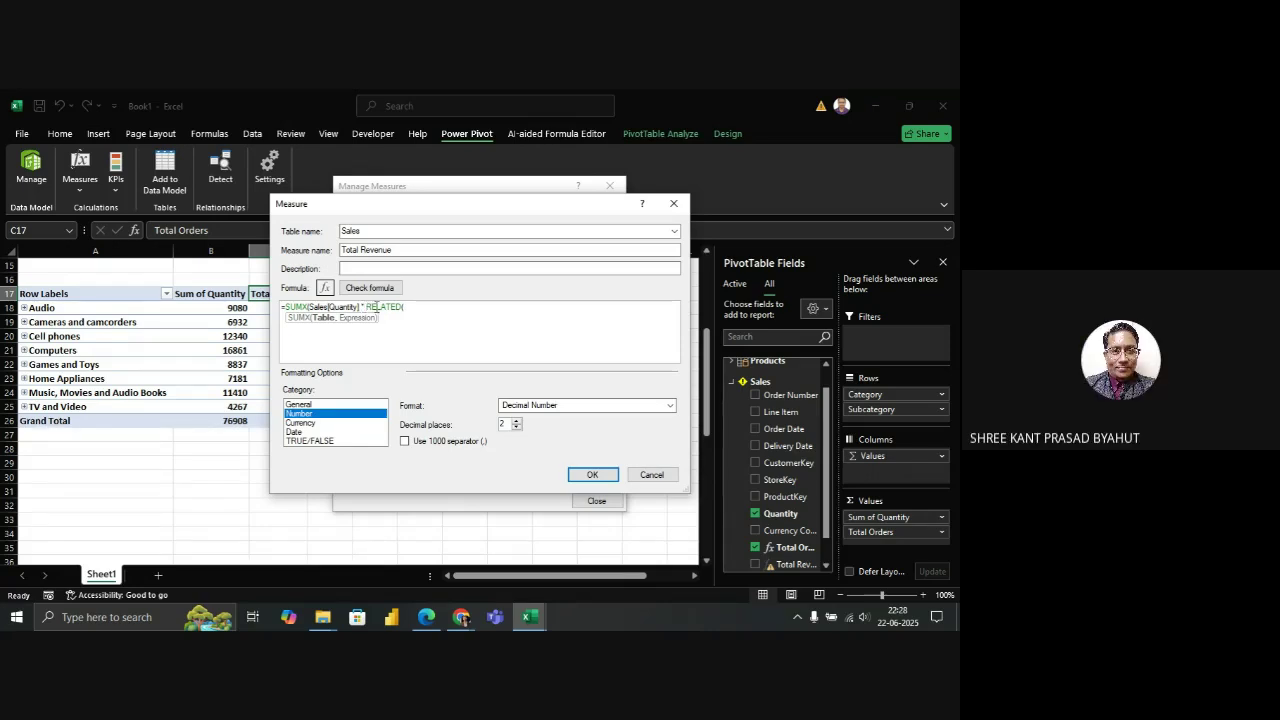
{"action": "left_click", "coordinate": [410, 309]}
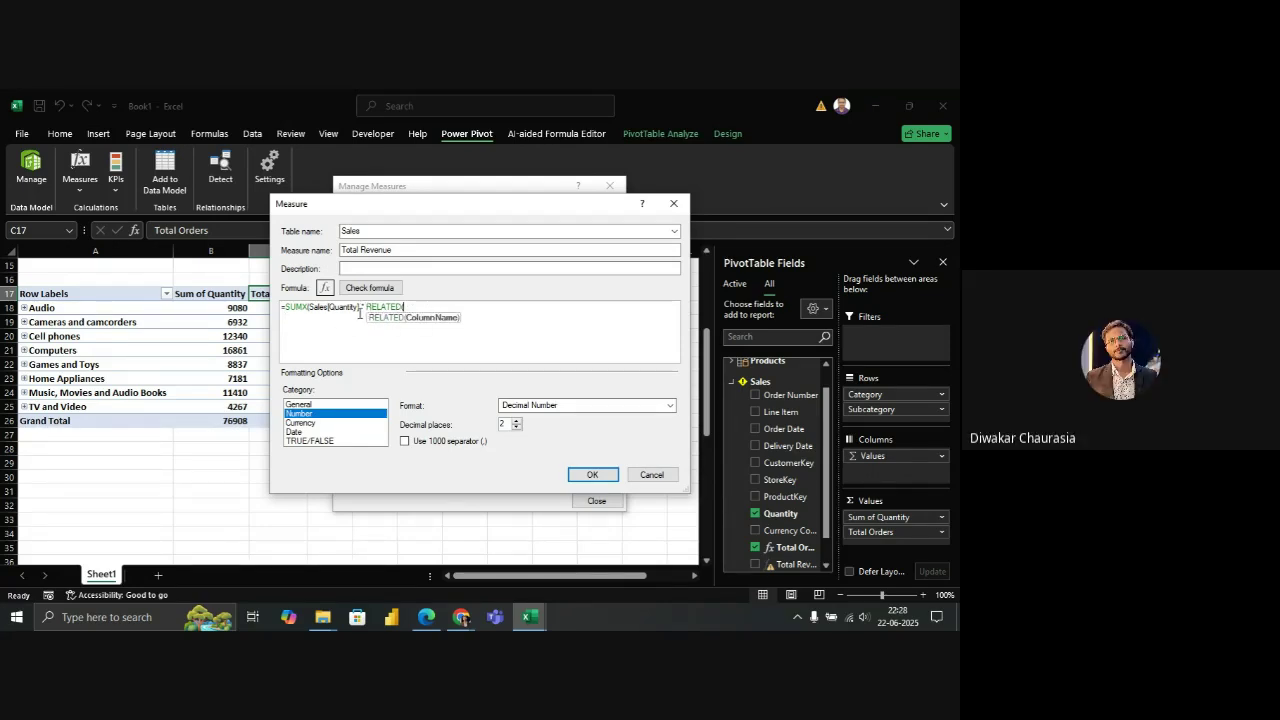
{"action": "left_click", "coordinate": [308, 307]}
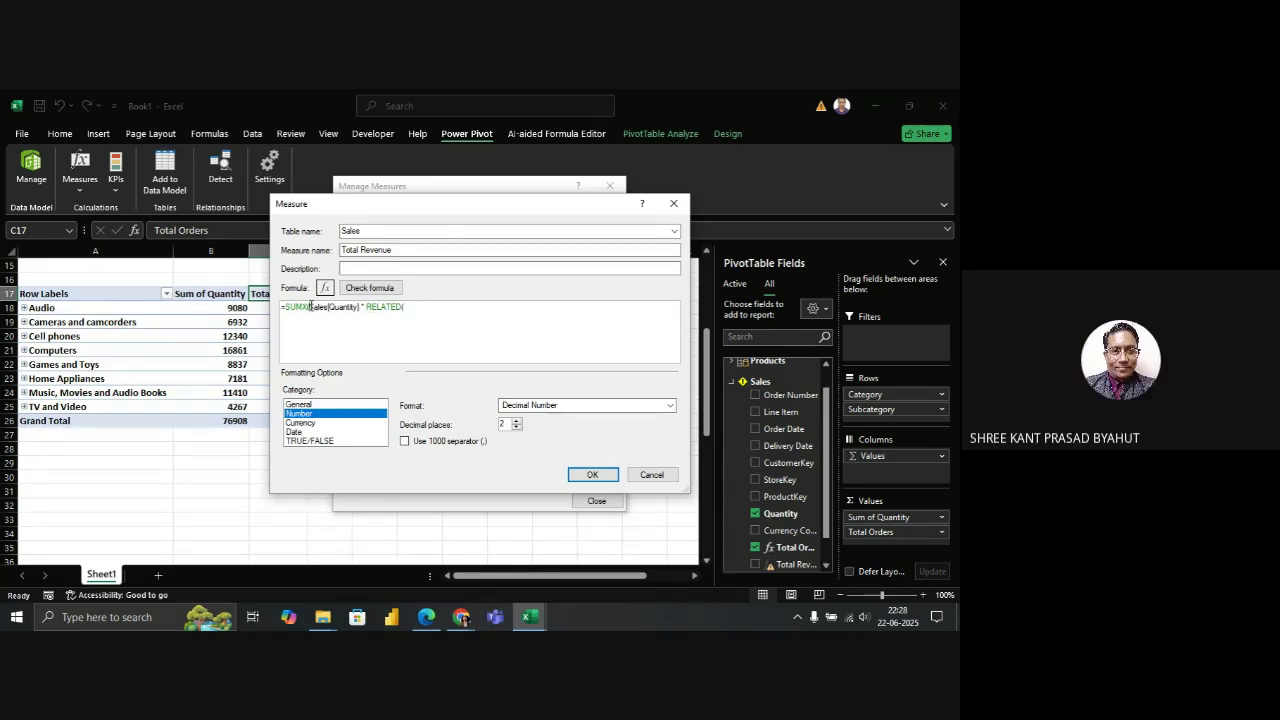
{"action": "left_click", "coordinate": [421, 307]}
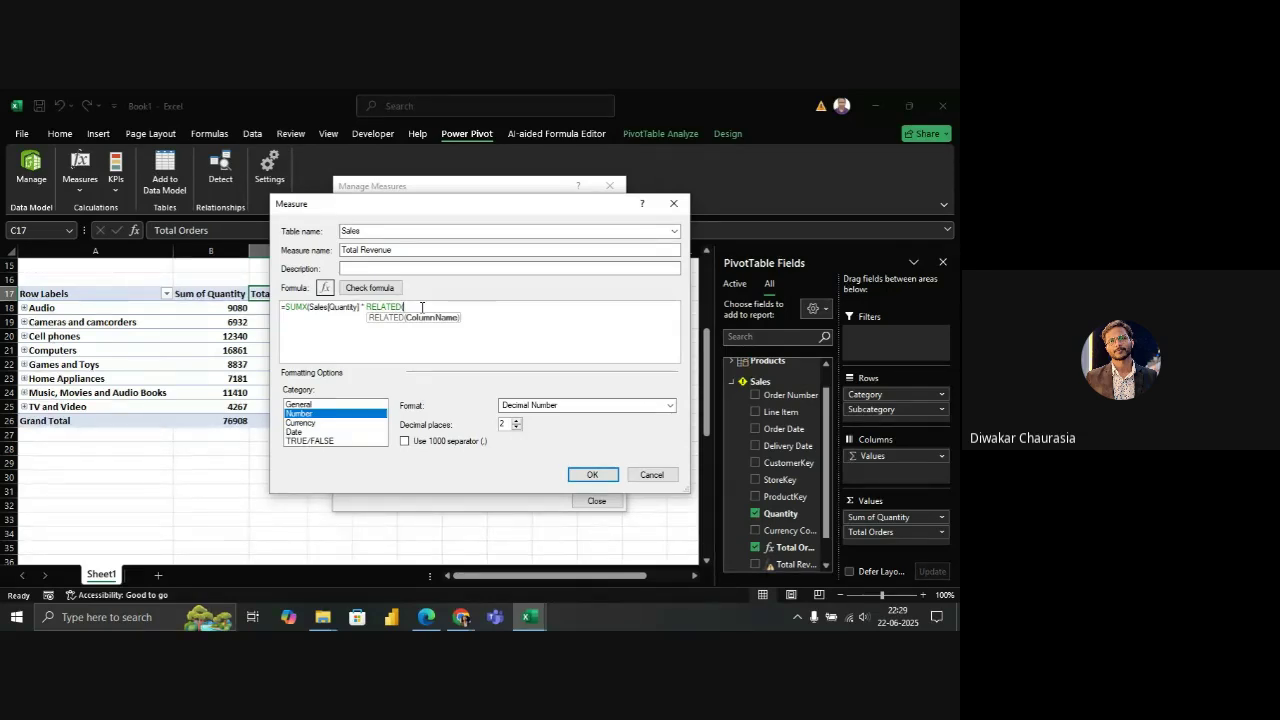
Insert Products[Unit Price USD] into RELATED, add closing parentheses and an extra opening one before Sales[Quantity], and try to save the measure
{"action": "type", "text": "PRO"}
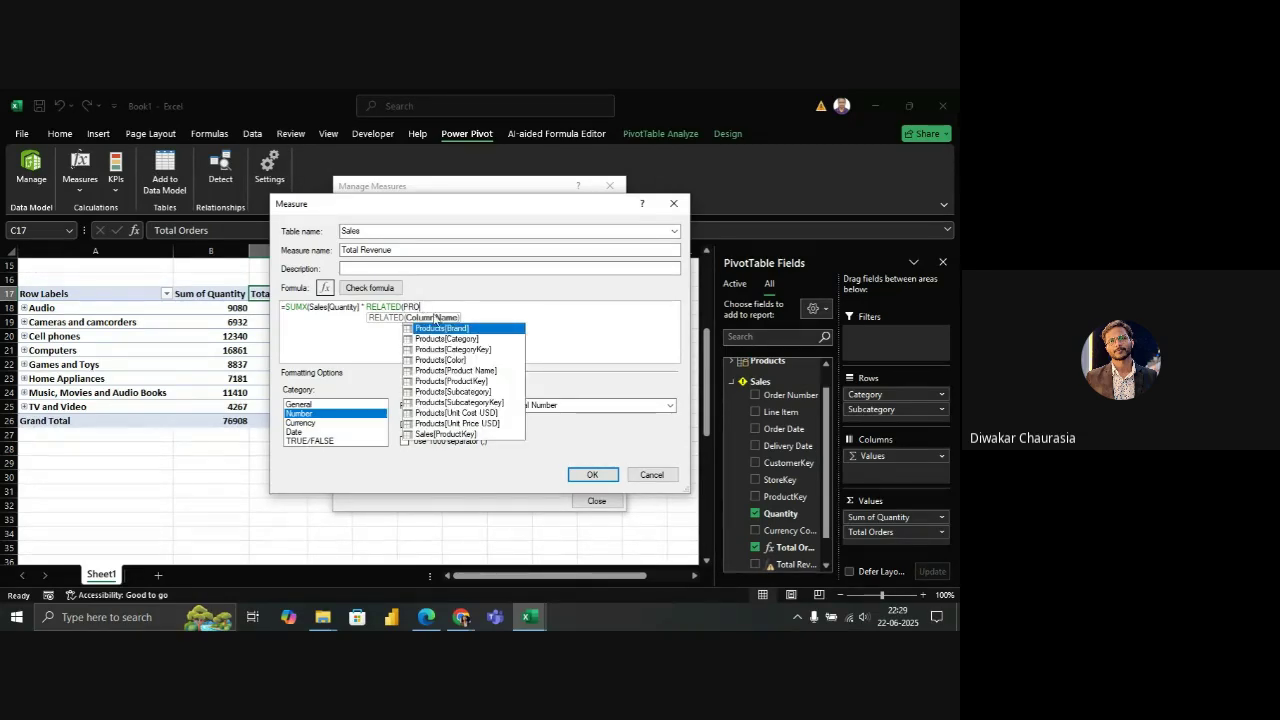
{"action": "double_click", "coordinate": [440, 423]}
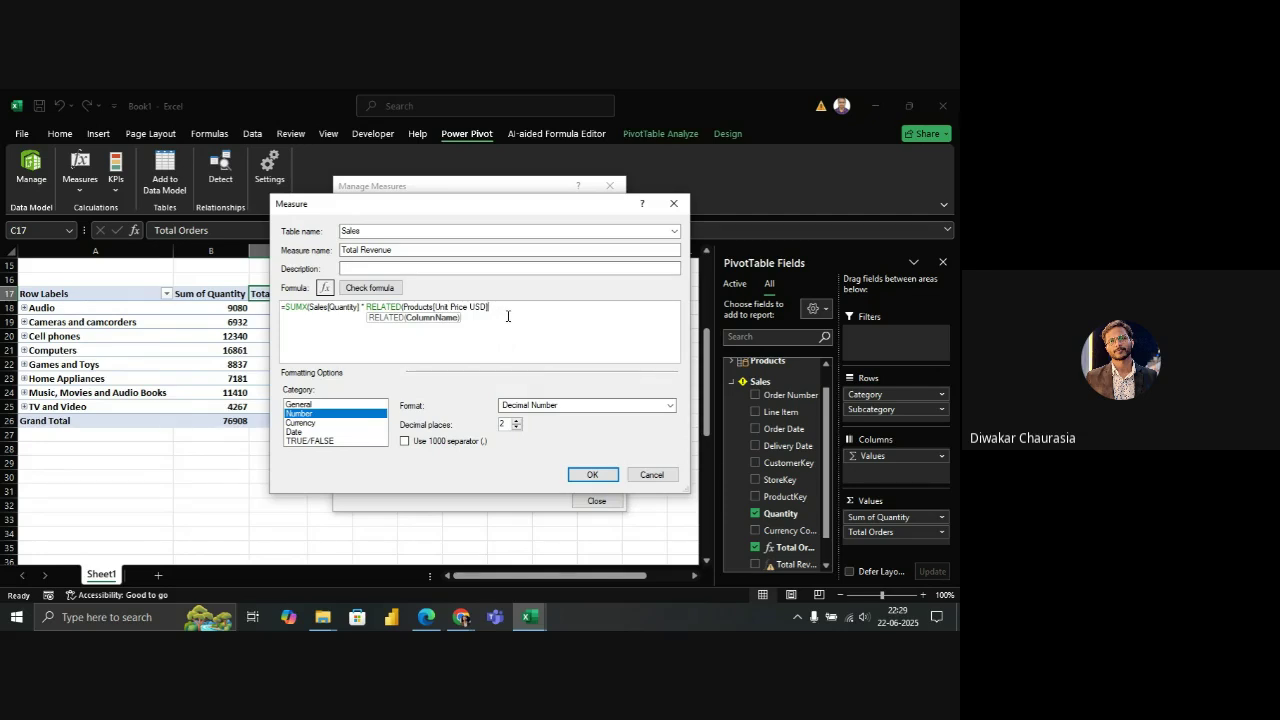
{"action": "type", "text": "))"}
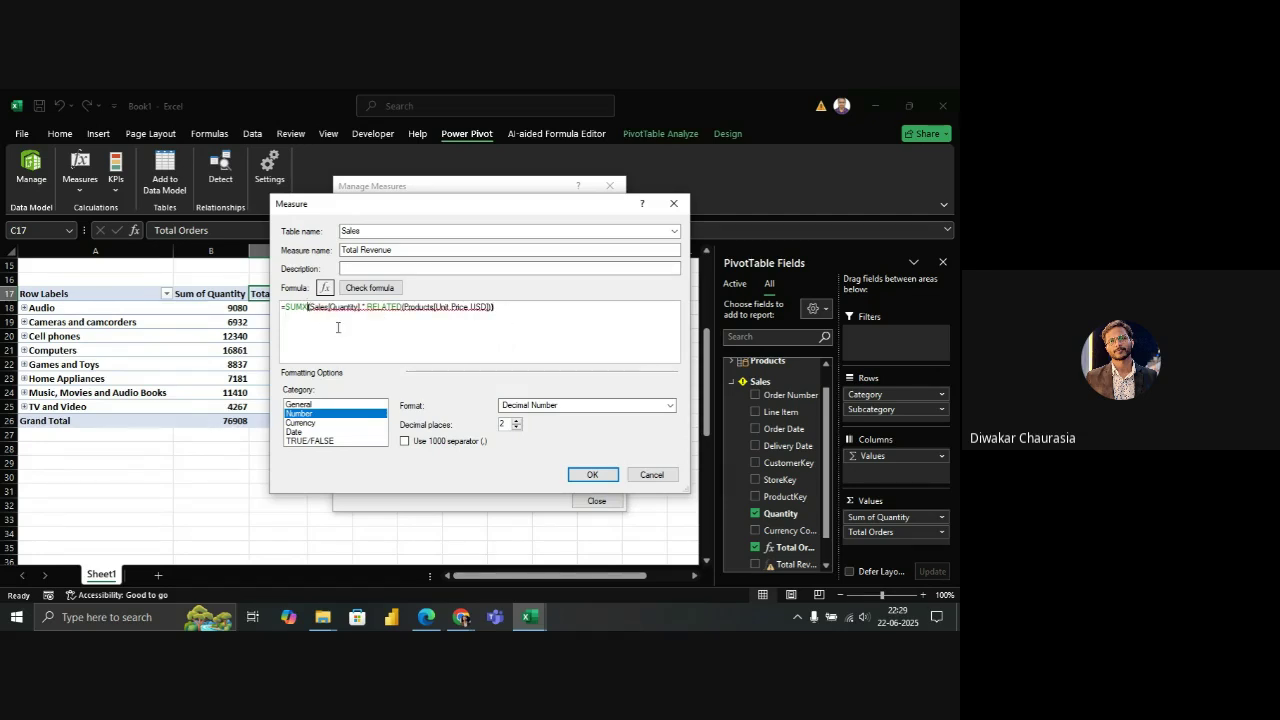
{"action": "type", "text": "("}
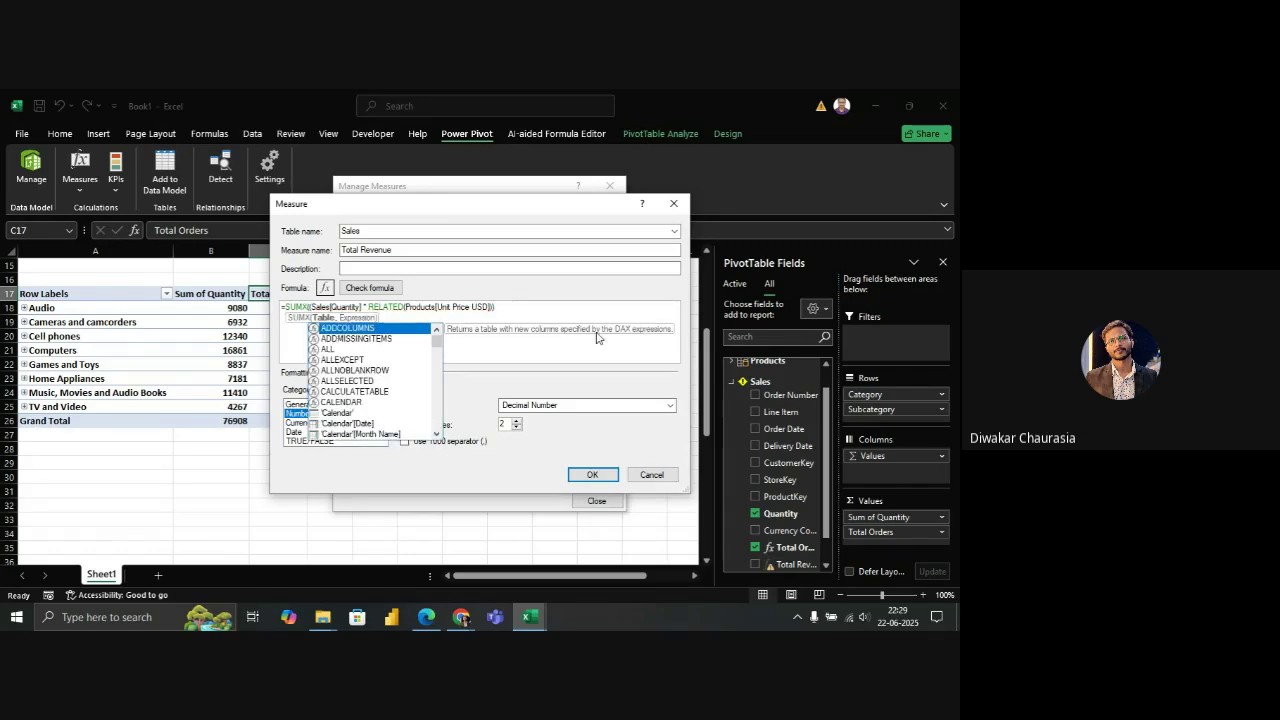
{"action": "left_click", "coordinate": [591, 474]}
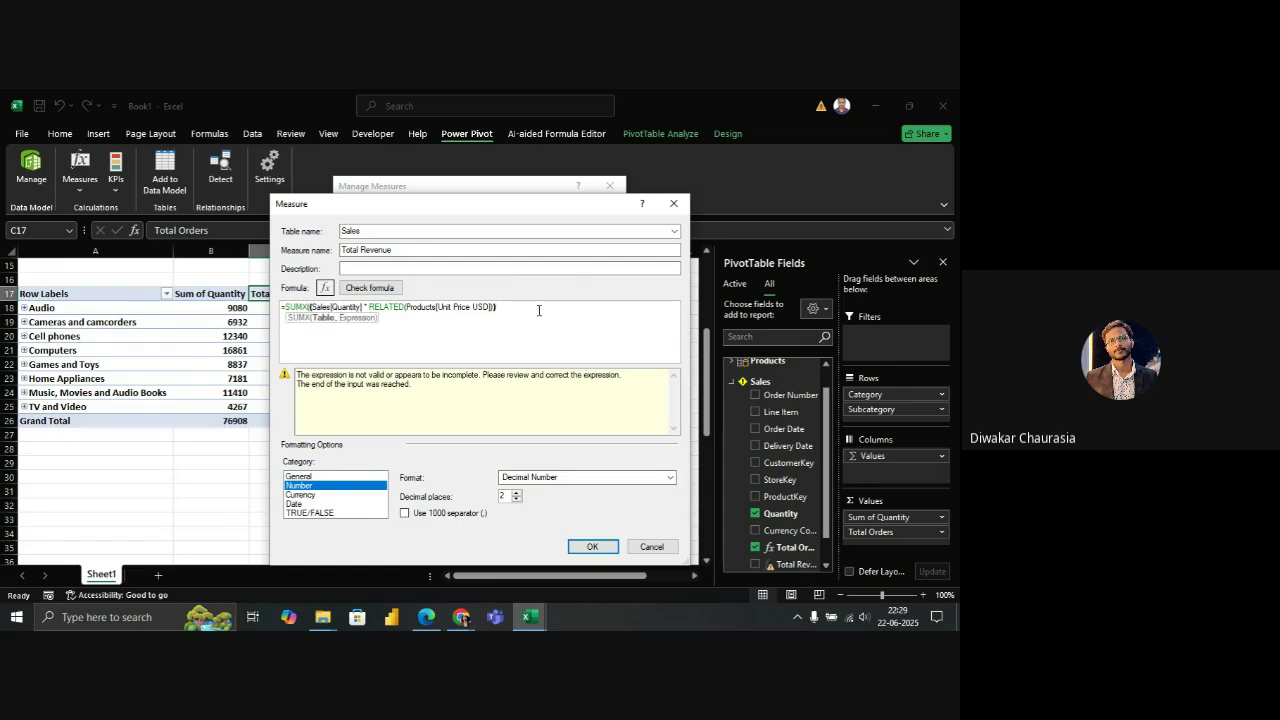
Remove the extra parentheses and the opening parenthesis after RELATED, save the Total Revenue measure, and close the measure list
{"action": "key", "text": "BackSpace"}
{"action": "key", "text": "BackSpace"}
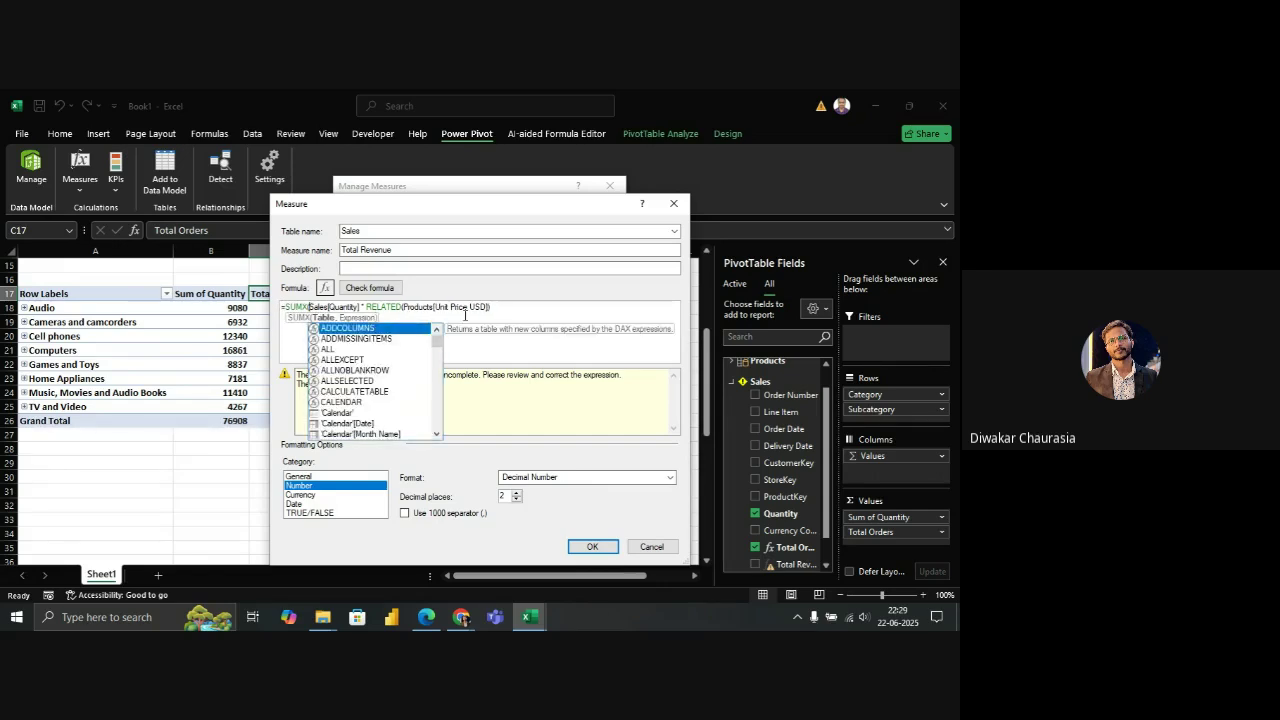
{"action": "left_click", "coordinate": [404, 307]}
{"action": "key", "text": "BackSpace"}
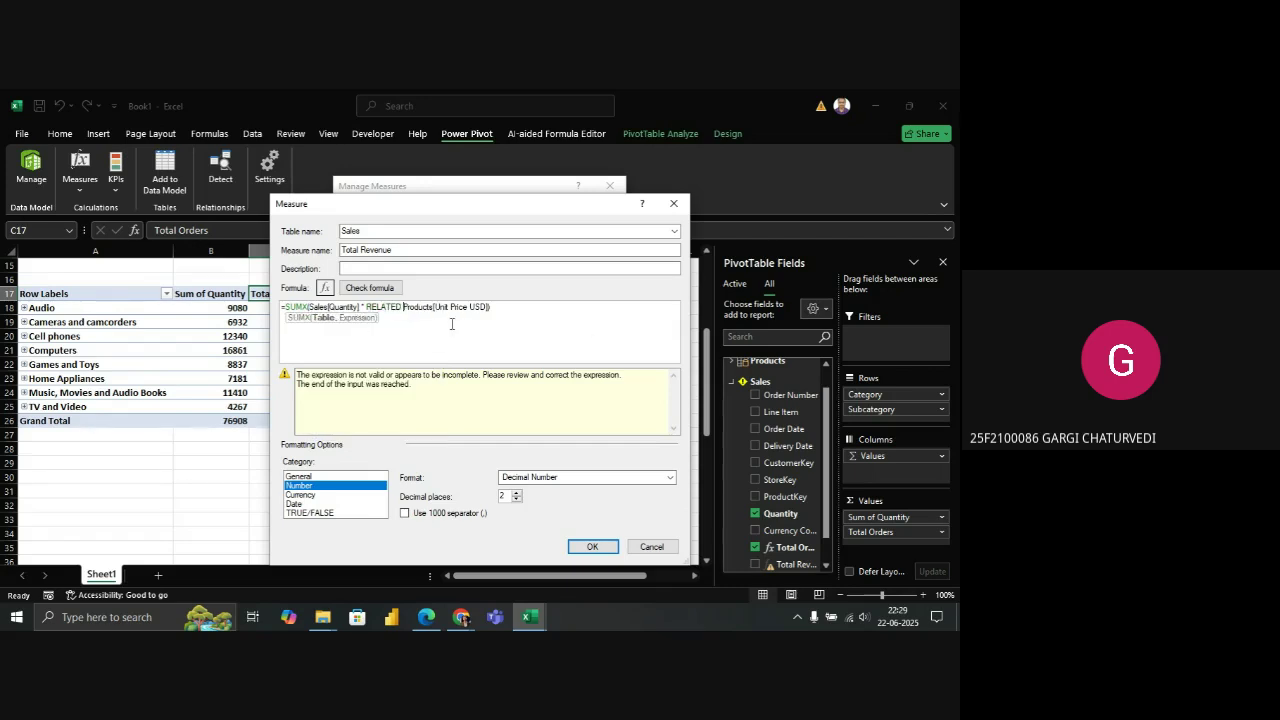
{"action": "key", "text": "BackSpace"}
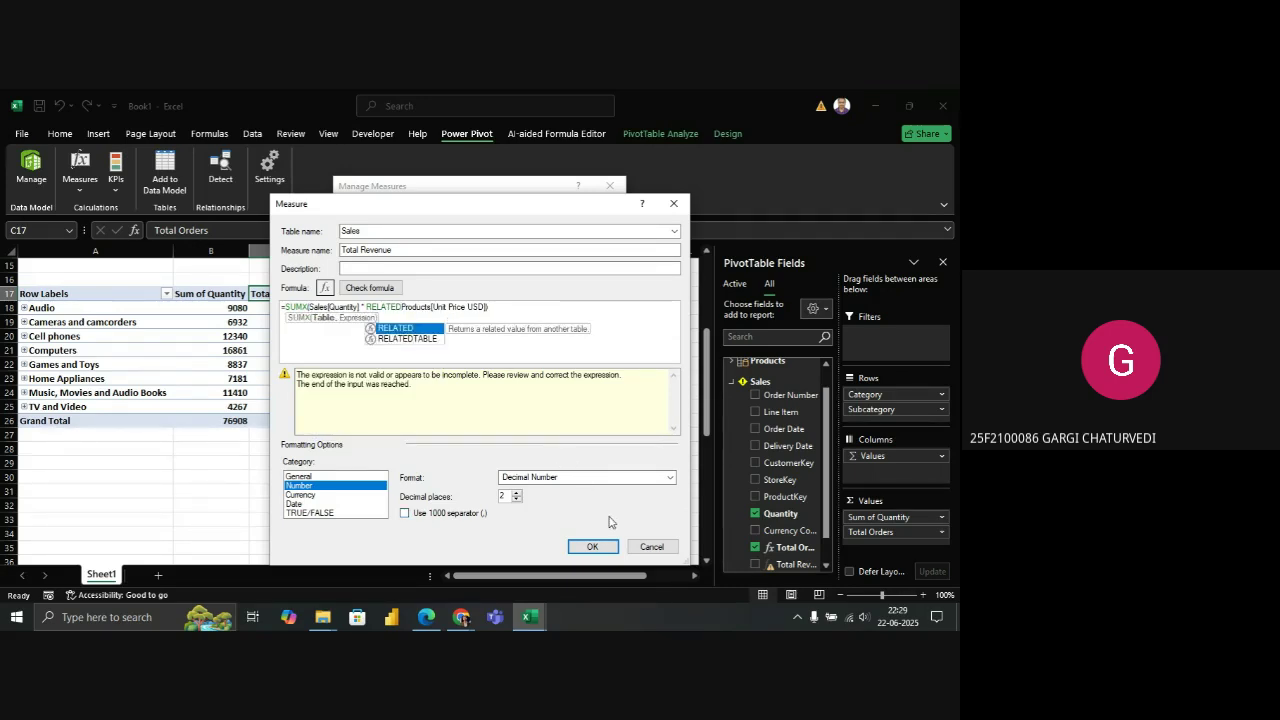
{"action": "left_click", "coordinate": [603, 547]}
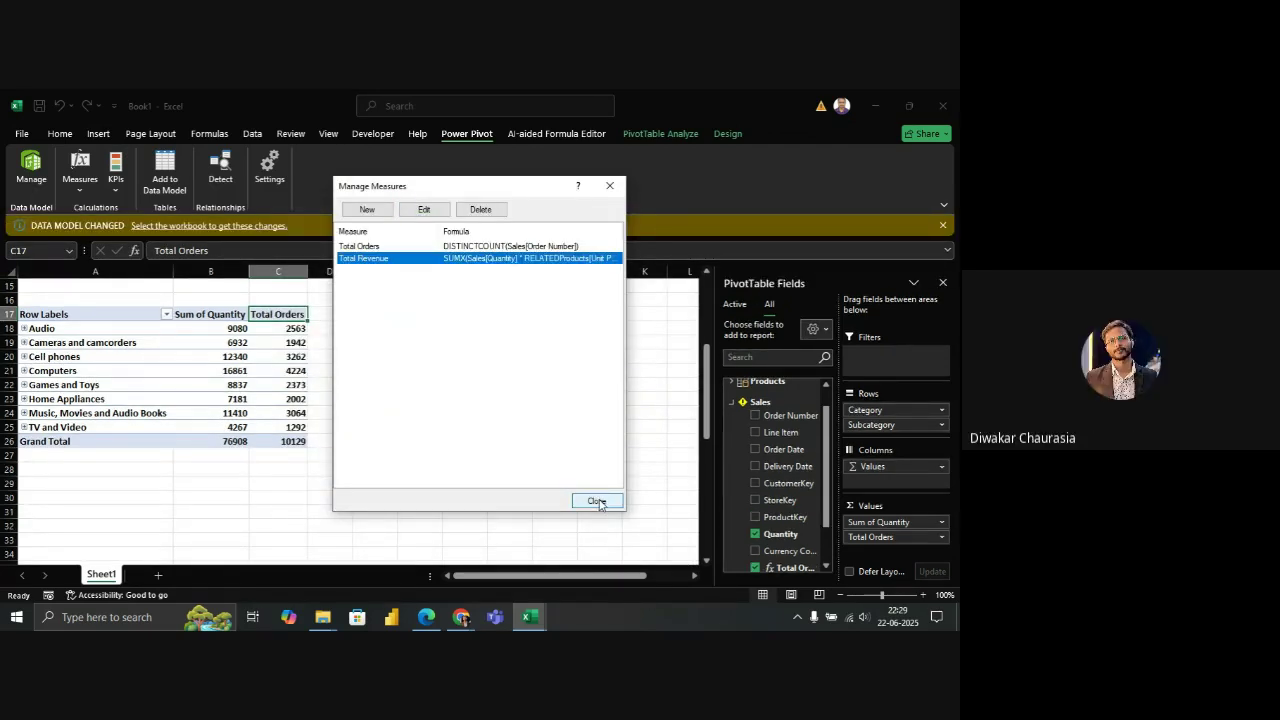
{"action": "left_click", "coordinate": [597, 501]}
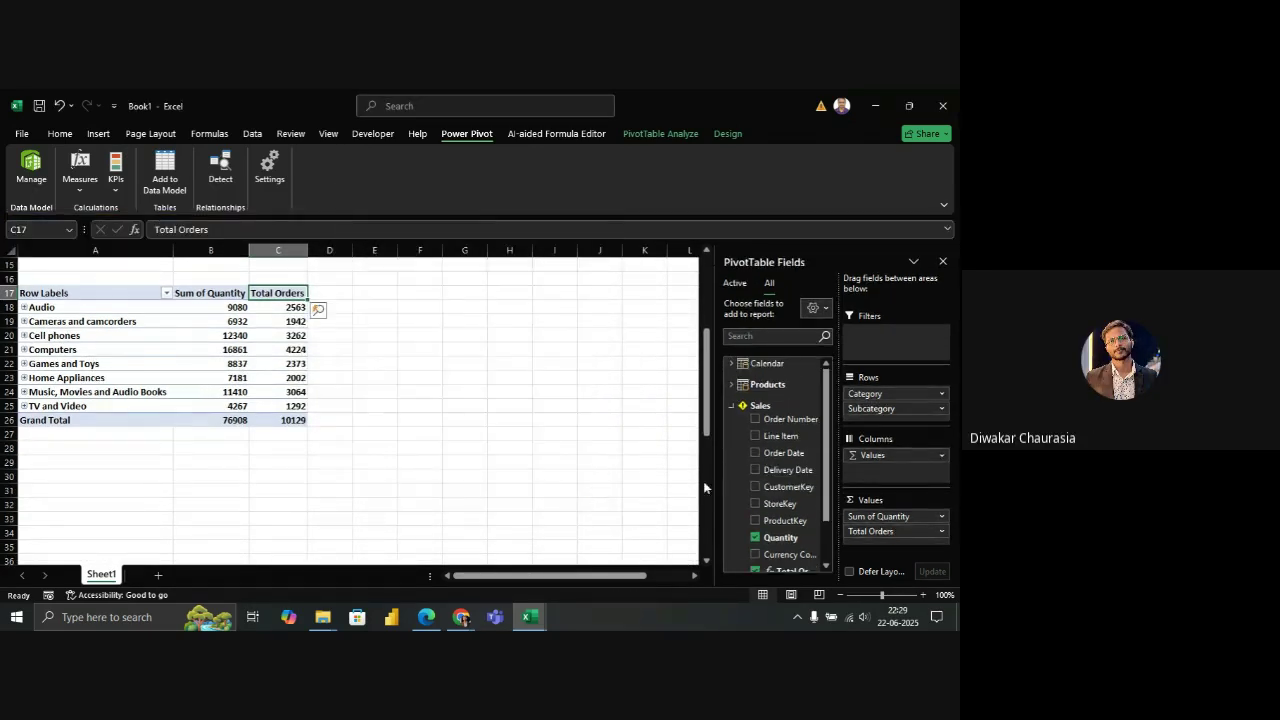
Check the Total Revenue measure's error in the Sales field list and review its formula among the managed measures
{"action": "scroll", "coordinate": [795, 537], "scroll_direction": "down", "scroll_amount": 1}
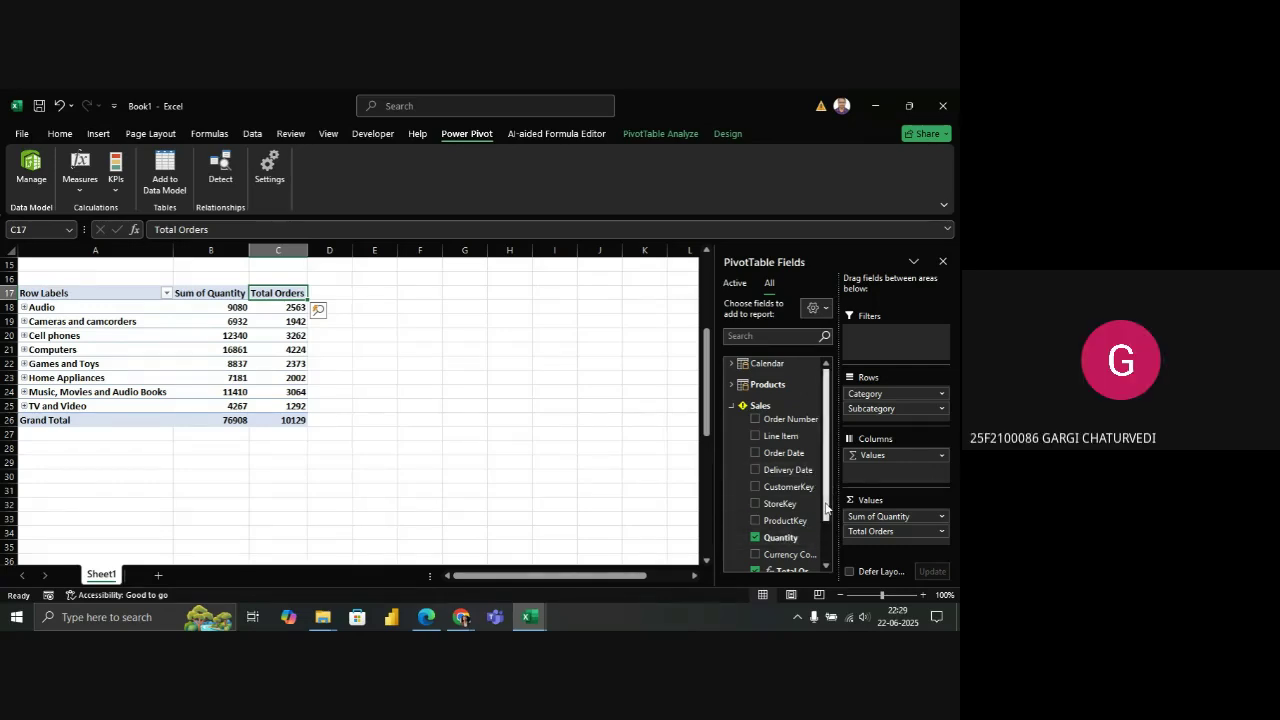
{"action": "mouse_move", "coordinate": [793, 552]}
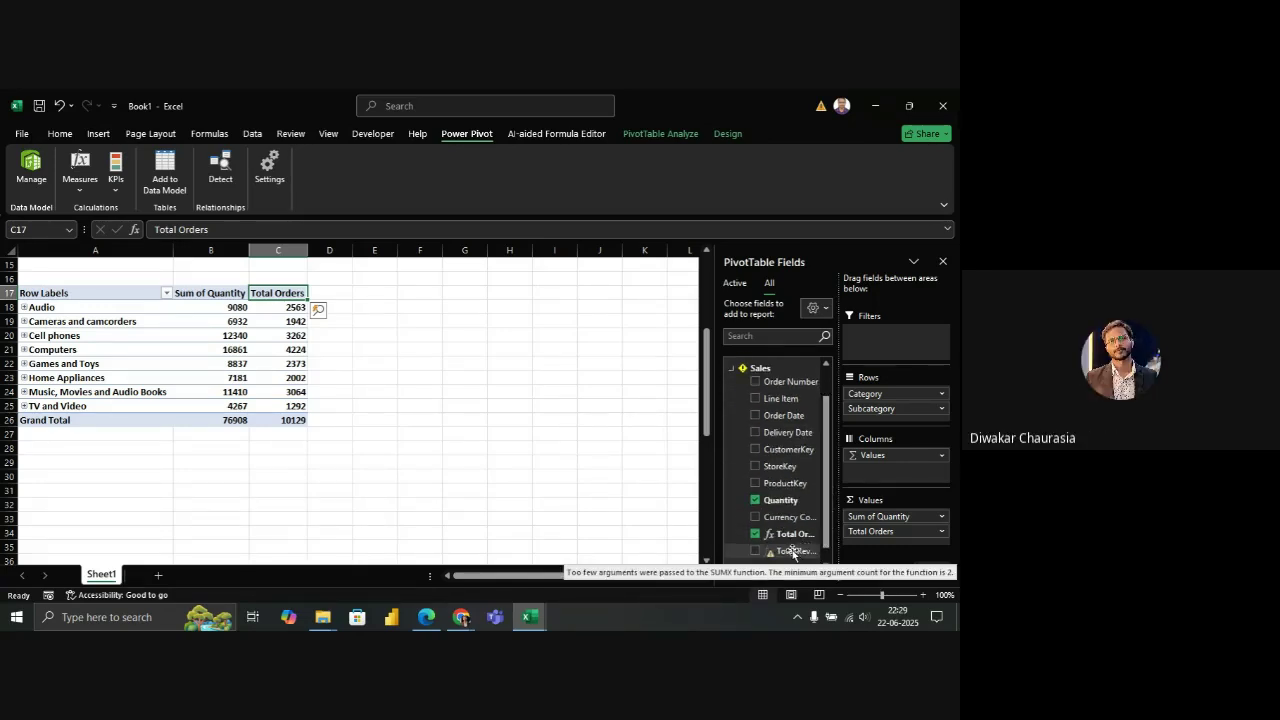
{"action": "left_click", "coordinate": [82, 189]}
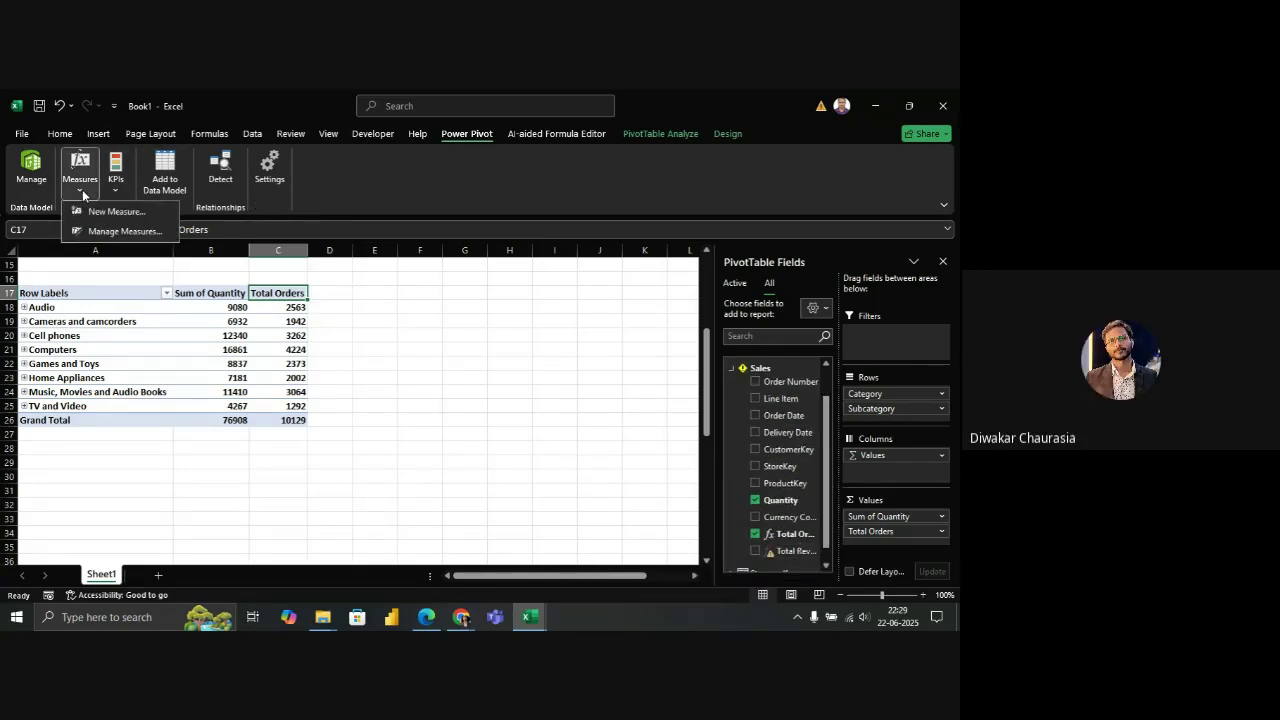
{"action": "left_click", "coordinate": [114, 230]}
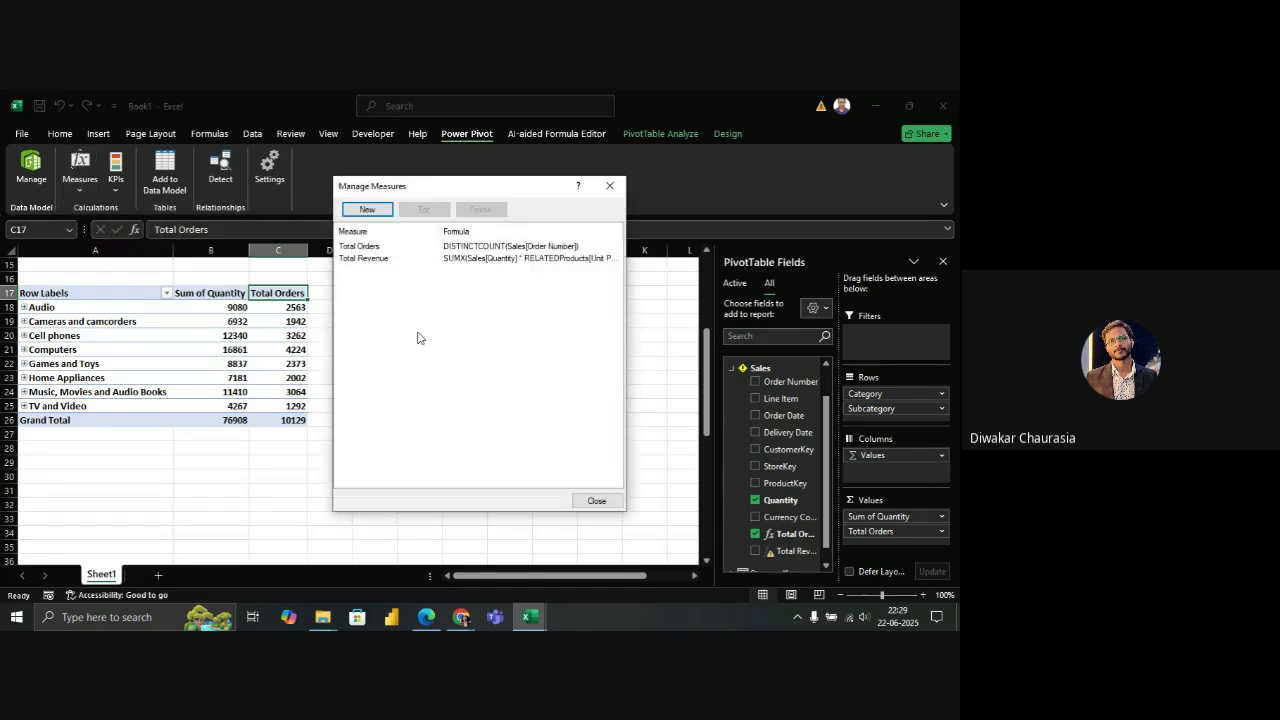
{"action": "left_click", "coordinate": [379, 259]}
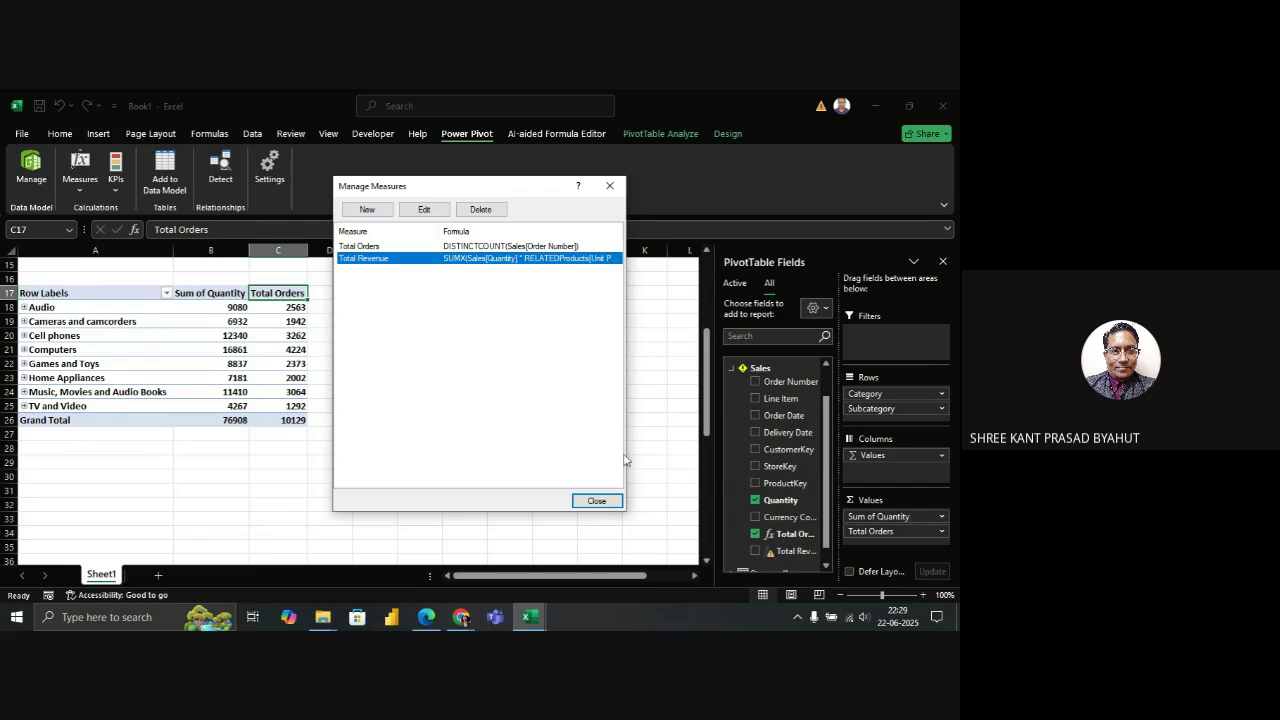
{"action": "left_click", "coordinate": [598, 502]}
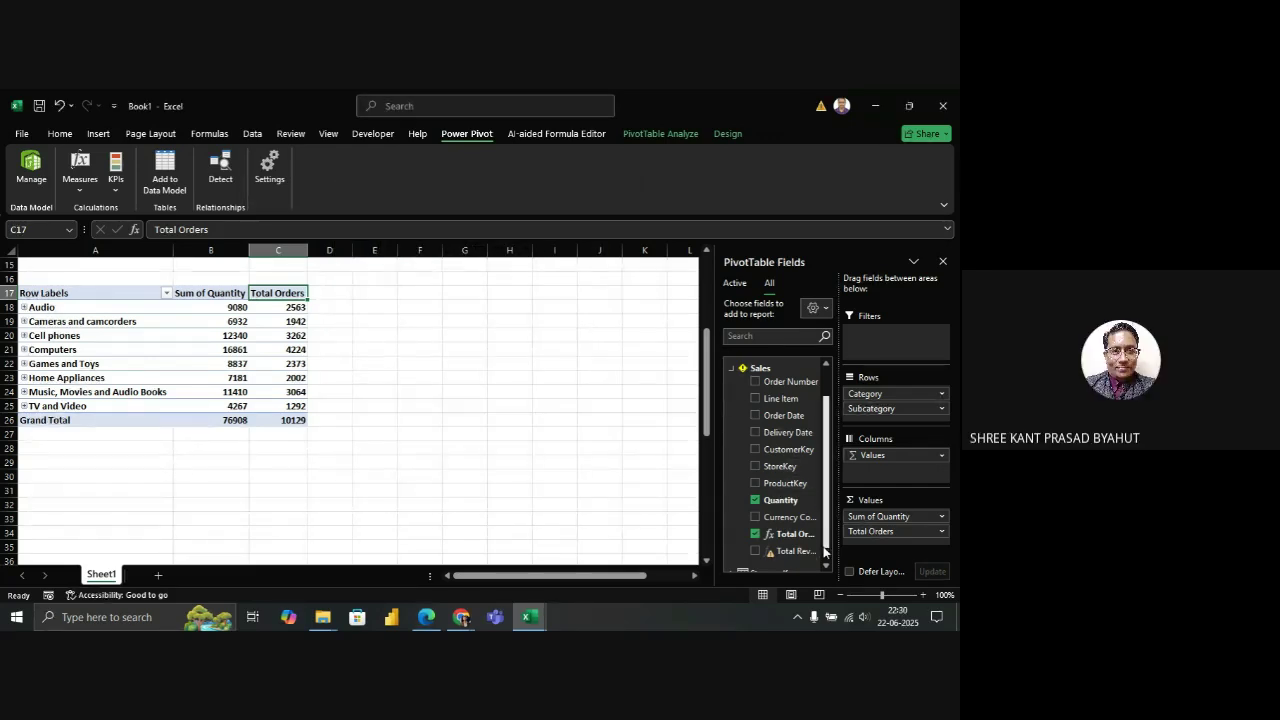
{"action": "scroll", "coordinate": [820, 546], "scroll_direction": "down", "scroll_amount": 1}
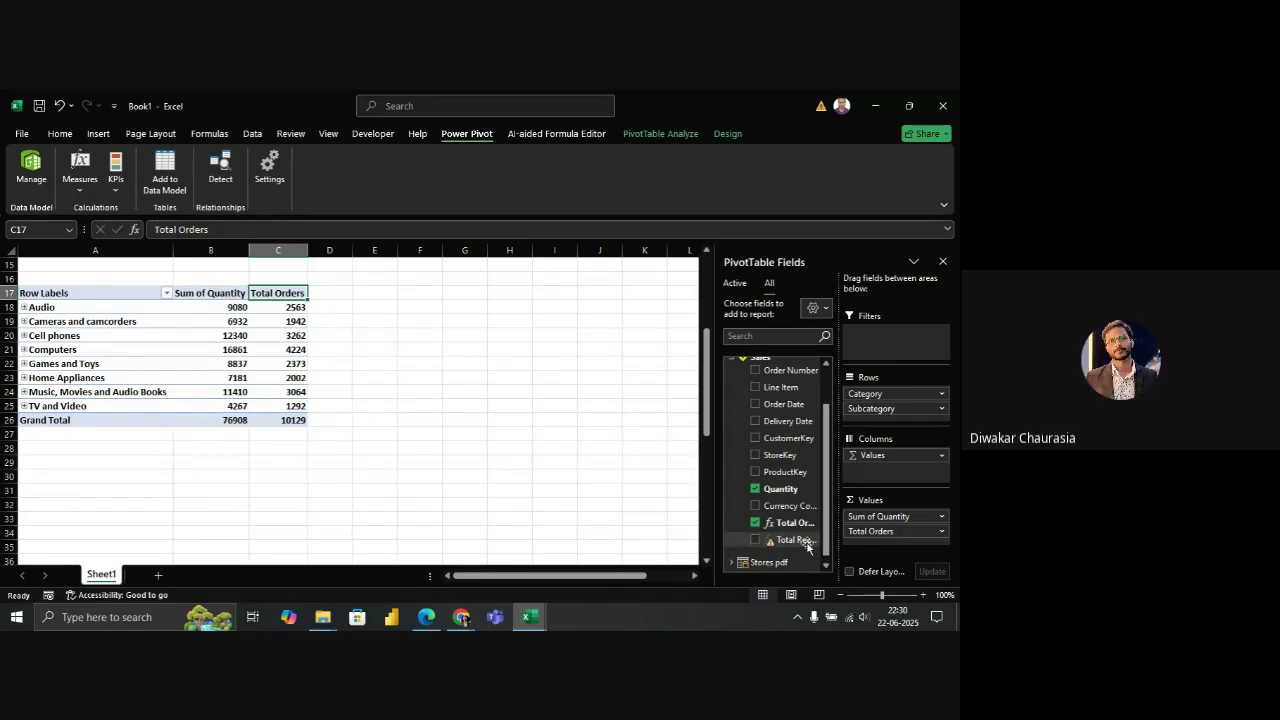
Expand the Audio, Cell phones, and Cameras and camcorders categories in the PivotTable to show their subcategories
{"action": "left_click", "coordinate": [24, 308]}
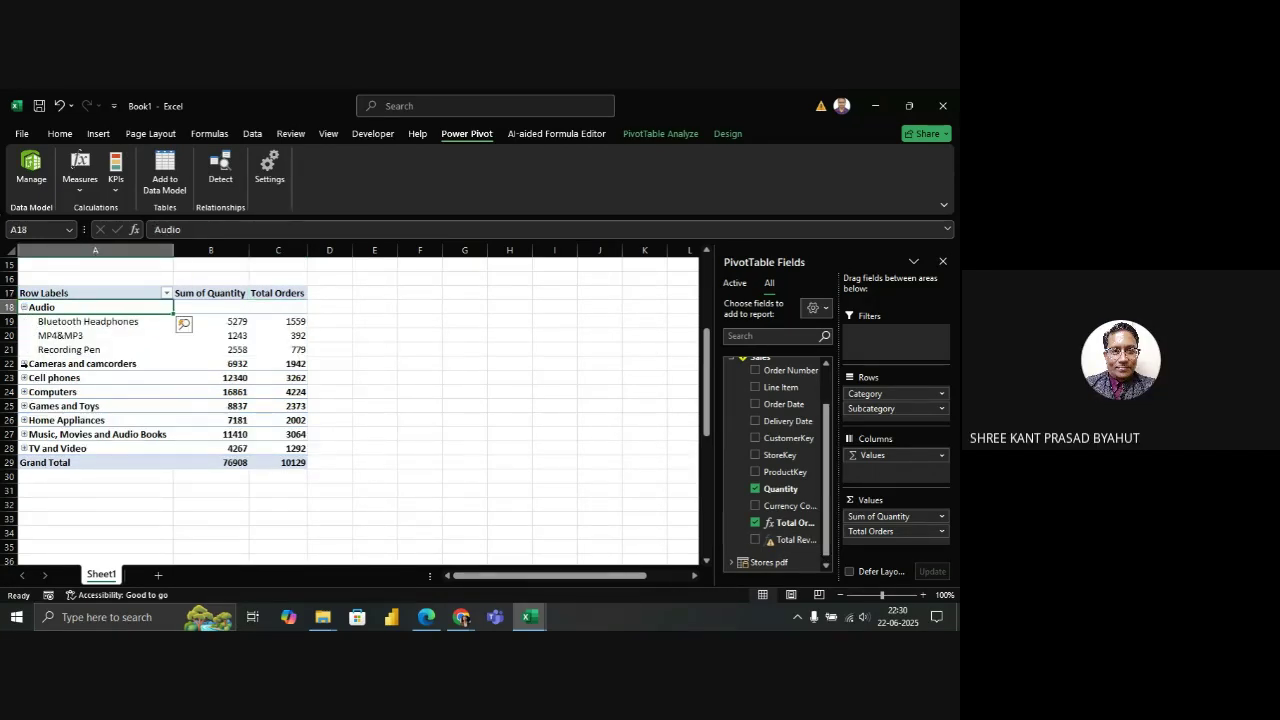
{"action": "left_click", "coordinate": [23, 364]}
{"action": "left_click", "coordinate": [23, 378]}
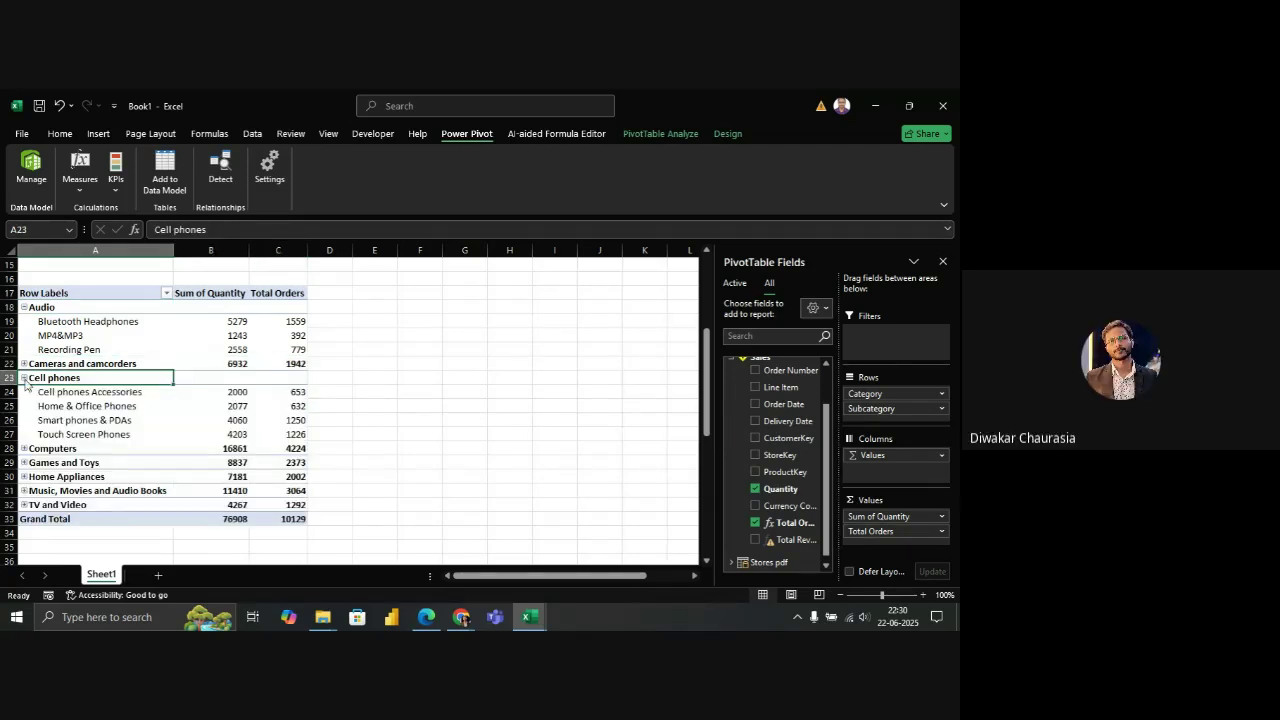
{"action": "left_click", "coordinate": [23, 364]}
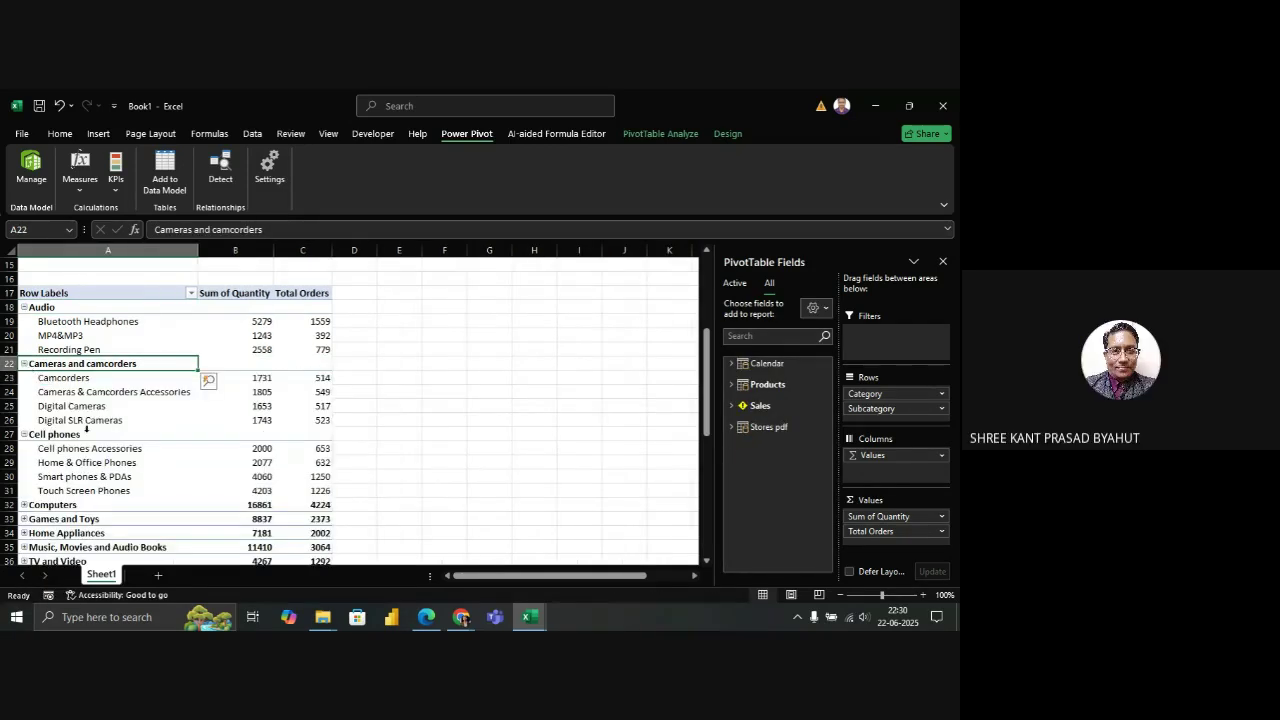
{"action": "scroll", "coordinate": [314, 400], "scroll_direction": "down", "scroll_amount": 1}
{"action": "scroll", "coordinate": [358, 358], "scroll_direction": "up", "scroll_amount": 2}
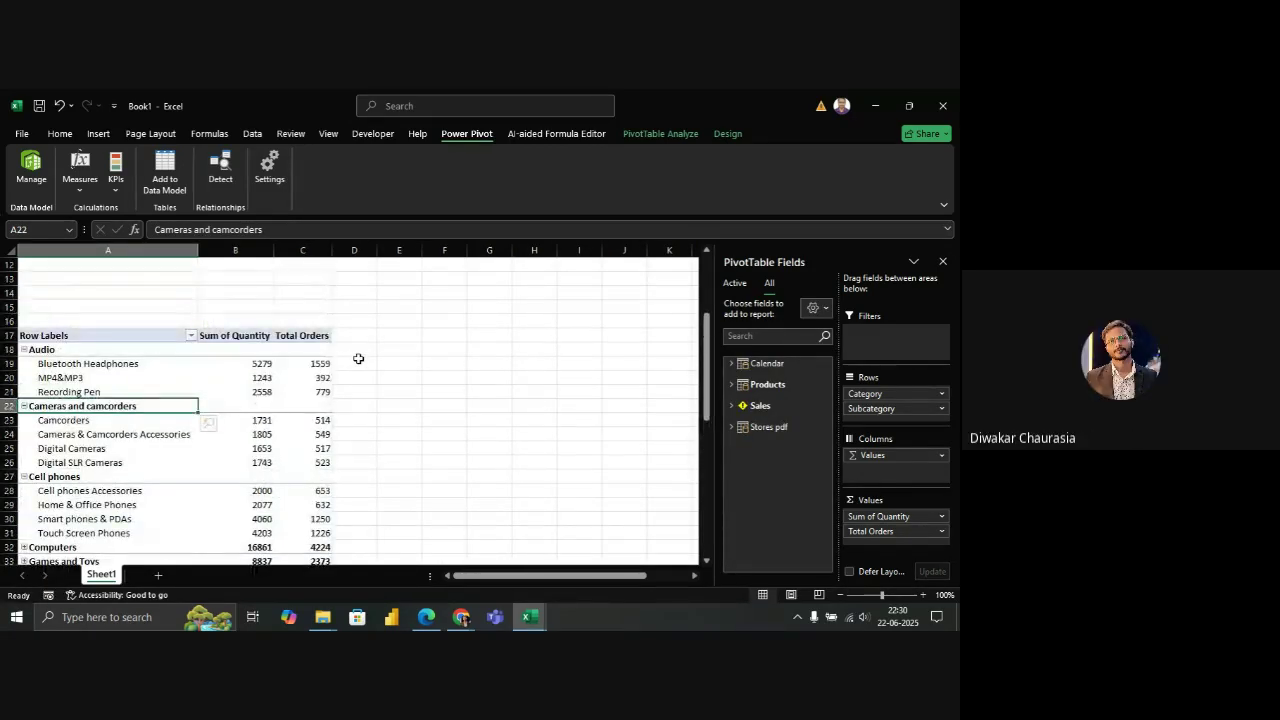
{"action": "left_click", "coordinate": [357, 354]}
{"action": "left_click", "coordinate": [266, 379]}
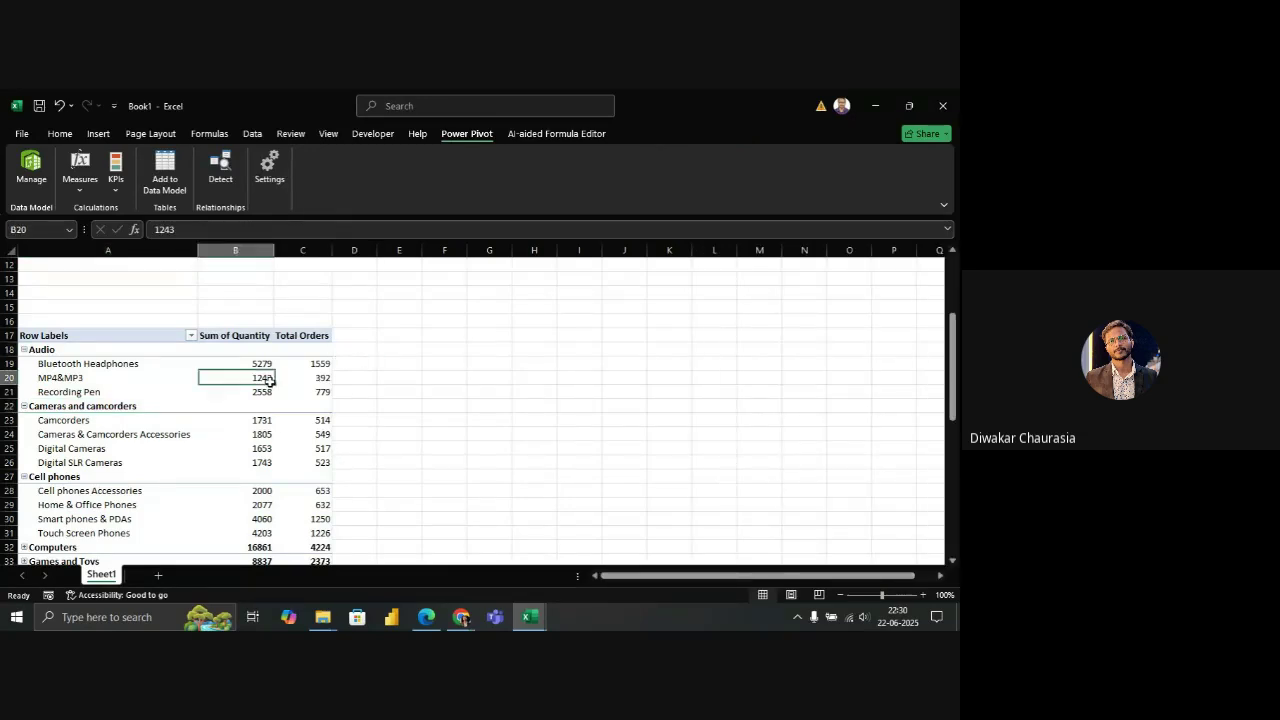
{"action": "mouse_move", "coordinate": [322, 376]}
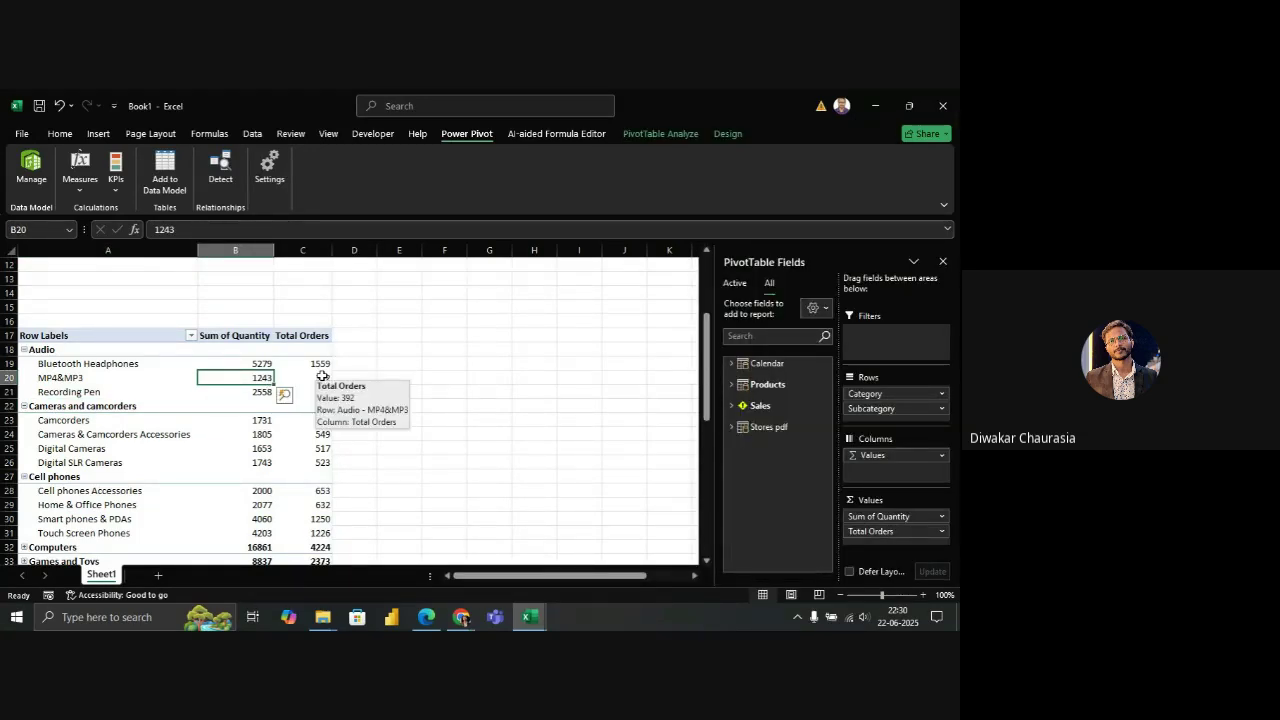
Delete the Total Revenue measure from the Sales table and confirm the deletion
{"action": "left_click", "coordinate": [730, 407]}
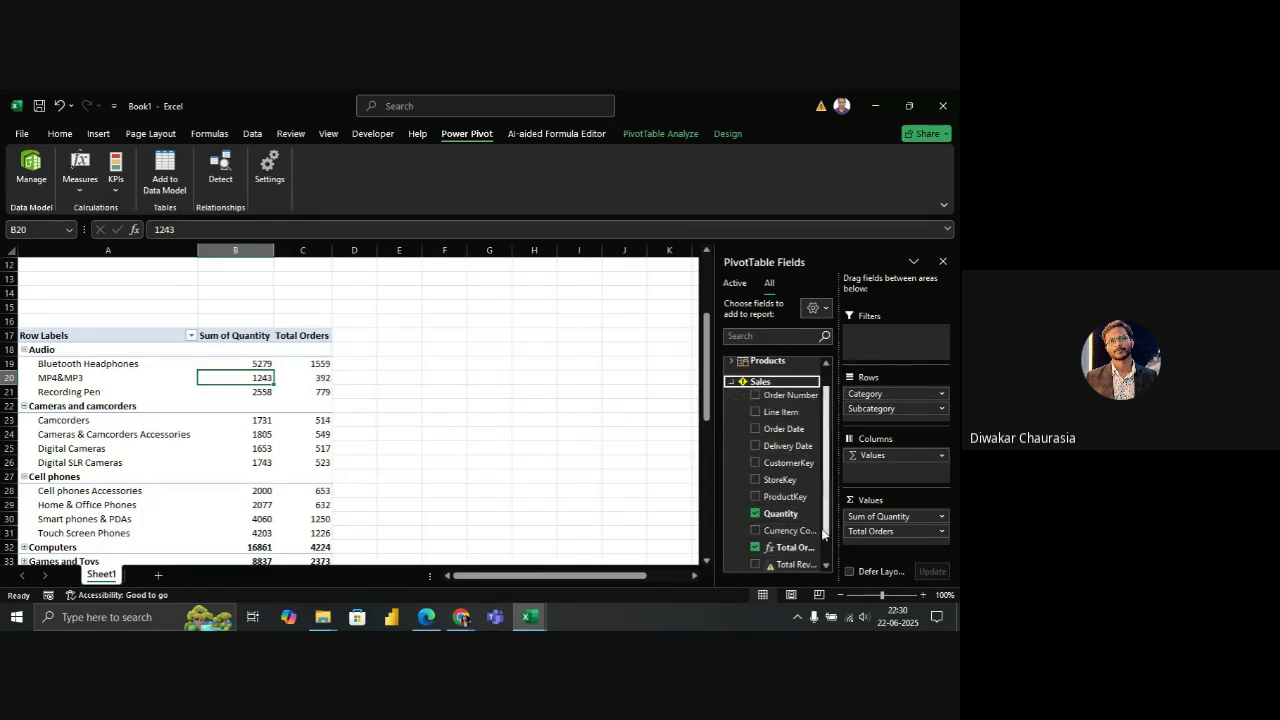
{"action": "scroll", "coordinate": [824, 546], "scroll_direction": "down", "scroll_amount": 1}
{"action": "right_click", "coordinate": [790, 546]}
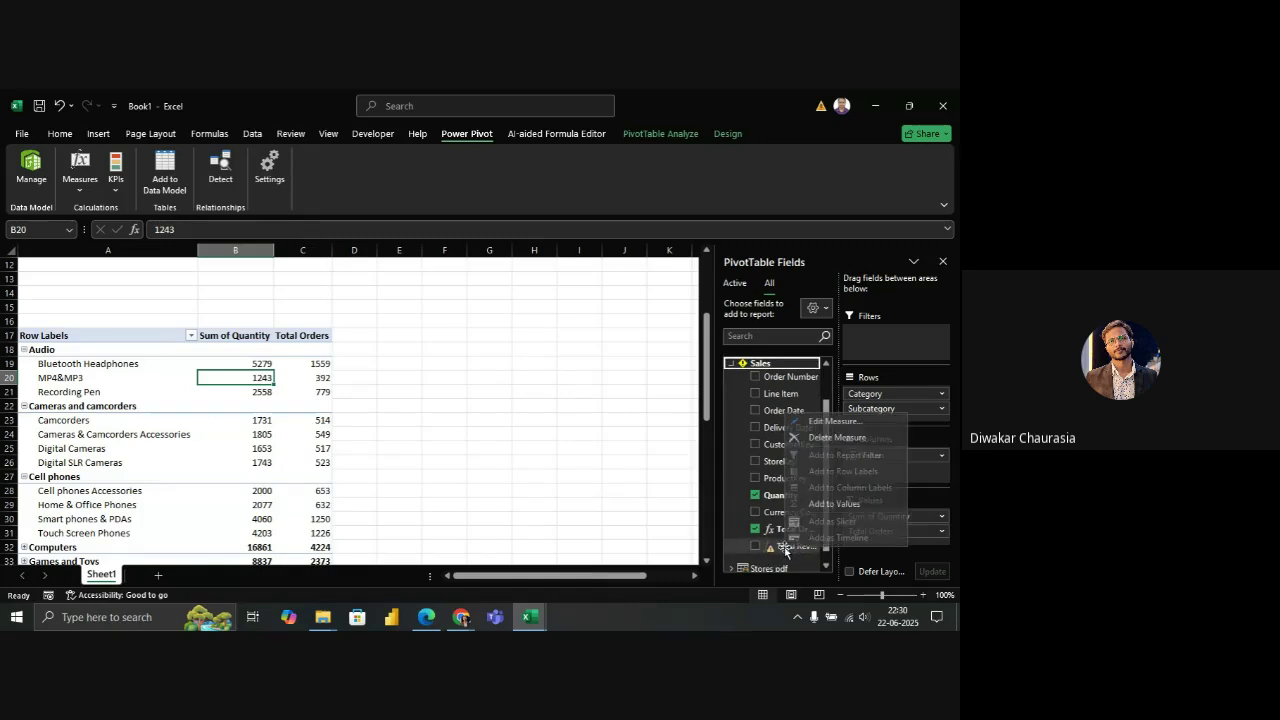
{"action": "left_click", "coordinate": [809, 442]}
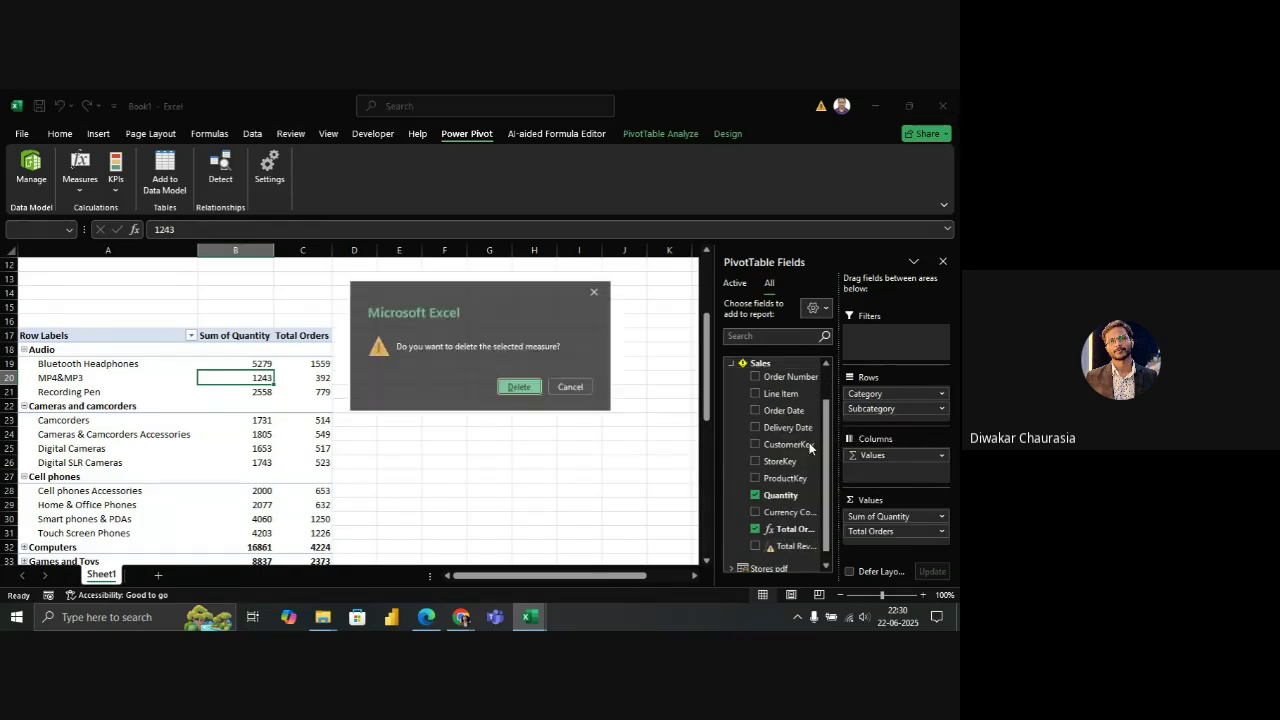
{"action": "left_click", "coordinate": [519, 387]}
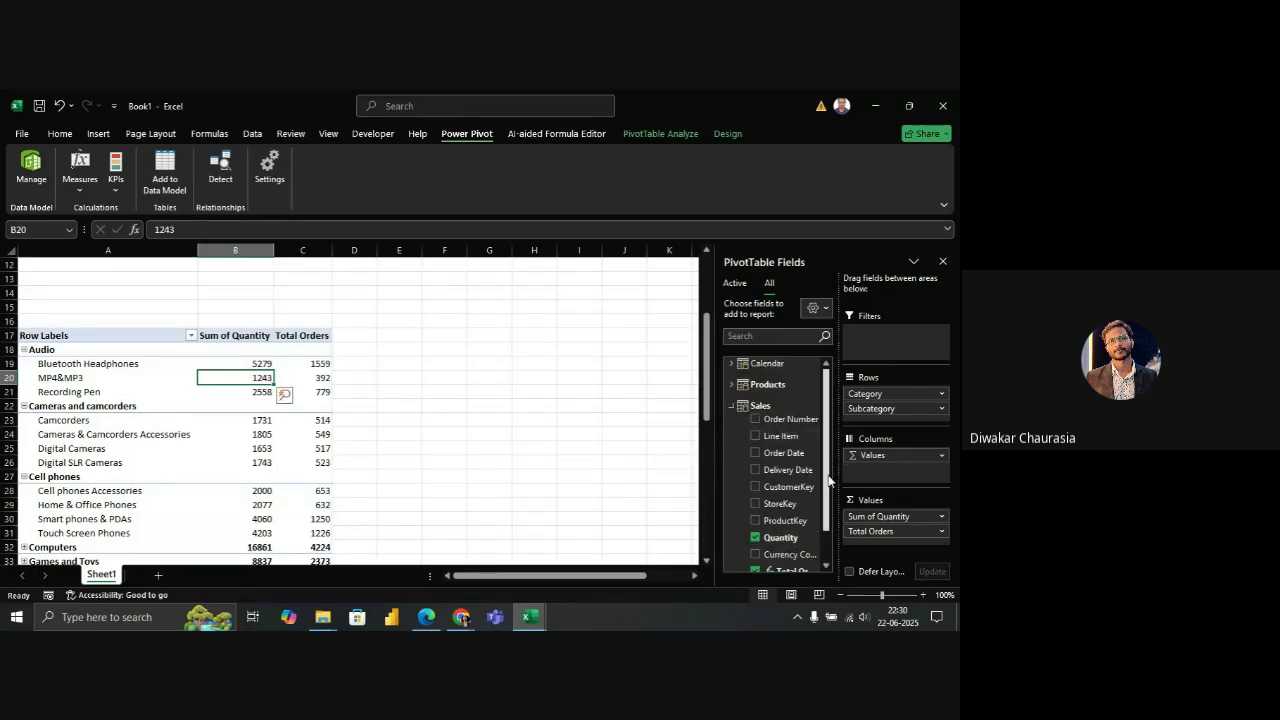
{"action": "scroll", "coordinate": [830, 460], "scroll_direction": "down", "scroll_amount": 1}
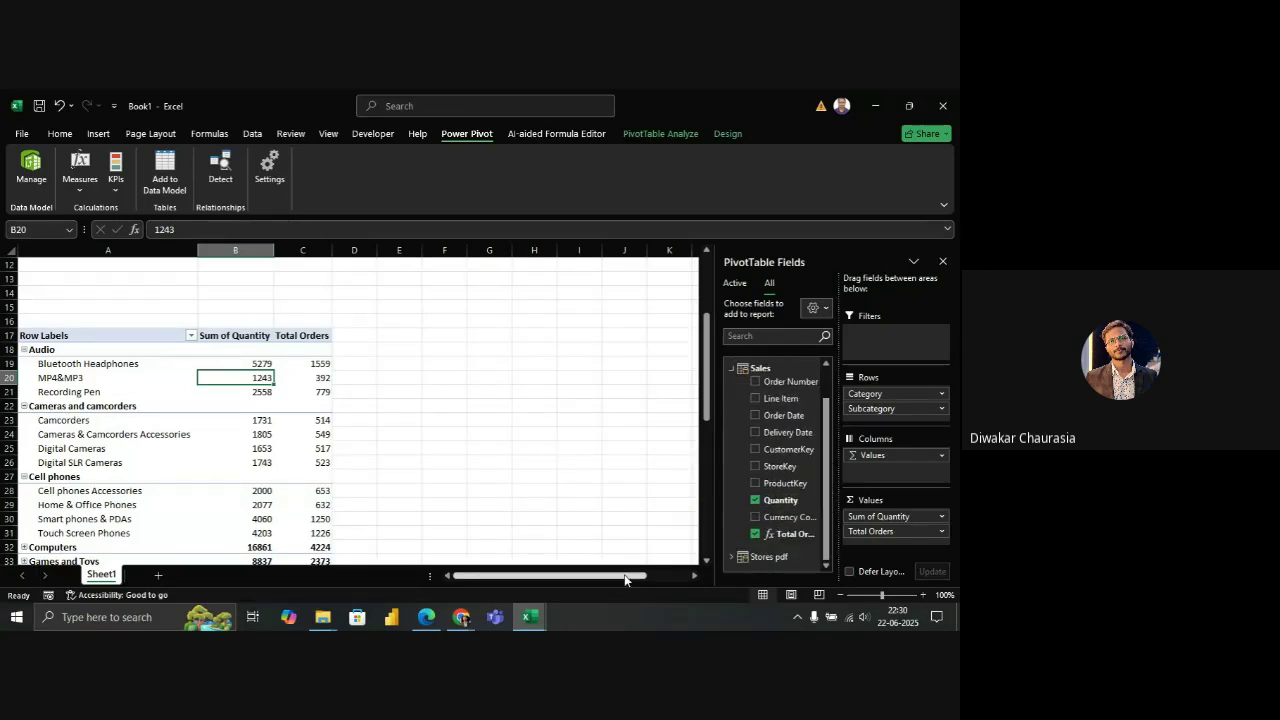
Widen the PivotTable field list and expand the Calendar and Products tables to show their fields
{"action": "left_click_drag", "start_coordinate": [710, 400], "coordinate": [660, 405]}
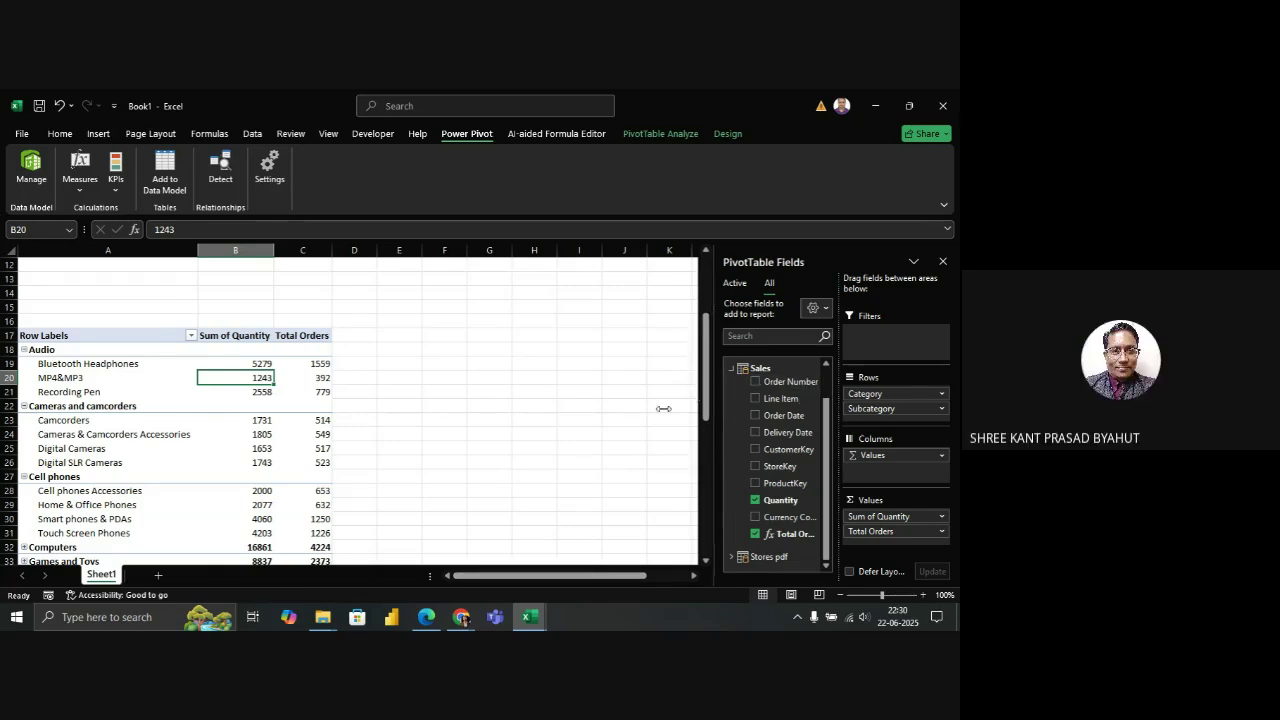
{"action": "scroll", "coordinate": [797, 410], "scroll_direction": "up", "scroll_amount": 1}
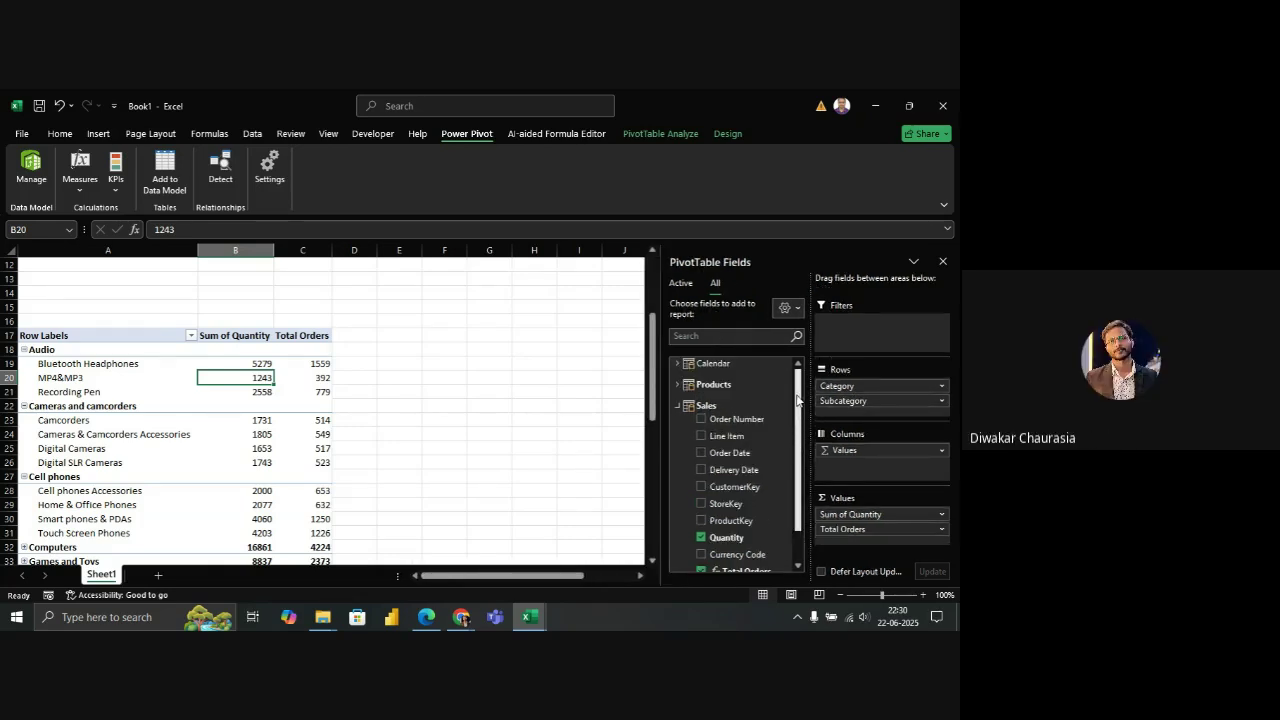
{"action": "left_click", "coordinate": [678, 364]}
{"action": "left_click", "coordinate": [678, 467]}
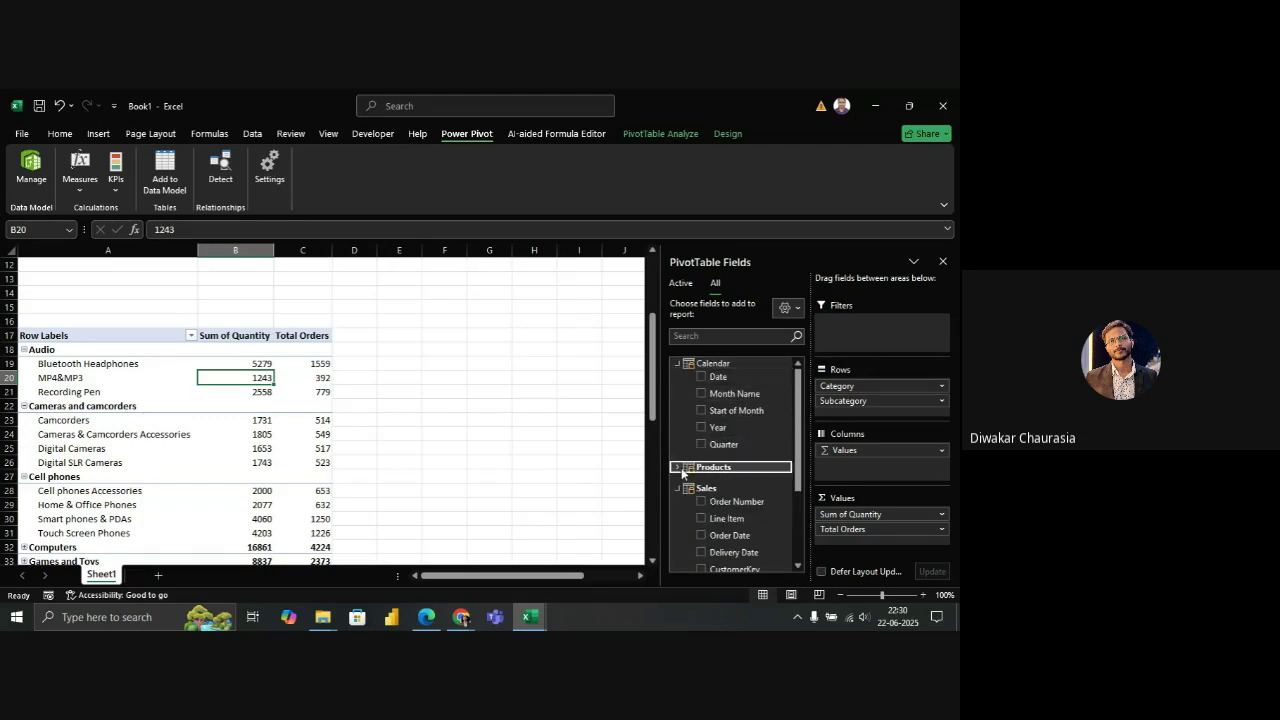
{"action": "scroll", "coordinate": [738, 504], "scroll_direction": "down", "scroll_amount": 2}
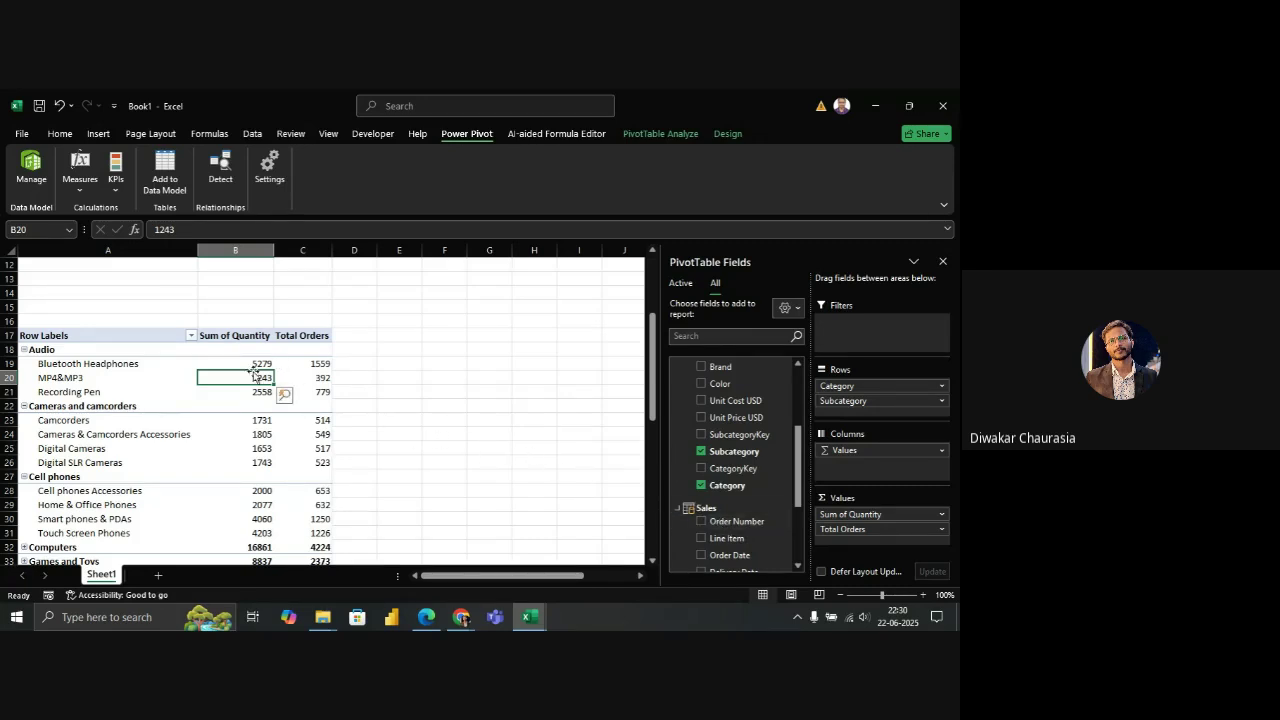
Examine the quantities and order counts of the Audio subcategories, selecting the whole Audio group across all three PivotTable columns
{"action": "left_click", "coordinate": [190, 377]}
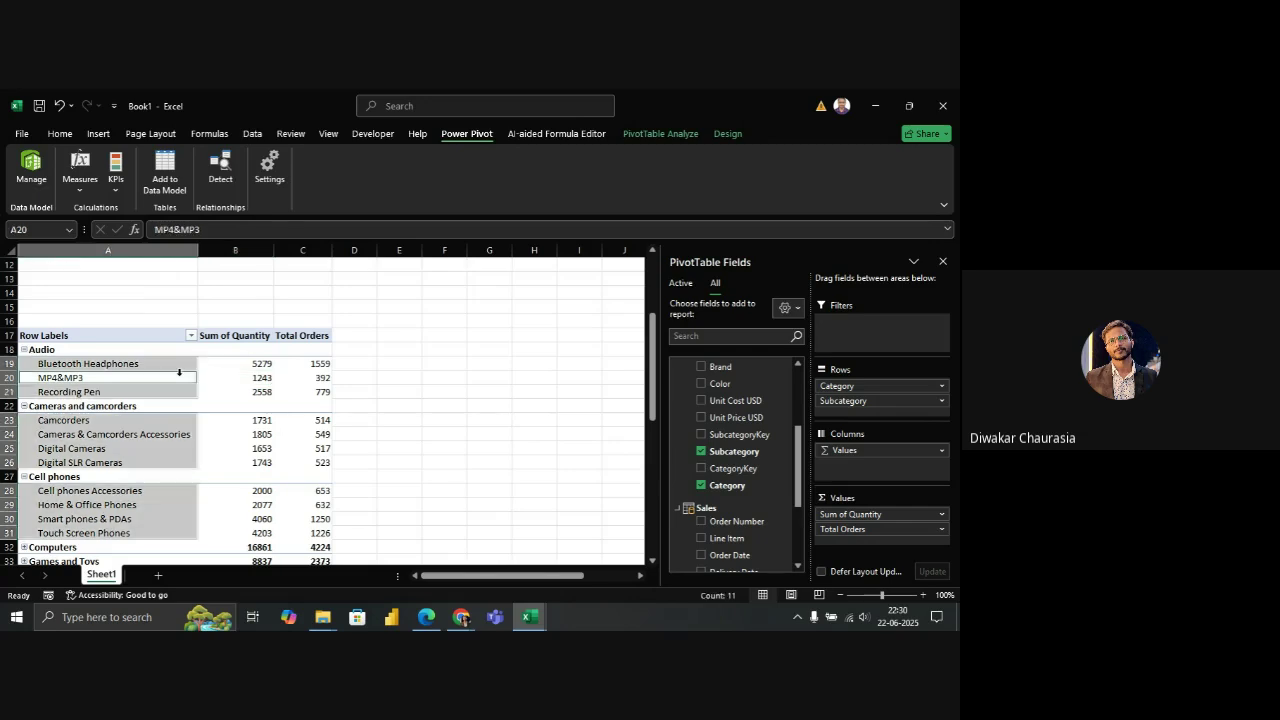
{"action": "left_click", "coordinate": [245, 379]}
{"action": "left_click", "coordinate": [288, 392]}
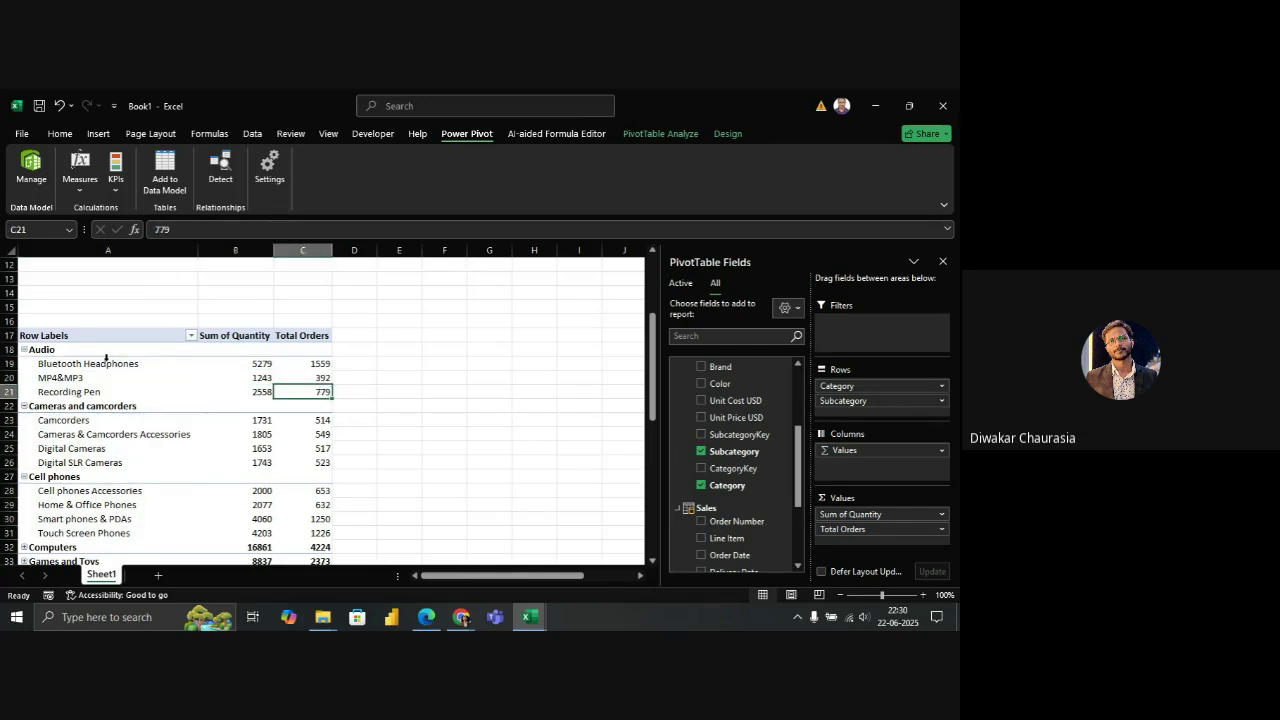
{"action": "left_click", "coordinate": [66, 368]}
{"action": "left_click", "coordinate": [92, 352]}
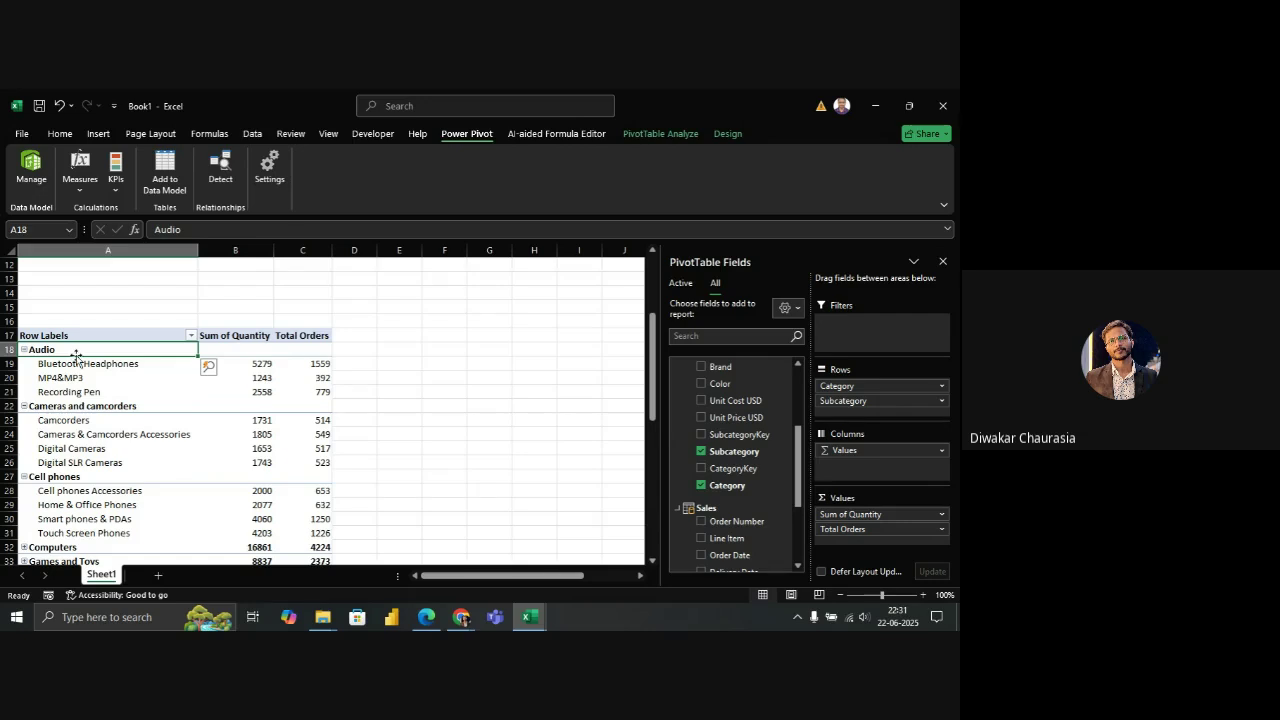
{"action": "key", "text": "shift+Right"}
{"action": "key", "text": "shift+Right"}
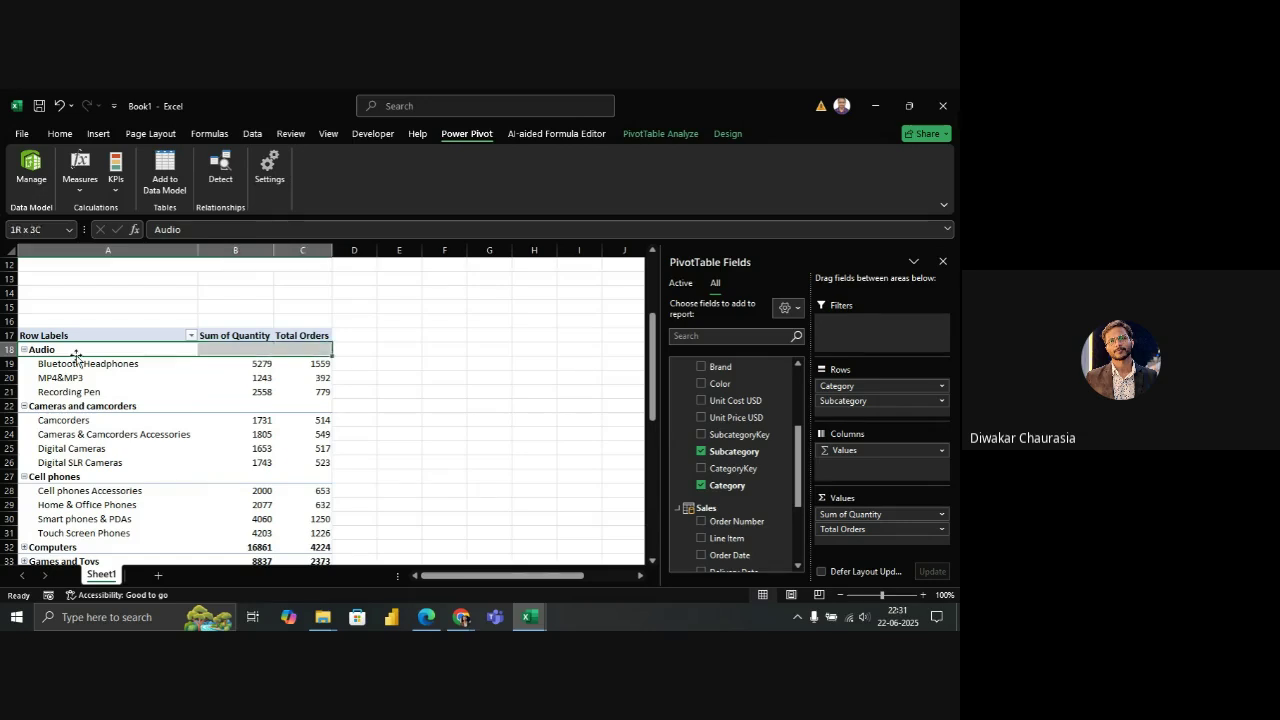
{"action": "key", "text": "shift+Down"}
{"action": "key", "text": "shift+Down"}
{"action": "key", "text": "shift+Down"}
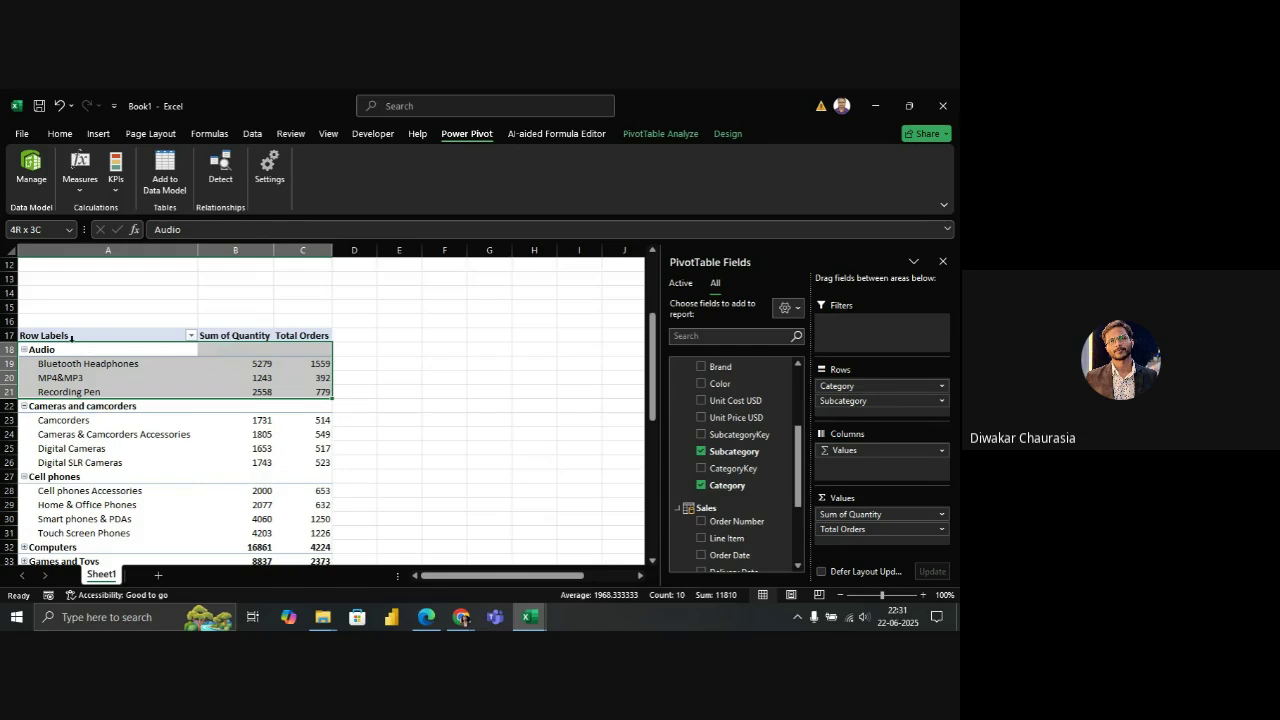
Select the entire PivotTable from Row Labels to Grand Total and insert a Clustered Column PivotChart from it
{"action": "left_click", "coordinate": [73, 336]}
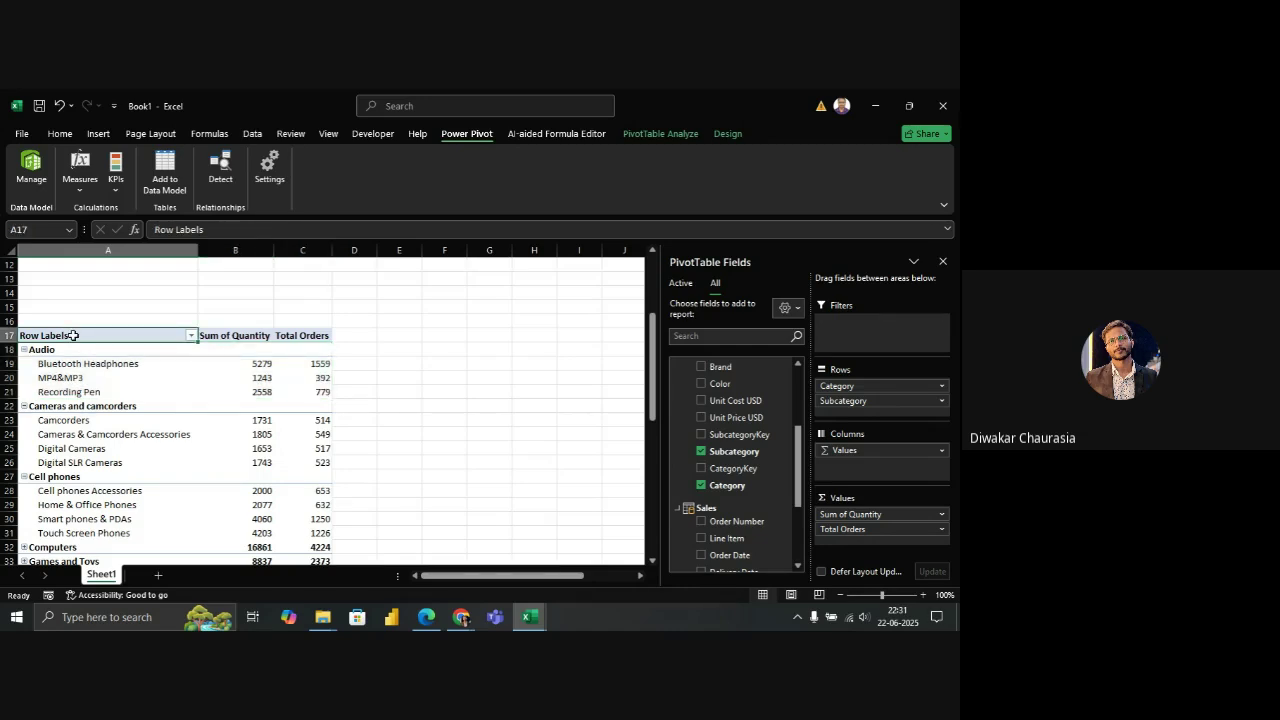
{"action": "key", "text": "ctrl+shift+Right"}
{"action": "key", "text": "ctrl+shift+Down"}
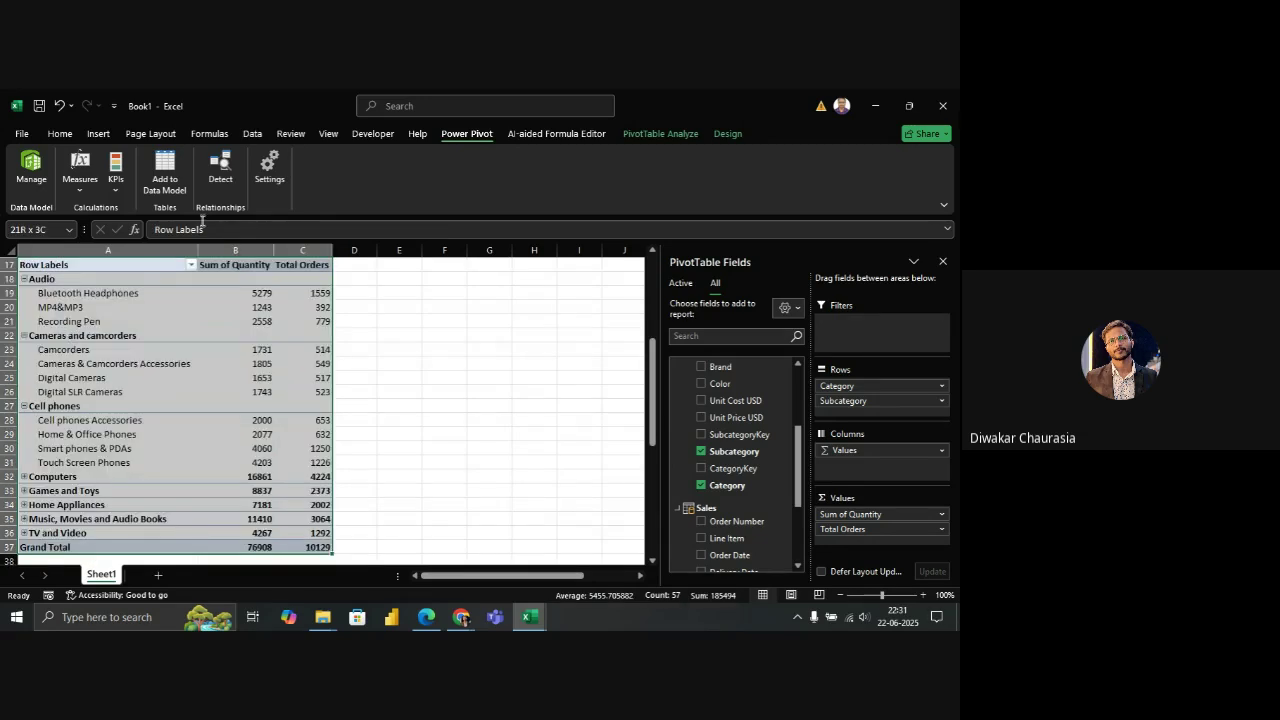
{"action": "left_click", "coordinate": [675, 134]}
{"action": "left_click", "coordinate": [752, 172]}
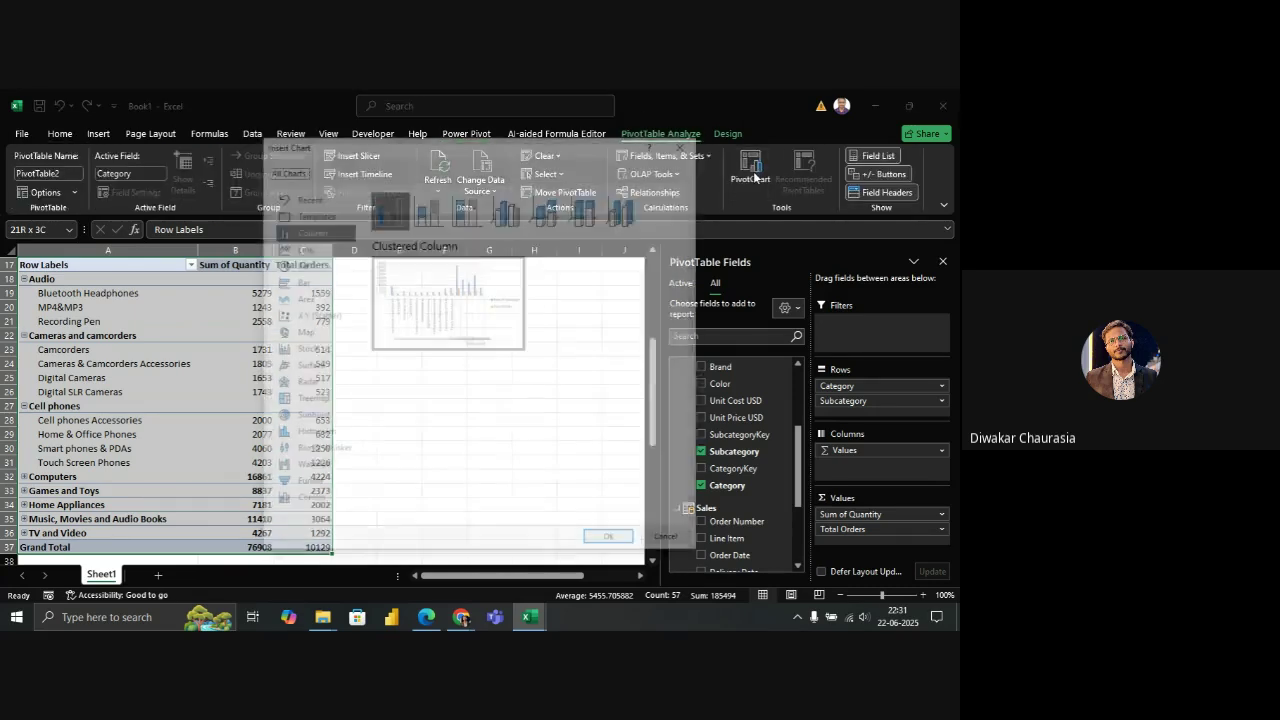
{"action": "mouse_move", "coordinate": [465, 302]}
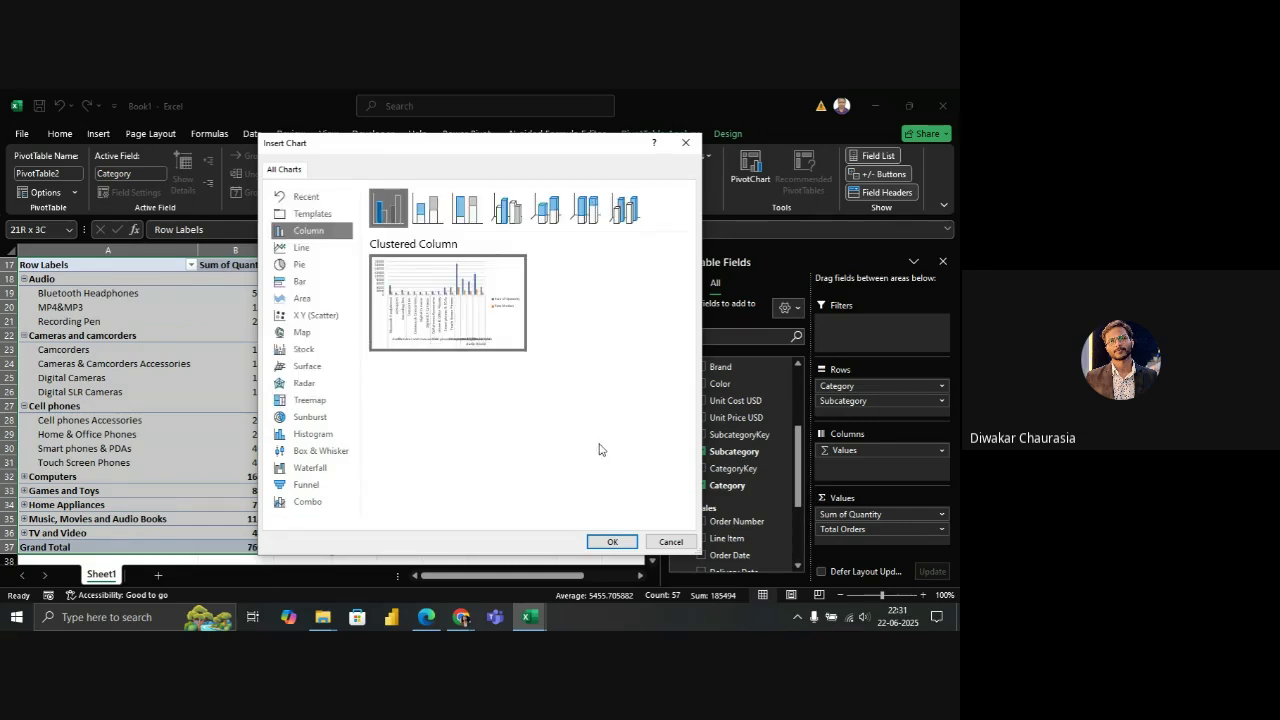
{"action": "left_click", "coordinate": [612, 542]}
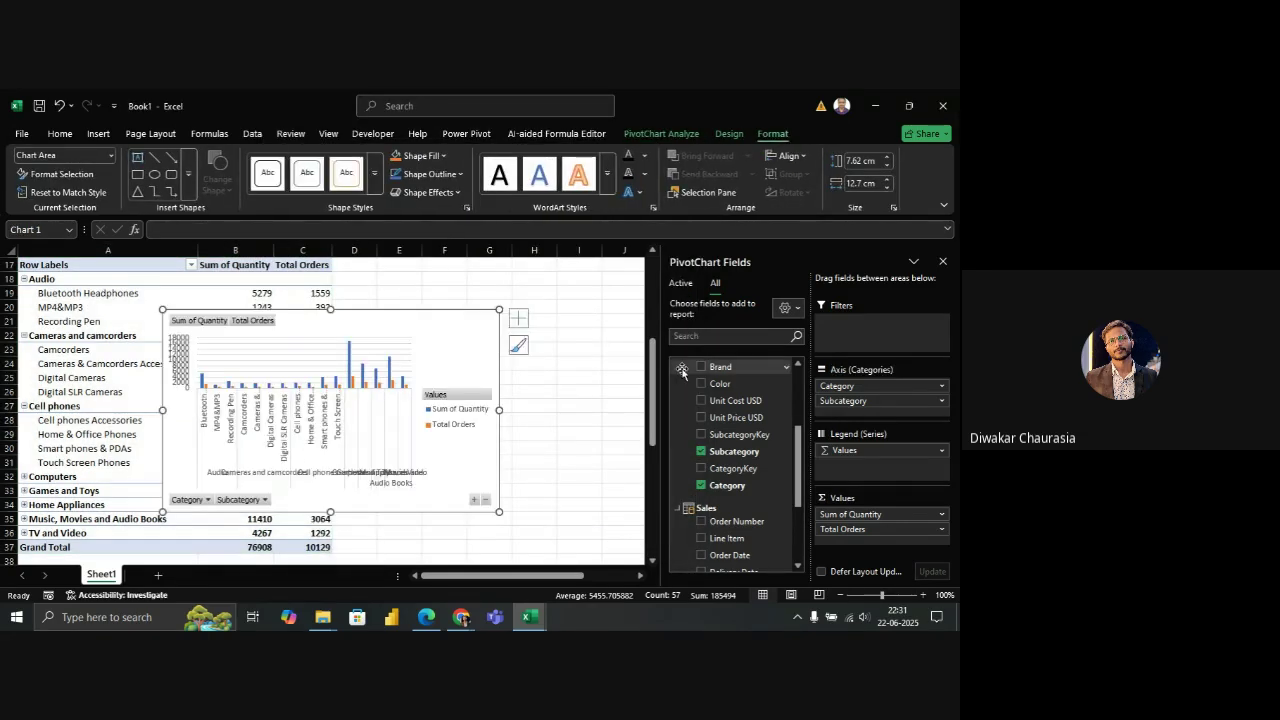
Dismiss the chart's Subcategory filter list without changes and widen the PivotChart to about 17.69 cm
{"action": "left_click", "coordinate": [255, 503]}
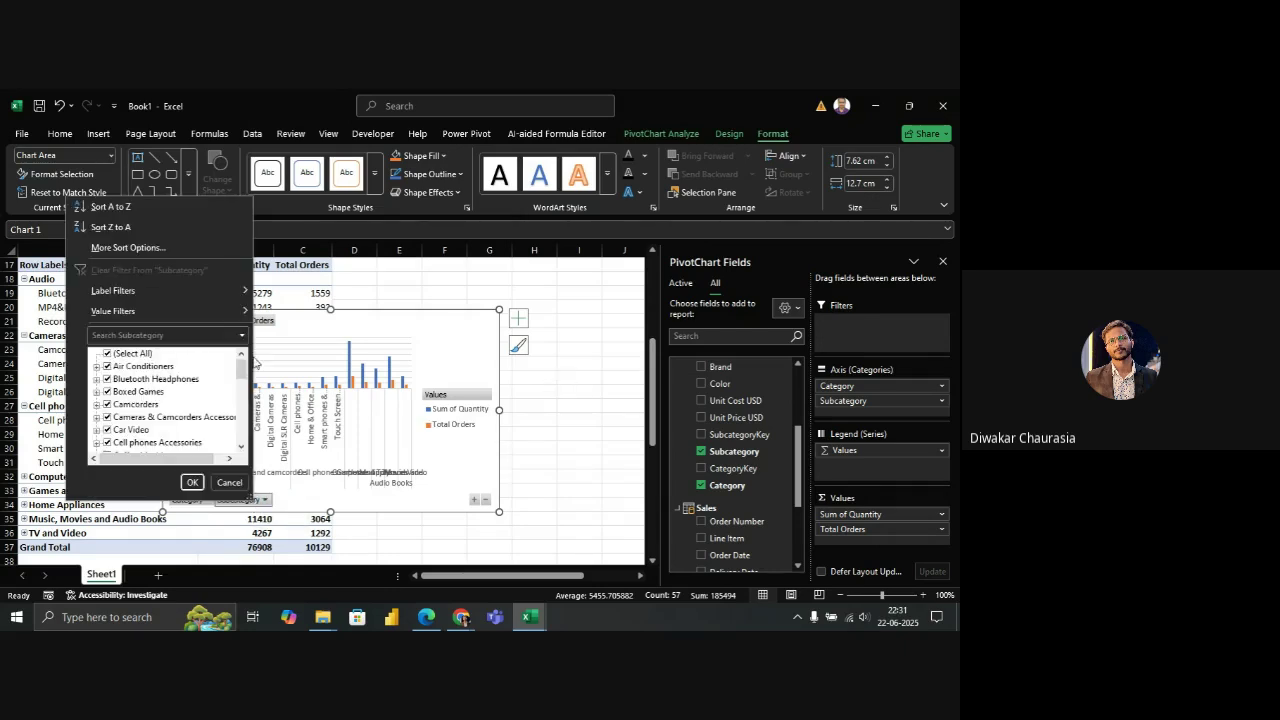
{"action": "left_click", "coordinate": [458, 341]}
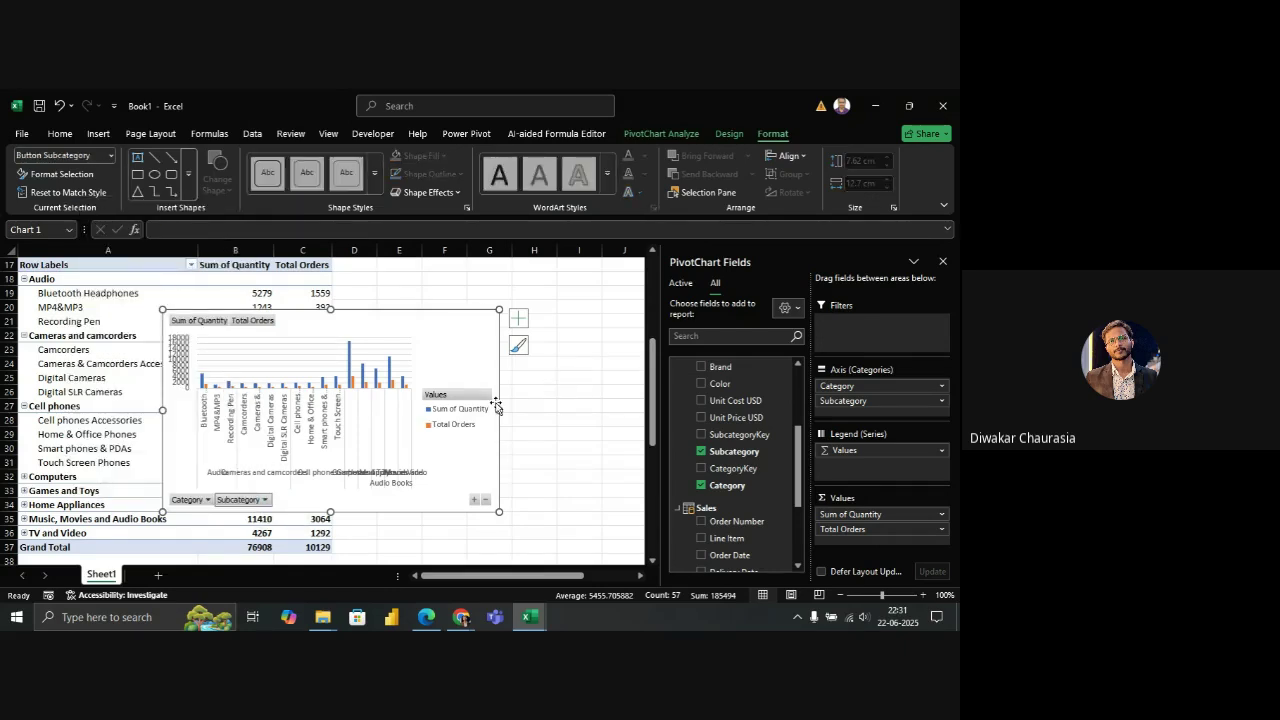
{"action": "left_click_drag", "start_coordinate": [499, 409], "coordinate": [633, 412]}
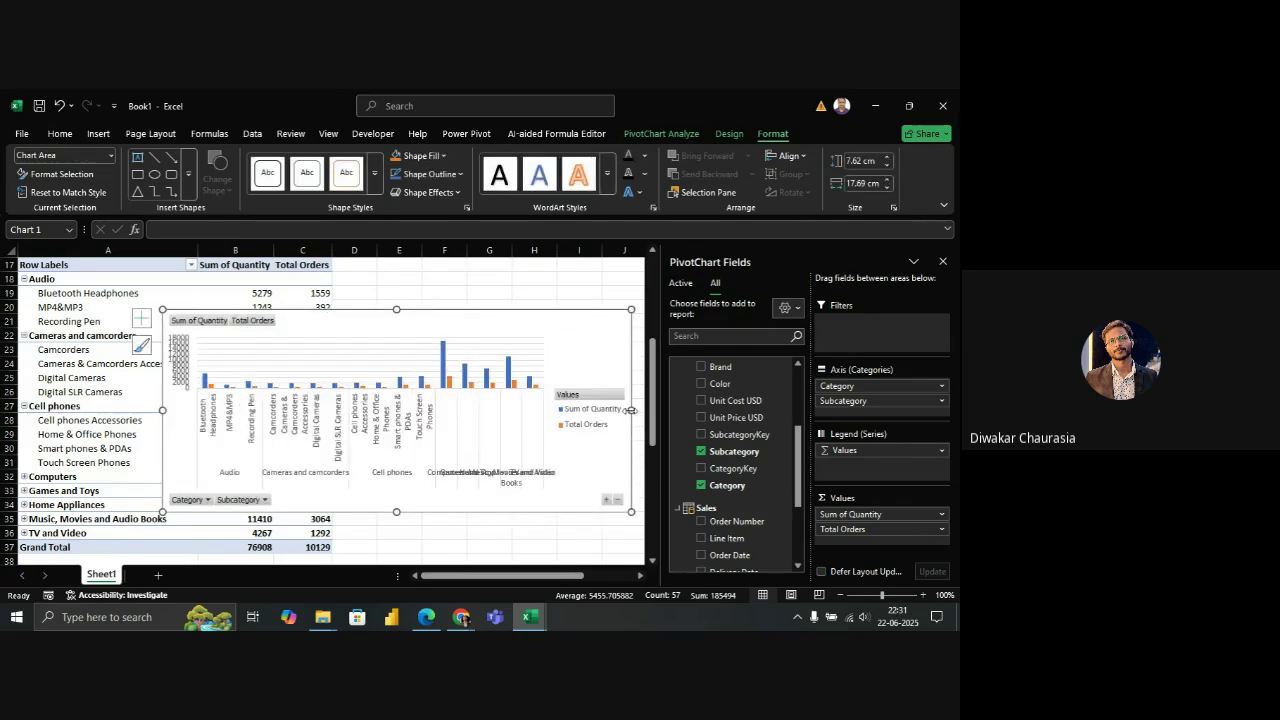
Delete the PivotChart and remove Subcategory from the PivotTable rows, keeping only Category
{"action": "left_click_drag", "start_coordinate": [631, 410], "coordinate": [513, 418]}
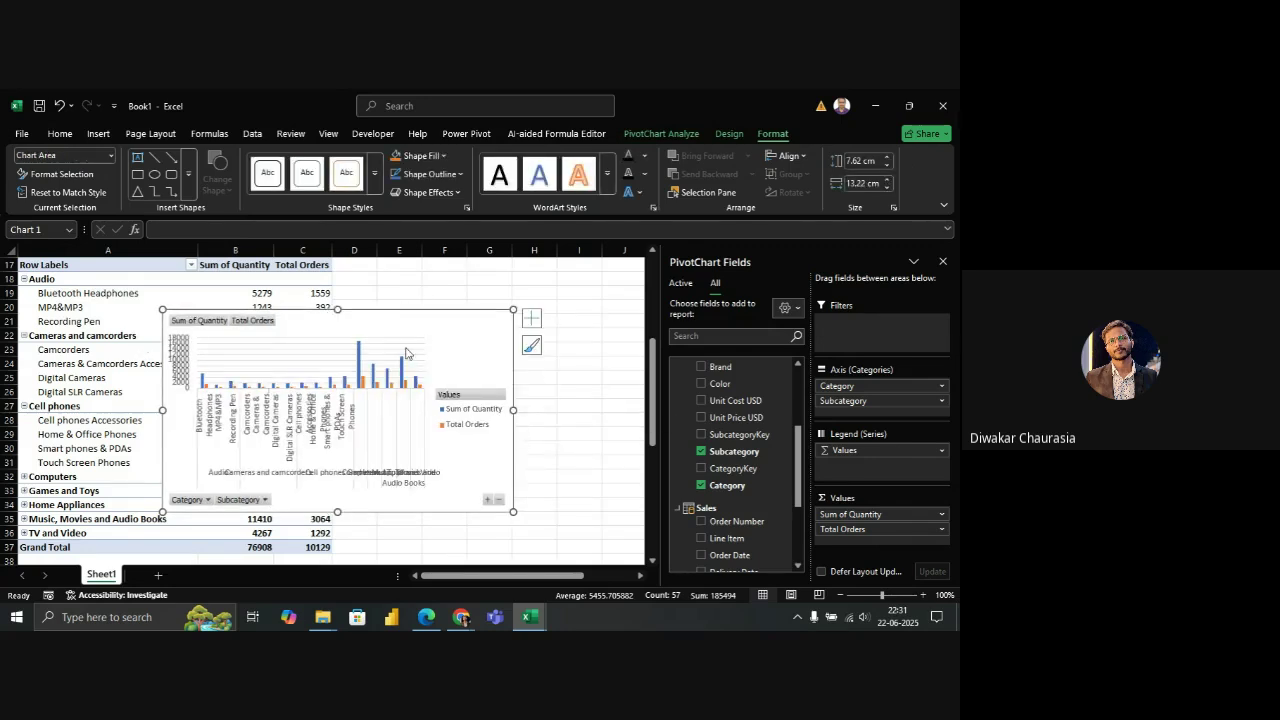
{"action": "right_click", "coordinate": [452, 352]}
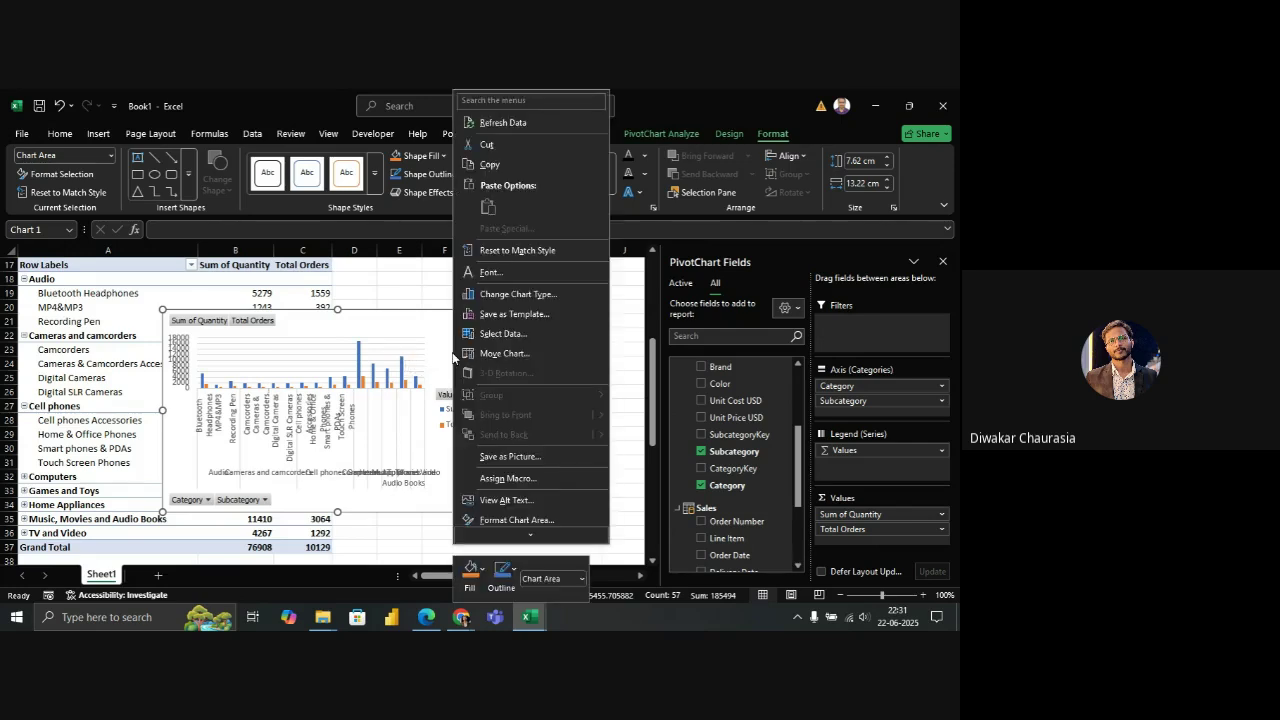
{"action": "left_click", "coordinate": [536, 254]}
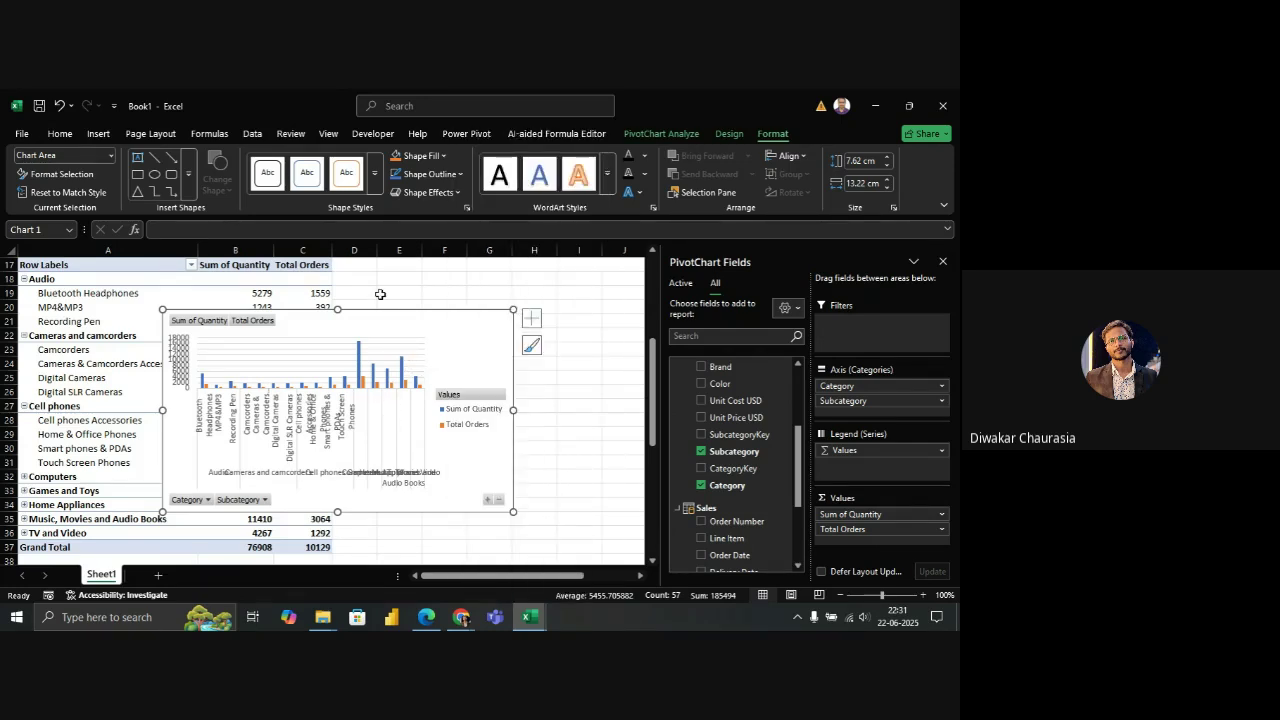
{"action": "key", "text": "Delete"}
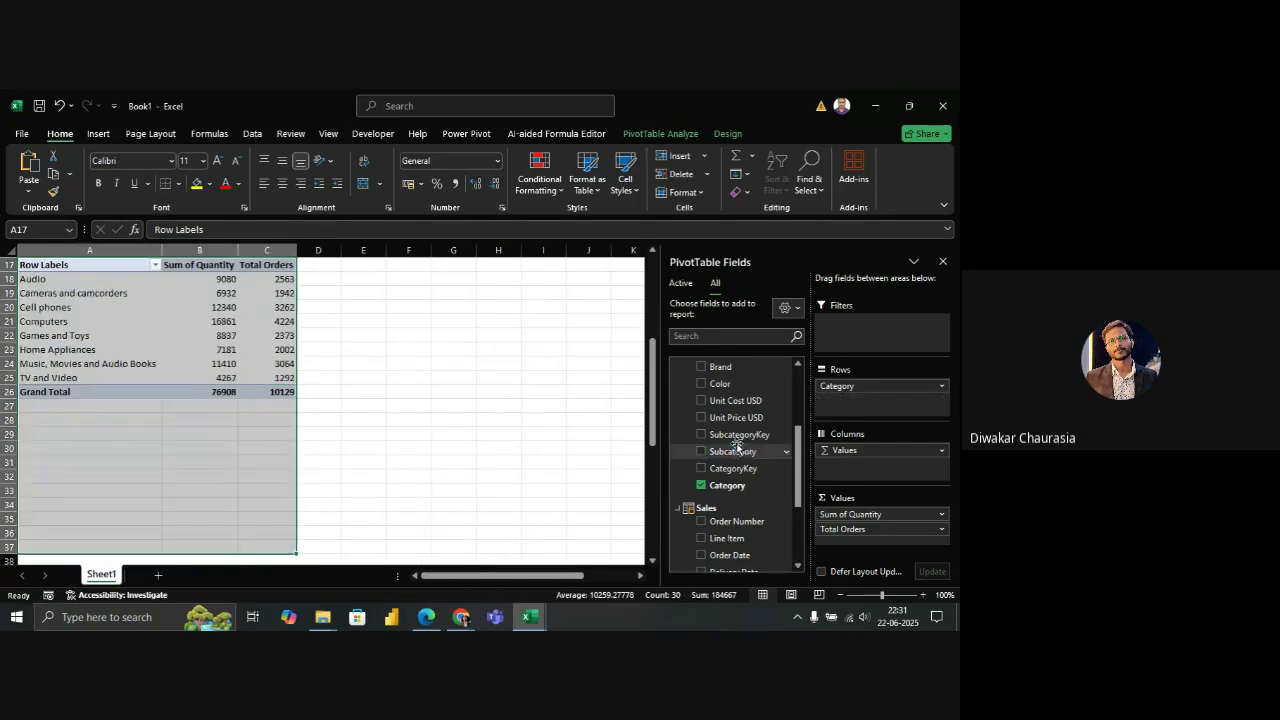
{"action": "left_click", "coordinate": [348, 304]}
{"action": "scroll", "coordinate": [348, 304], "scroll_direction": "up", "scroll_amount": 1}
{"action": "scroll", "coordinate": [348, 304], "scroll_direction": "down", "scroll_amount": 1}
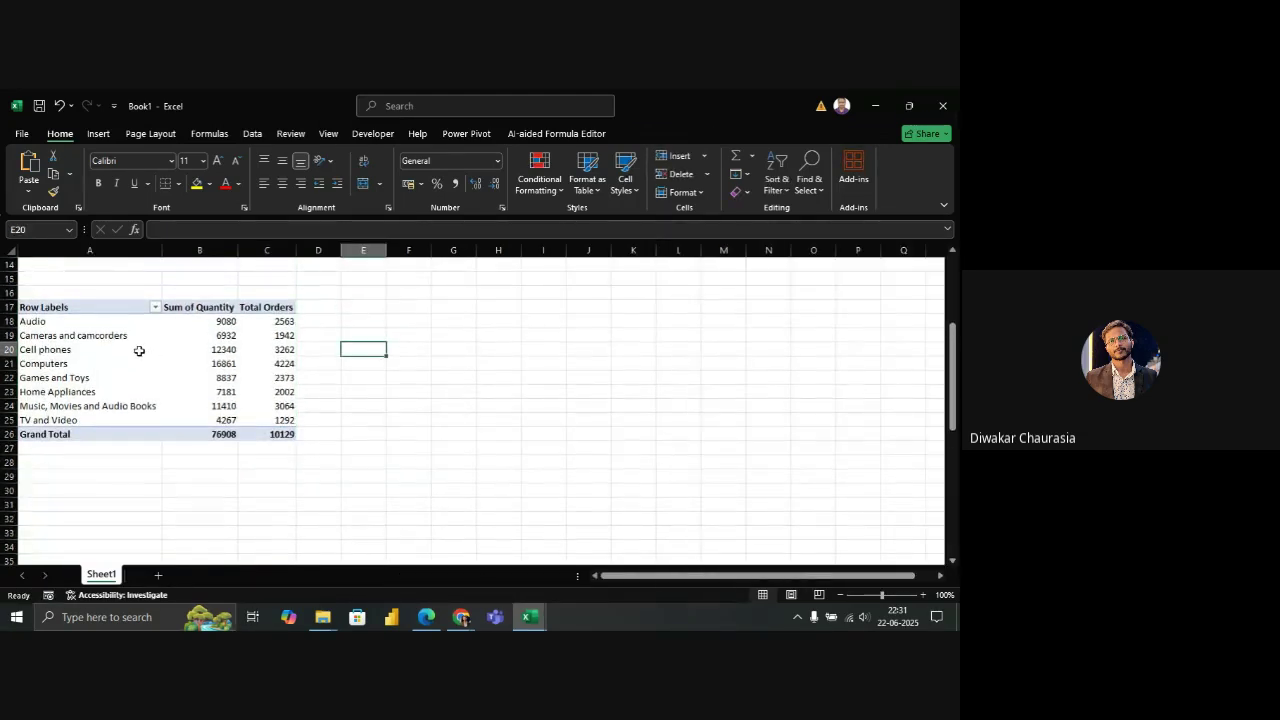
Select the whole category PivotTable from Row Labels to Grand Total and insert a Clustered Column PivotChart from it
{"action": "left_click", "coordinate": [134, 348]}
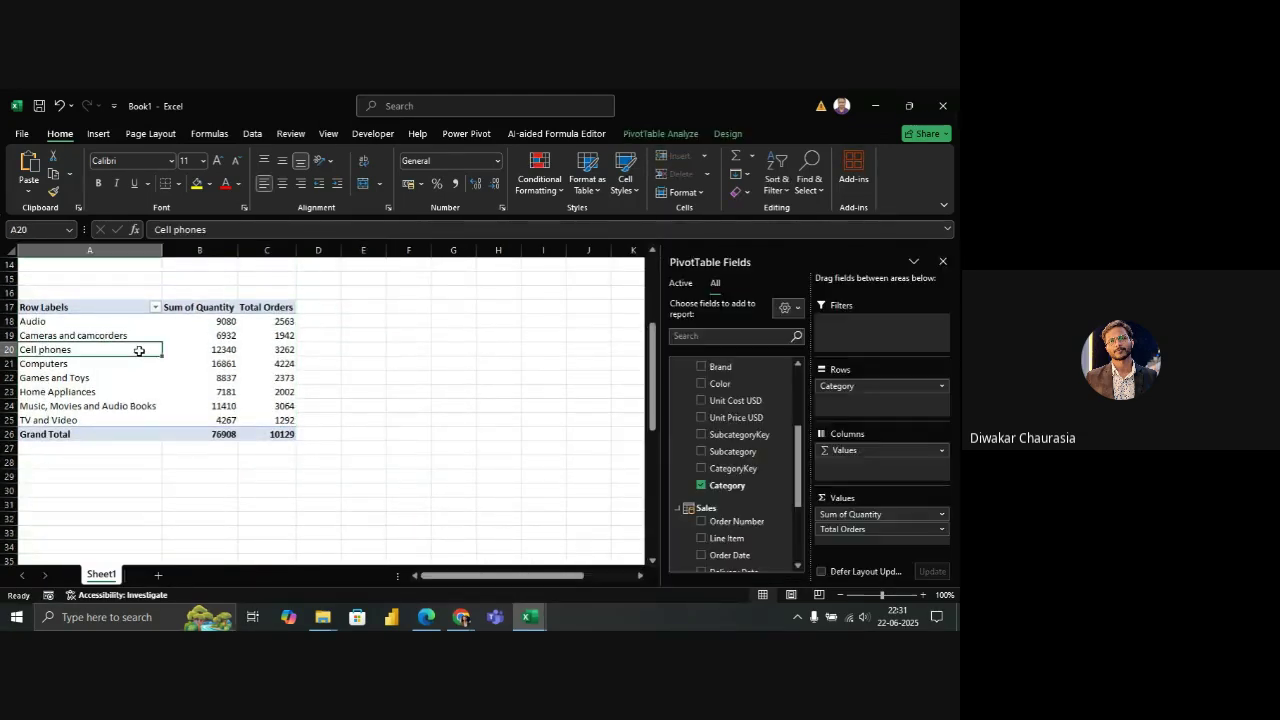
{"action": "left_click", "coordinate": [90, 308]}
{"action": "key", "text": "ctrl+shift+Right"}
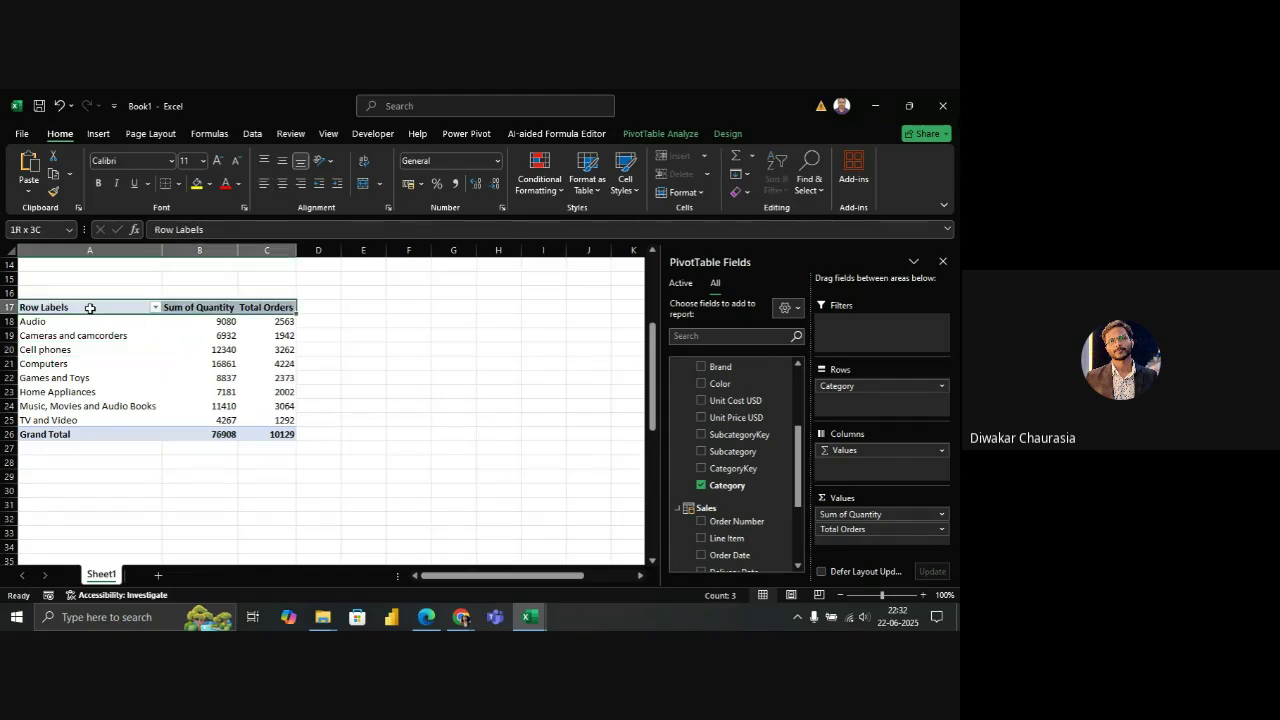
{"action": "key", "text": "ctrl+shift+Down"}
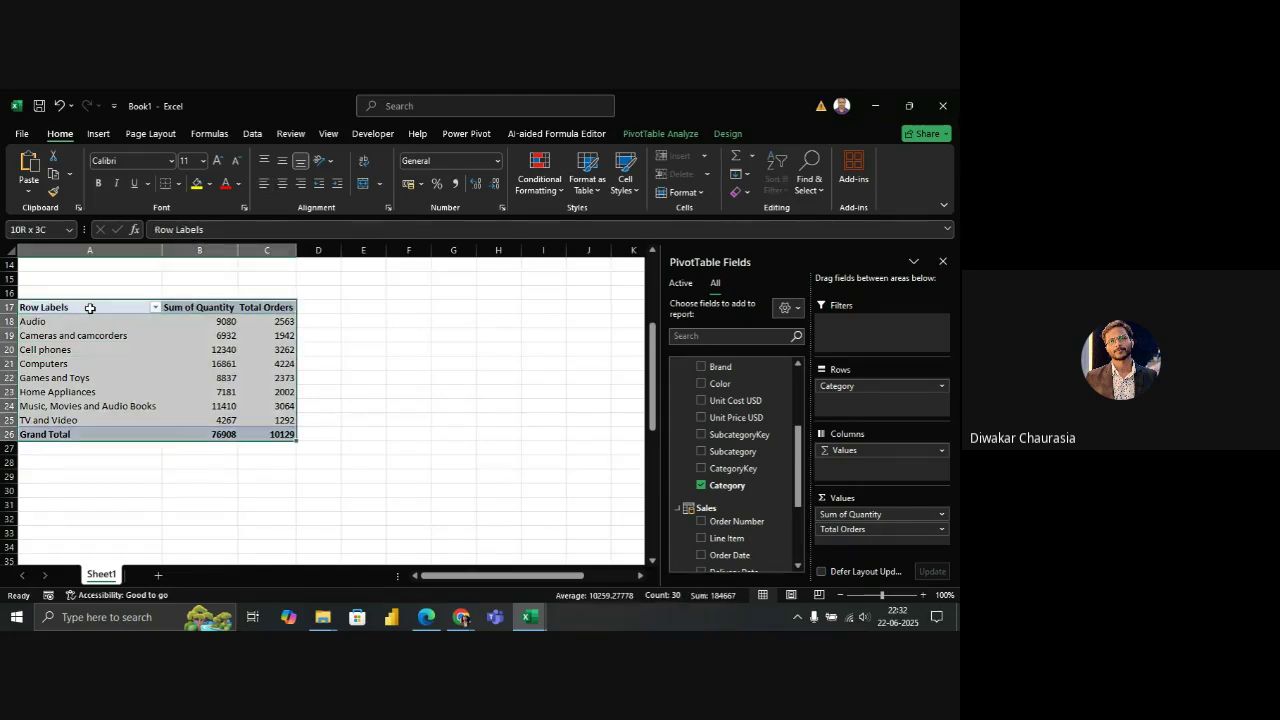
{"action": "left_click", "coordinate": [689, 134]}
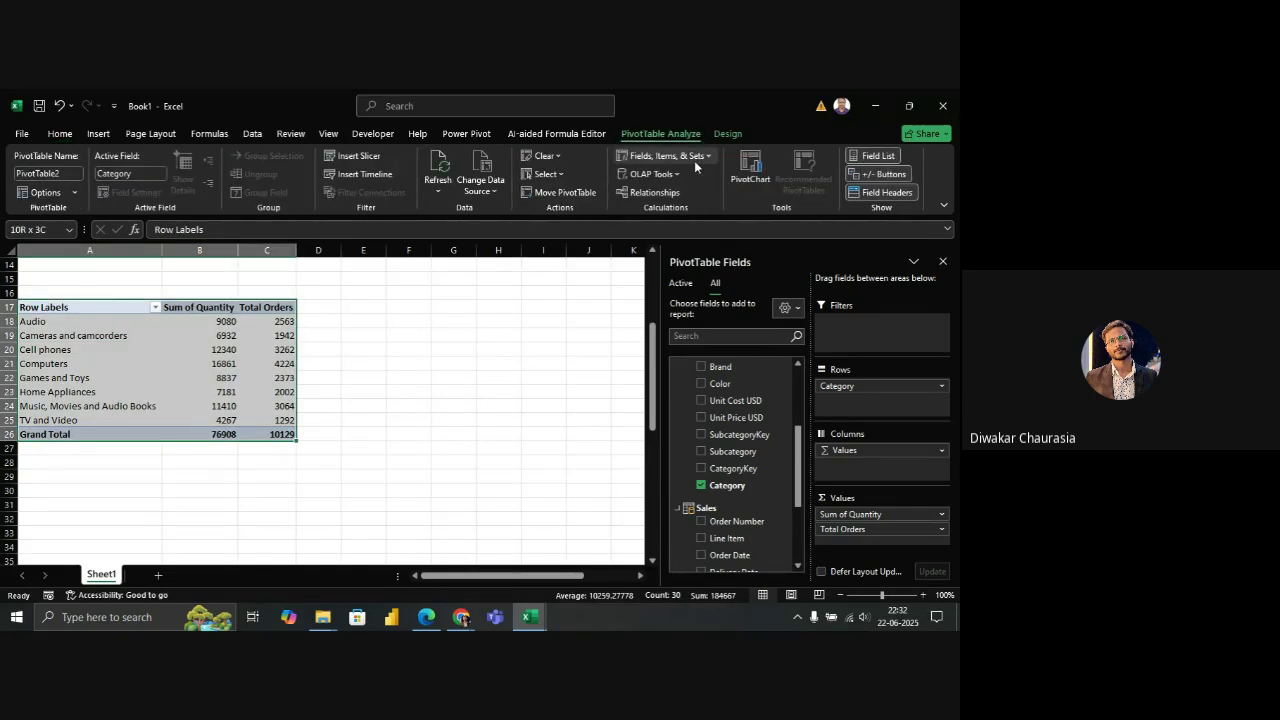
{"action": "left_click", "coordinate": [748, 170]}
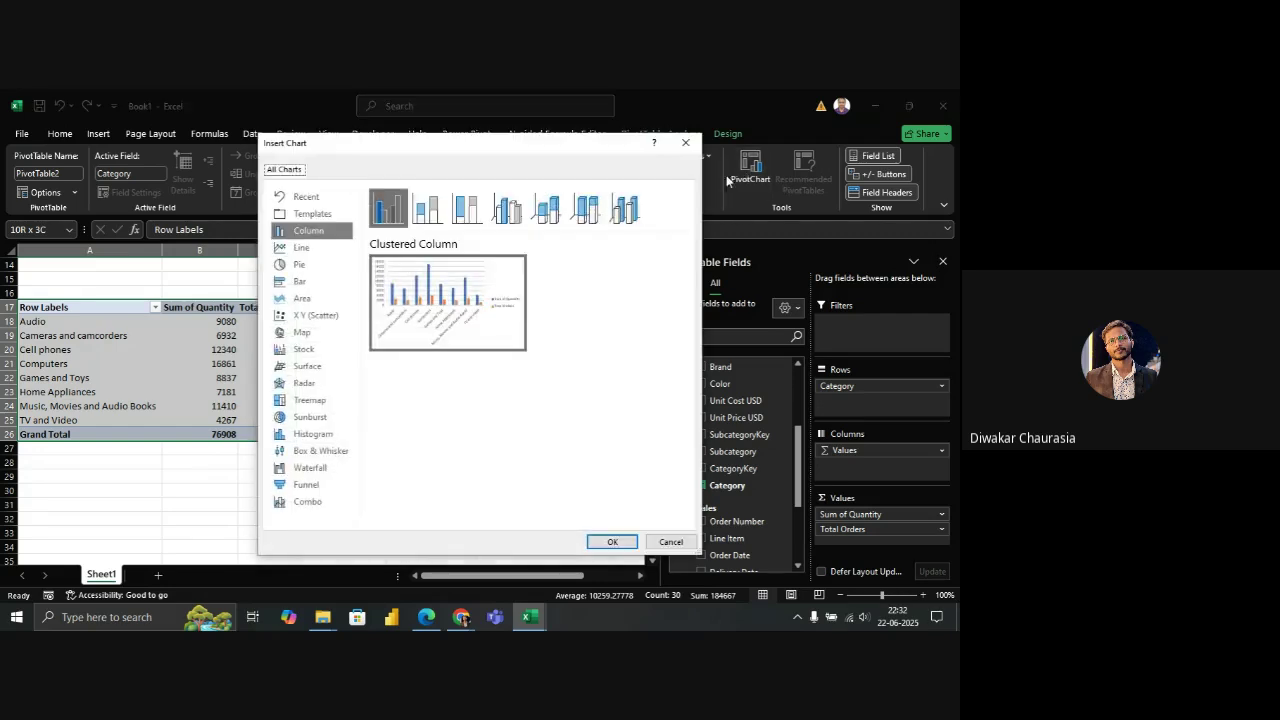
{"action": "mouse_move", "coordinate": [502, 278]}
{"action": "left_click", "coordinate": [612, 541]}
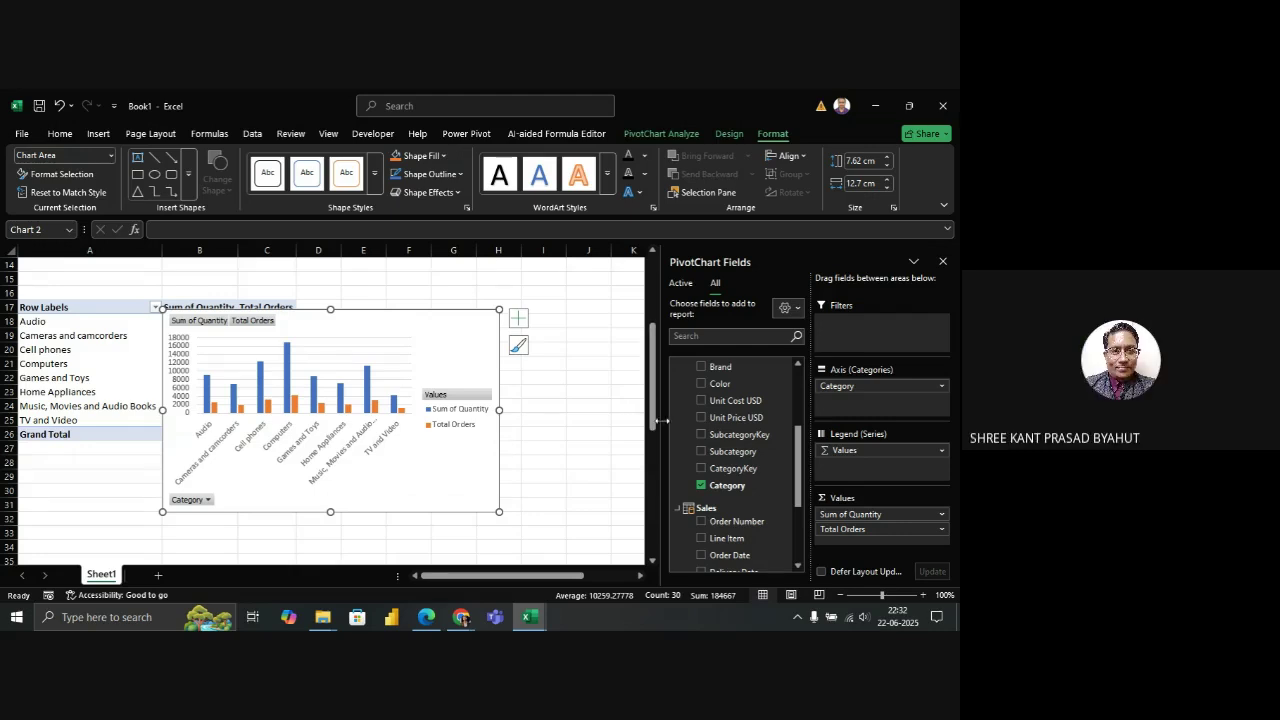
Open Bank_Dashboard.xlsx from the 2nd DAY folder inside Advanced Excel Workshop and dismiss the Protected View notice
{"action": "left_click", "coordinate": [878, 106]}
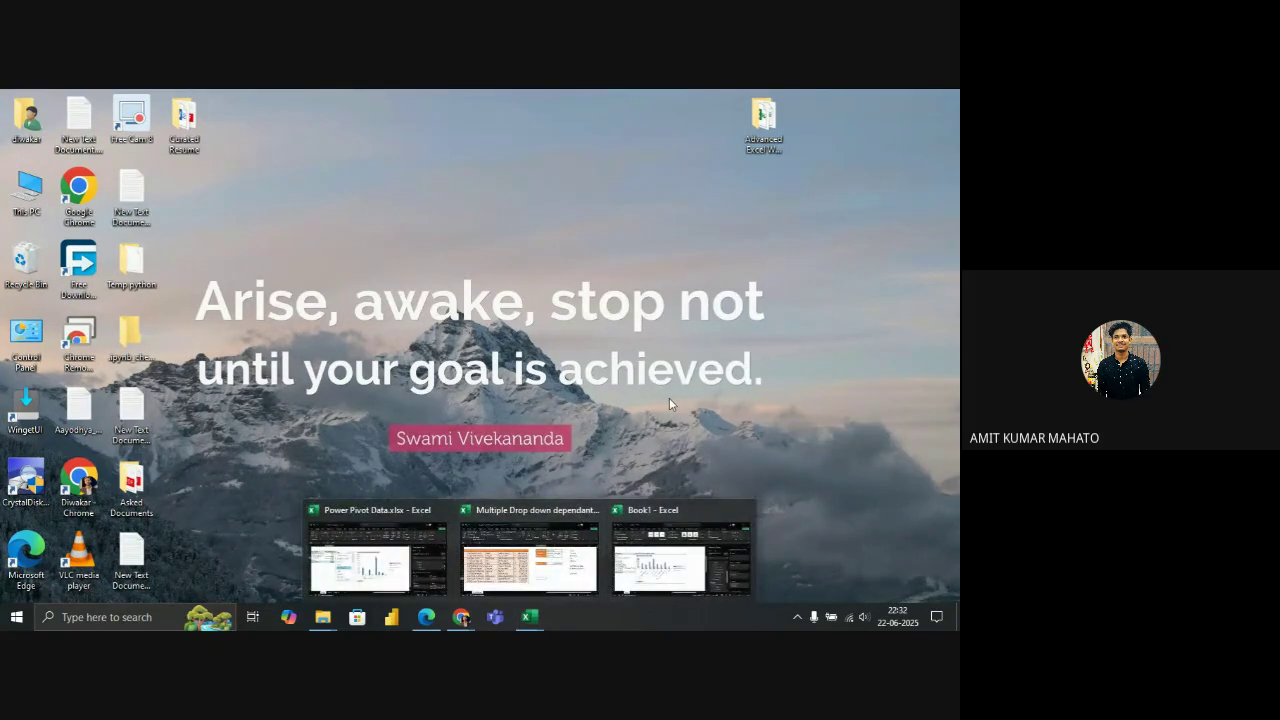
{"action": "double_click", "coordinate": [764, 121]}
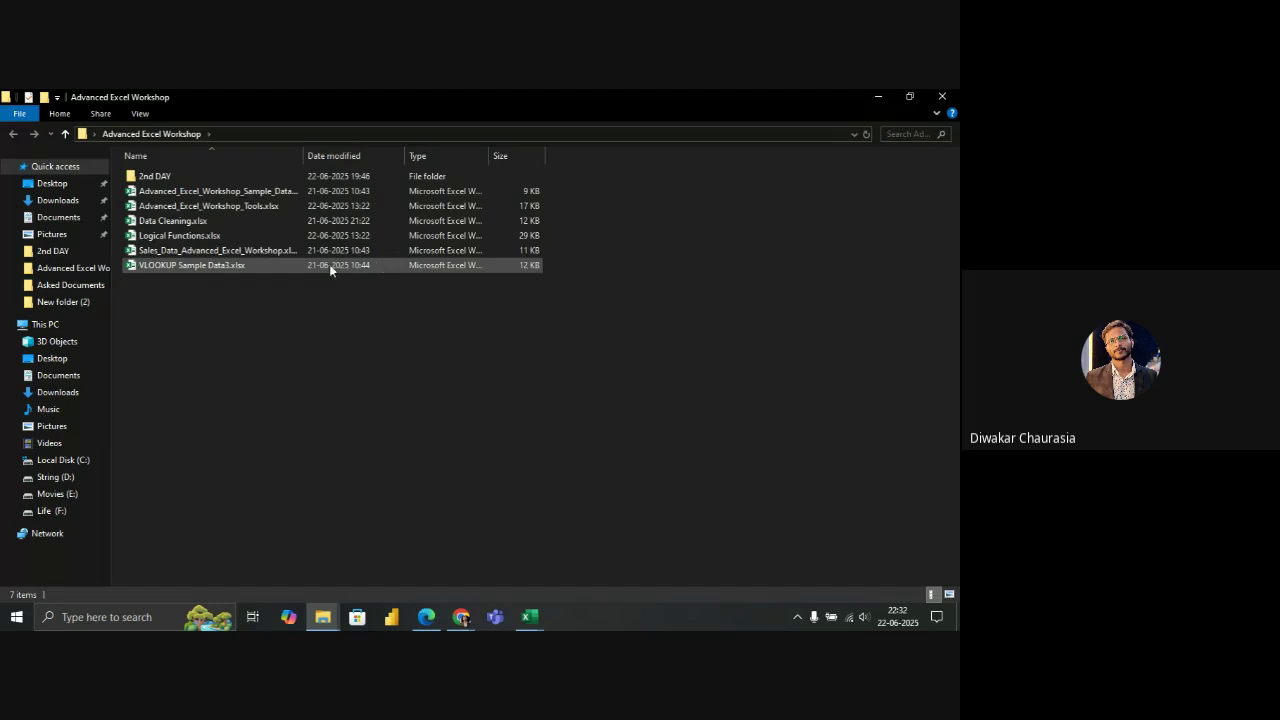
{"action": "double_click", "coordinate": [282, 181]}
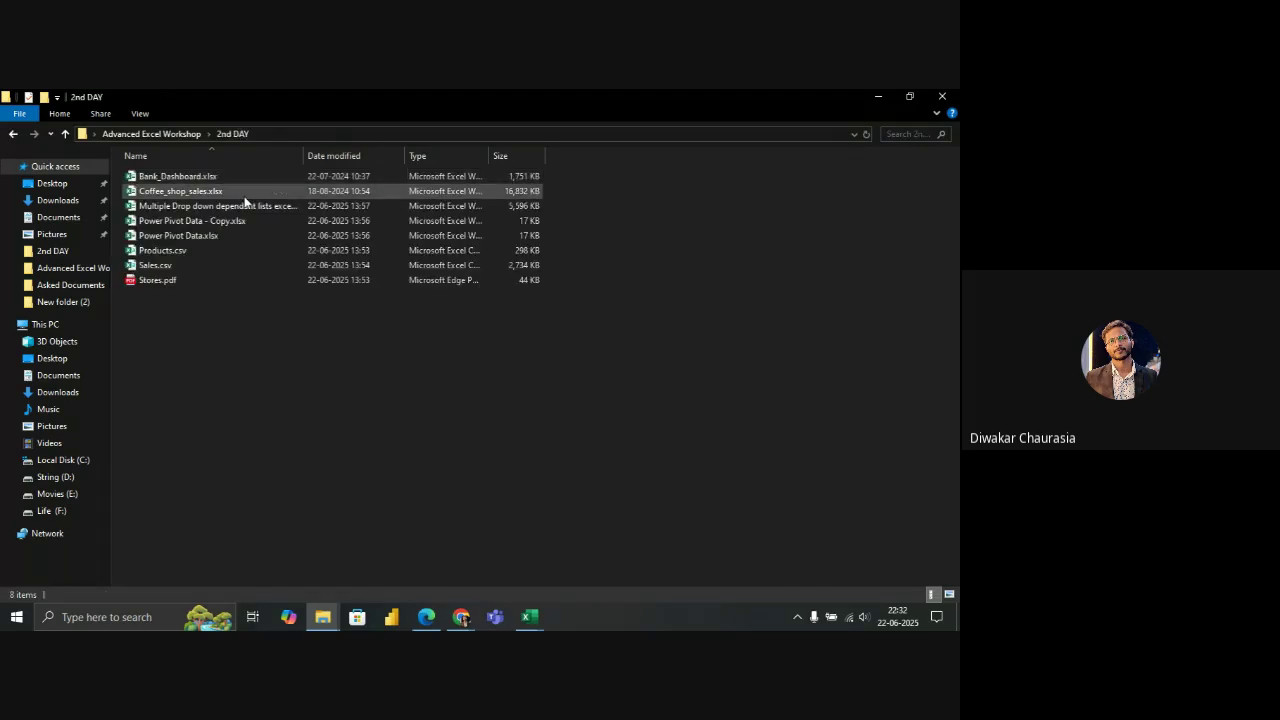
{"action": "left_click", "coordinate": [212, 179]}
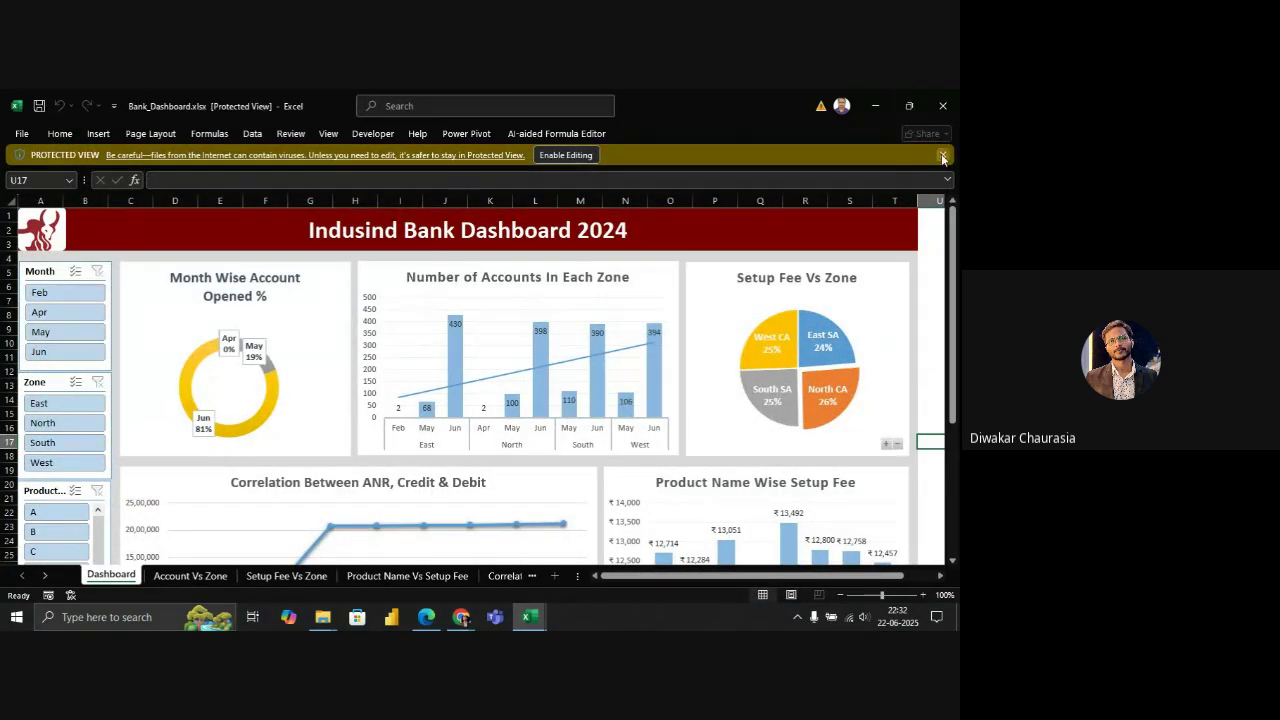
{"action": "left_click", "coordinate": [943, 157]}
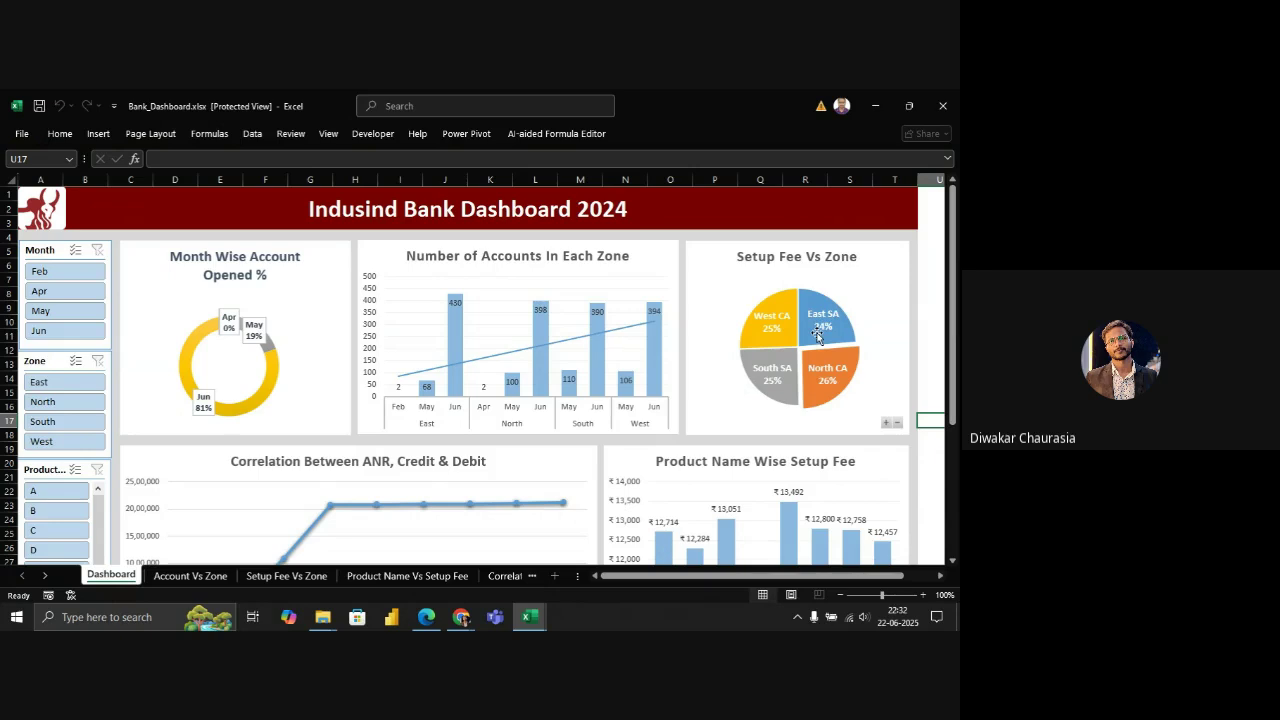
Look over all charts on the Dashboard sheet and the PivotTable behind the zone chart on the Account Vs Zone sheet
{"action": "scroll", "coordinate": [756, 413], "scroll_direction": "down", "scroll_amount": 3}
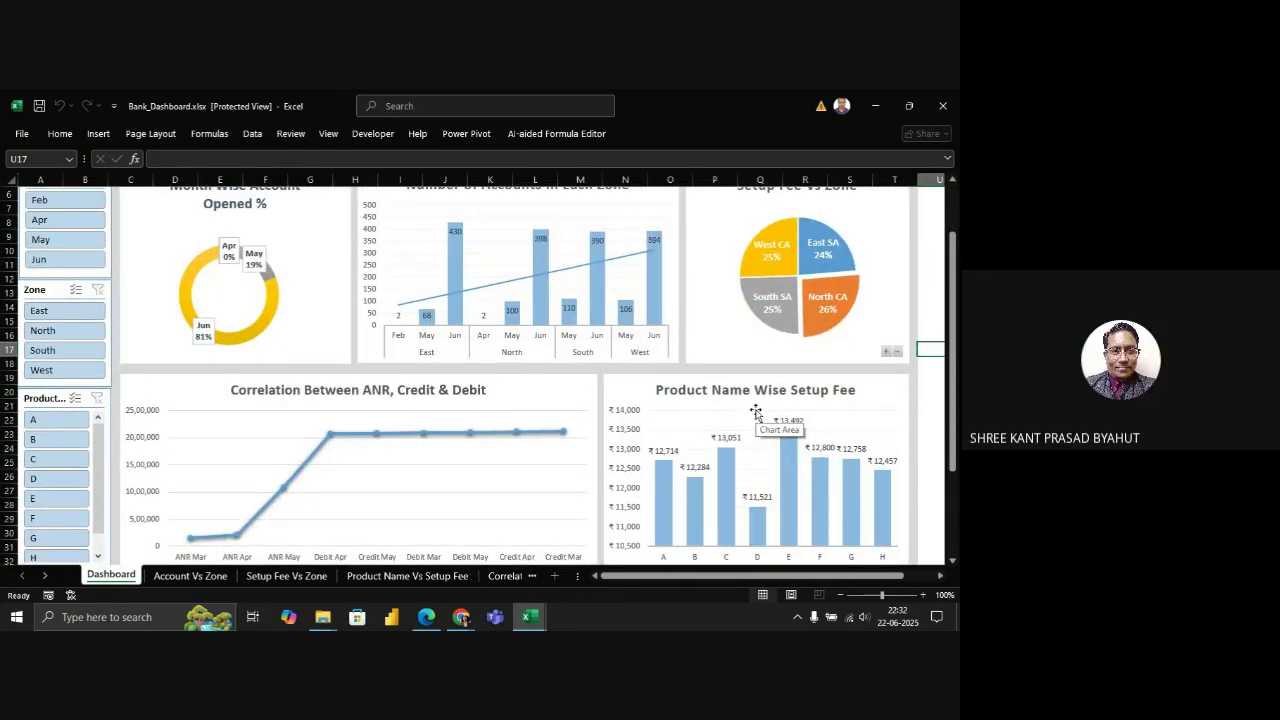
{"action": "scroll", "coordinate": [756, 413], "scroll_direction": "up", "scroll_amount": 3}
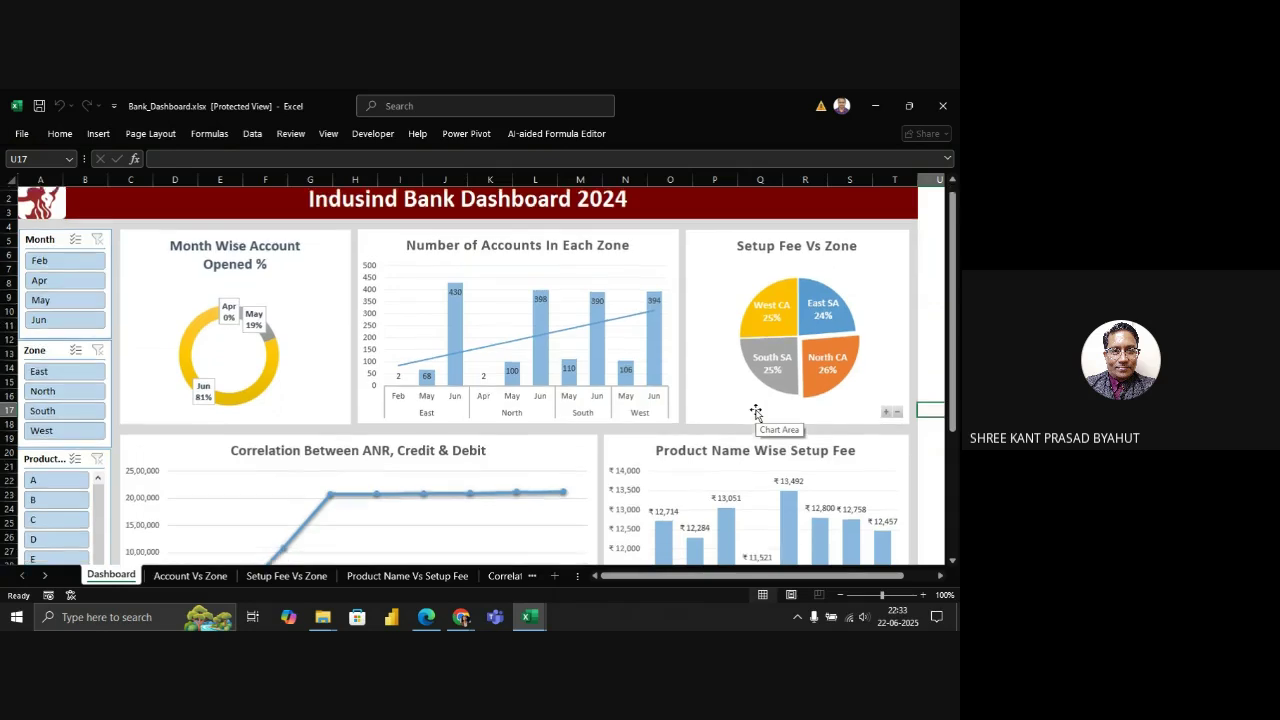
{"action": "scroll", "coordinate": [756, 413], "scroll_direction": "down", "scroll_amount": 3}
{"action": "scroll", "coordinate": [756, 413], "scroll_direction": "up", "scroll_amount": 3}
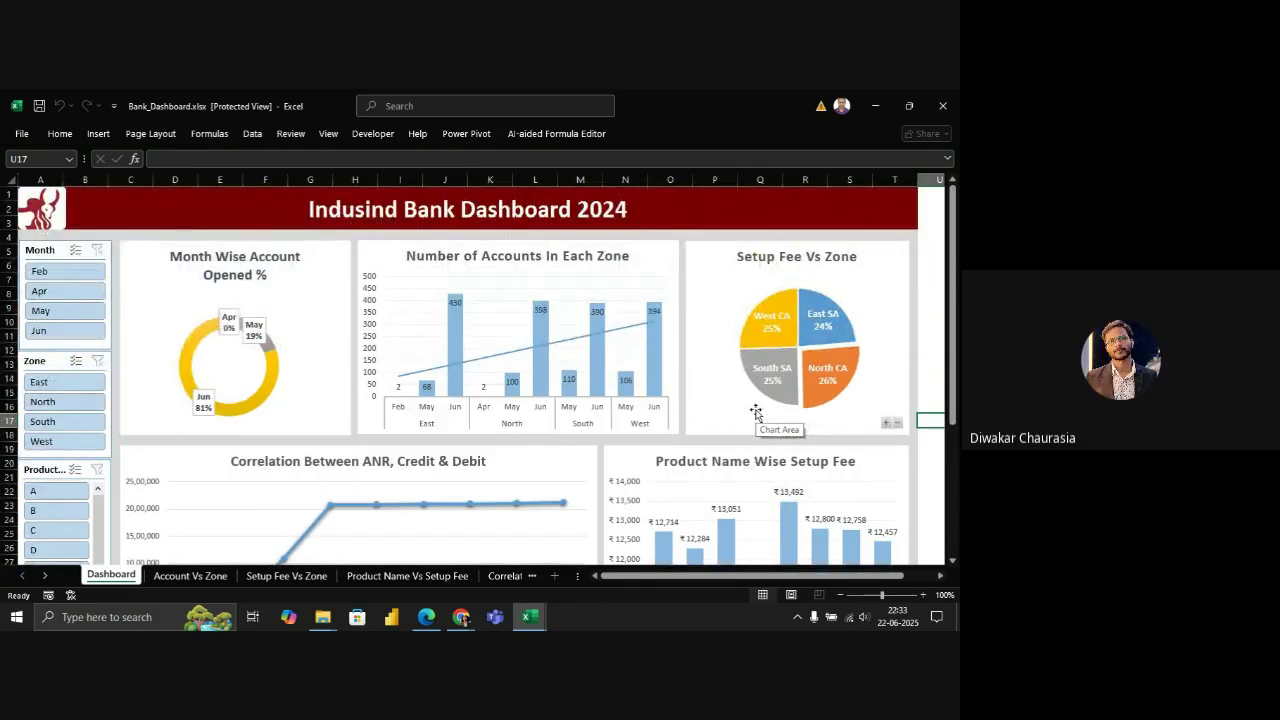
{"action": "scroll", "coordinate": [756, 413], "scroll_direction": "down", "scroll_amount": 1}
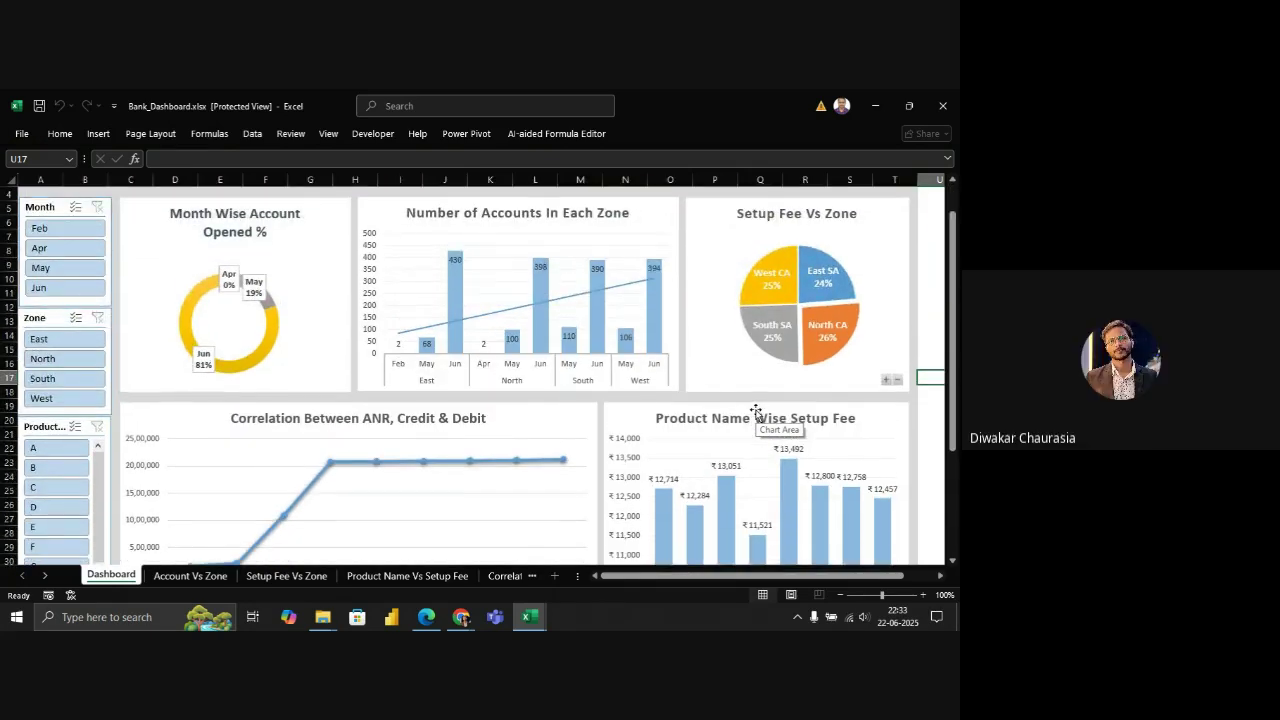
{"action": "left_click", "coordinate": [191, 577]}
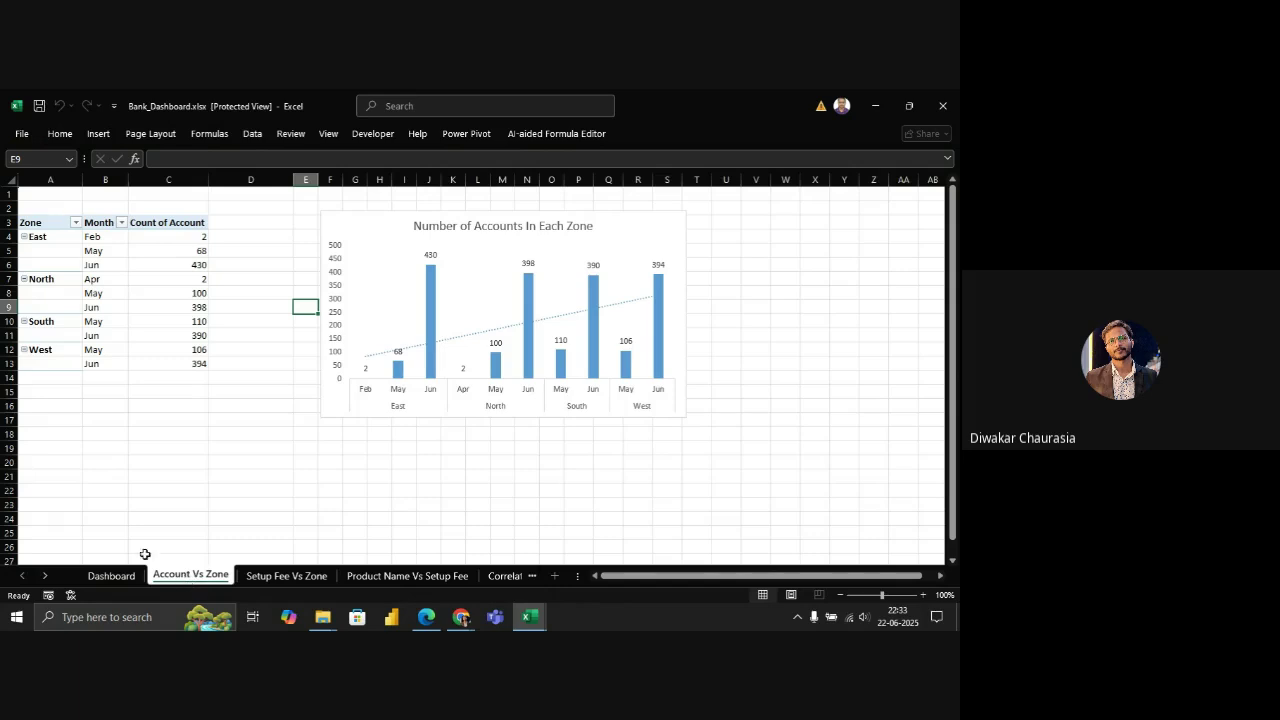
{"action": "left_click", "coordinate": [100, 575]}
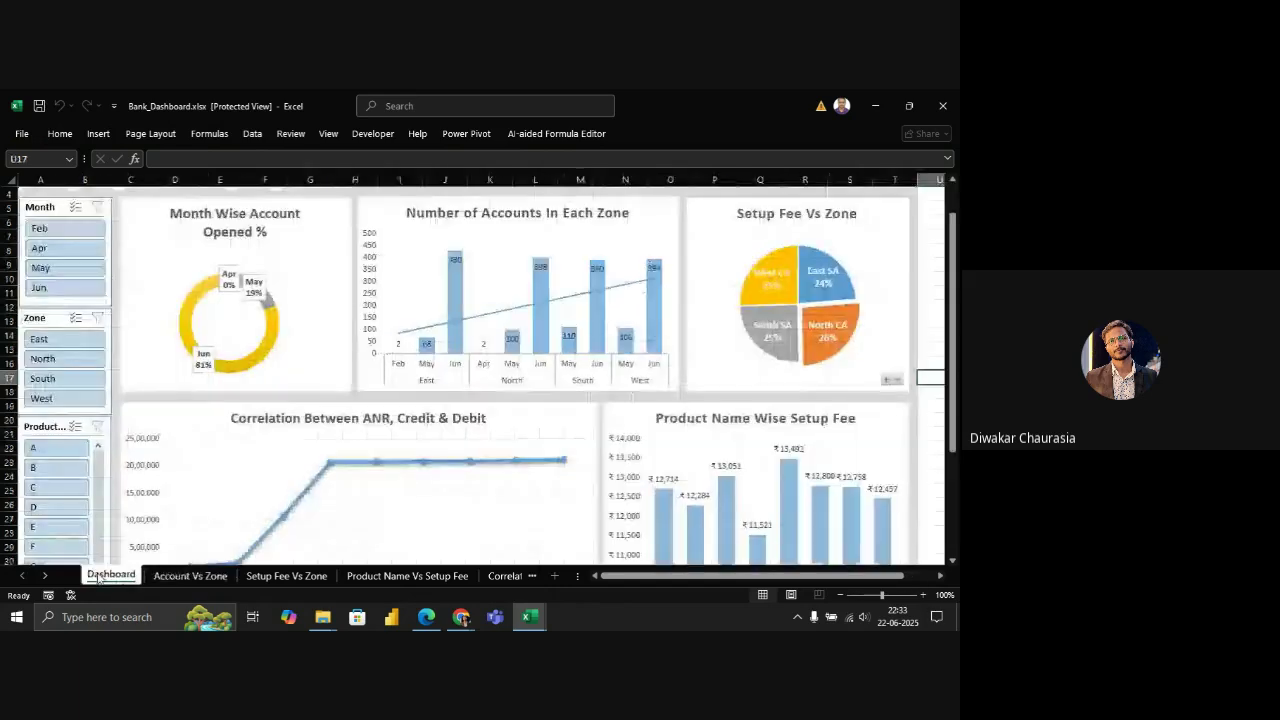
Examine the dashboard's monthly account and zone charts, and try the May, North and product options in its Month, Zone and Product slicers
{"action": "mouse_move", "coordinate": [535, 620]}
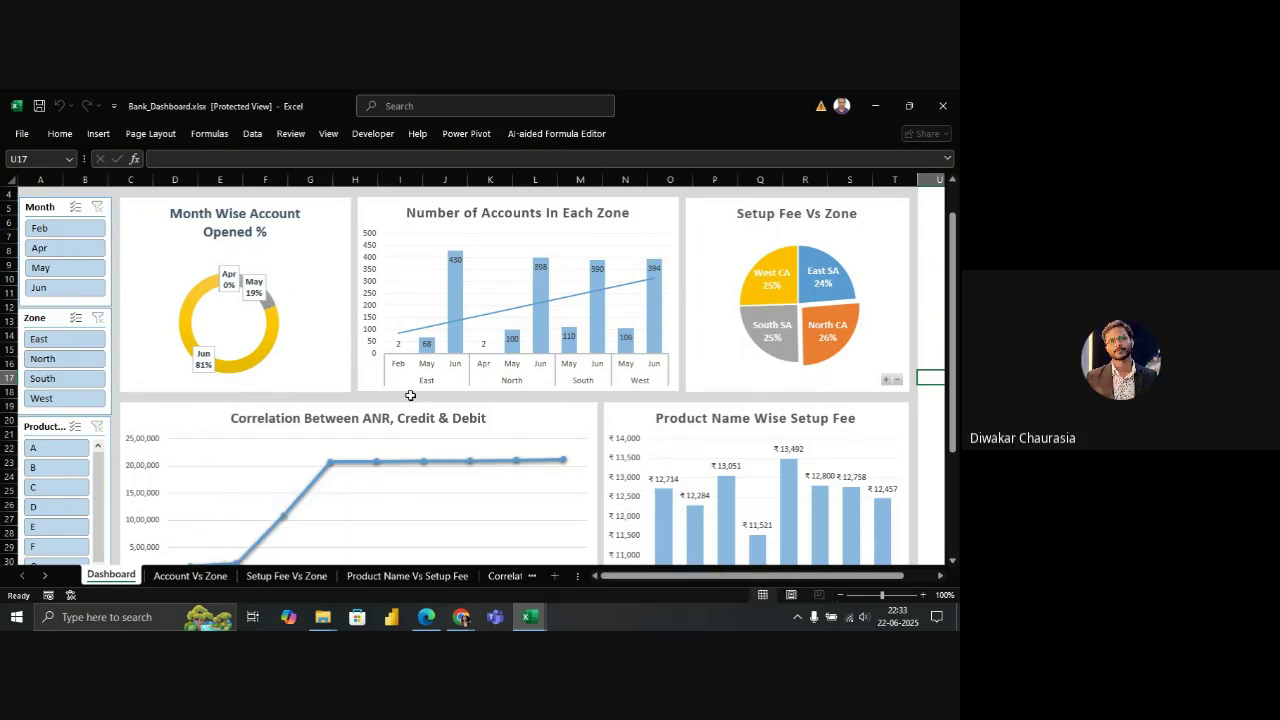
{"action": "left_click", "coordinate": [260, 318]}
{"action": "scroll", "coordinate": [260, 318], "scroll_direction": "up", "scroll_amount": 2}
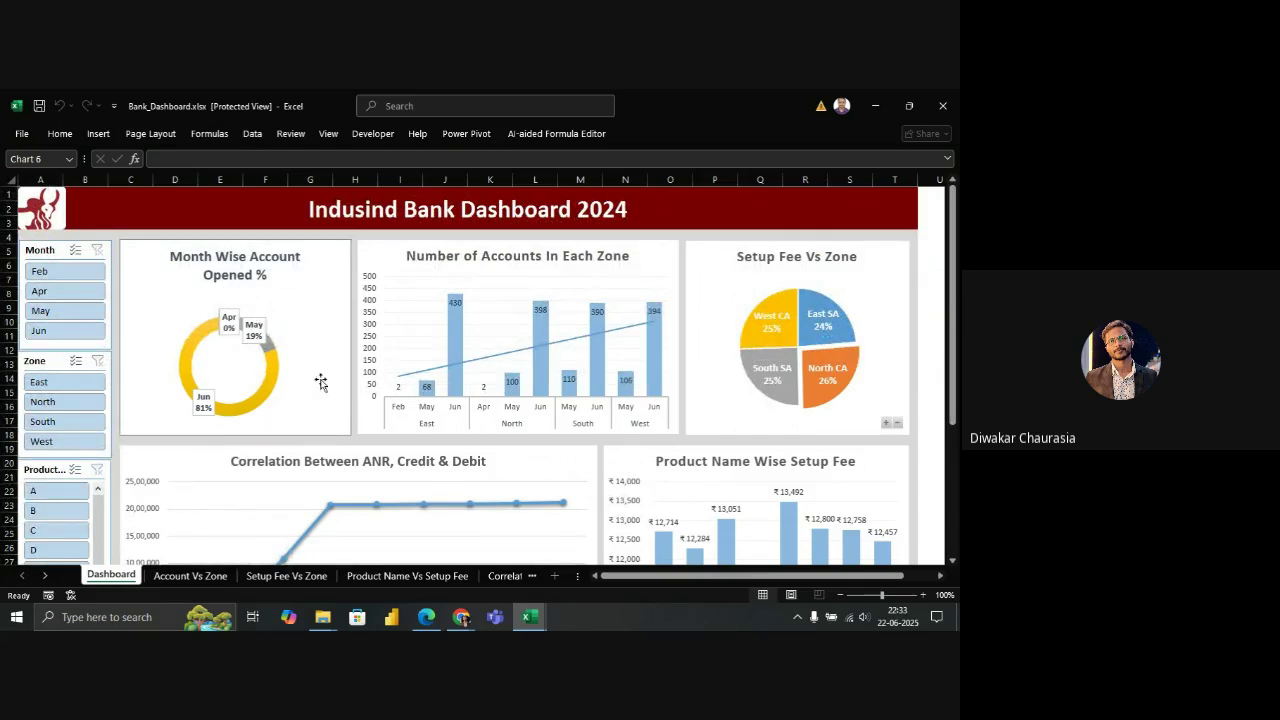
{"action": "left_click", "coordinate": [375, 360]}
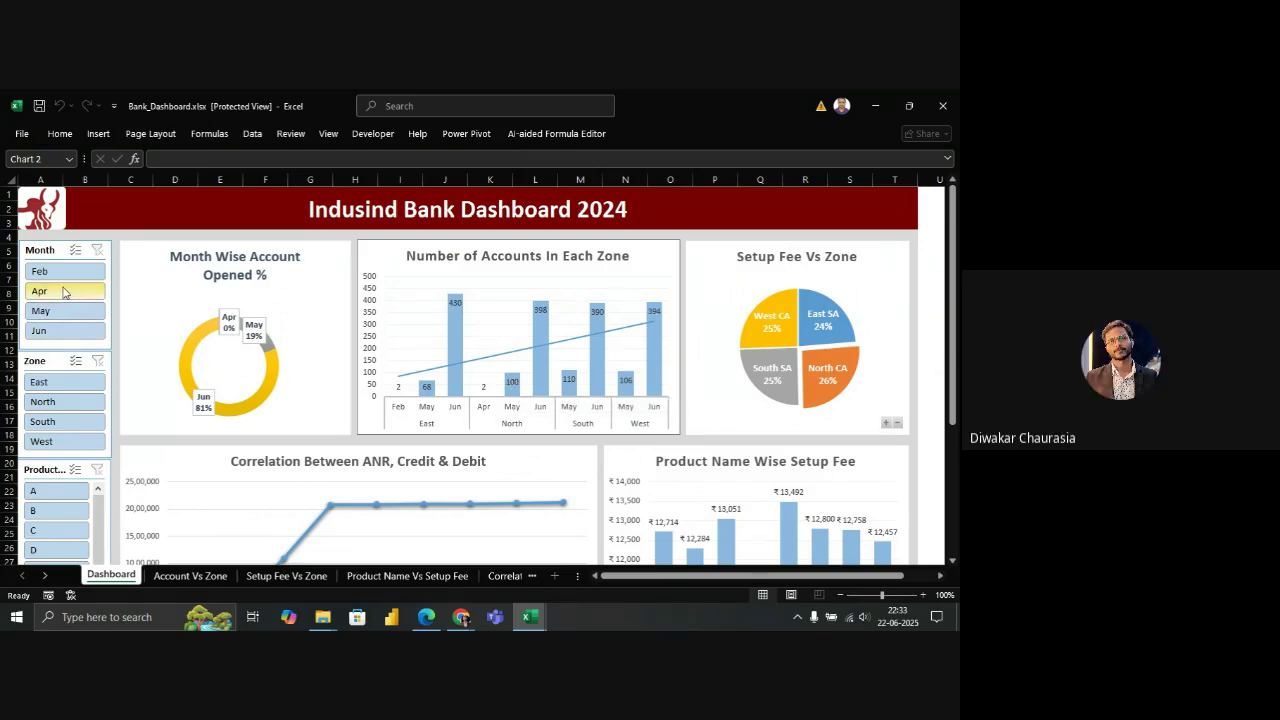
{"action": "left_click", "coordinate": [66, 318]}
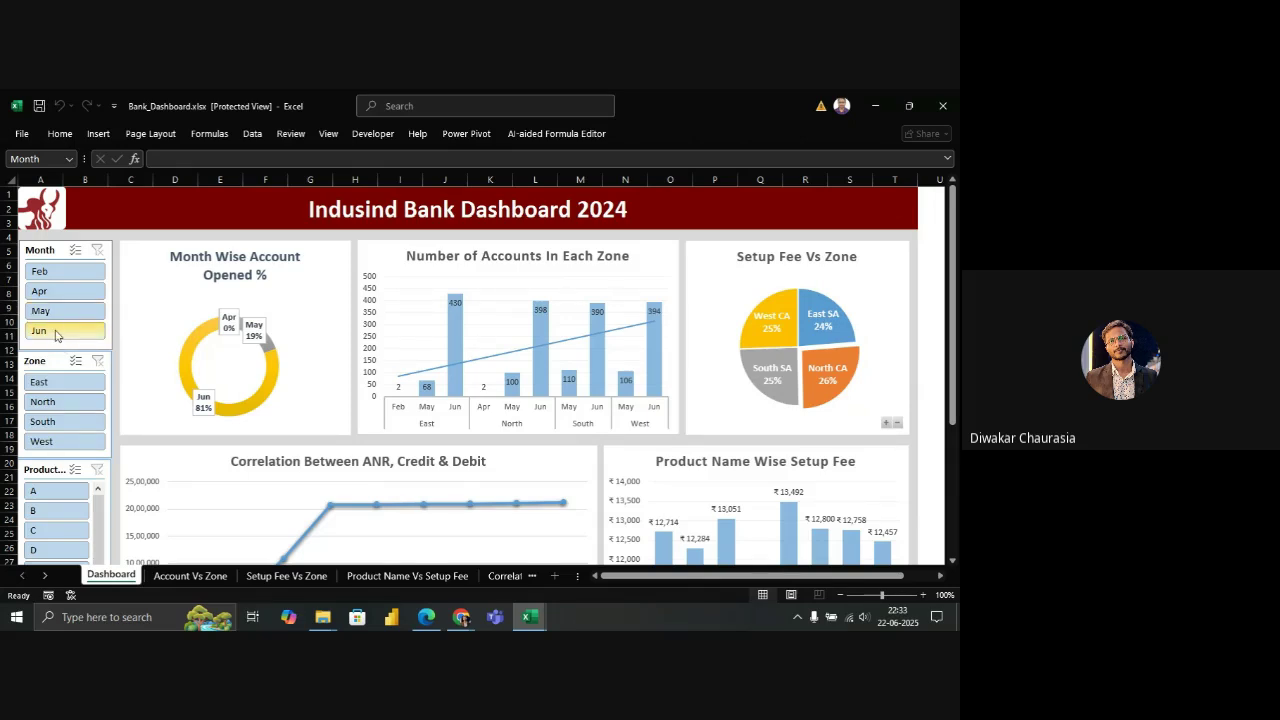
{"action": "left_click", "coordinate": [56, 404]}
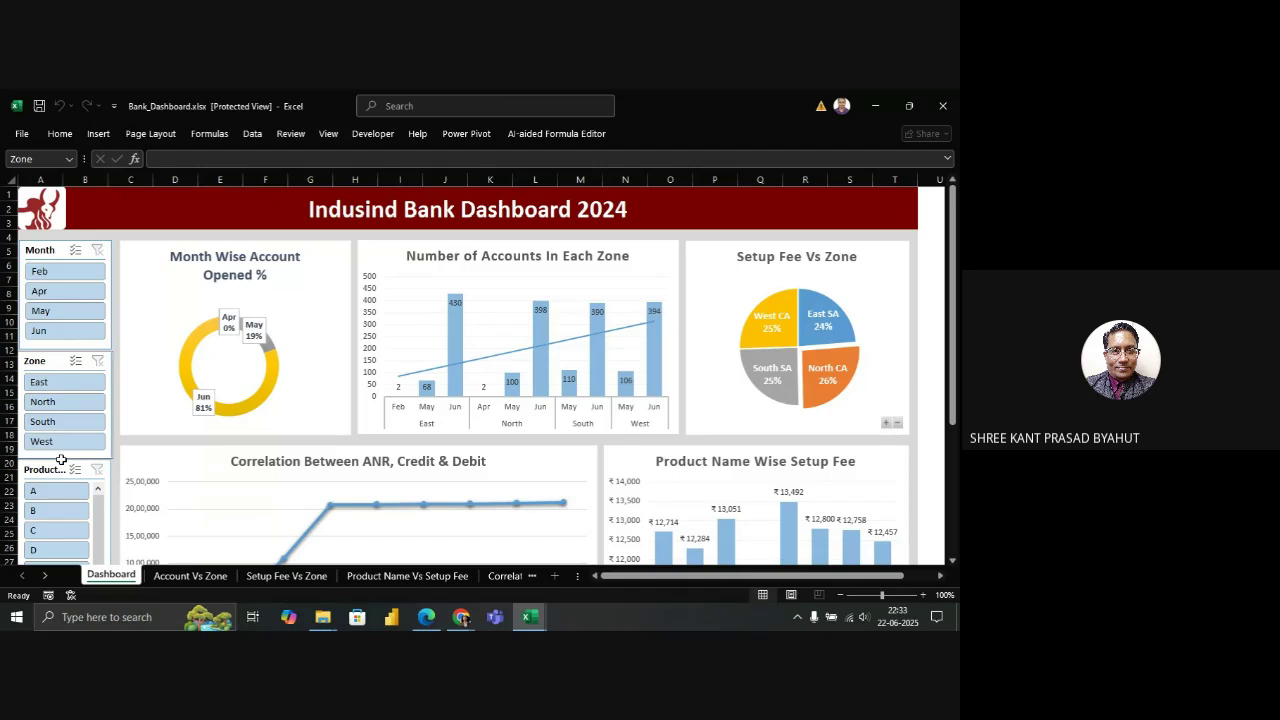
{"action": "scroll", "coordinate": [67, 421], "scroll_direction": "down", "scroll_amount": 2}
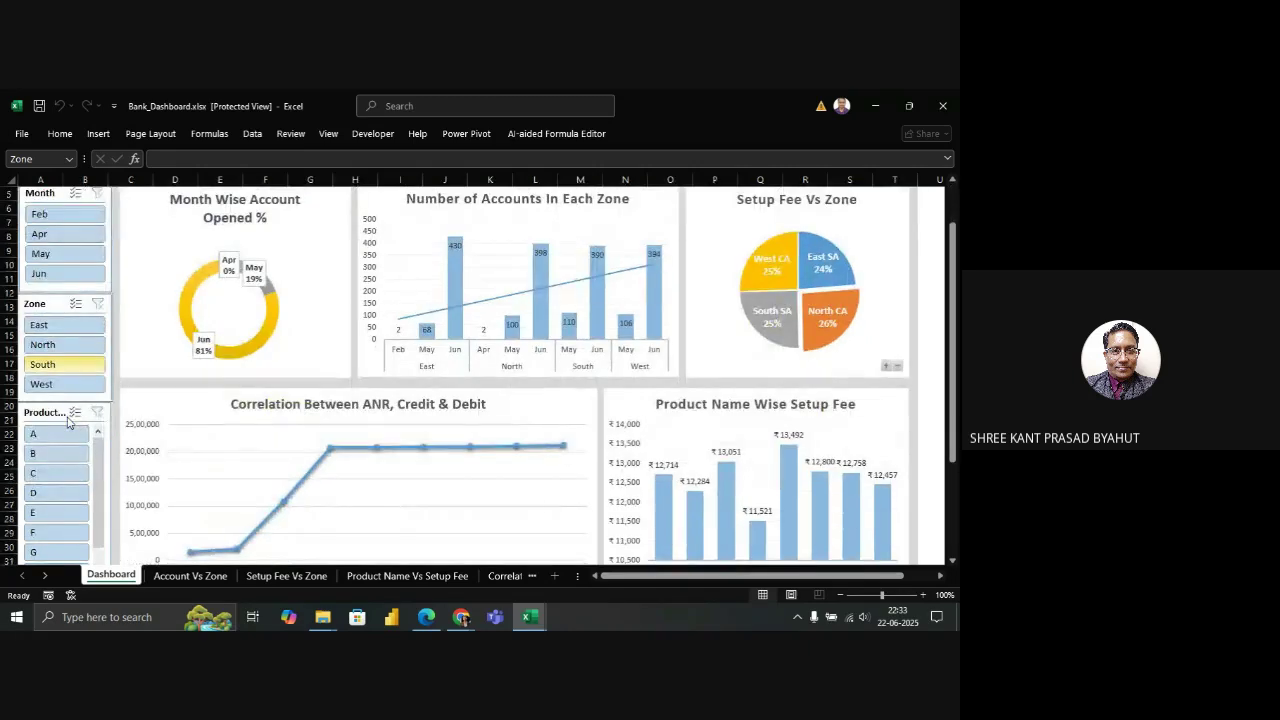
{"action": "left_click", "coordinate": [60, 456]}
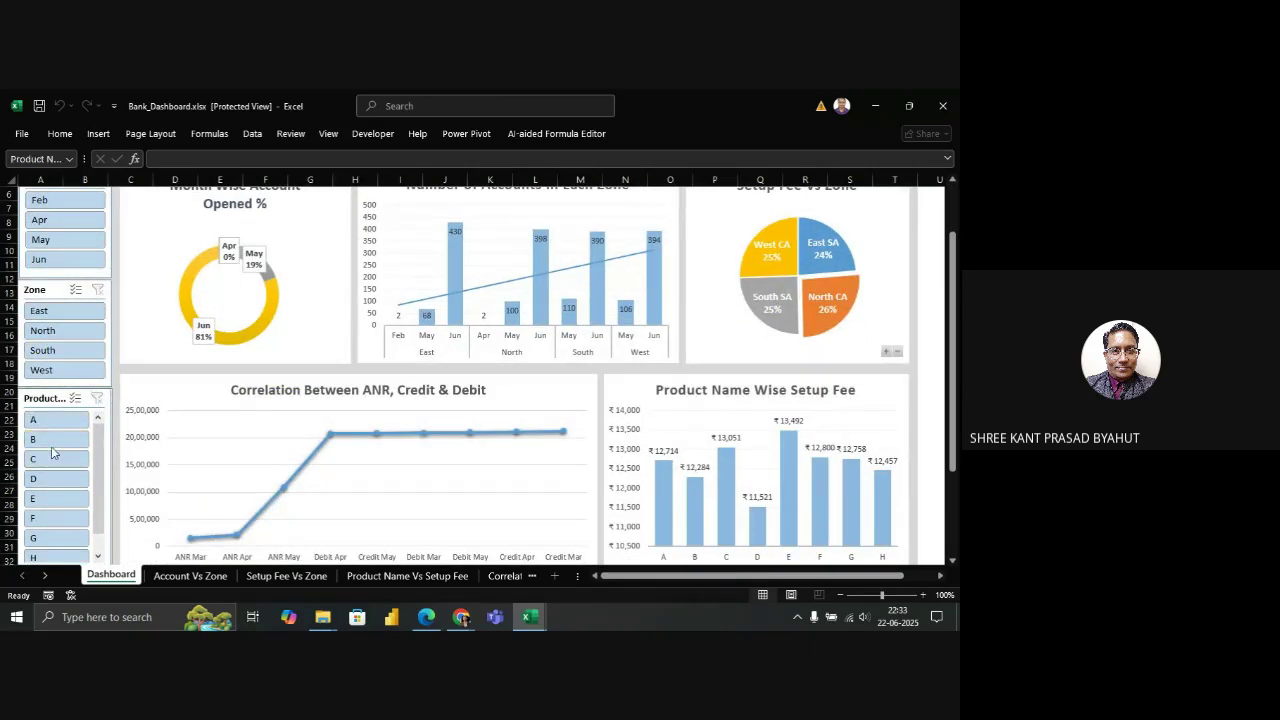
Review the Account Vs Zone, Account Opened %, Setup fee and Base Data sheets, widening the sheet tab area to show the remaining sheets
{"action": "left_click", "coordinate": [189, 576]}
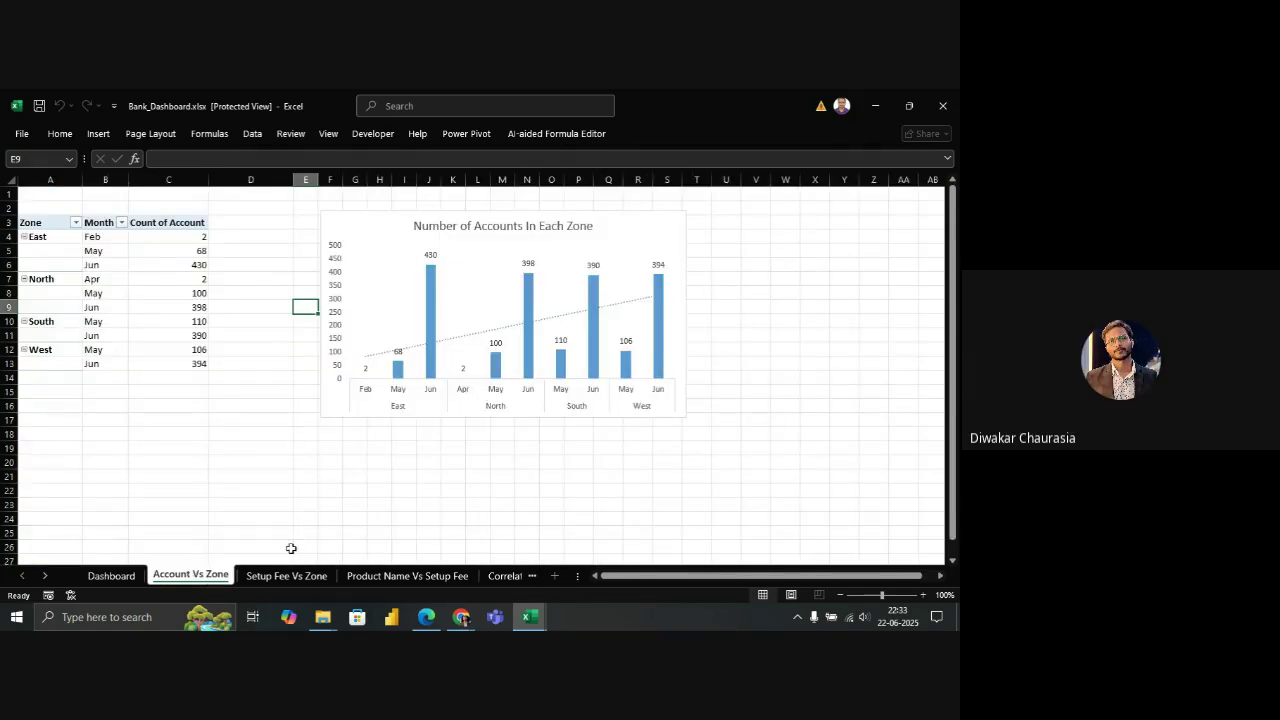
{"action": "left_click", "coordinate": [46, 578]}
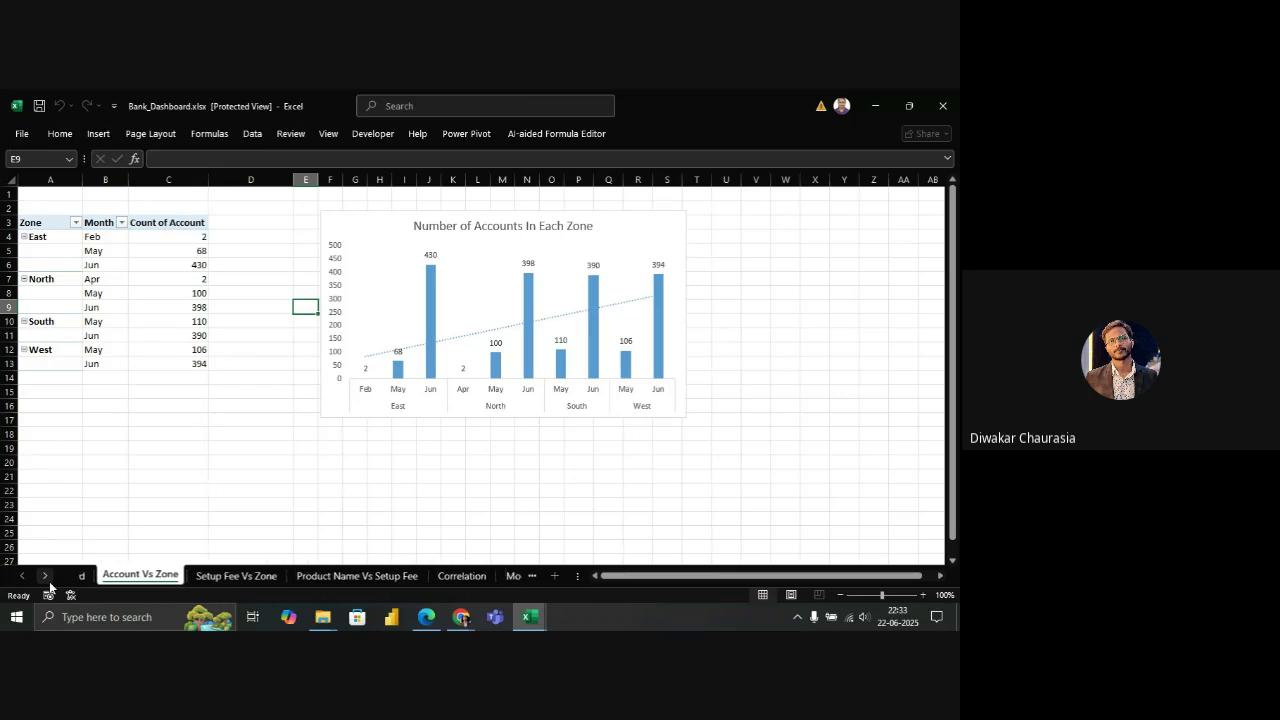
{"action": "left_click", "coordinate": [46, 578]}
{"action": "left_click", "coordinate": [46, 578]}
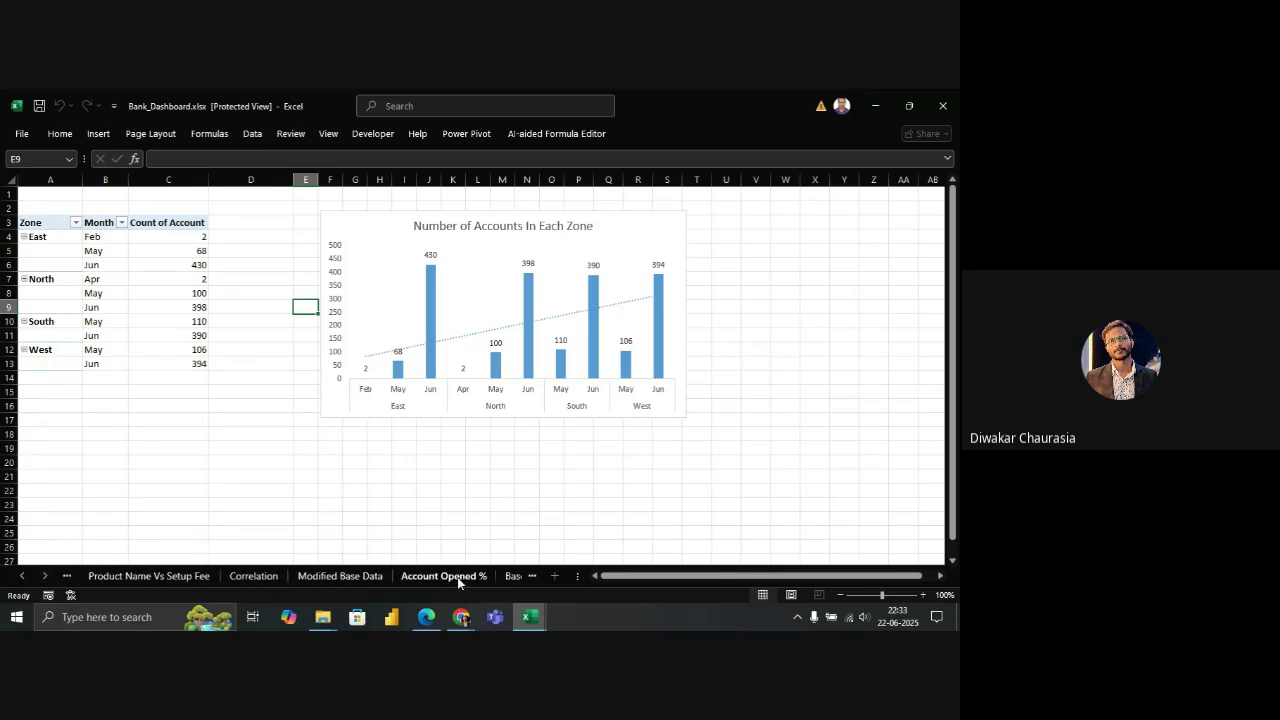
{"action": "left_click", "coordinate": [457, 577]}
{"action": "left_click_drag", "start_coordinate": [580, 575], "coordinate": [690, 577]}
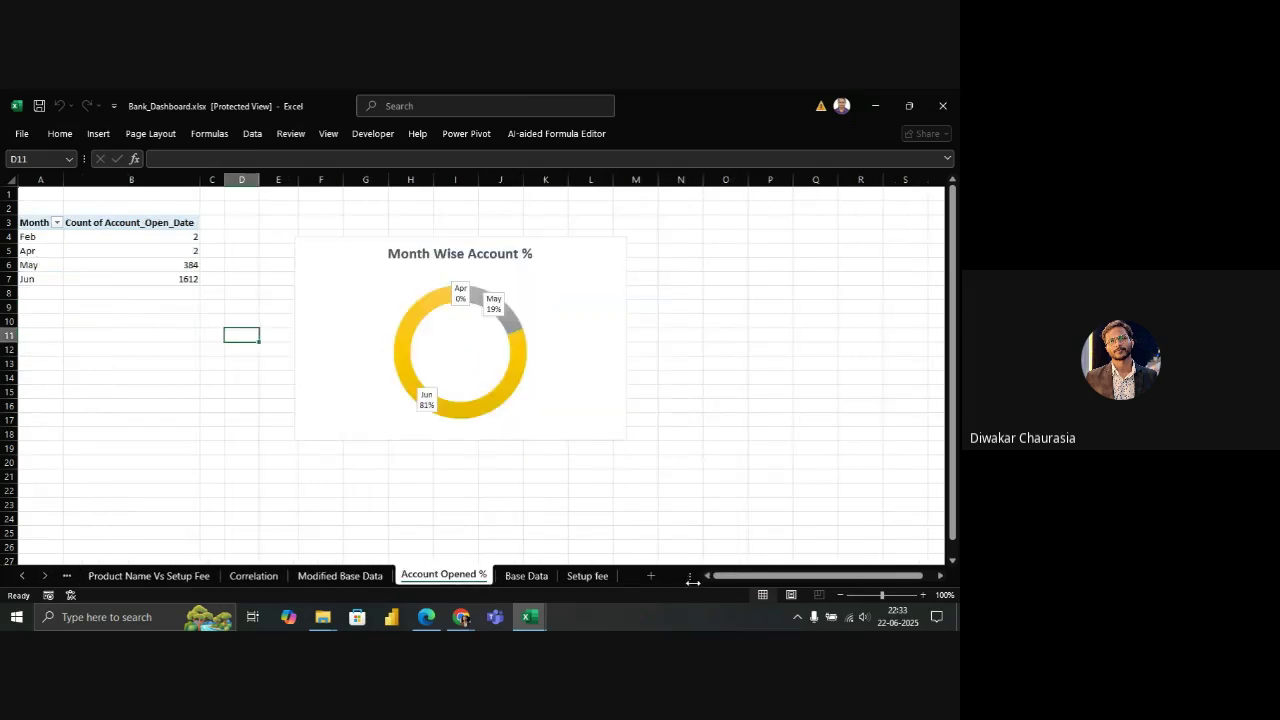
{"action": "left_click", "coordinate": [590, 576]}
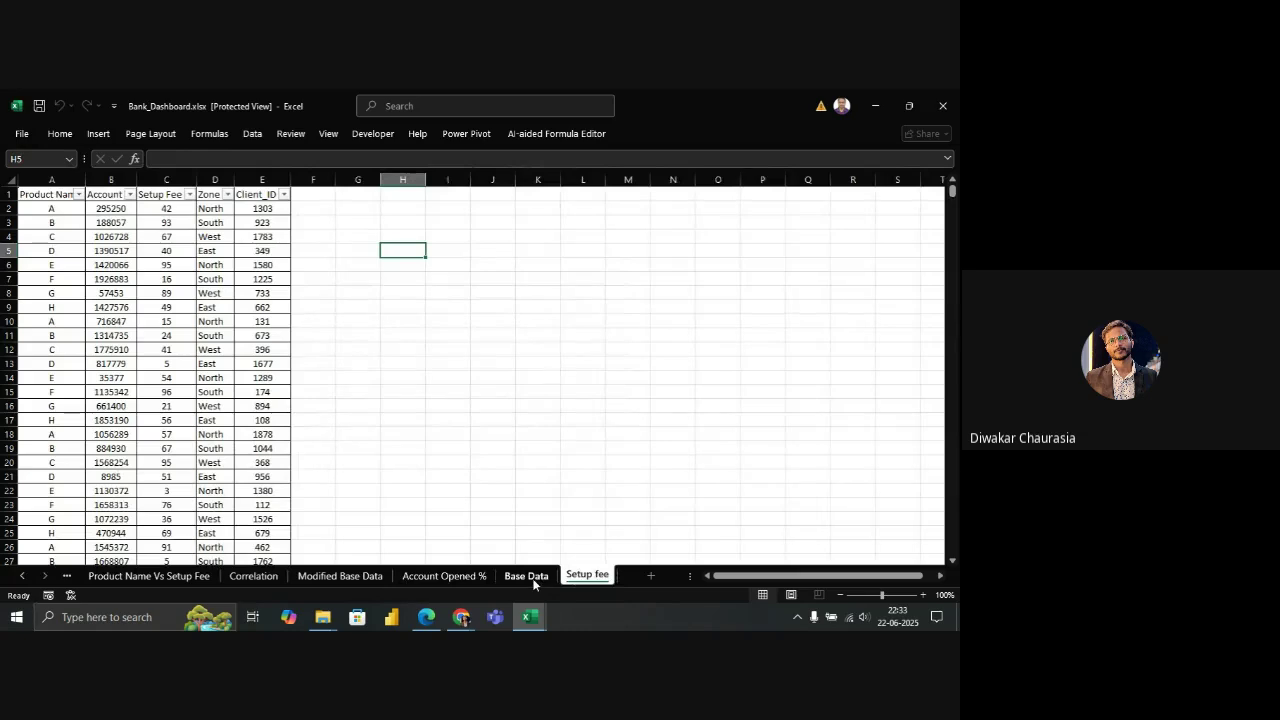
{"action": "left_click", "coordinate": [527, 576]}
{"action": "scroll", "coordinate": [588, 357], "scroll_direction": "right", "scroll_amount": 10}
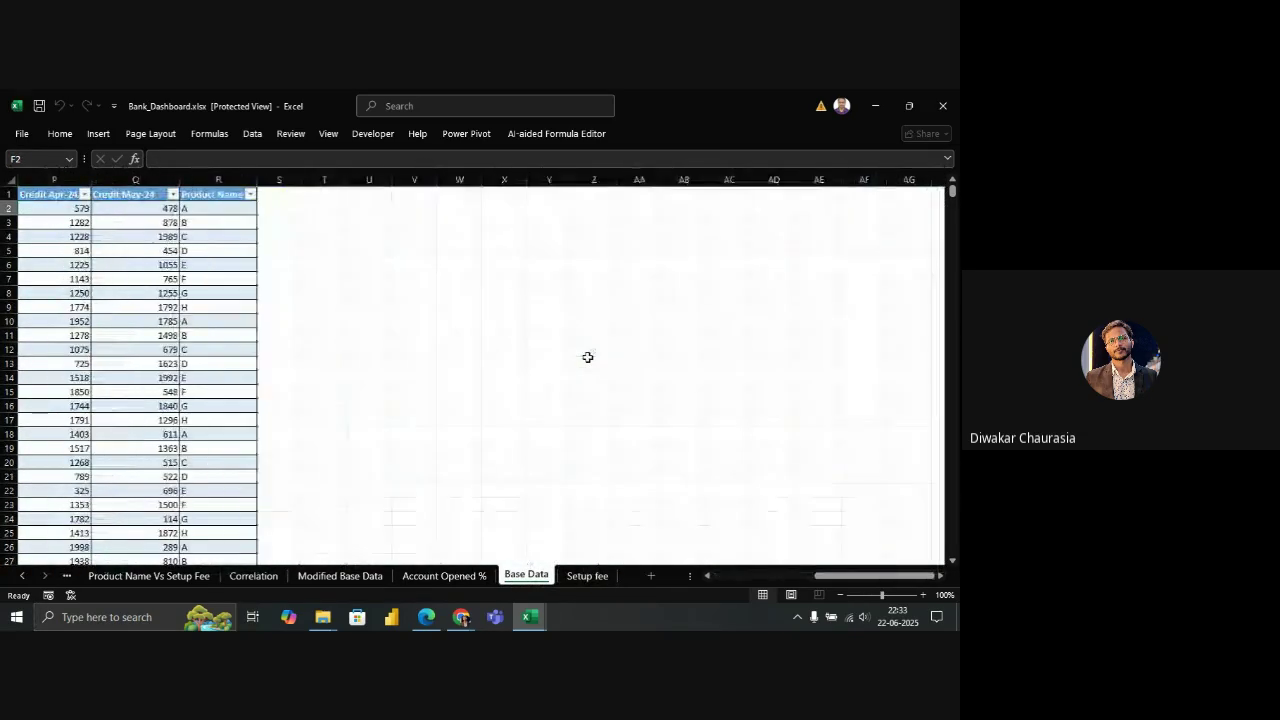
Review the Base Data, Modified Base Data, Correlation and Product Name Vs Setup Fee sheets of the bank workbook
{"action": "scroll", "coordinate": [588, 357], "scroll_direction": "left", "scroll_amount": 8}
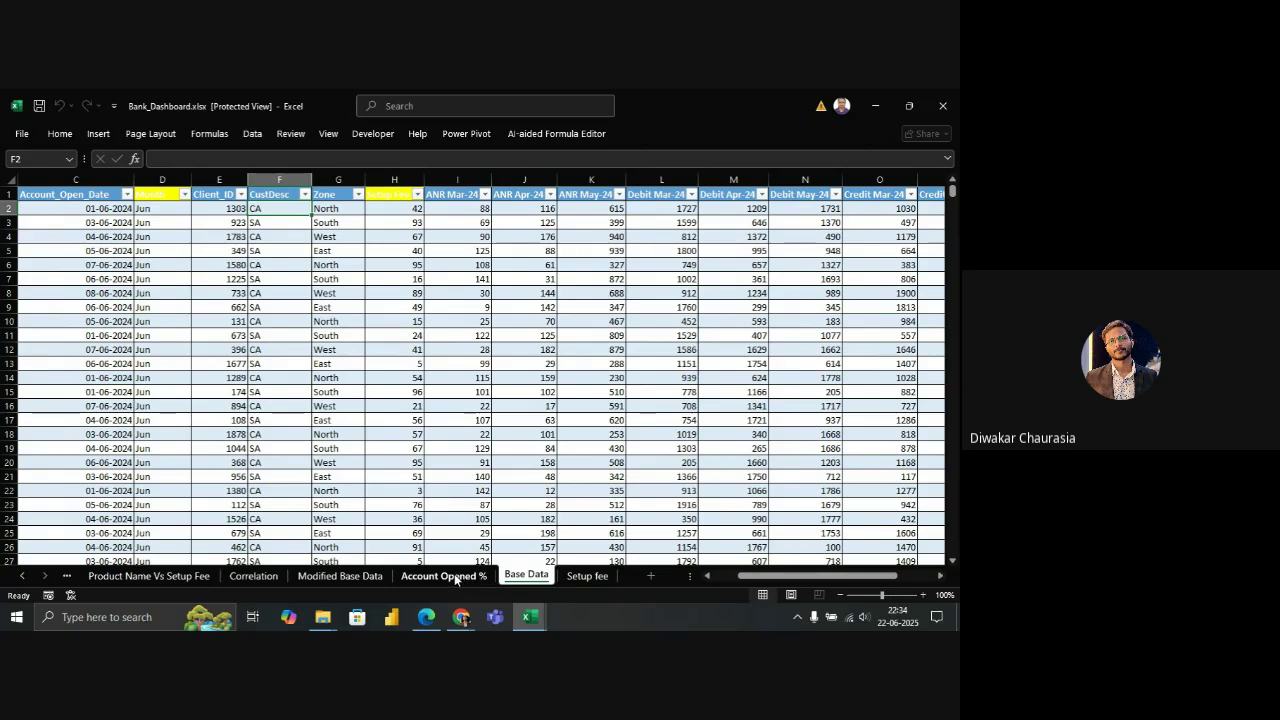
{"action": "left_click", "coordinate": [455, 577]}
{"action": "left_click", "coordinate": [330, 577]}
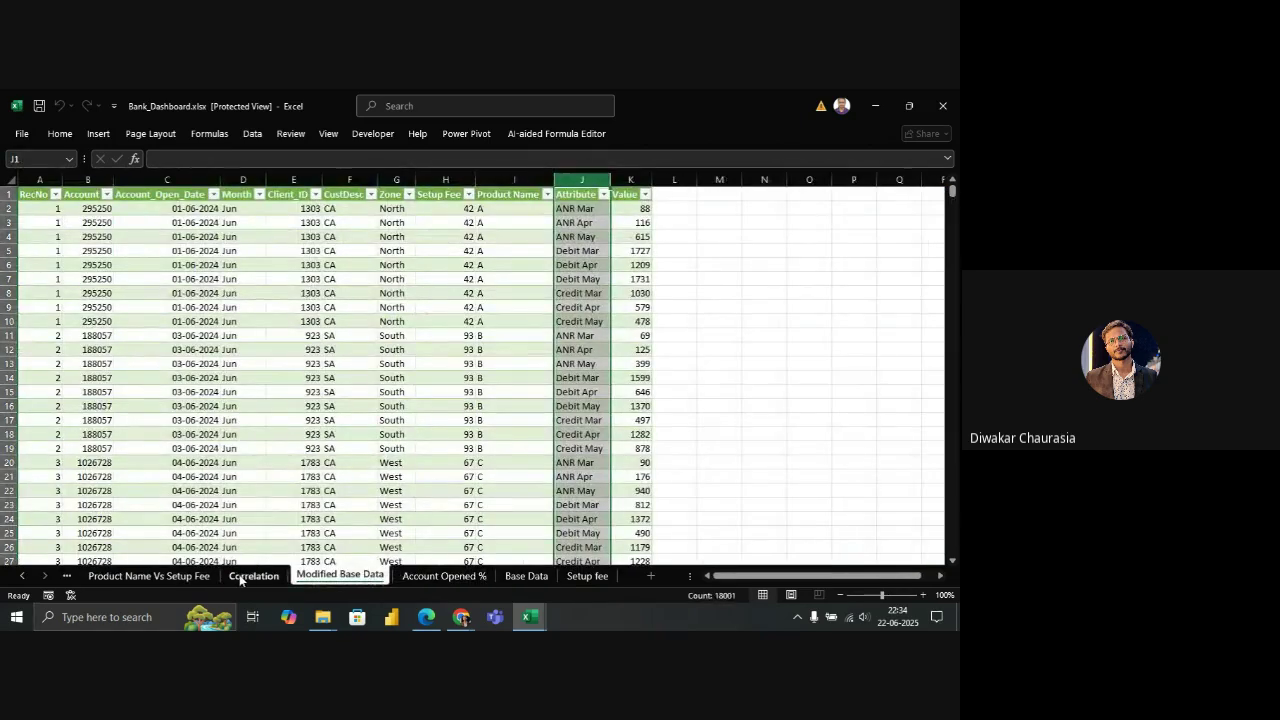
{"action": "left_click", "coordinate": [252, 577]}
{"action": "left_click", "coordinate": [163, 578]}
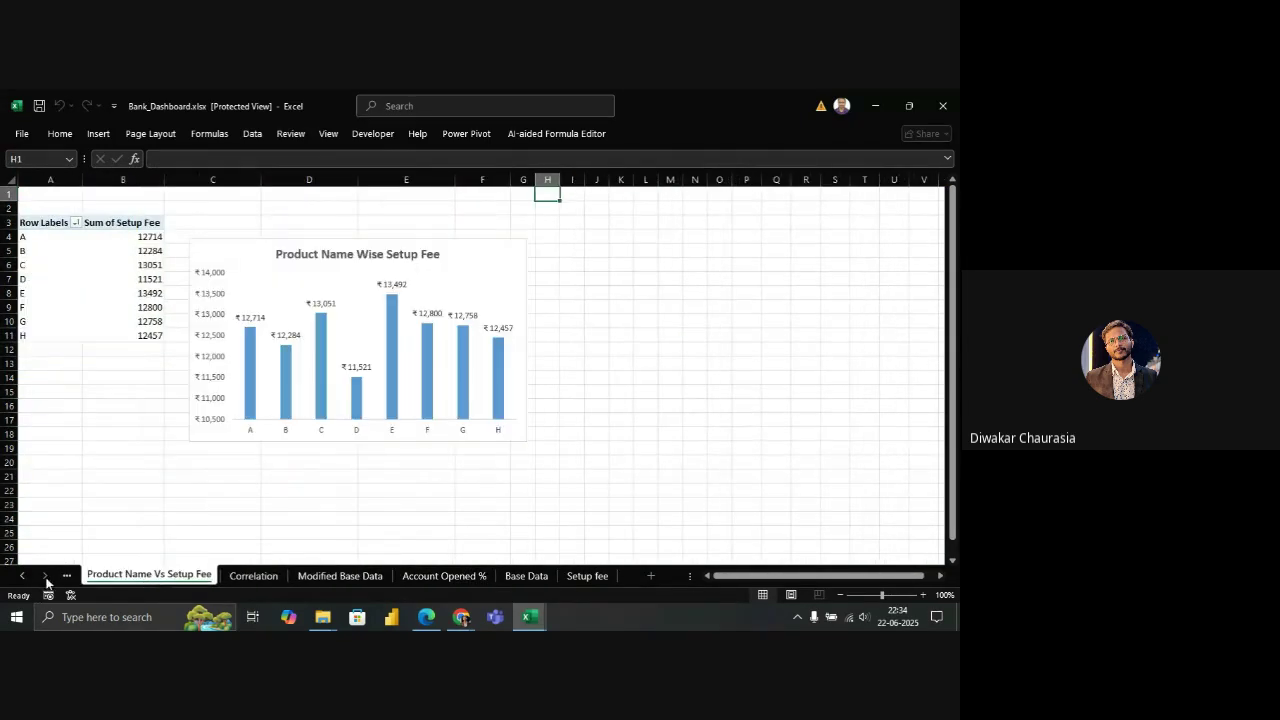
{"action": "left_click", "coordinate": [22, 577]}
{"action": "left_click", "coordinate": [22, 578]}
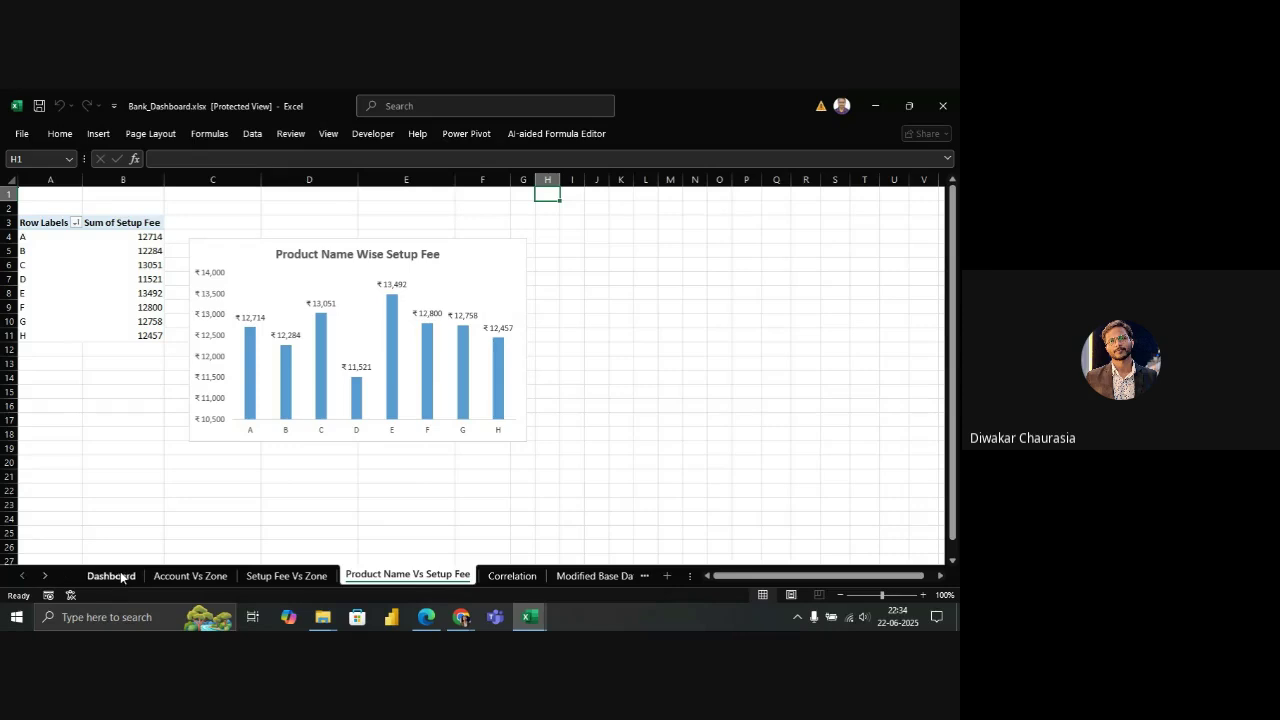
Return to the Dashboard sheet and examine its account, zone, correlation and setup fee charts alongside the Month, Zone and Product slicers
{"action": "left_click", "coordinate": [111, 576]}
{"action": "scroll", "coordinate": [283, 370], "scroll_direction": "up", "scroll_amount": 2}
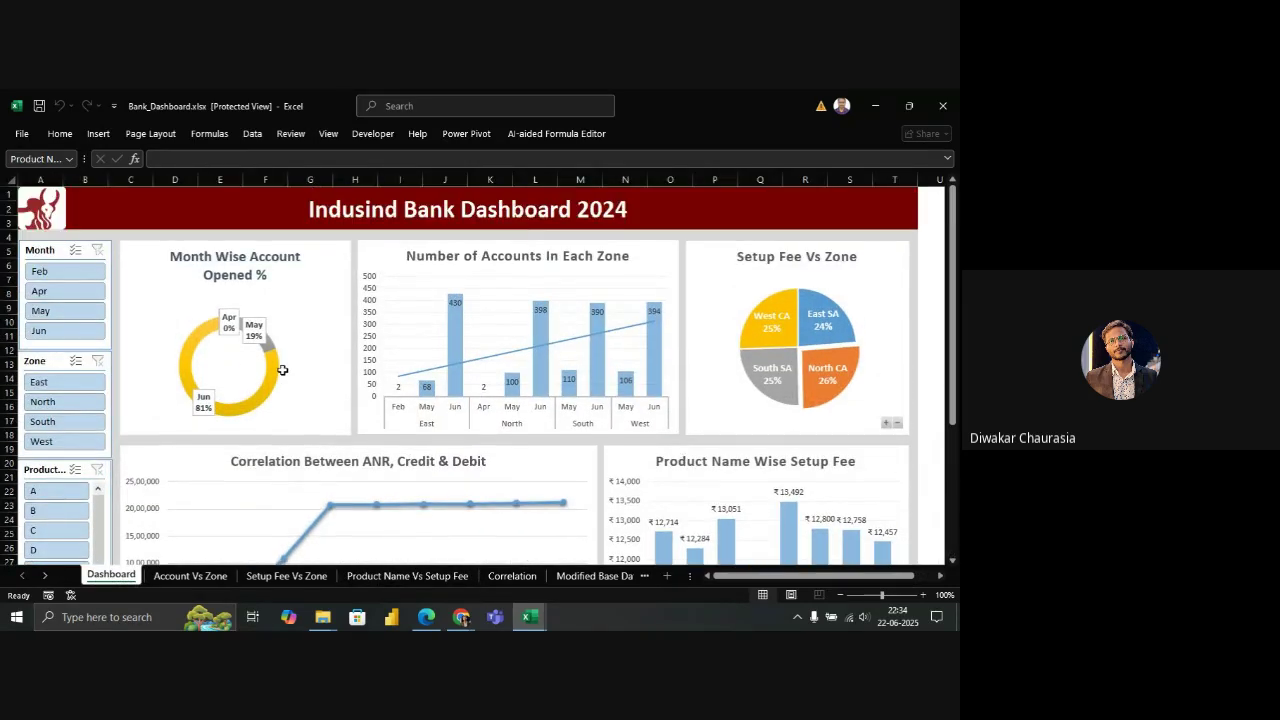
{"action": "scroll", "coordinate": [283, 370], "scroll_direction": "down", "scroll_amount": 3}
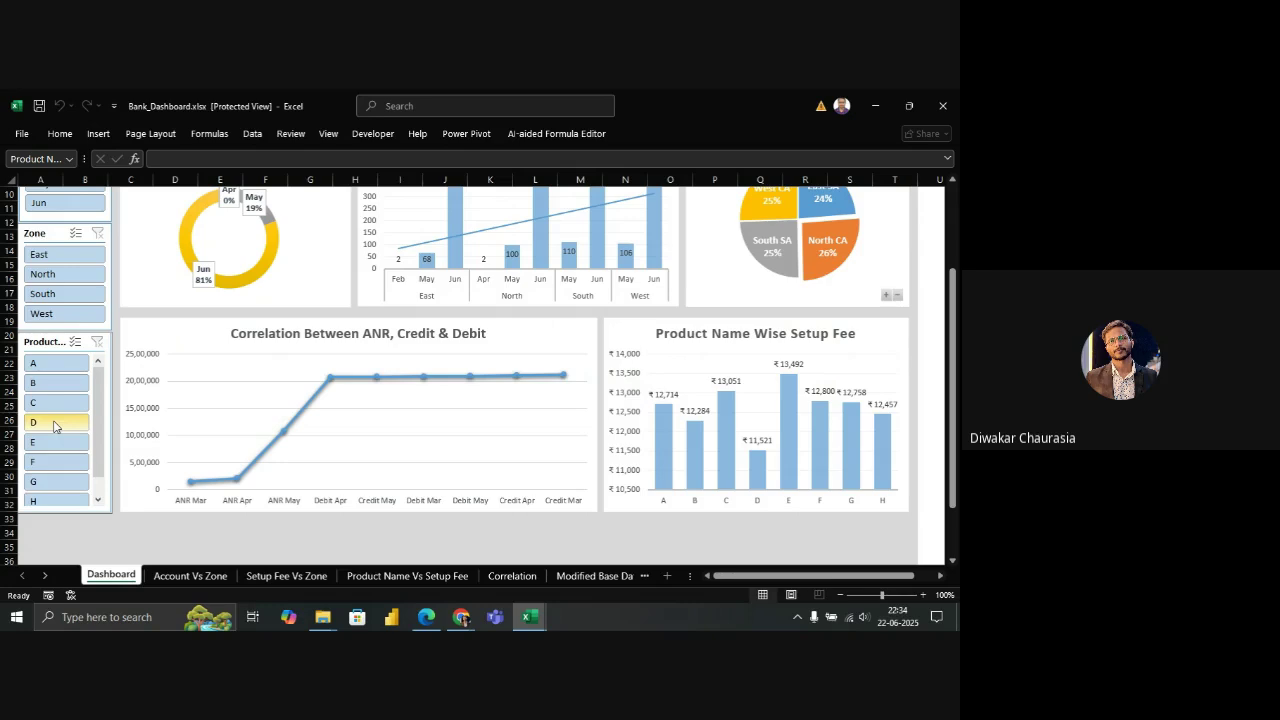
{"action": "scroll", "coordinate": [237, 390], "scroll_direction": "up", "scroll_amount": 1}
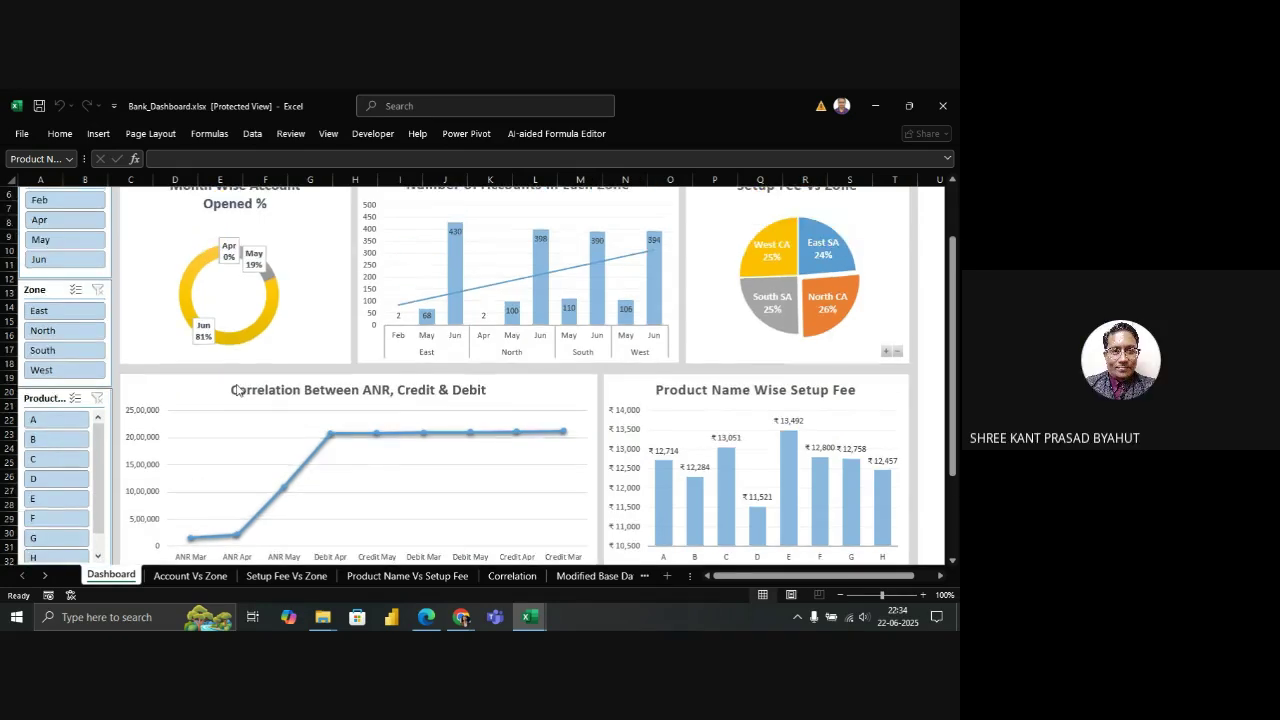
{"action": "scroll", "coordinate": [237, 390], "scroll_direction": "up", "scroll_amount": 2}
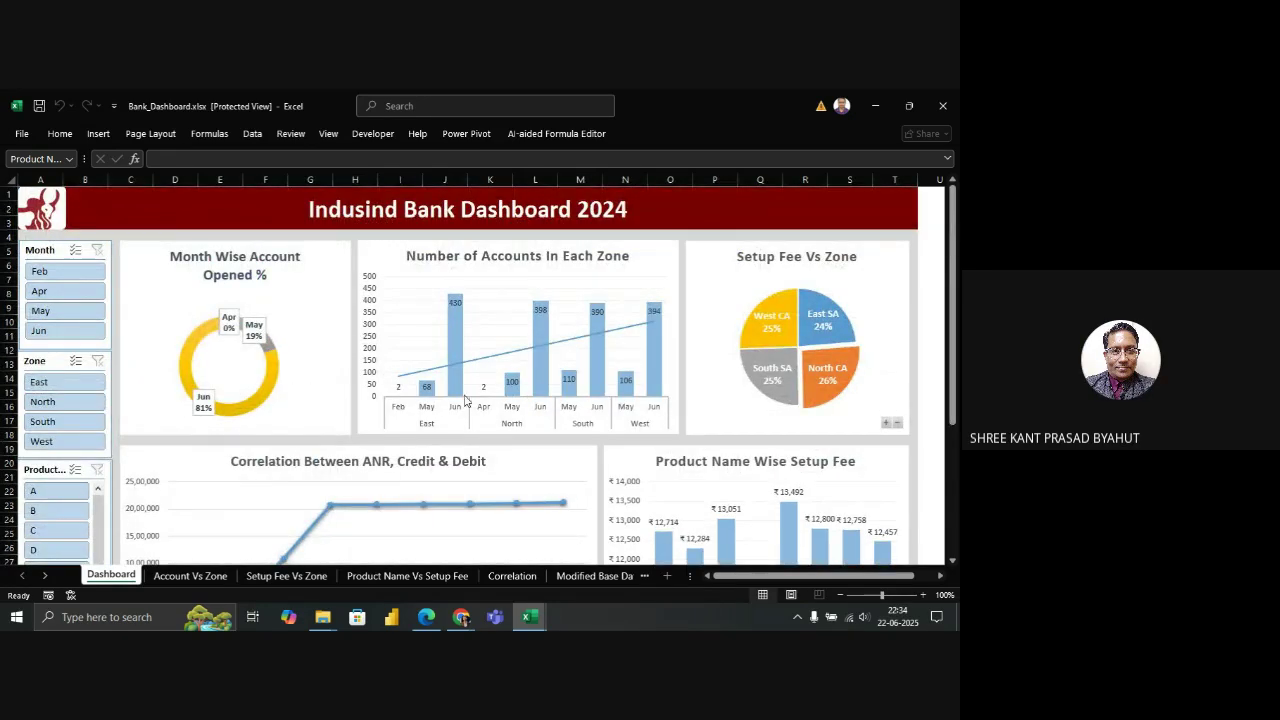
{"action": "scroll", "coordinate": [465, 400], "scroll_direction": "down", "scroll_amount": 1}
{"action": "left_click", "coordinate": [545, 290]}
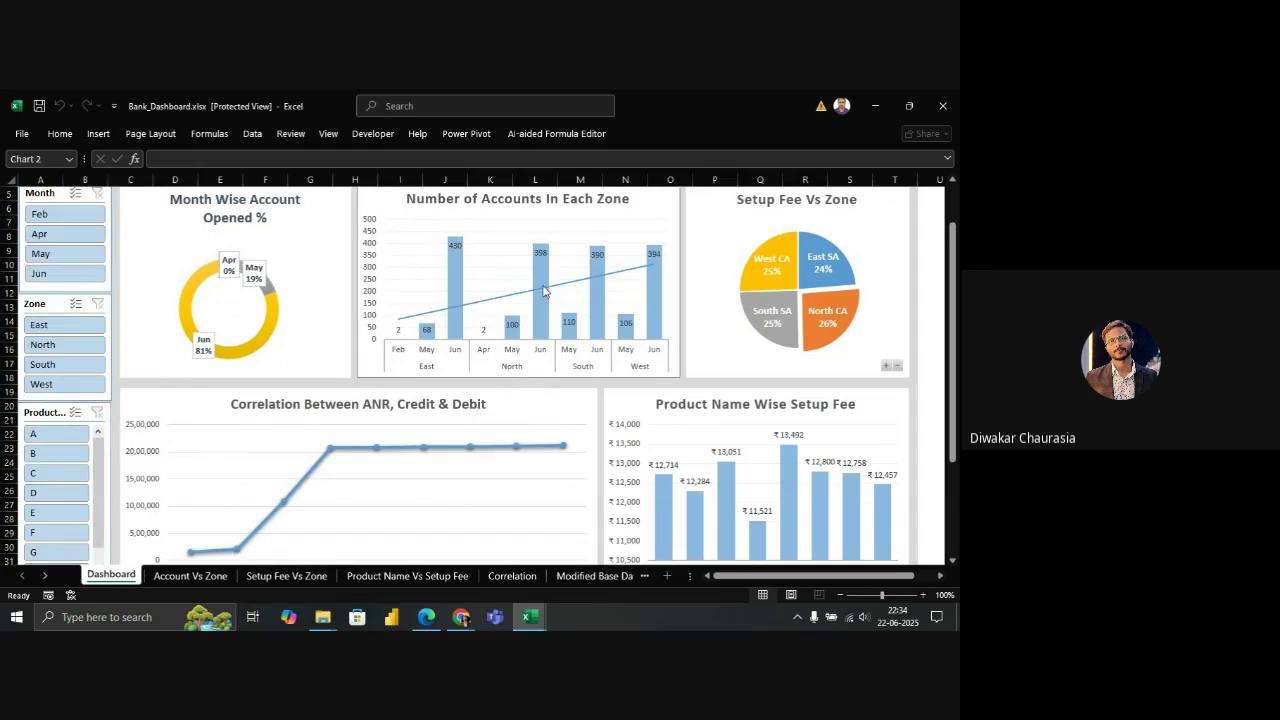
{"action": "scroll", "coordinate": [543, 289], "scroll_direction": "up", "scroll_amount": 1}
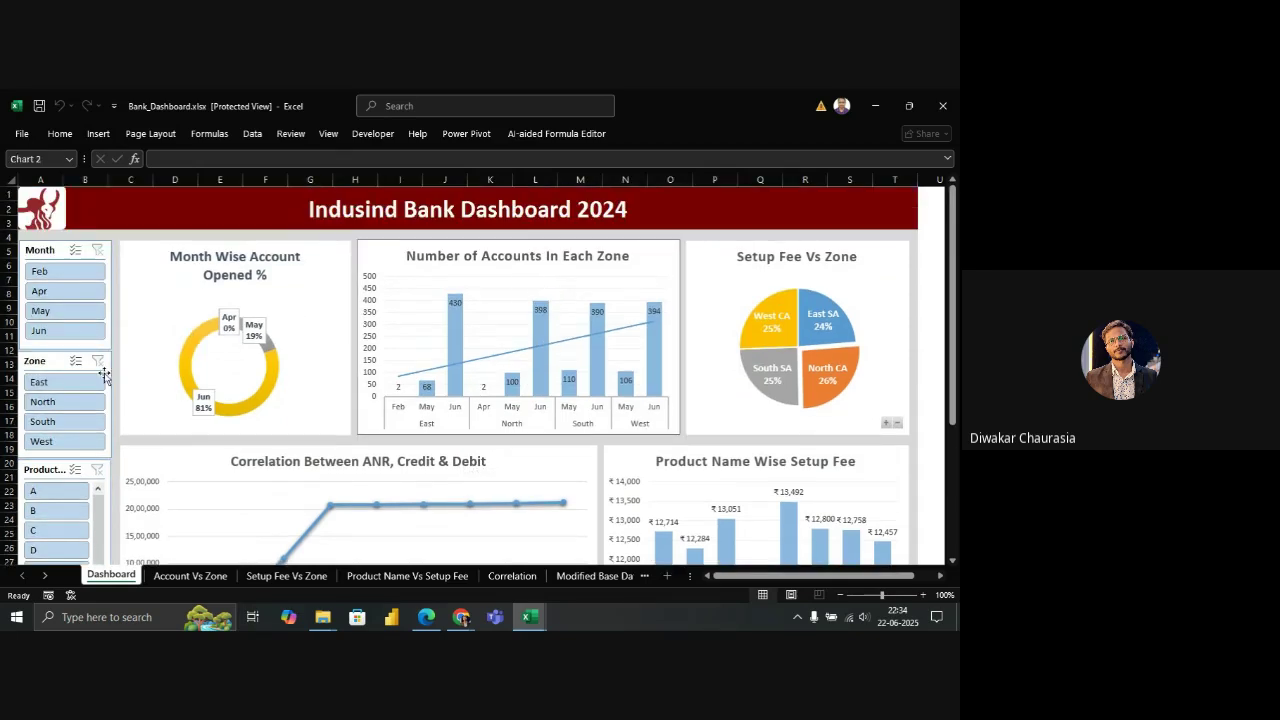
{"action": "left_click", "coordinate": [73, 402]}
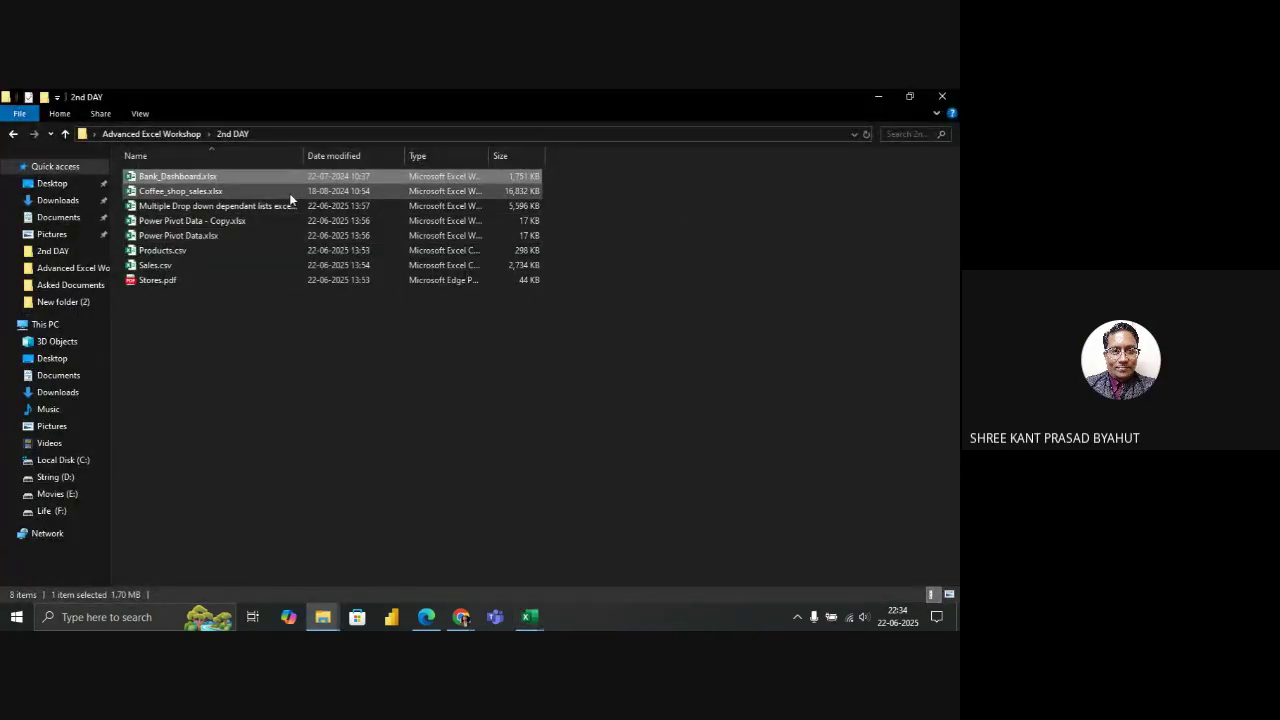
Open Coffee_shop_sales.xlsx from the 2nd DAY folder and enable its disabled external data content
{"action": "double_click", "coordinate": [290, 194]}
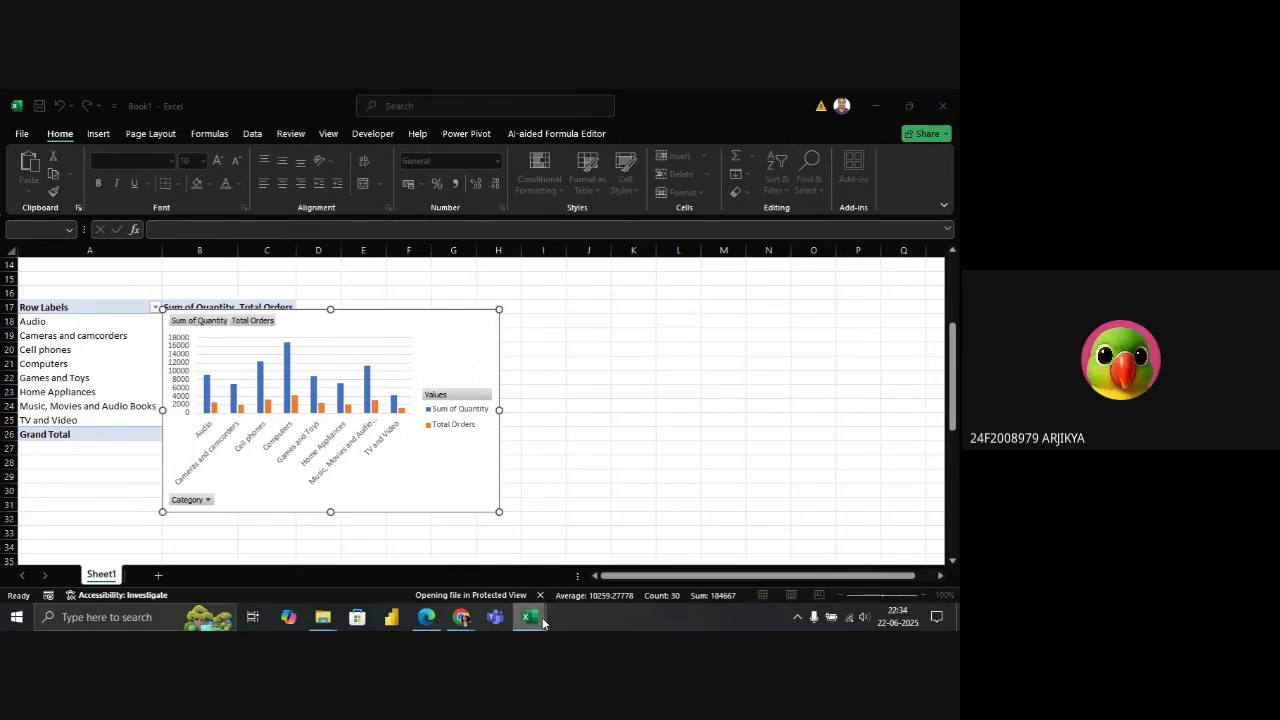
{"action": "mouse_move", "coordinate": [545, 617]}
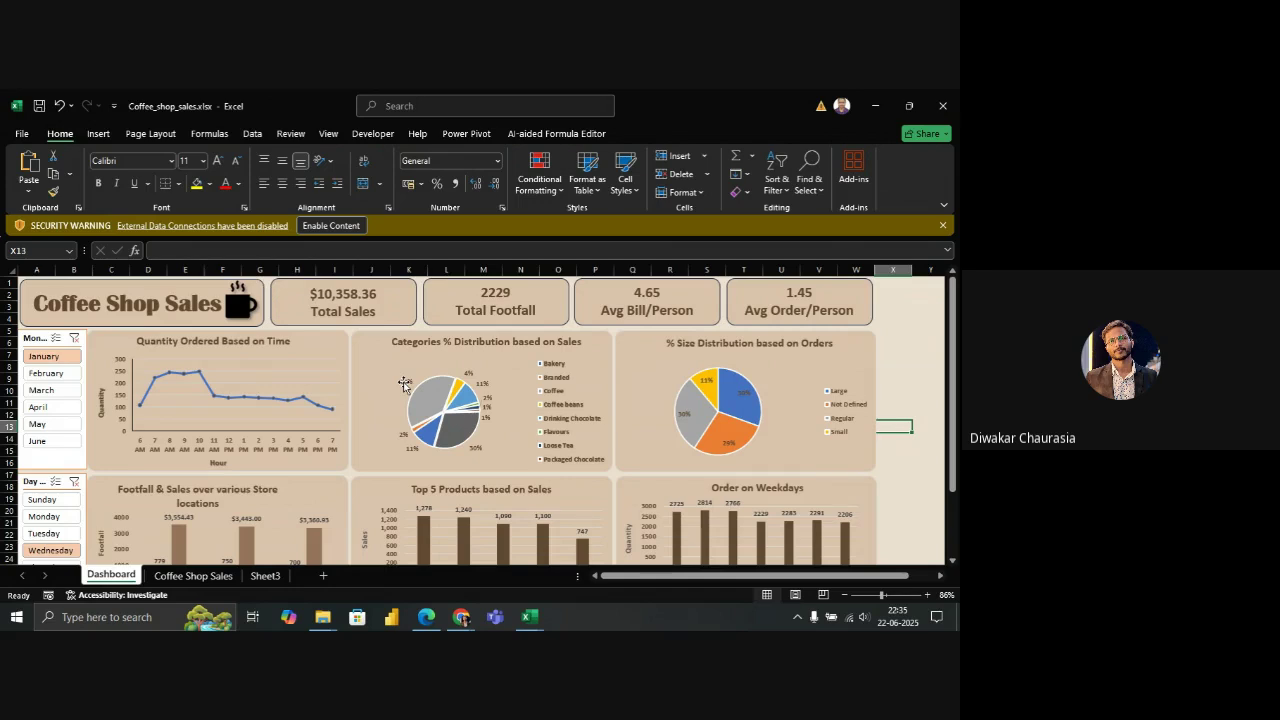
{"action": "left_click", "coordinate": [330, 226]}
Look over the Coffee Shop Sales dashboard's summary cards, time, category and size charts, and the store, product and weekday charts
{"action": "scroll", "coordinate": [283, 432], "scroll_direction": "down", "scroll_amount": 1}
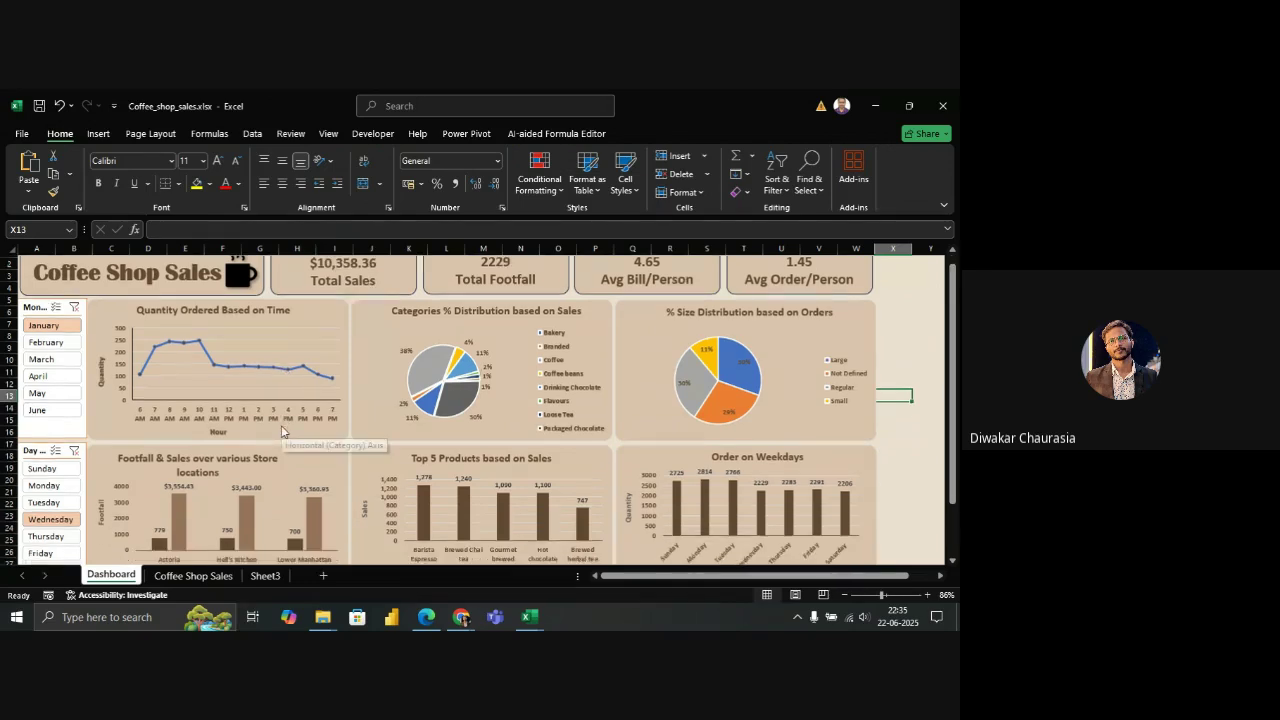
{"action": "scroll", "coordinate": [283, 432], "scroll_direction": "up", "scroll_amount": 1}
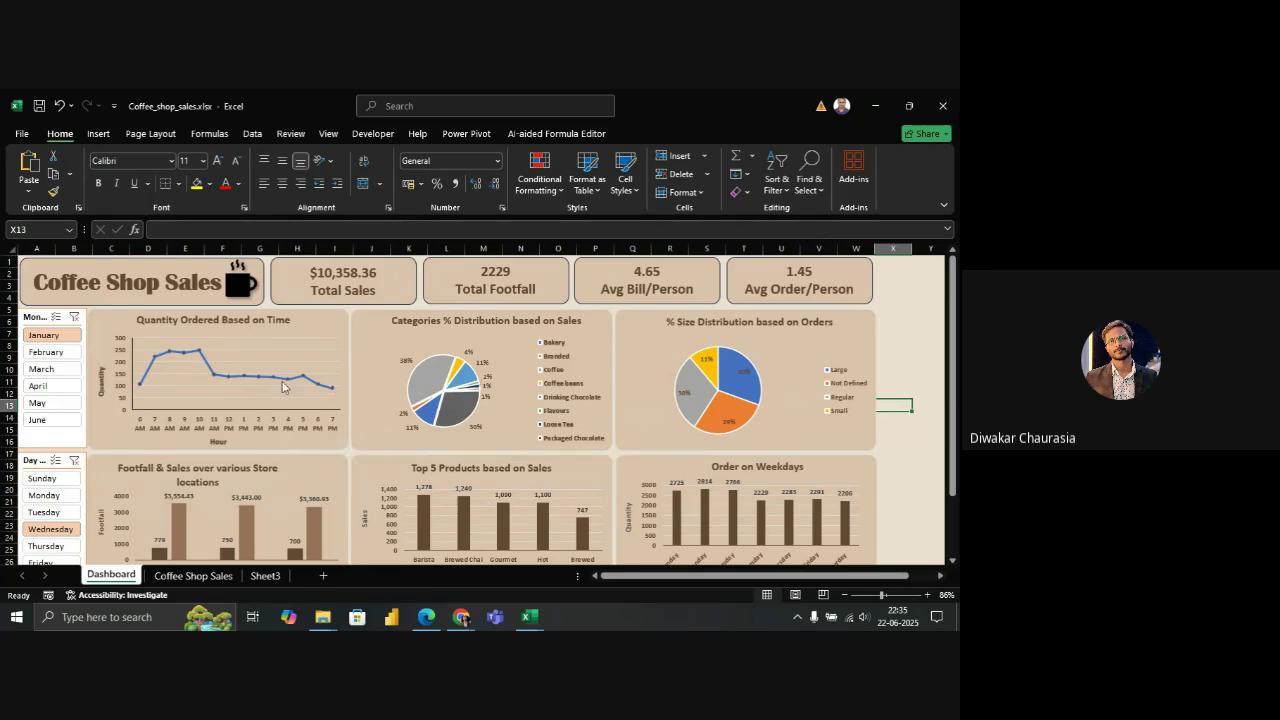
{"action": "scroll", "coordinate": [250, 451], "scroll_direction": "down", "scroll_amount": 2}
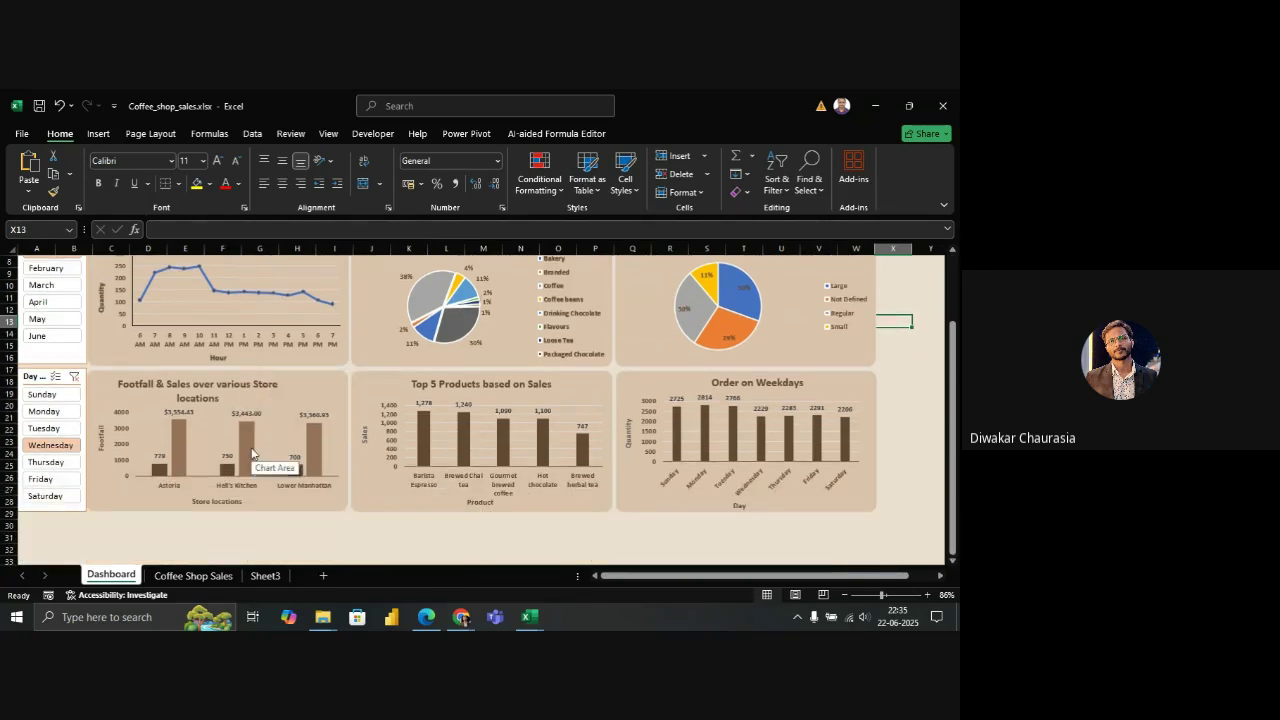
{"action": "scroll", "coordinate": [250, 451], "scroll_direction": "up", "scroll_amount": 2}
{"action": "scroll", "coordinate": [250, 451], "scroll_direction": "down", "scroll_amount": 1}
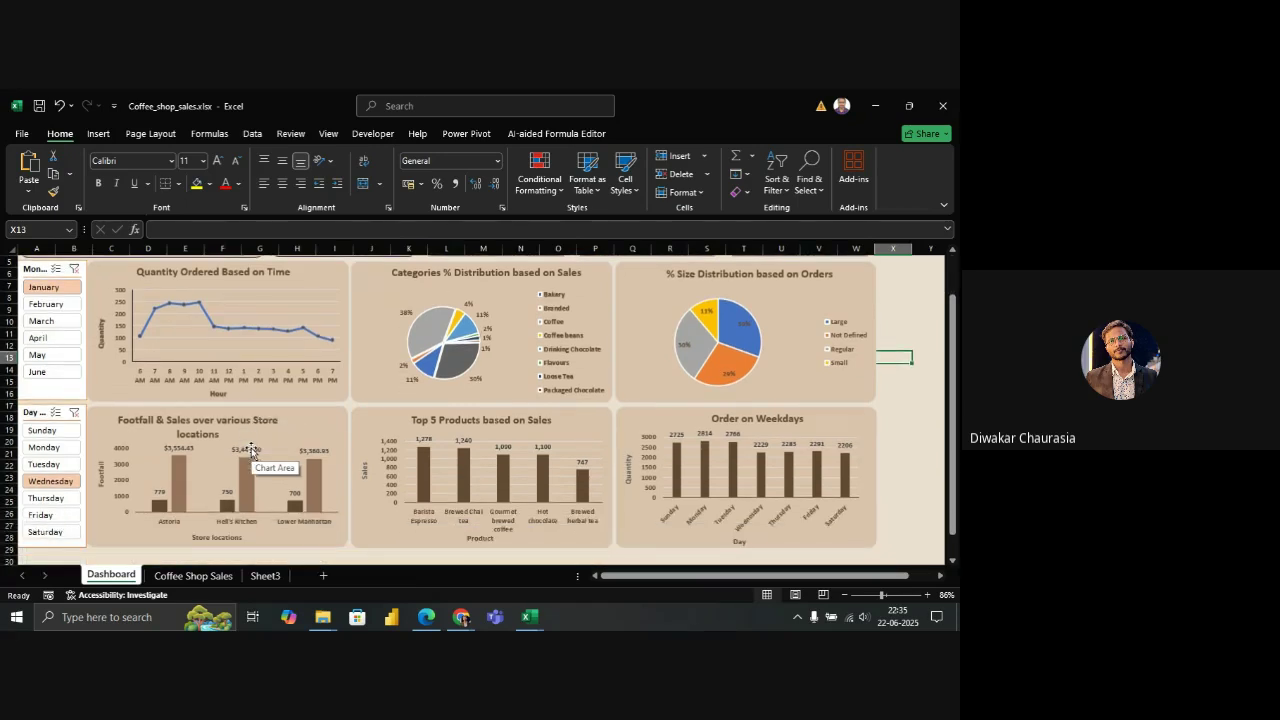
{"action": "scroll", "coordinate": [250, 451], "scroll_direction": "up", "scroll_amount": 1}
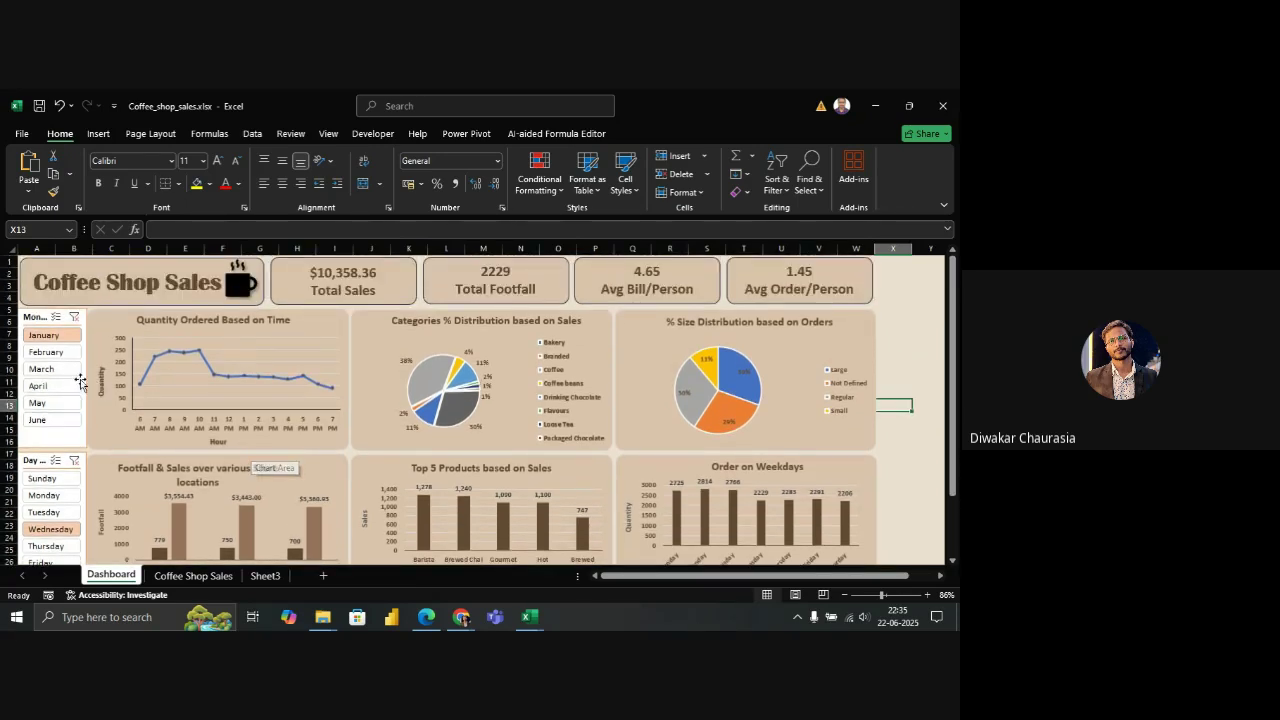
Try March in the coffee dashboard's month slicer, switch it to April, and filter the day slicer to Monday
{"action": "left_click", "coordinate": [40, 370]}
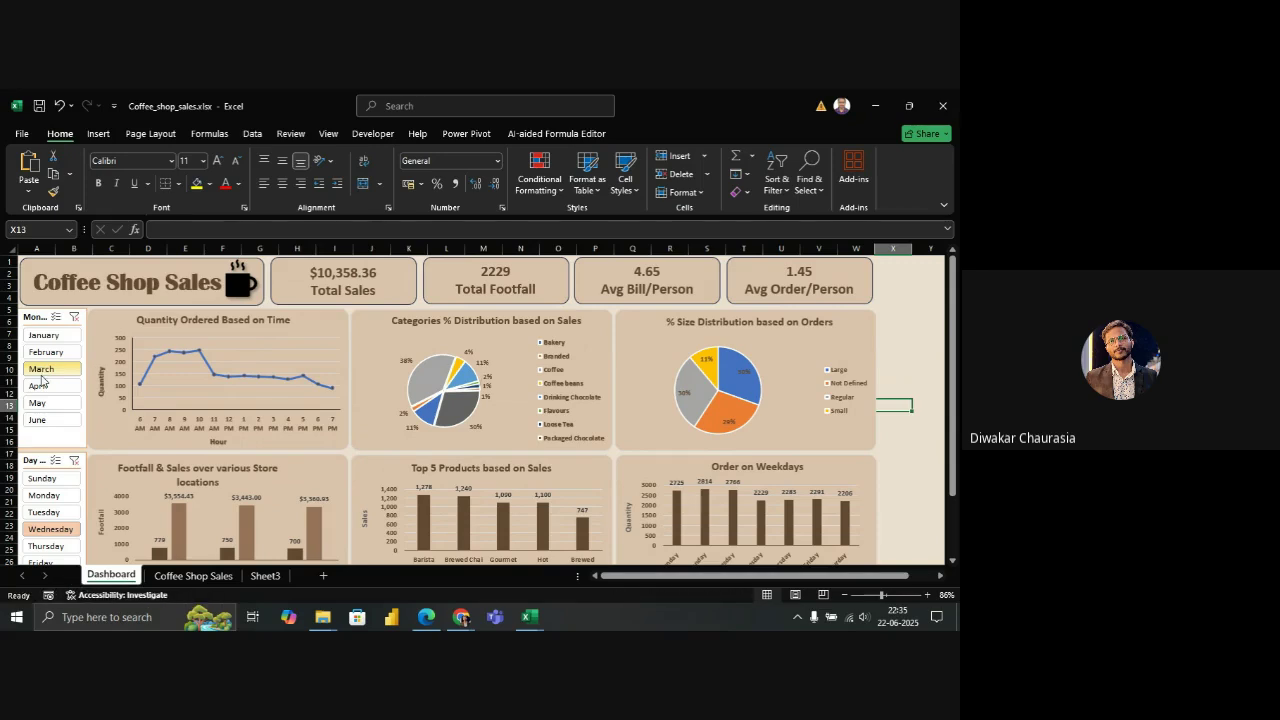
{"action": "left_click", "coordinate": [45, 385], "text": "ctrl"}
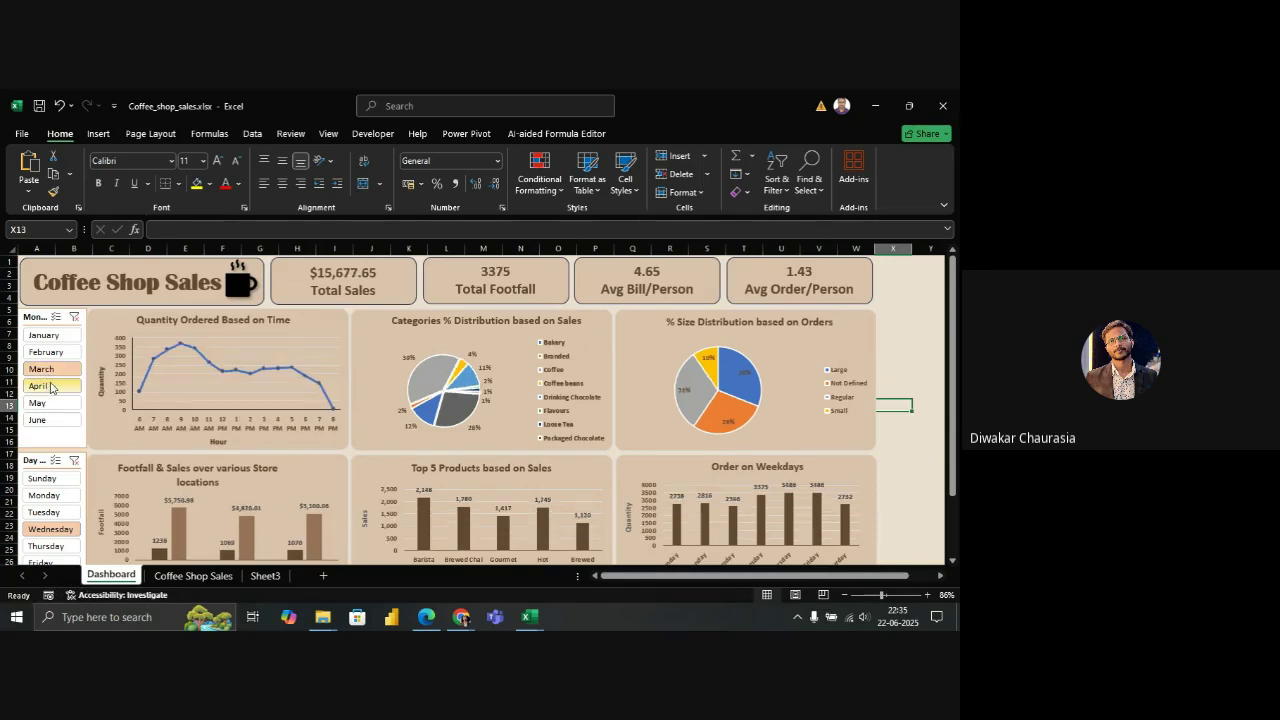
{"action": "left_click", "coordinate": [47, 386]}
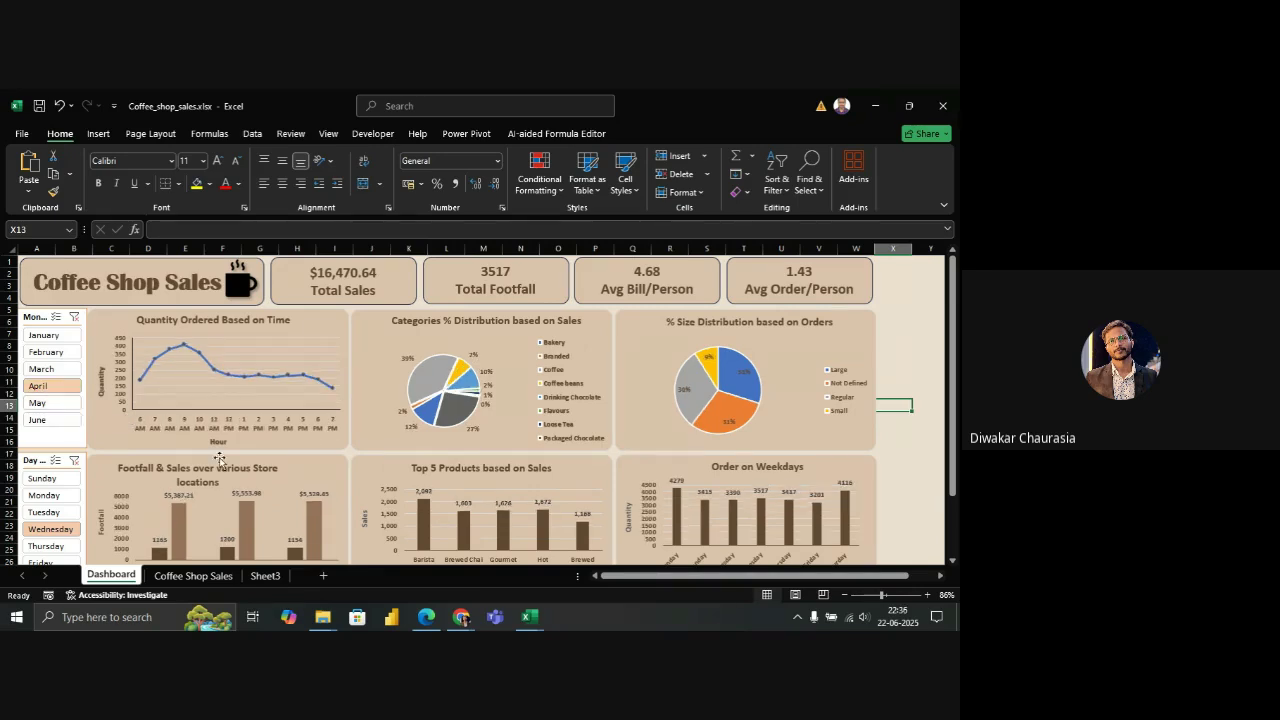
{"action": "scroll", "coordinate": [219, 458], "scroll_direction": "down", "scroll_amount": 1}
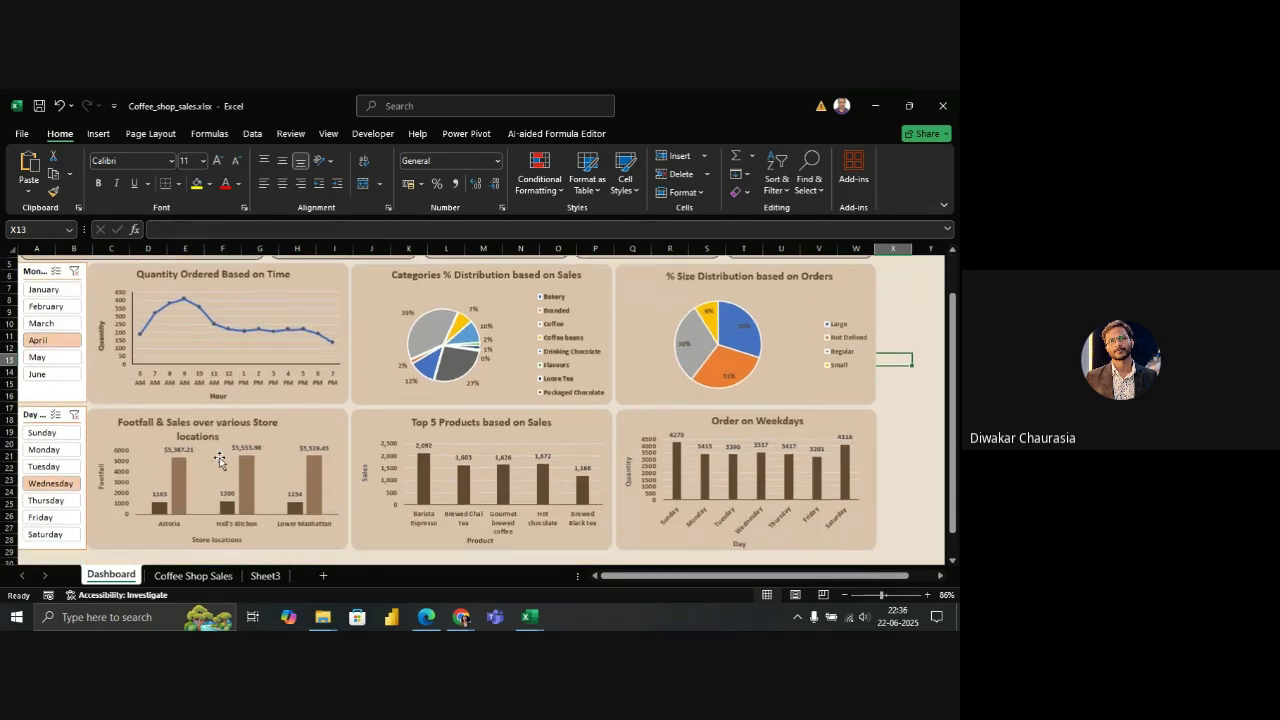
{"action": "left_click", "coordinate": [44, 447]}
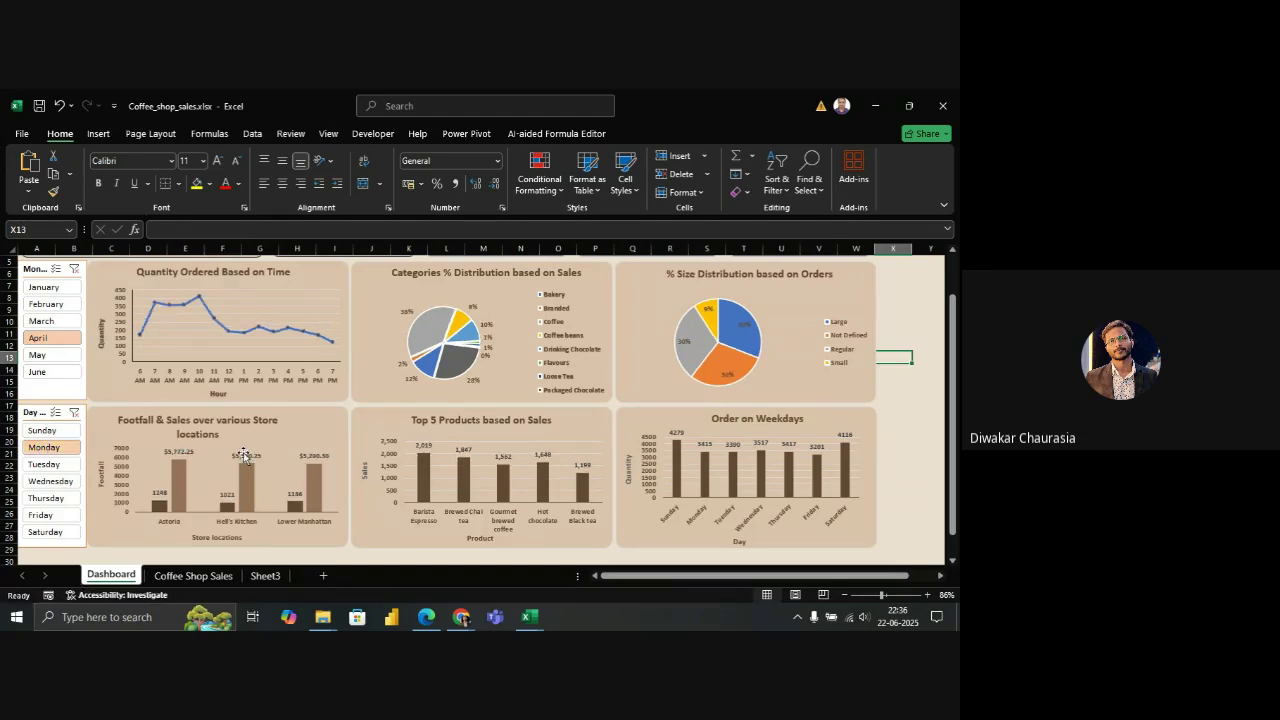
Inspect the quantity, category and size charts and the PivotChart analysis, design and format options available for the quantity chart
{"action": "left_click", "coordinate": [455, 327]}
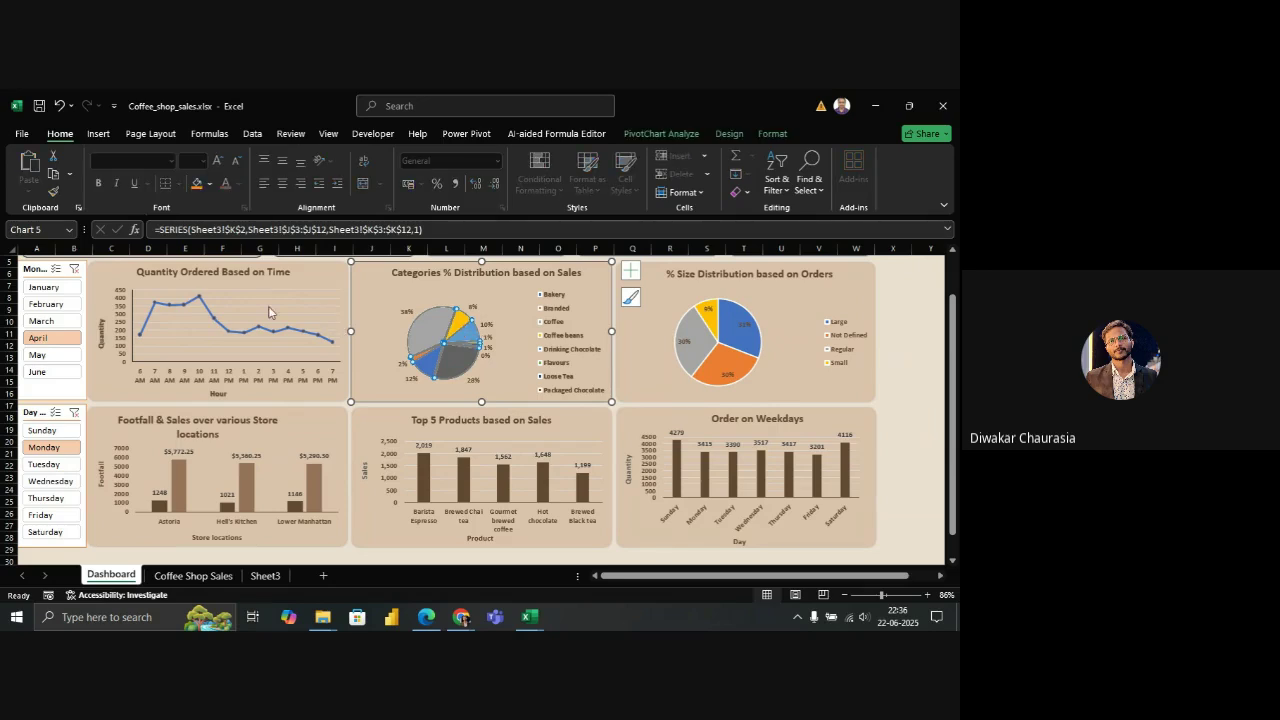
{"action": "left_click", "coordinate": [311, 312]}
{"action": "scroll", "coordinate": [464, 350], "scroll_direction": "up", "scroll_amount": 1}
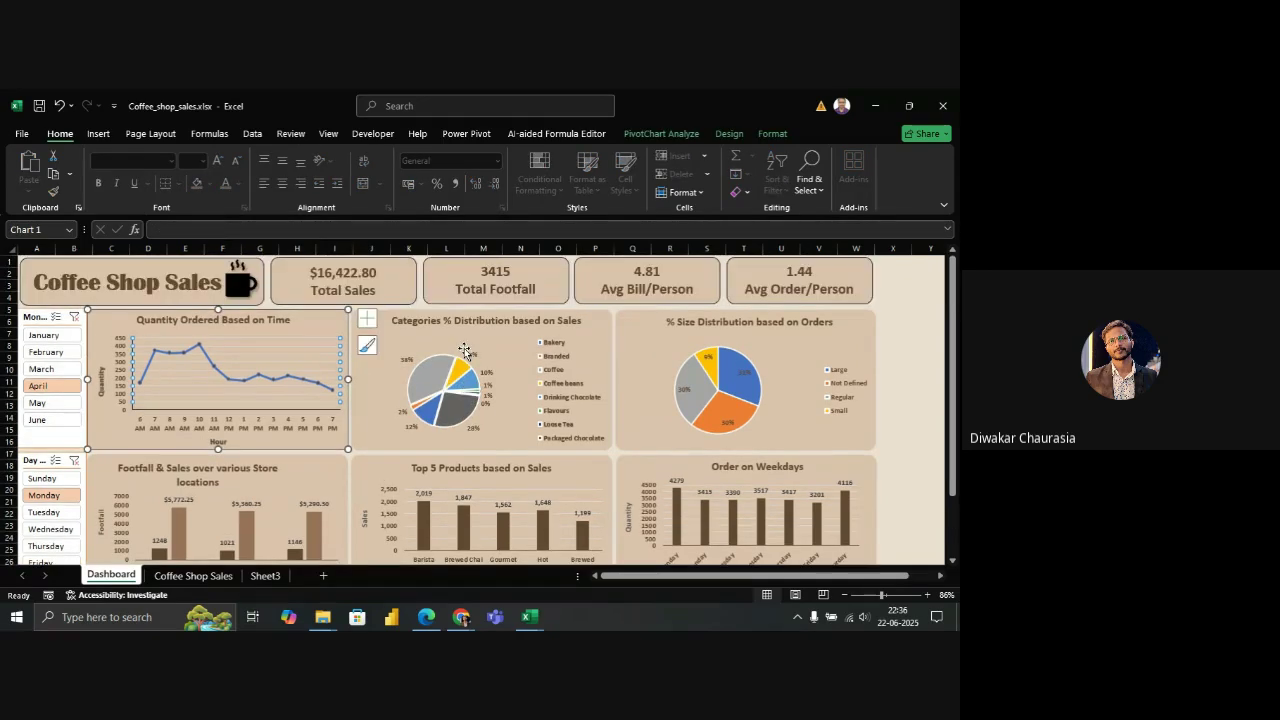
{"action": "left_click", "coordinate": [662, 135]}
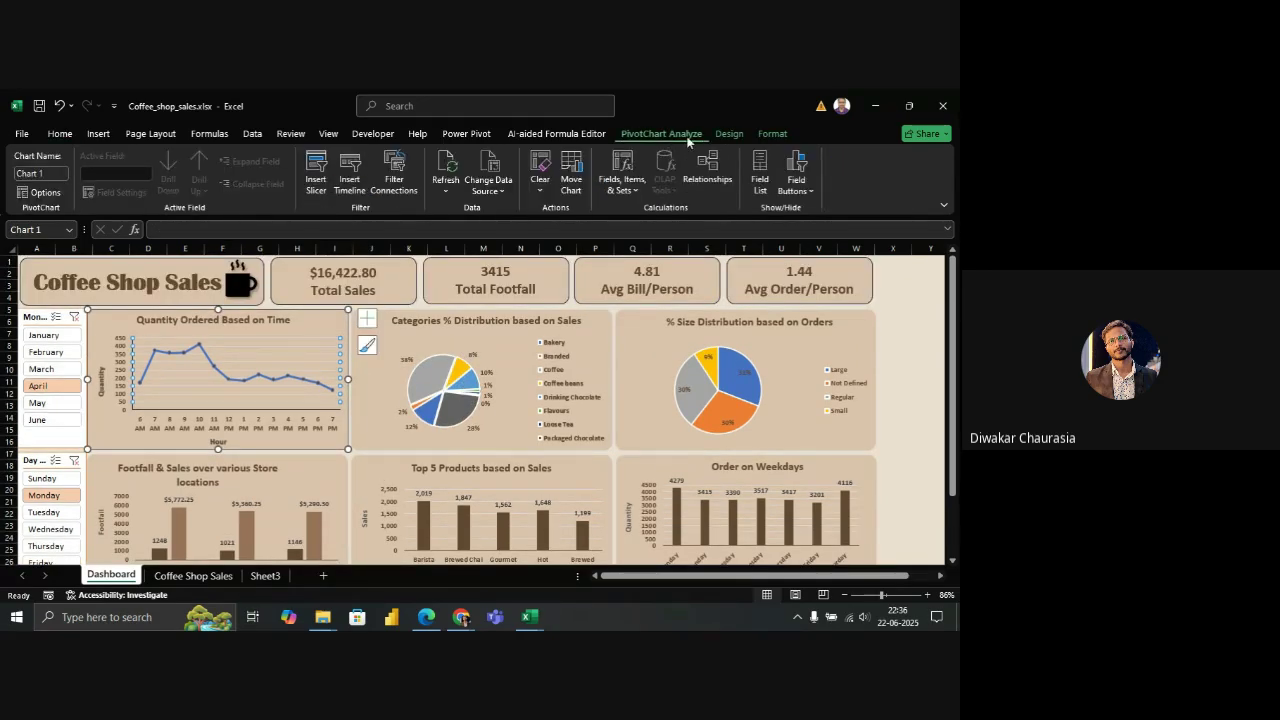
{"action": "left_click", "coordinate": [728, 136]}
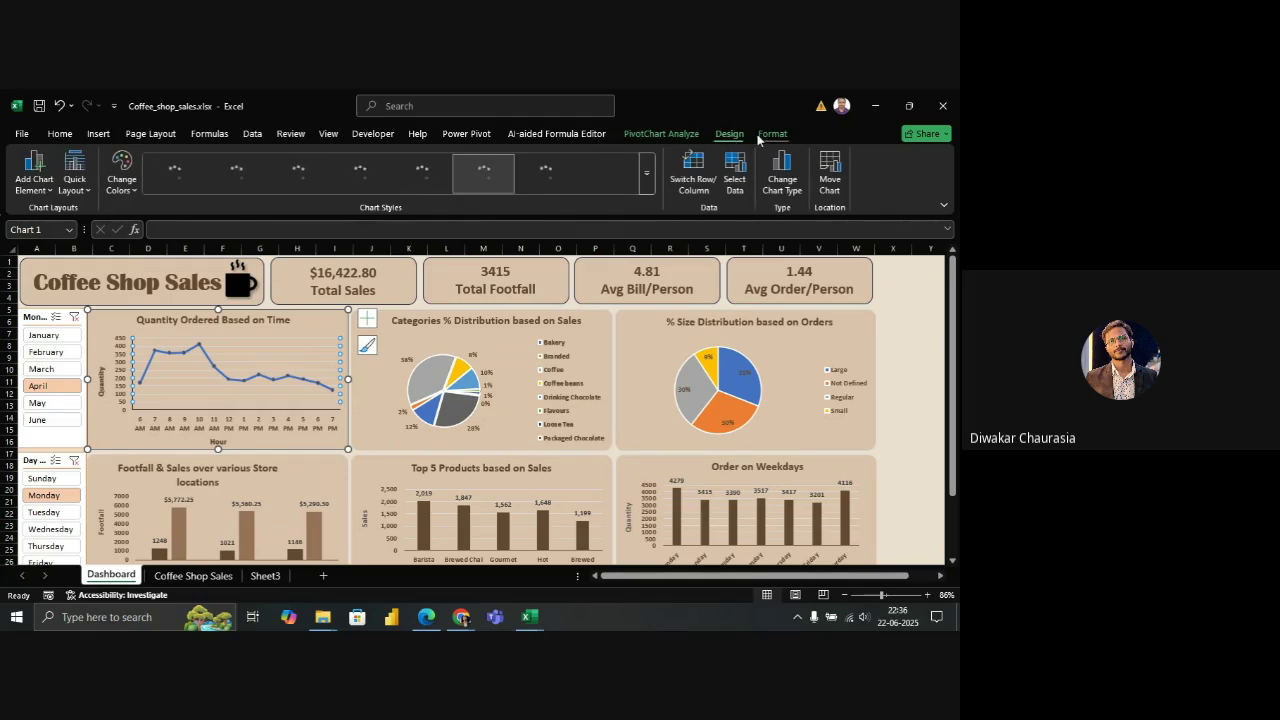
{"action": "left_click", "coordinate": [770, 134]}
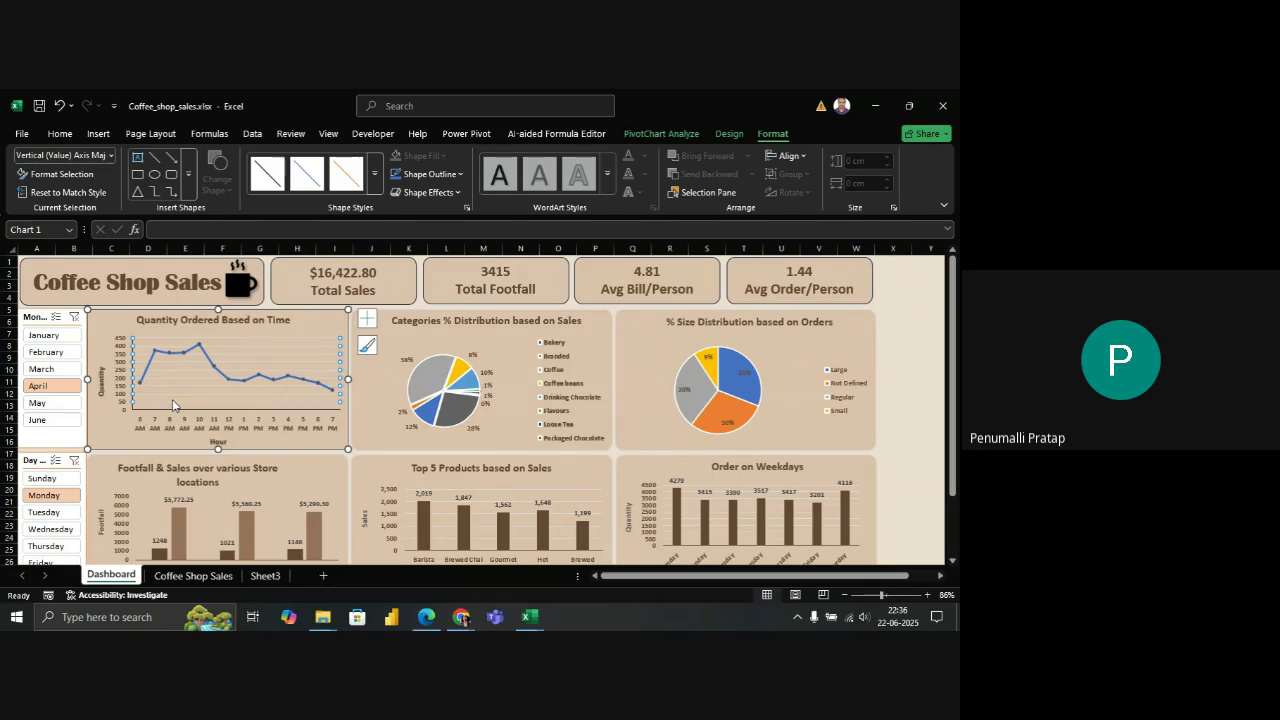
{"action": "left_click", "coordinate": [654, 136]}
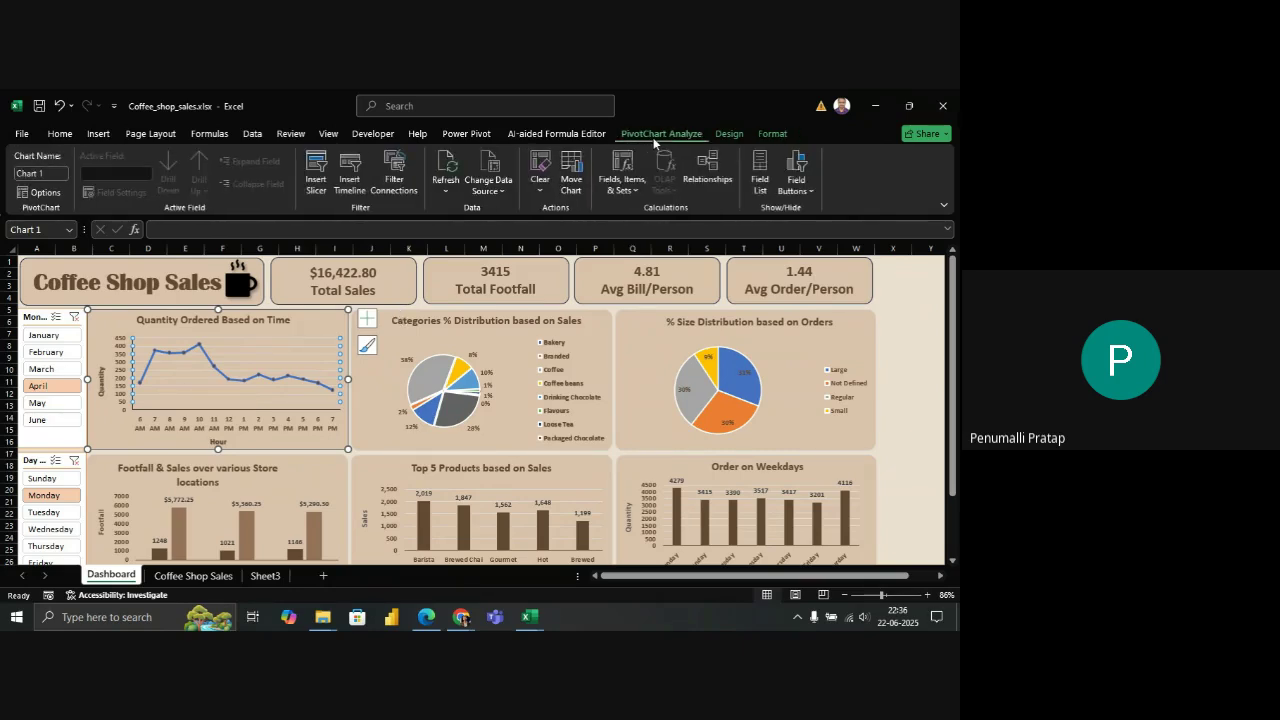
{"action": "left_click", "coordinate": [438, 368]}
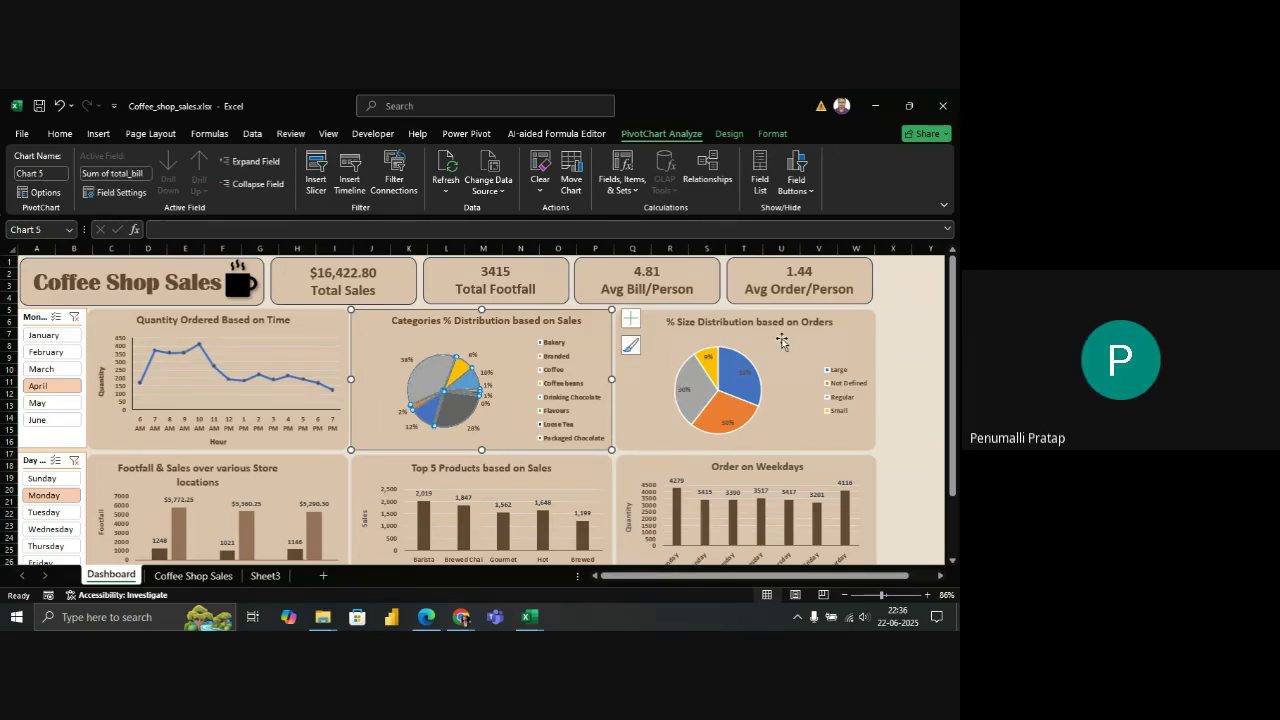
{"action": "left_click", "coordinate": [847, 344]}
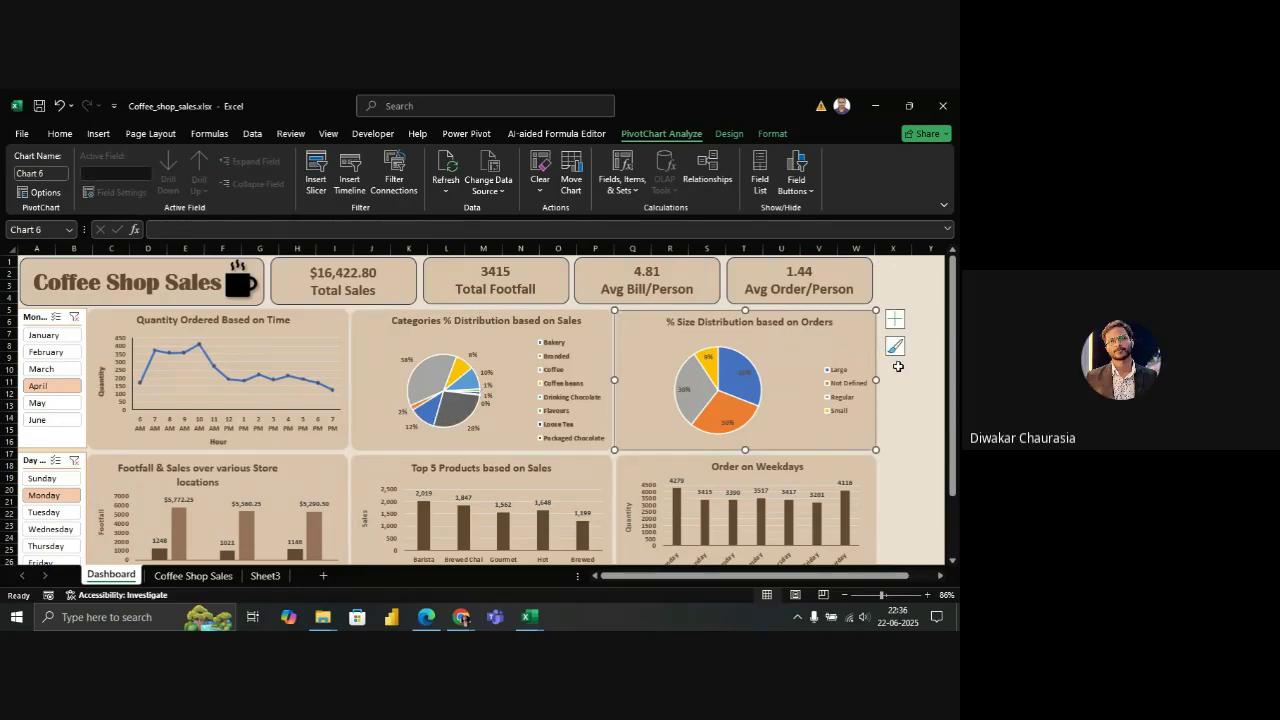
{"action": "left_click", "coordinate": [916, 386]}
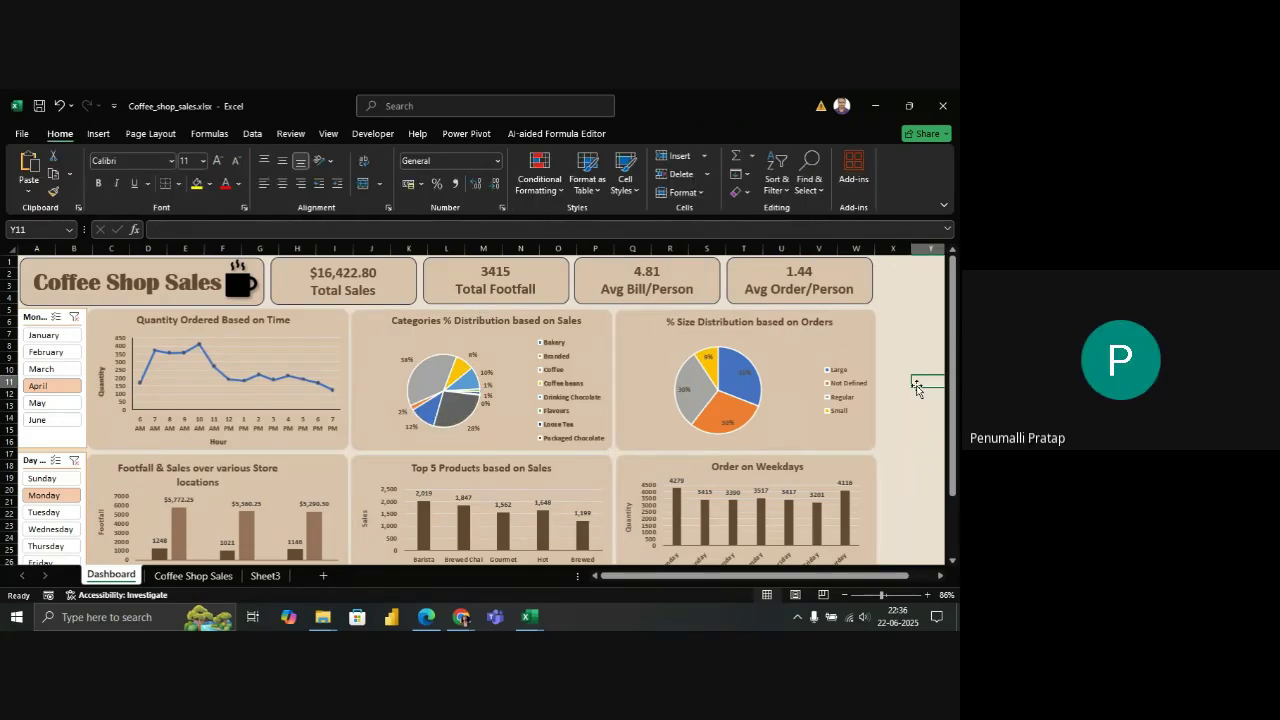
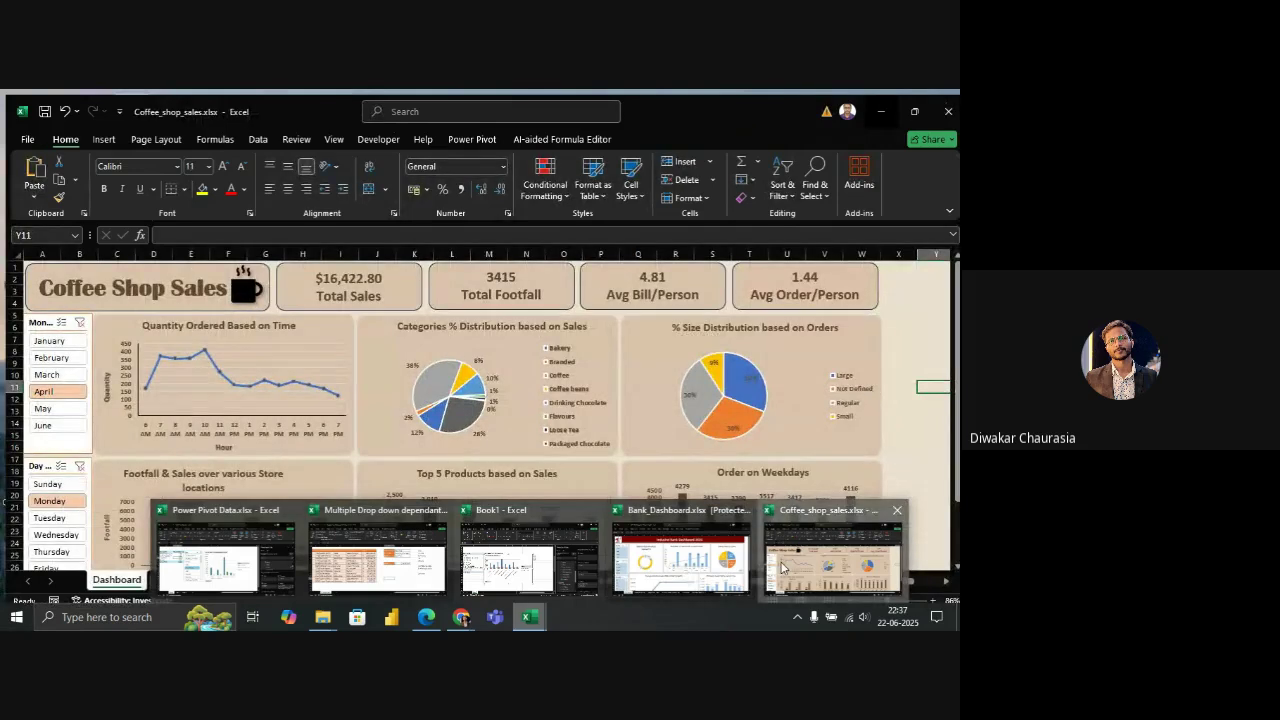
Bring the Coffee_shop_sales.xlsx window to the front and look over its full Dashboard sheet again
{"action": "left_click", "coordinate": [783, 568]}
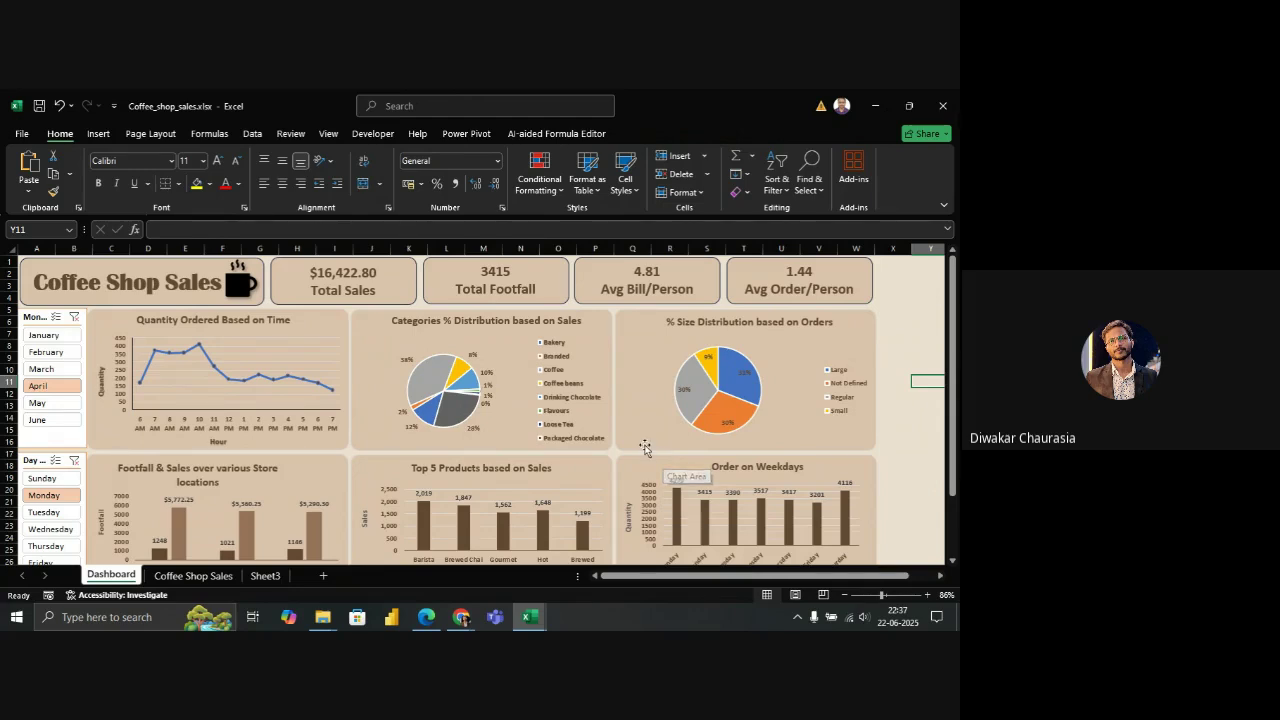
{"action": "scroll", "coordinate": [647, 450], "scroll_direction": "down", "scroll_amount": 2}
{"action": "scroll", "coordinate": [647, 450], "scroll_direction": "up", "scroll_amount": 2}
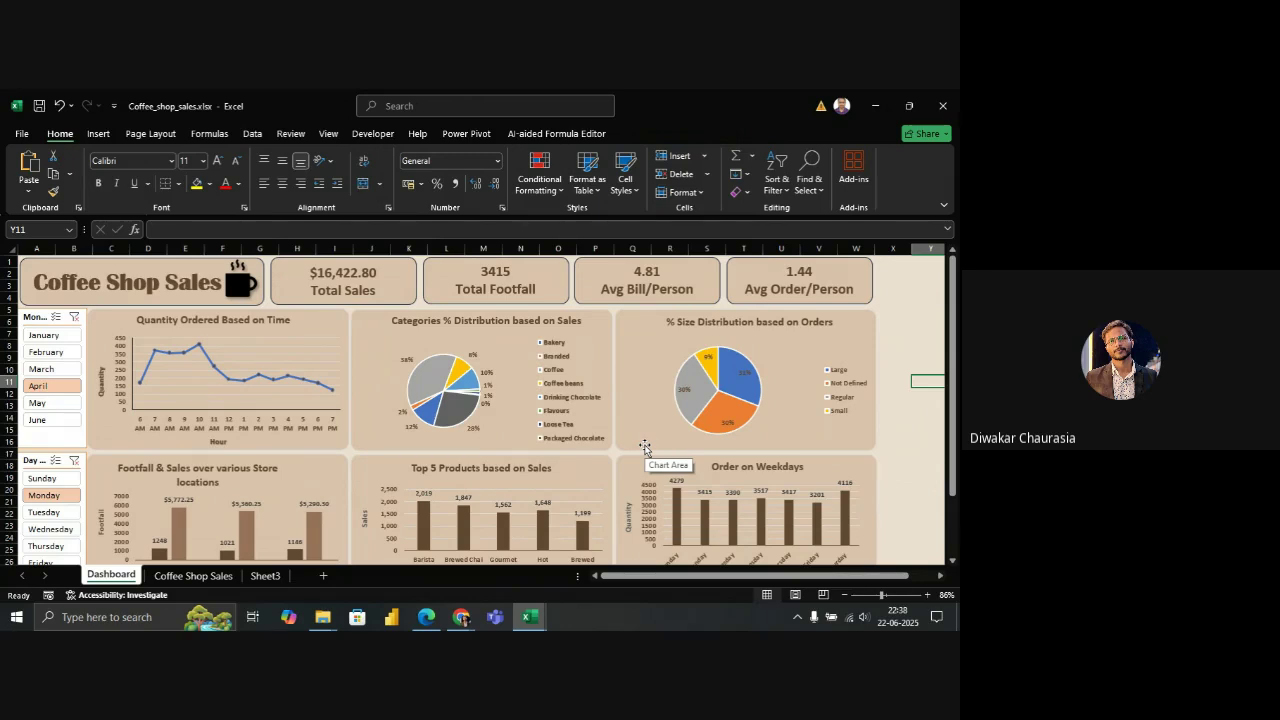
Look over the Coffee Shop Sales dashboard once more and return to the Book1 workbook
{"action": "scroll", "coordinate": [645, 447], "scroll_direction": "down", "scroll_amount": 2}
{"action": "scroll", "coordinate": [645, 450], "scroll_direction": "up", "scroll_amount": 2}
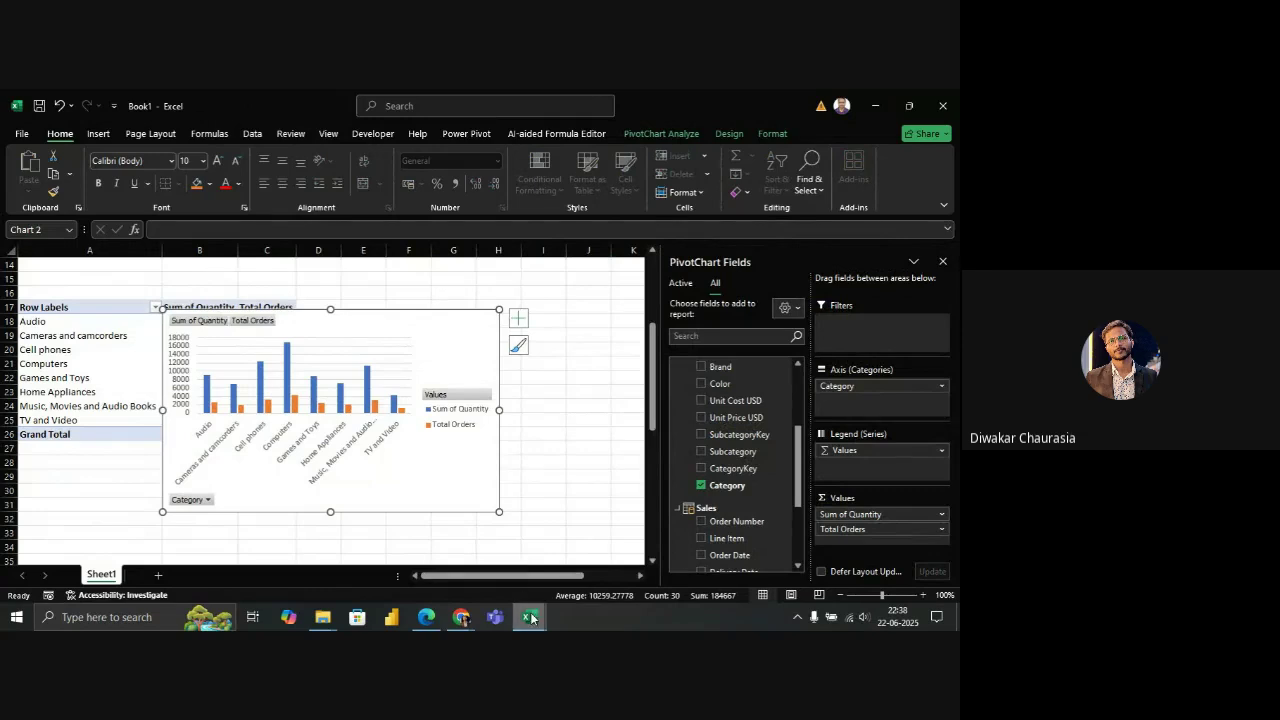
{"action": "mouse_move", "coordinate": [531, 618]}
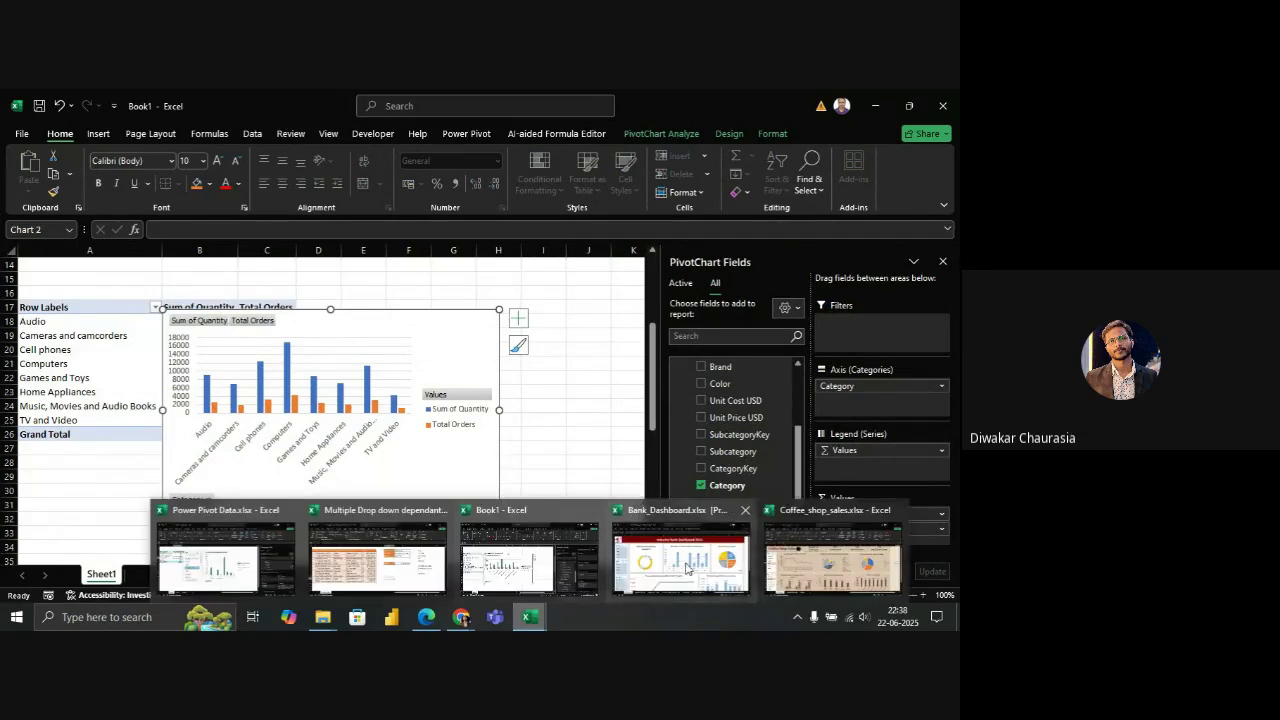
{"action": "left_click", "coordinate": [795, 570]}
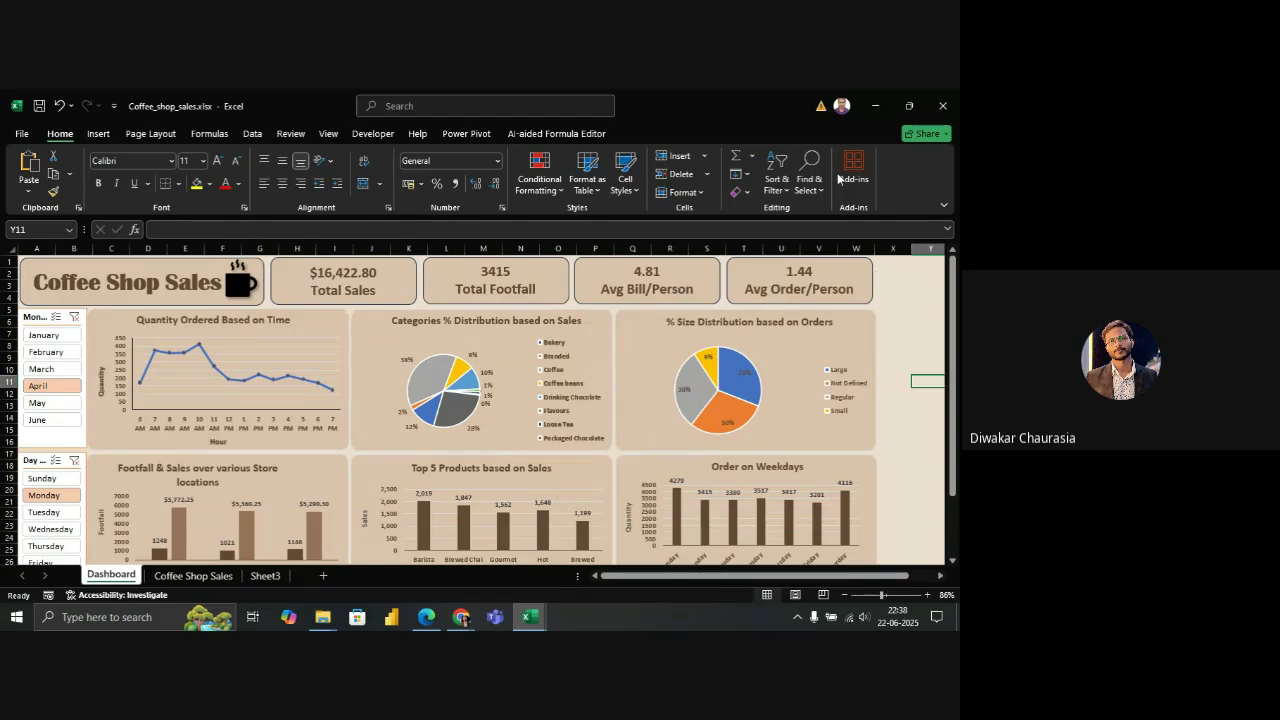
{"action": "left_click", "coordinate": [875, 106]}
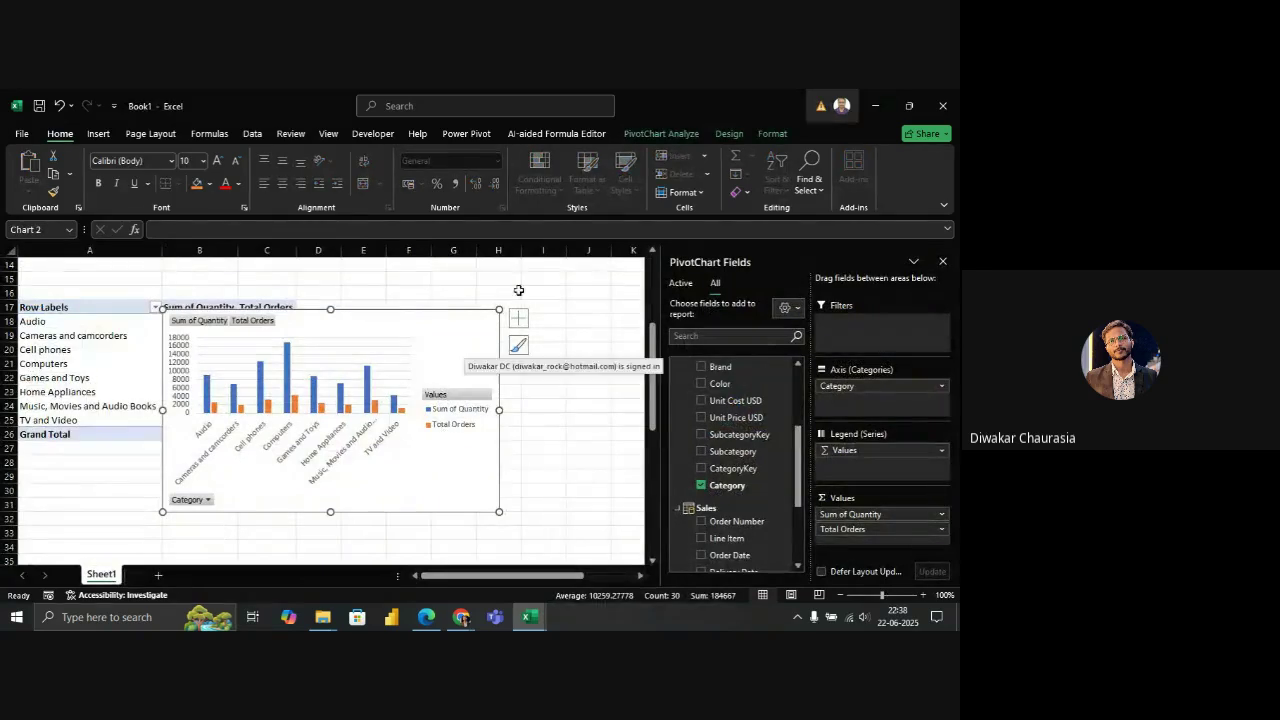
Move the PivotChart off the category PivotTable into the empty columns beside it, starting at column D
{"action": "left_click_drag", "start_coordinate": [391, 325], "coordinate": [541, 322]}
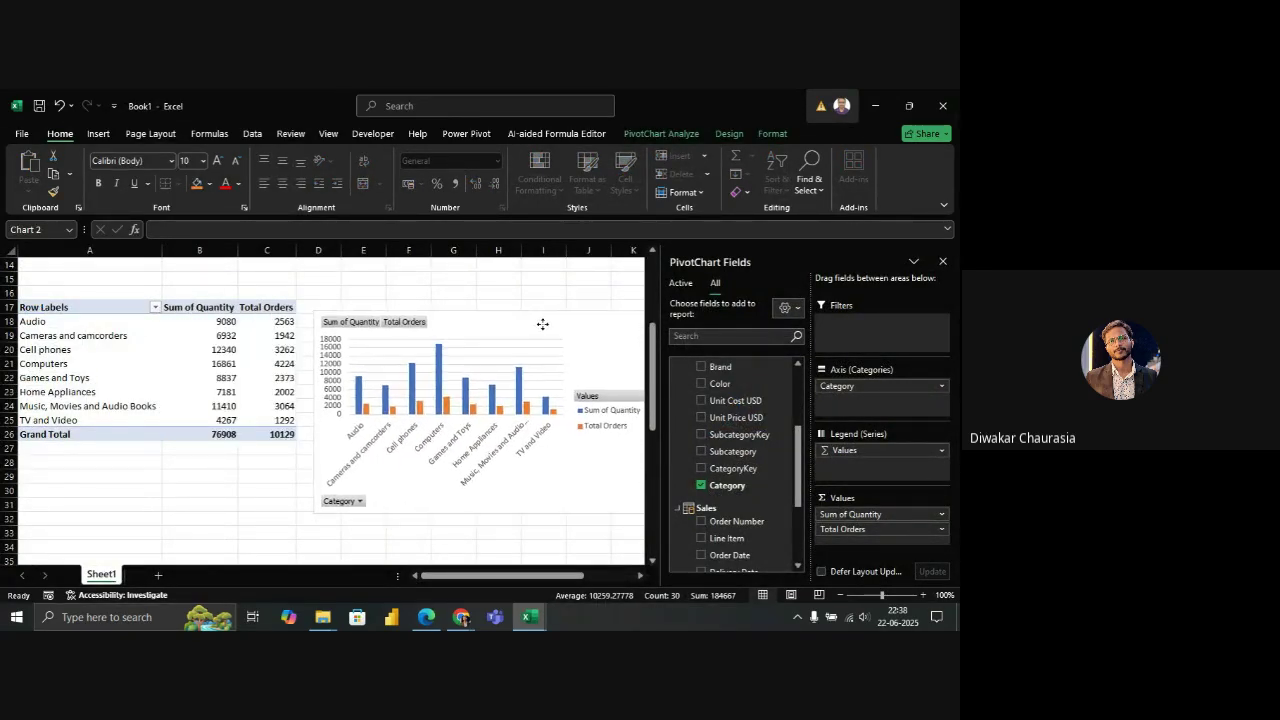
{"action": "left_click", "coordinate": [447, 289]}
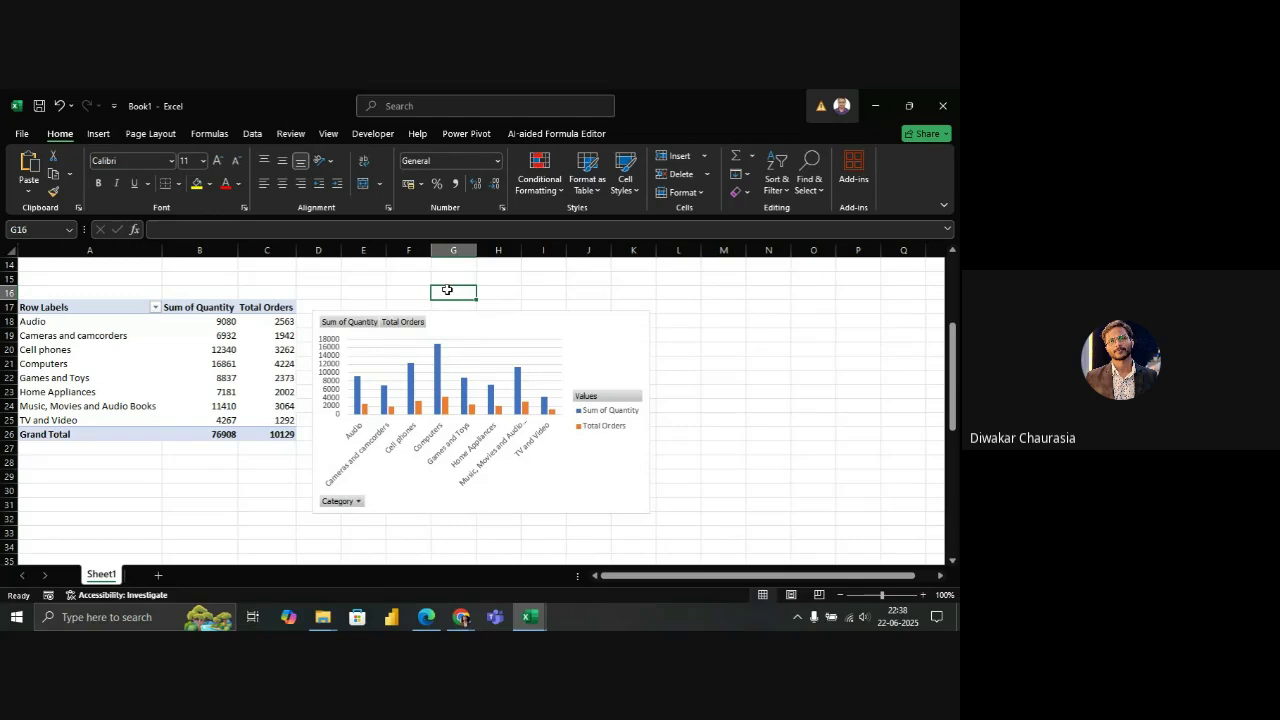
{"action": "left_click", "coordinate": [414, 280]}
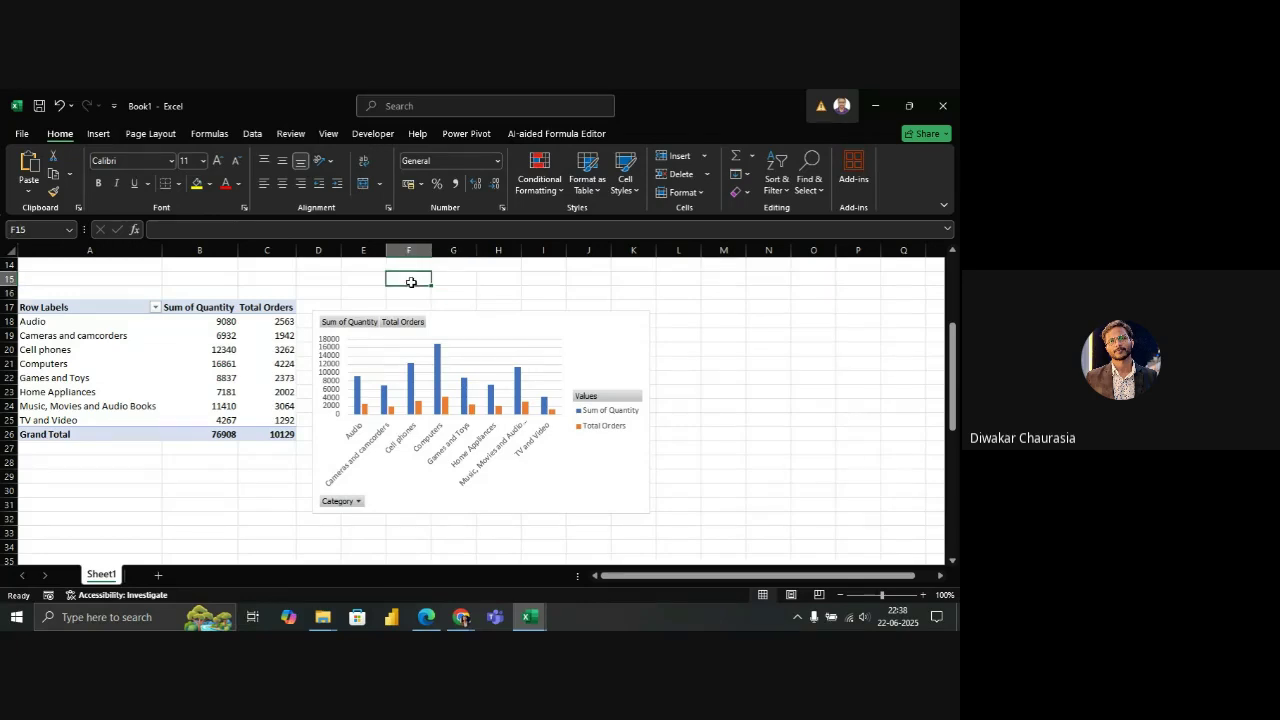
{"action": "left_click", "coordinate": [298, 279]}
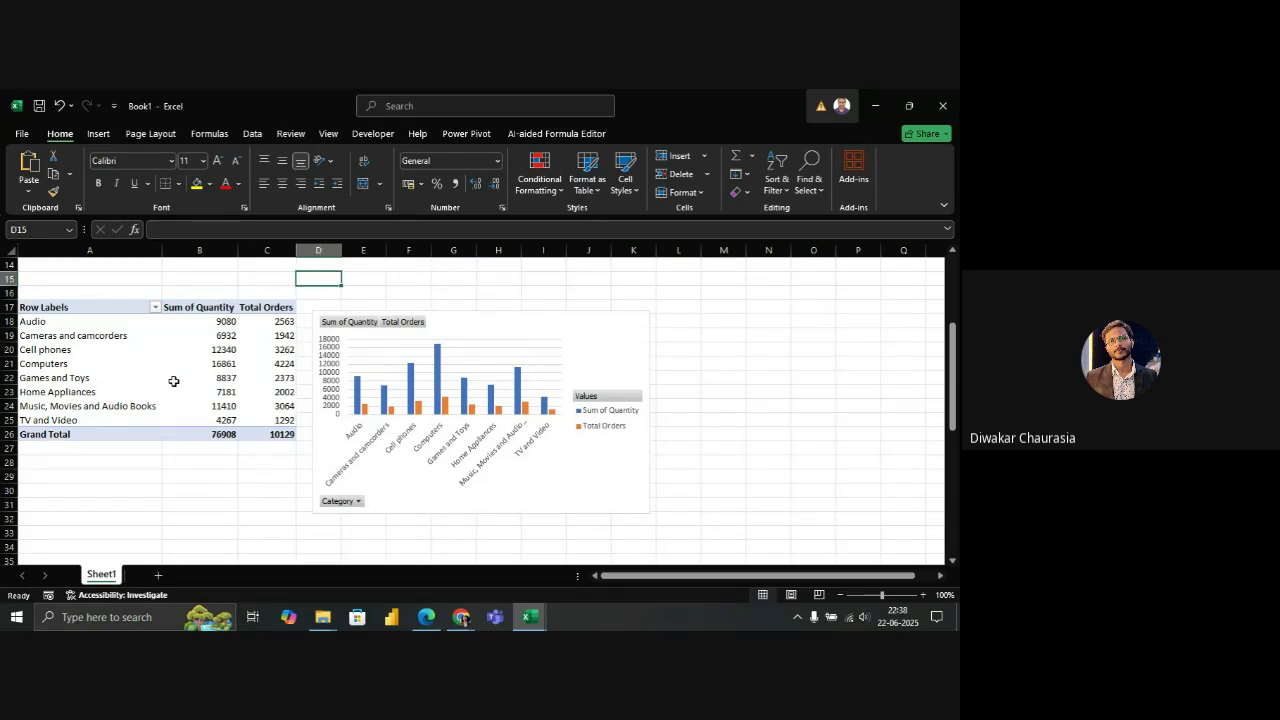
{"action": "left_click", "coordinate": [168, 472]}
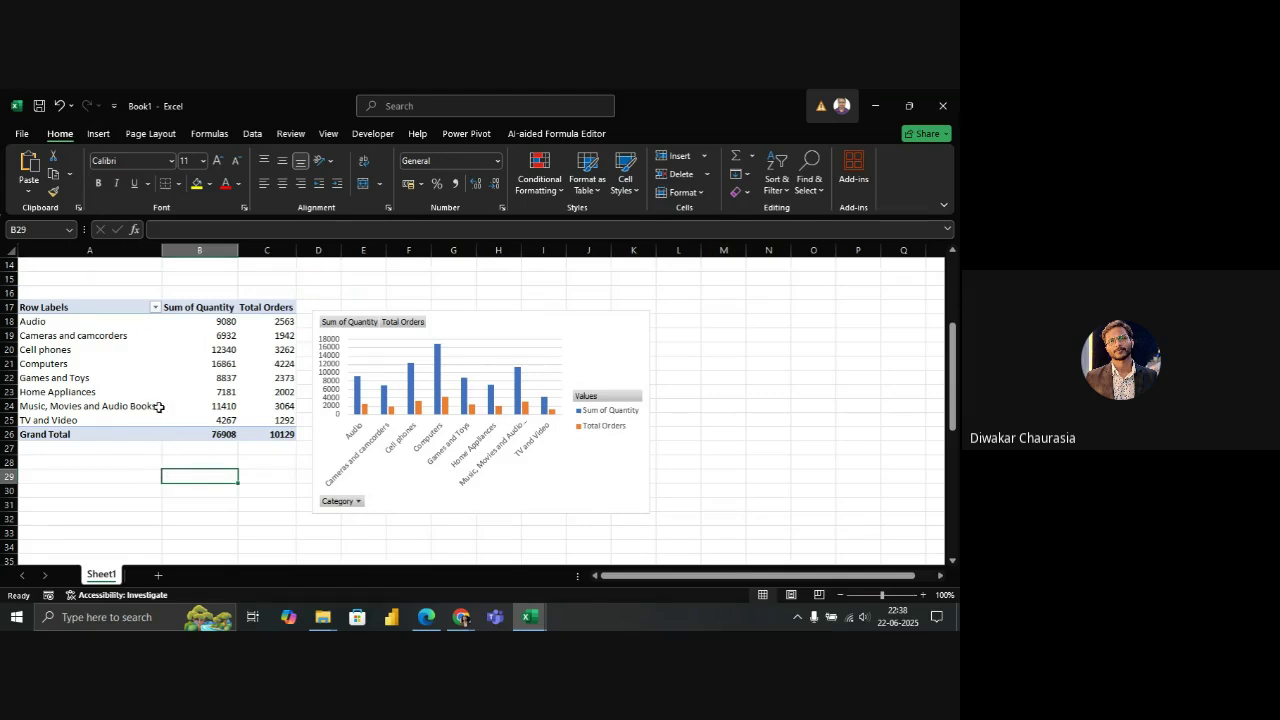
{"action": "left_click", "coordinate": [115, 372]}
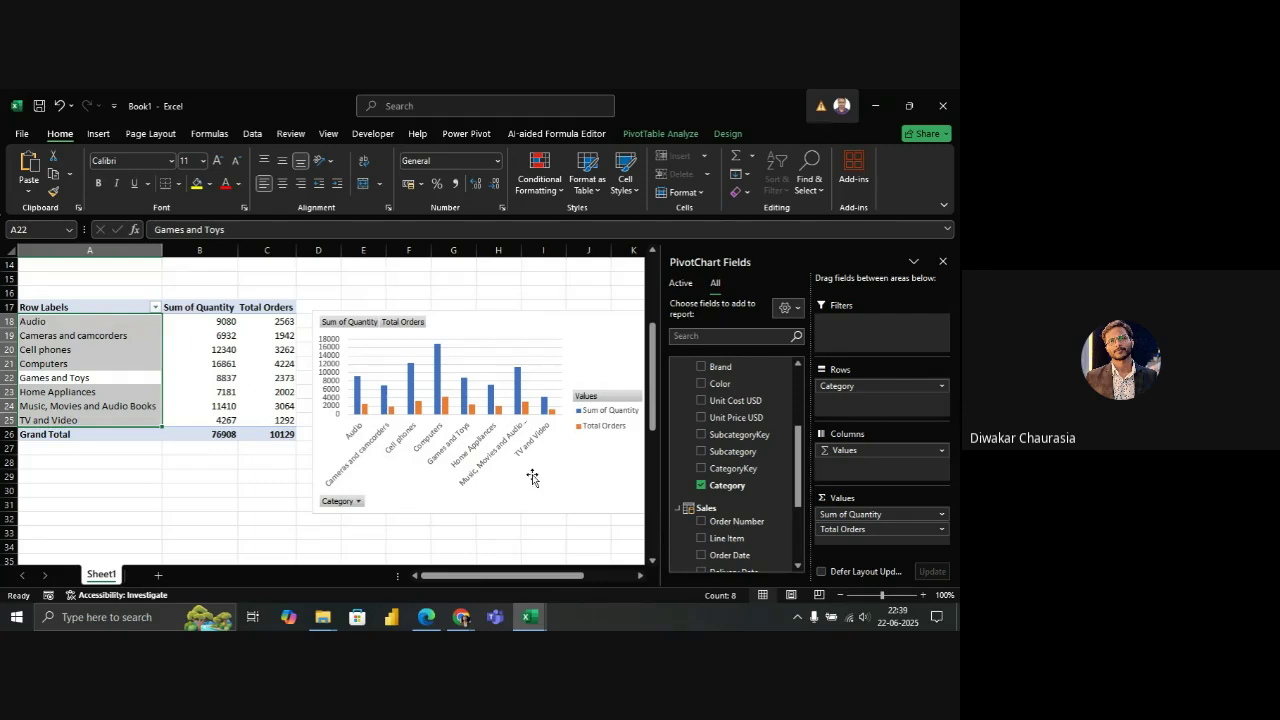
Shrink the PivotChart and place it beside the PivotTable, spanning about columns F to I and rows 17 to 23
{"action": "left_click", "coordinate": [455, 455]}
{"action": "mouse_move", "coordinate": [589, 494]}
{"action": "left_mouse_down"}
{"action": "mouse_move", "coordinate": [553, 483]}
{"action": "mouse_move", "coordinate": [600, 480]}
{"action": "mouse_move", "coordinate": [585, 478]}
{"action": "left_mouse_up"}
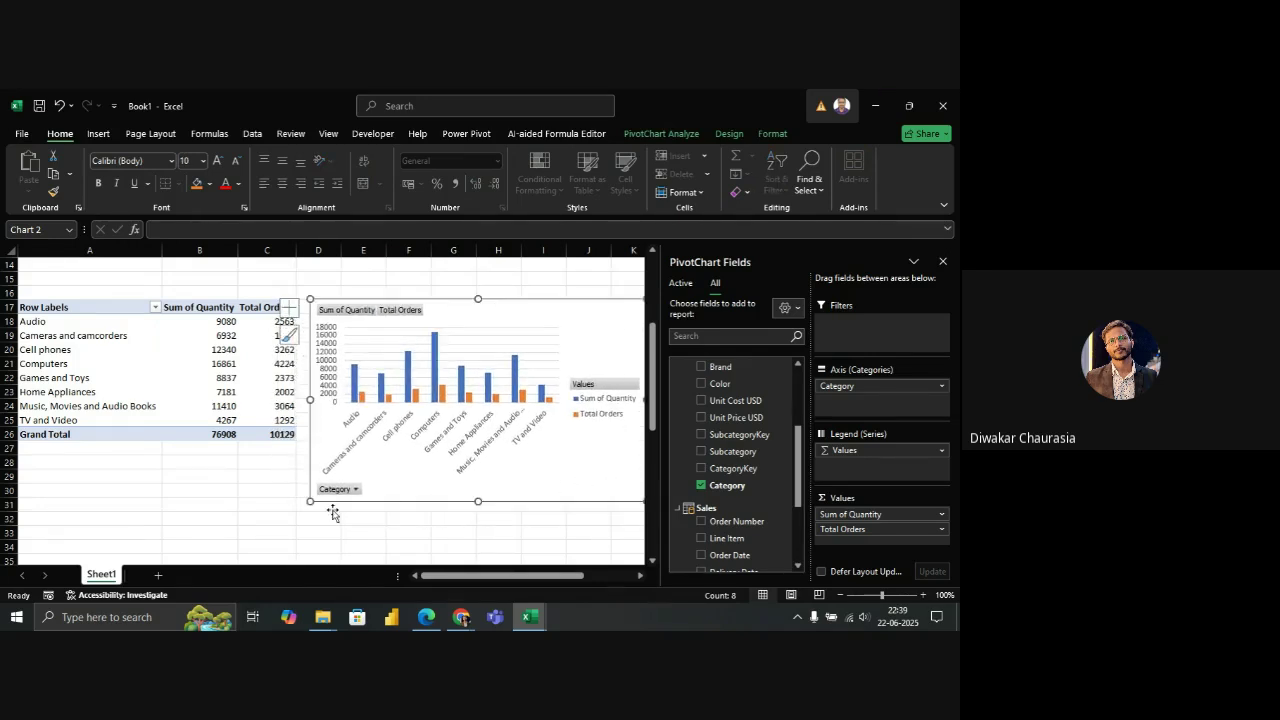
{"action": "left_click_drag", "start_coordinate": [309, 502], "coordinate": [479, 390]}
{"action": "left_click_drag", "start_coordinate": [560, 381], "coordinate": [467, 392]}
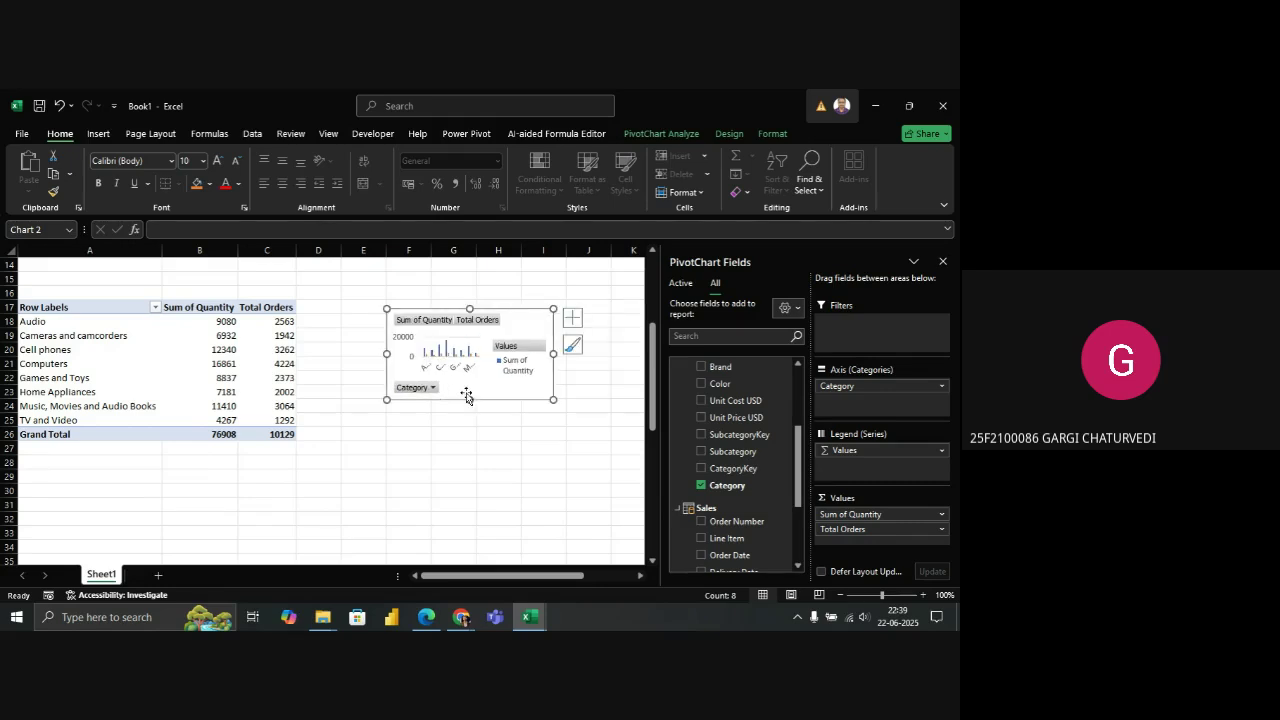
Minimize Book1 and the 2nd DAY folder window to show the desktop, and bring Book1 back to the front
{"action": "left_click", "coordinate": [872, 97]}
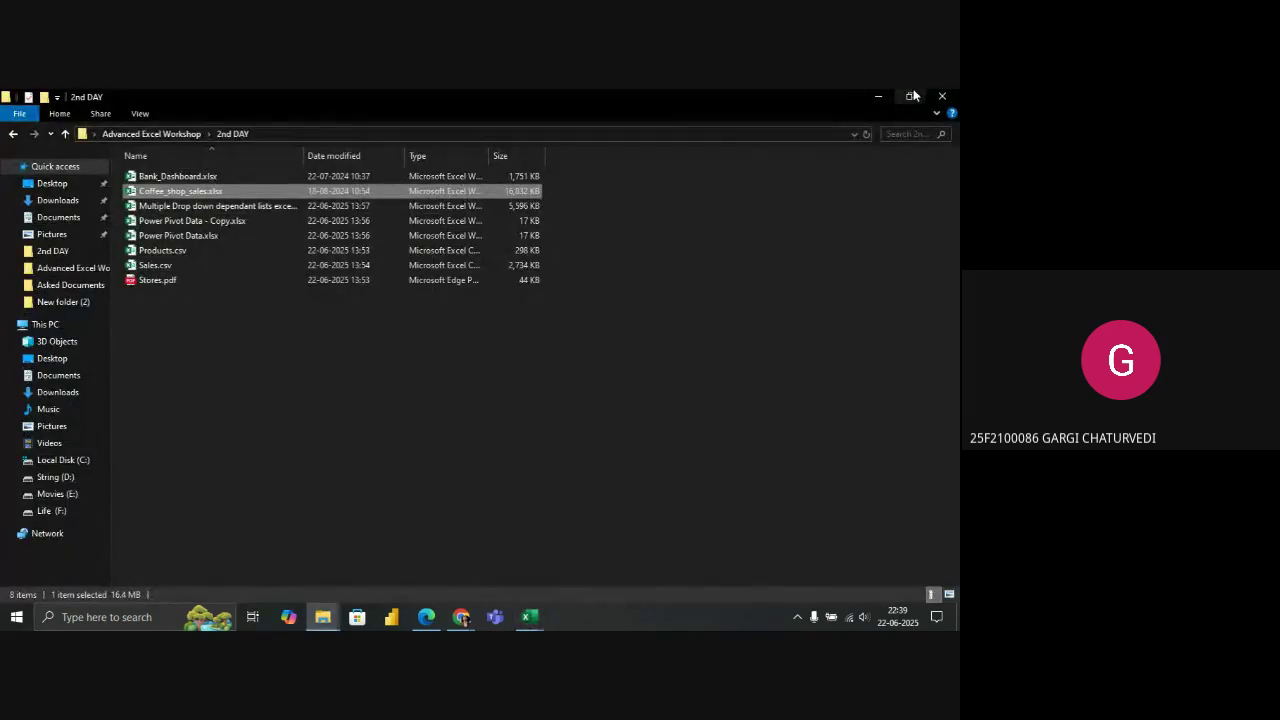
{"action": "left_click", "coordinate": [878, 96]}
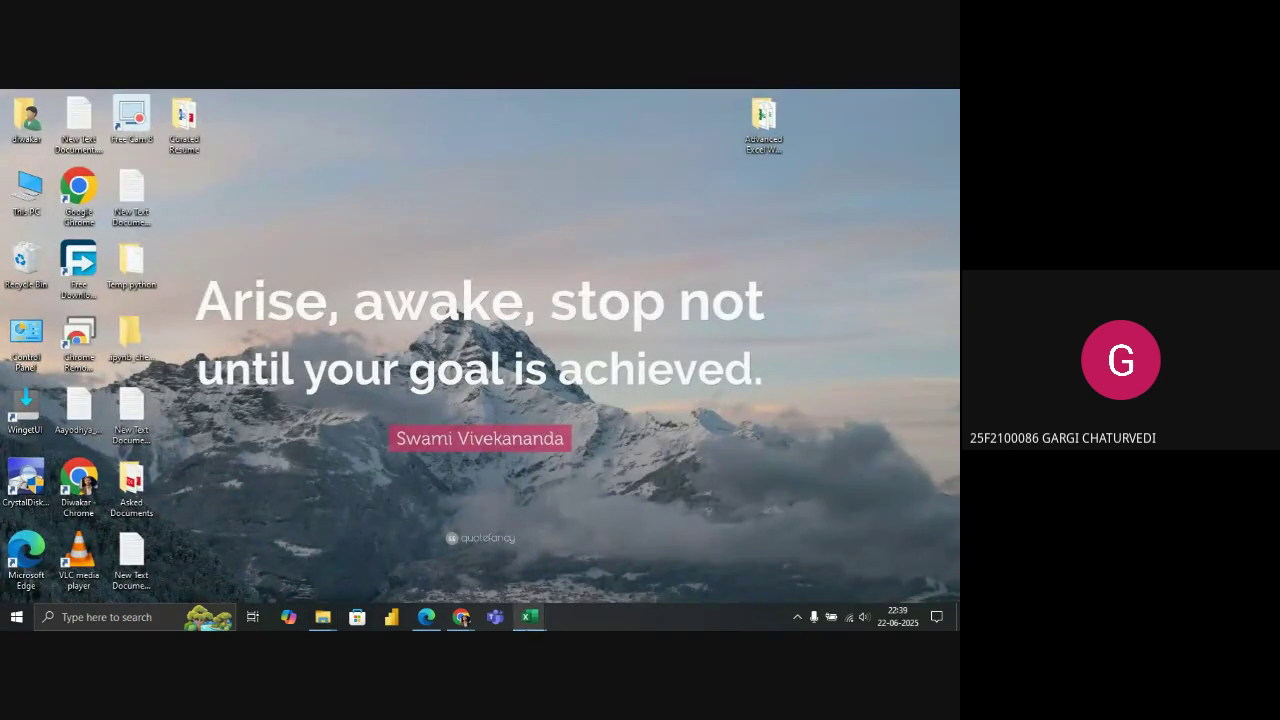
{"action": "mouse_move", "coordinate": [530, 617]}
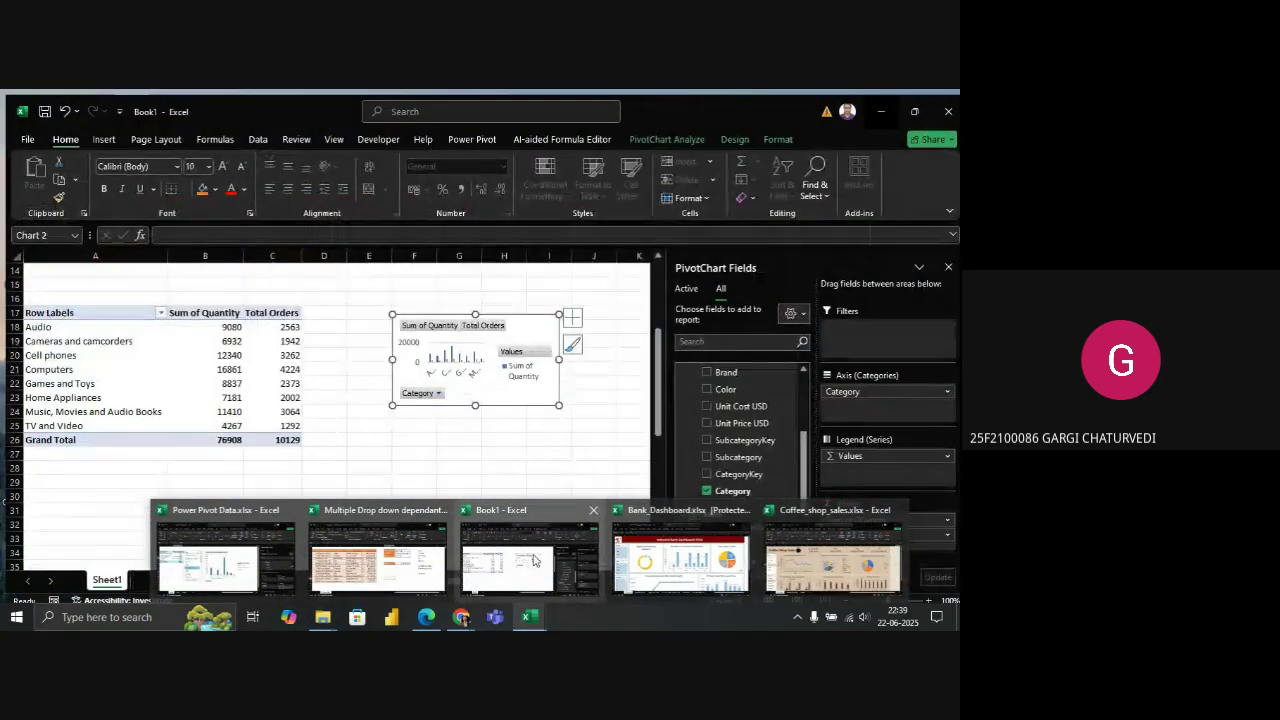
{"action": "left_click", "coordinate": [533, 560]}
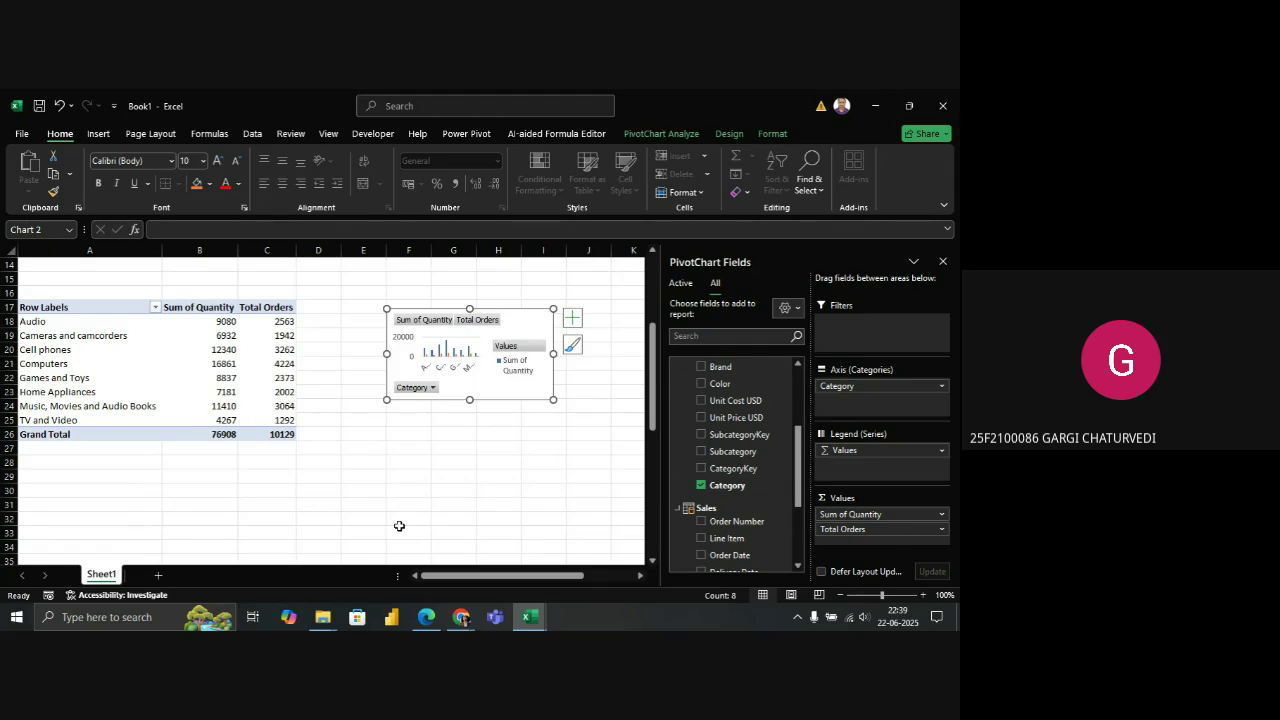
Enlarge the PivotChart slightly so that it reaches into column J and row 25, and deselect it
{"action": "left_click_drag", "start_coordinate": [553, 399], "coordinate": [576, 416]}
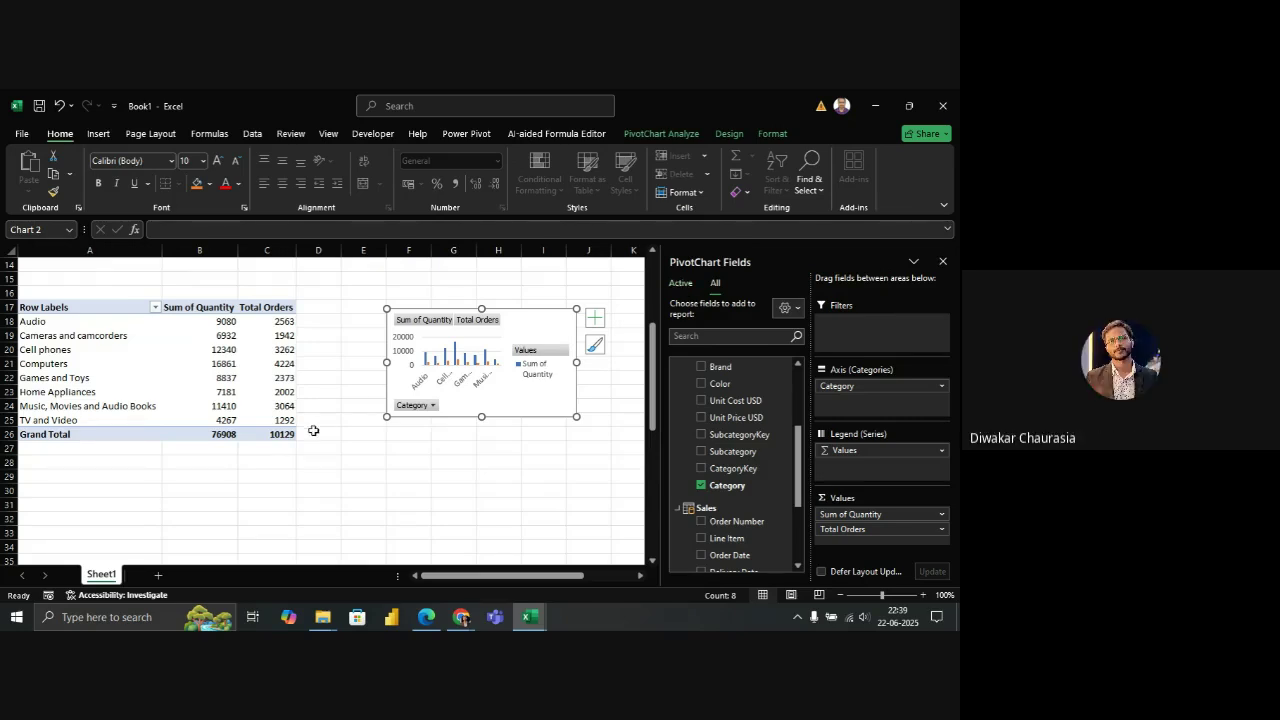
{"action": "left_click", "coordinate": [267, 462]}
{"action": "left_click", "coordinate": [351, 349]}
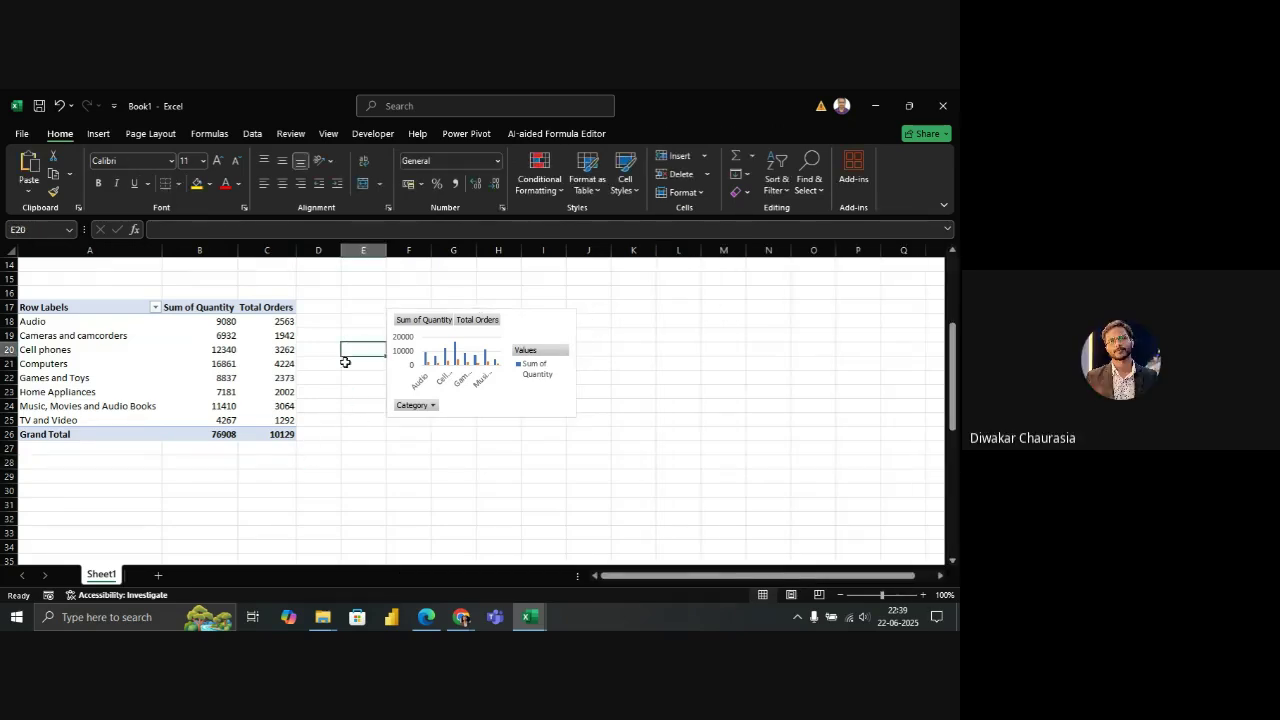
{"action": "left_click", "coordinate": [345, 449]}
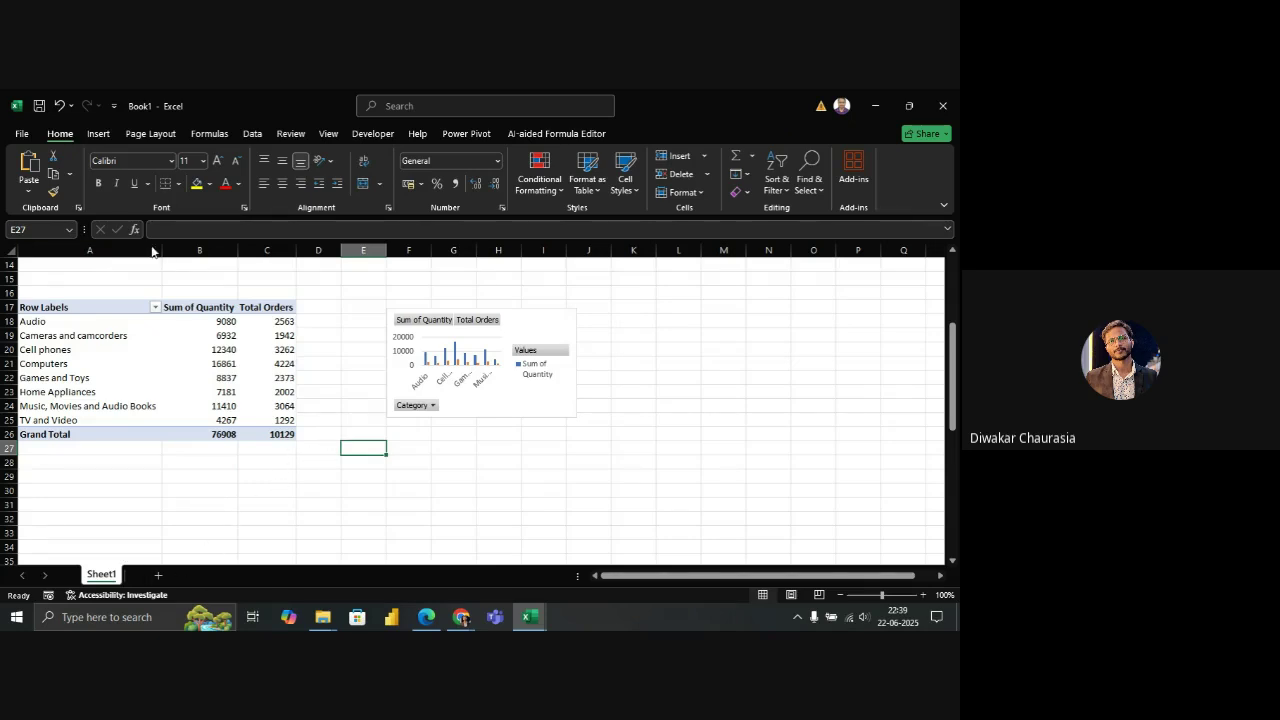
{"action": "left_click", "coordinate": [286, 465]}
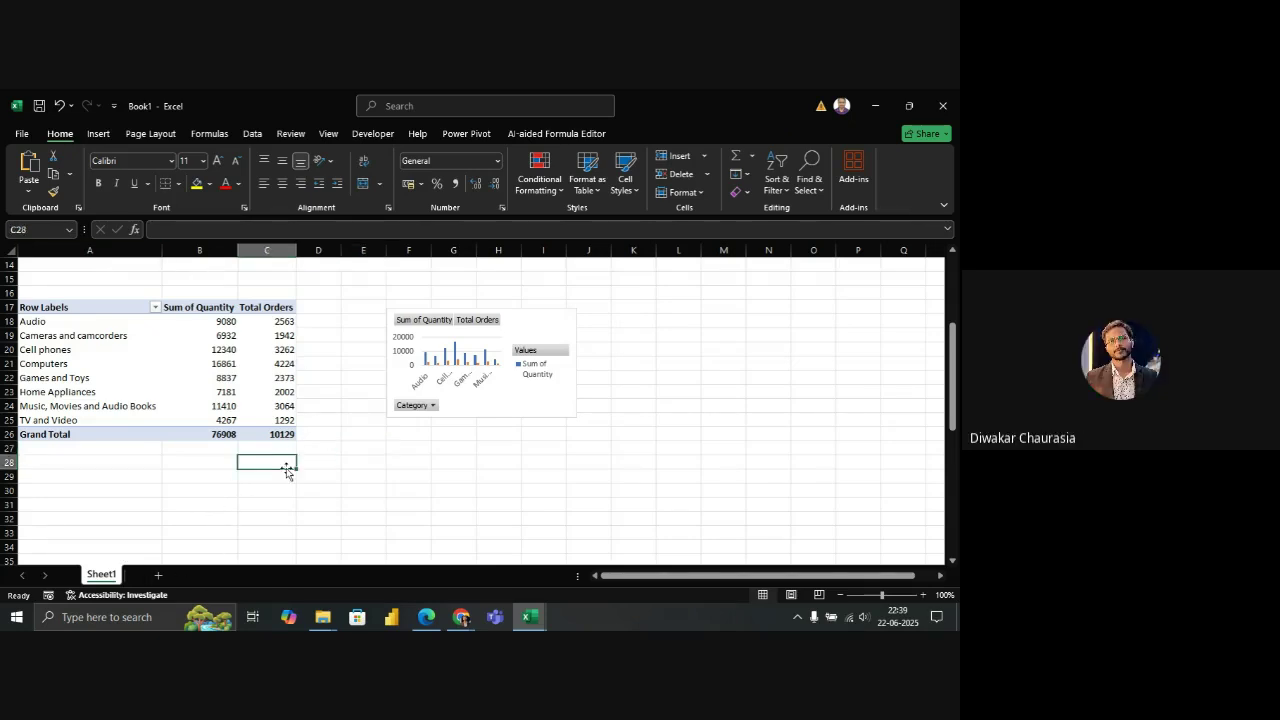
Insert another PivotTable based on the workbook's Data Model at cell D22 of Sheet1
{"action": "left_click", "coordinate": [100, 310]}
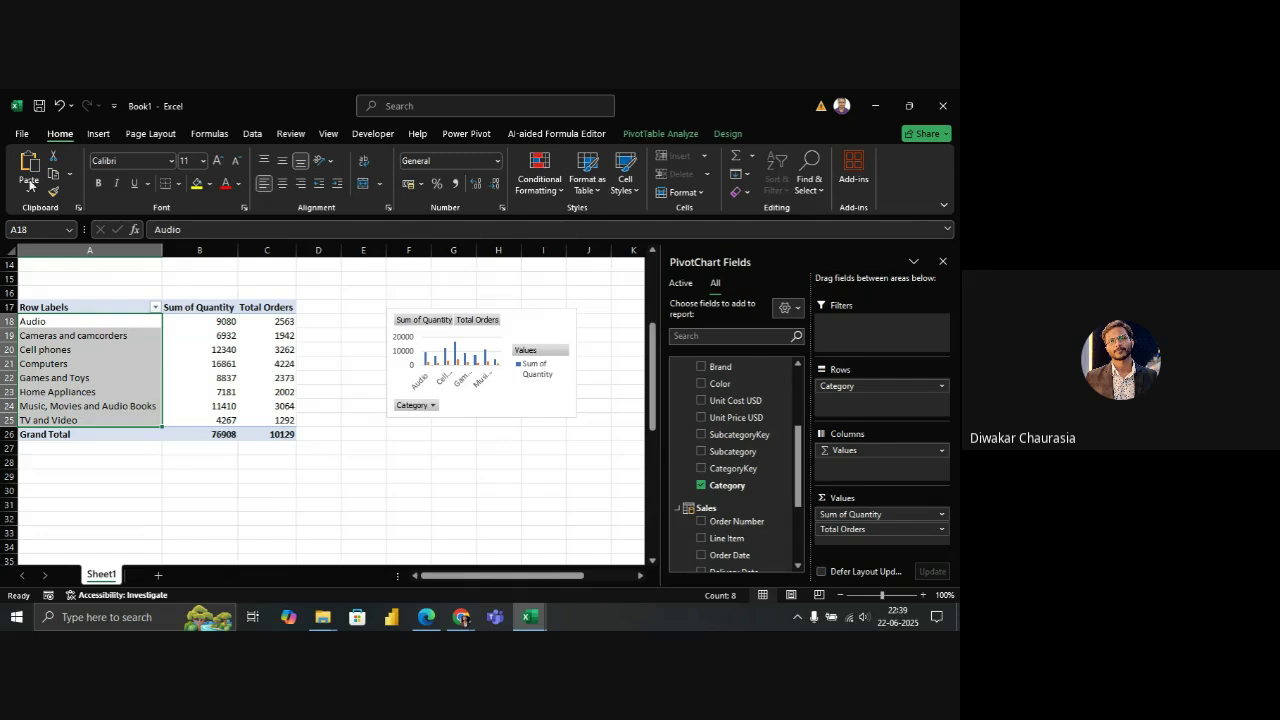
{"action": "left_click", "coordinate": [98, 134]}
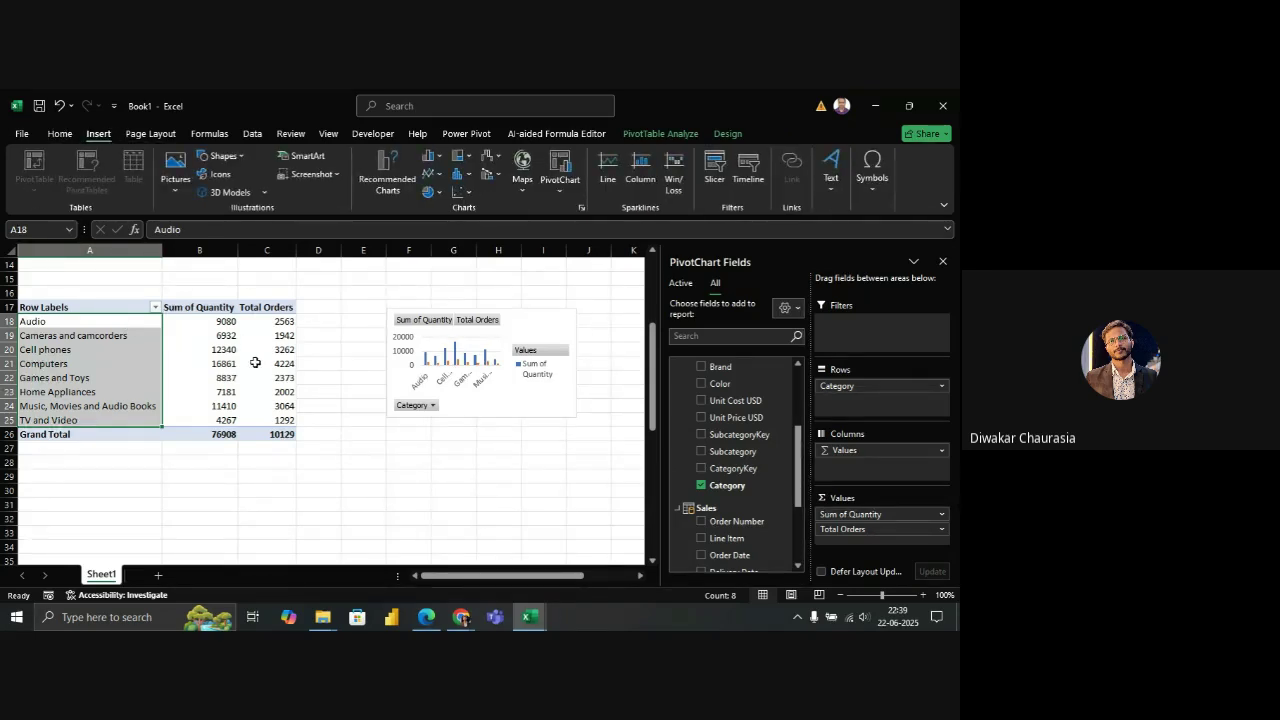
{"action": "left_click", "coordinate": [318, 377]}
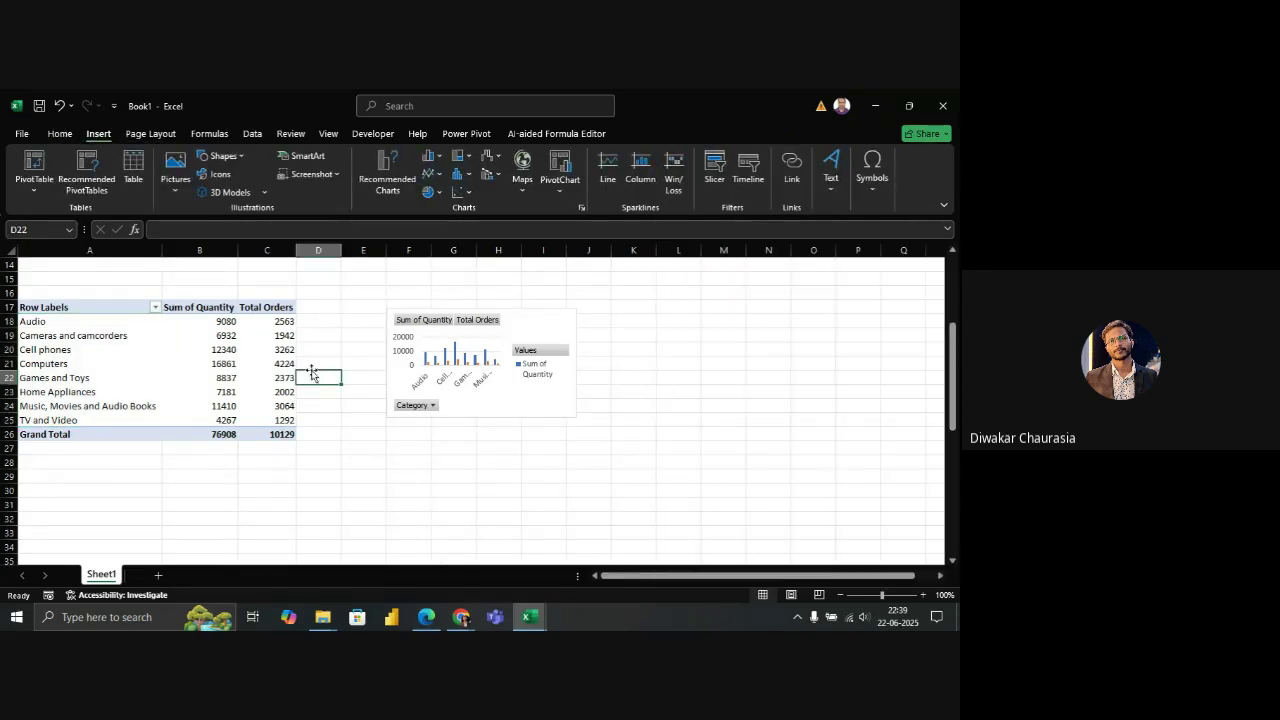
{"action": "left_click", "coordinate": [34, 183]}
{"action": "left_click", "coordinate": [63, 252]}
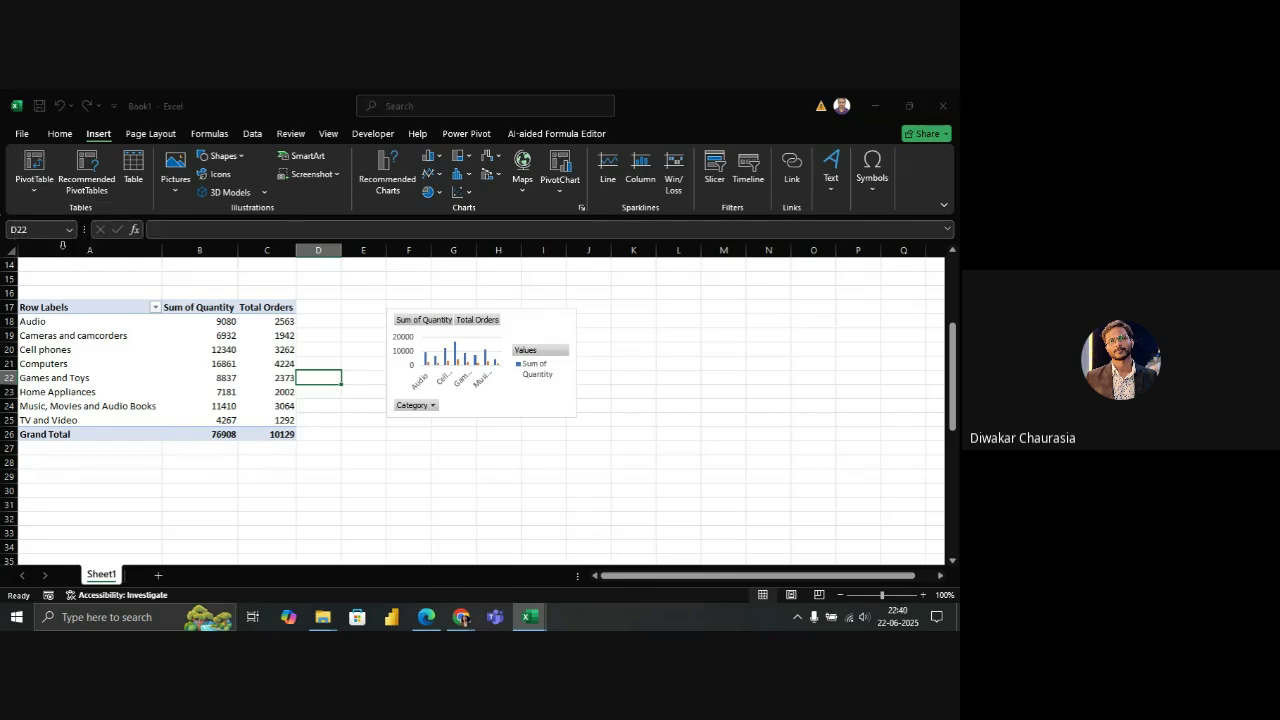
{"action": "left_click", "coordinate": [553, 443]}
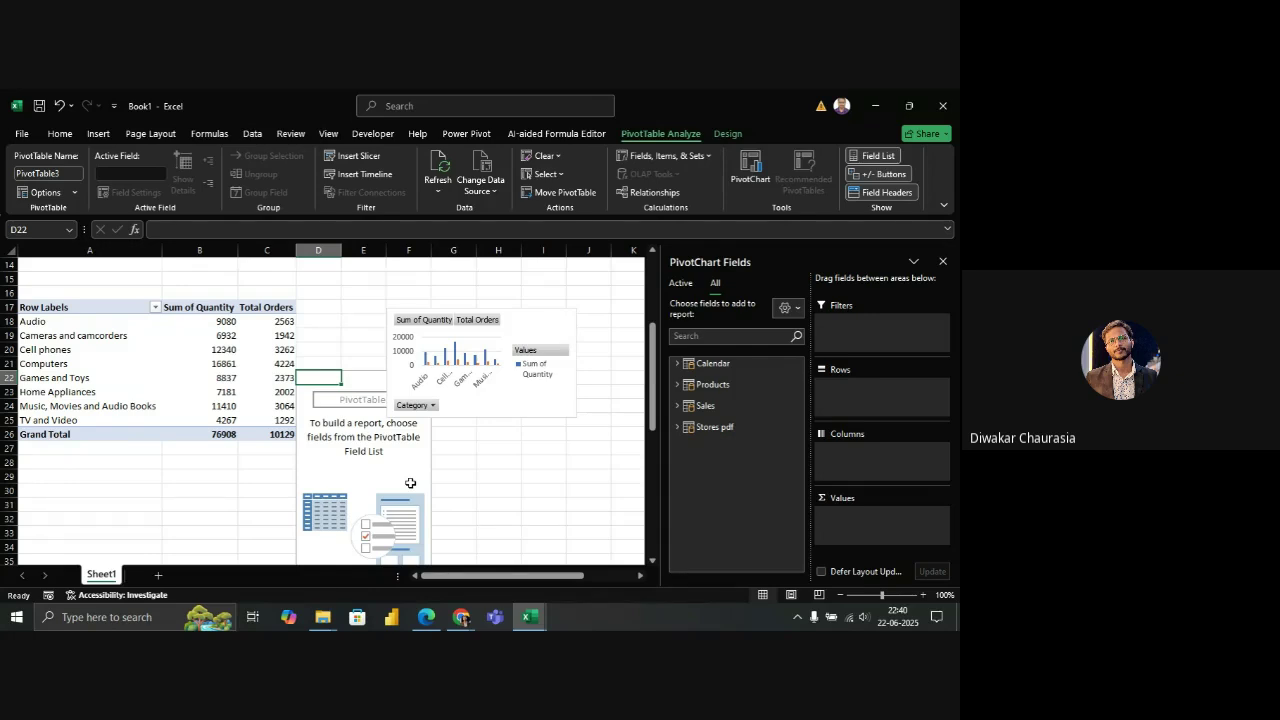
View the design and analysis options for the empty PivotTable and undo its insertion
{"action": "left_click", "coordinate": [728, 135]}
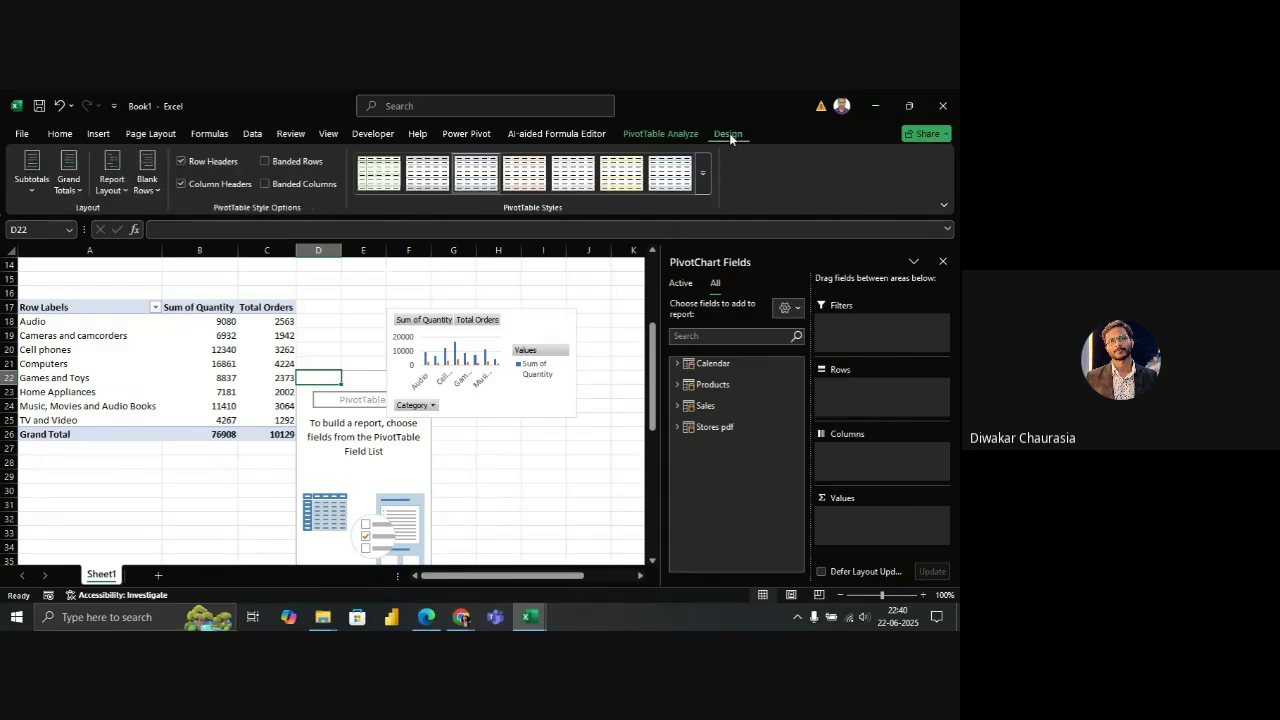
{"action": "left_click", "coordinate": [674, 138]}
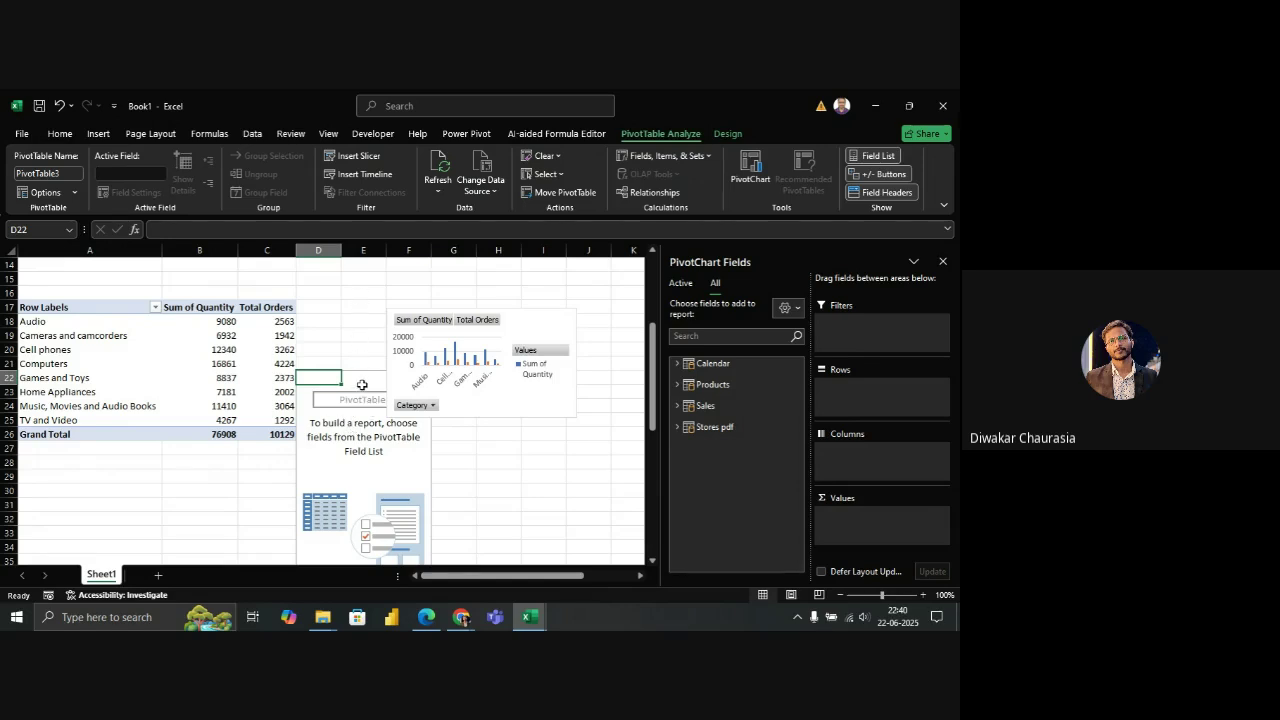
{"action": "left_click", "coordinate": [59, 105]}
{"action": "left_click", "coordinate": [435, 377]}
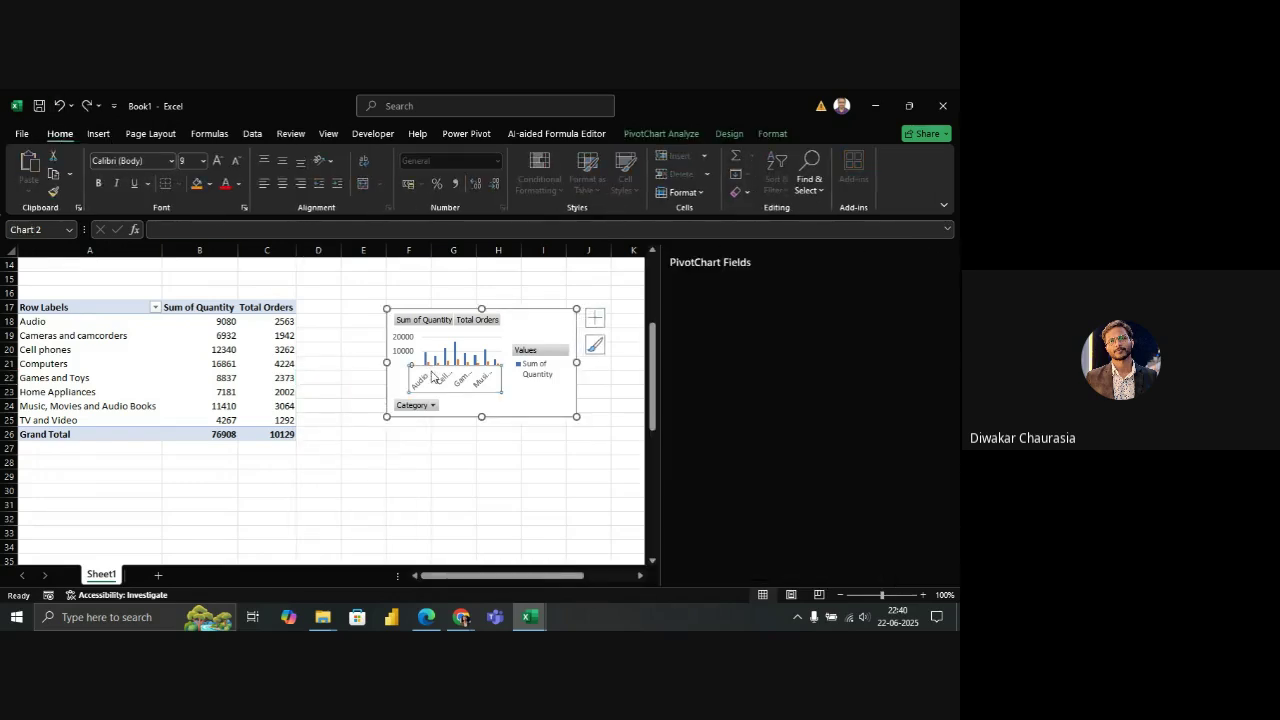
{"action": "left_click", "coordinate": [494, 453]}
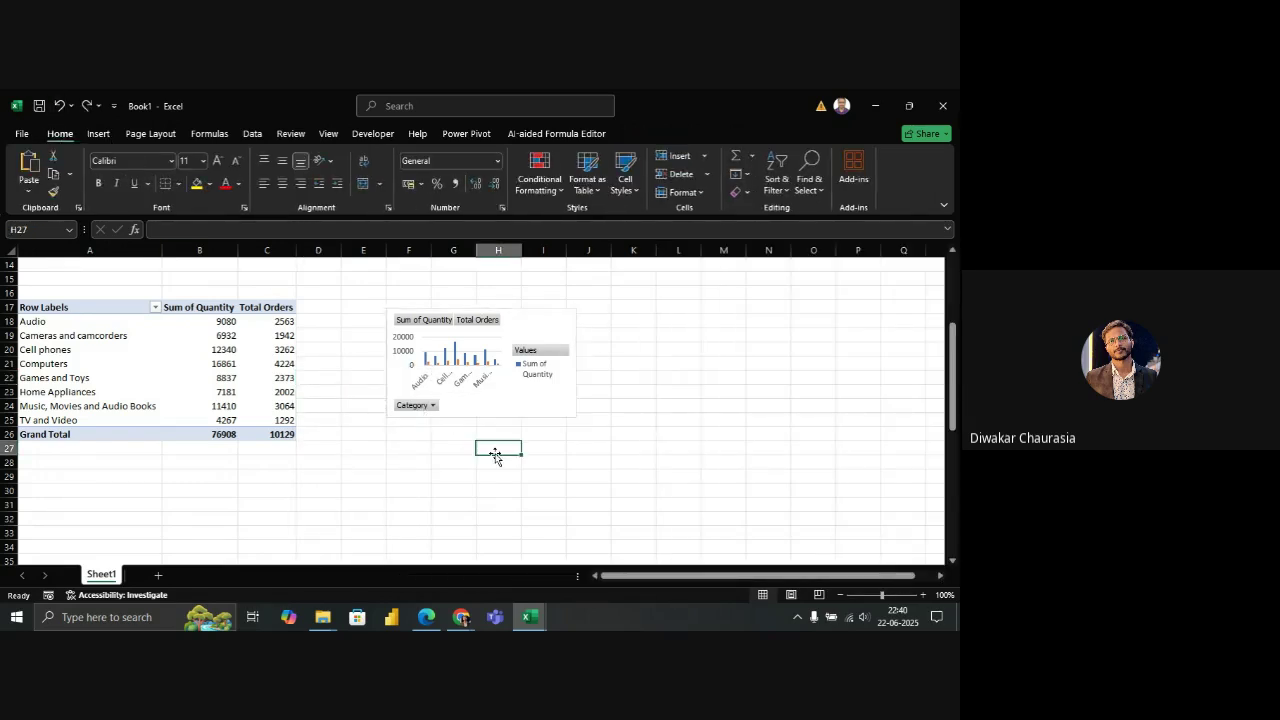
{"action": "left_click", "coordinate": [521, 390]}
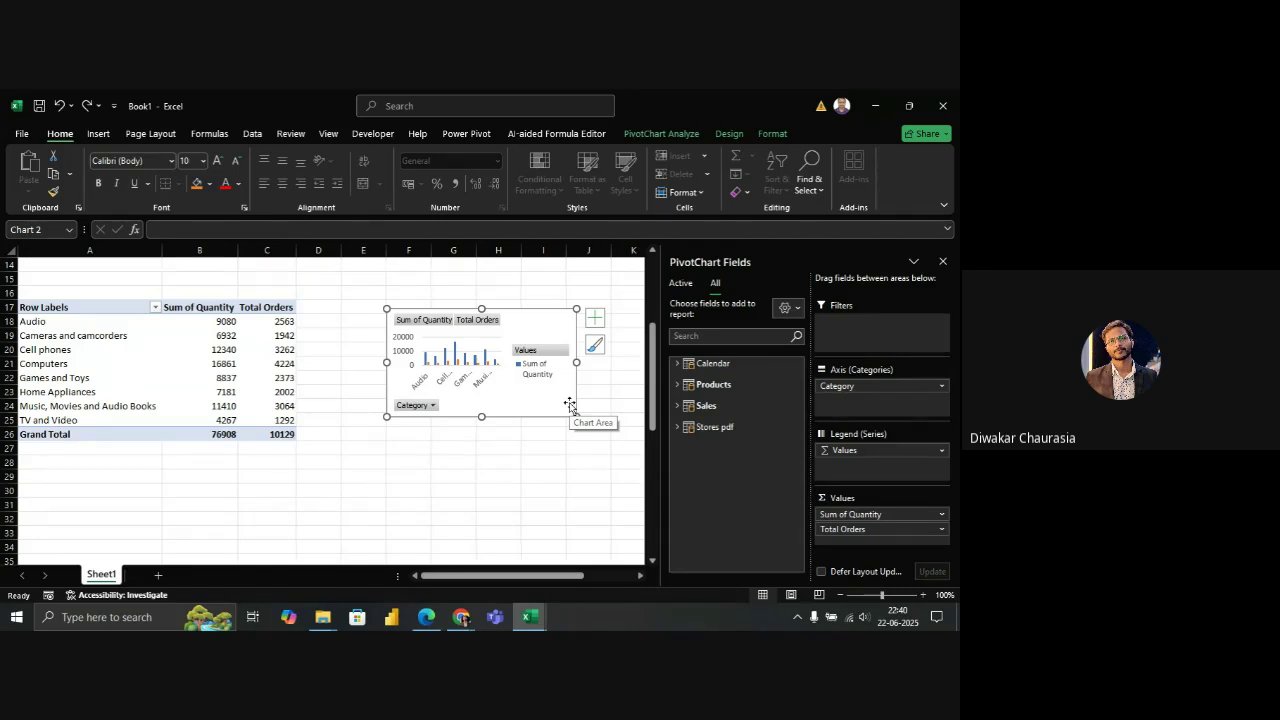
{"action": "left_click", "coordinate": [531, 446]}
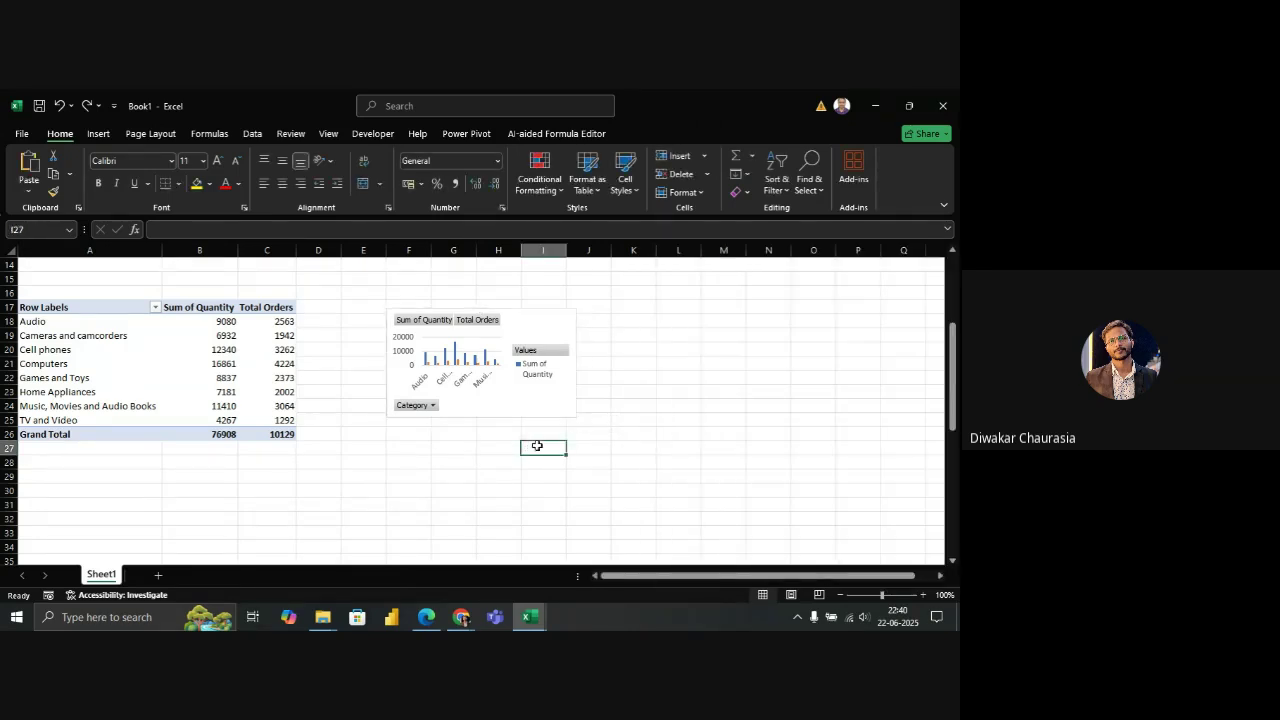
{"action": "left_click", "coordinate": [489, 399]}
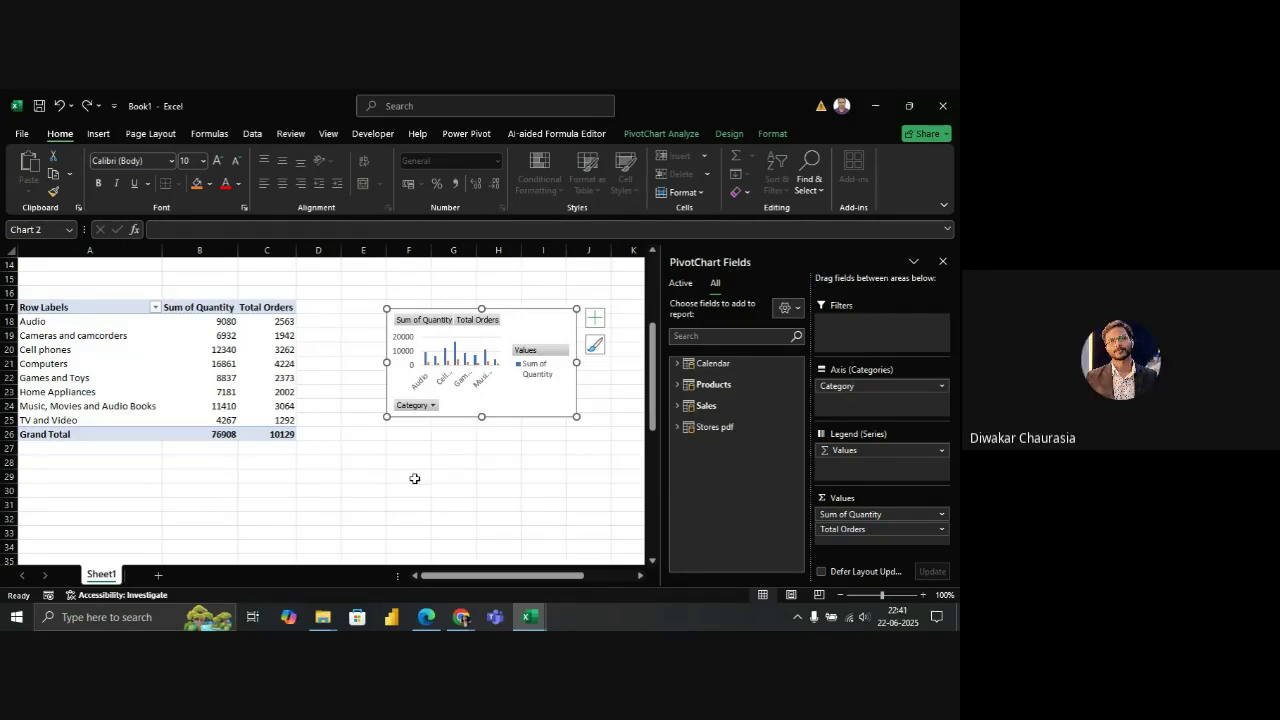
{"action": "left_click", "coordinate": [468, 488]}
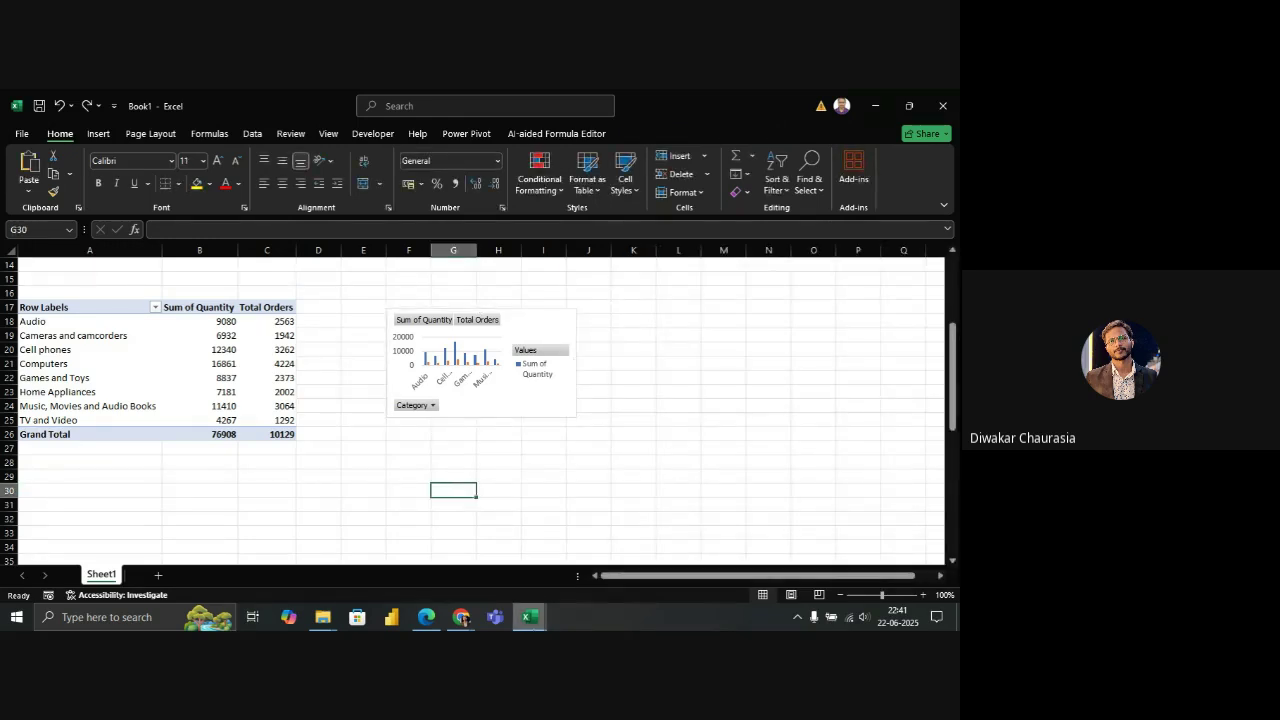
Switch to the Google Meet window in Chrome and stop presenting the screen
{"action": "mouse_move", "coordinate": [530, 617]}
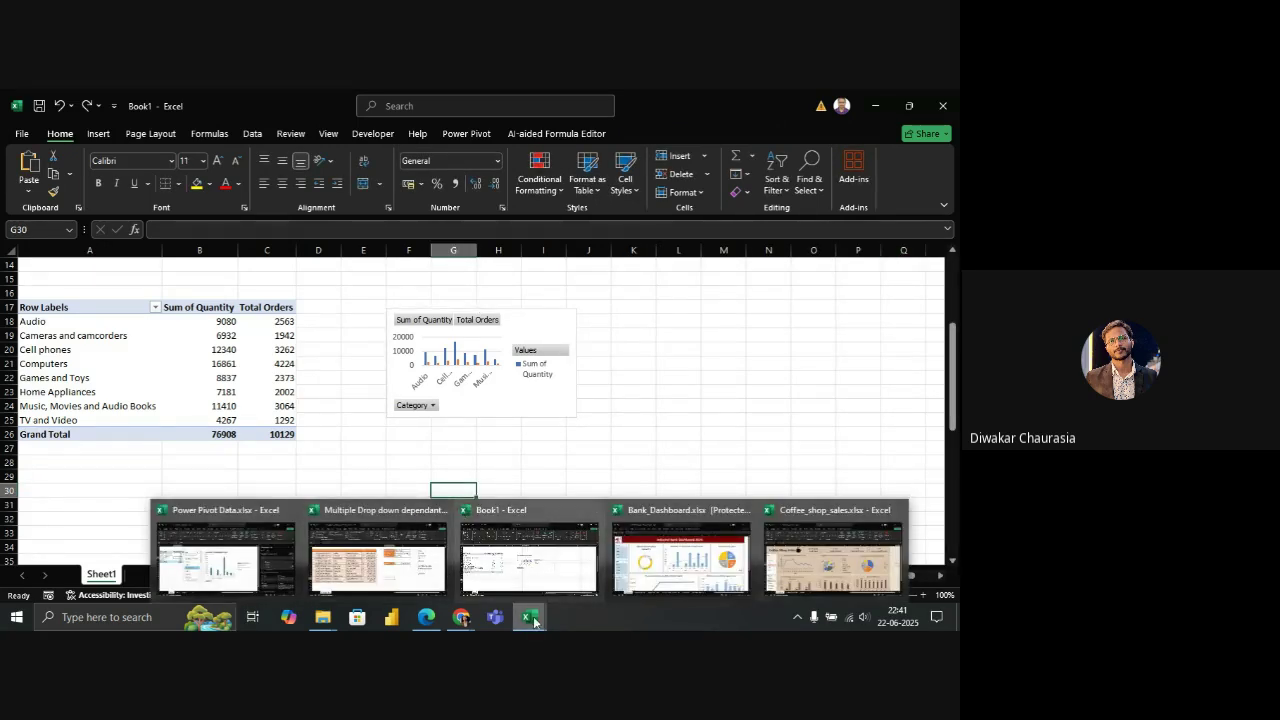
{"action": "mouse_move", "coordinate": [468, 620]}
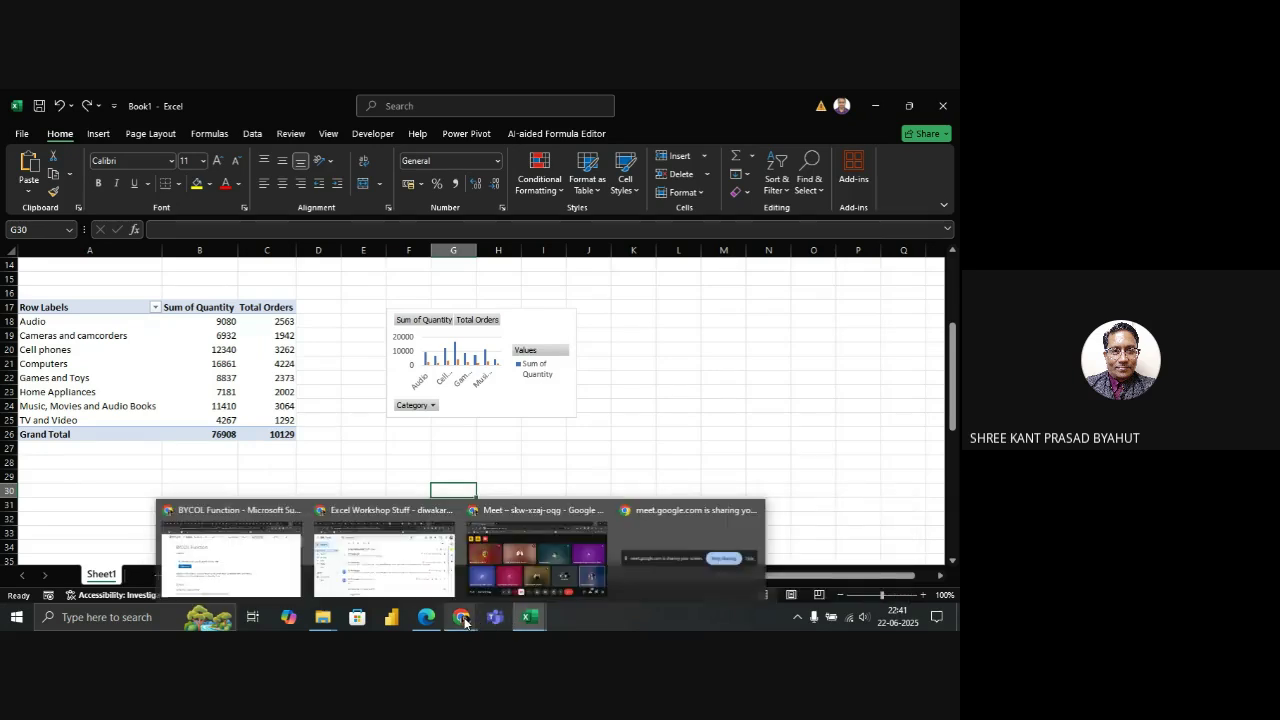
{"action": "left_click", "coordinate": [567, 541]}
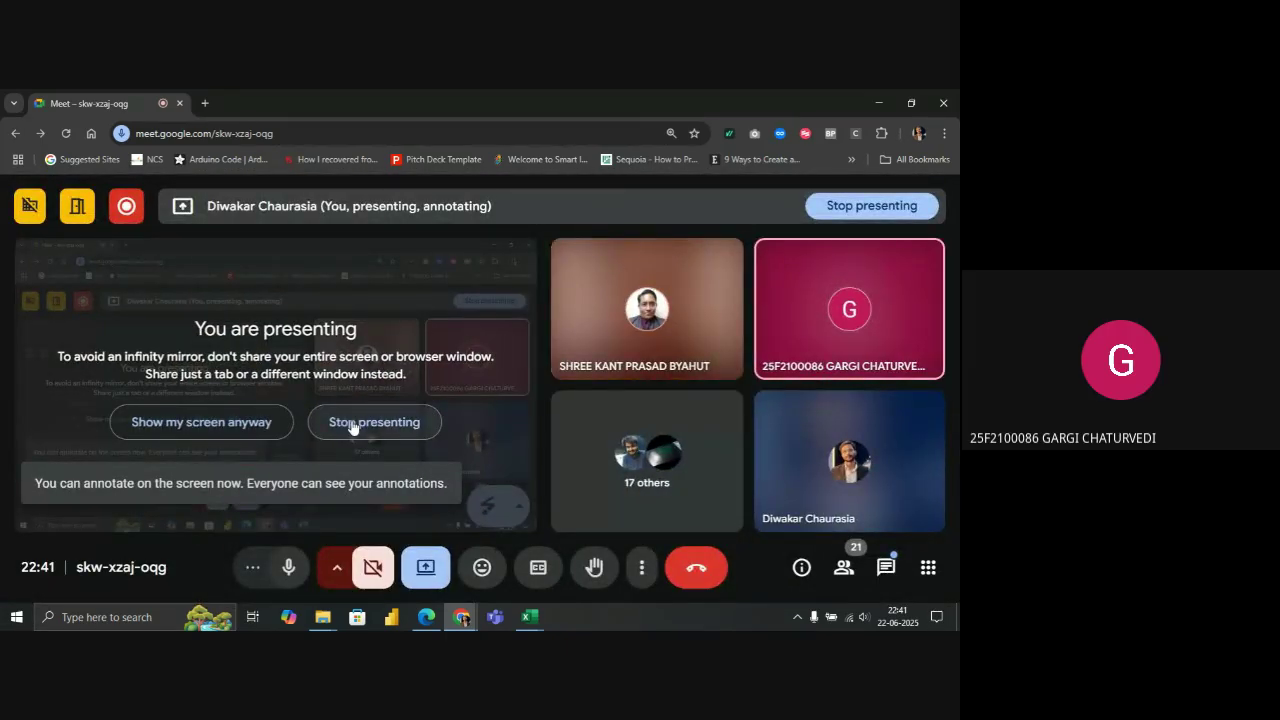
{"action": "left_click", "coordinate": [351, 427]}
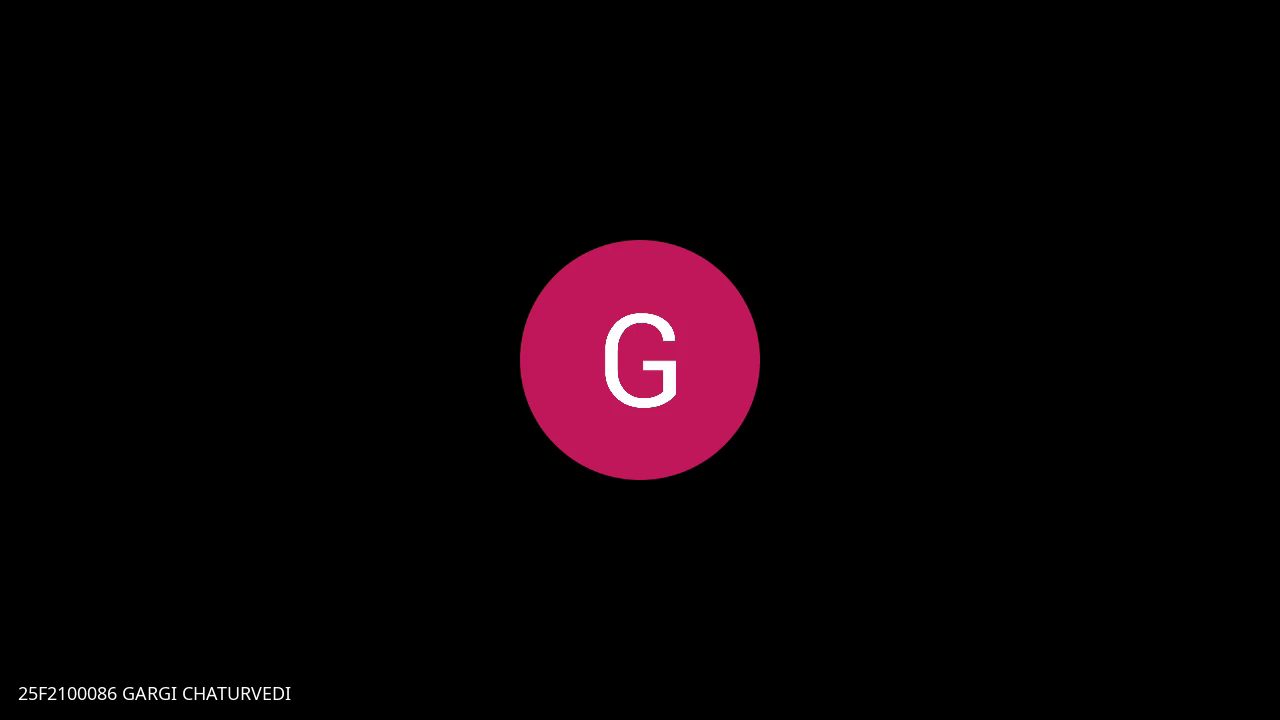